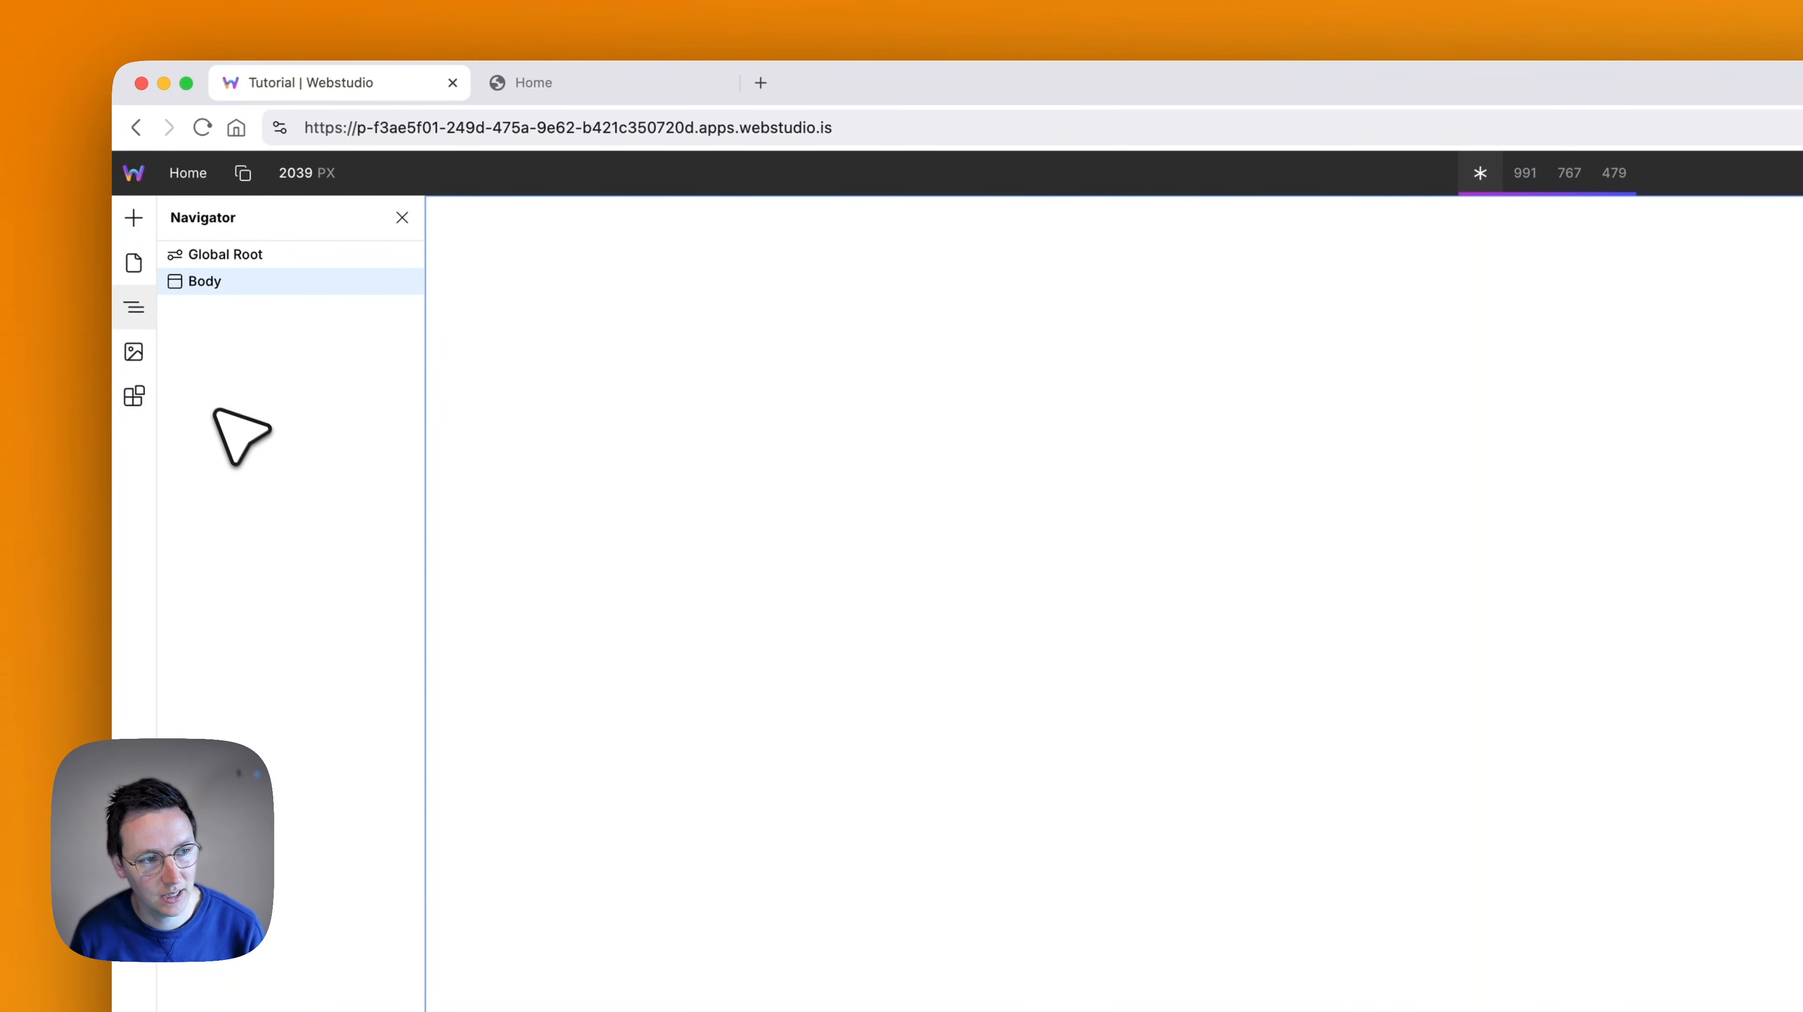
- Add the "CSS Variables + Style Guide" page from the Craft (Style Guide) marketplace template to the project
{"action": "left_click", "coordinate": [152, 403]}
{"action": "left_click", "coordinate": [257, 261]}
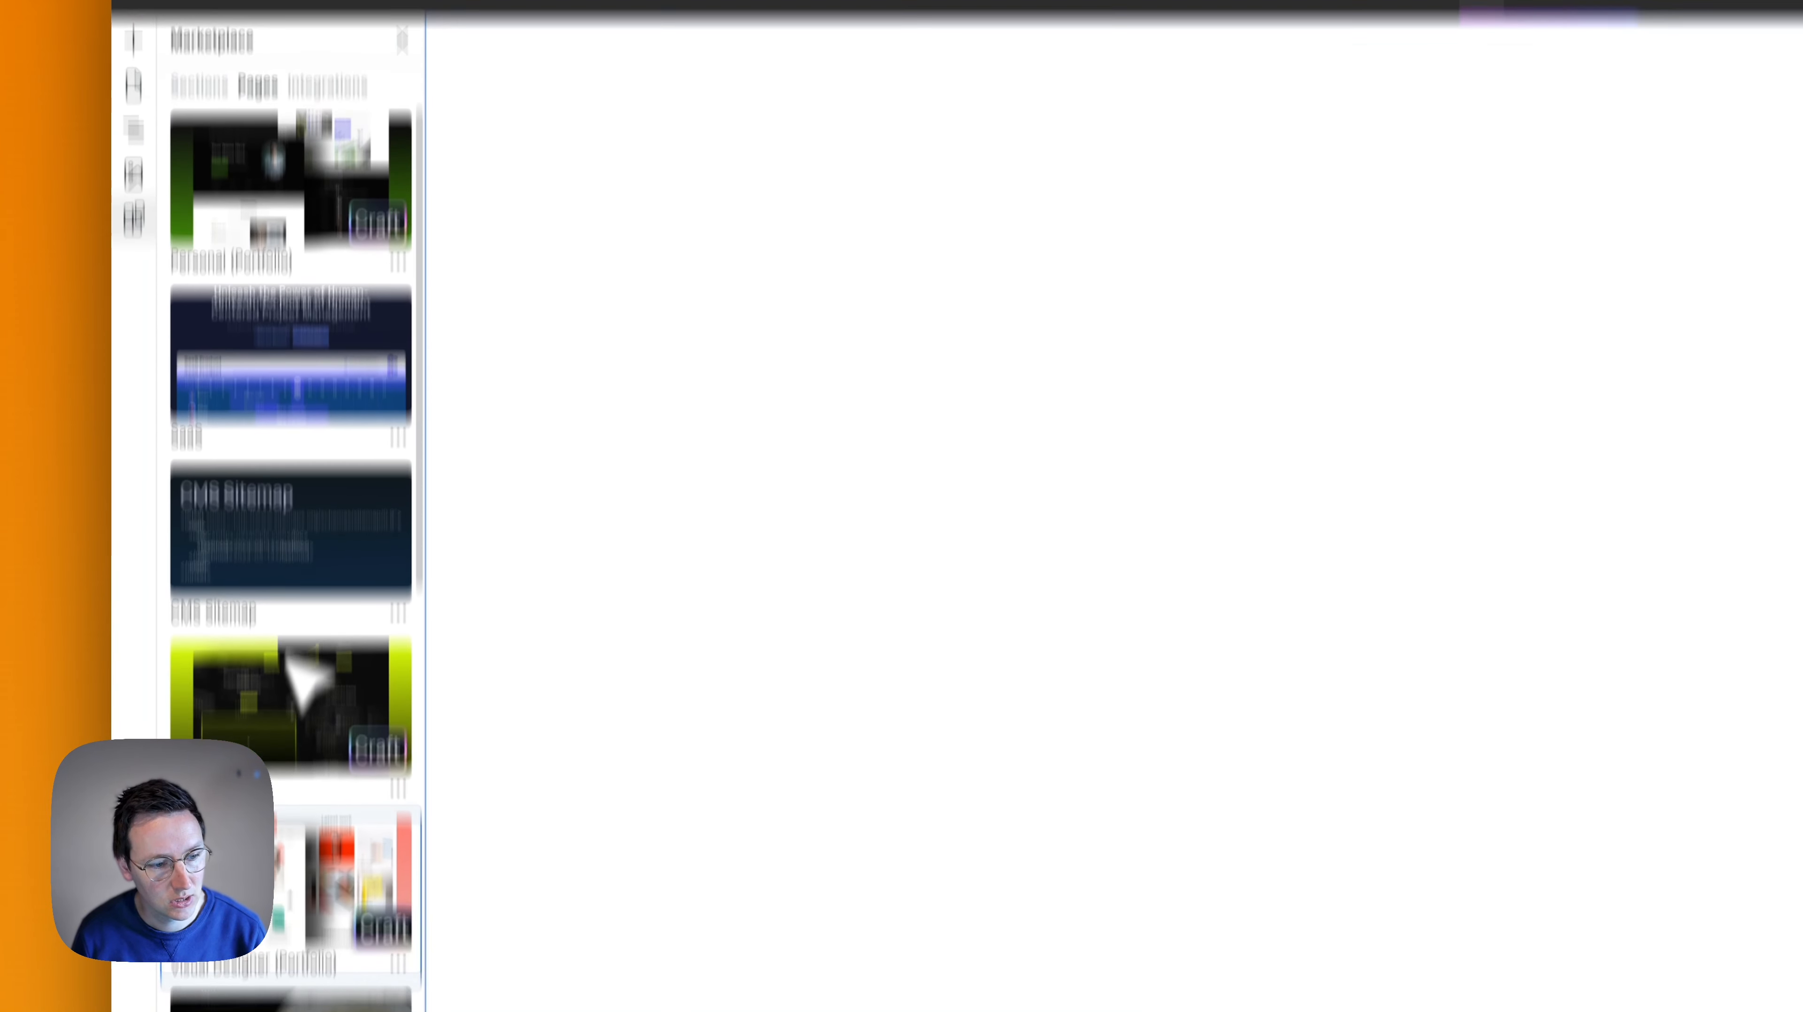
{"action": "scroll", "coordinate": [245, 659], "scroll_direction": "down", "scroll_amount": 5}
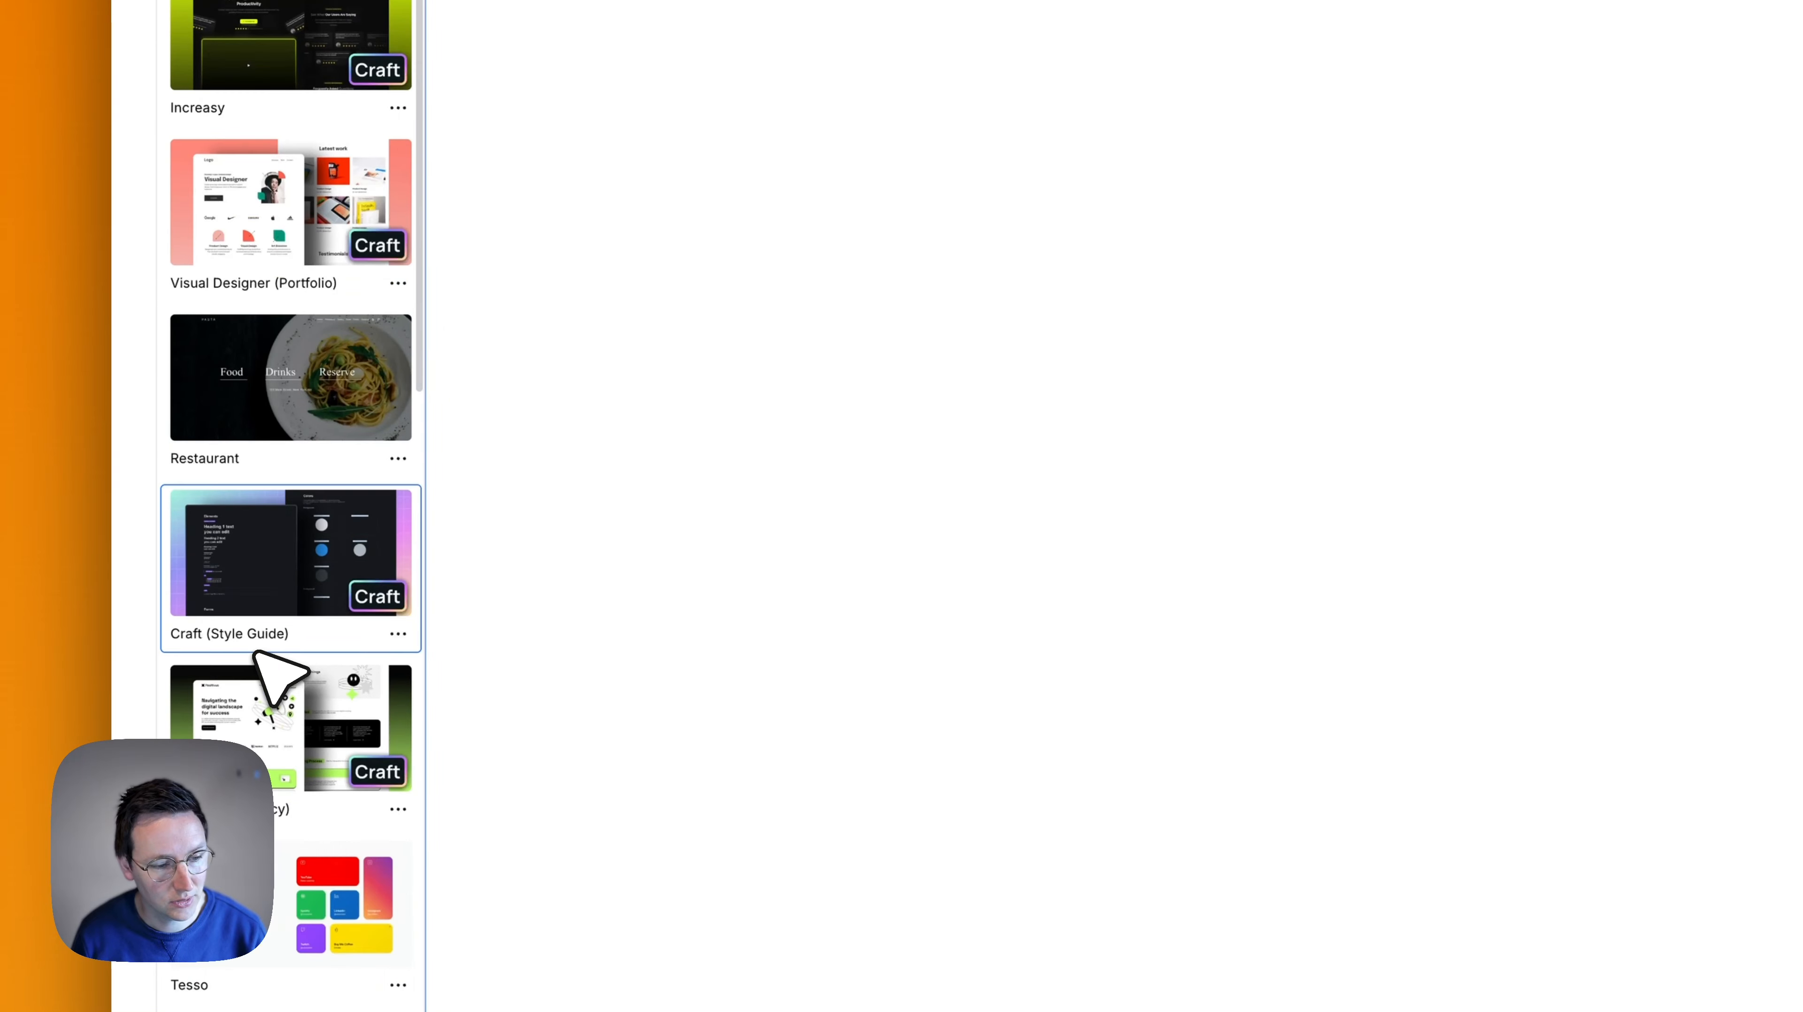
{"action": "left_click_drag", "start_coordinate": [283, 560], "coordinate": [785, 537]}
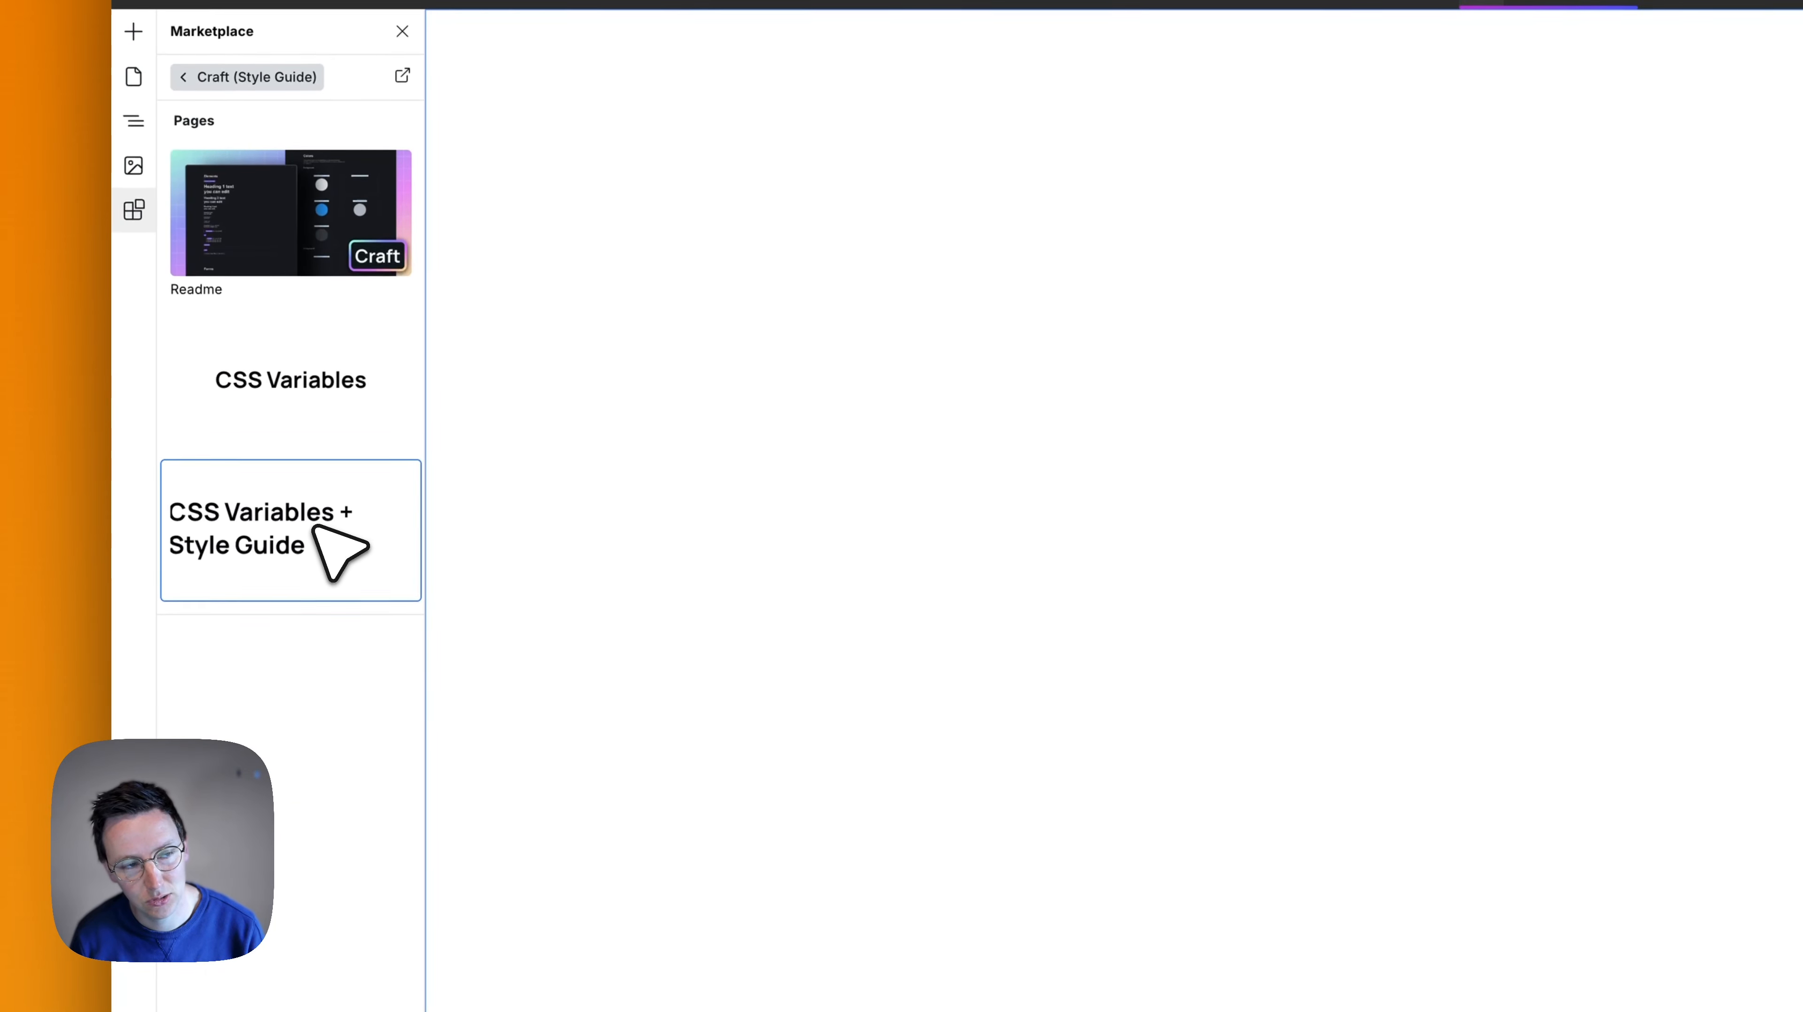
{"action": "left_click", "coordinate": [316, 528]}
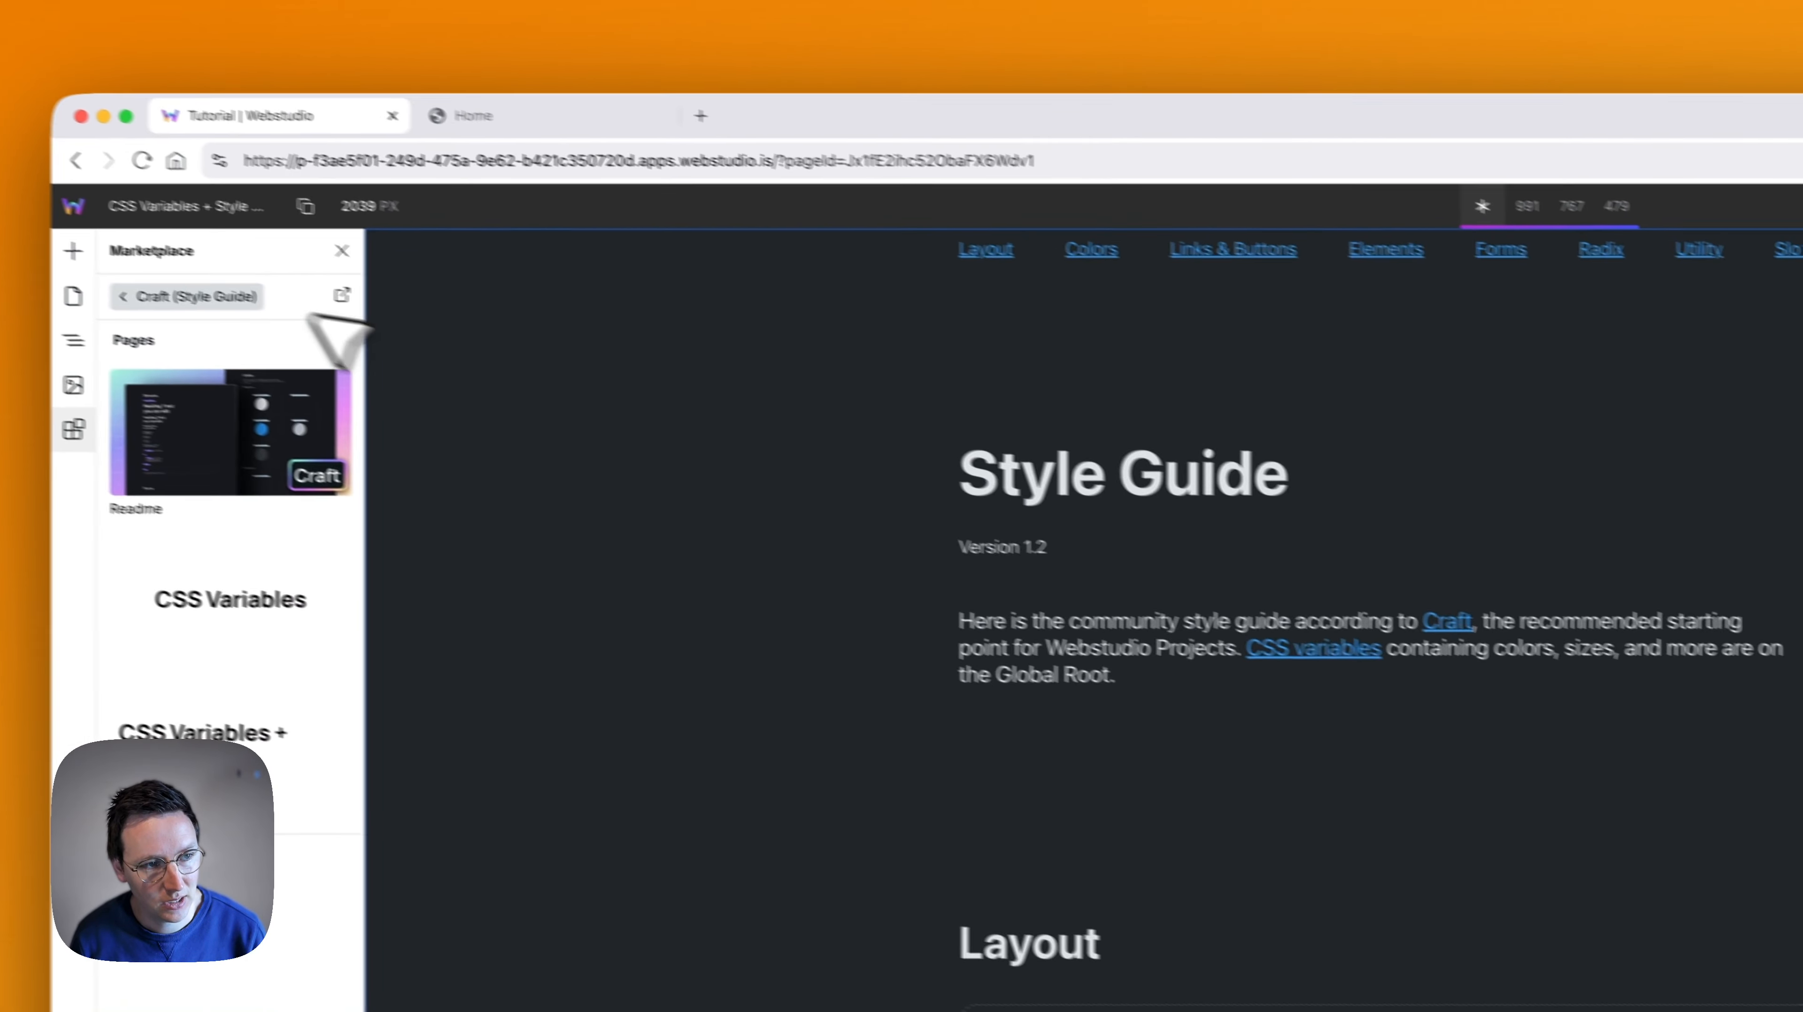
- Compare the Home and style guide pages, and examine the guide's layout, color, element and new-page template sections plus the Global Root styles
{"action": "left_click", "coordinate": [133, 313]}
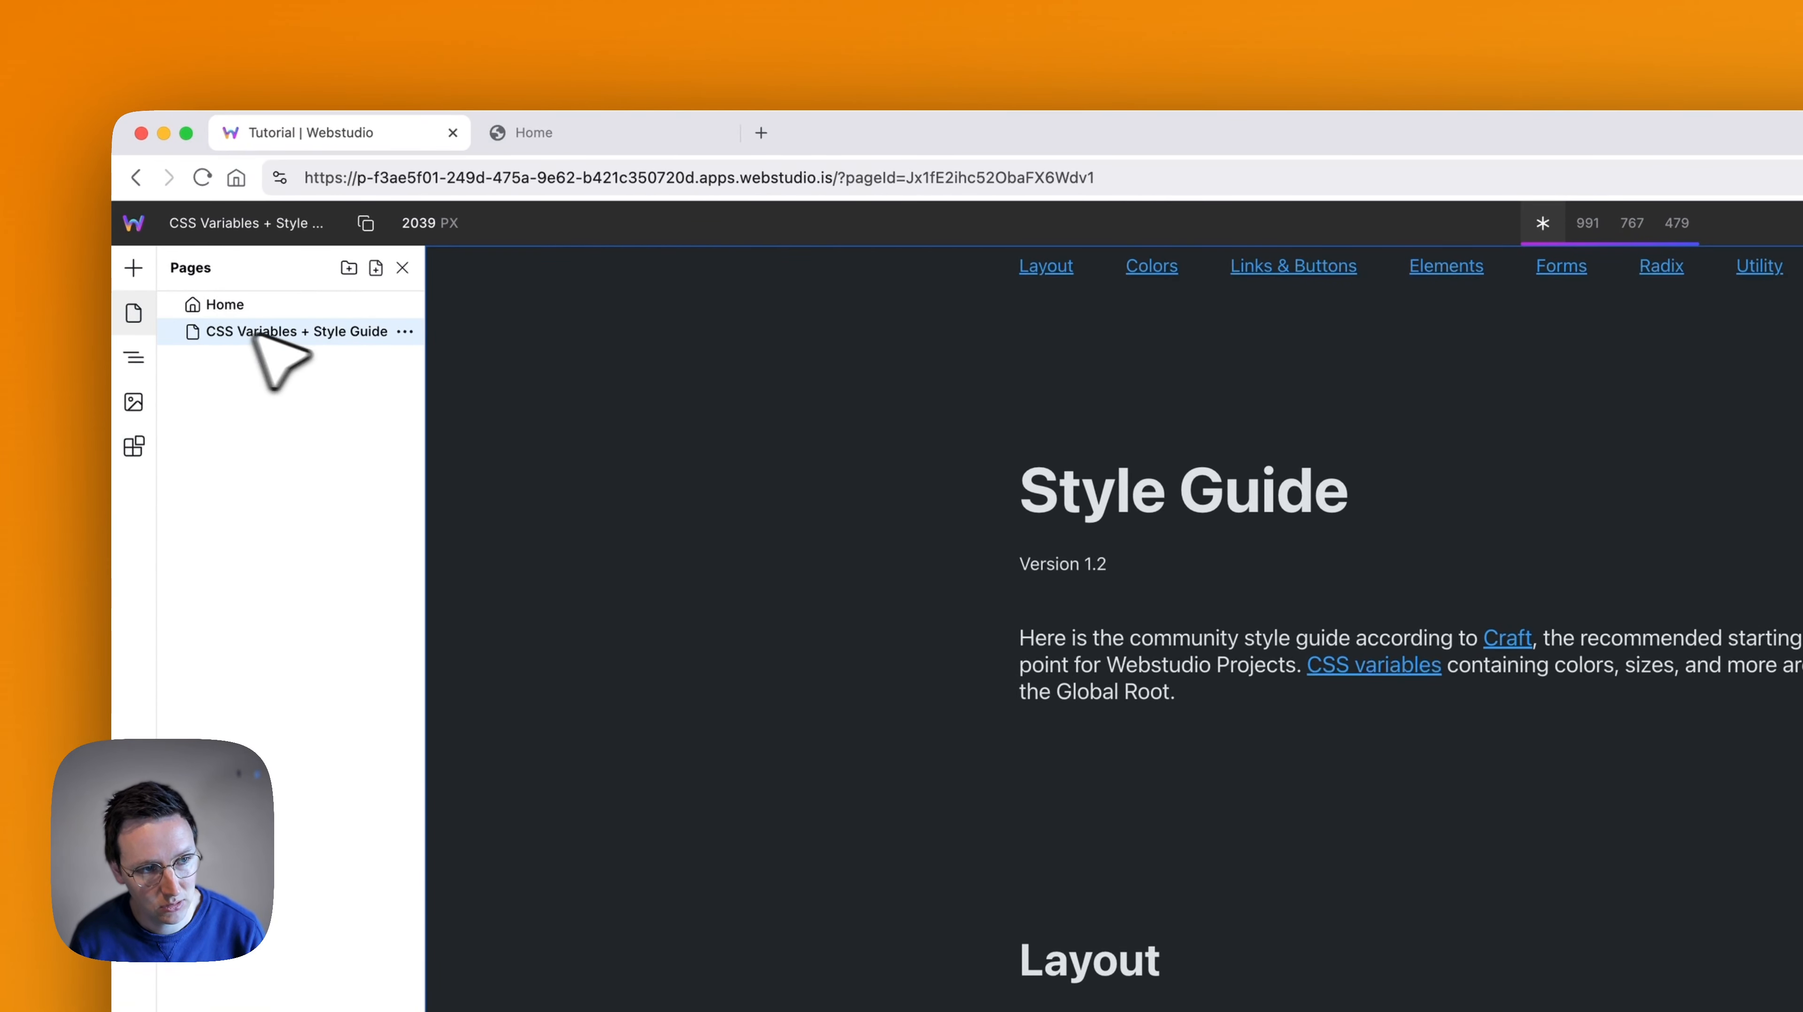
{"action": "left_click", "coordinate": [248, 311]}
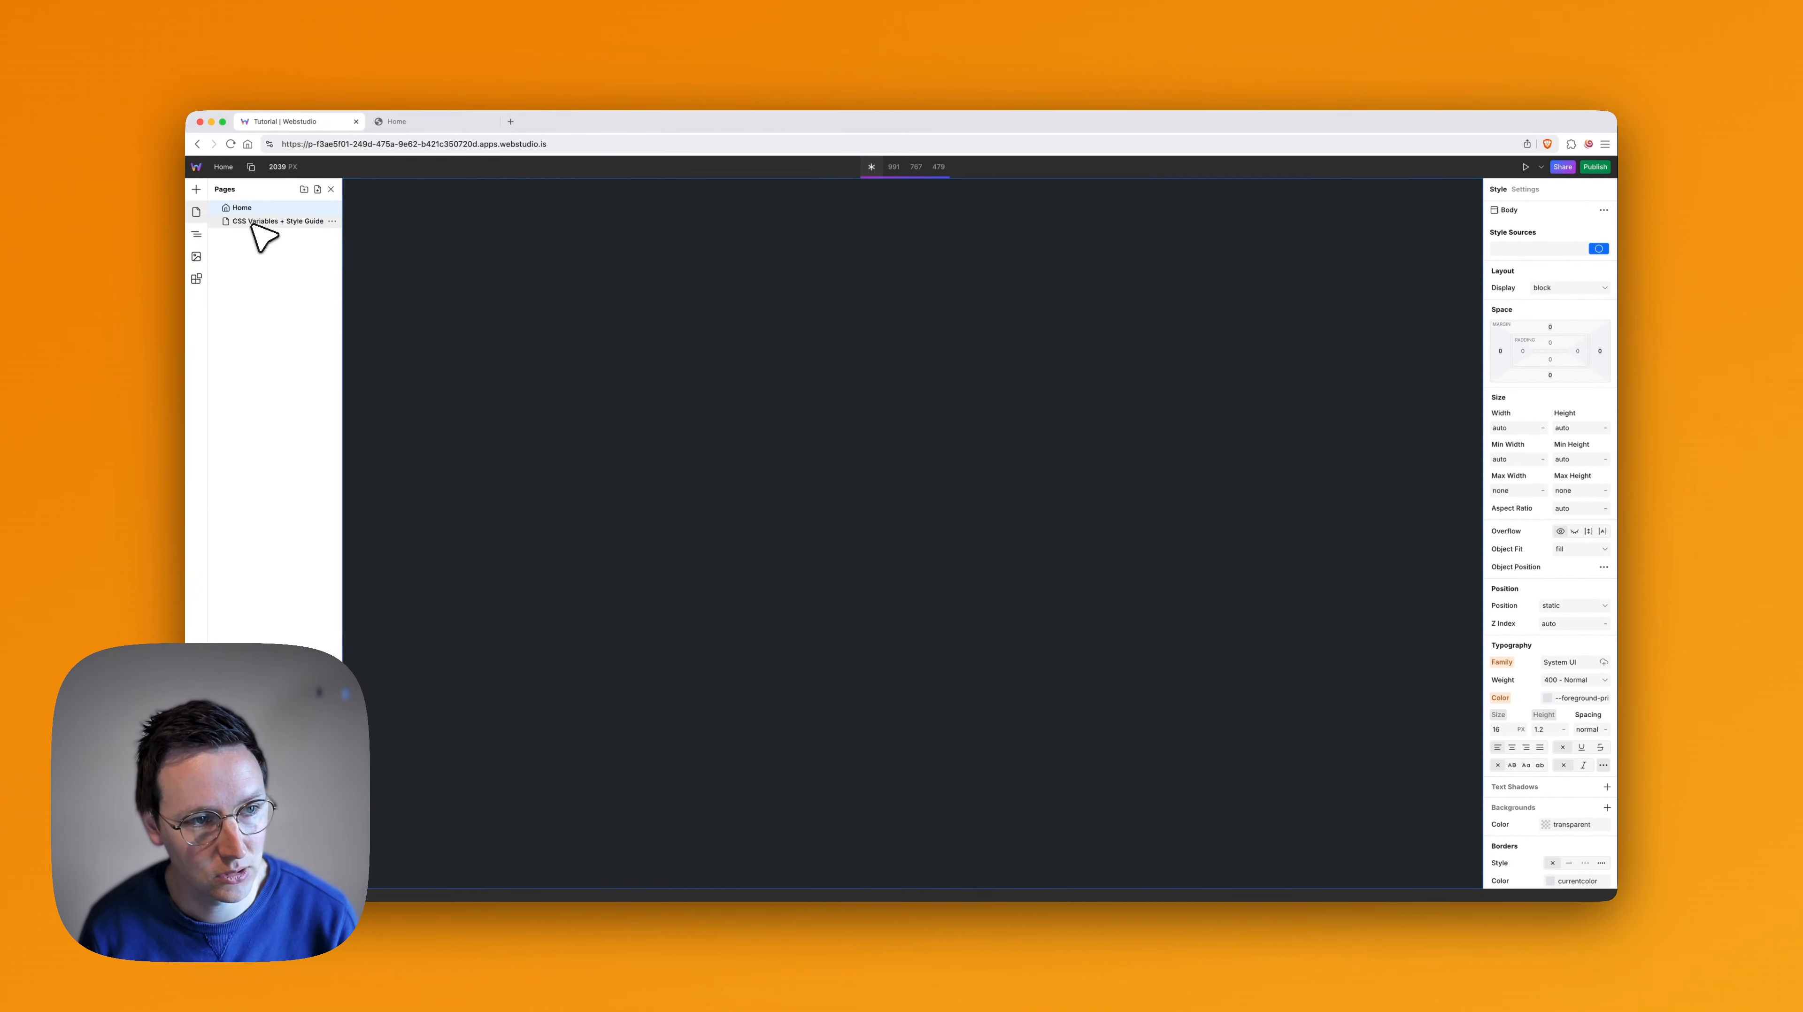
{"action": "left_click", "coordinate": [253, 223]}
{"action": "scroll", "coordinate": [911, 408], "scroll_direction": "down", "scroll_amount": 6}
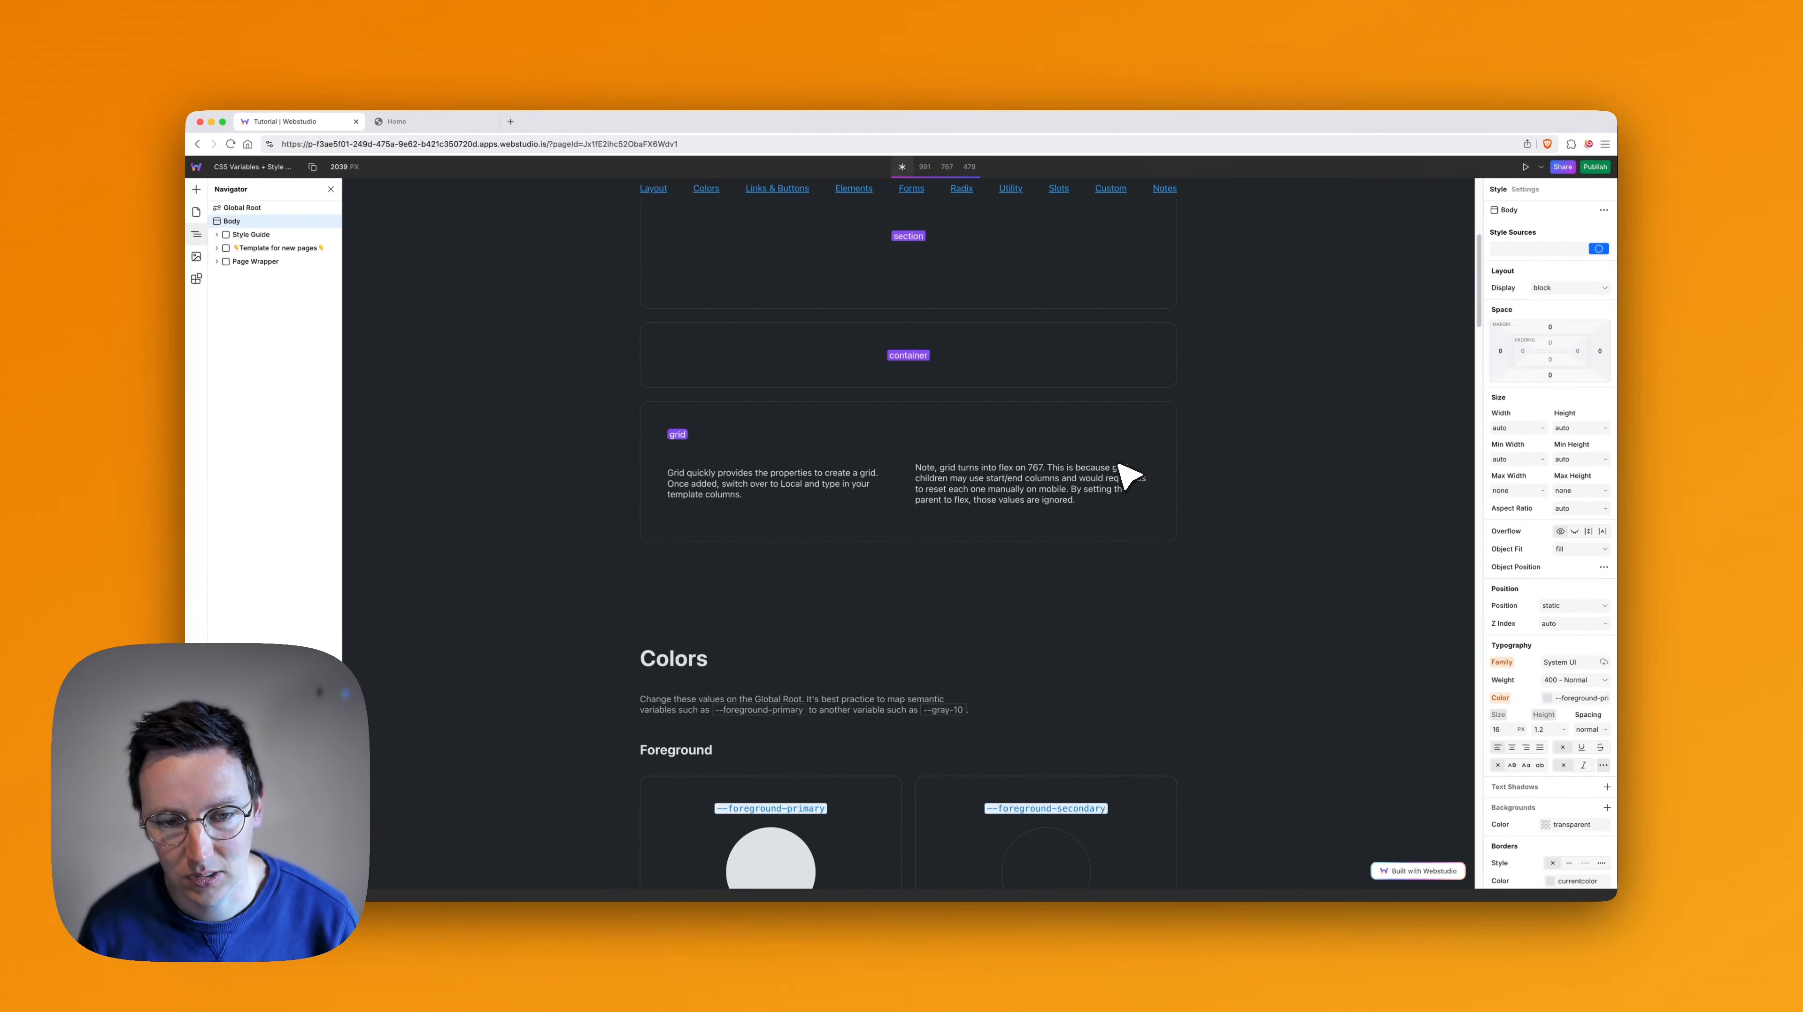
{"action": "scroll", "coordinate": [863, 334], "scroll_direction": "down", "scroll_amount": 5}
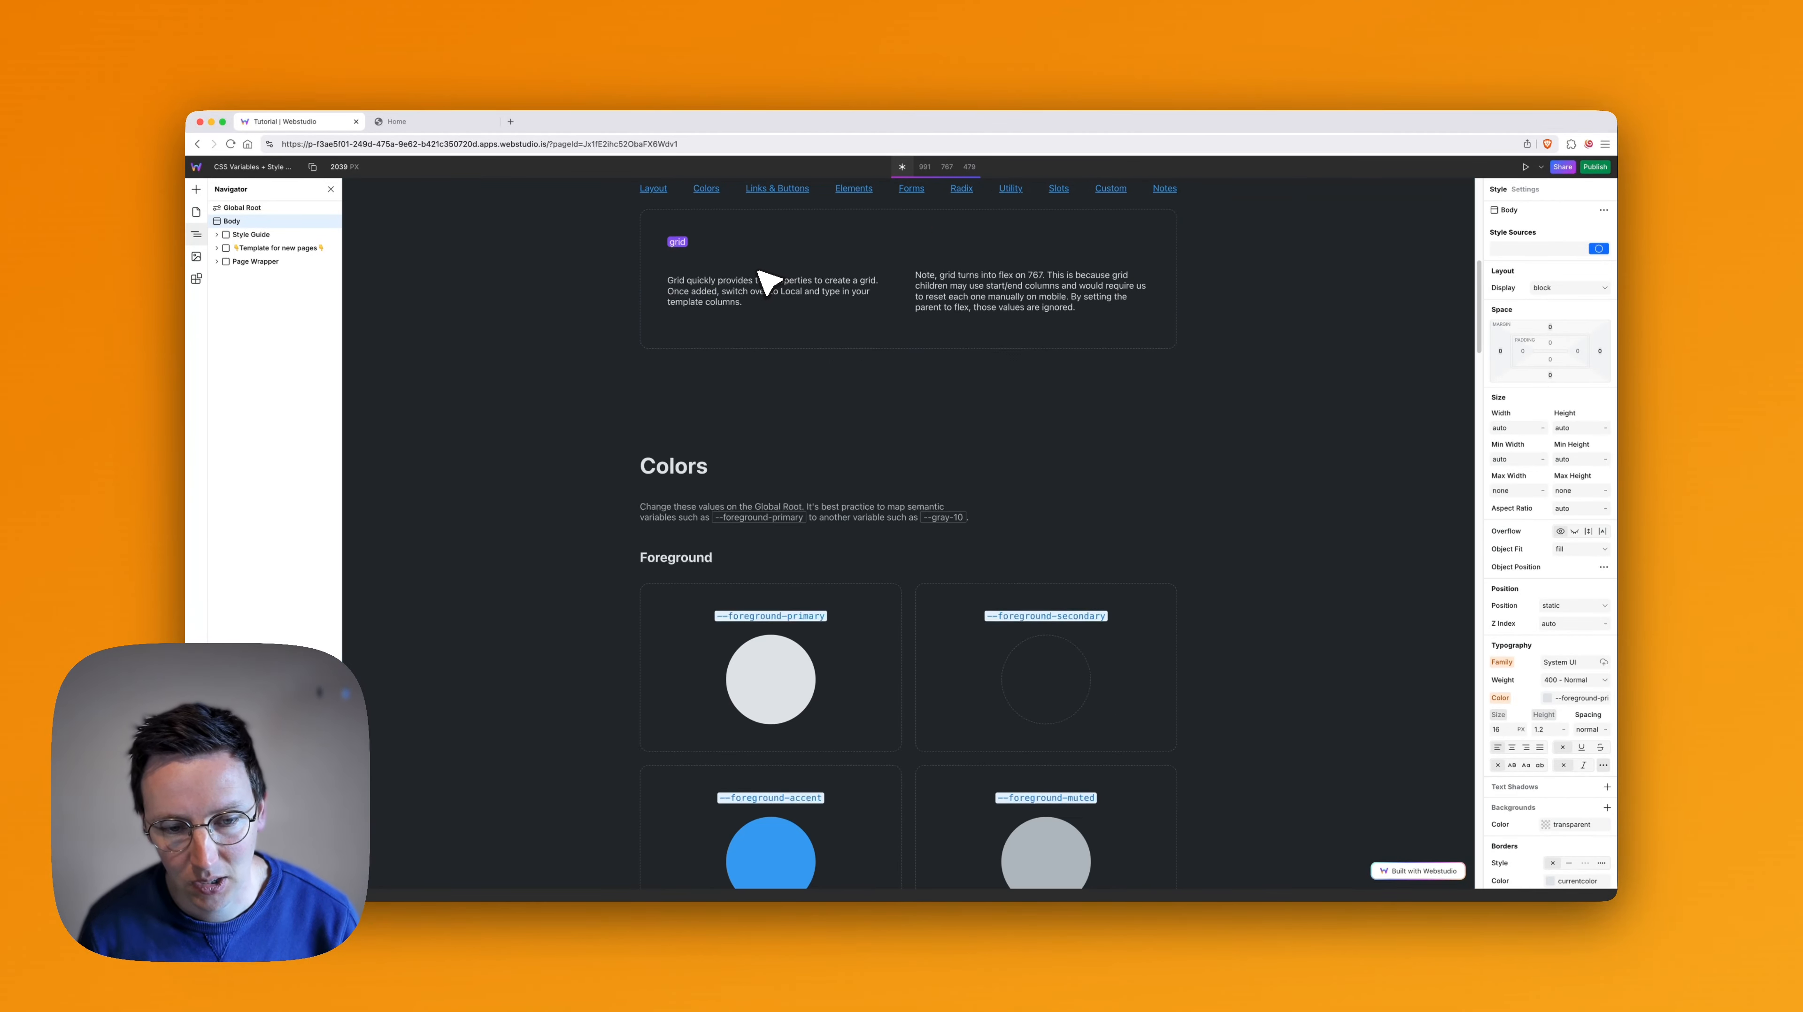
{"action": "scroll", "coordinate": [914, 455], "scroll_direction": "down", "scroll_amount": 2}
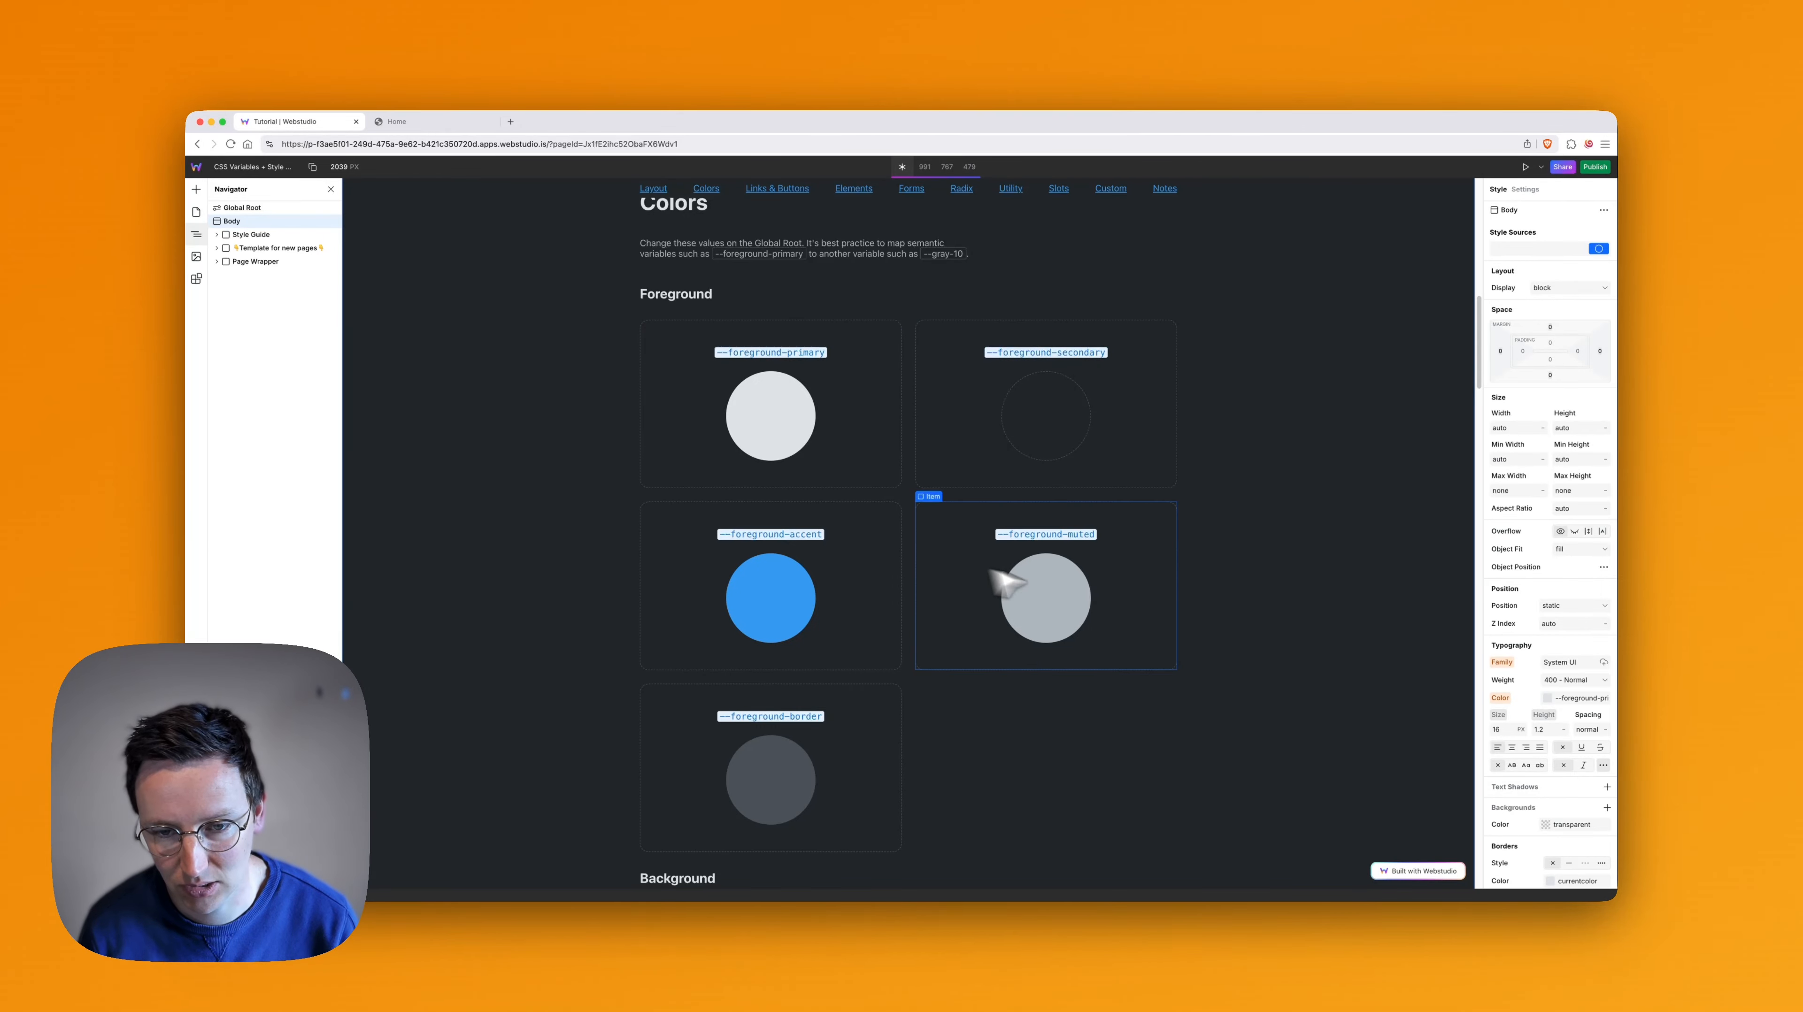
{"action": "scroll", "coordinate": [1006, 574], "scroll_direction": "down", "scroll_amount": 7}
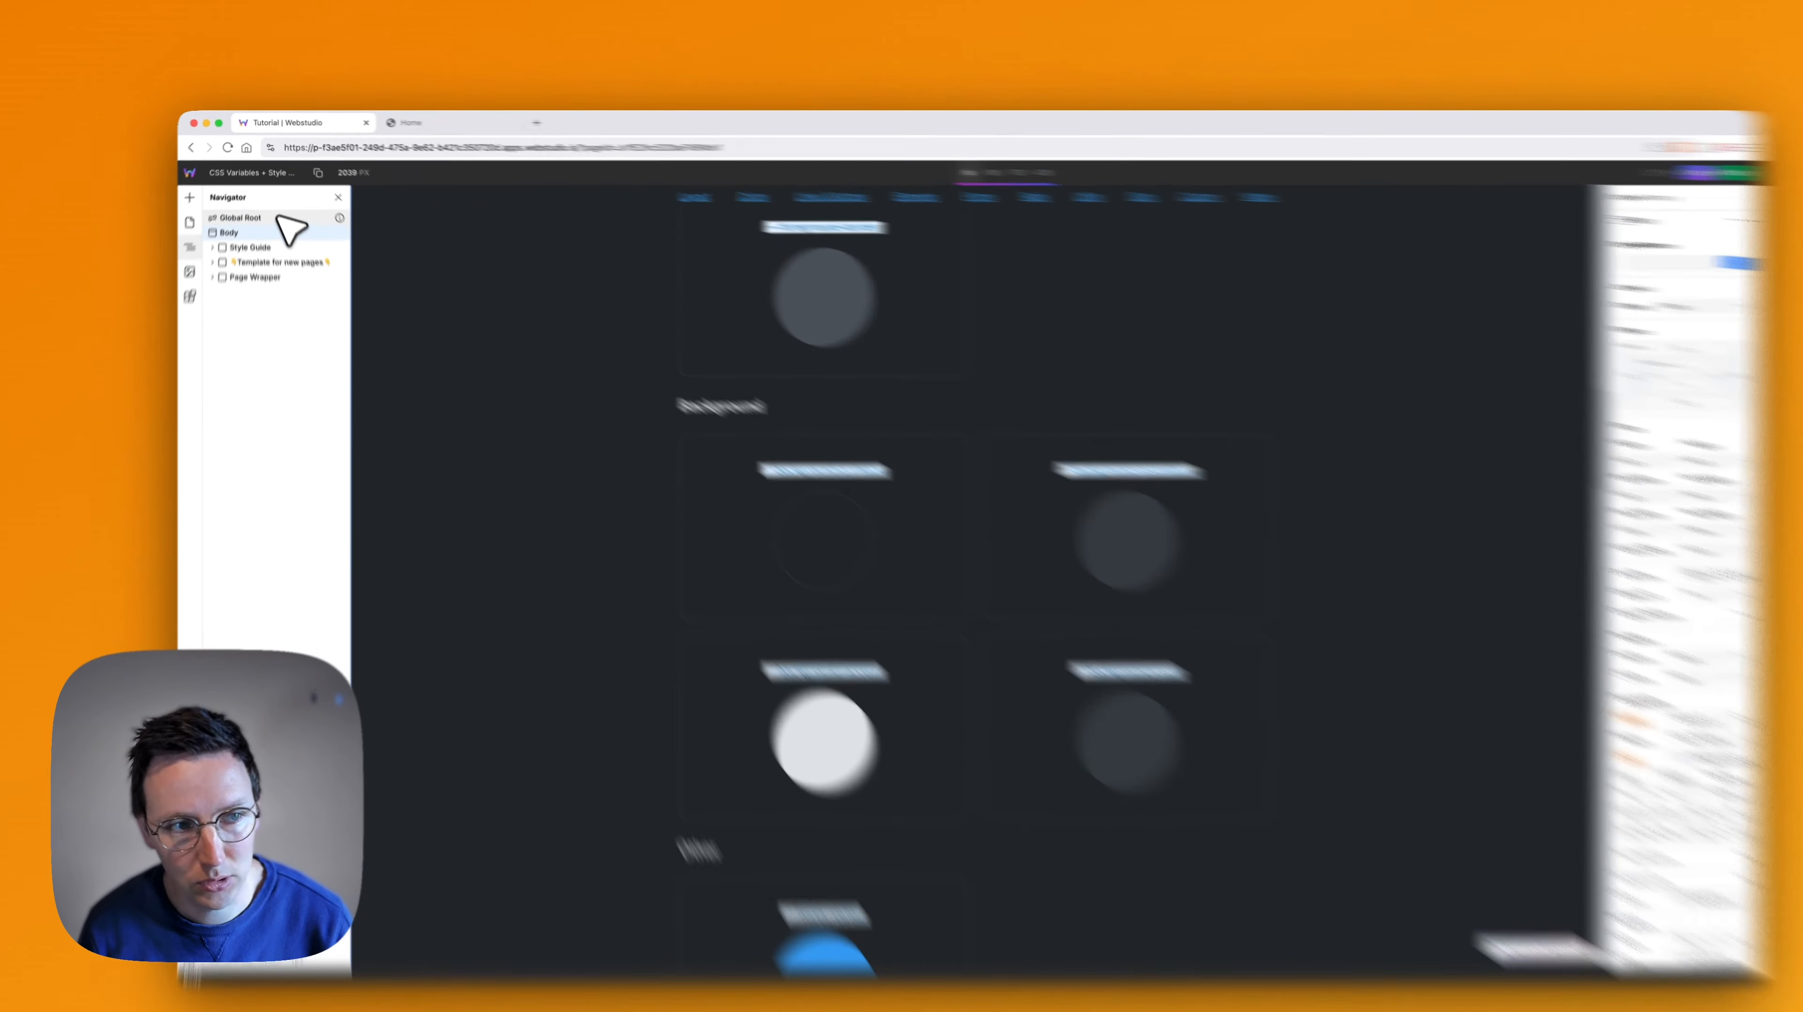
{"action": "left_click", "coordinate": [238, 207]}
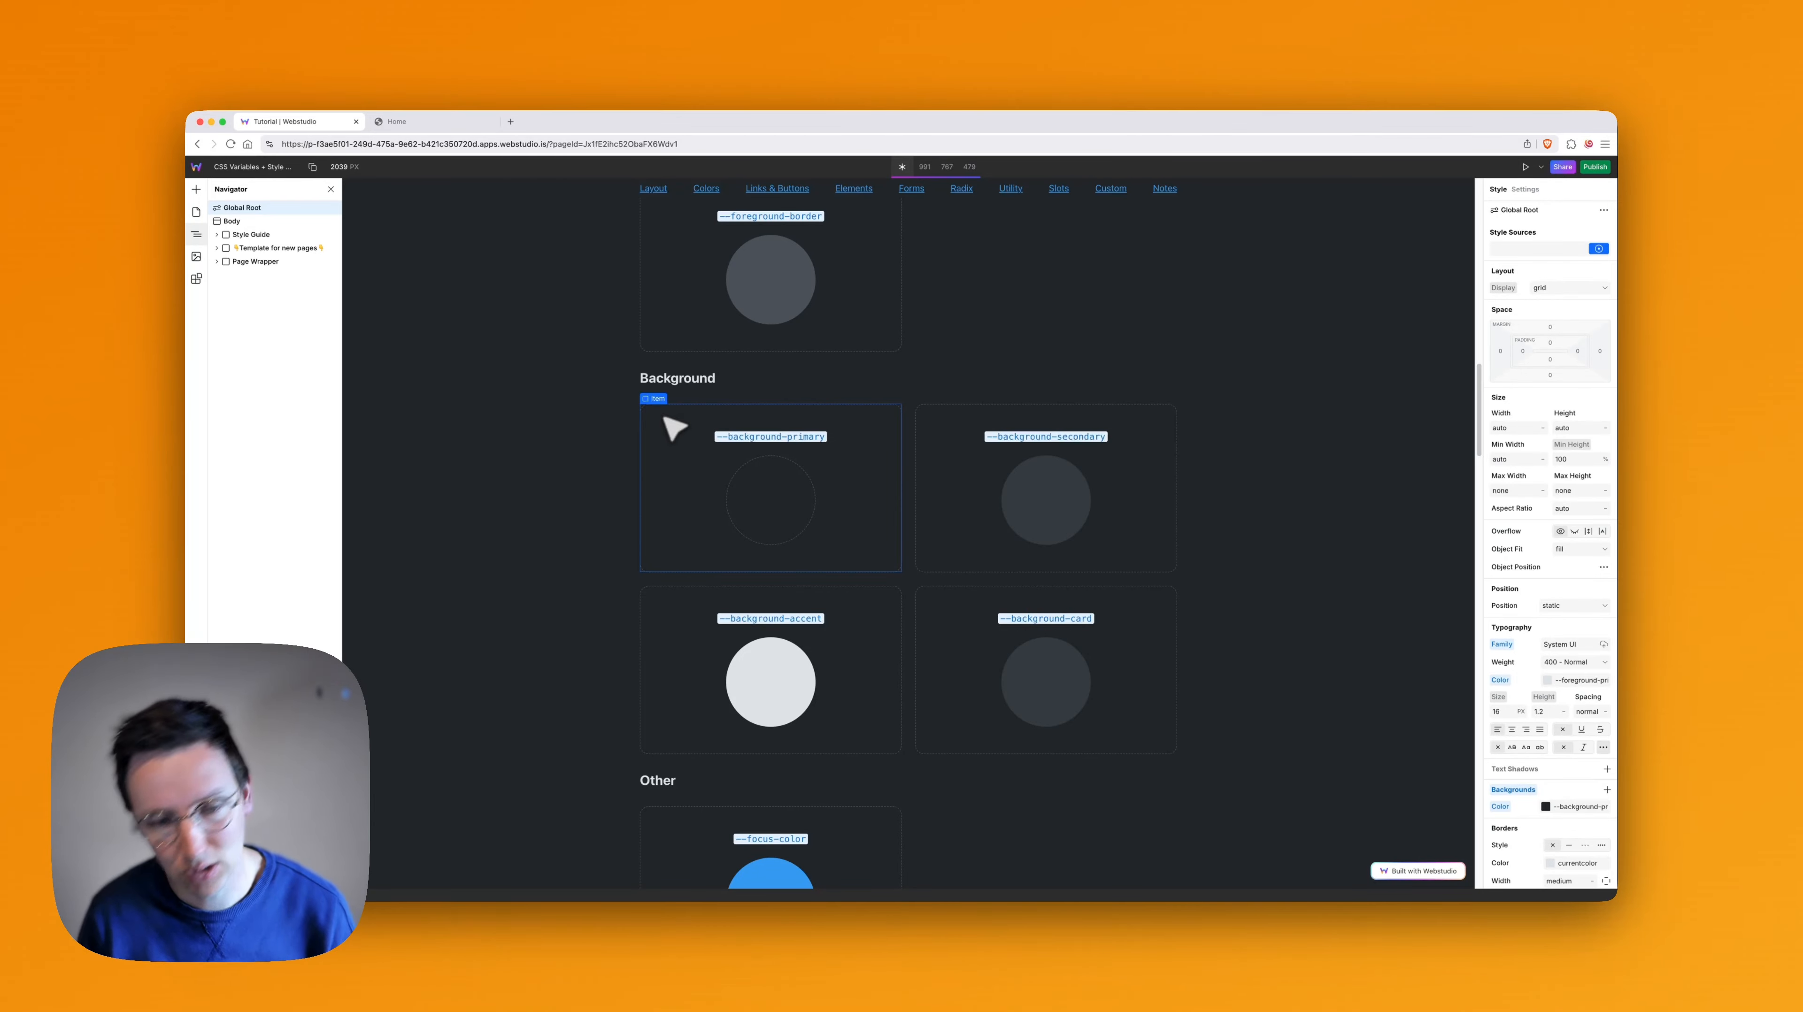
{"action": "scroll", "coordinate": [948, 519], "scroll_direction": "down", "scroll_amount": 15}
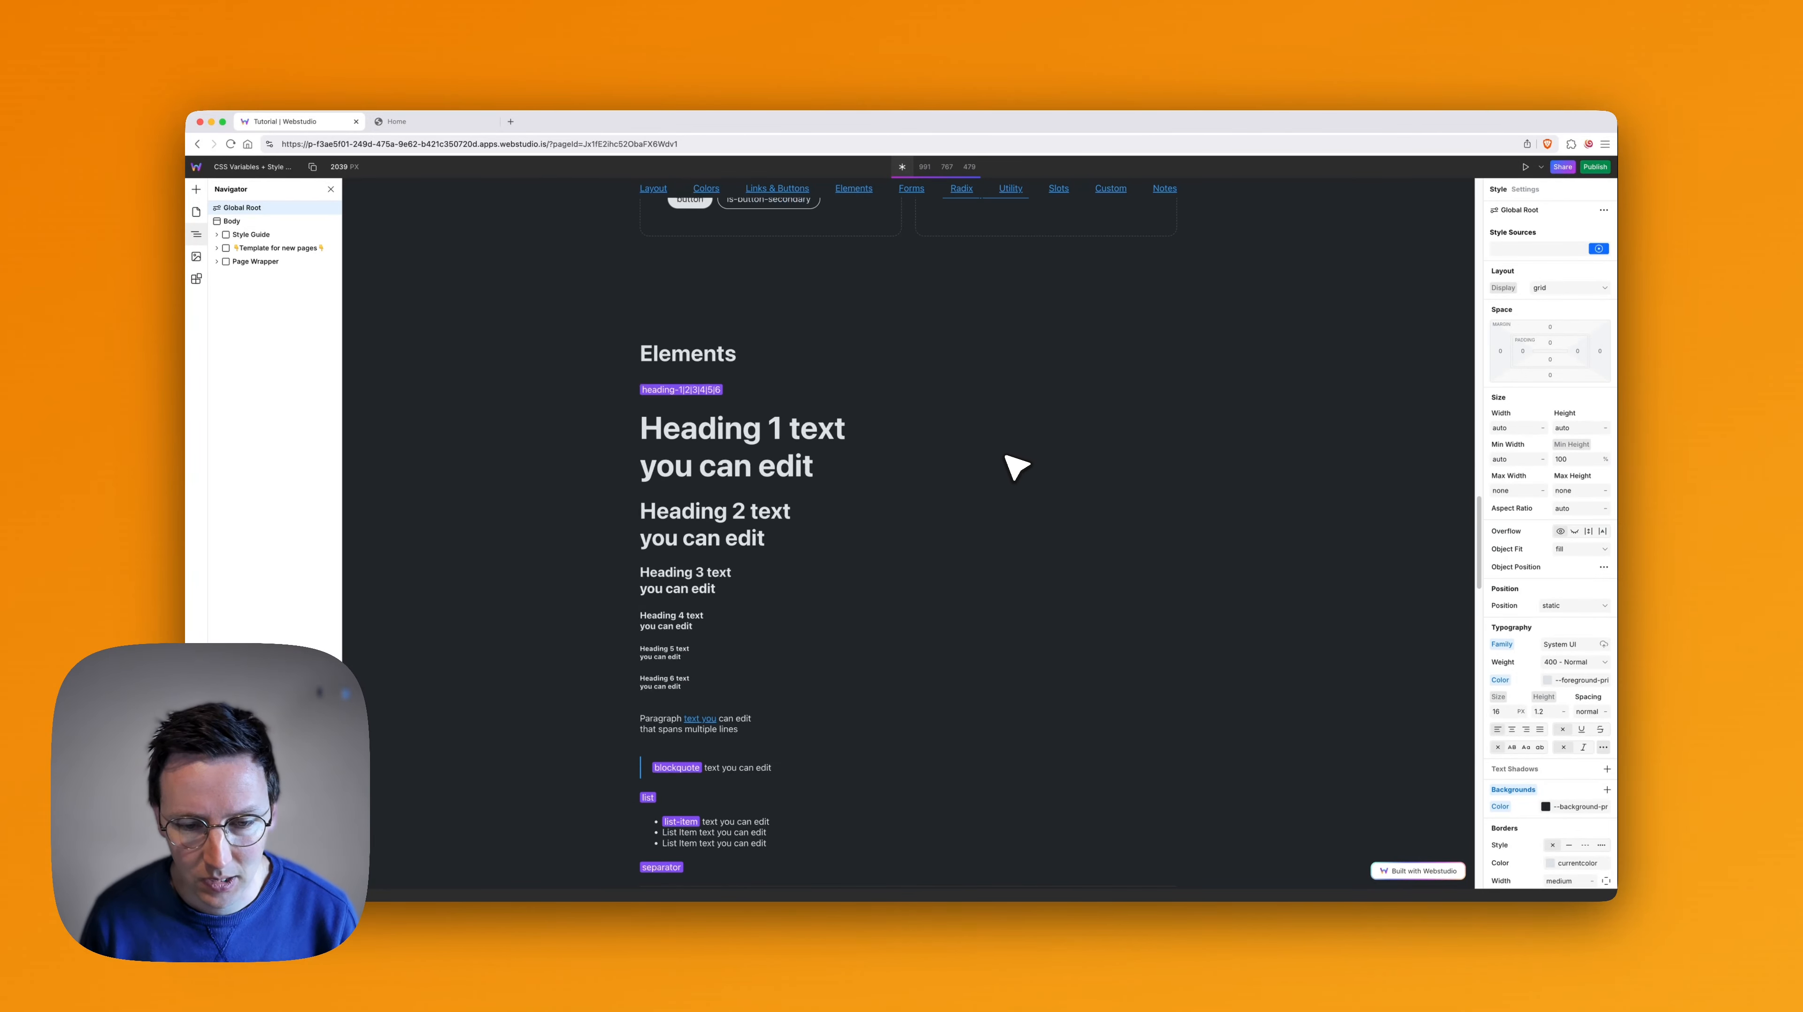
{"action": "scroll", "coordinate": [1001, 462], "scroll_direction": "down", "scroll_amount": 15}
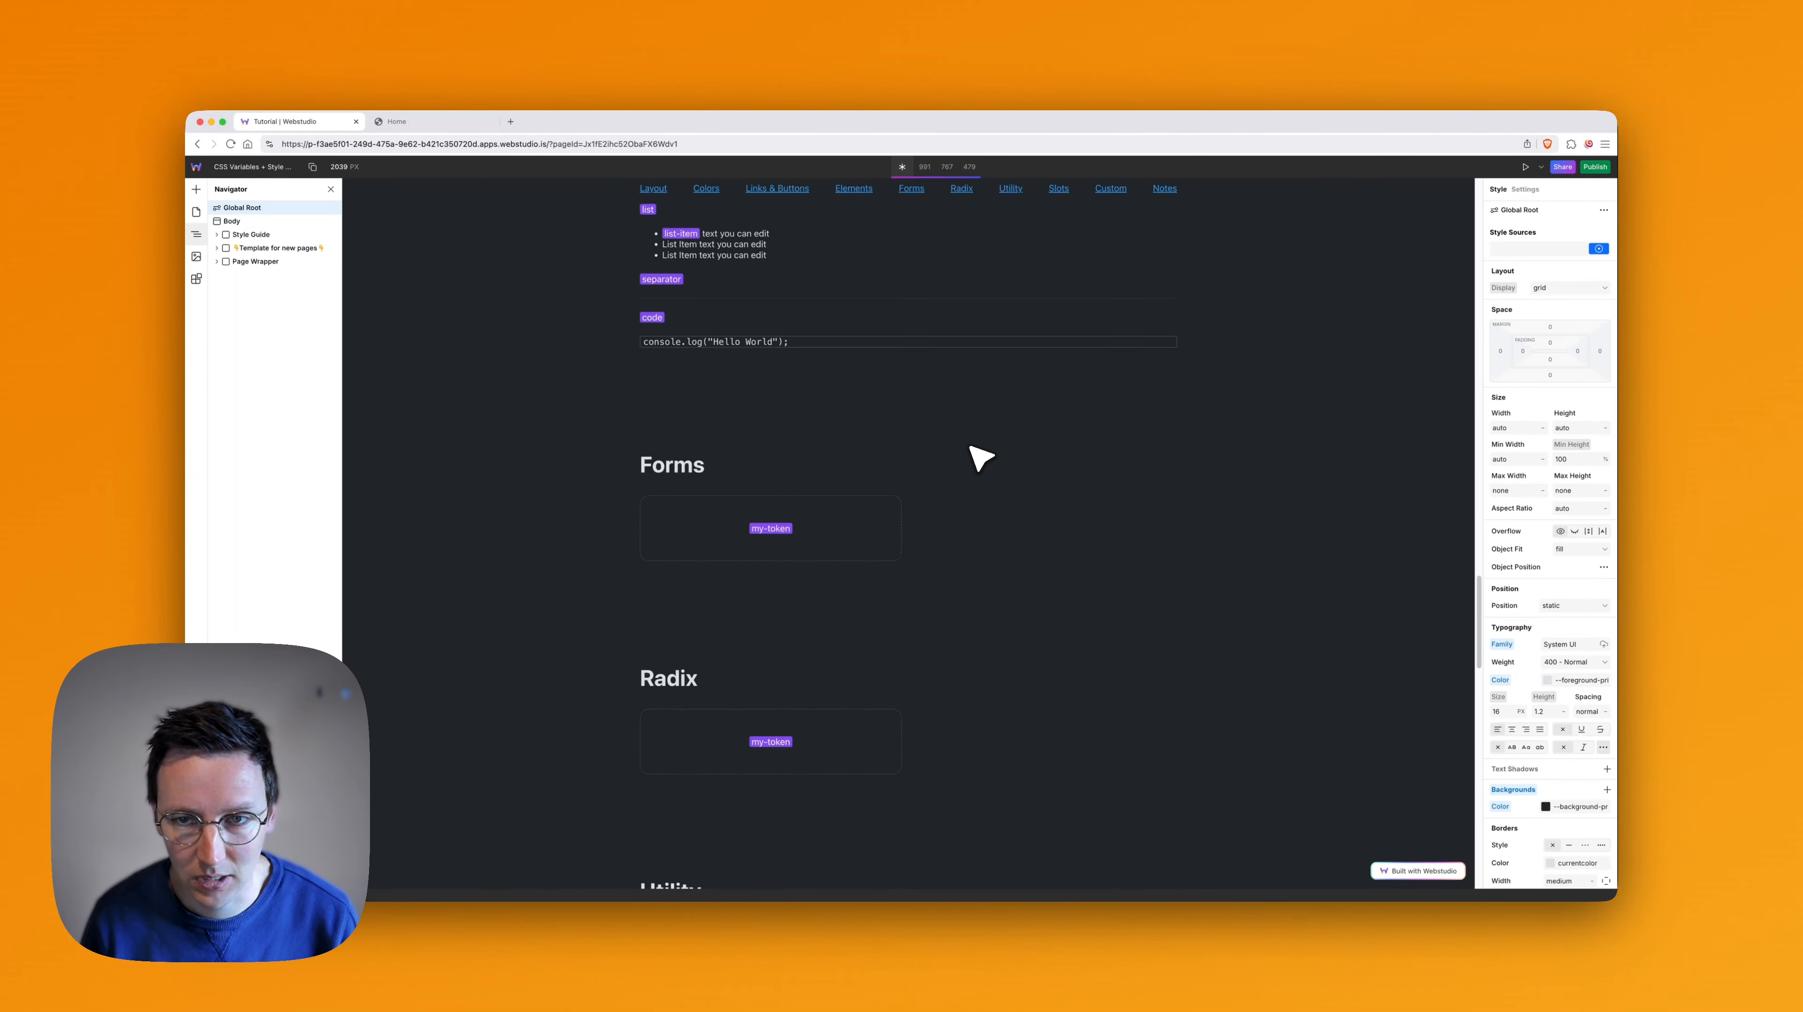
{"action": "scroll", "coordinate": [976, 457], "scroll_direction": "down", "scroll_amount": 15}
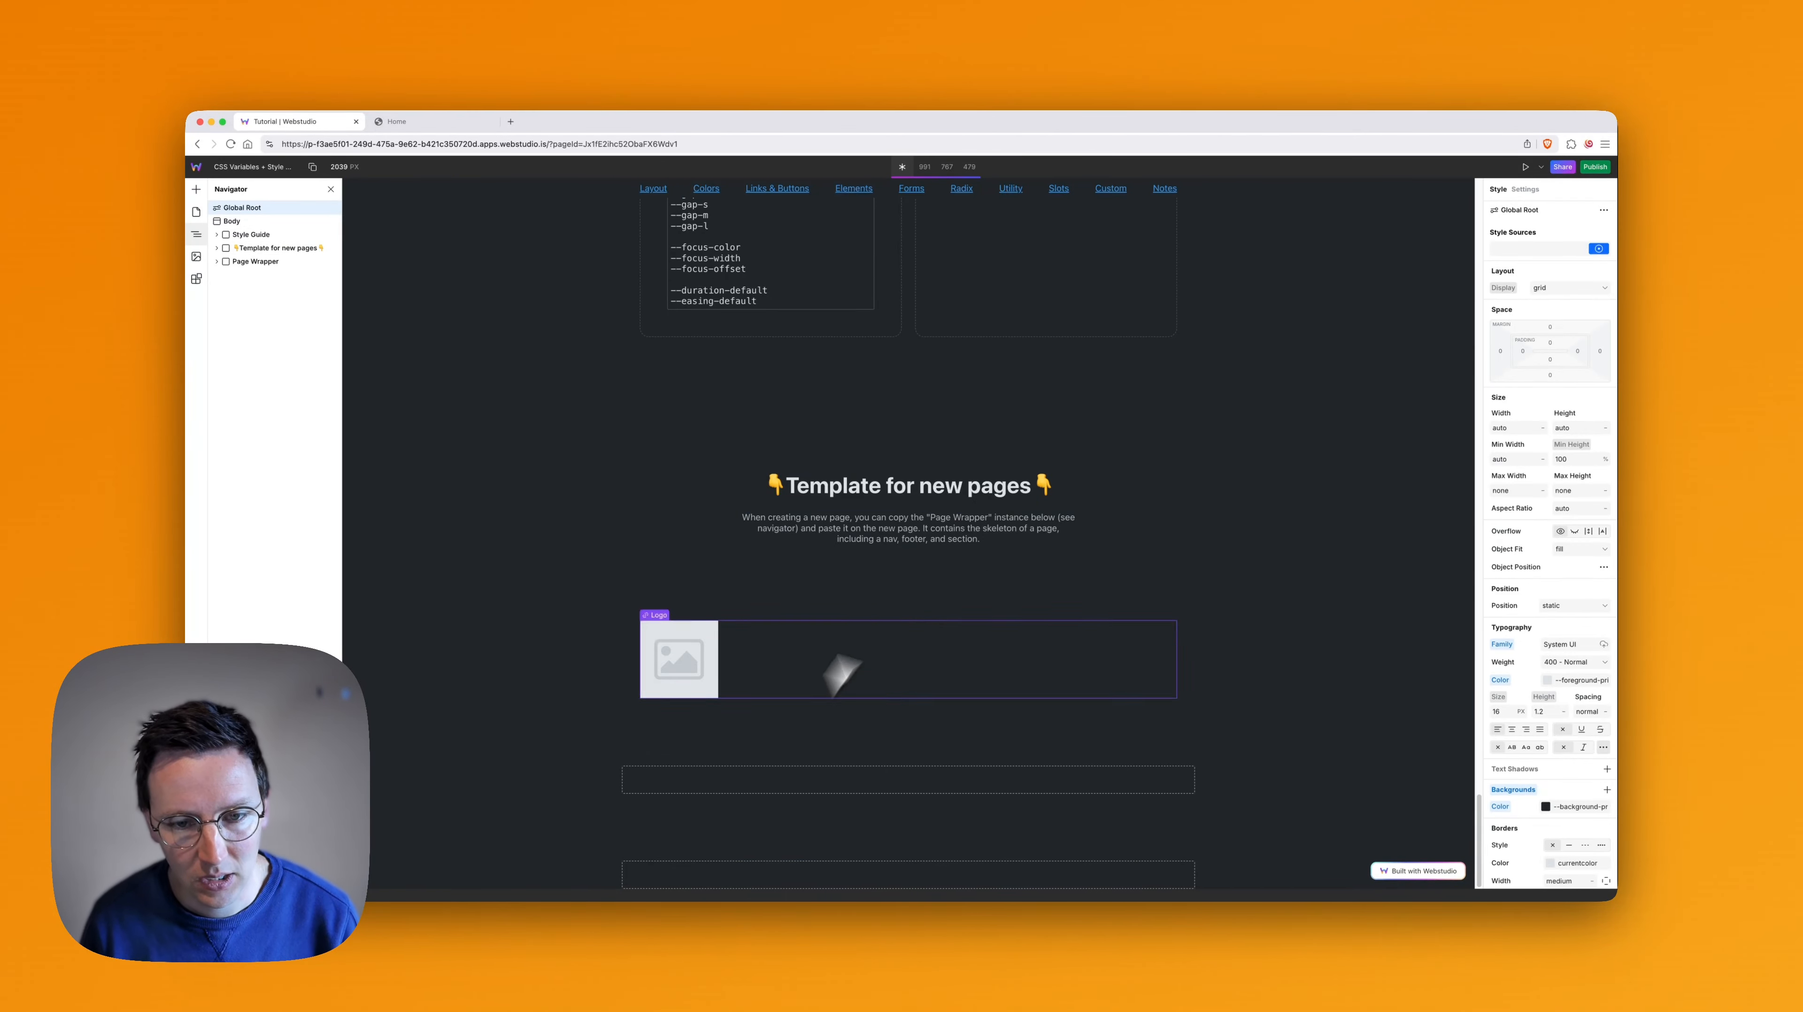
- Copy the Page Wrapper instance from the style guide page and paste it into the Home page
{"action": "left_click", "coordinate": [968, 477]}
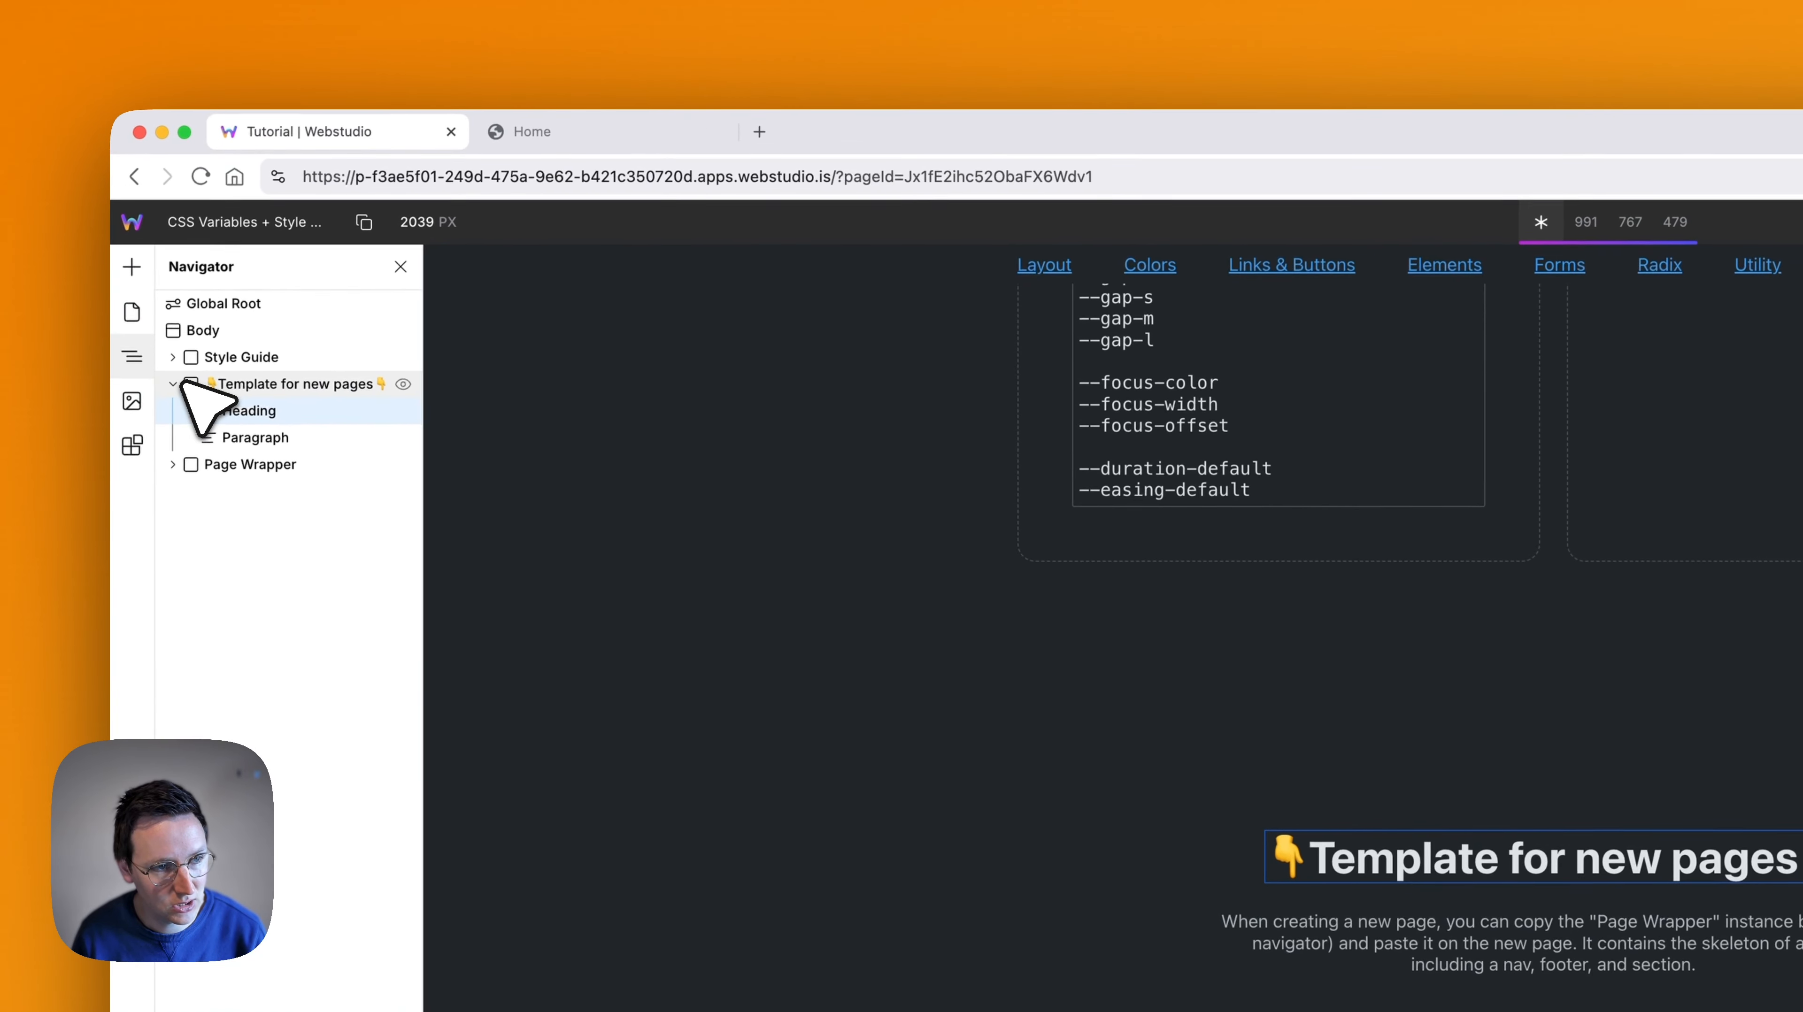
{"action": "left_click", "coordinate": [176, 384]}
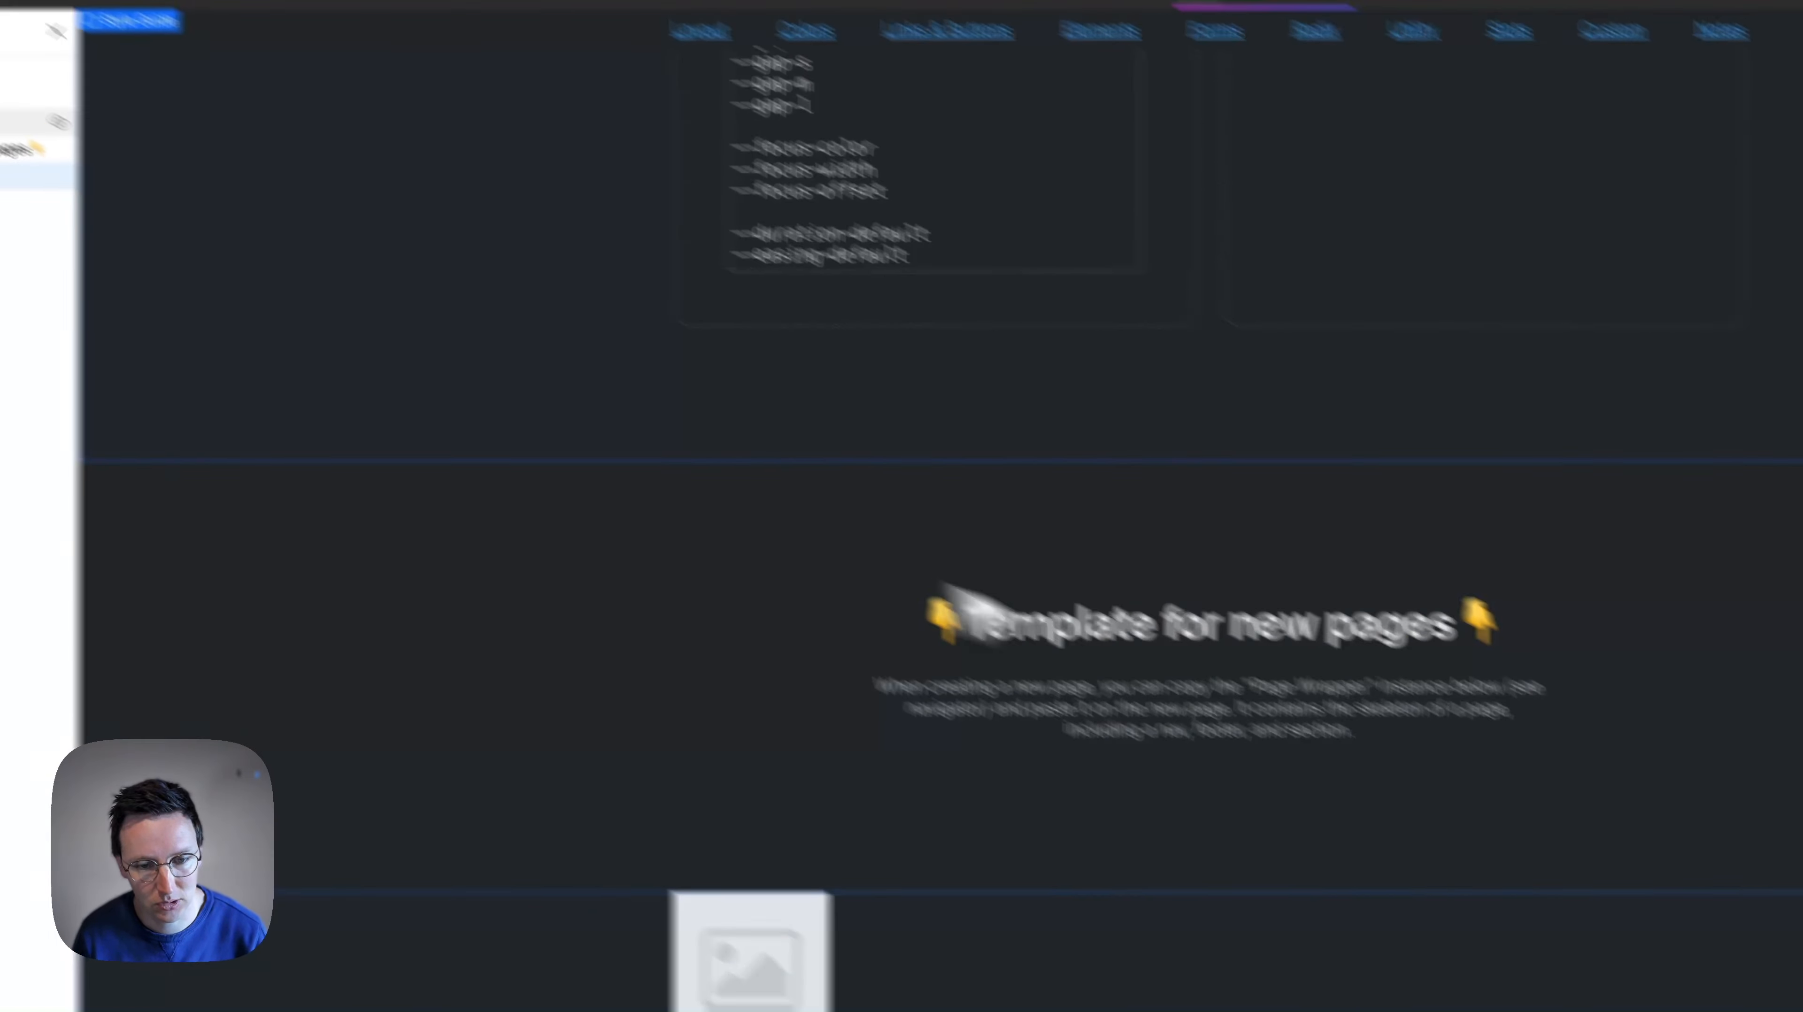
{"action": "key", "text": "super+c"}
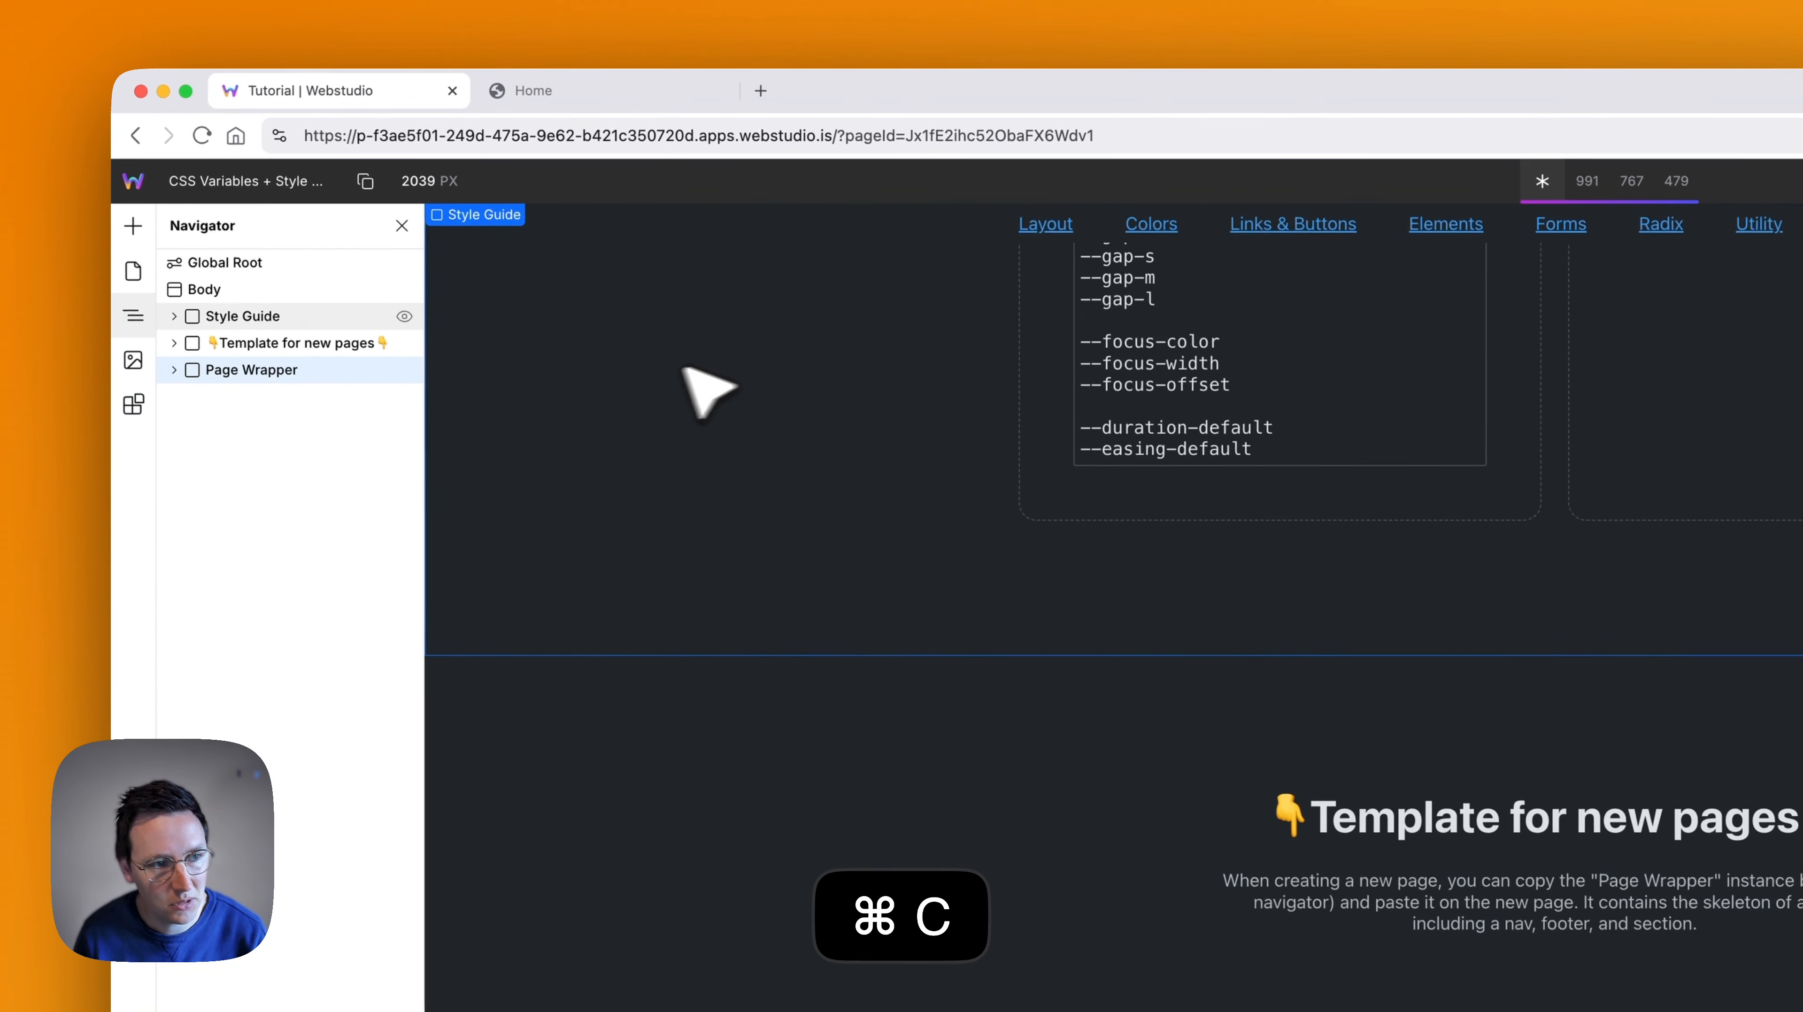
{"action": "left_click", "coordinate": [133, 271]}
{"action": "left_click", "coordinate": [280, 262]}
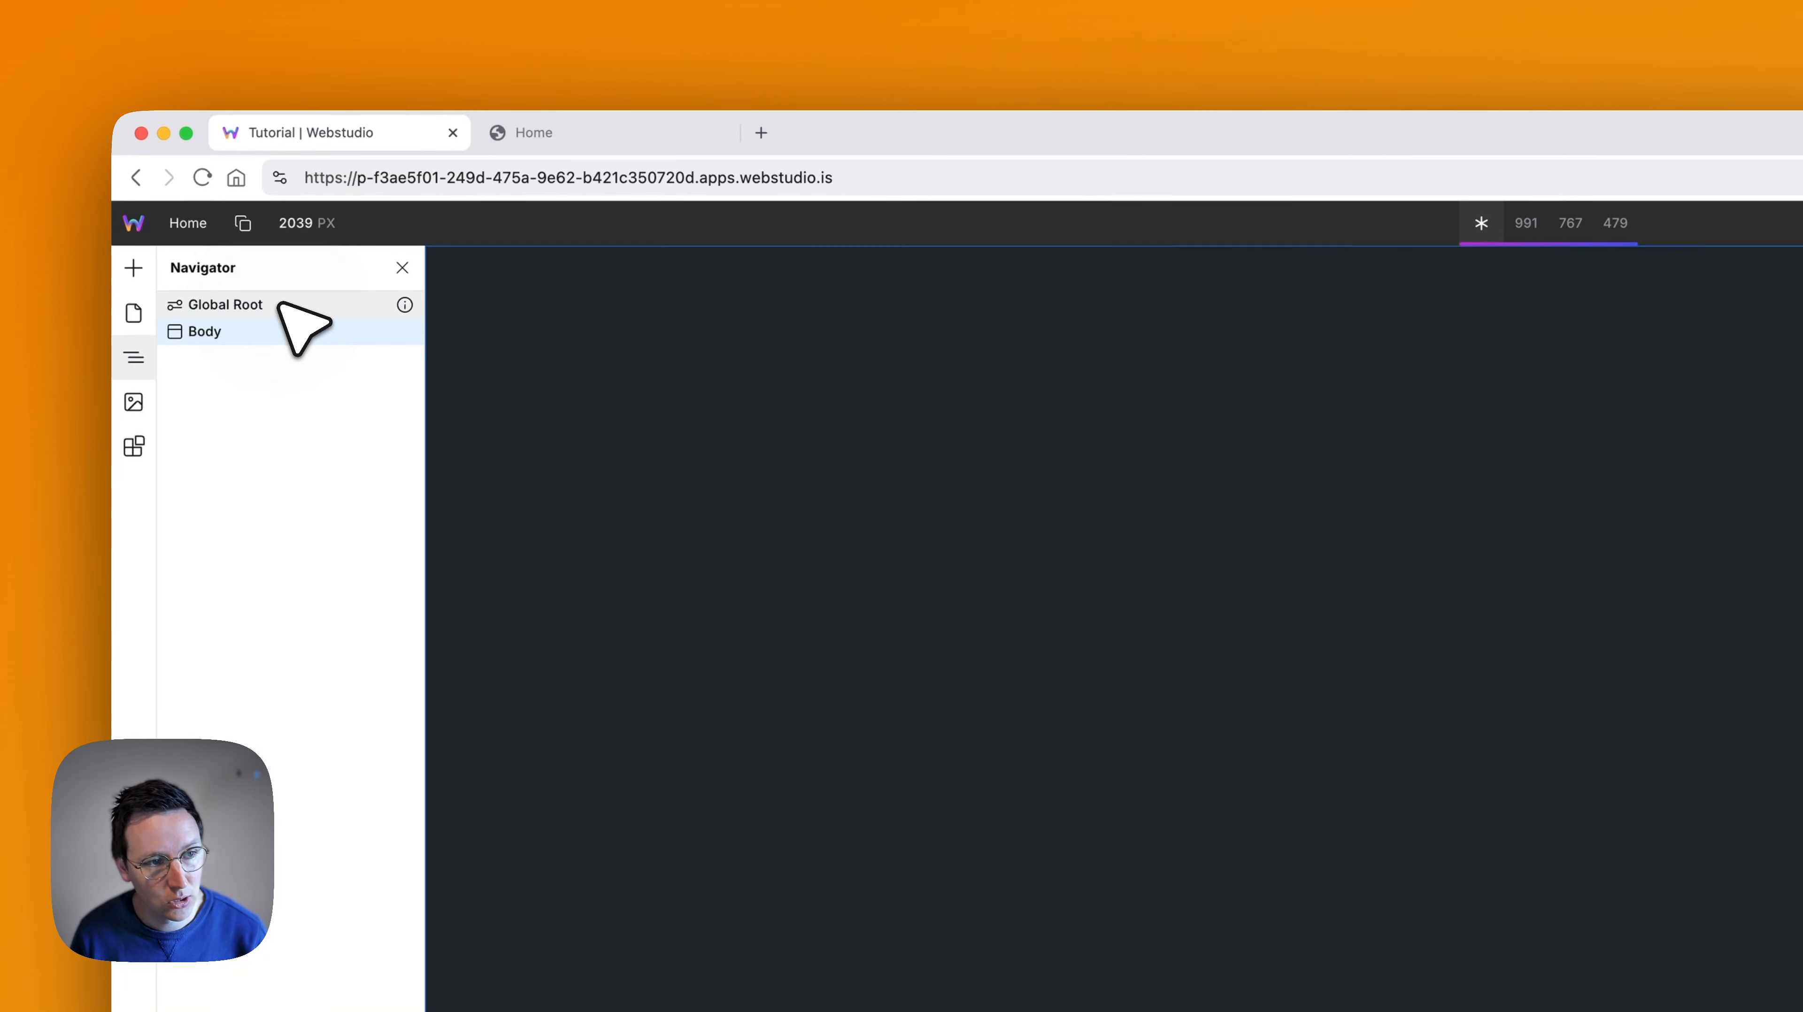
{"action": "key", "text": "super+v"}
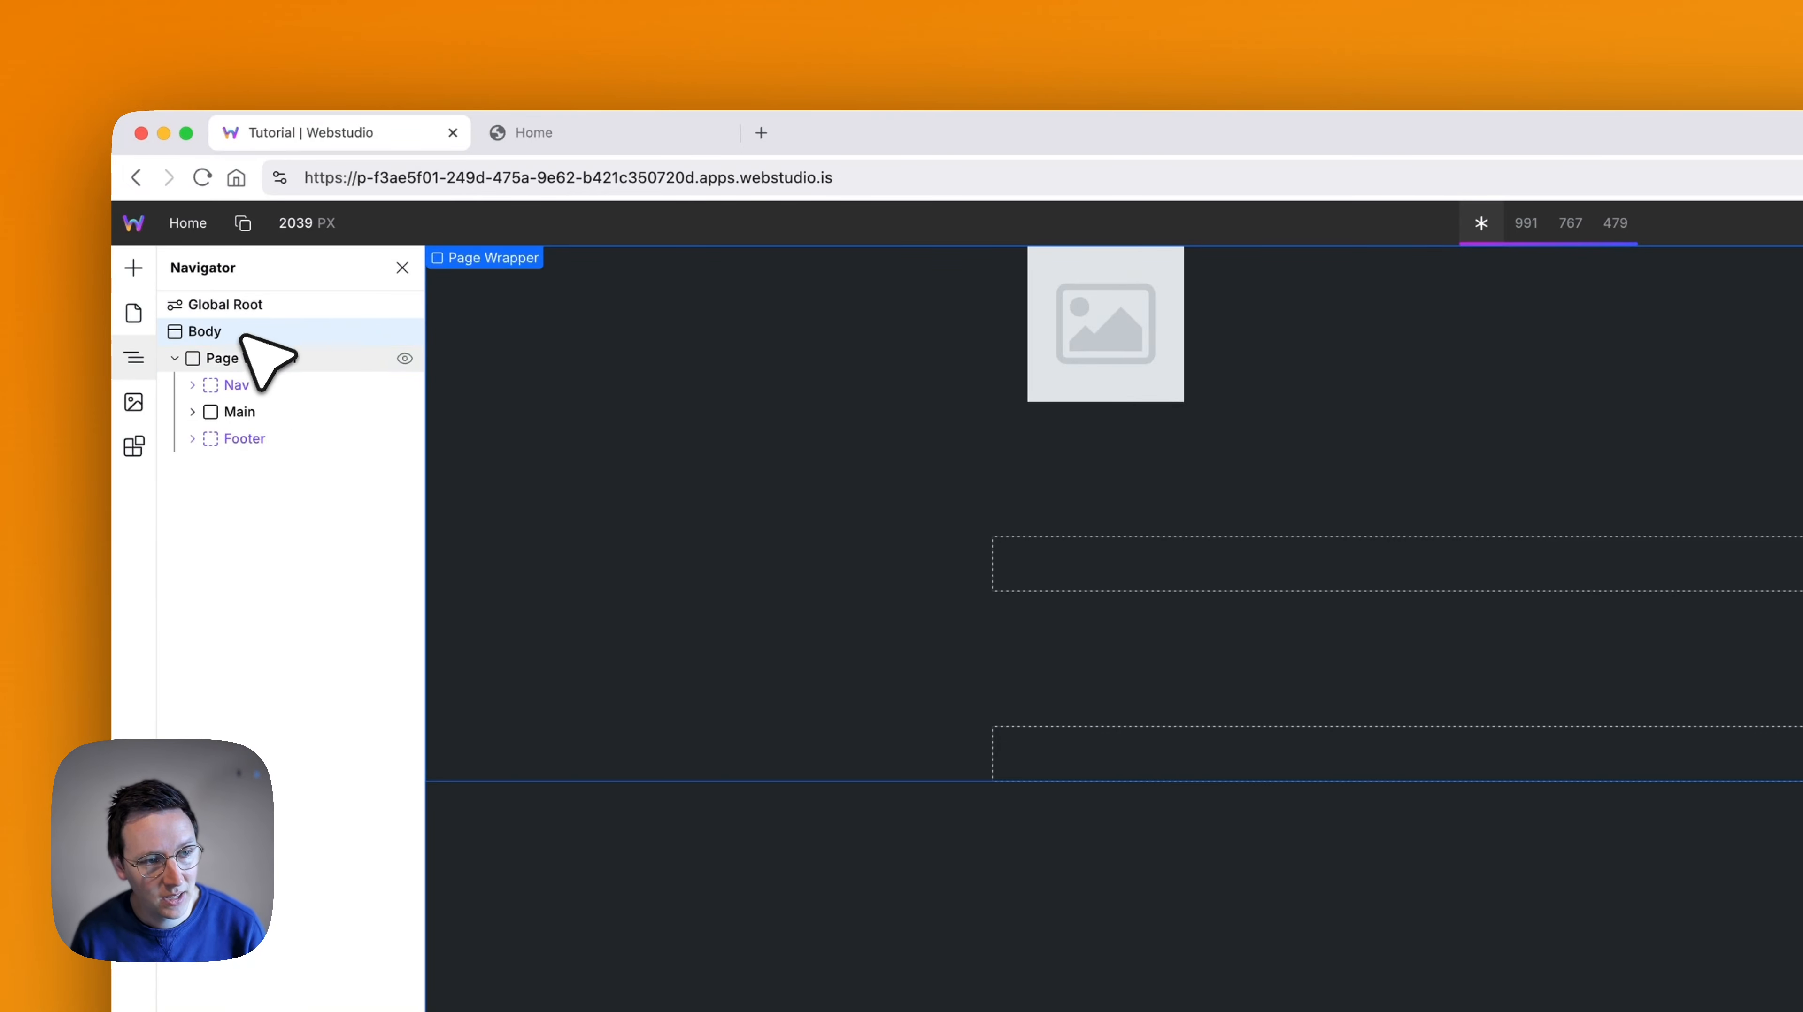
- Insert the Header 1 and Footer 4 sections from the Craft Library below the Nav slot in the Home page's Page Wrapper
{"action": "left_click", "coordinate": [193, 412]}
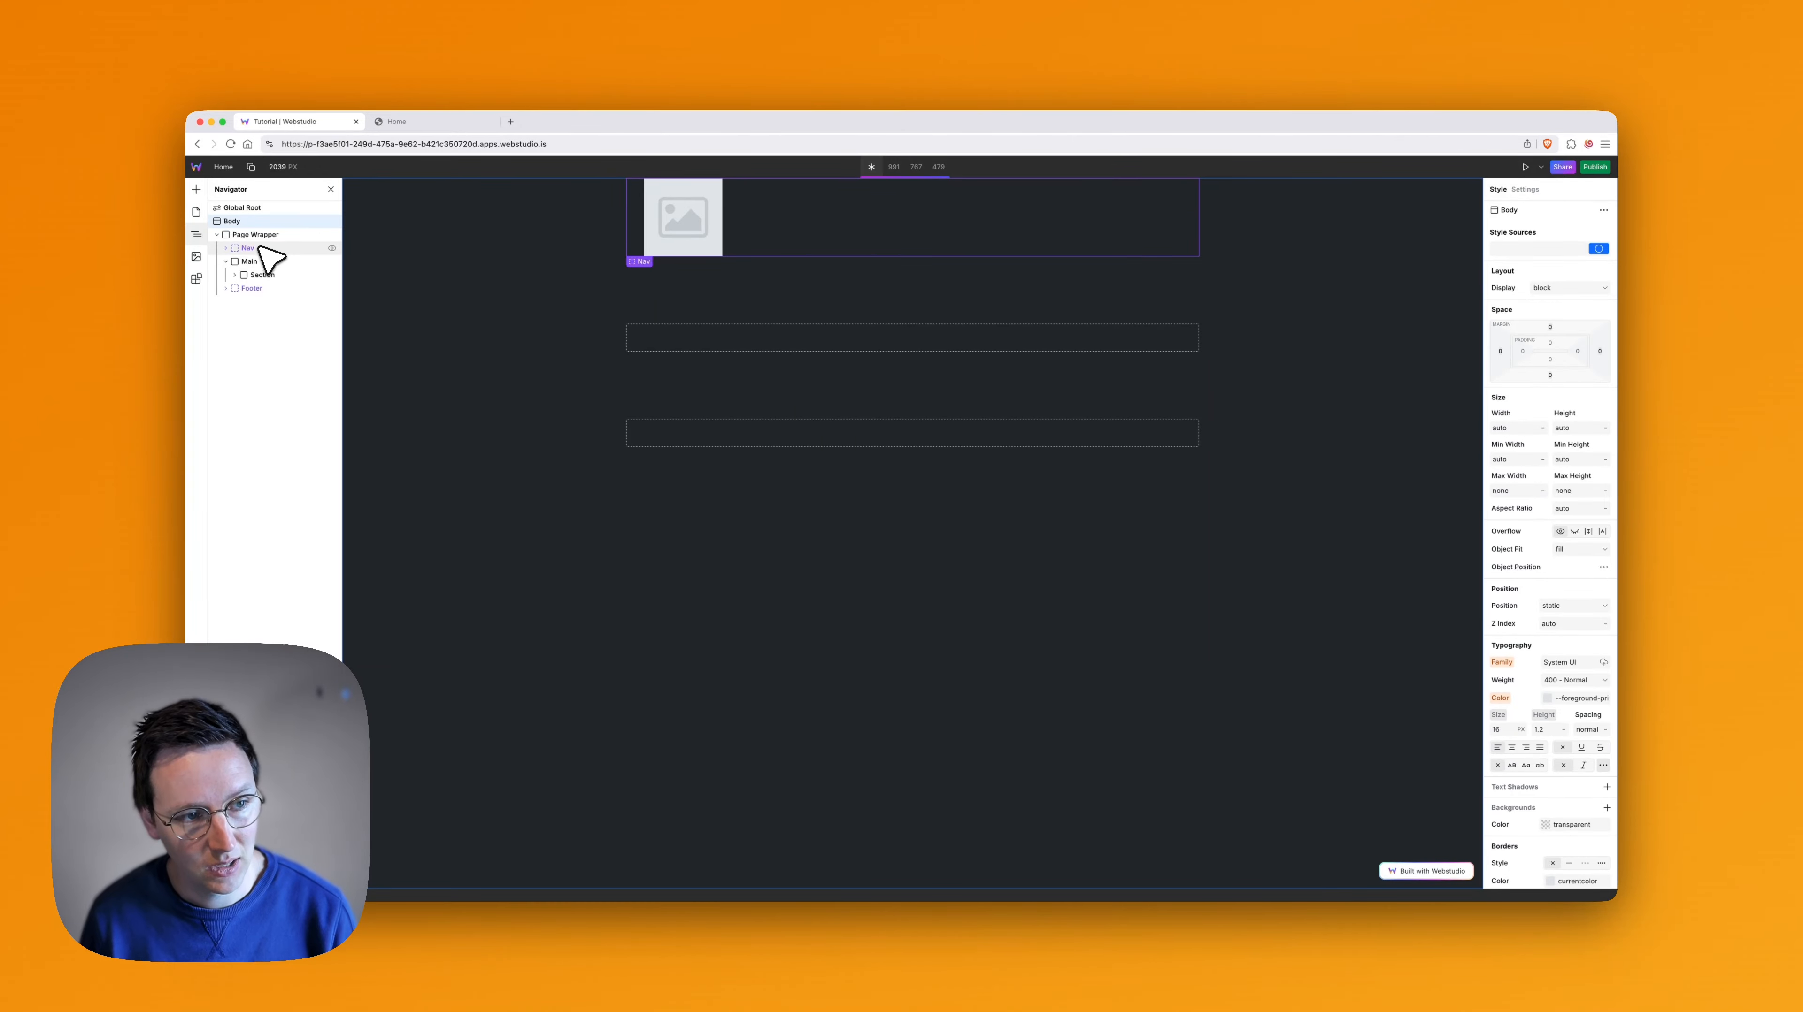
{"action": "left_click", "coordinate": [225, 262]}
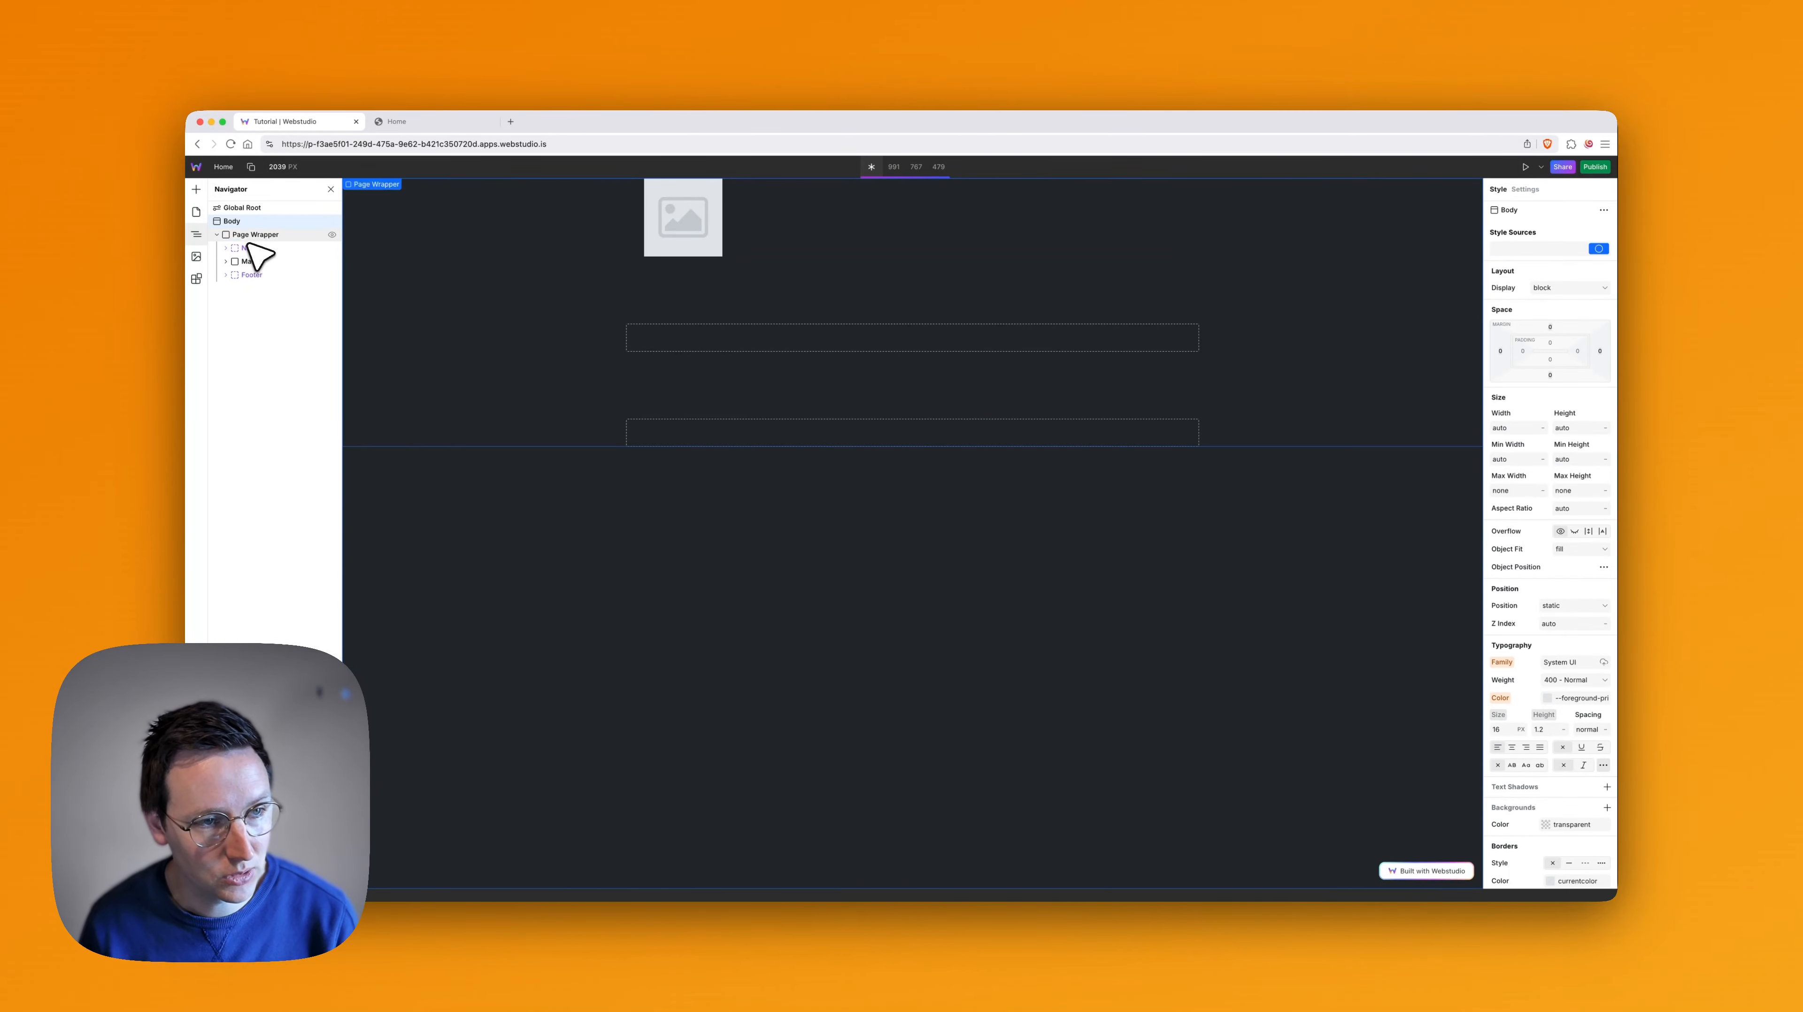
{"action": "left_click", "coordinate": [250, 247]}
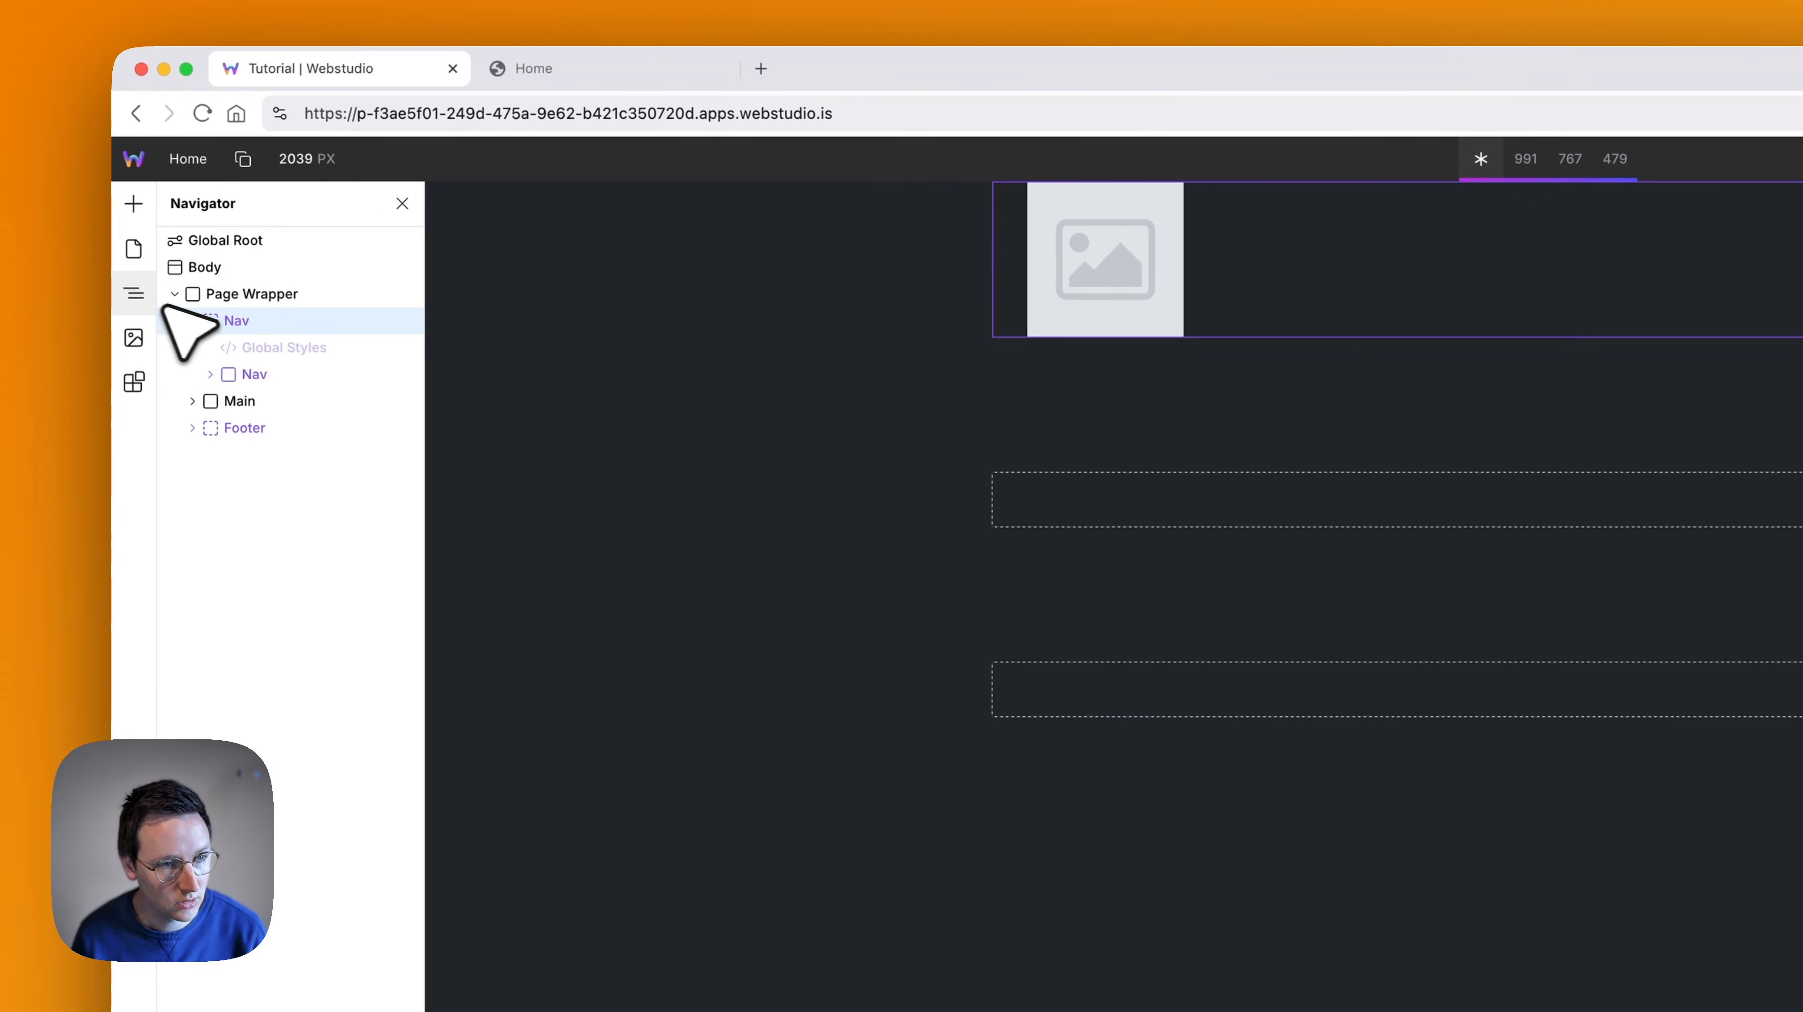
{"action": "left_click", "coordinate": [145, 387]}
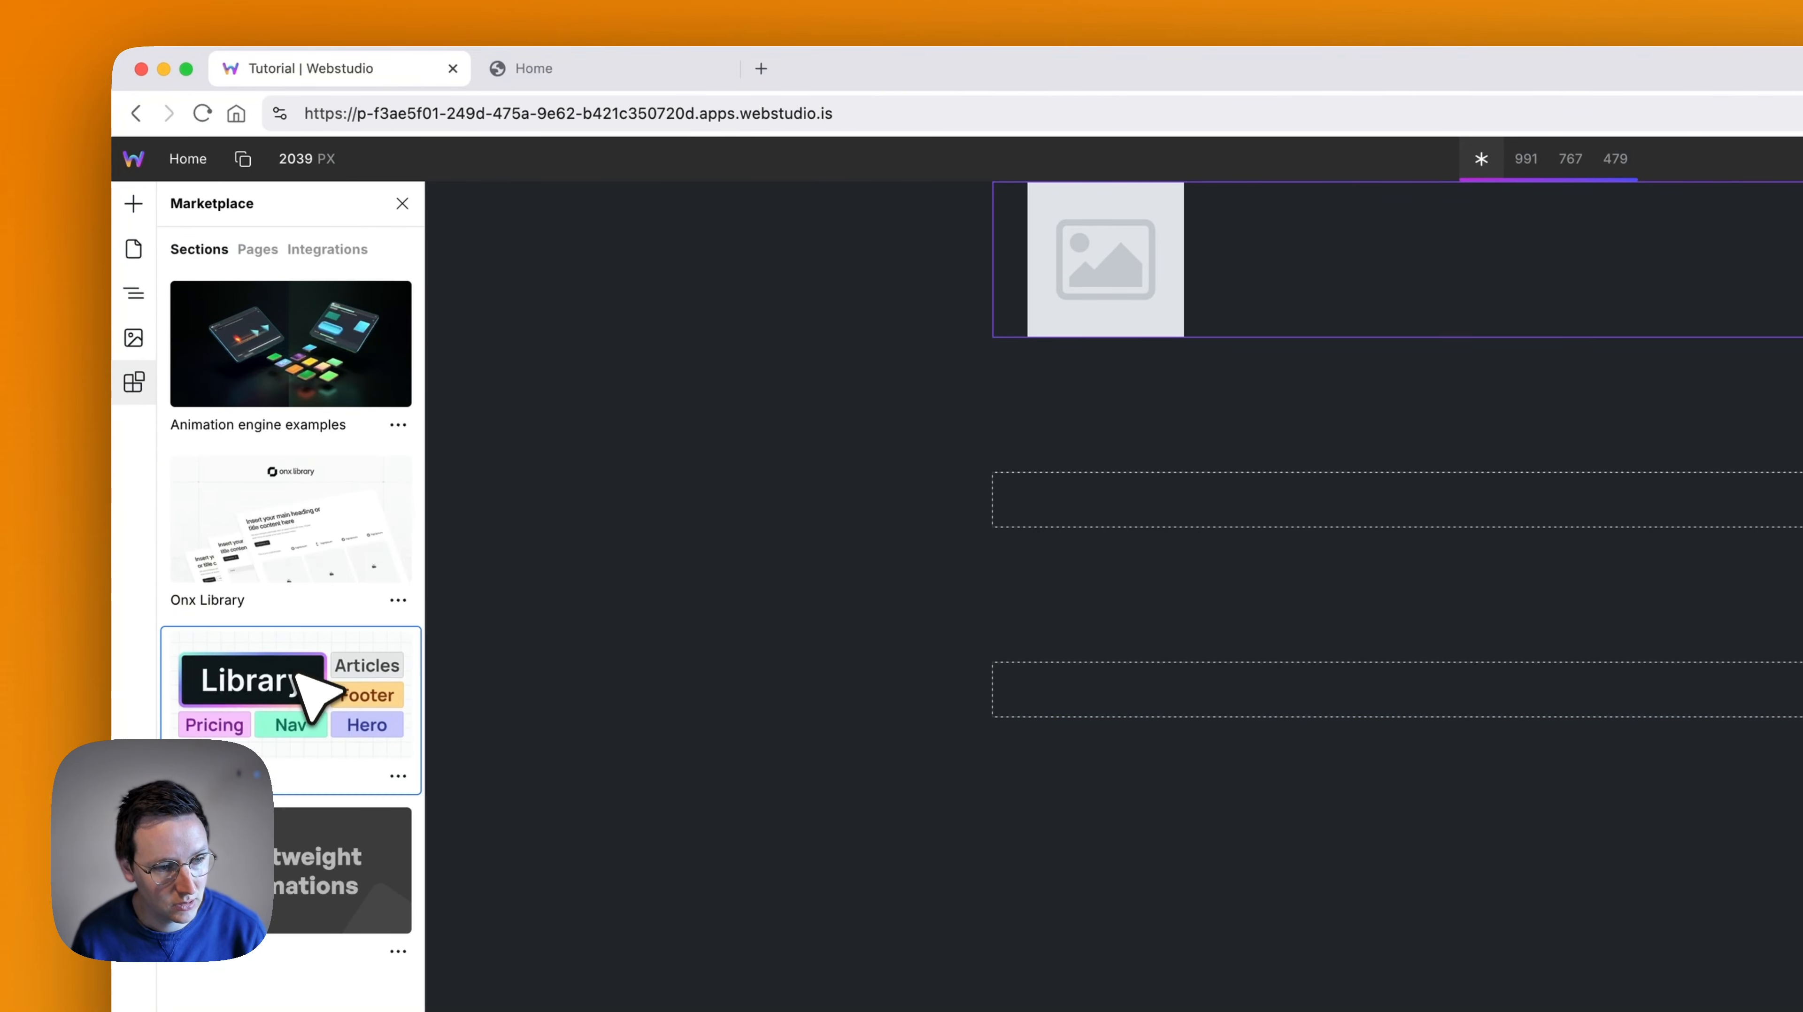
{"action": "left_click", "coordinate": [276, 561]}
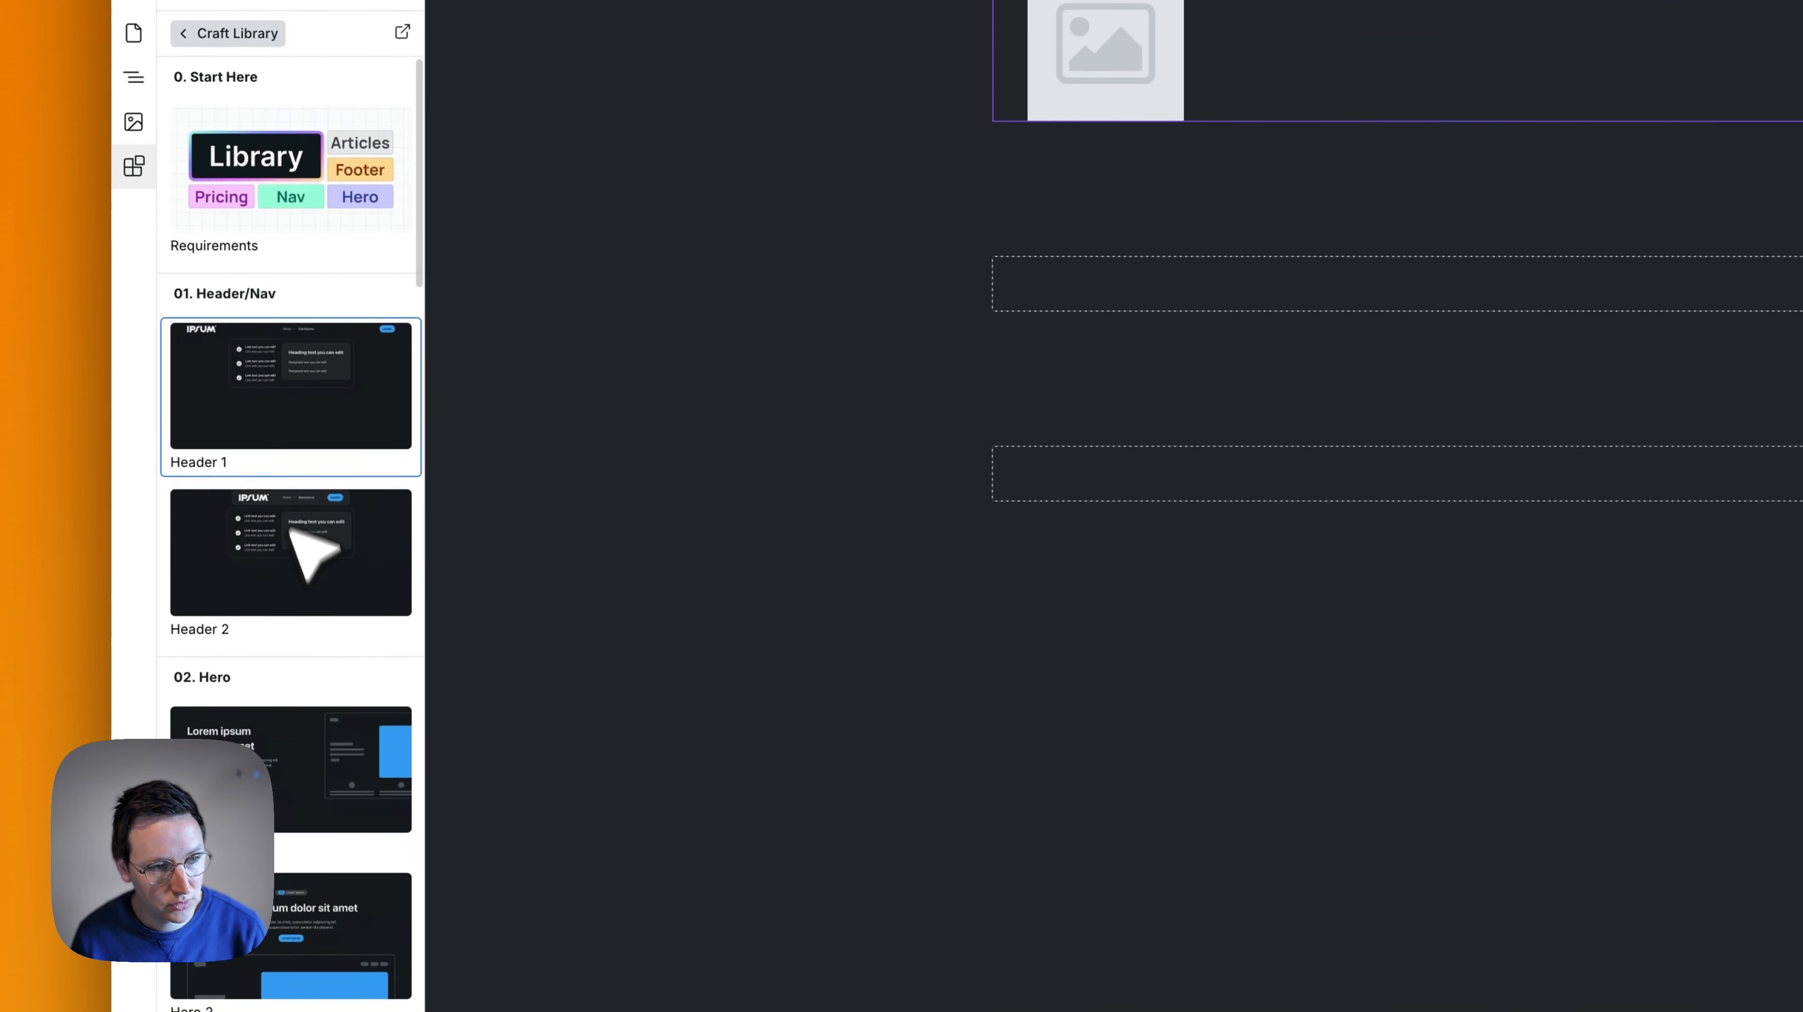
{"action": "left_click", "coordinate": [330, 403]}
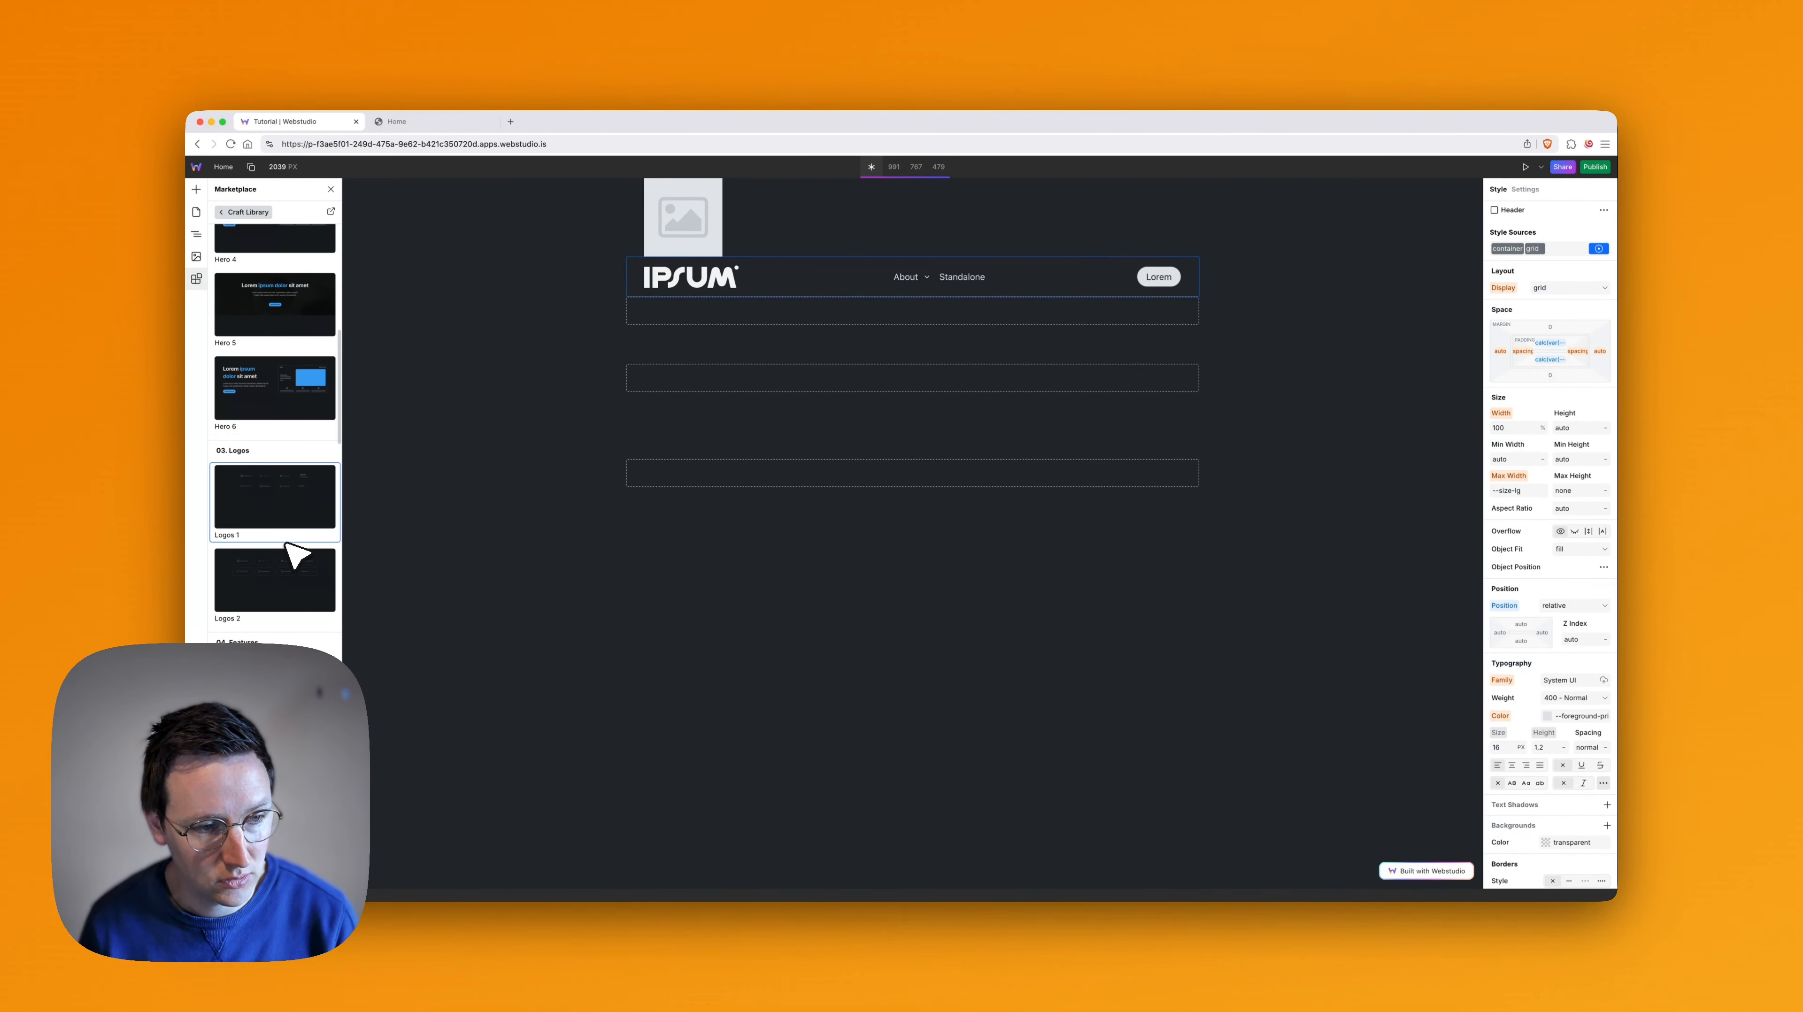
{"action": "scroll", "coordinate": [291, 553], "scroll_direction": "down", "scroll_amount": 10}
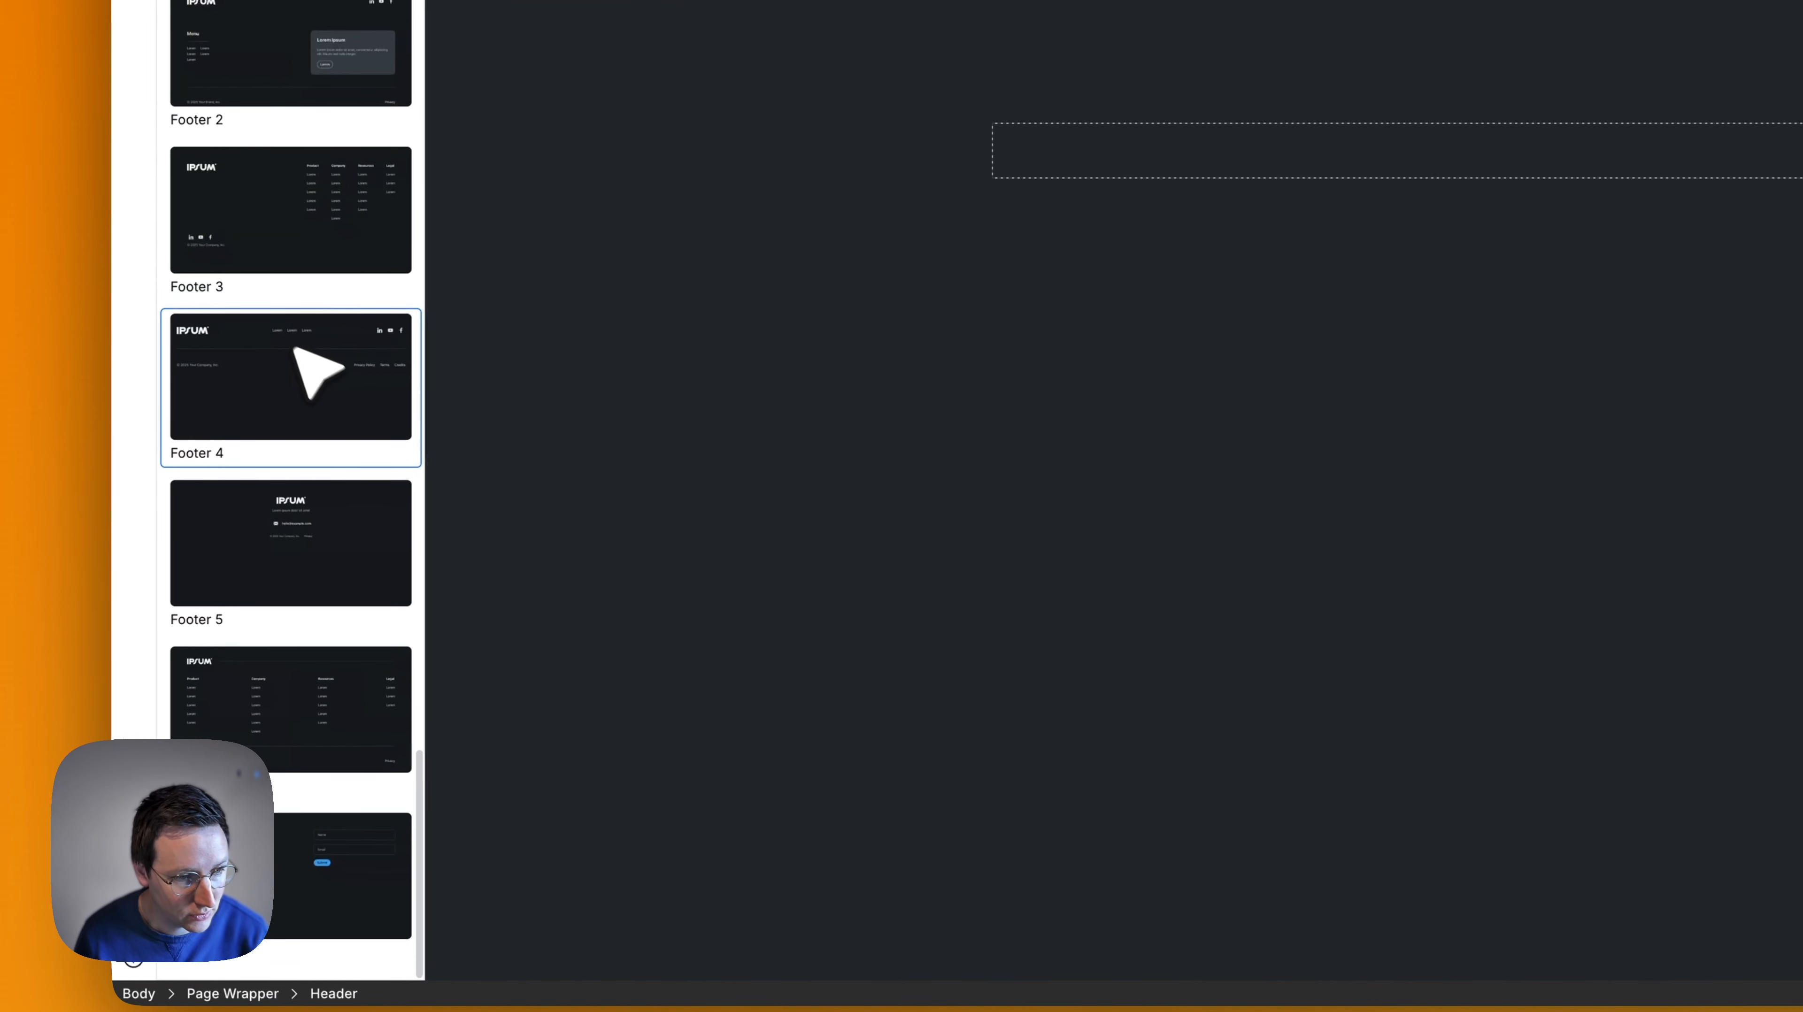
{"action": "left_click", "coordinate": [278, 370]}
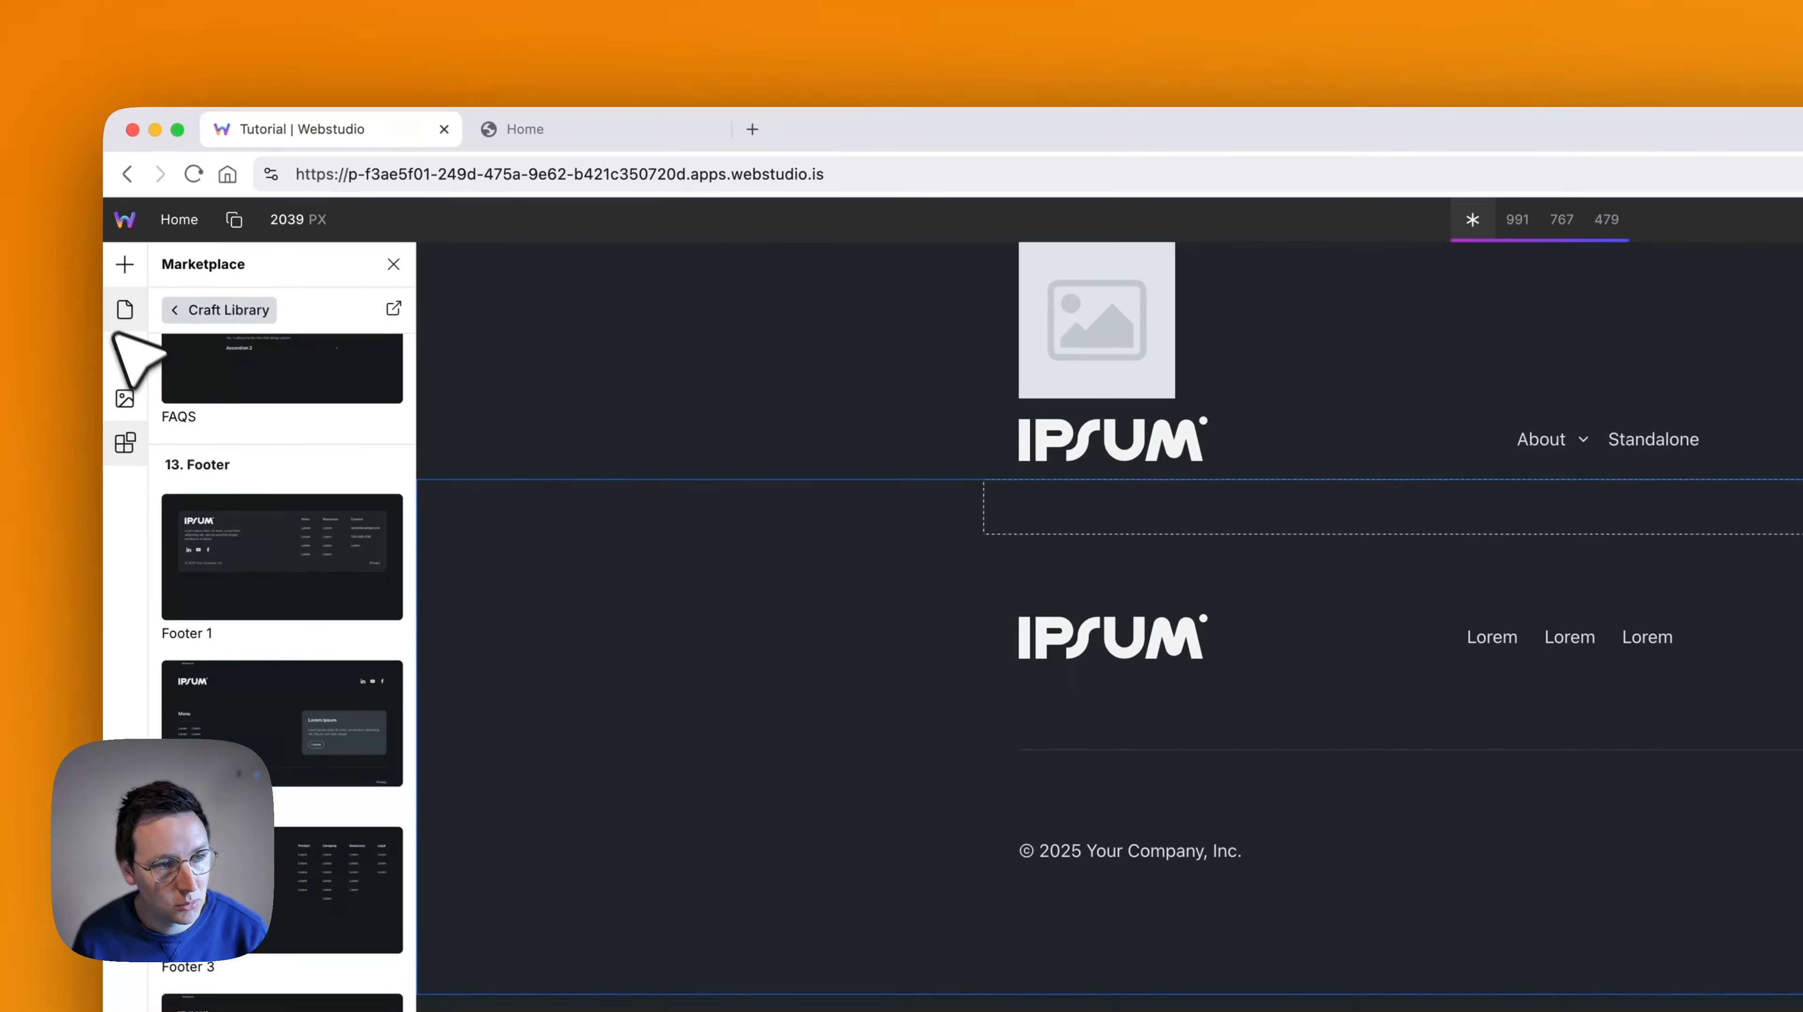
- Move the inserted Header into the Nav slot and delete the slot's original Nav element with the image placeholder
{"action": "left_click", "coordinate": [134, 357]}
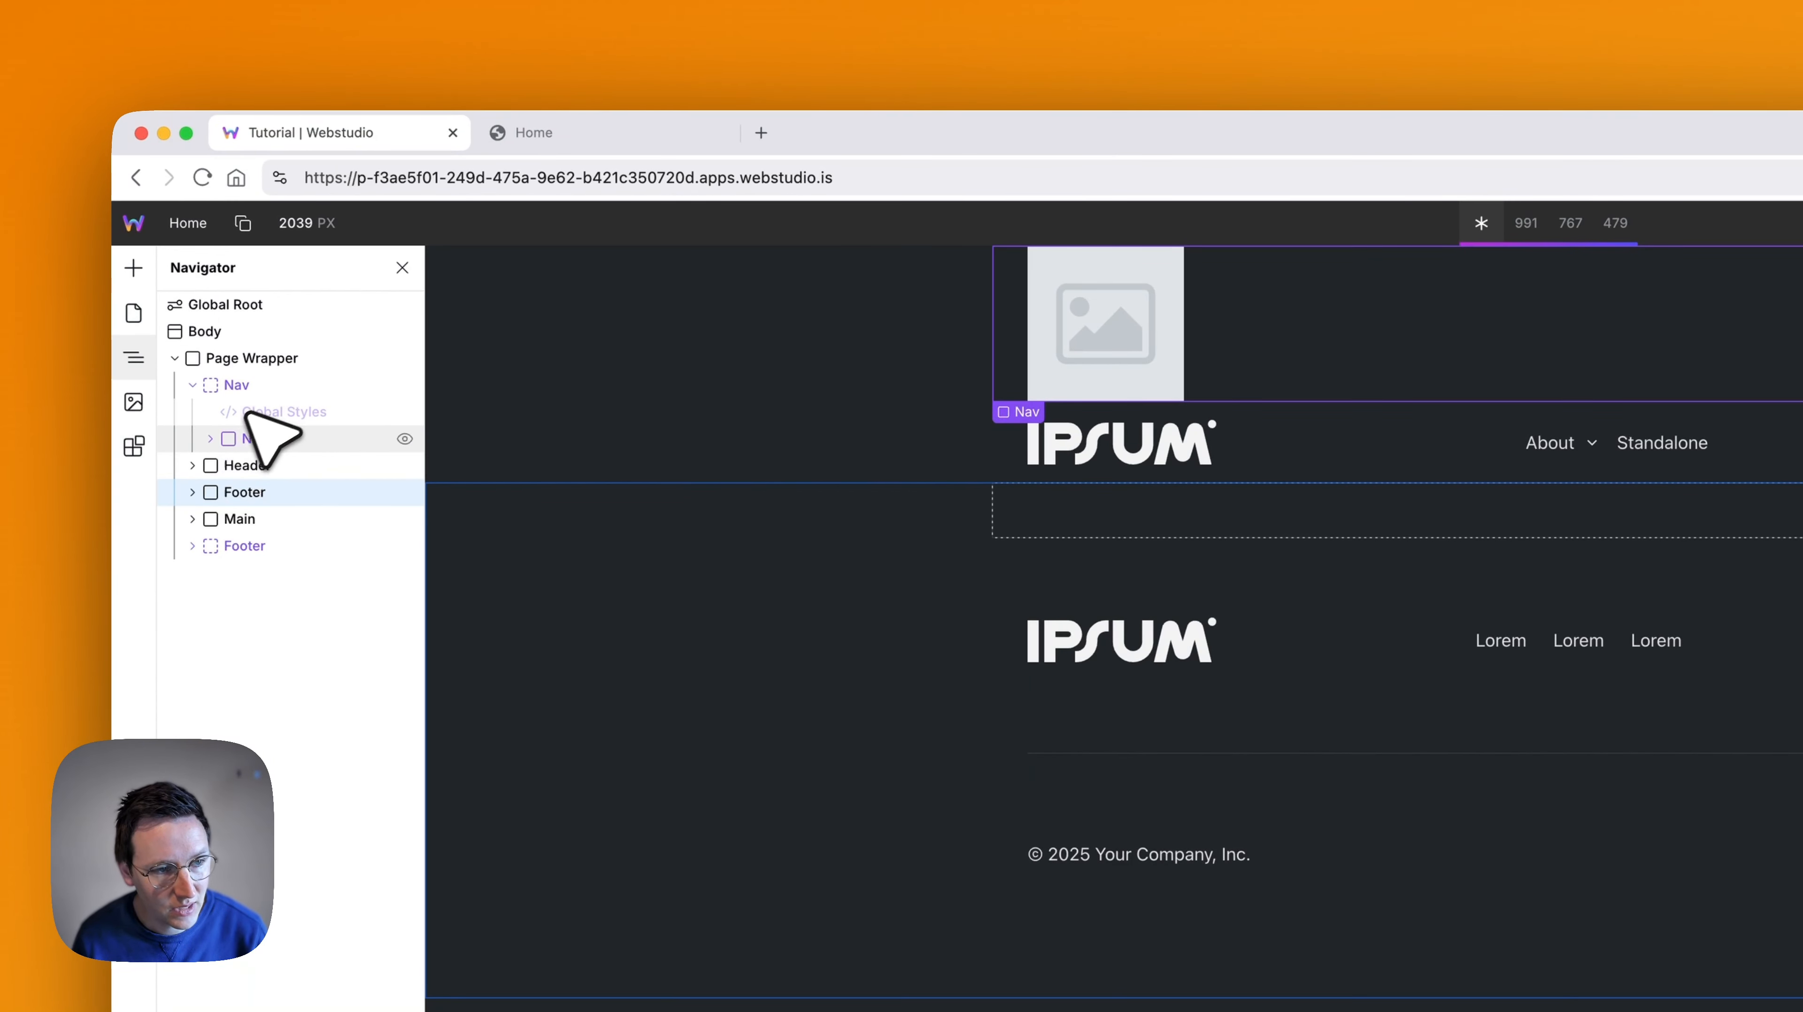
{"action": "left_click", "coordinate": [245, 467]}
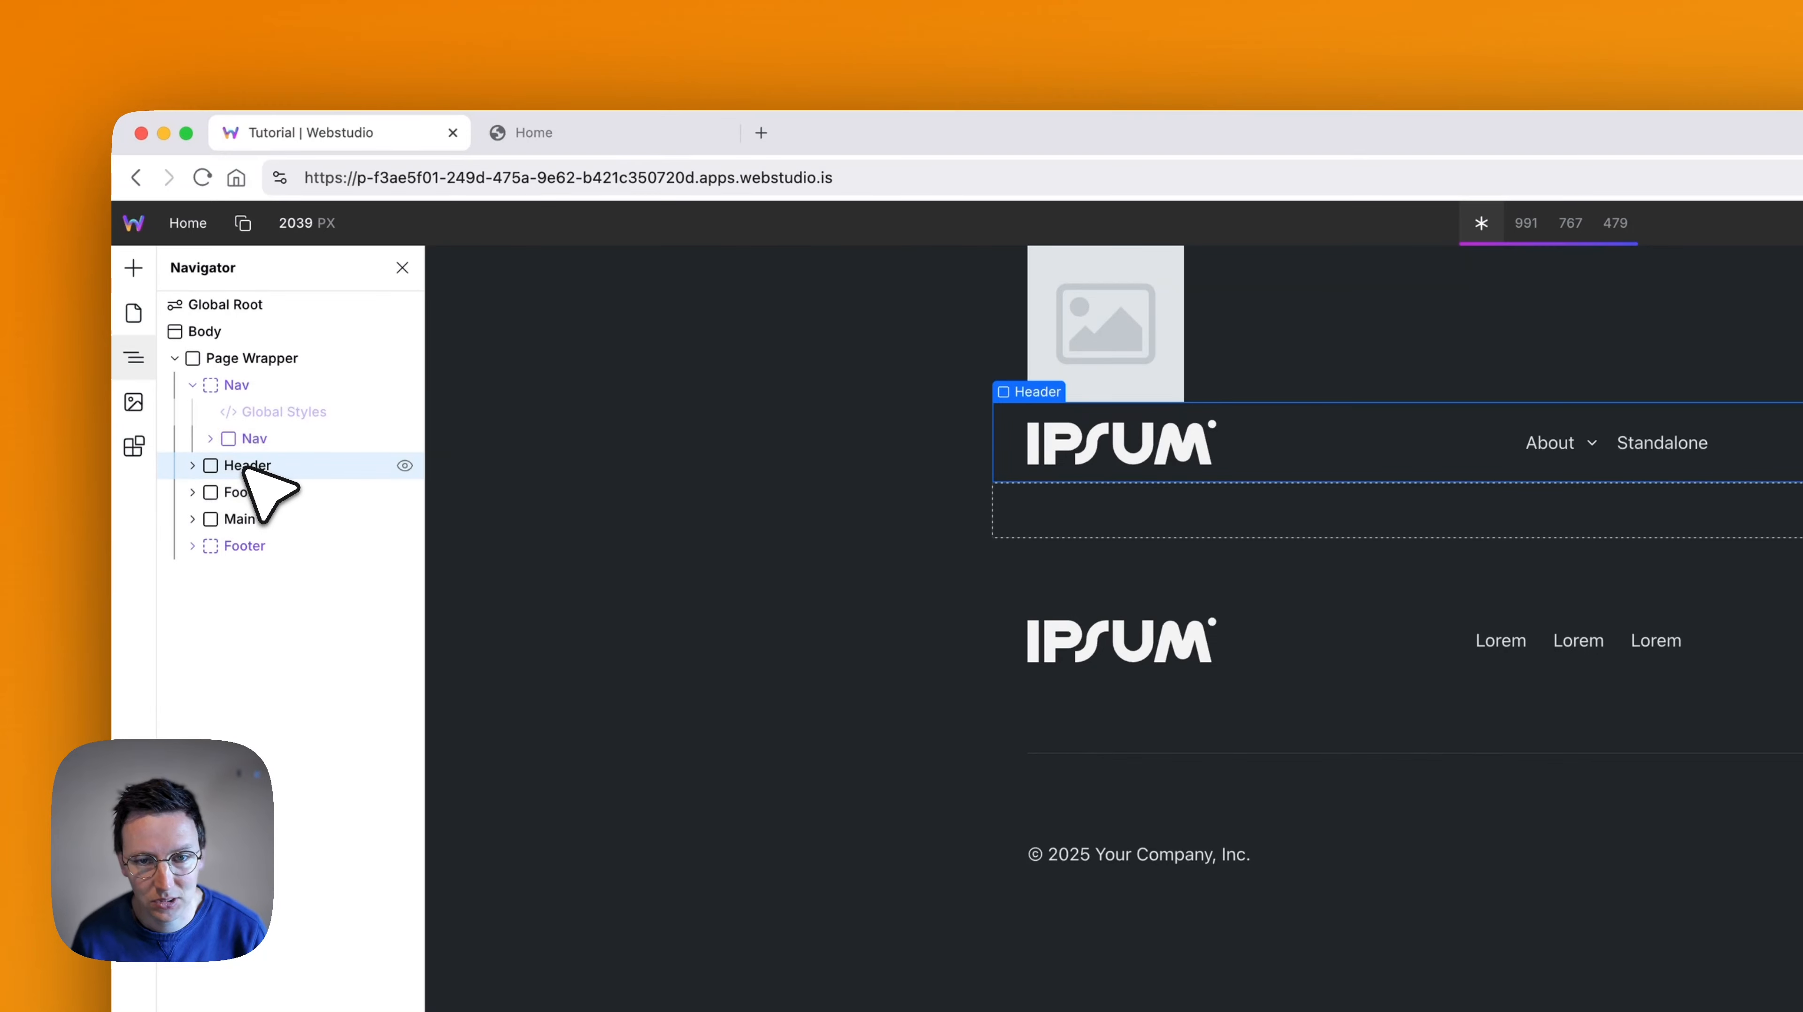
{"action": "left_click_drag", "start_coordinate": [261, 476], "coordinate": [246, 432]}
{"action": "left_click", "coordinate": [262, 466]}
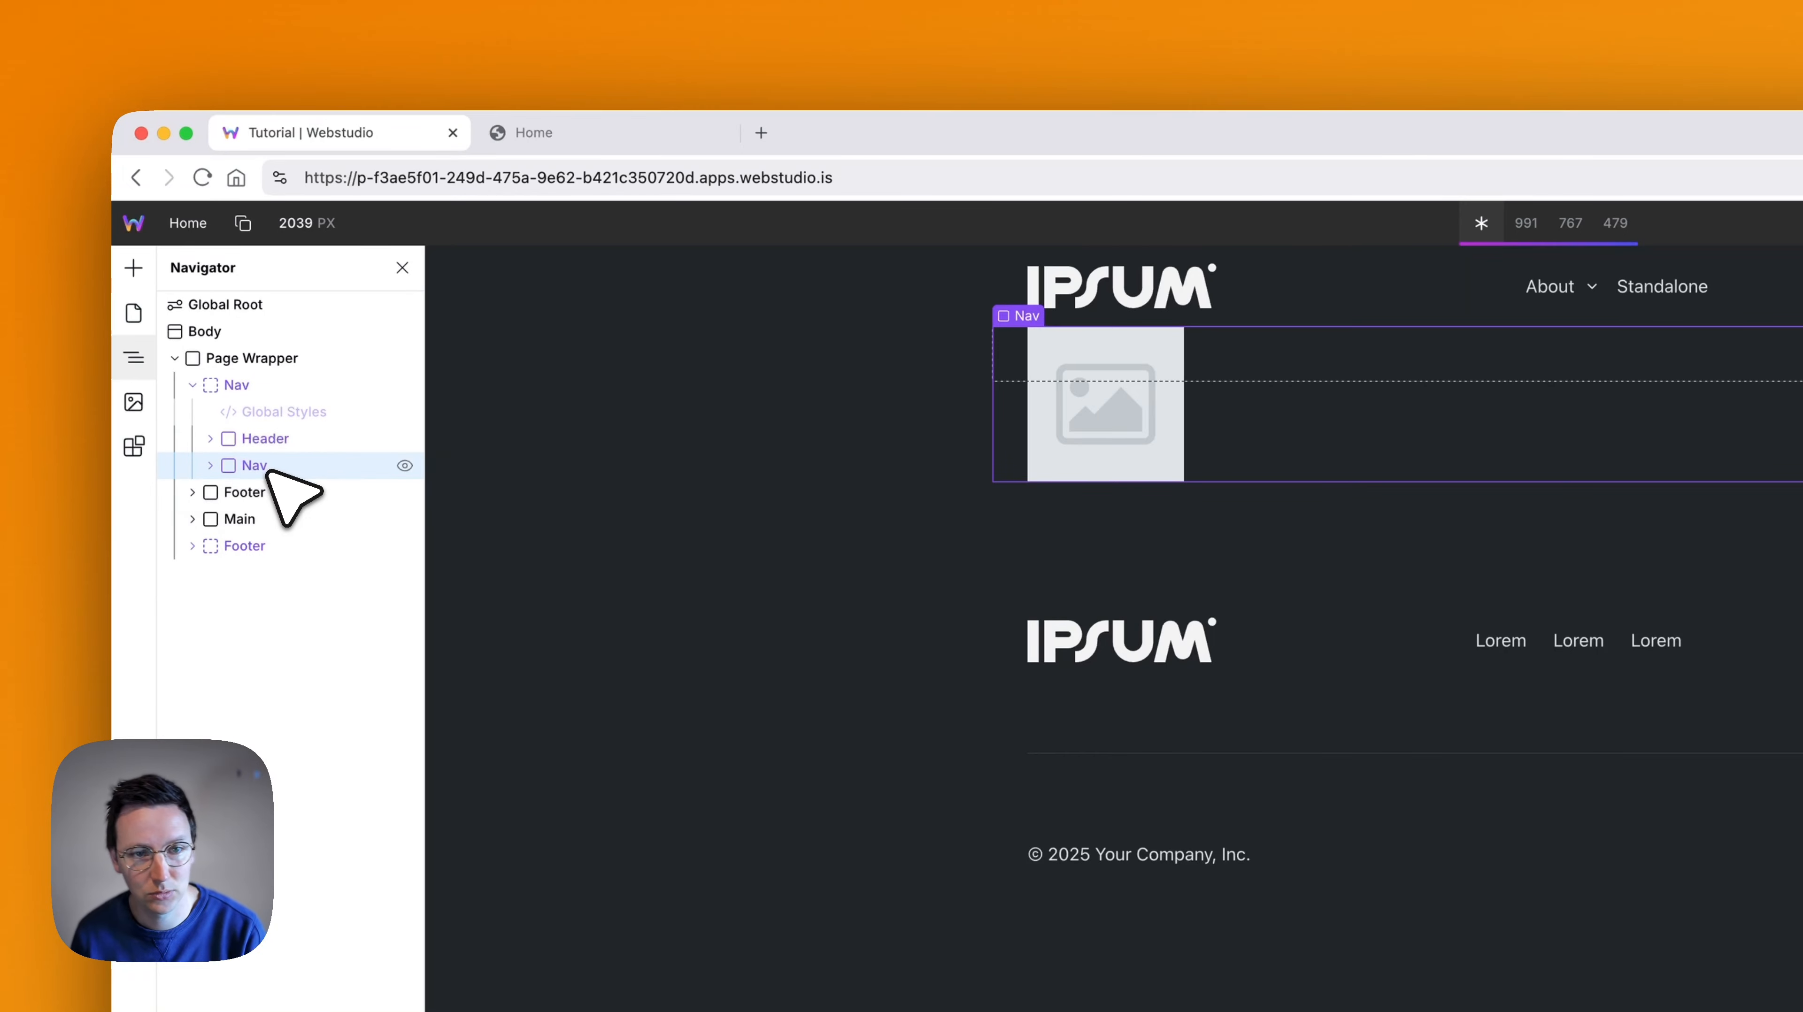
{"action": "key", "text": "BackSpace"}
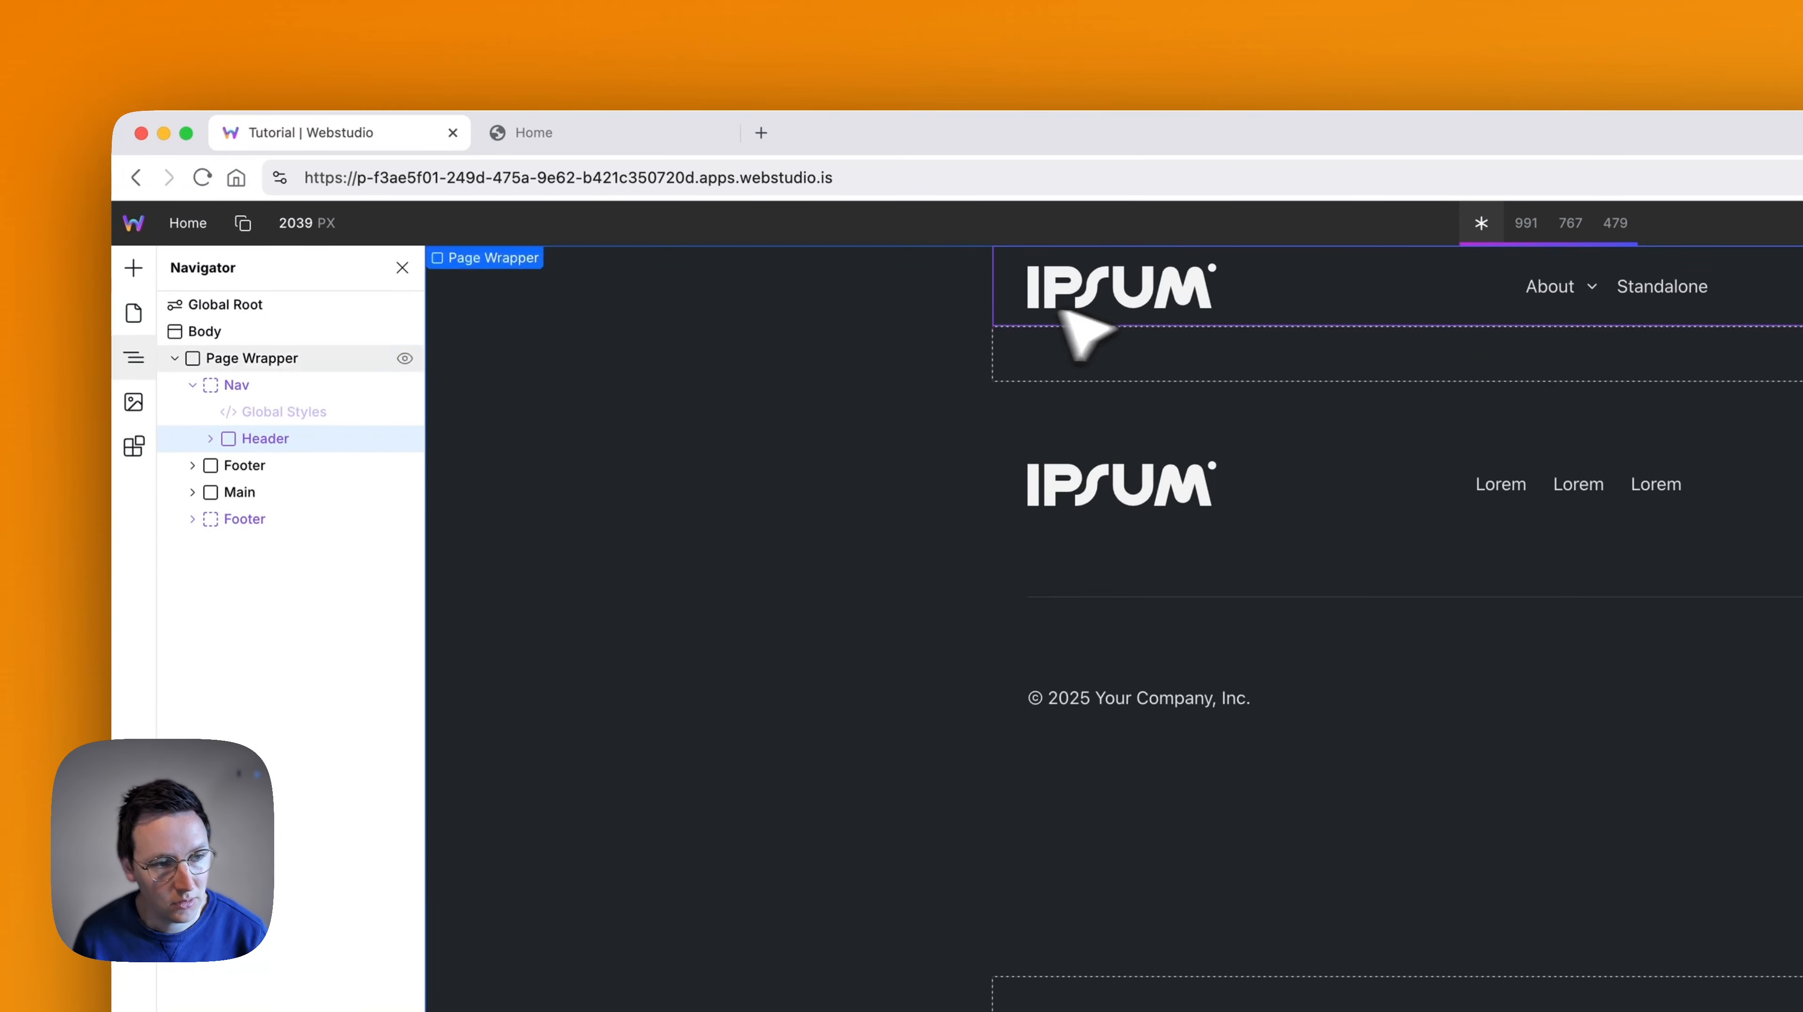
- Move the inserted Footer into the Footer slot and delete the slot's original footer and Built With link
{"action": "left_click", "coordinate": [277, 467]}
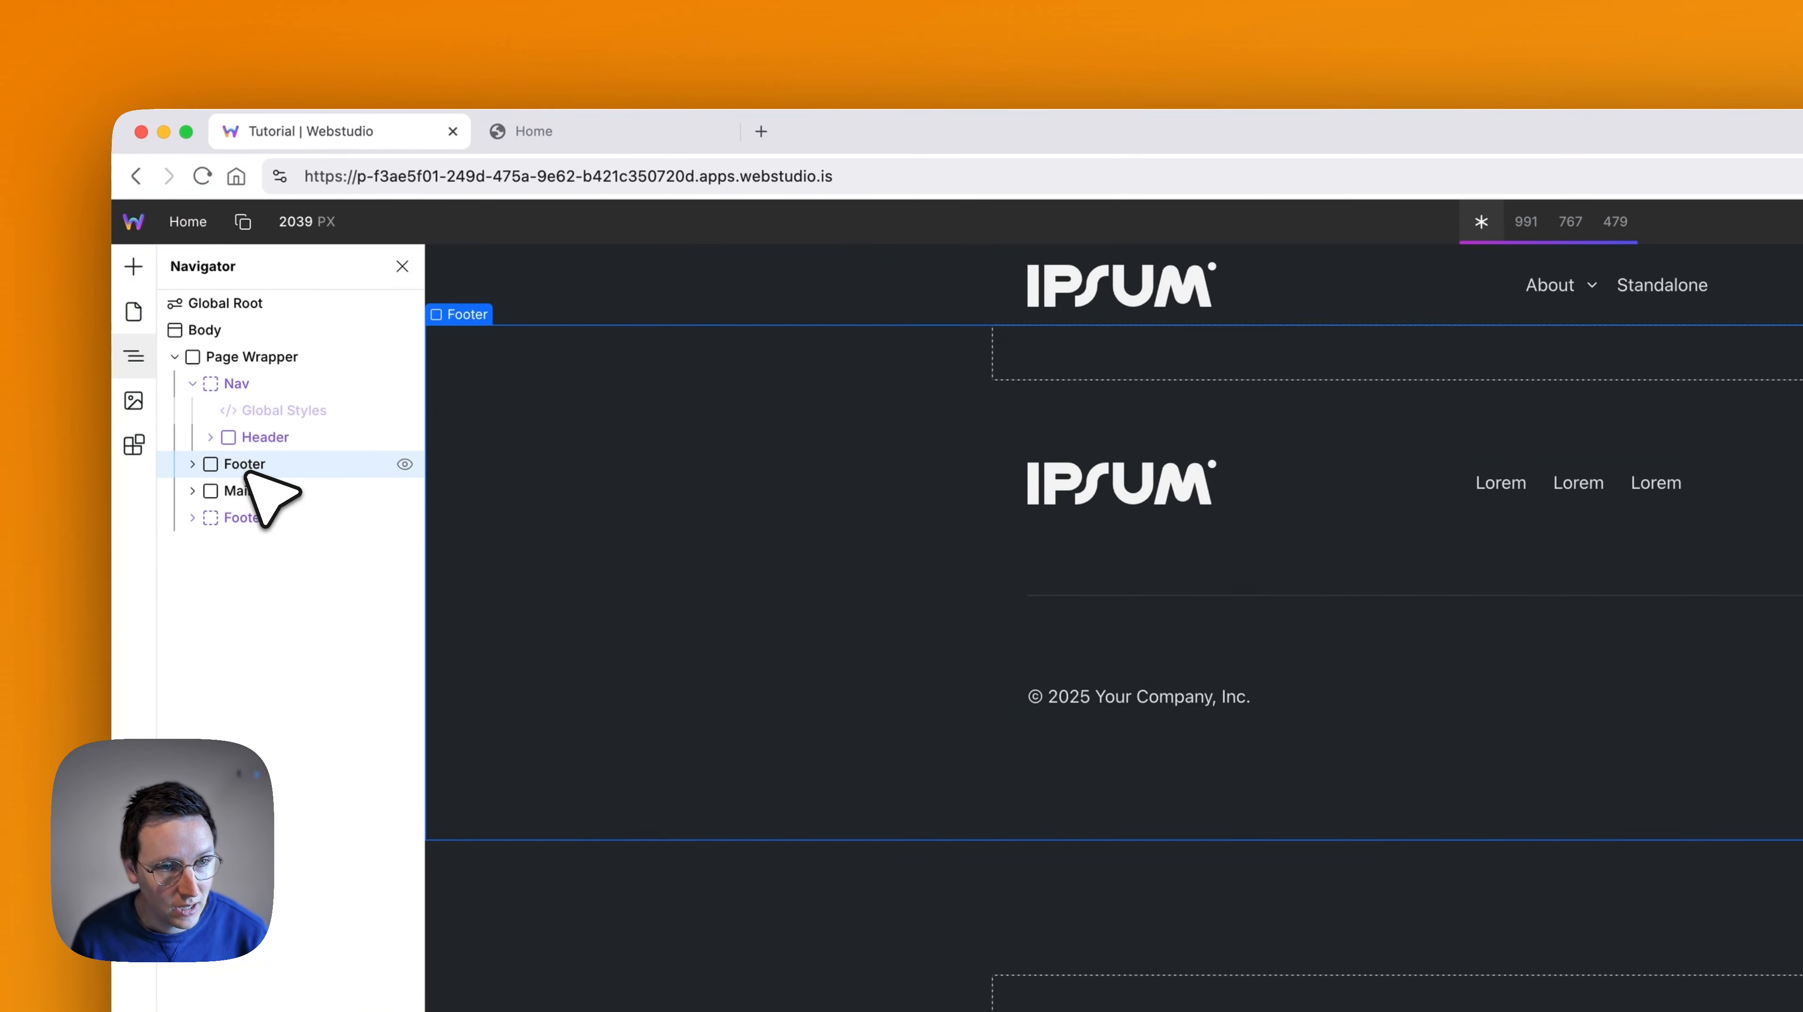
{"action": "left_click_drag", "start_coordinate": [250, 485], "coordinate": [264, 558]}
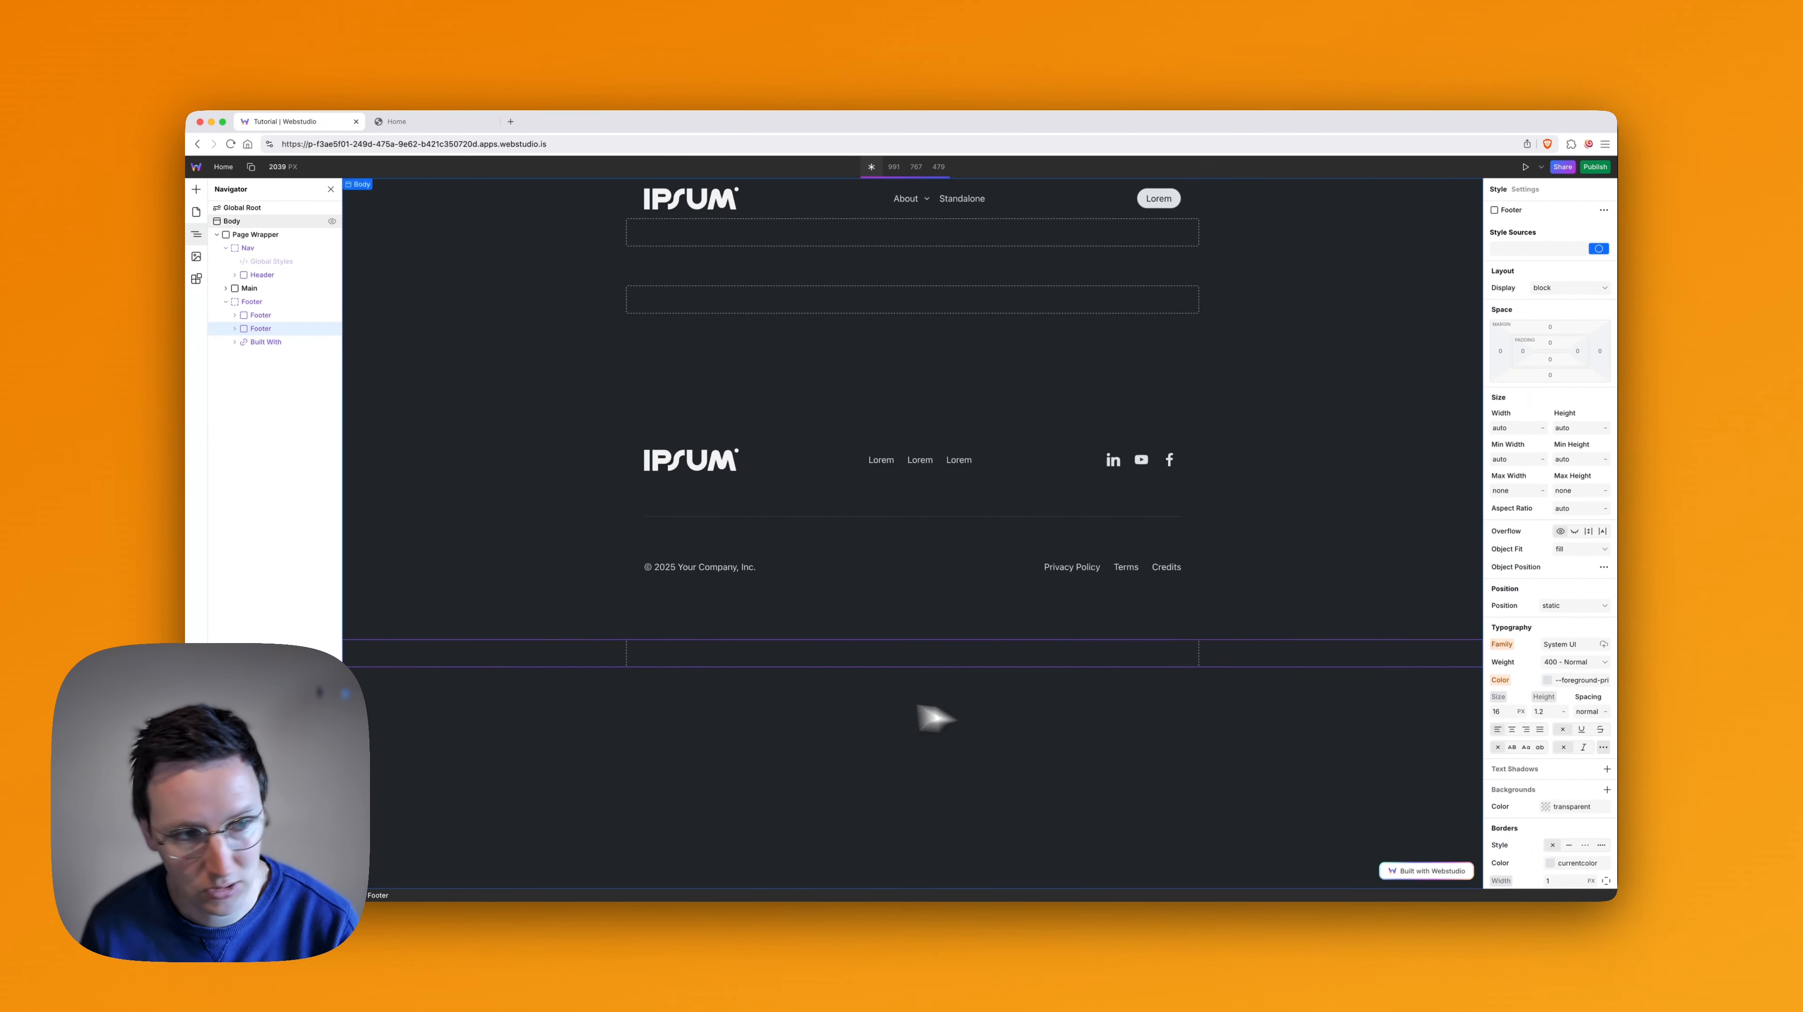
{"action": "key", "text": "BackSpace"}
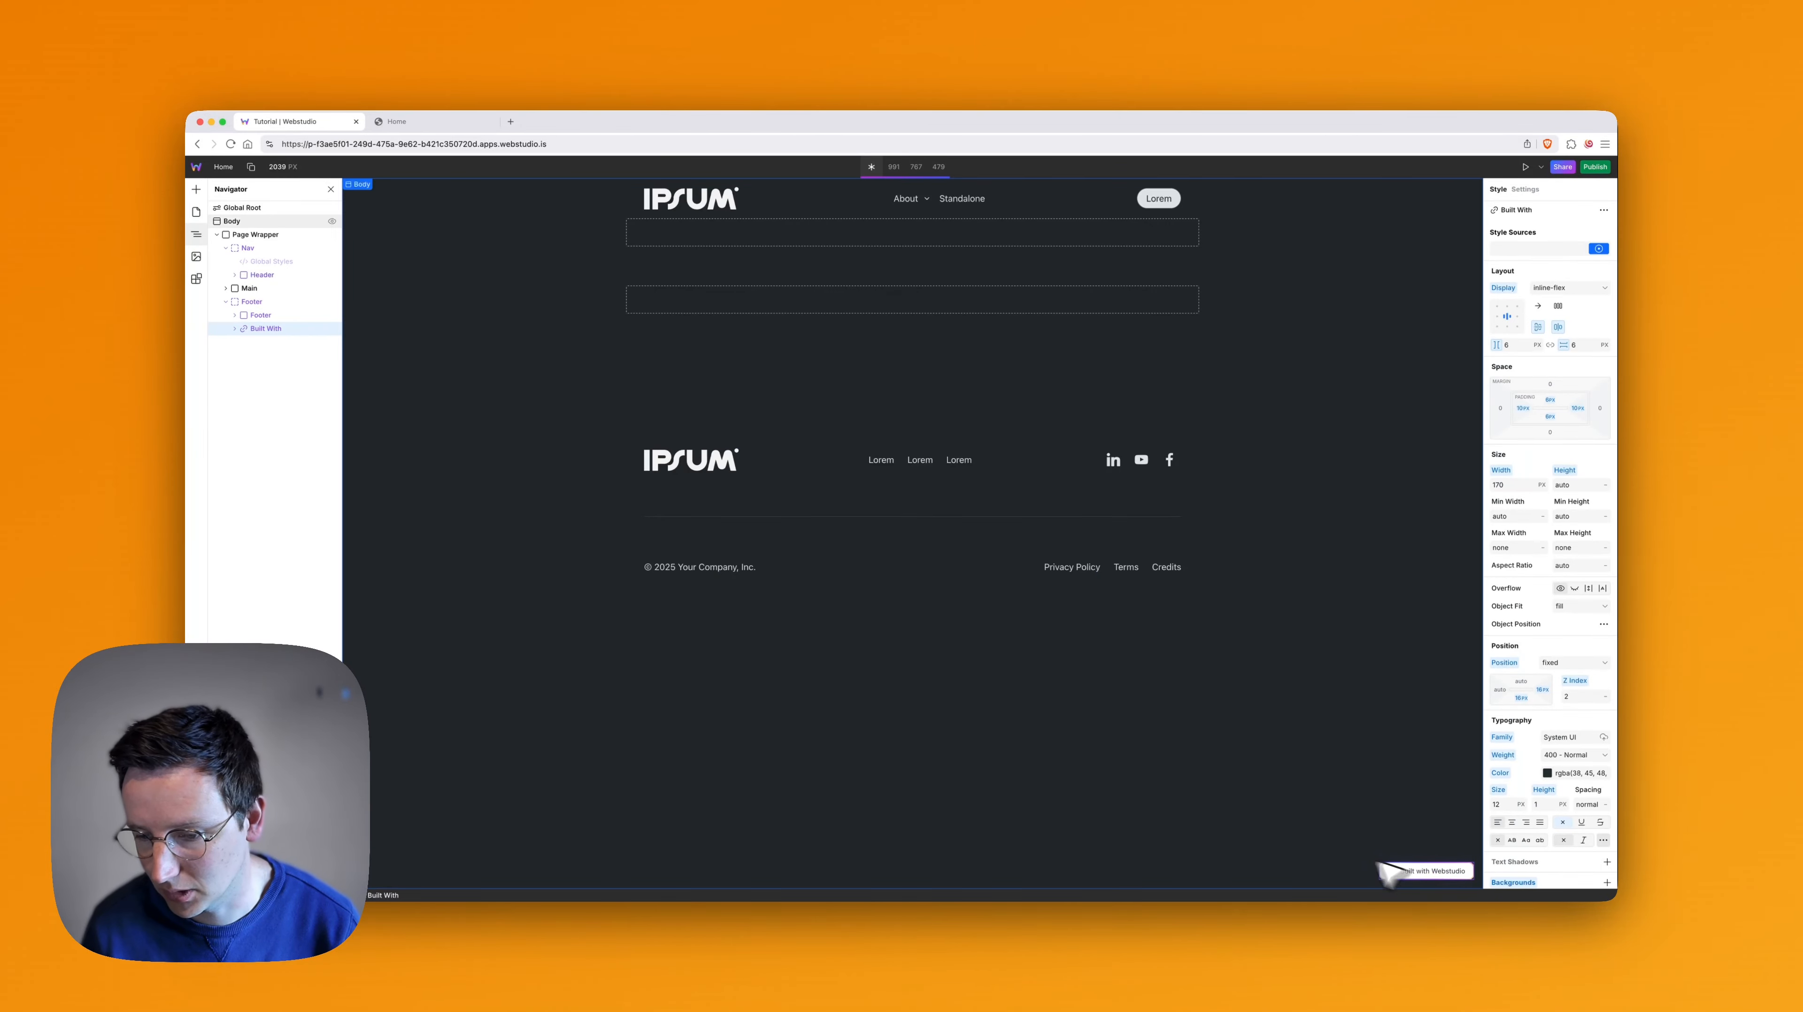
{"action": "key", "text": "BackSpace"}
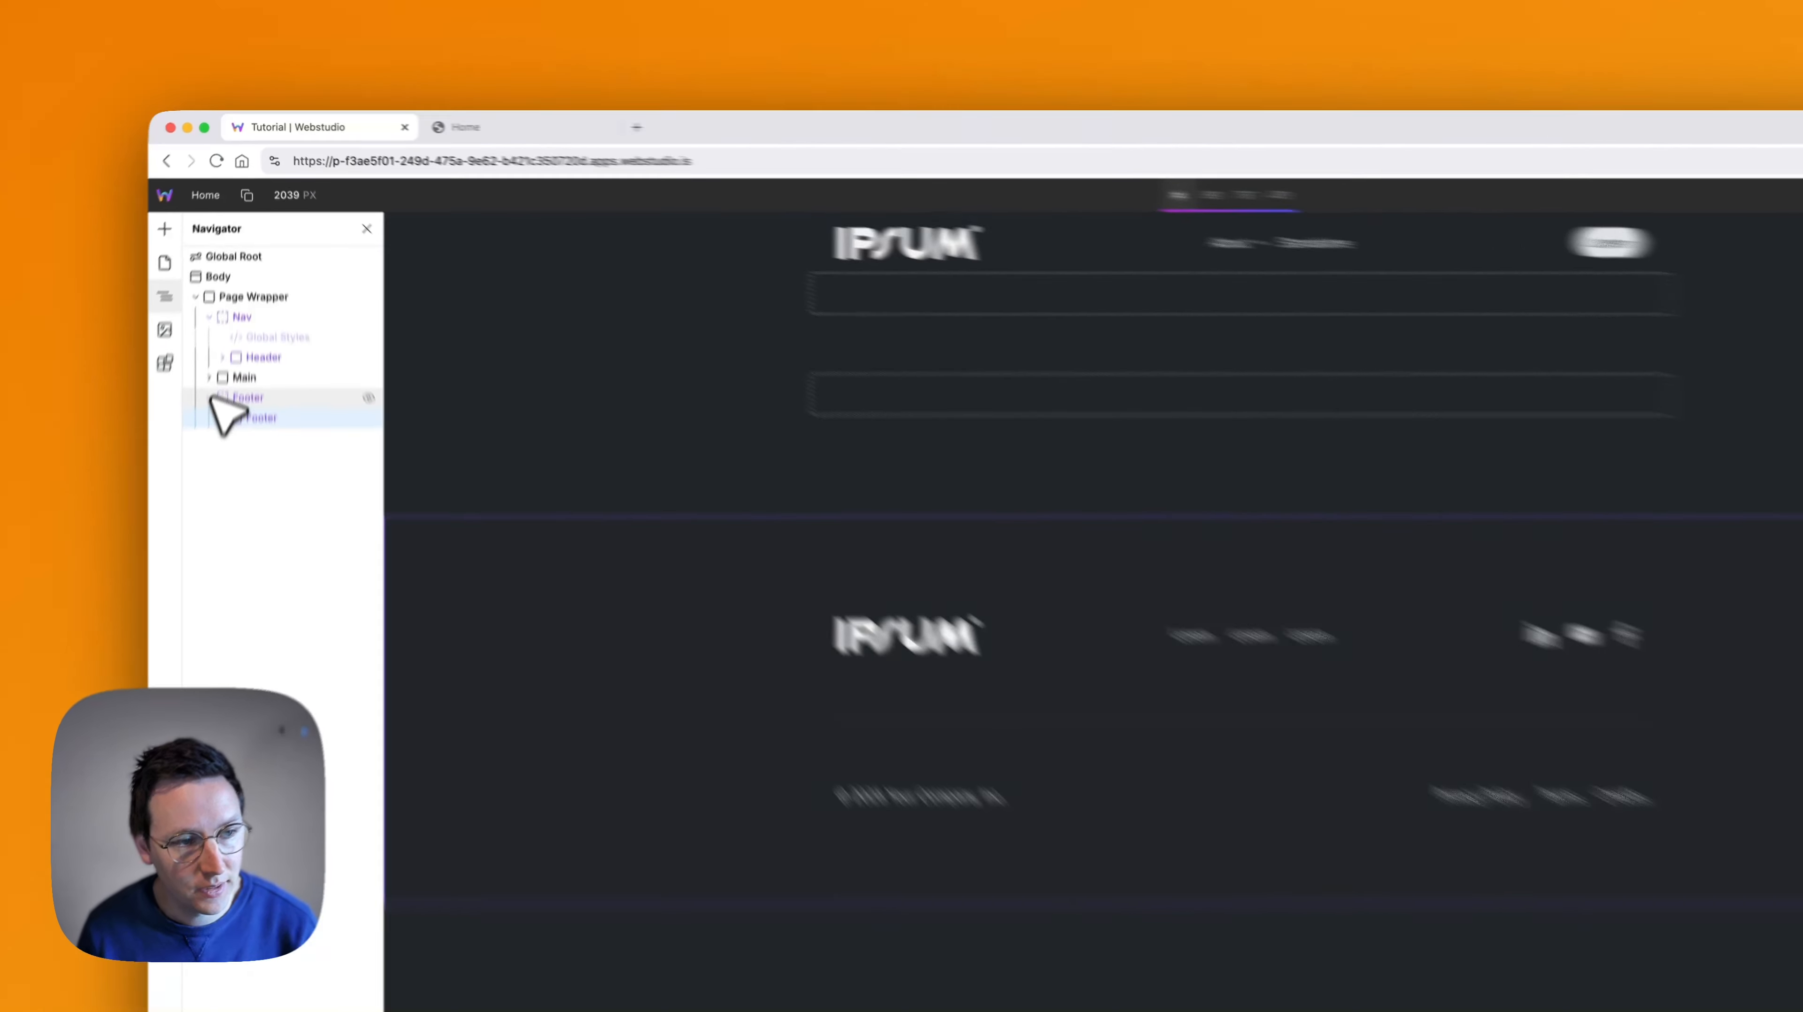
{"action": "left_click", "coordinate": [227, 302]}
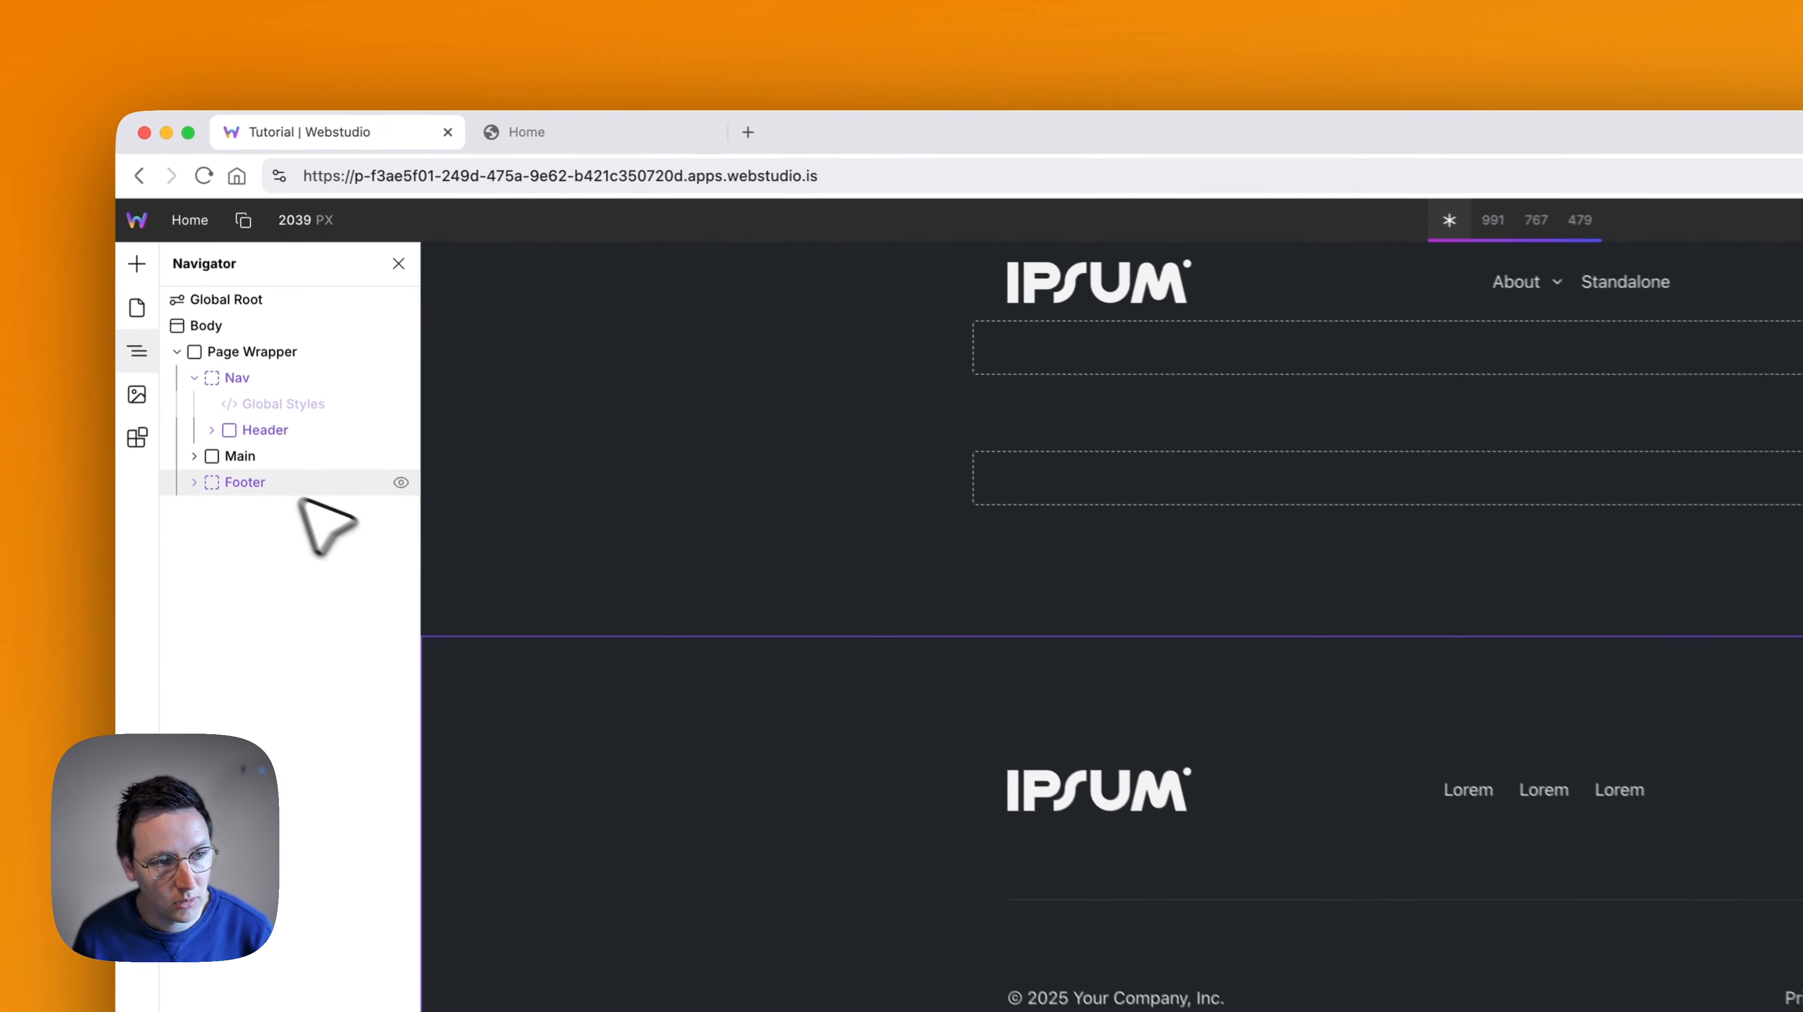
- Collapse the Nav slot and review the Page Wrapper's Nav, Main and Footer structure
{"action": "left_click", "coordinate": [194, 386]}
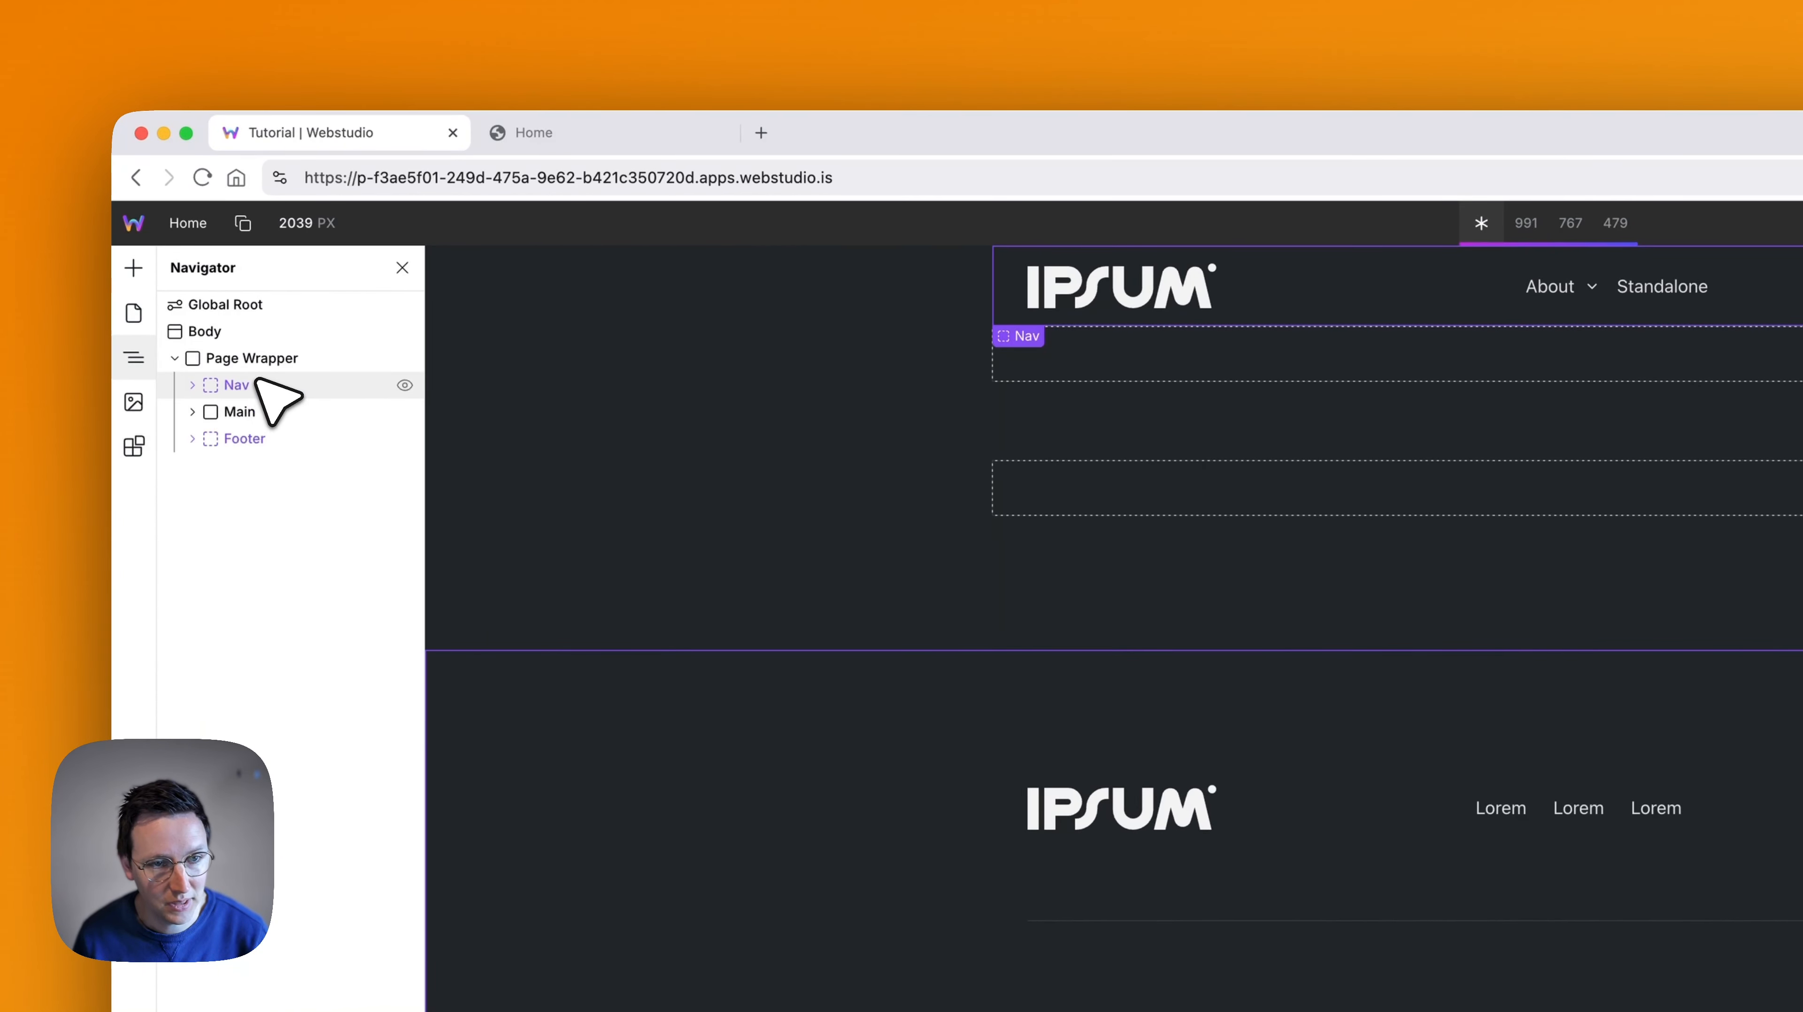
{"action": "left_click", "coordinate": [251, 411]}
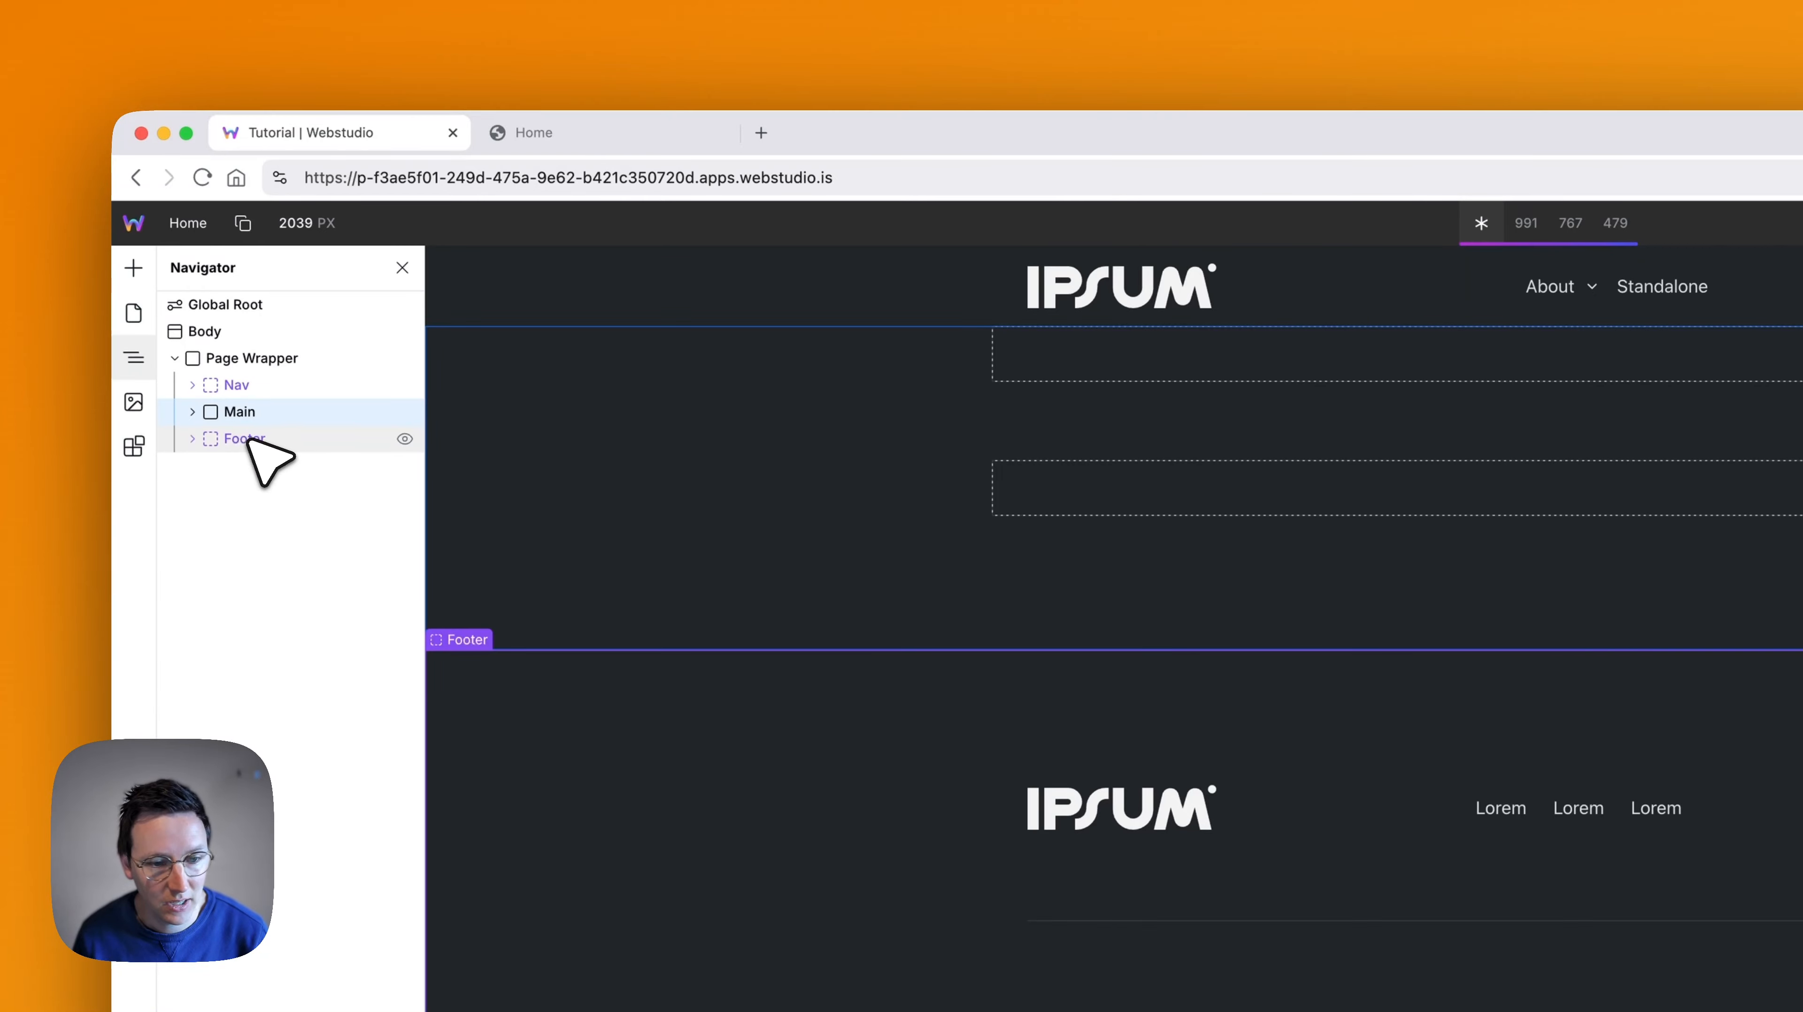
{"action": "left_click", "coordinate": [250, 440]}
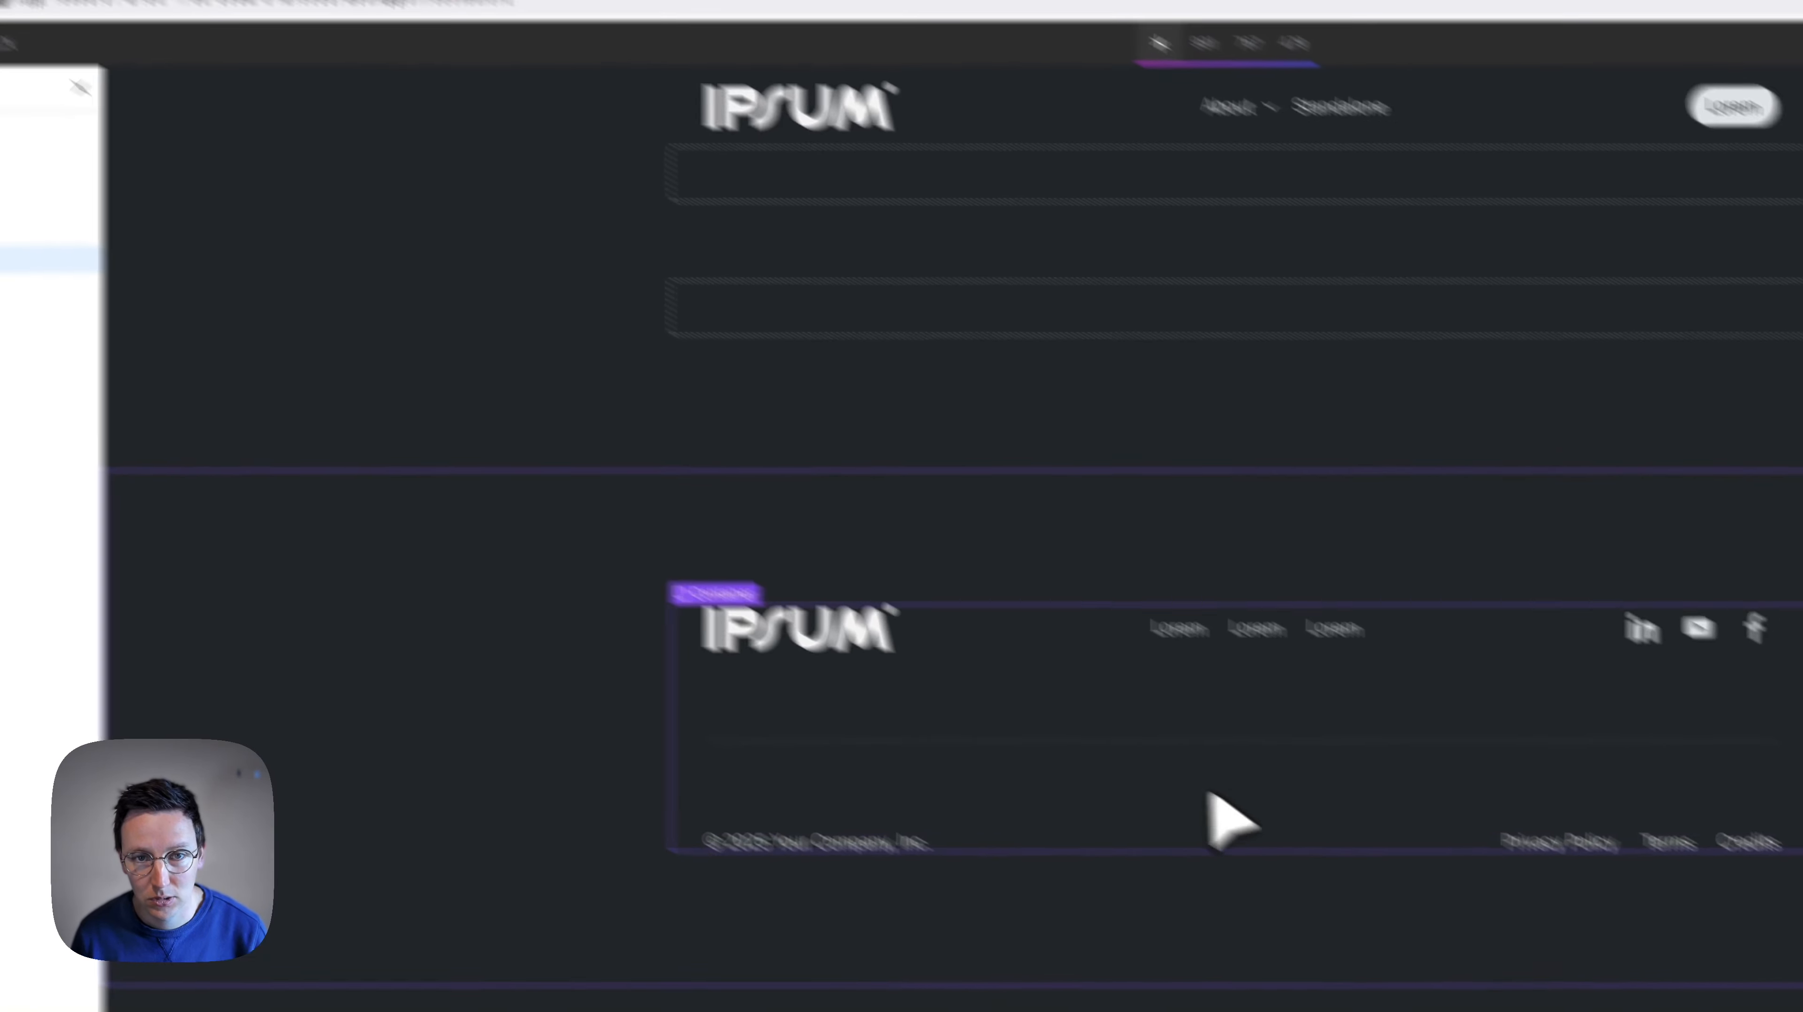
- Upload the digitaaleigendom logo file and set it as the source of the header's Logo image
{"action": "left_click", "coordinate": [755, 269]}
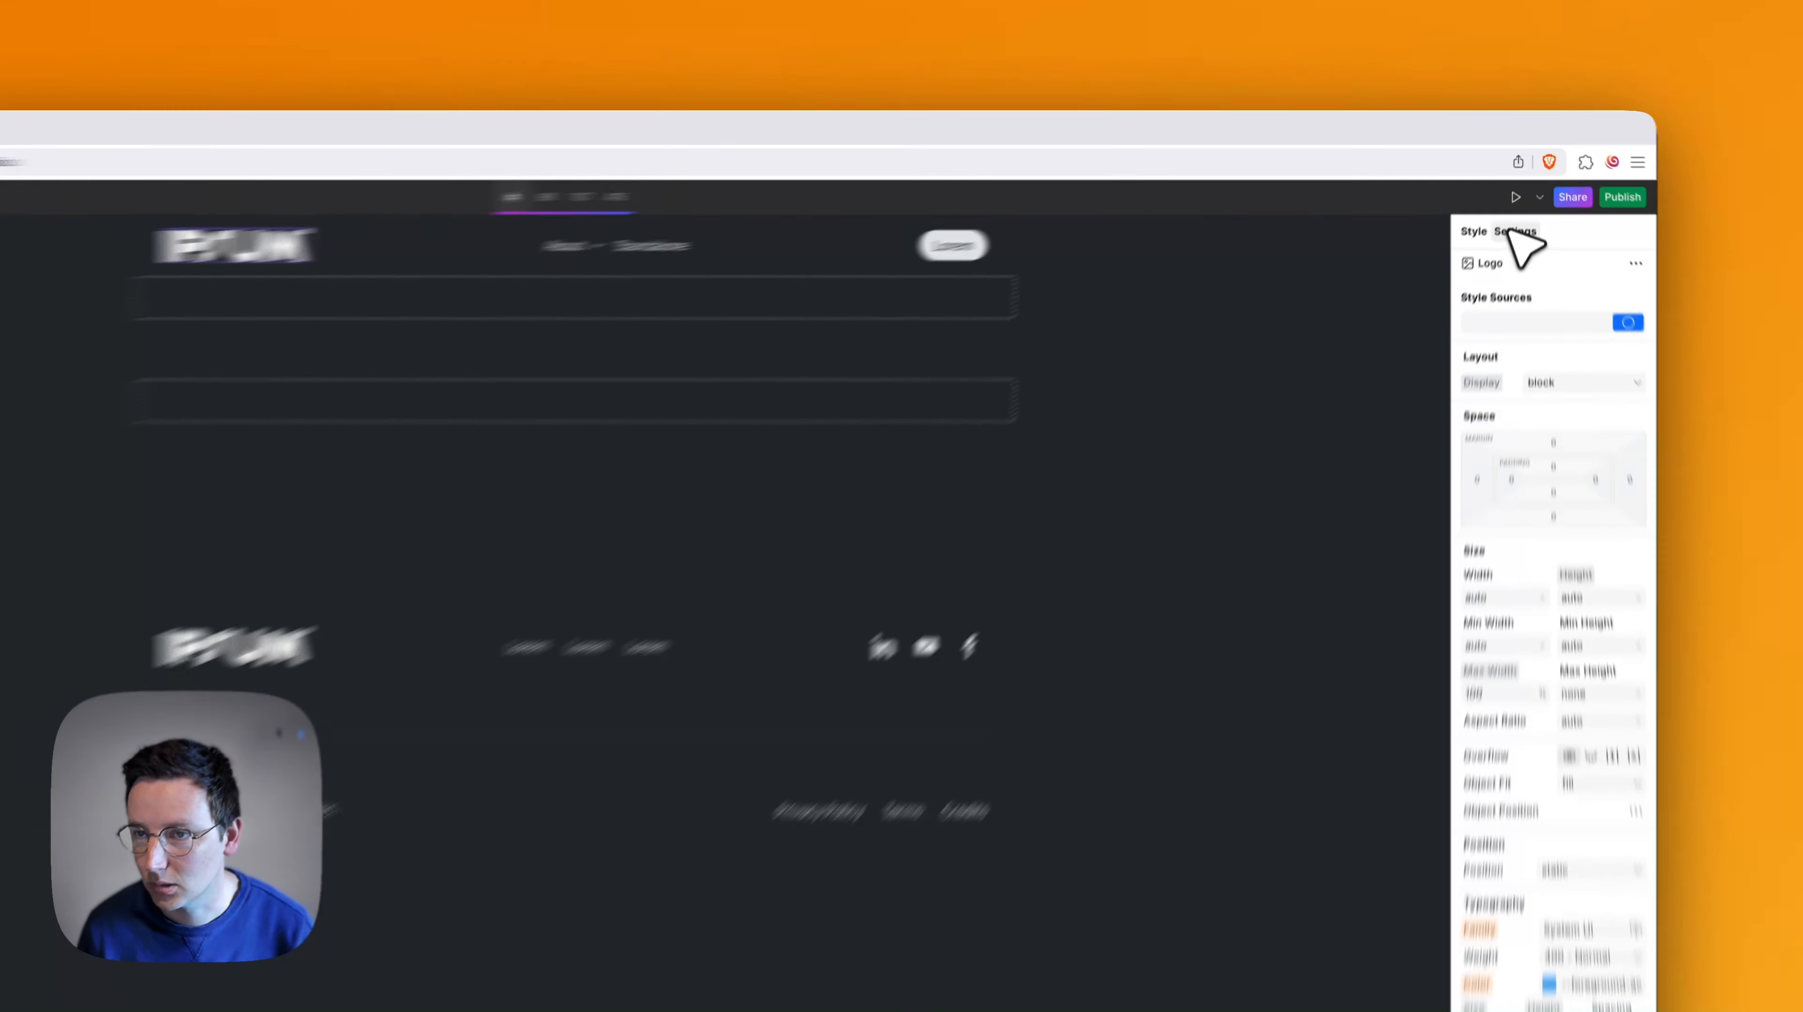
{"action": "left_click", "coordinate": [1514, 231]}
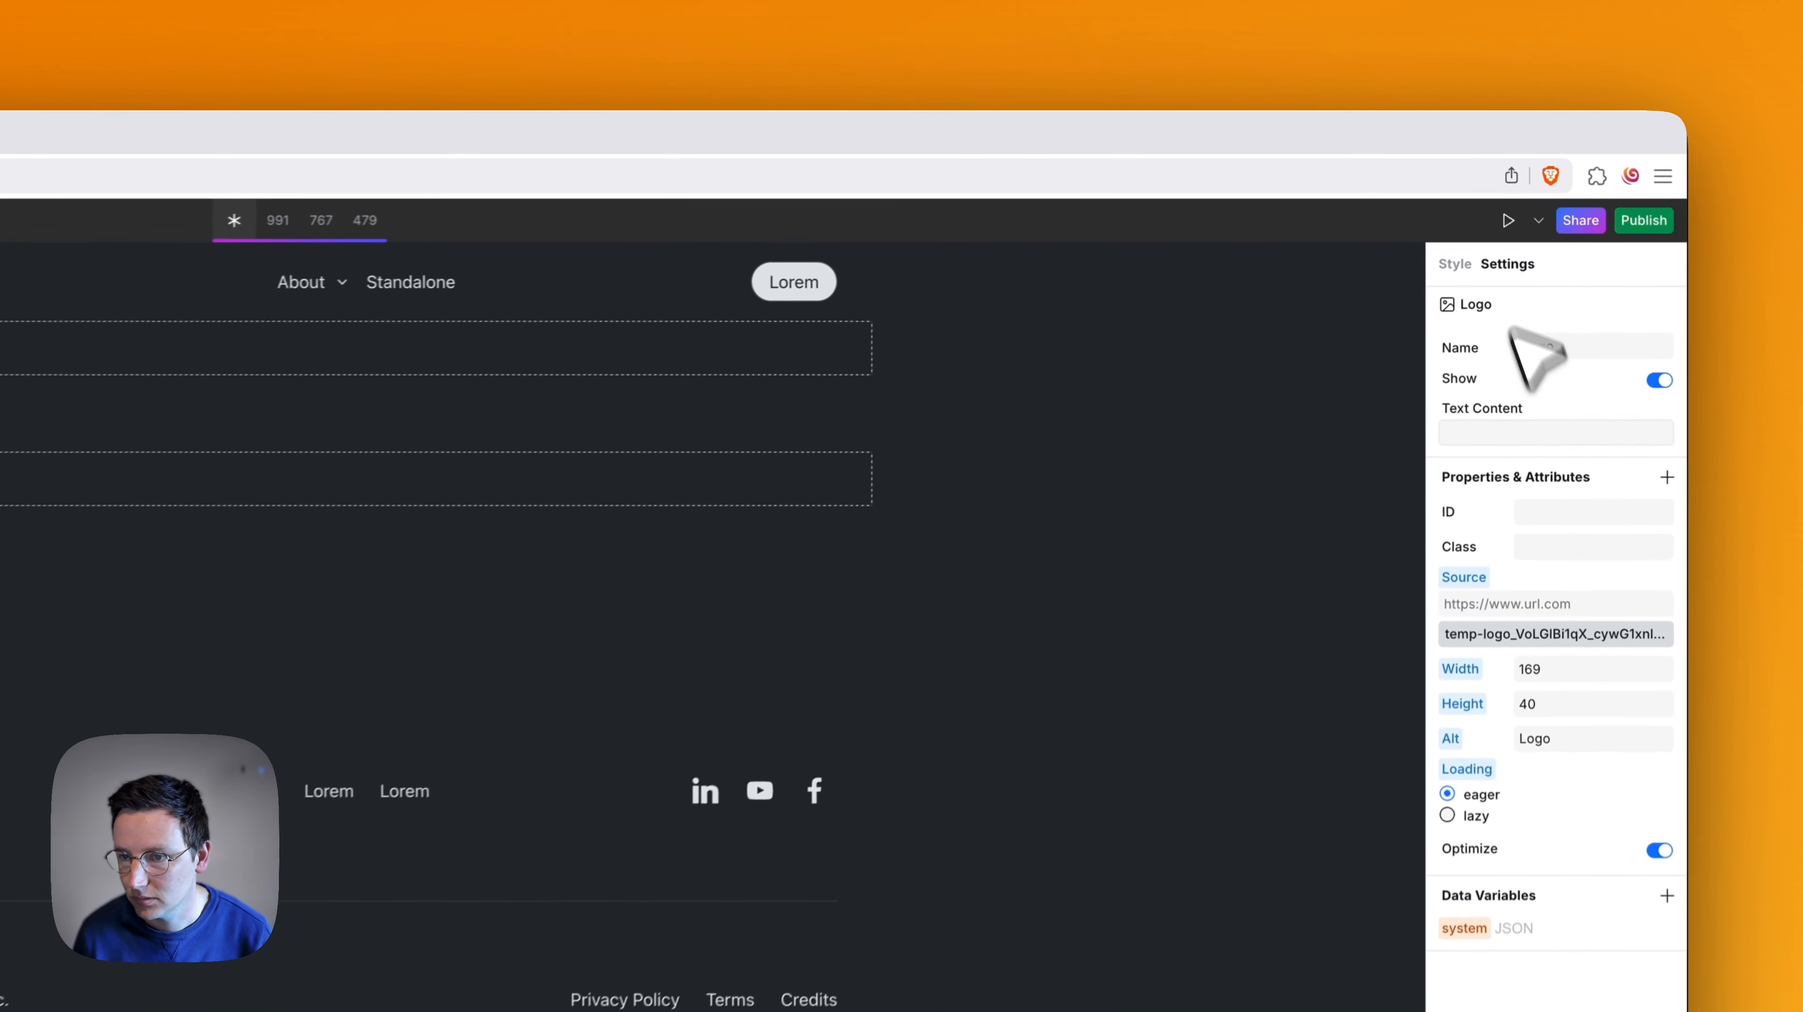
{"action": "left_click", "coordinate": [1508, 646]}
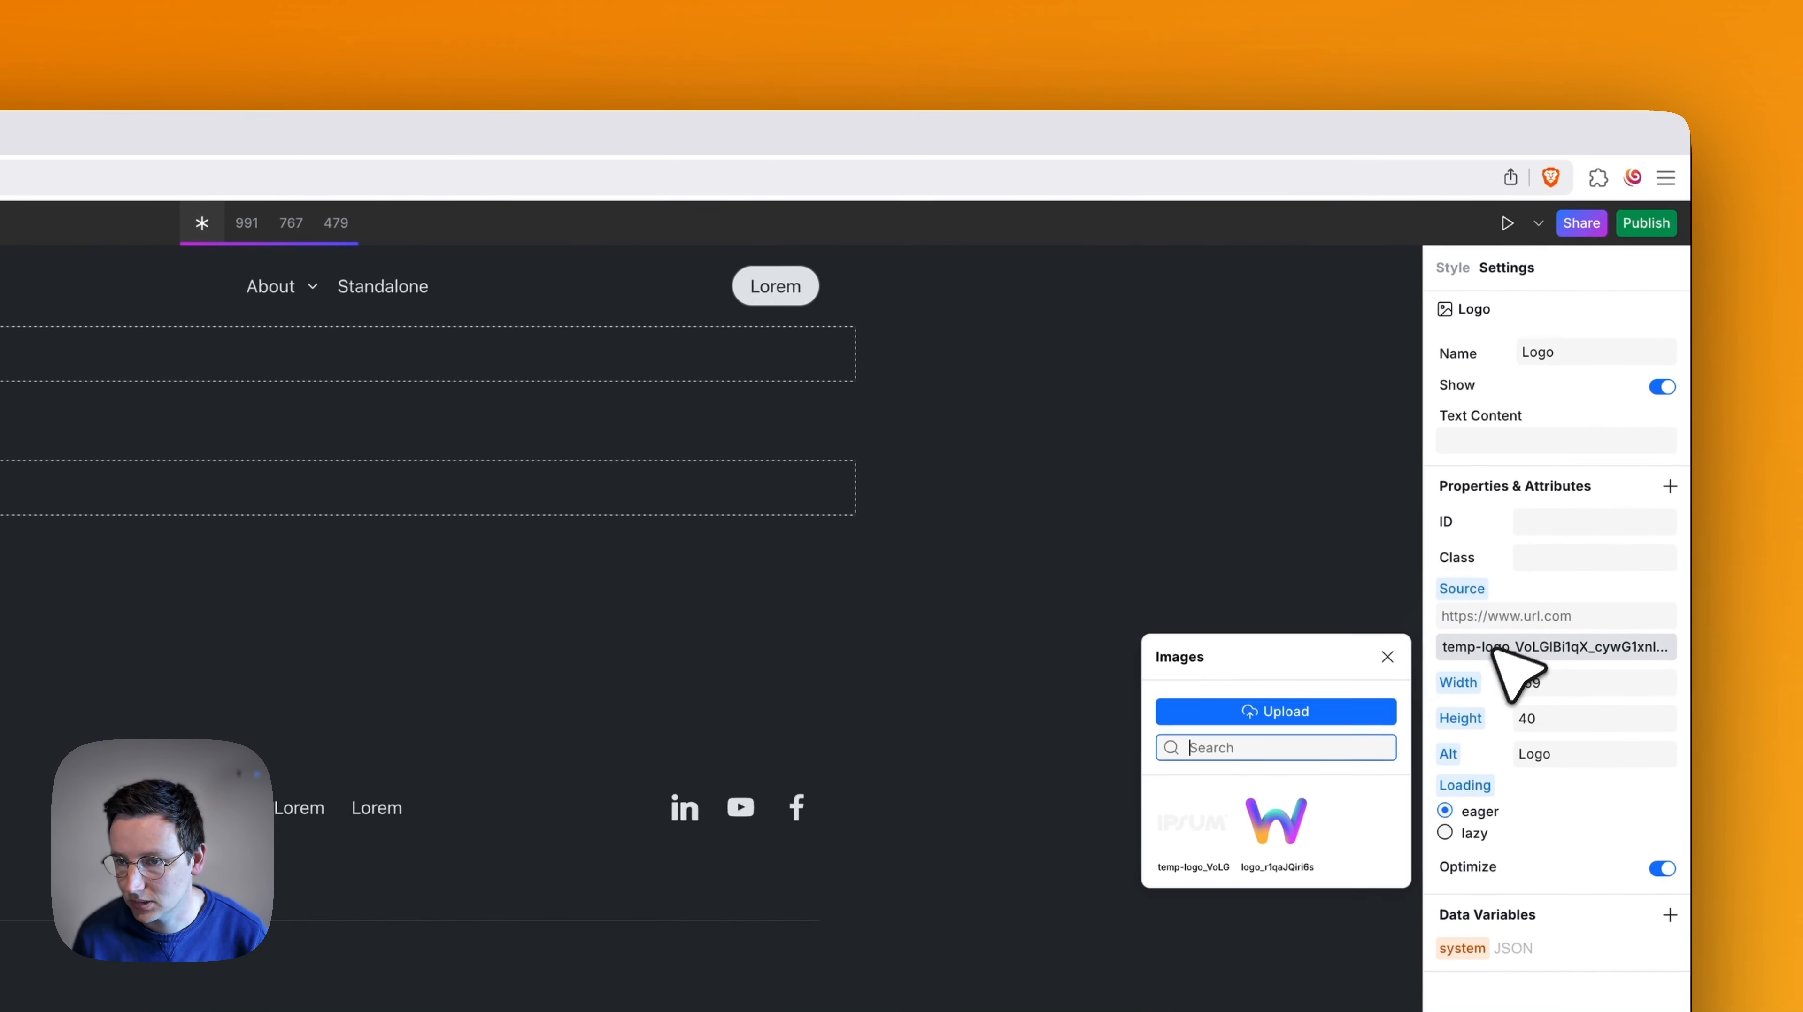
{"action": "left_click", "coordinate": [1293, 711]}
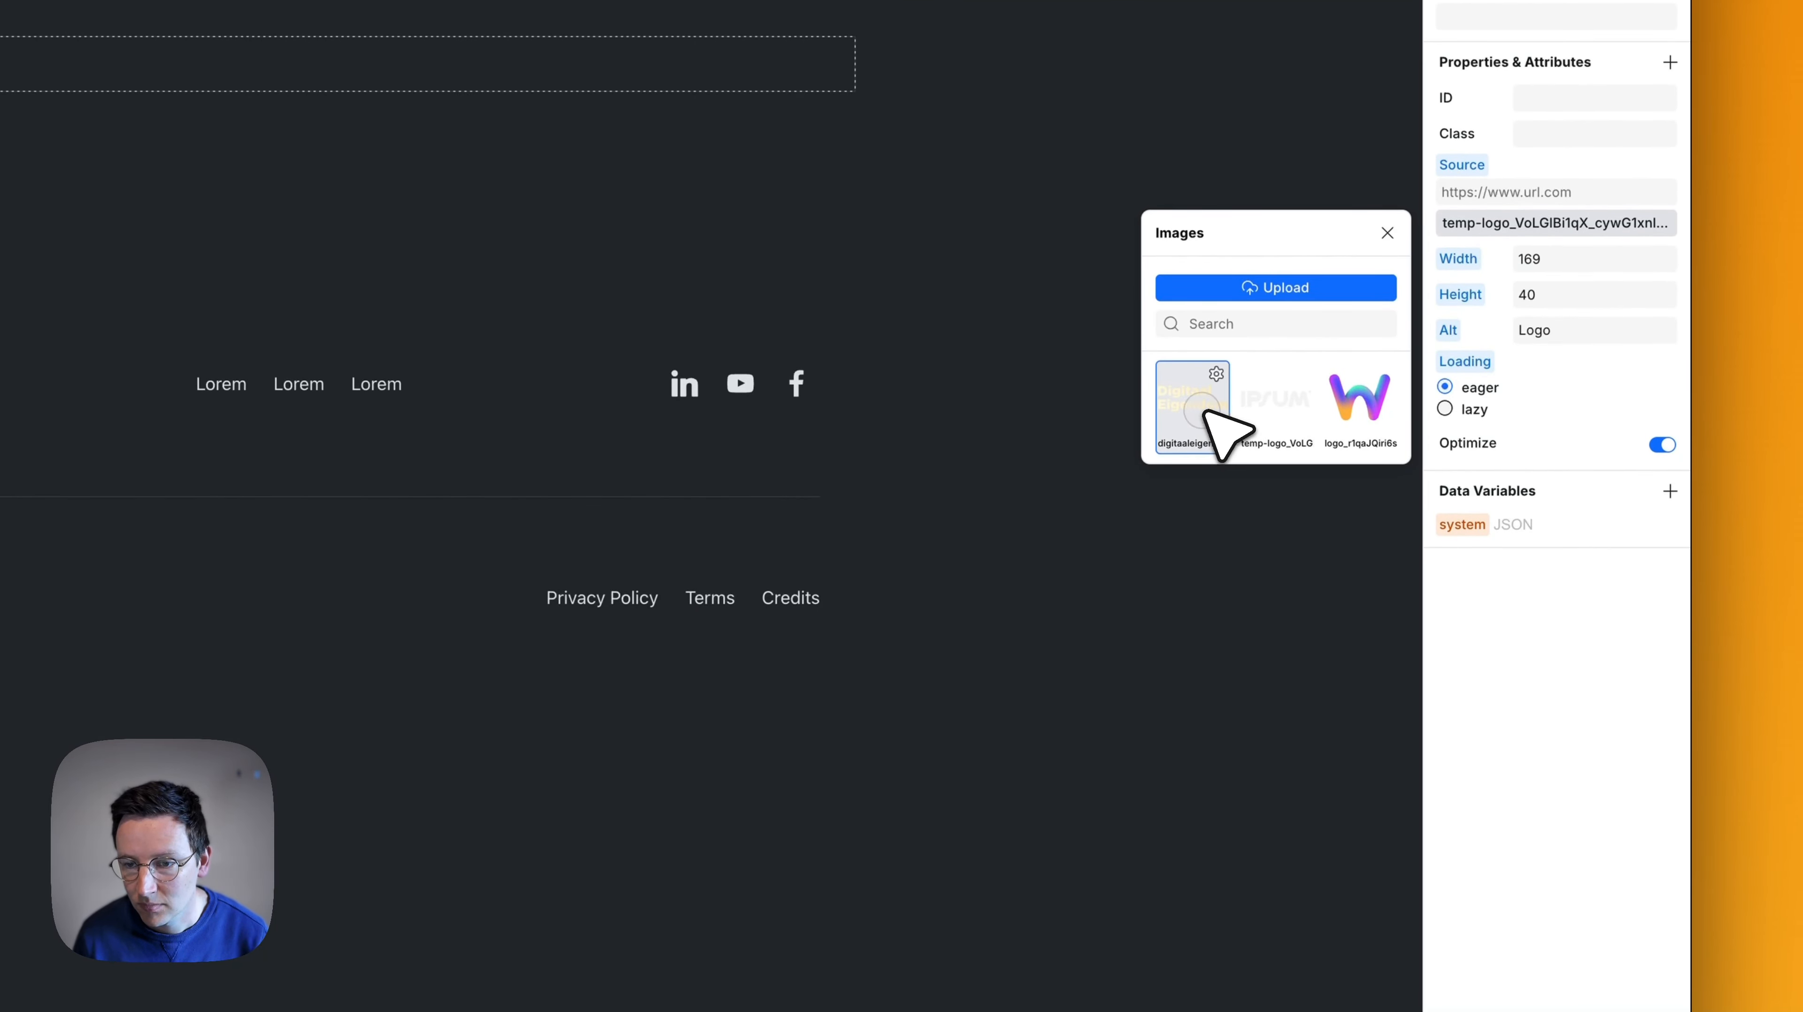
{"action": "left_click", "coordinate": [1205, 413]}
{"action": "left_click", "coordinate": [1533, 665]}
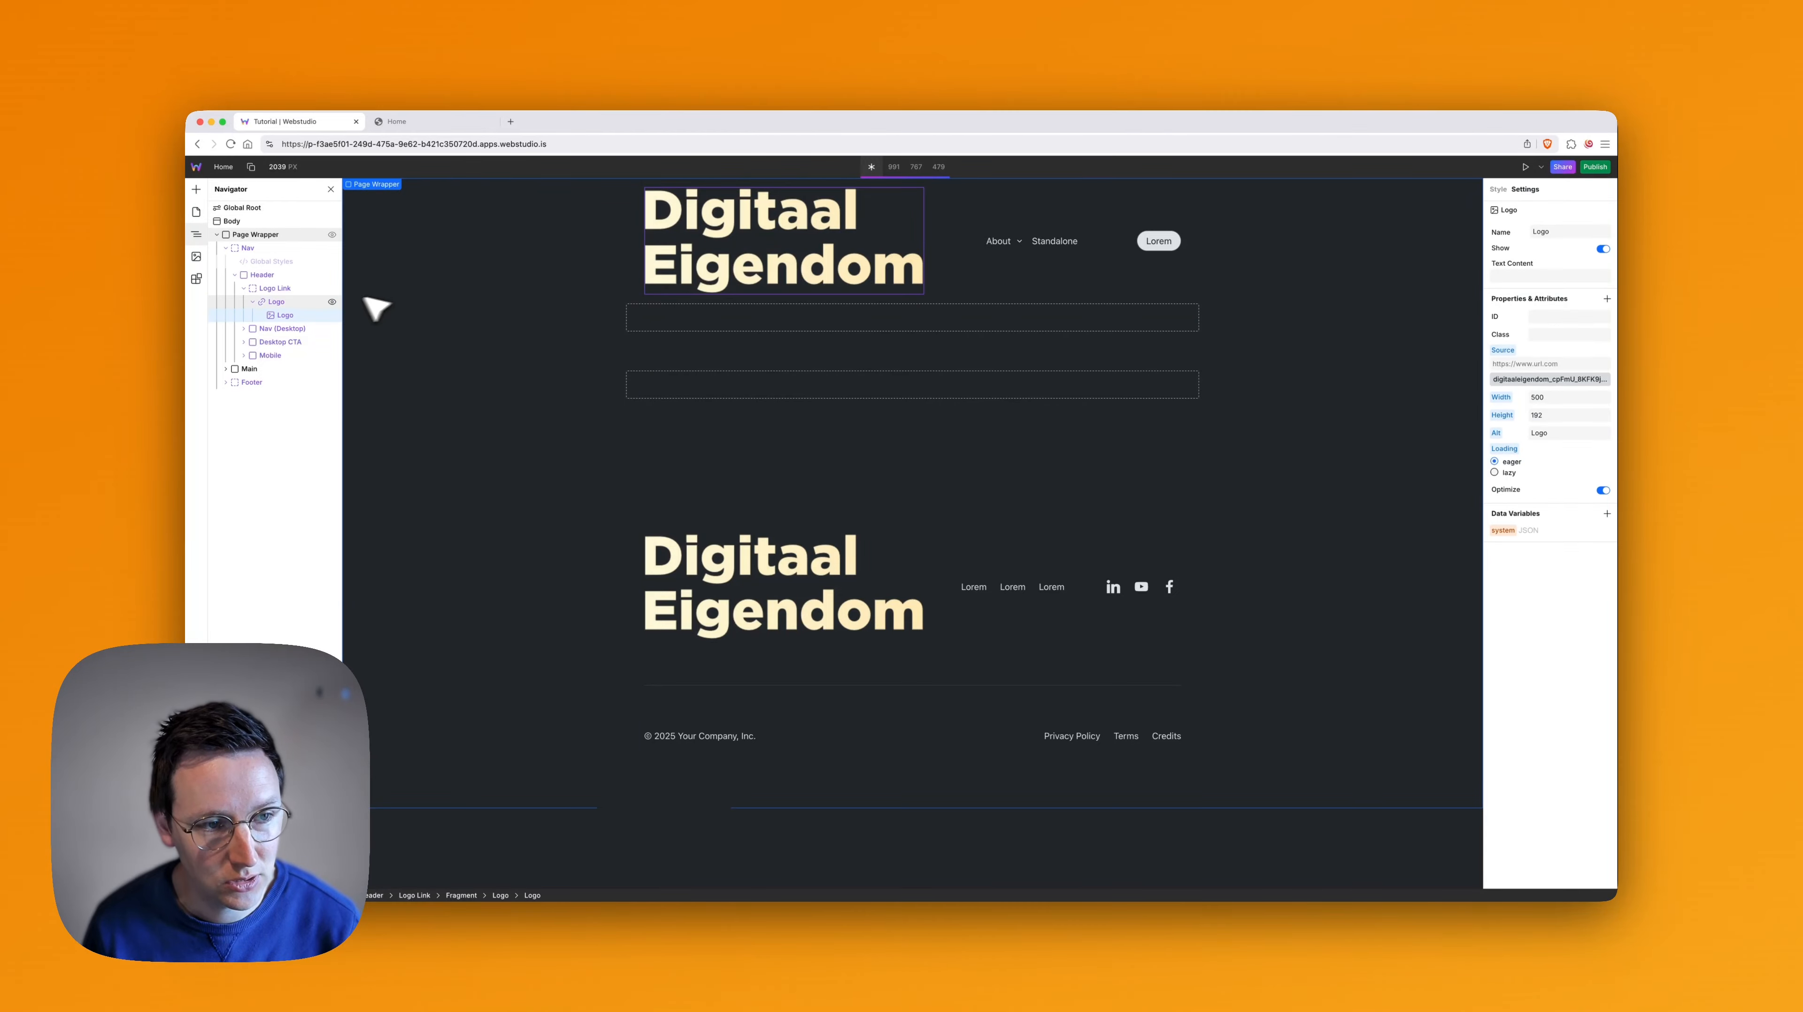
- Compare the Logo Link slots nested in the header and footer, and collapse both
{"action": "left_click", "coordinate": [301, 312]}
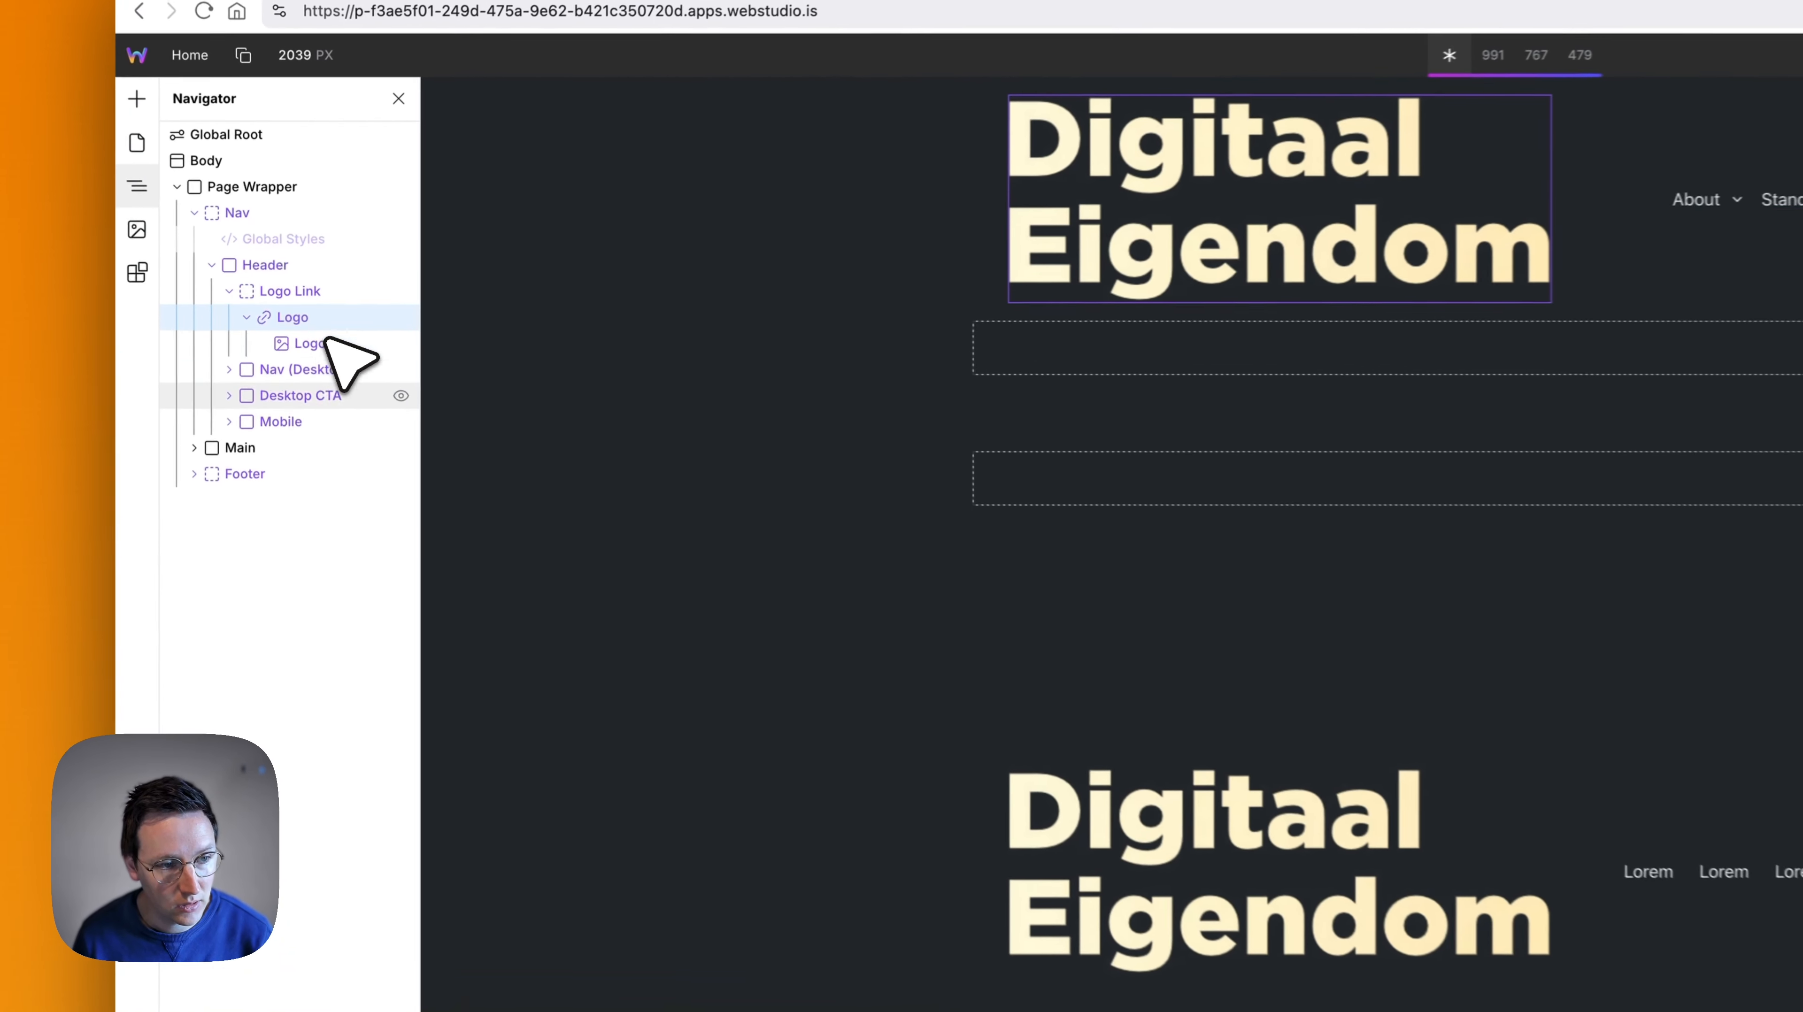
{"action": "left_click", "coordinate": [210, 431]}
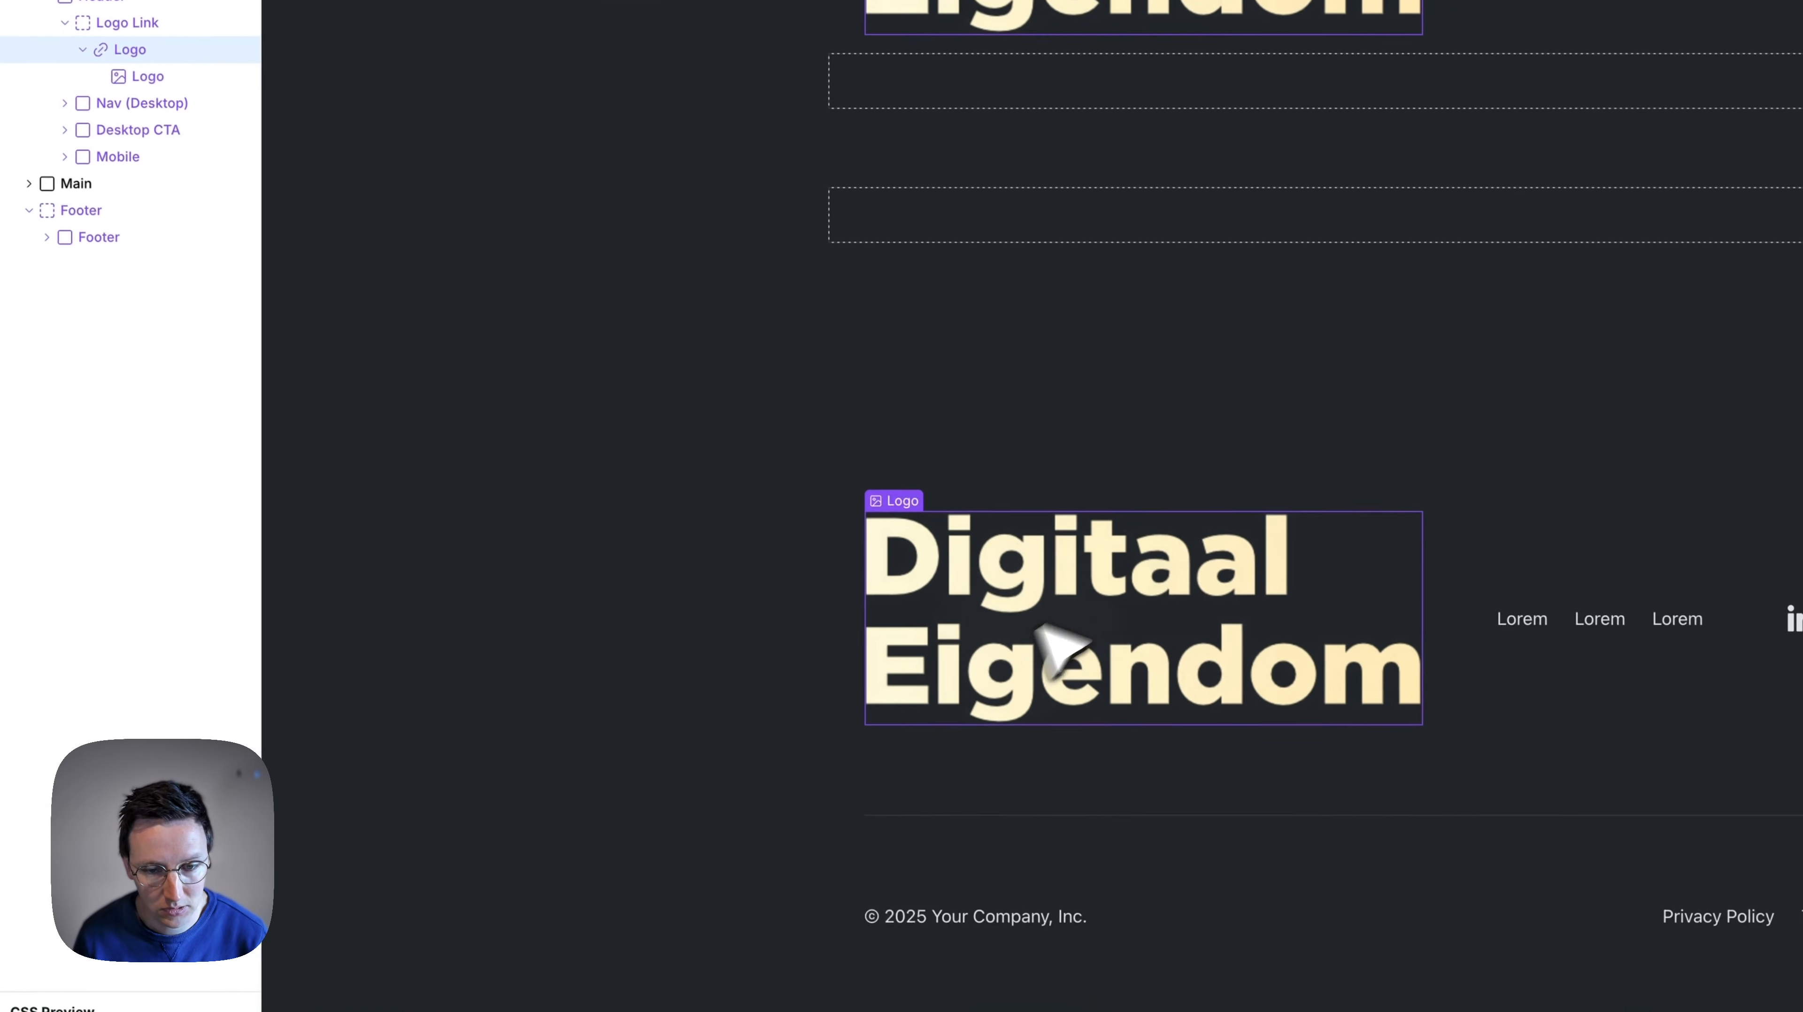
{"action": "left_click", "coordinate": [1185, 634]}
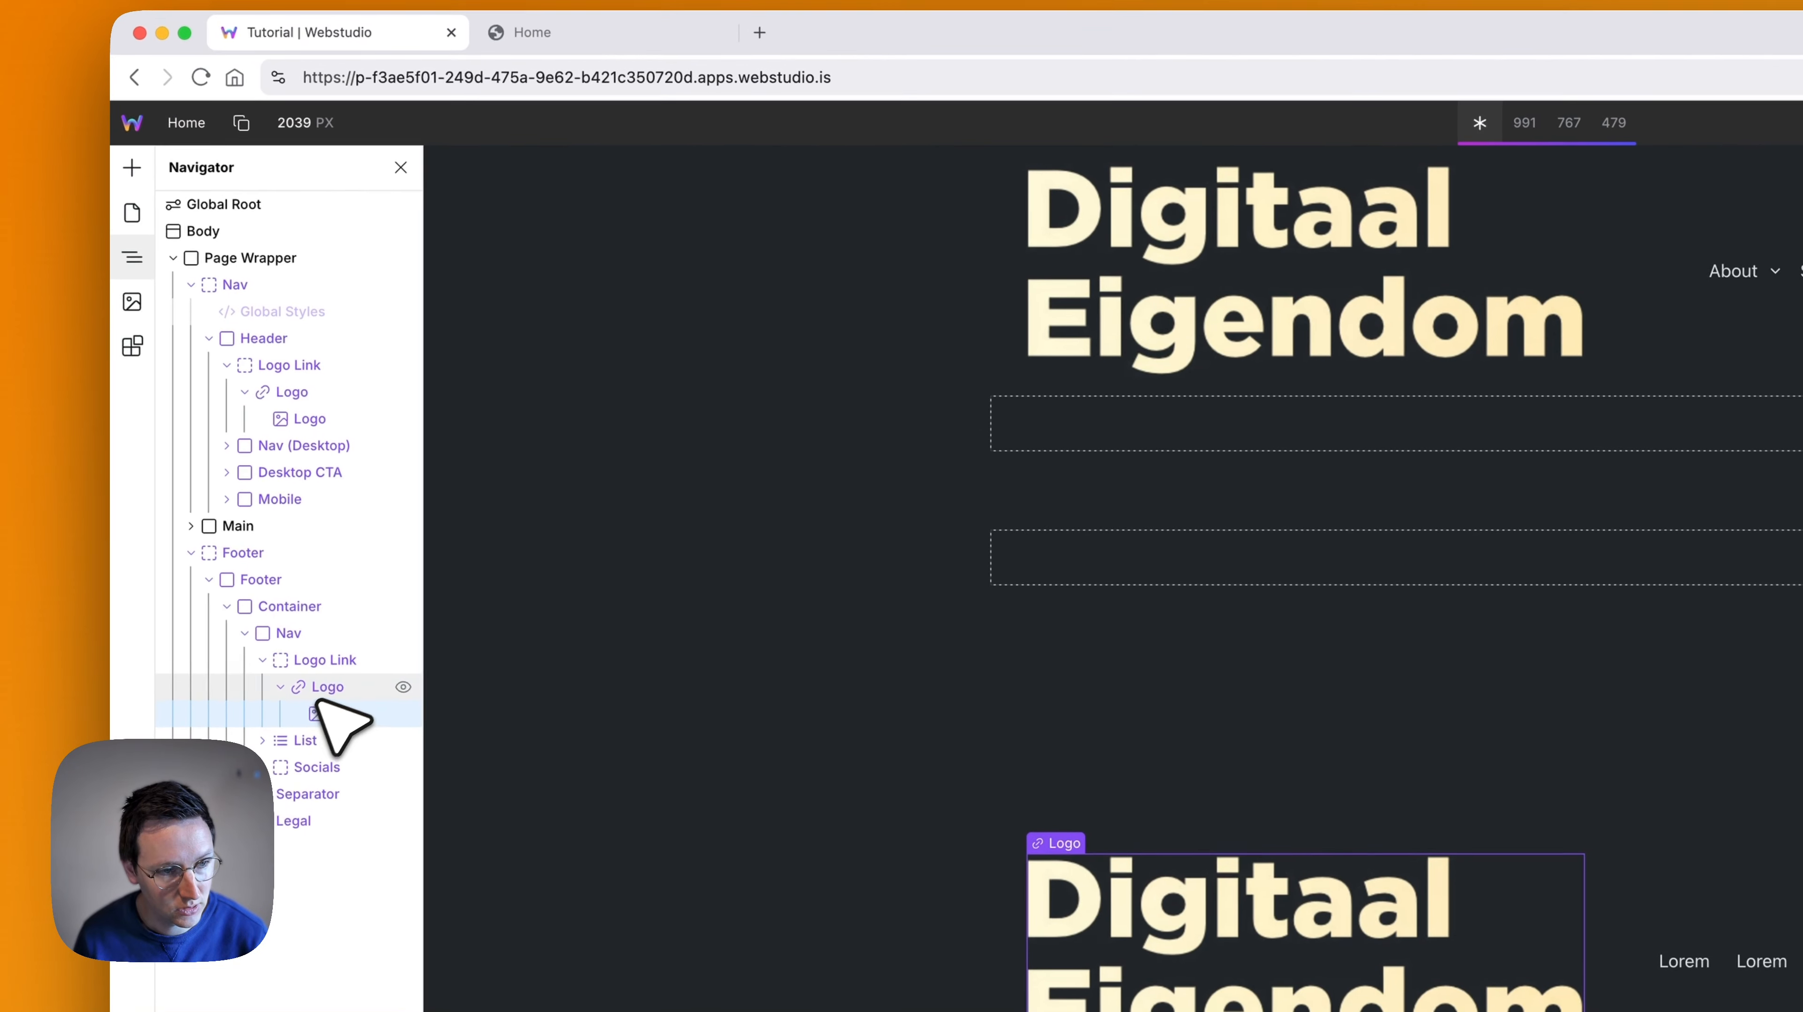
{"action": "left_click", "coordinate": [304, 629]}
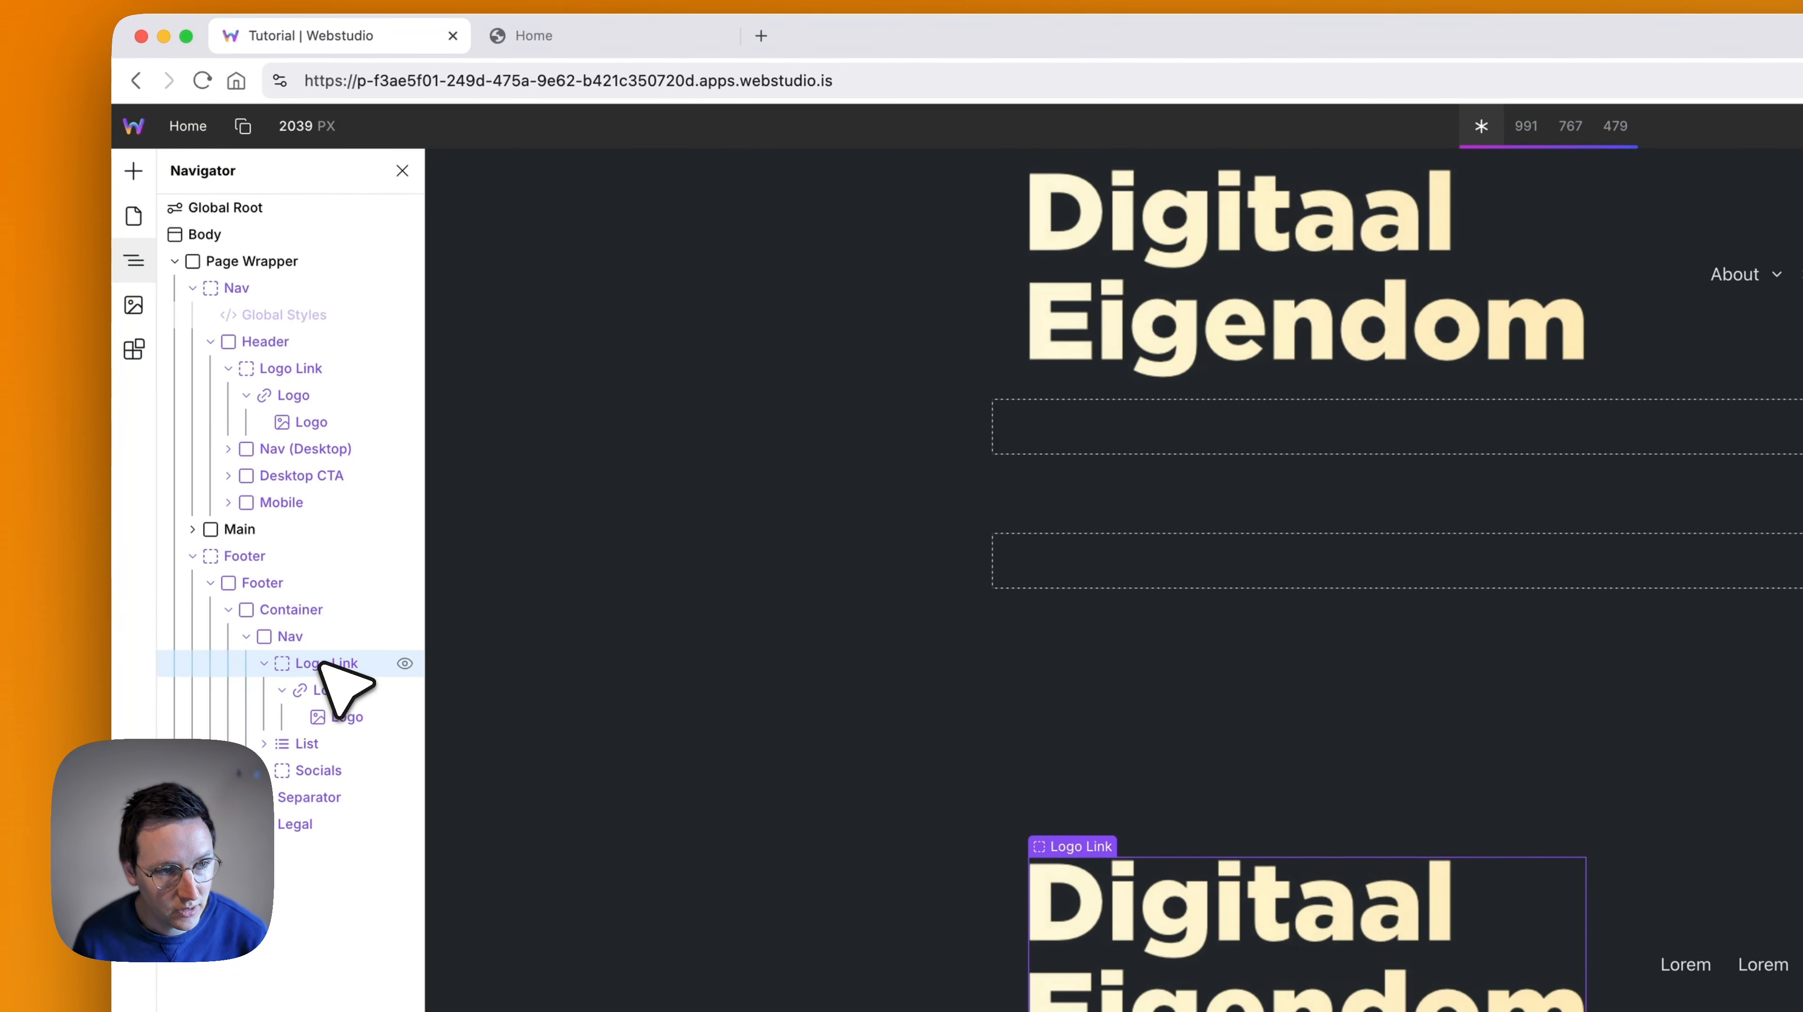
{"action": "left_click", "coordinate": [285, 369]}
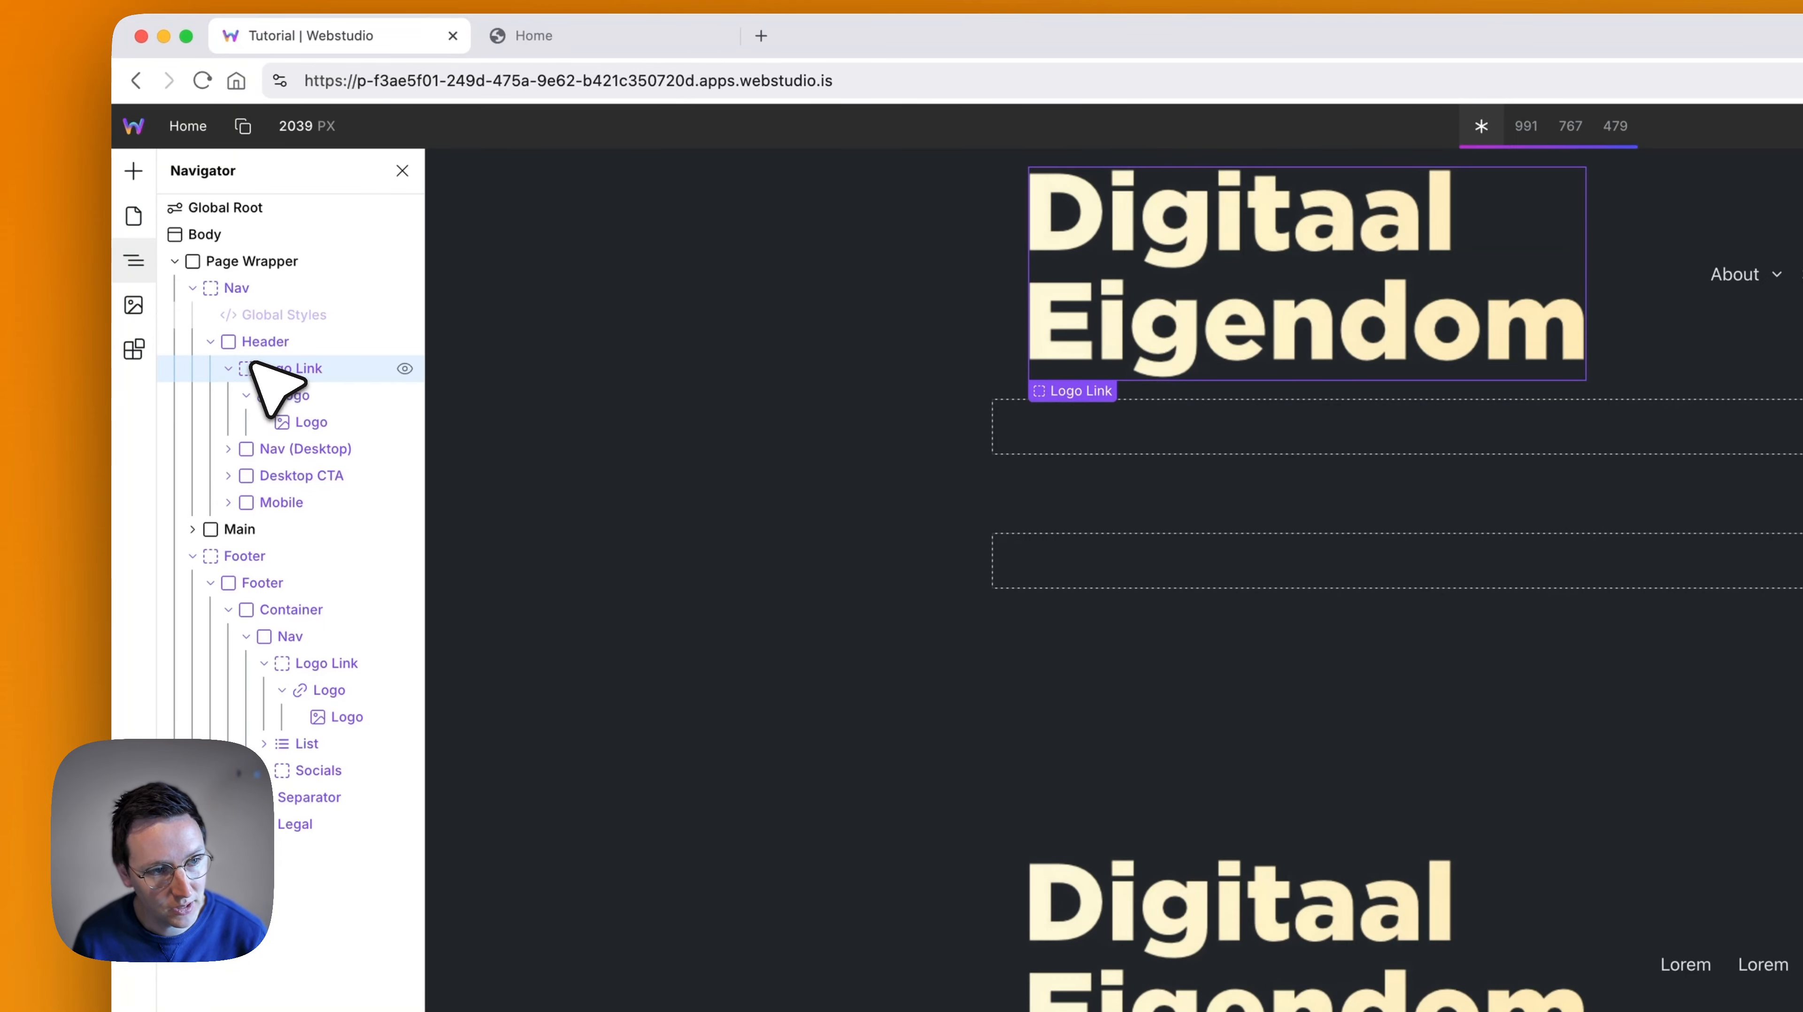
{"action": "left_click", "coordinate": [228, 368]}
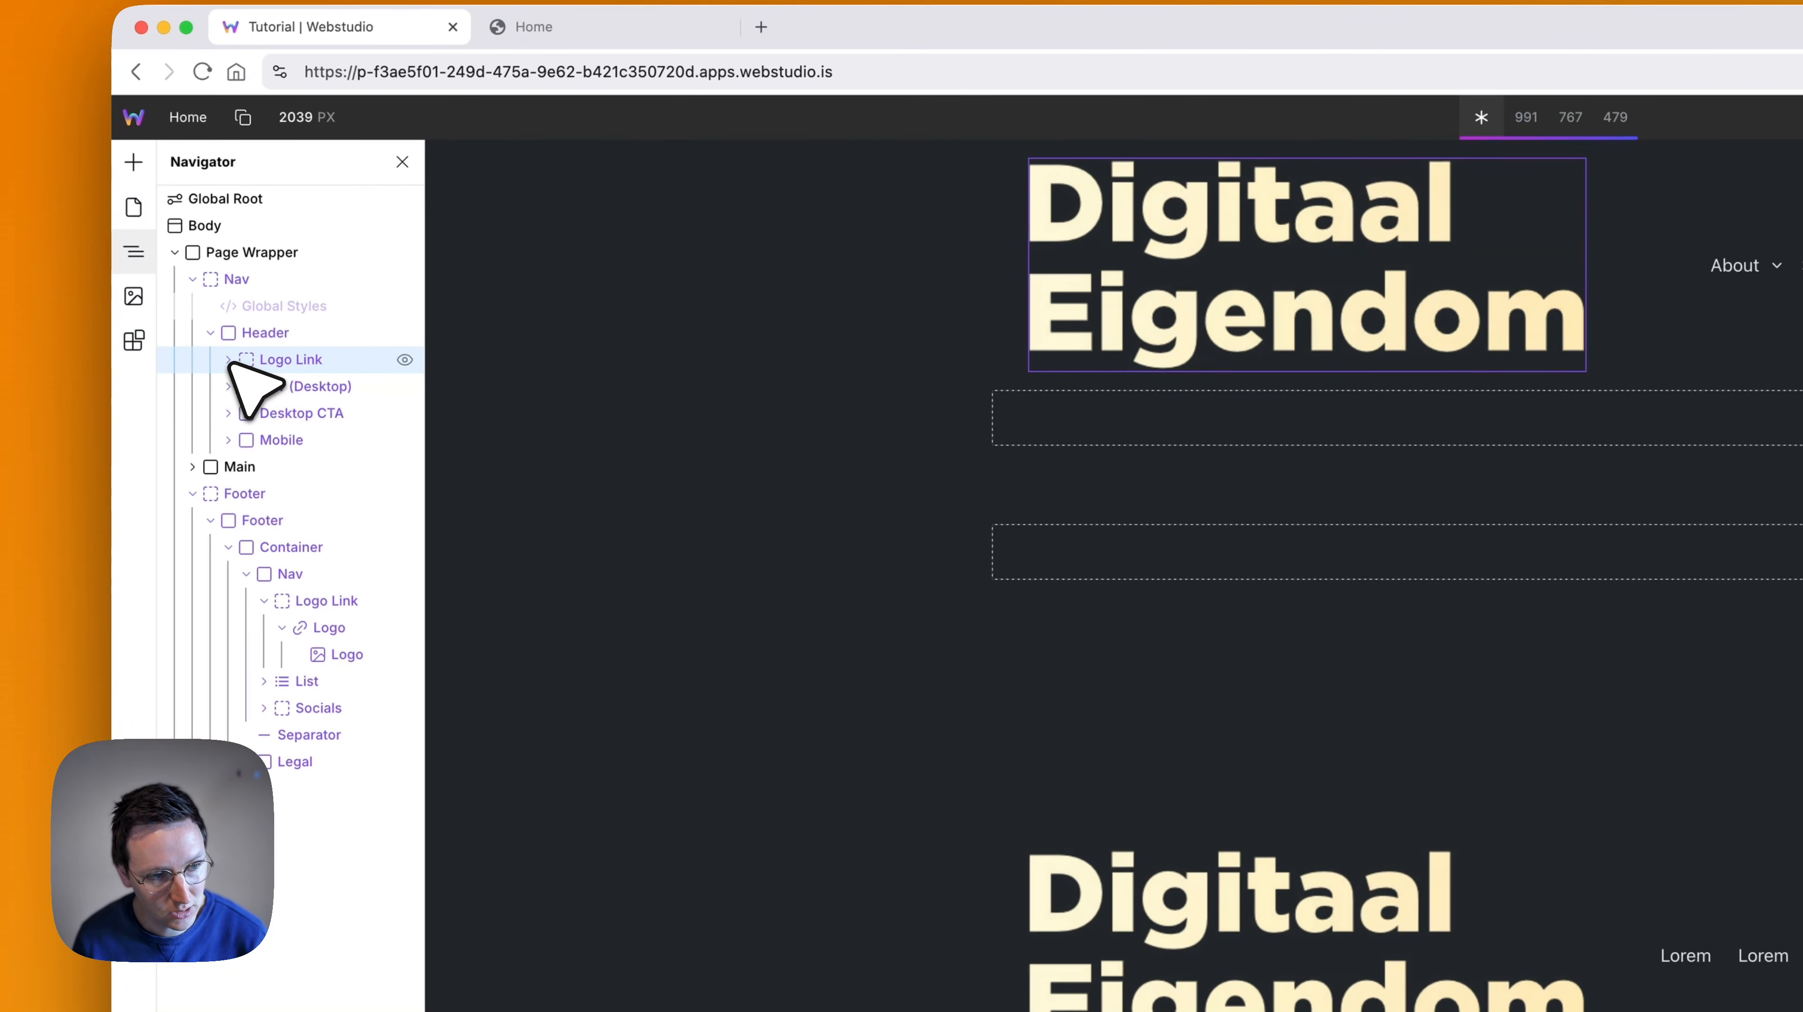
{"action": "left_click", "coordinate": [265, 601]}
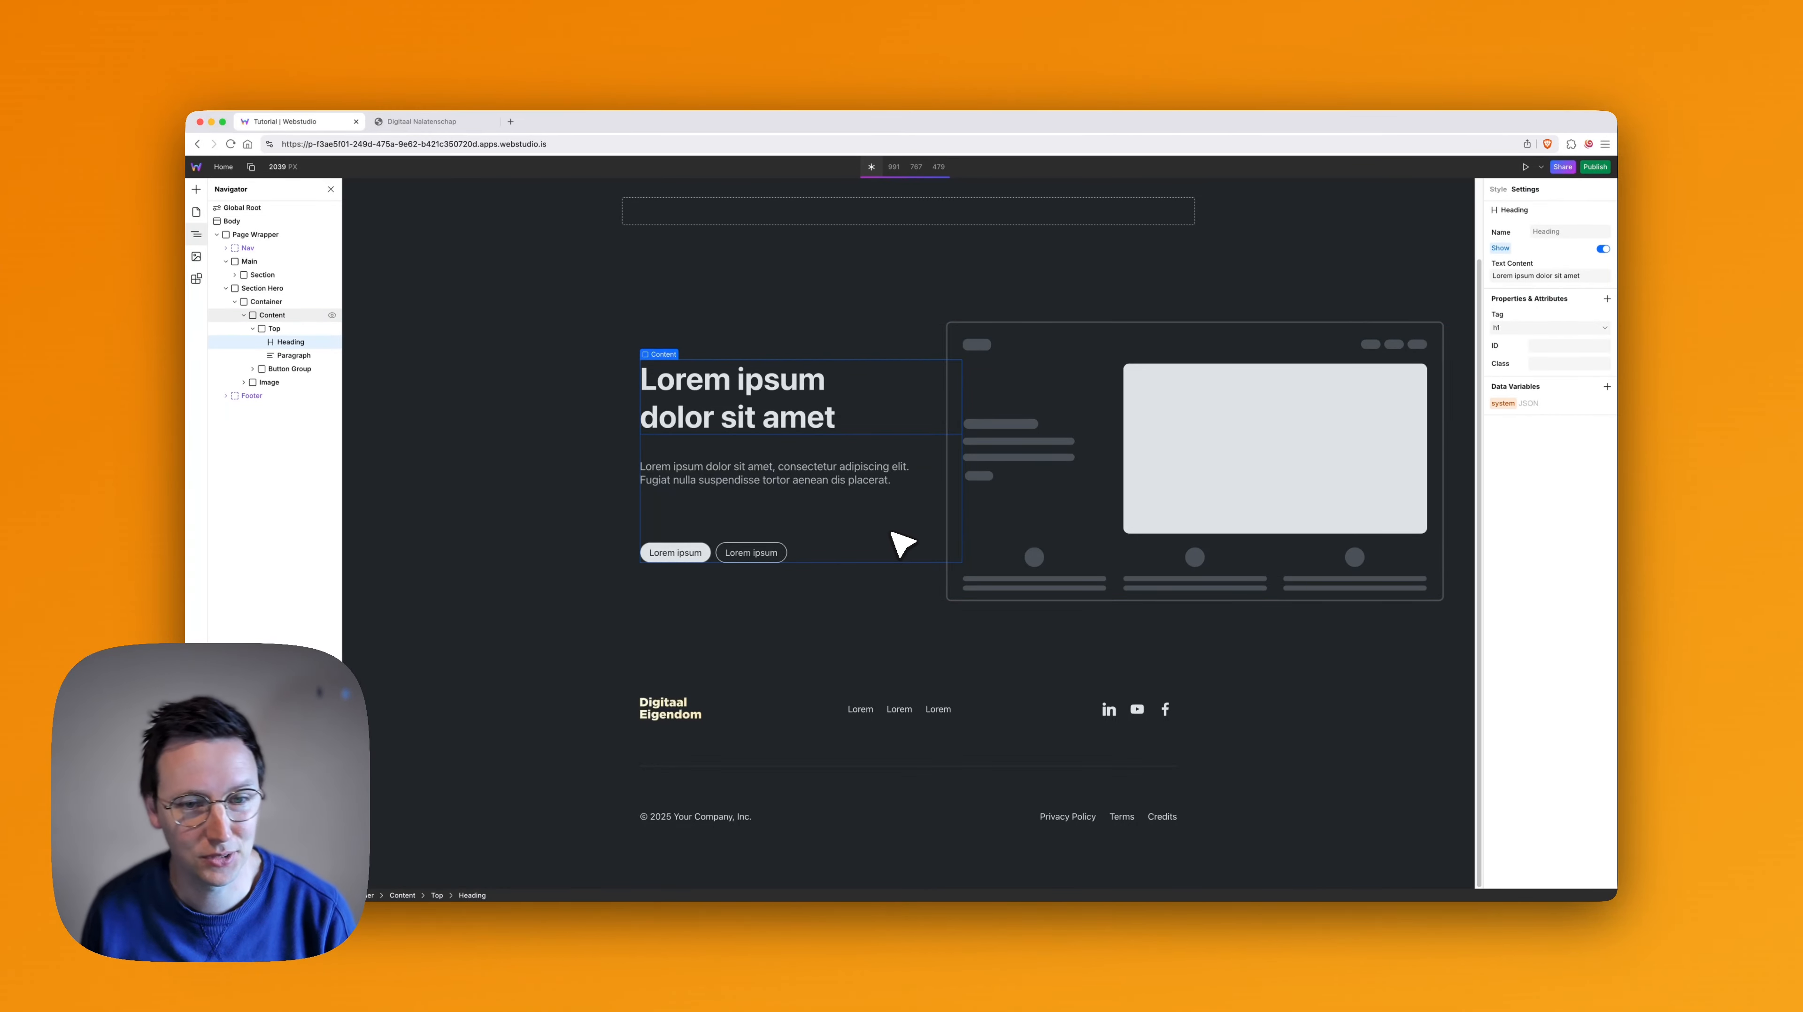
- Switch to the Digitaal Nalatenschap page and examine its sections from the hero heading down to the contact form and footer
{"action": "key", "text": "super+2"}
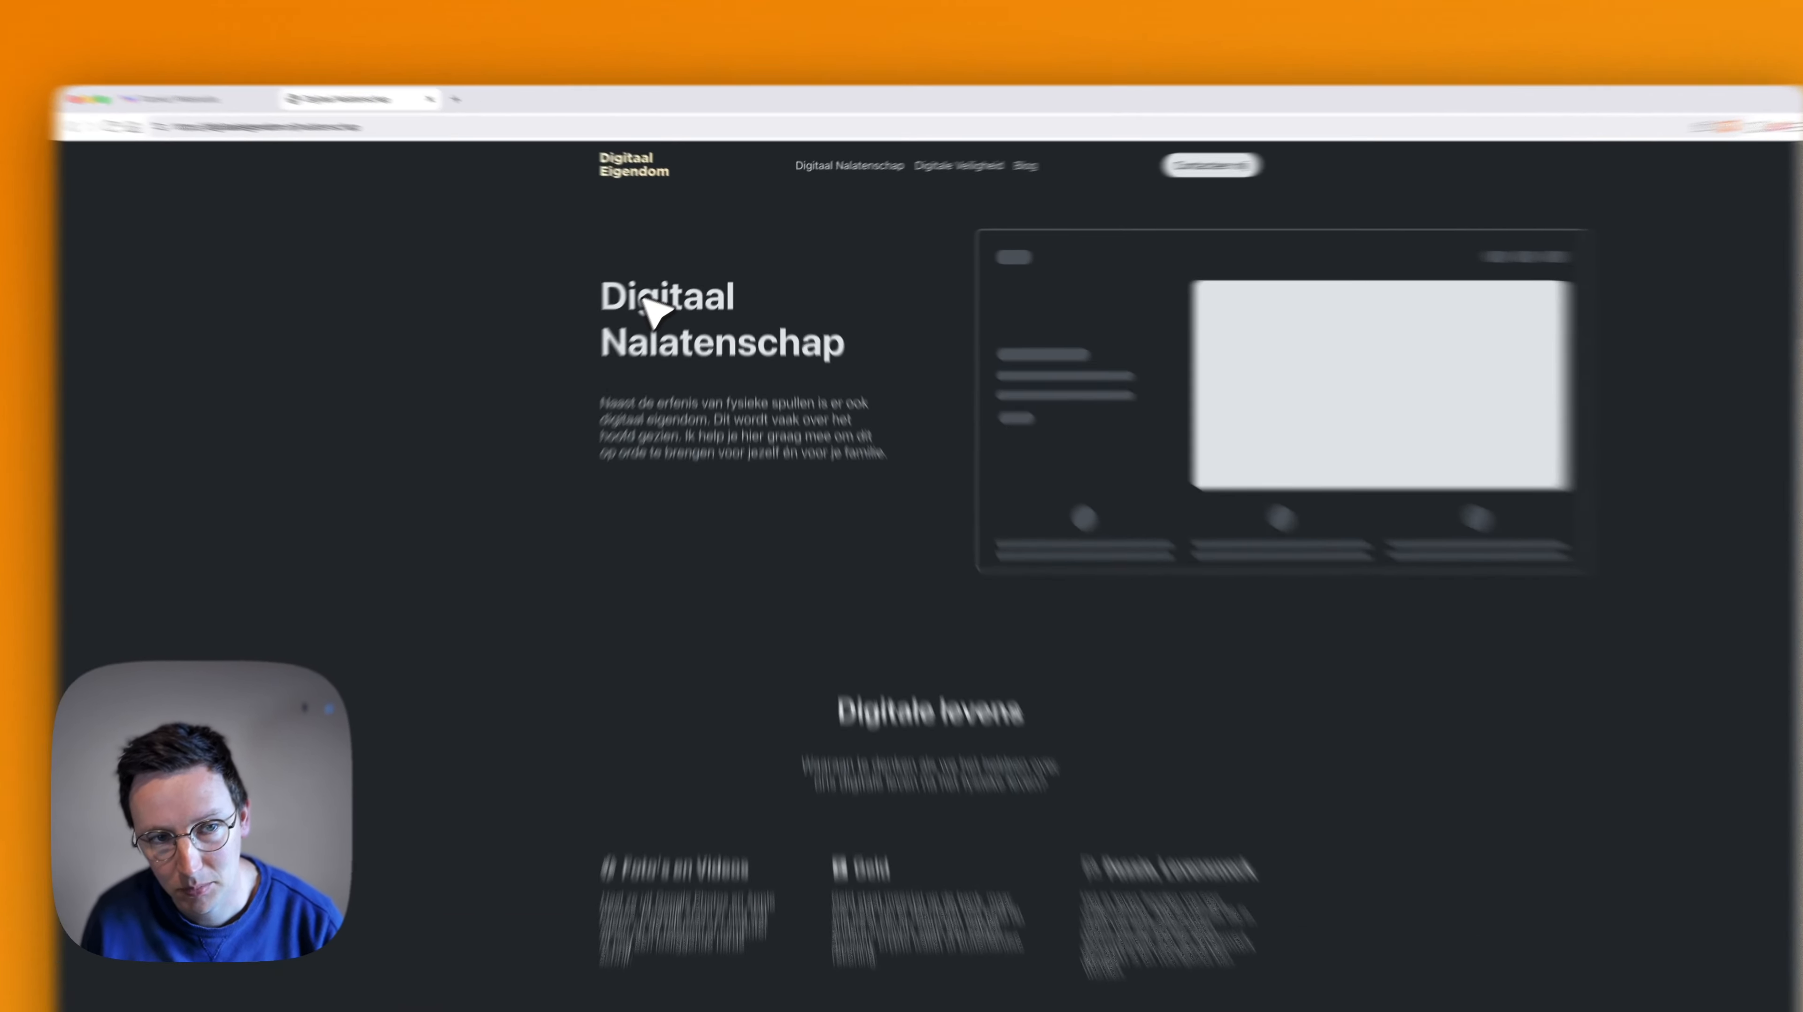
{"action": "left_click_drag", "start_coordinate": [658, 281], "coordinate": [758, 314]}
{"action": "left_click", "coordinate": [724, 337]}
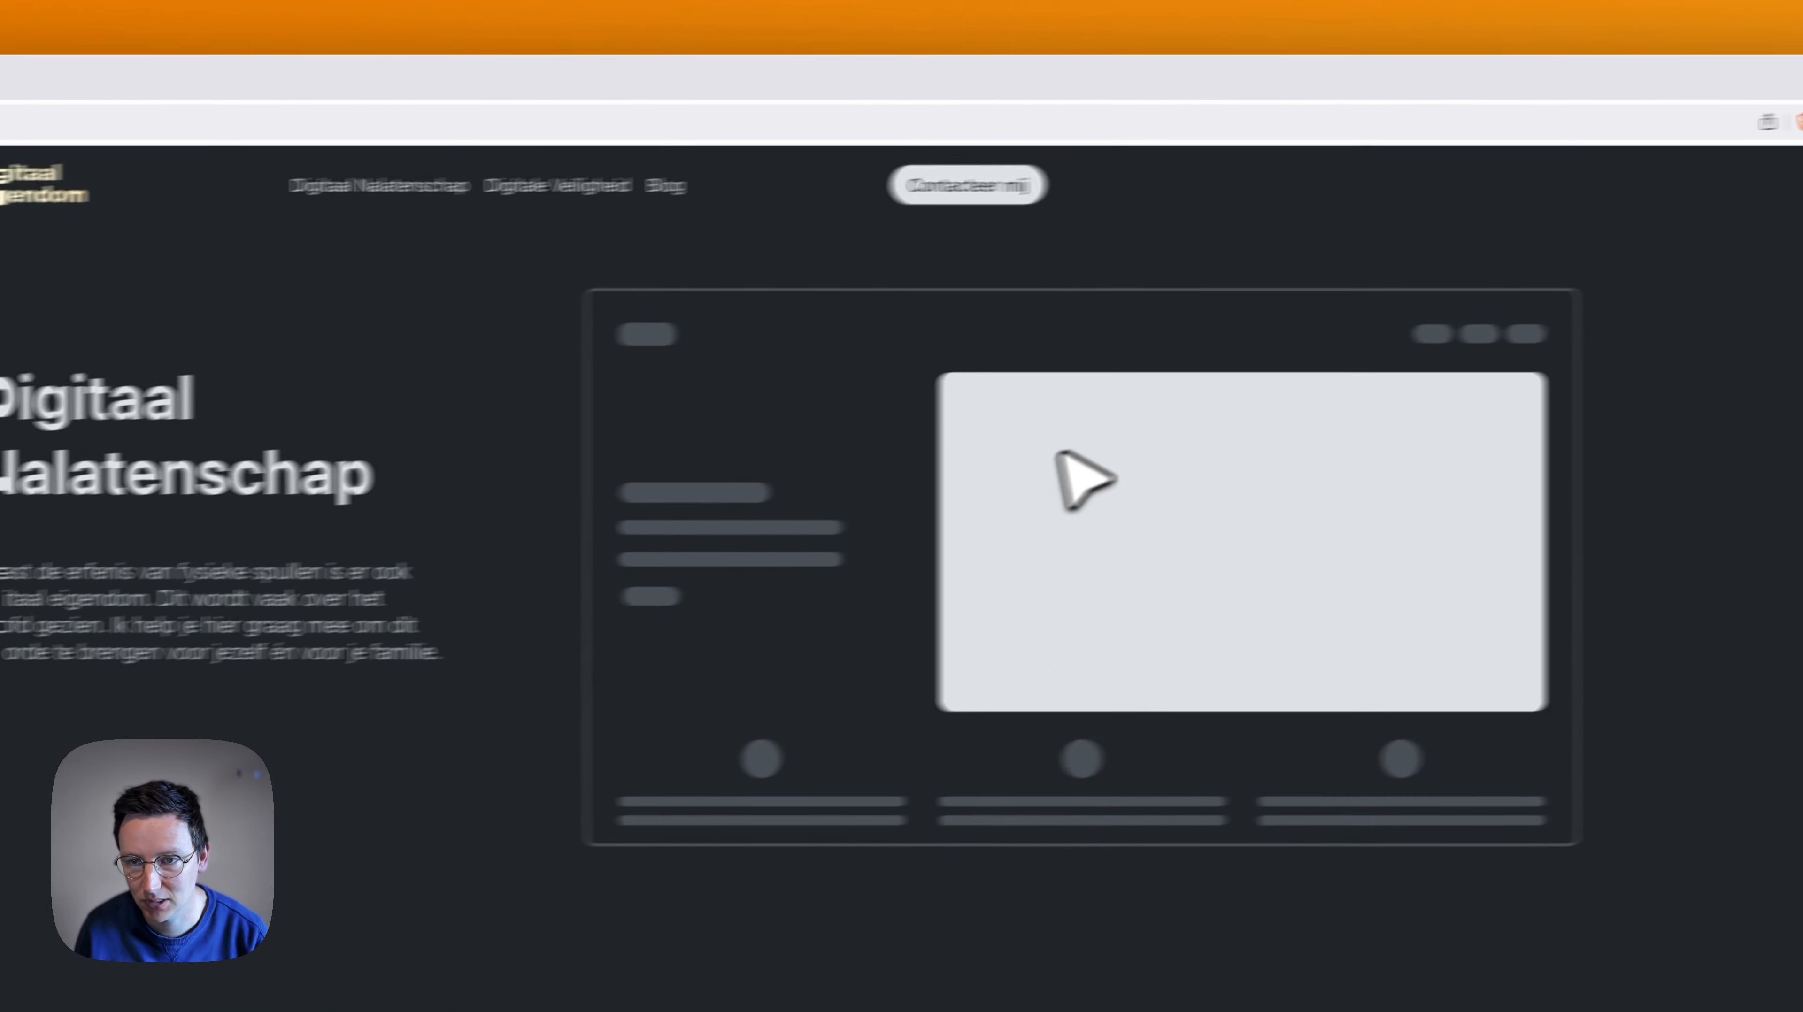
{"action": "scroll", "coordinate": [1026, 715], "scroll_direction": "down", "scroll_amount": 10}
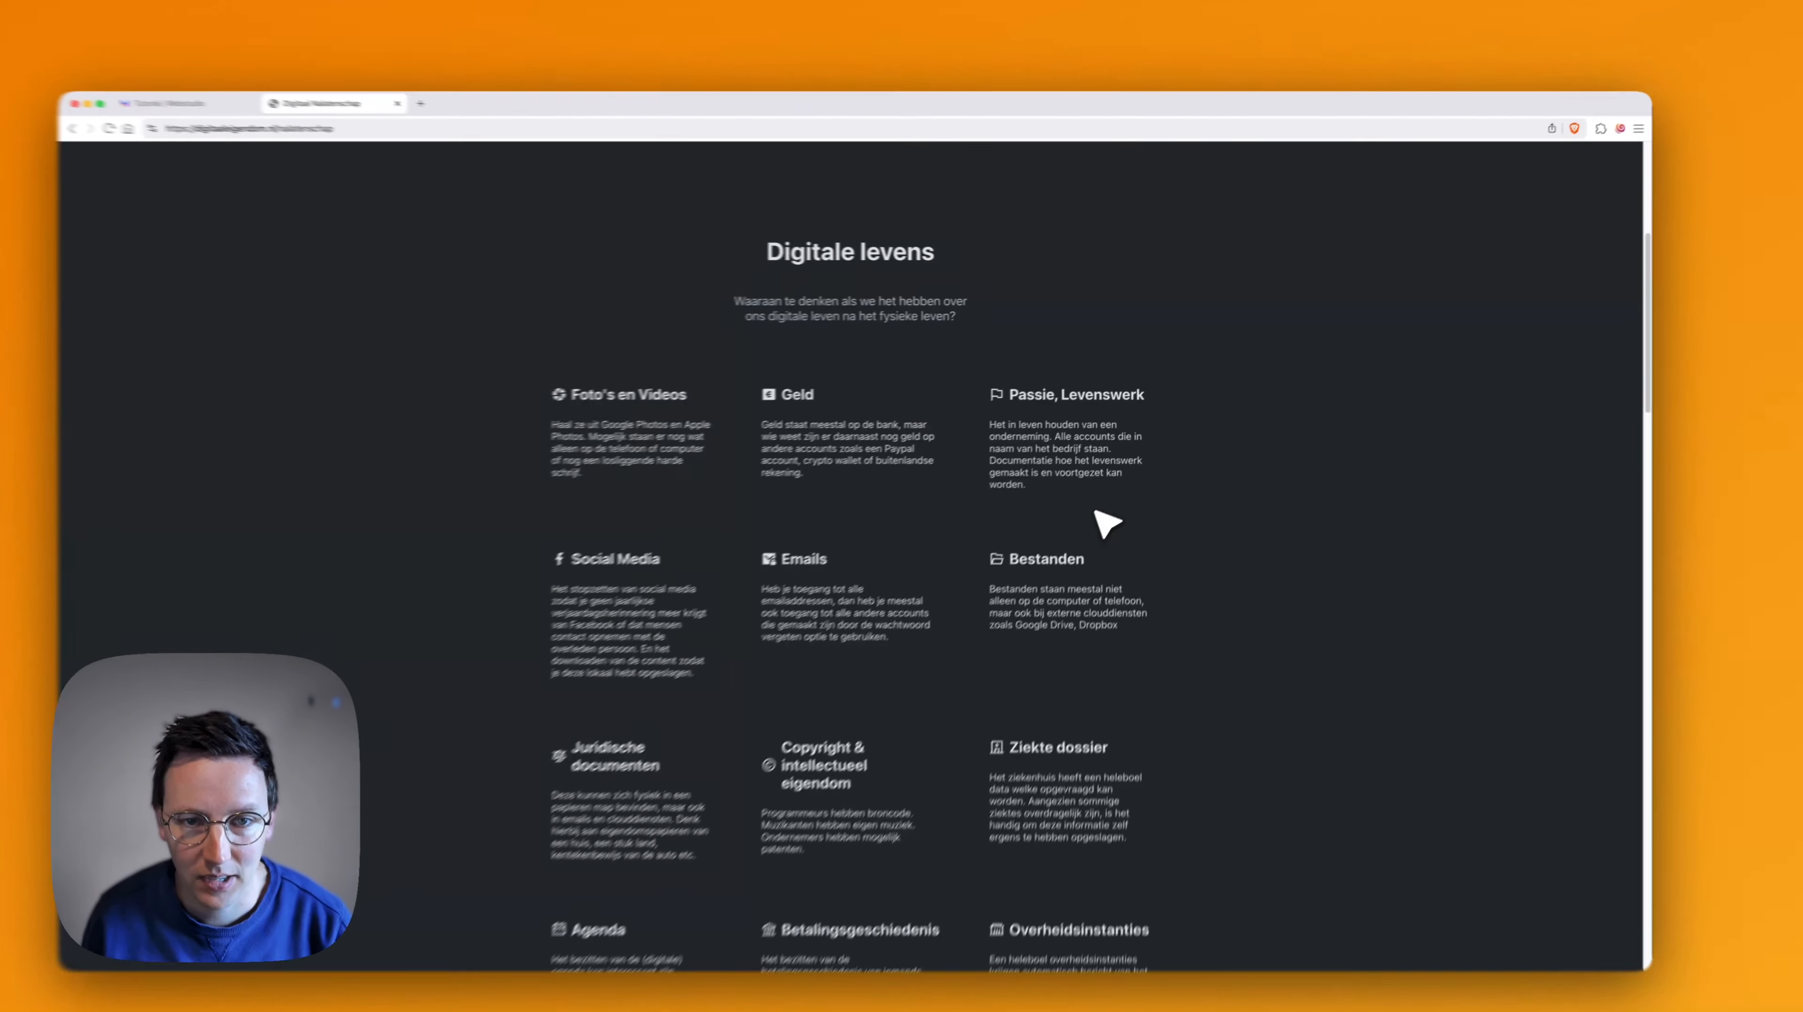
{"action": "scroll", "coordinate": [838, 531], "scroll_direction": "down", "scroll_amount": 2}
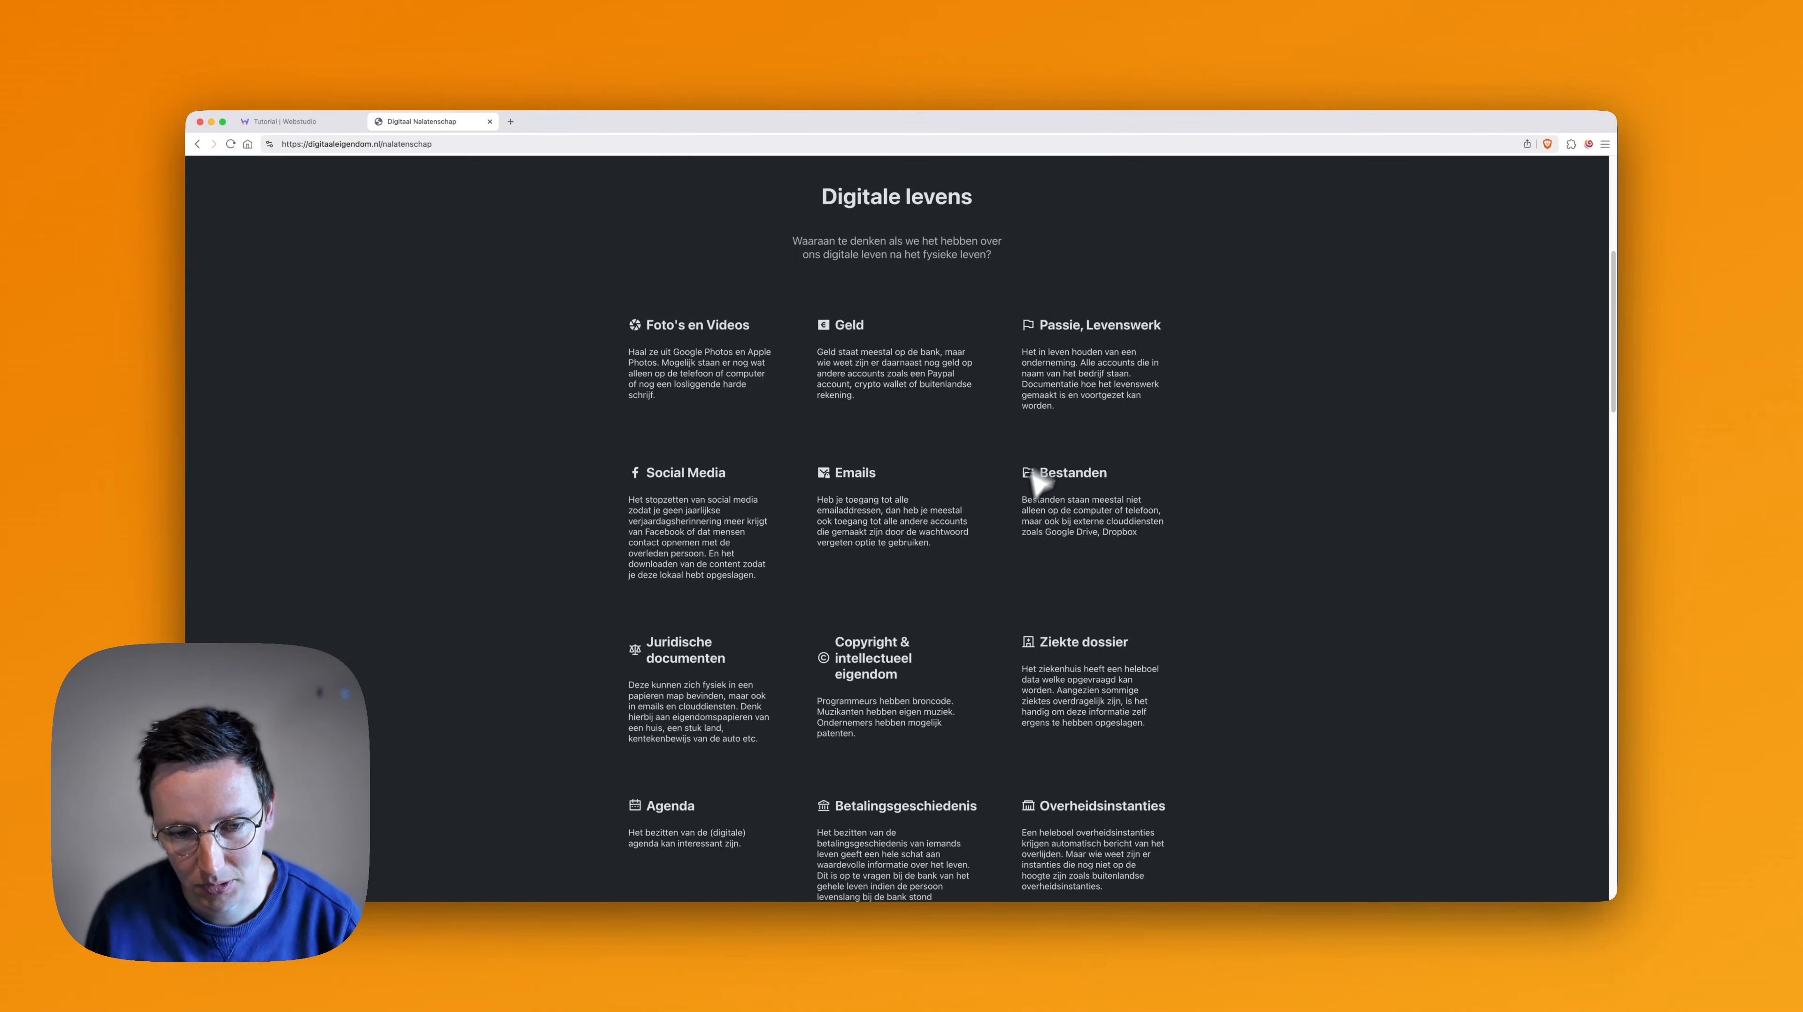
{"action": "scroll", "coordinate": [918, 455], "scroll_direction": "down", "scroll_amount": 3}
{"action": "scroll", "coordinate": [895, 492], "scroll_direction": "down", "scroll_amount": 5}
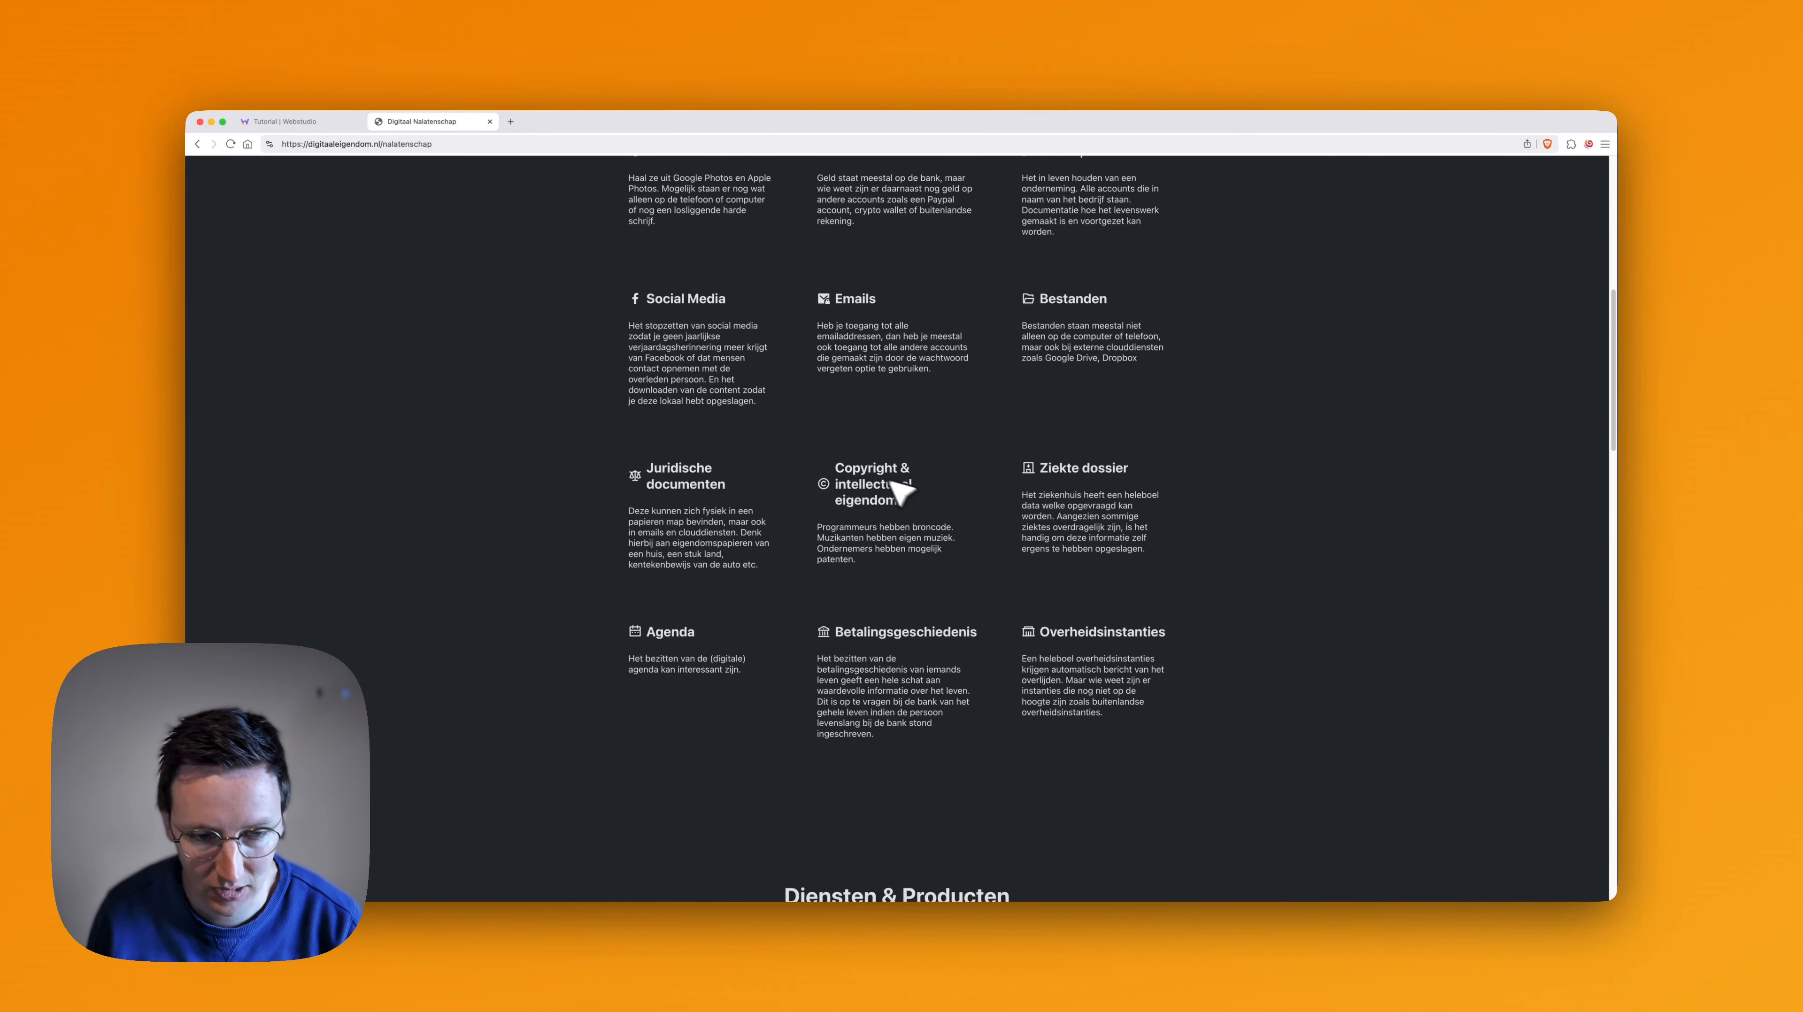
{"action": "scroll", "coordinate": [882, 453], "scroll_direction": "down", "scroll_amount": 4}
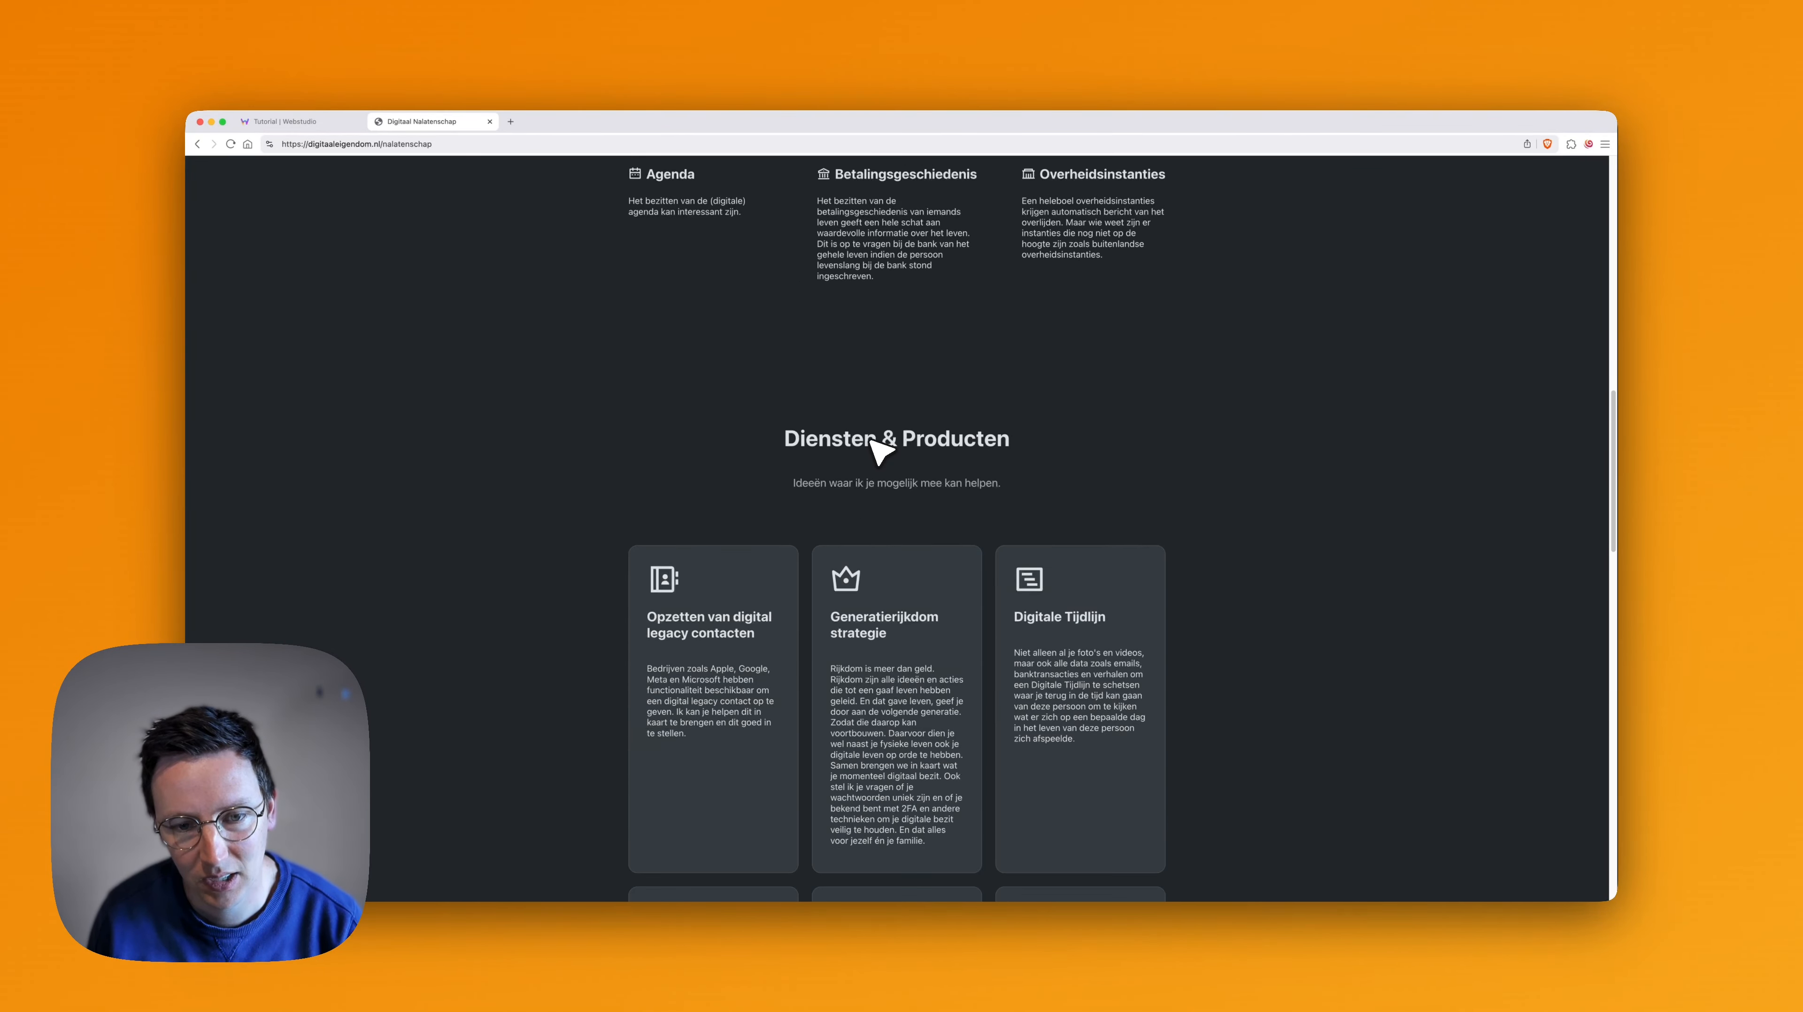
{"action": "scroll", "coordinate": [850, 574], "scroll_direction": "down", "scroll_amount": 9}
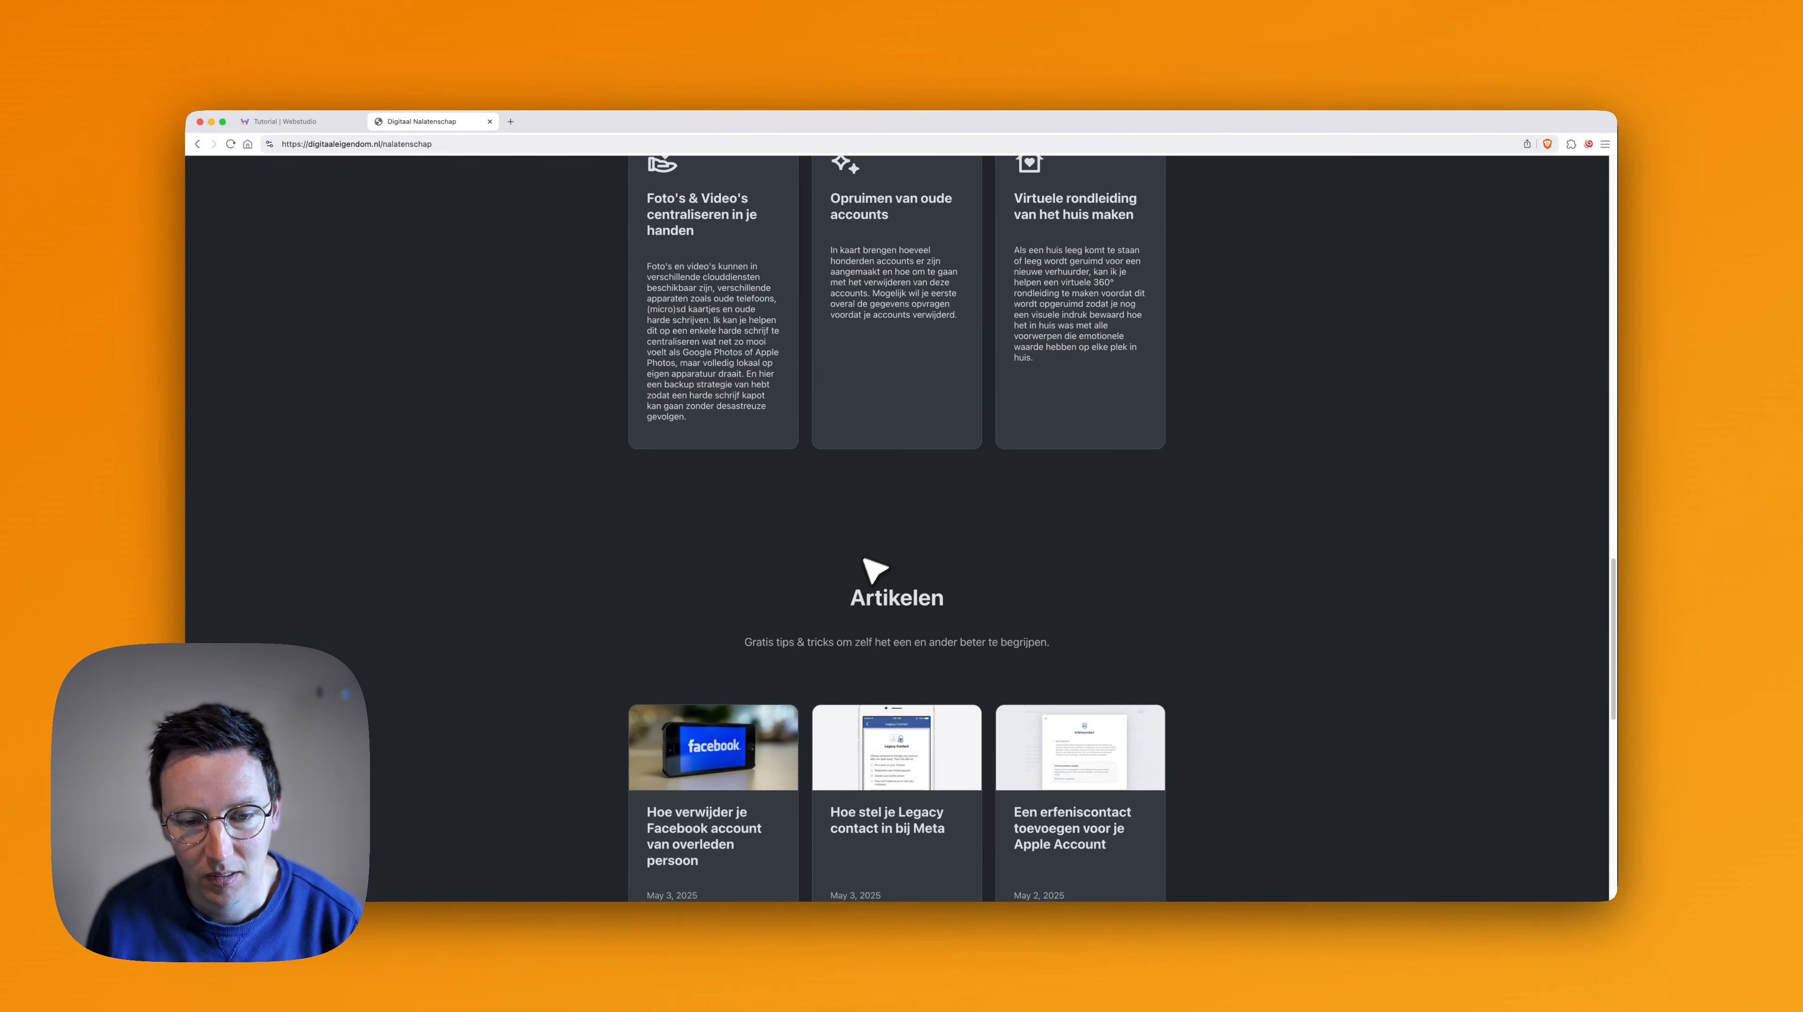
{"action": "scroll", "coordinate": [863, 559], "scroll_direction": "down", "scroll_amount": 3}
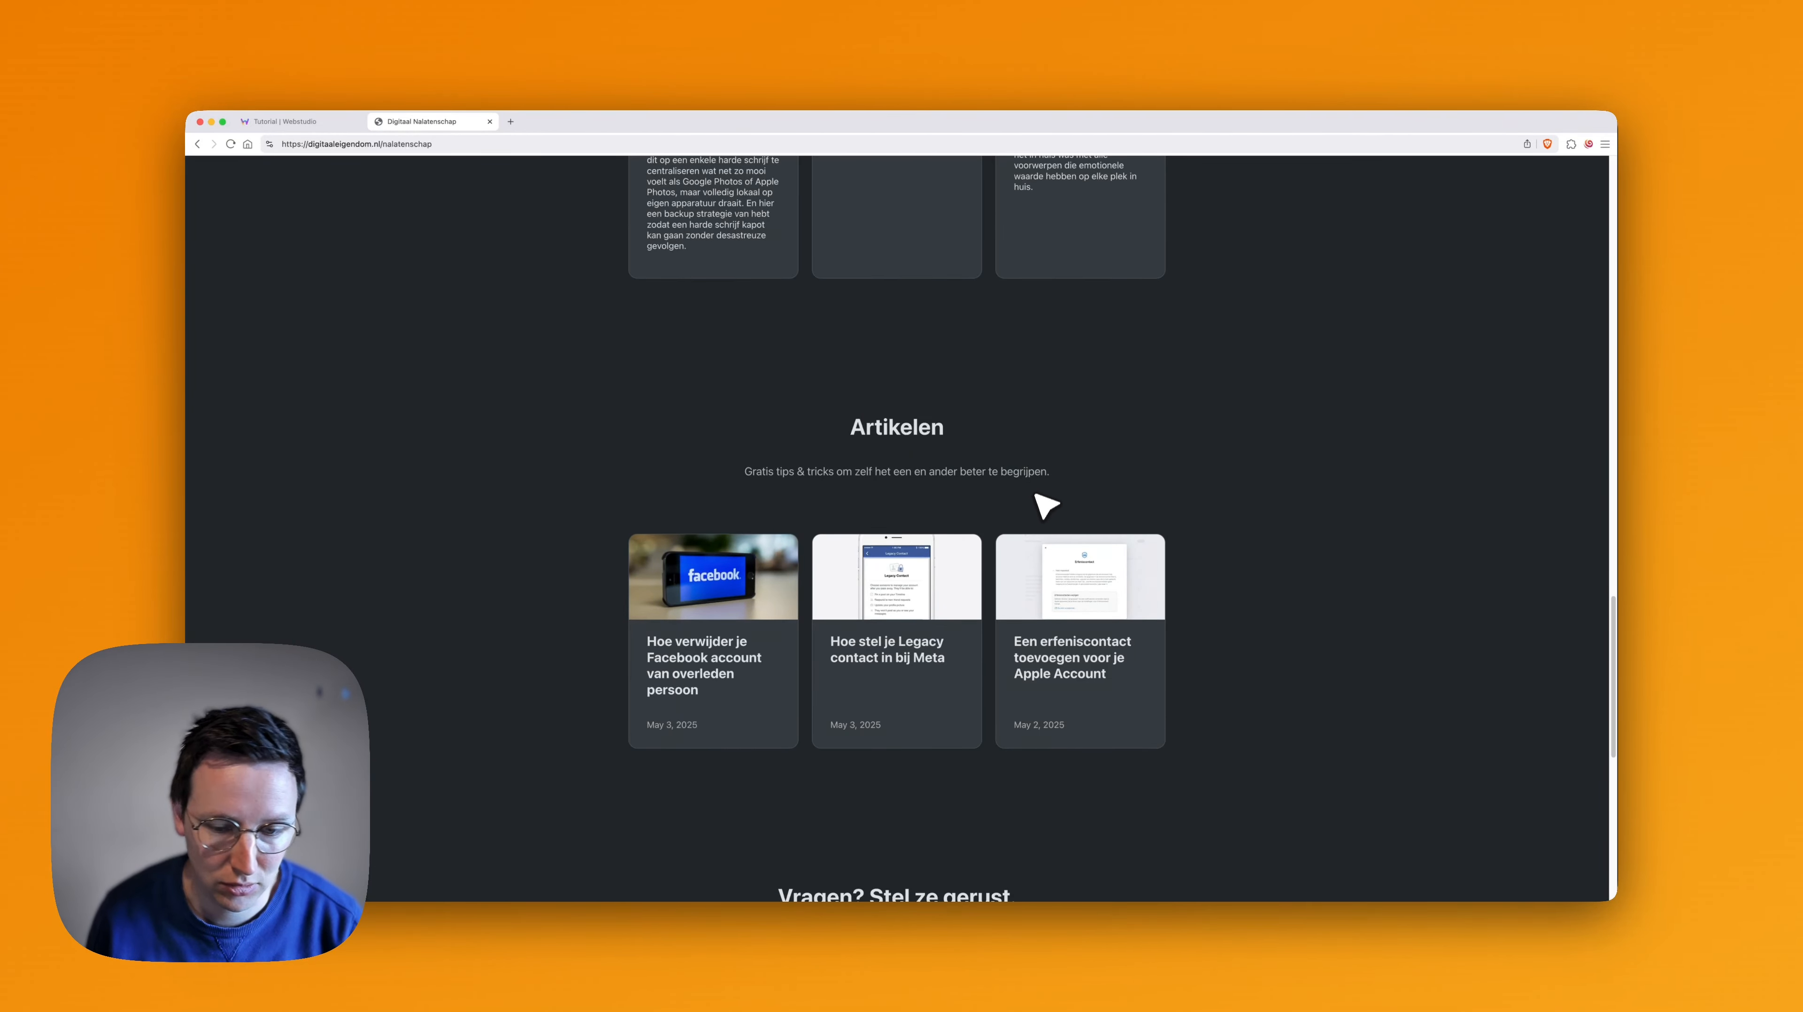
{"action": "scroll", "coordinate": [1036, 497], "scroll_direction": "down", "scroll_amount": 5}
{"action": "scroll", "coordinate": [1119, 572], "scroll_direction": "down", "scroll_amount": 5}
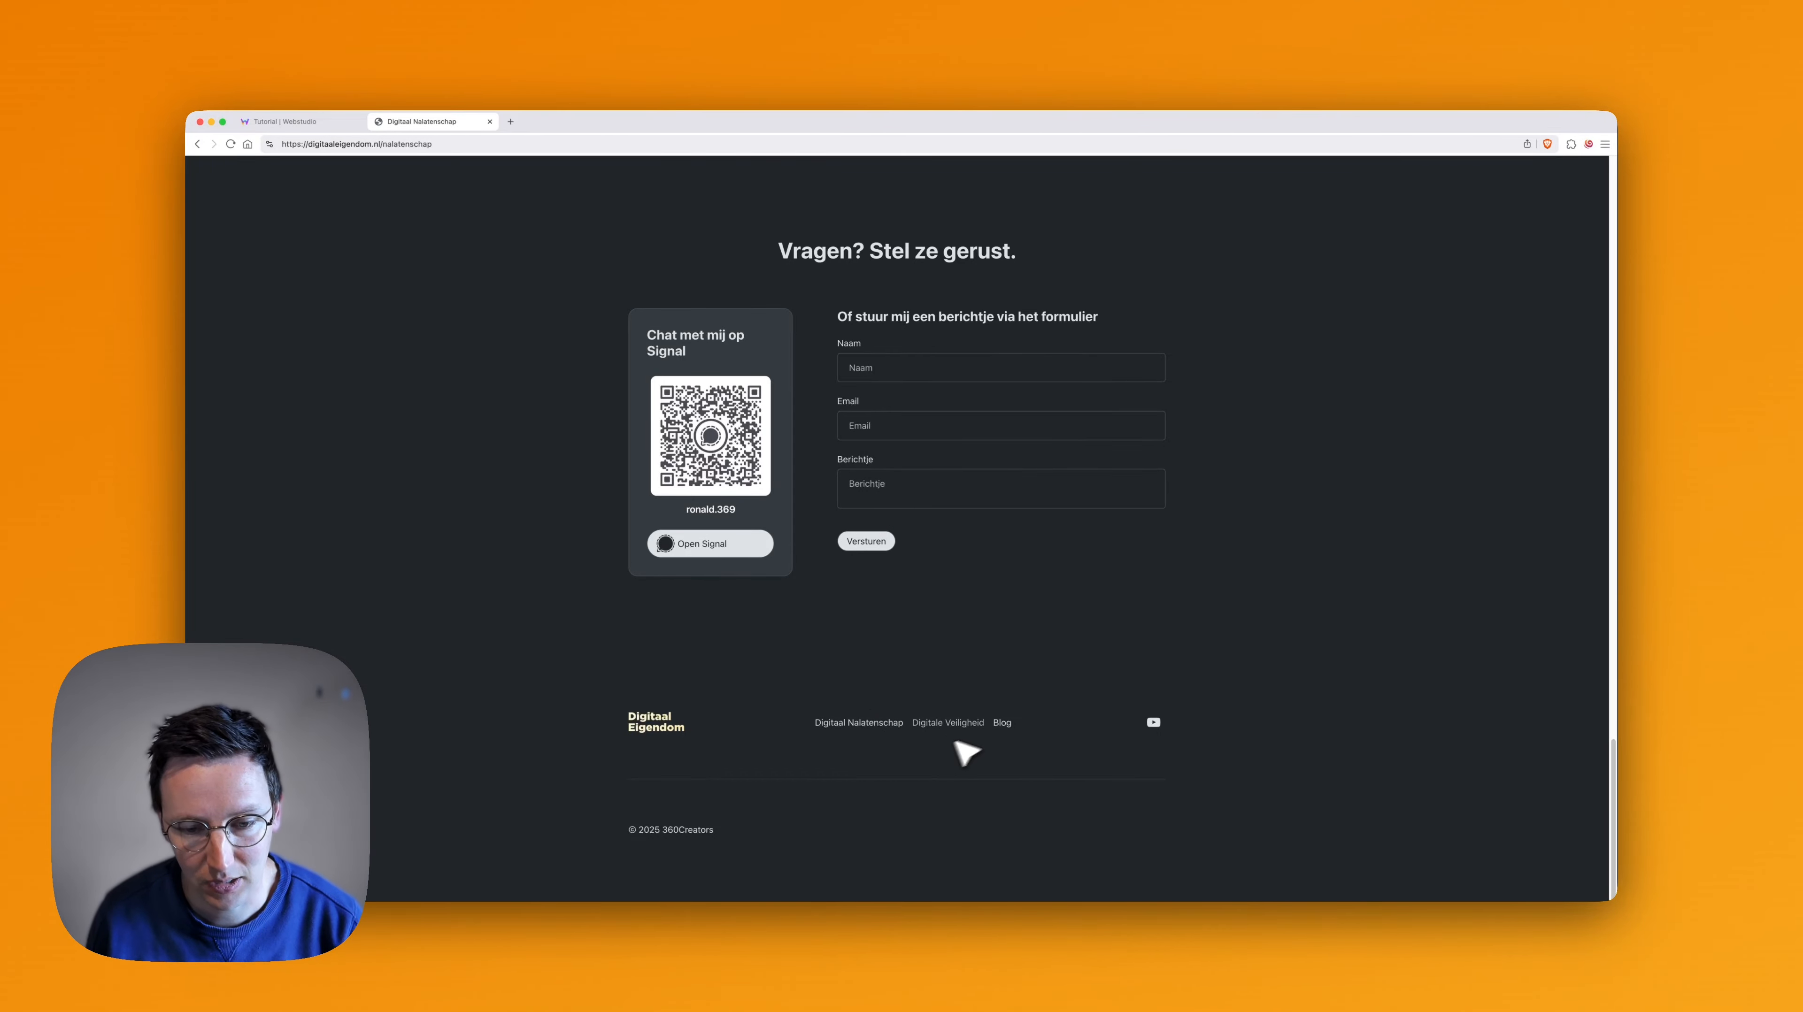
{"action": "scroll", "coordinate": [989, 744], "scroll_direction": "up", "scroll_amount": 15}
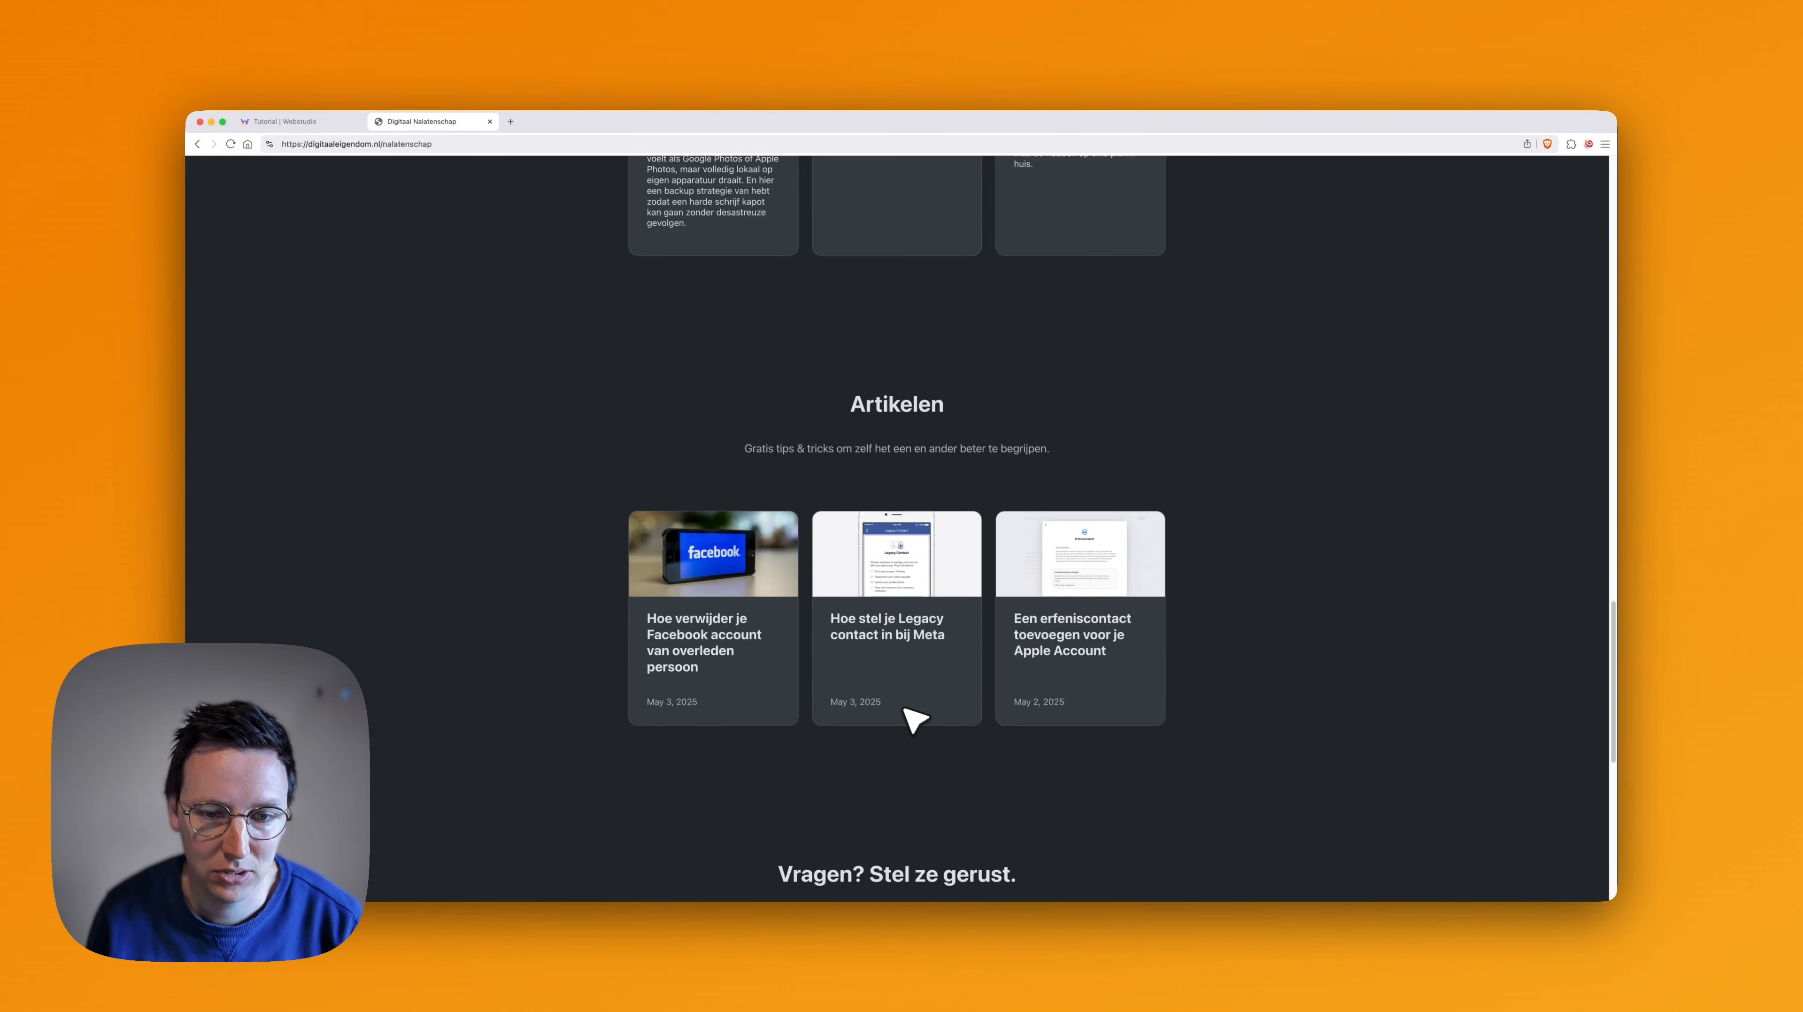
{"action": "scroll", "coordinate": [889, 721], "scroll_direction": "up", "scroll_amount": 4}
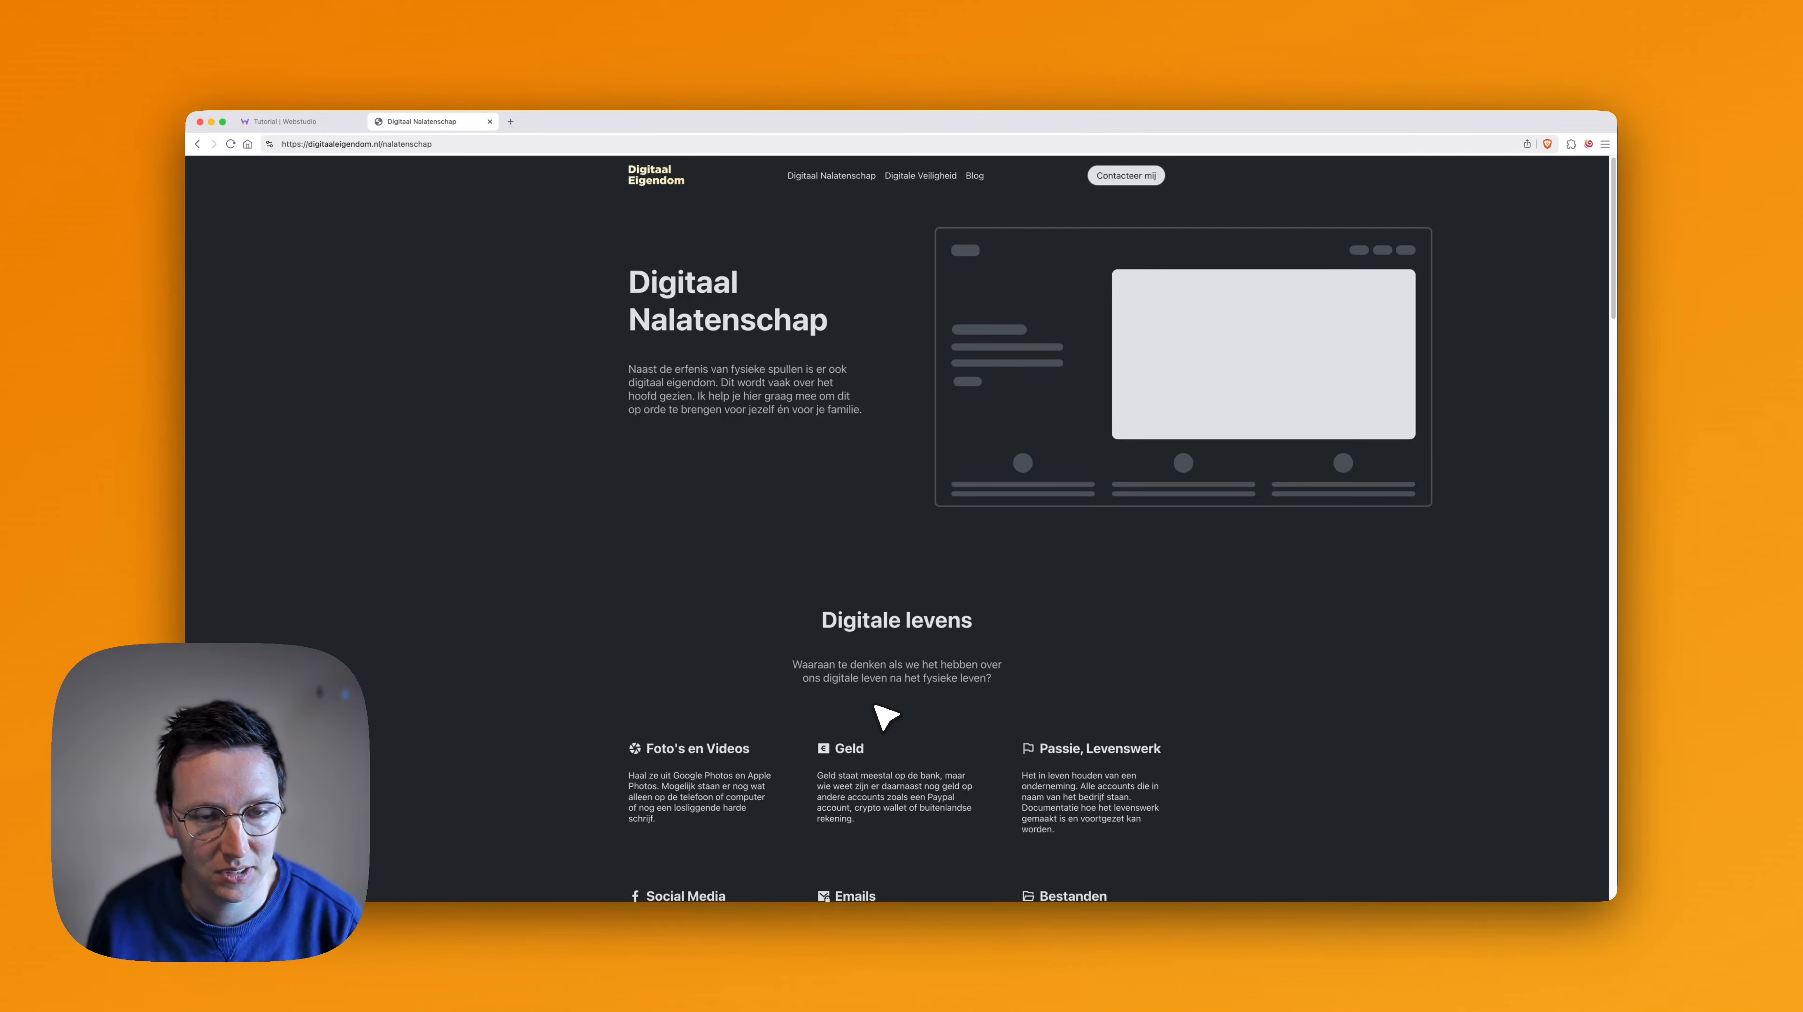
- Return to the Webstudio tab and move Section Hero into Main, above the existing Section
{"action": "key", "text": "super+1"}
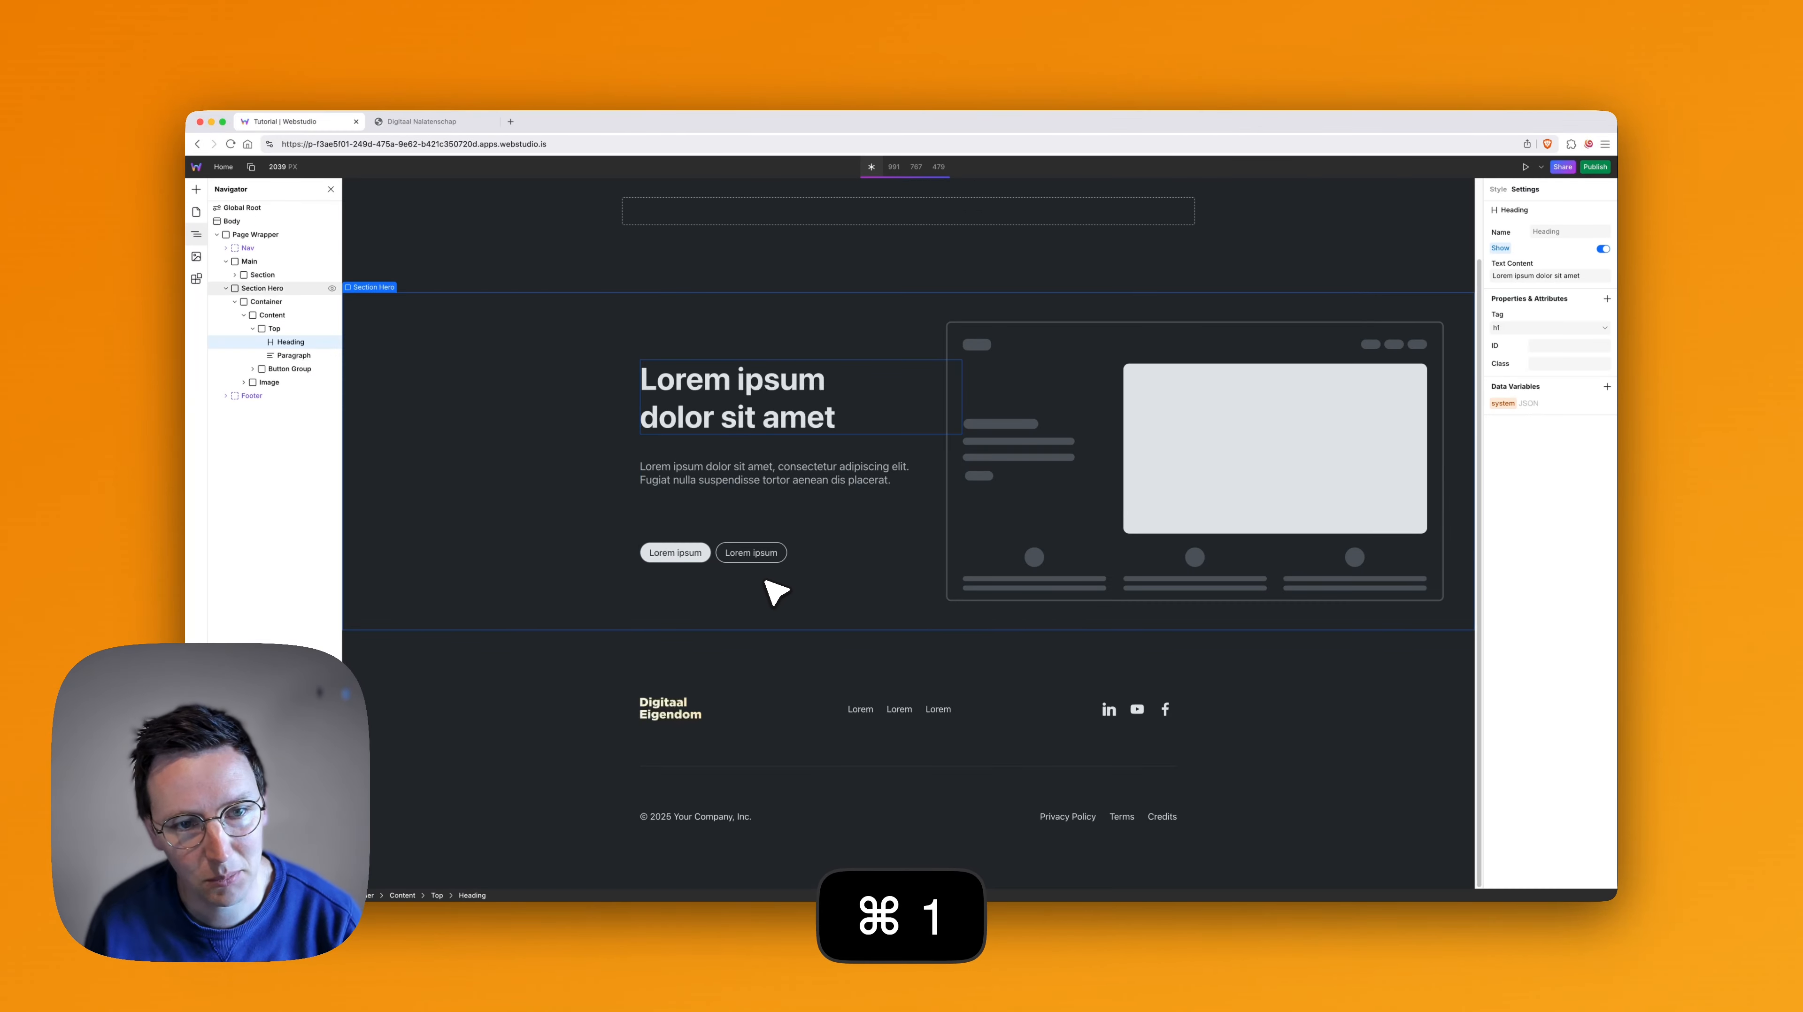
{"action": "scroll", "coordinate": [815, 606], "scroll_direction": "up", "scroll_amount": 3}
{"action": "left_click", "coordinate": [248, 289]}
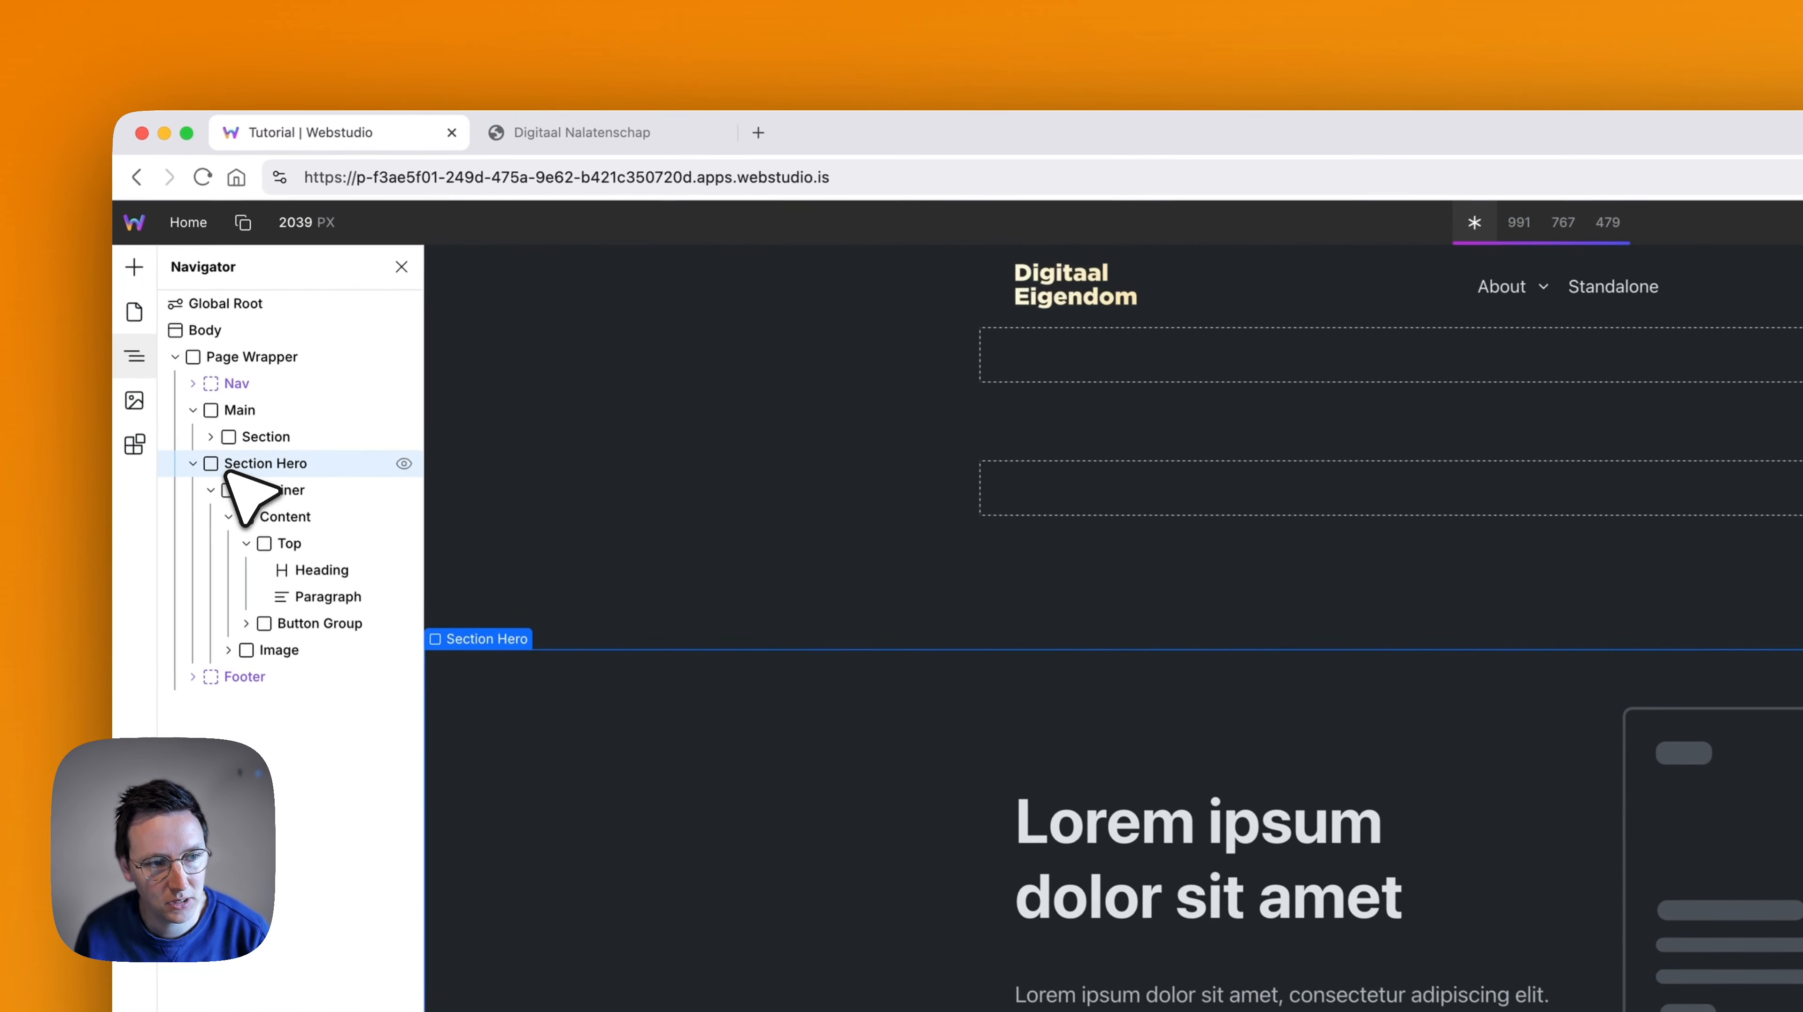
{"action": "left_click_drag", "start_coordinate": [249, 474], "coordinate": [281, 428]}
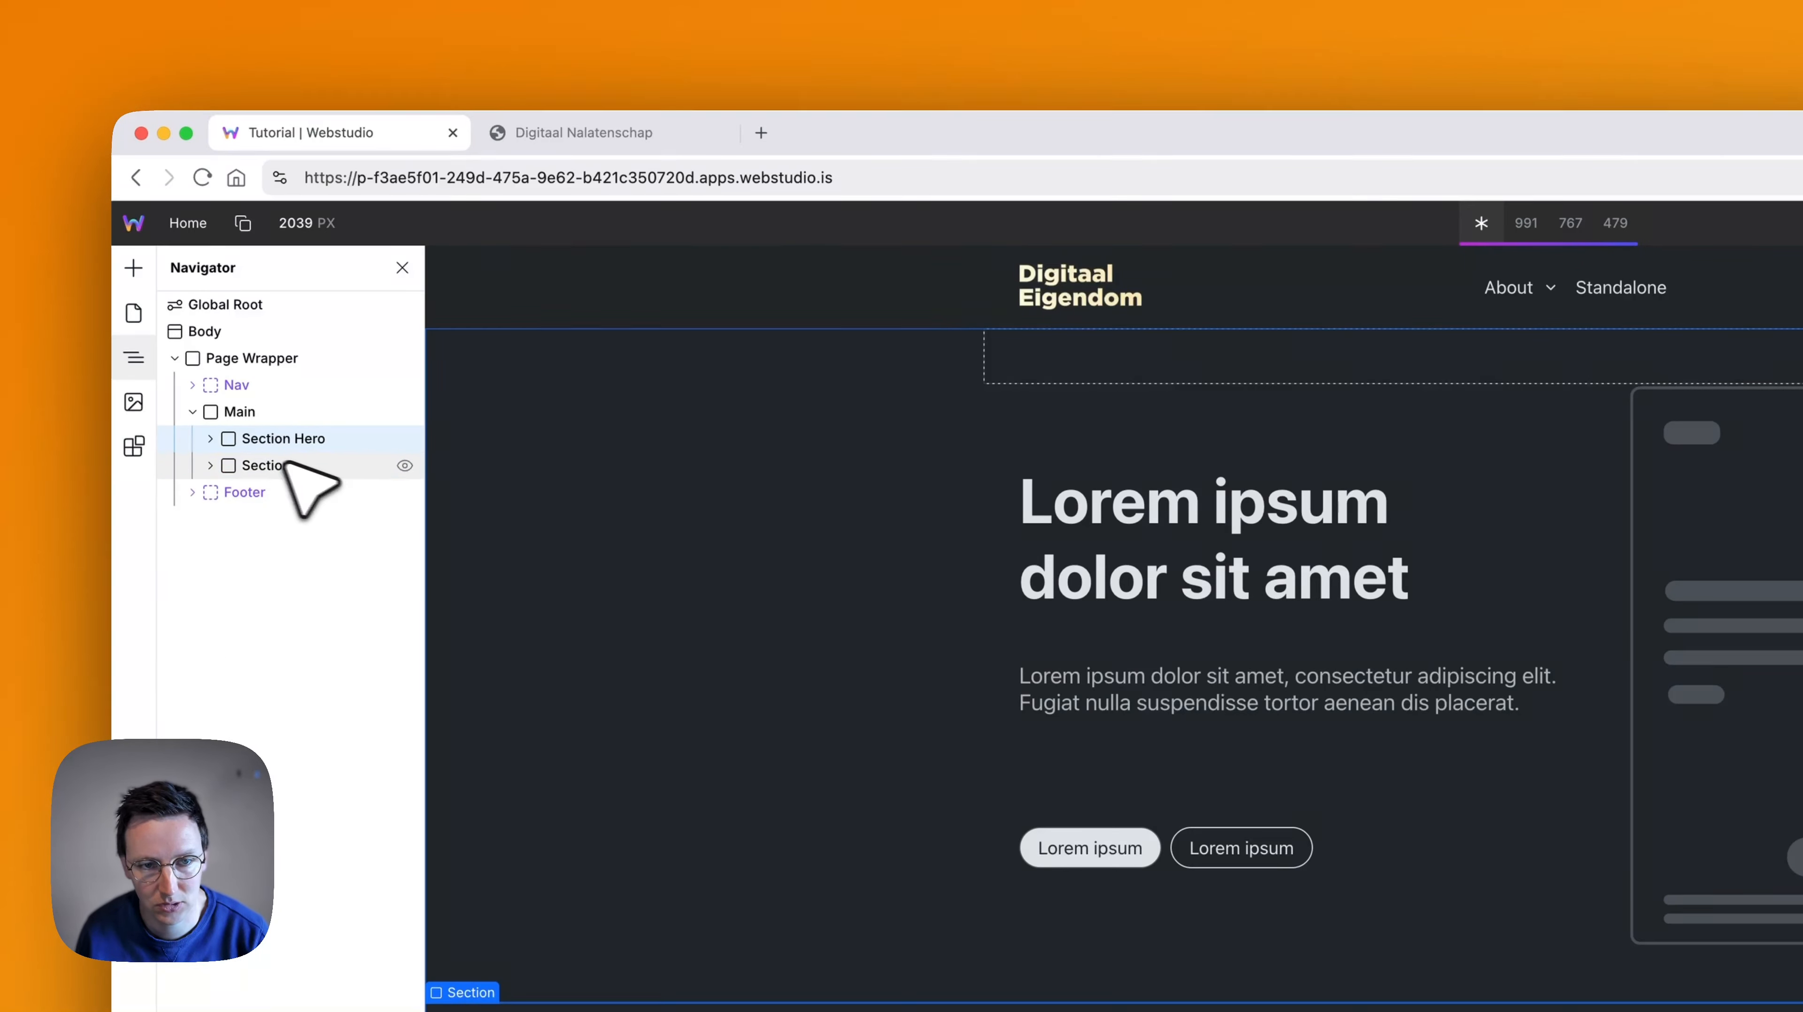
- Delete the empty Section below Section Hero in Main
{"action": "left_click", "coordinate": [294, 465]}
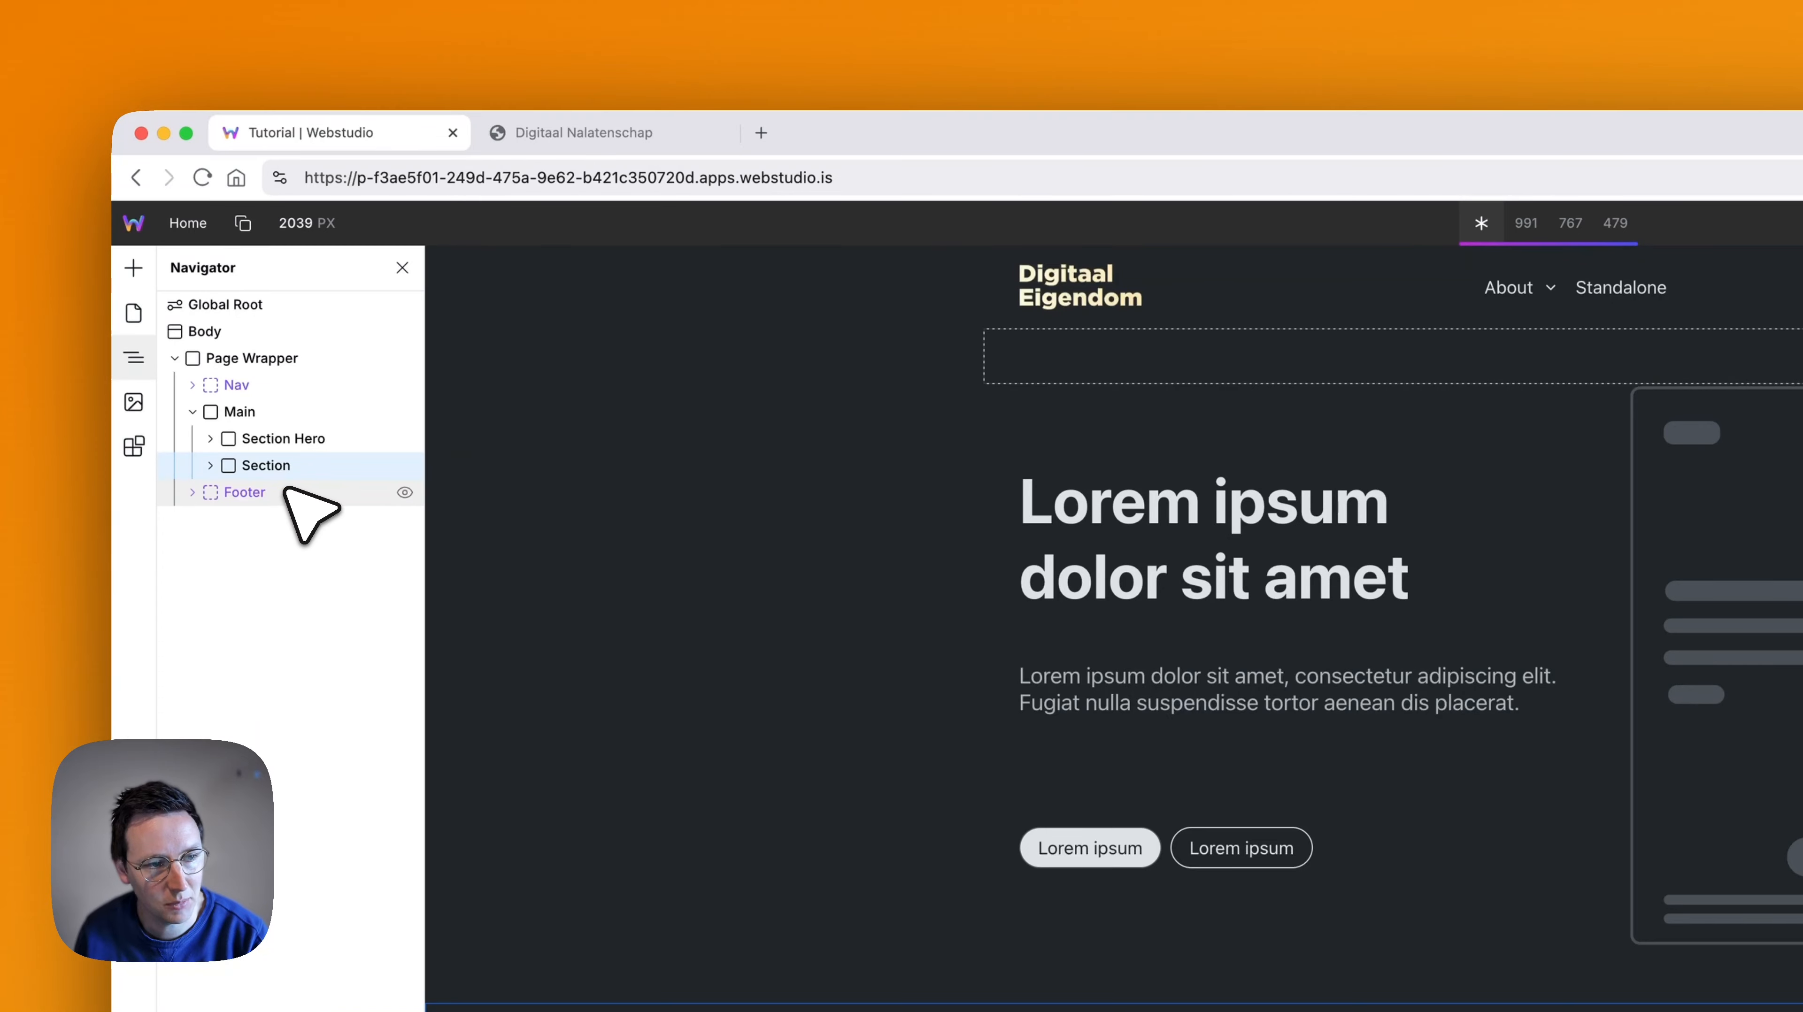
{"action": "key", "text": "BackSpace"}
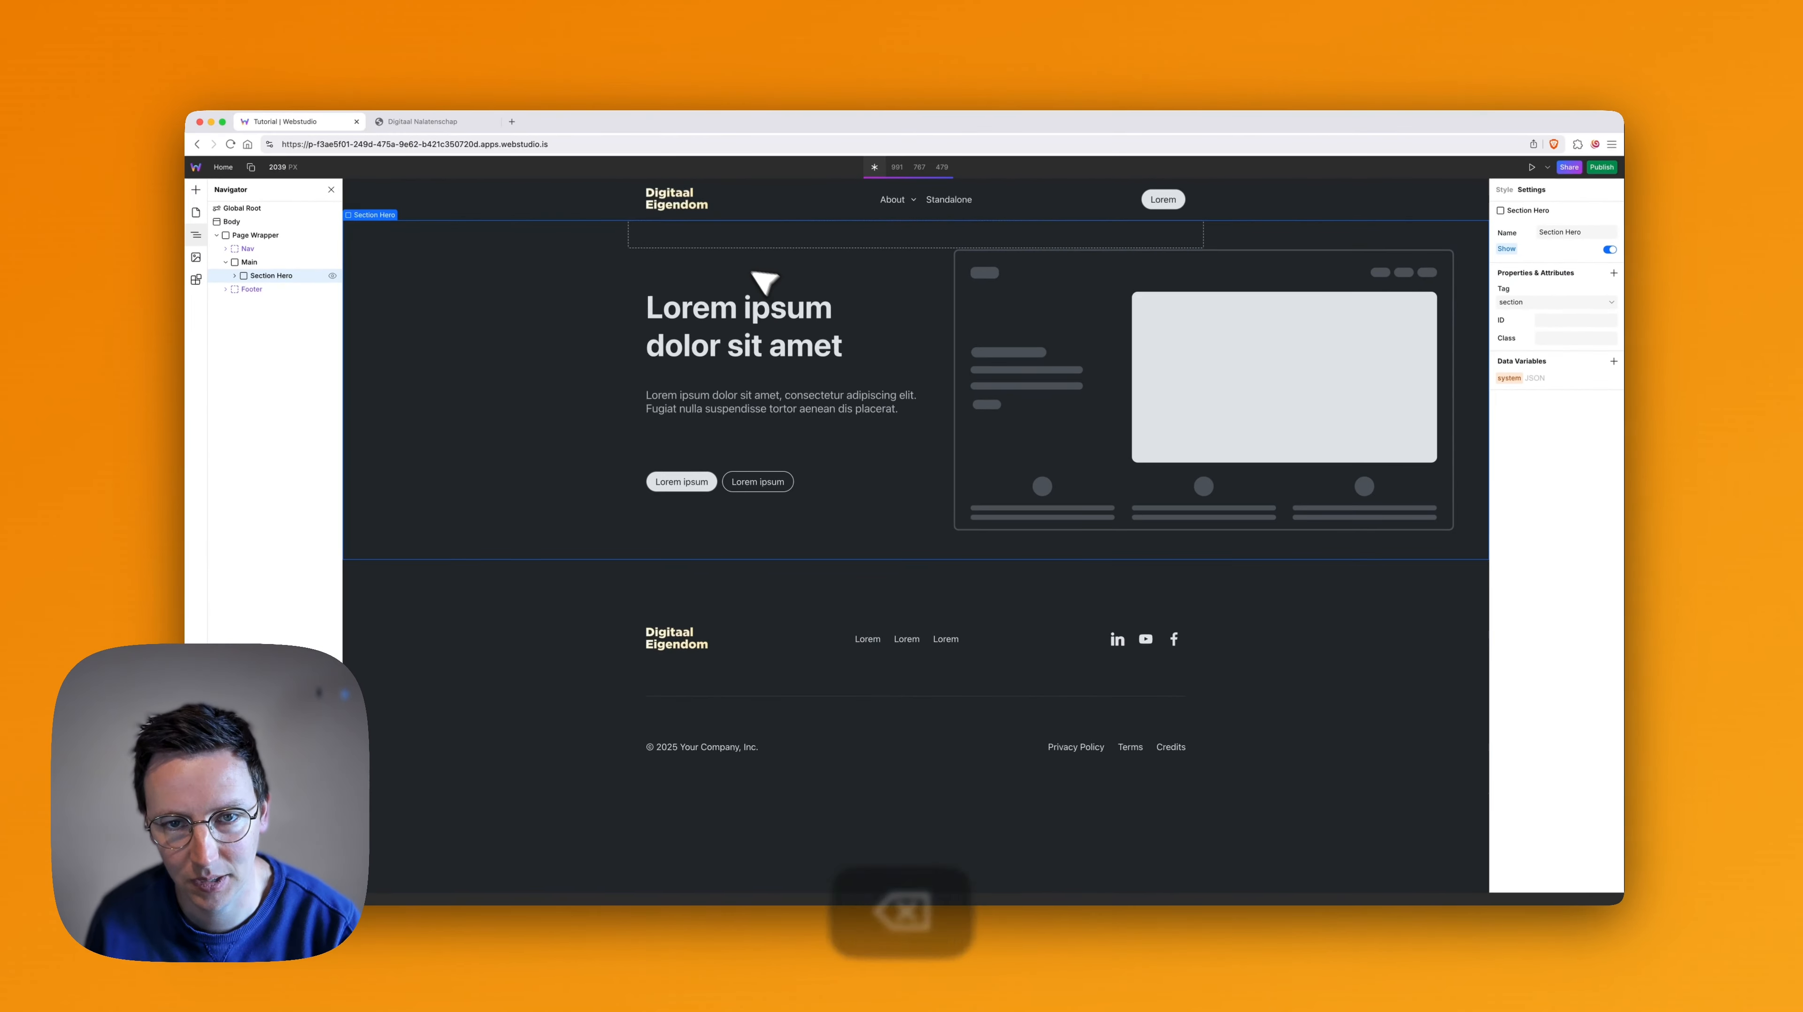
{"action": "left_click", "coordinate": [235, 275]}
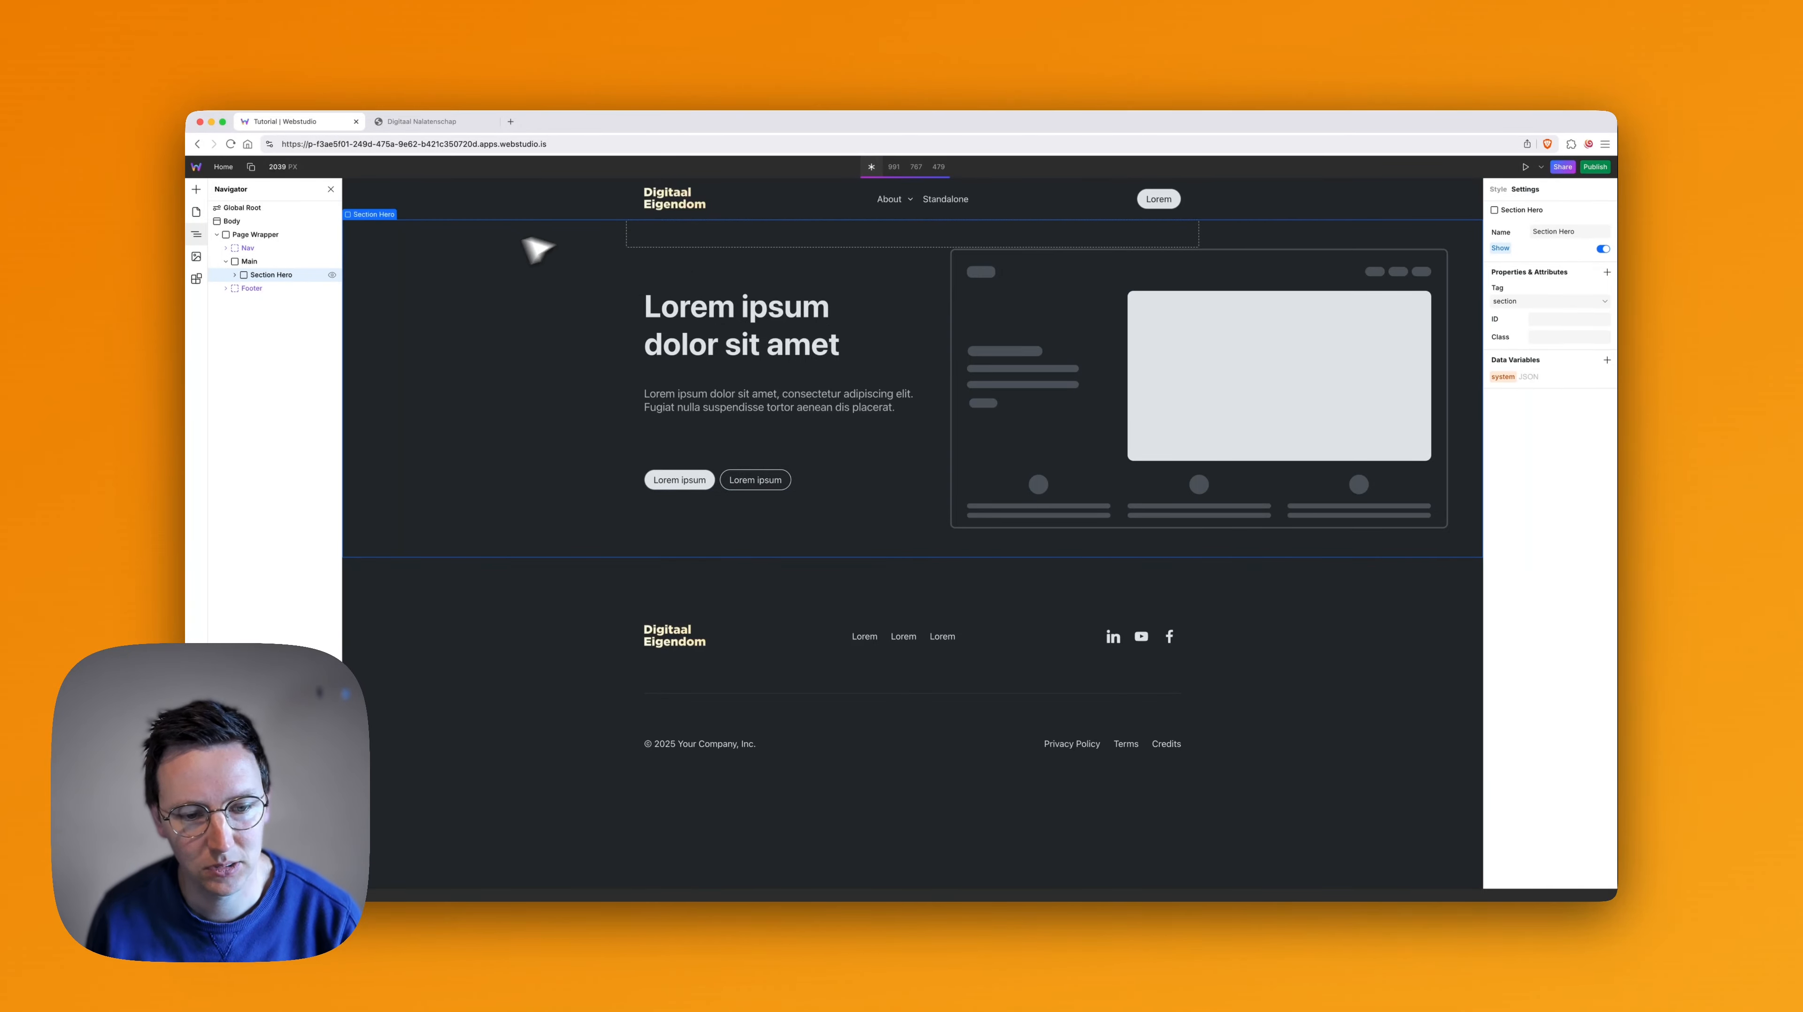
- Switch to the Digitaal Nalatenschap page, examine the Digitale levens section below the hero, and return to the Webstudio tab
{"action": "key", "text": "super+2"}
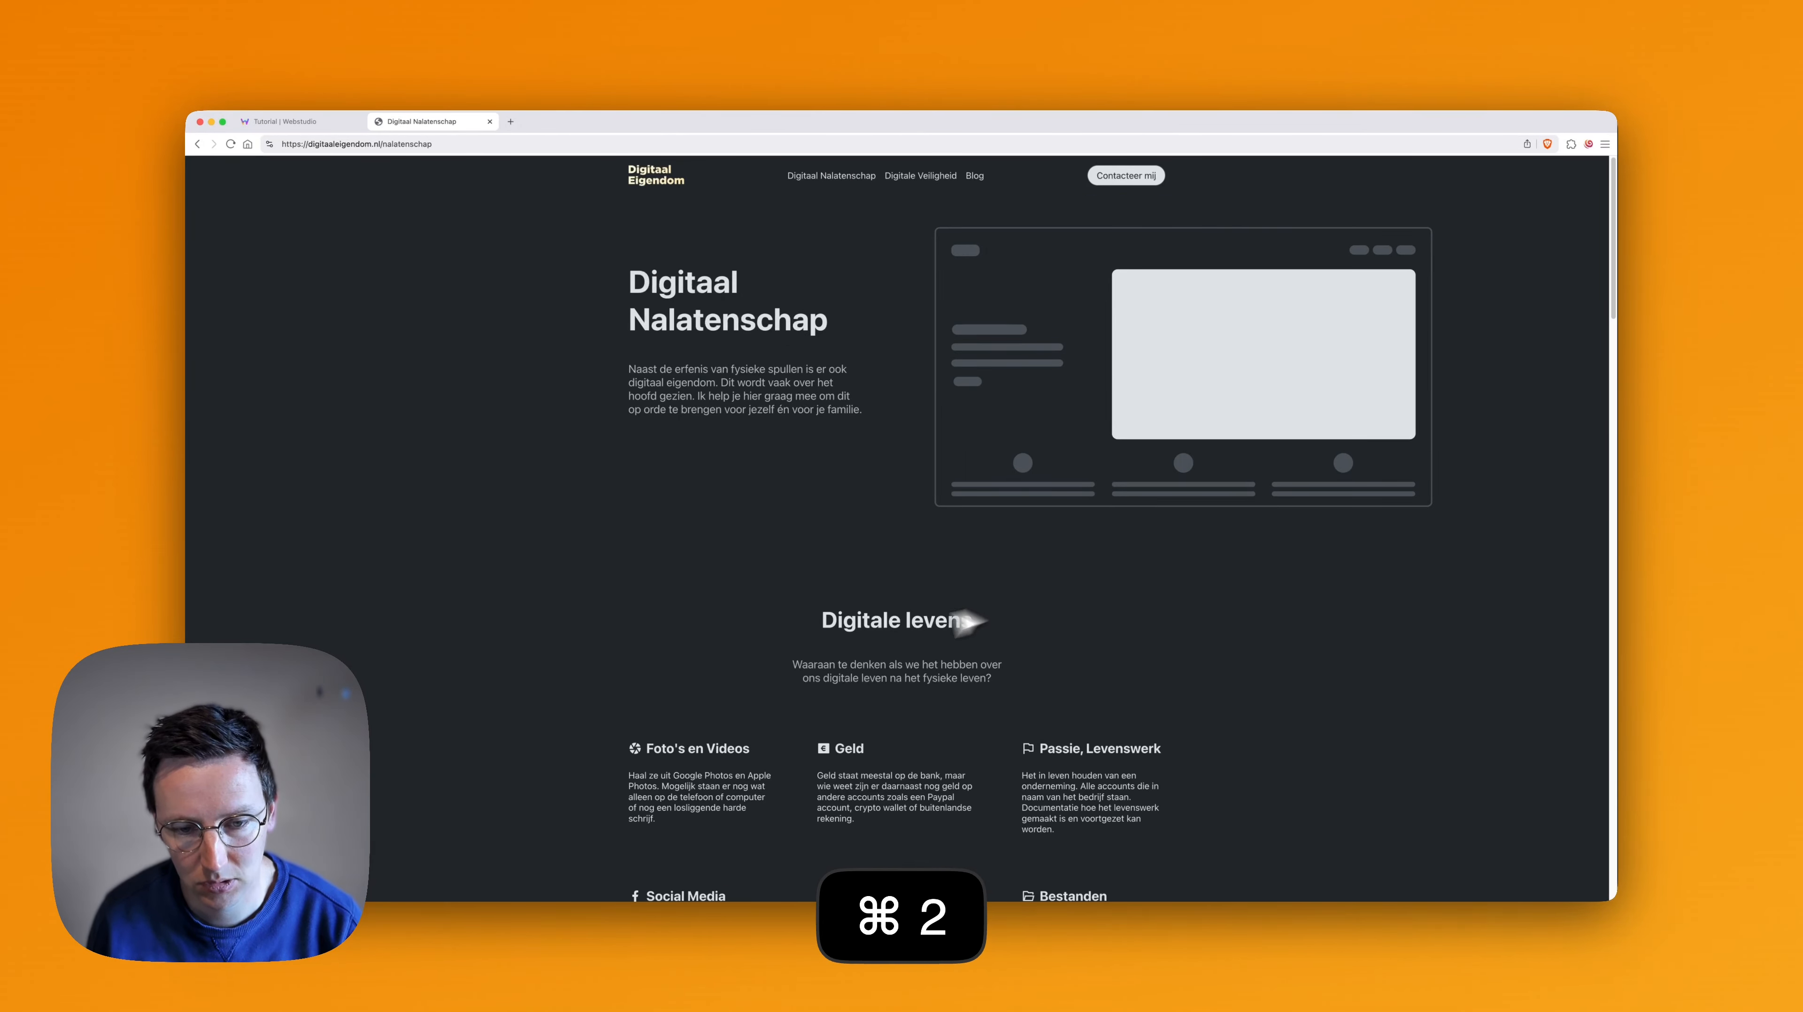
{"action": "scroll", "coordinate": [858, 564], "scroll_direction": "down", "scroll_amount": 5}
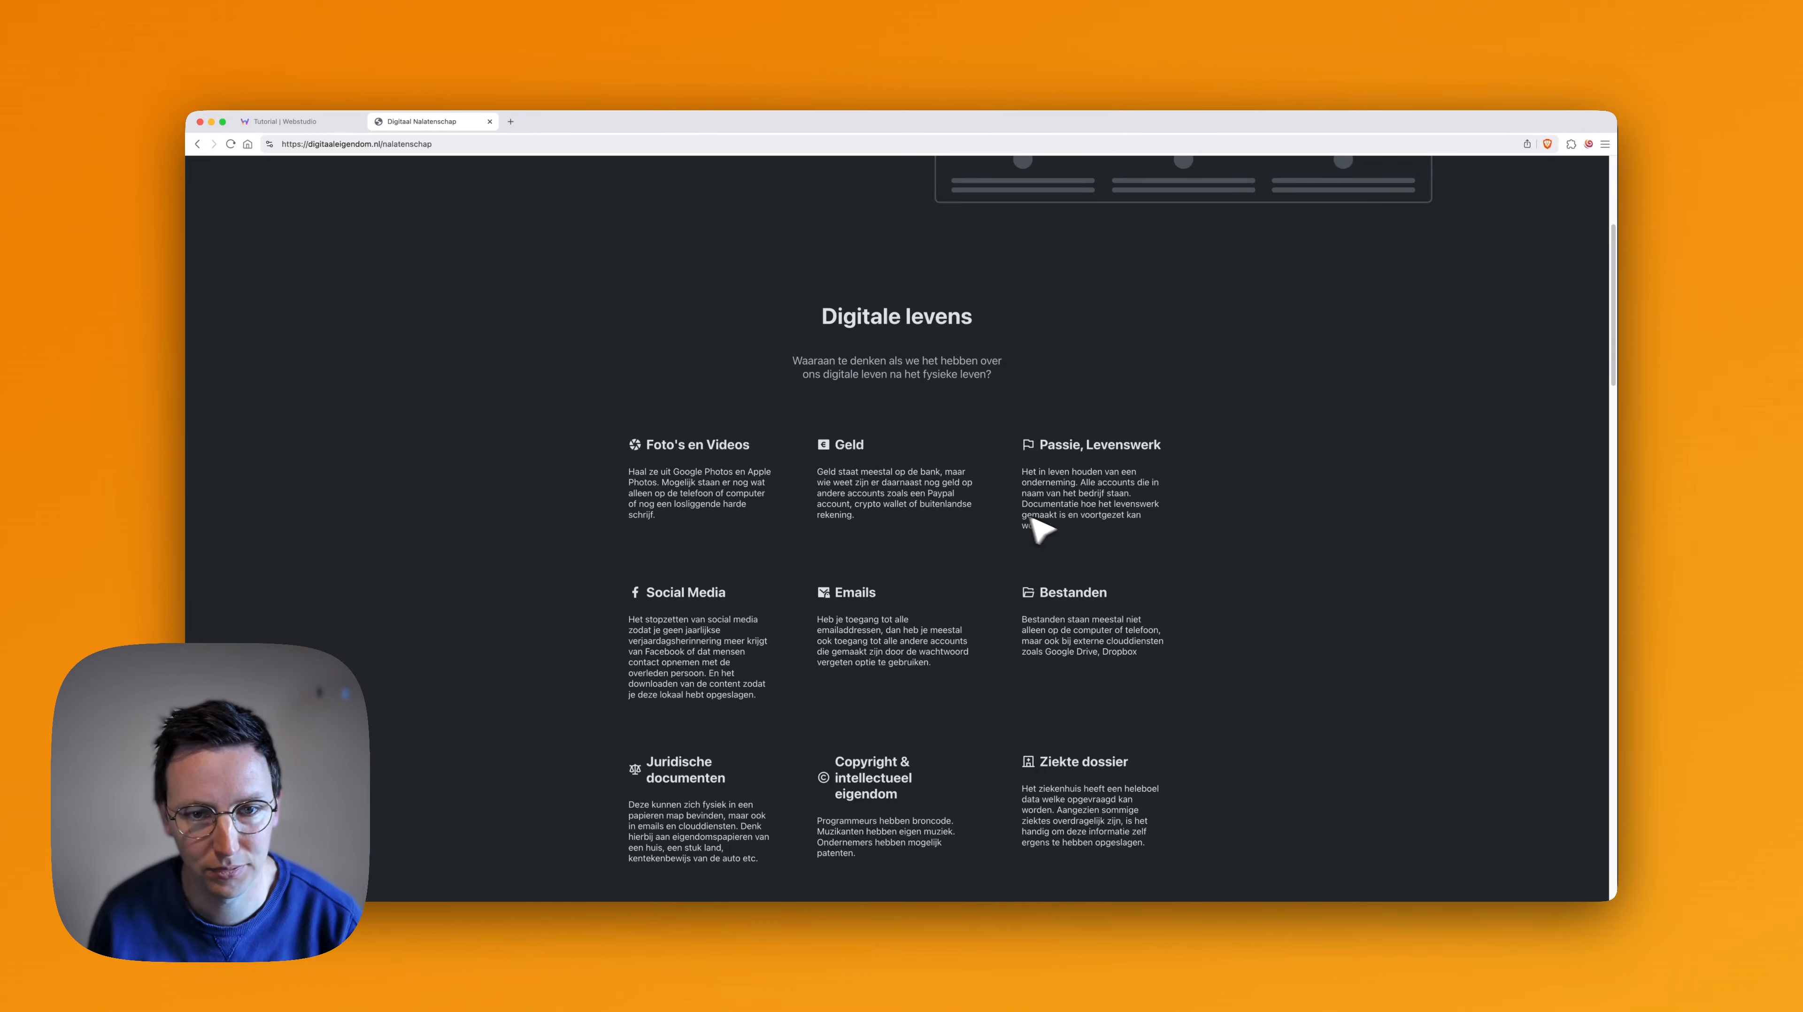
{"action": "key", "text": "super+1"}
- Select Main and insert a Craft Library Features section with a centred header and six icon features below the hero
{"action": "left_click", "coordinate": [259, 263]}
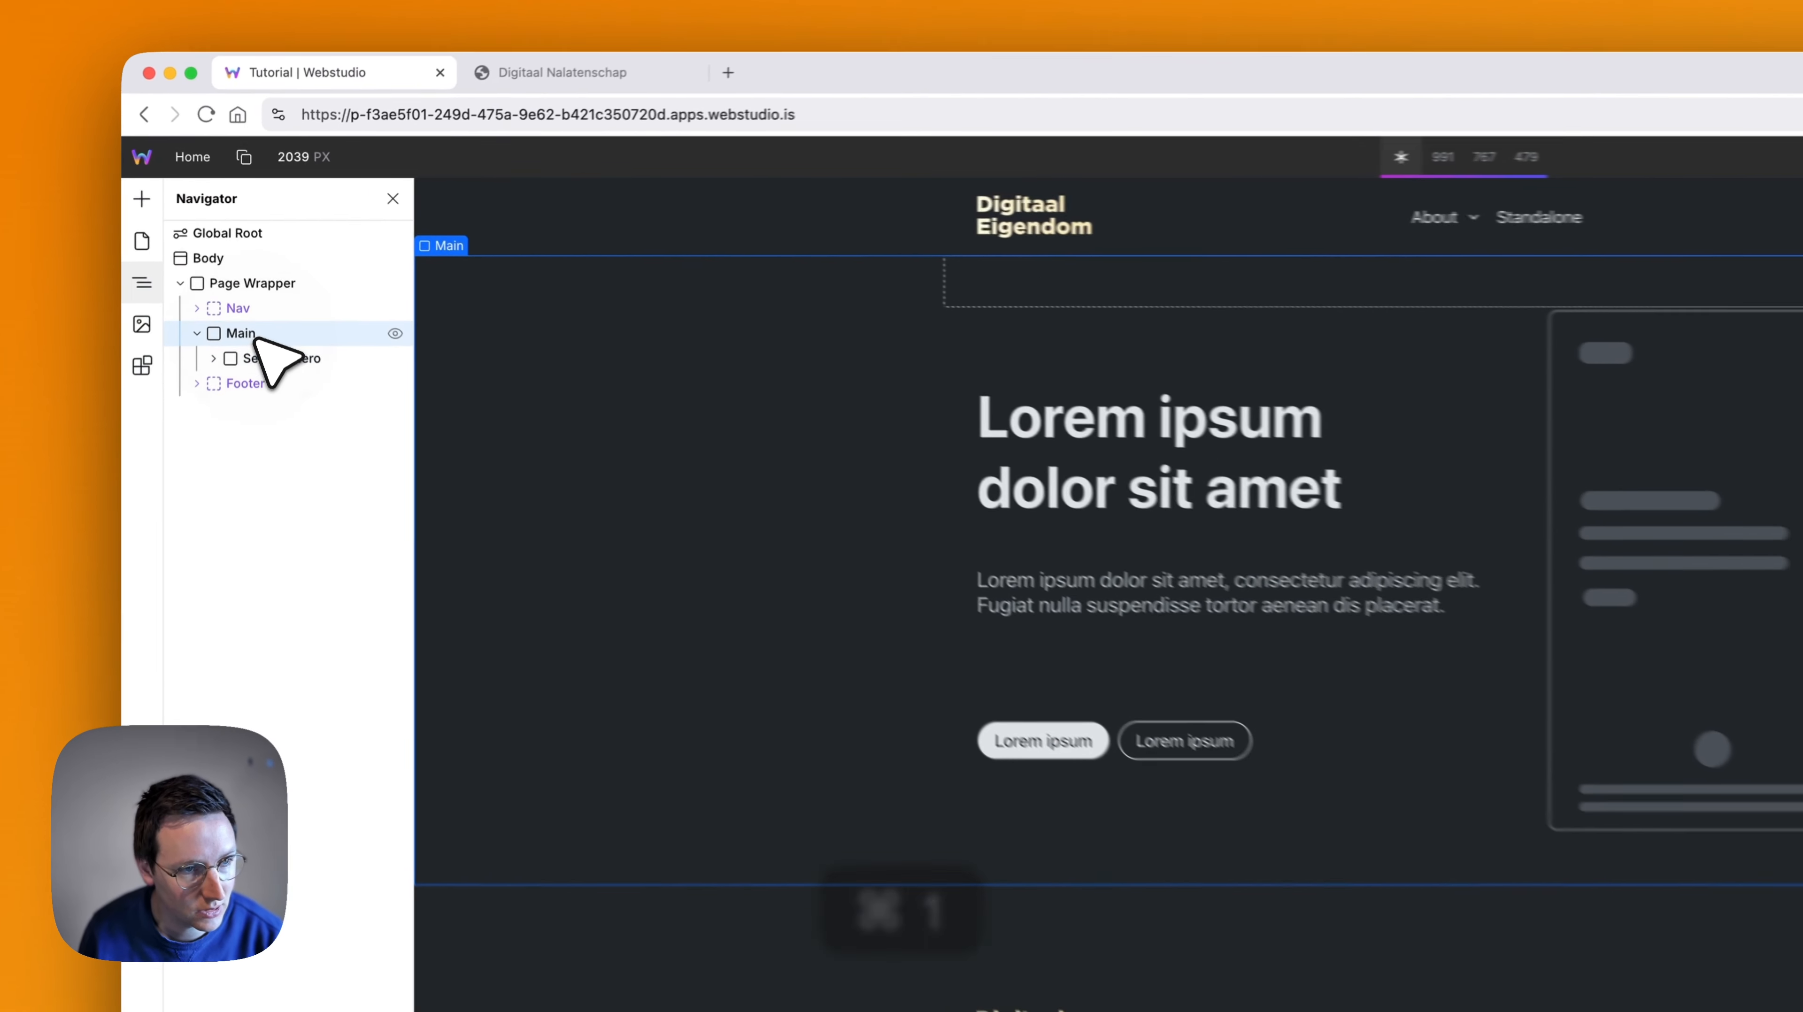
{"action": "left_click", "coordinate": [134, 378]}
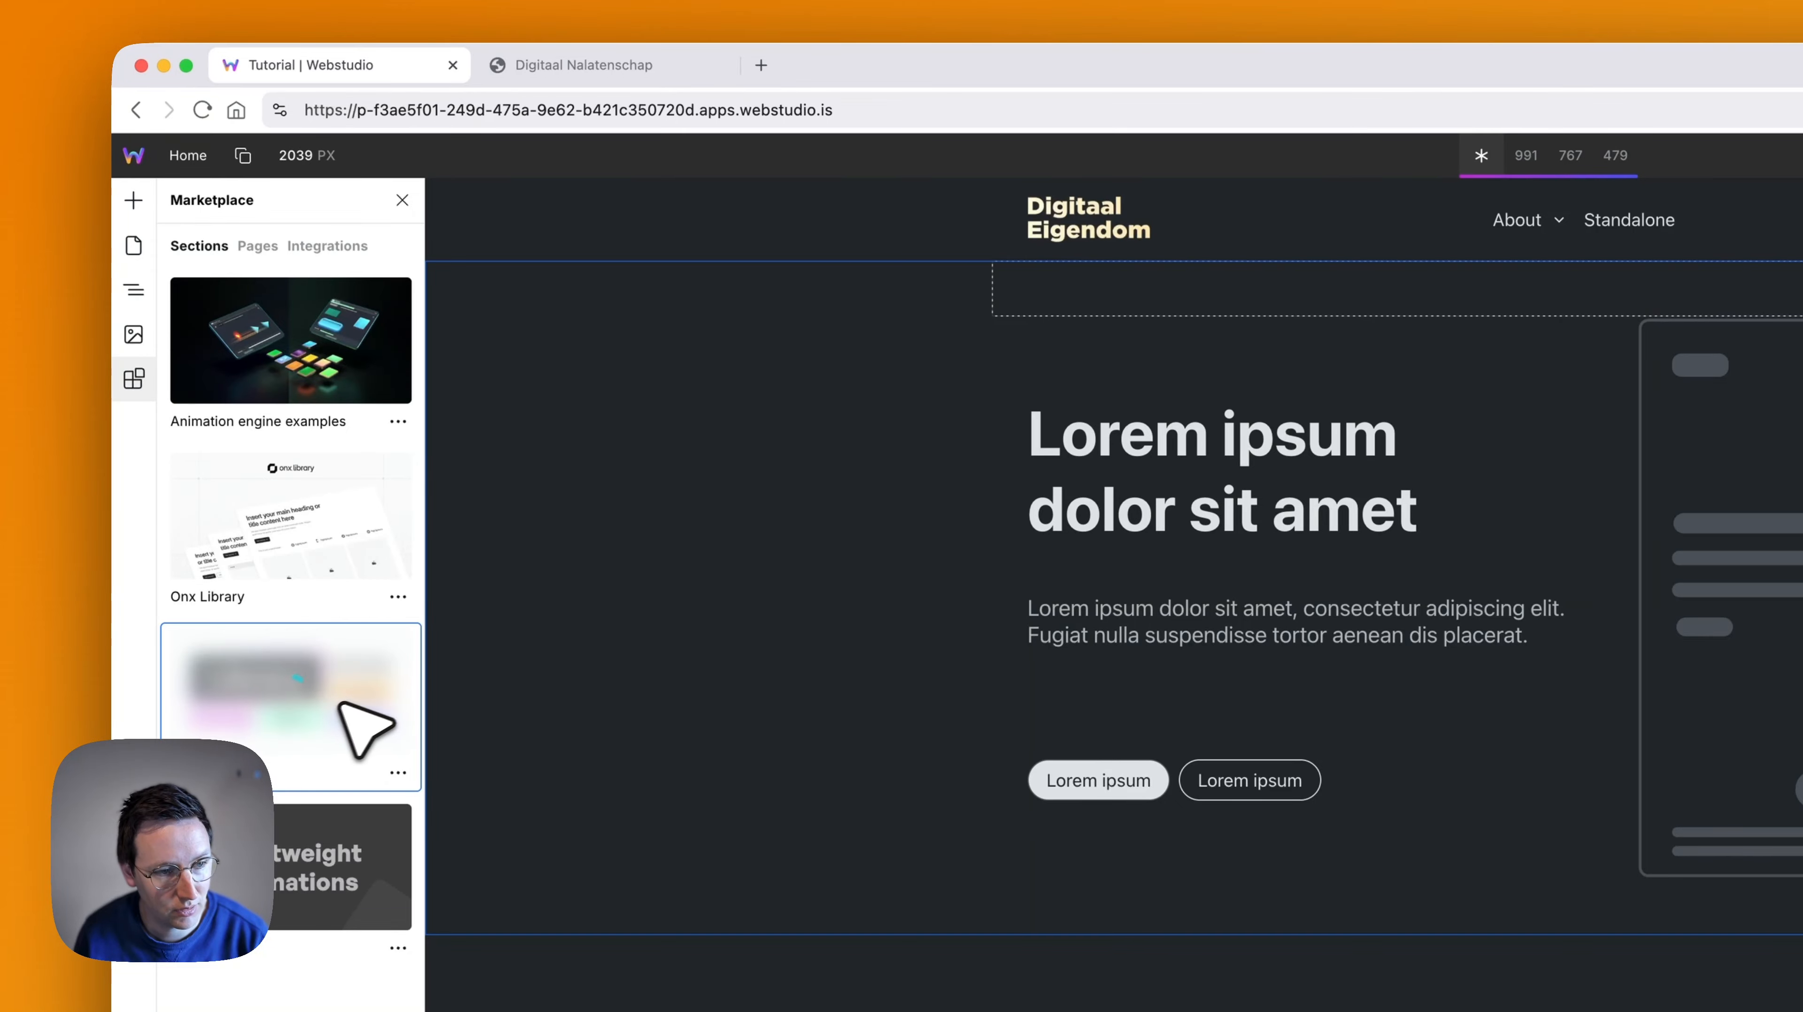
{"action": "scroll", "coordinate": [290, 551], "scroll_direction": "down", "scroll_amount": 5}
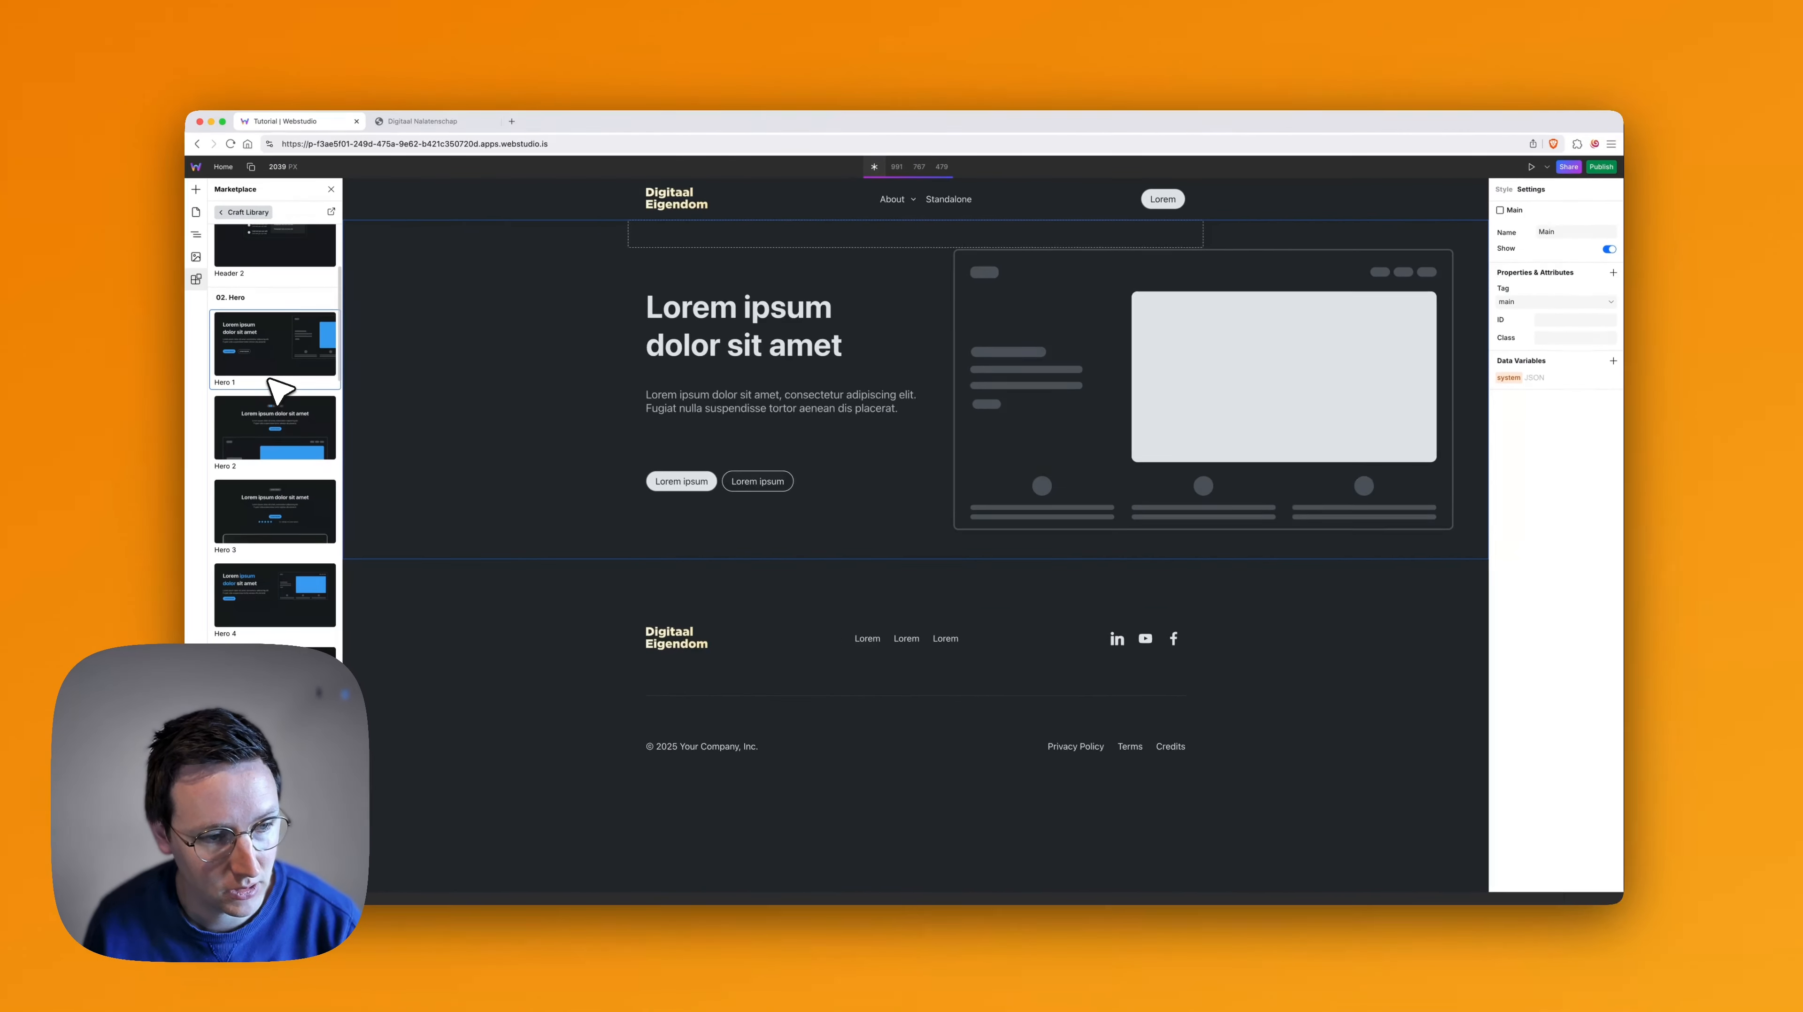
{"action": "scroll", "coordinate": [269, 383], "scroll_direction": "down", "scroll_amount": 3}
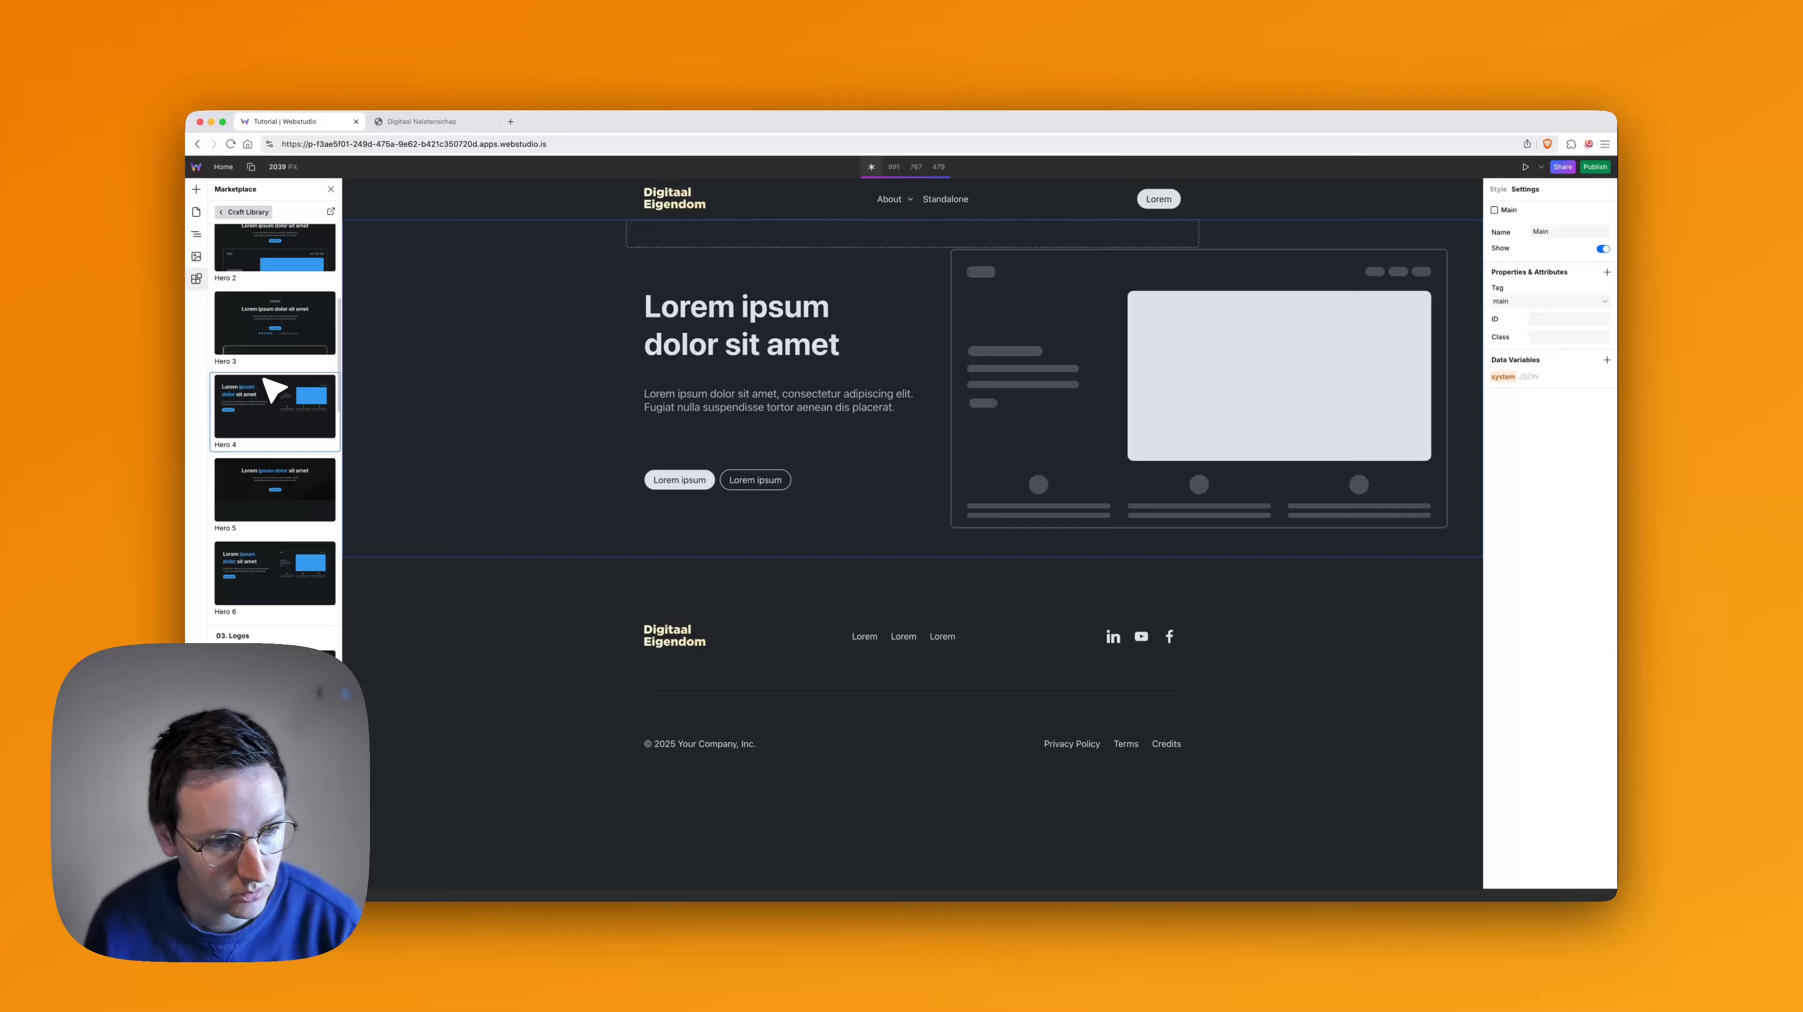
{"action": "scroll", "coordinate": [272, 388], "scroll_direction": "down", "scroll_amount": 3}
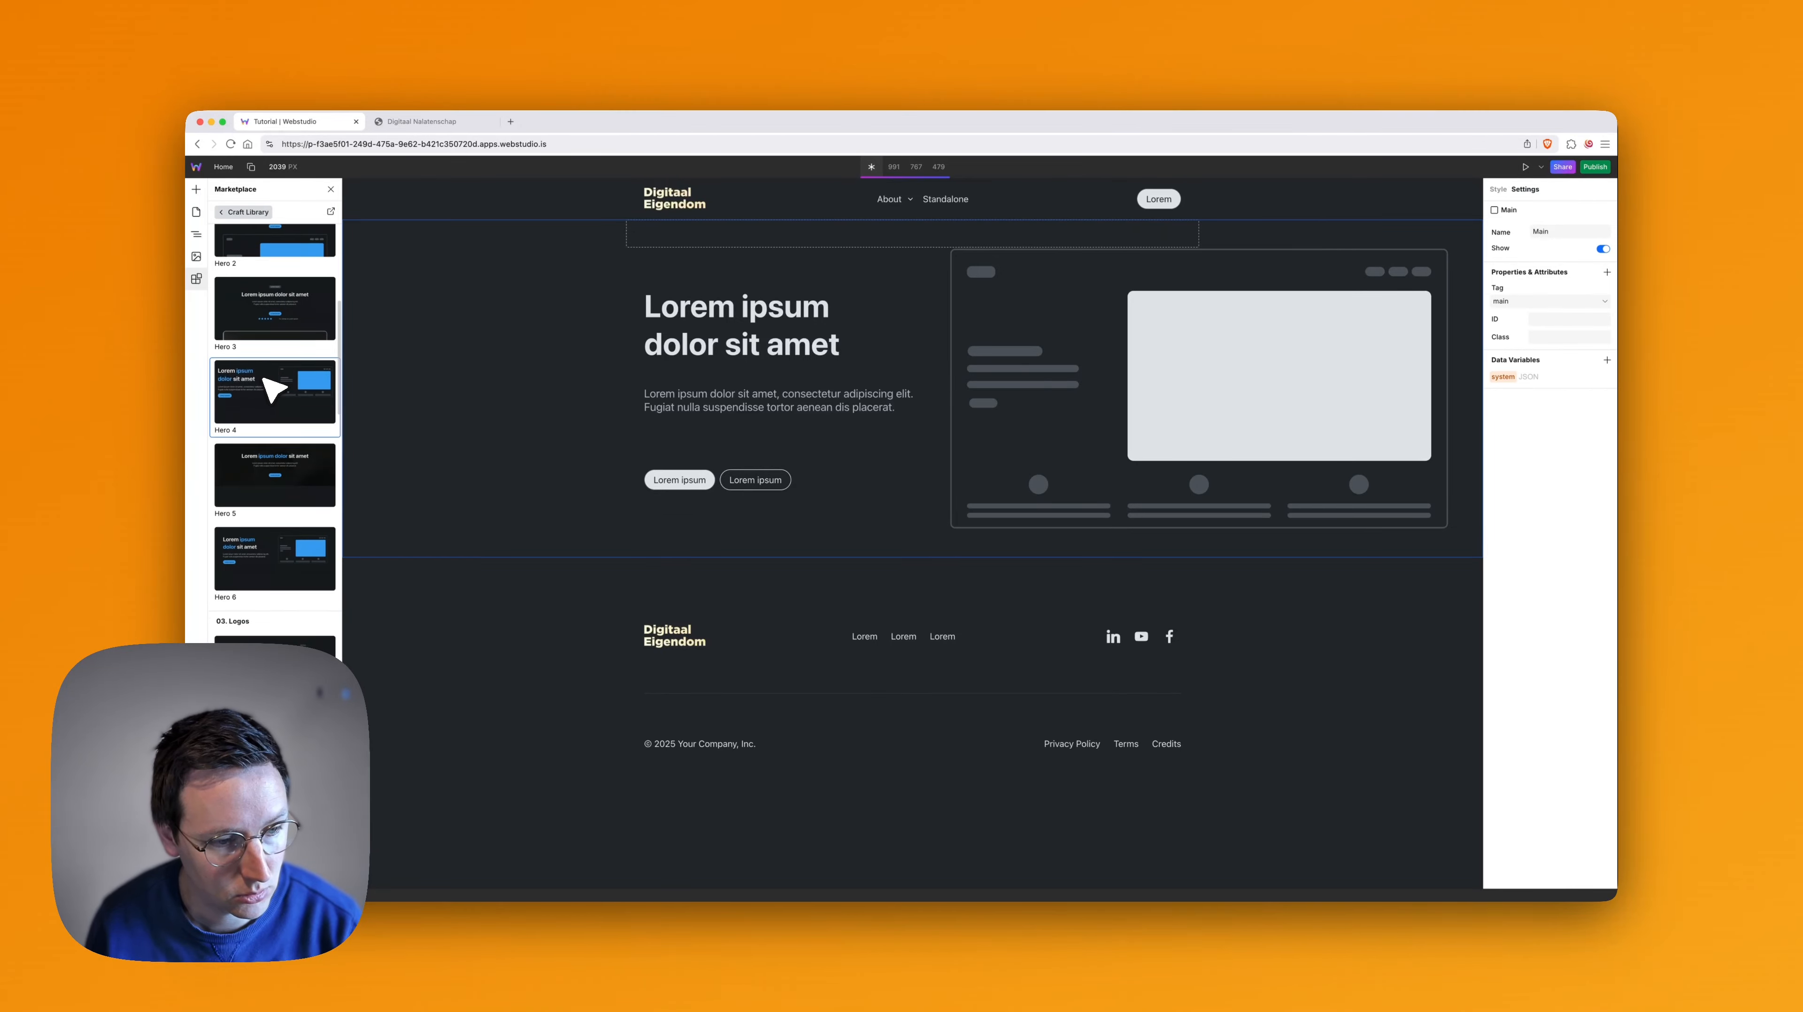
{"action": "scroll", "coordinate": [273, 390], "scroll_direction": "down", "scroll_amount": 2}
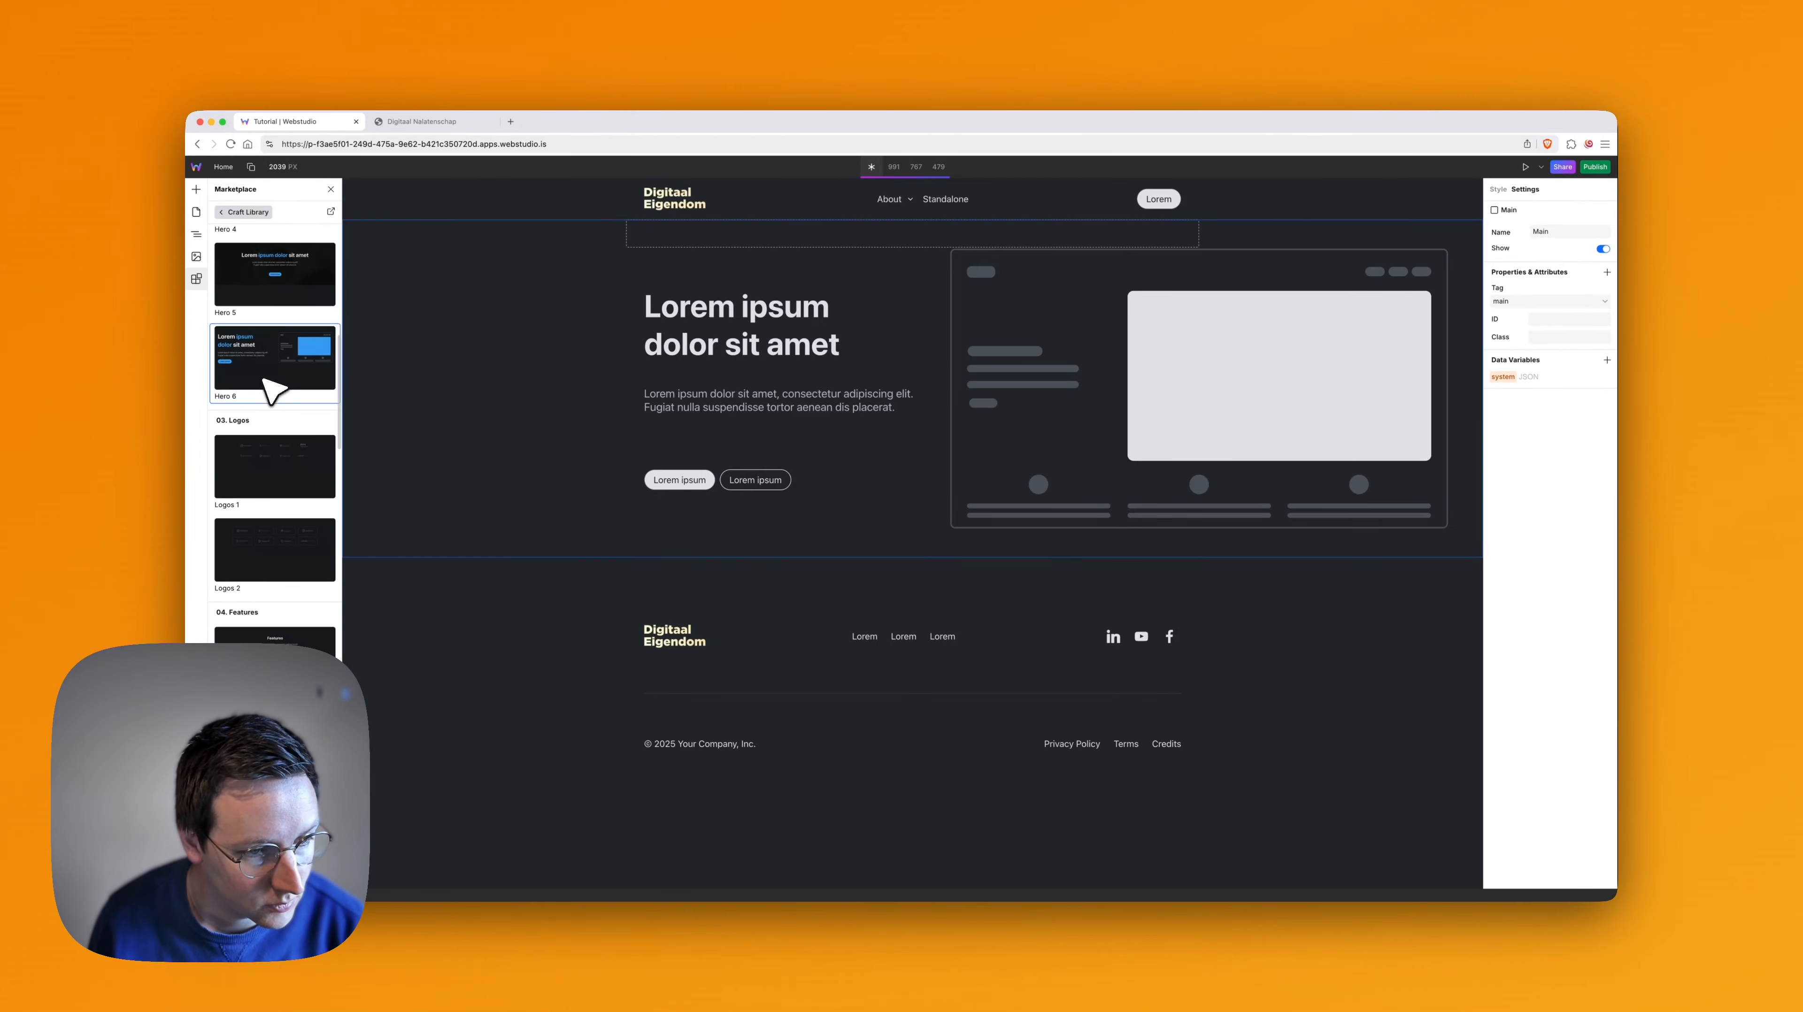
{"action": "scroll", "coordinate": [270, 390], "scroll_direction": "down", "scroll_amount": 3}
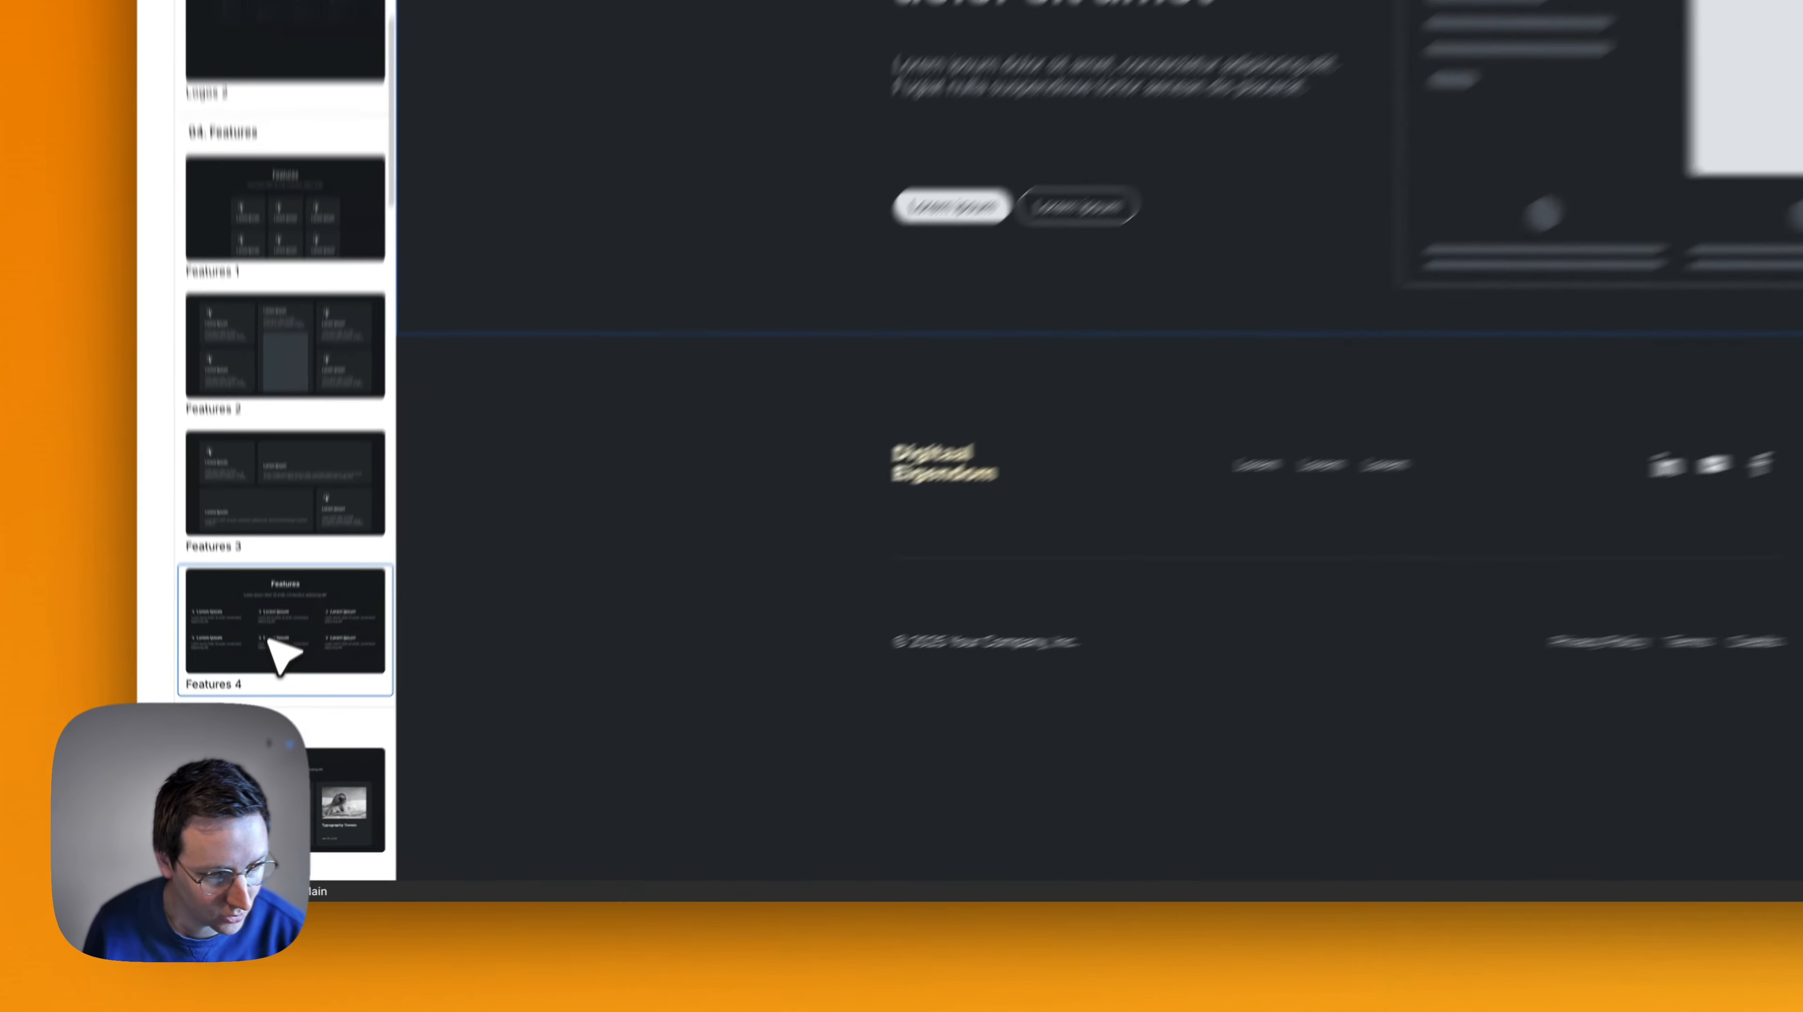
{"action": "left_click", "coordinate": [260, 741]}
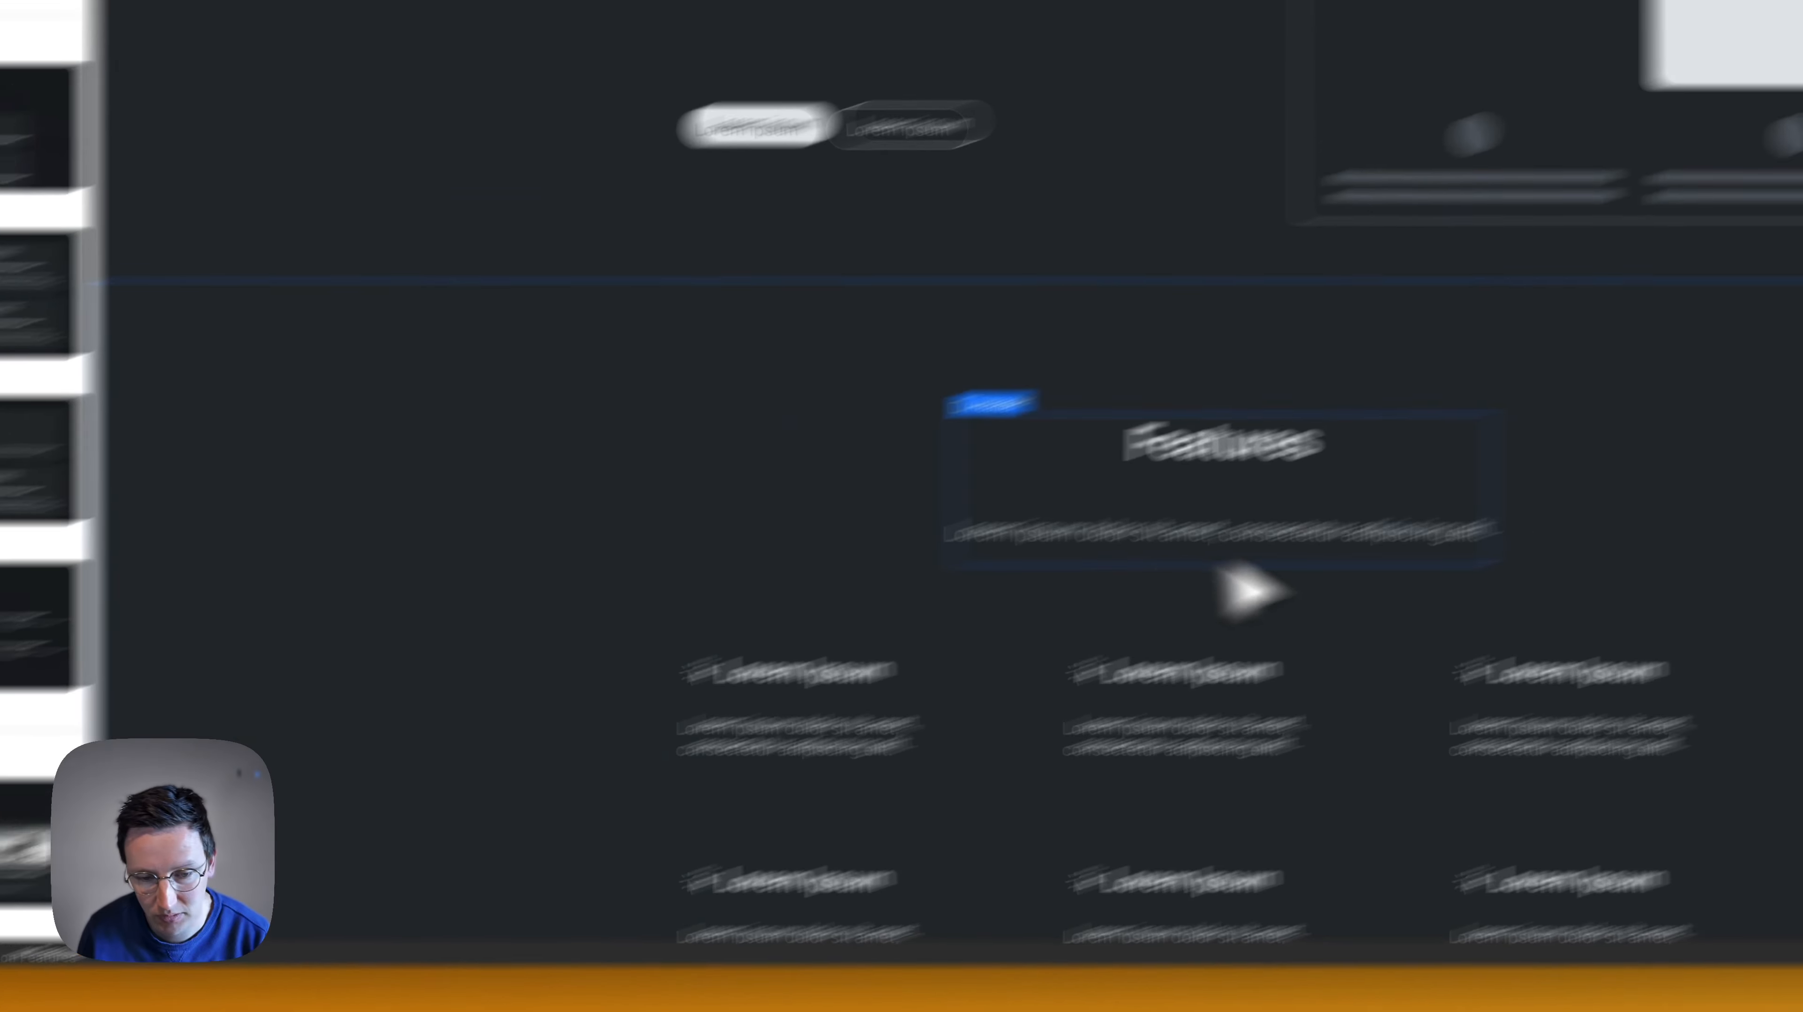
- Examine the inserted Features section and select its Heading to inspect its tag and place in the page structure
{"action": "scroll", "coordinate": [935, 702], "scroll_direction": "down", "scroll_amount": 5}
{"action": "scroll", "coordinate": [825, 443], "scroll_direction": "up", "scroll_amount": 5}
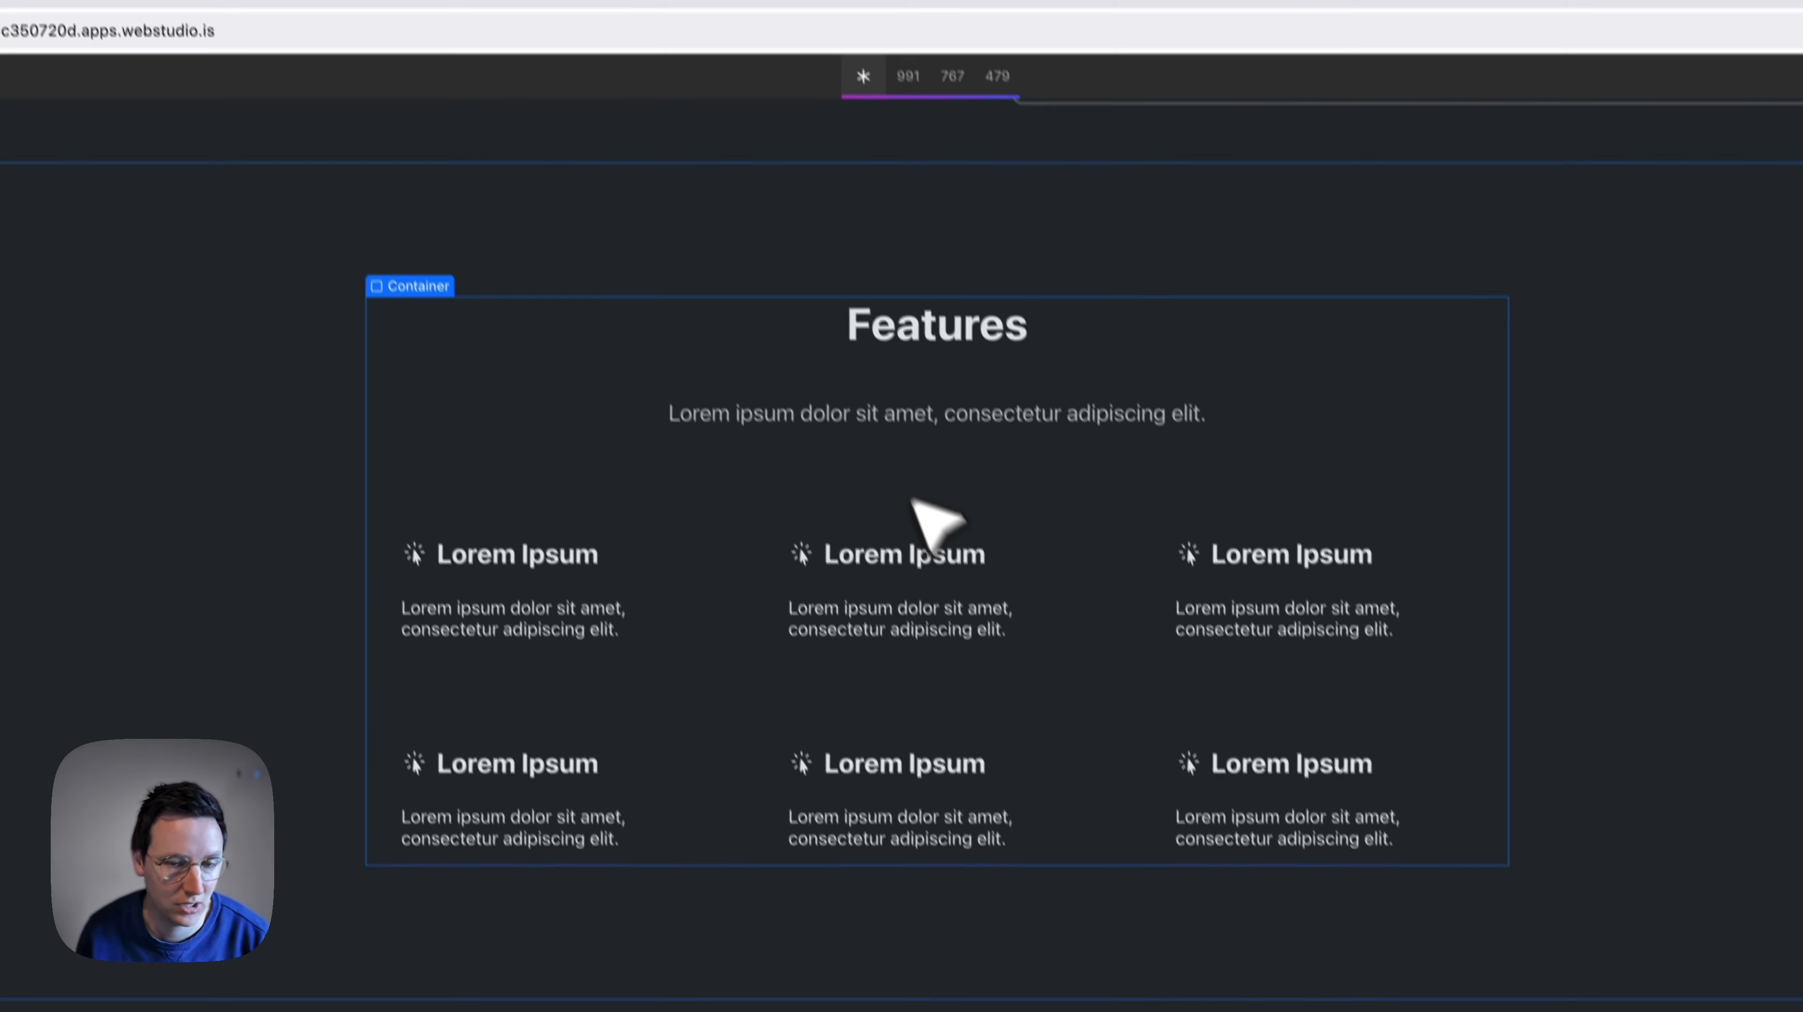
{"action": "left_click", "coordinate": [995, 361]}
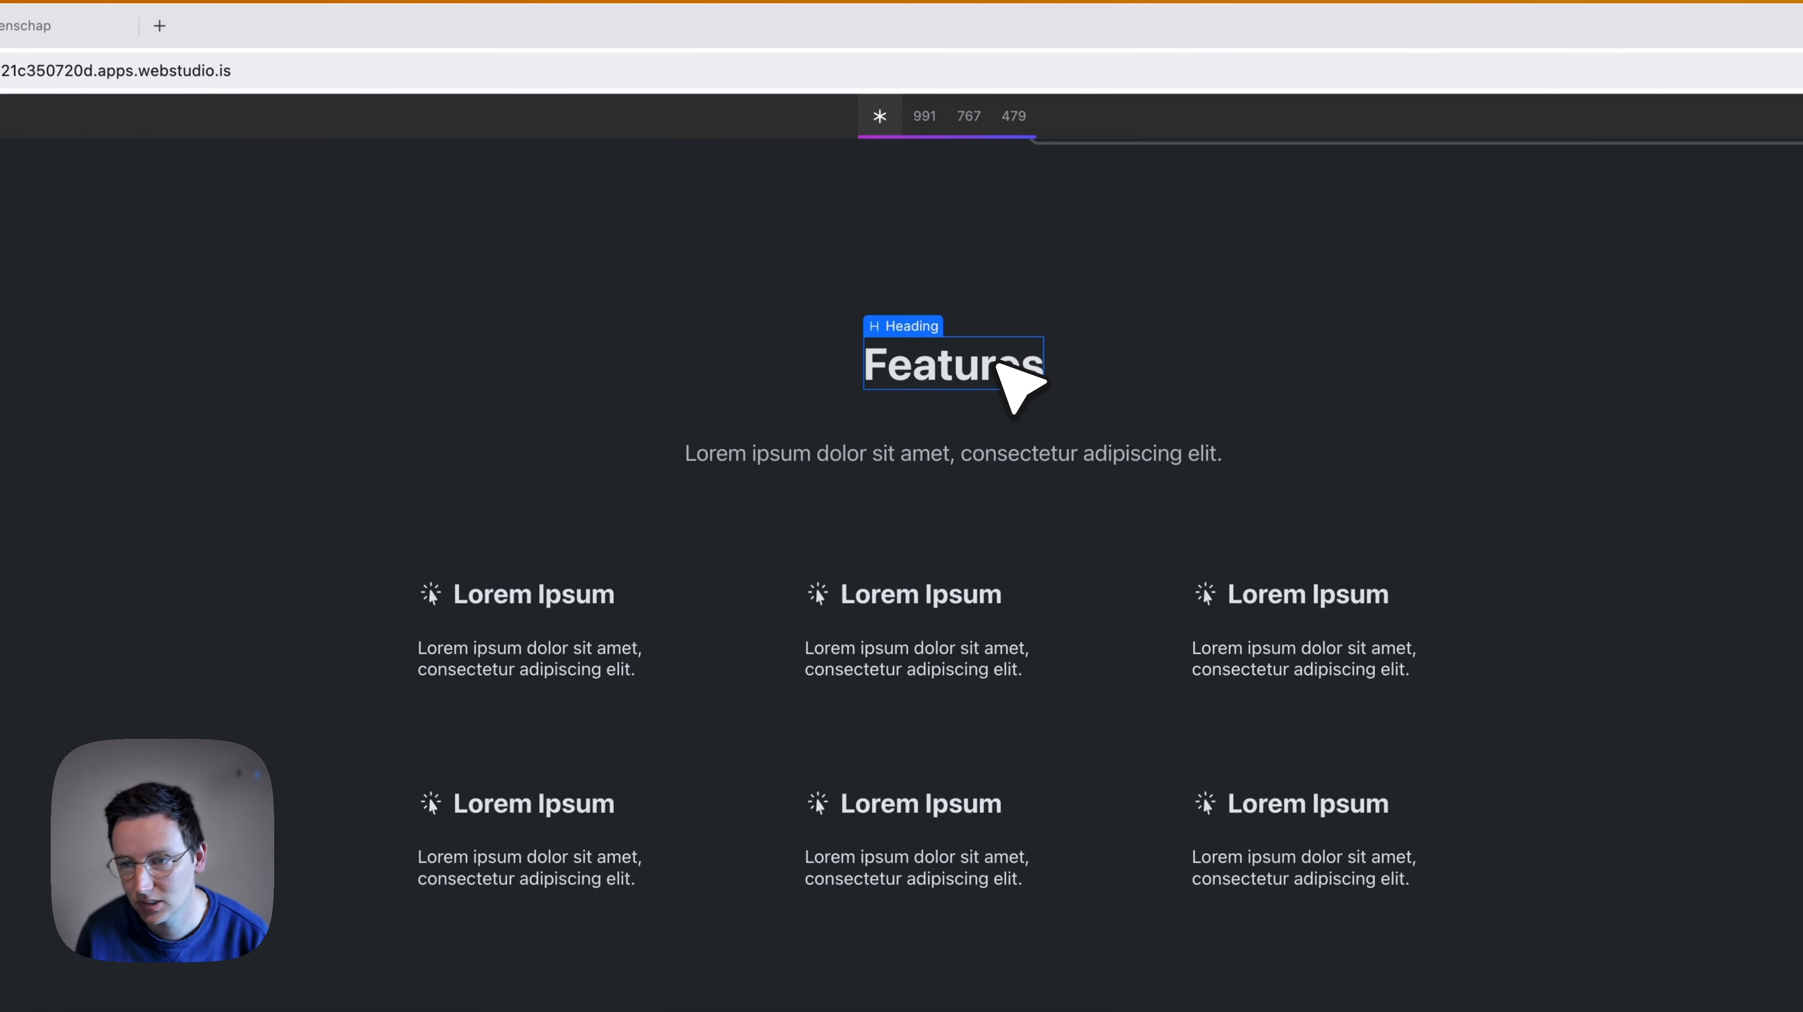
{"action": "scroll", "coordinate": [943, 418], "scroll_direction": "up", "scroll_amount": 10}
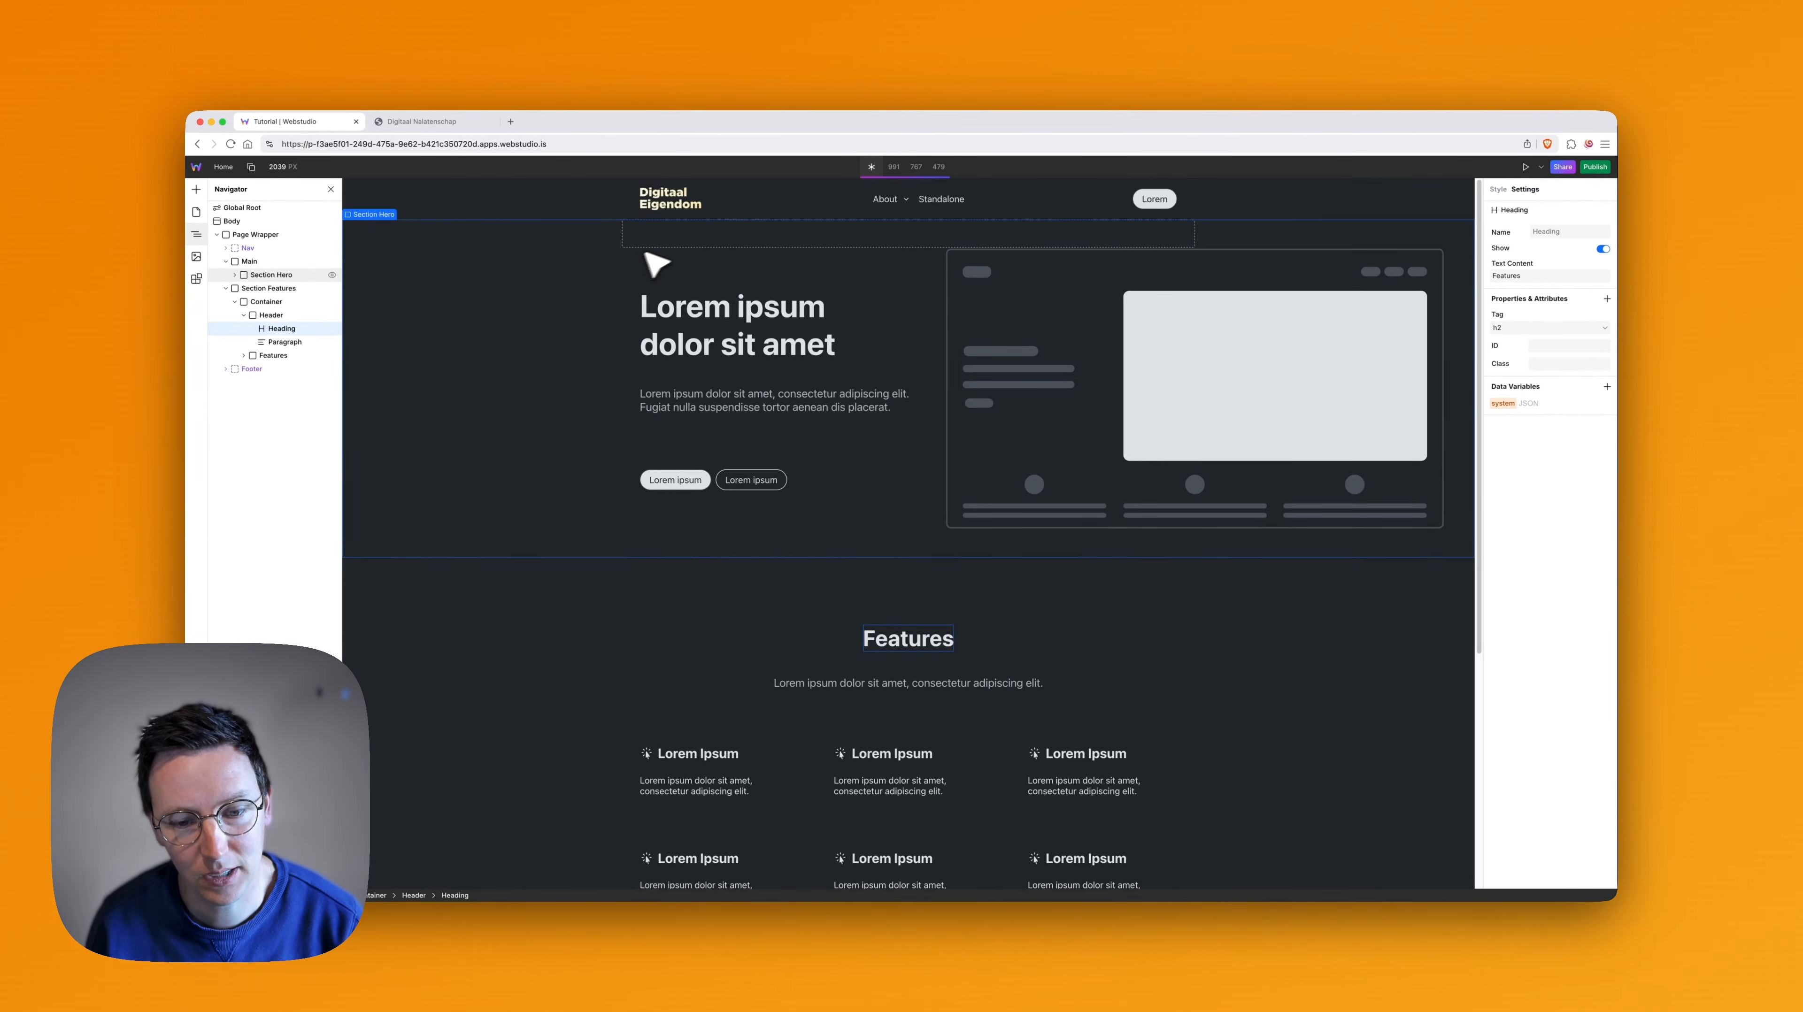
- Compare the hero and Features content, and select the second feature's heading text to inspect its nesting and tag
{"action": "scroll", "coordinate": [822, 380], "scroll_direction": "down", "scroll_amount": 1}
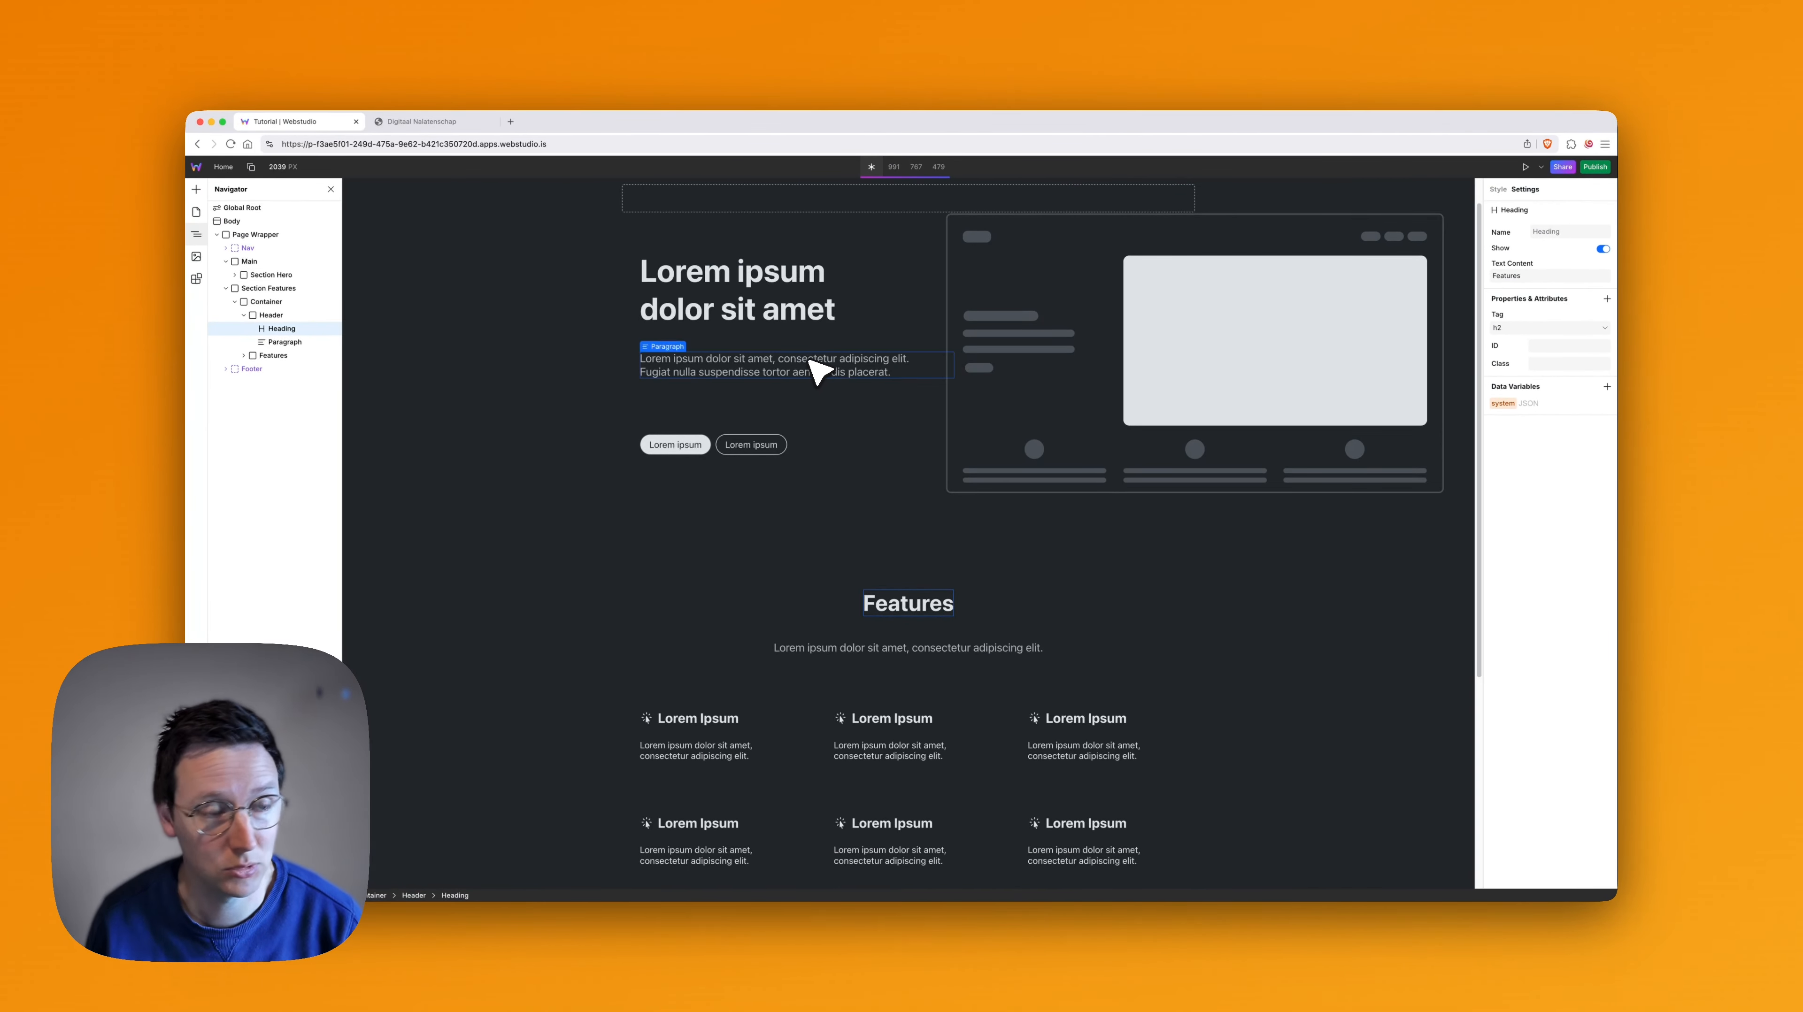
{"action": "scroll", "coordinate": [1038, 475], "scroll_direction": "down", "scroll_amount": 1}
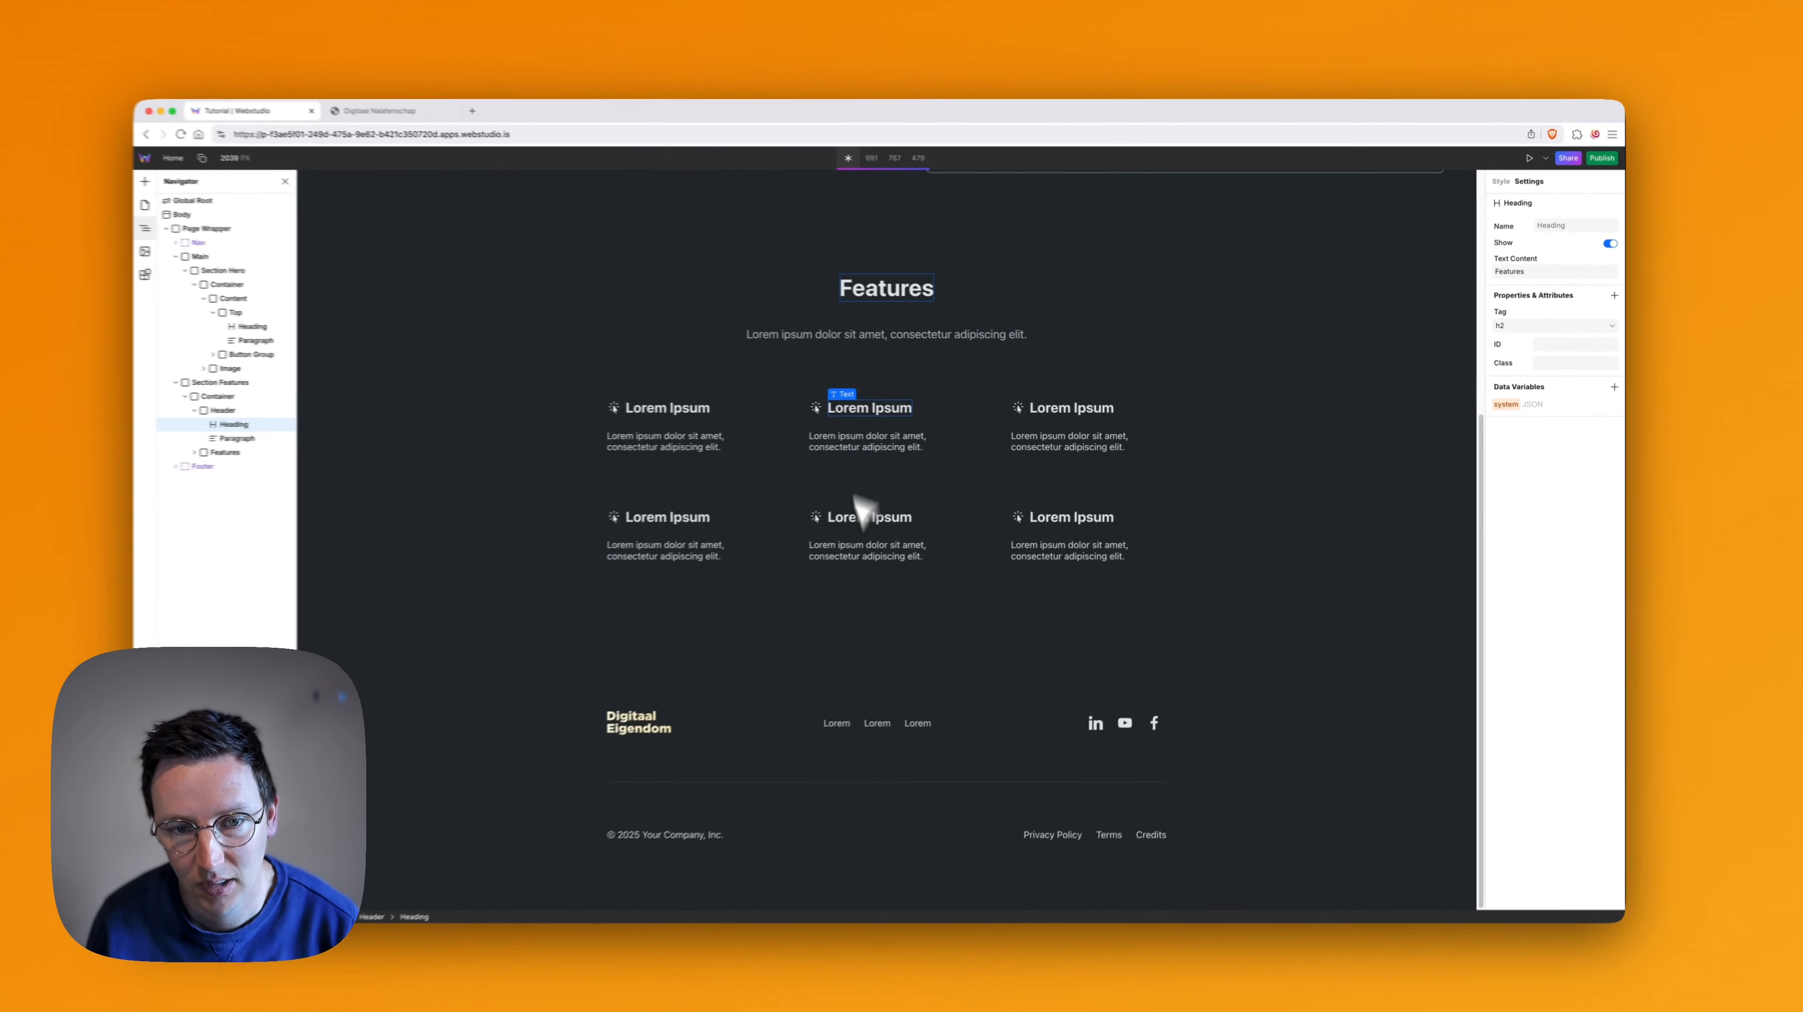
{"action": "left_click", "coordinate": [879, 411]}
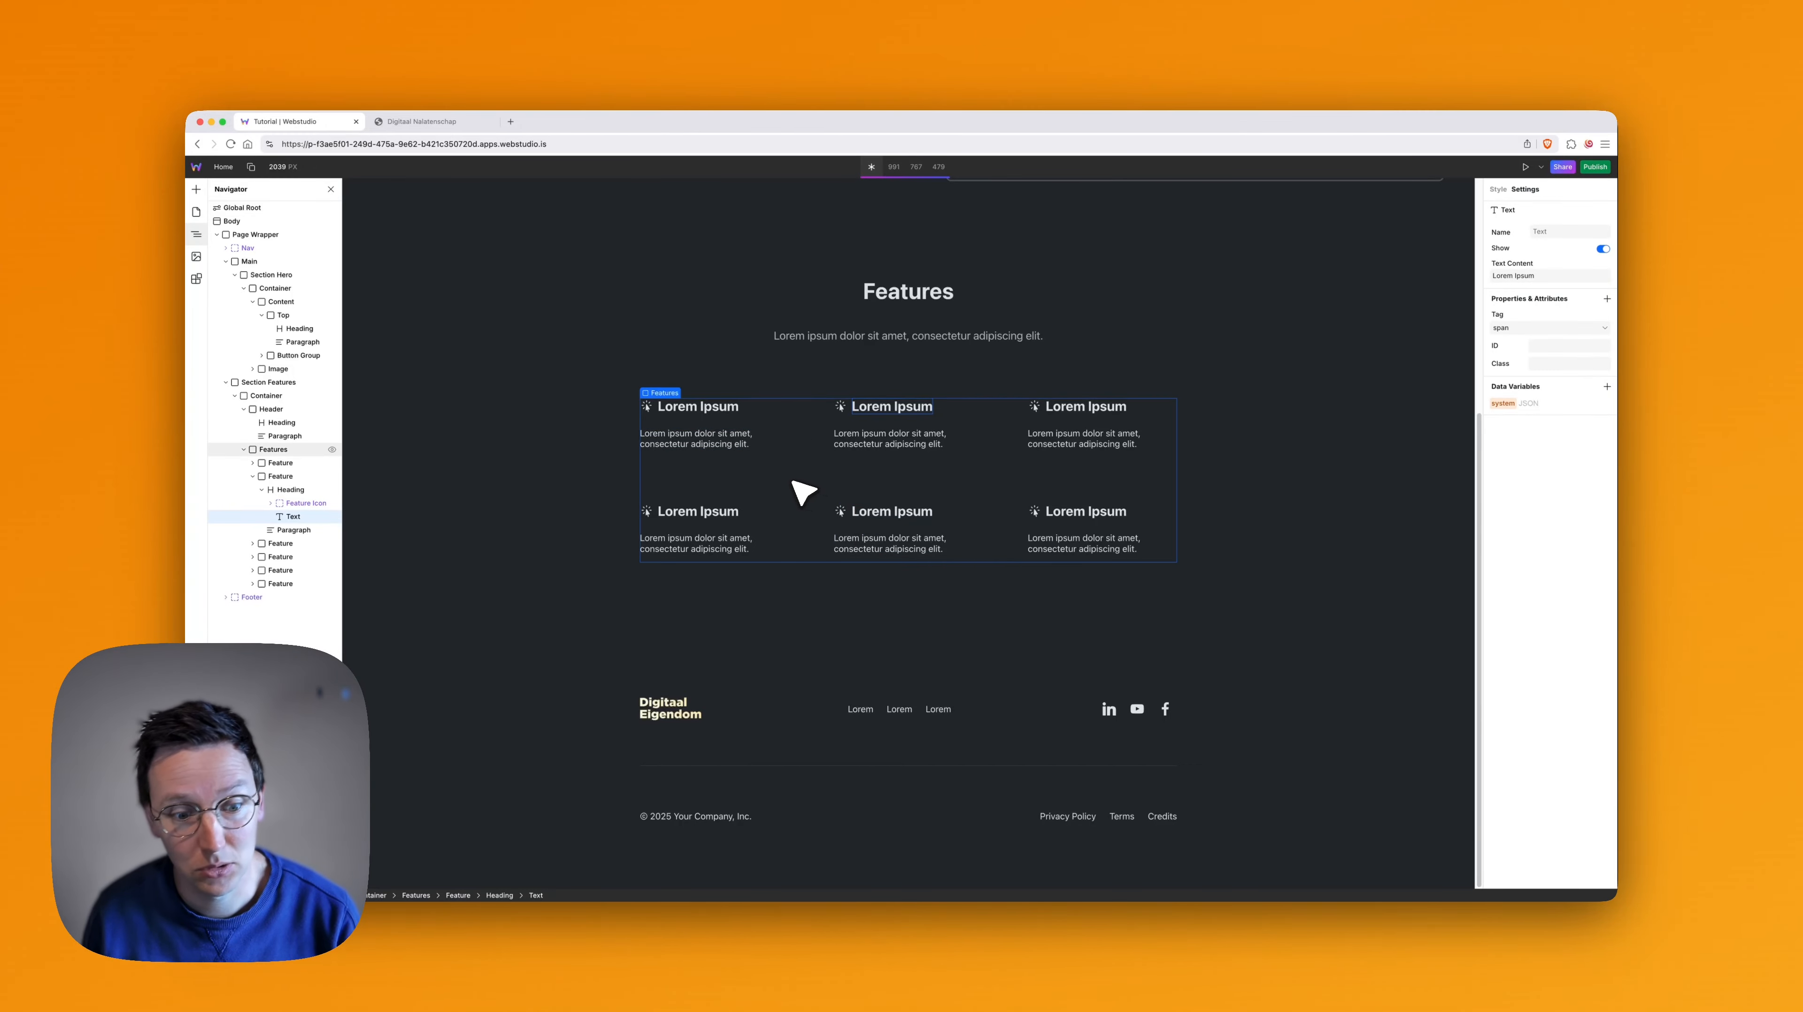
{"action": "scroll", "coordinate": [843, 494], "scroll_direction": "up", "scroll_amount": 5}
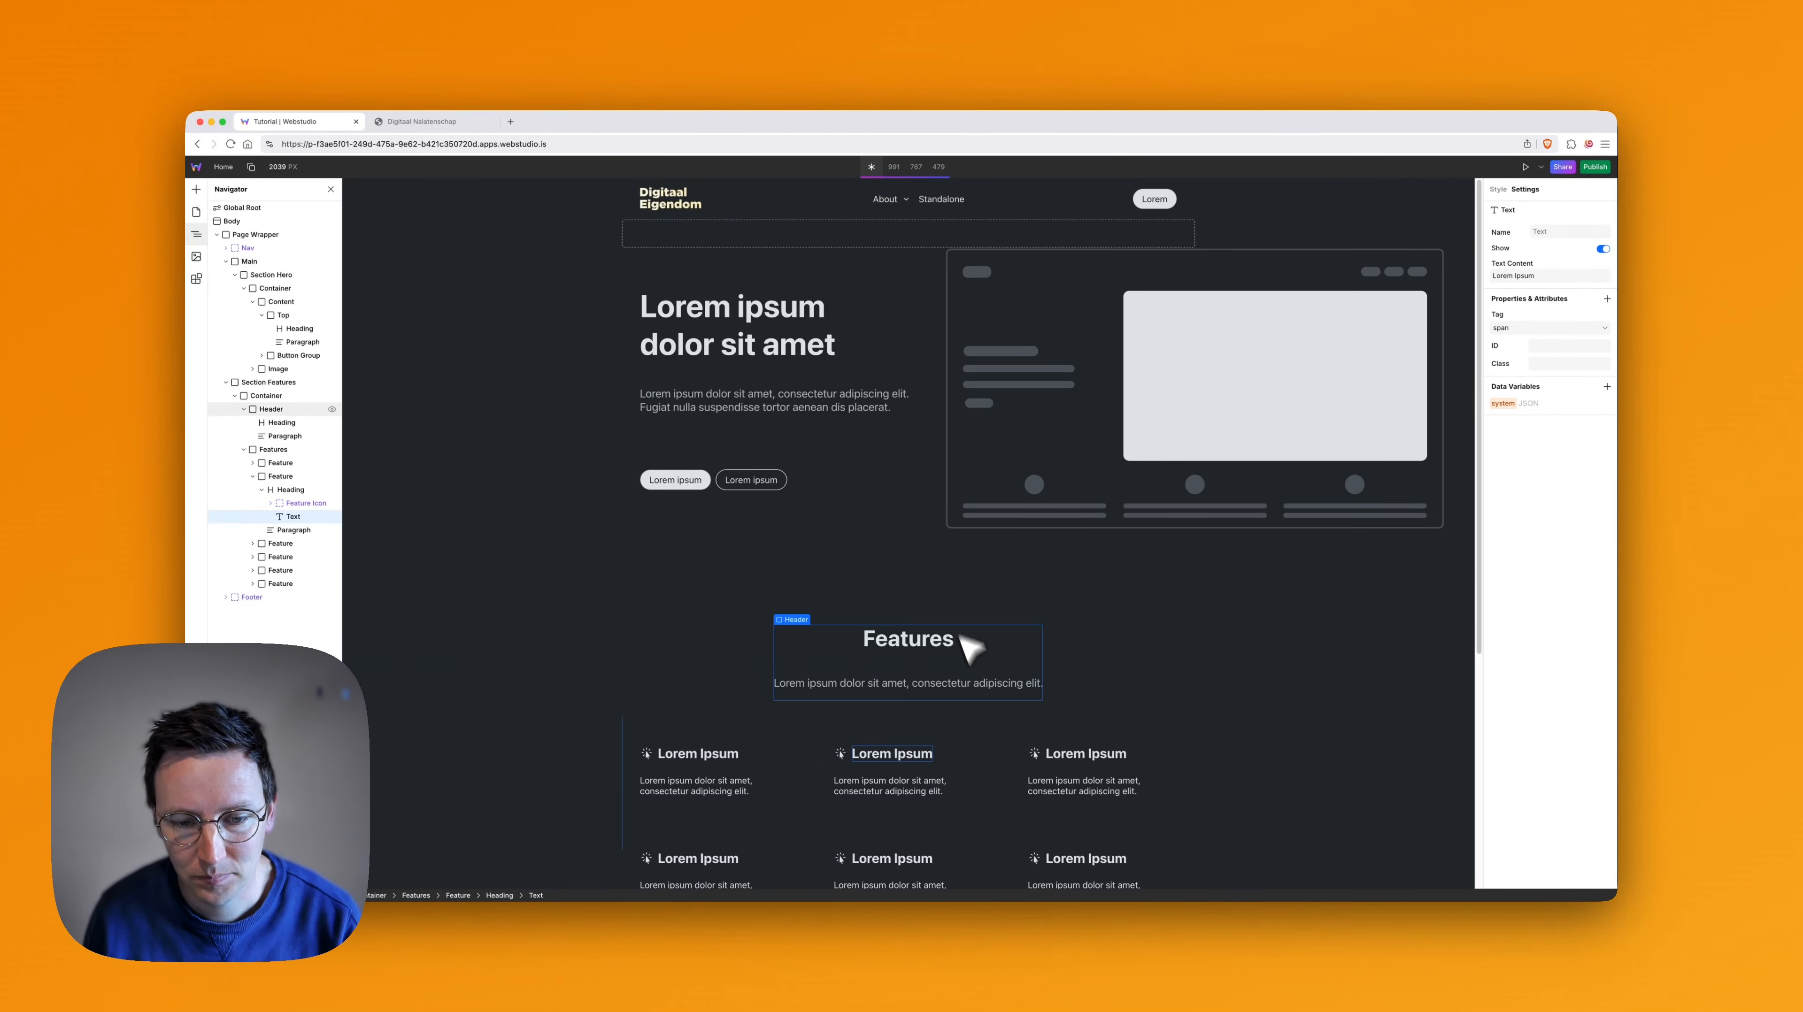
{"action": "scroll", "coordinate": [914, 574], "scroll_direction": "down", "scroll_amount": 4}
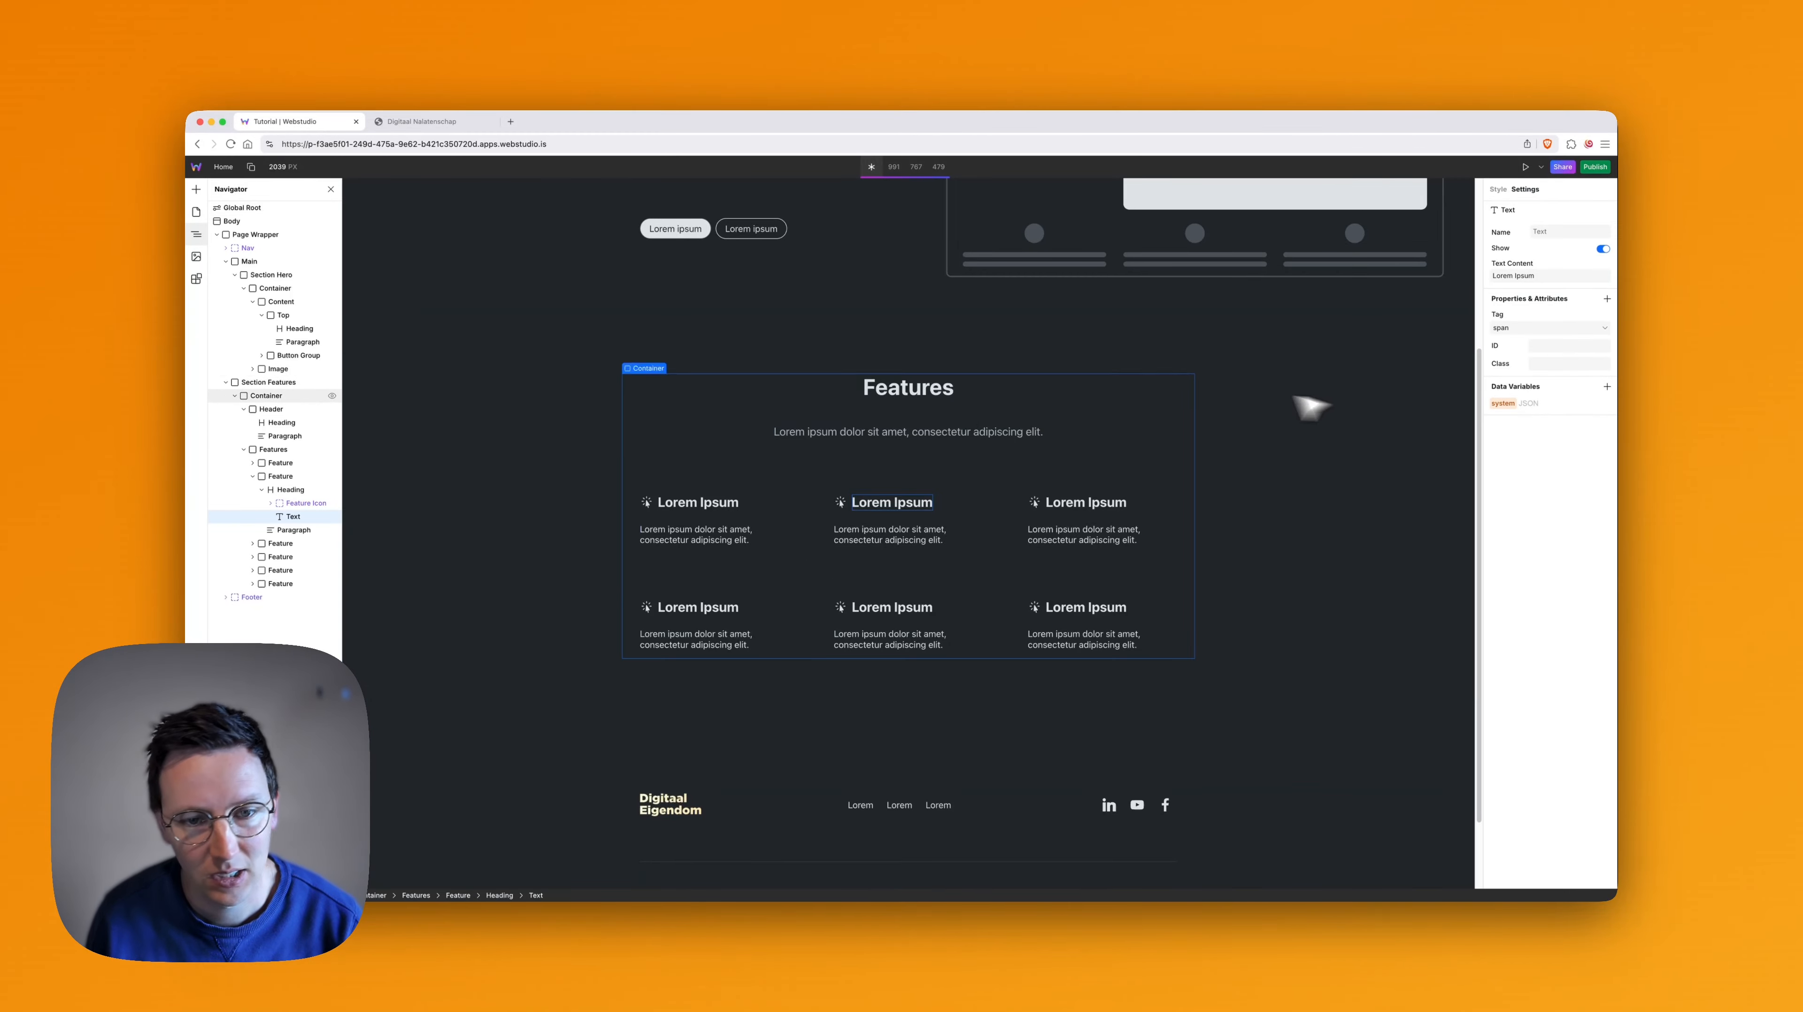
- Switch to the Digitaal Nalatenschap page, examine the full Digitale levens feature grid, and return to the Webstudio tab
{"action": "key", "text": "super+2"}
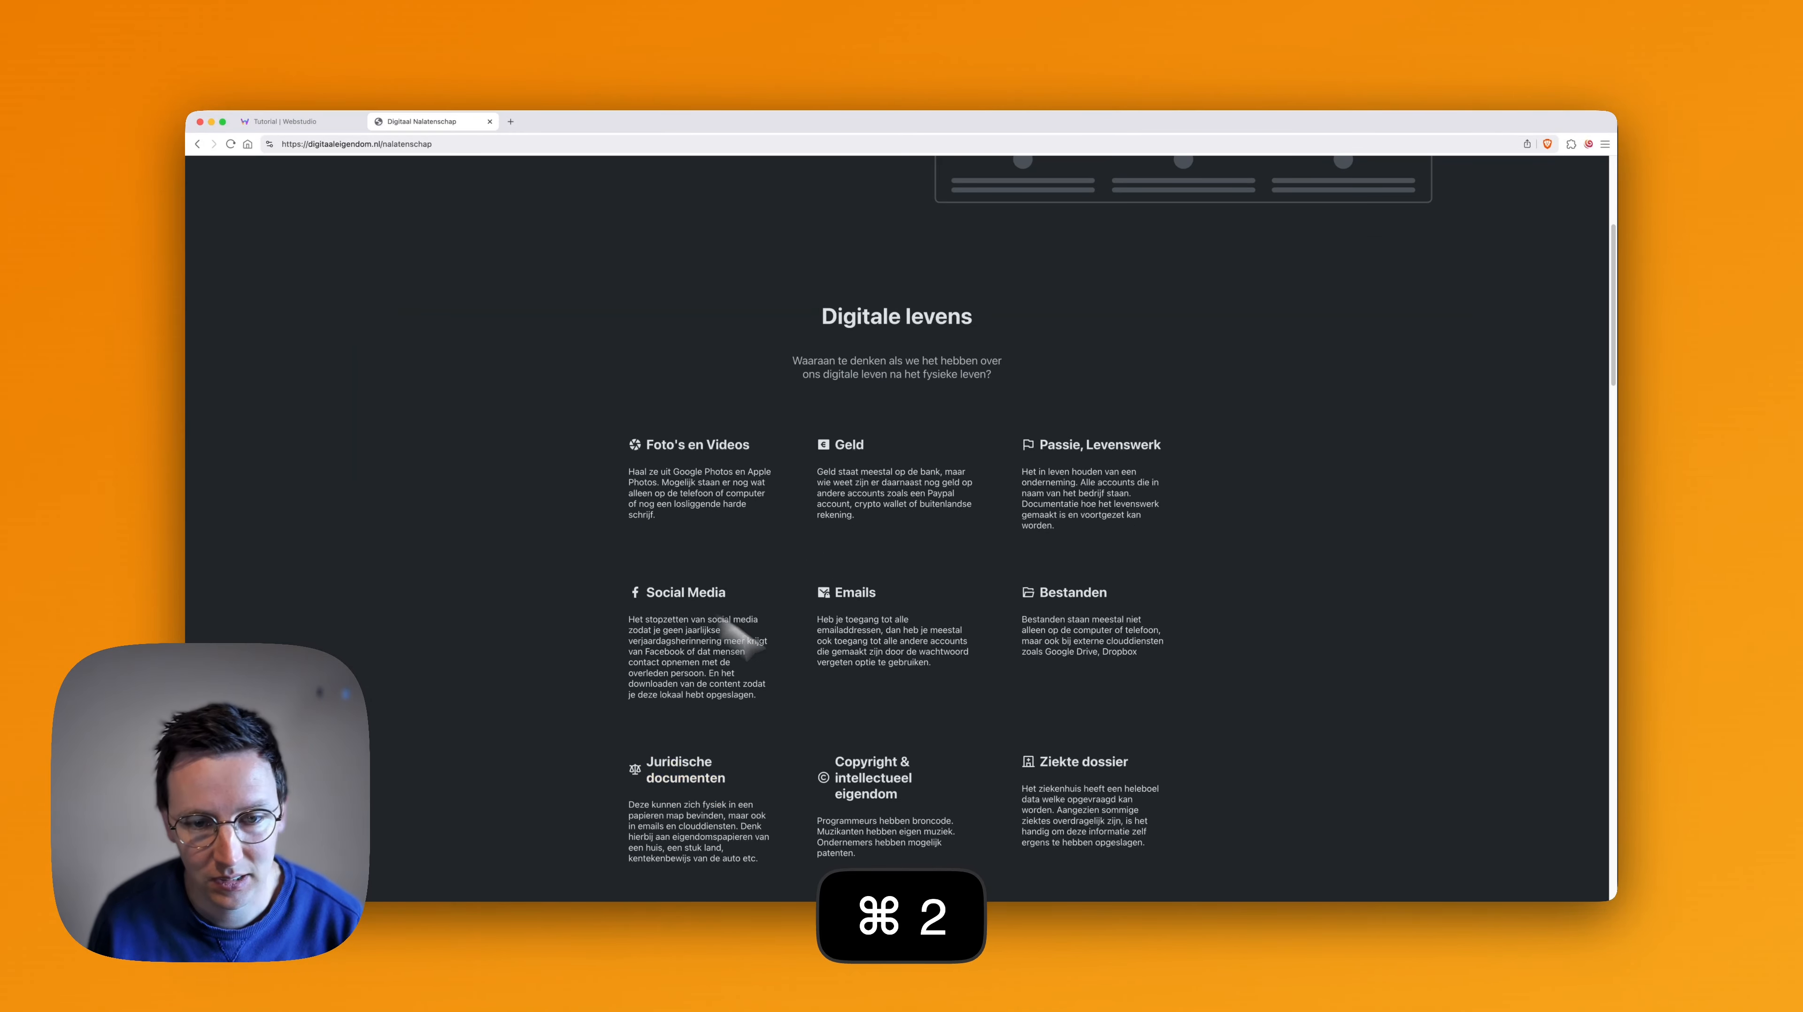
{"action": "scroll", "coordinate": [913, 670], "scroll_direction": "down", "scroll_amount": 3}
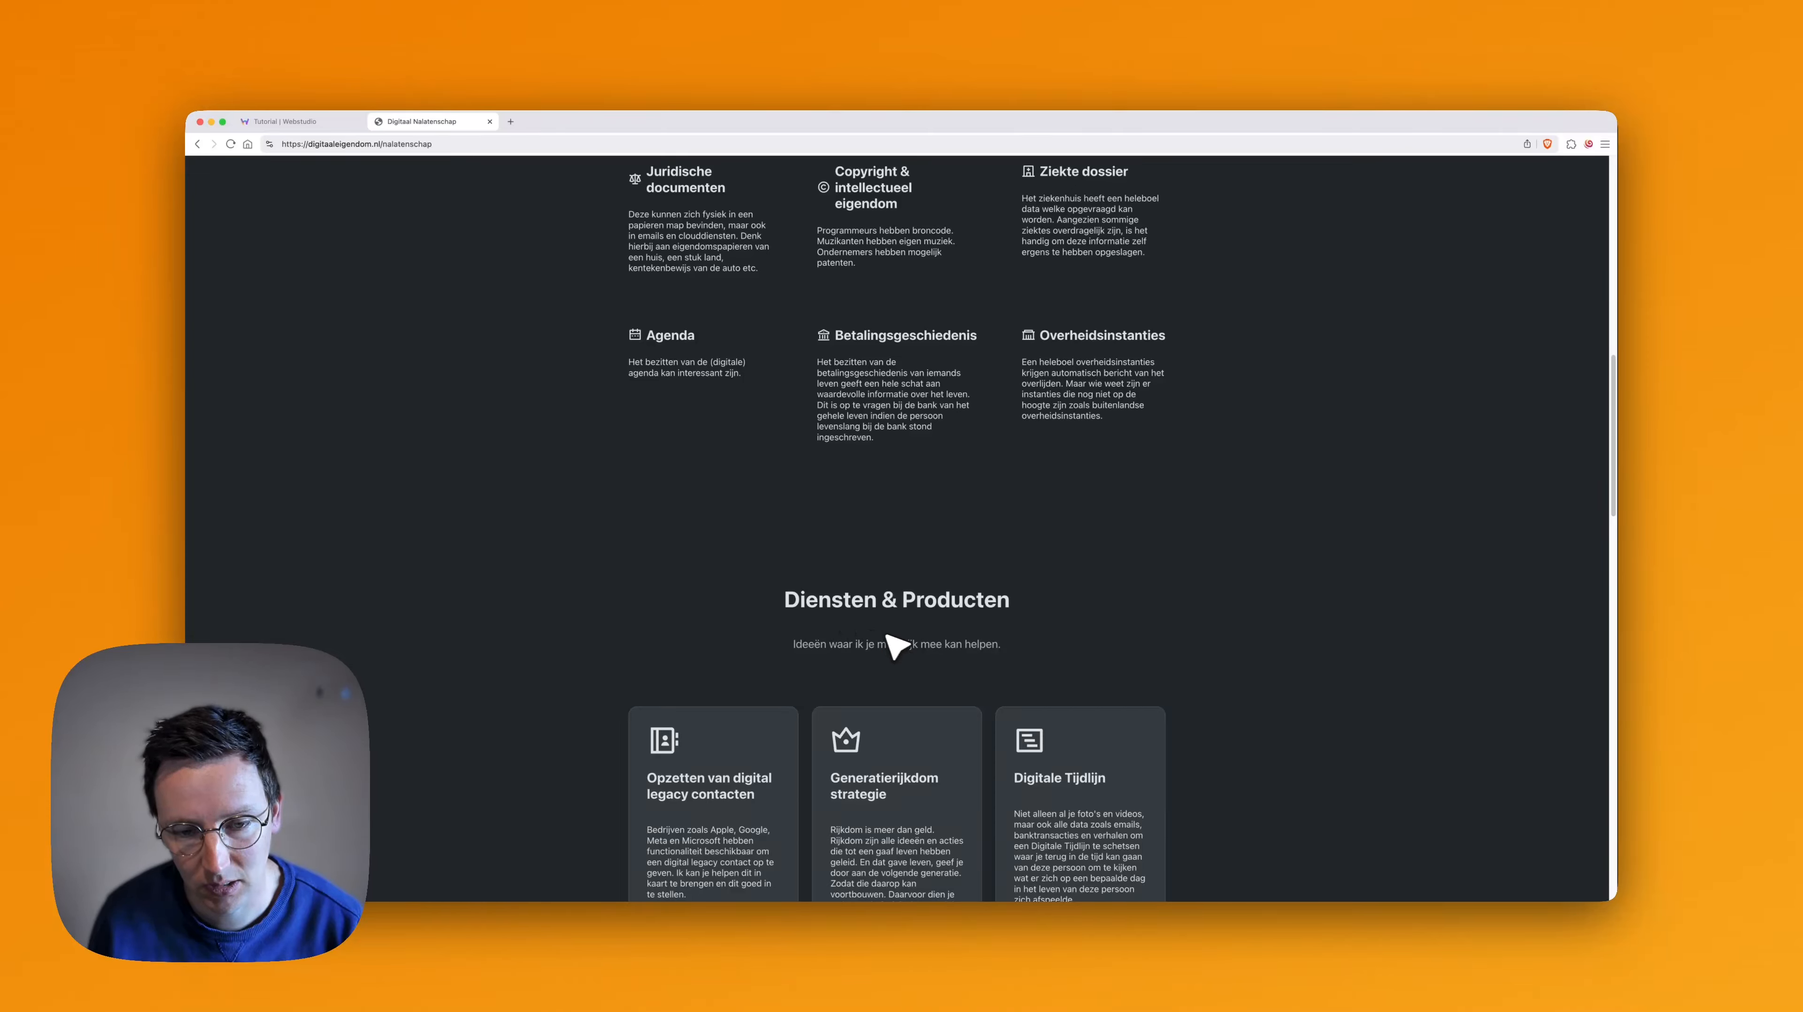
{"action": "scroll", "coordinate": [889, 638], "scroll_direction": "up", "scroll_amount": 6}
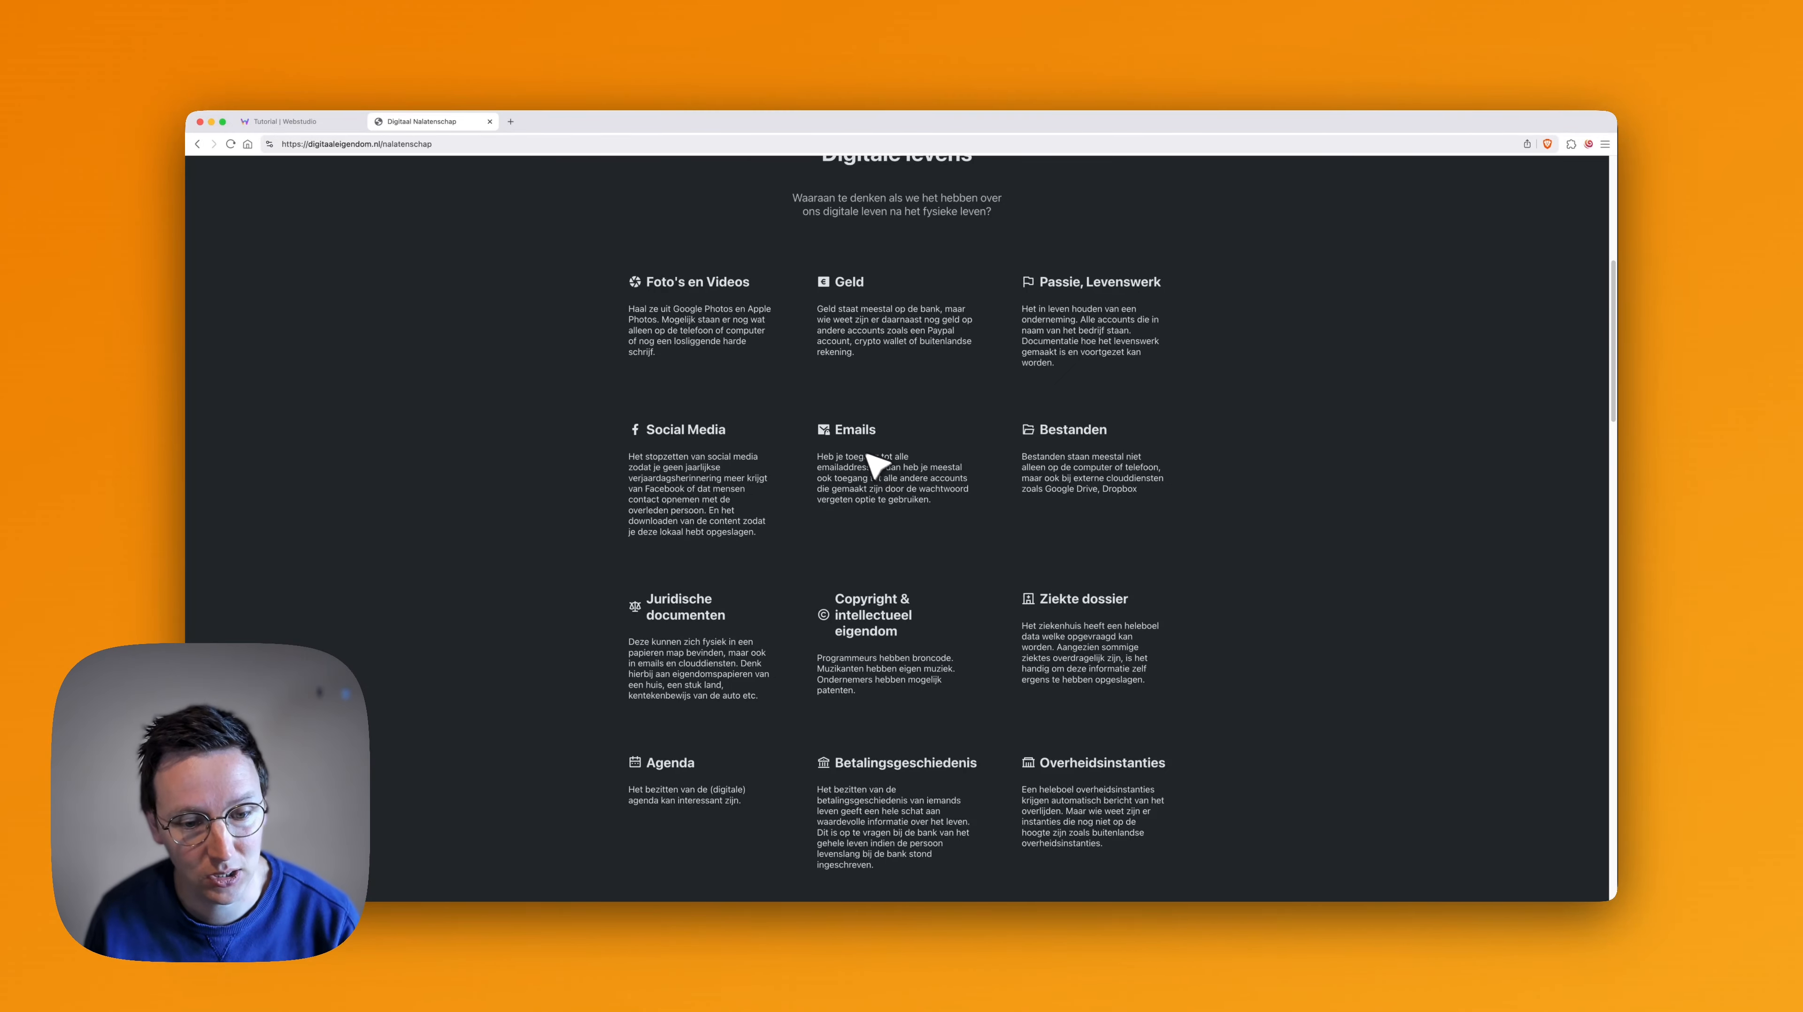
{"action": "key", "text": "super+1"}
- Select the last Feature in the Features grid and duplicate it to fill a third row of three
{"action": "left_click", "coordinate": [1098, 608]}
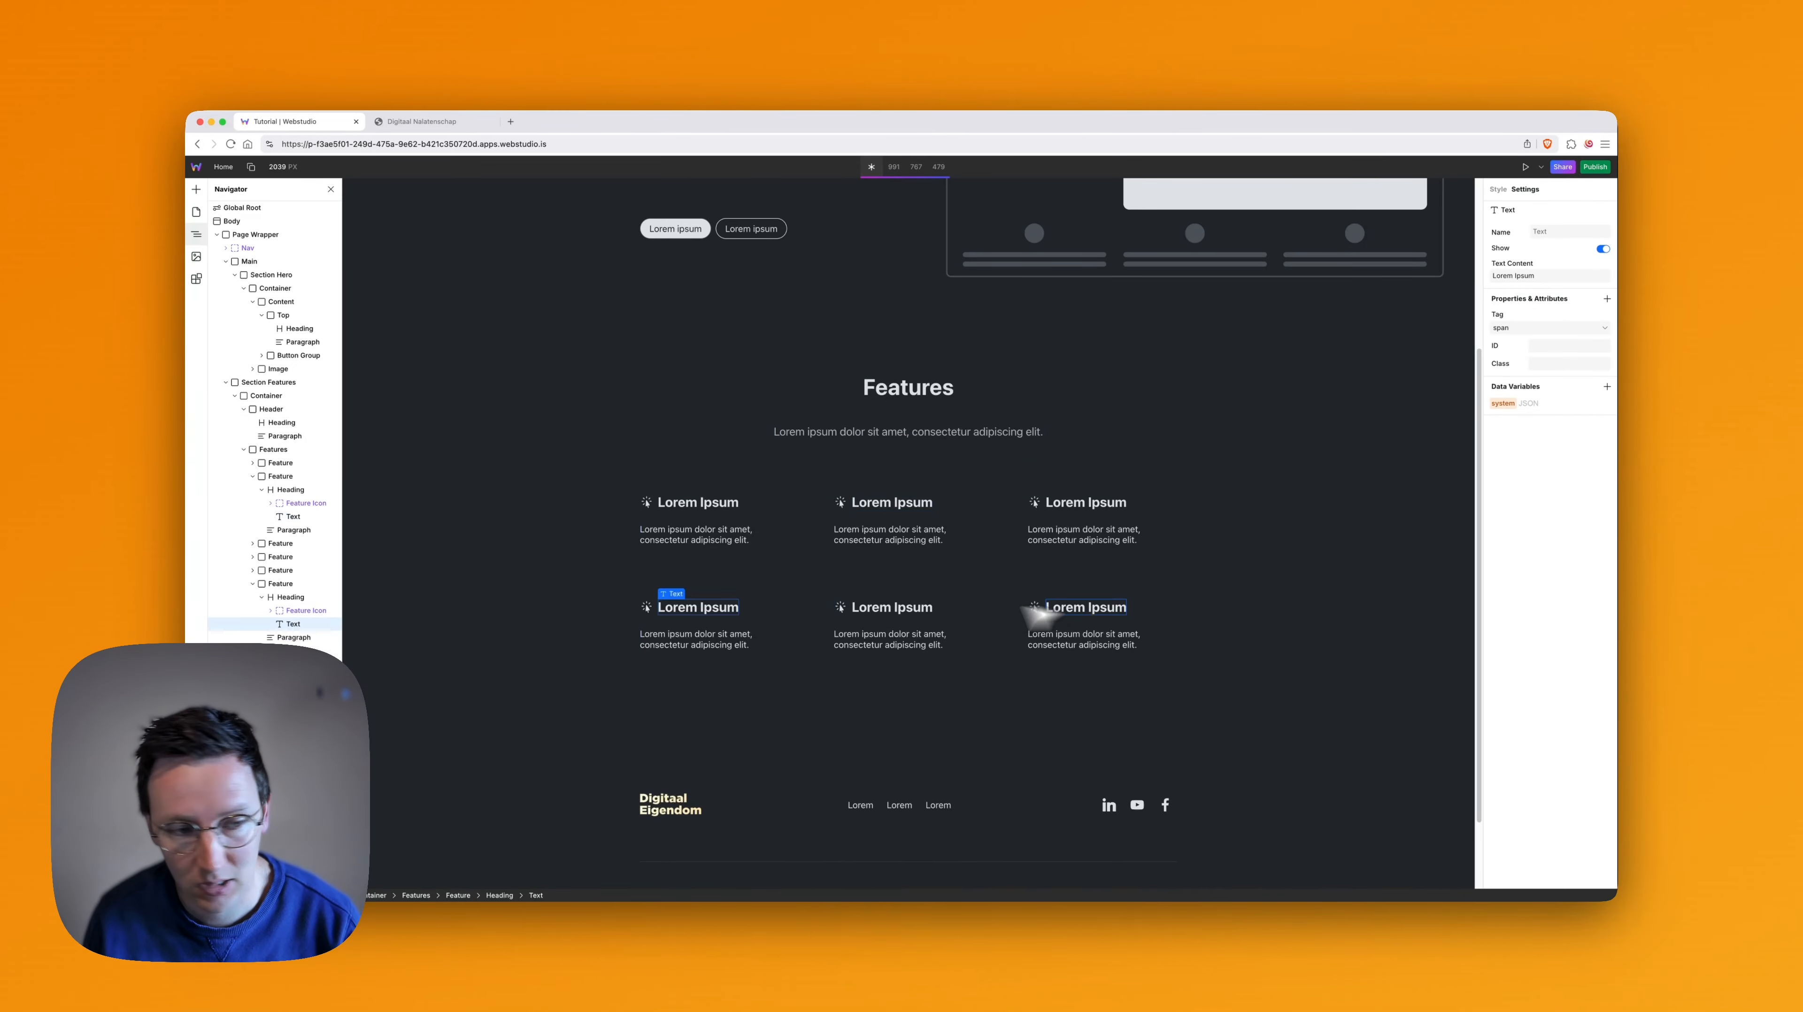
{"action": "left_click", "coordinate": [280, 584]}
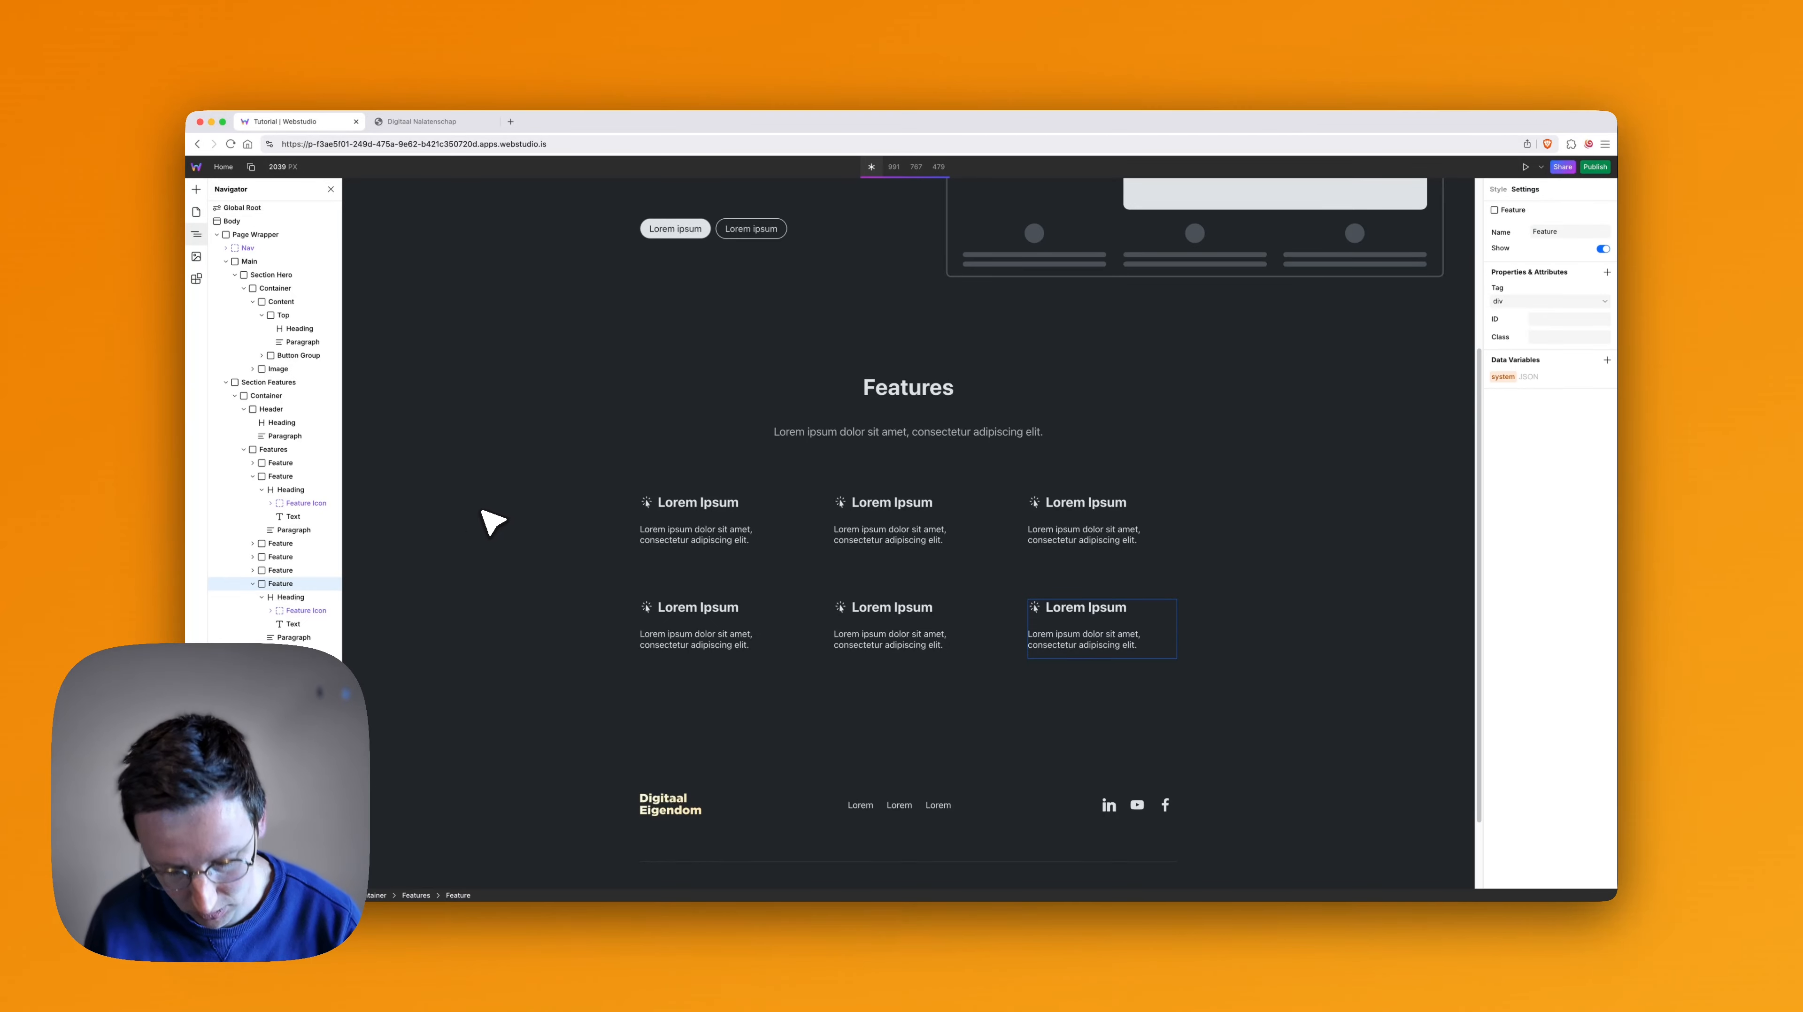
{"action": "key", "text": "super+d"}
{"action": "key", "text": "super+d"}
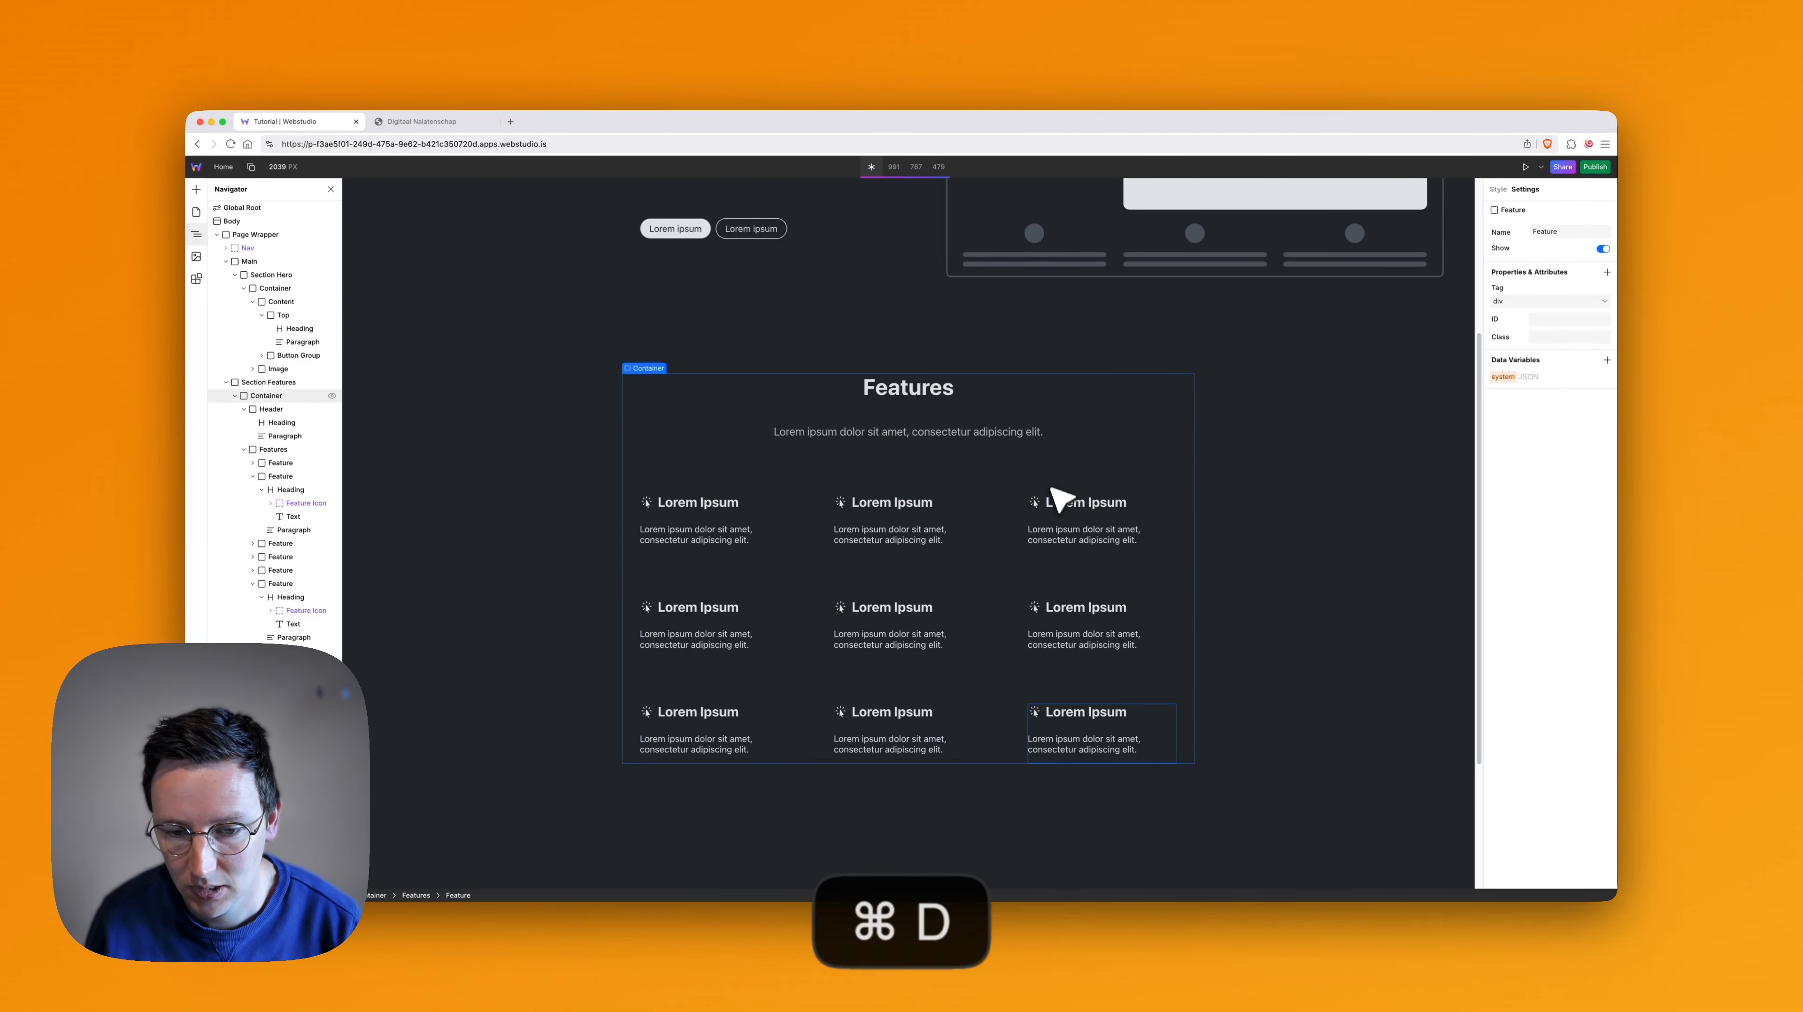
- Duplicate the last Feature three more times to fill a fourth row of the grid
{"action": "key", "text": "super+d"}
{"action": "key", "text": "super+d"}
{"action": "key", "text": "super+d"}
{"action": "scroll", "coordinate": [1061, 482], "scroll_direction": "down", "scroll_amount": 2}
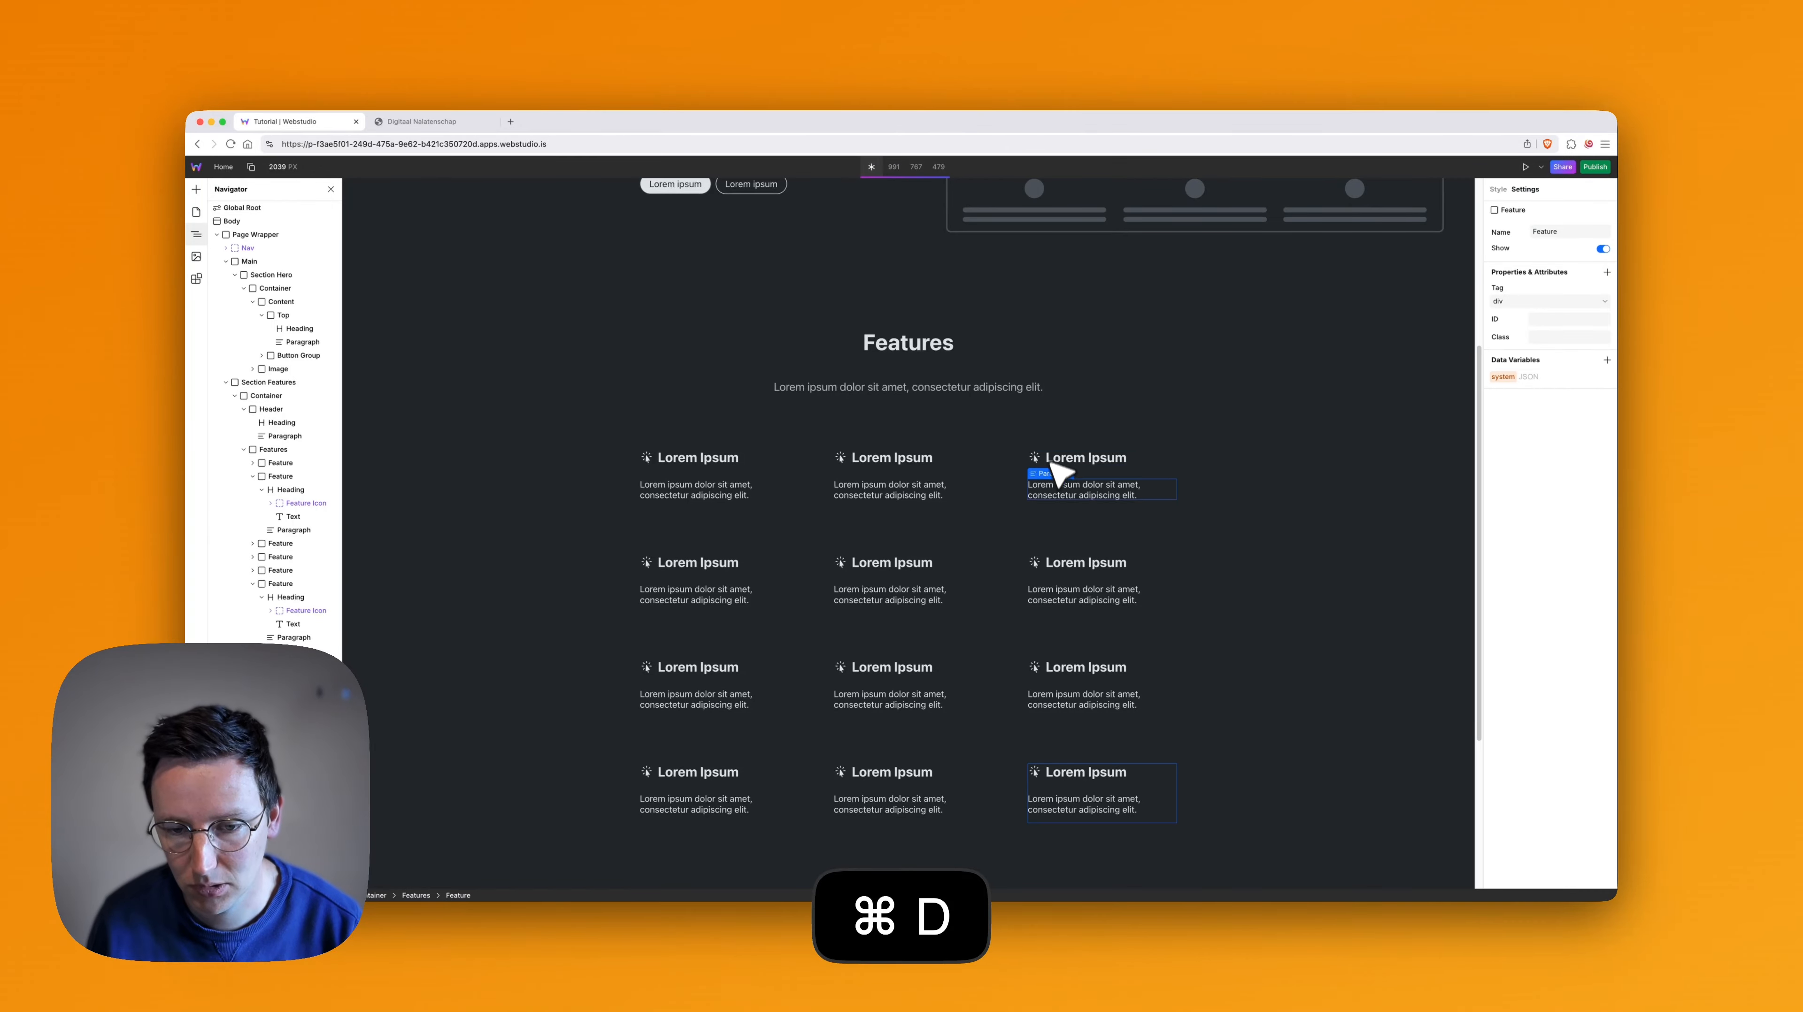
- Undo the last three Feature duplications
{"action": "key", "text": "super+z"}
{"action": "key", "text": "super+z"}
{"action": "key", "text": "super+z"}
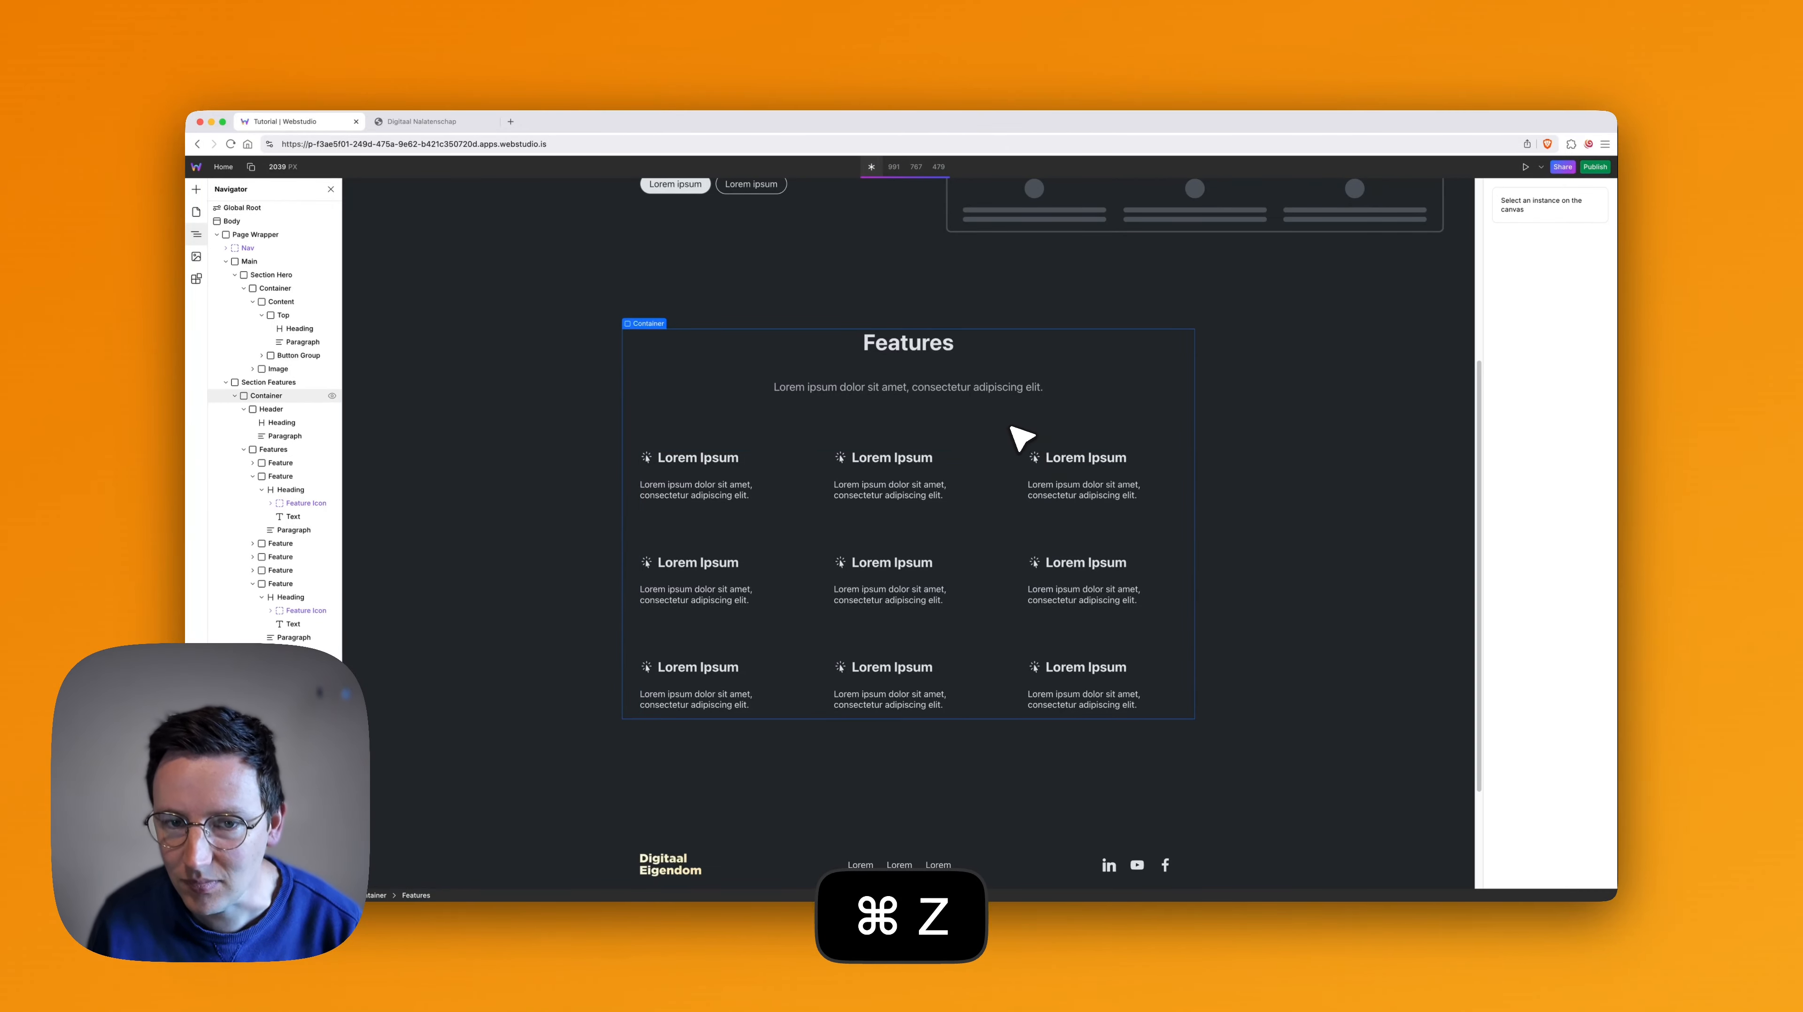
- Preview the Features section at the 991, 767 and 479 breakpoints, and examine the 479 layout from footer to header
{"action": "left_click", "coordinate": [899, 167]}
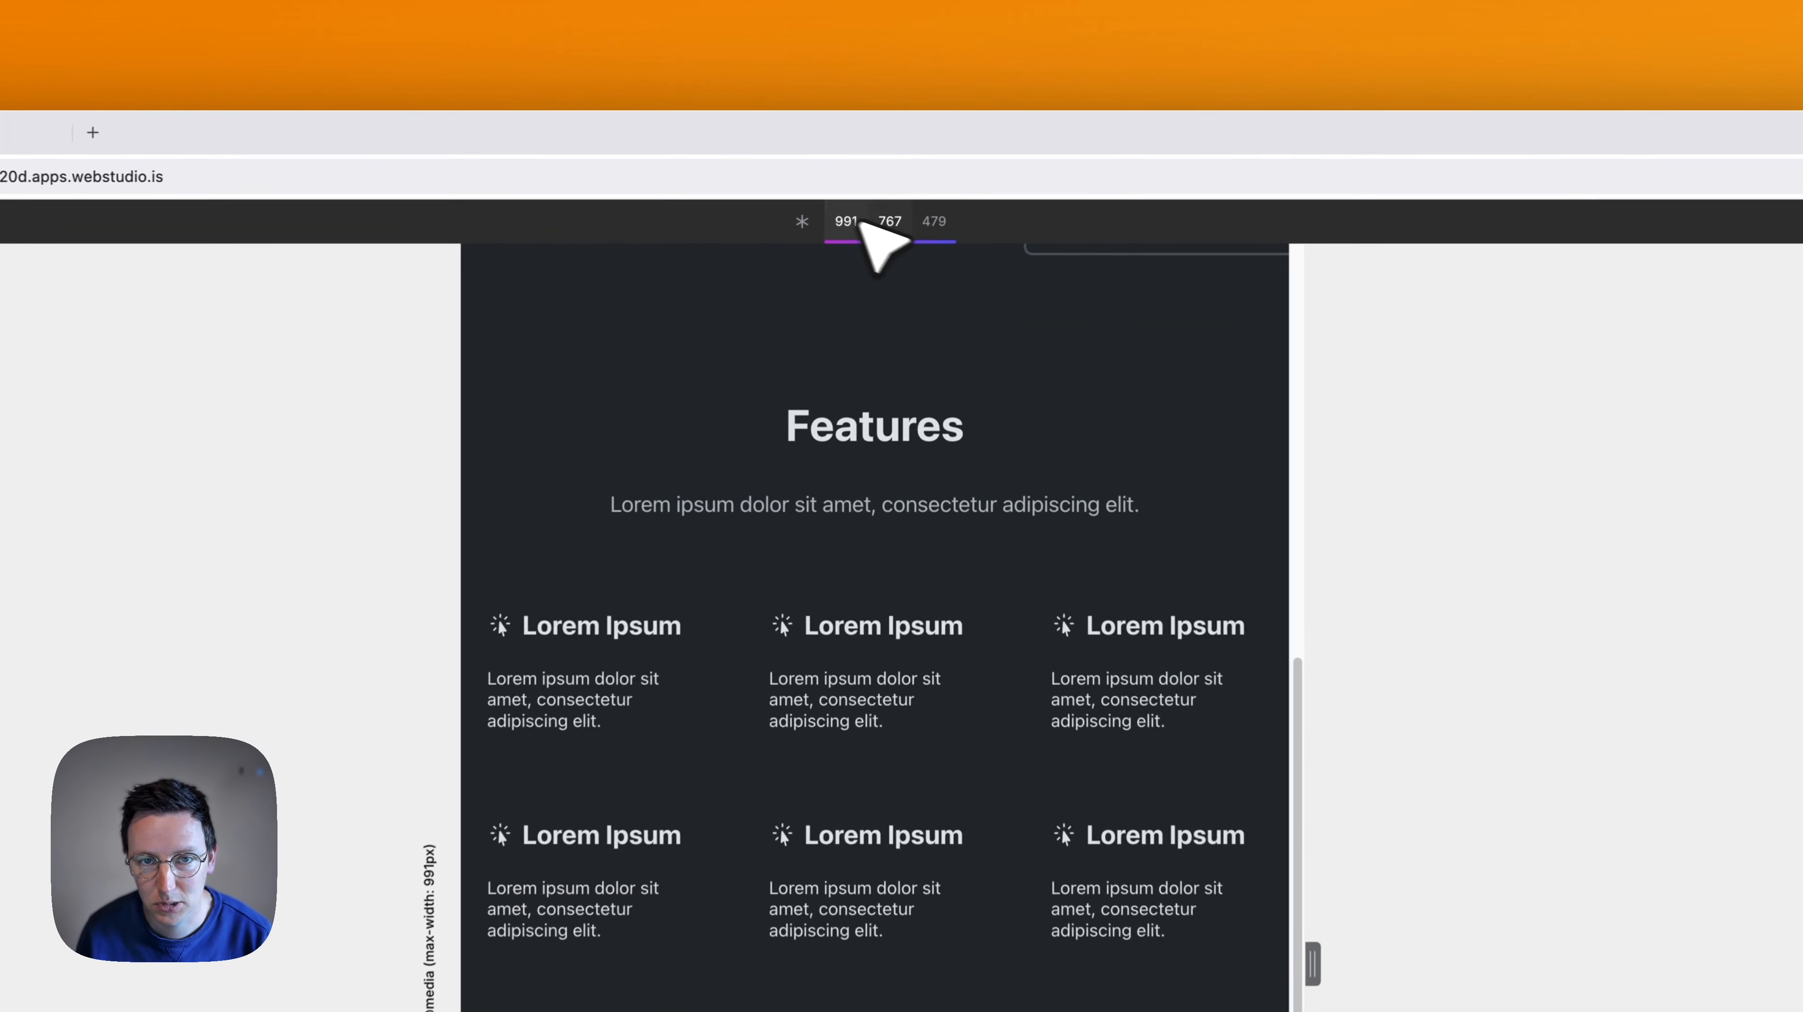
{"action": "left_click", "coordinate": [894, 225]}
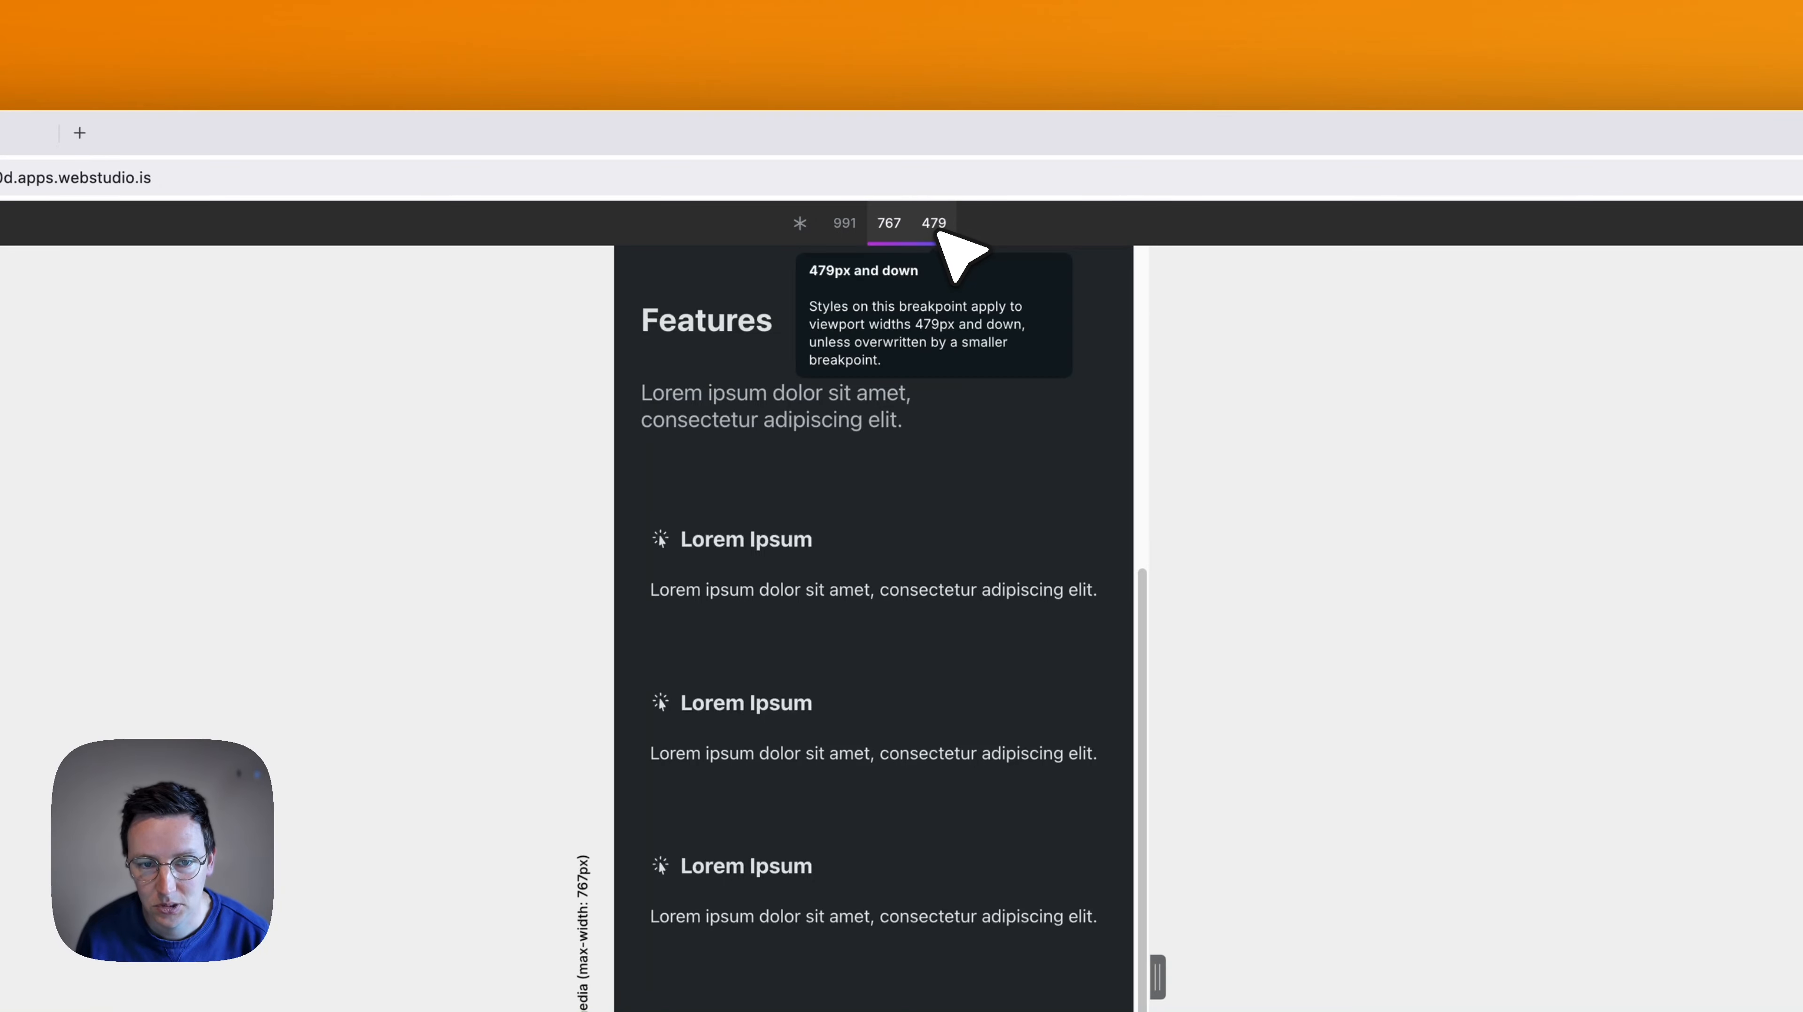
{"action": "left_click", "coordinate": [939, 225]}
{"action": "scroll", "coordinate": [936, 568], "scroll_direction": "down", "scroll_amount": 3}
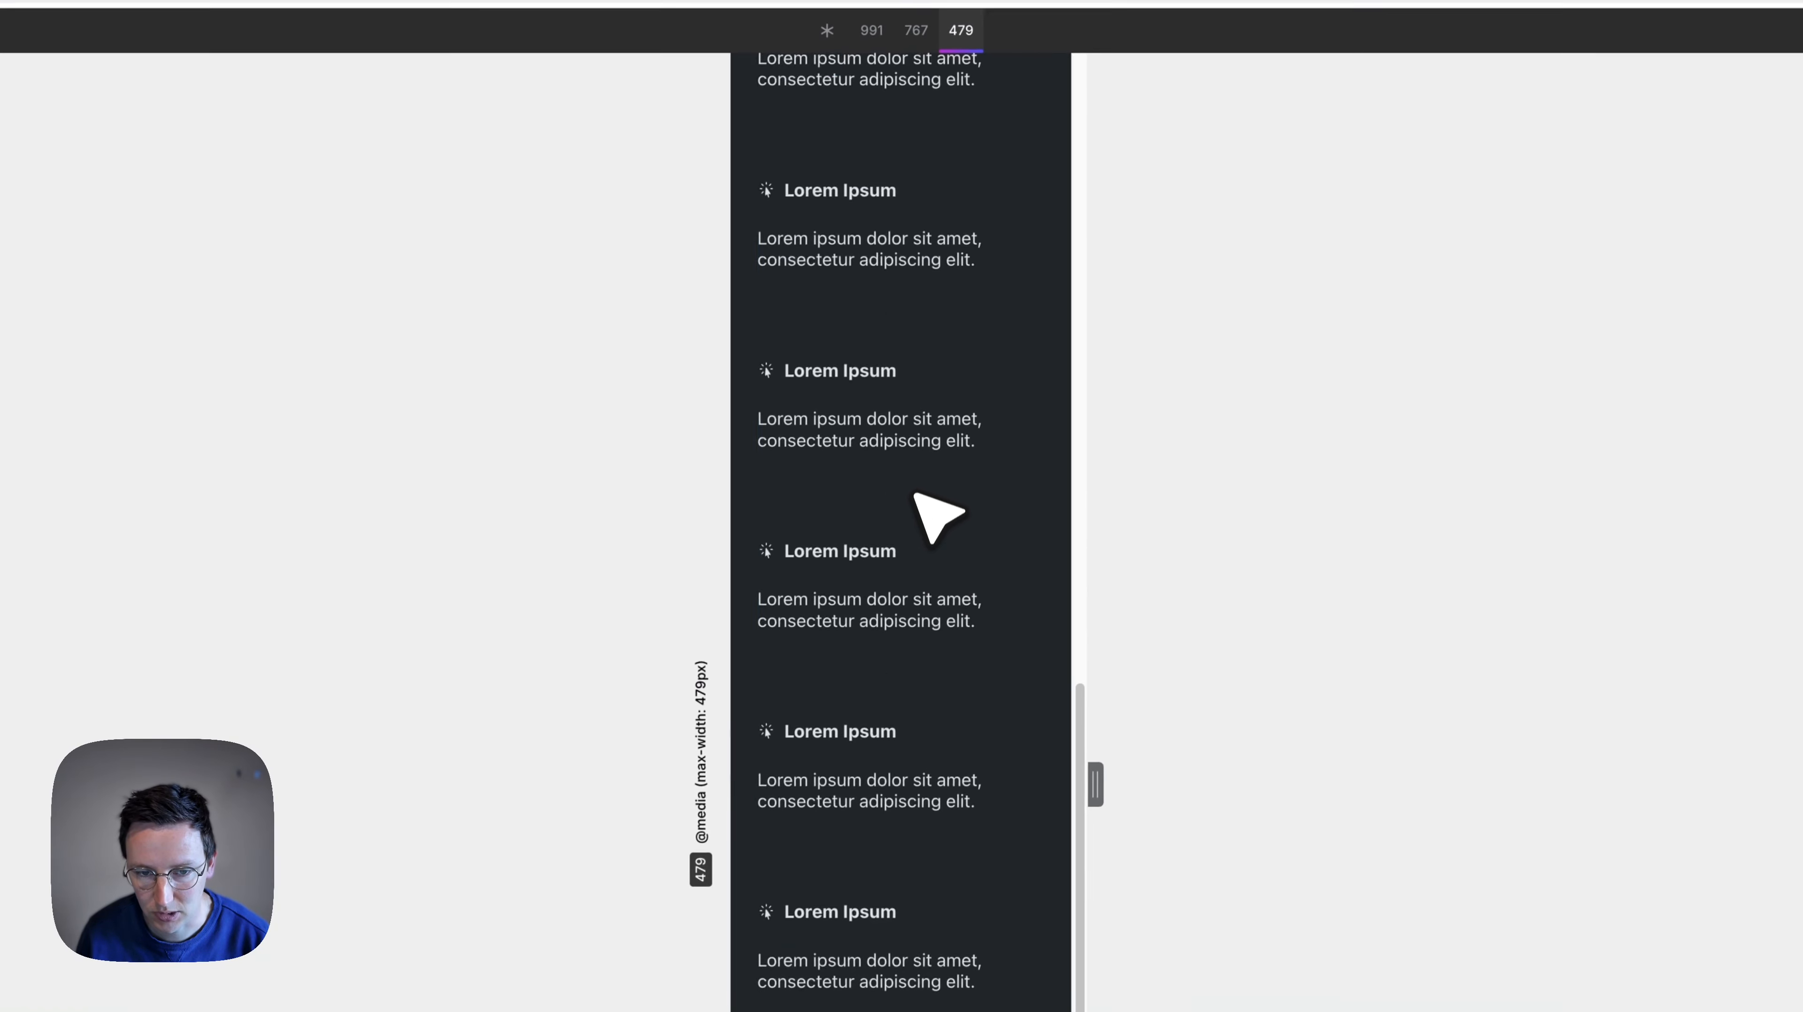
{"action": "scroll", "coordinate": [903, 472], "scroll_direction": "down", "scroll_amount": 3}
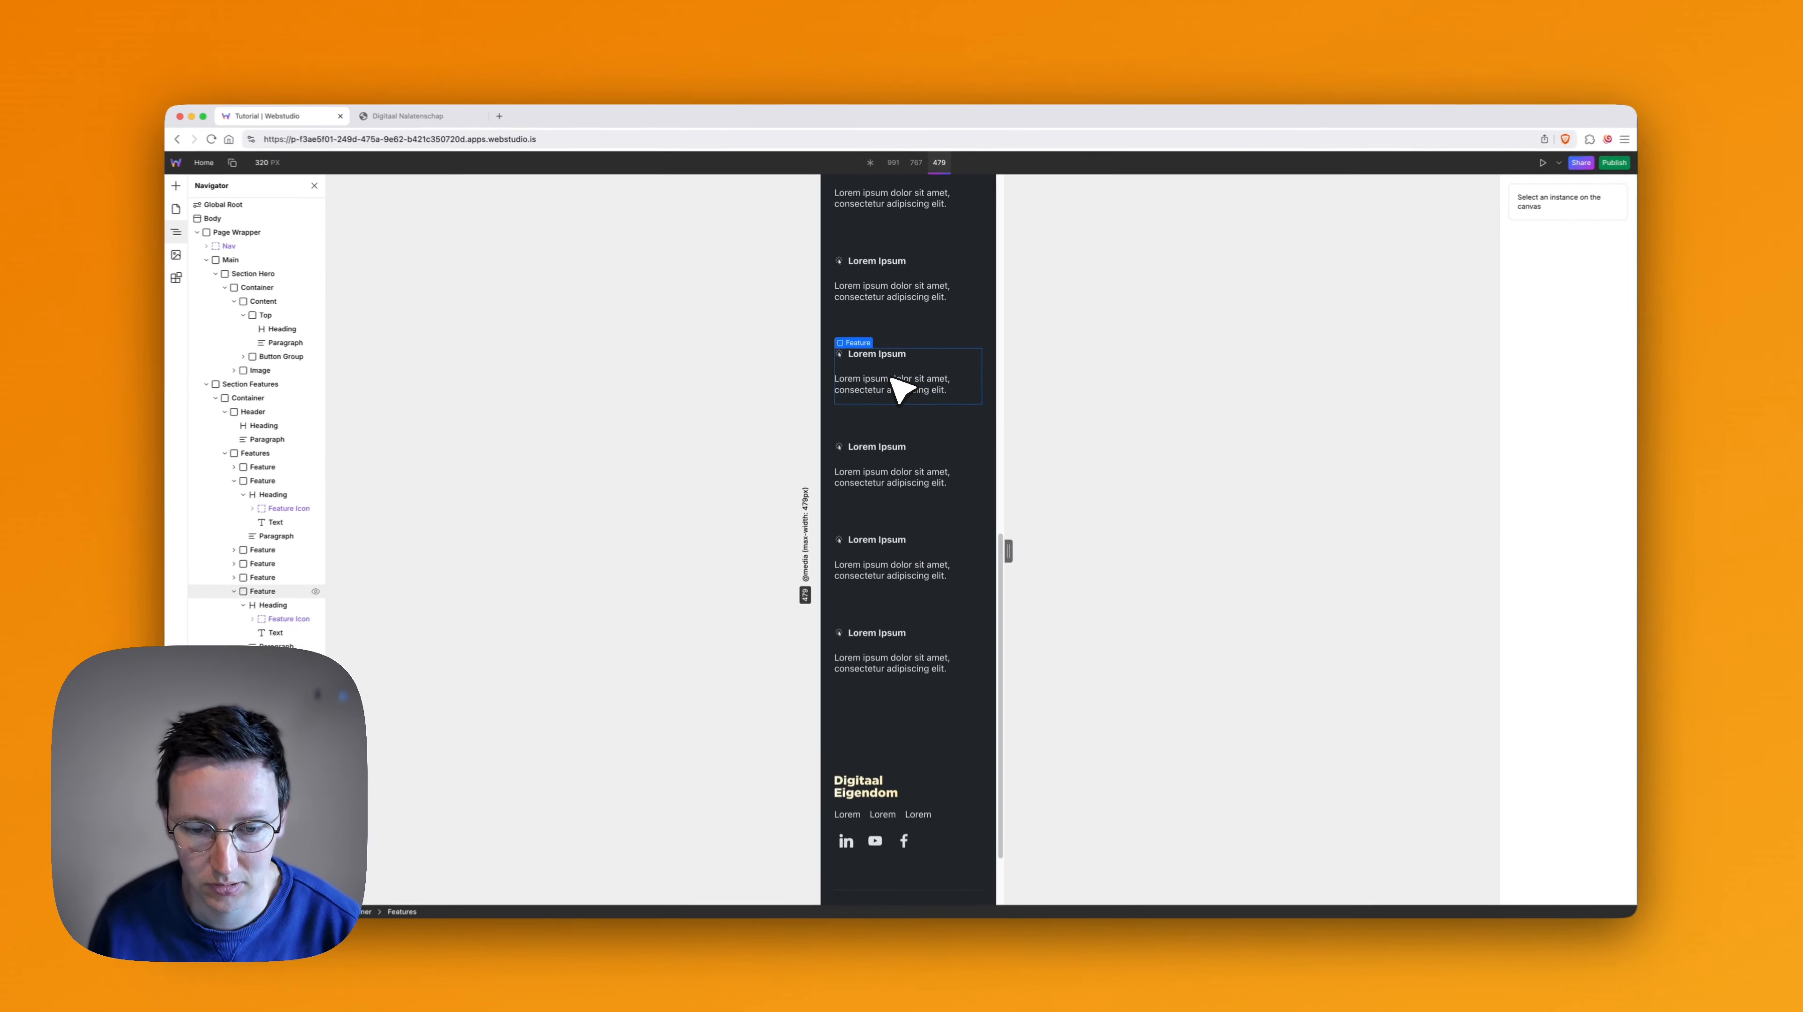
{"action": "scroll", "coordinate": [861, 420], "scroll_direction": "up", "scroll_amount": 7}
{"action": "scroll", "coordinate": [900, 380], "scroll_direction": "up", "scroll_amount": 5}
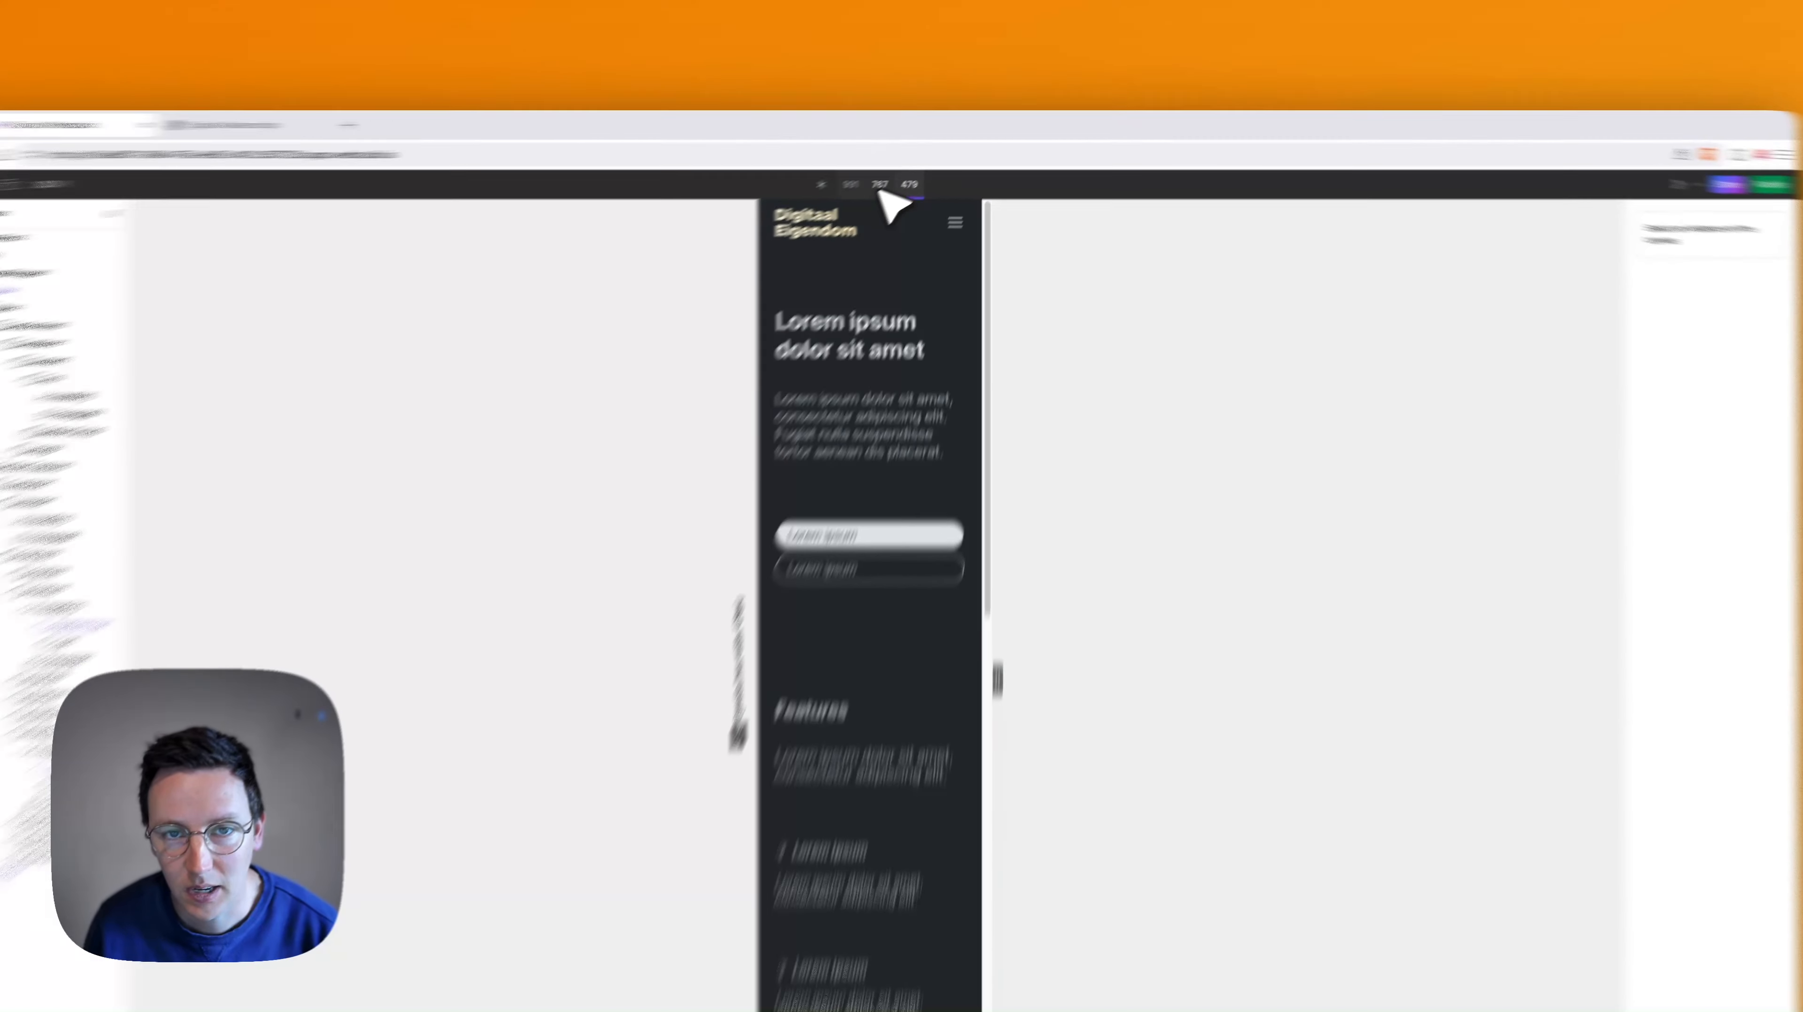
- Compare the header and hero layout across the 767, 991 and base breakpoints, ending on 767
{"action": "left_click", "coordinate": [915, 166]}
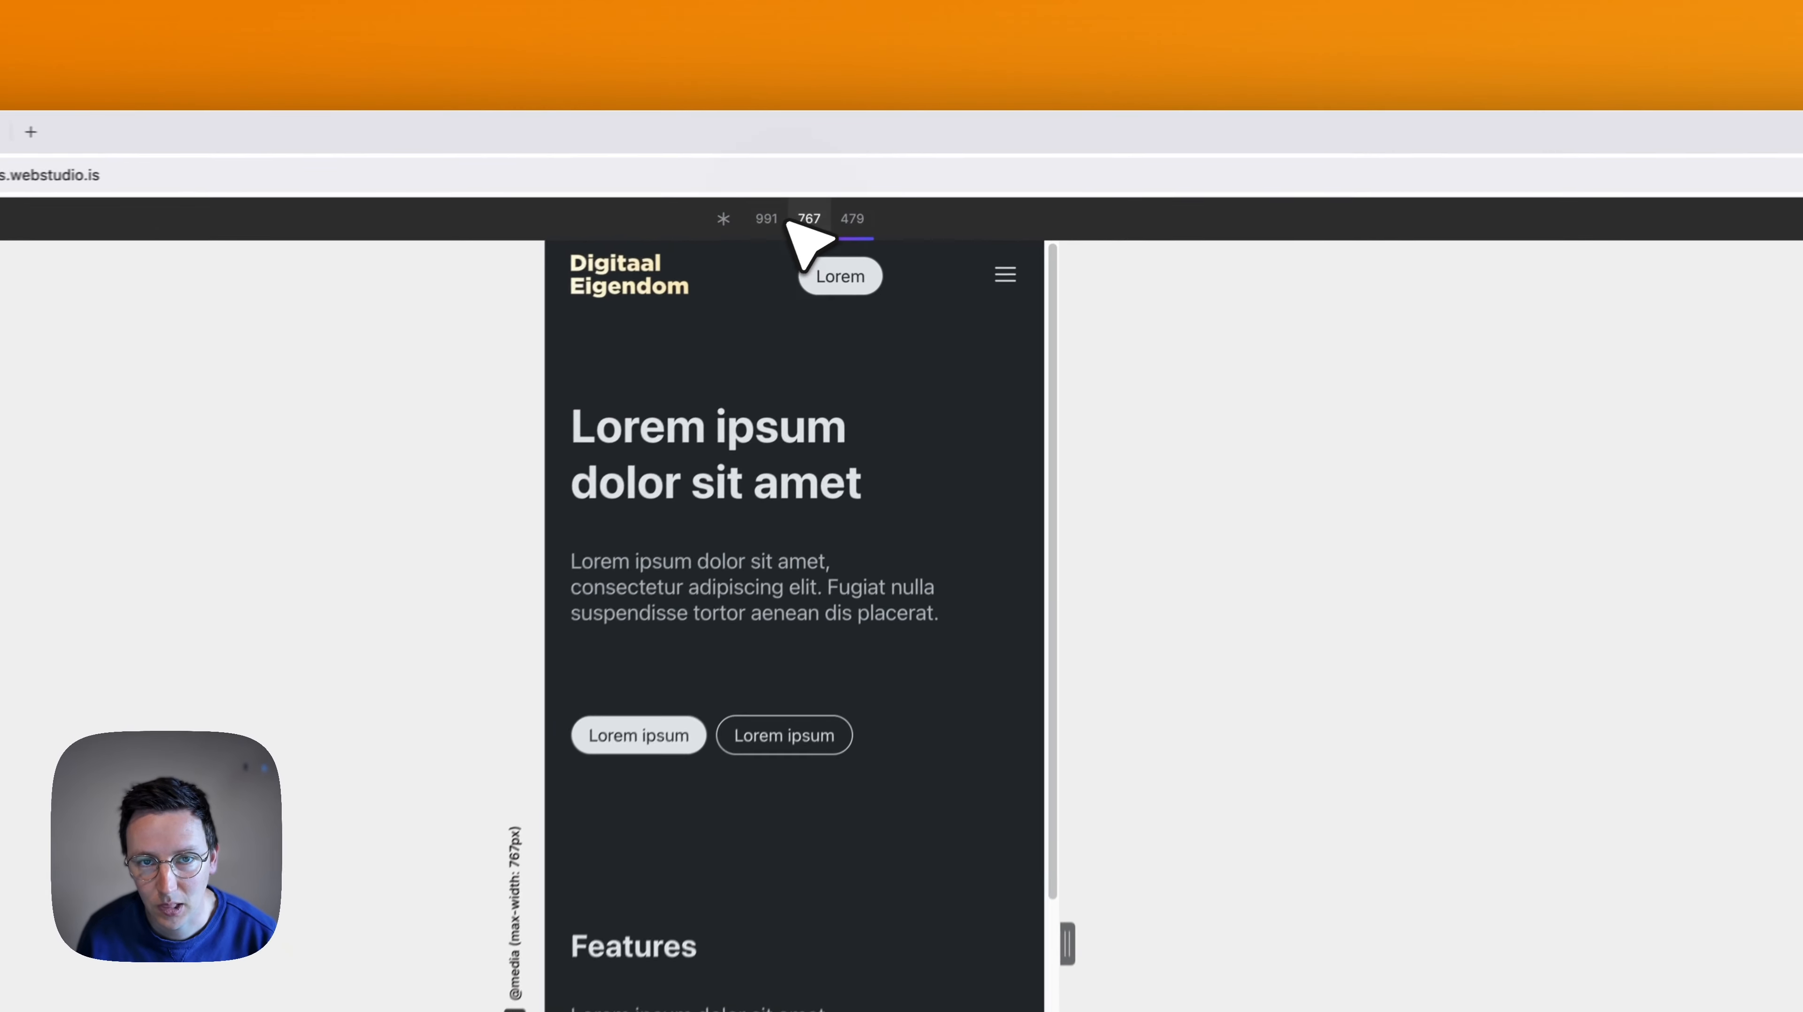
{"action": "left_click", "coordinate": [894, 167]}
{"action": "left_click", "coordinate": [730, 229]}
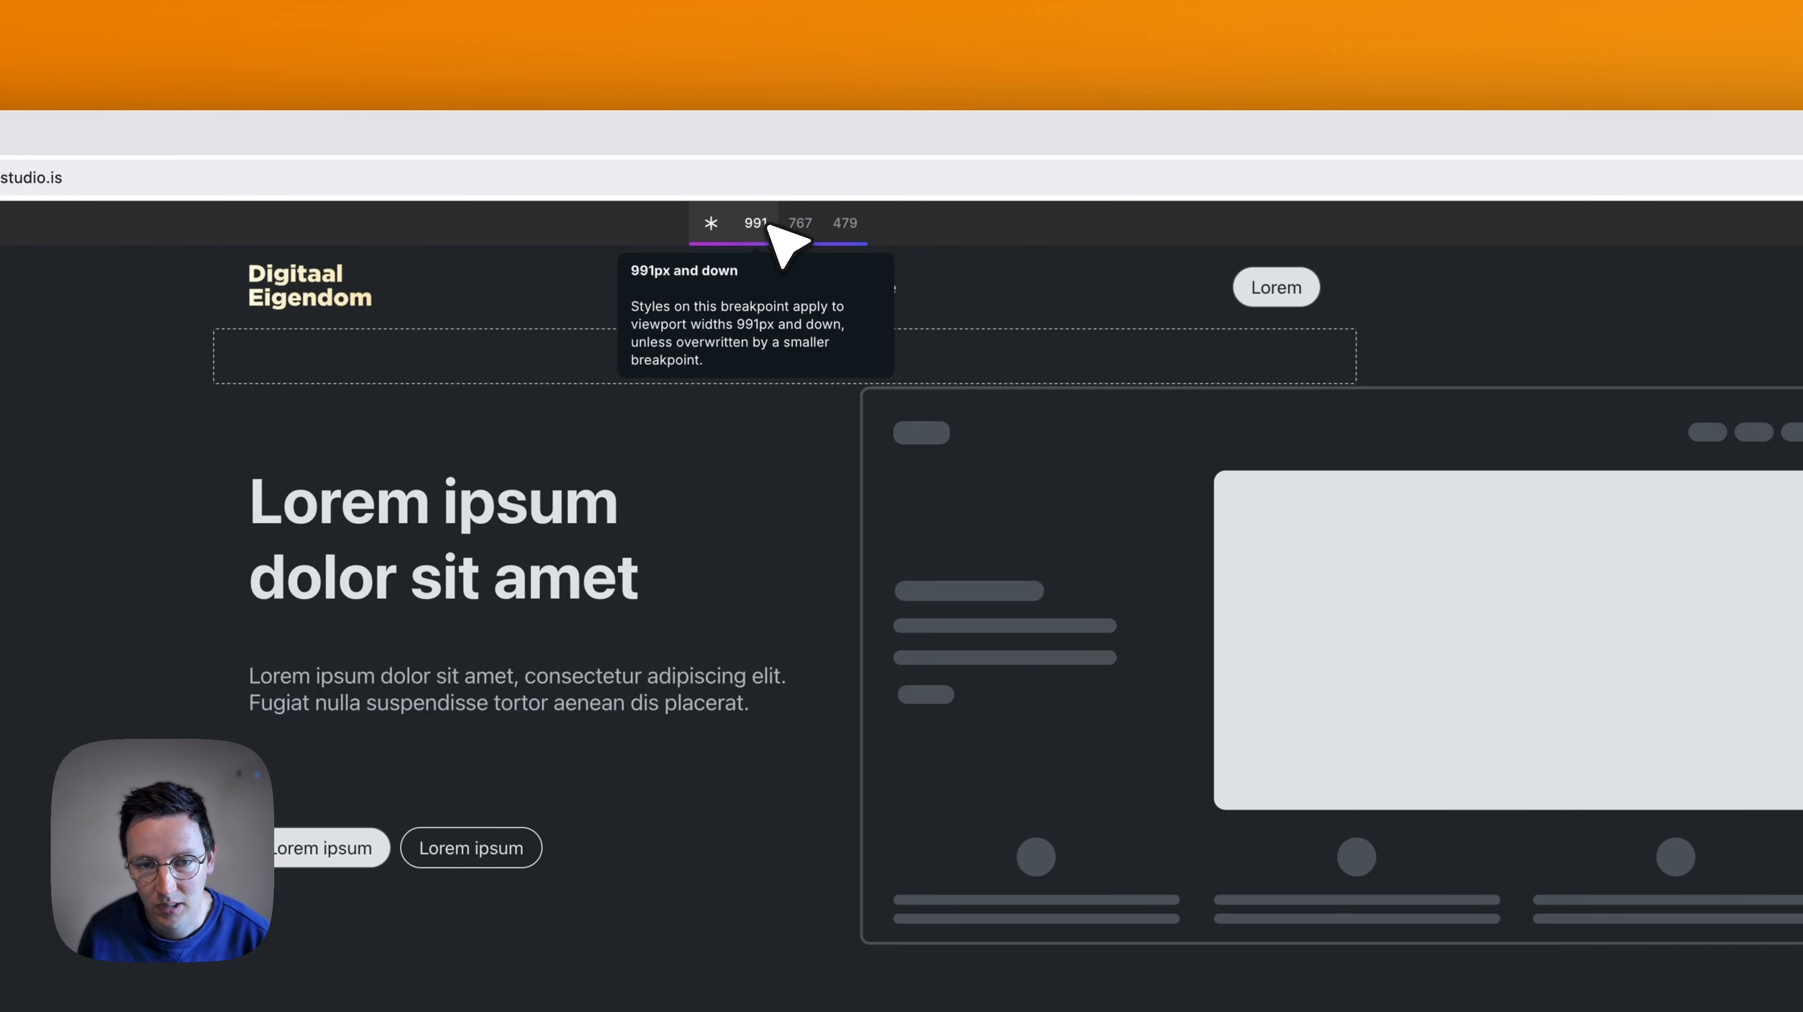
{"action": "left_click", "coordinate": [785, 242]}
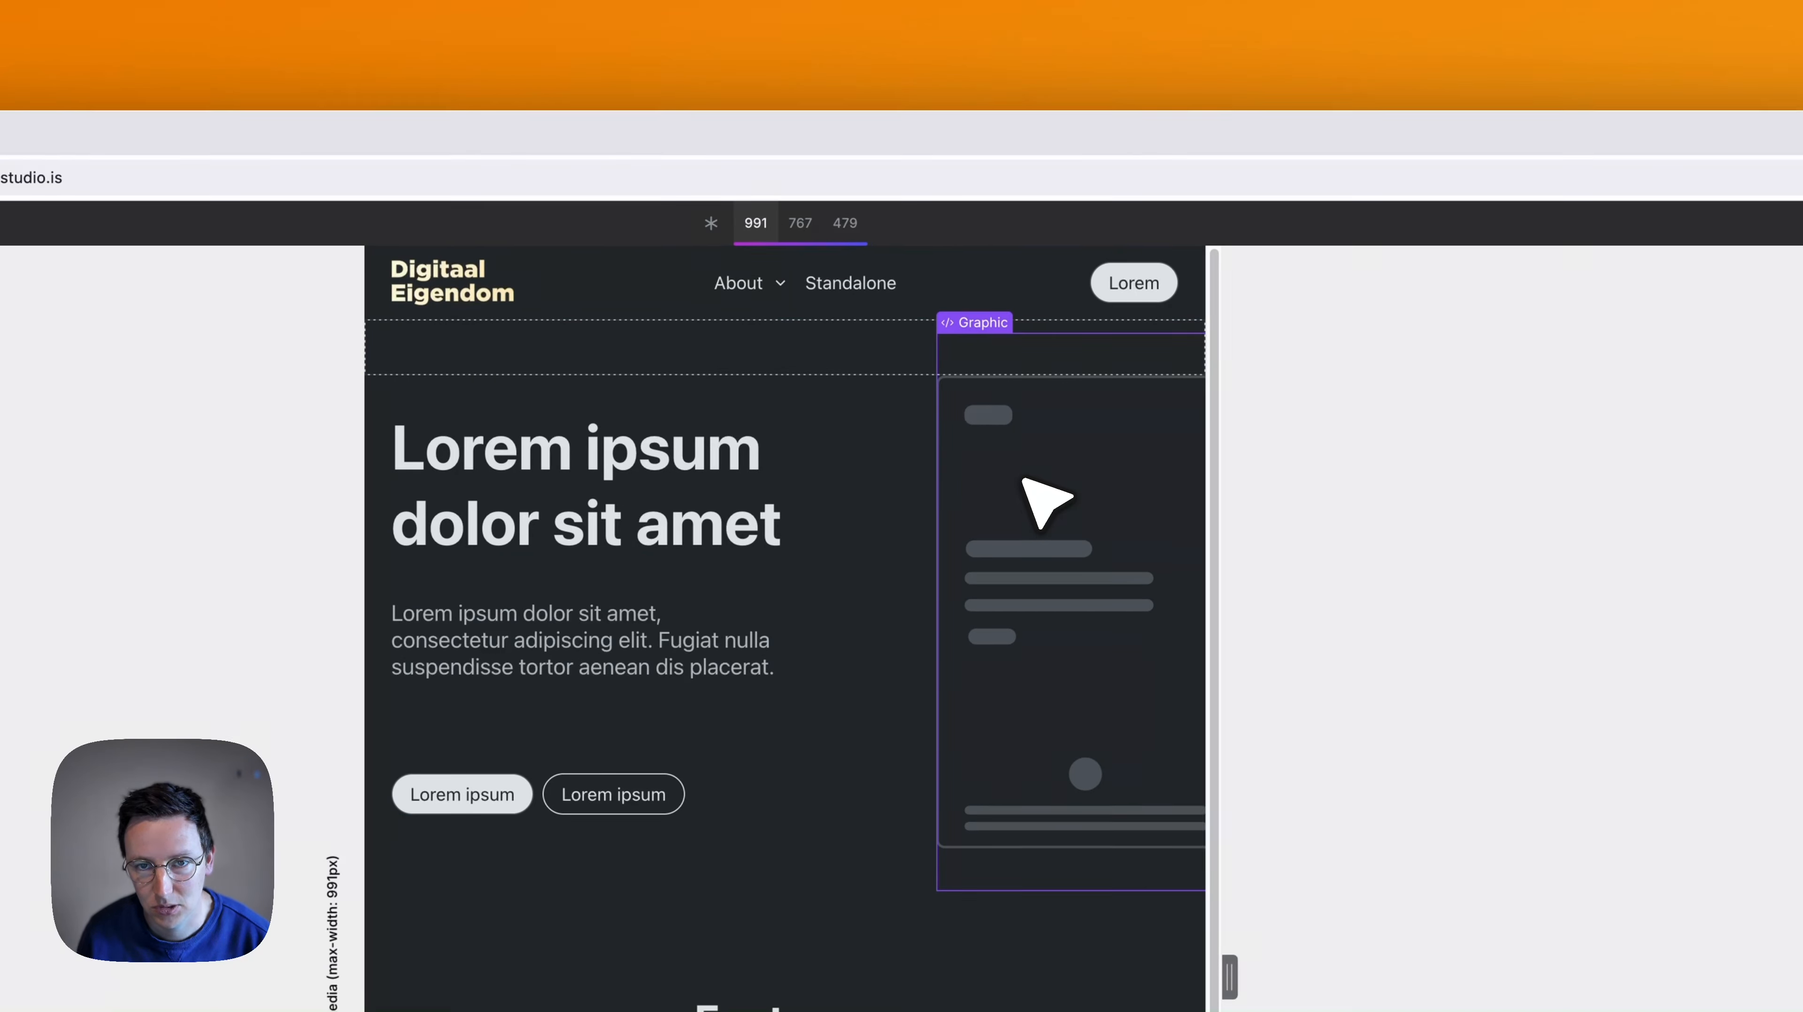
{"action": "left_click", "coordinate": [788, 224]}
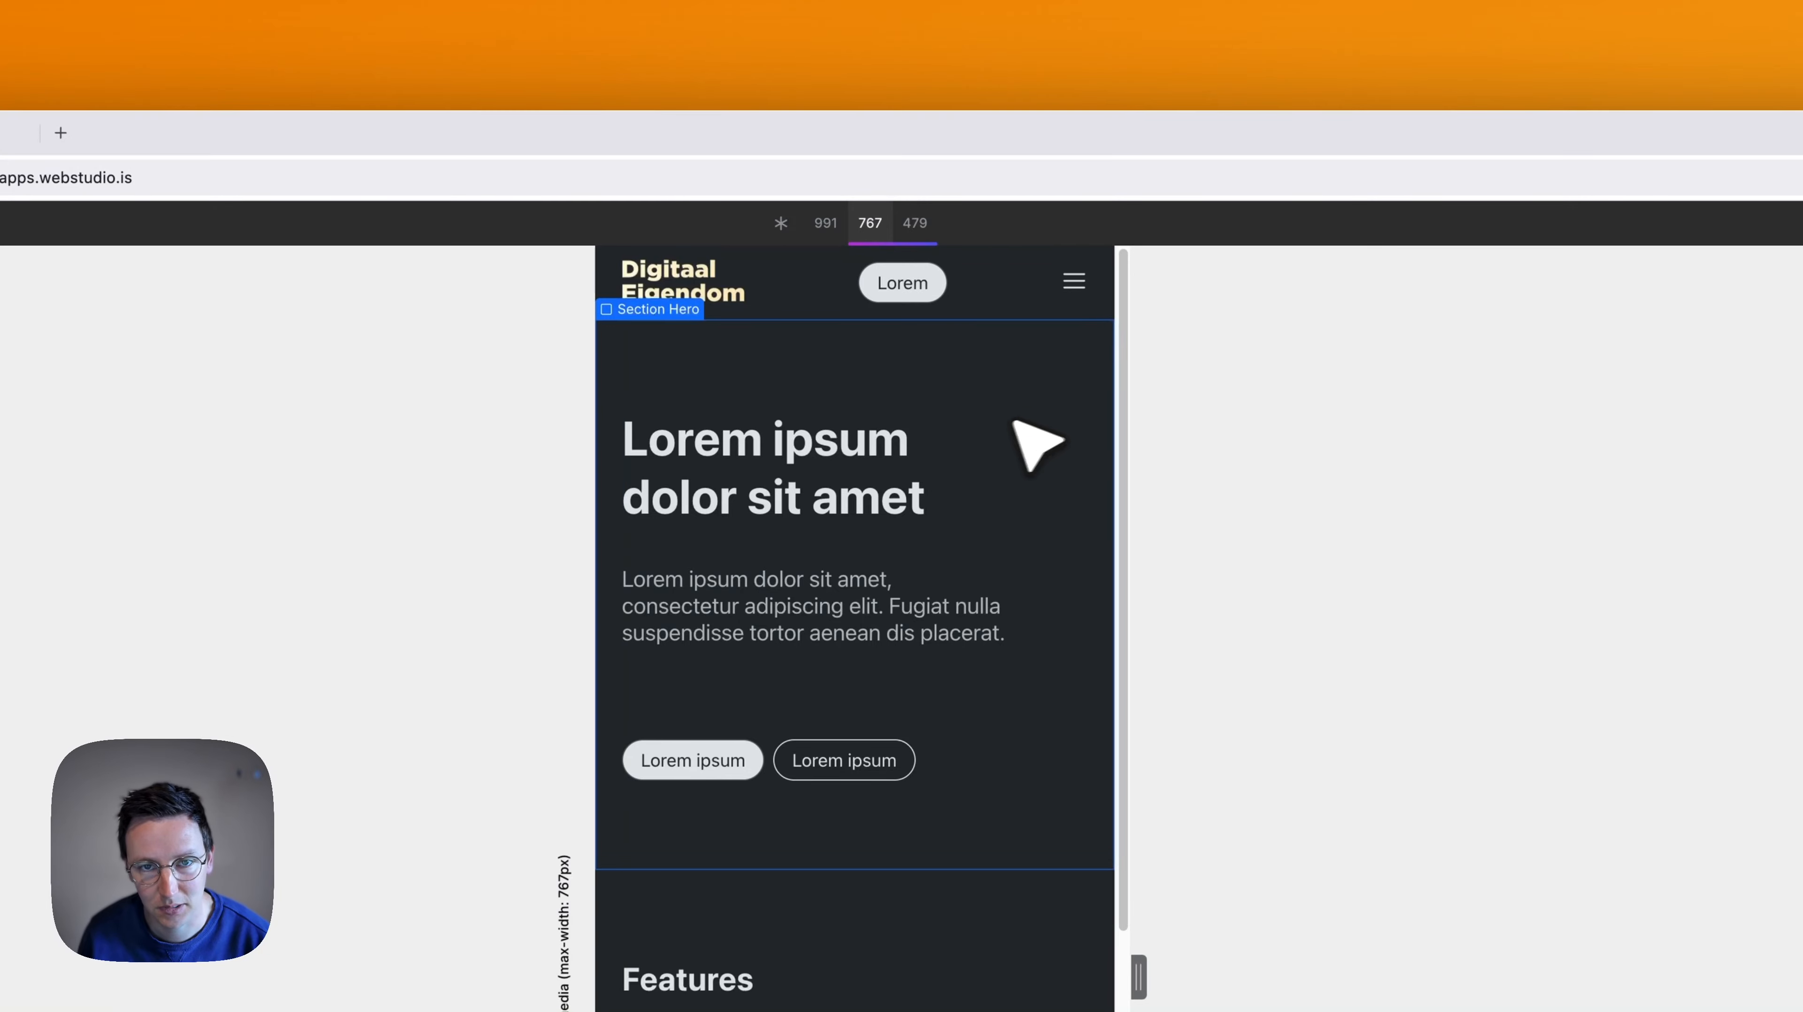
- Compare the page layout across the 479, base, 767 and 991 breakpoints, ending on 767
{"action": "left_click", "coordinate": [918, 226]}
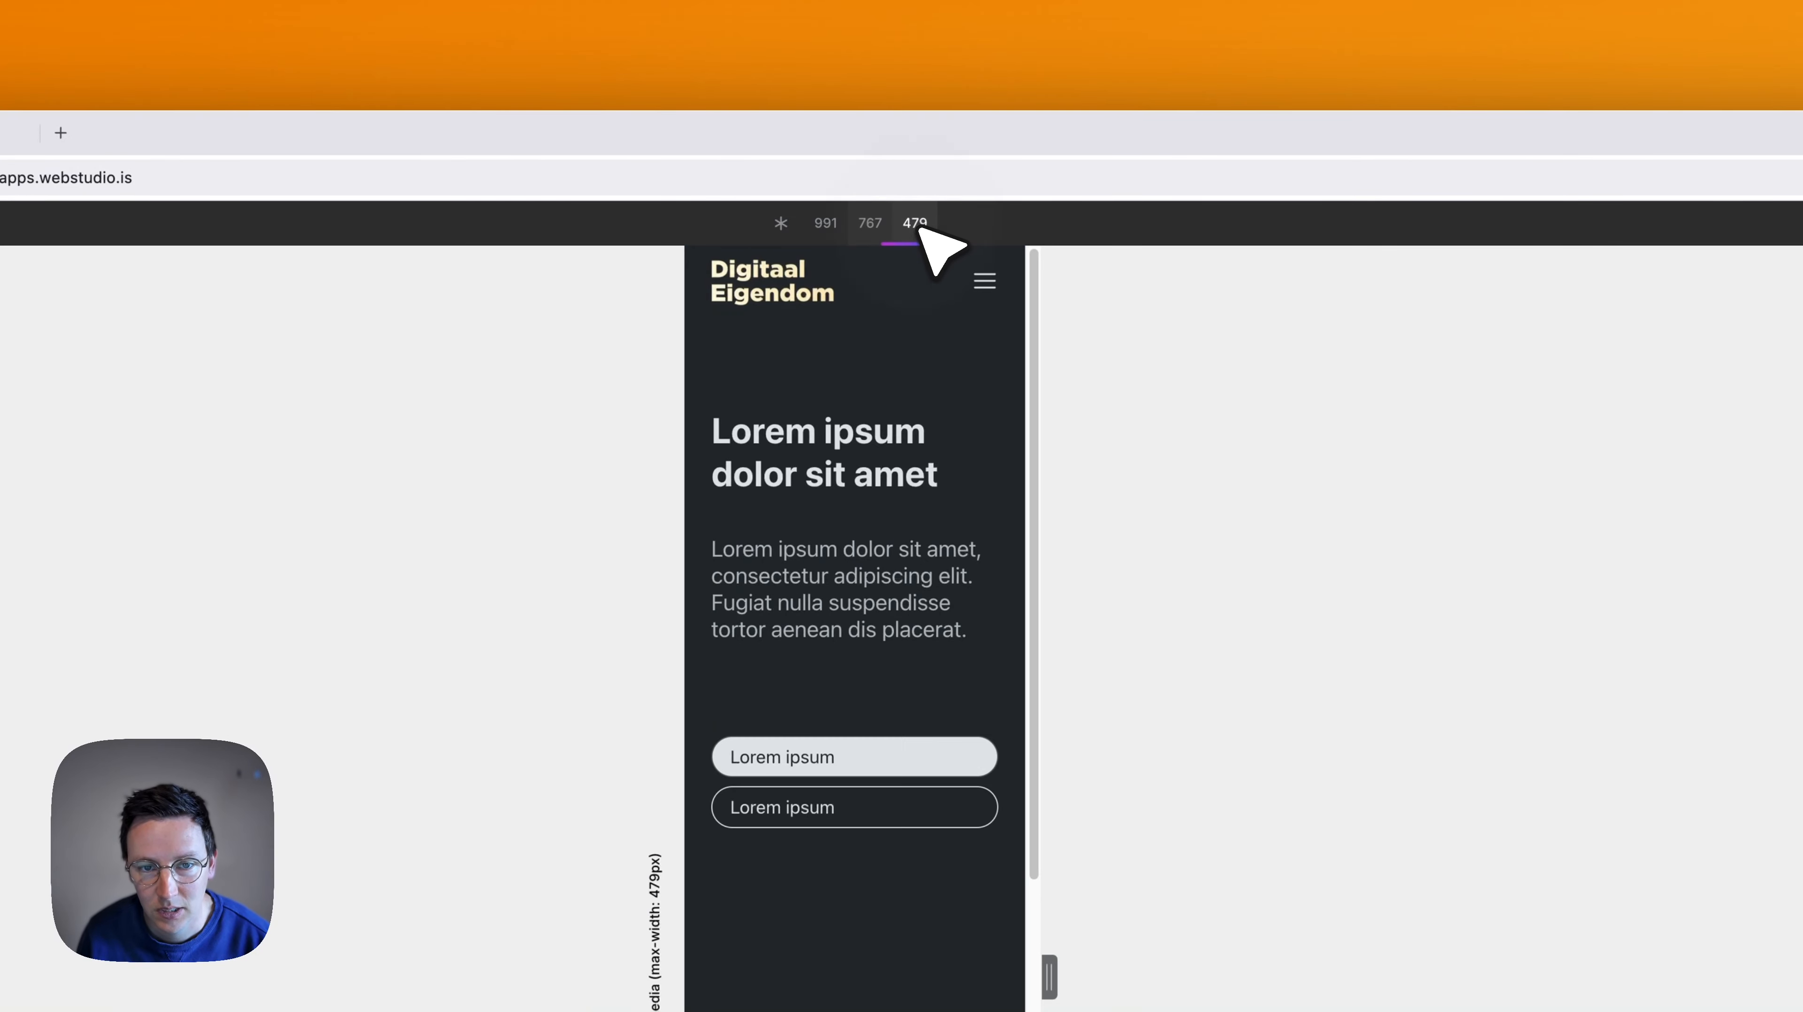
{"action": "scroll", "coordinate": [852, 560], "scroll_direction": "down", "scroll_amount": 8}
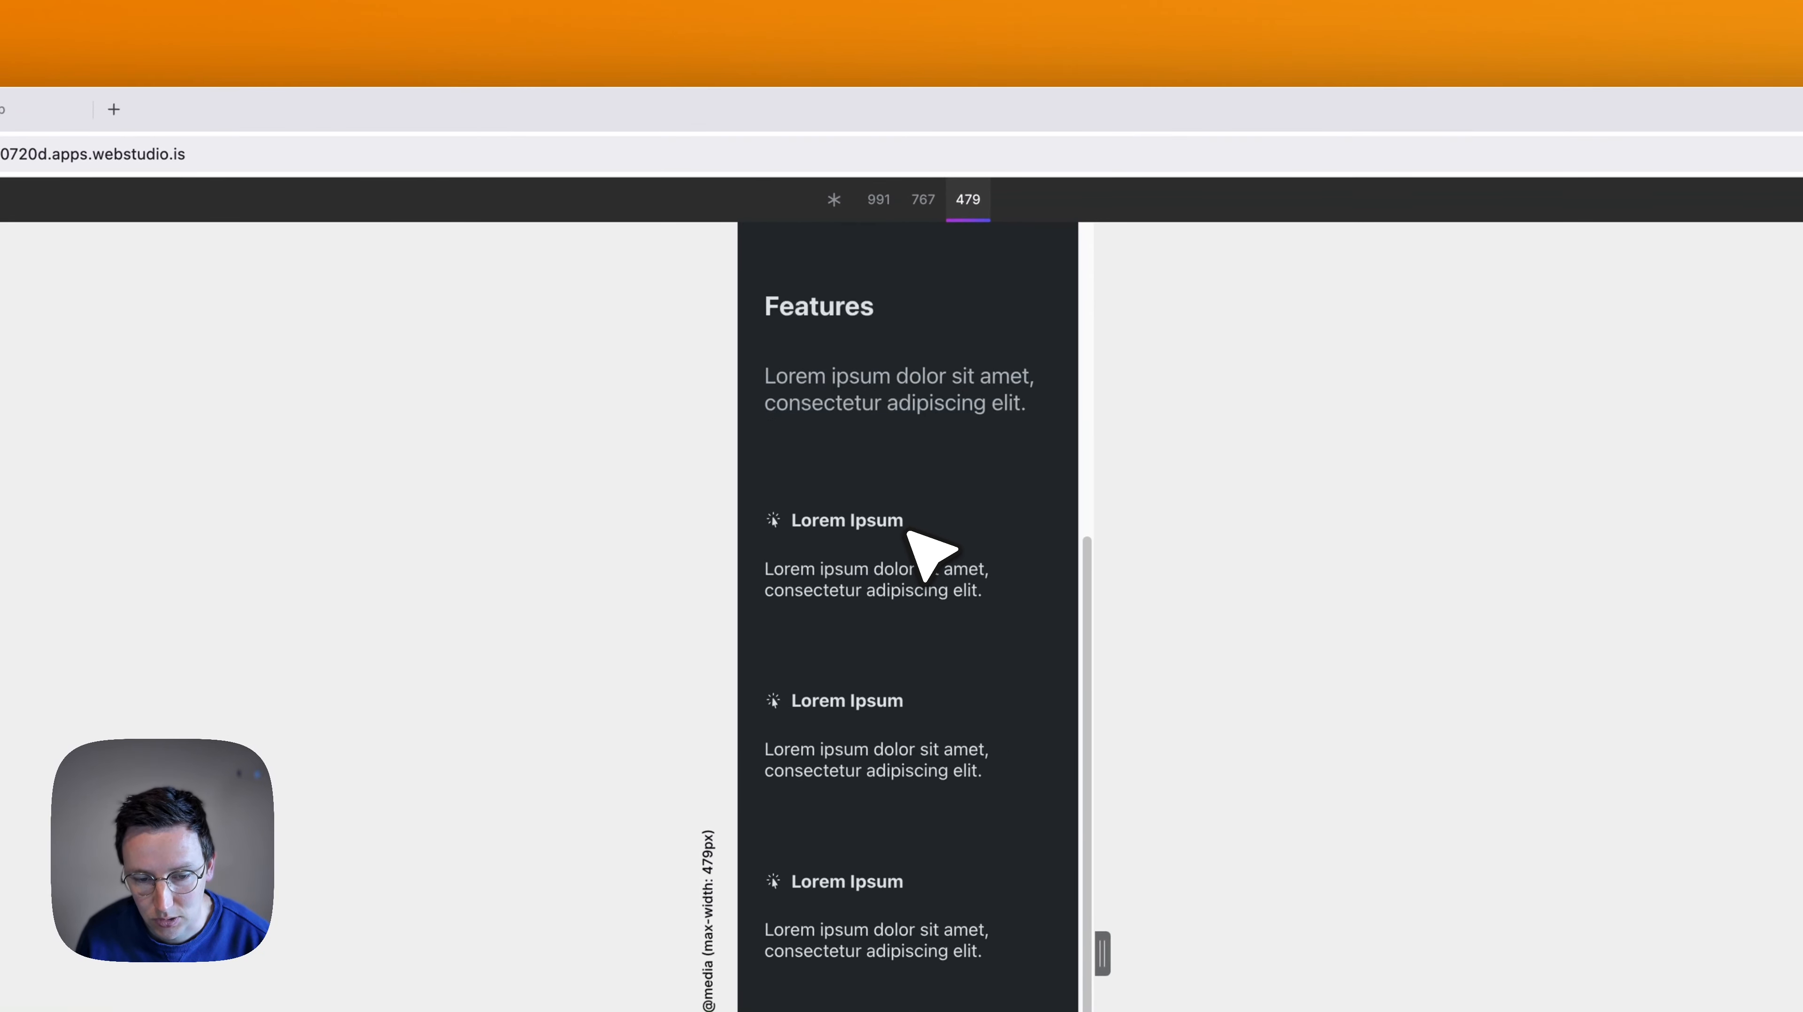
{"action": "scroll", "coordinate": [903, 534], "scroll_direction": "up", "scroll_amount": 8}
{"action": "left_click", "coordinate": [834, 199]}
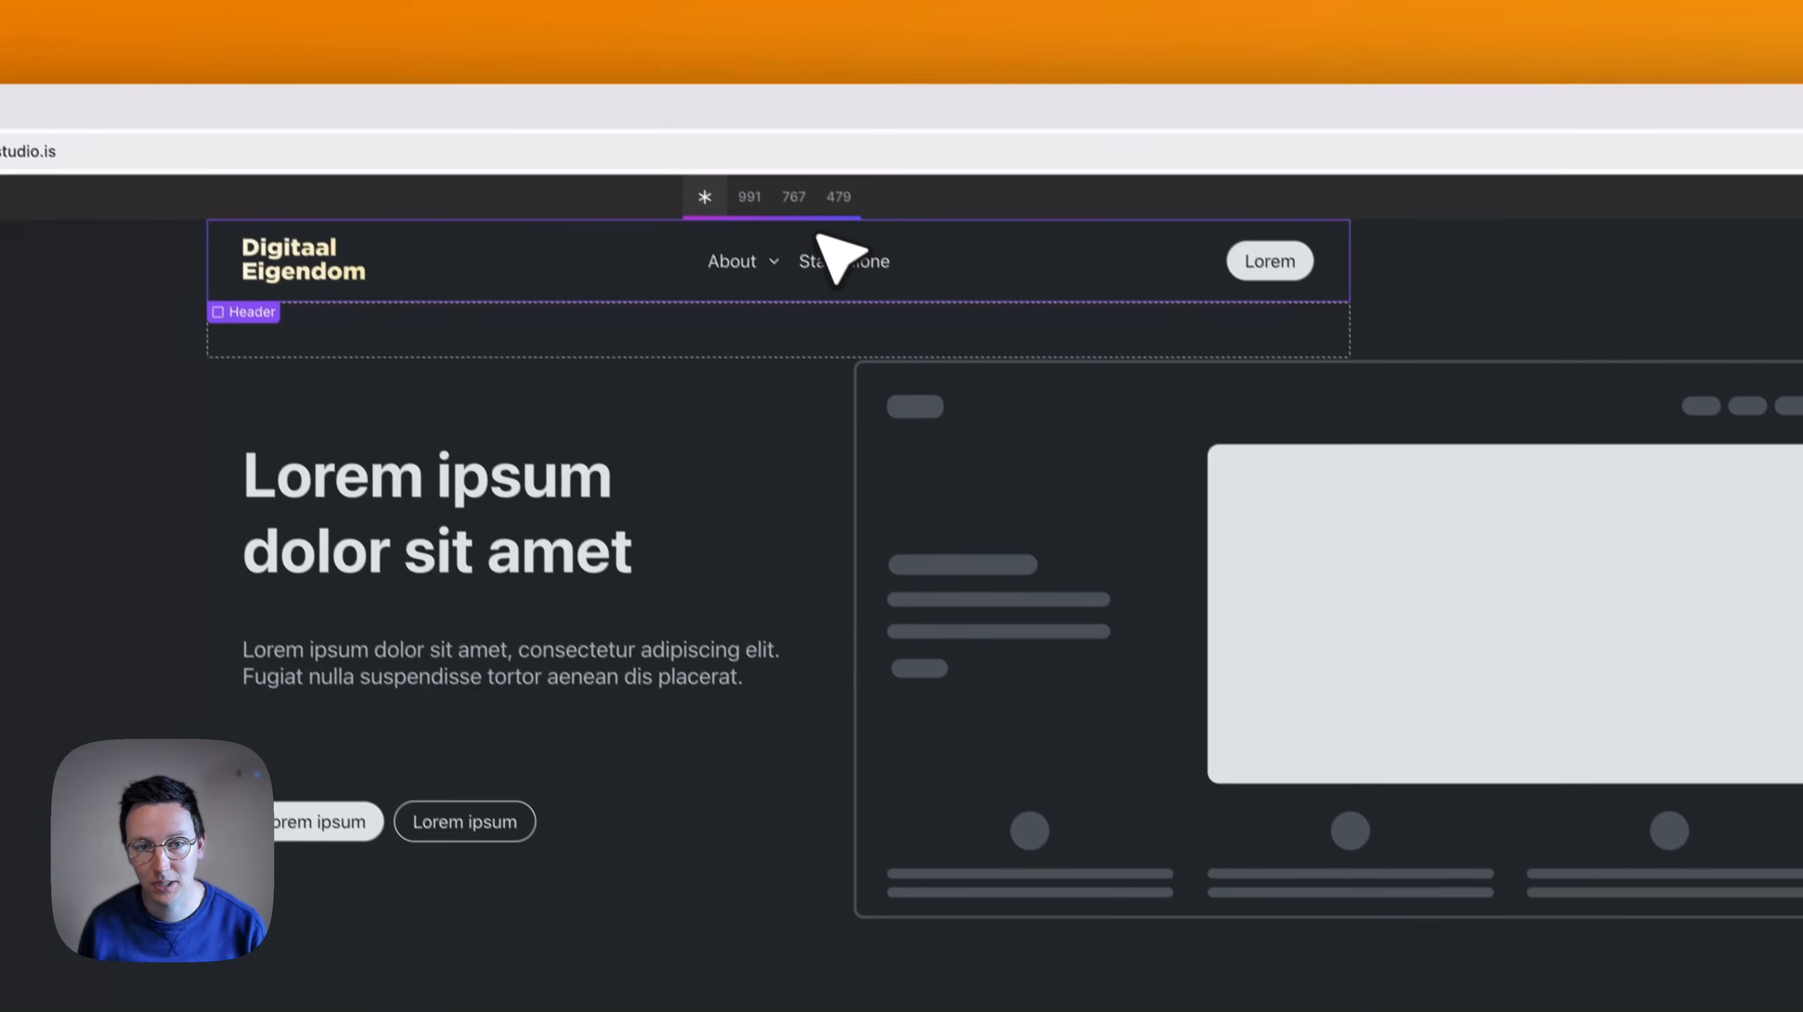
{"action": "left_click", "coordinate": [799, 198]}
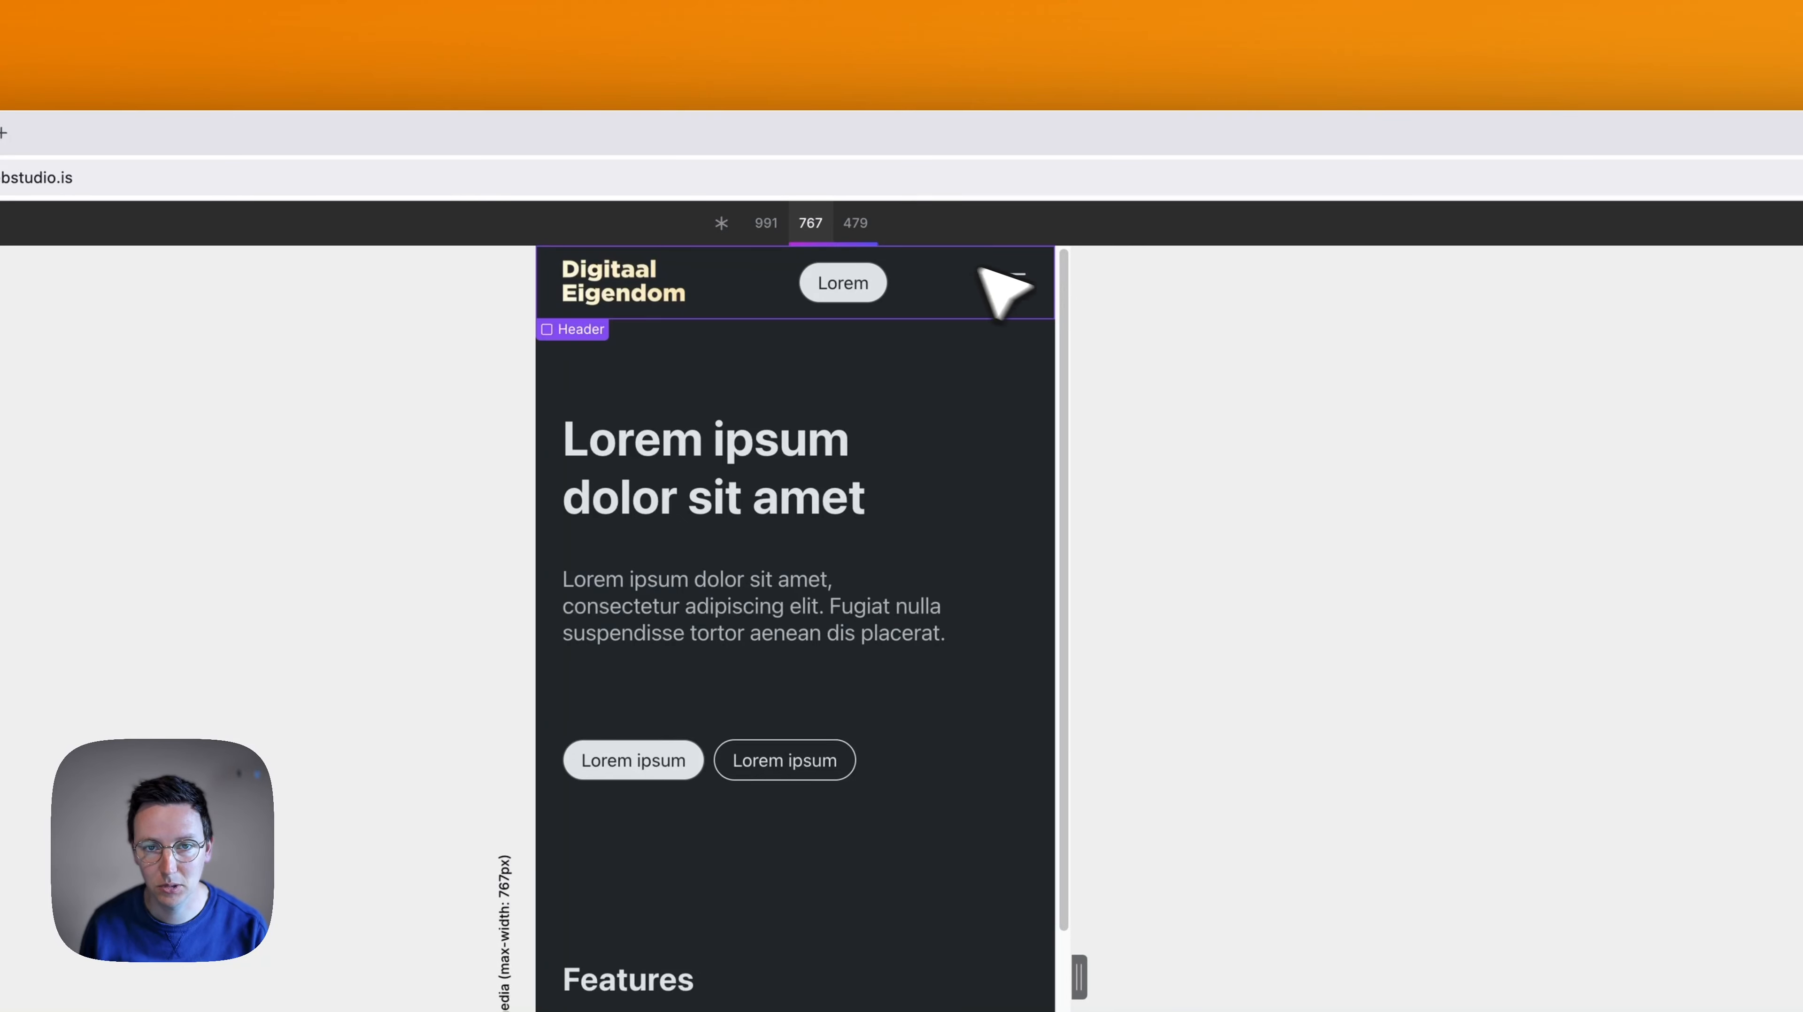
{"action": "left_click", "coordinate": [770, 229]}
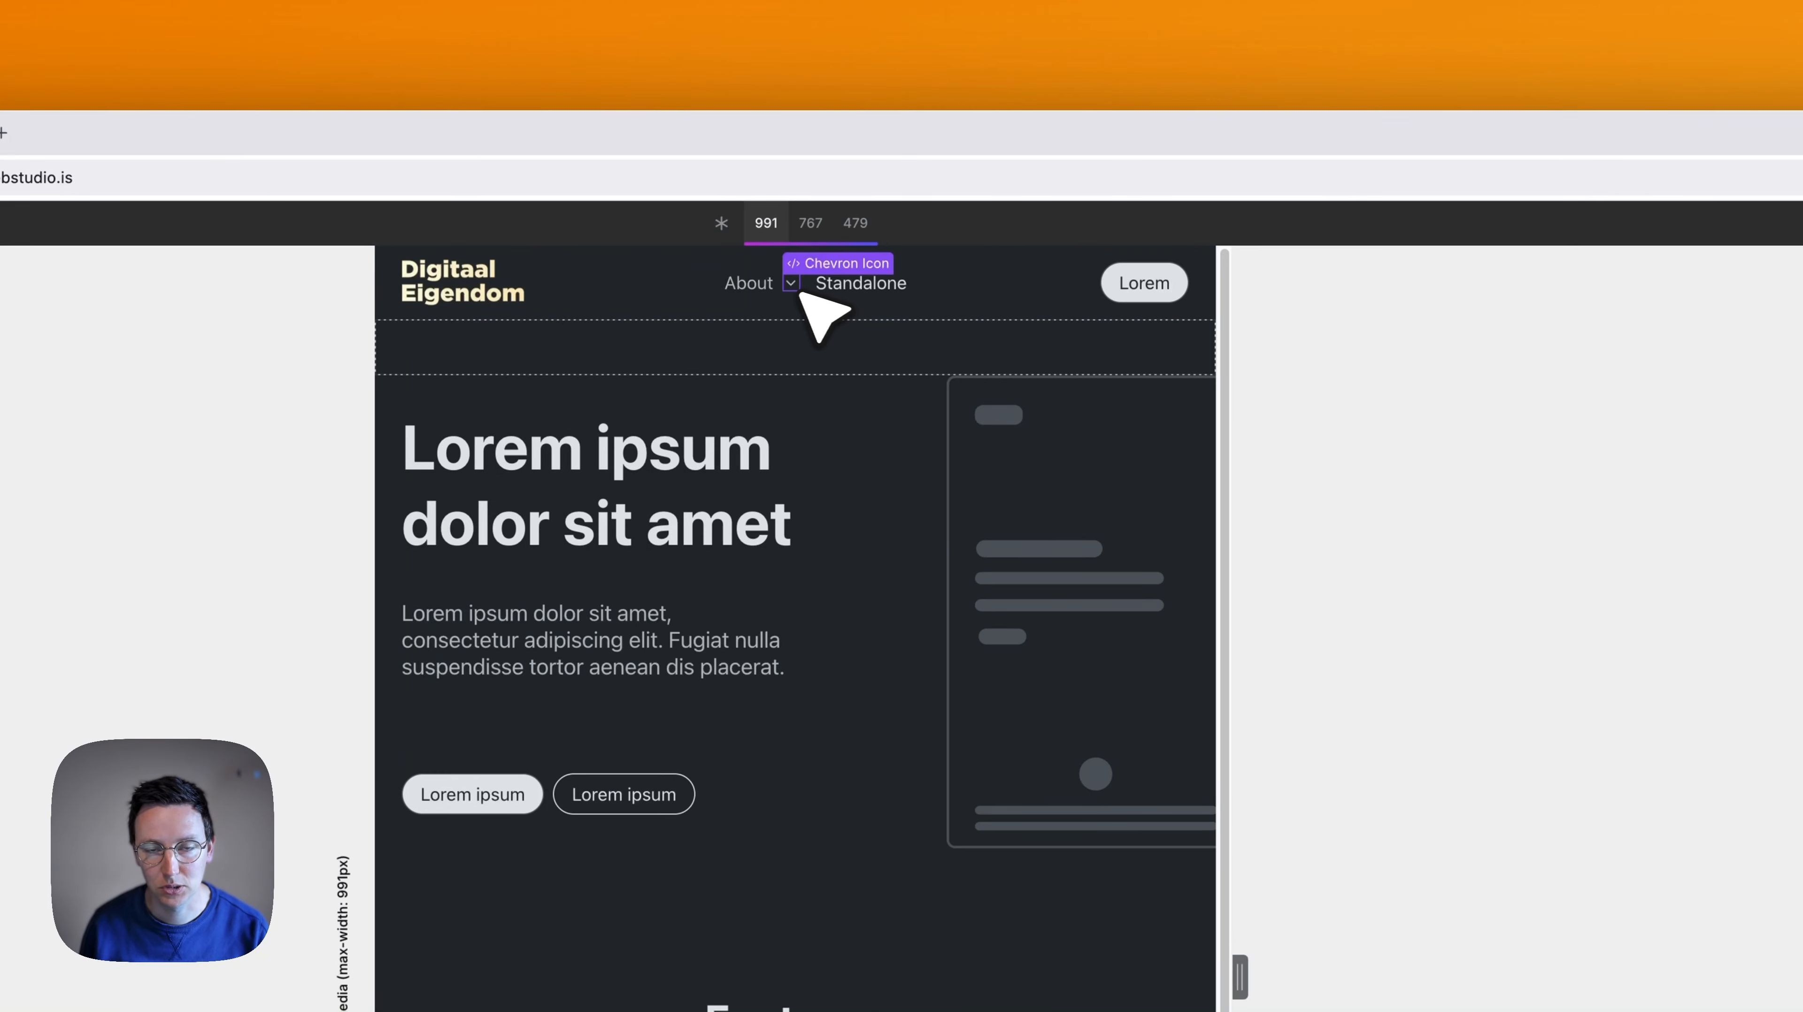
{"action": "left_click", "coordinate": [810, 224]}
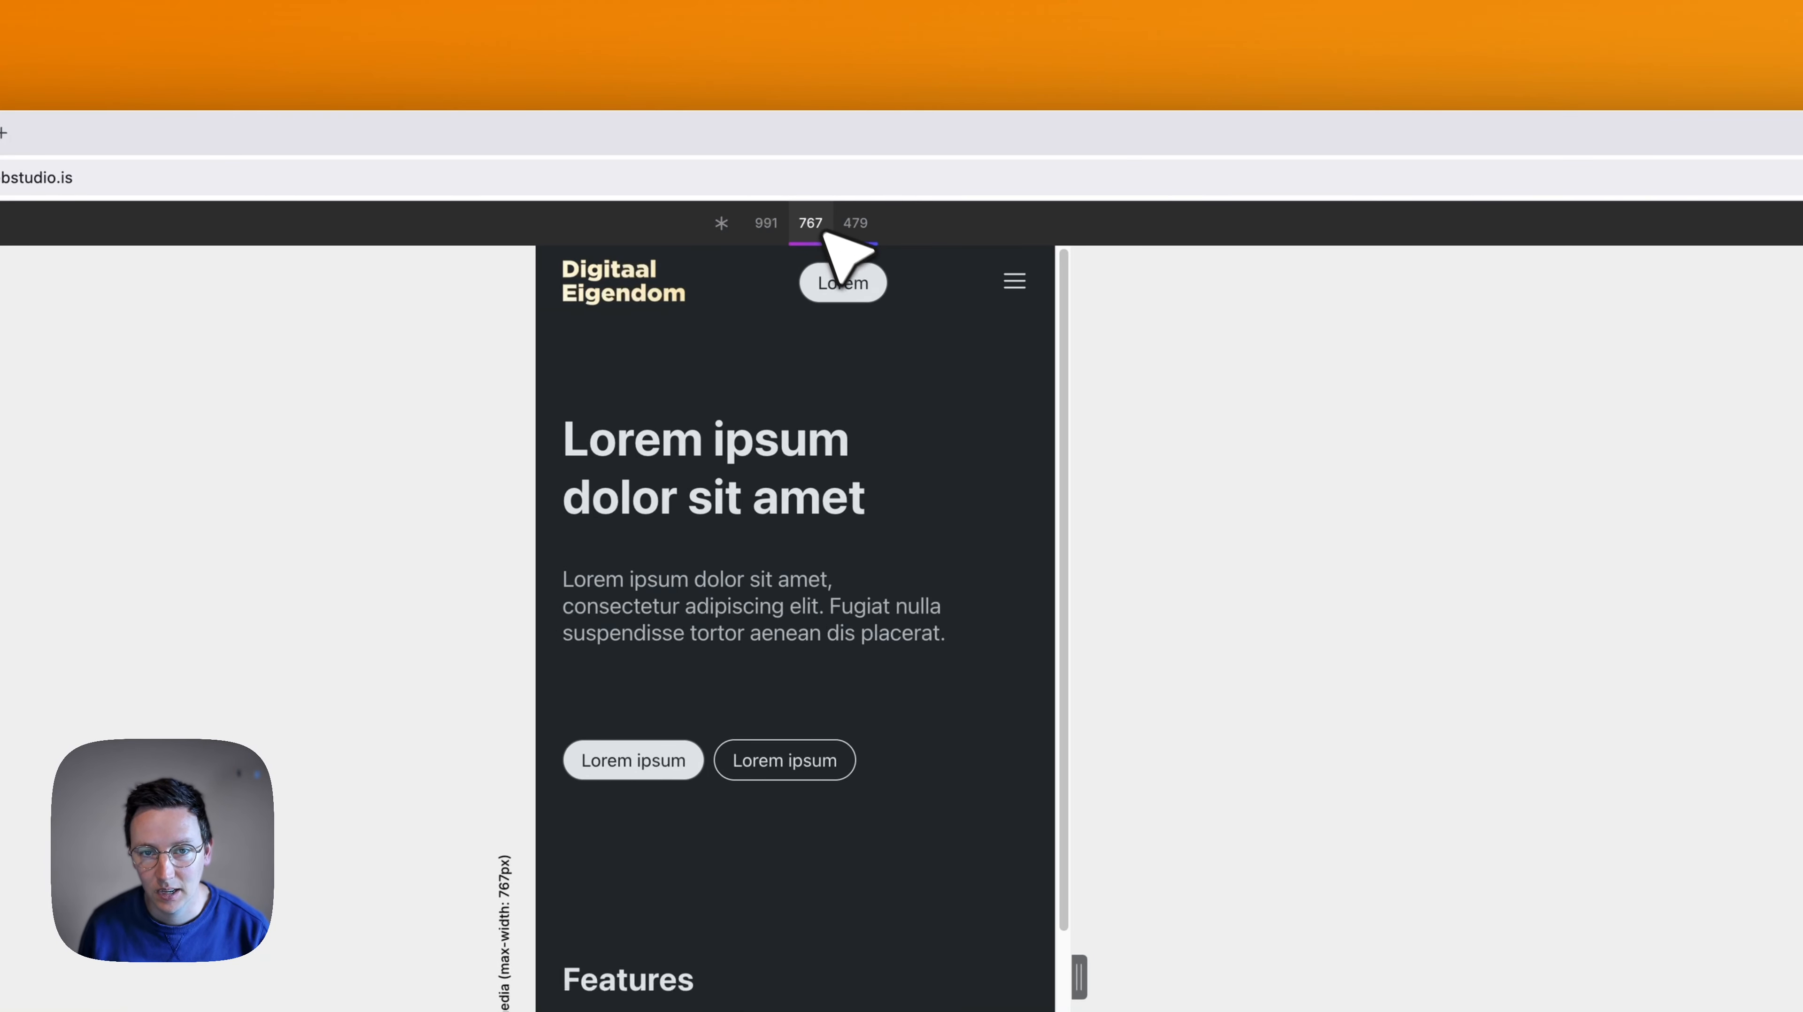
- Inspect the mobile header's hamburger menu by showing its Sheet Overlay and links, then return to its Sheet Trigger and collapse the overlay
{"action": "left_click", "coordinate": [1014, 282]}
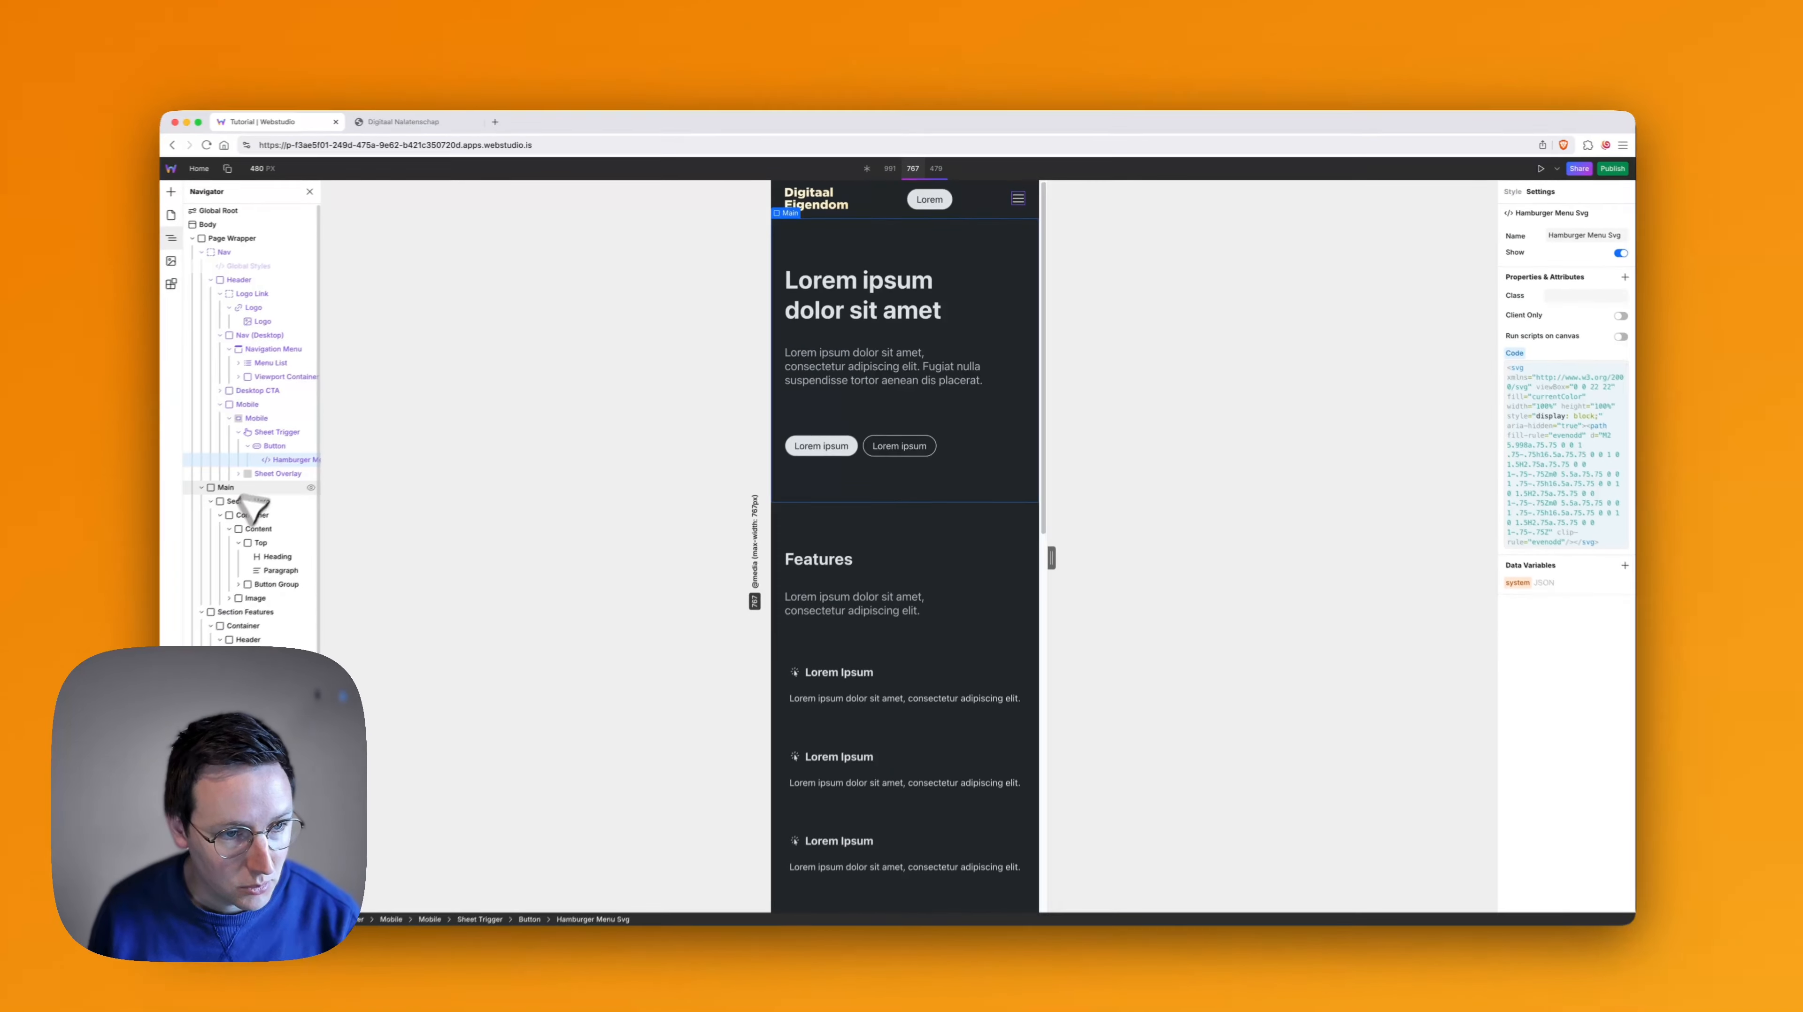
{"action": "left_click", "coordinate": [249, 474]}
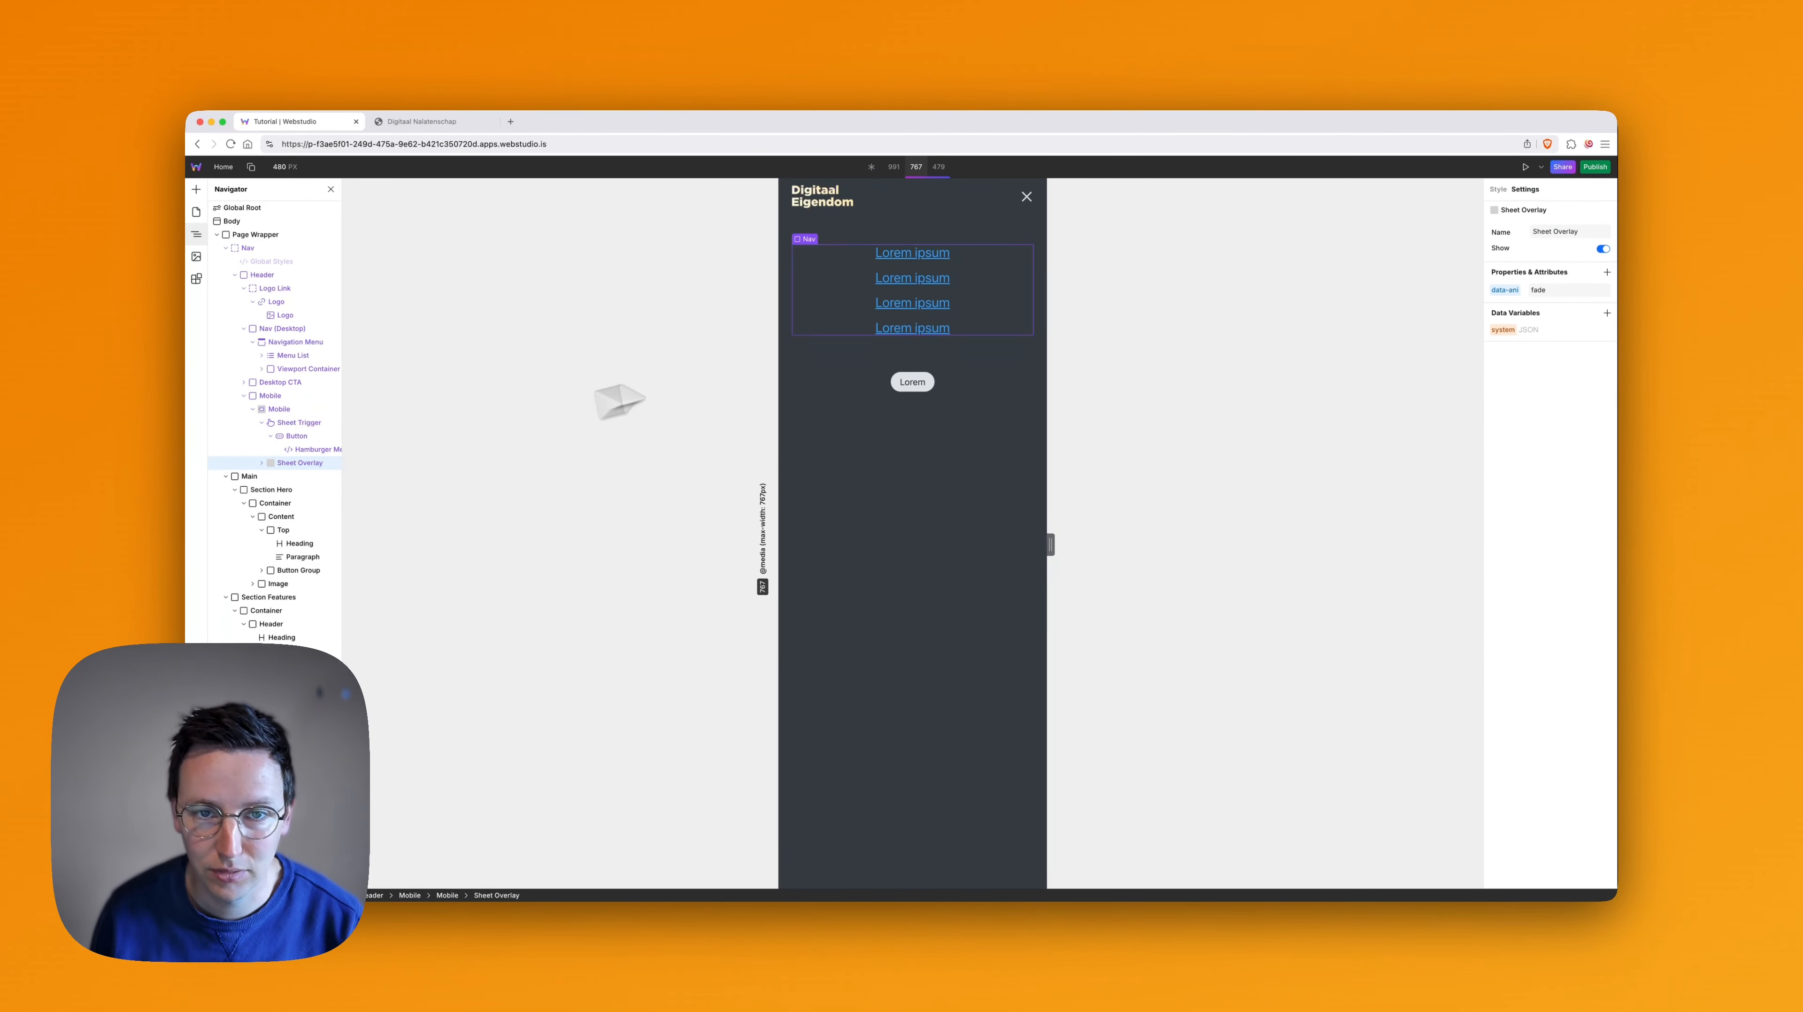
{"action": "left_click", "coordinate": [913, 254]}
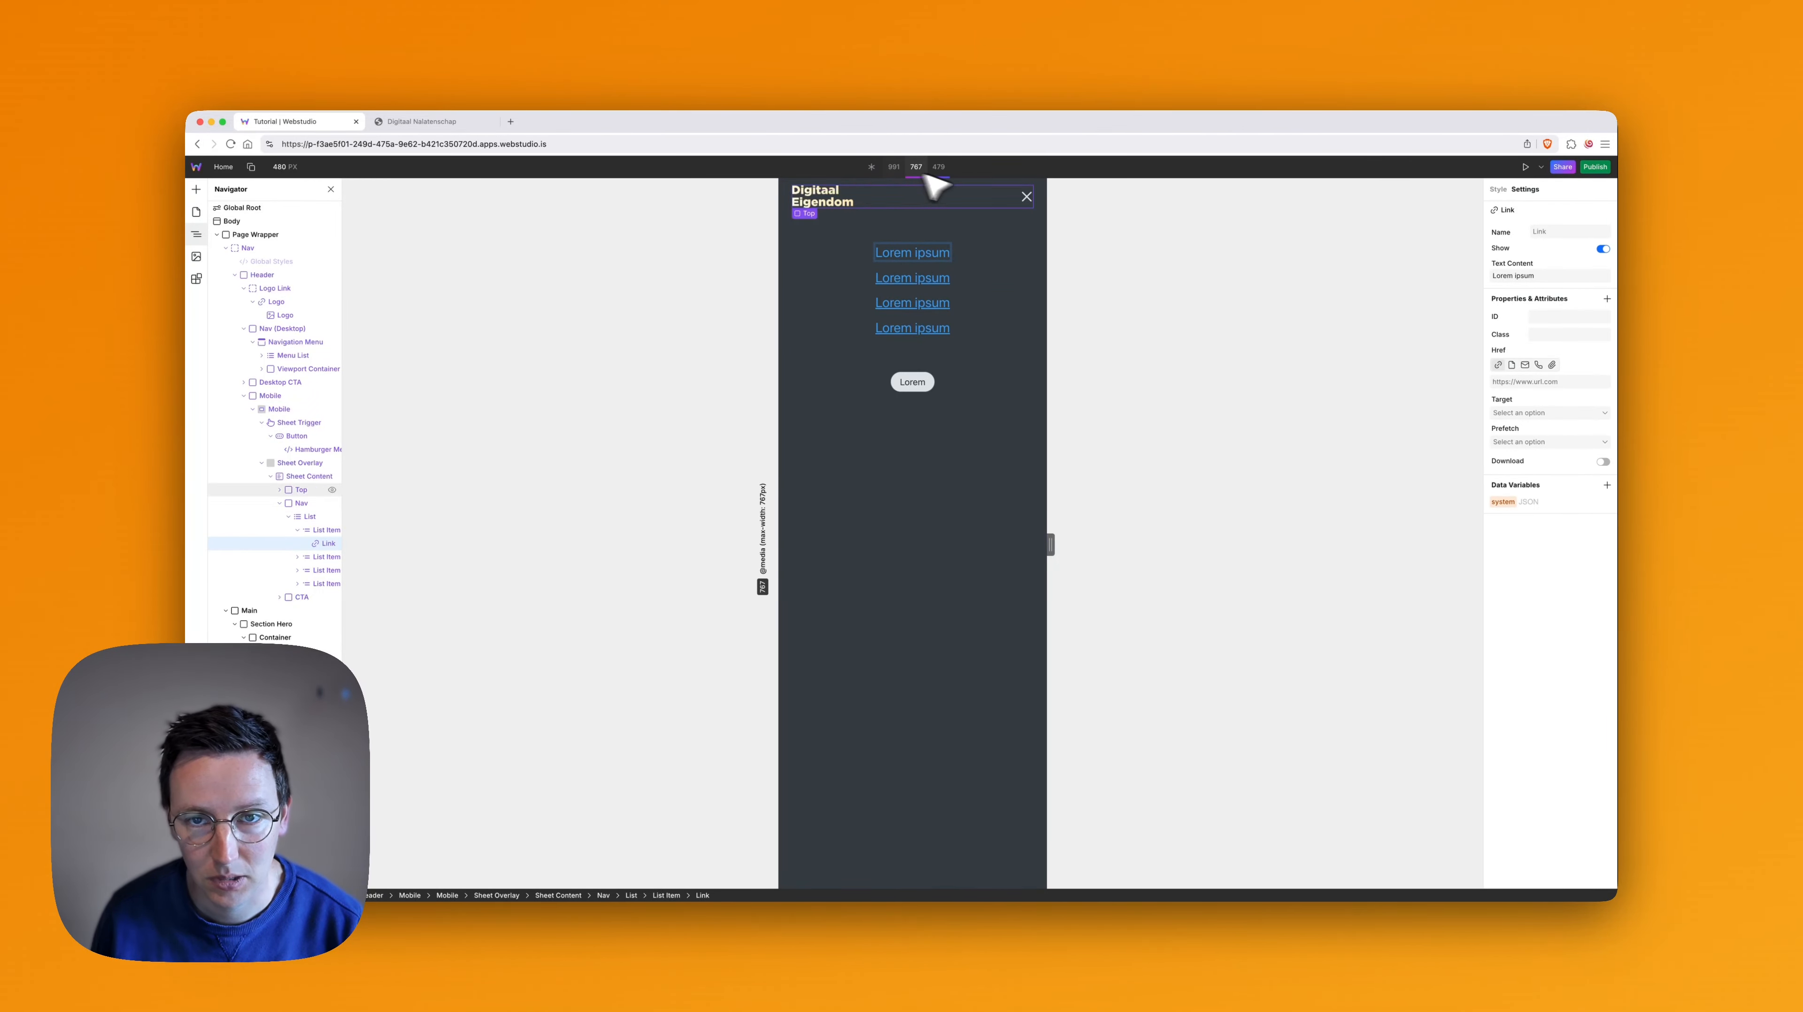
{"action": "left_click", "coordinate": [303, 430]}
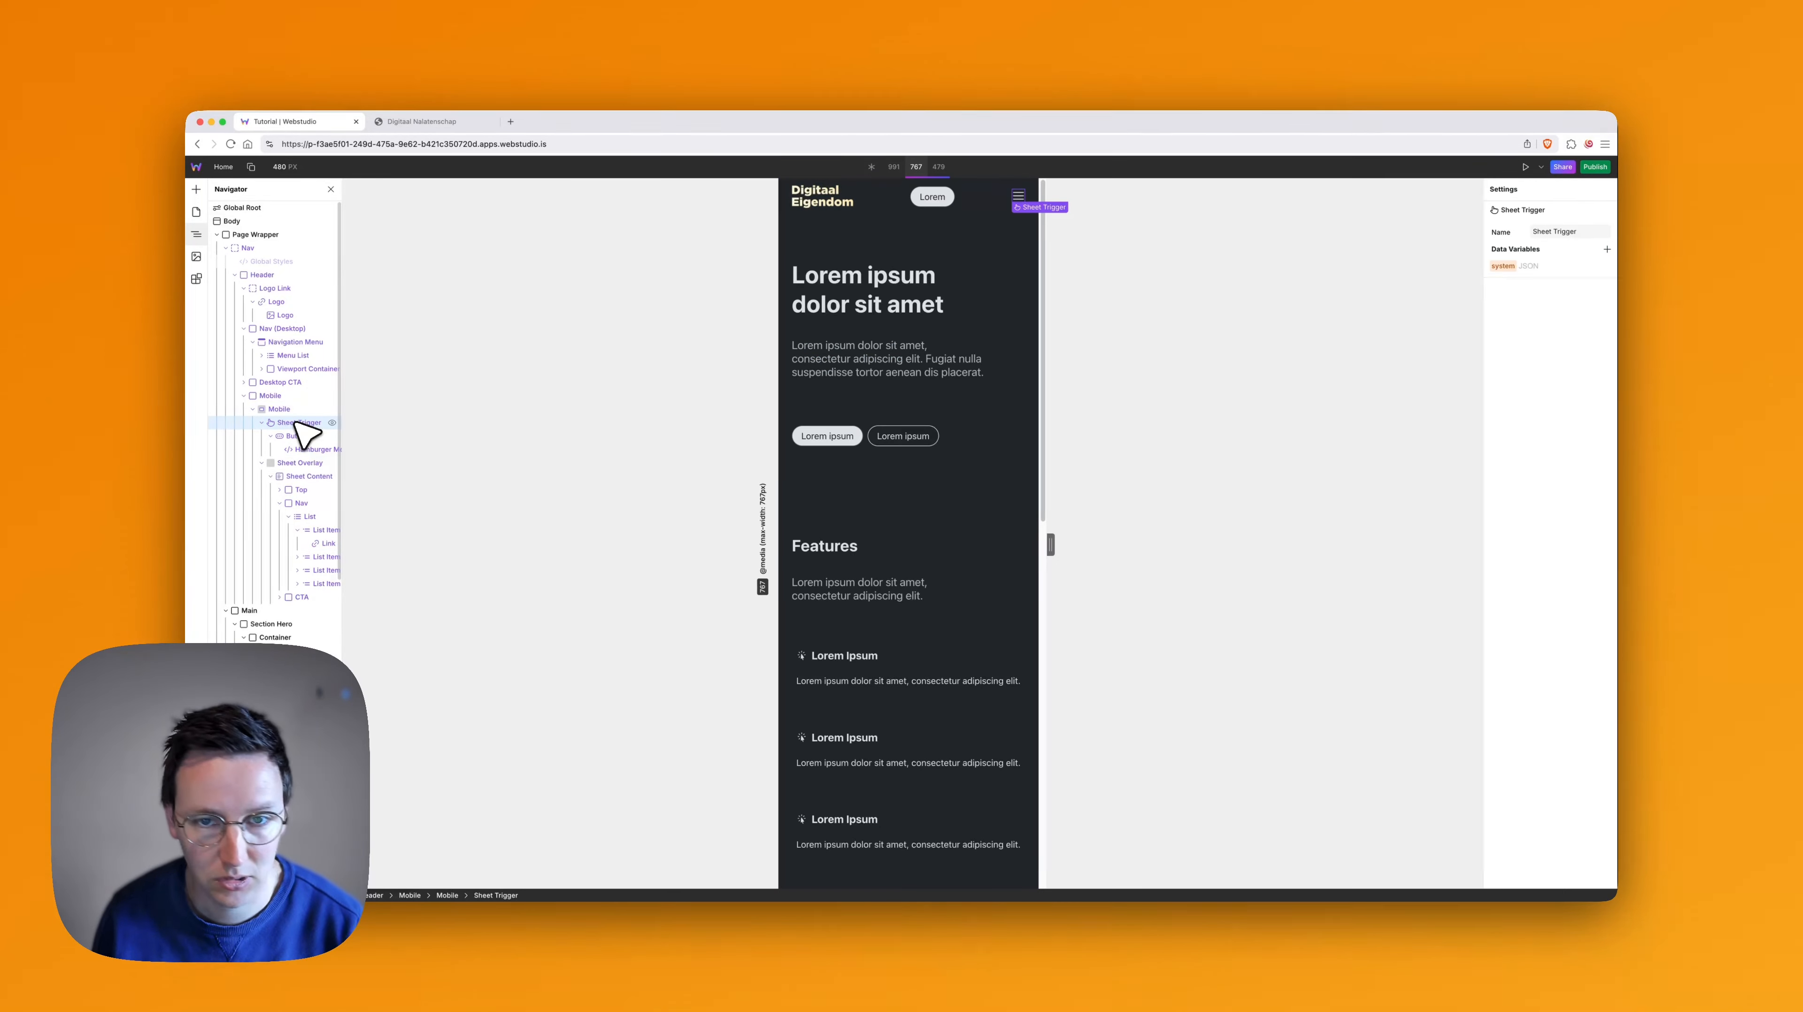
{"action": "left_click", "coordinate": [263, 464]}
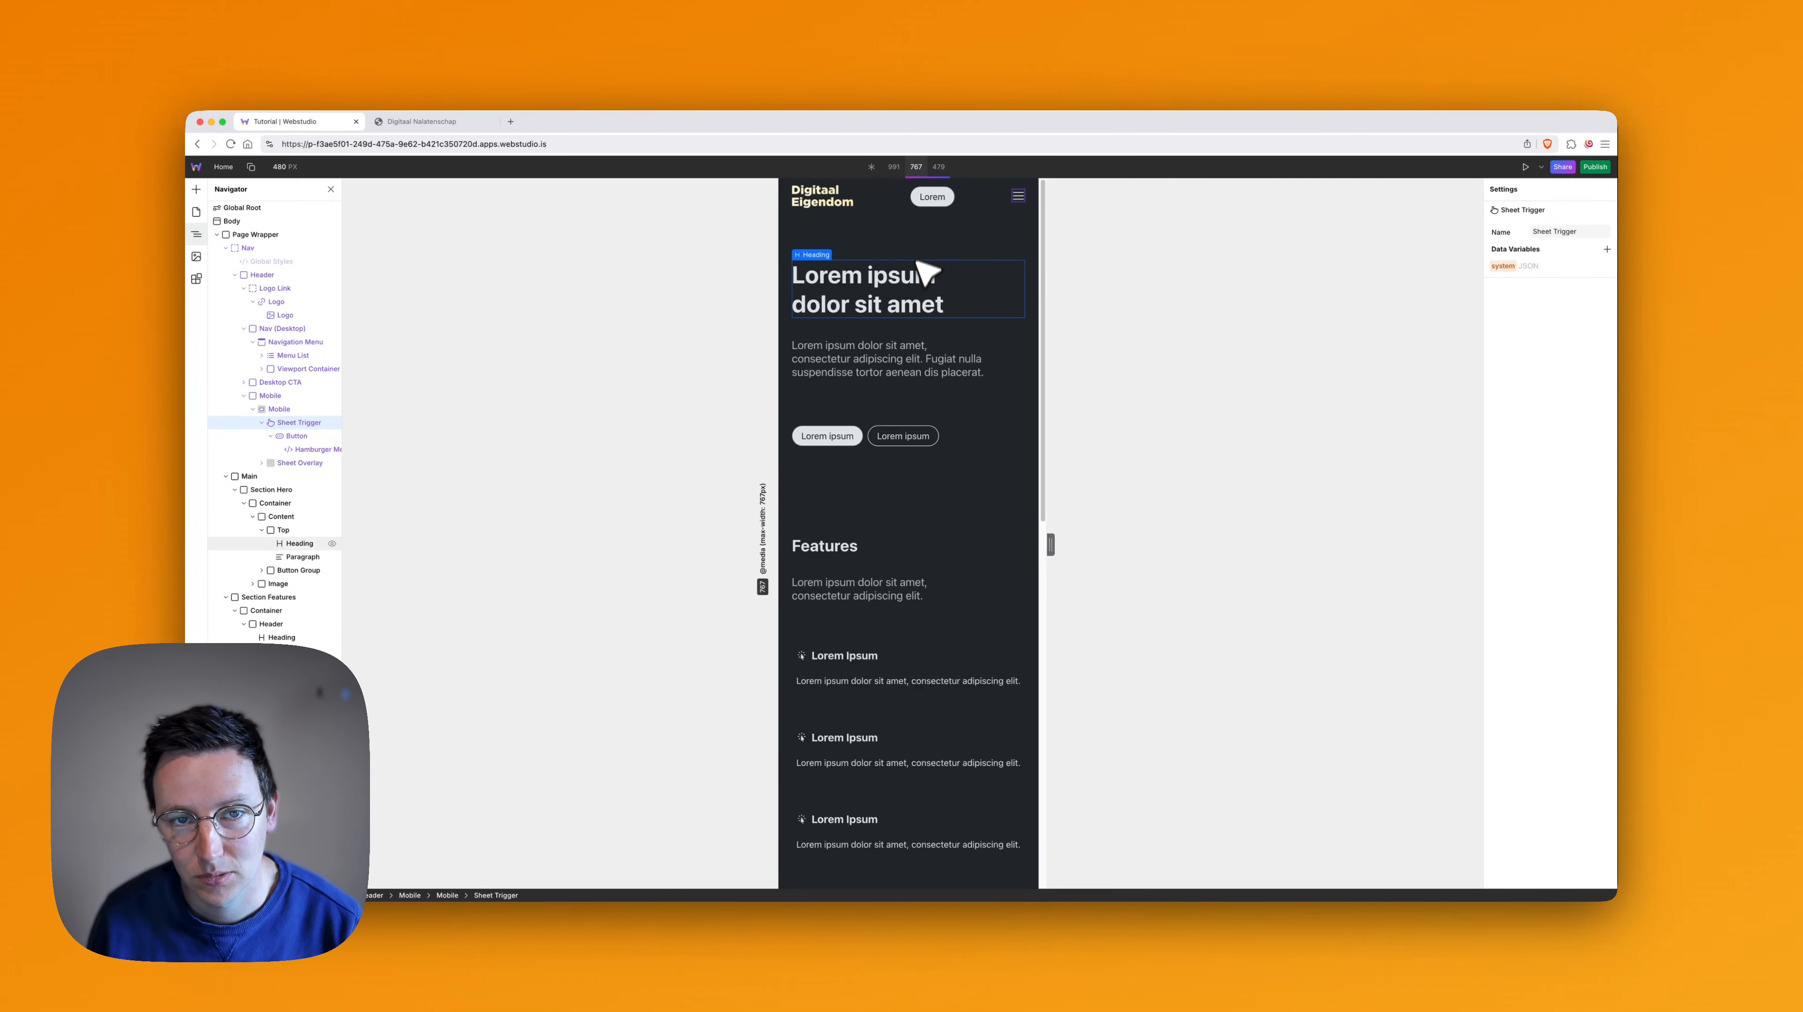
- Review the page at the 991 and base breakpoints, reading the base layout down to the footer
{"action": "left_click", "coordinate": [891, 167]}
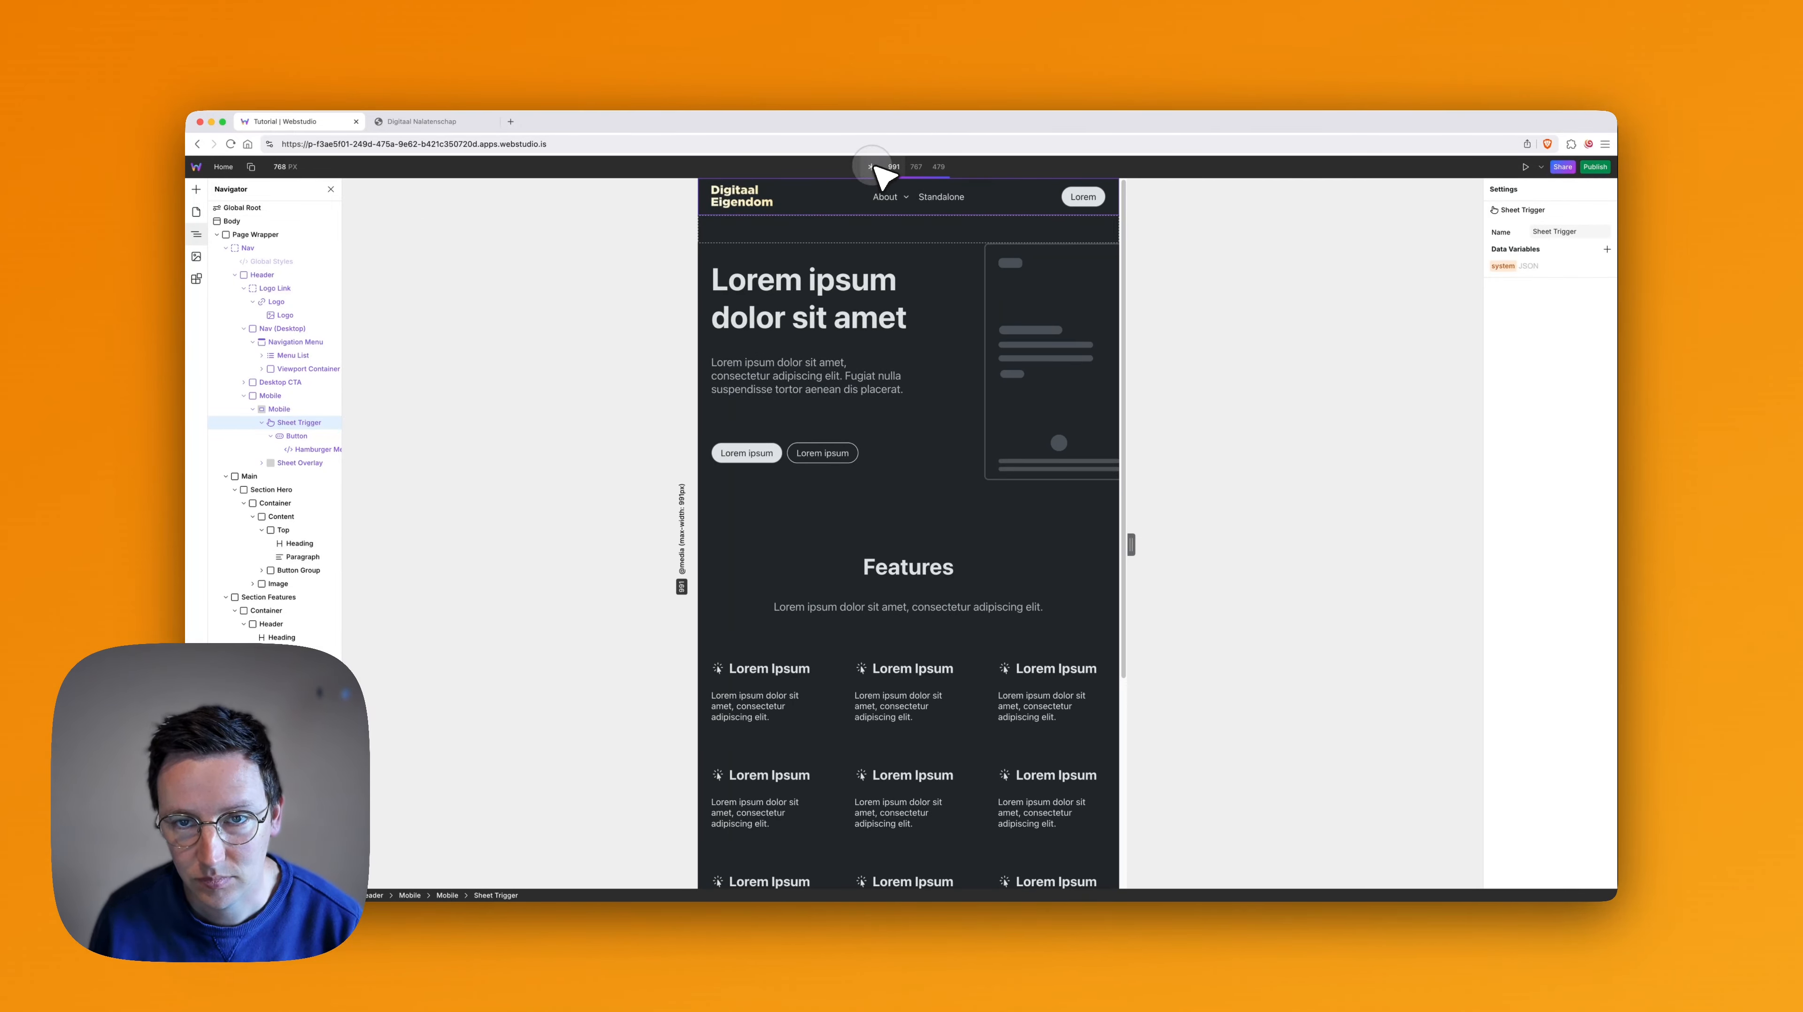
{"action": "left_click", "coordinate": [873, 167]}
{"action": "scroll", "coordinate": [1127, 420], "scroll_direction": "down", "scroll_amount": 1}
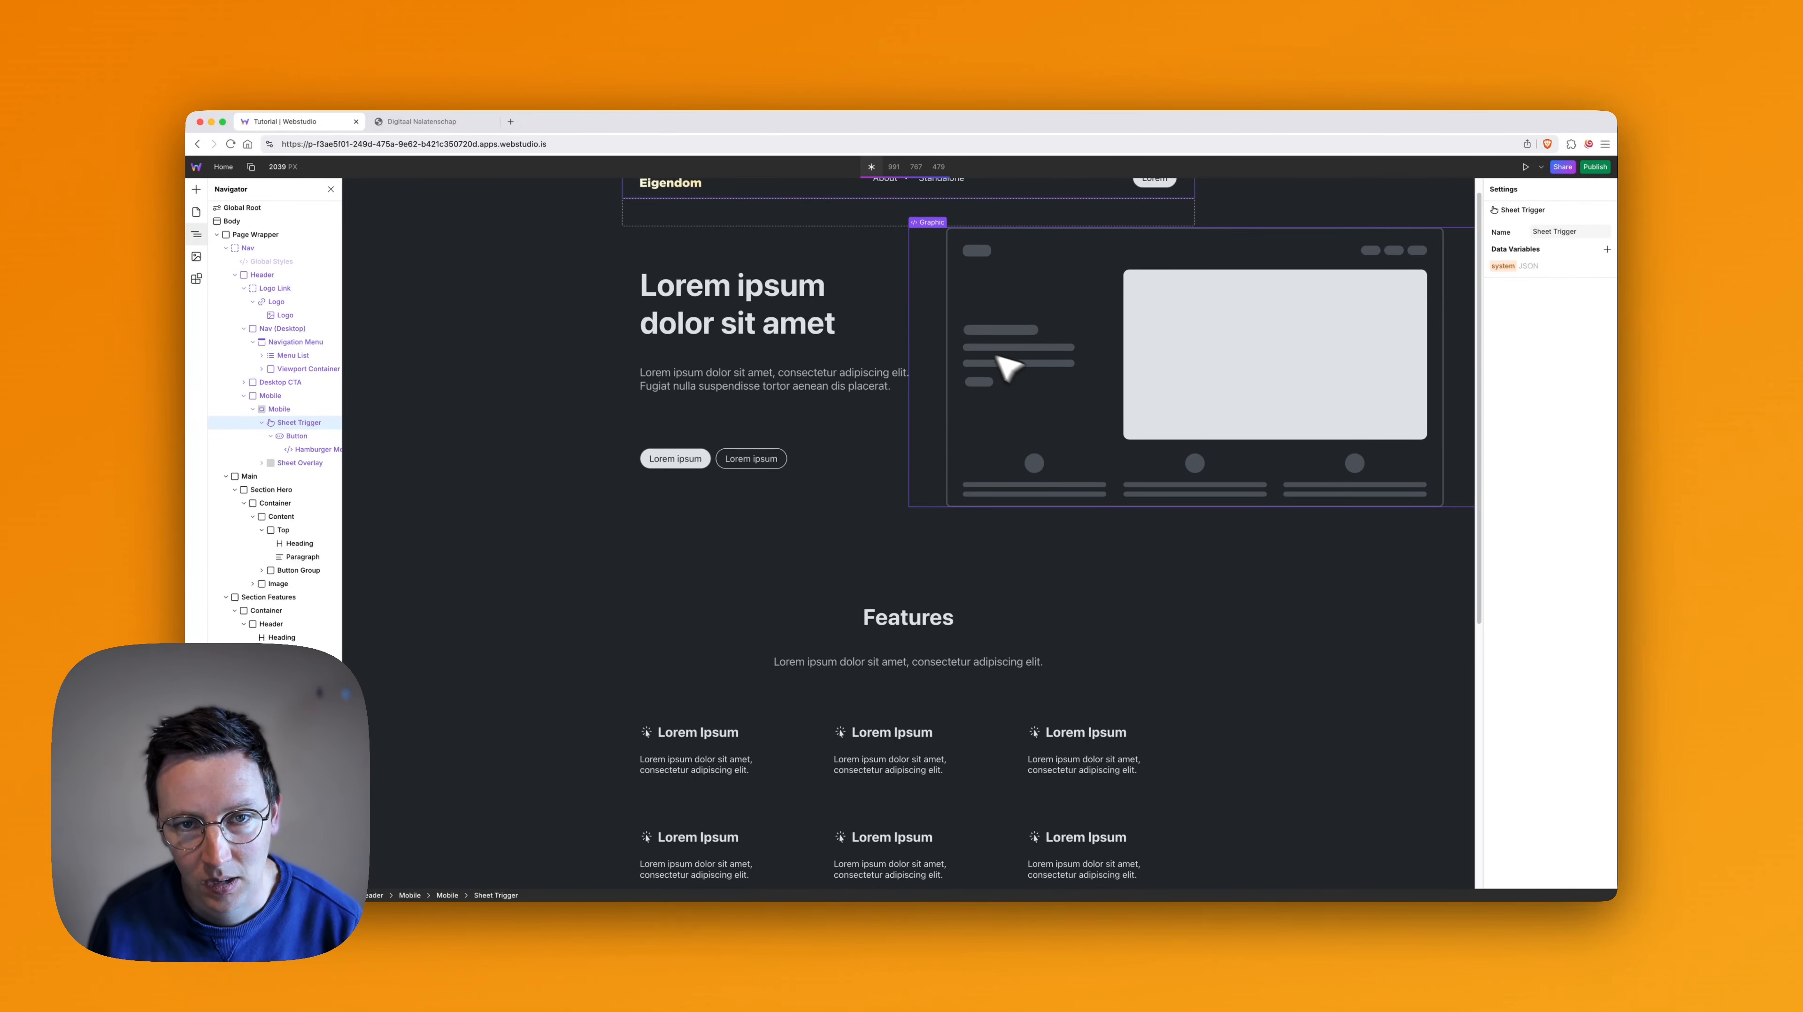
{"action": "scroll", "coordinate": [973, 348], "scroll_direction": "down", "scroll_amount": 6}
{"action": "scroll", "coordinate": [960, 348], "scroll_direction": "down", "scroll_amount": 1}
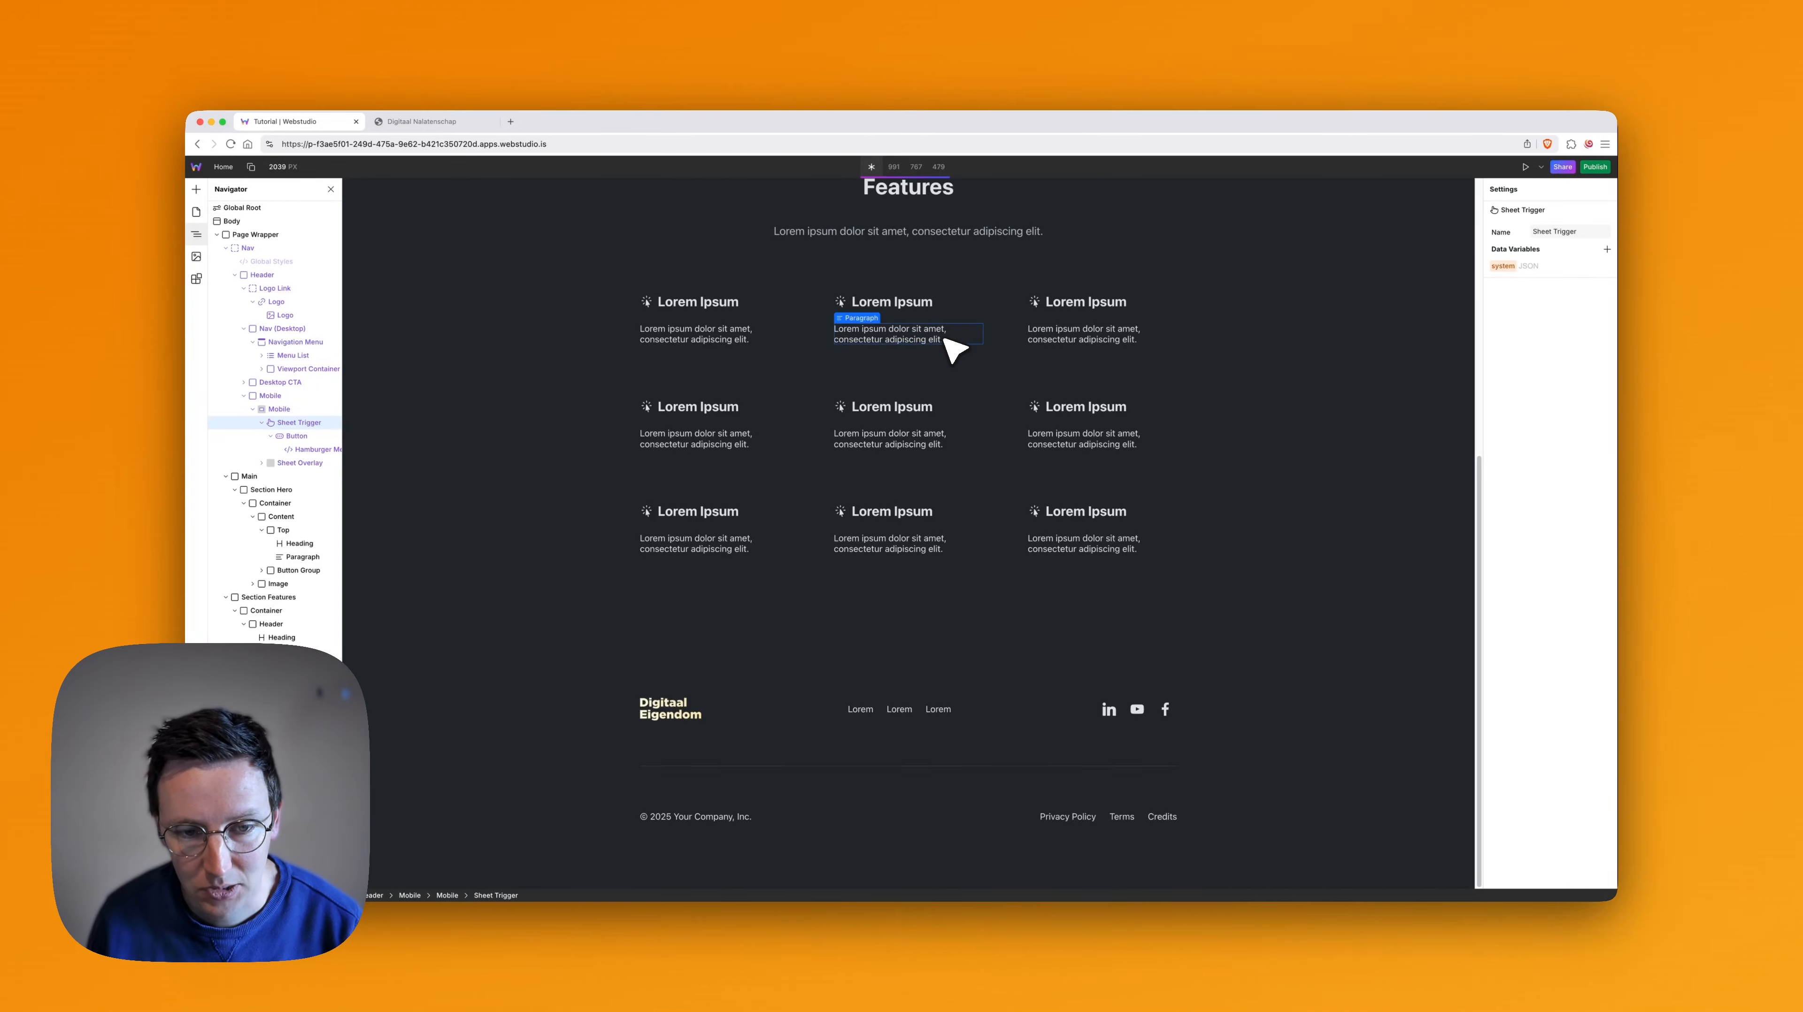
- Examine the Diensten & Producten section on the Digitaal Nalatenschap reference page, and return to the Webstudio project
{"action": "key", "text": "super+2"}
{"action": "scroll", "coordinate": [1099, 551], "scroll_direction": "down", "scroll_amount": 10}
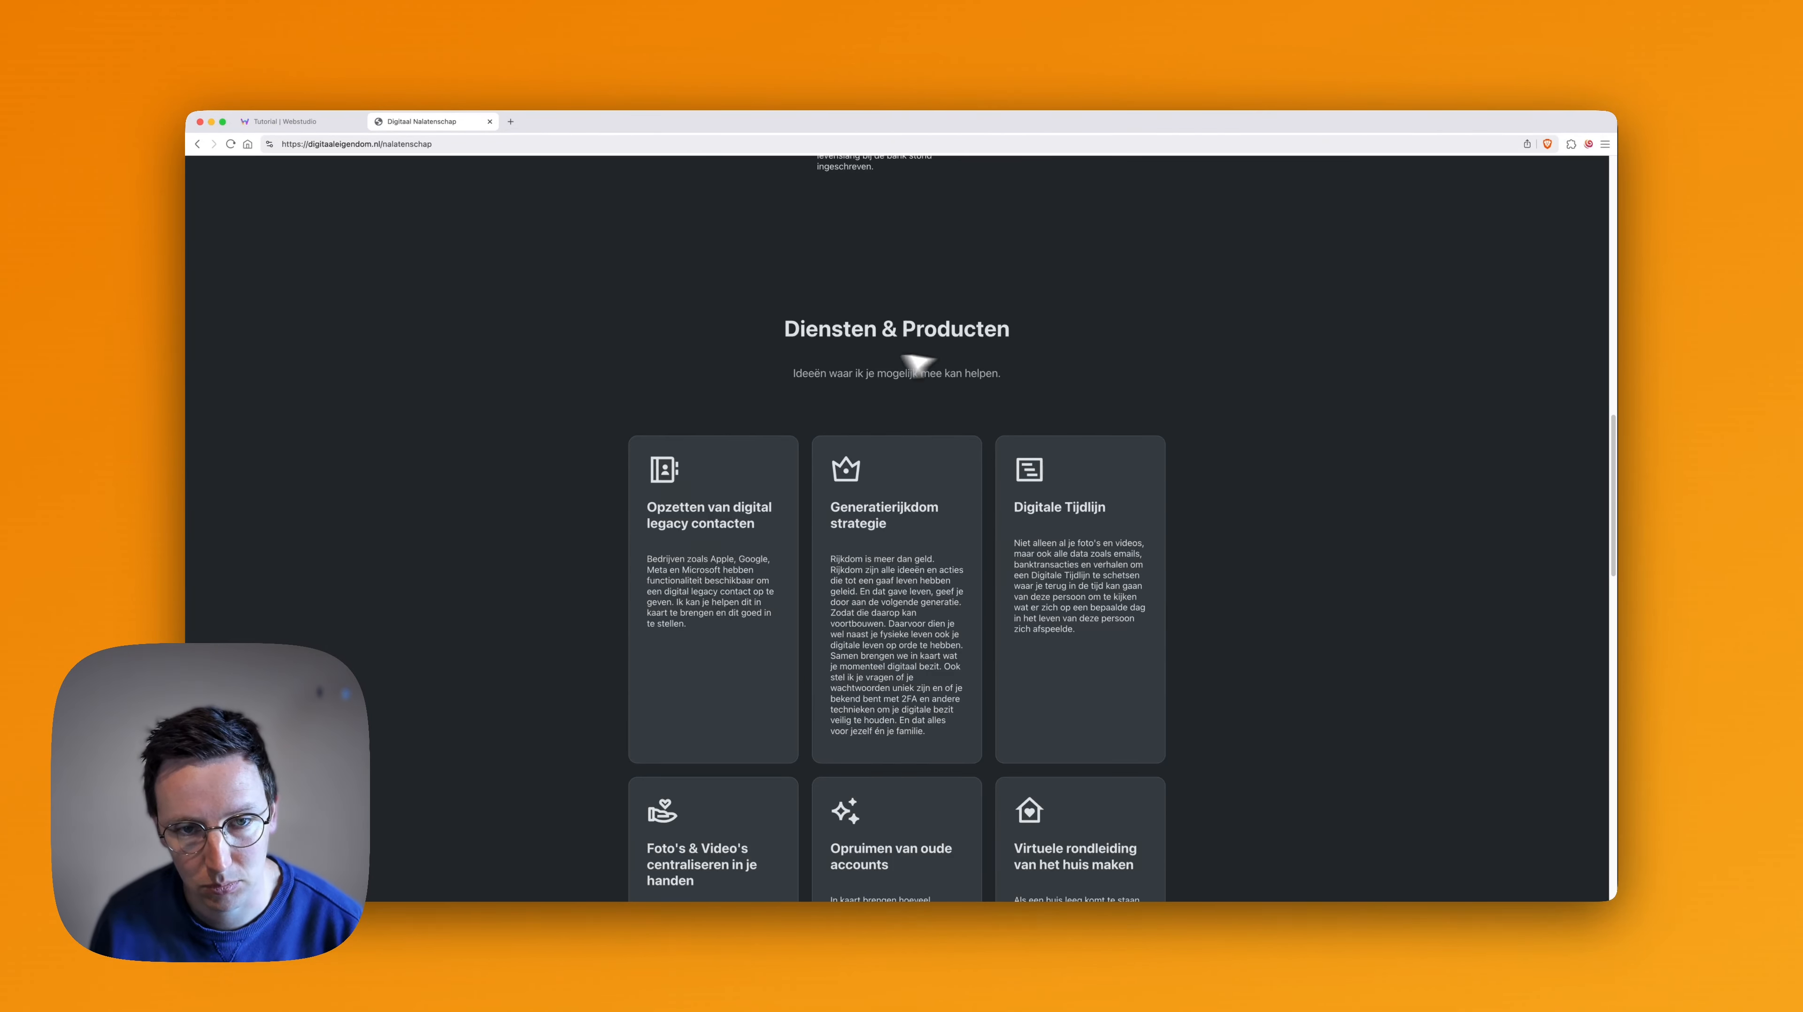
{"action": "scroll", "coordinate": [1015, 419], "scroll_direction": "down", "scroll_amount": 1}
{"action": "key", "text": "super+1"}
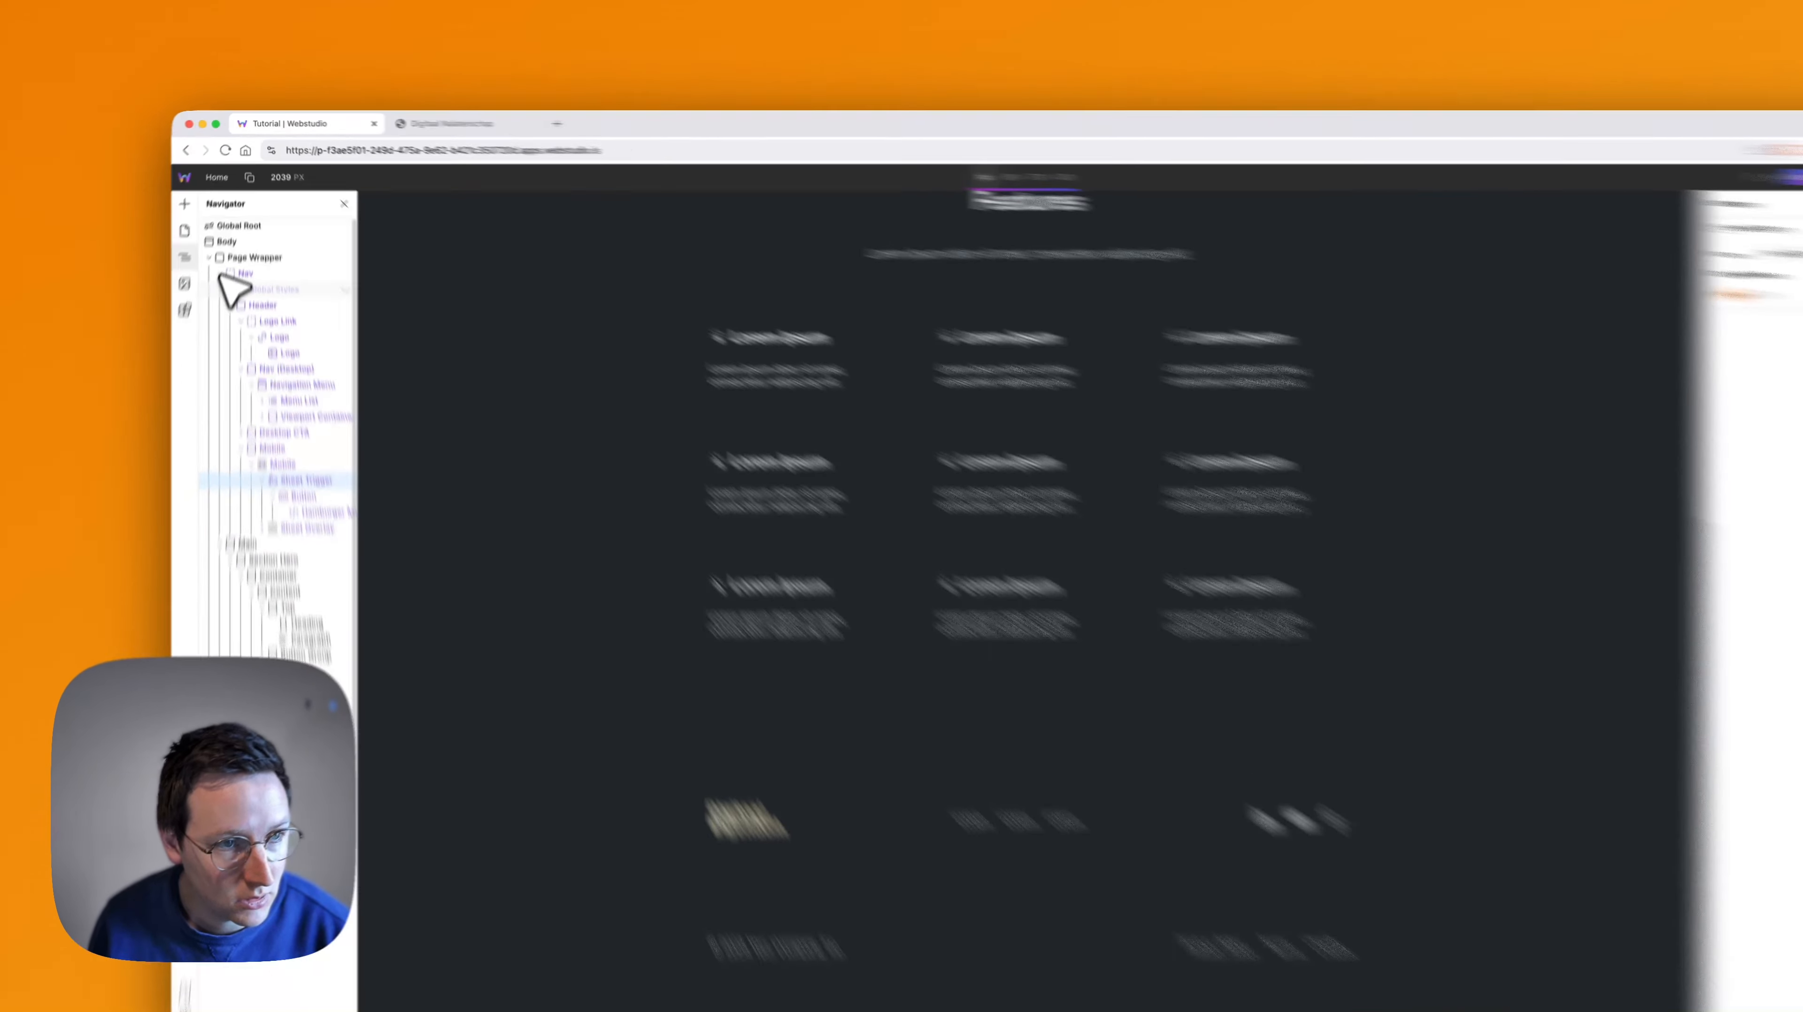
- Collapse the Nav, Section Hero and Section Features elements, and move Section Features into Main below Section Hero
{"action": "left_click", "coordinate": [226, 248]}
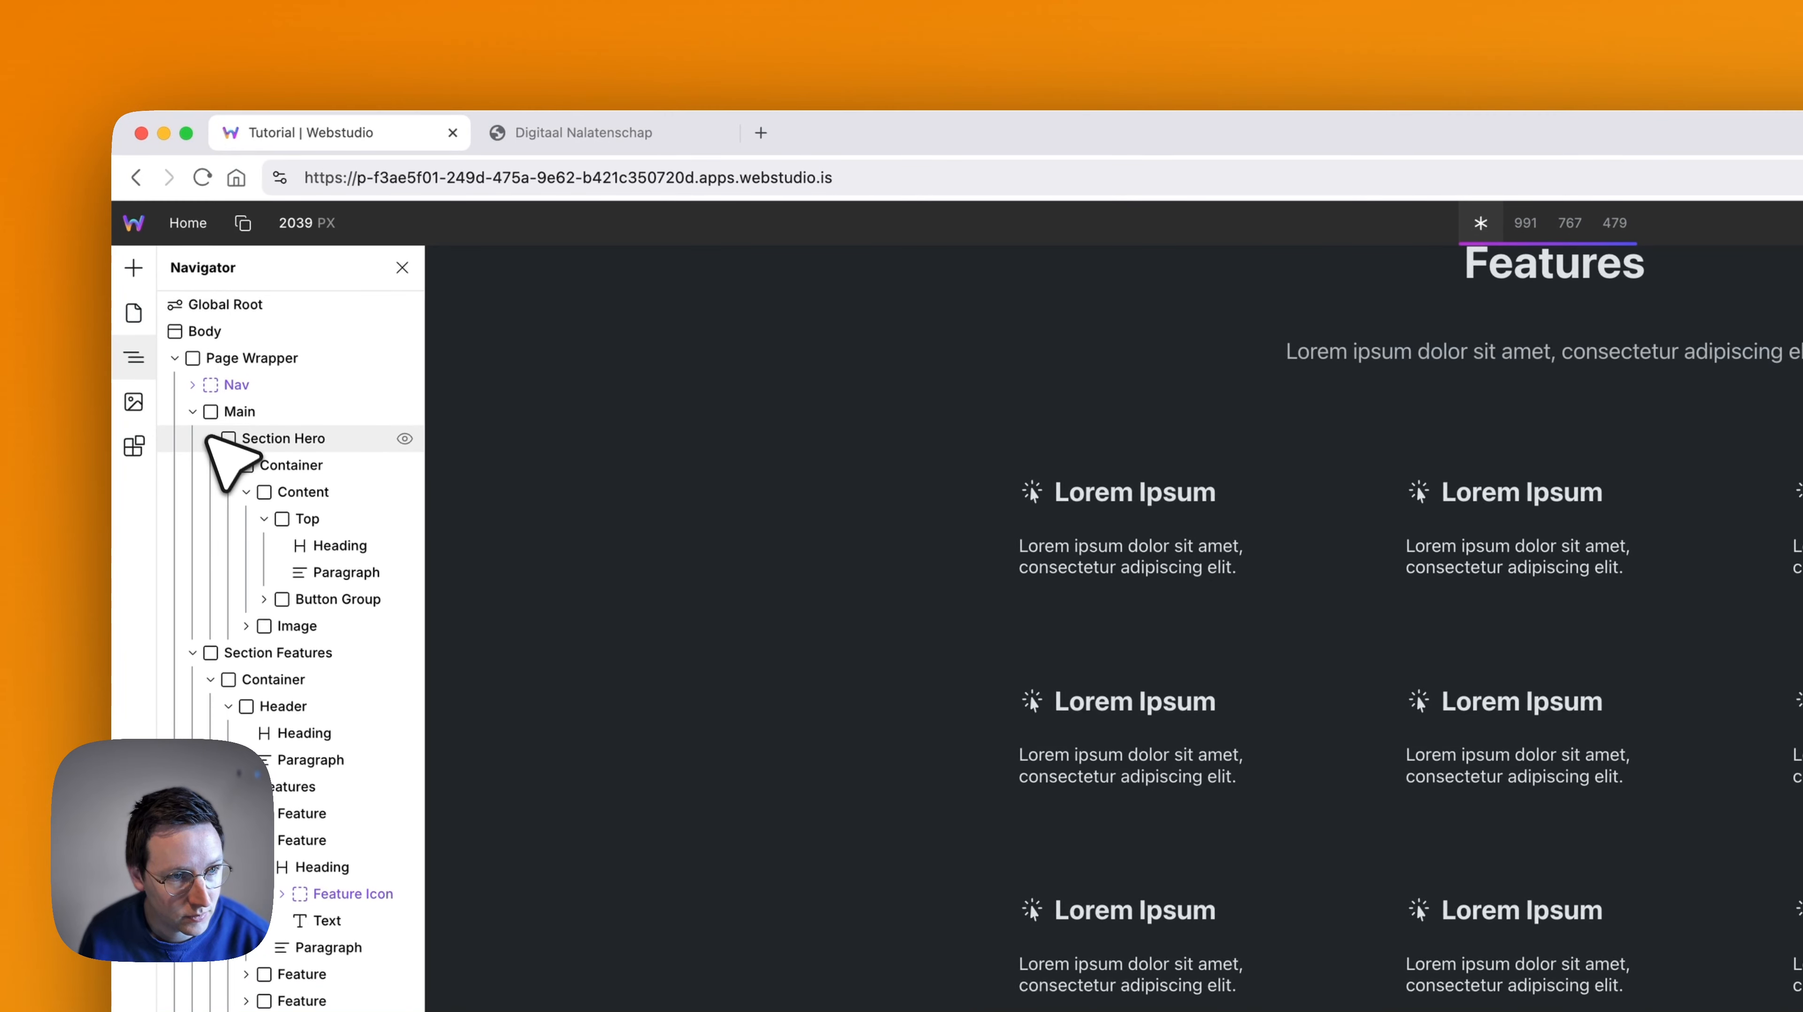
{"action": "left_click", "coordinate": [210, 438]}
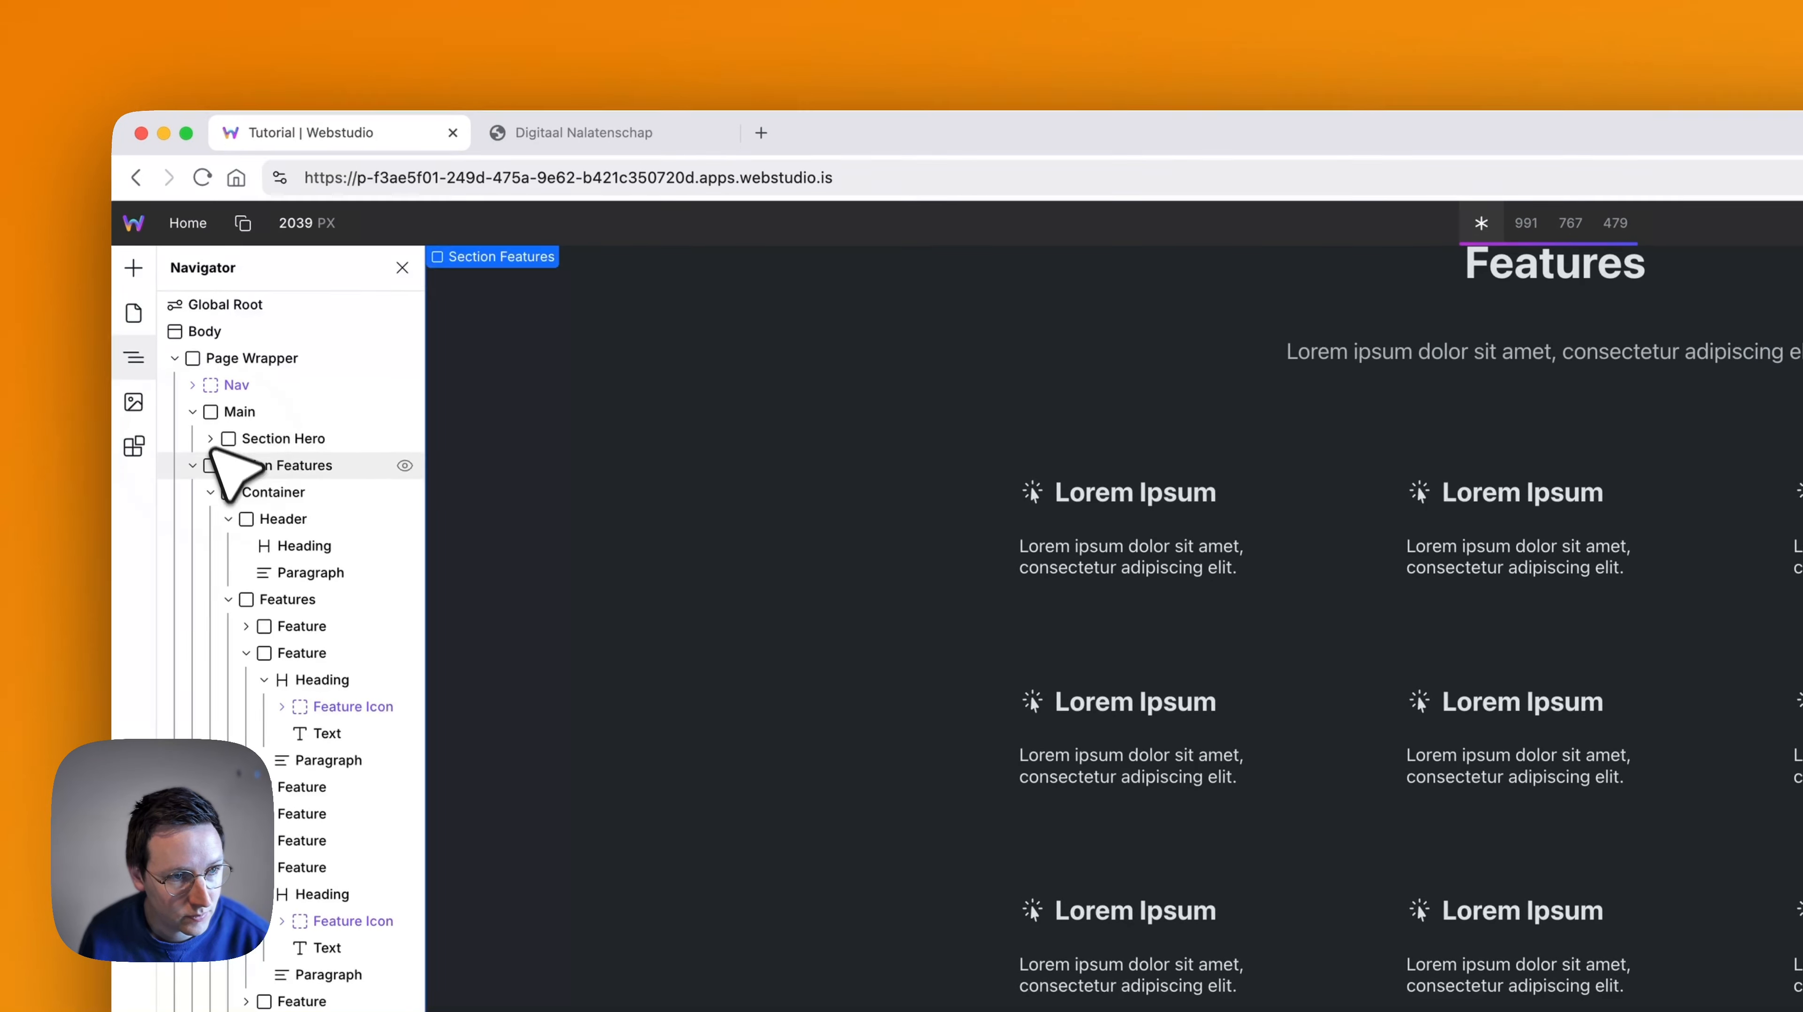
{"action": "left_click", "coordinate": [193, 466]}
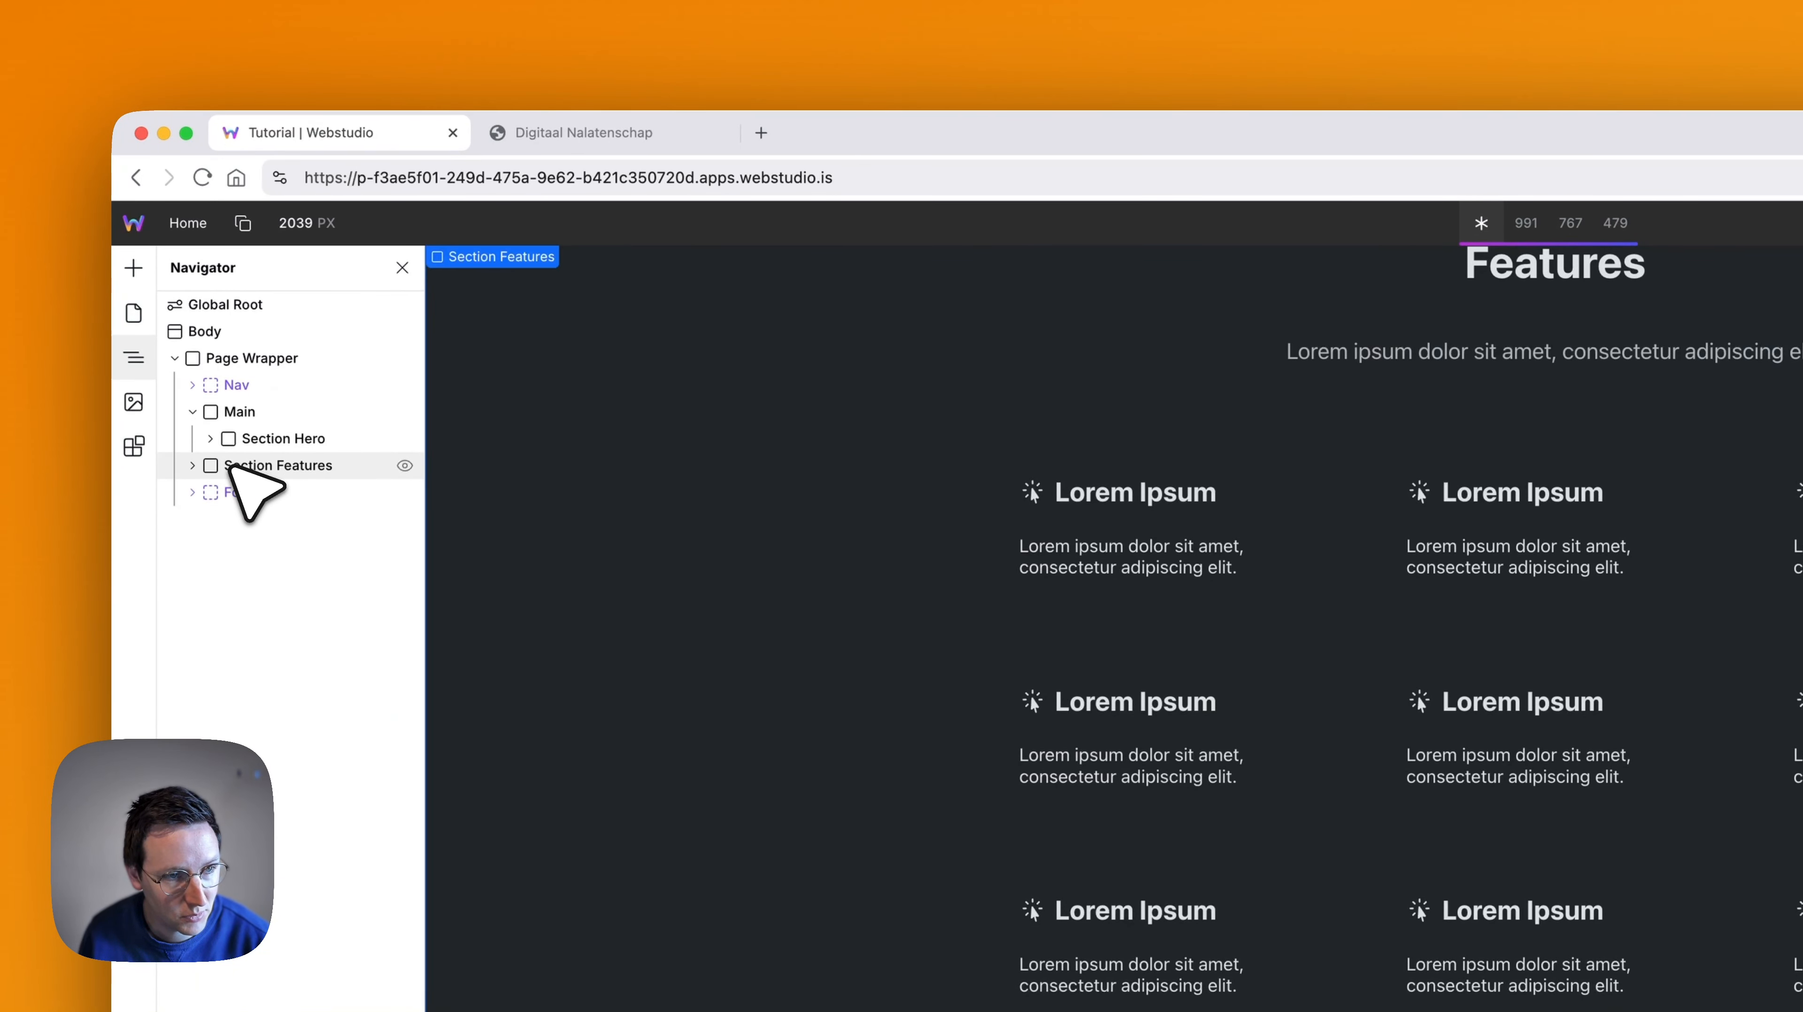
{"action": "left_click_drag", "start_coordinate": [225, 459], "coordinate": [259, 397]}
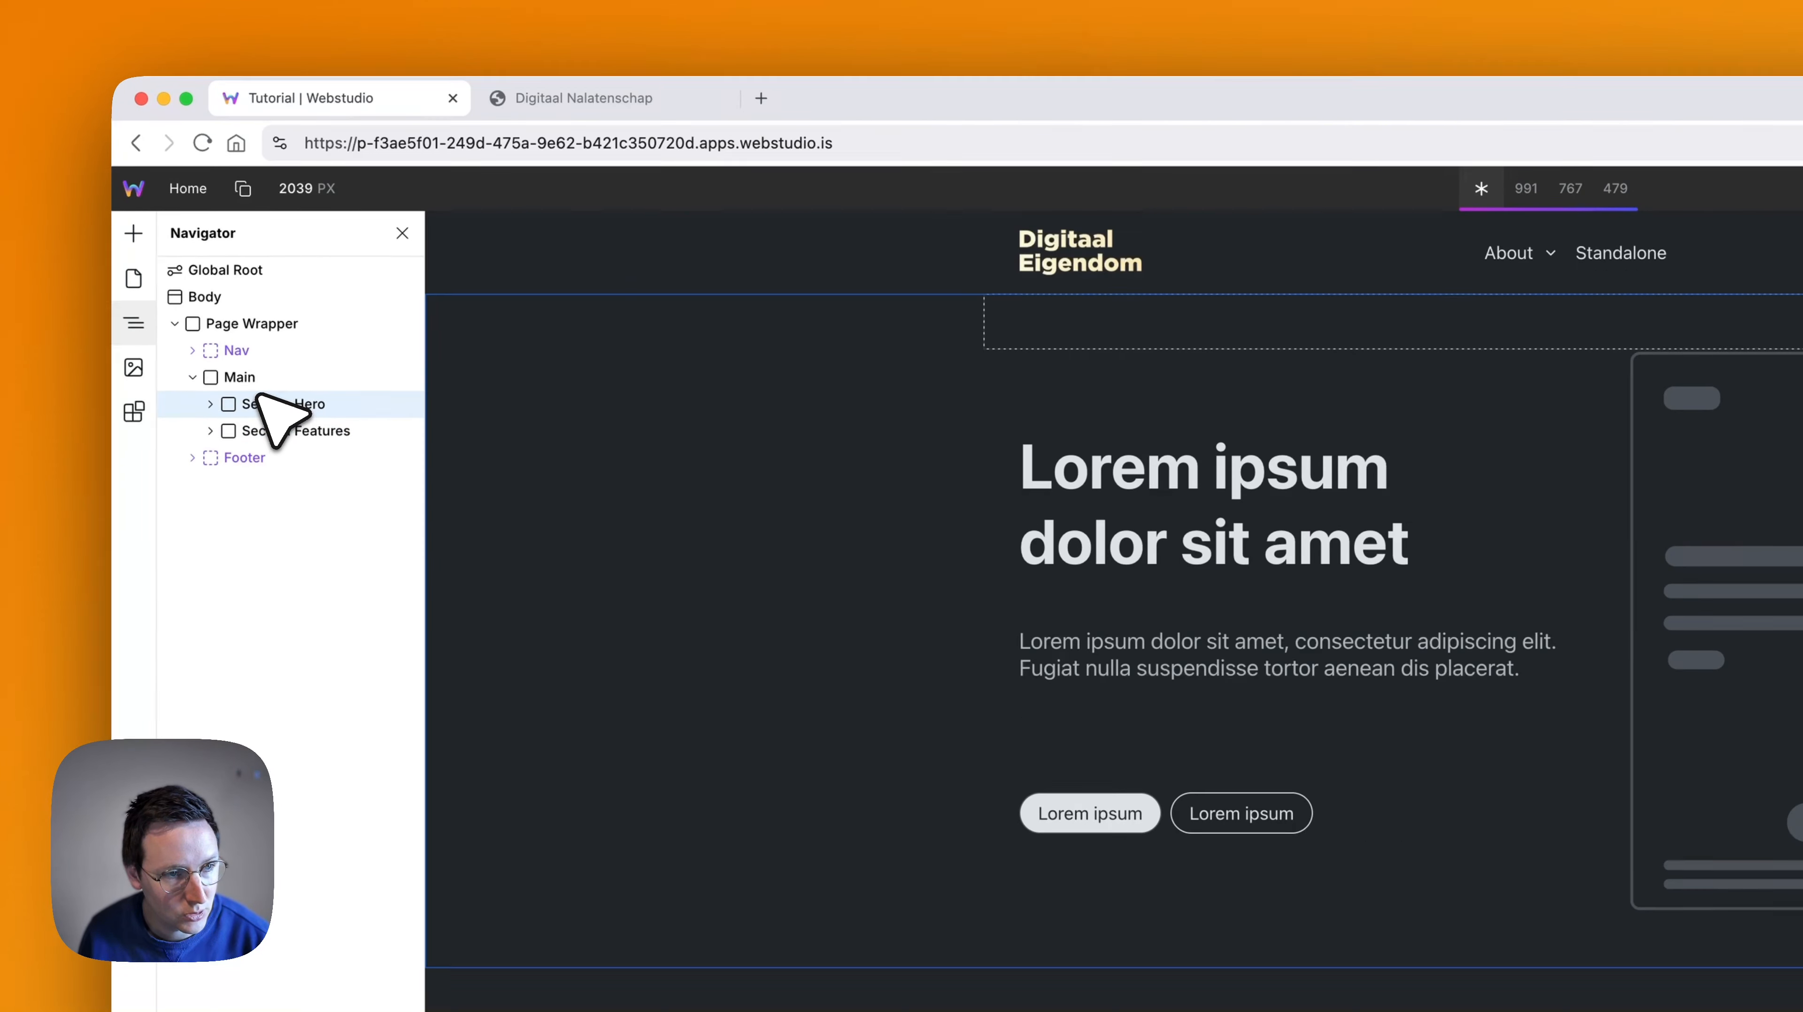
{"action": "left_click", "coordinate": [287, 430]}
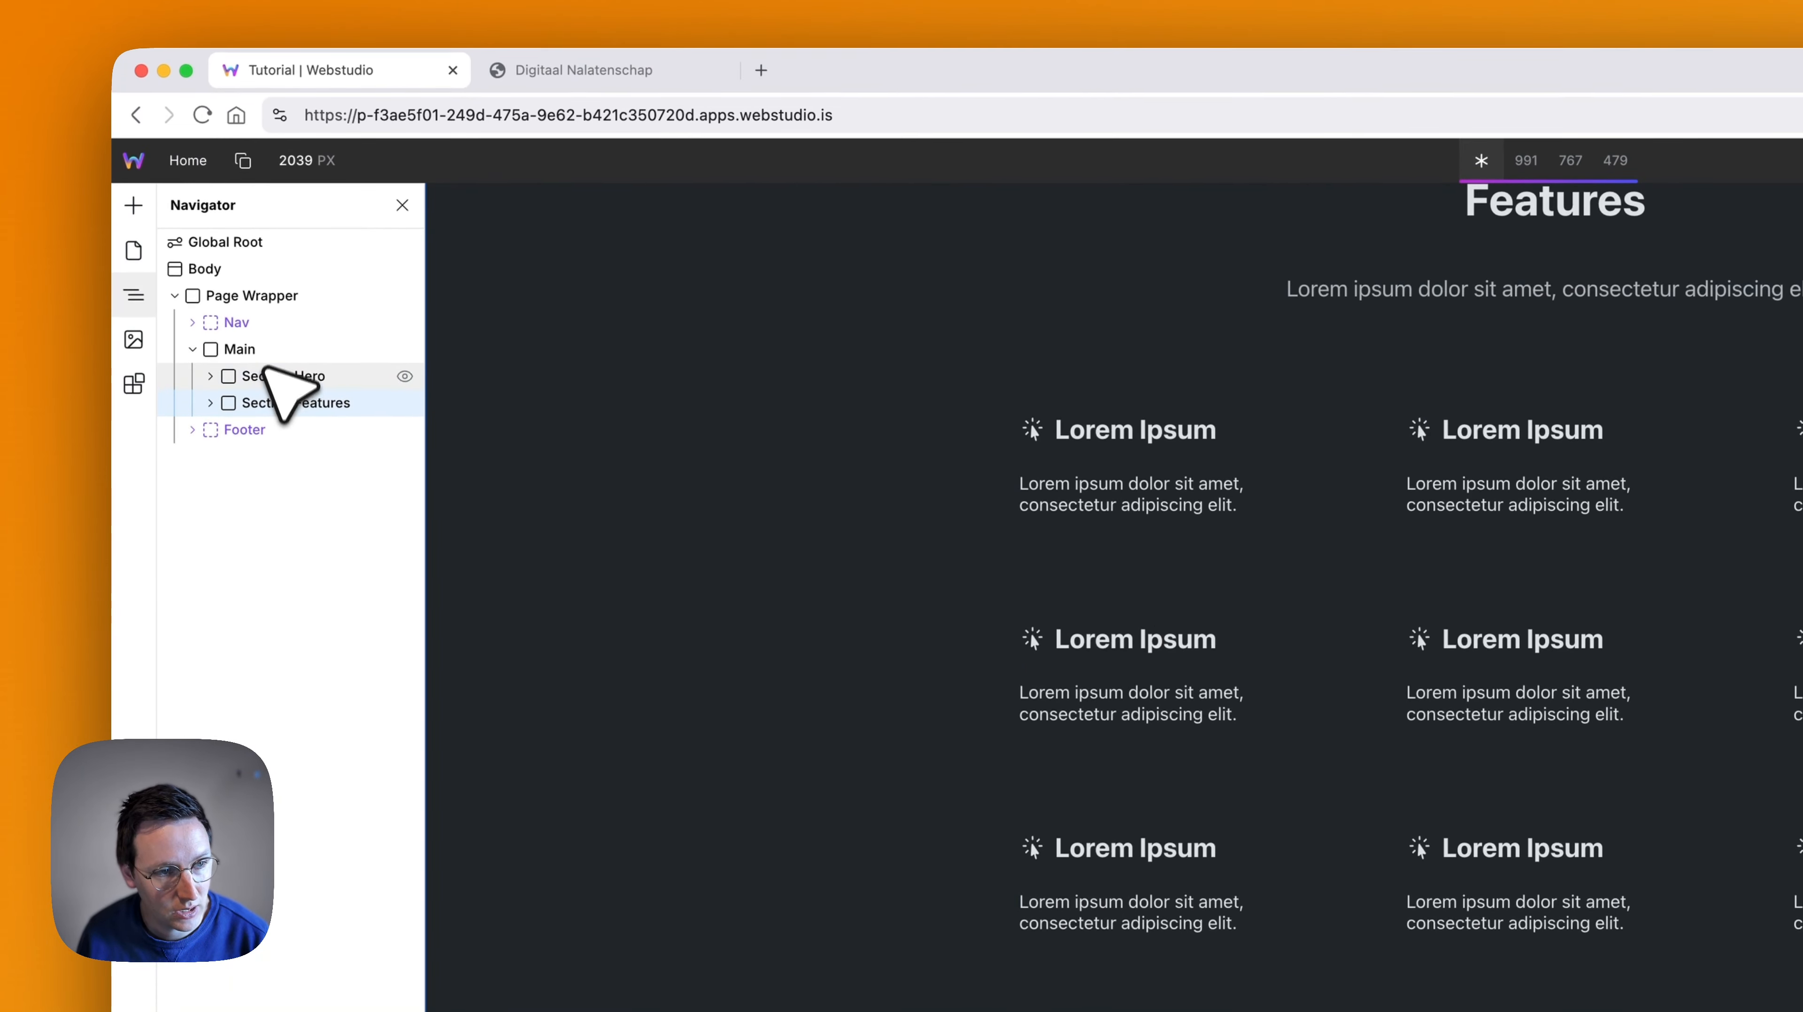
- Insert the Craft Library's Features 2 section after the Main element
{"action": "left_click", "coordinate": [273, 327]}
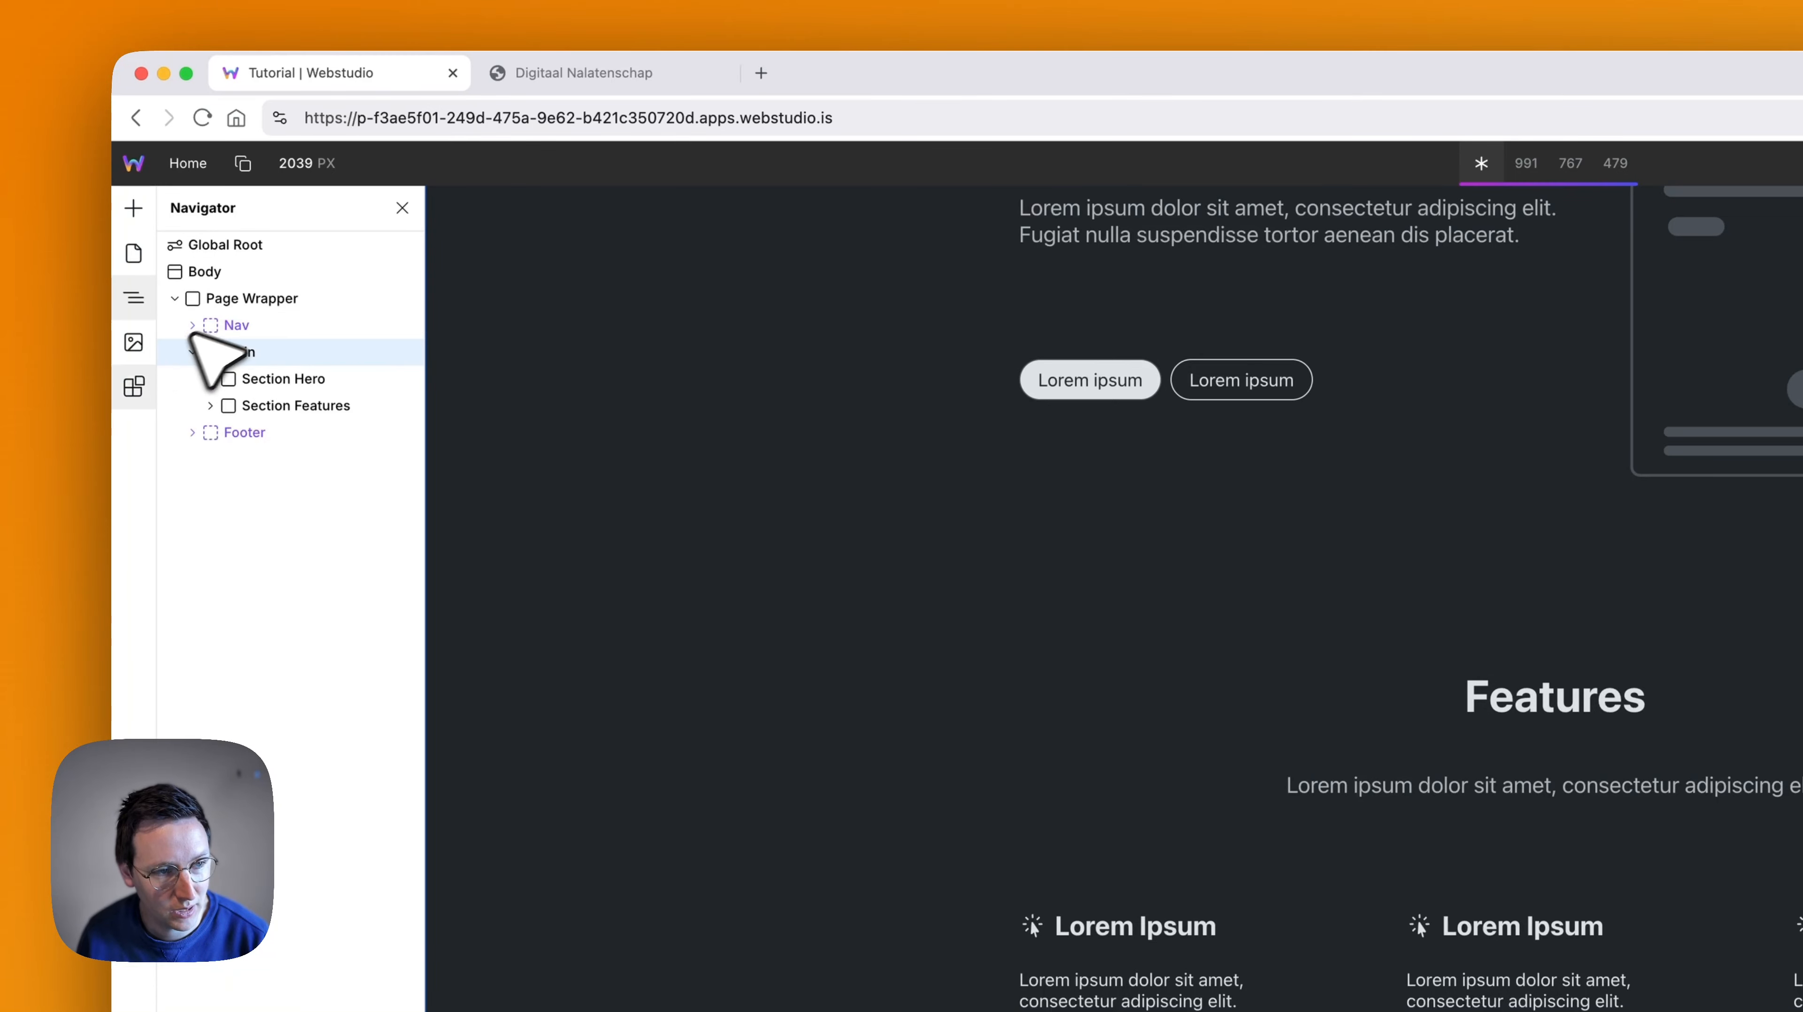
{"action": "left_click", "coordinate": [133, 387]}
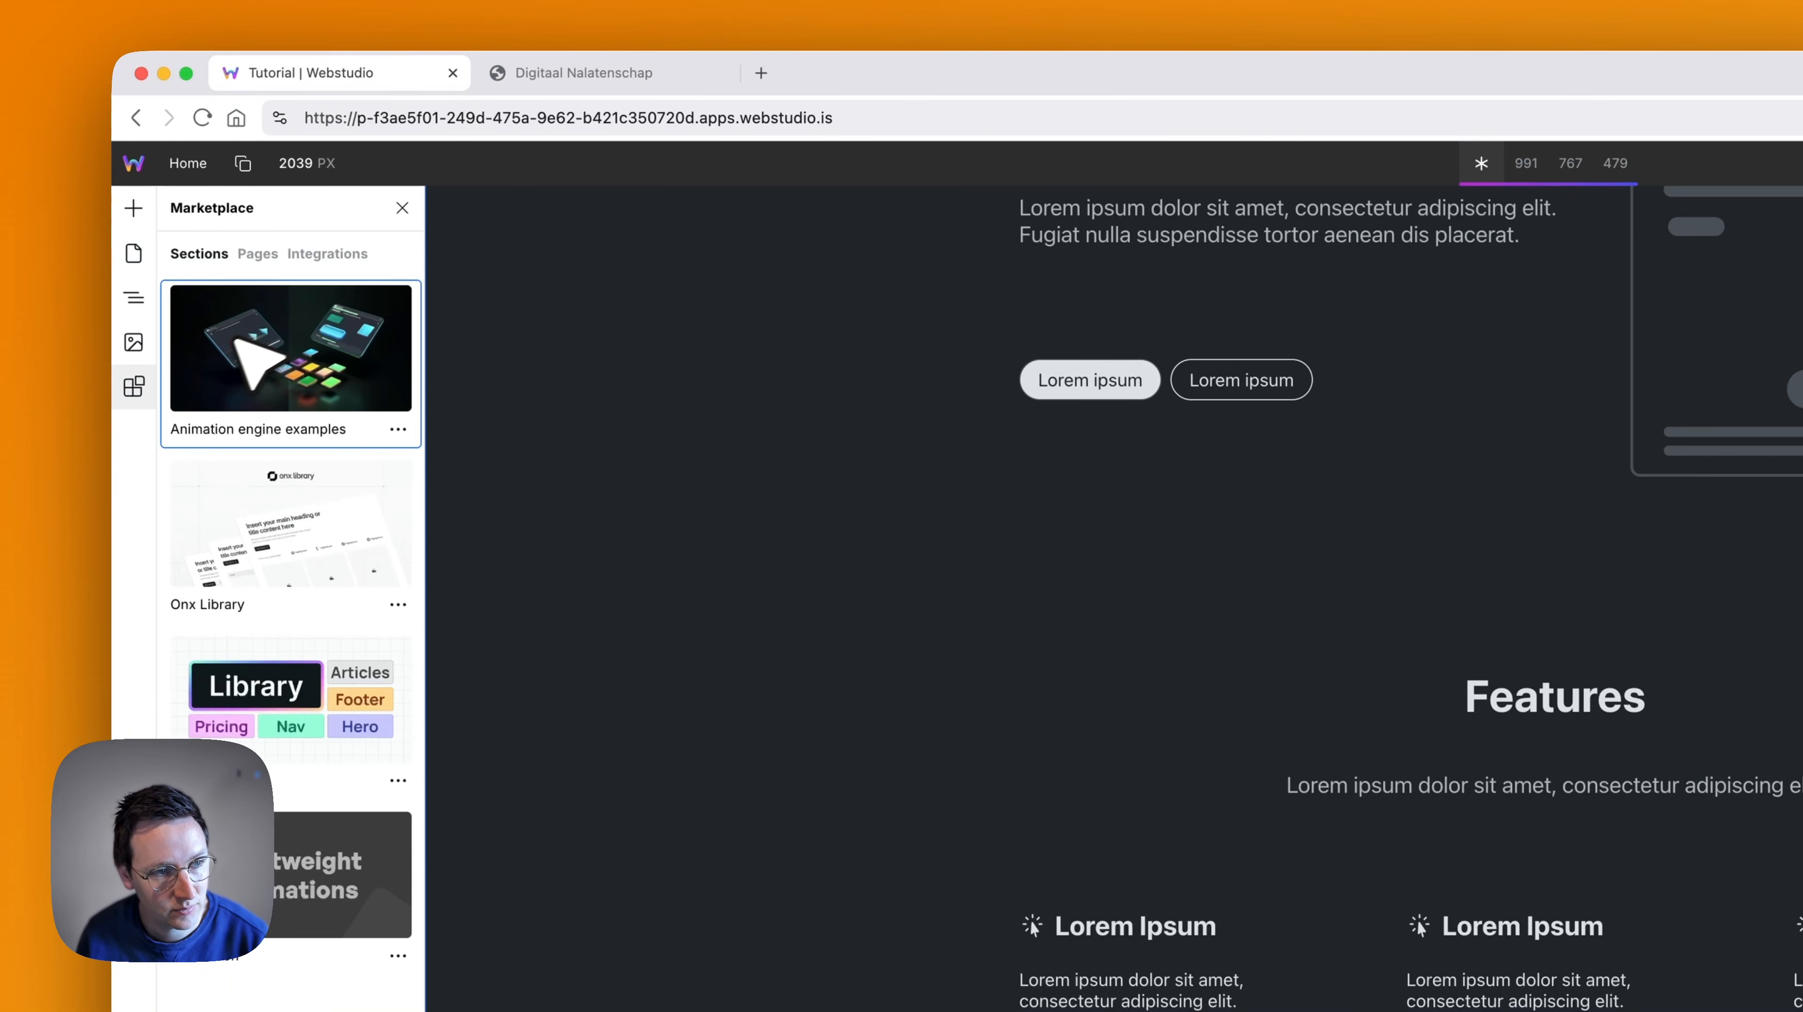
{"action": "left_click", "coordinate": [283, 701]}
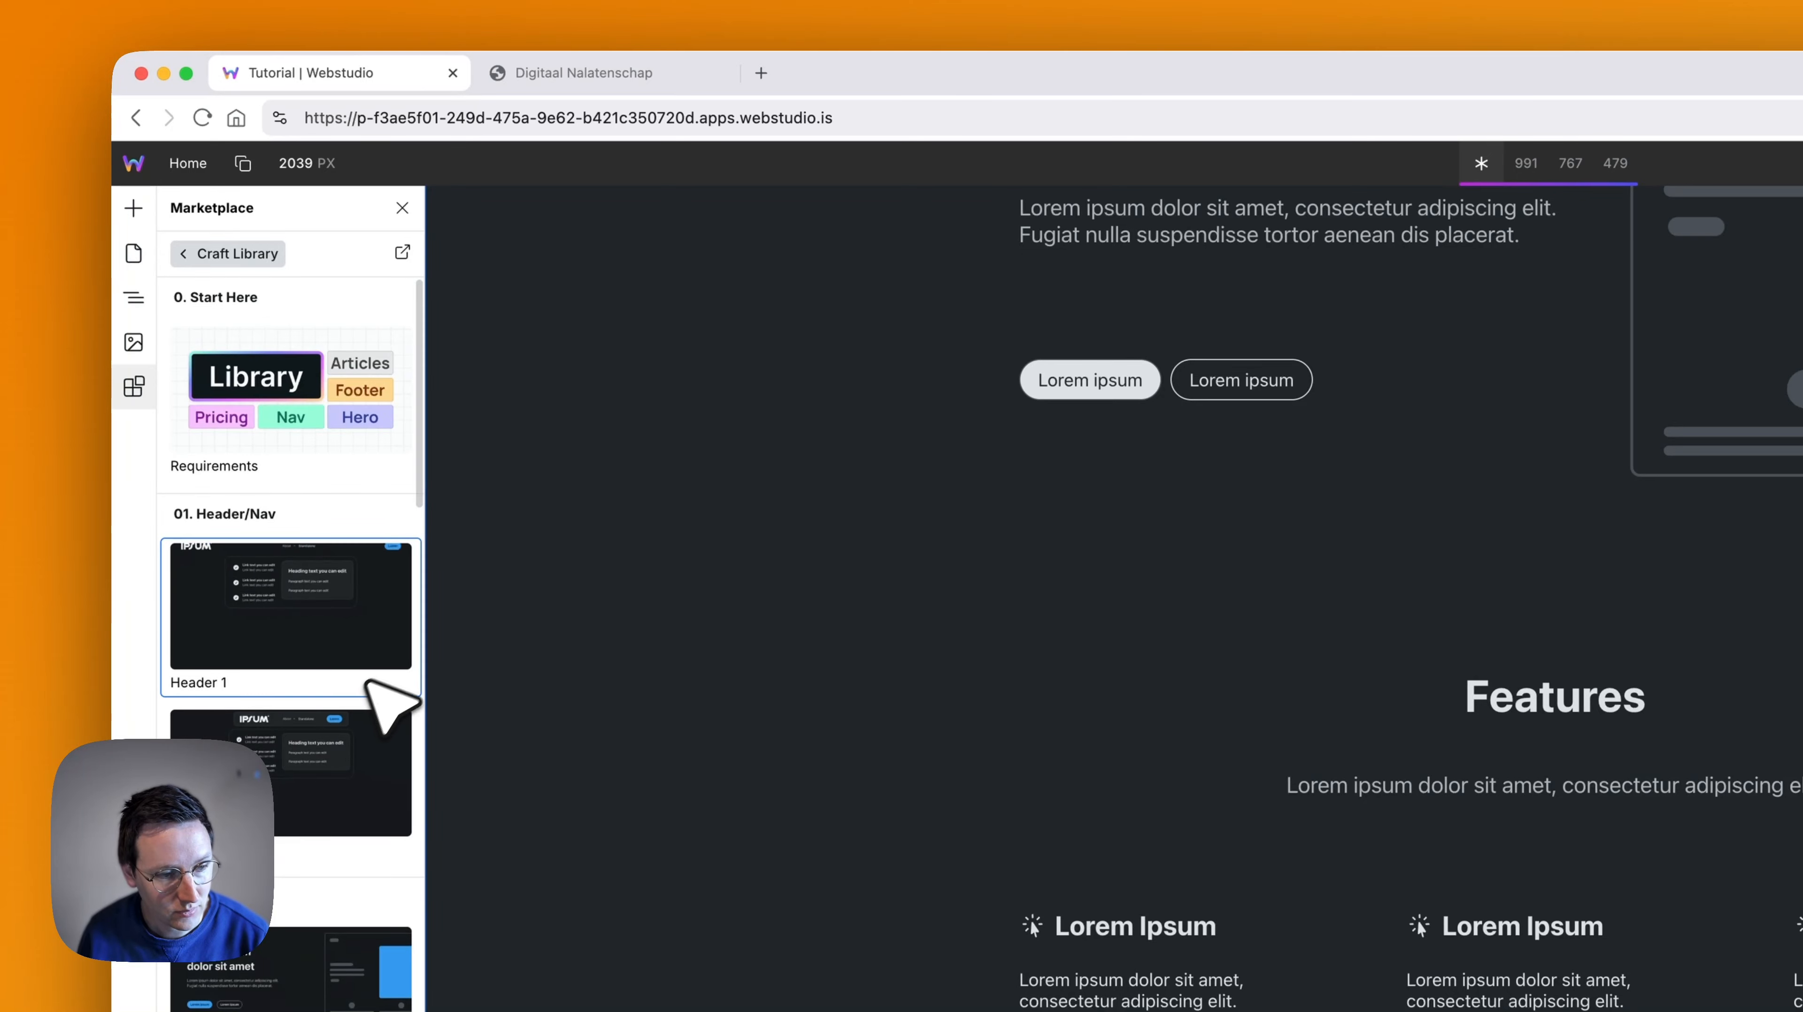
{"action": "scroll", "coordinate": [355, 677], "scroll_direction": "down", "scroll_amount": 15}
{"action": "scroll", "coordinate": [320, 638], "scroll_direction": "down", "scroll_amount": 10}
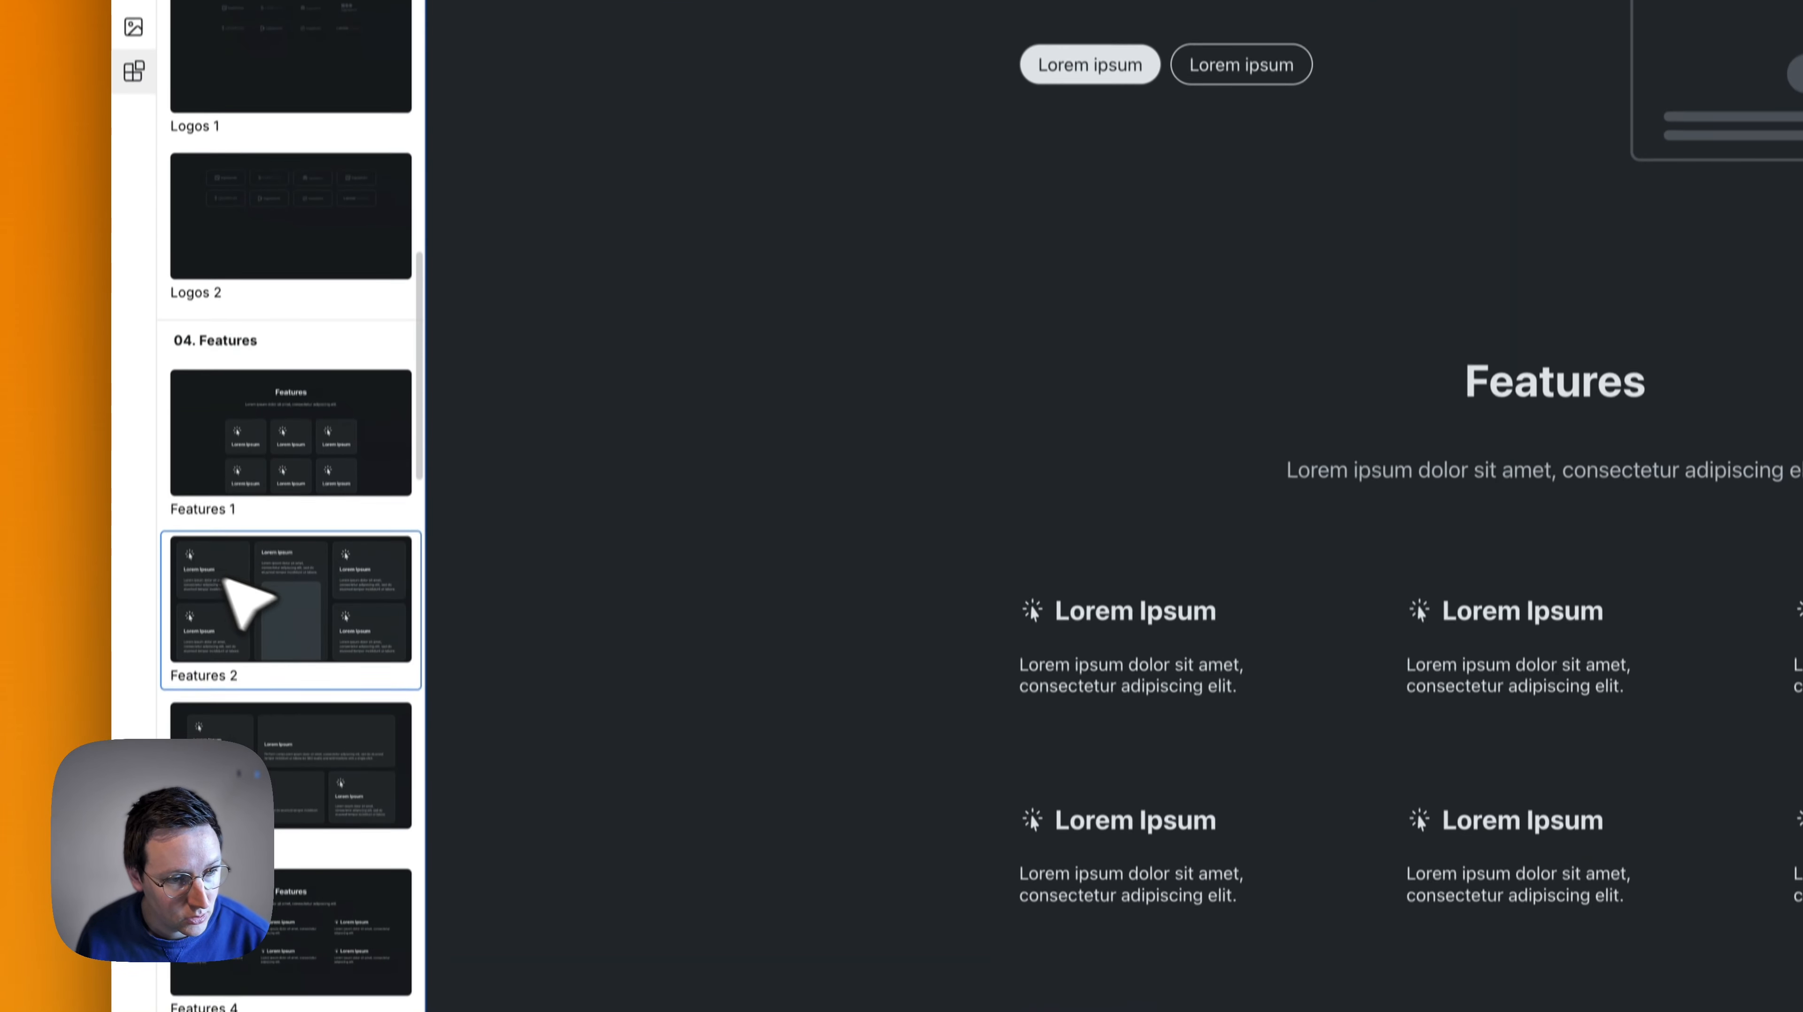
{"action": "scroll", "coordinate": [511, 515], "scroll_direction": "down", "scroll_amount": 15}
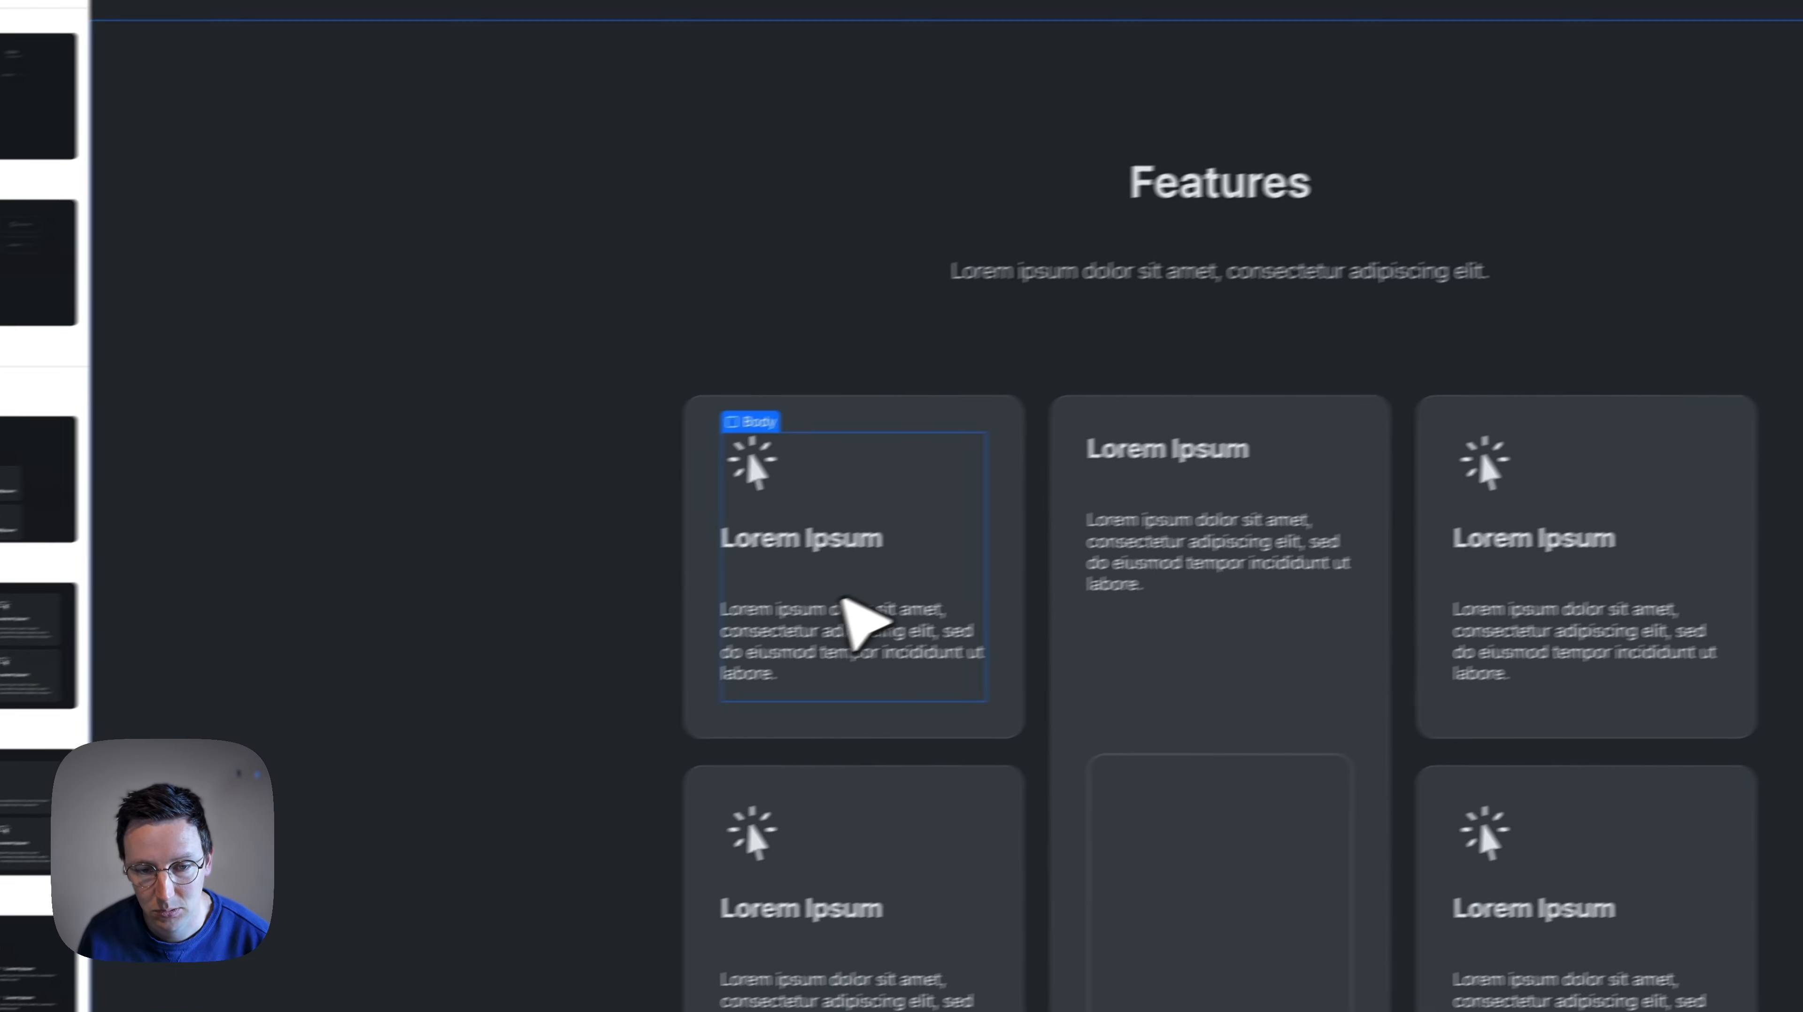
- Change the new section's Features heading to "Products & Services"
{"action": "double_click", "coordinate": [1204, 186]}
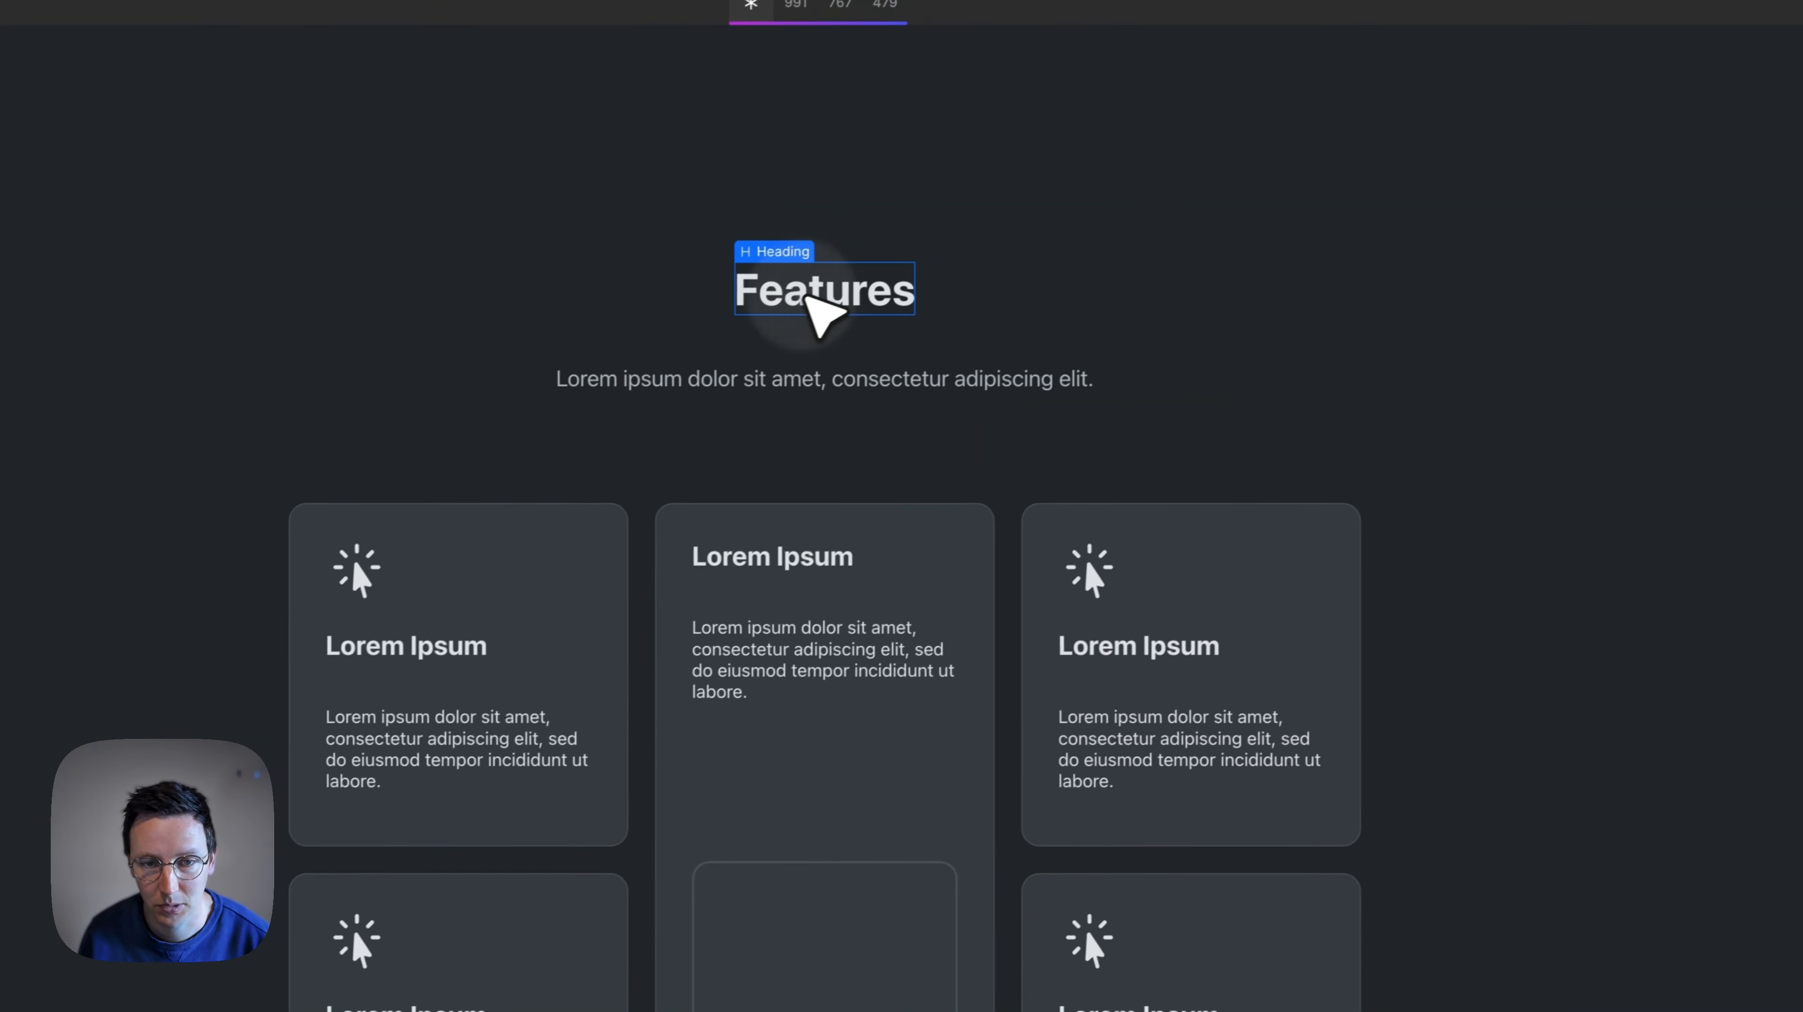
{"action": "key", "text": "super+a"}
{"action": "type", "text": "J"}
{"action": "key", "text": "BackSpace"}
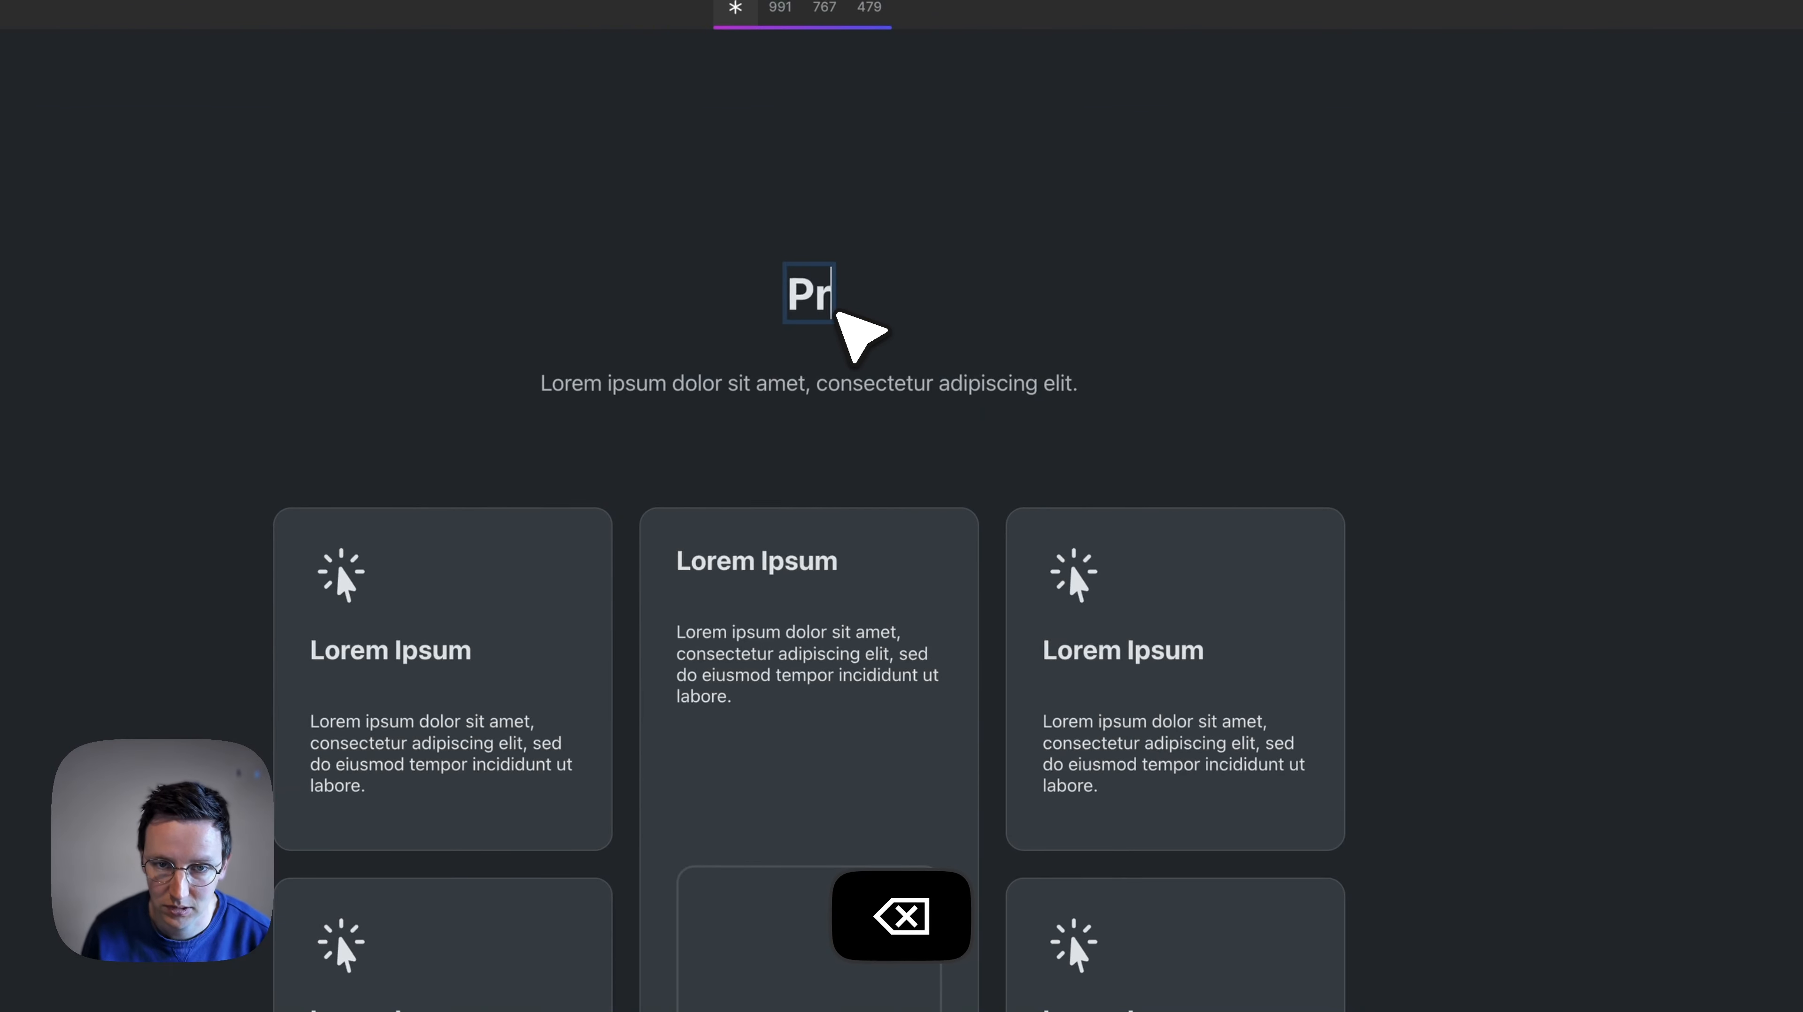
{"action": "type", "text": "Products & Services"}
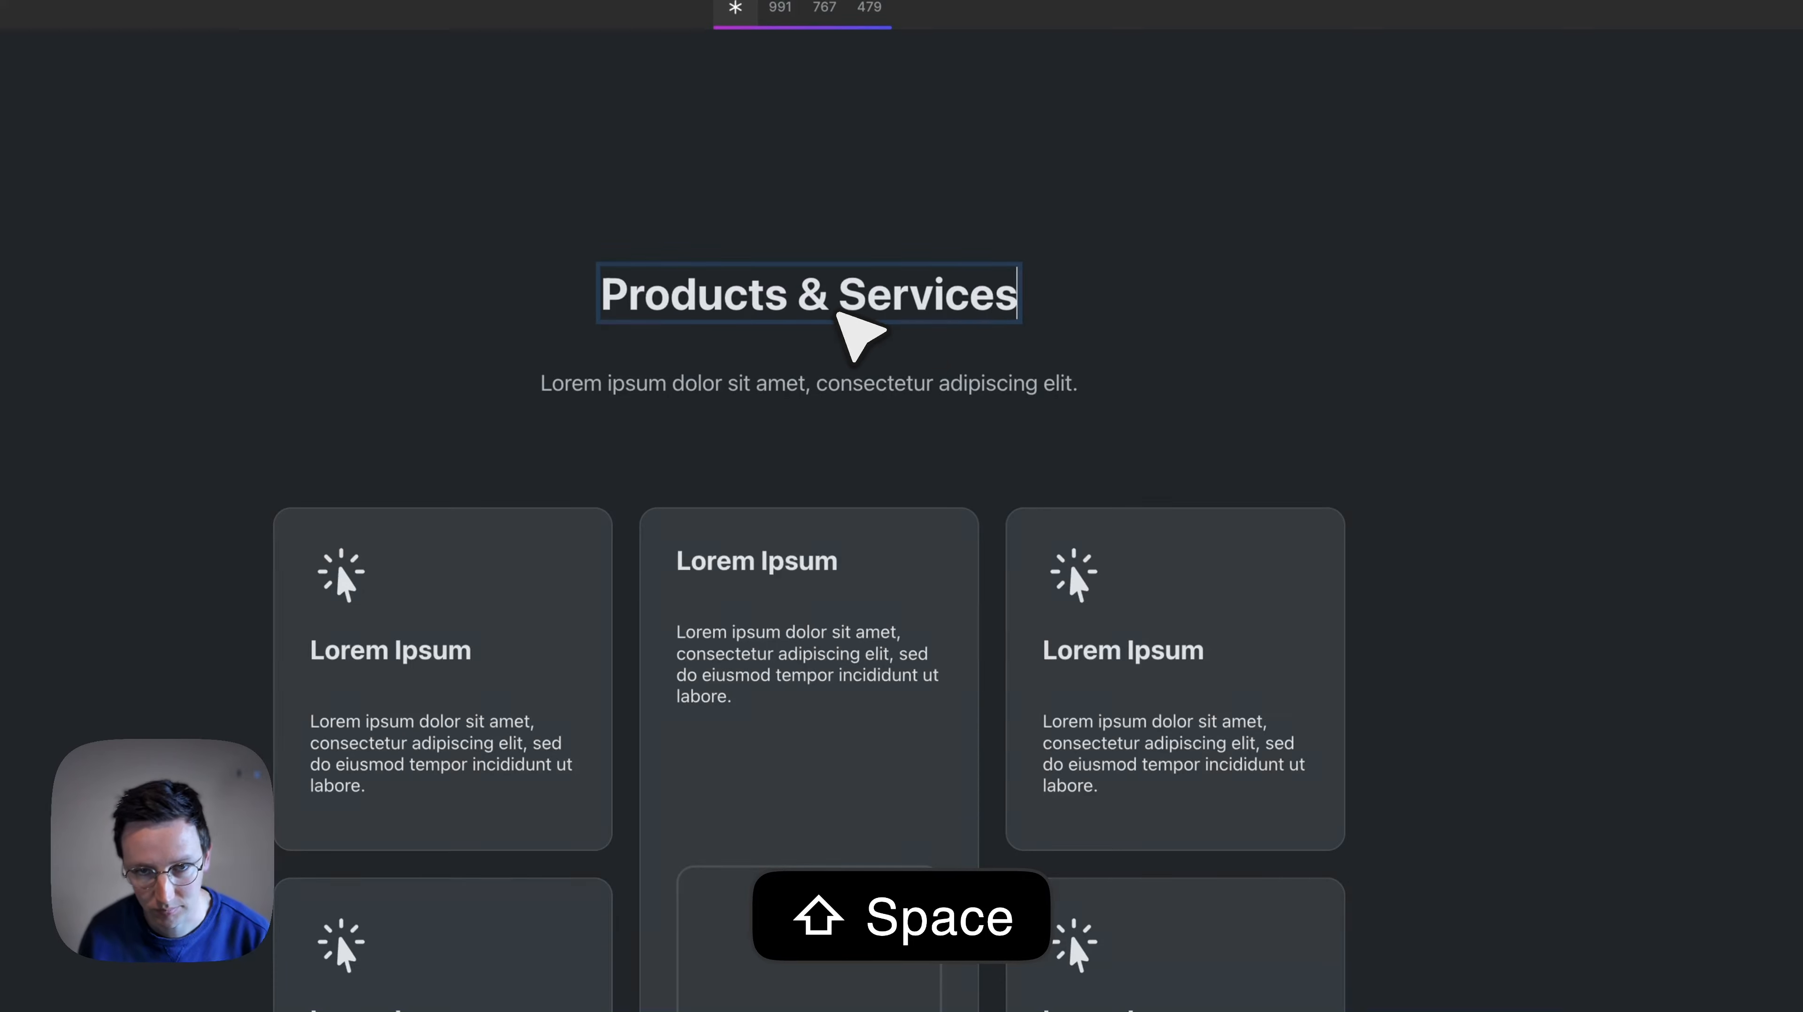
{"action": "left_click", "coordinate": [974, 383]}
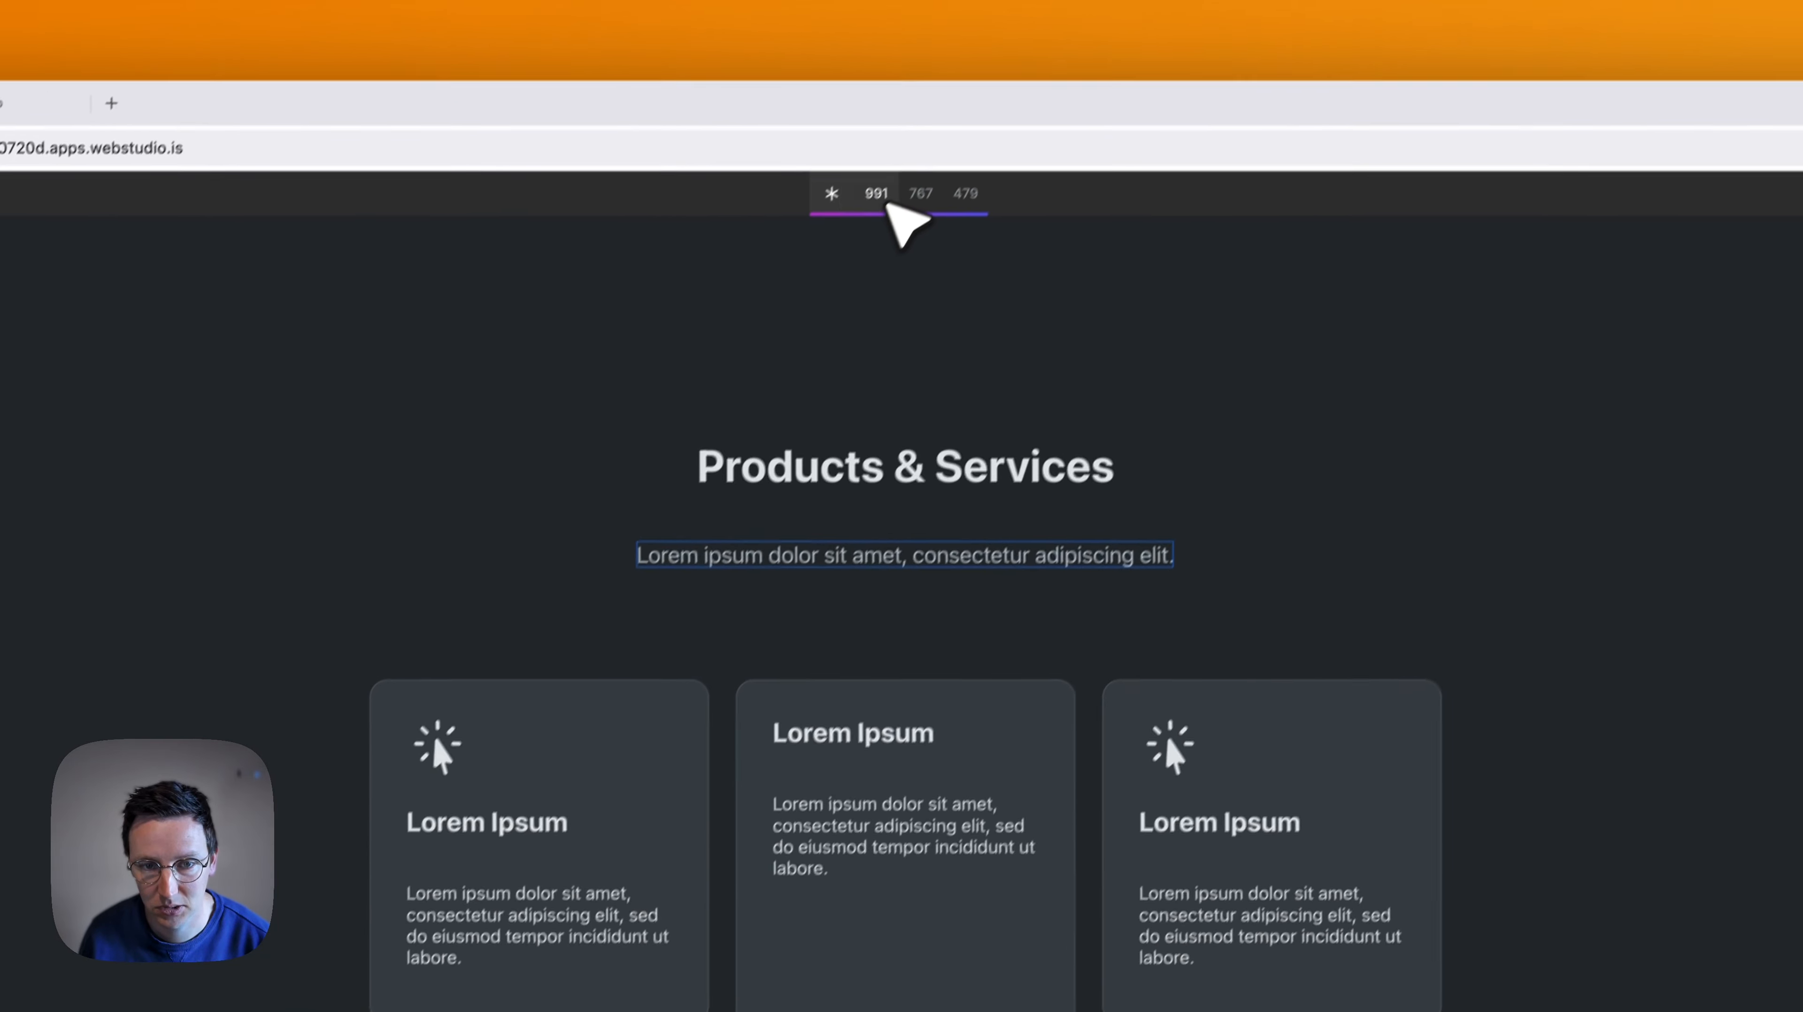
- Preview the Products & Services section at the 767, 479, 991 and base breakpoints
{"action": "left_click", "coordinate": [935, 11]}
{"action": "left_click", "coordinate": [900, 220]}
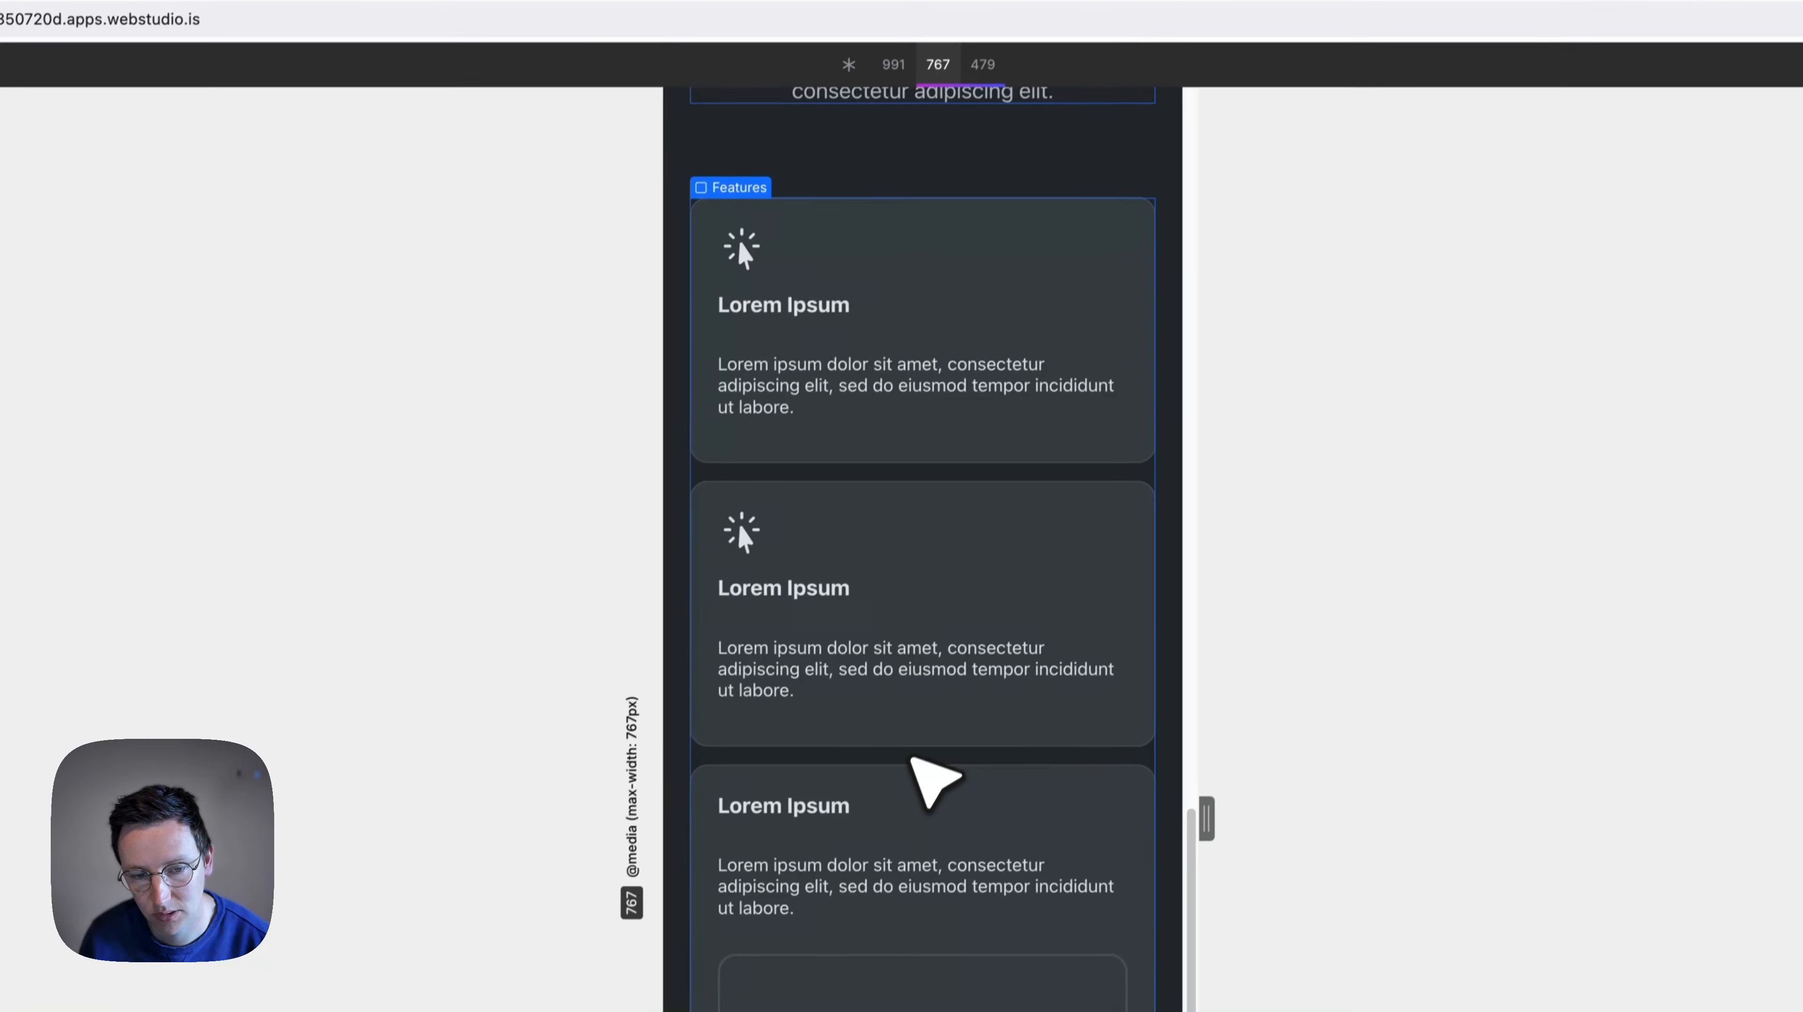
{"action": "scroll", "coordinate": [914, 440], "scroll_direction": "down", "scroll_amount": 10}
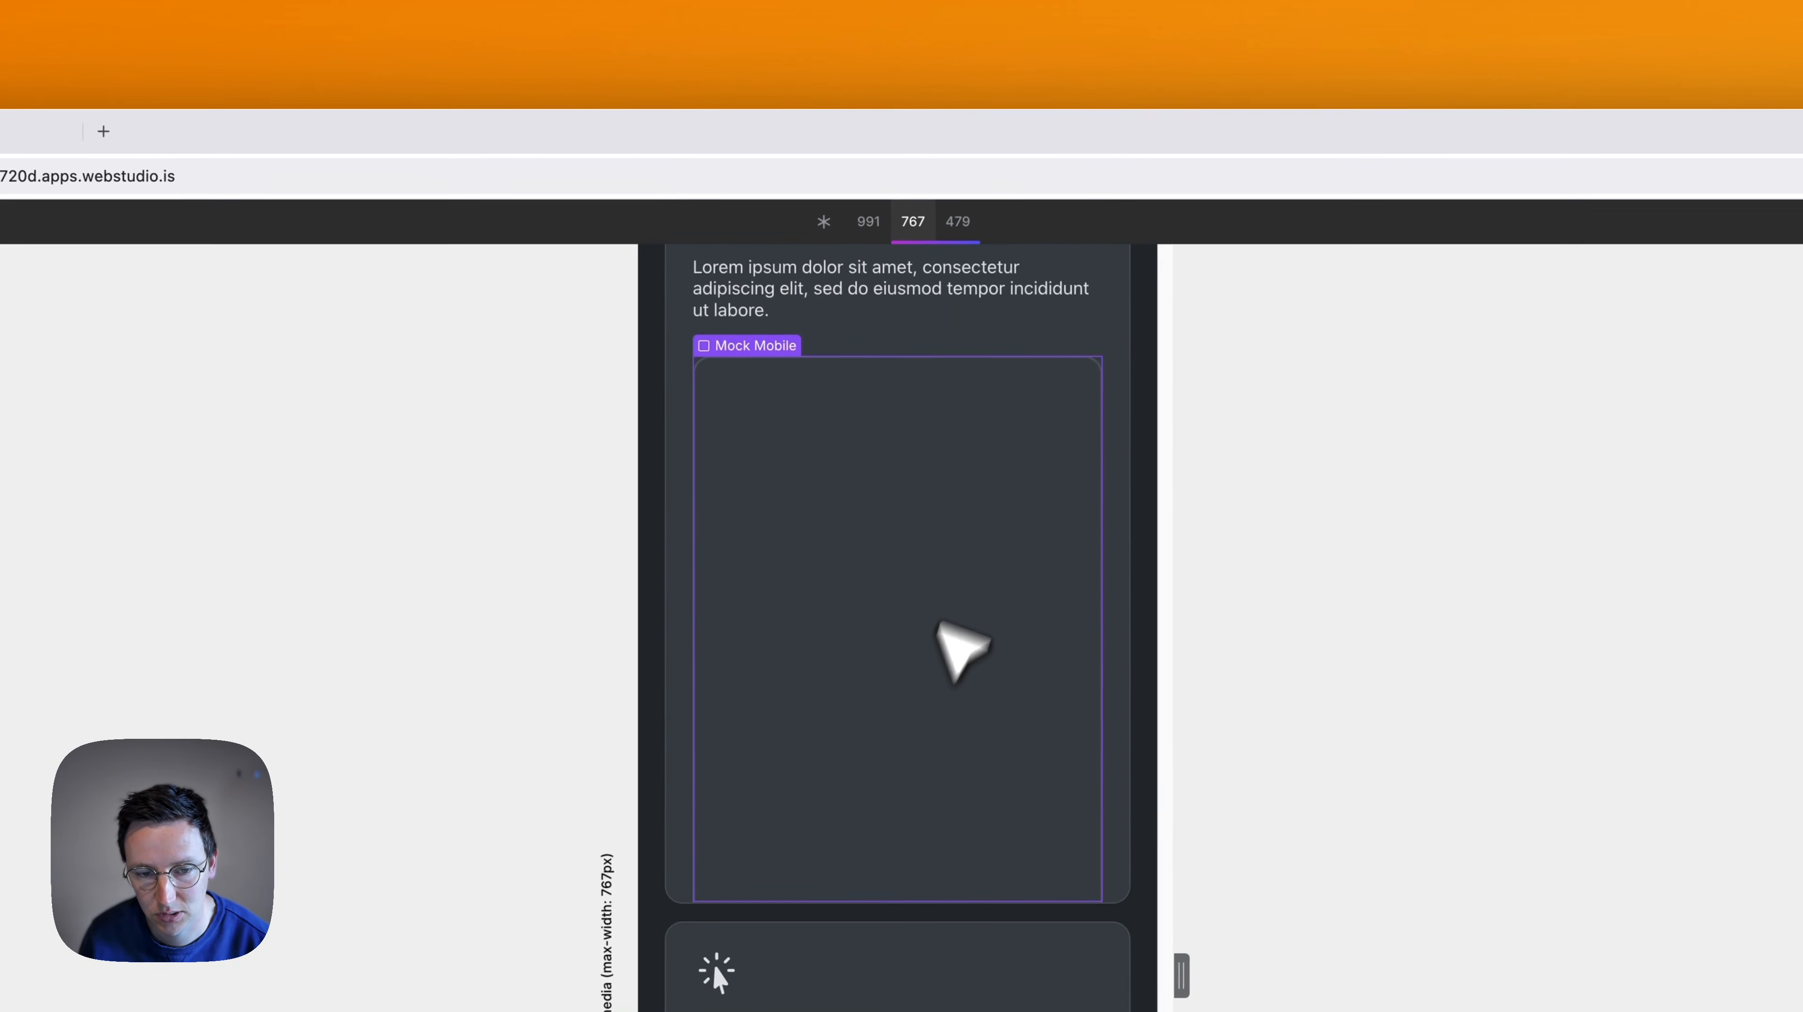
{"action": "left_click", "coordinate": [964, 224]}
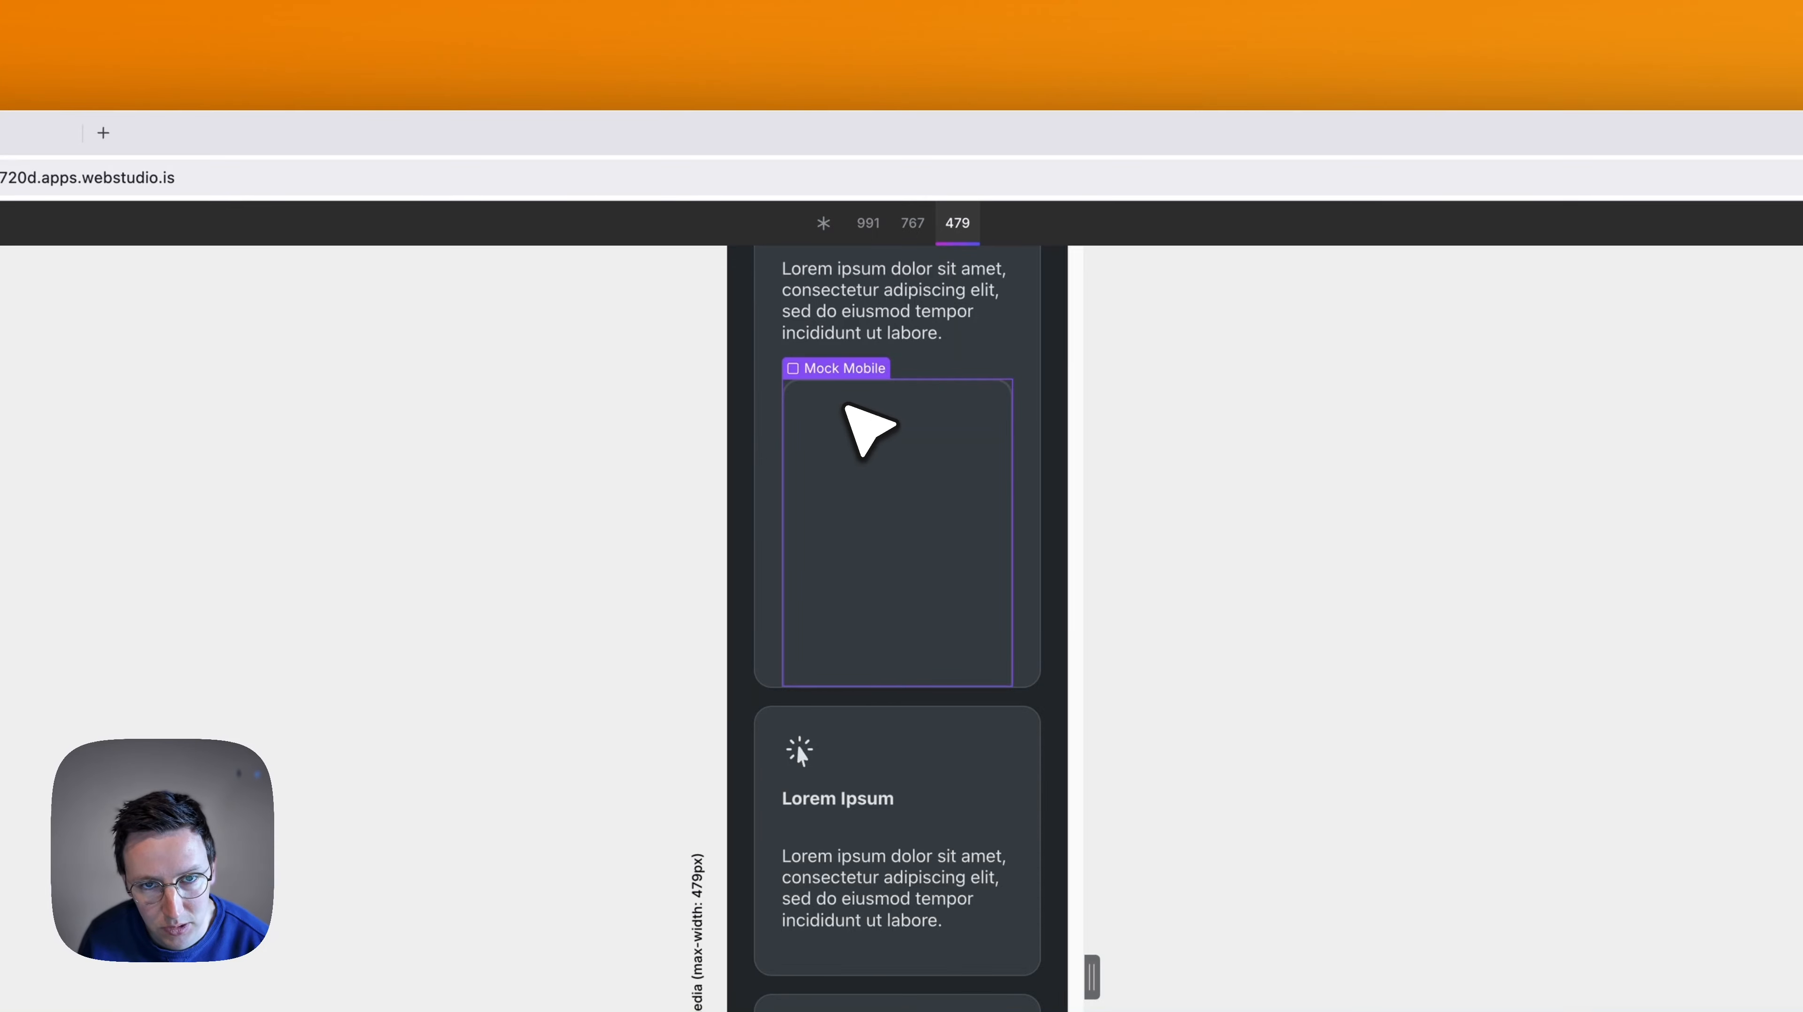
{"action": "left_click", "coordinate": [913, 222]}
{"action": "left_click", "coordinate": [868, 222]}
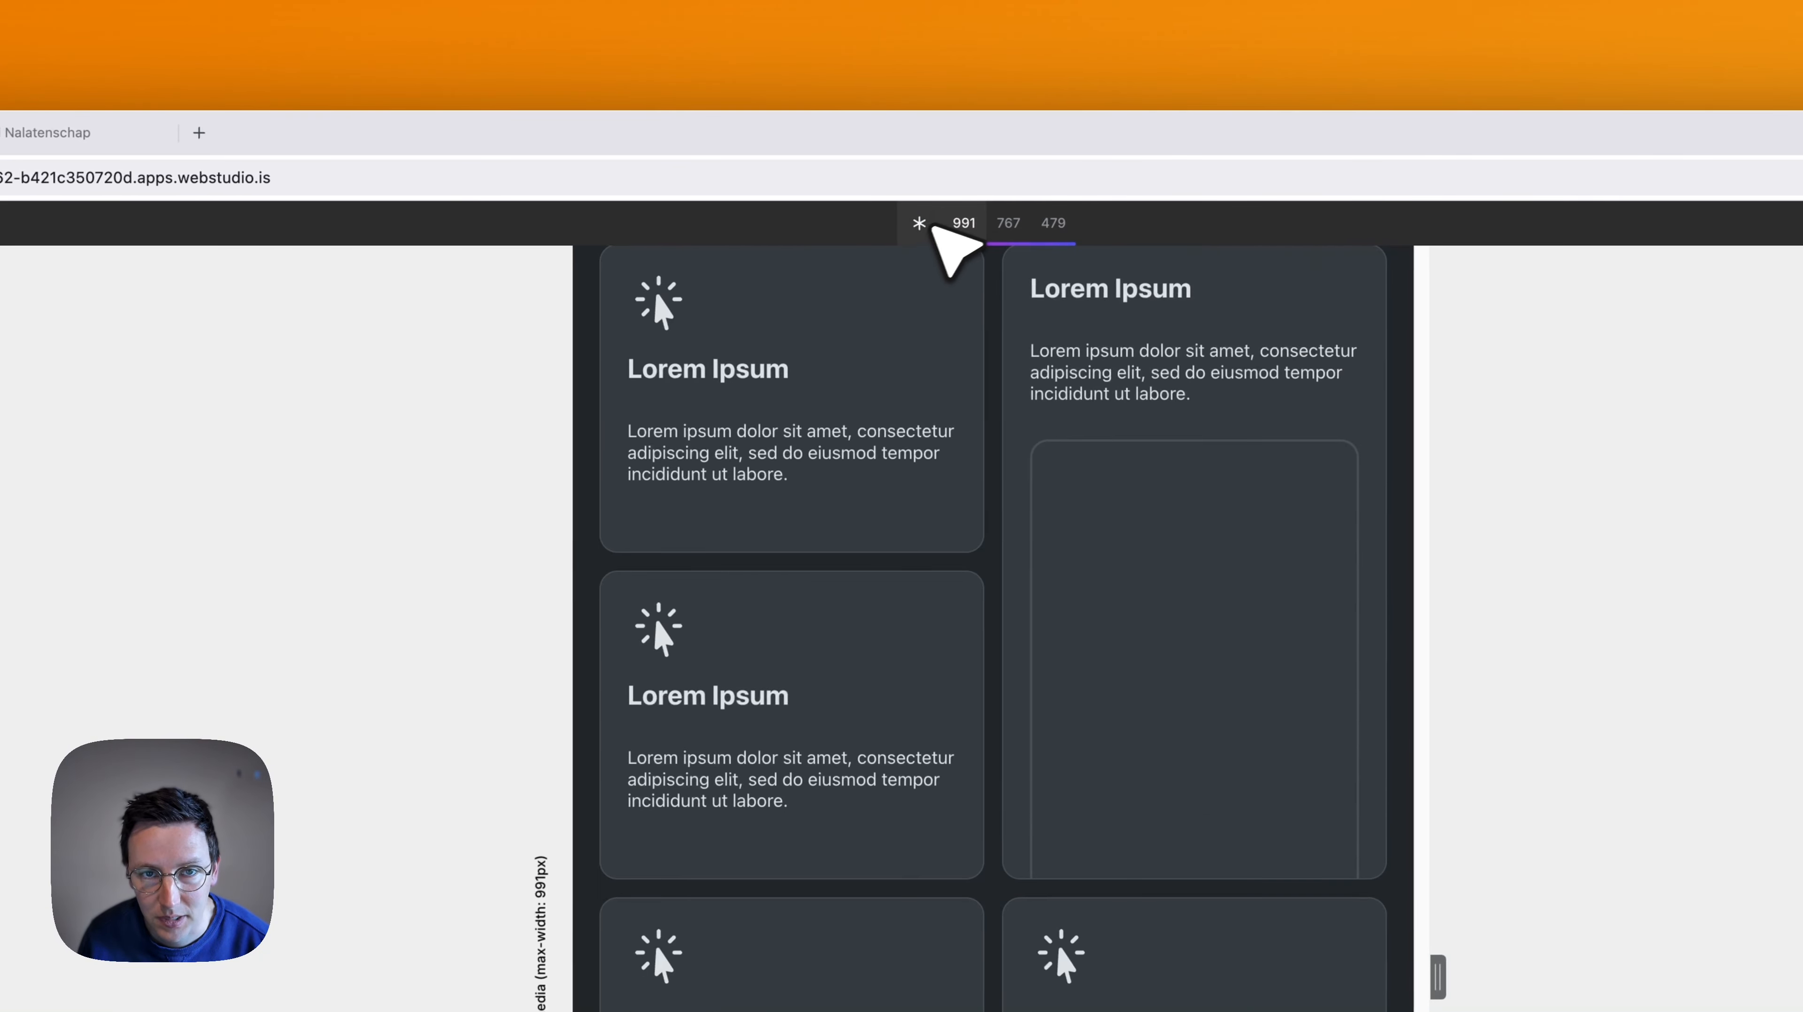
{"action": "left_click", "coordinate": [921, 224]}
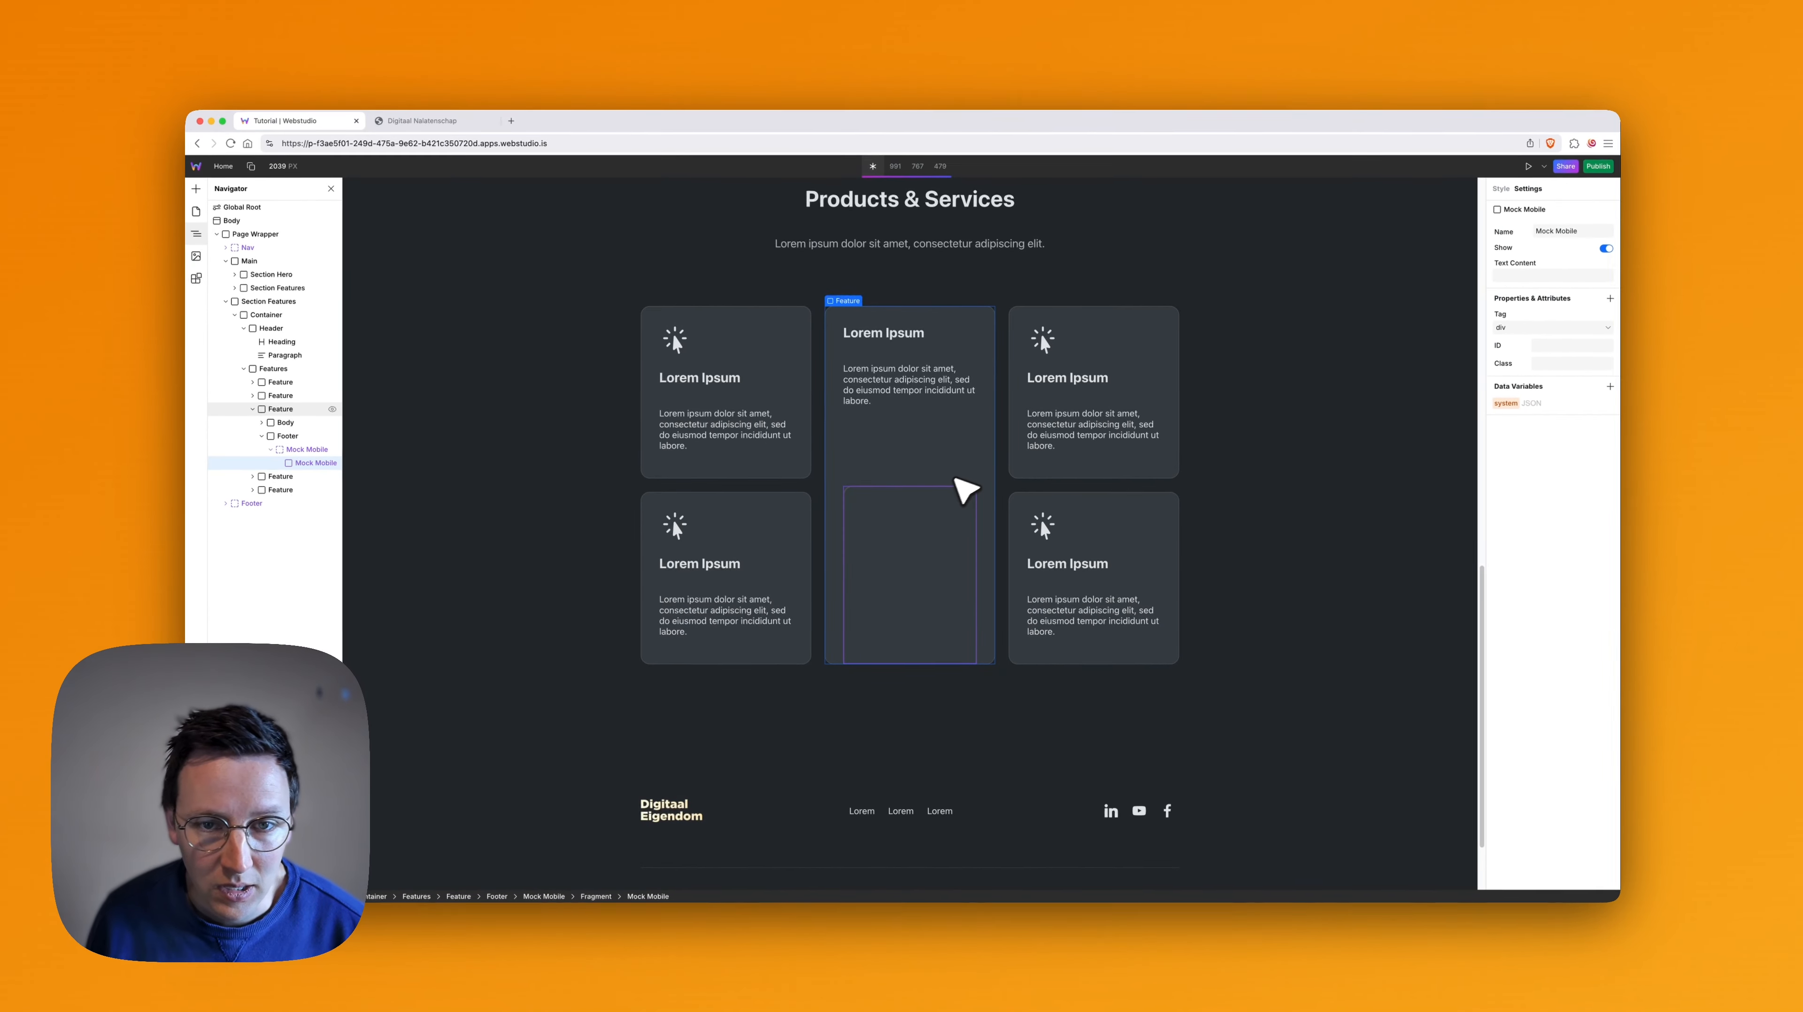
- Select the icon in the first Products & Services card and open remixicon.com in a new browser tab
{"action": "scroll", "coordinate": [950, 488], "scroll_direction": "up", "scroll_amount": 2}
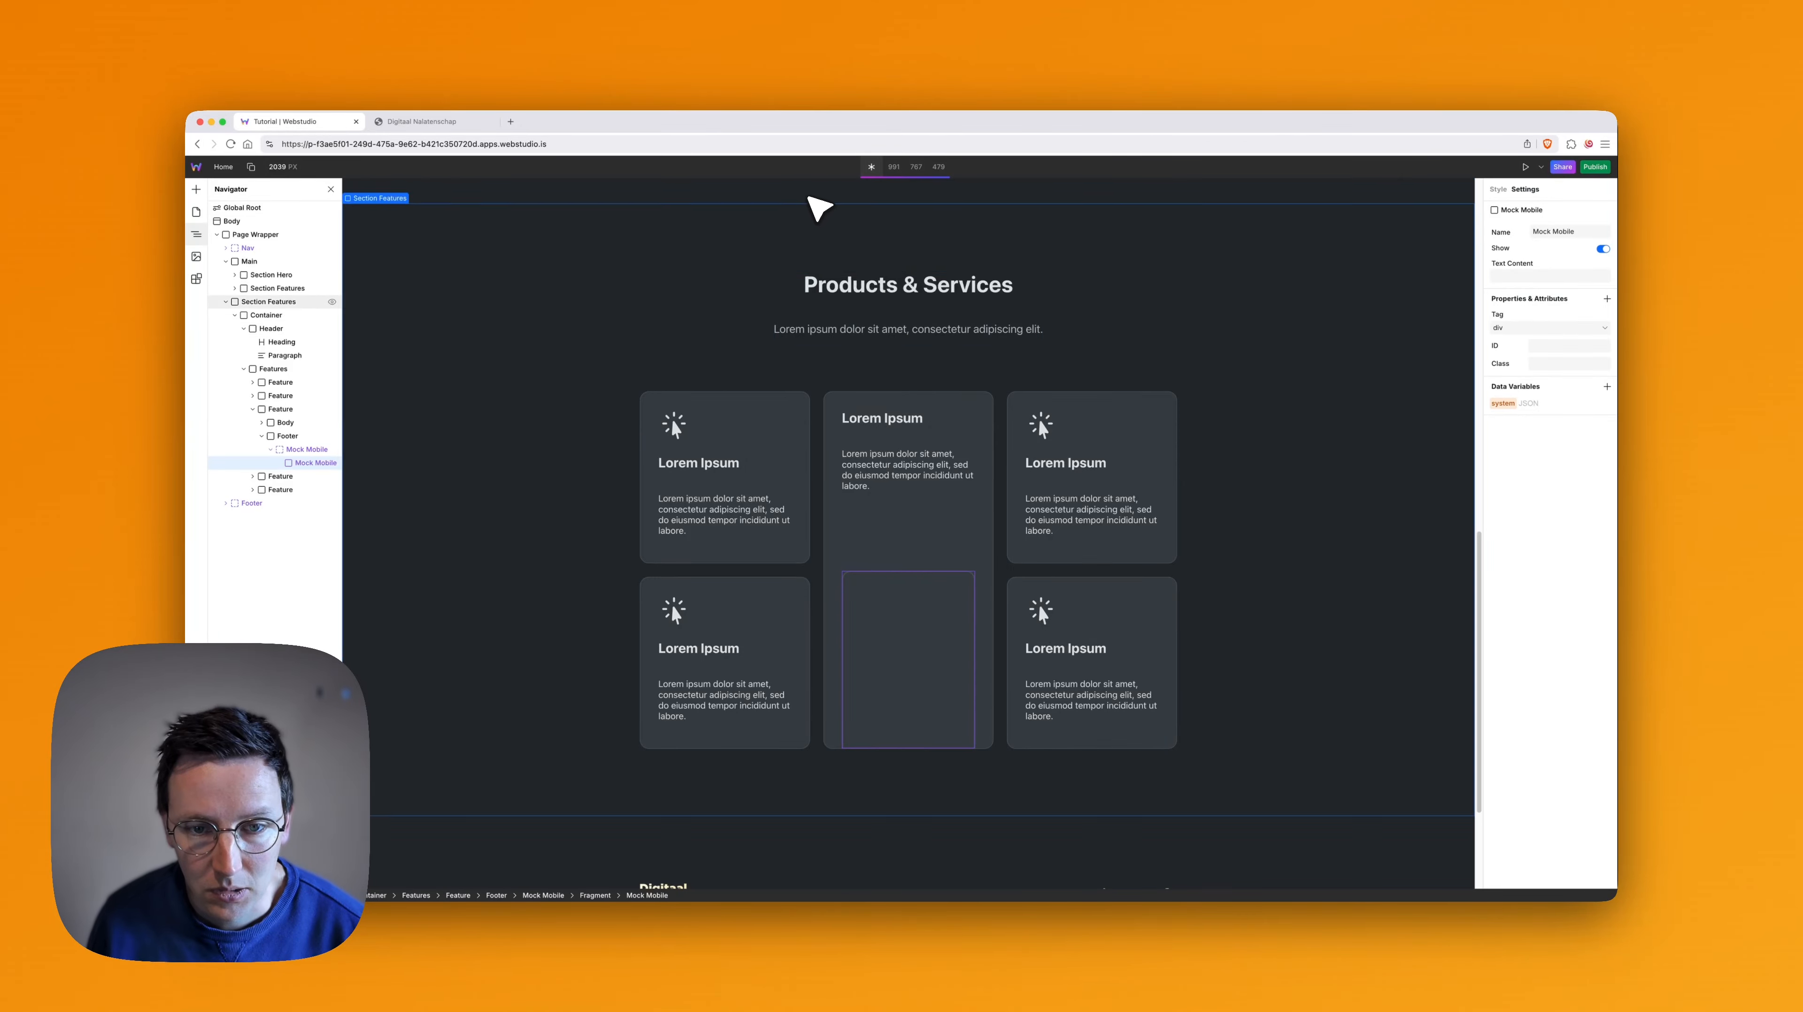
{"action": "left_click", "coordinate": [673, 425]}
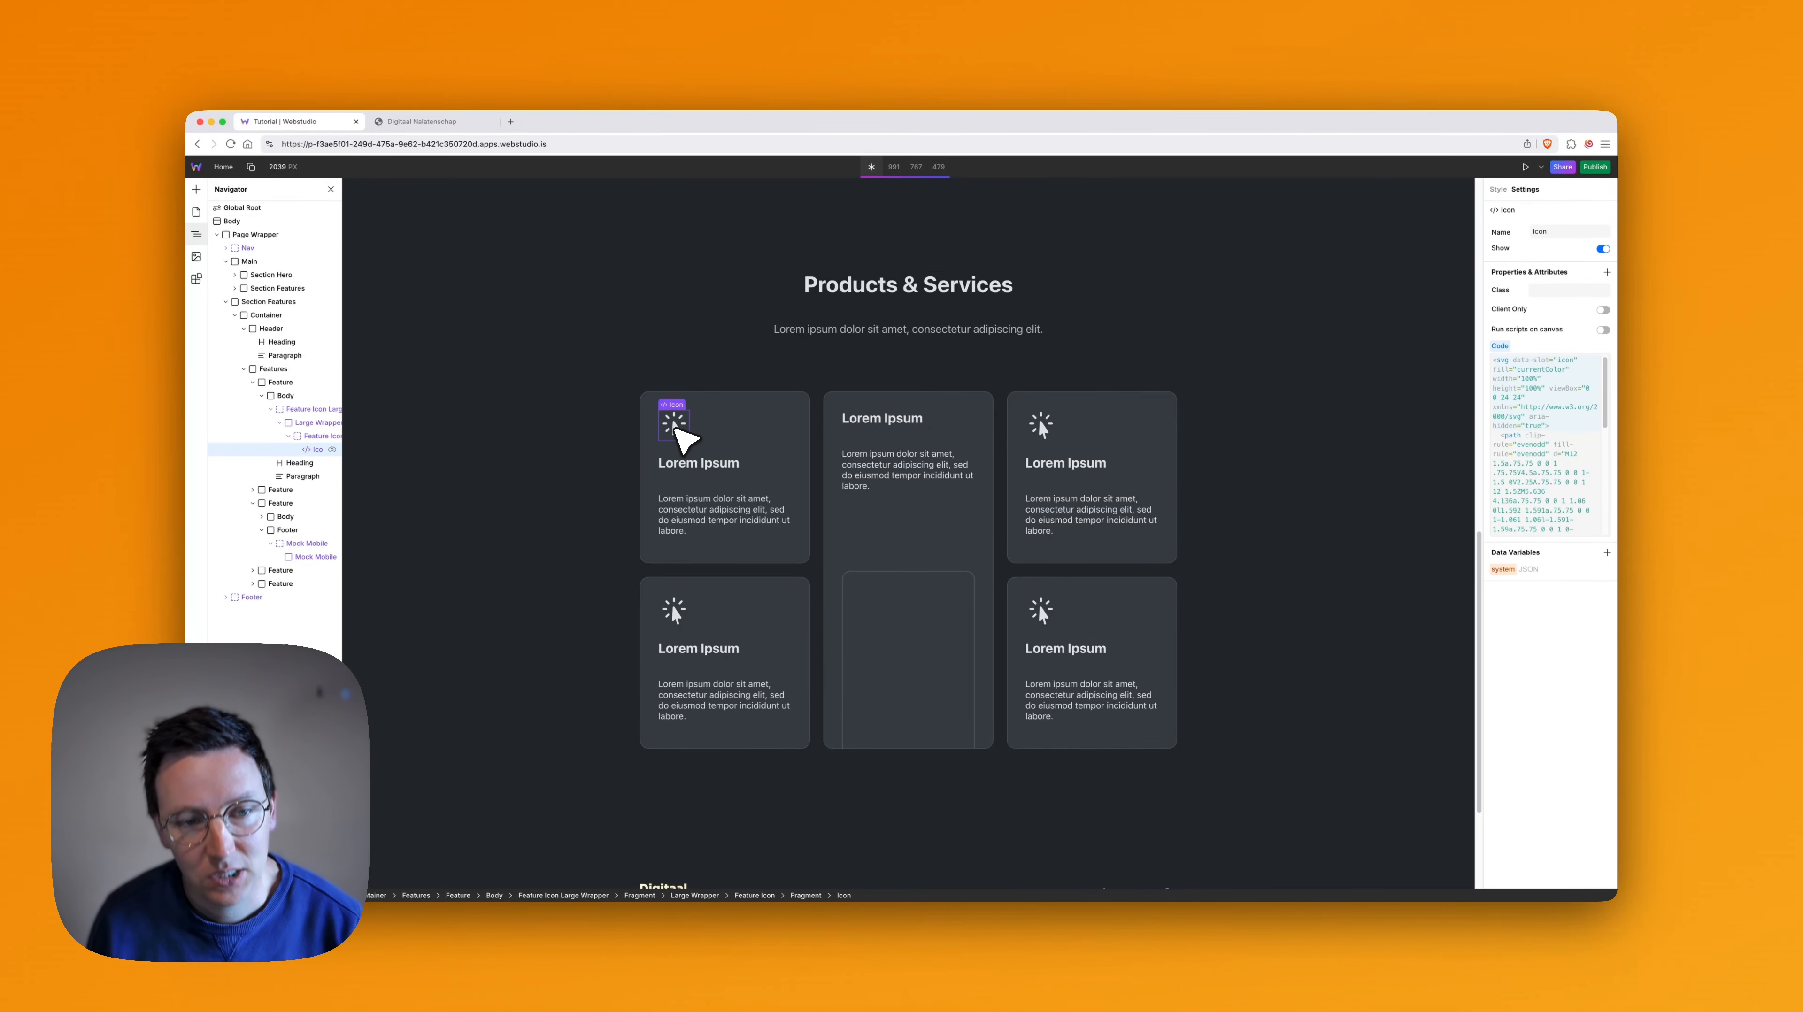
{"action": "scroll", "coordinate": [737, 411], "scroll_direction": "up", "scroll_amount": 5}
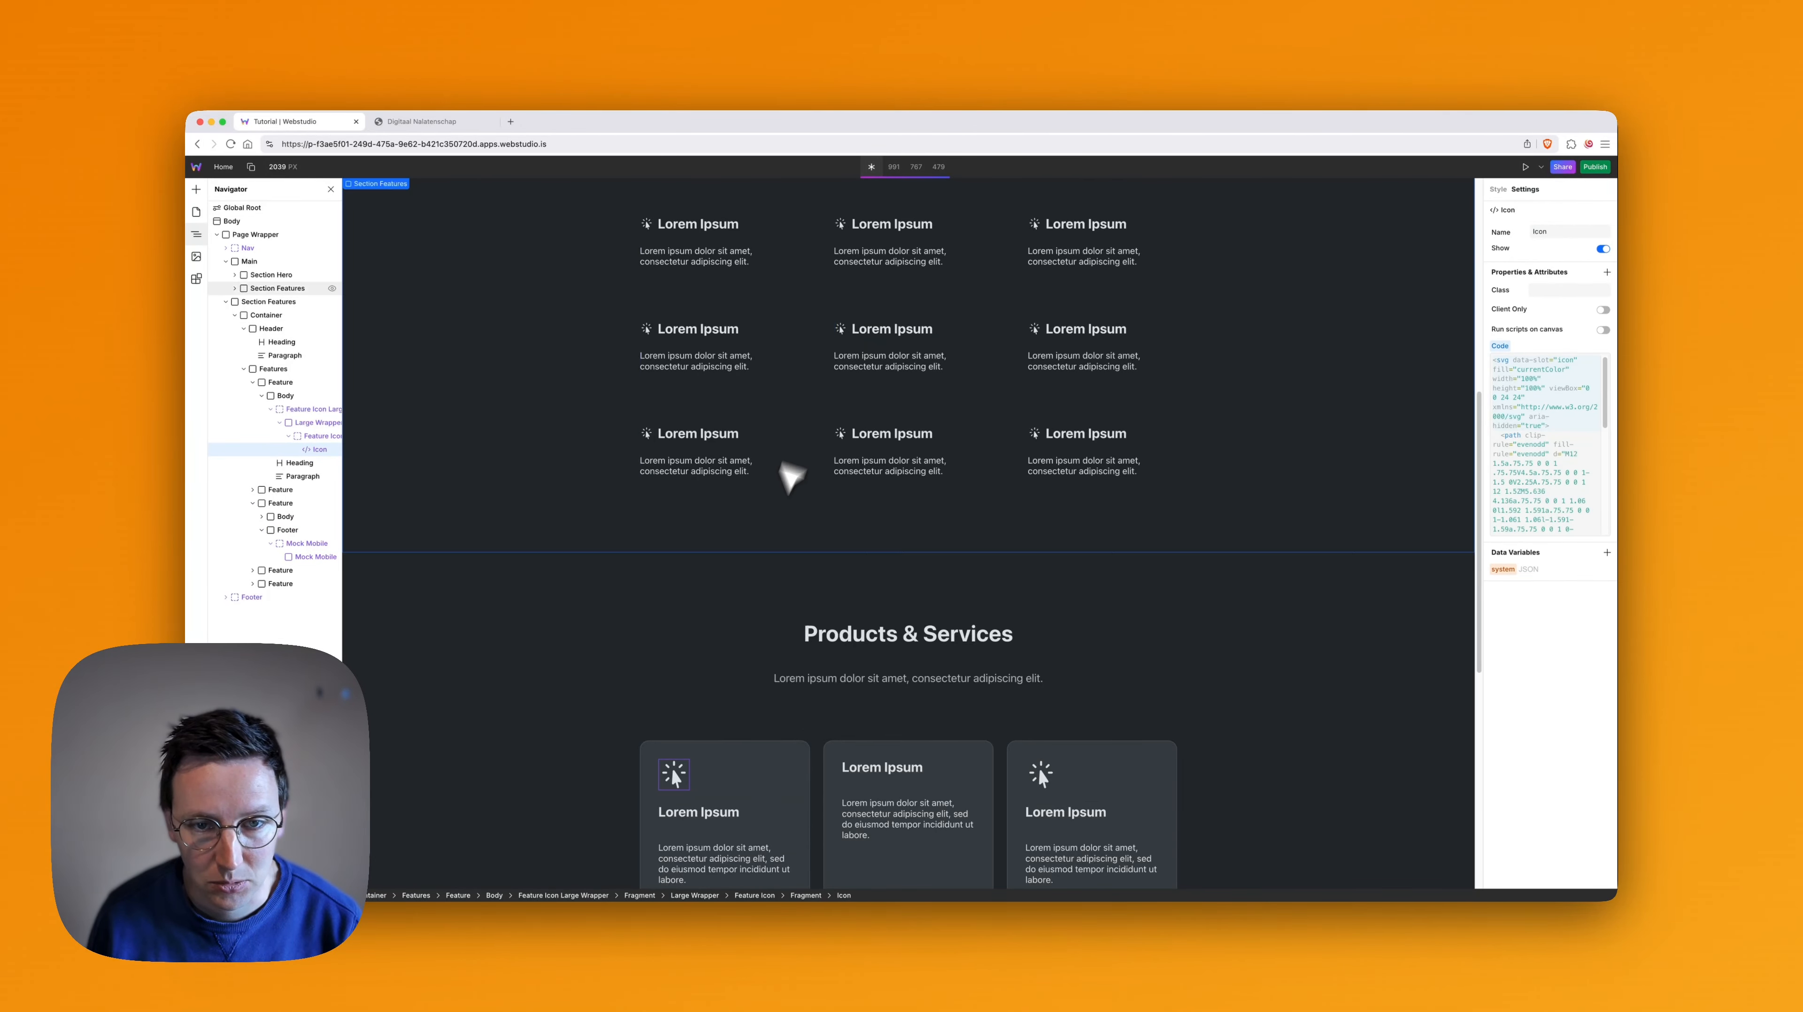
{"action": "scroll", "coordinate": [839, 554], "scroll_direction": "down", "scroll_amount": 5}
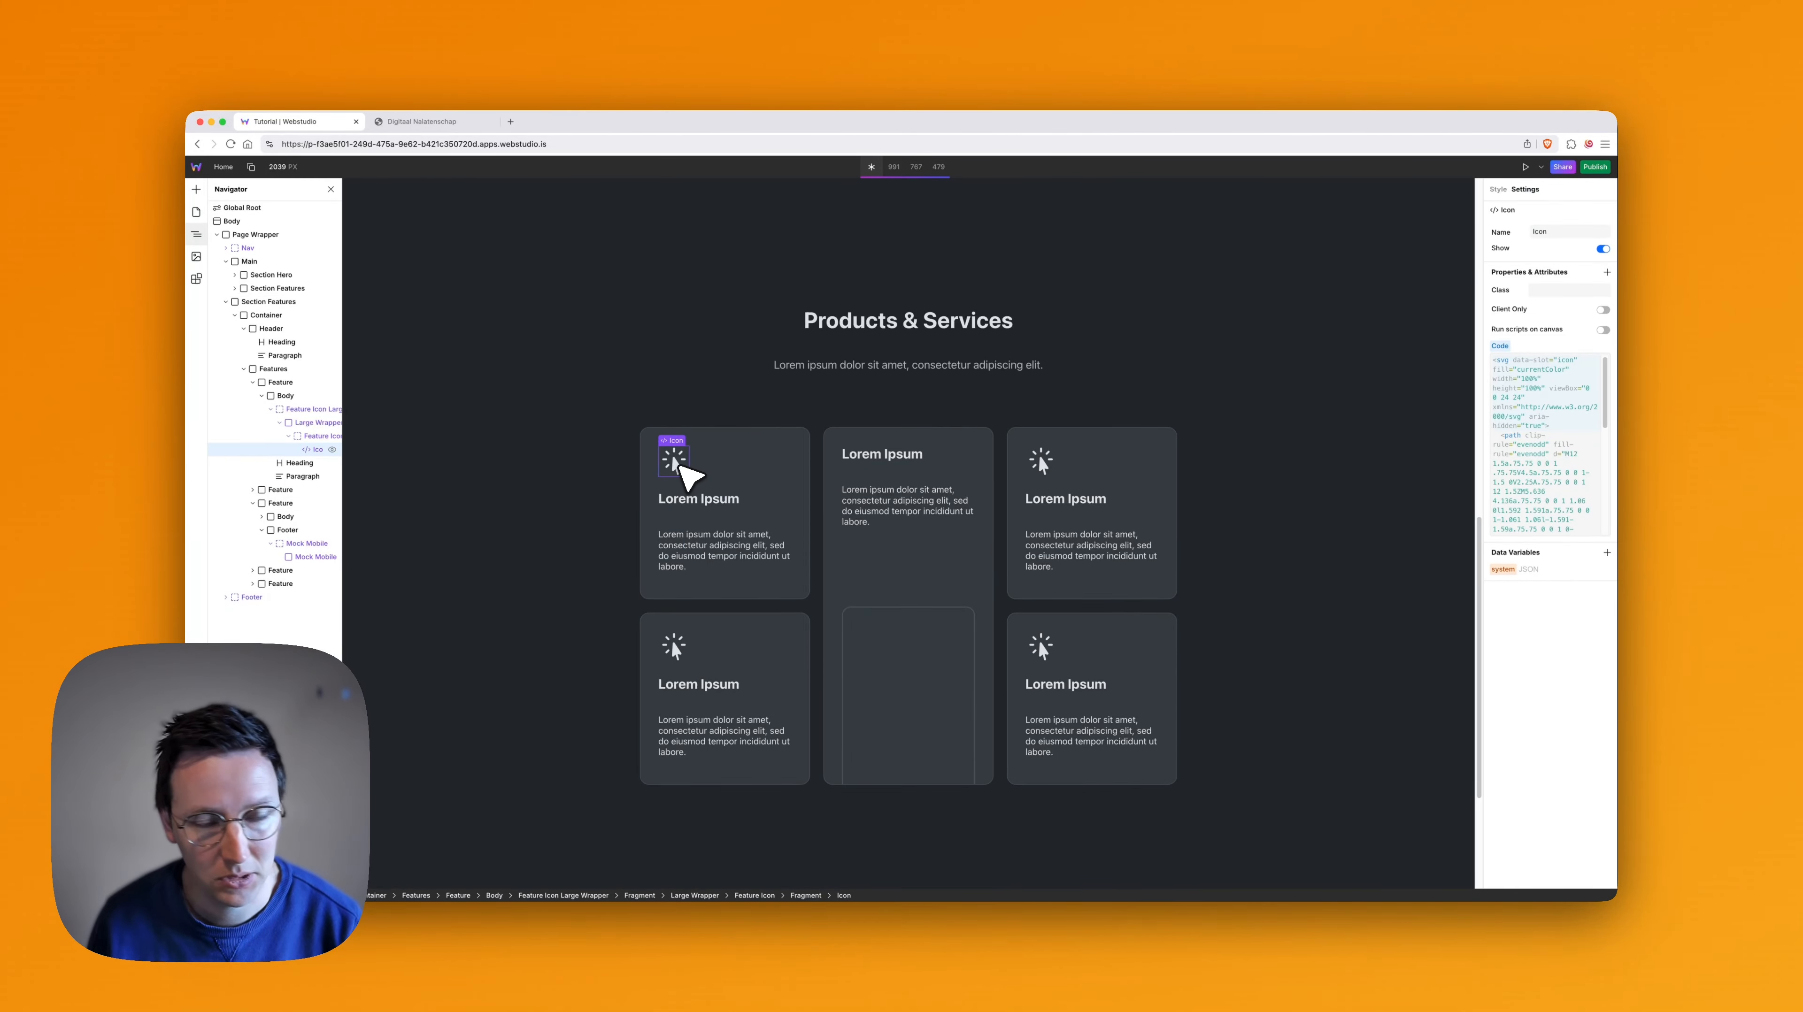
{"action": "key", "text": "super+t"}
{"action": "type", "text": "remixic"}
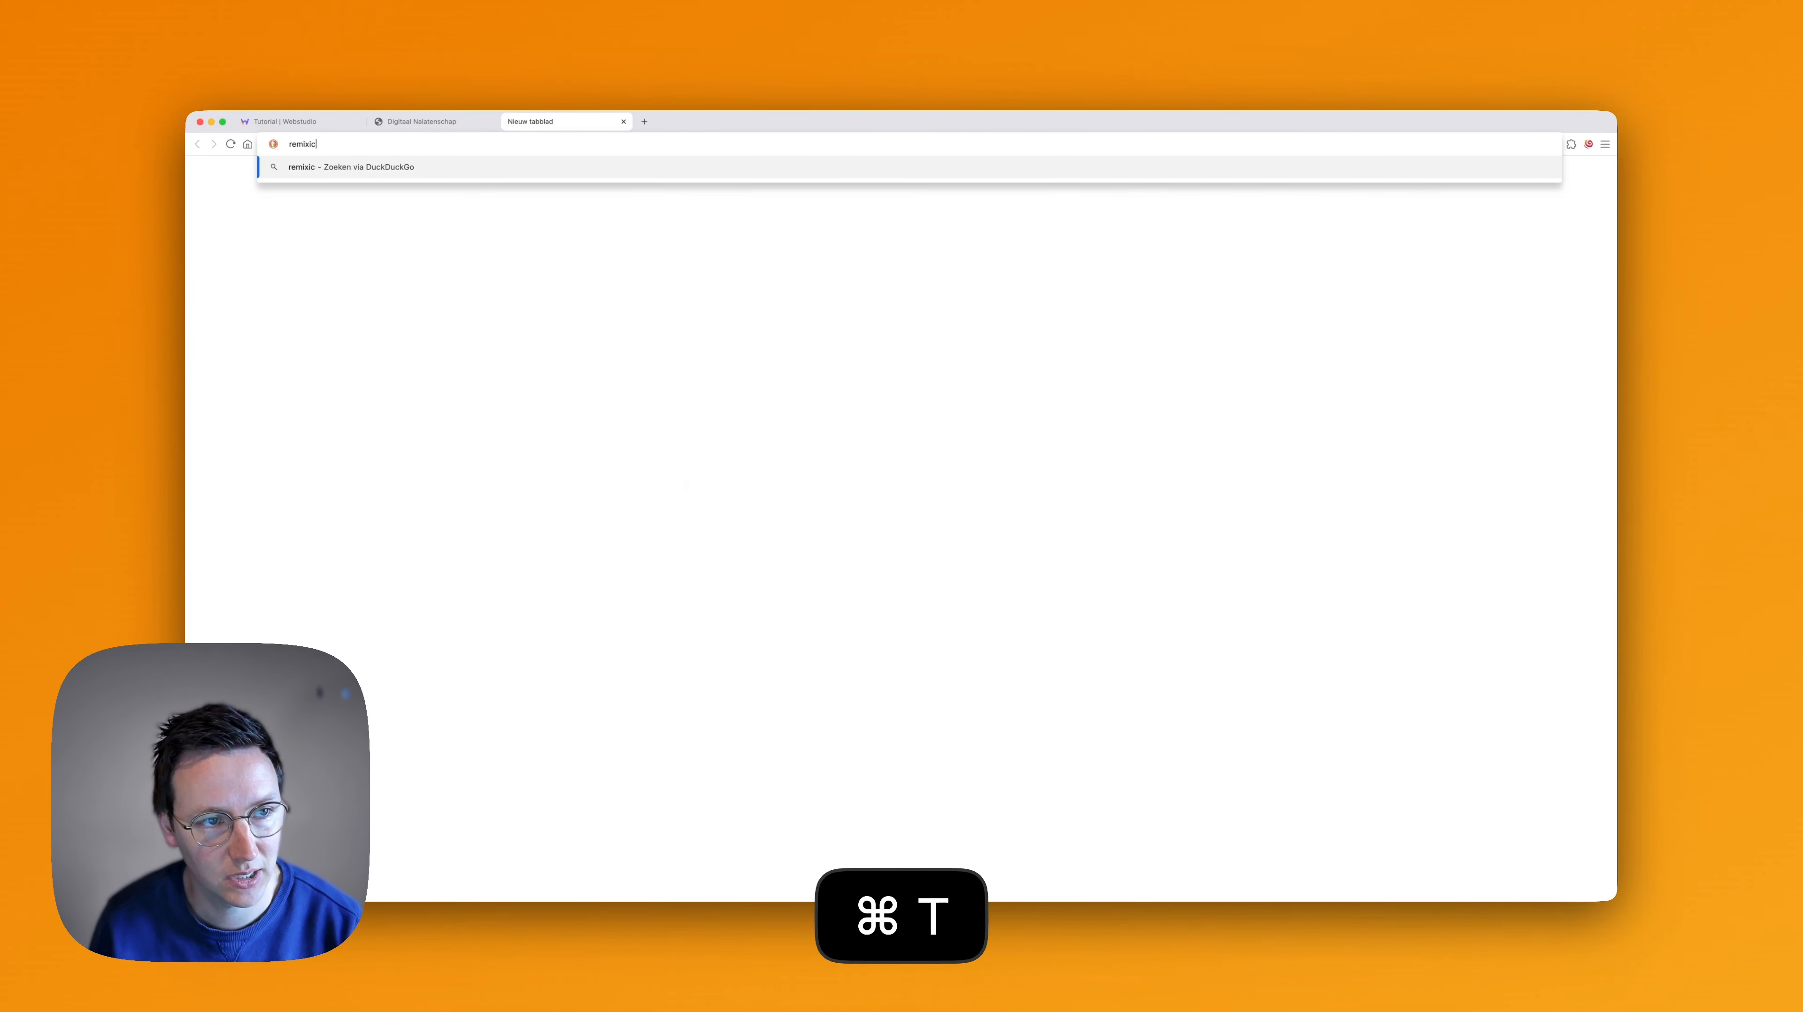
{"action": "type", "text": "on.com"}
{"action": "key", "text": "Return"}
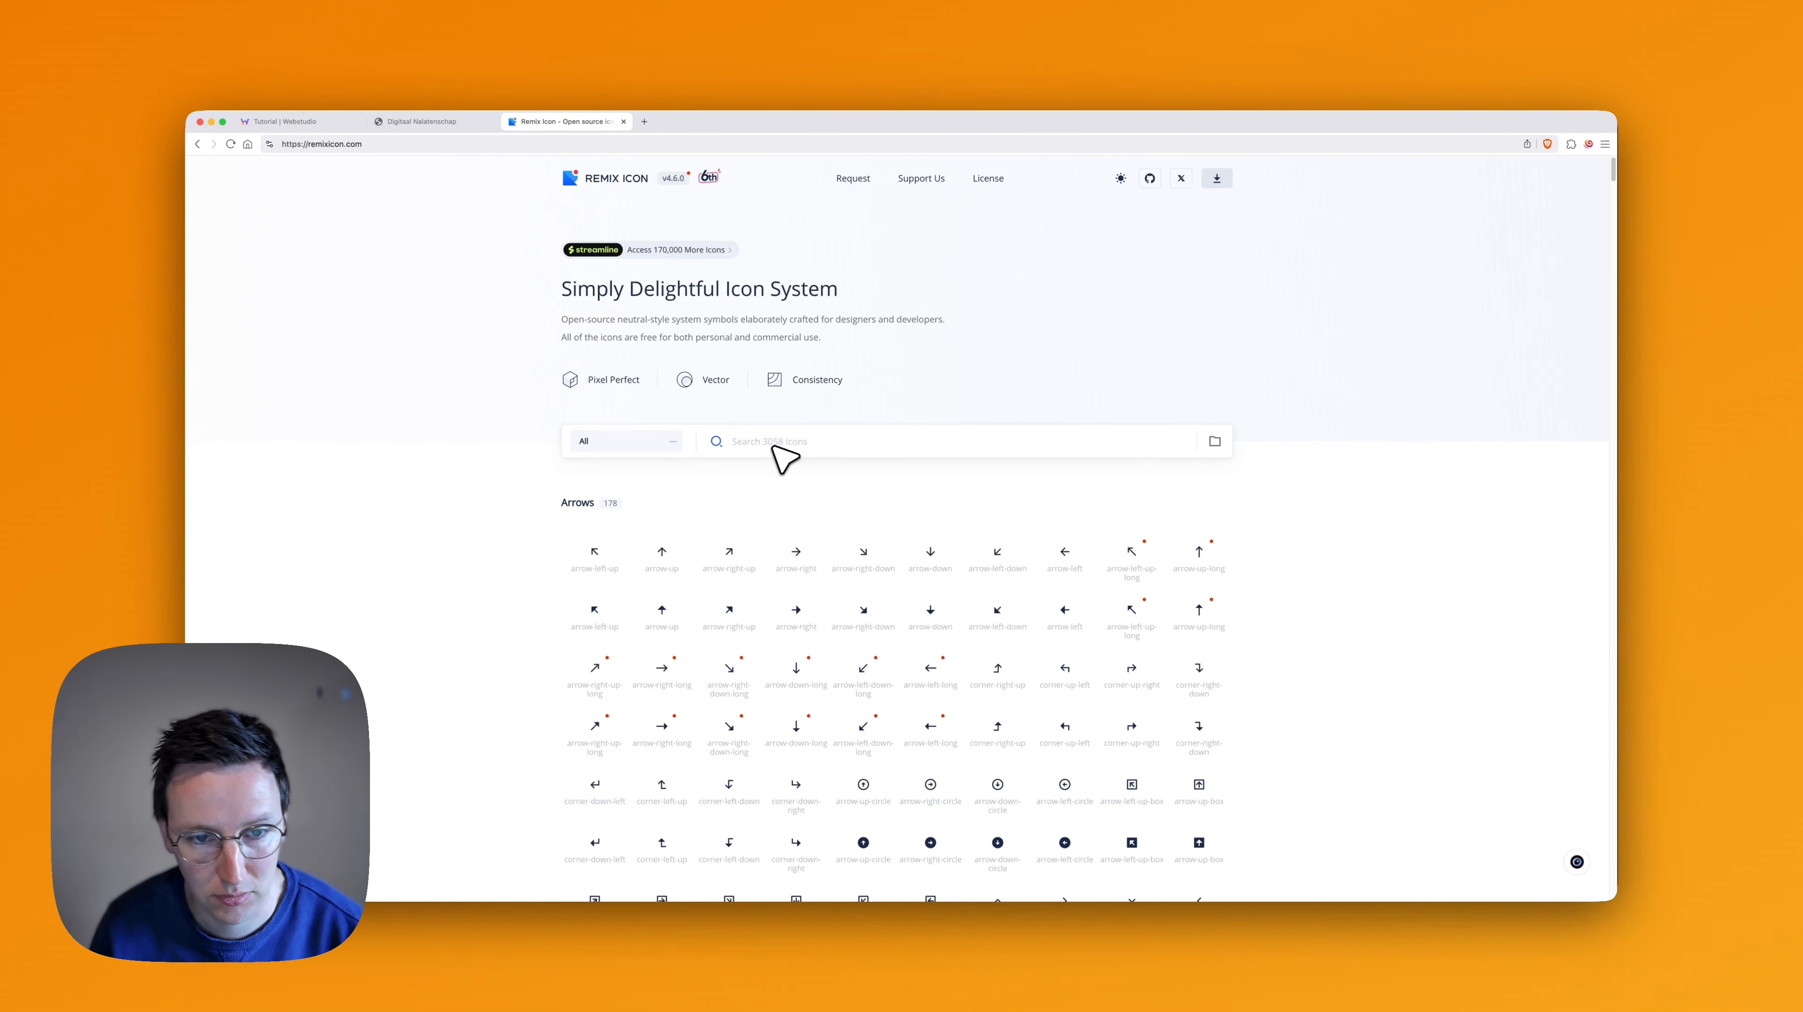
- Search Remix Icon for "flag" and copy the SVG code of the flag-line icon
{"action": "left_click", "coordinate": [773, 448]}
{"action": "type", "text": "flag"}
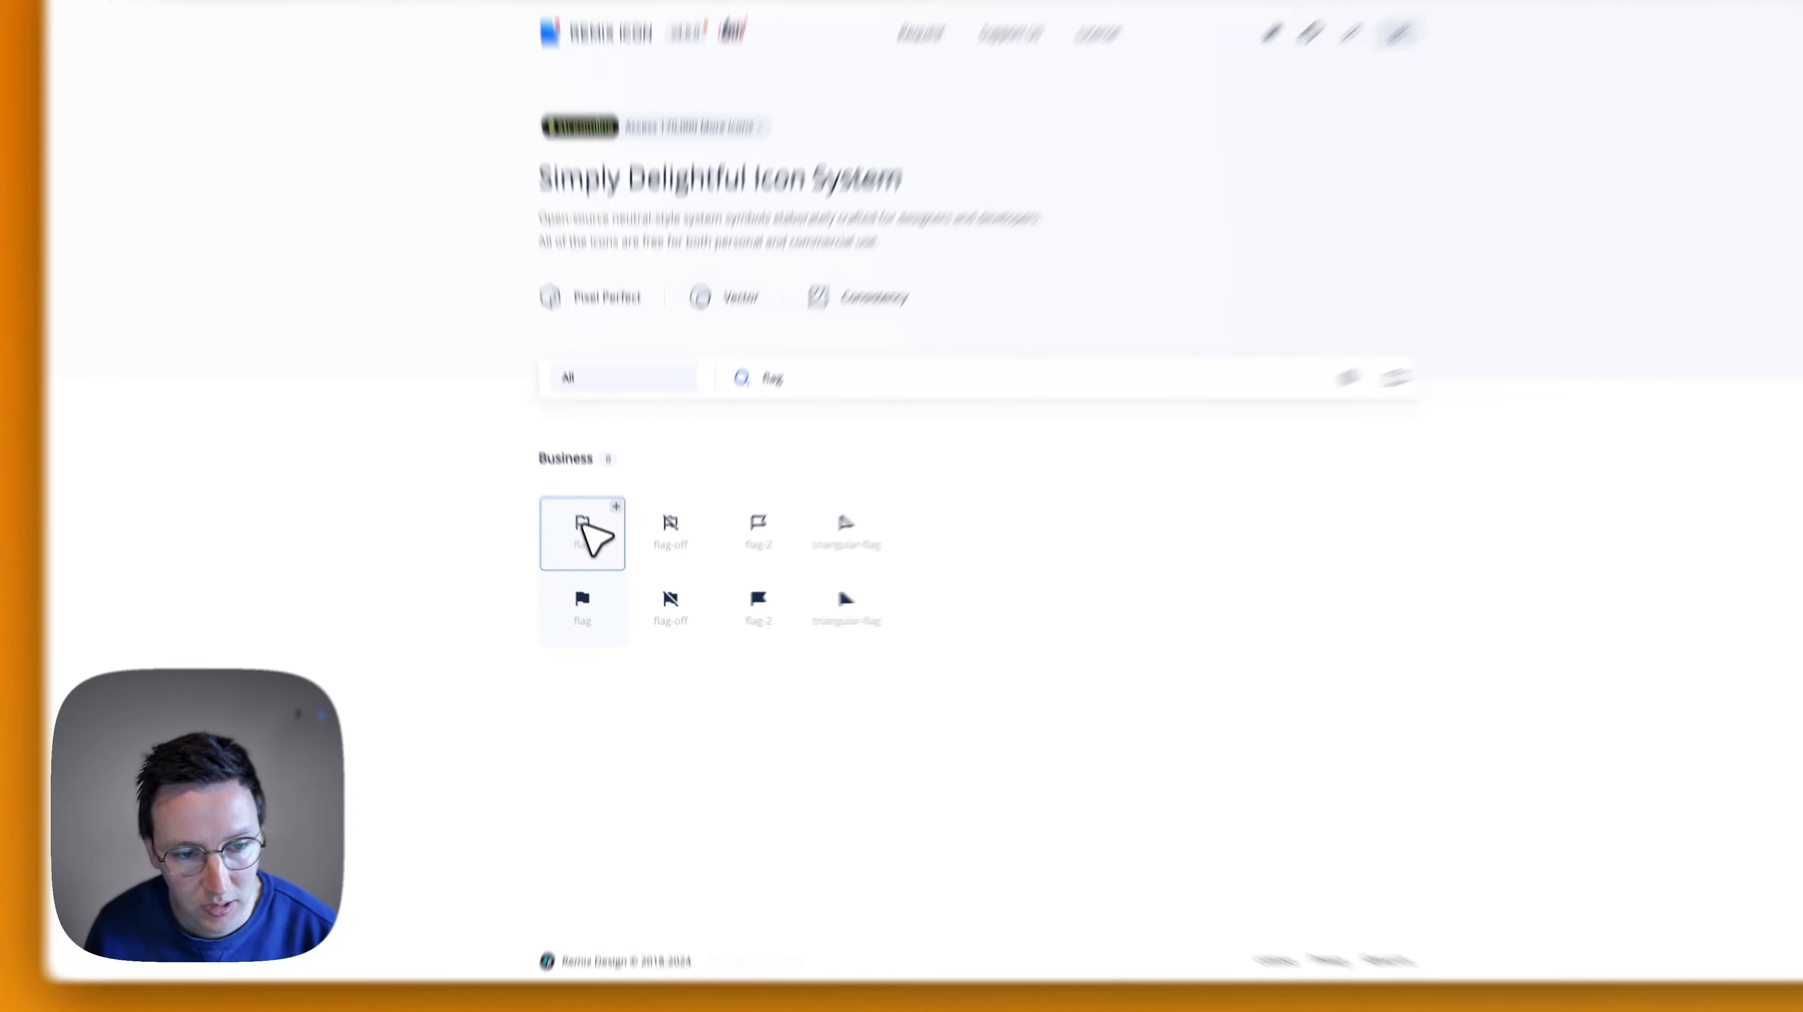
{"action": "left_click", "coordinate": [599, 562]}
{"action": "left_click", "coordinate": [912, 576]}
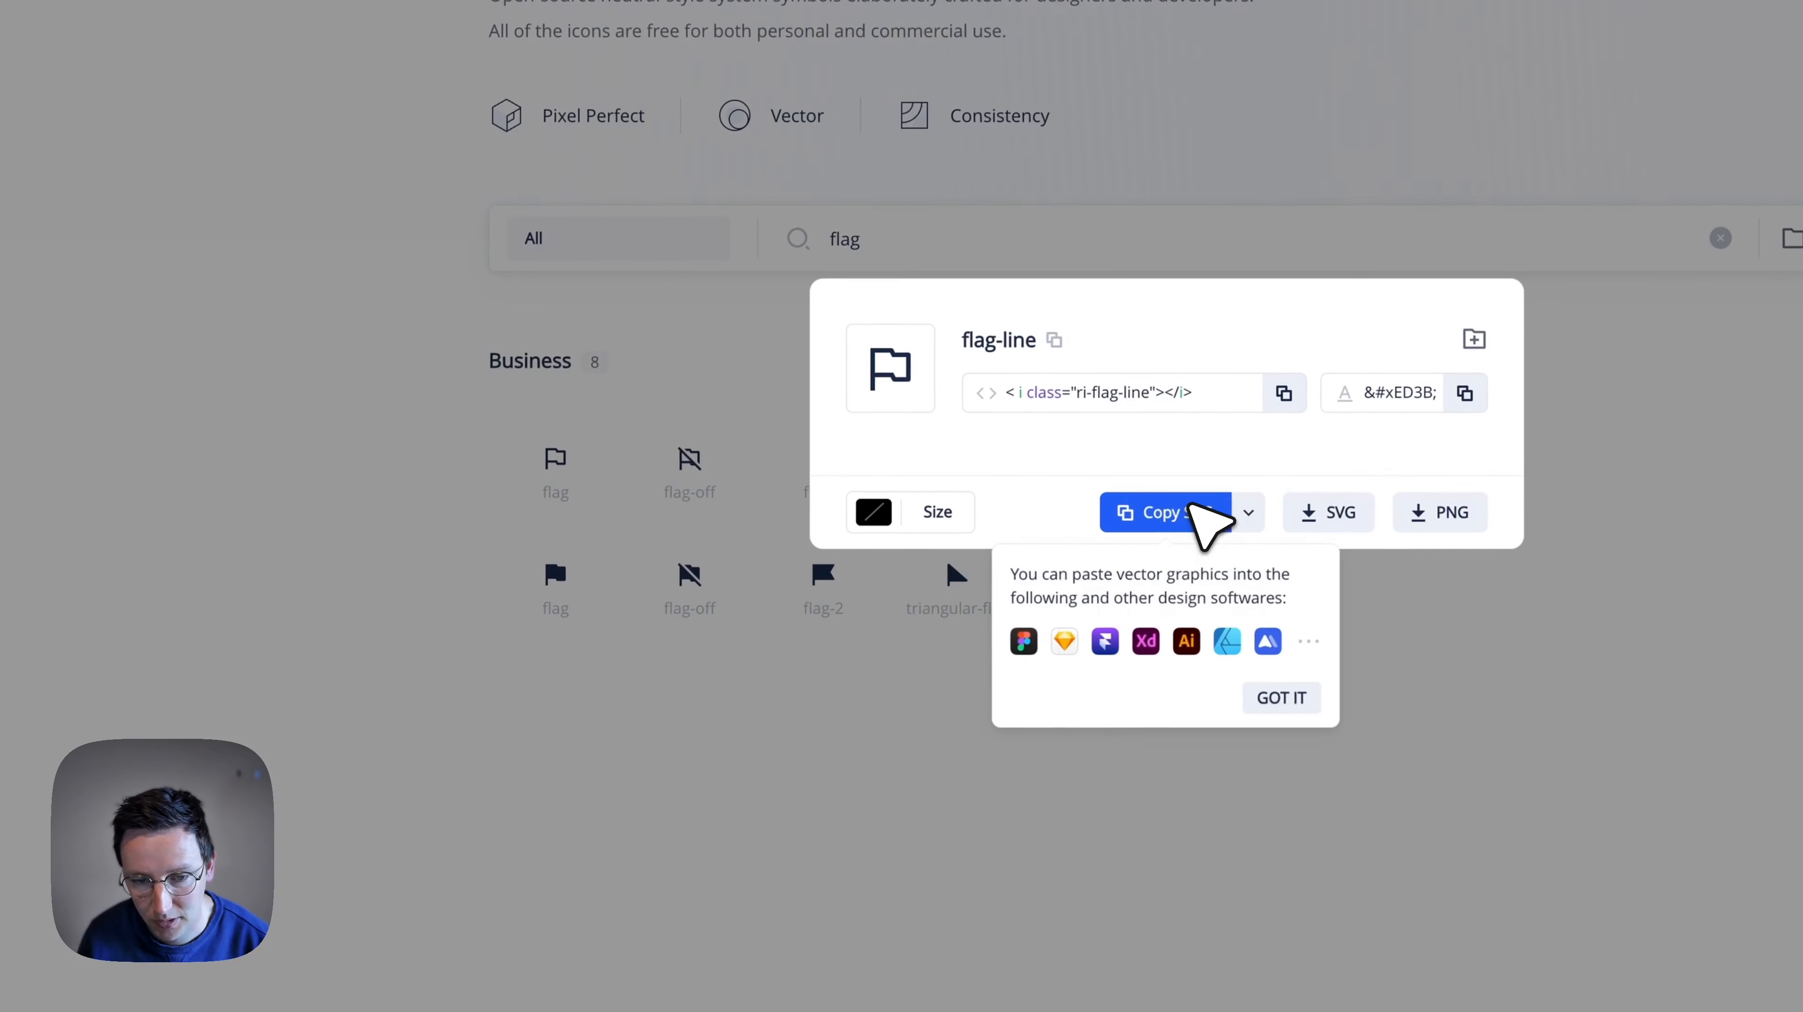
- Back in Webstudio, try replacing the code of the first Products & Services card's icon with the copied flag SVG
{"action": "key", "text": "super+1"}
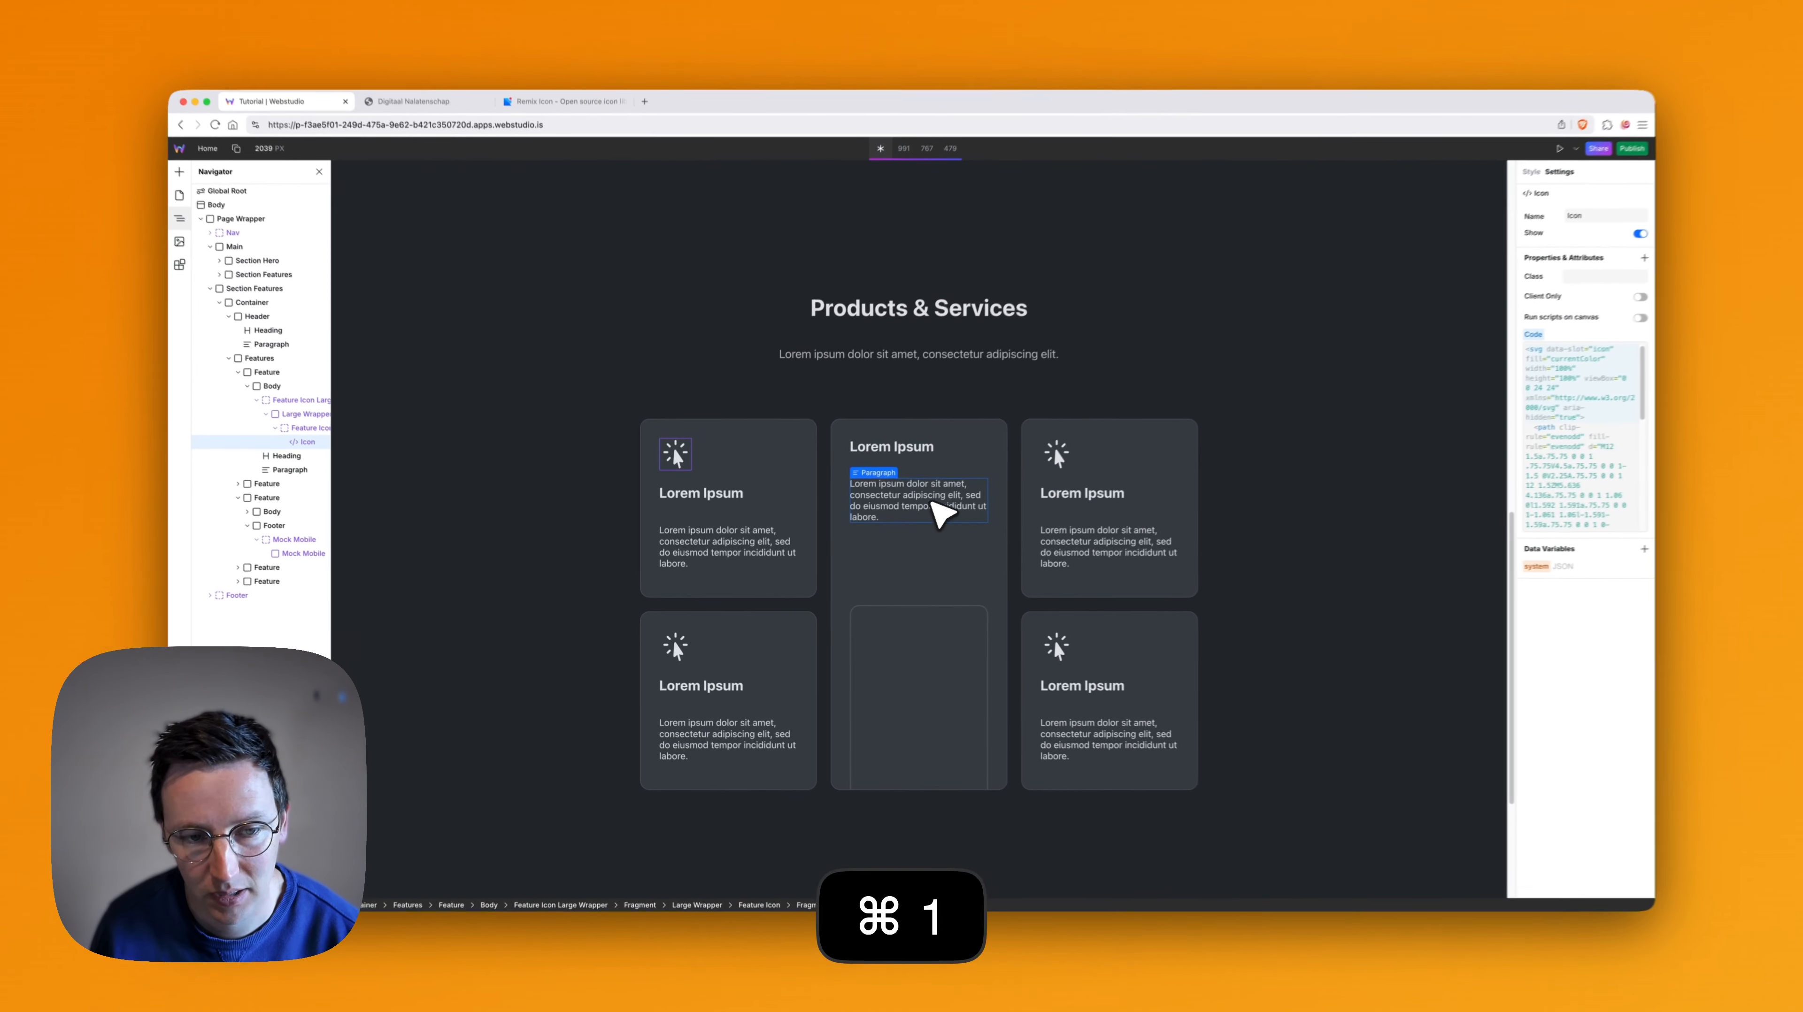
{"action": "key", "text": "super+a"}
{"action": "type", "text": "<svg xmlns=\"http://www.w3.org/2000/svg\" viewBox=\"0 0 24 24\" fill=\"currentColor\"><path d=\"M12.382 3C12.7607 3 13.107 3.214 13.2764 3.55279L14 5H20C20.5523 5 21 5.44772 21 6V17C21 17.5523 20.5523 18 20 18H13.618C13.2393 18 12.893 17.786 12.7236 17.4472L12 16H5V22H3V3H12.382ZM11.7639 5H5V14H13.2361L14.2361 16H19V7H12.7639L11.7639 5Z\"></path></svg>"}
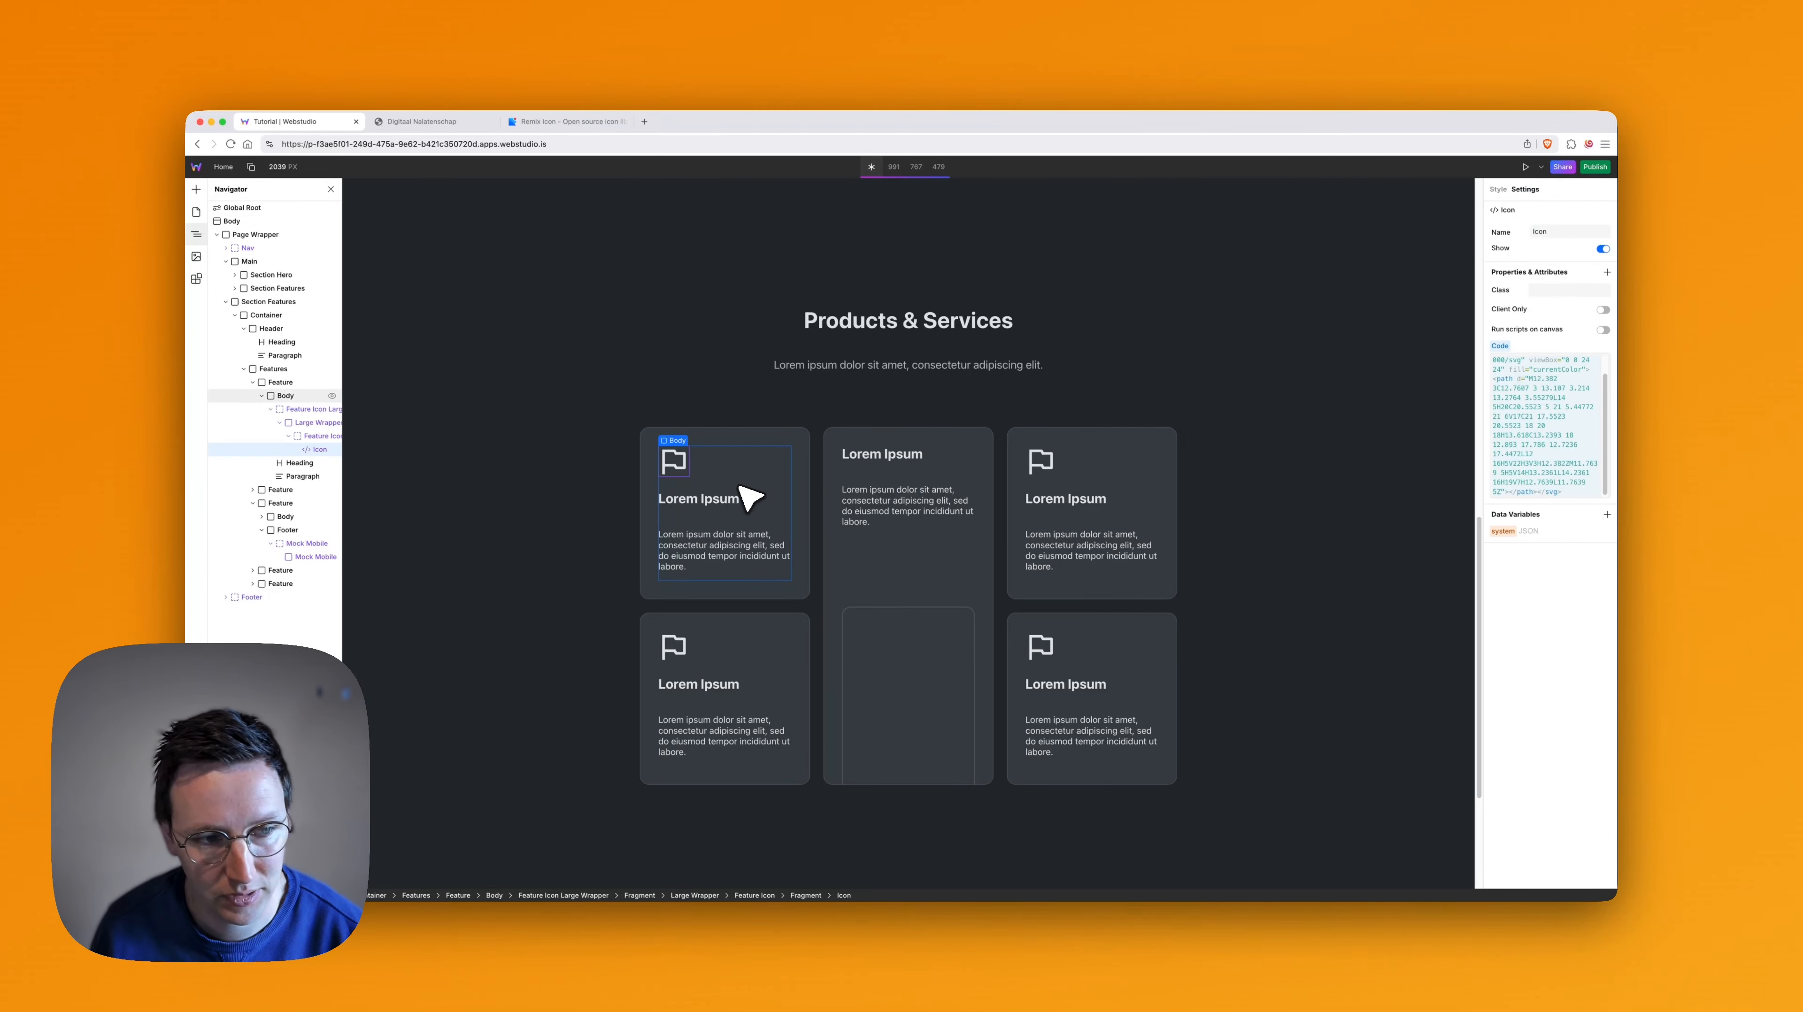
{"action": "scroll", "coordinate": [769, 487], "scroll_direction": "down", "scroll_amount": 3}
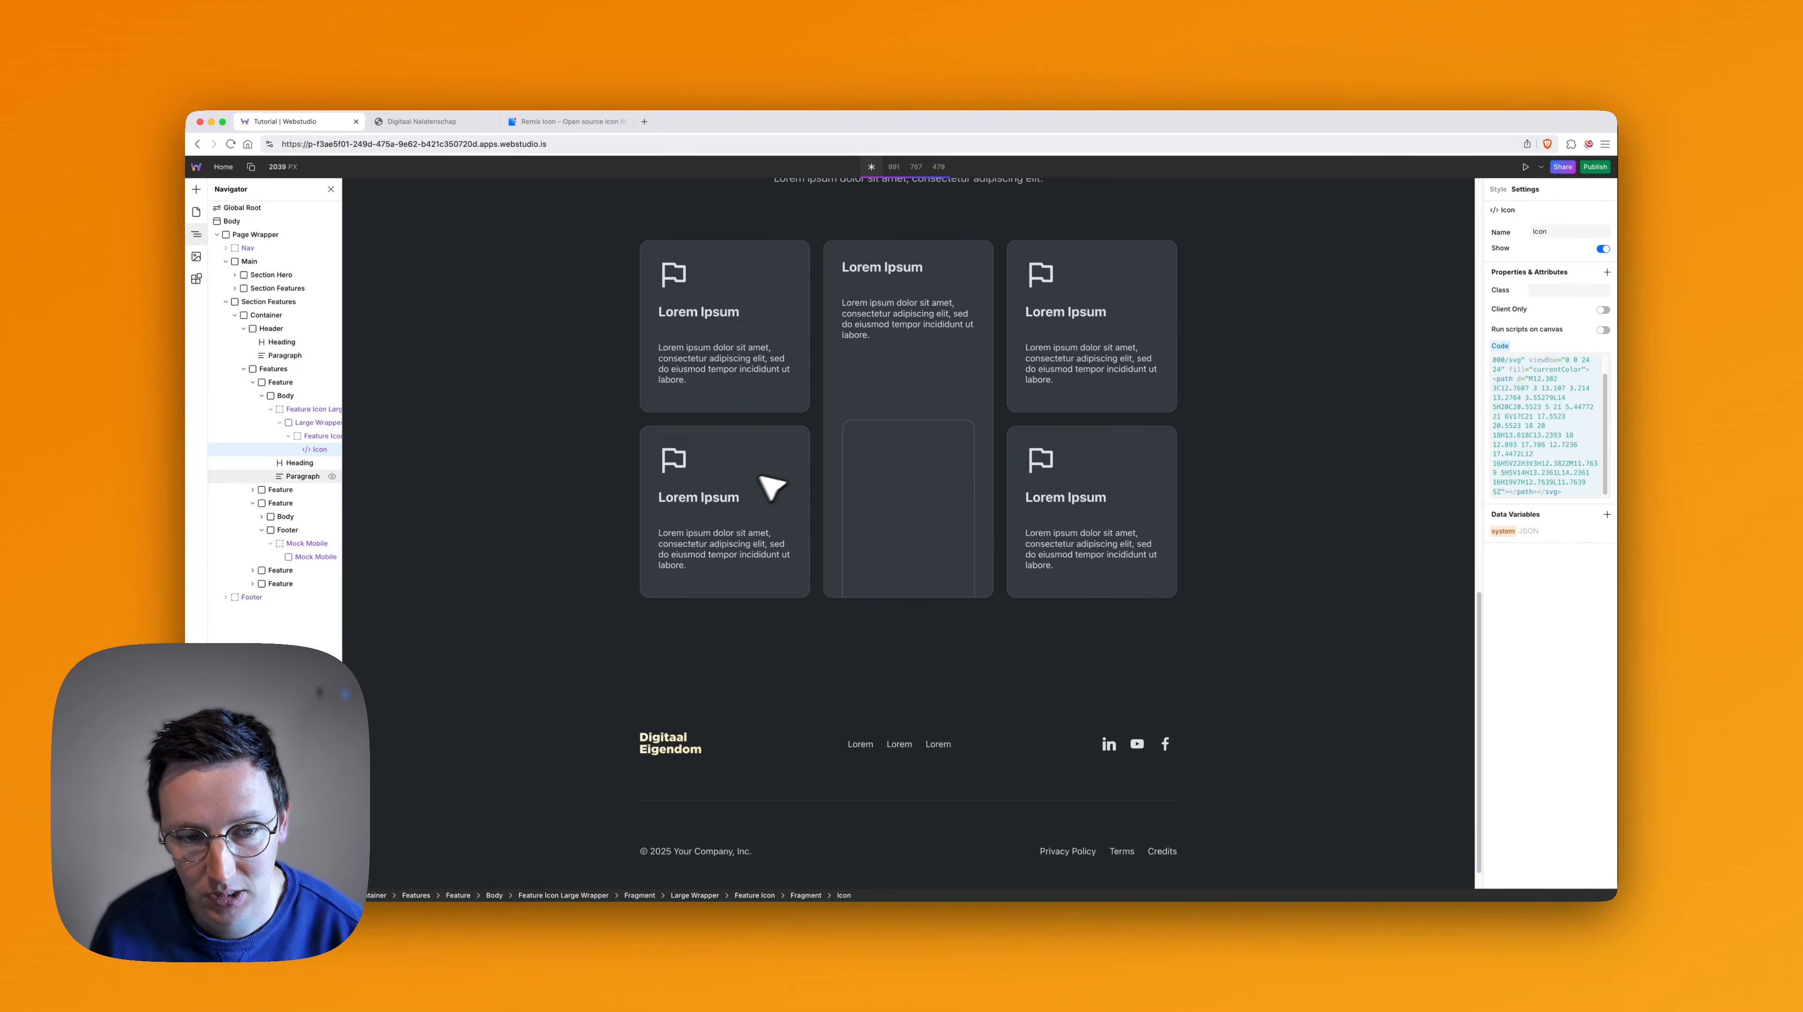
{"action": "scroll", "coordinate": [749, 489], "scroll_direction": "up", "scroll_amount": 7}
{"action": "scroll", "coordinate": [753, 492], "scroll_direction": "up", "scroll_amount": 3}
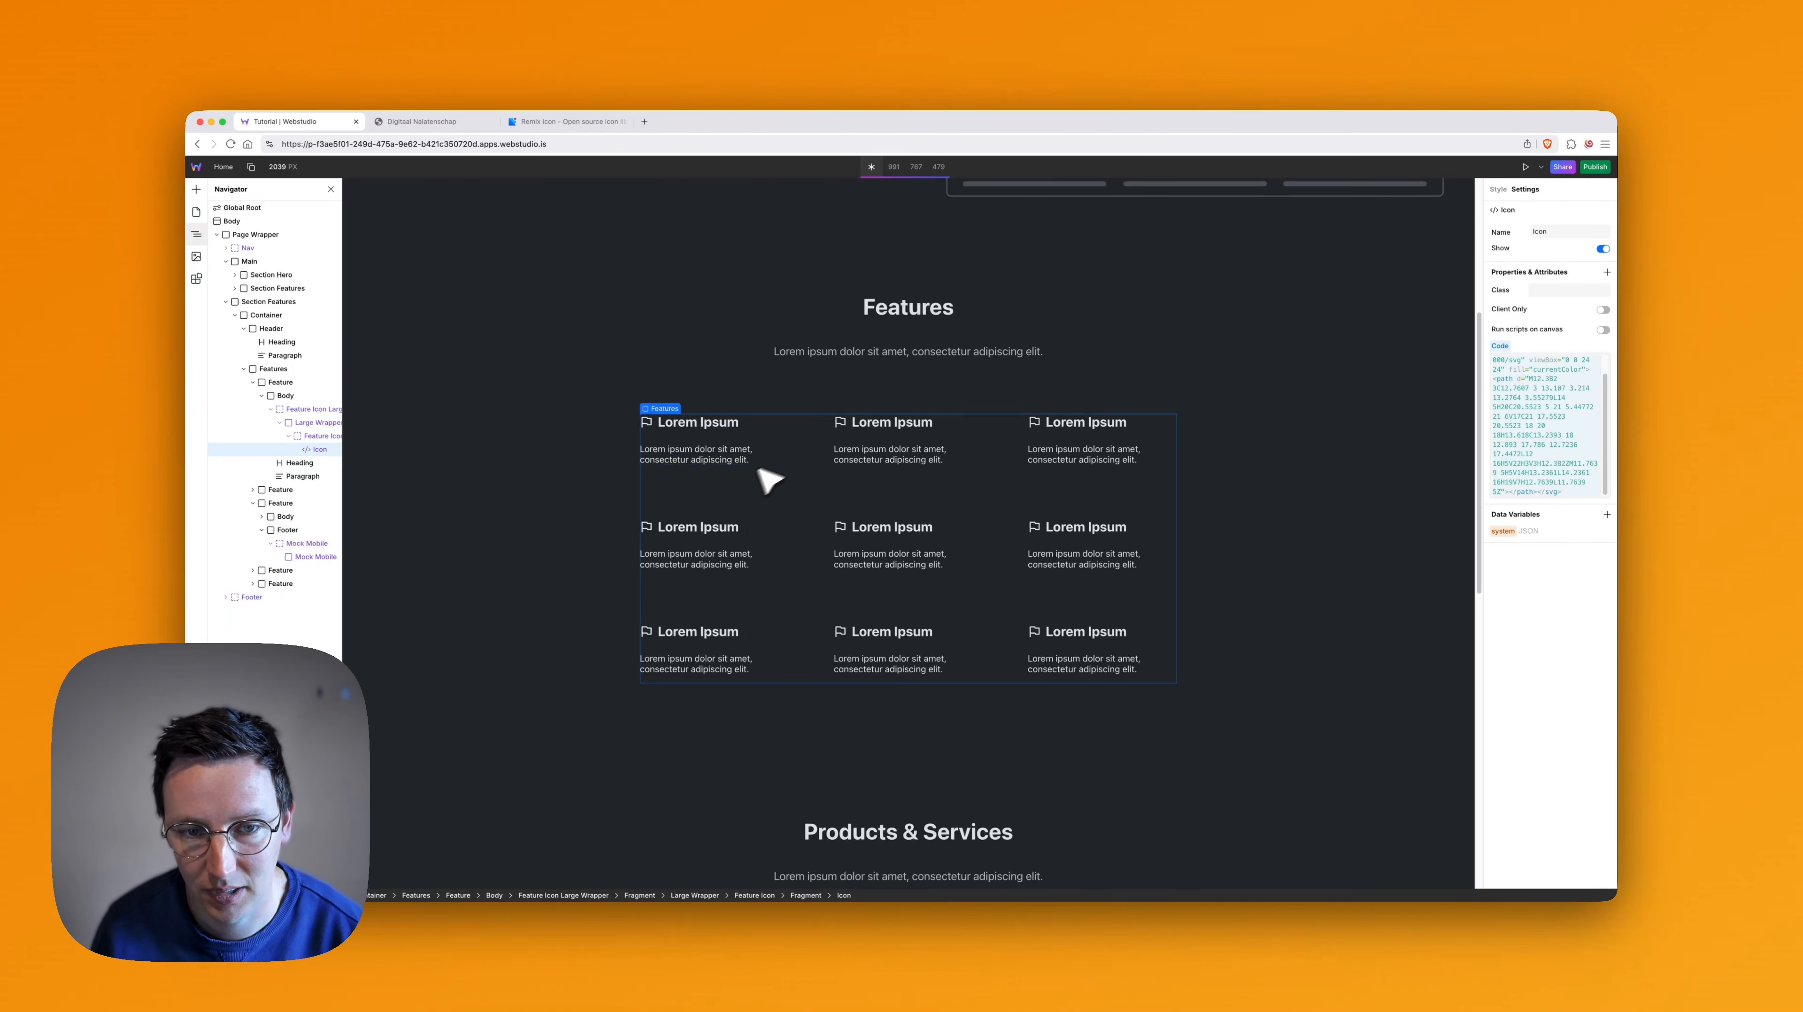
{"action": "scroll", "coordinate": [865, 445], "scroll_direction": "down", "scroll_amount": 5}
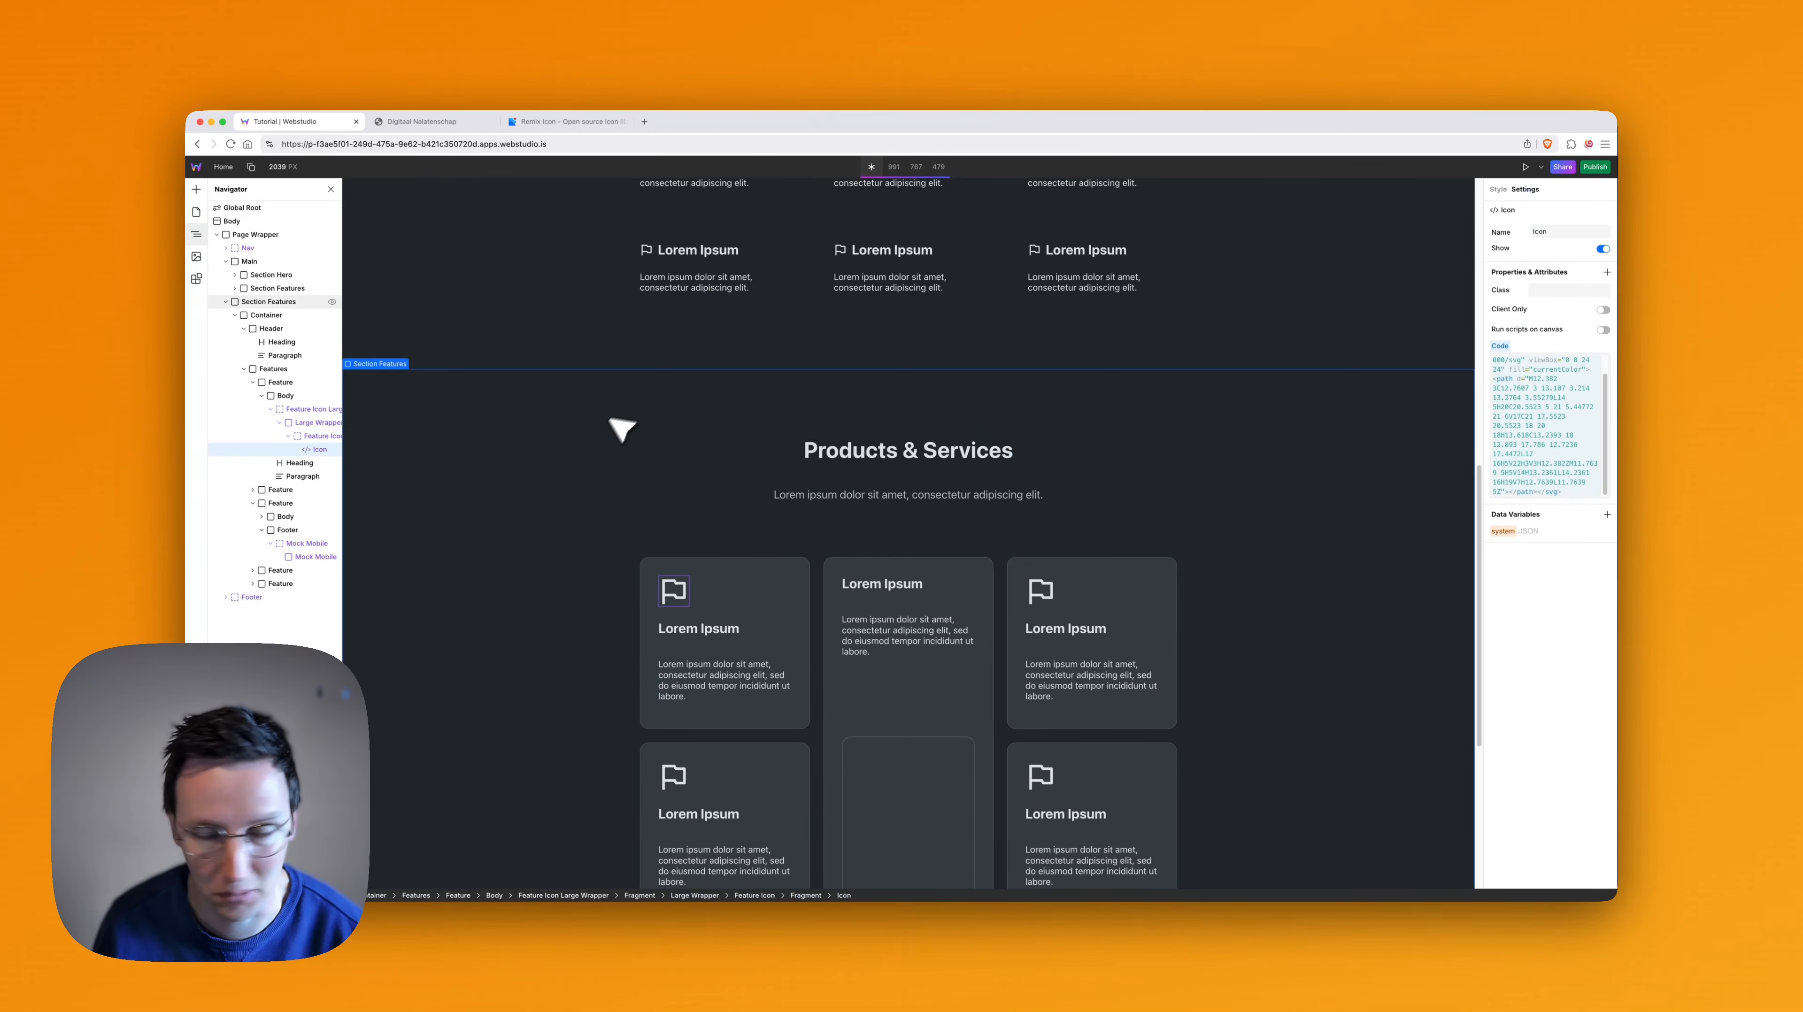
{"action": "key", "text": "super+z"}
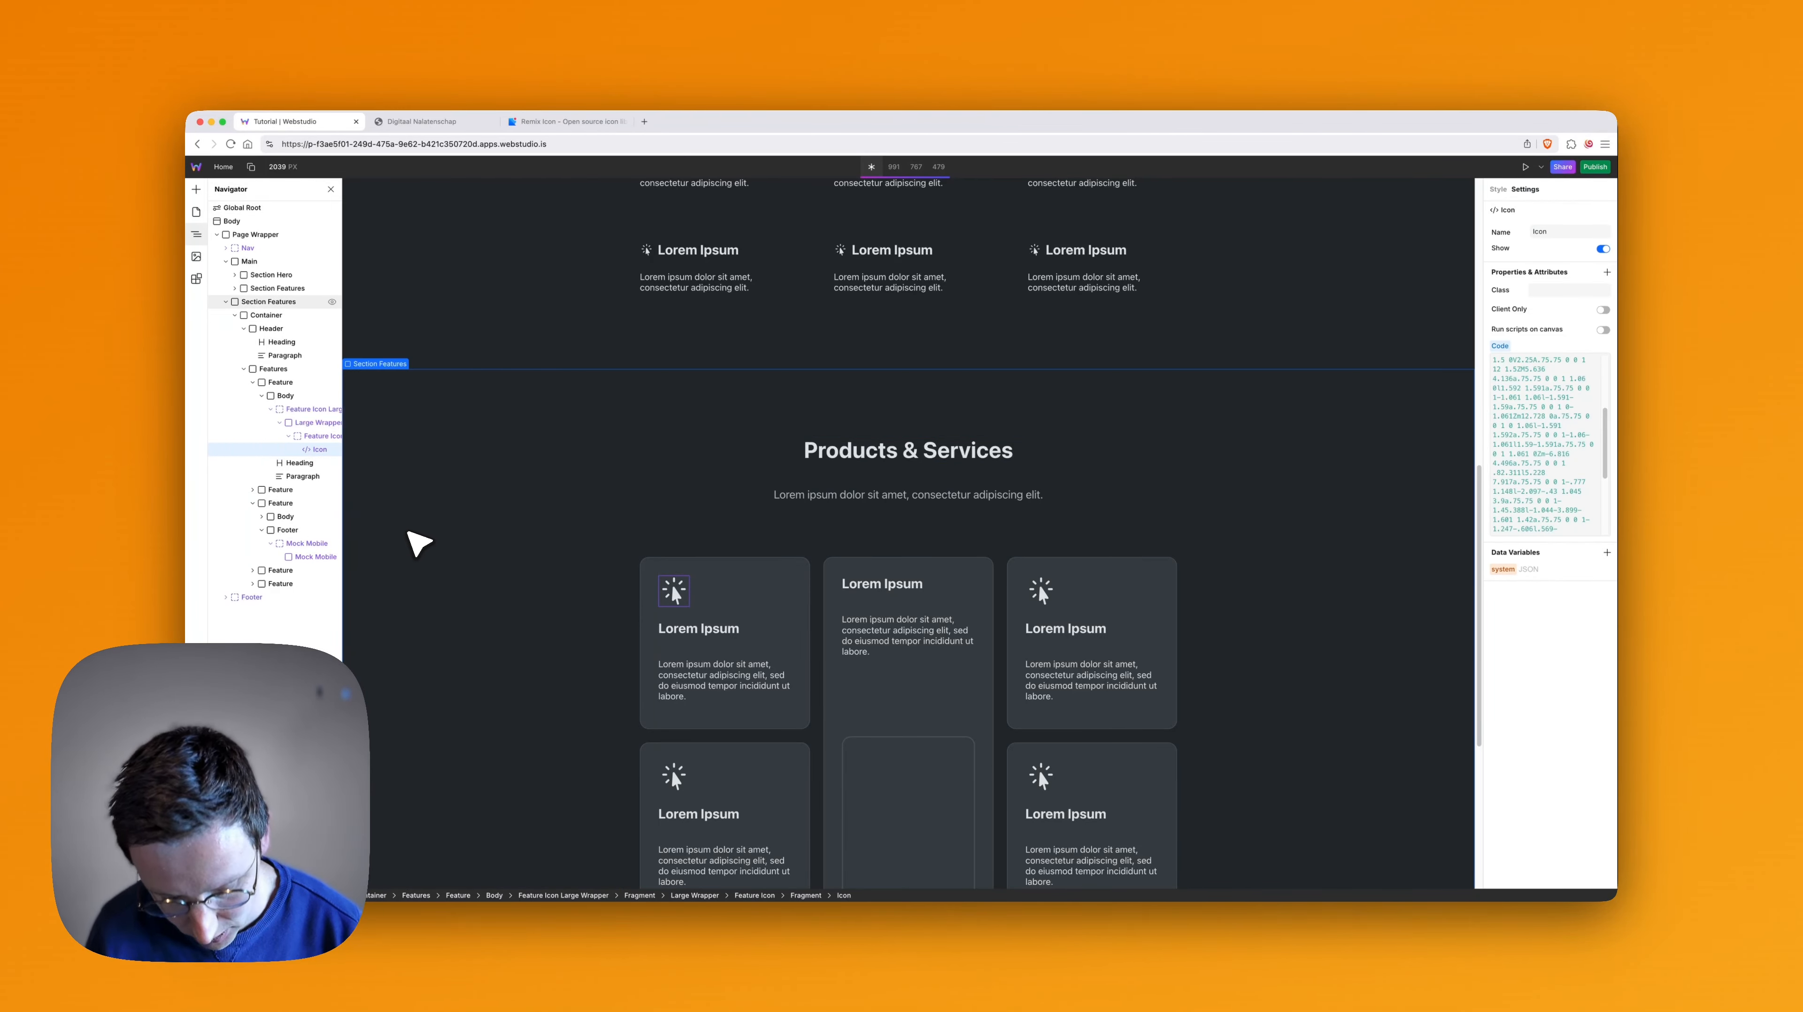
- Try detaching the first card's icon by duplicating it, moving the copy directly into Large Wrapper and deleting the Feature Icon slot
{"action": "key", "text": "super+d"}
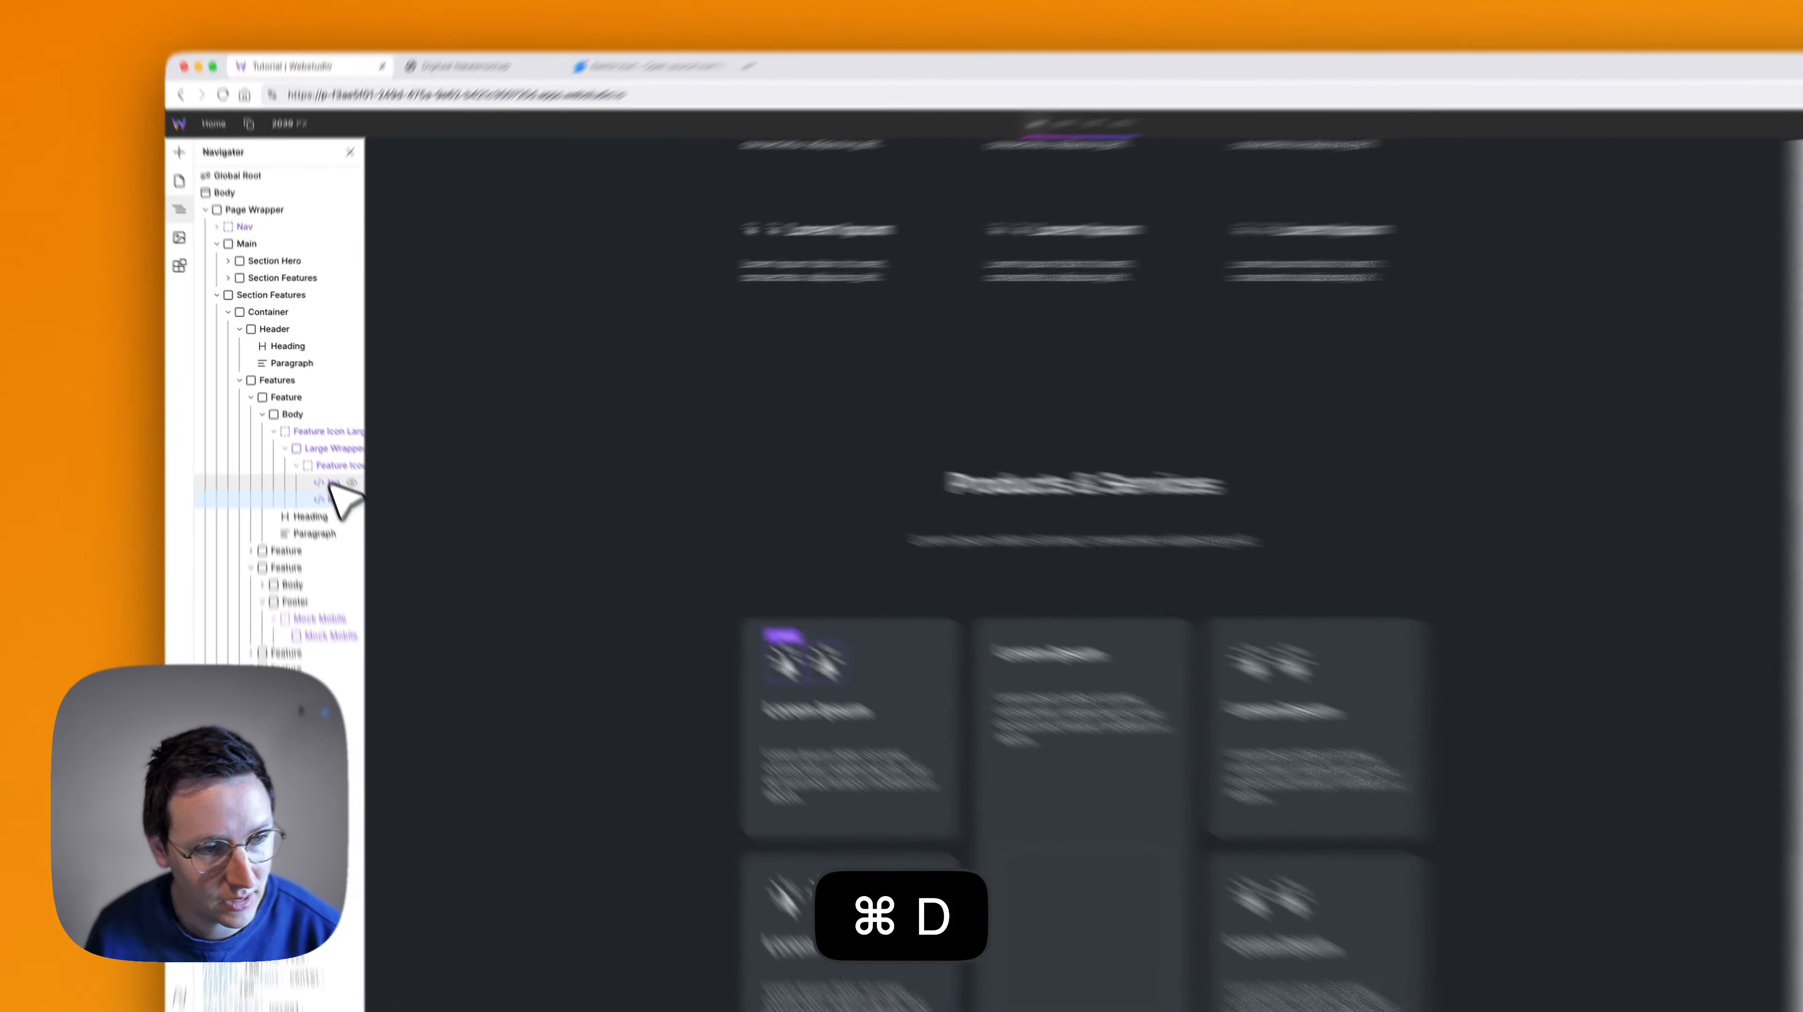
{"action": "left_click_drag", "start_coordinate": [316, 452], "coordinate": [308, 428]}
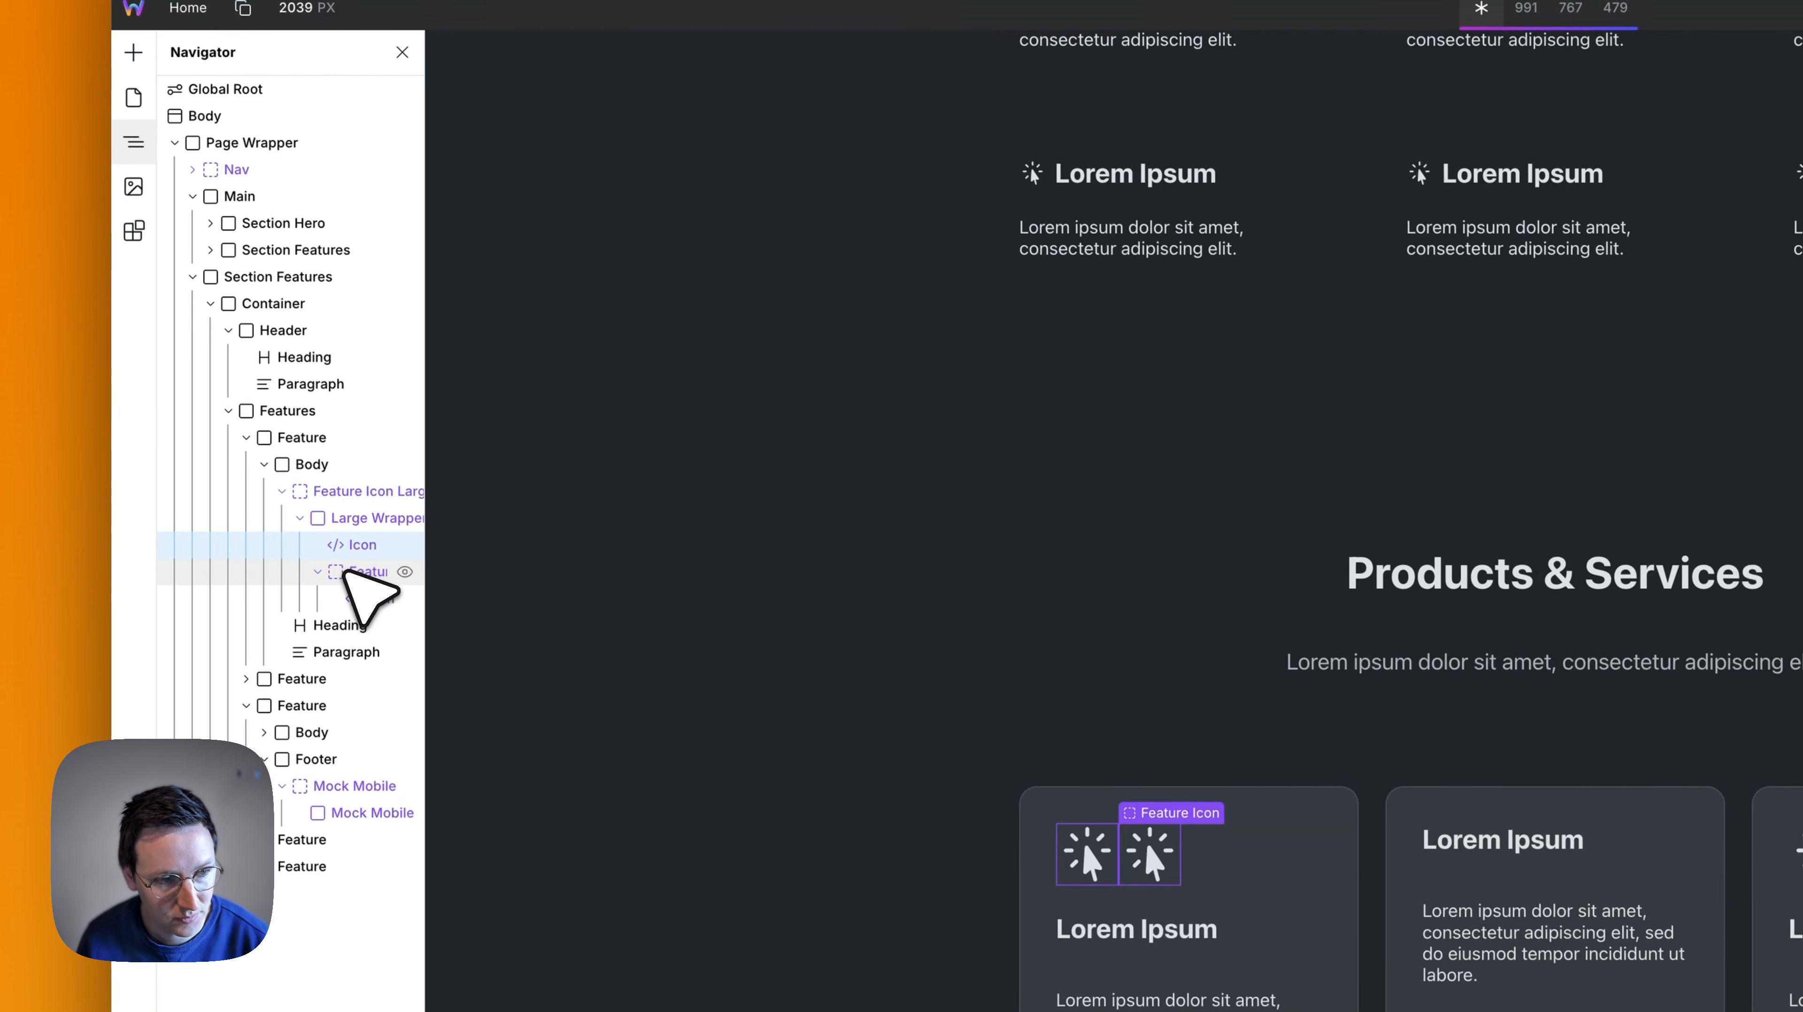
{"action": "left_click", "coordinate": [350, 573]}
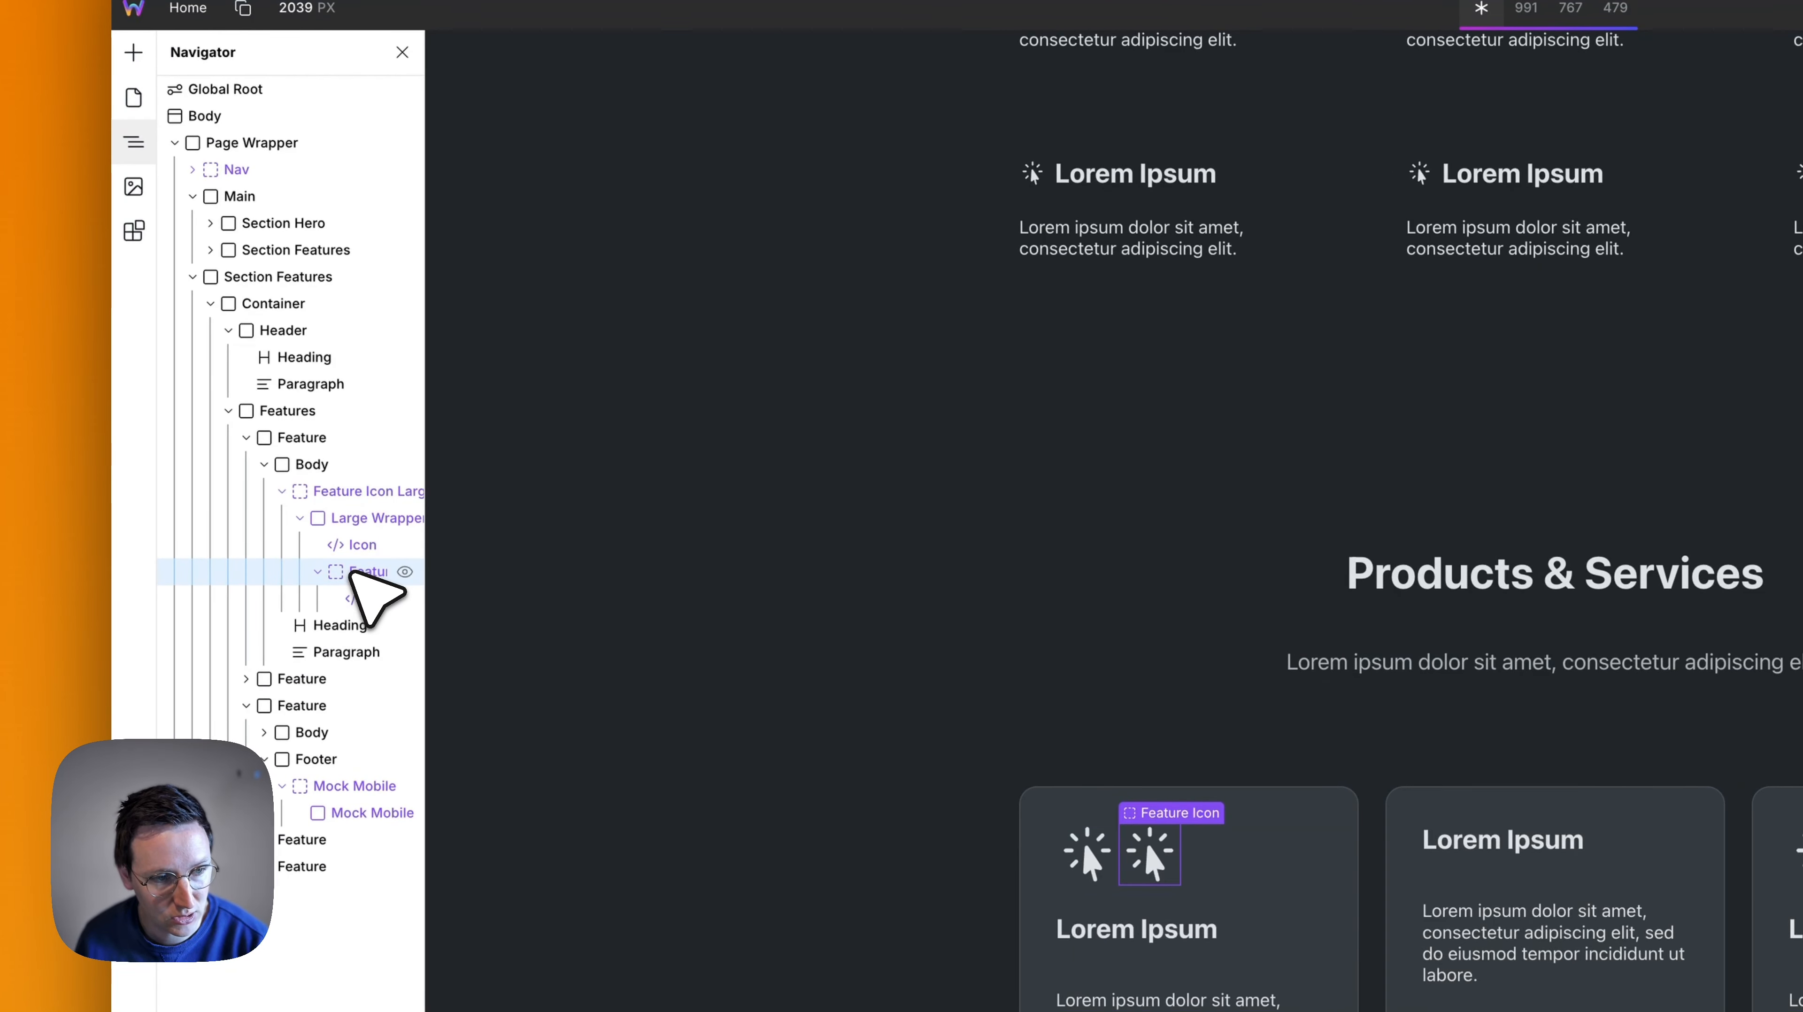
{"action": "key", "text": "BackSpace"}
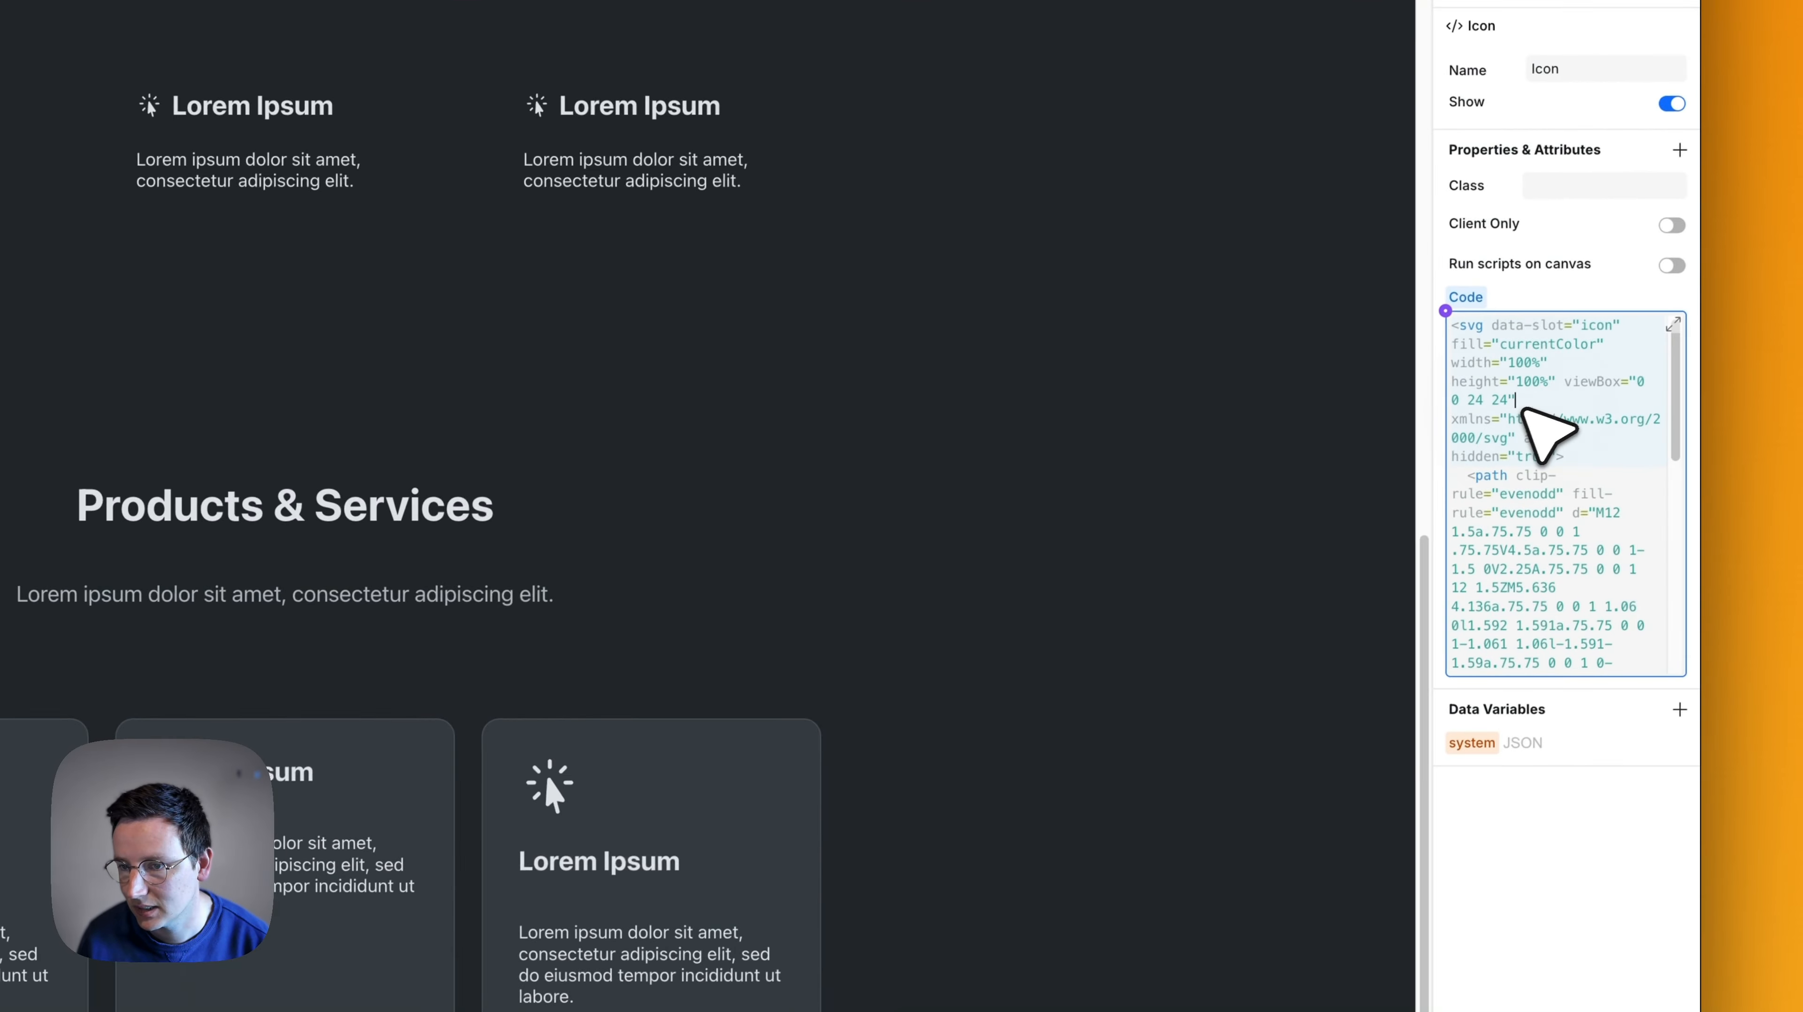
- Try the copied flag SVG as the code of the icon placed directly in Large Wrapper
{"action": "key", "text": "super+a"}
{"action": "key", "text": "super+v"}
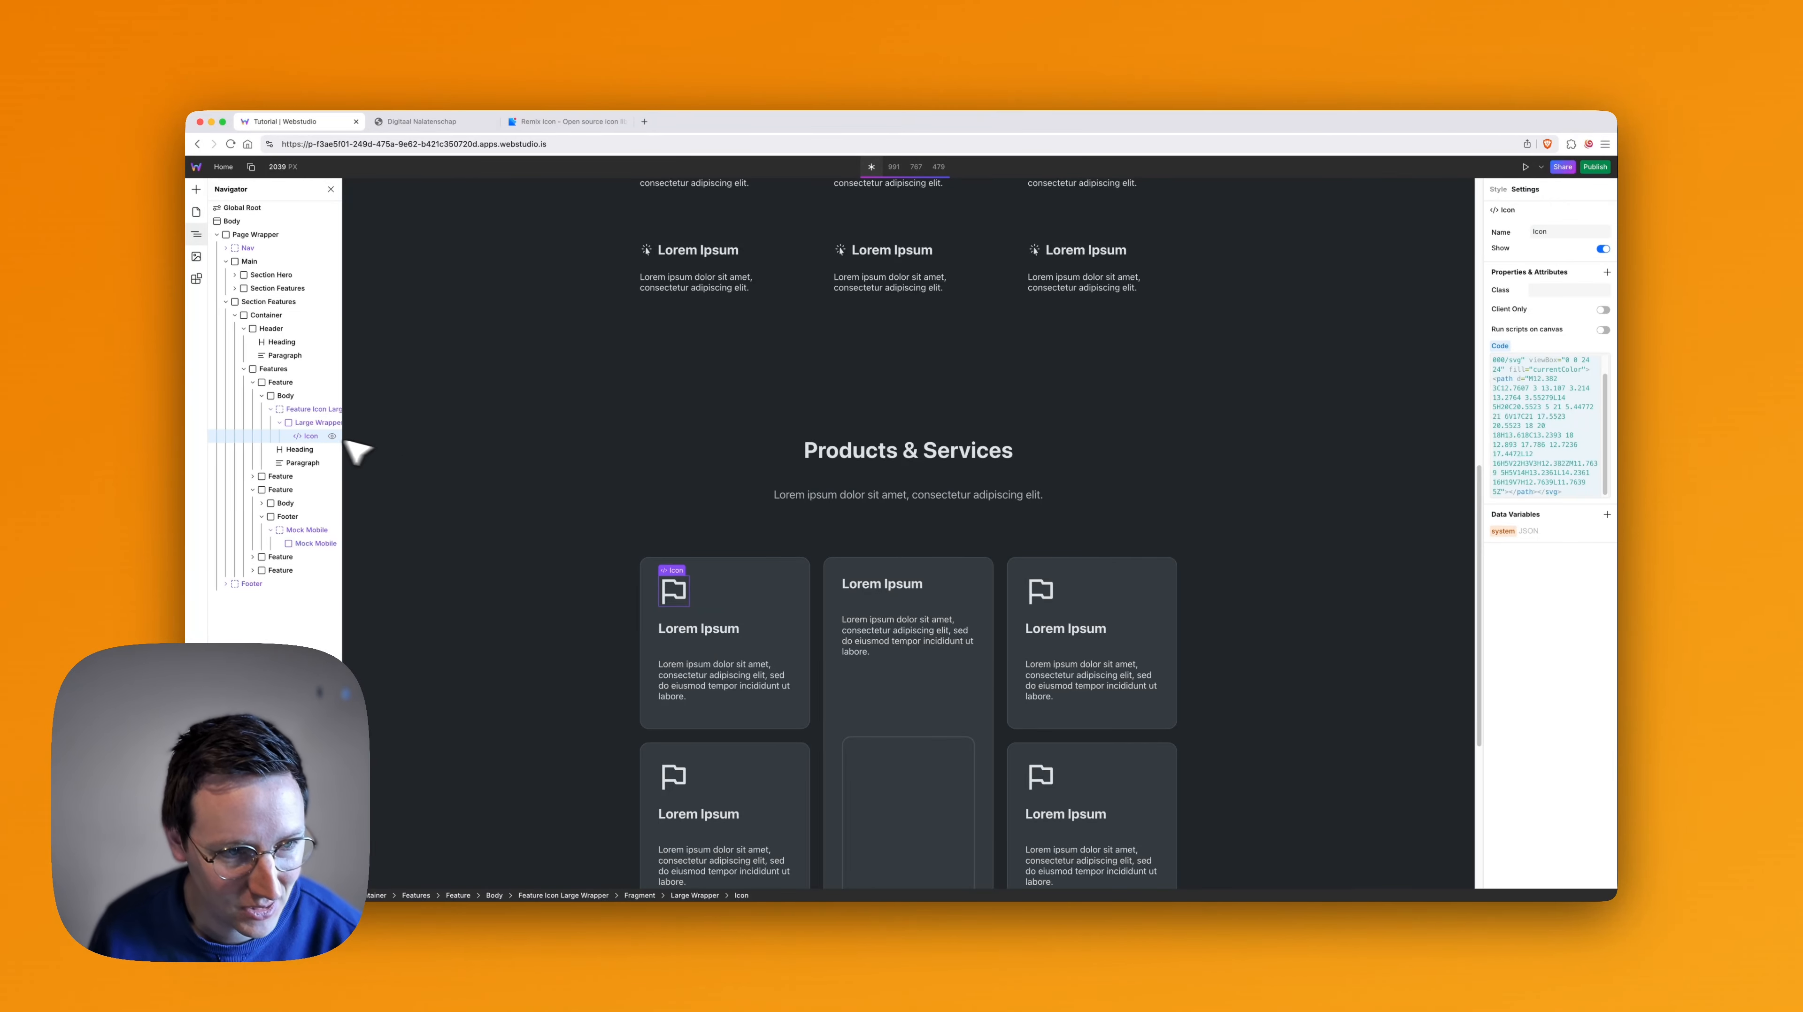
{"action": "key", "text": "super+z"}
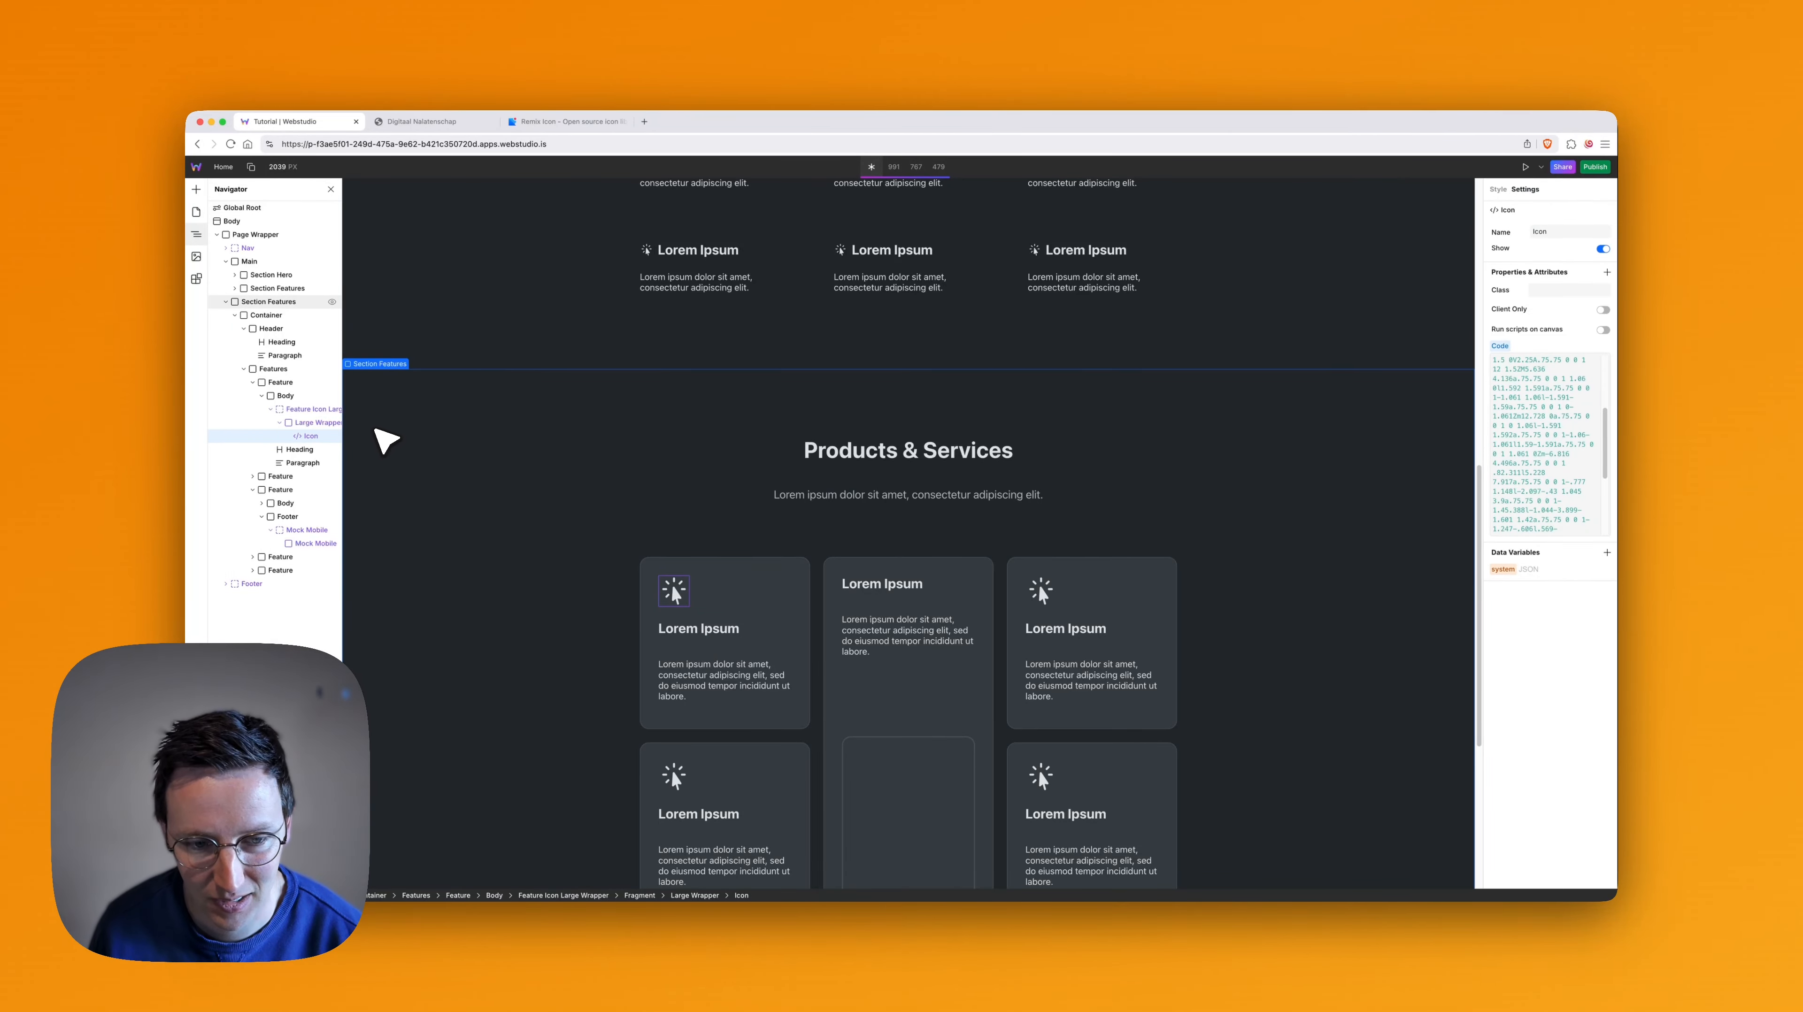
- Undo the Feature Icon slot's deletion and the icon copy's move and duplication in the first Products & Services card
{"action": "key", "text": "super+z"}
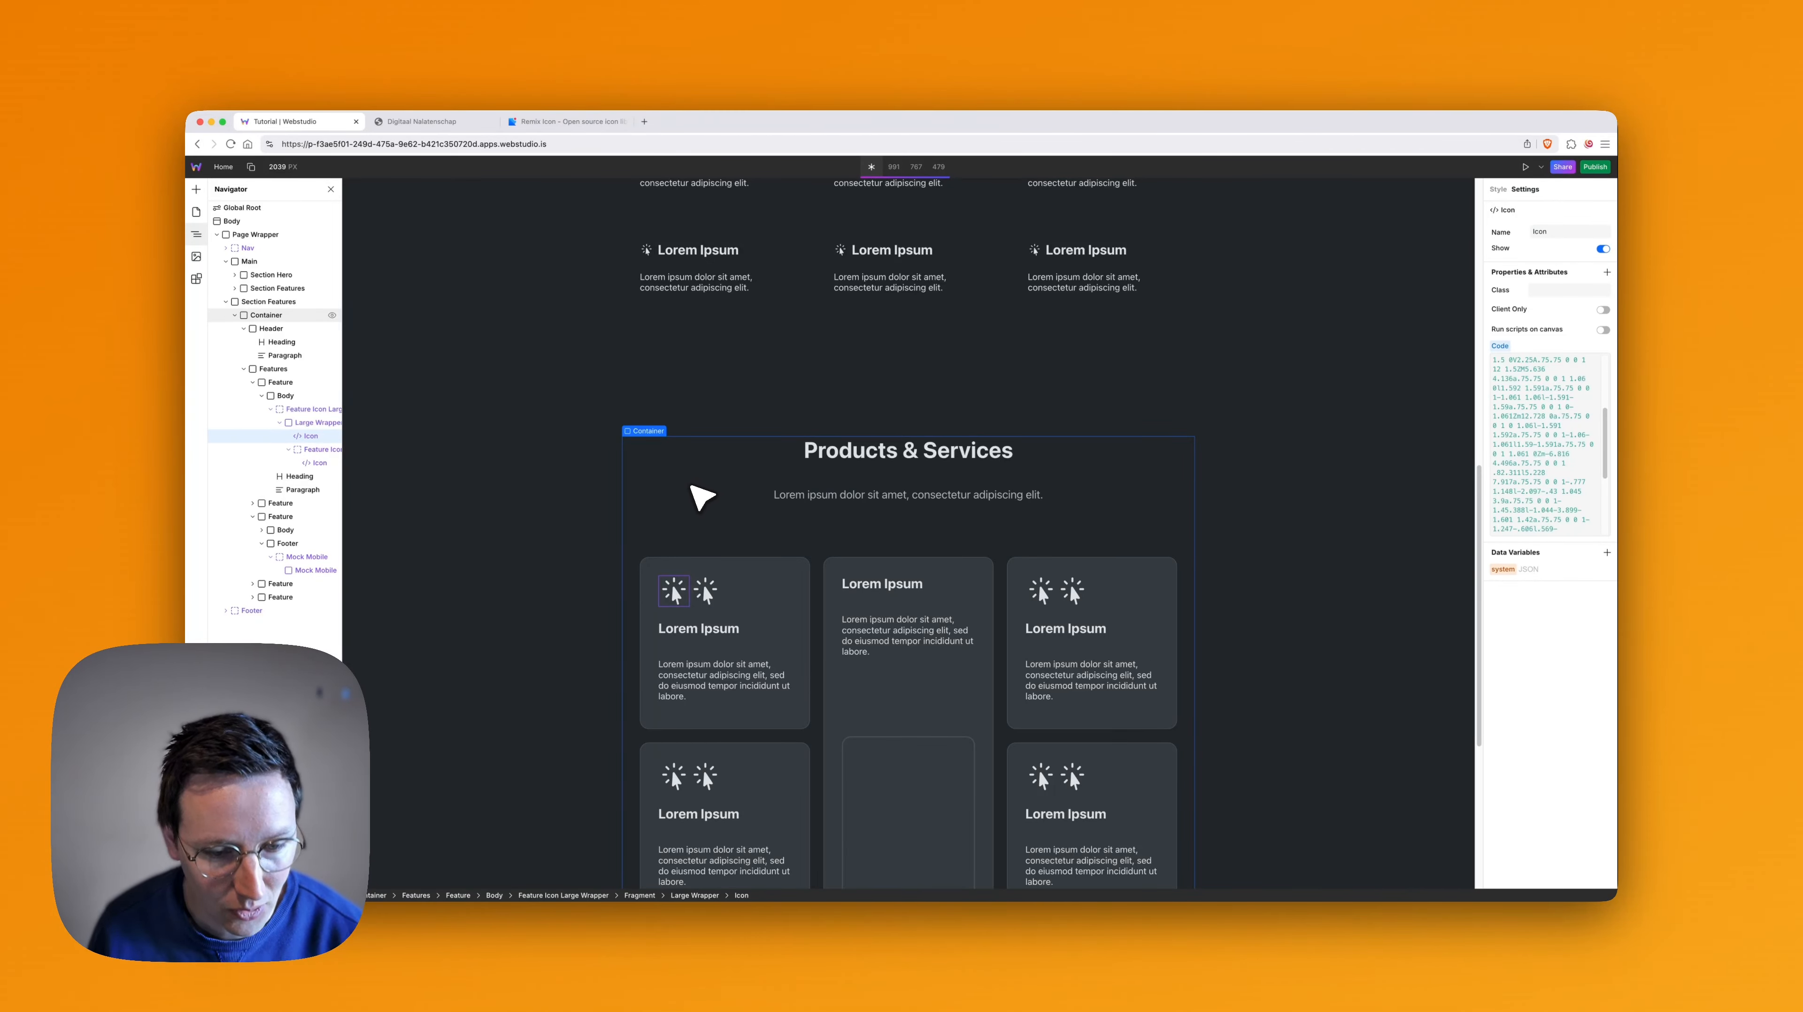
{"action": "scroll", "coordinate": [894, 547], "scroll_direction": "up", "scroll_amount": 5}
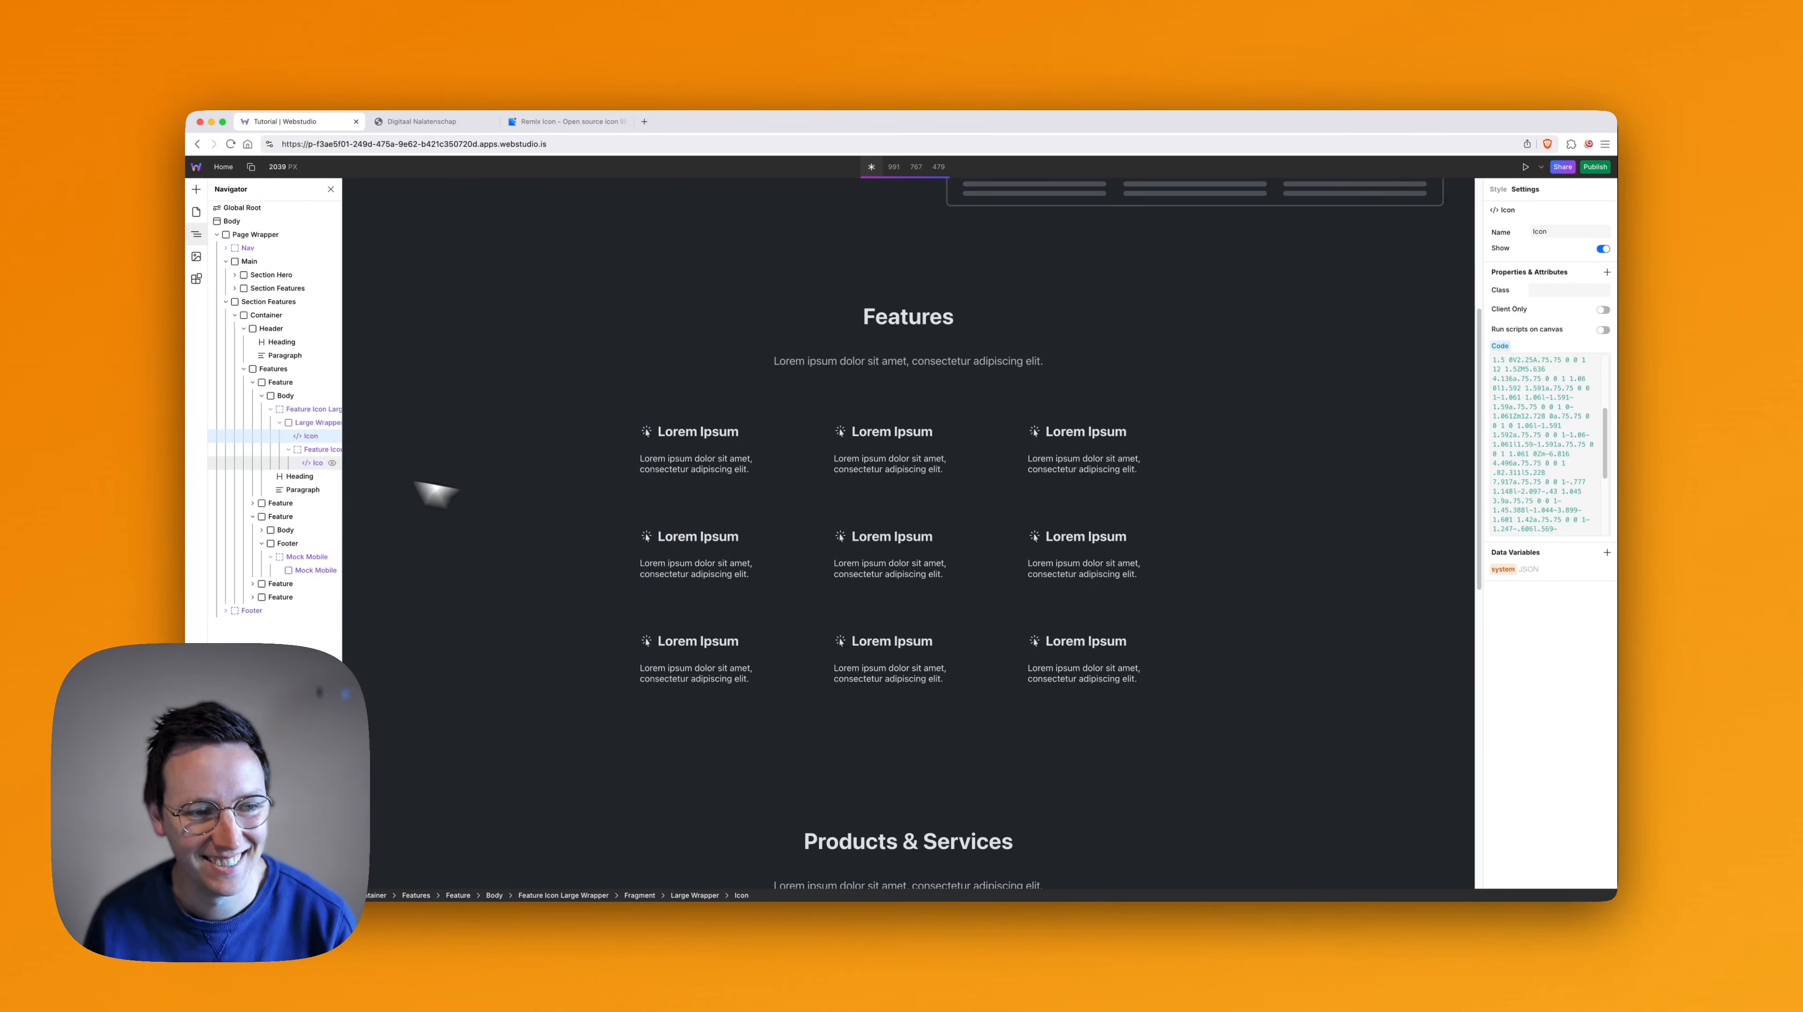
{"action": "key", "text": "super+z"}
{"action": "scroll", "coordinate": [861, 563], "scroll_direction": "down", "scroll_amount": 6}
{"action": "key", "text": "super+z"}
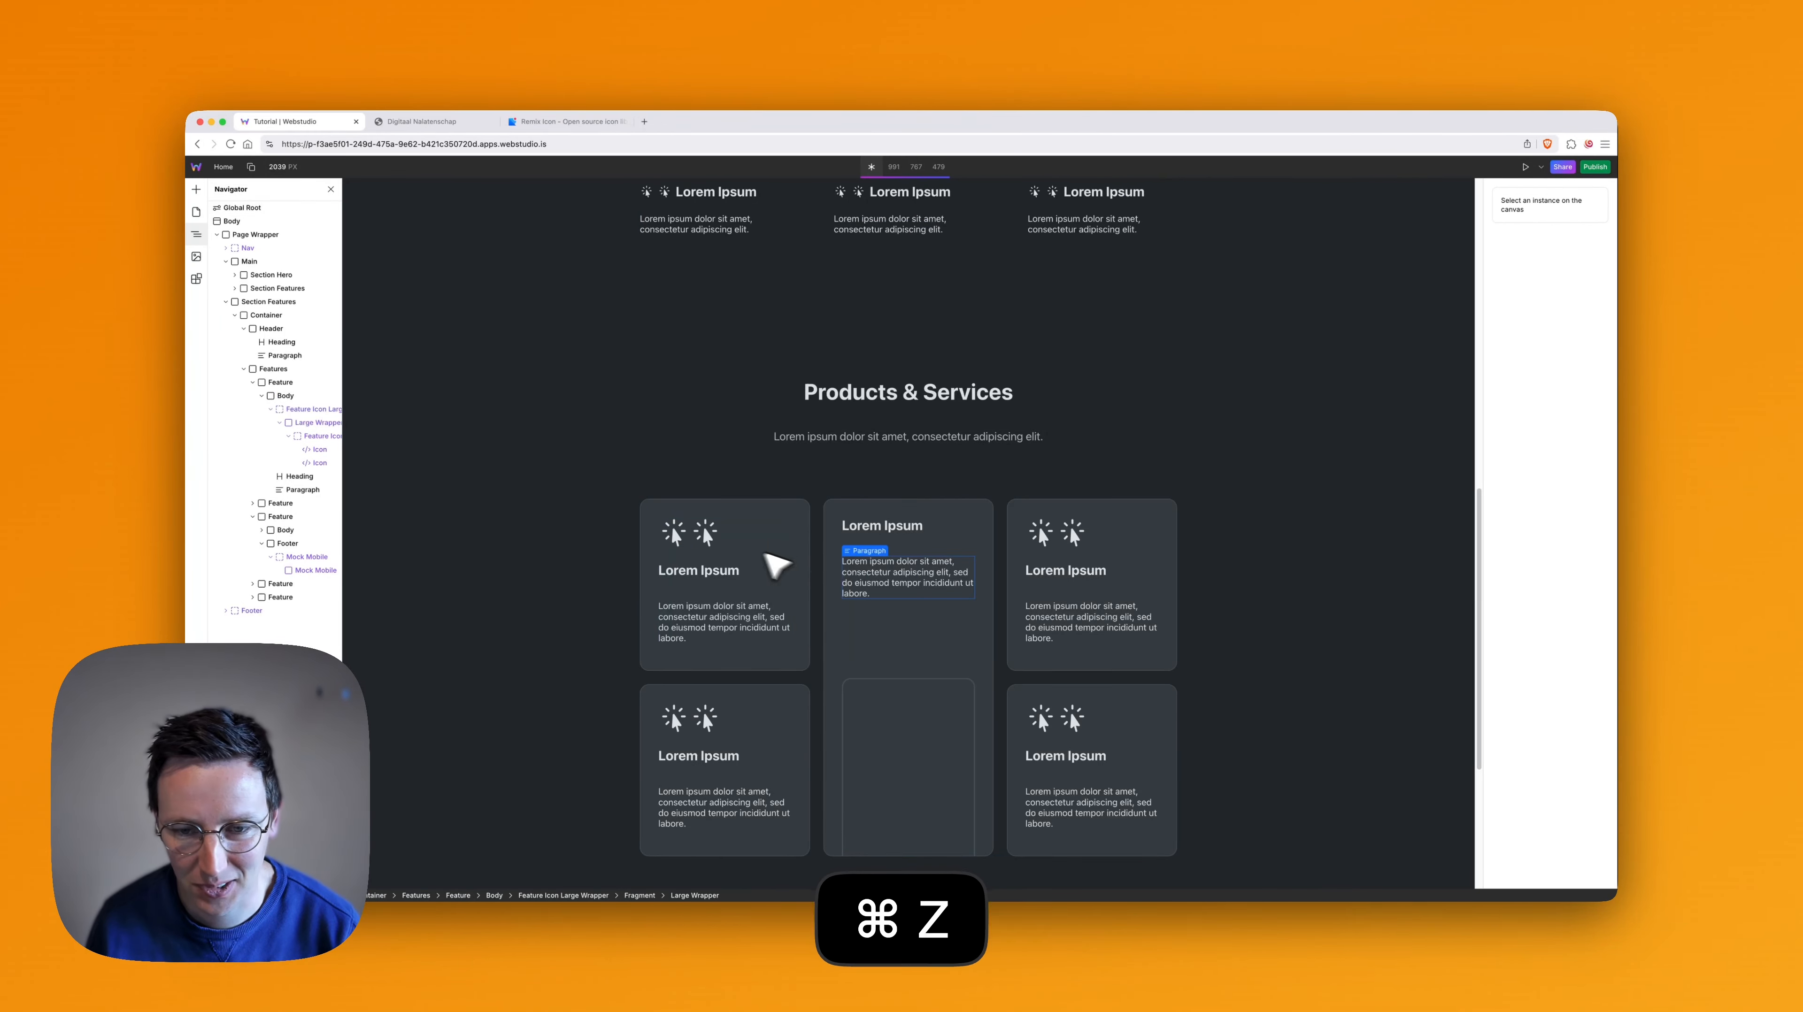
{"action": "key", "text": "super+z"}
{"action": "scroll", "coordinate": [913, 565], "scroll_direction": "down", "scroll_amount": 1}
{"action": "scroll", "coordinate": [913, 565], "scroll_direction": "up", "scroll_amount": 10}
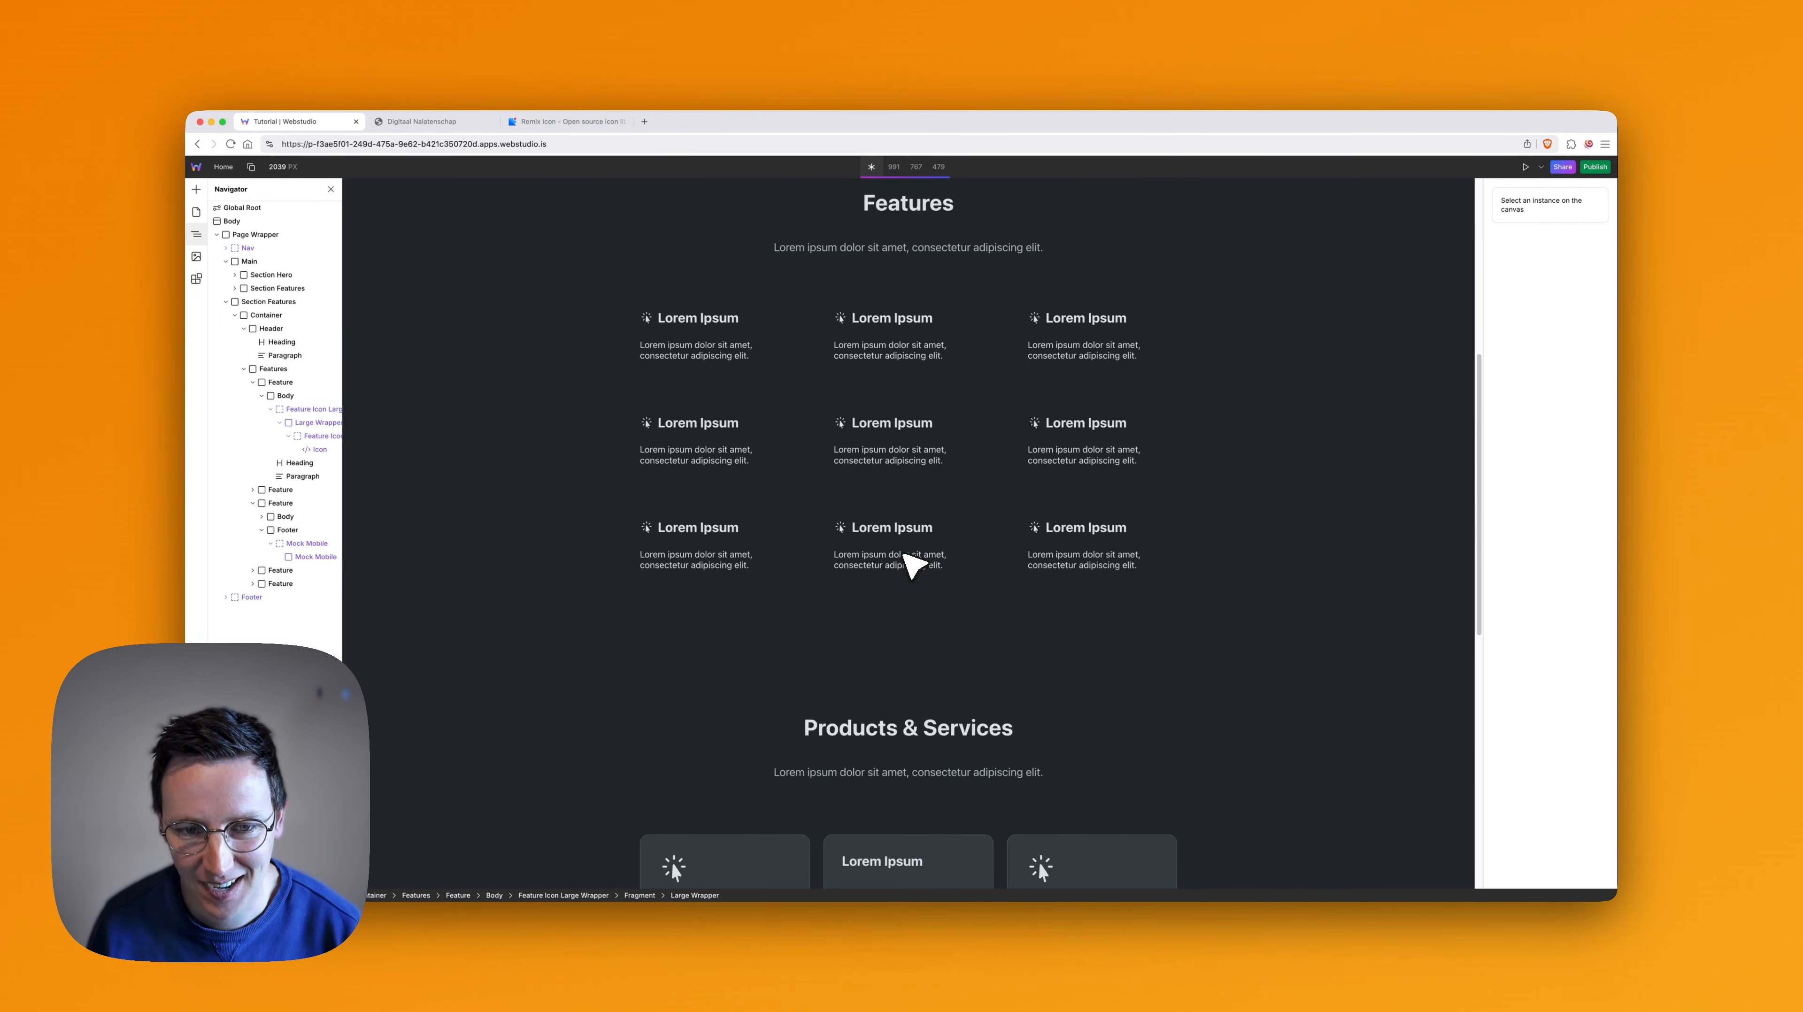
- In the Features section's first feature, duplicate the icon, move the copy directly under Heading and delete the Feature Icon slot
{"action": "scroll", "coordinate": [737, 474], "scroll_direction": "up", "scroll_amount": 2}
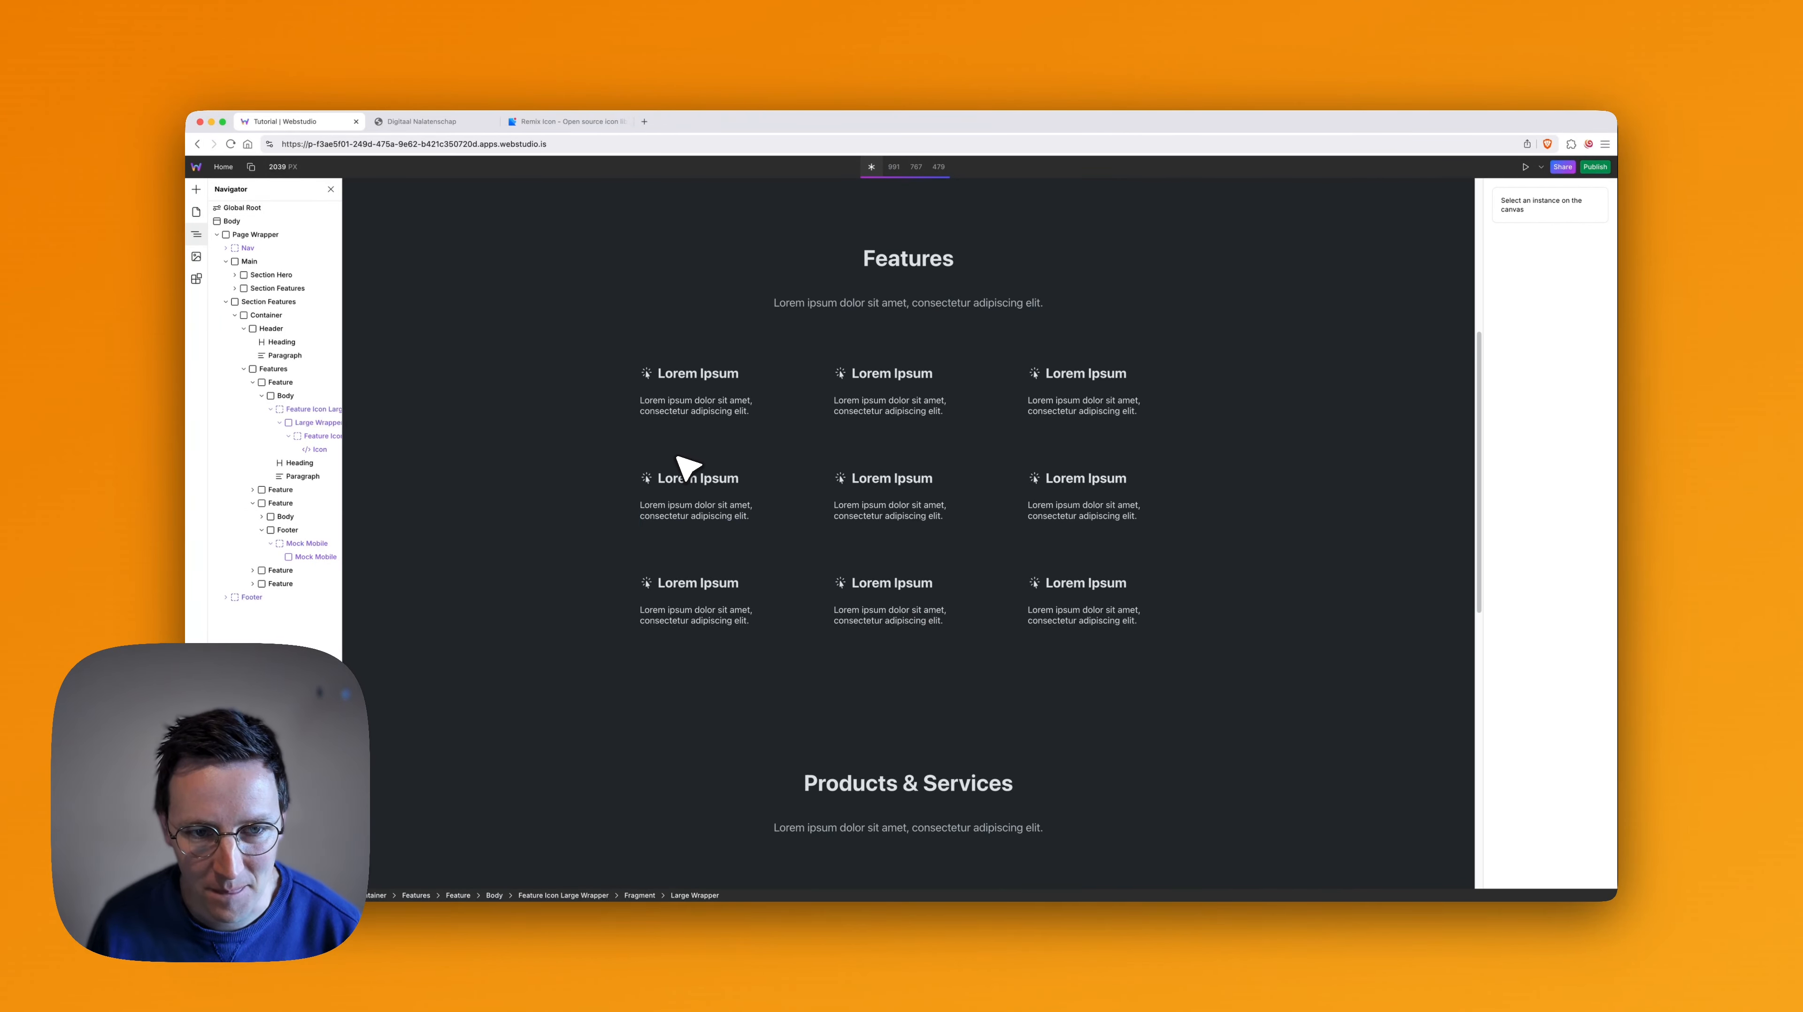
{"action": "left_click", "coordinate": [650, 374]}
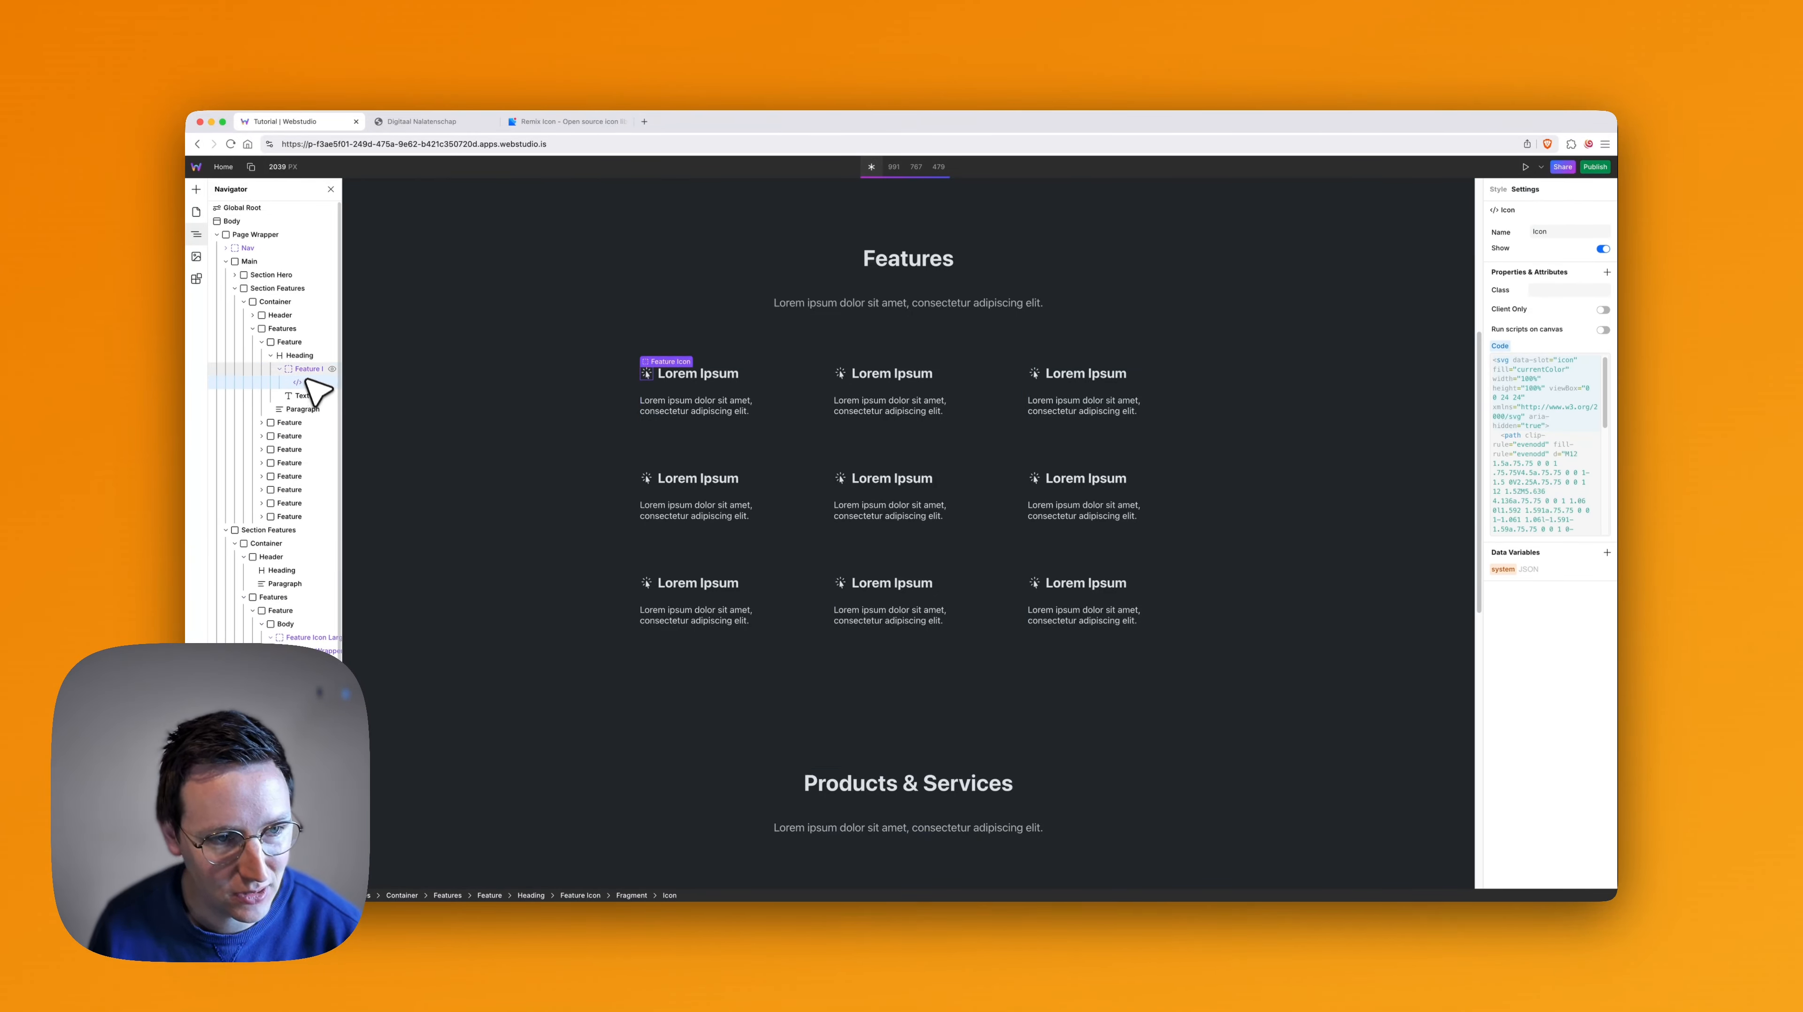
{"action": "key", "text": "super+d"}
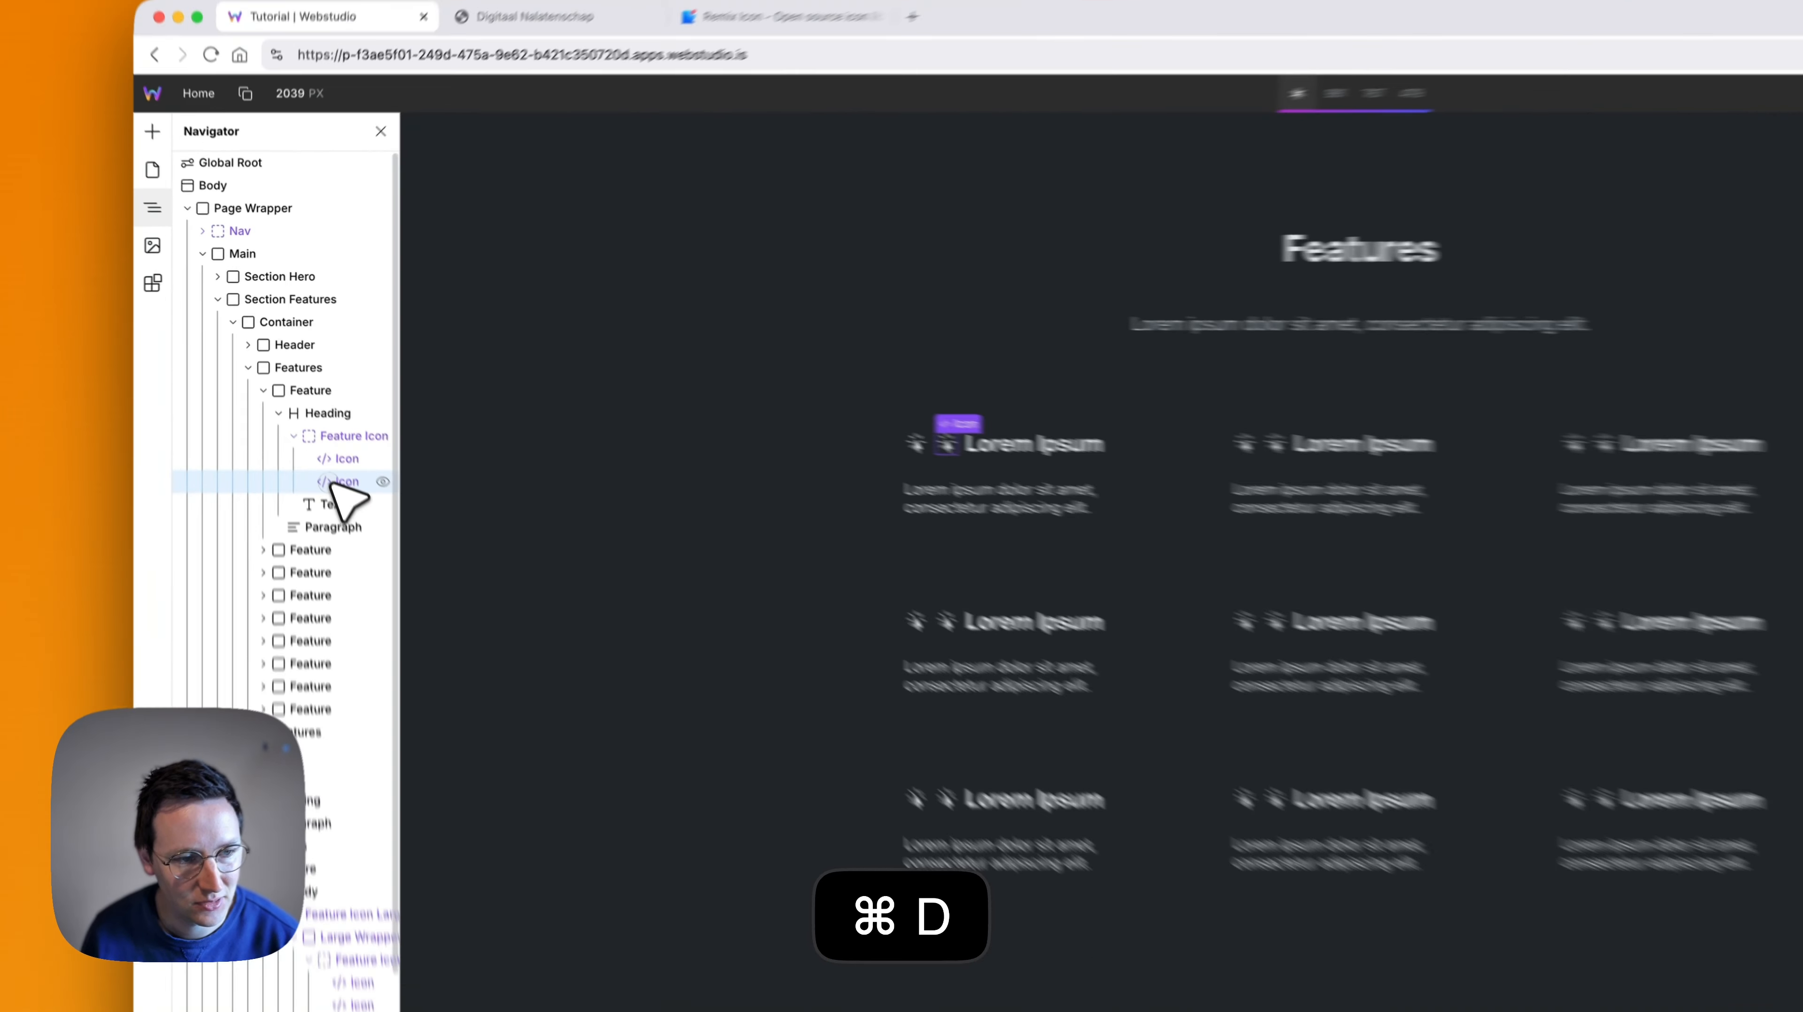
{"action": "left_click_drag", "start_coordinate": [300, 395], "coordinate": [299, 363]}
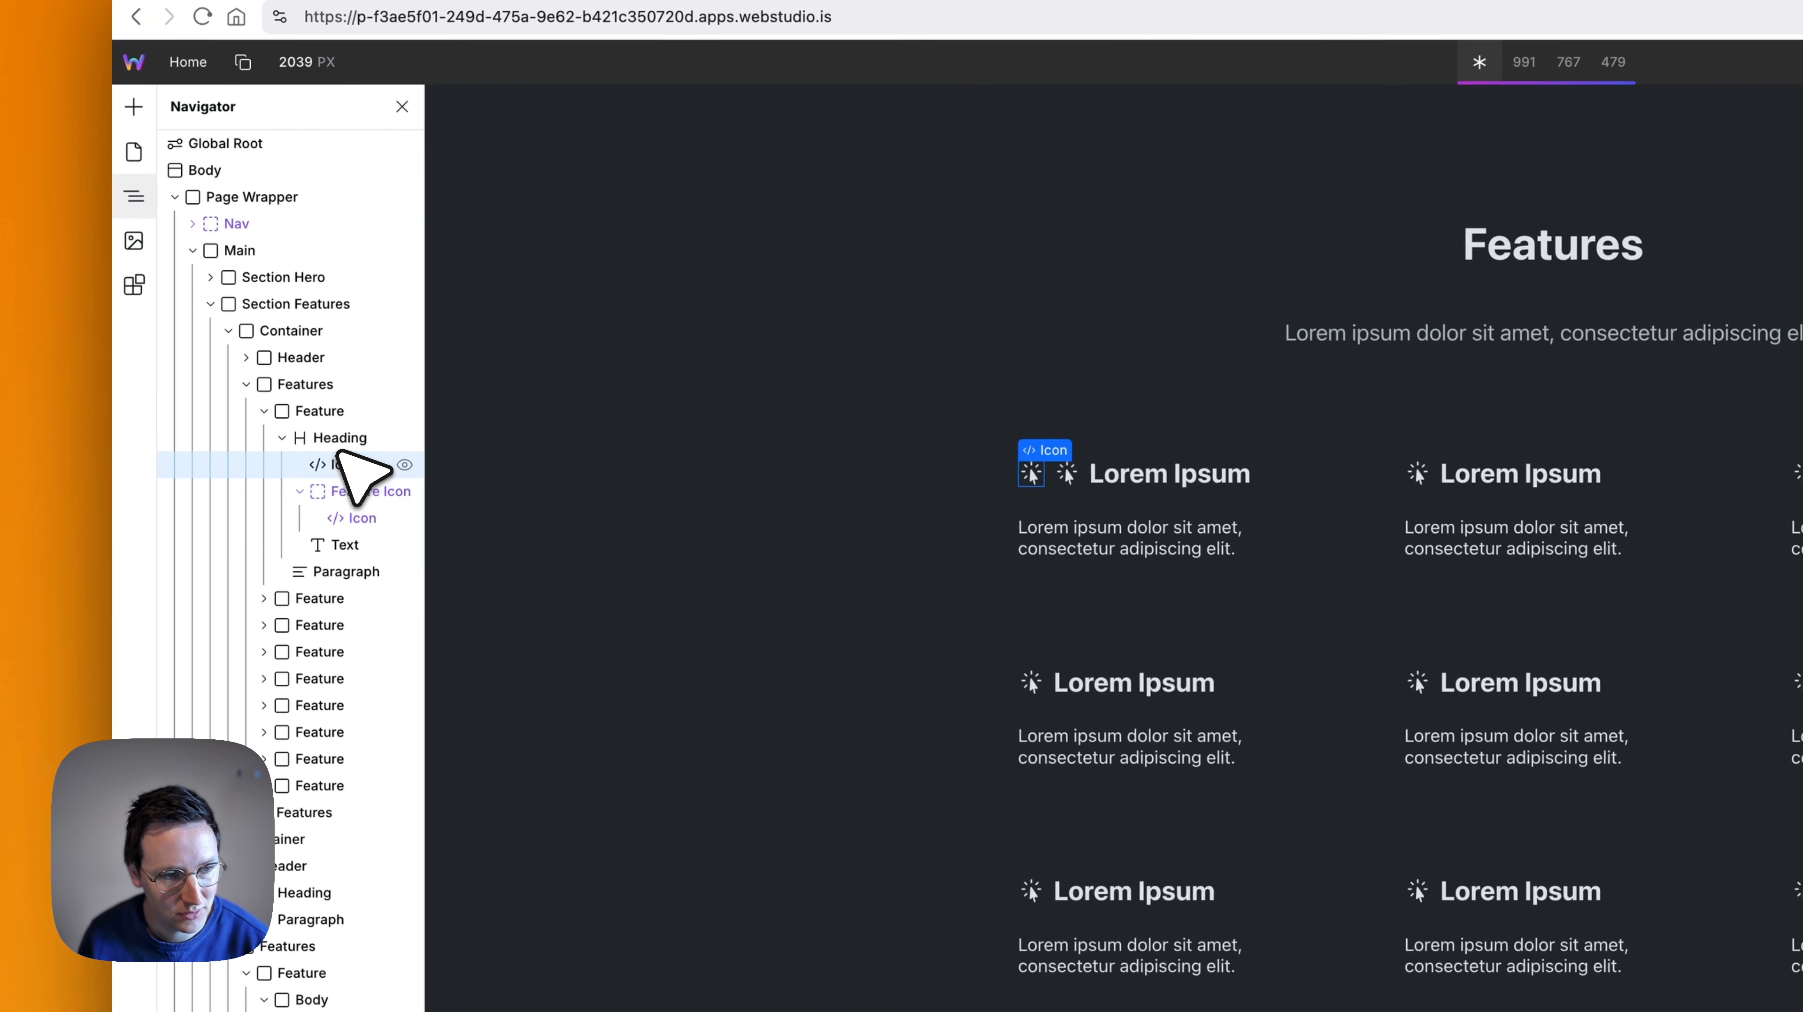
{"action": "left_click", "coordinate": [346, 491]}
{"action": "key", "text": "BackSpace"}
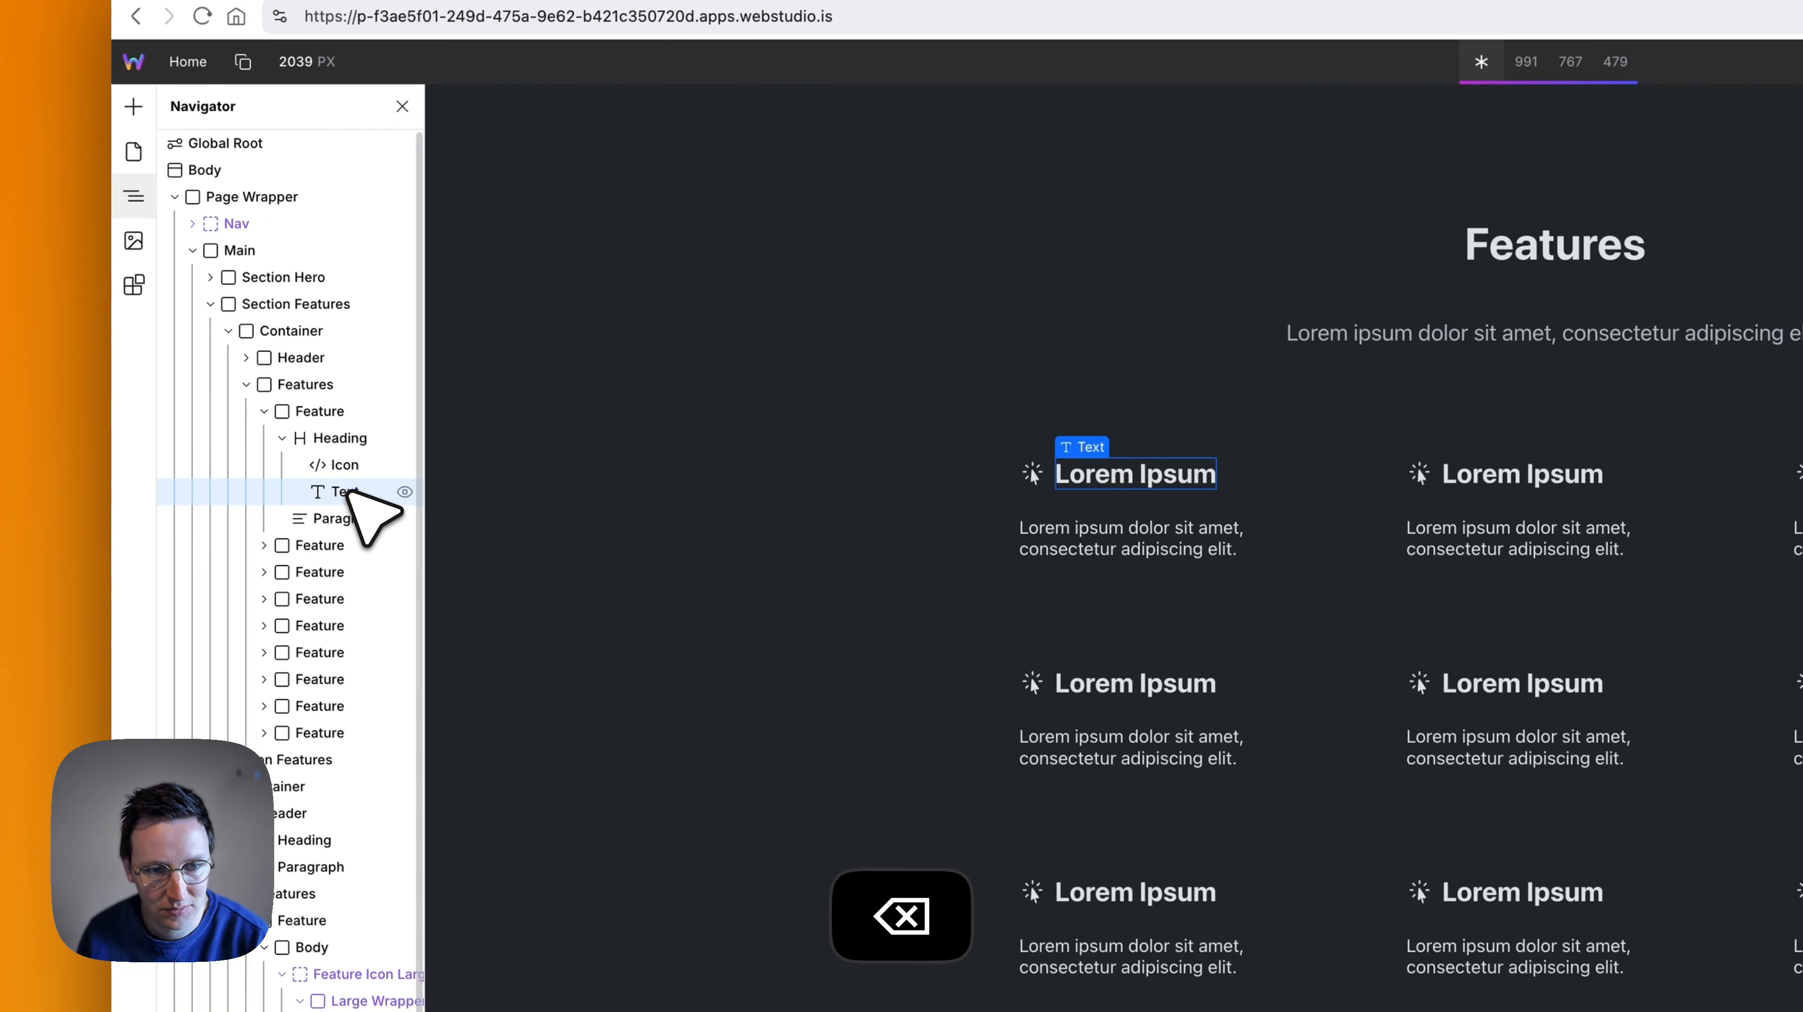
- Replace the code of the first feature's detached icon with the copied flag SVG
{"action": "left_click", "coordinate": [334, 471]}
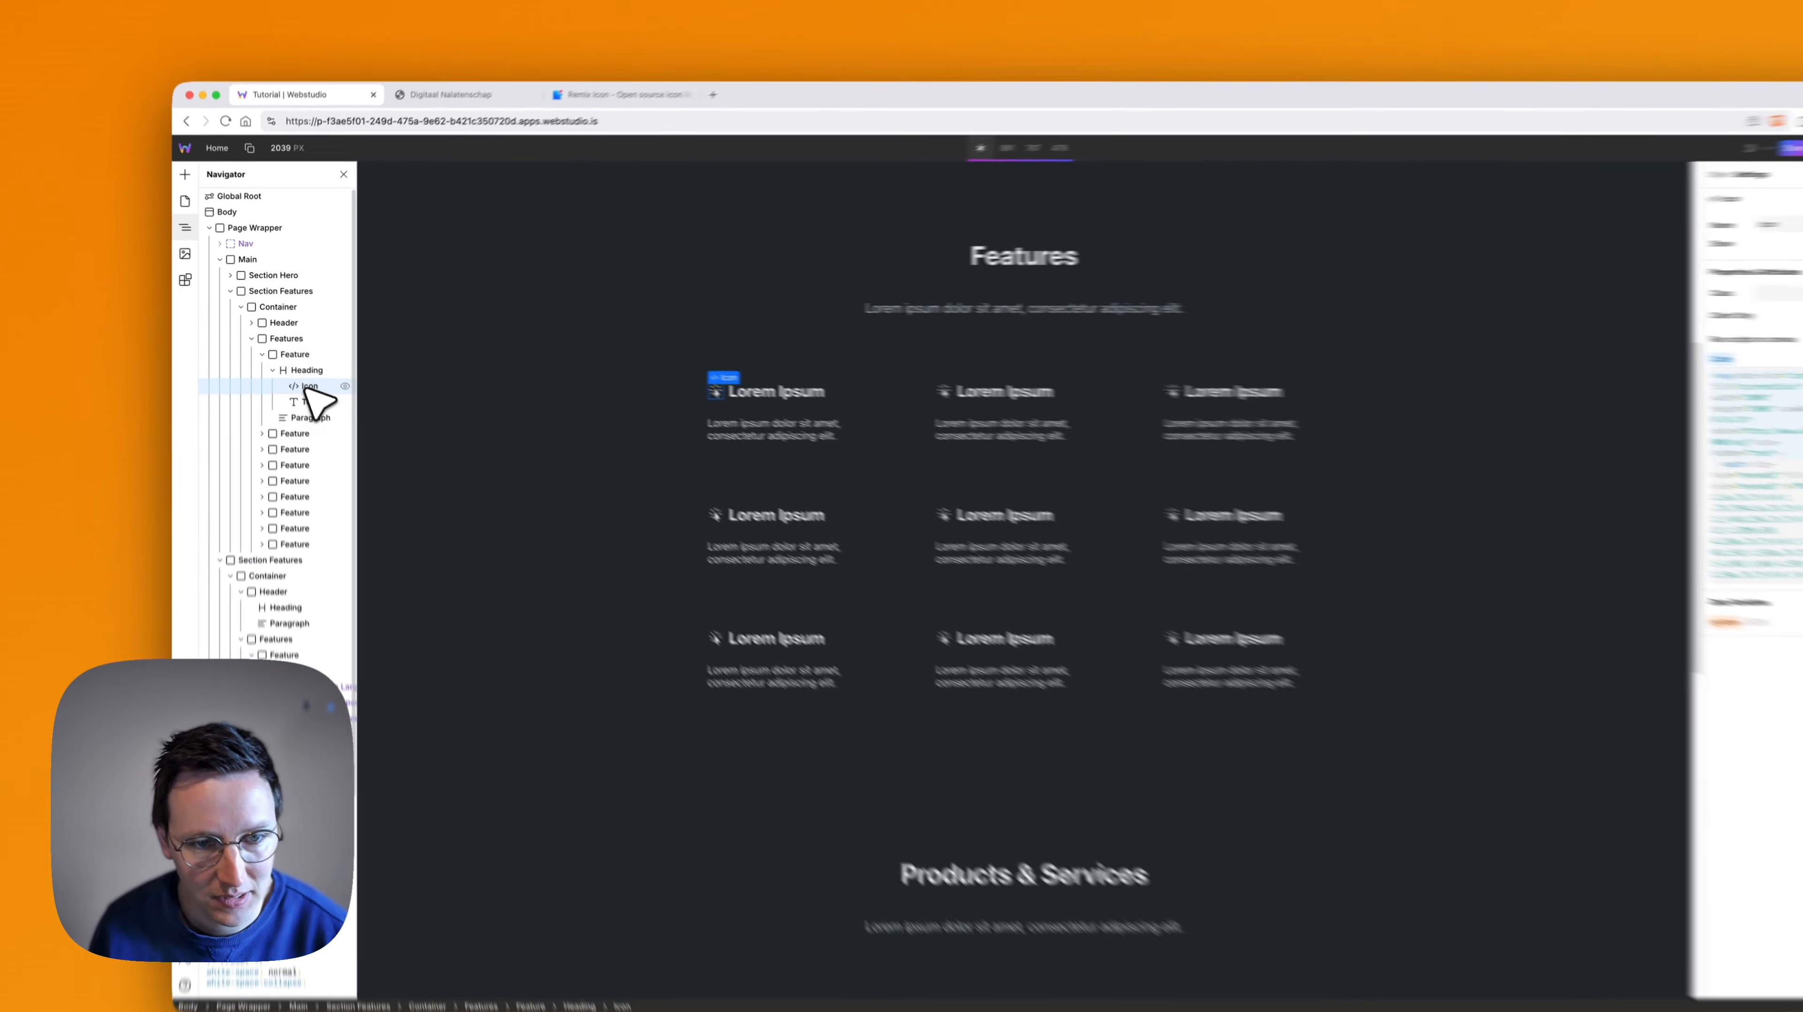
{"action": "key", "text": "super+a"}
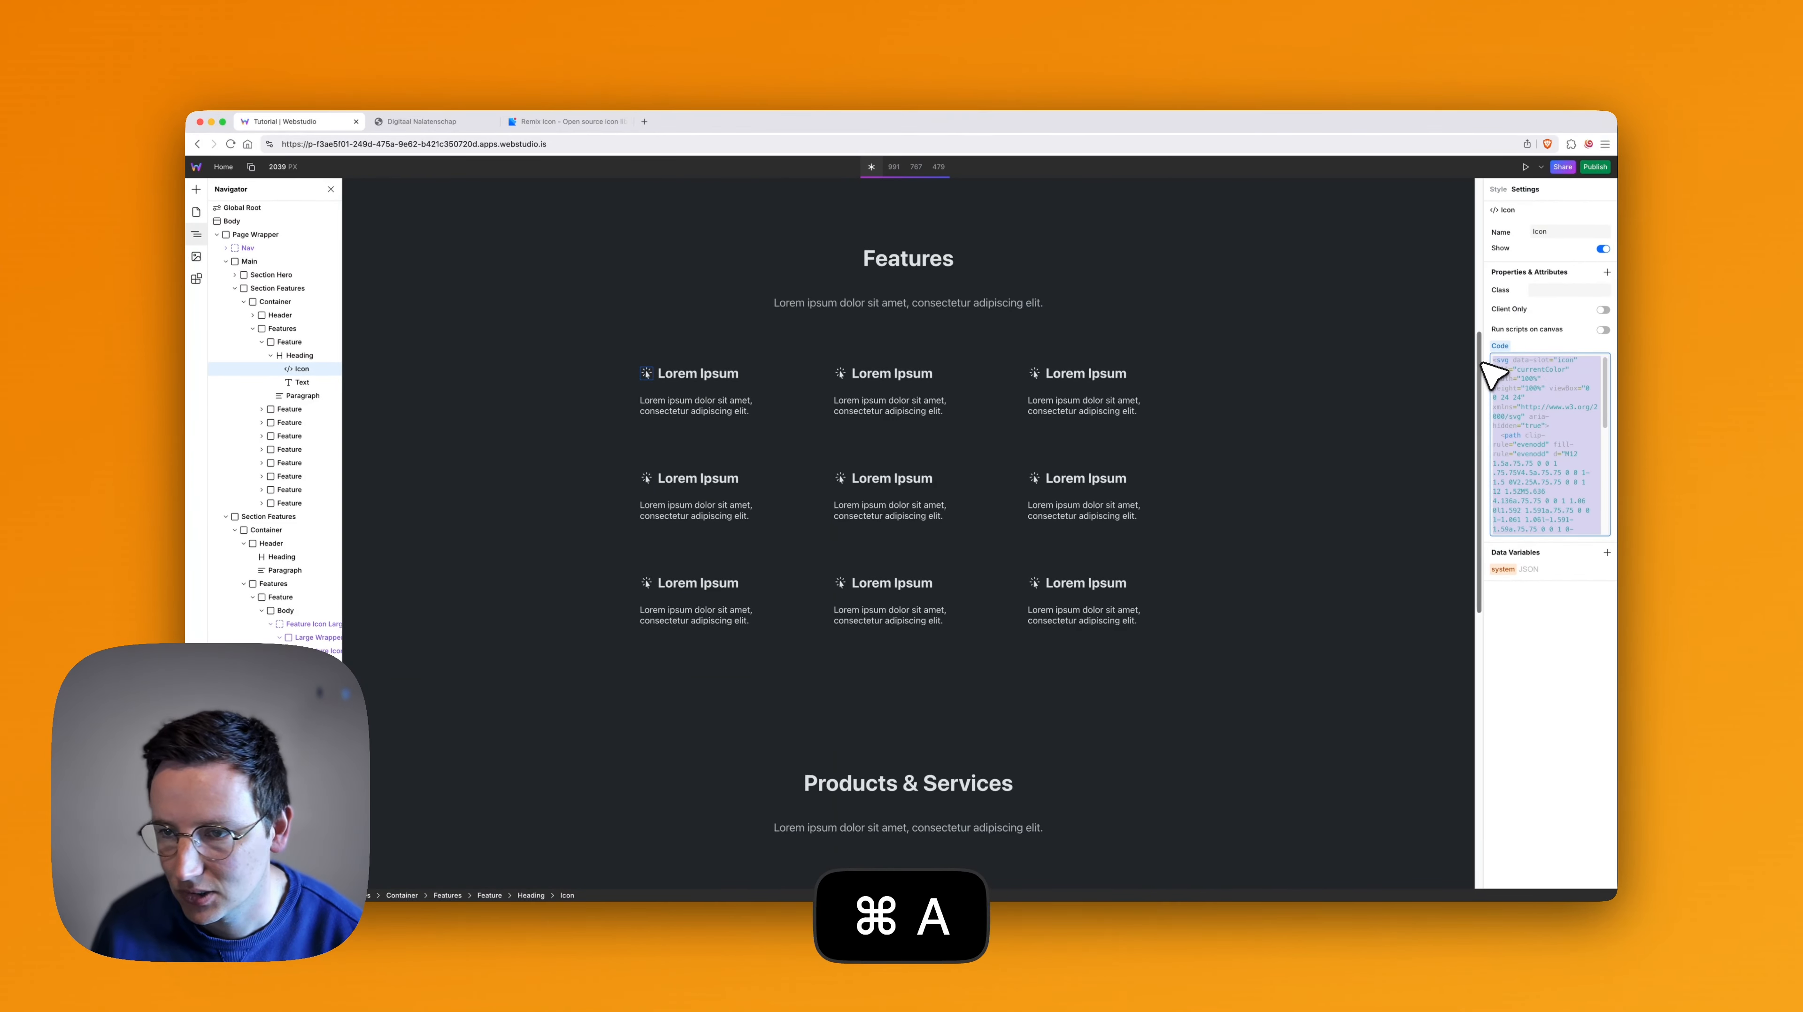
{"action": "type", "text": "<svg xmlns=\"http://www.w3.org/2000/svg\" viewBox=\"0 0 24 24\" fill=\"currentColor\"><path d=\"M12.382 3C12.7607 3 13.107 3.214 13.2764 3.55279L14 5H20C20.5523 5 21 5.44772 21 6V17C21 17.5523 20.5523 18 20 18H13.618C13.2393 18 12.893 17.786 12.7236 17.4472L12 16H5V22H3V3H12.382ZM11.7639 5H5V14H13.2361L14.2361 16H19V7H12.7639L11.7639 5Z\"></path></svg>"}
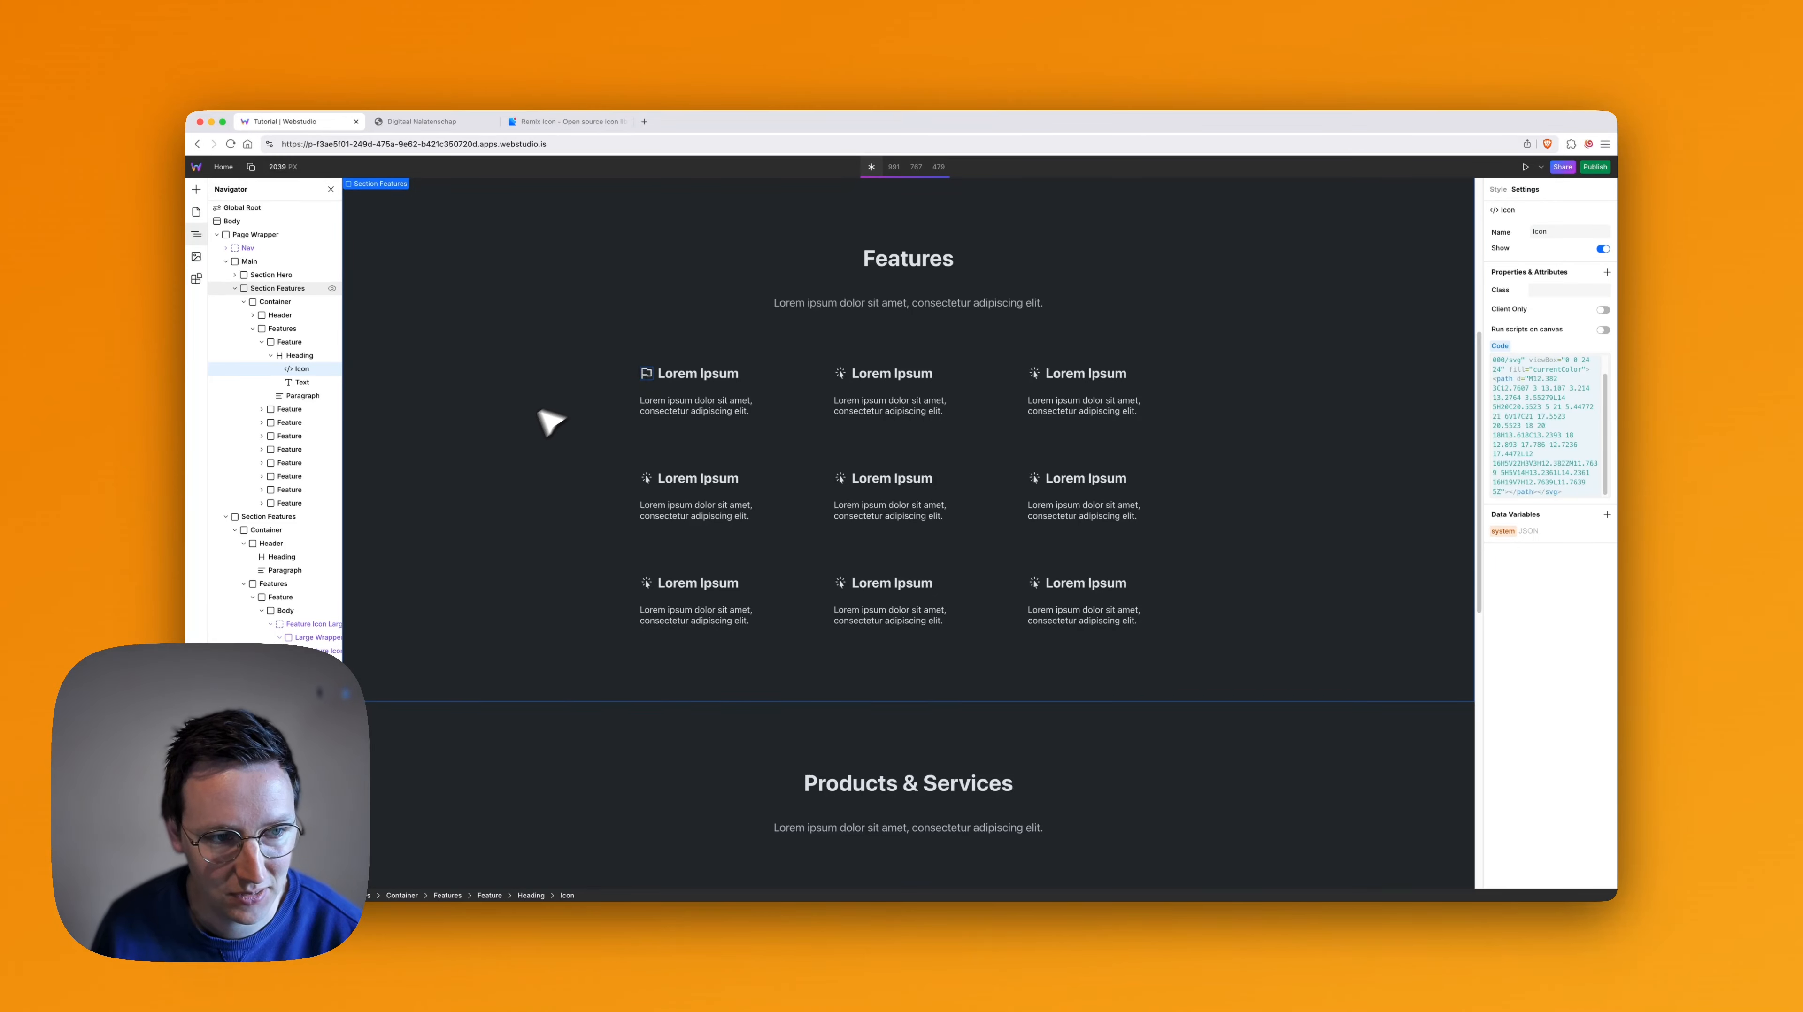
- In the second feature, duplicate the icon, move the copy directly under its Heading and delete the Feature Icon slot
{"action": "left_click", "coordinate": [841, 374]}
{"action": "key", "text": "super+d"}
{"action": "left_click_drag", "start_coordinate": [301, 463], "coordinate": [299, 430]}
{"action": "key", "text": "BackSpace"}
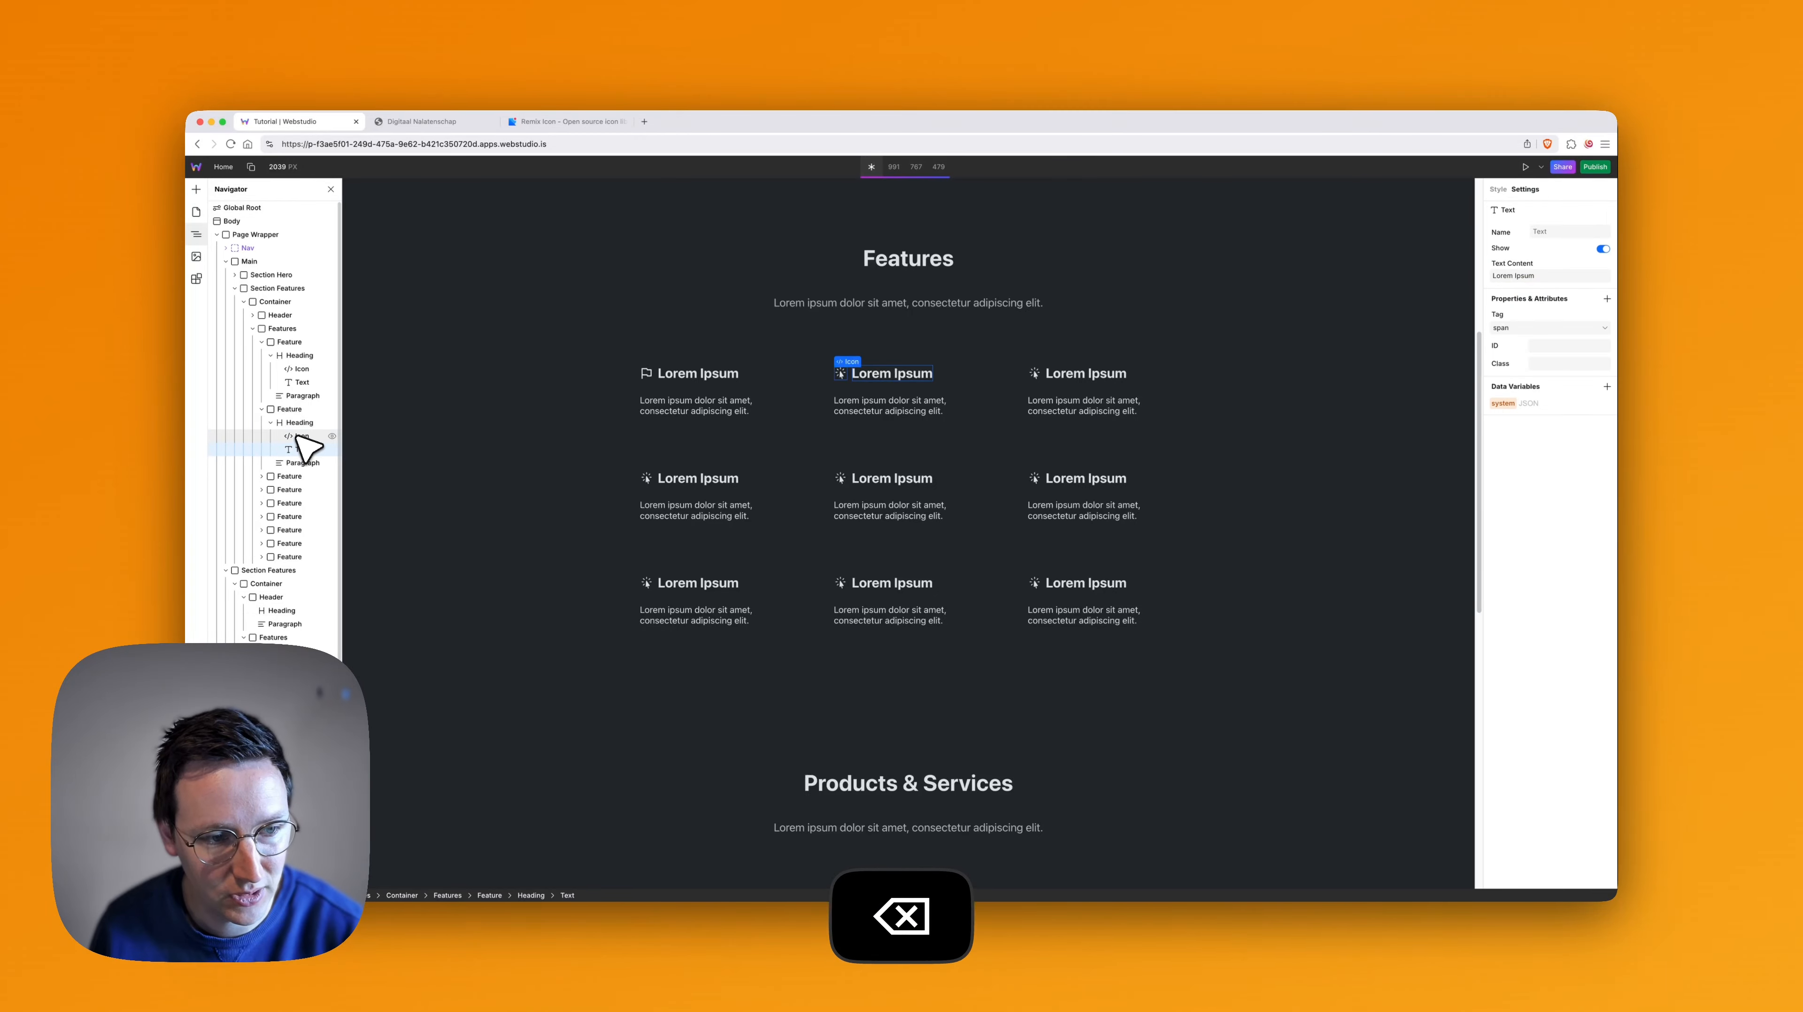
- Return to Remix Icon and copy the SVG code of the triangular-flag-line icon
{"action": "key", "text": "super+3"}
{"action": "left_click", "coordinate": [789, 346]}
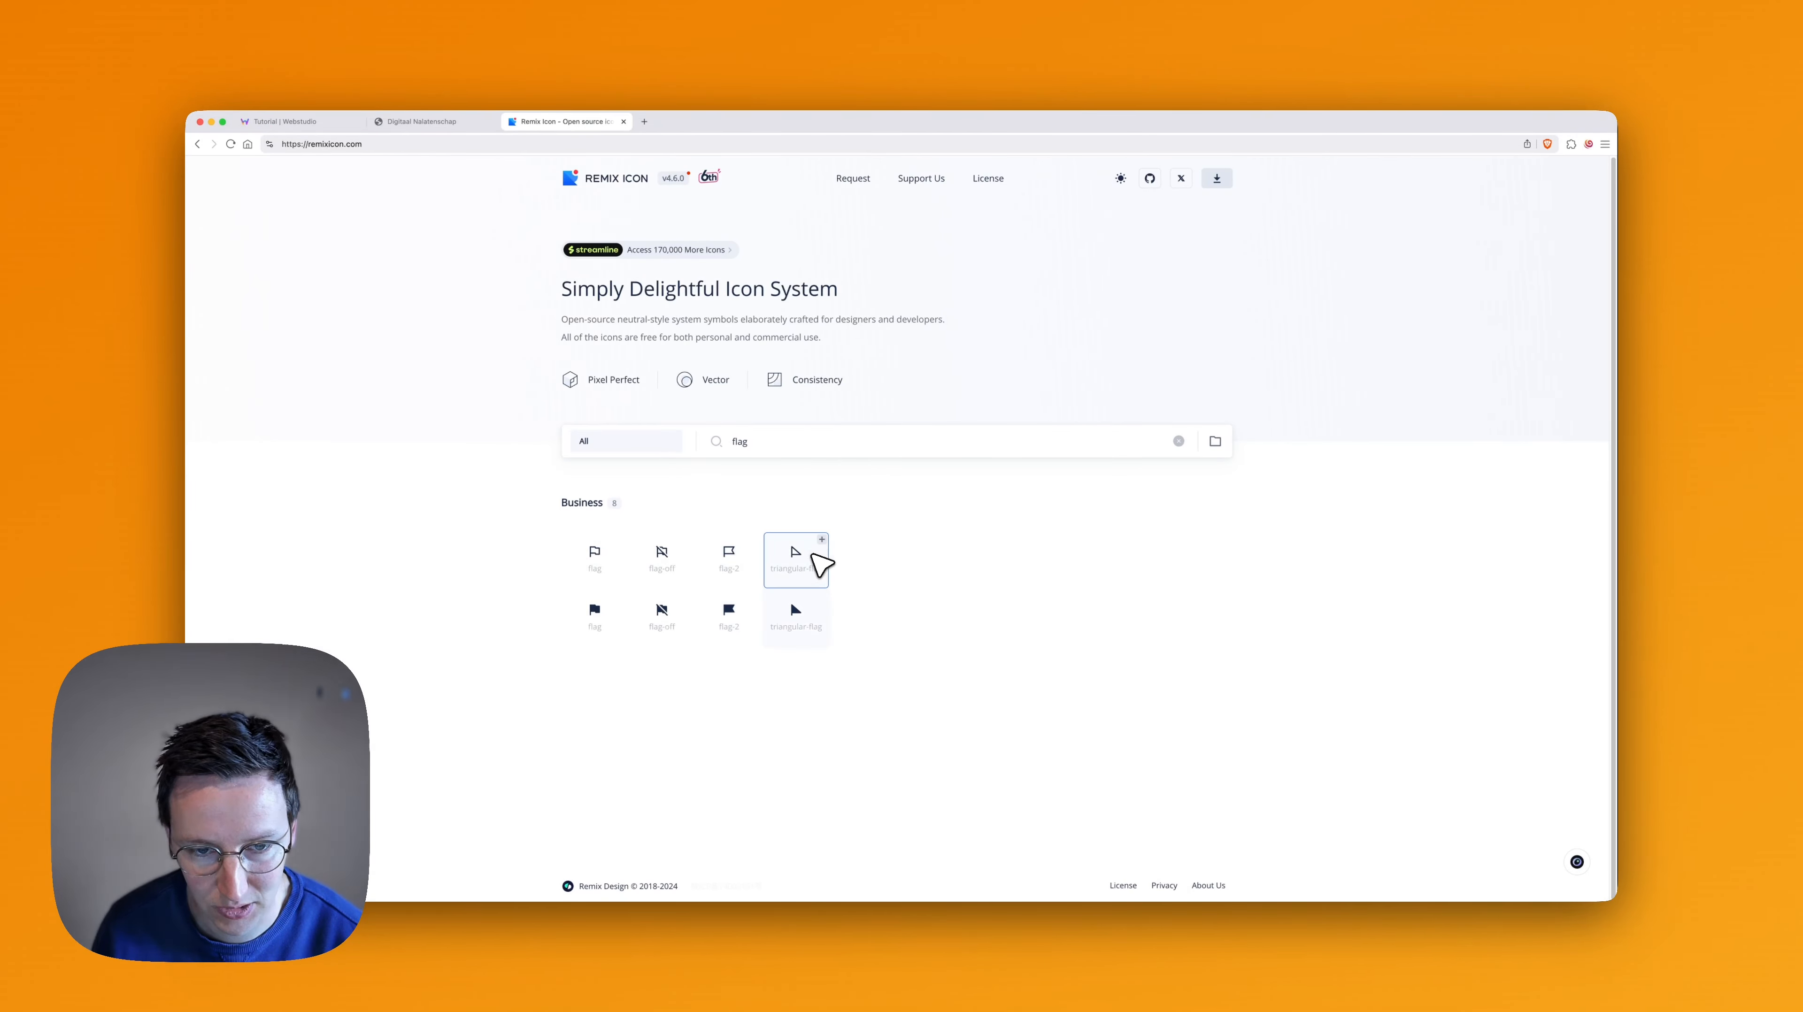
{"action": "left_click", "coordinate": [798, 557]}
{"action": "left_click", "coordinate": [909, 577]}
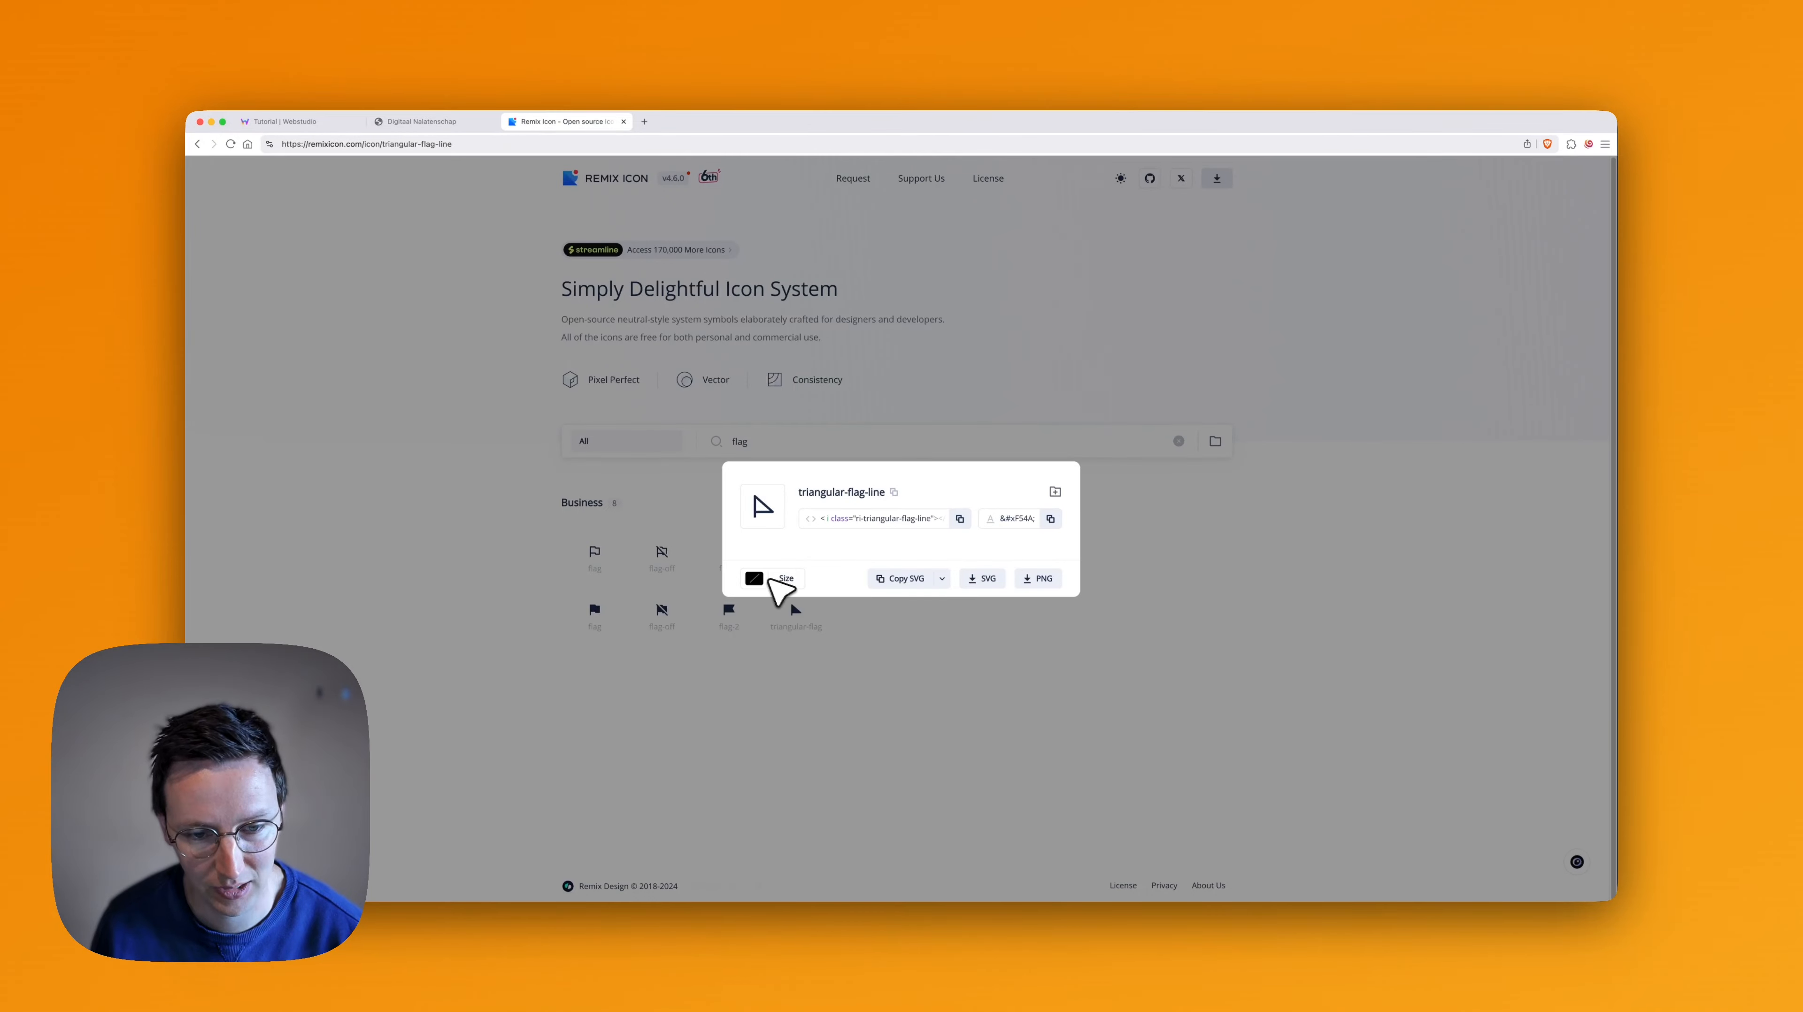
- Replace the code of the second feature's detached icon with the copied triangular-flag SVG
{"action": "key", "text": "super+1"}
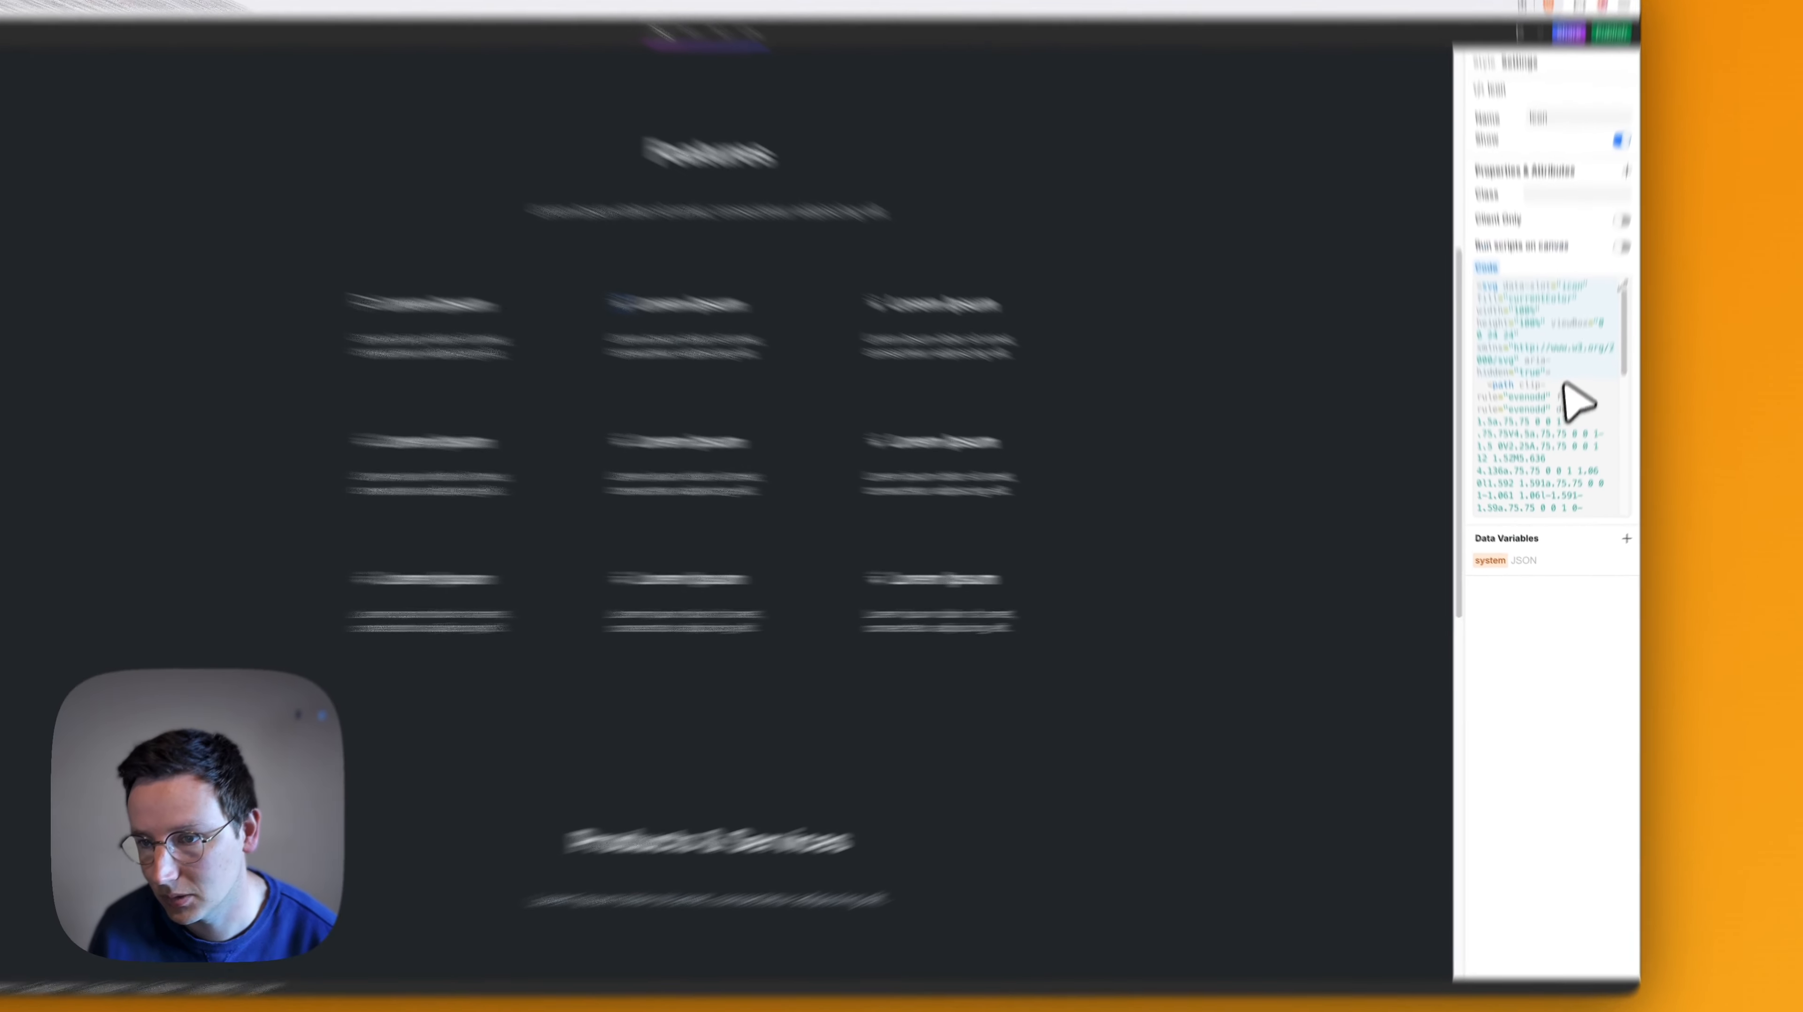
{"action": "left_click", "coordinate": [1567, 432]}
{"action": "key", "text": "super+a"}
{"action": "key", "text": "super+v"}
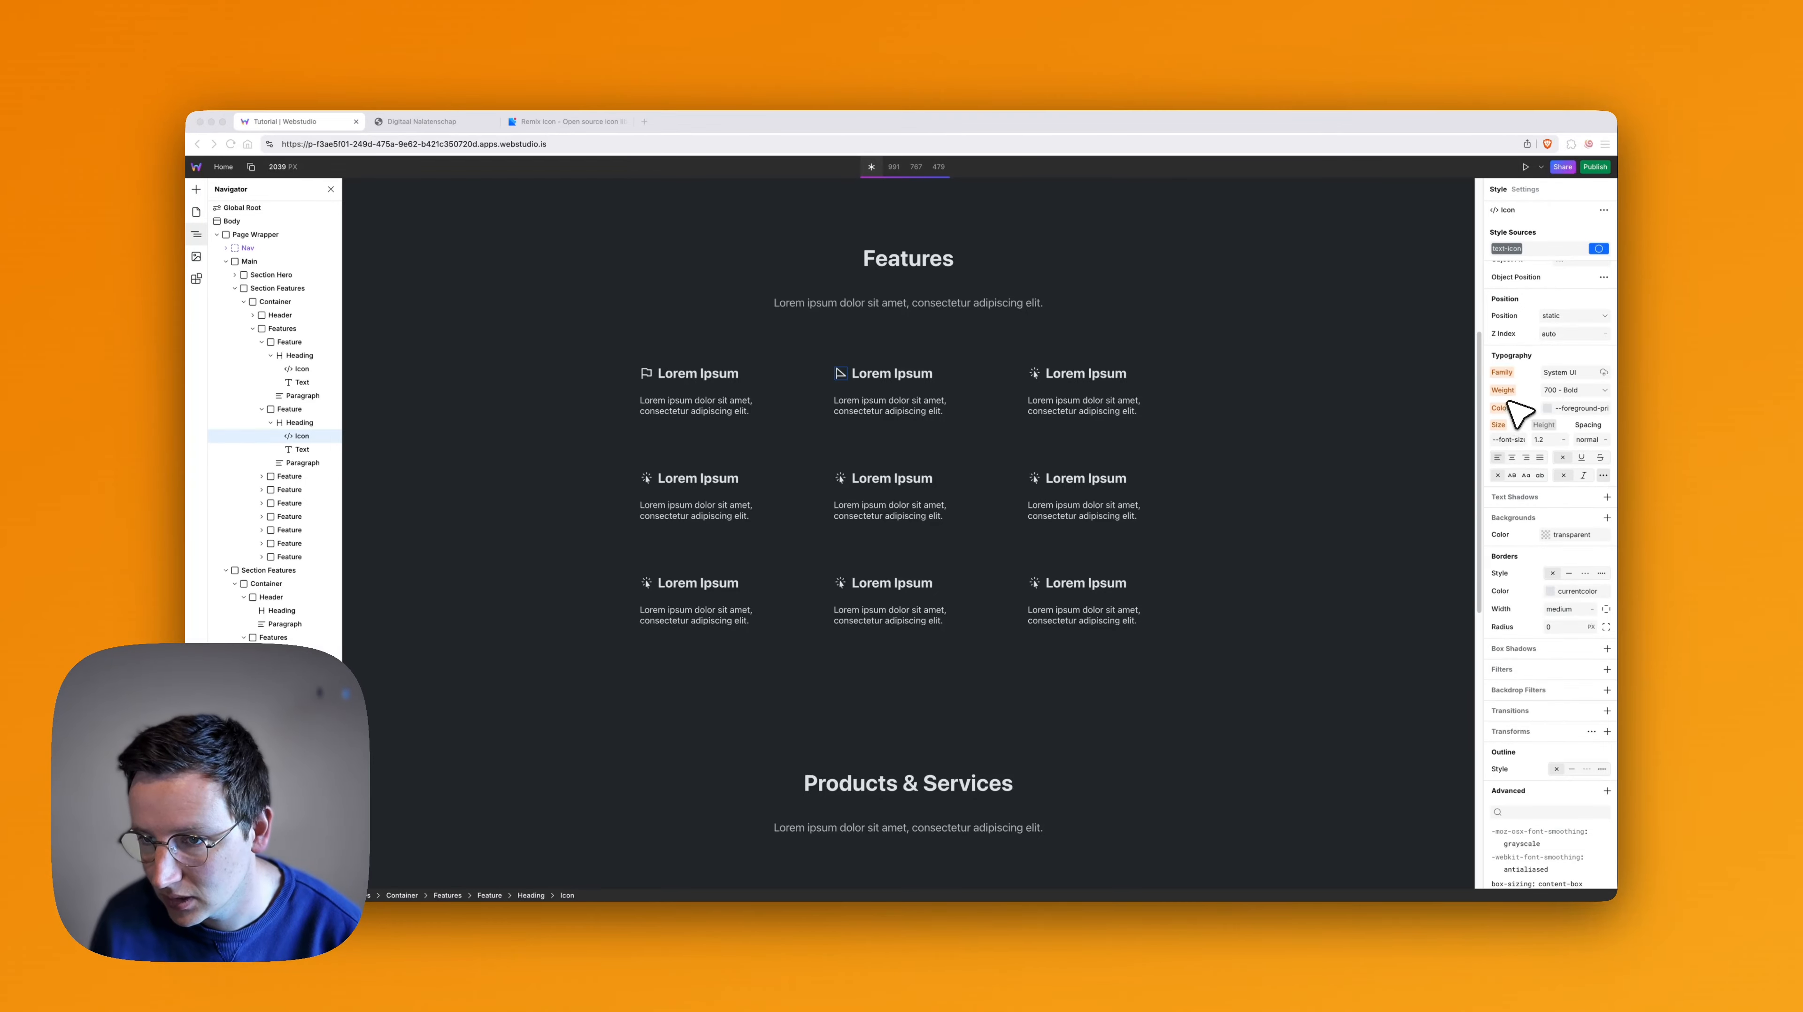
- Try the --green-7 text color as a local style on the second feature's icon, and reset it
{"action": "left_click", "coordinate": [1562, 408]}
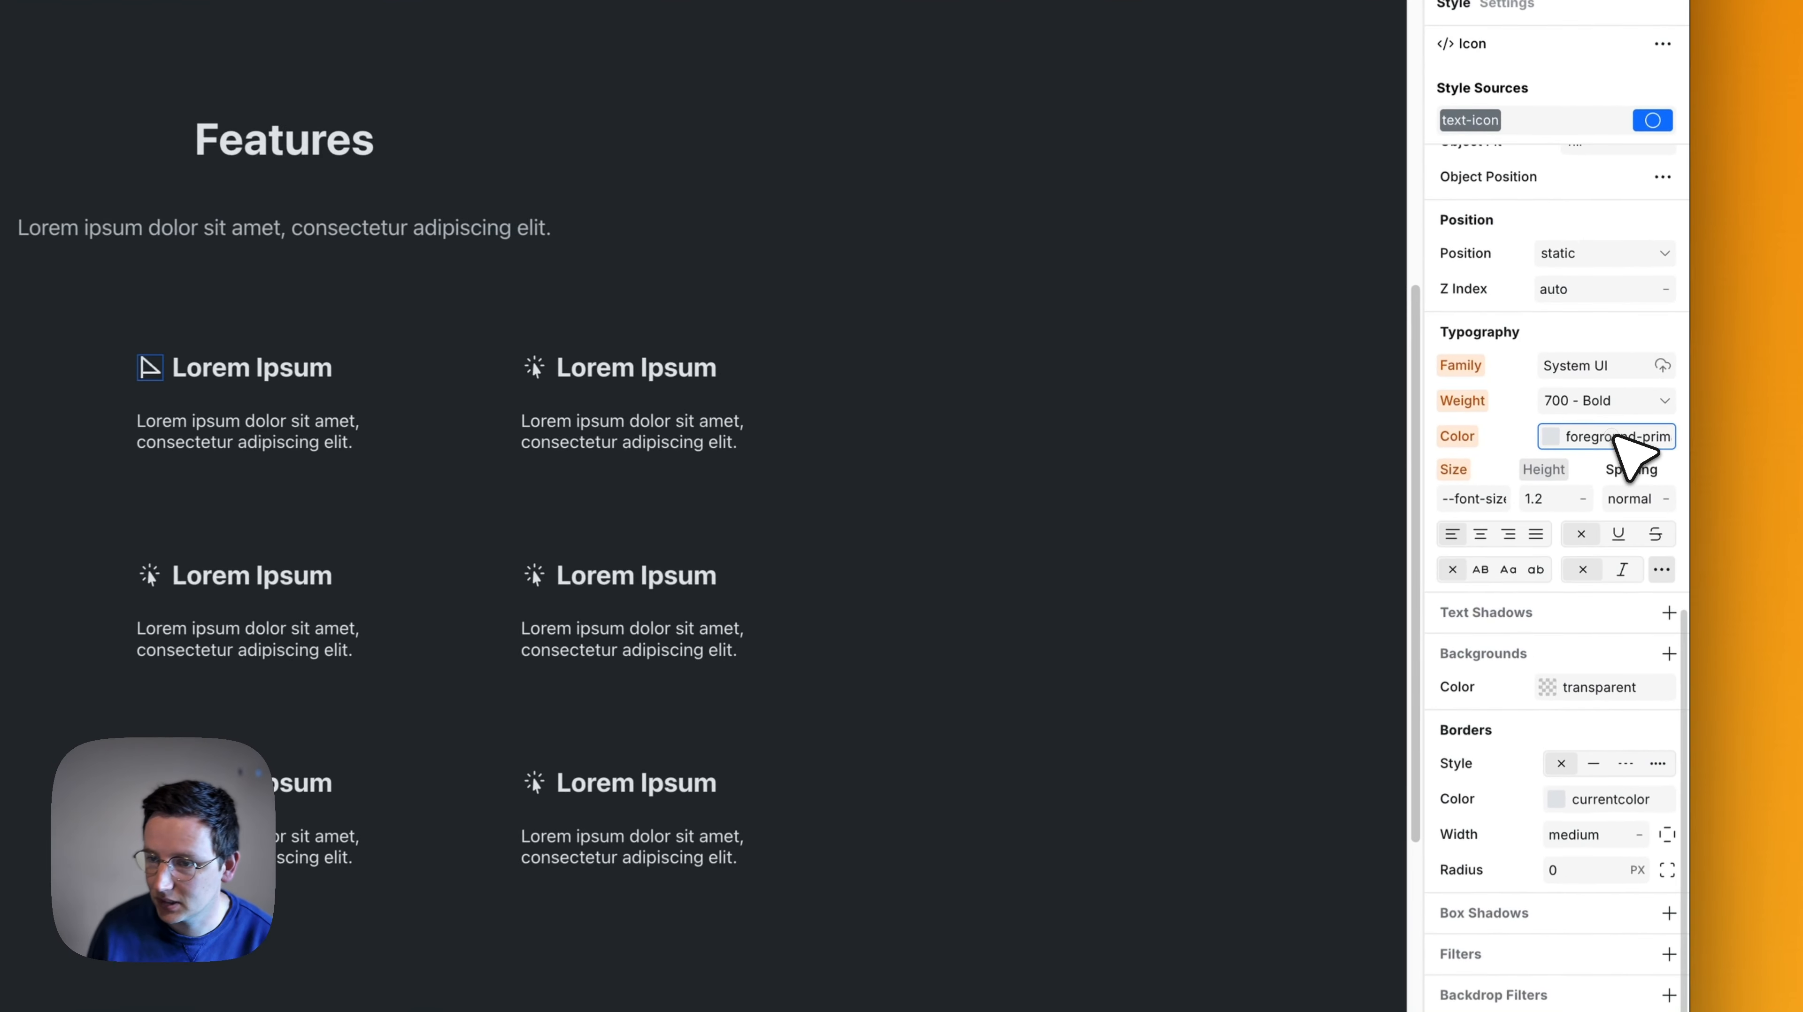
{"action": "type", "text": "--"}
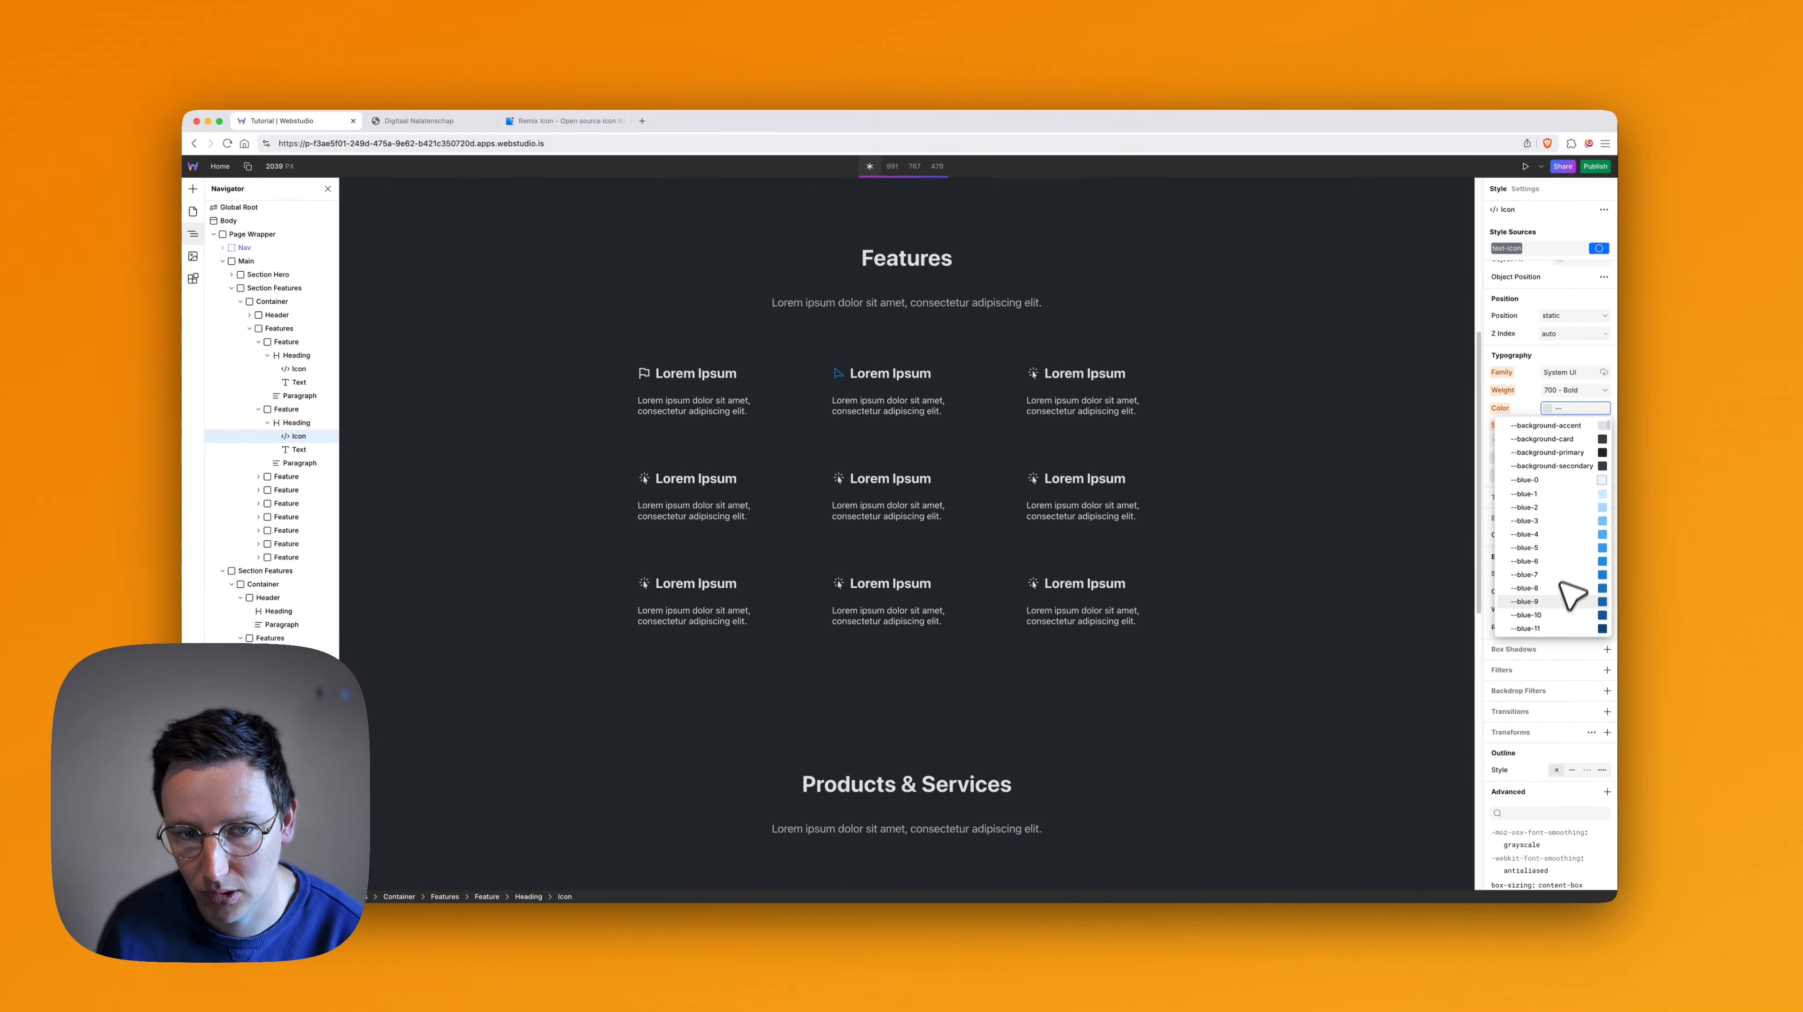
{"action": "type", "text": "green"}
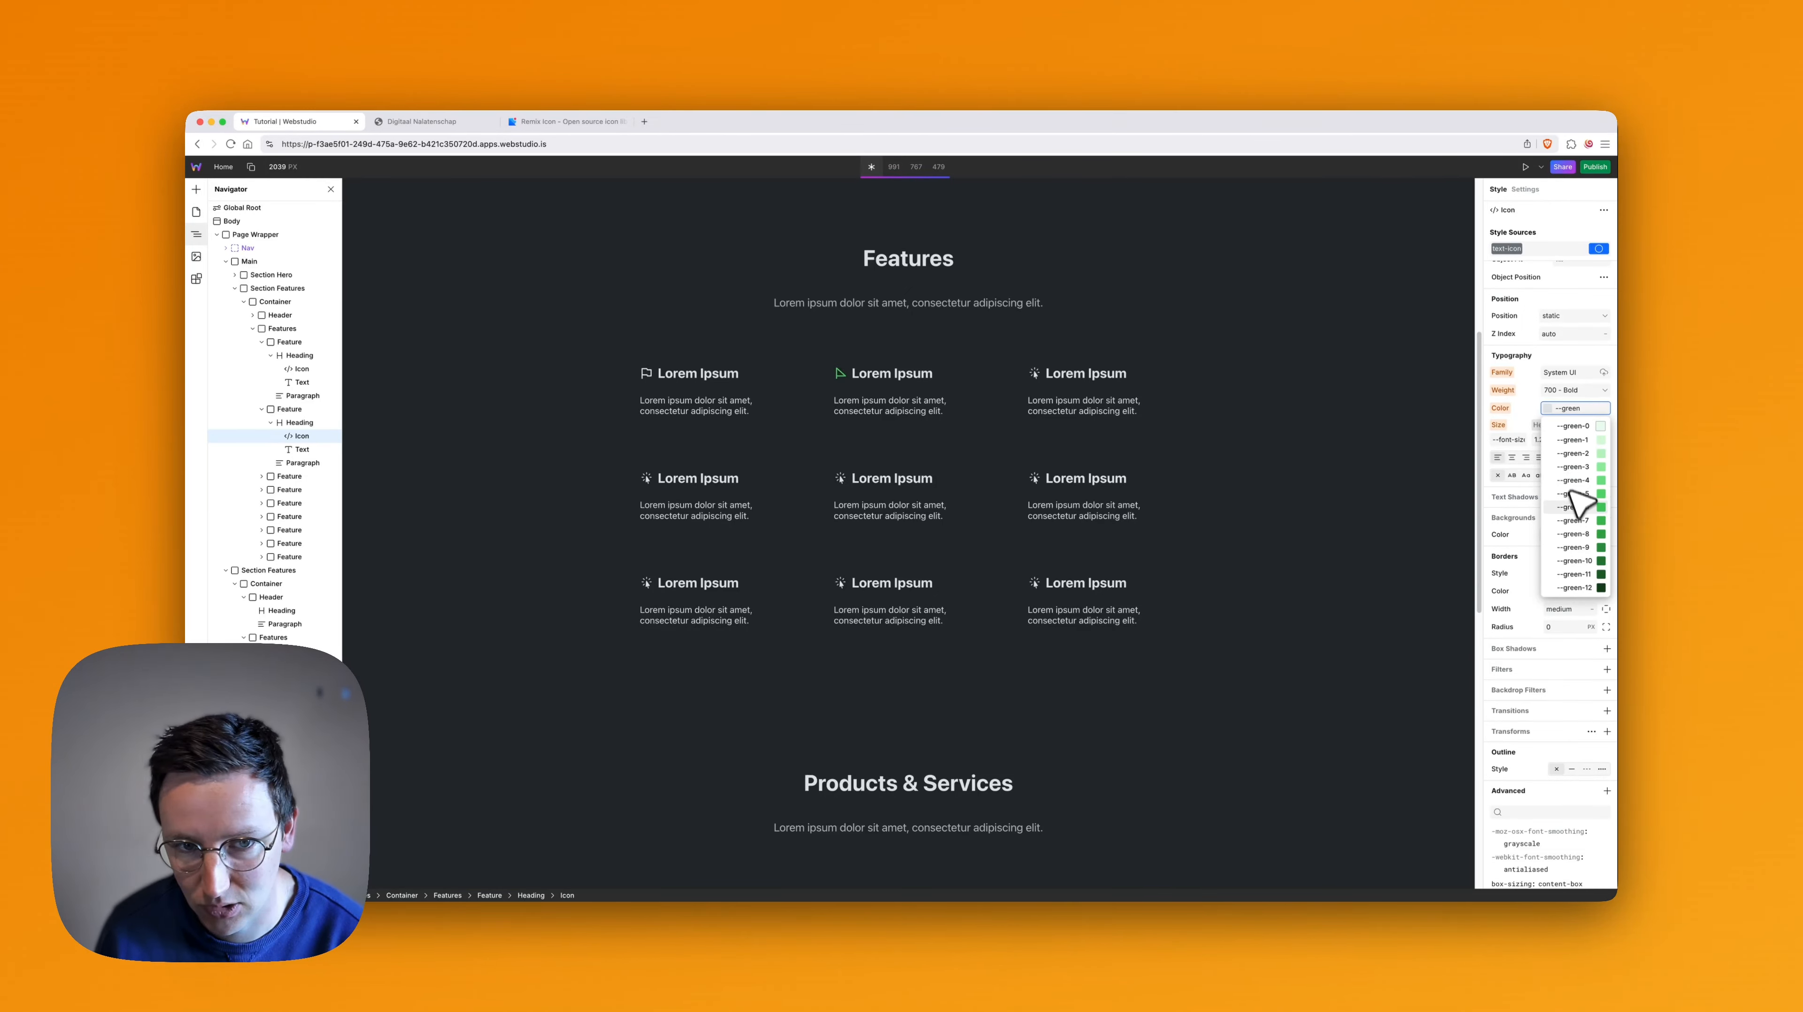
{"action": "left_click", "coordinate": [1592, 517]}
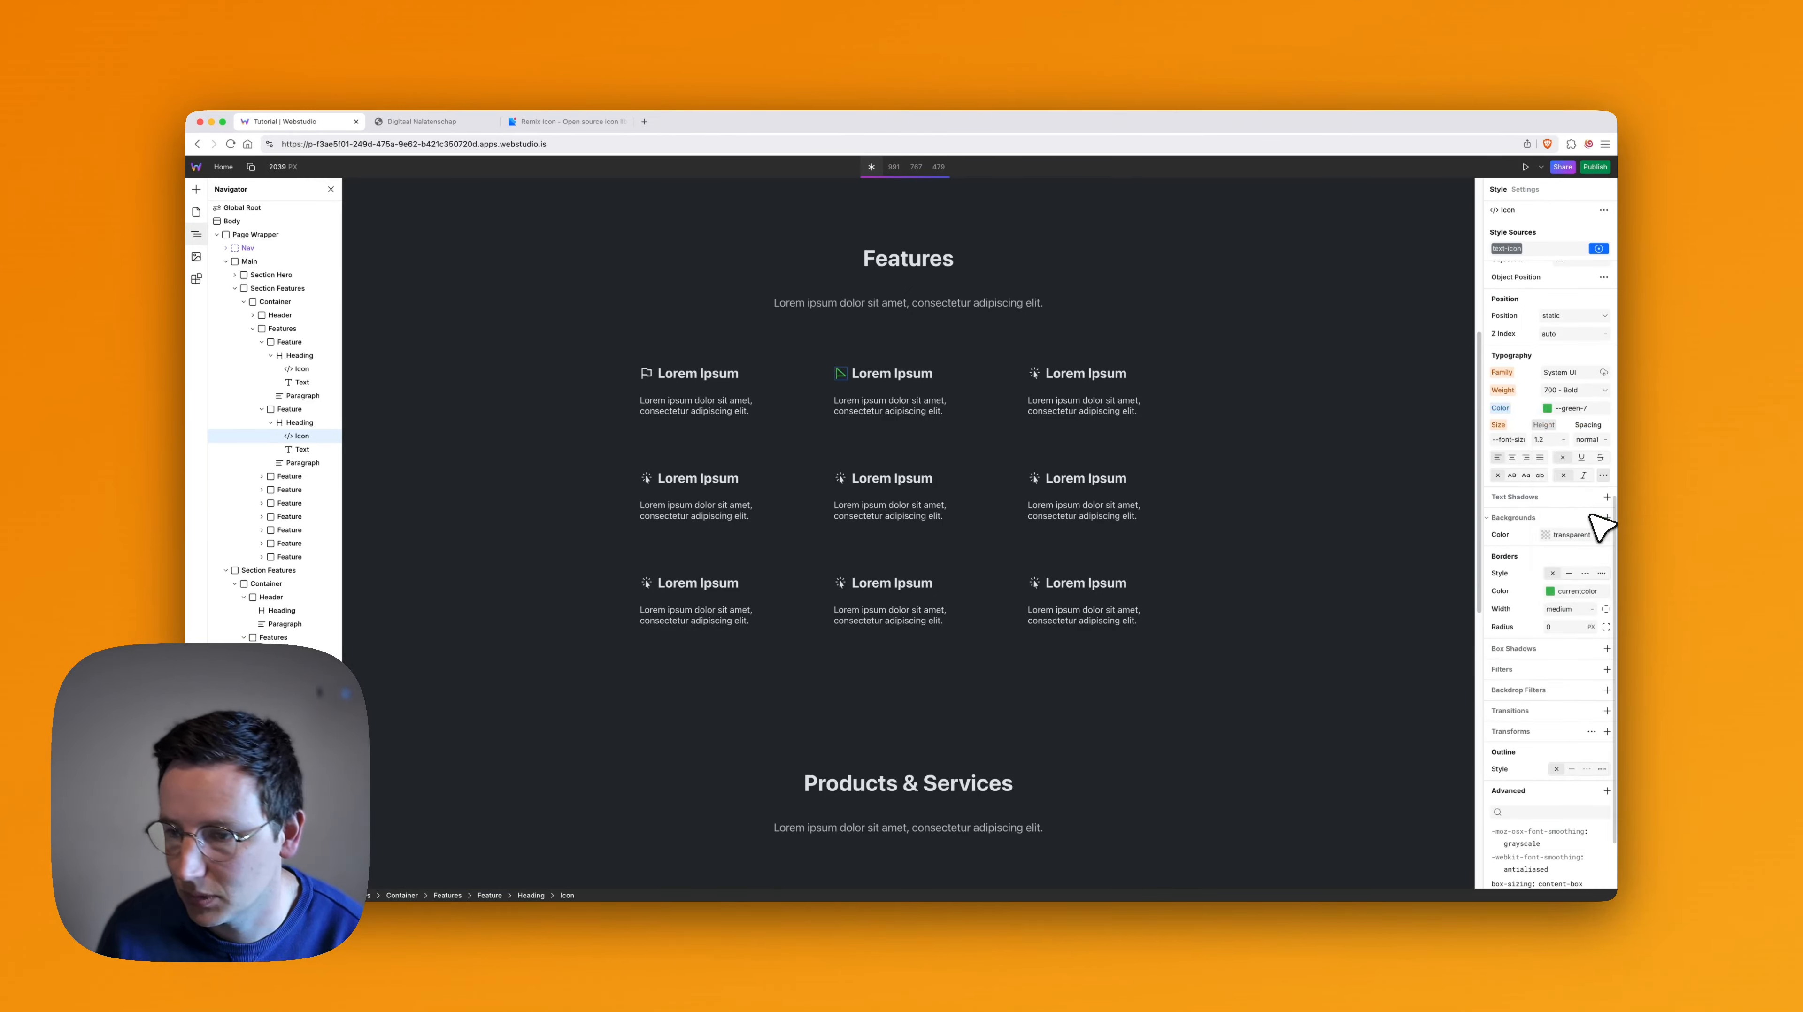
{"action": "left_click", "coordinate": [1498, 409]}
{"action": "left_click", "coordinate": [1506, 391]}
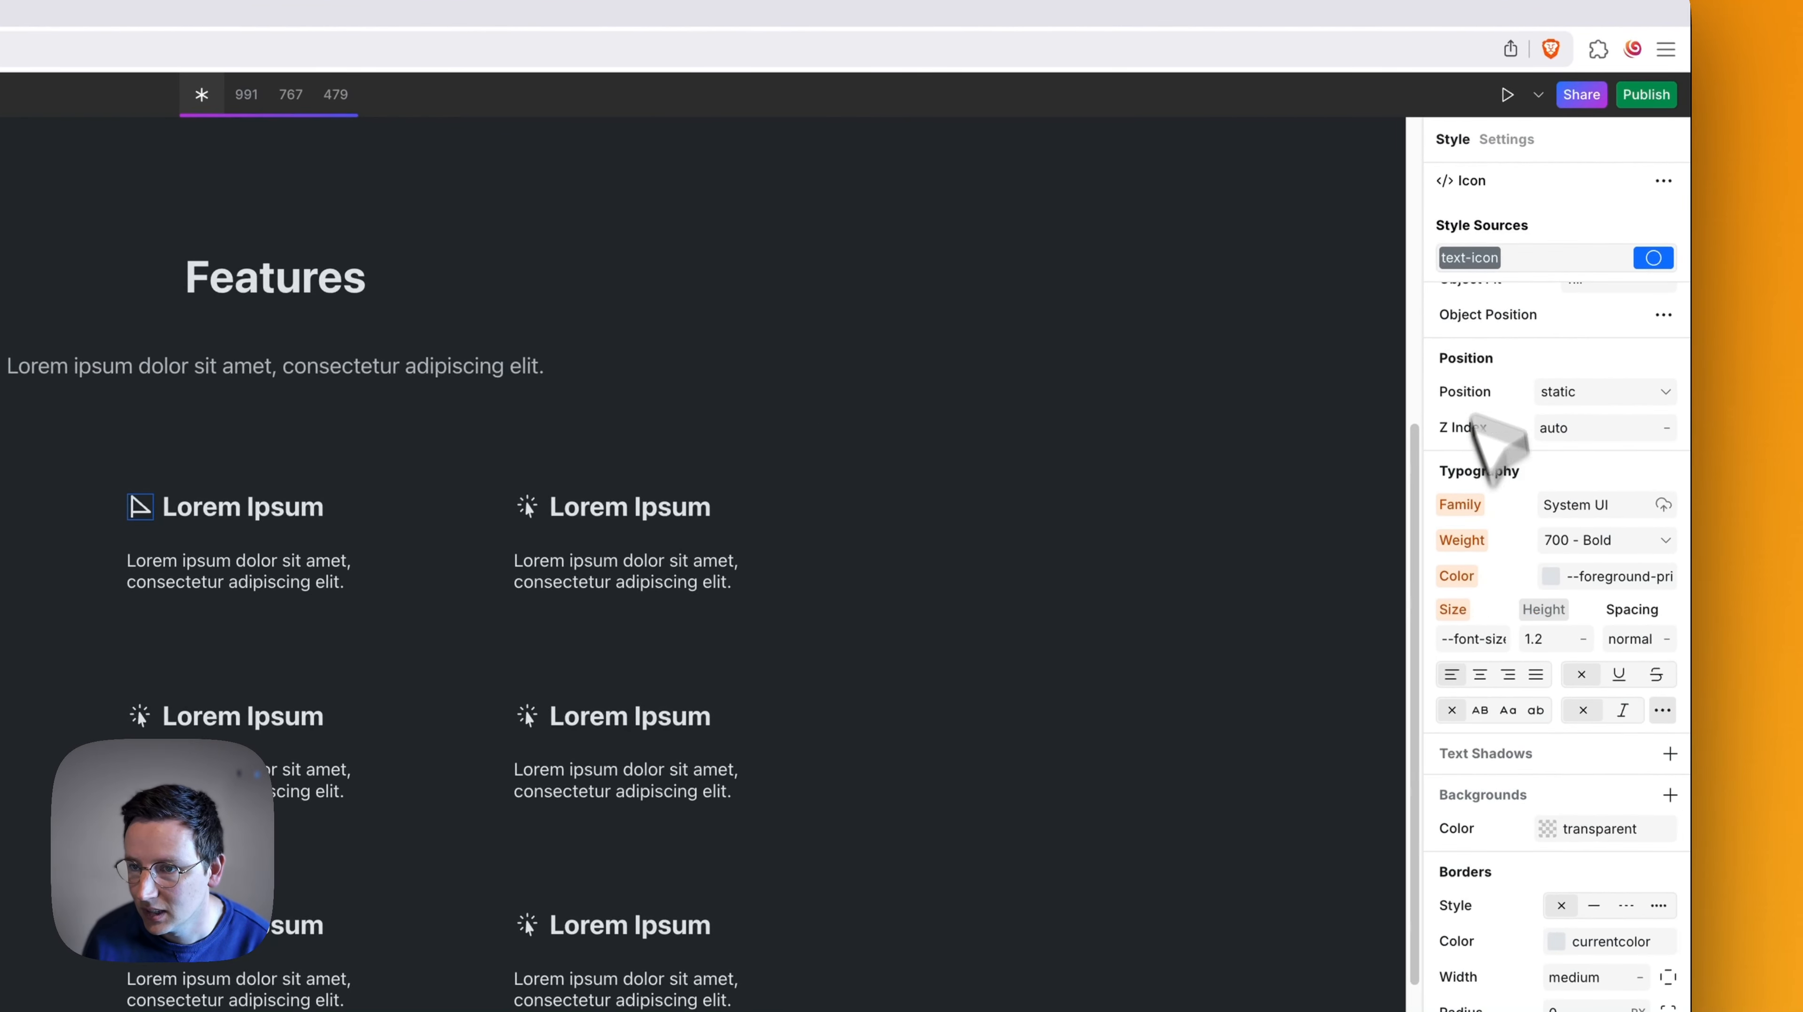
- Try the --green-7 text color on the shared text-icon token, and reset it
{"action": "left_click", "coordinate": [1458, 260]}
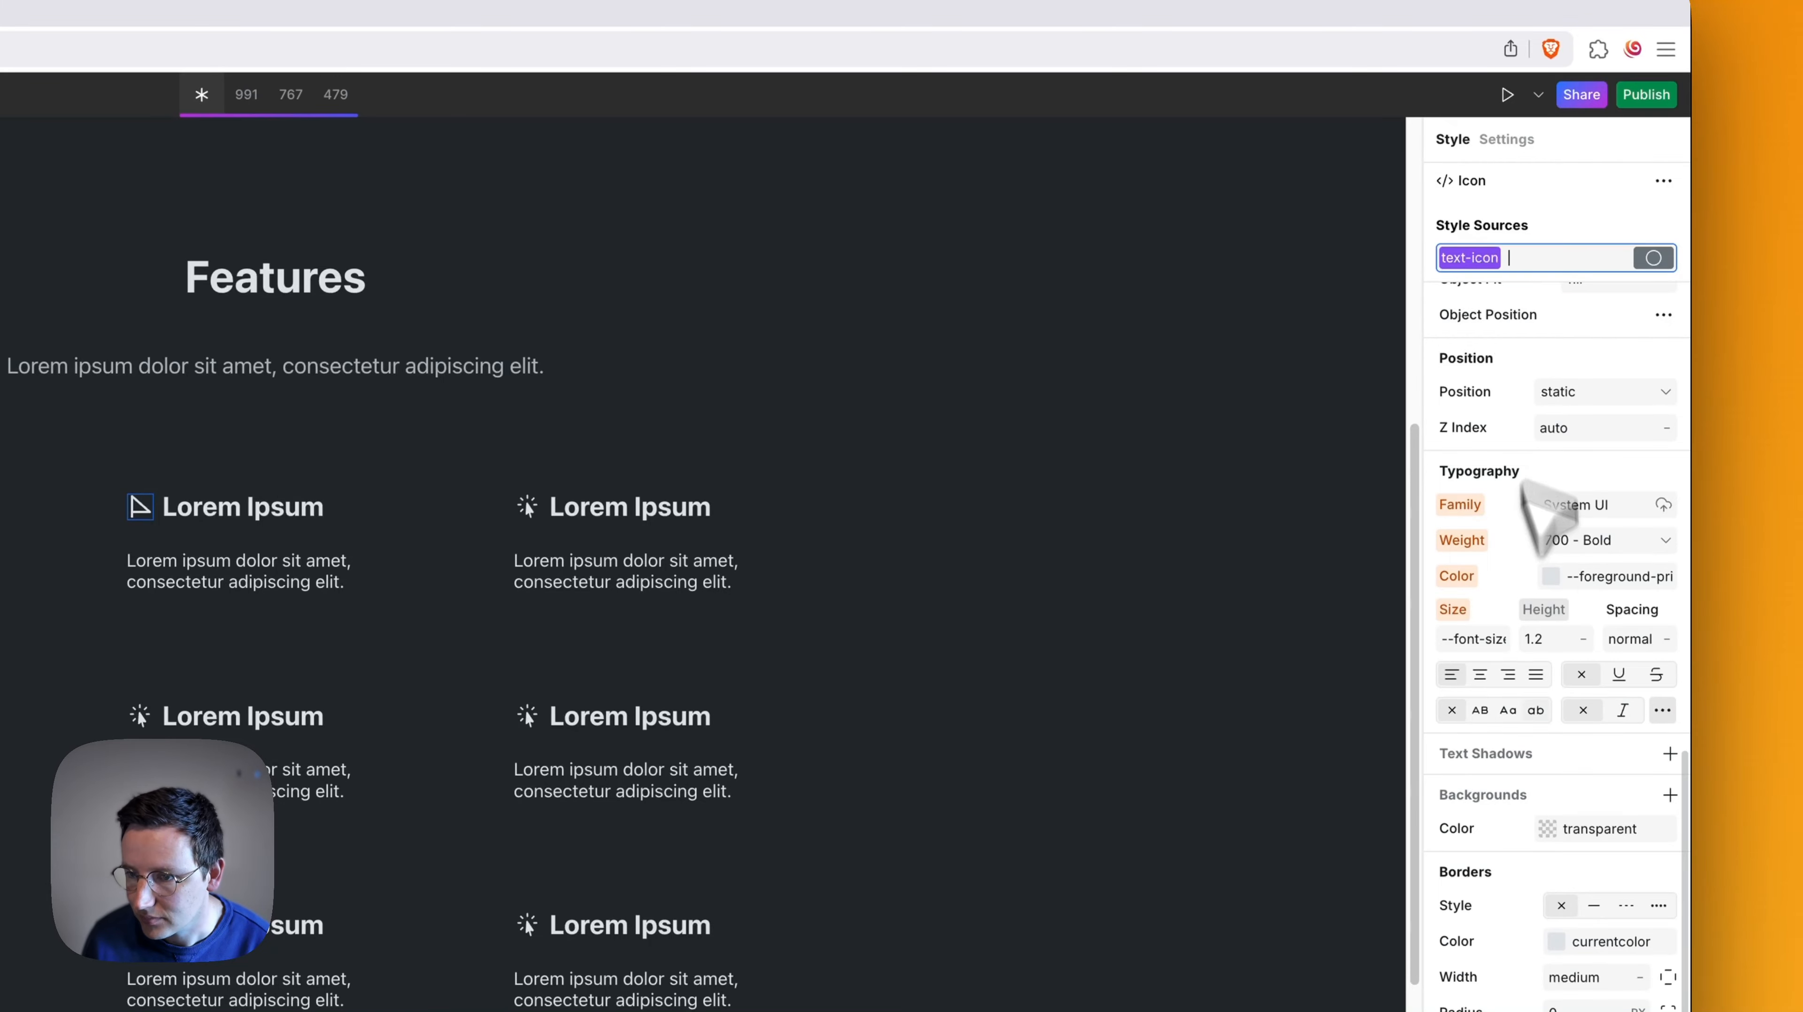
{"action": "left_click", "coordinate": [1595, 577]}
{"action": "type", "text": "--gree"}
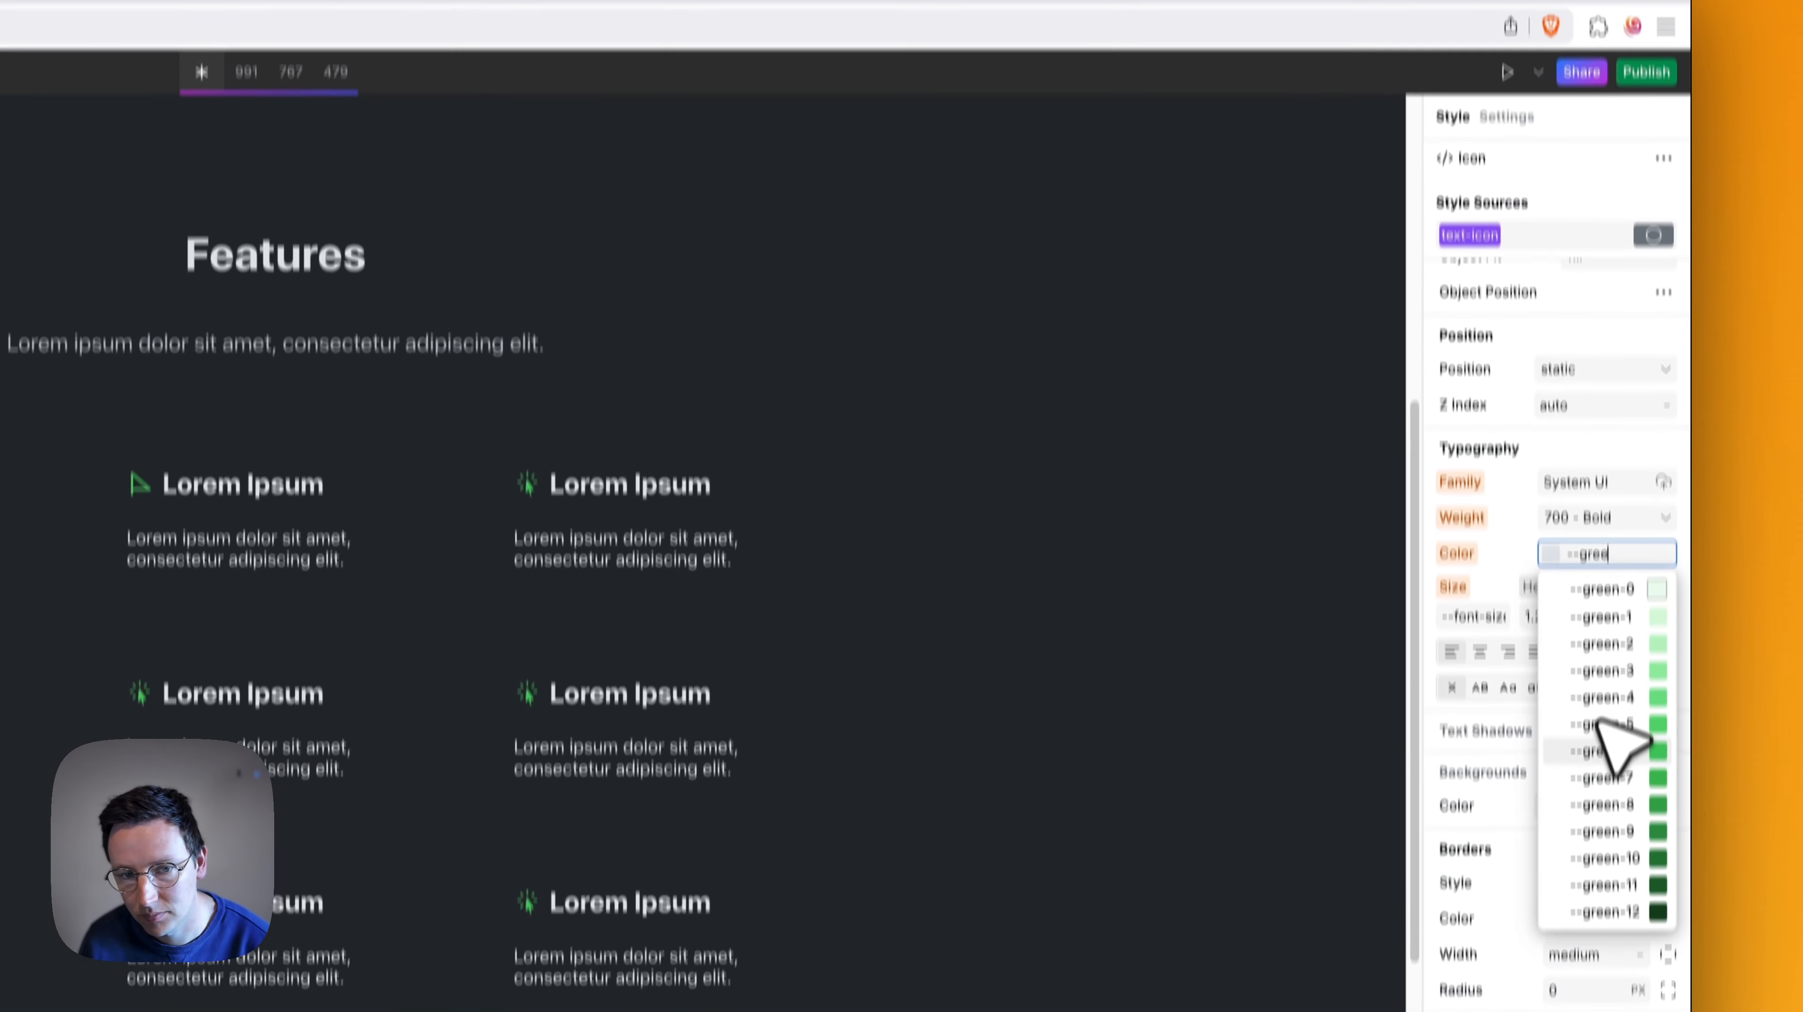
{"action": "left_click", "coordinate": [1608, 800]}
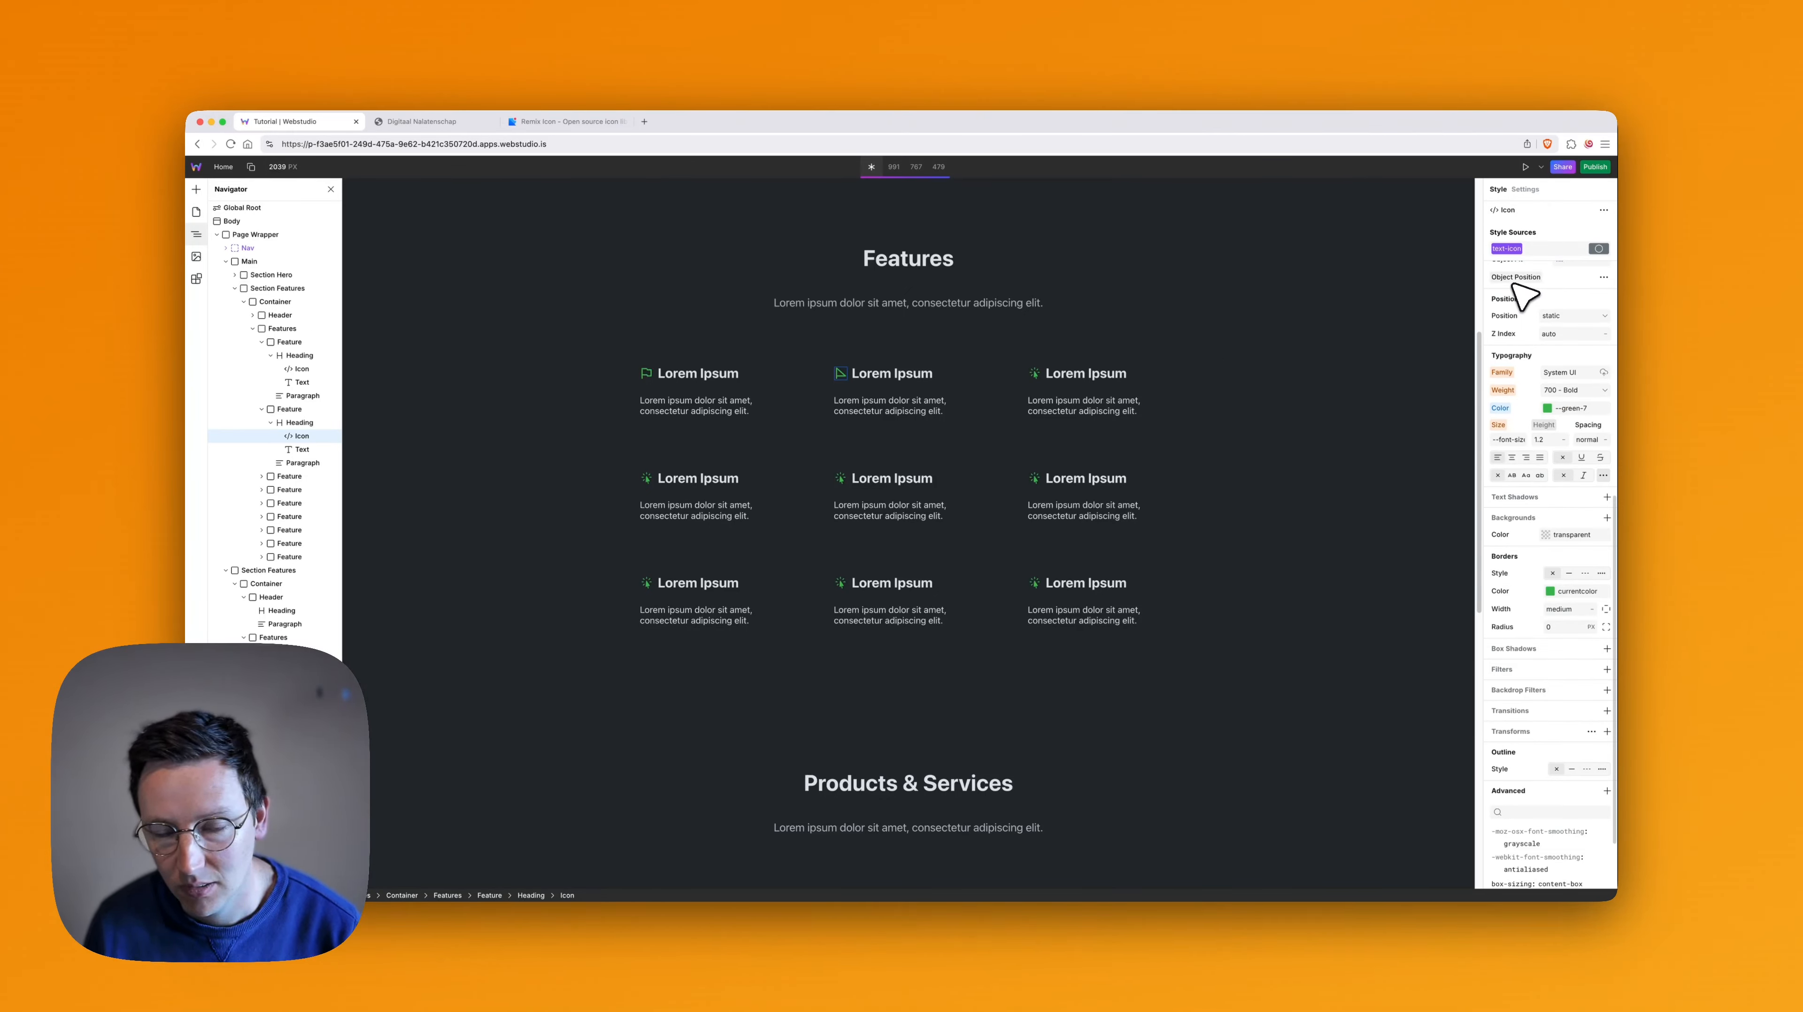
{"action": "left_click", "coordinate": [1500, 409], "text": "alt"}
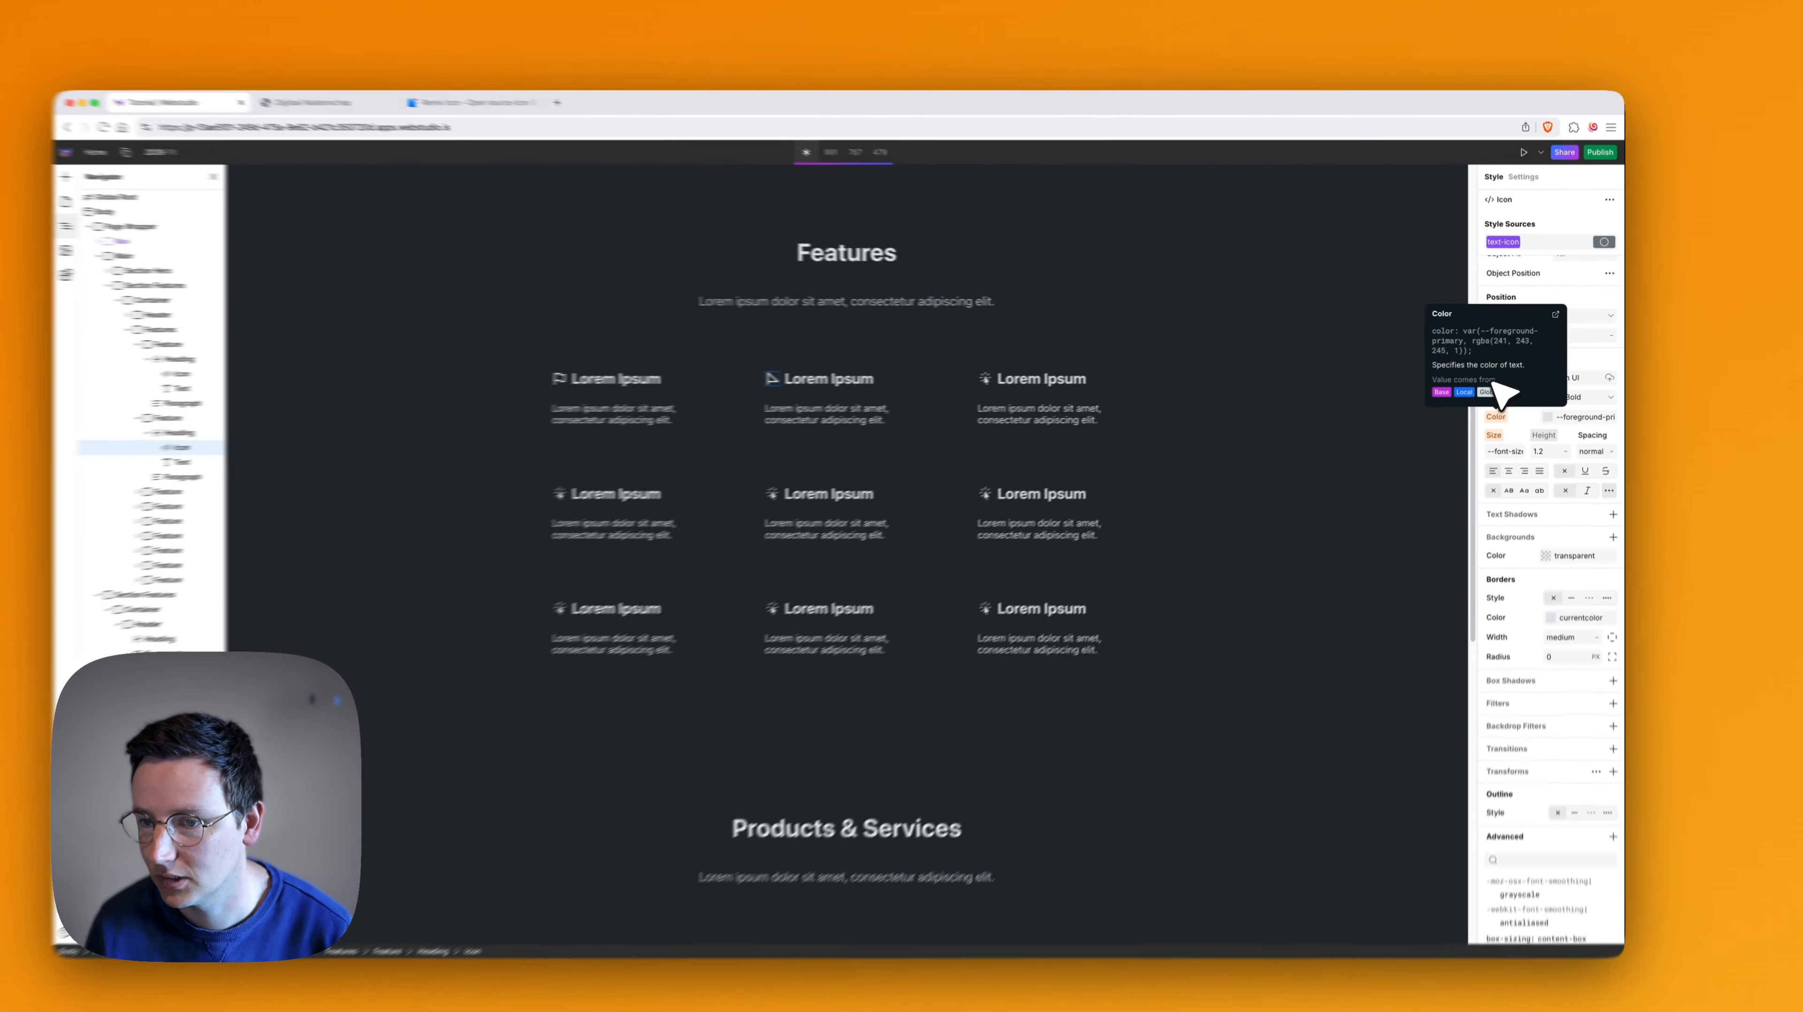
- In the first Products & Services card, duplicate Large Wrapper, move the copy directly under Body and delete the Feature Icon Large Wrapper slot
{"action": "scroll", "coordinate": [1046, 423], "scroll_direction": "down", "scroll_amount": 5}
{"action": "scroll", "coordinate": [959, 403], "scroll_direction": "up", "scroll_amount": 4}
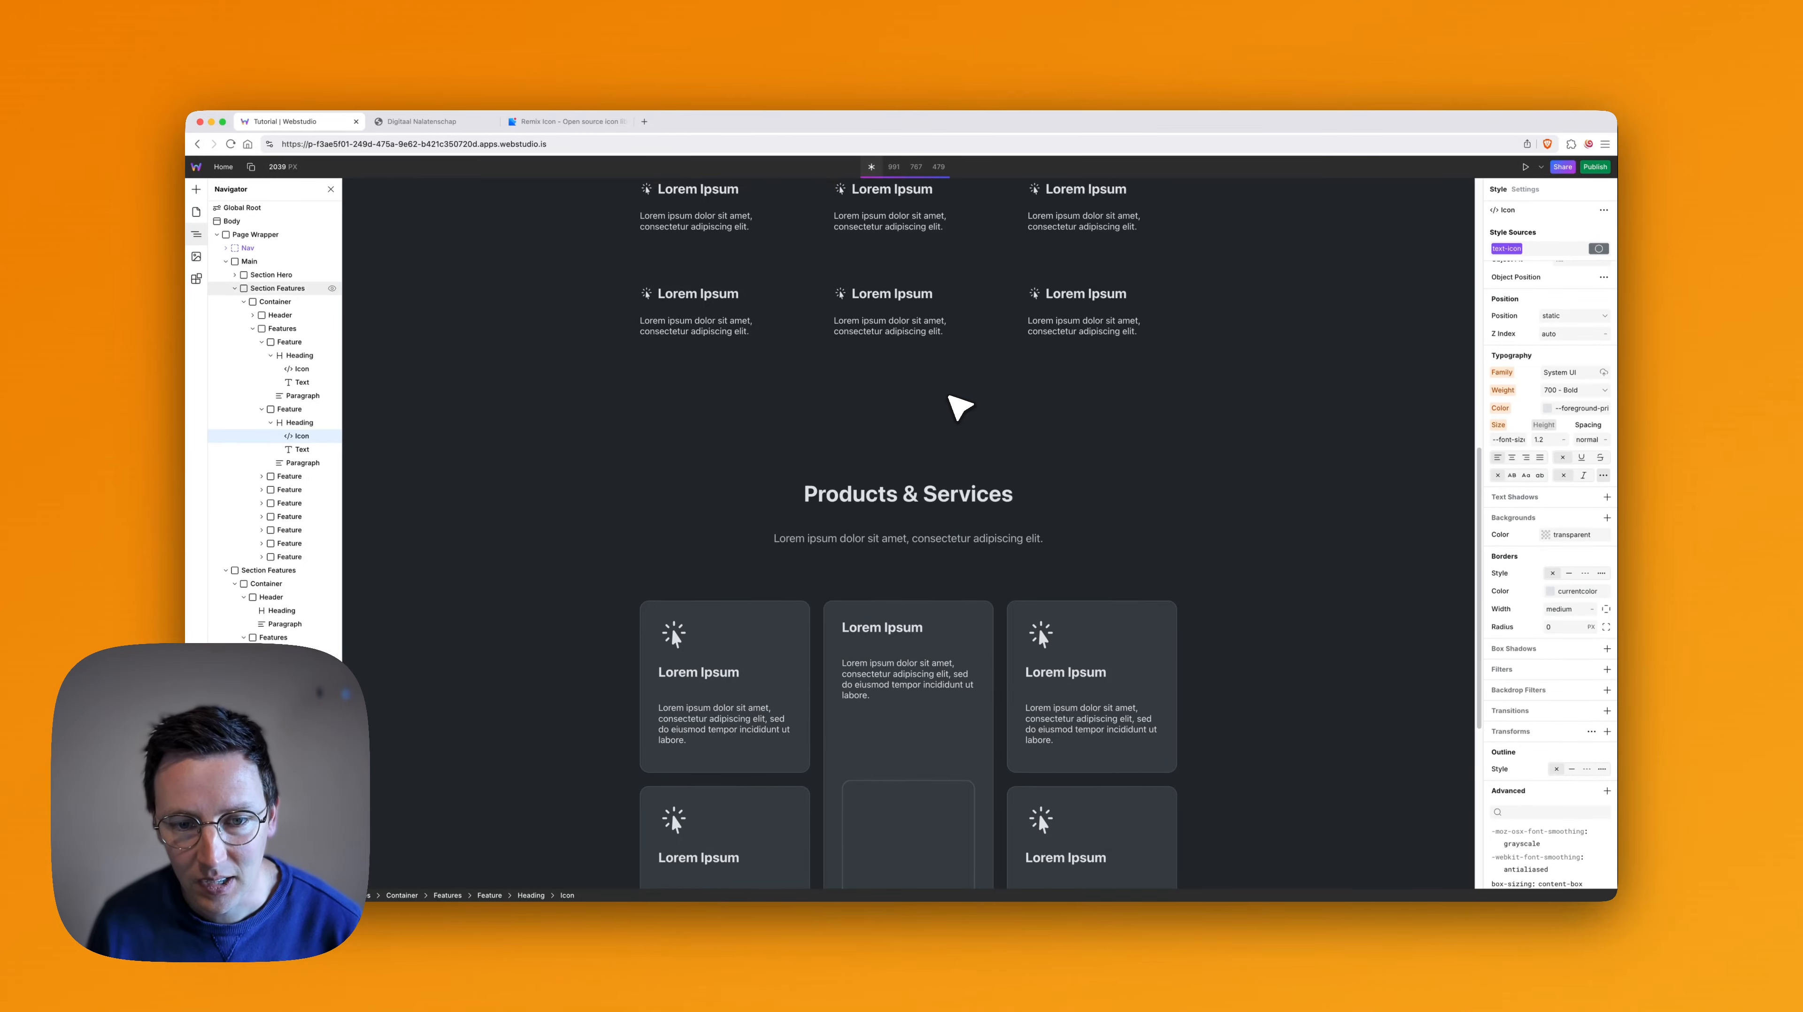
{"action": "scroll", "coordinate": [760, 414], "scroll_direction": "down", "scroll_amount": 2}
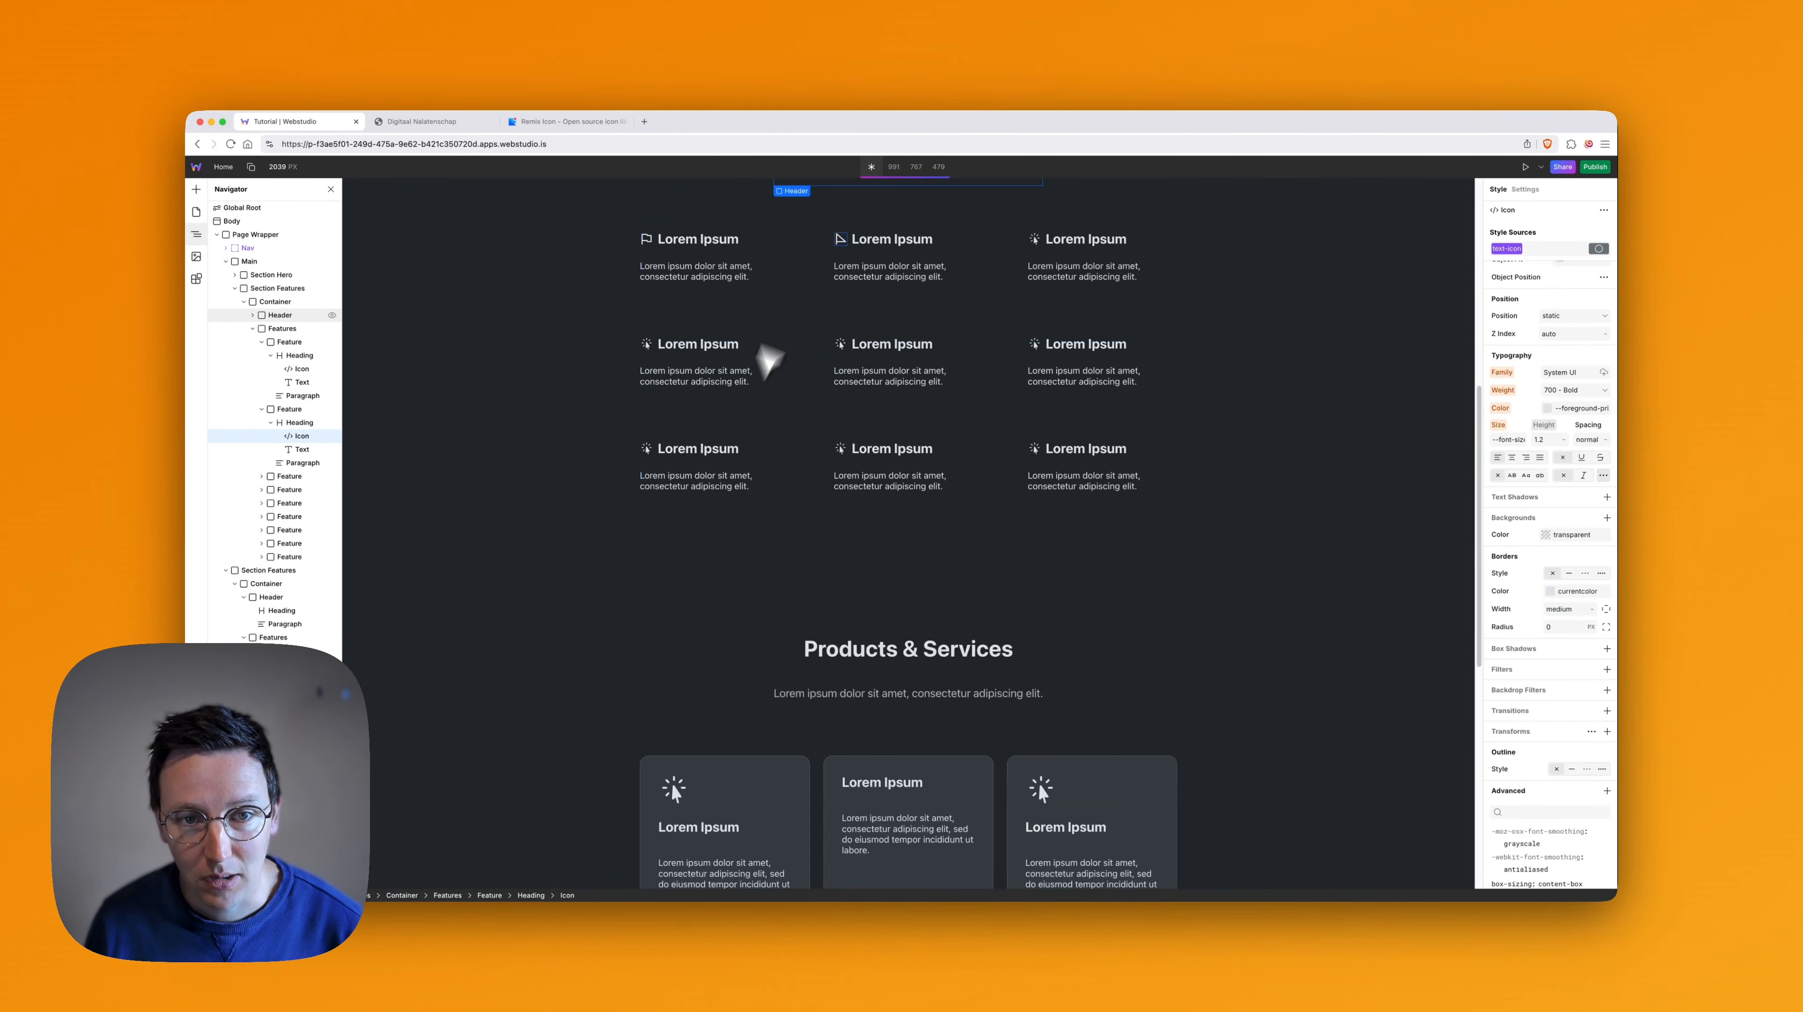
{"action": "scroll", "coordinate": [726, 330], "scroll_direction": "down", "scroll_amount": 3}
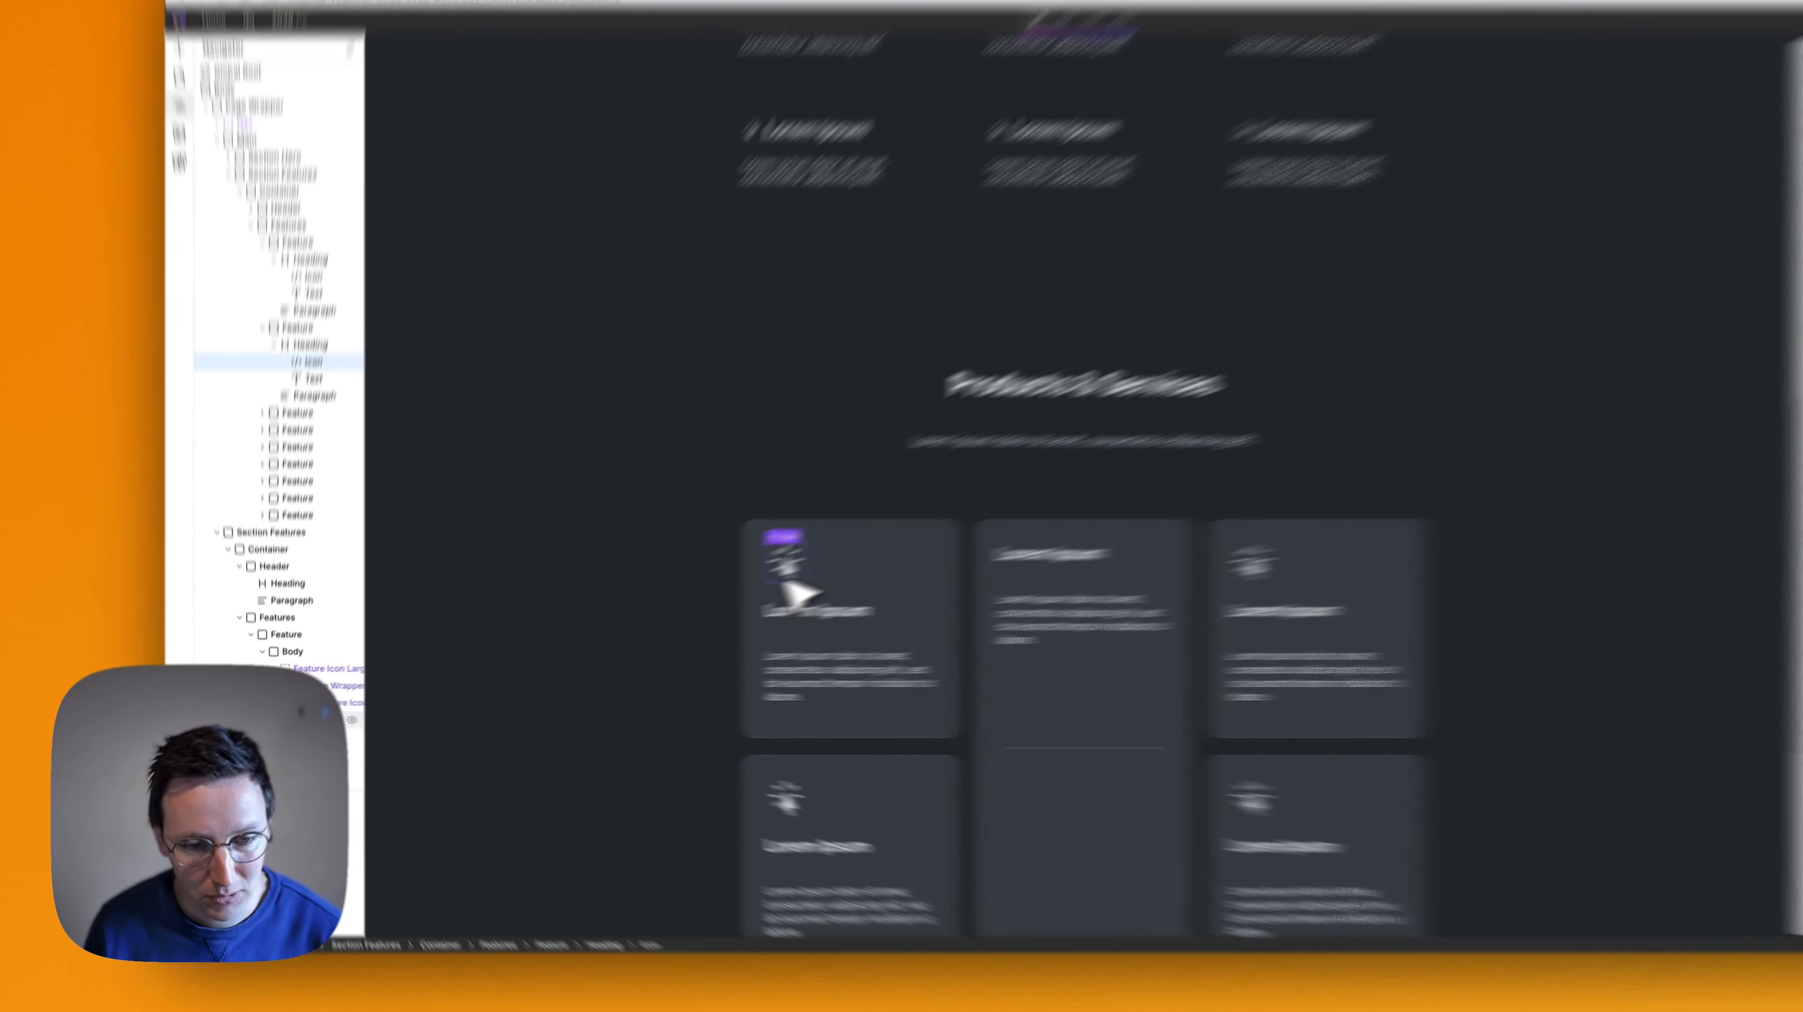
{"action": "left_click", "coordinate": [783, 580]}
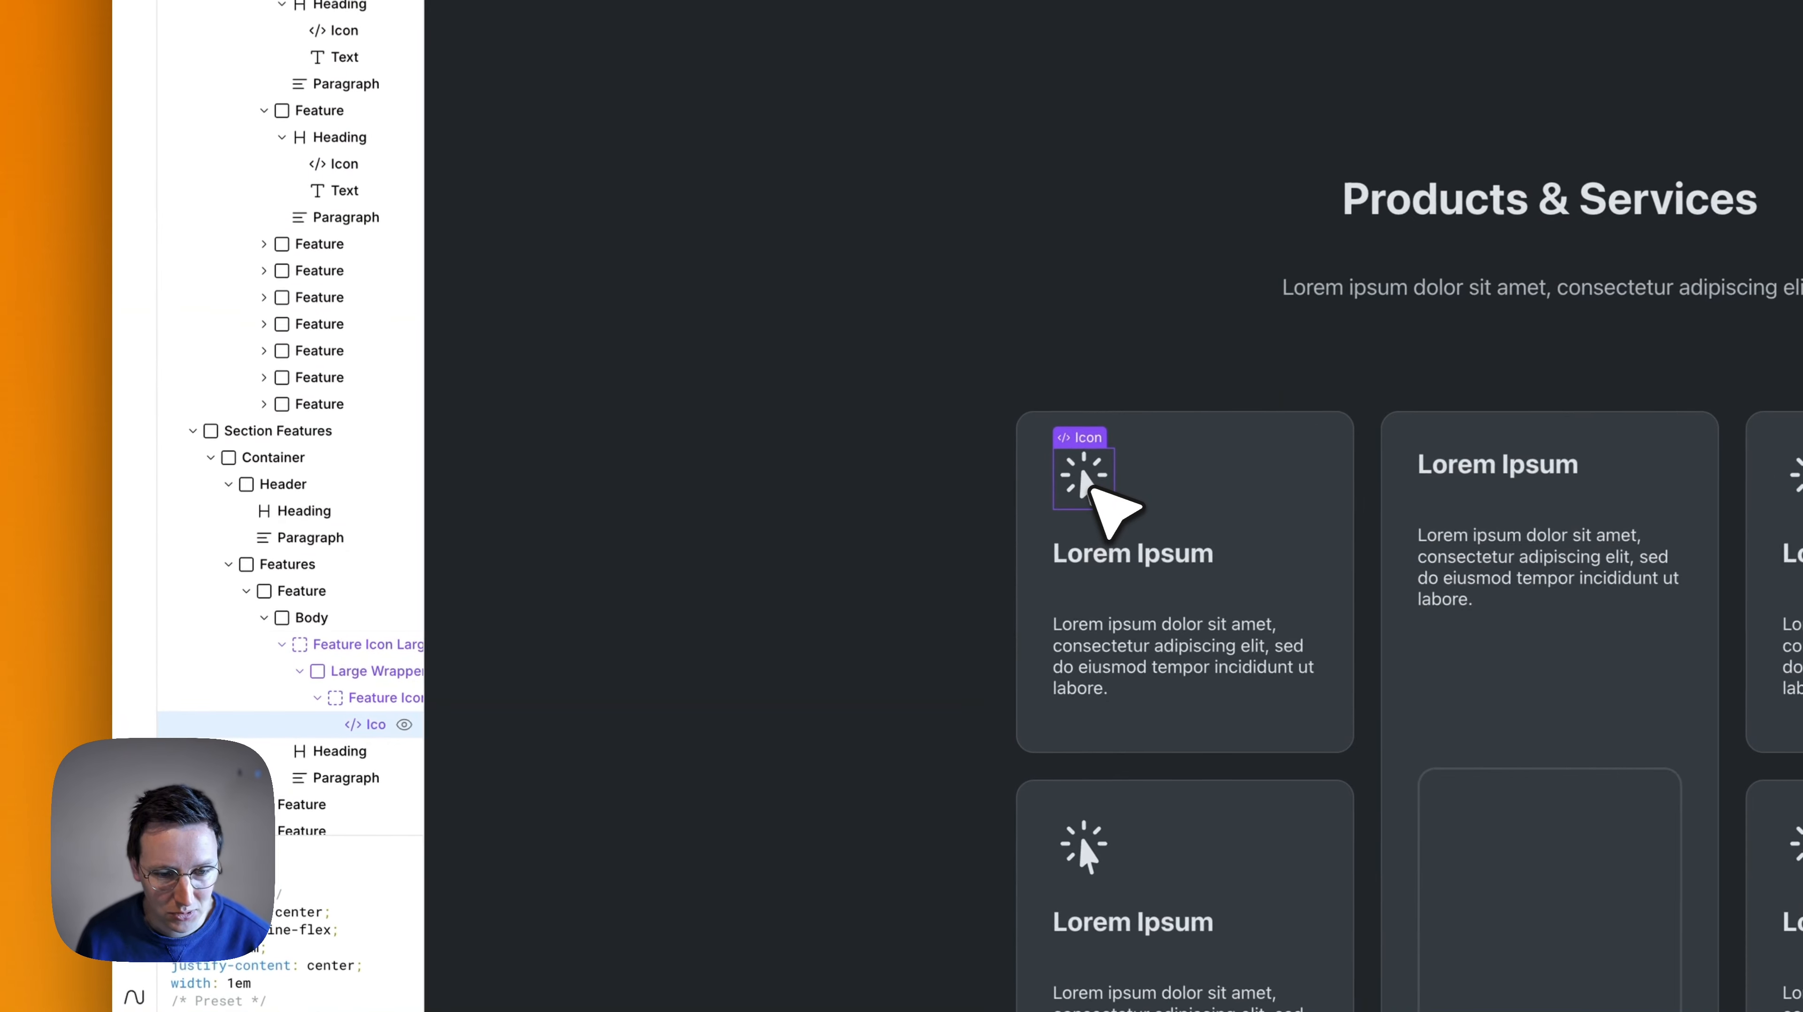
{"action": "scroll", "coordinate": [830, 537], "scroll_direction": "down", "scroll_amount": 1}
{"action": "scroll", "coordinate": [260, 588], "scroll_direction": "down", "scroll_amount": 1}
{"action": "scroll", "coordinate": [262, 443], "scroll_direction": "down", "scroll_amount": 2}
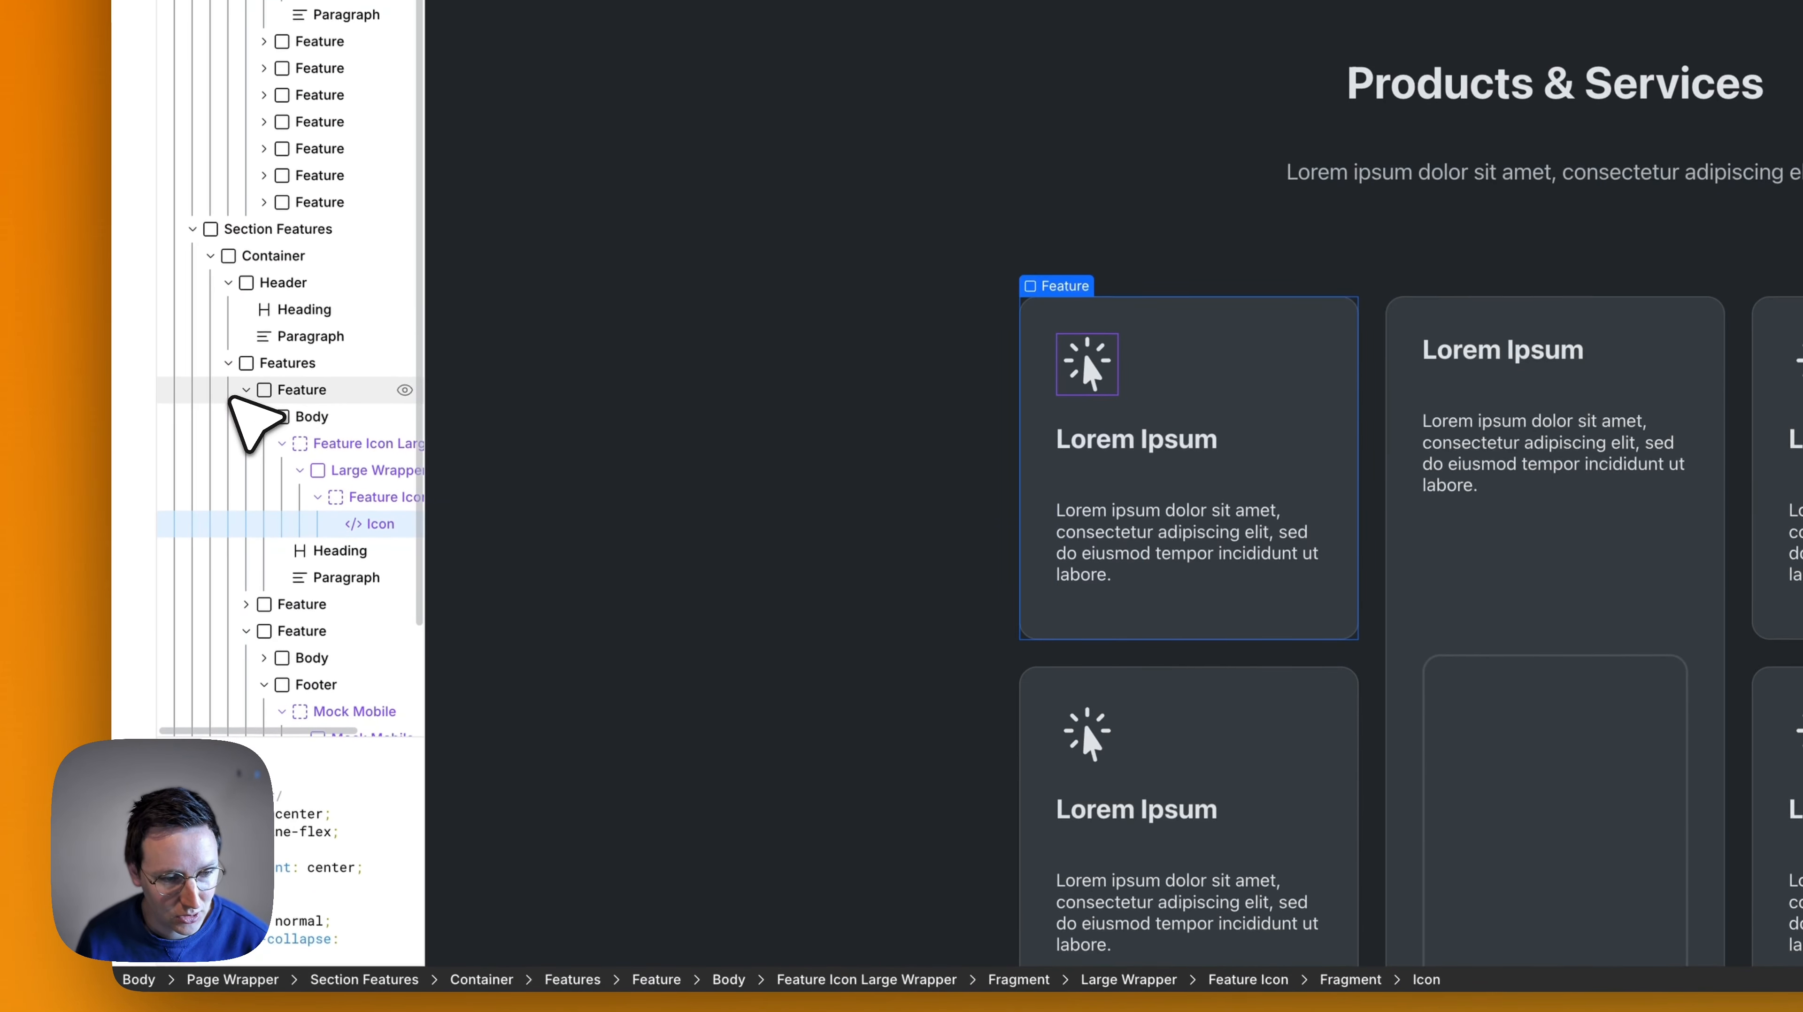
{"action": "left_click", "coordinate": [346, 471]}
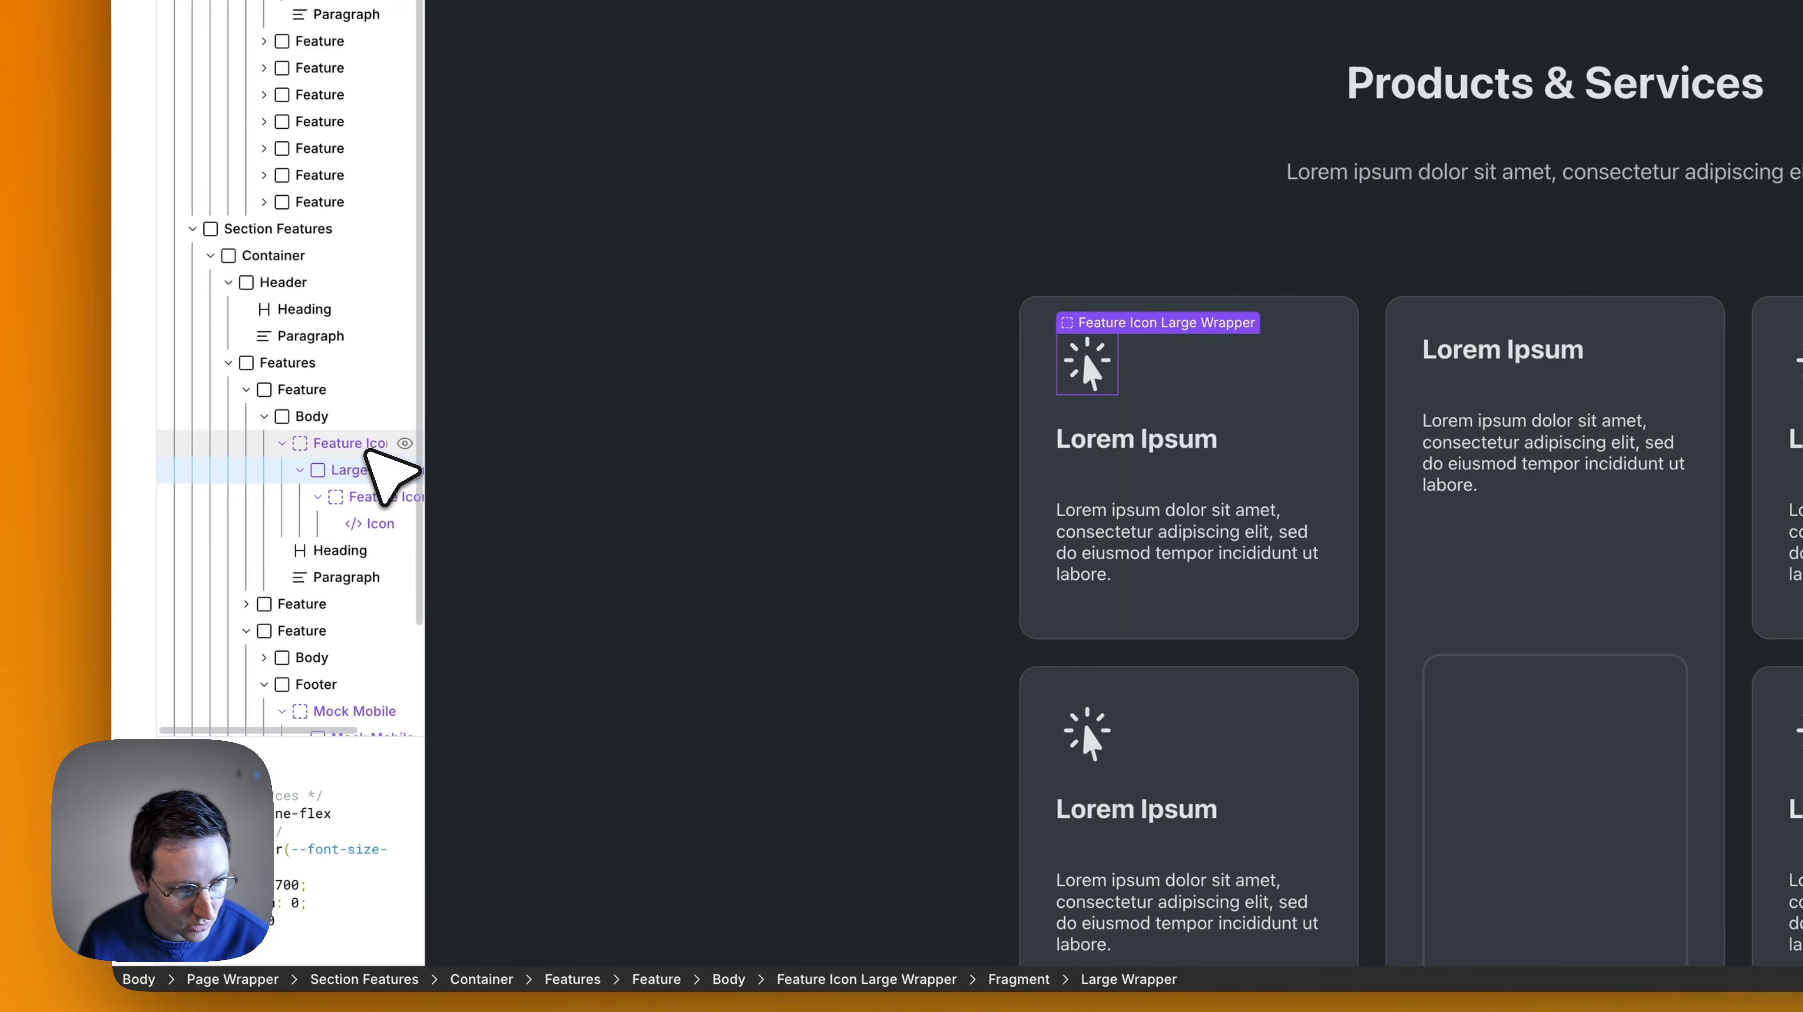
{"action": "key", "text": "super+d"}
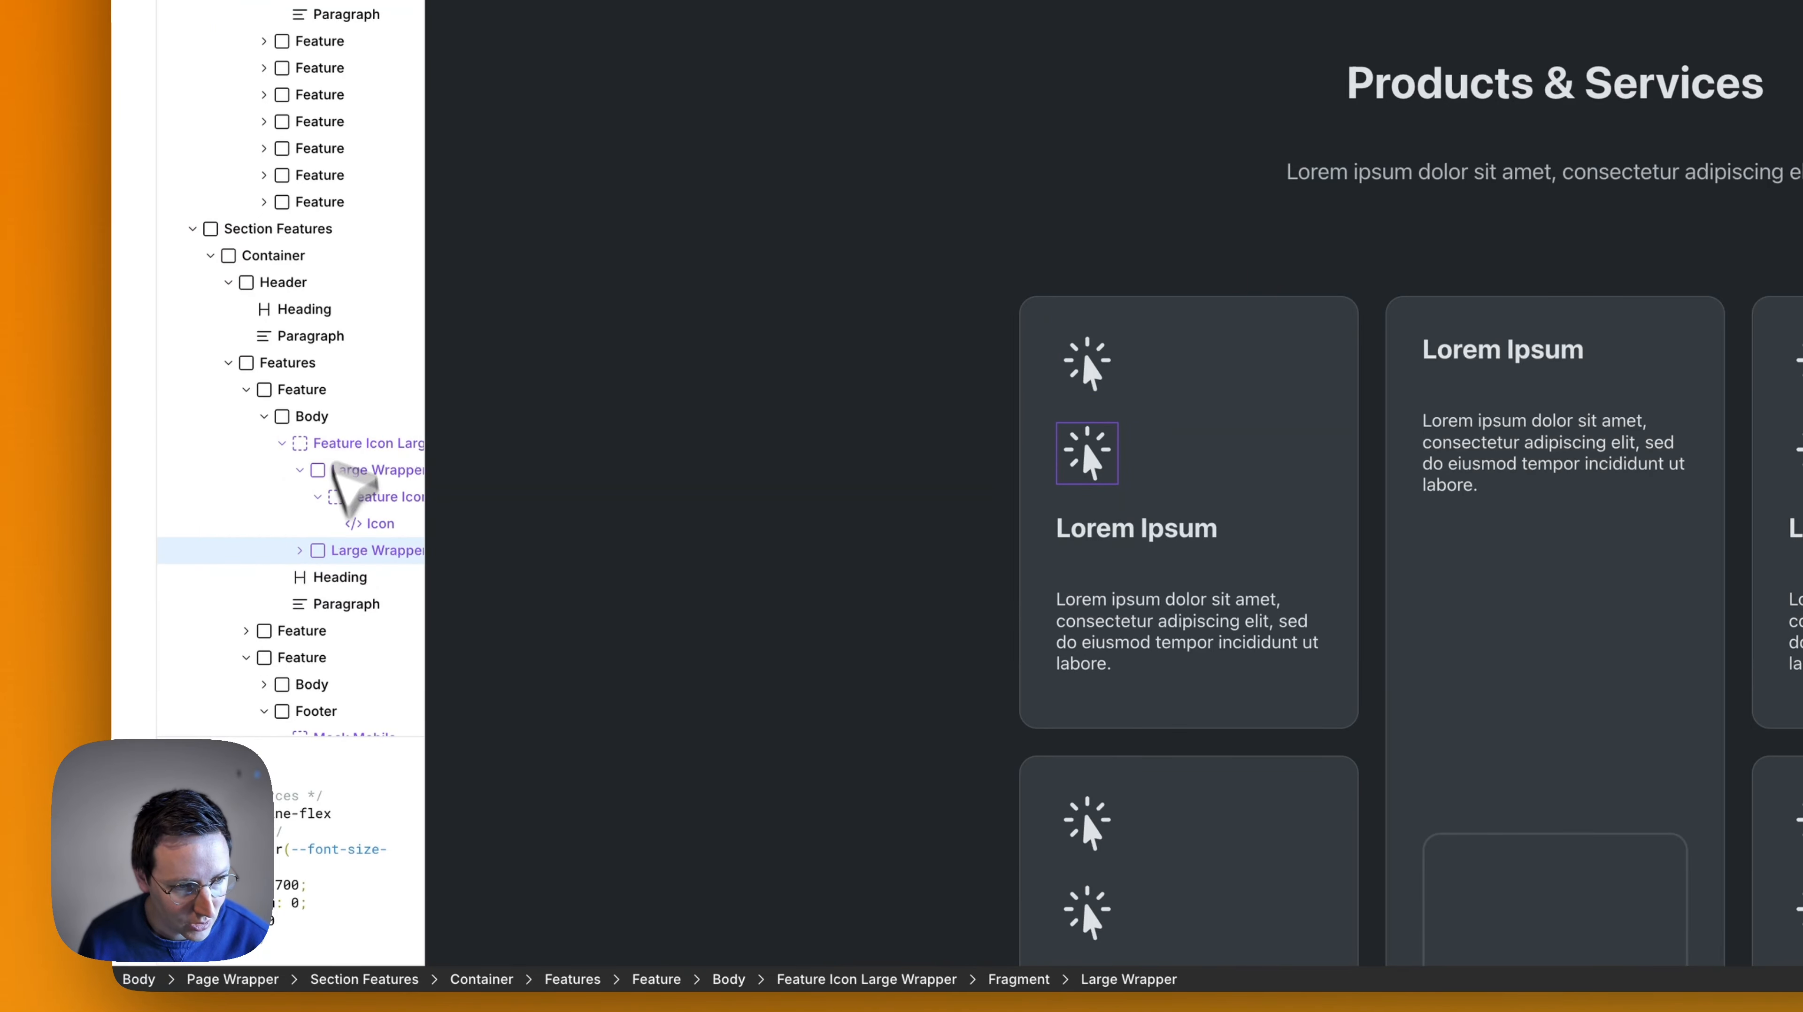
{"action": "left_click_drag", "start_coordinate": [332, 464], "coordinate": [344, 444]}
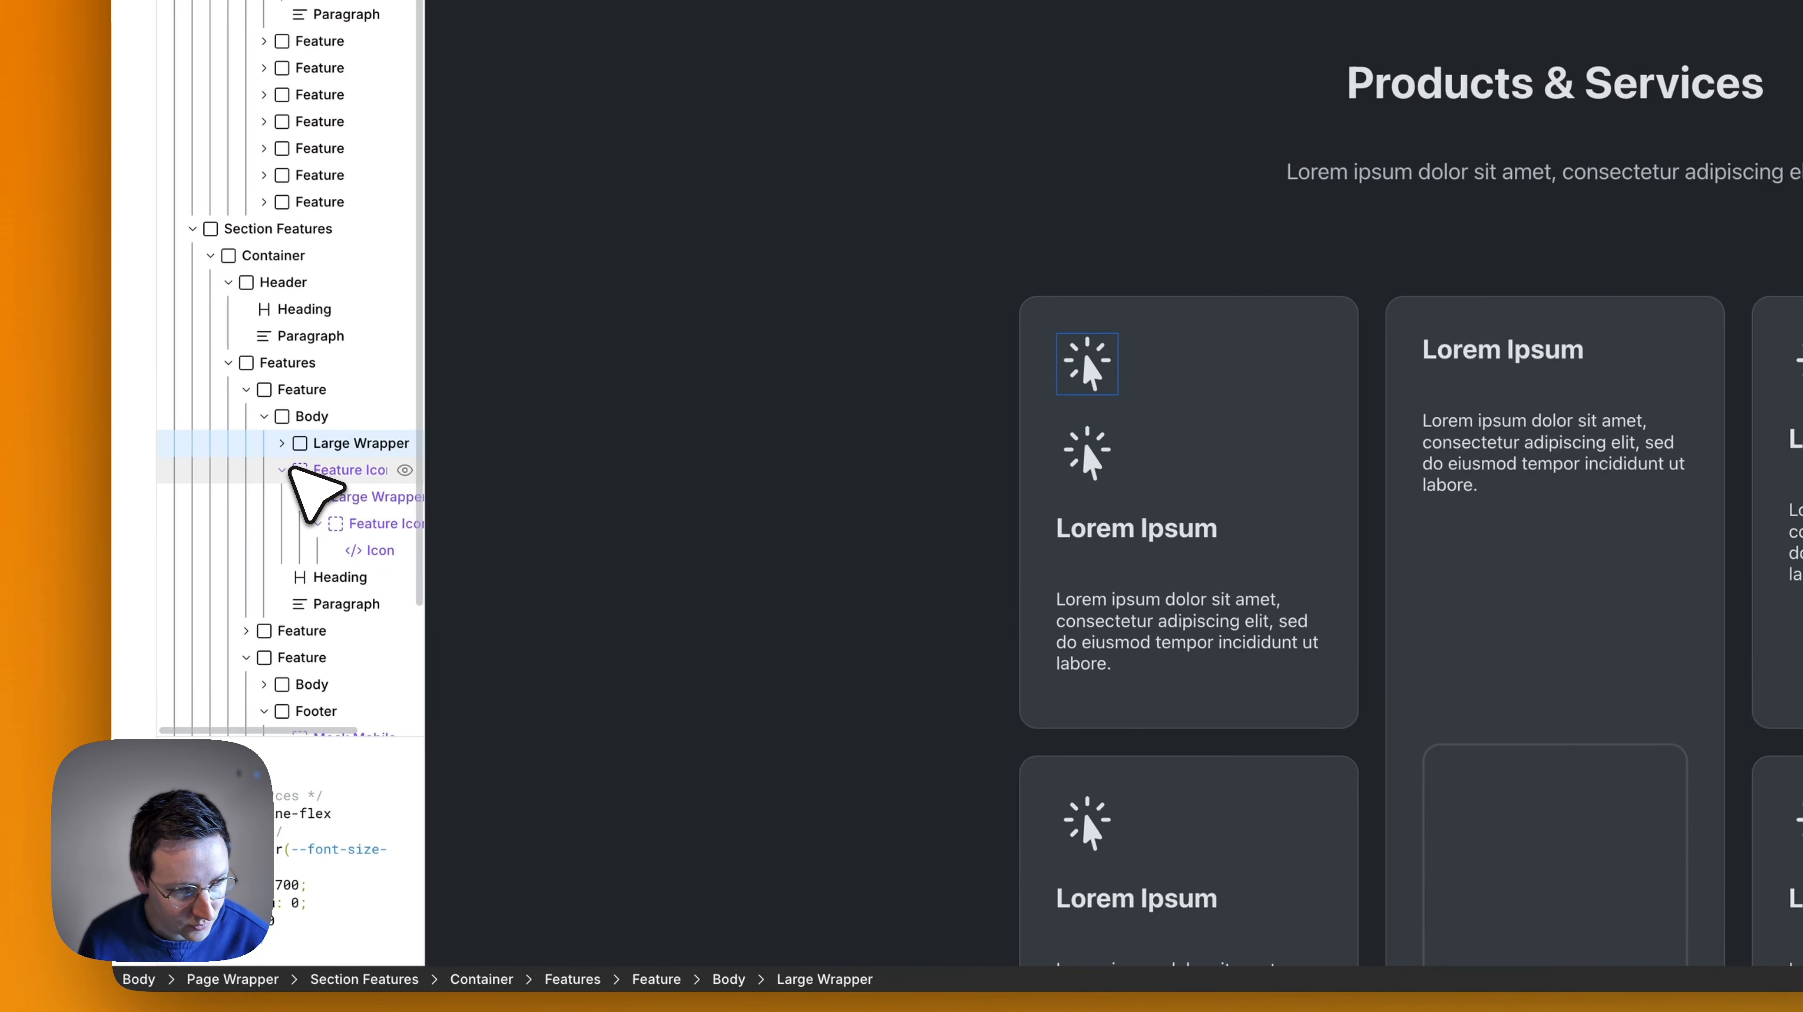
{"action": "left_click", "coordinate": [352, 471]}
{"action": "key", "text": "BackSpace"}
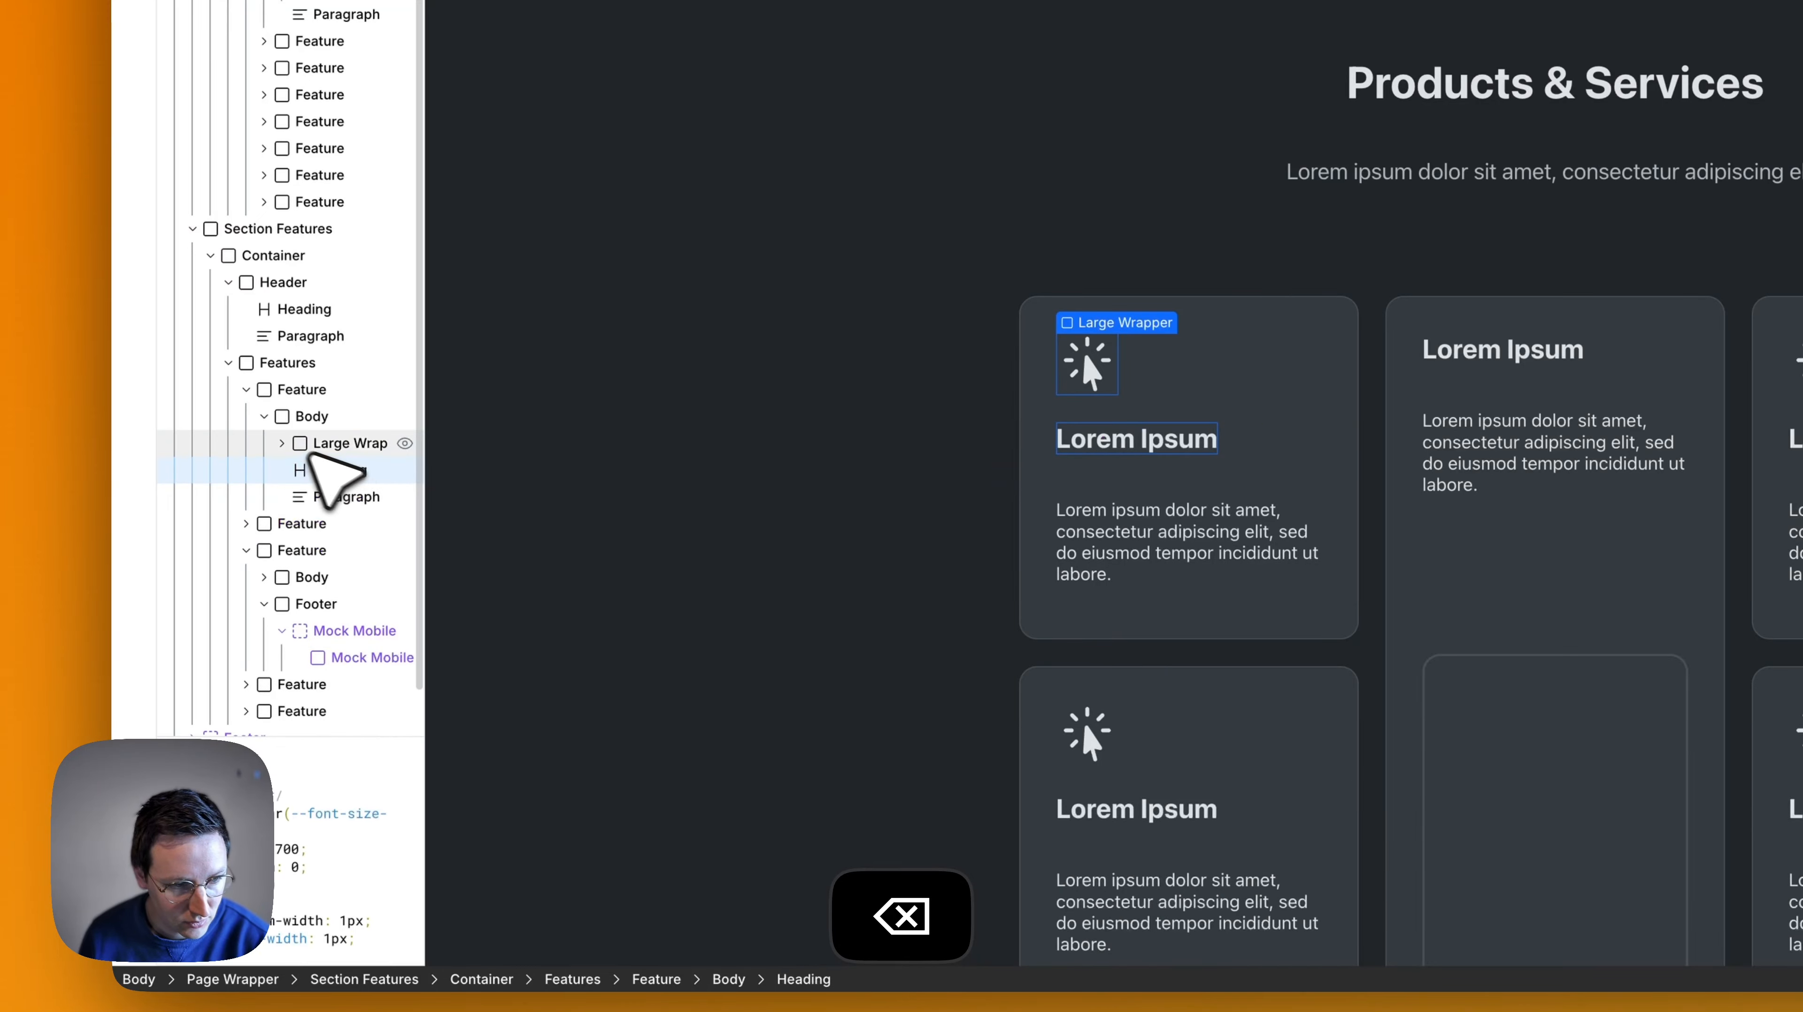
- Inside the card's detached Large Wrapper, duplicate the icon, move the copy out of the Feature Icon slot and delete that slot
{"action": "left_click", "coordinate": [282, 444]}
{"action": "left_click", "coordinate": [305, 471]}
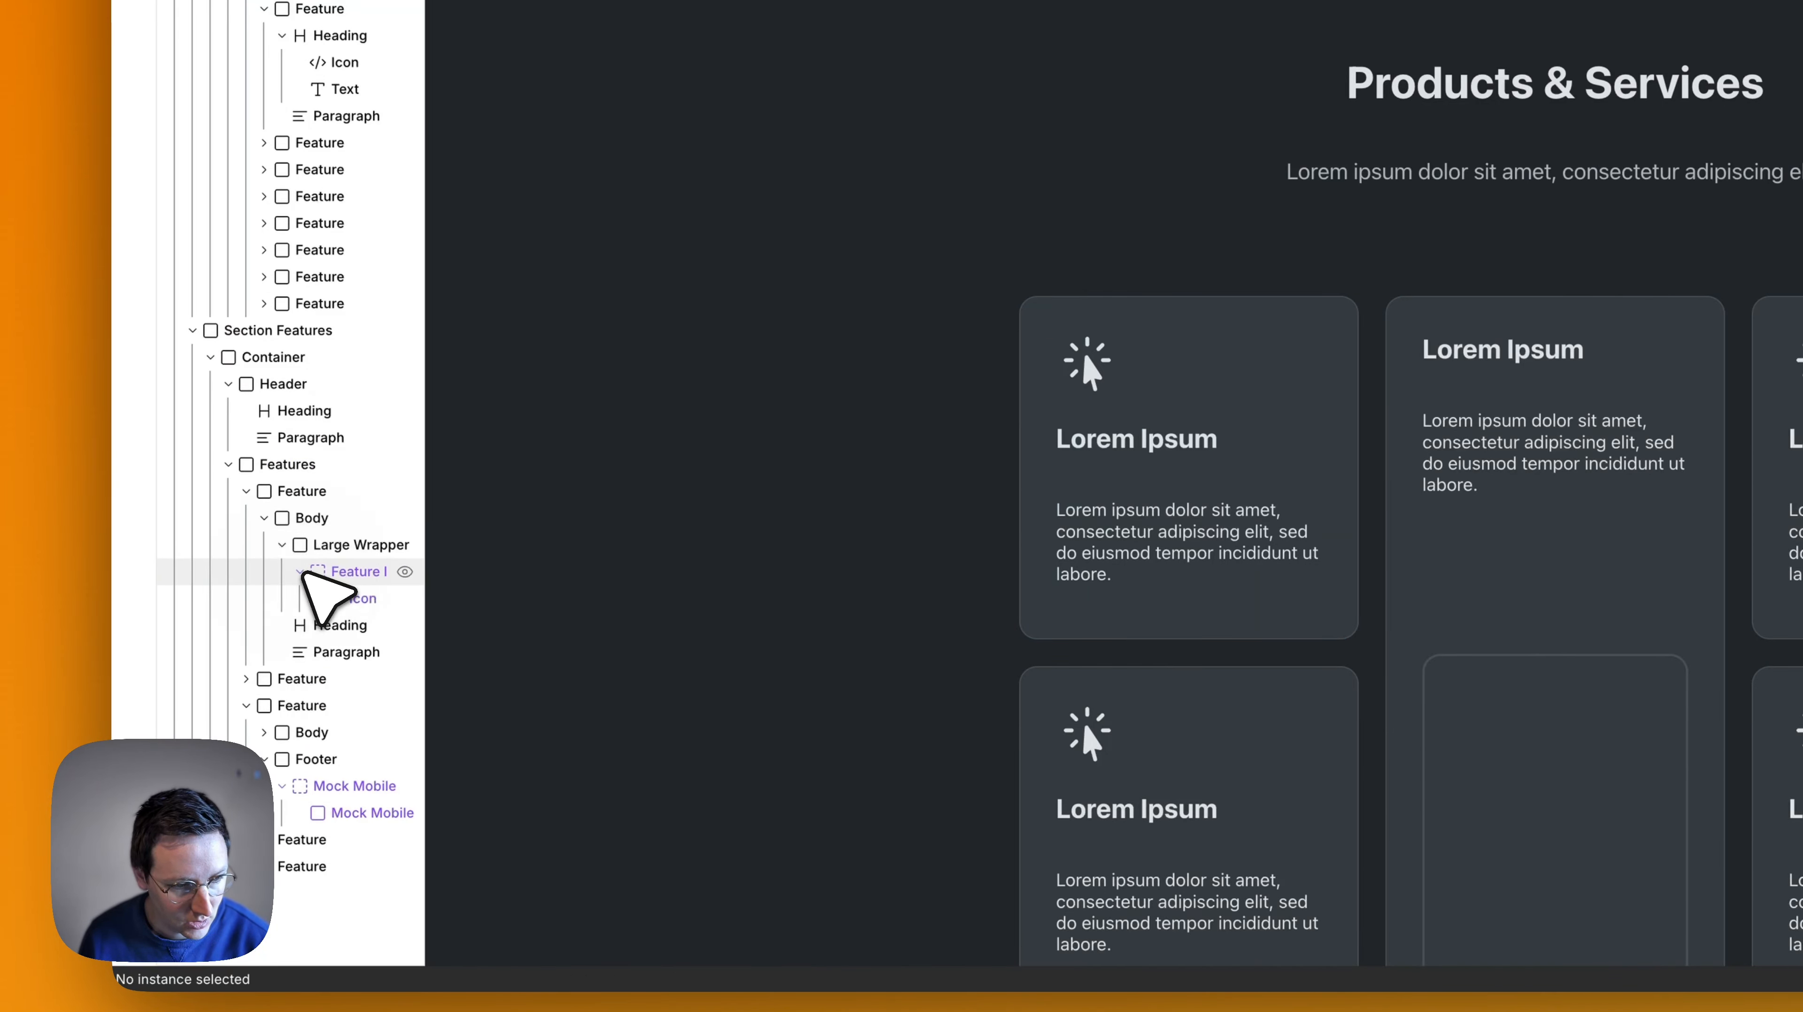
{"action": "left_click", "coordinate": [301, 571]}
{"action": "left_click", "coordinate": [358, 599]}
{"action": "key", "text": "super+d"}
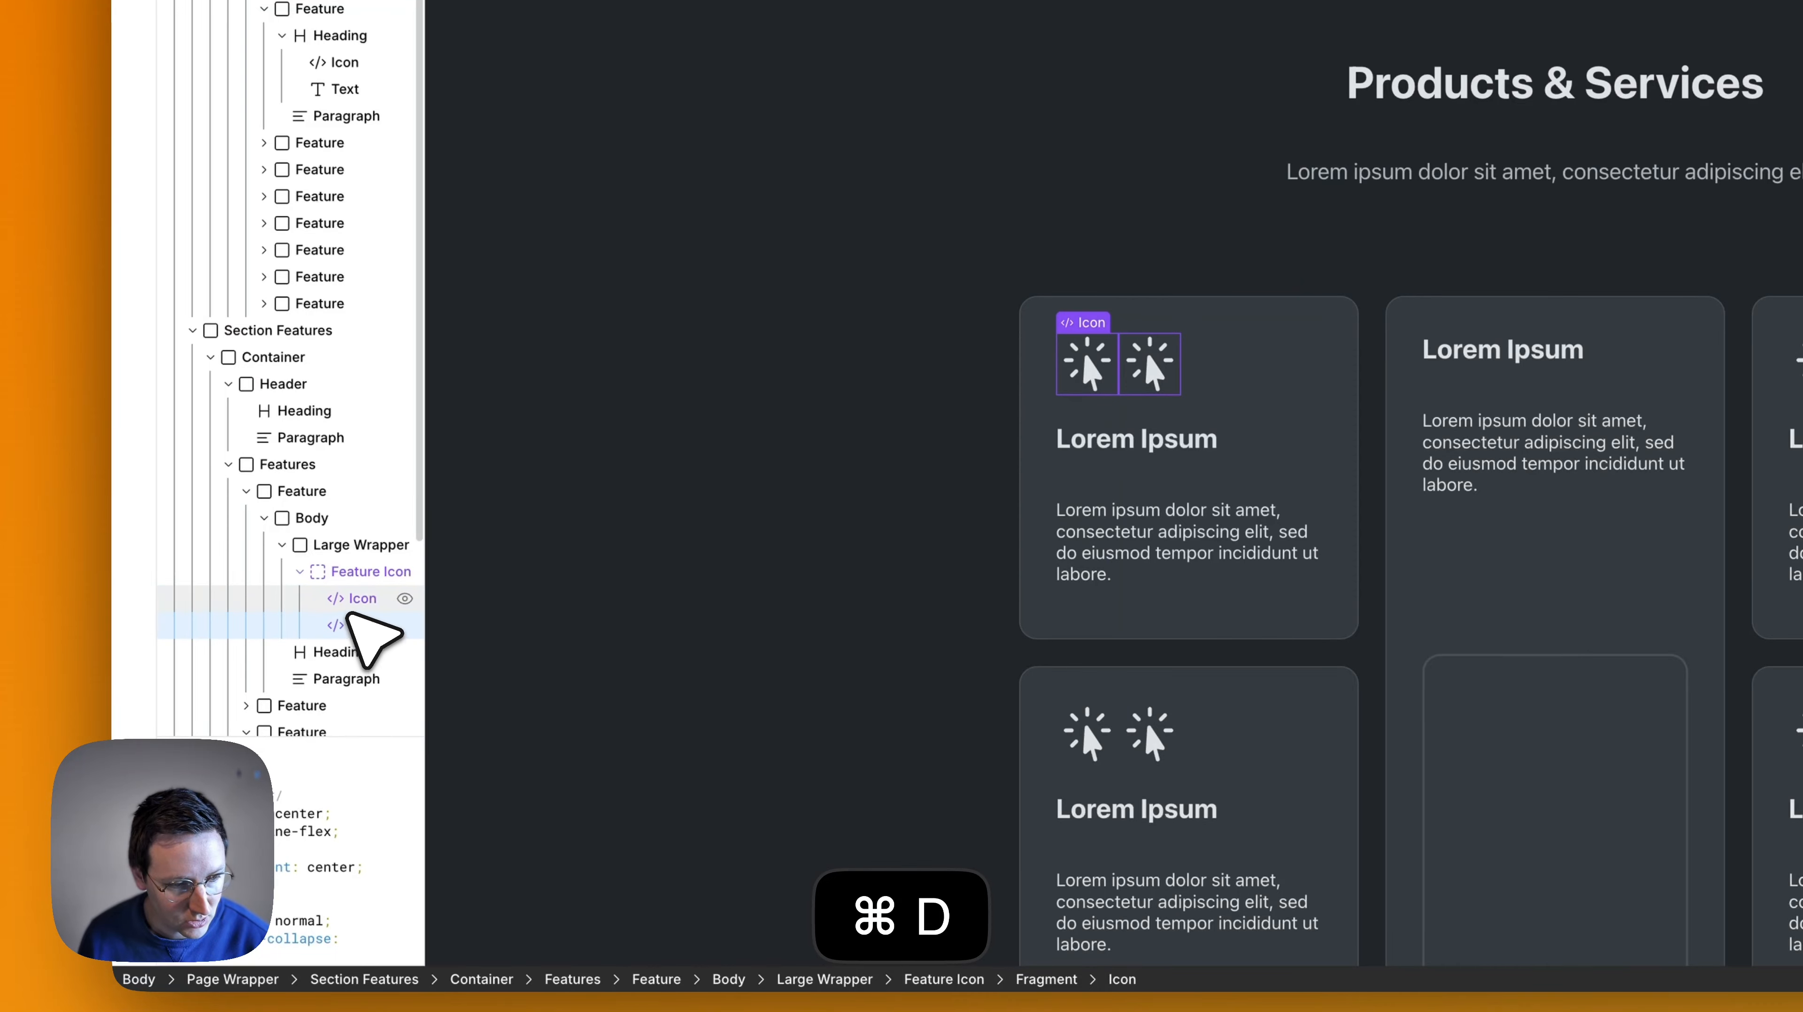
{"action": "left_click_drag", "start_coordinate": [352, 620], "coordinate": [345, 554]}
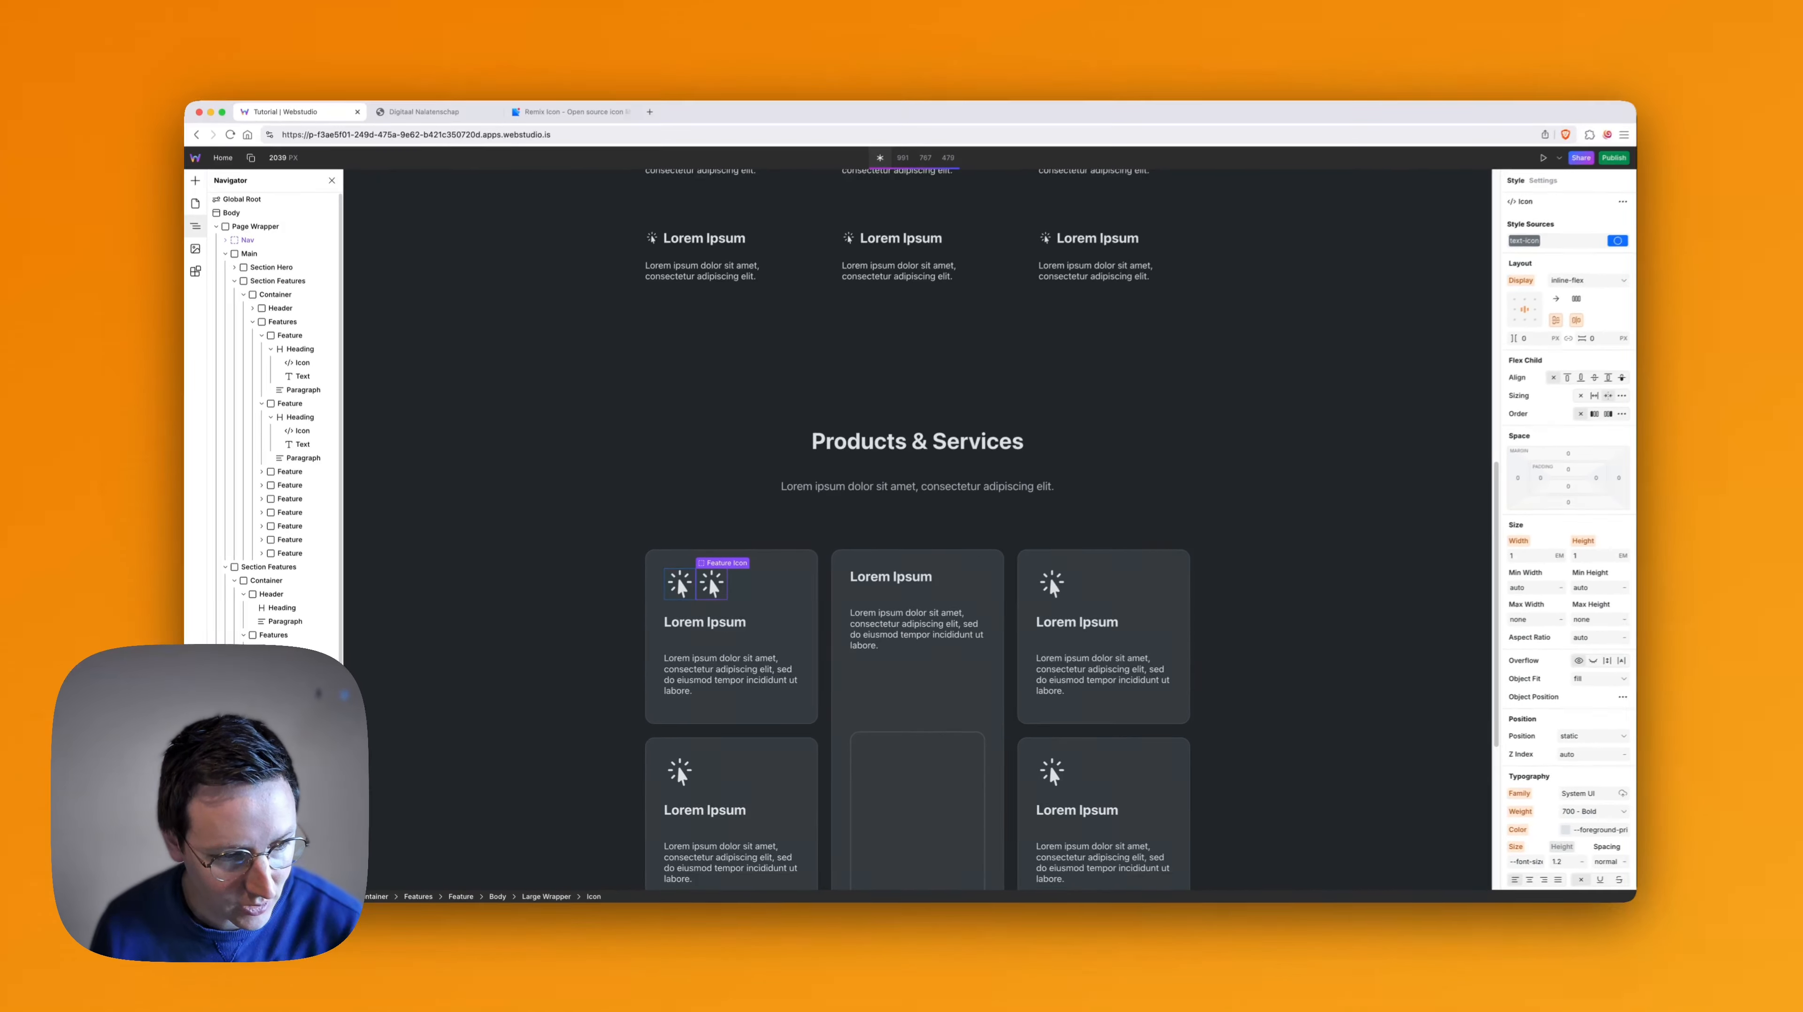
{"action": "key", "text": "BackSpace"}
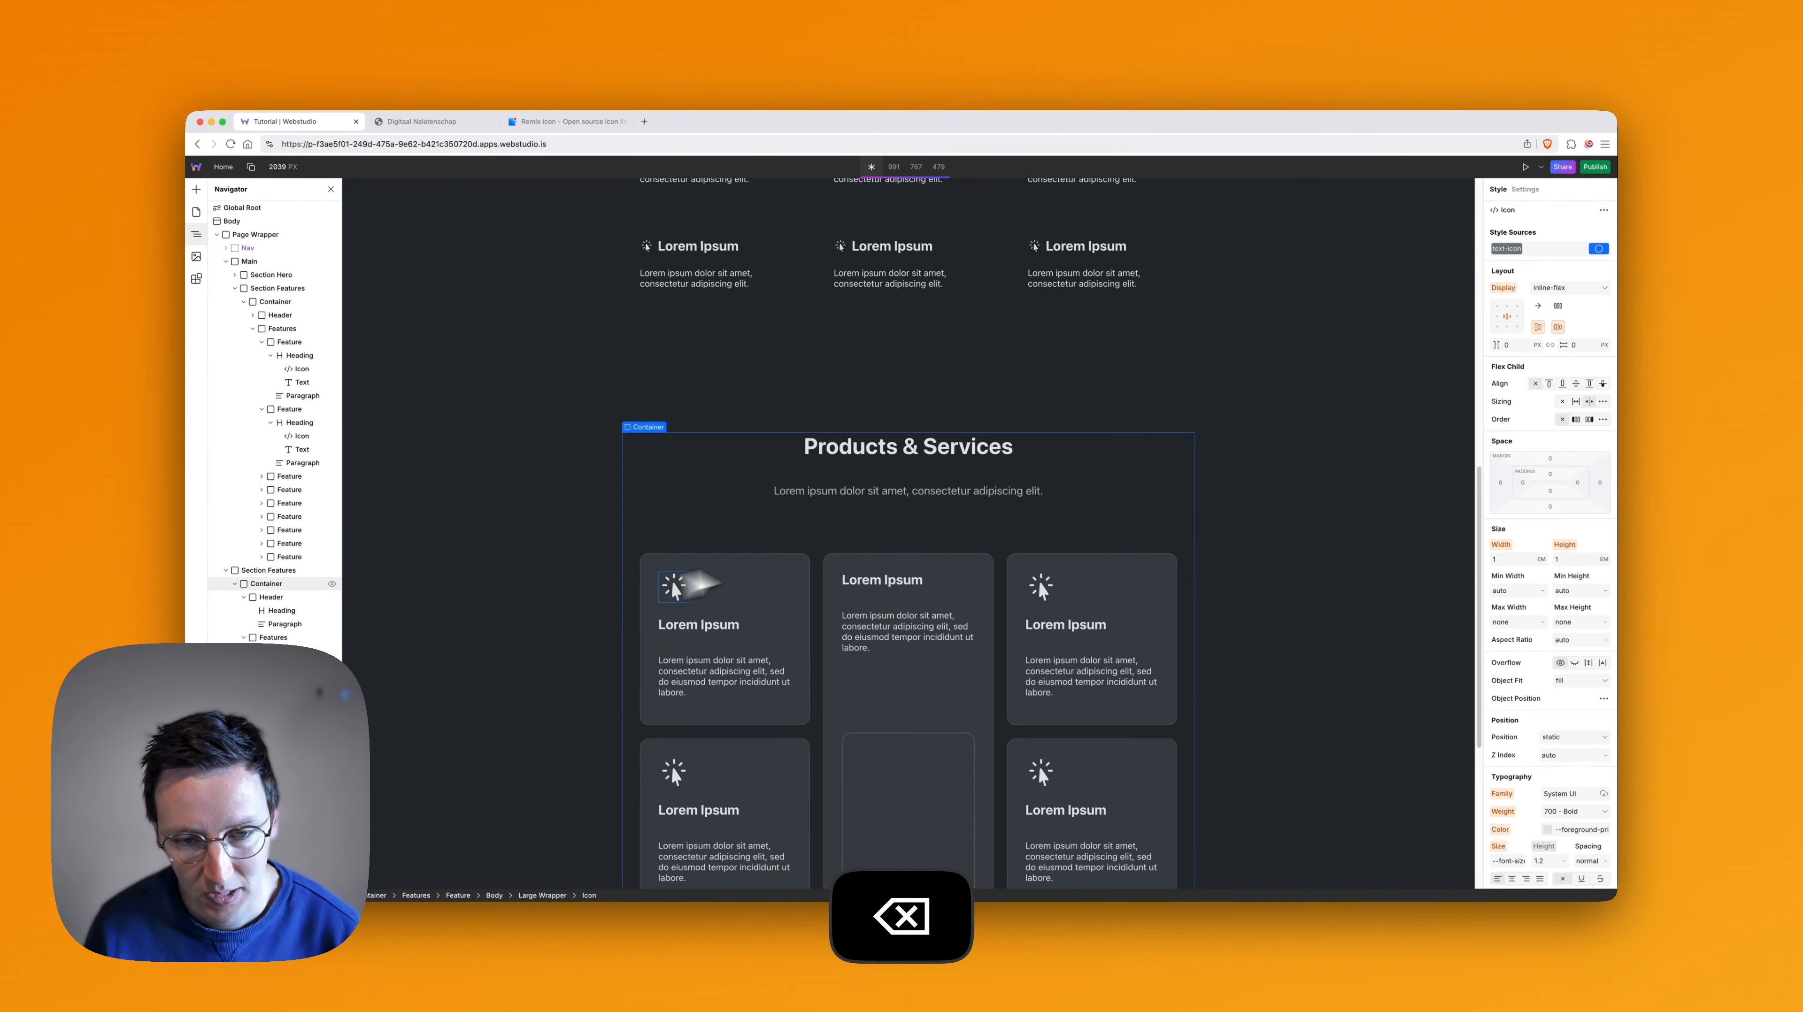
- Copy the triangular-flag-line SVG from Remix Icon again and replace the code of the first card's detached icon with it
{"action": "key", "text": "super+3"}
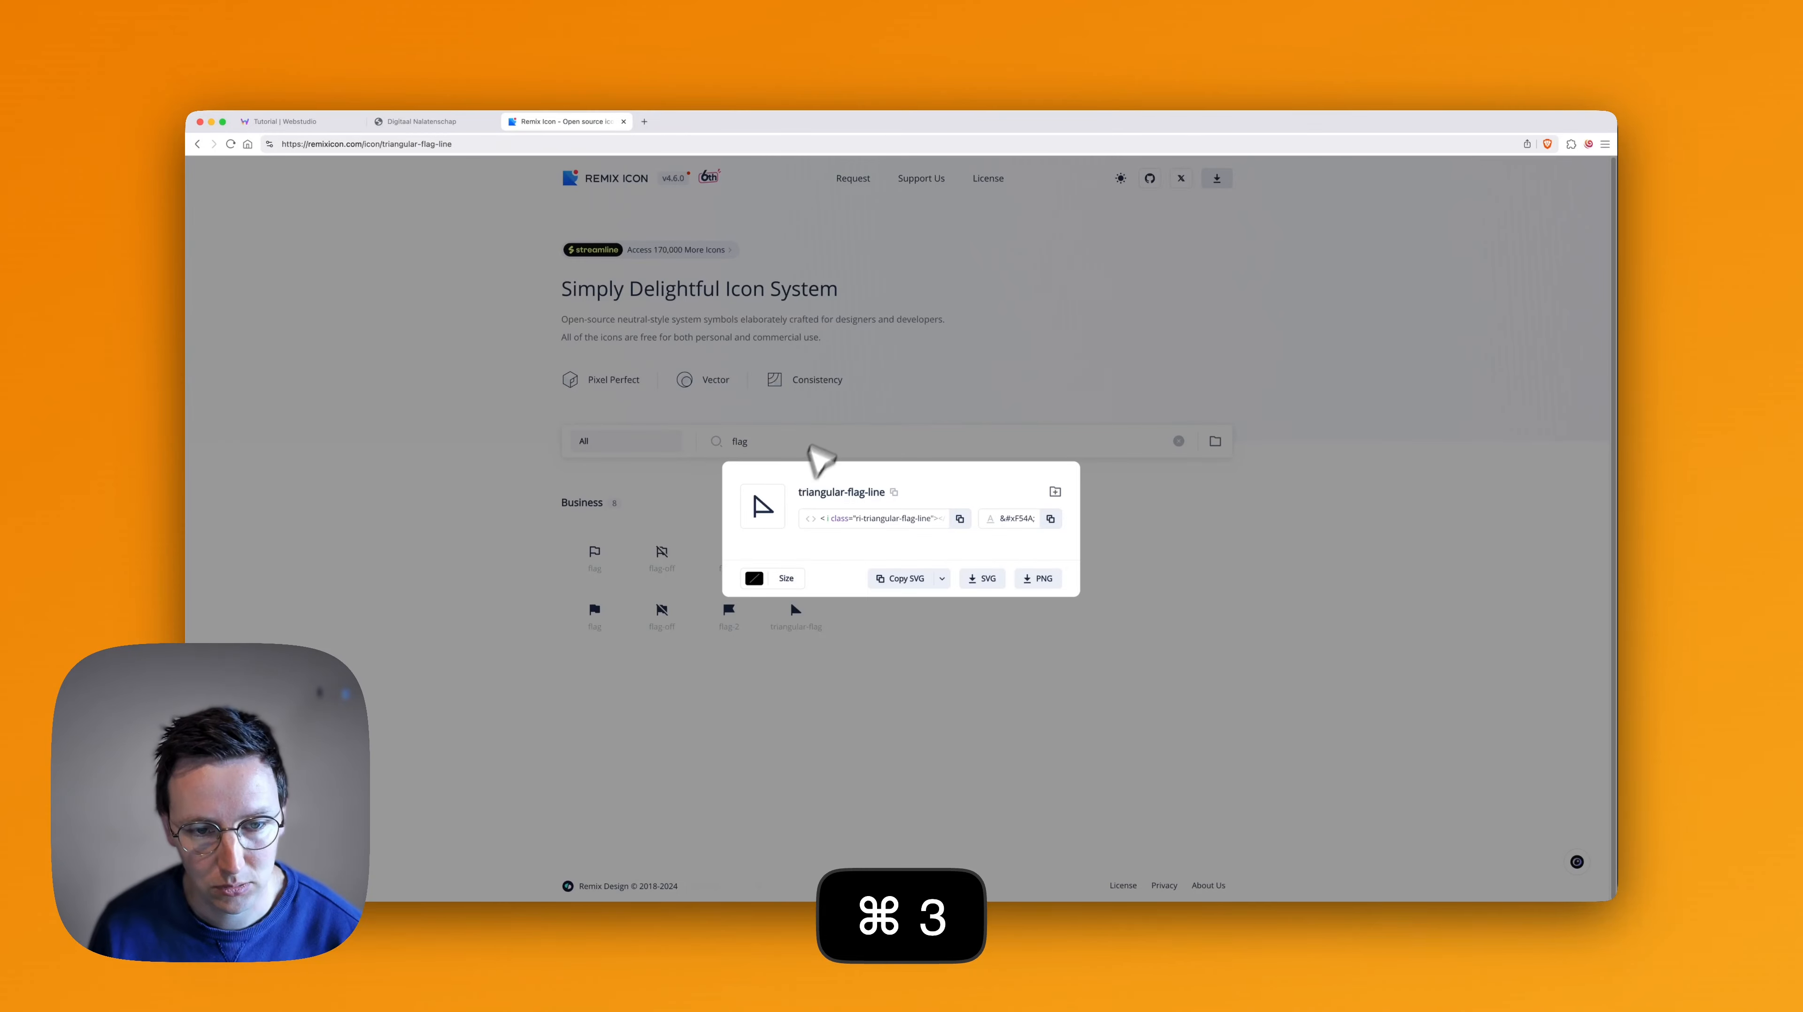
{"action": "left_click", "coordinate": [942, 579]}
{"action": "key", "text": "super+1"}
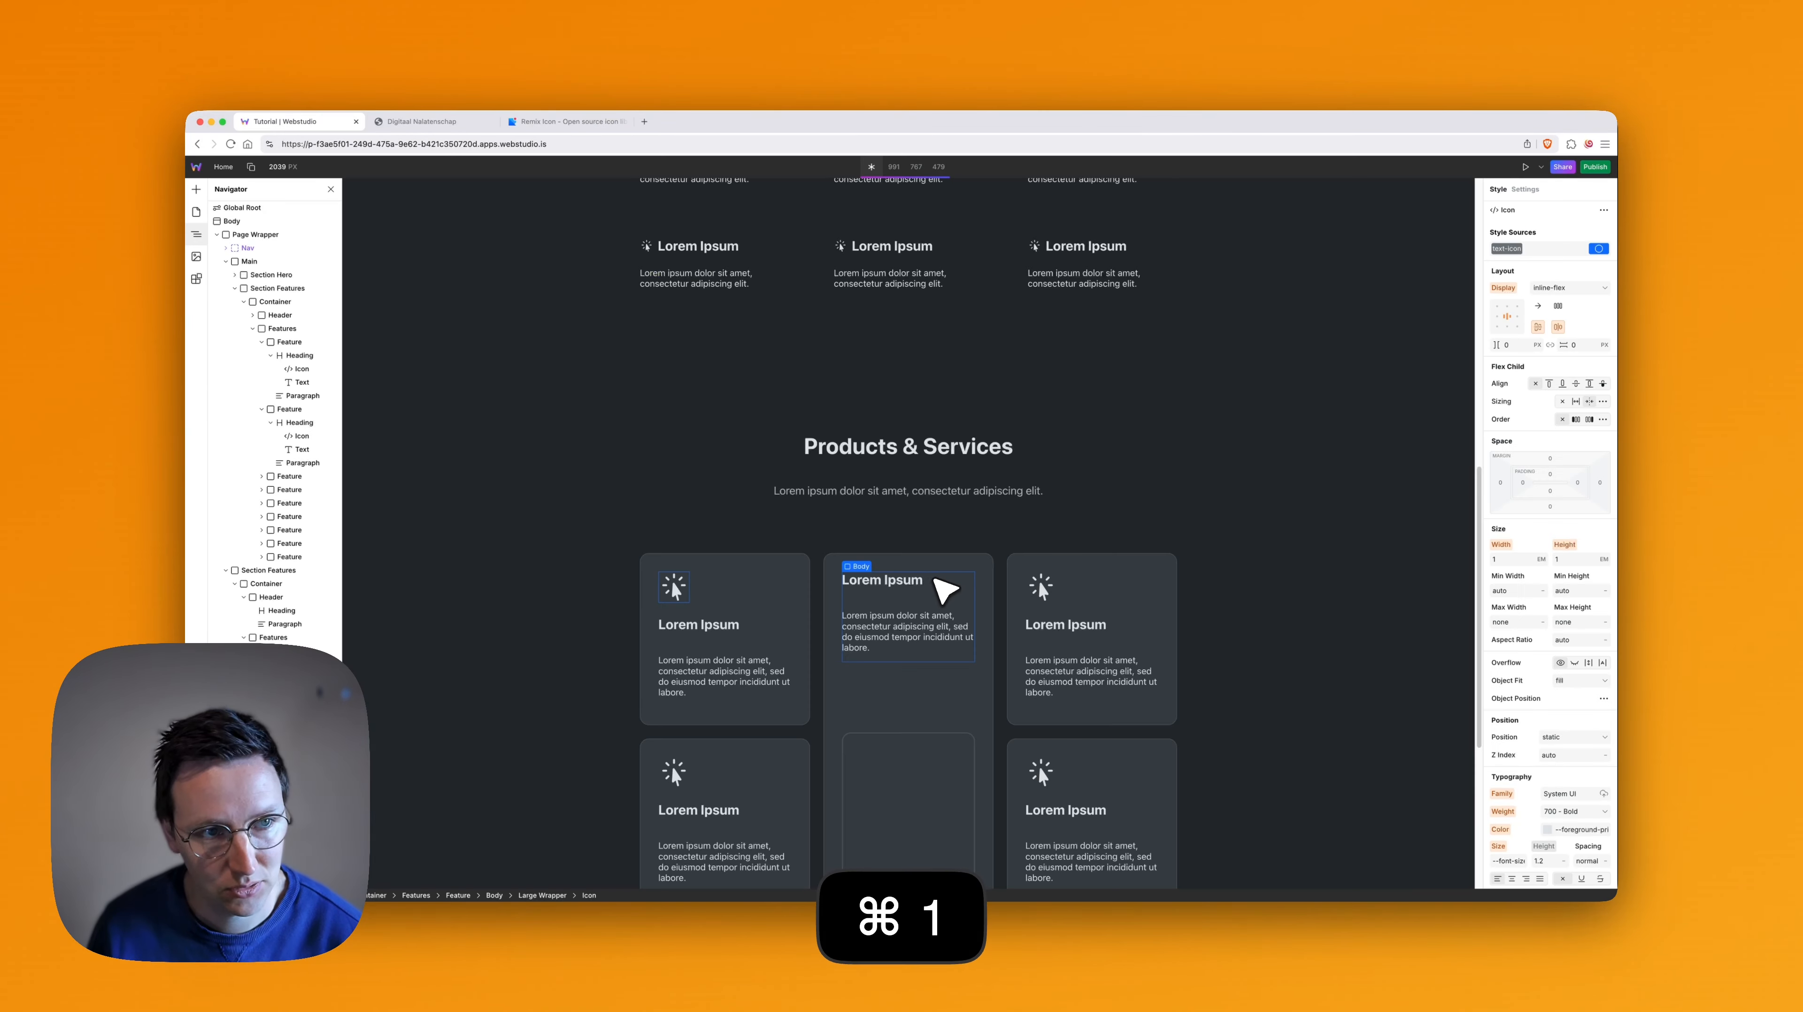
{"action": "left_click", "coordinate": [1525, 190]}
{"action": "left_click", "coordinate": [1542, 411]}
{"action": "key", "text": "super+a"}
{"action": "type", "text": "<svg xmlns=\\\"http://www.w3.org/2000/svg\\\" viewBox=\\\"0 0 24 24\\\" fill=\\\"currentColor\\\"><path d=\\\"M6 5.1438V16.0002H18.3391L6 5.1438ZM4 2.932C4 2.07155 5.01456 1.61285 5.66056 2.18123L21.6501 16.2494C22.3423 16.8584 21.9116 18.0002 20.9896 18.0002H6V22H4V2.9322Z\\\"></path></svg>"}
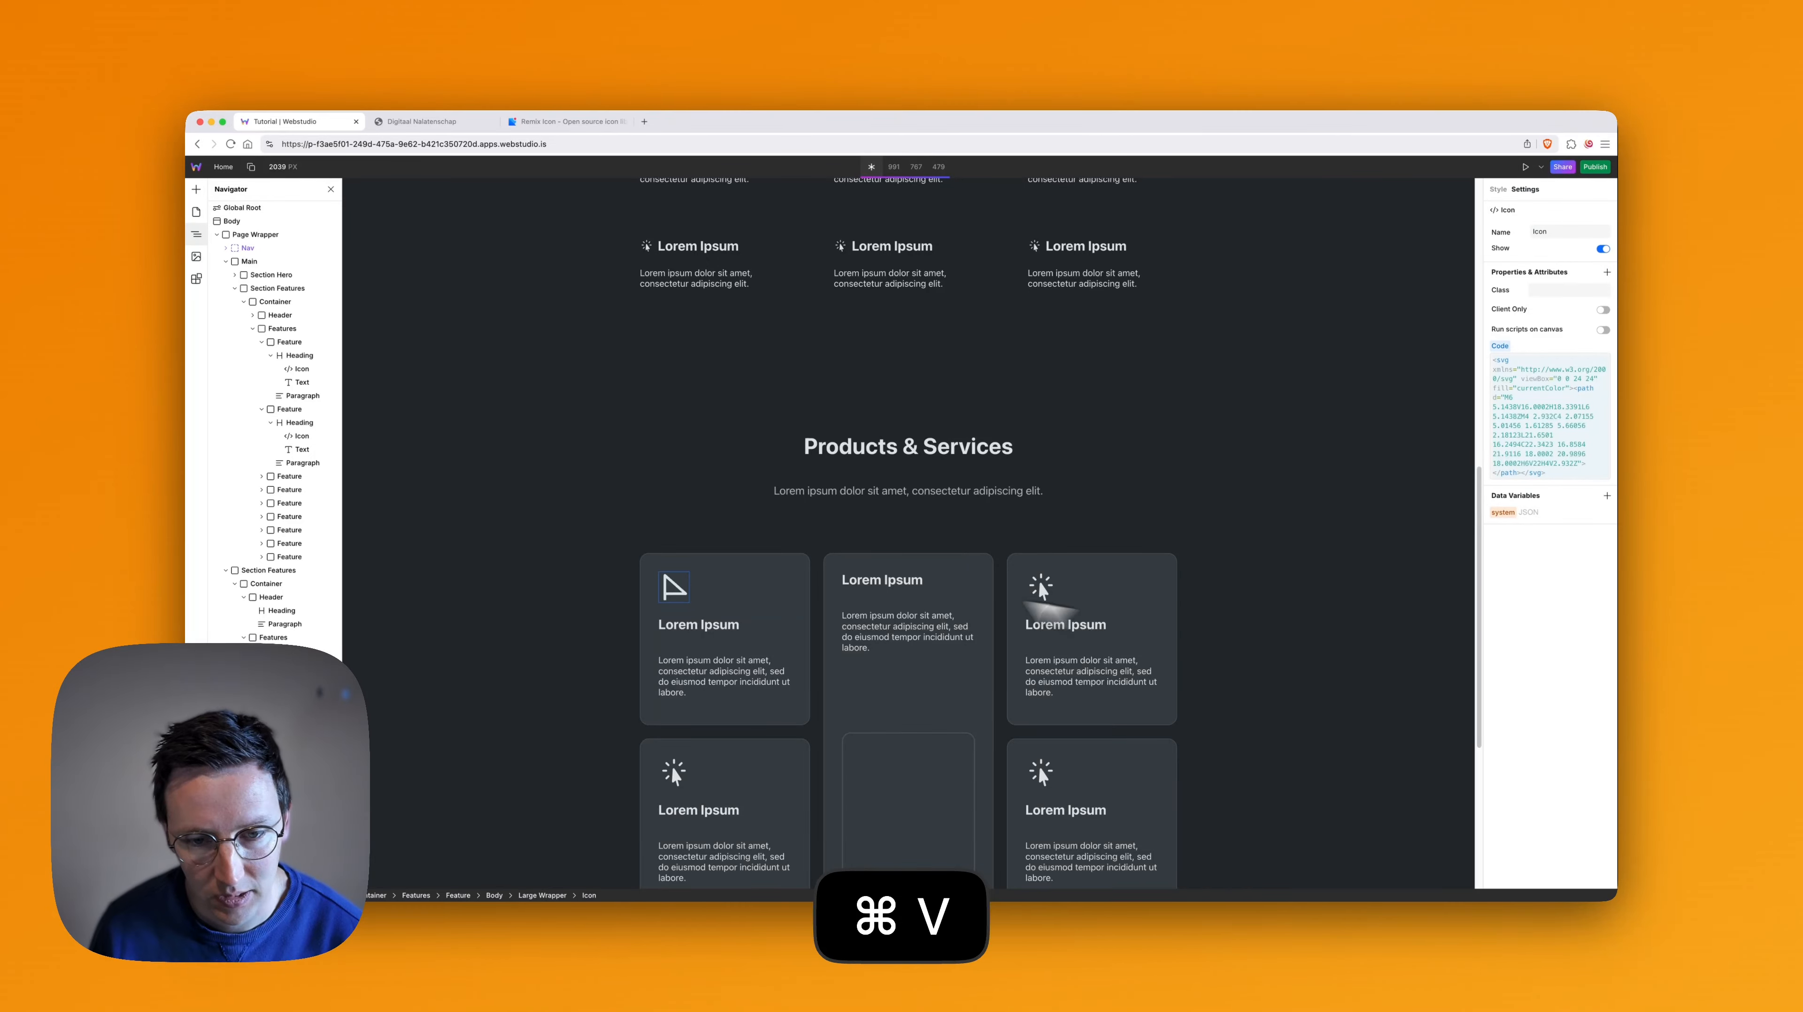
- Open the style settings of the first Products & Services card, which uses the shared Card token
{"action": "scroll", "coordinate": [793, 523], "scroll_direction": "down", "scroll_amount": 5}
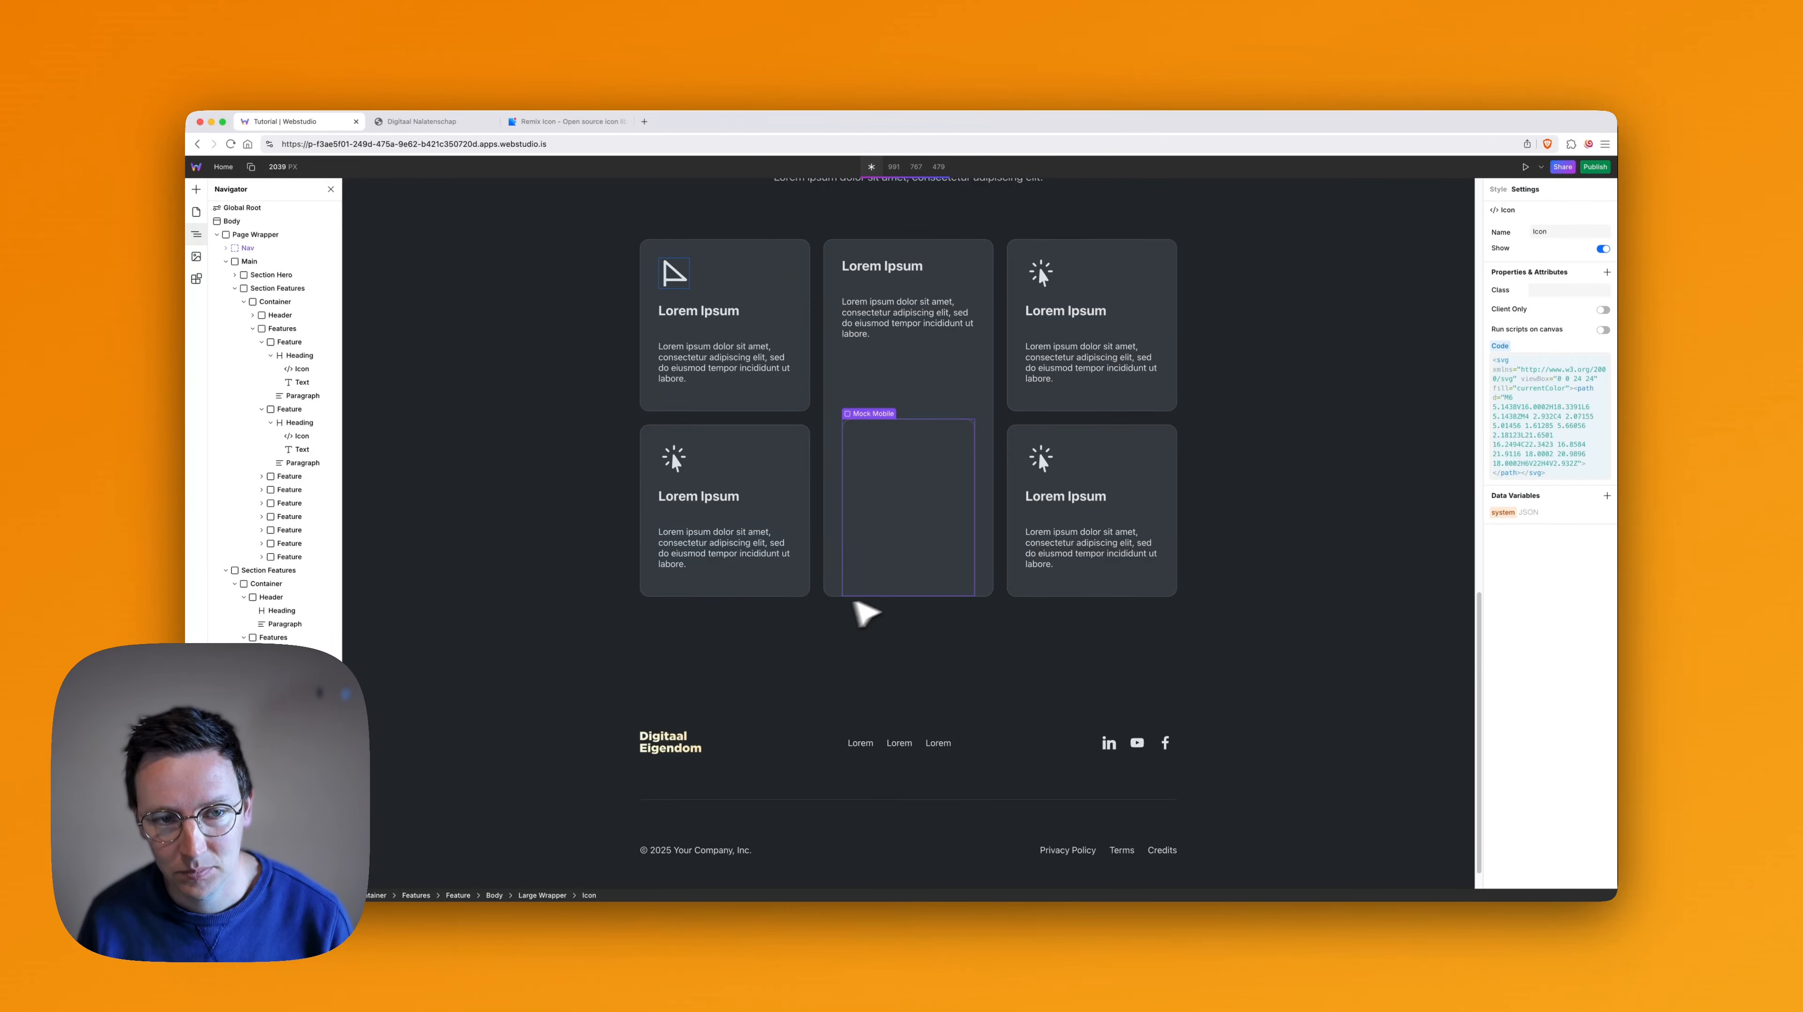
{"action": "scroll", "coordinate": [879, 609], "scroll_direction": "up", "scroll_amount": 2}
{"action": "scroll", "coordinate": [847, 526], "scroll_direction": "up", "scroll_amount": 4}
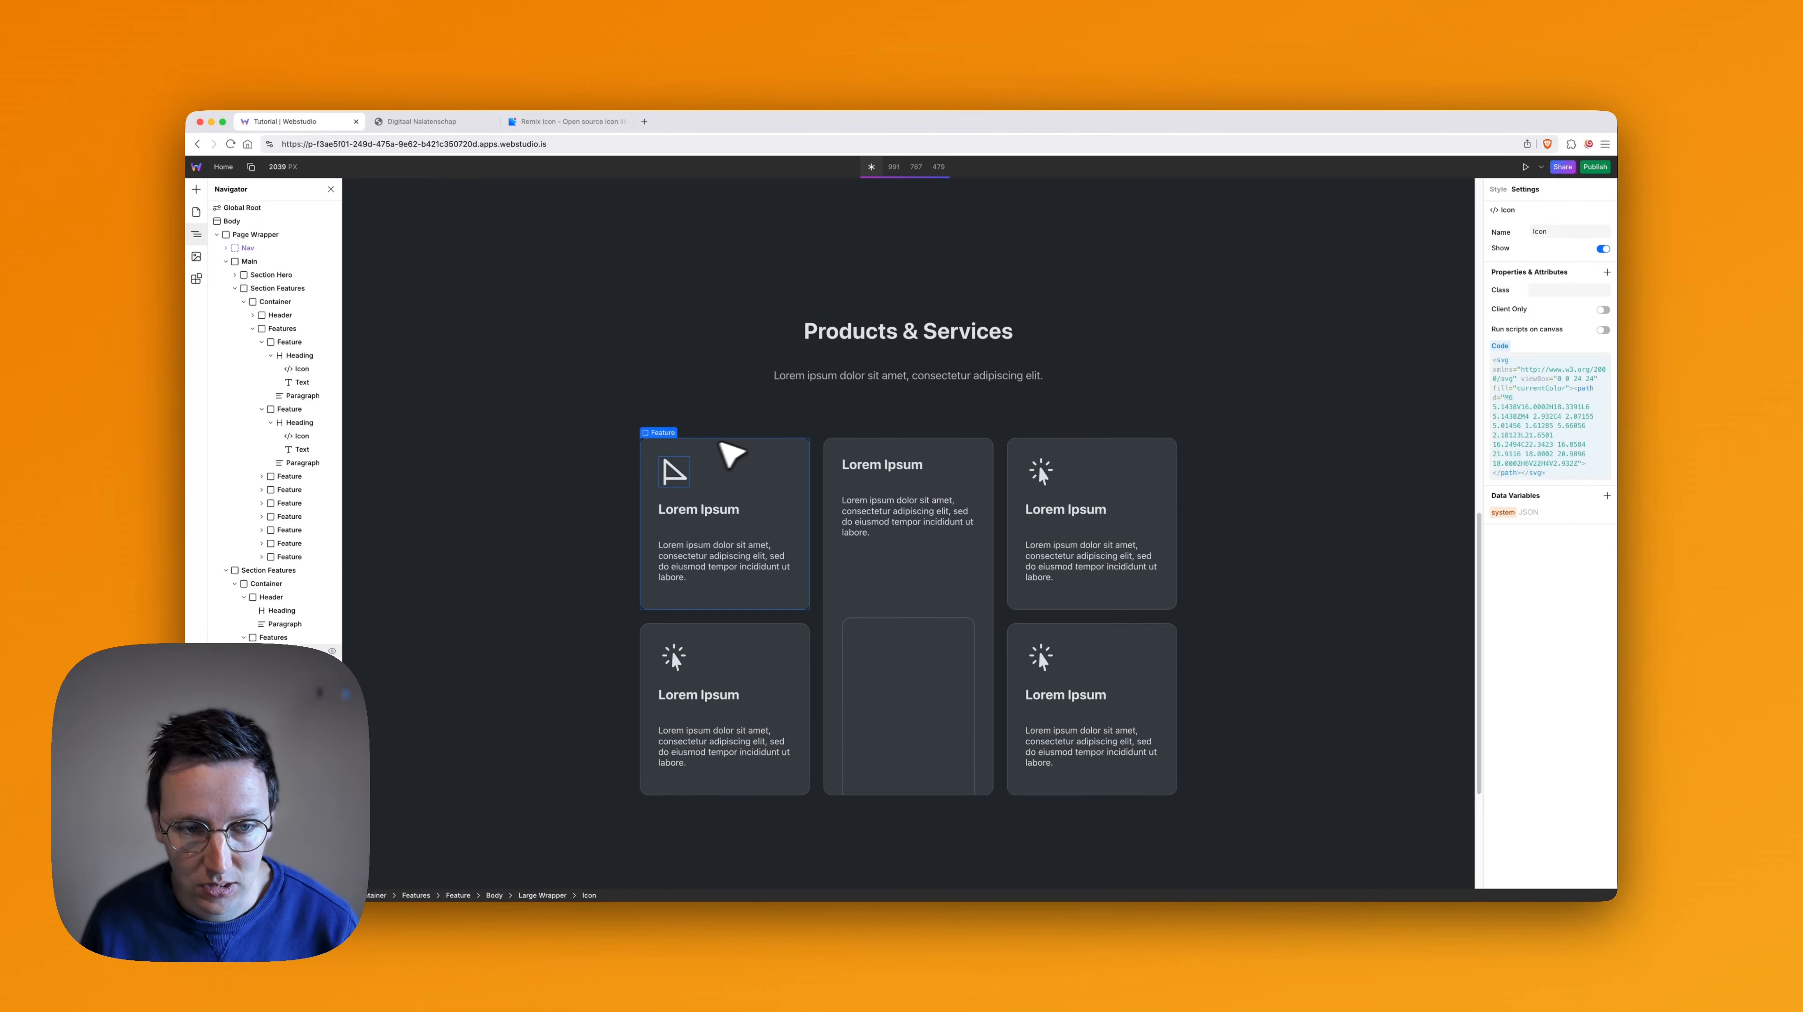
{"action": "left_click", "coordinate": [665, 446]}
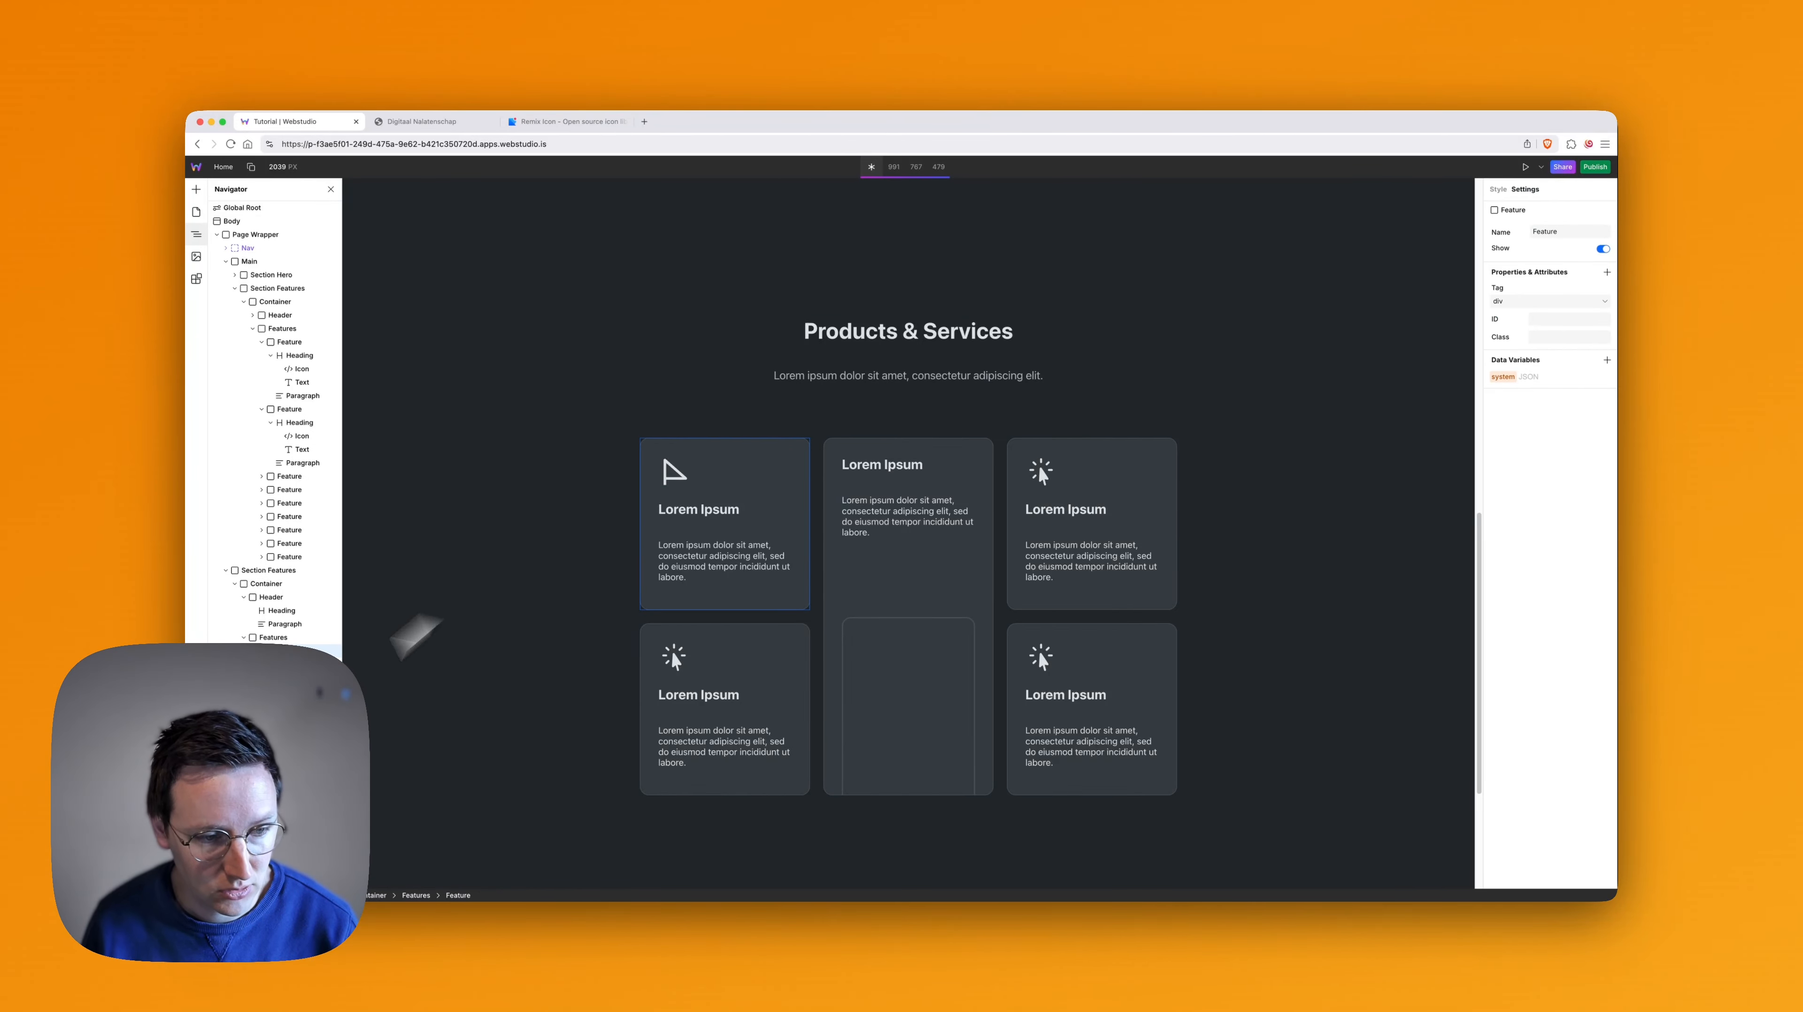
{"action": "left_click", "coordinate": [1497, 190]}
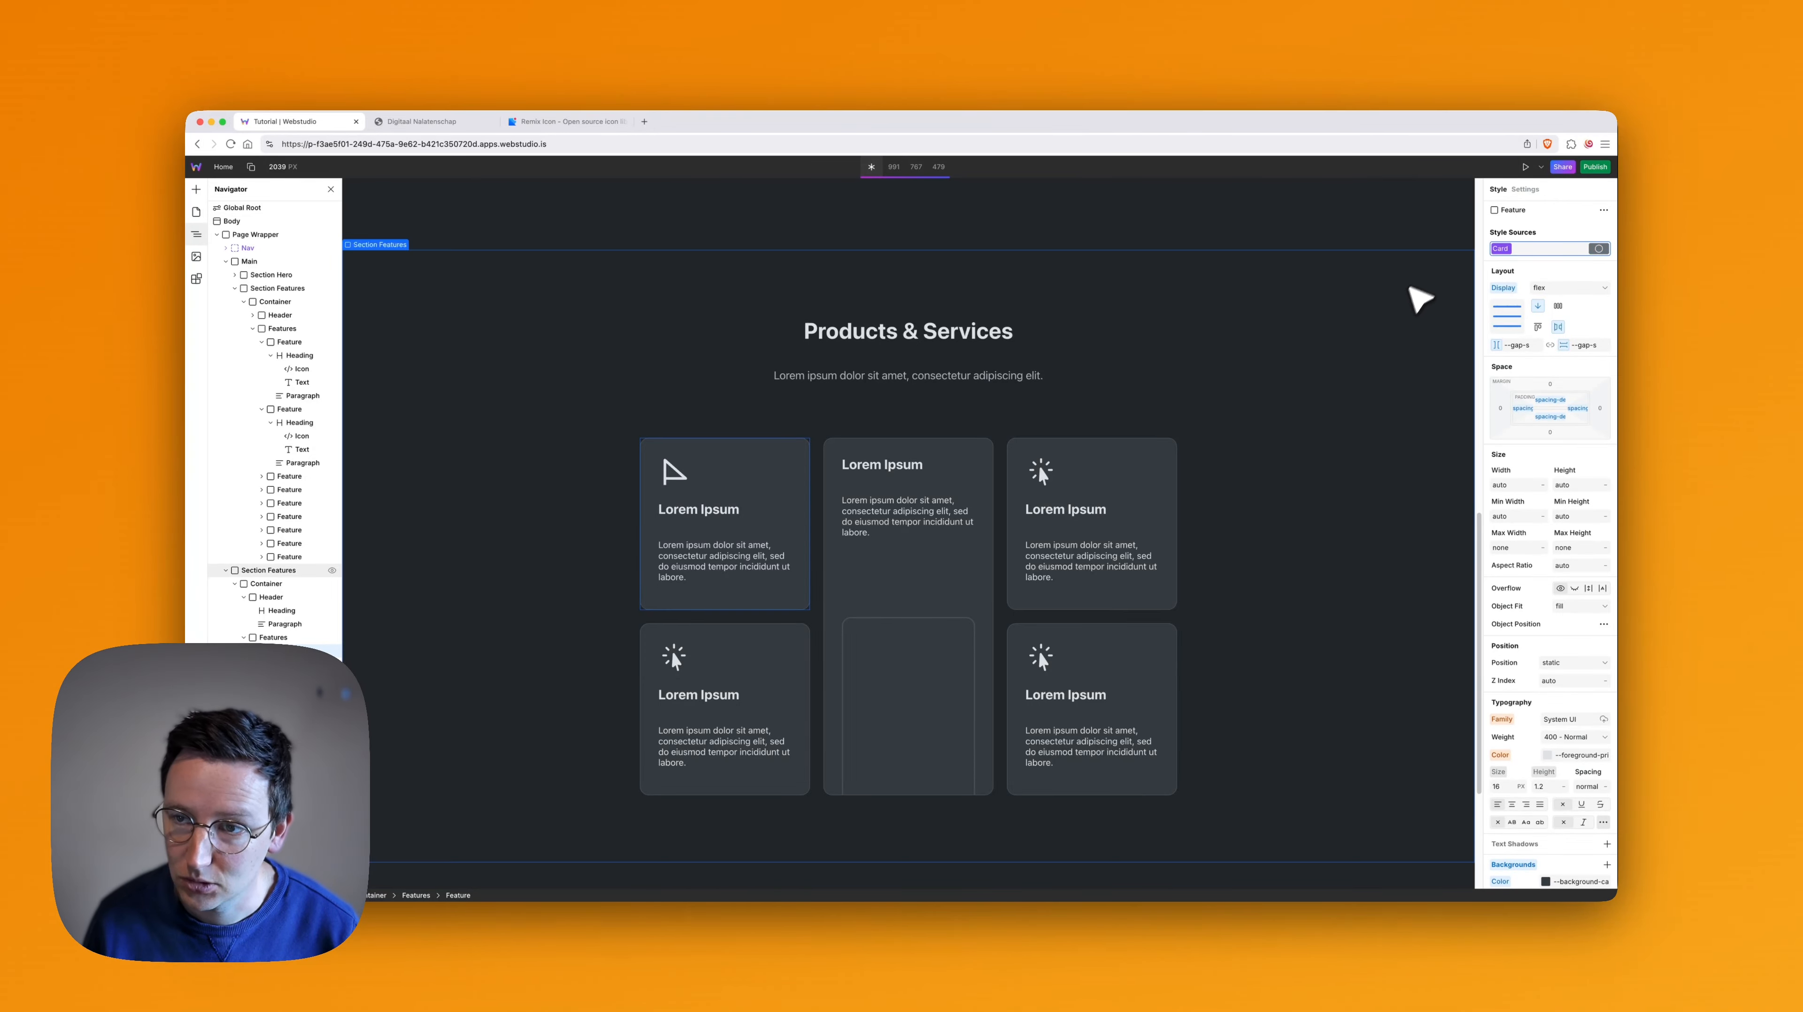
{"action": "scroll", "coordinate": [1205, 355], "scroll_direction": "up", "scroll_amount": 10}
{"action": "scroll", "coordinate": [1116, 351], "scroll_direction": "up", "scroll_amount": 5}
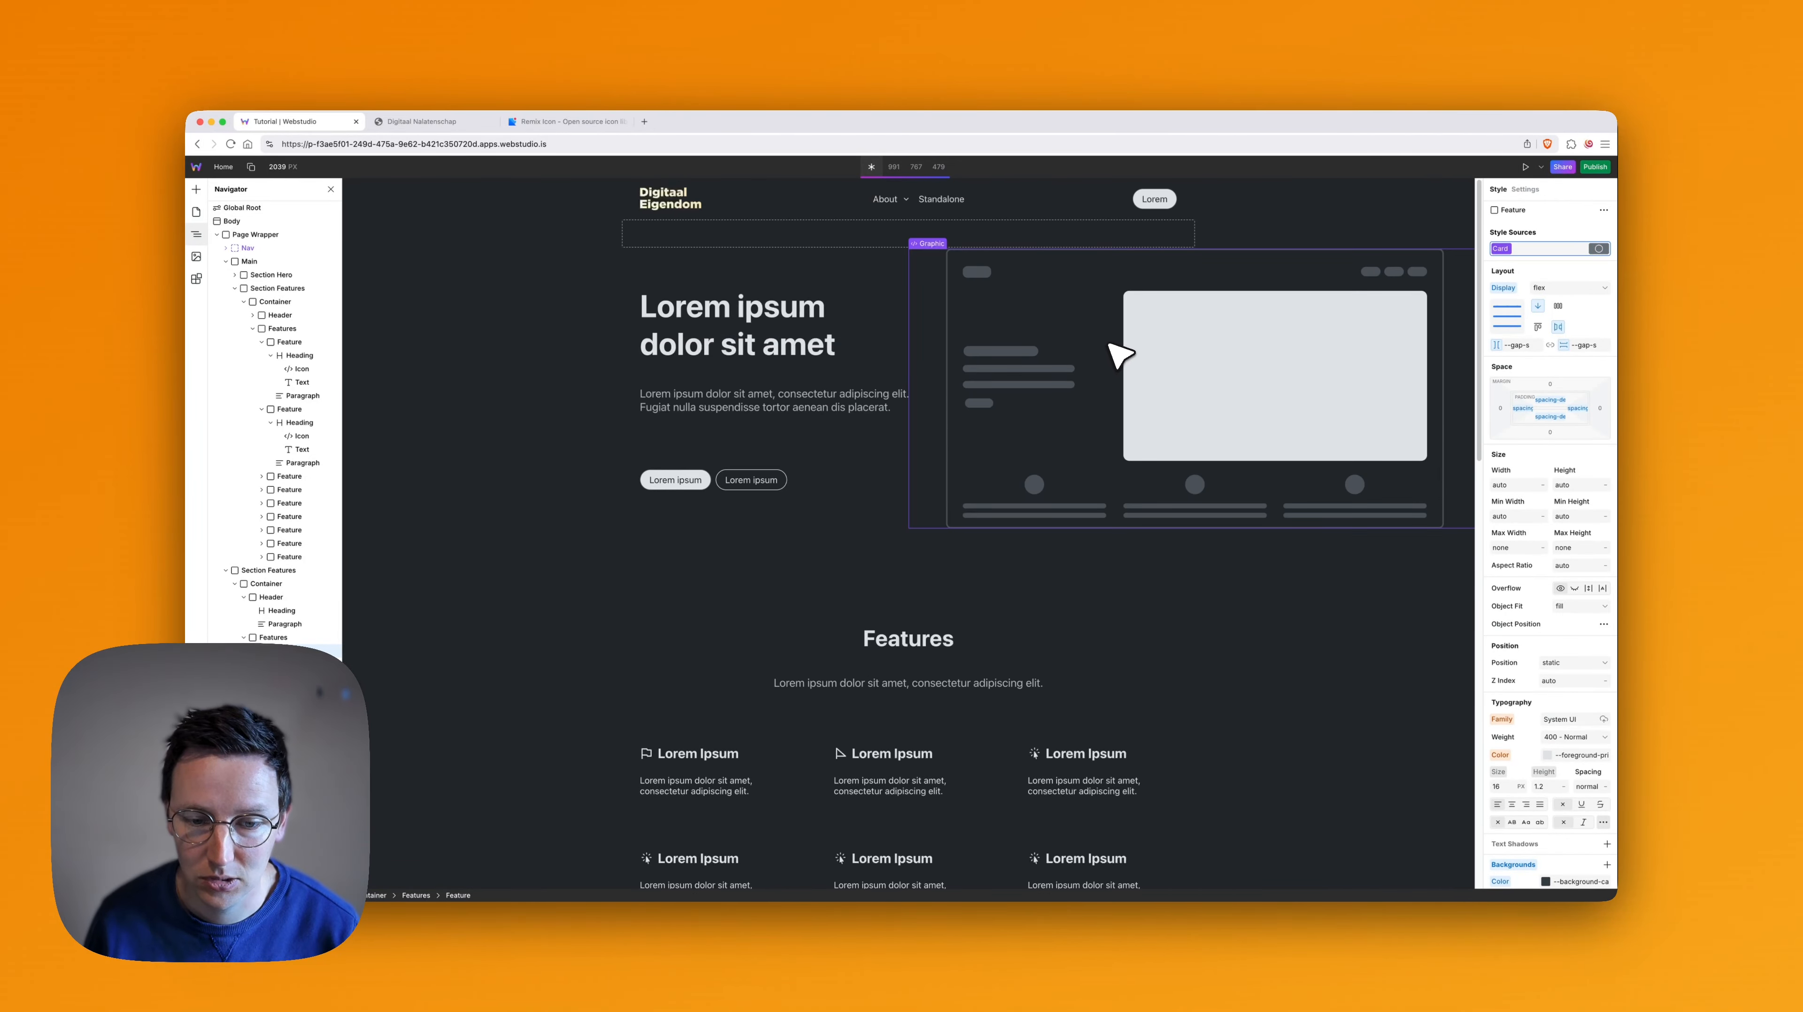
{"action": "scroll", "coordinate": [1006, 340], "scroll_direction": "down", "scroll_amount": 15}
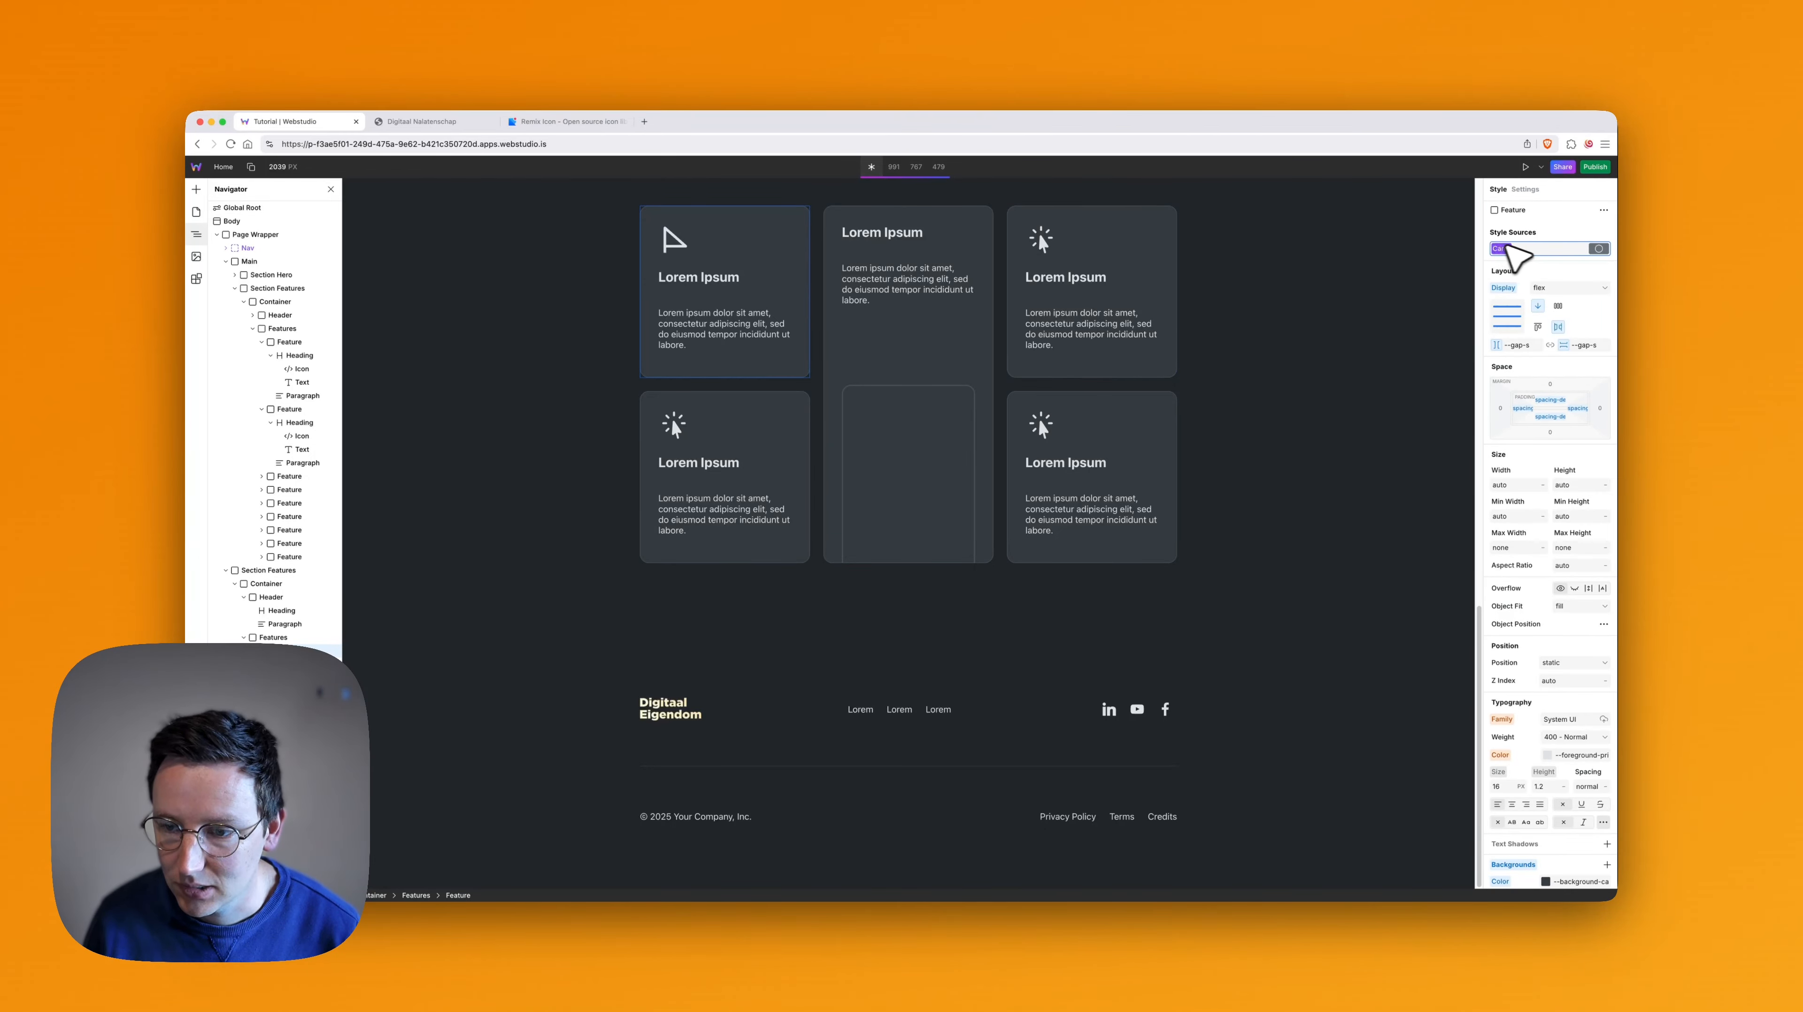
- Set the border radius of the Card token to the --radius-4 variable
{"action": "scroll", "coordinate": [1541, 599], "scroll_direction": "down", "scroll_amount": 5}
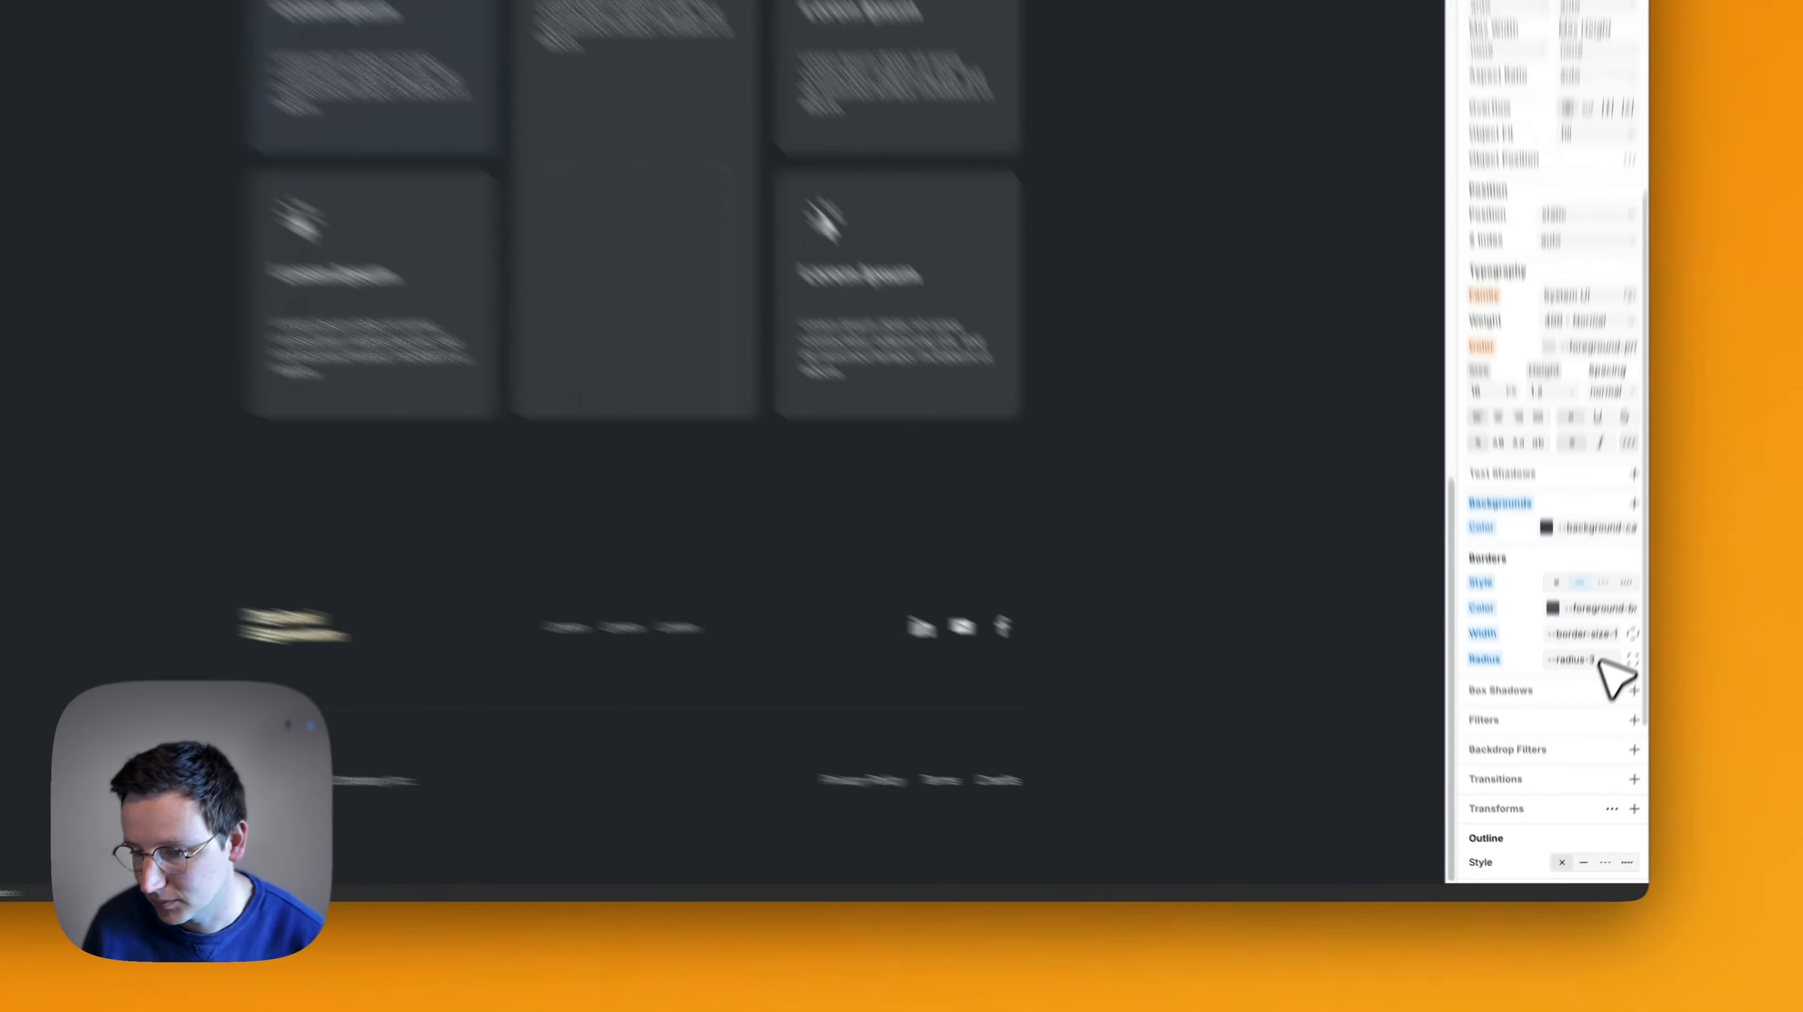
{"action": "left_click", "coordinate": [1559, 736]}
{"action": "key", "text": "Left"}
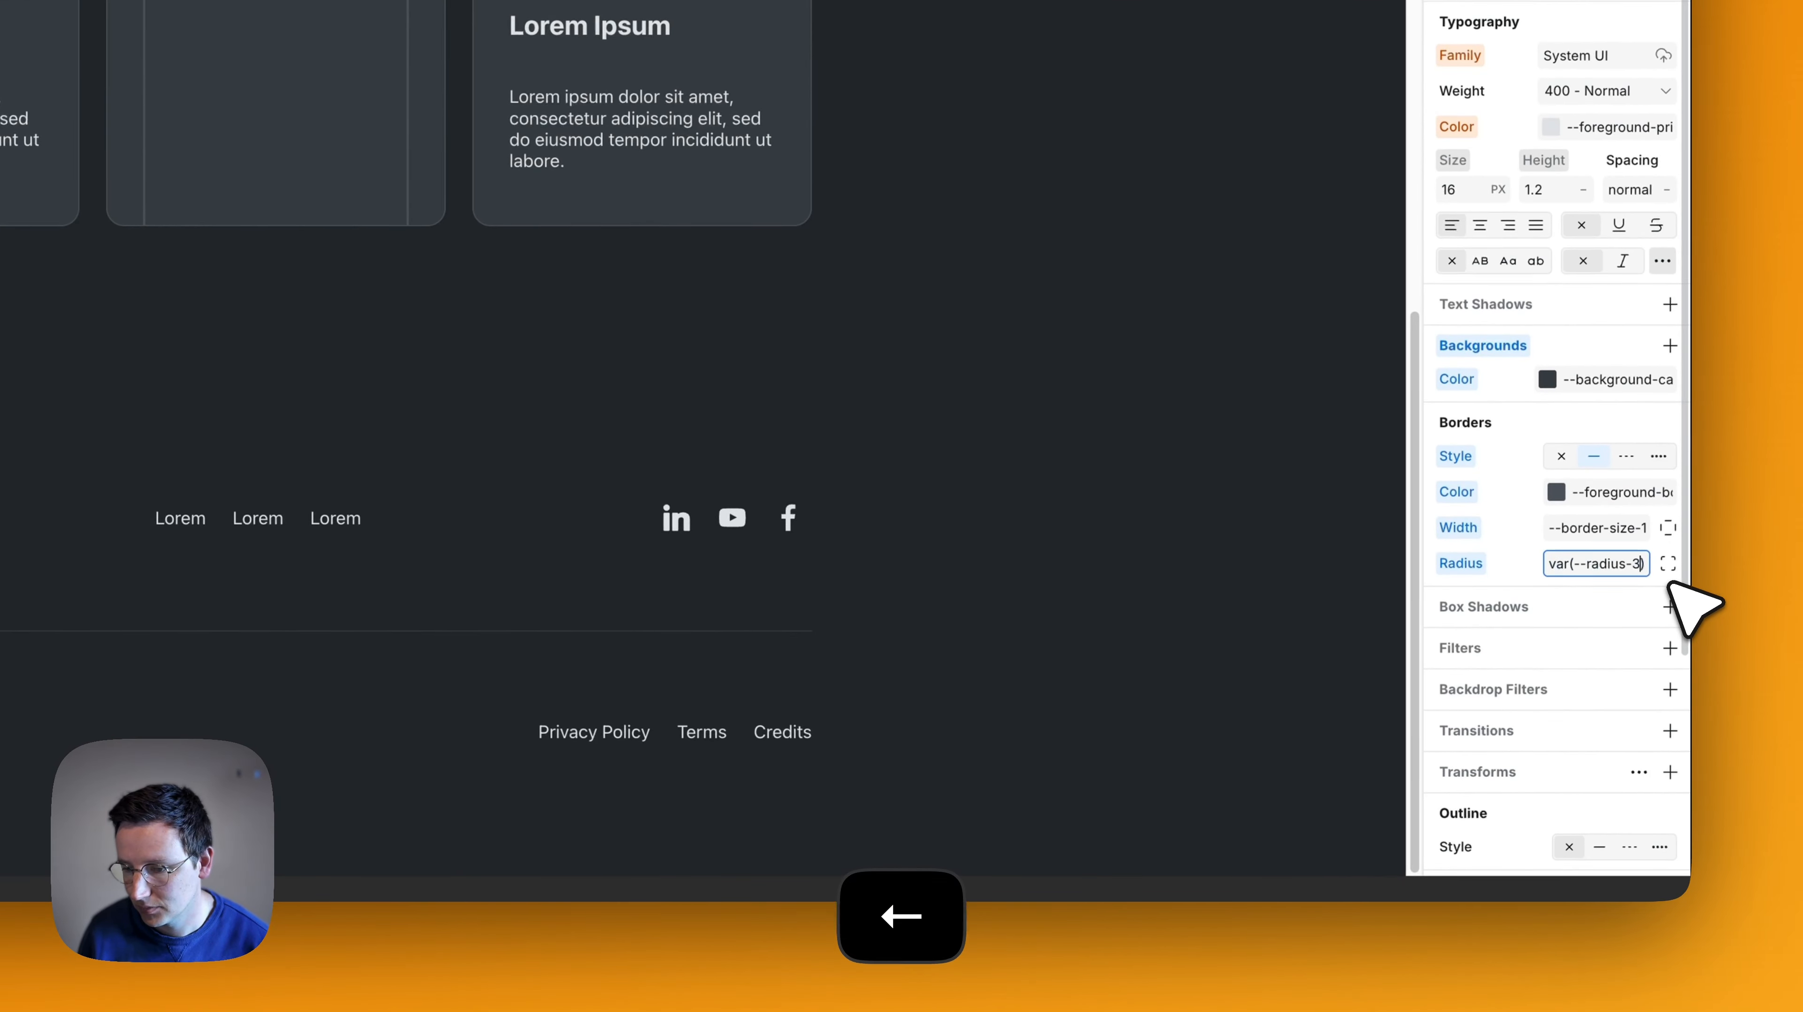
{"action": "key", "text": "BackSpace"}
{"action": "type", "text": "4"}
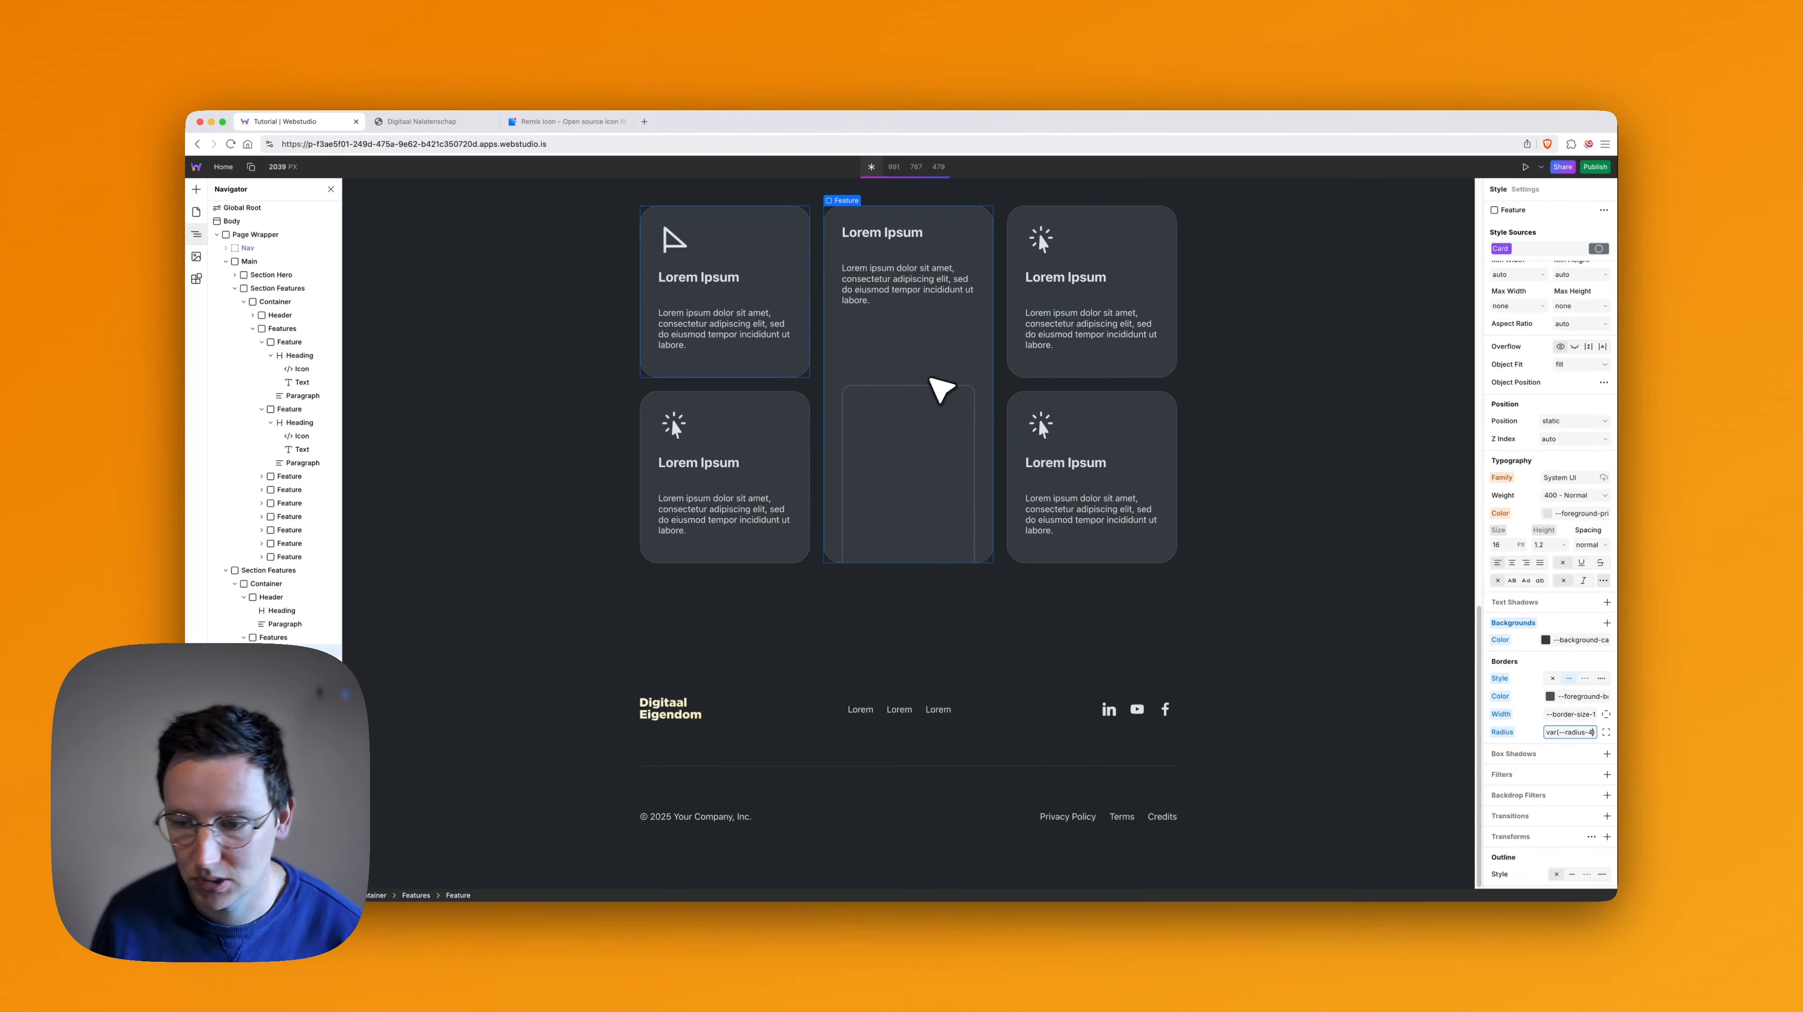
{"action": "key", "text": "BackSpace"}
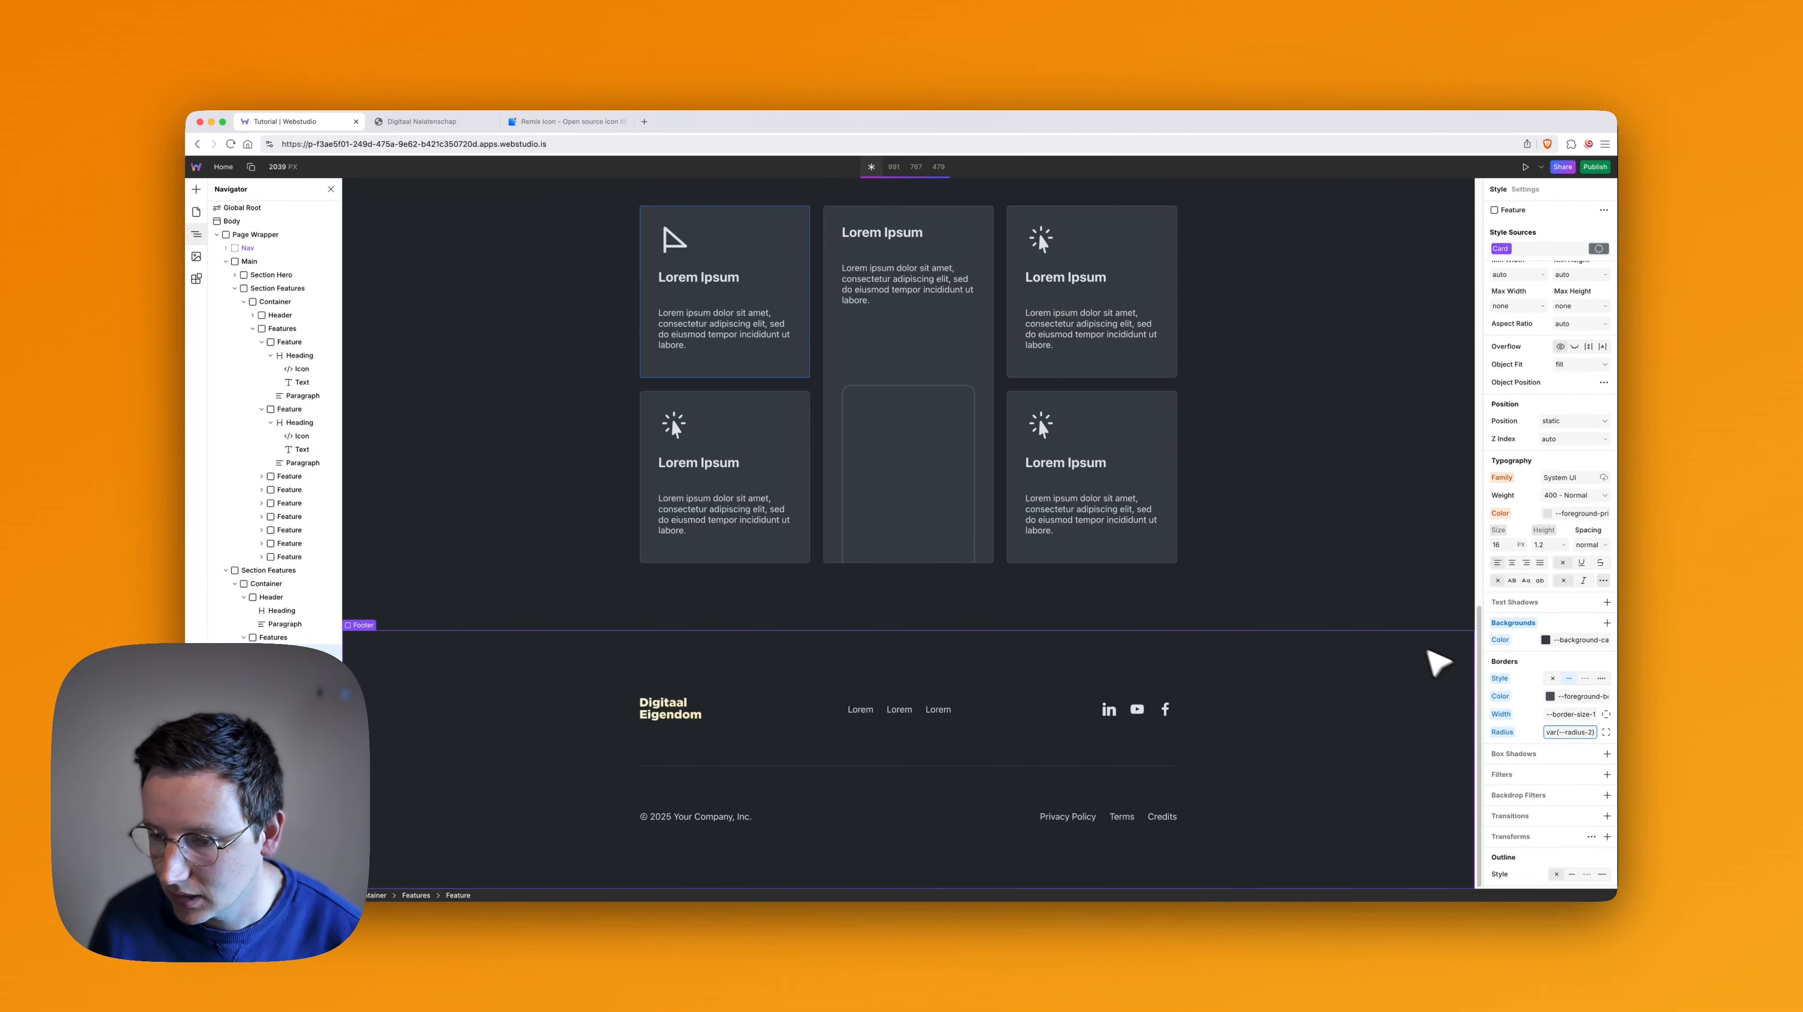
{"action": "key", "text": "BackSpace"}
{"action": "type", "text": "4"}
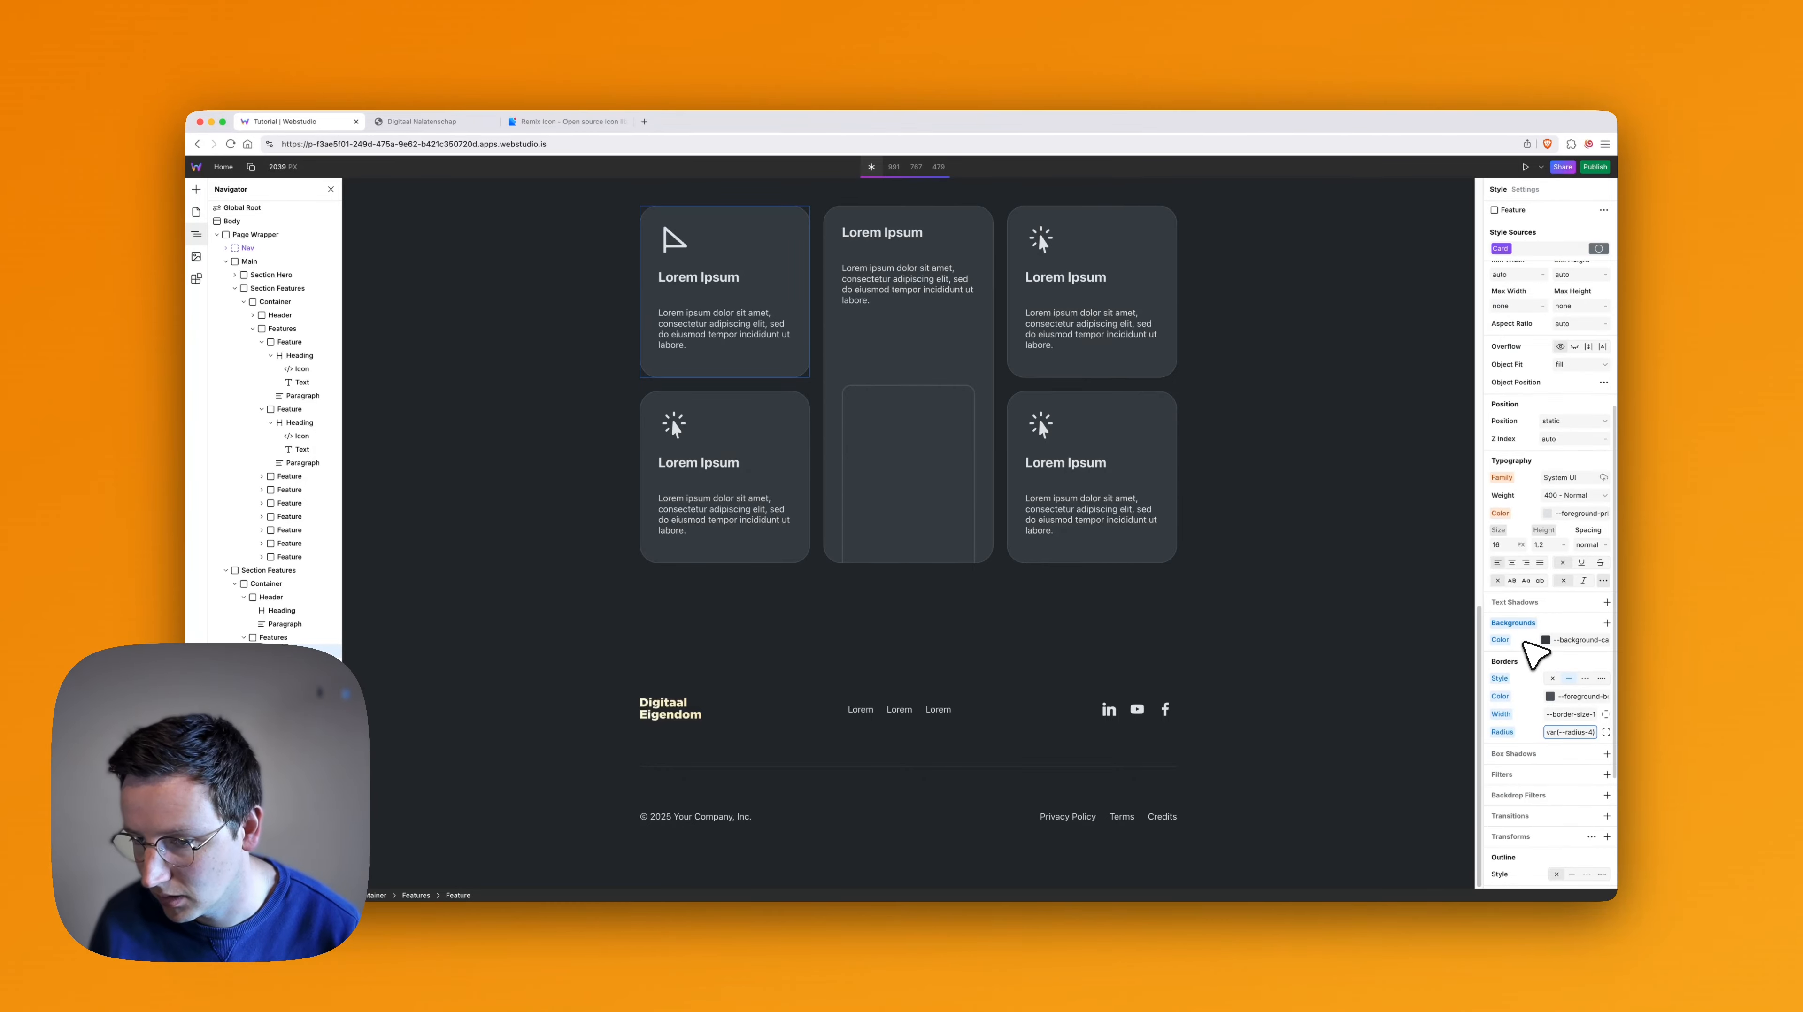
- Preview other background color variables such as --background-primary on the Card token, and keep --background-card
{"action": "left_click", "coordinate": [1560, 641]}
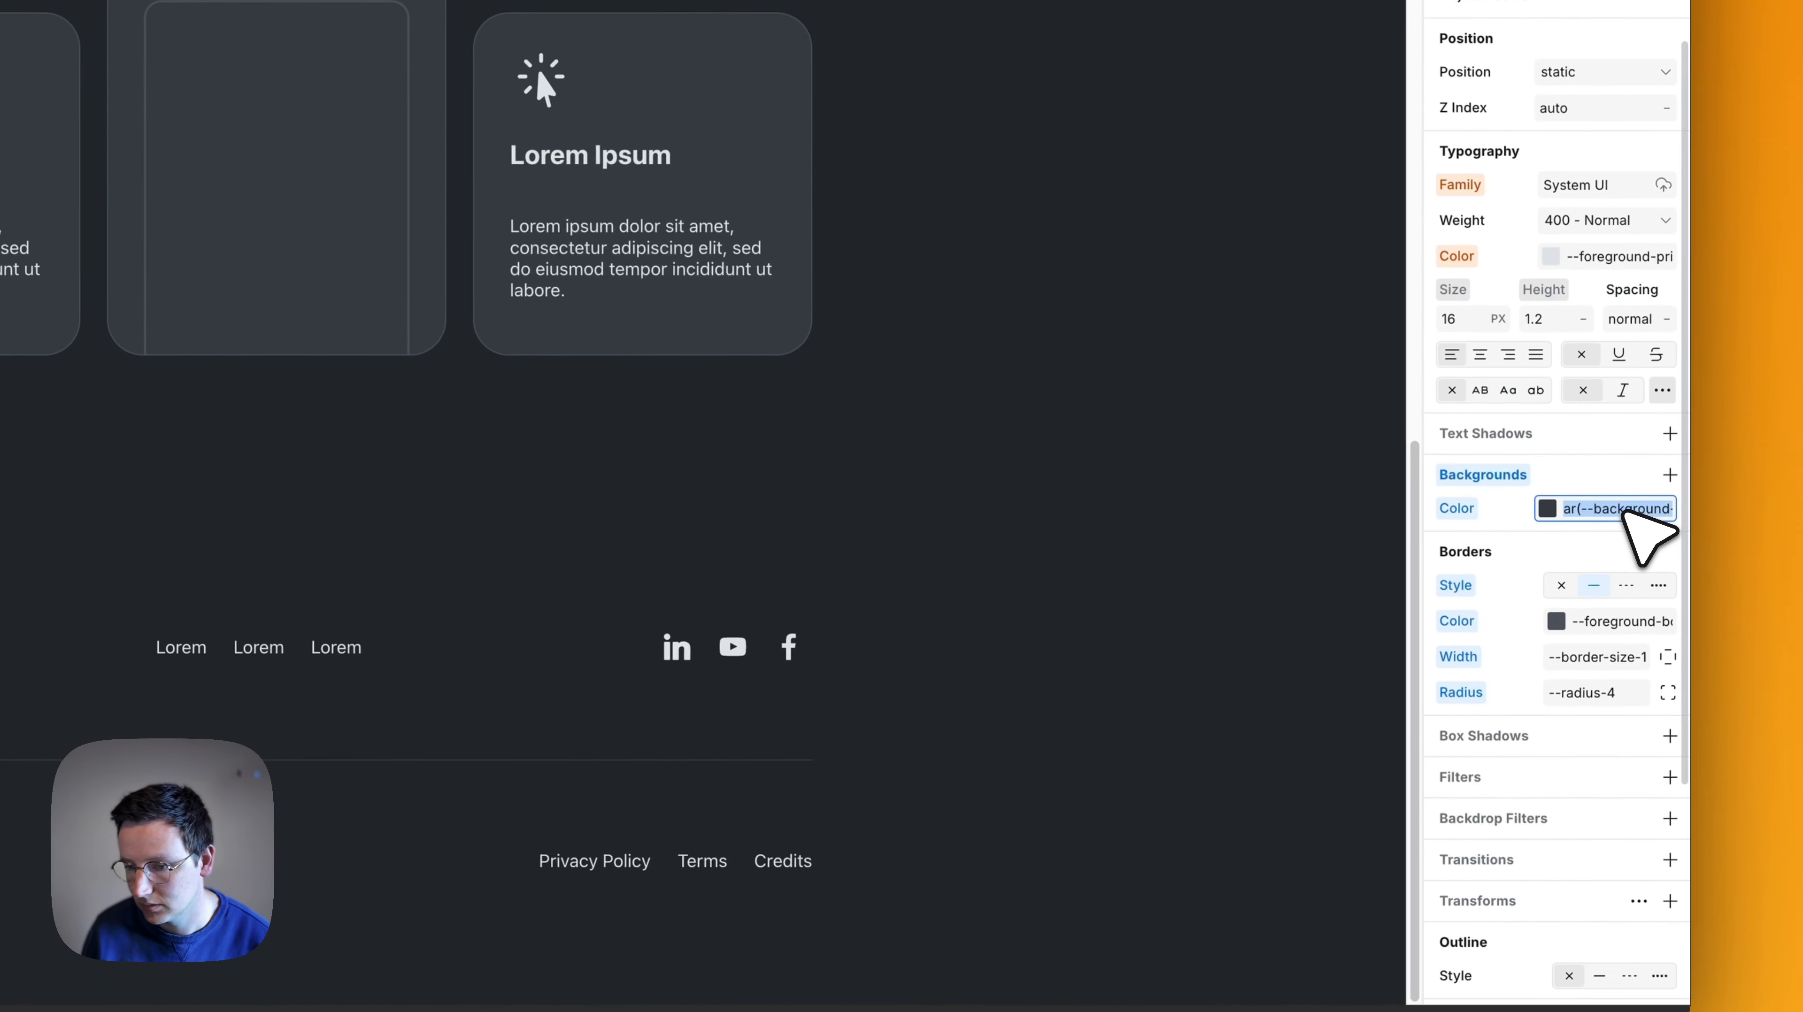
{"action": "type", "text": "--back"}
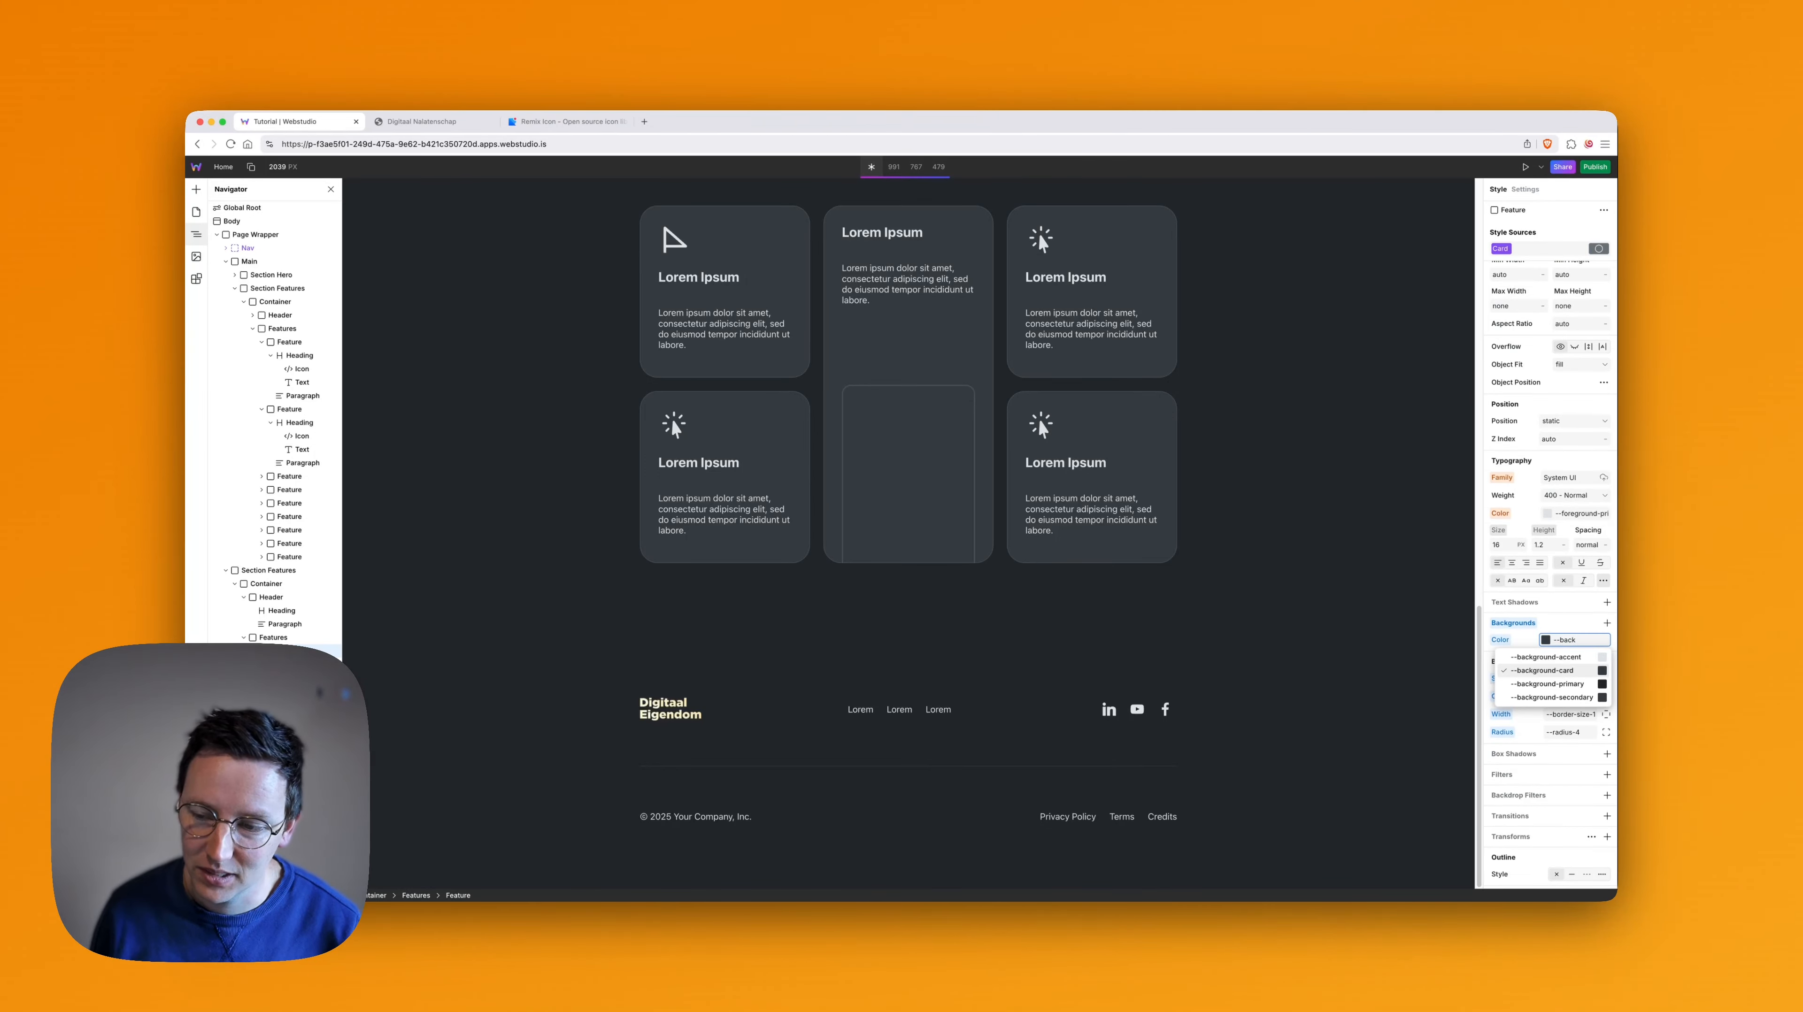
{"action": "key", "text": "Down"}
{"action": "key", "text": "Down"}
{"action": "key", "text": "Down"}
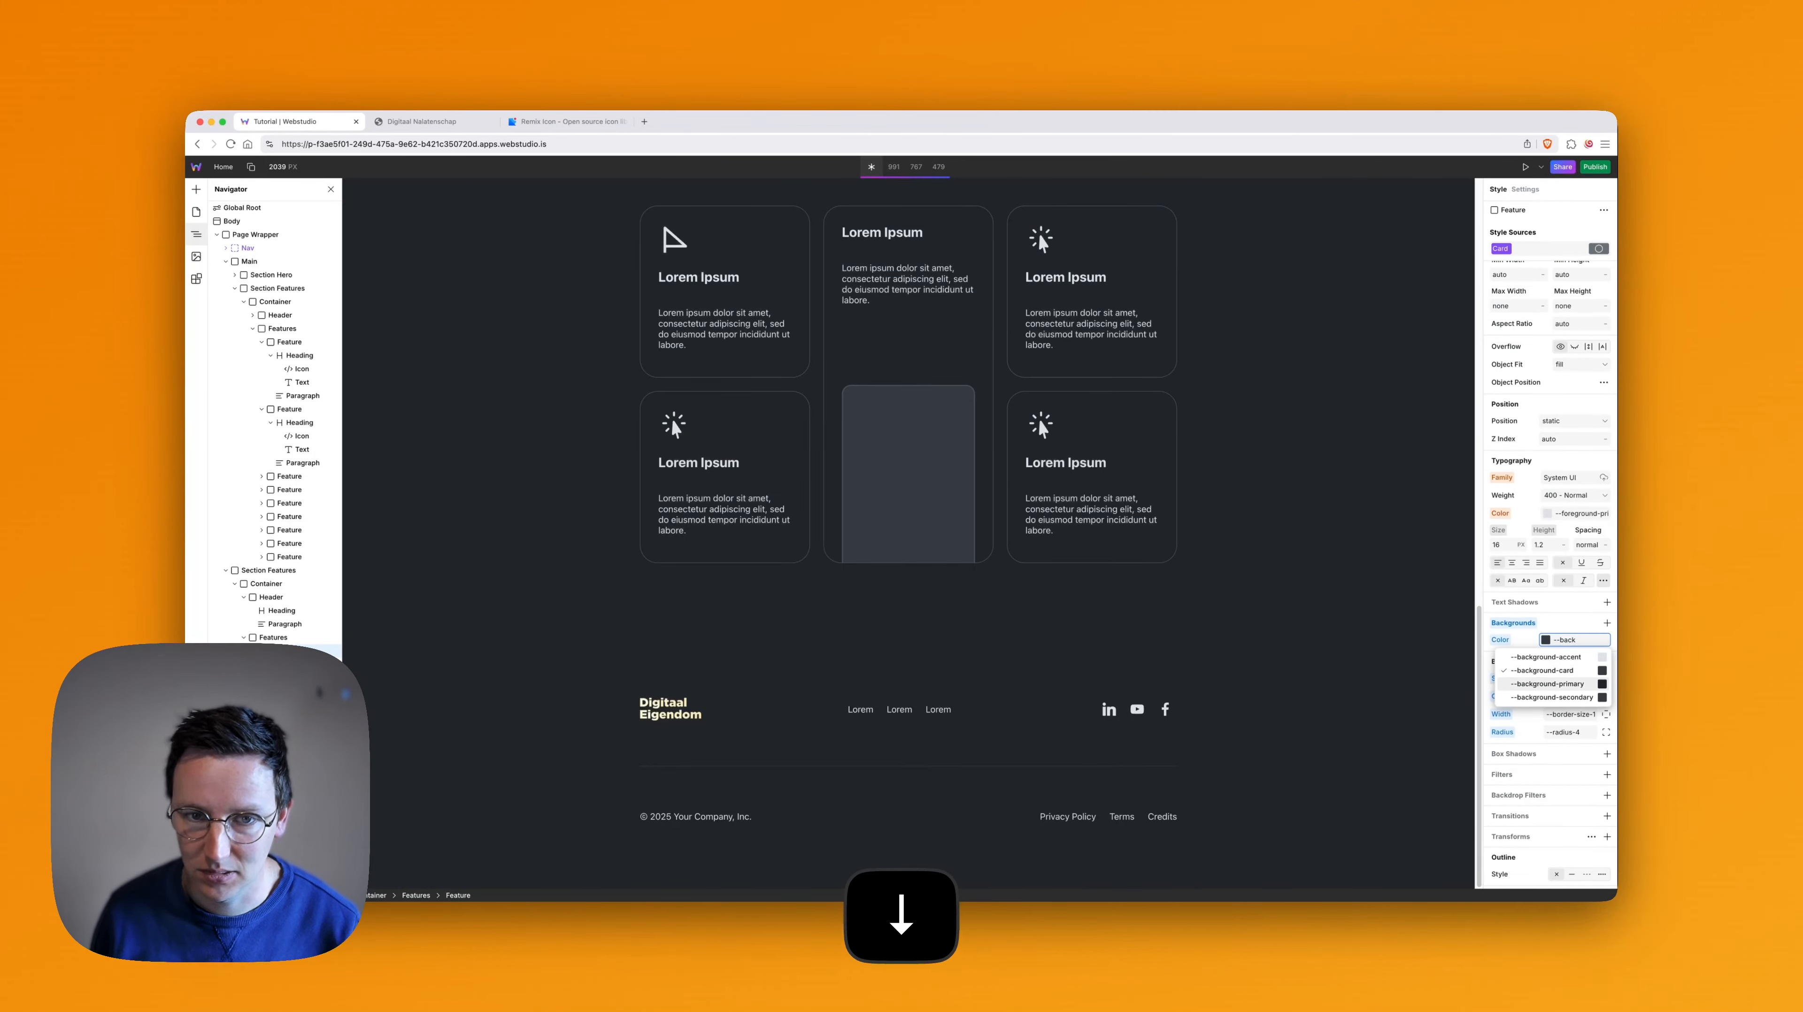
{"action": "key", "text": "Up"}
{"action": "key", "text": "Up"}
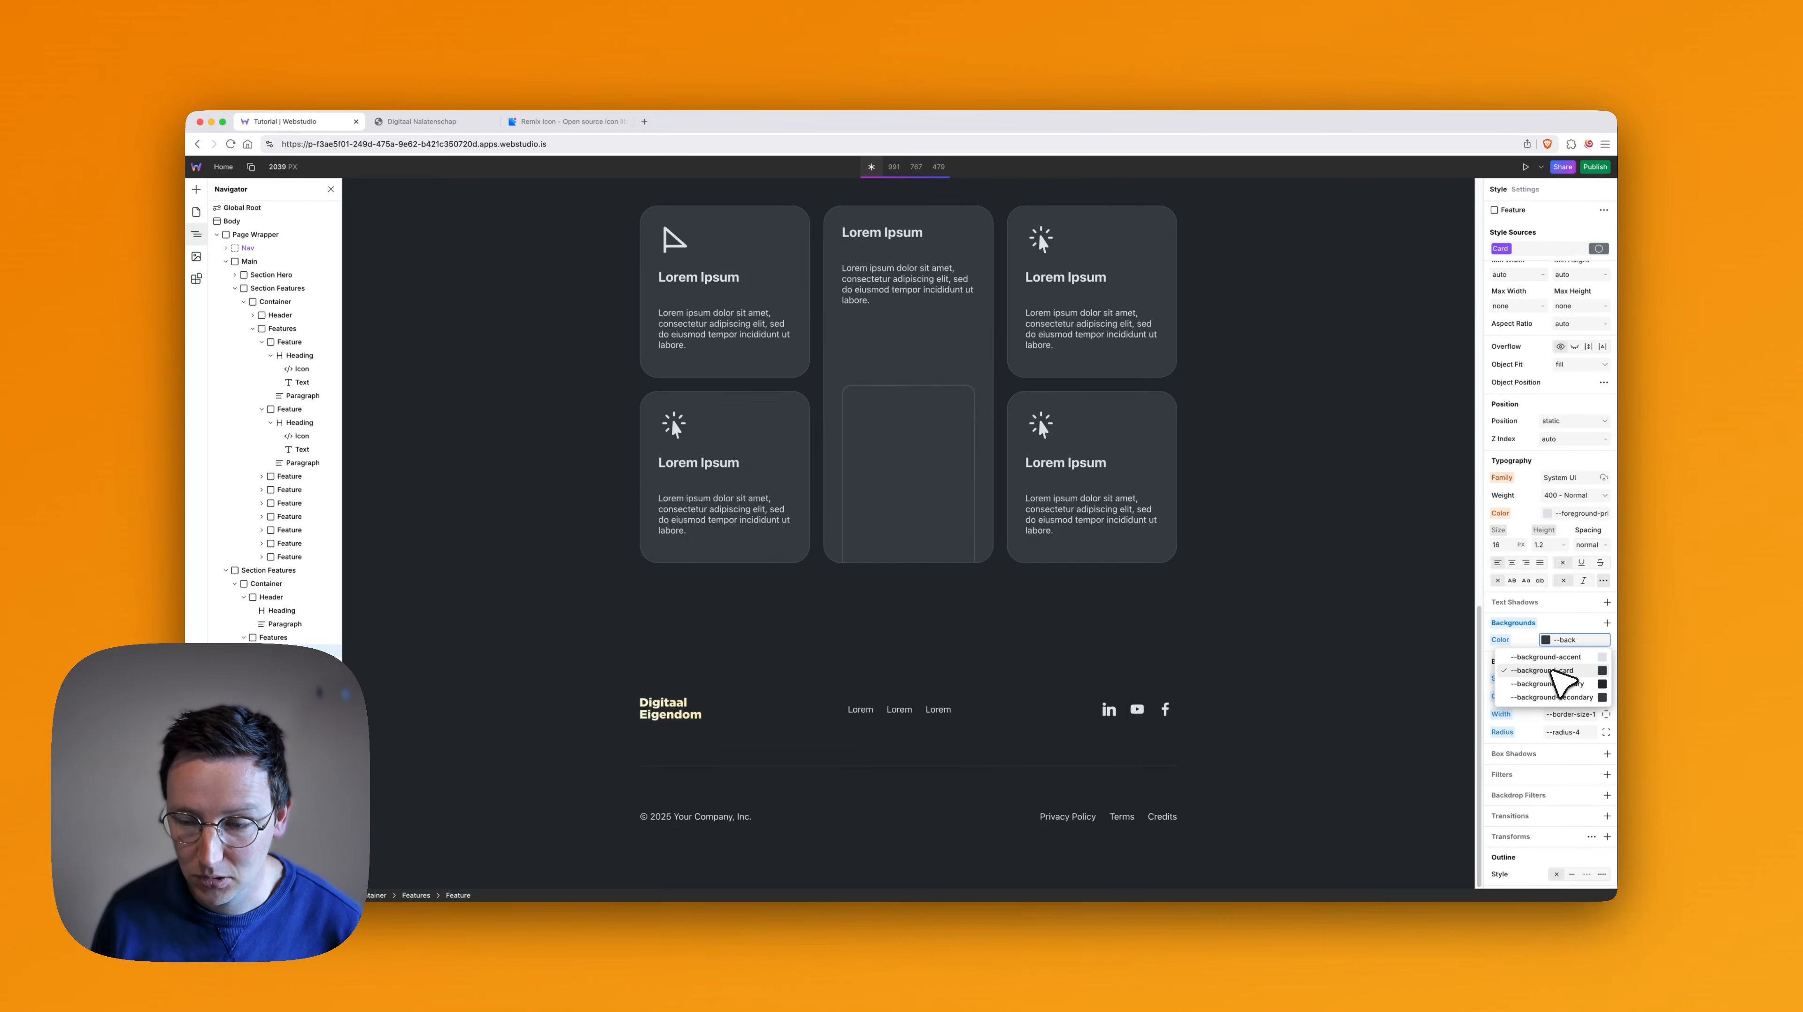
{"action": "left_click", "coordinate": [1575, 638]}
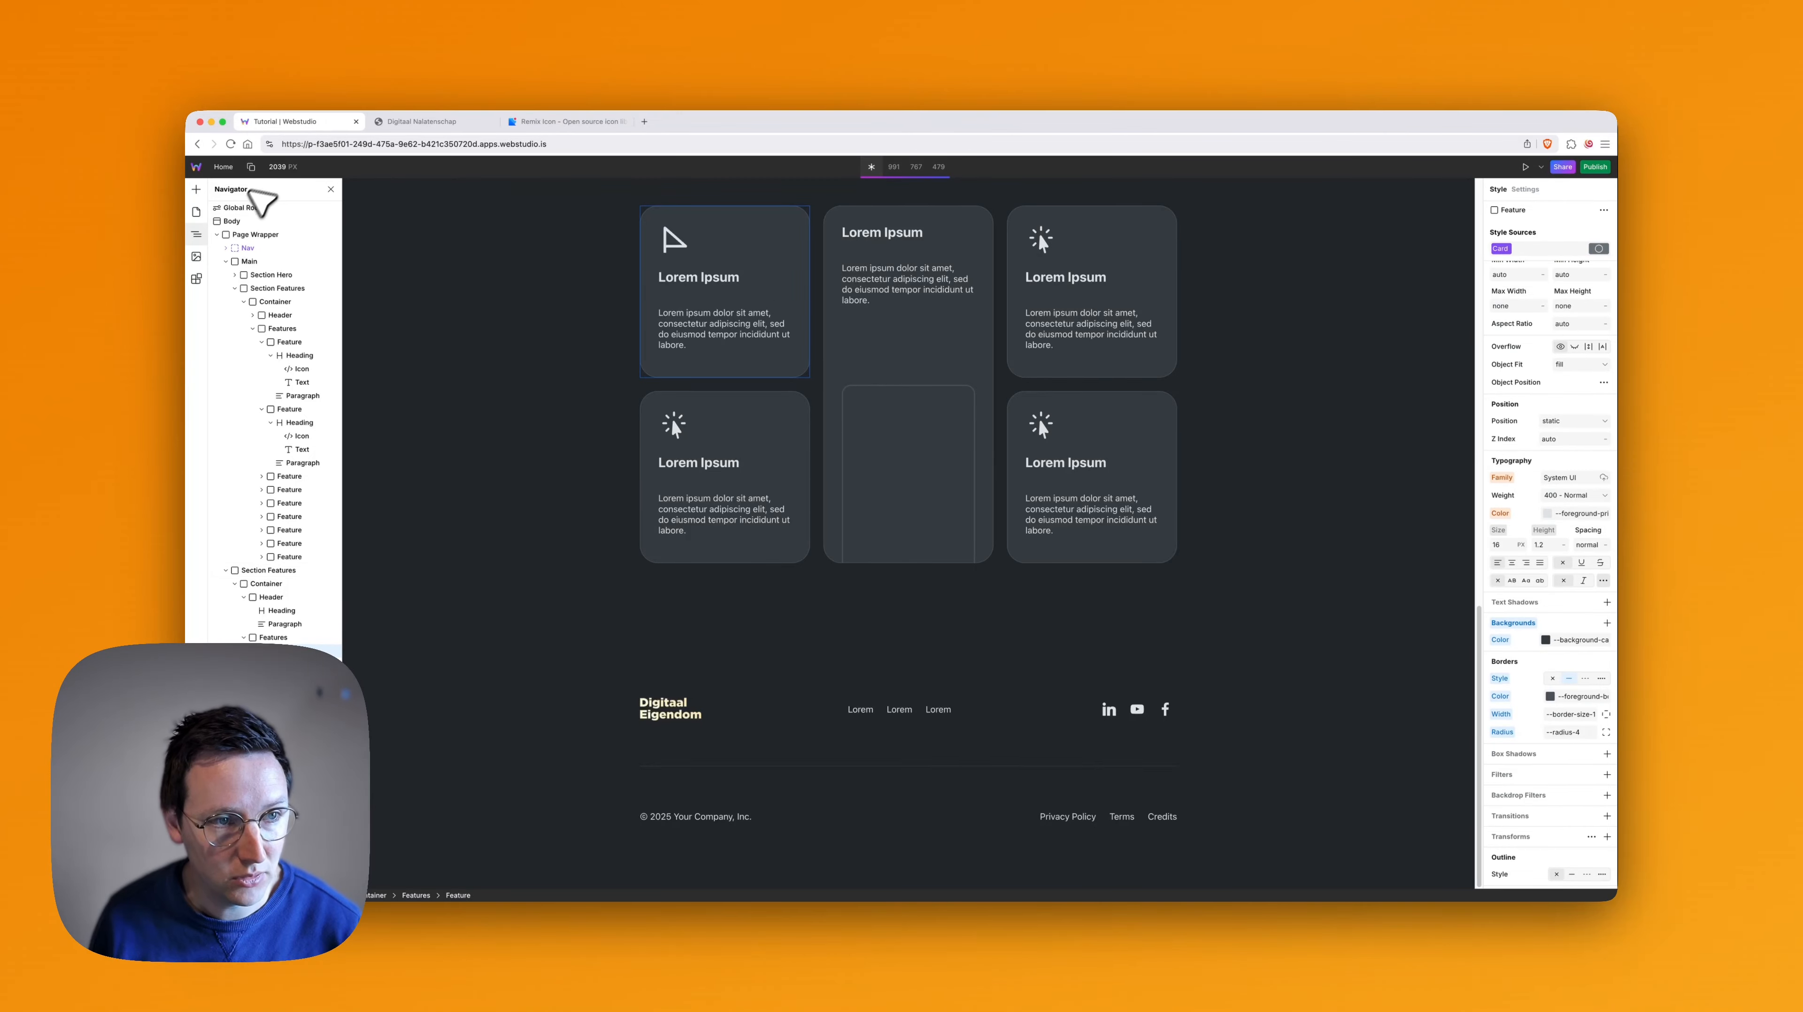
- Open the Global Root styles and filter the advanced properties by --background
{"action": "left_click", "coordinate": [242, 208]}
{"action": "scroll", "coordinate": [1553, 823], "scroll_direction": "down", "scroll_amount": 10}
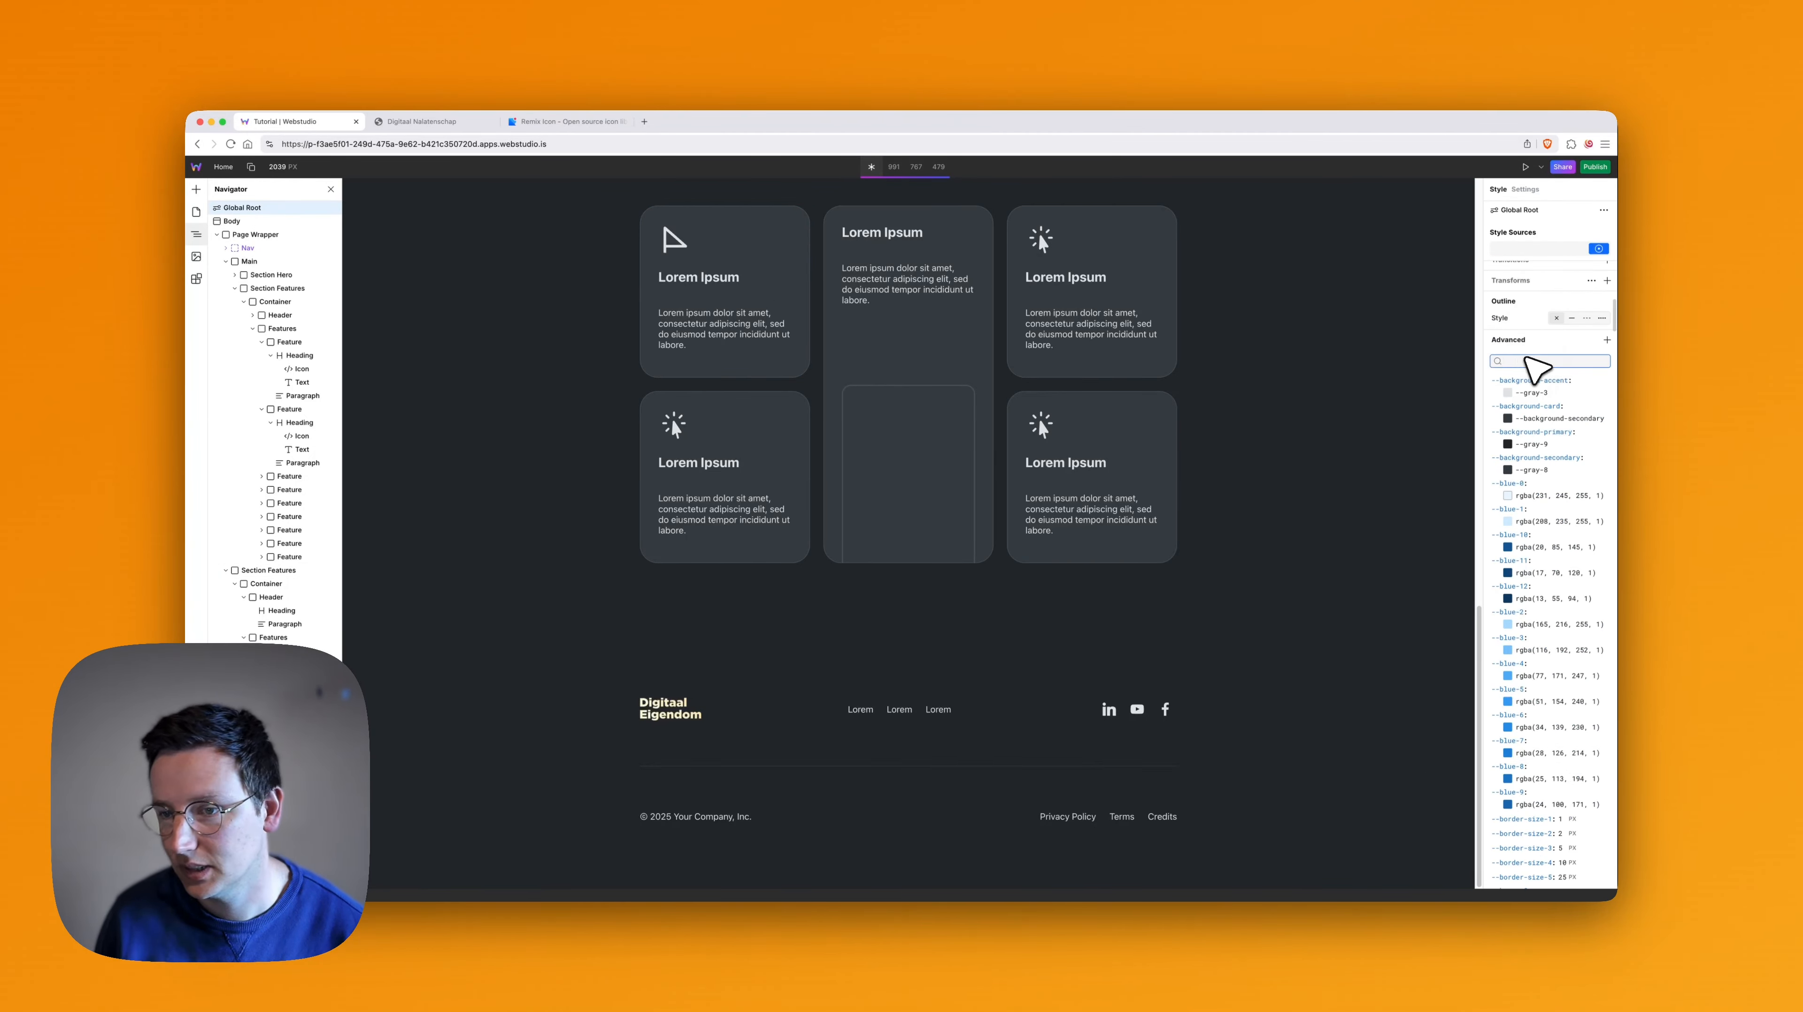
{"action": "type", "text": "--backgrou"}
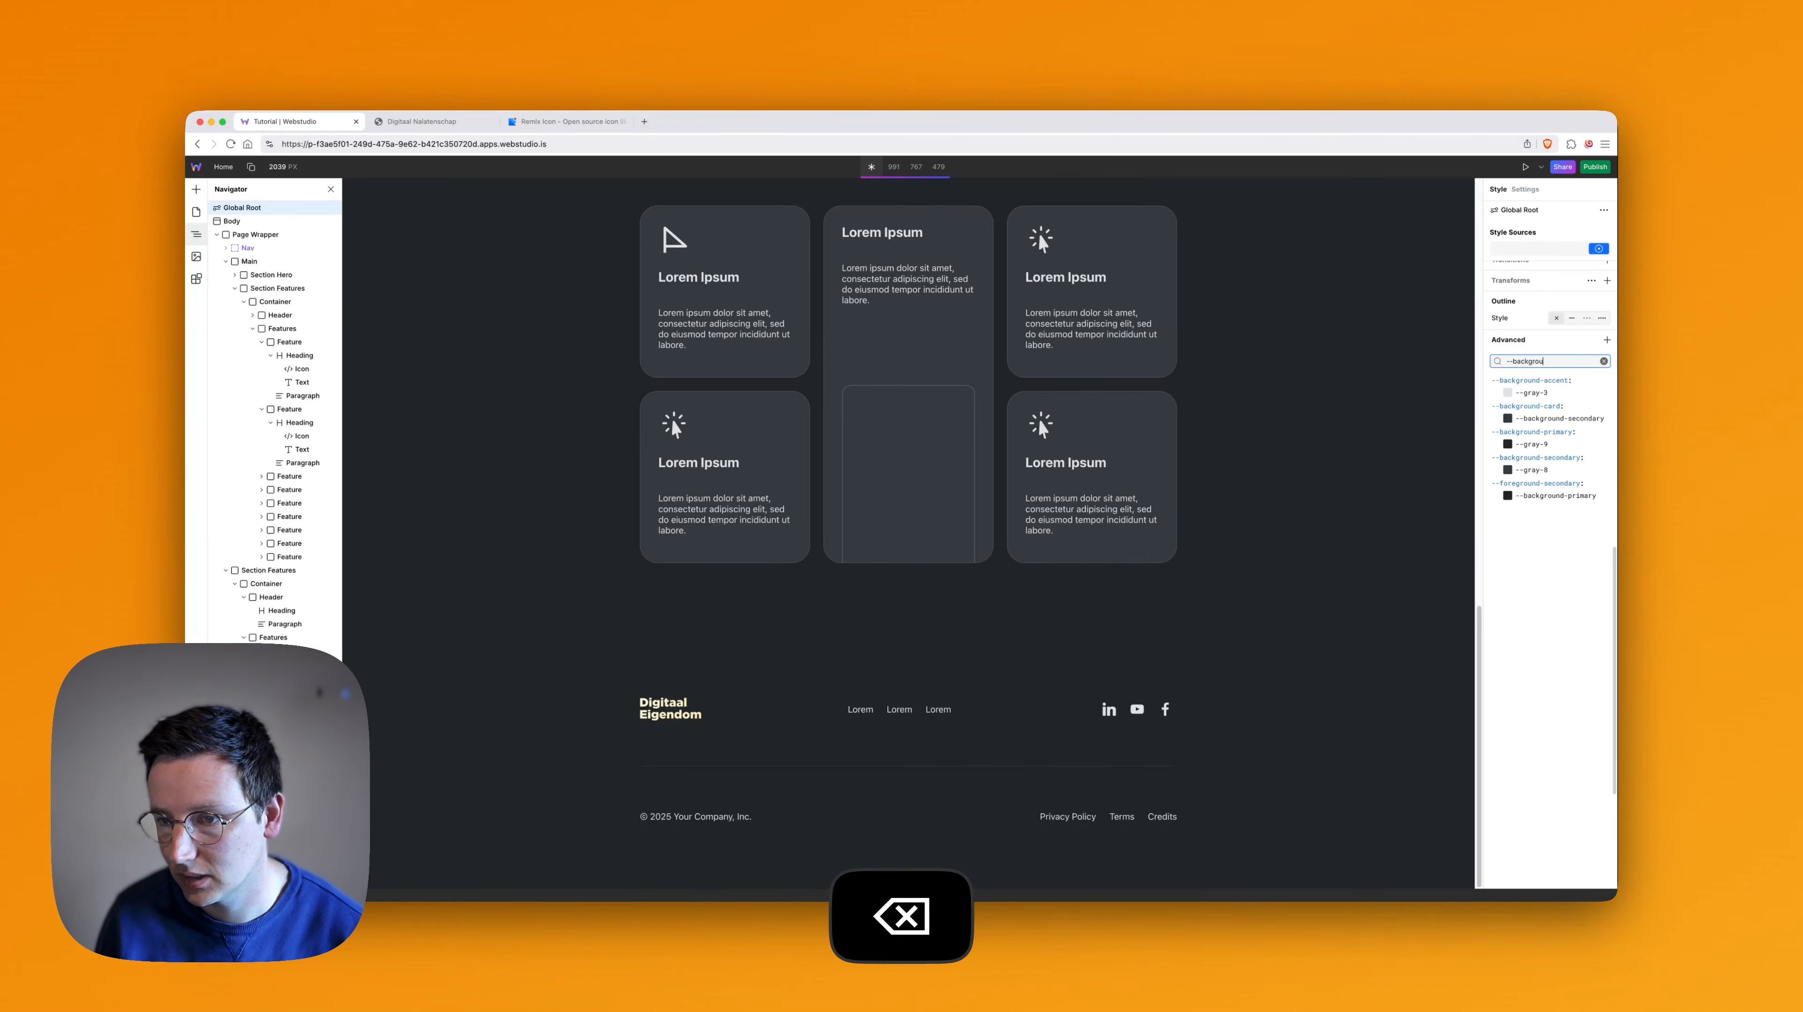
{"action": "type", "text": "nd"}
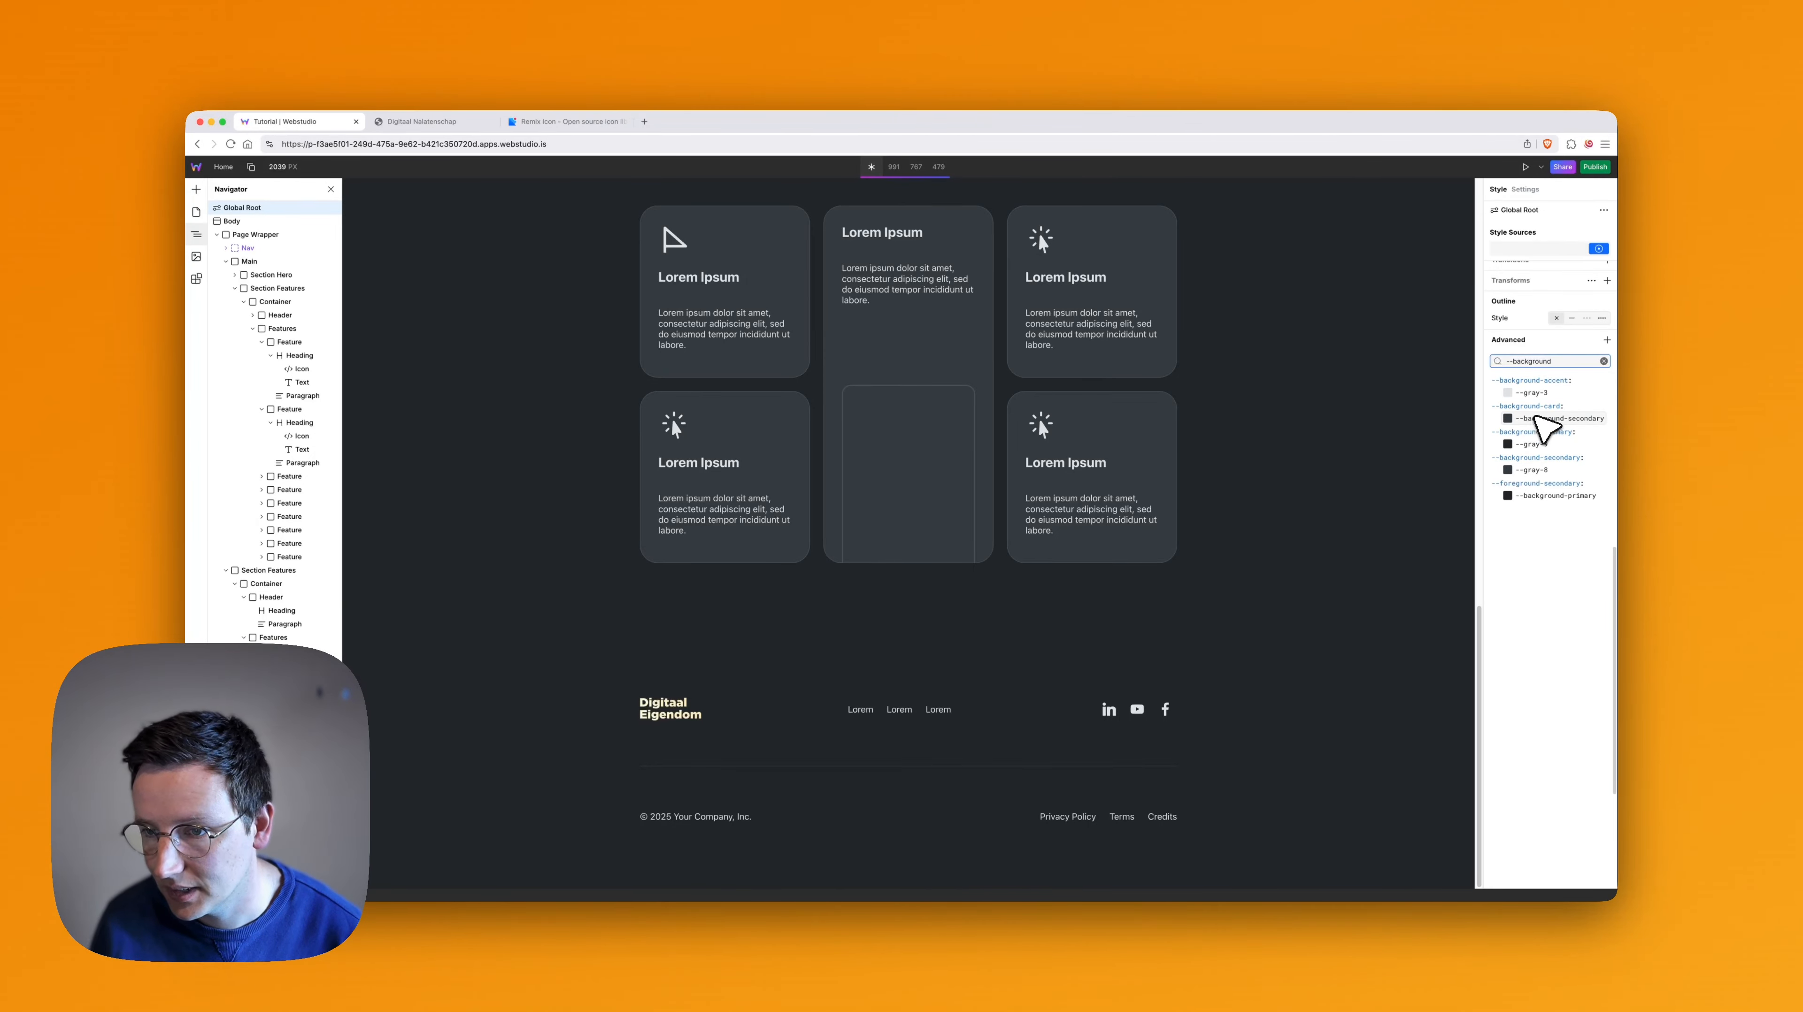
- Change the --background-card variable on Global Root to the dark blue #0e2d4d
{"action": "left_click", "coordinate": [1507, 418]}
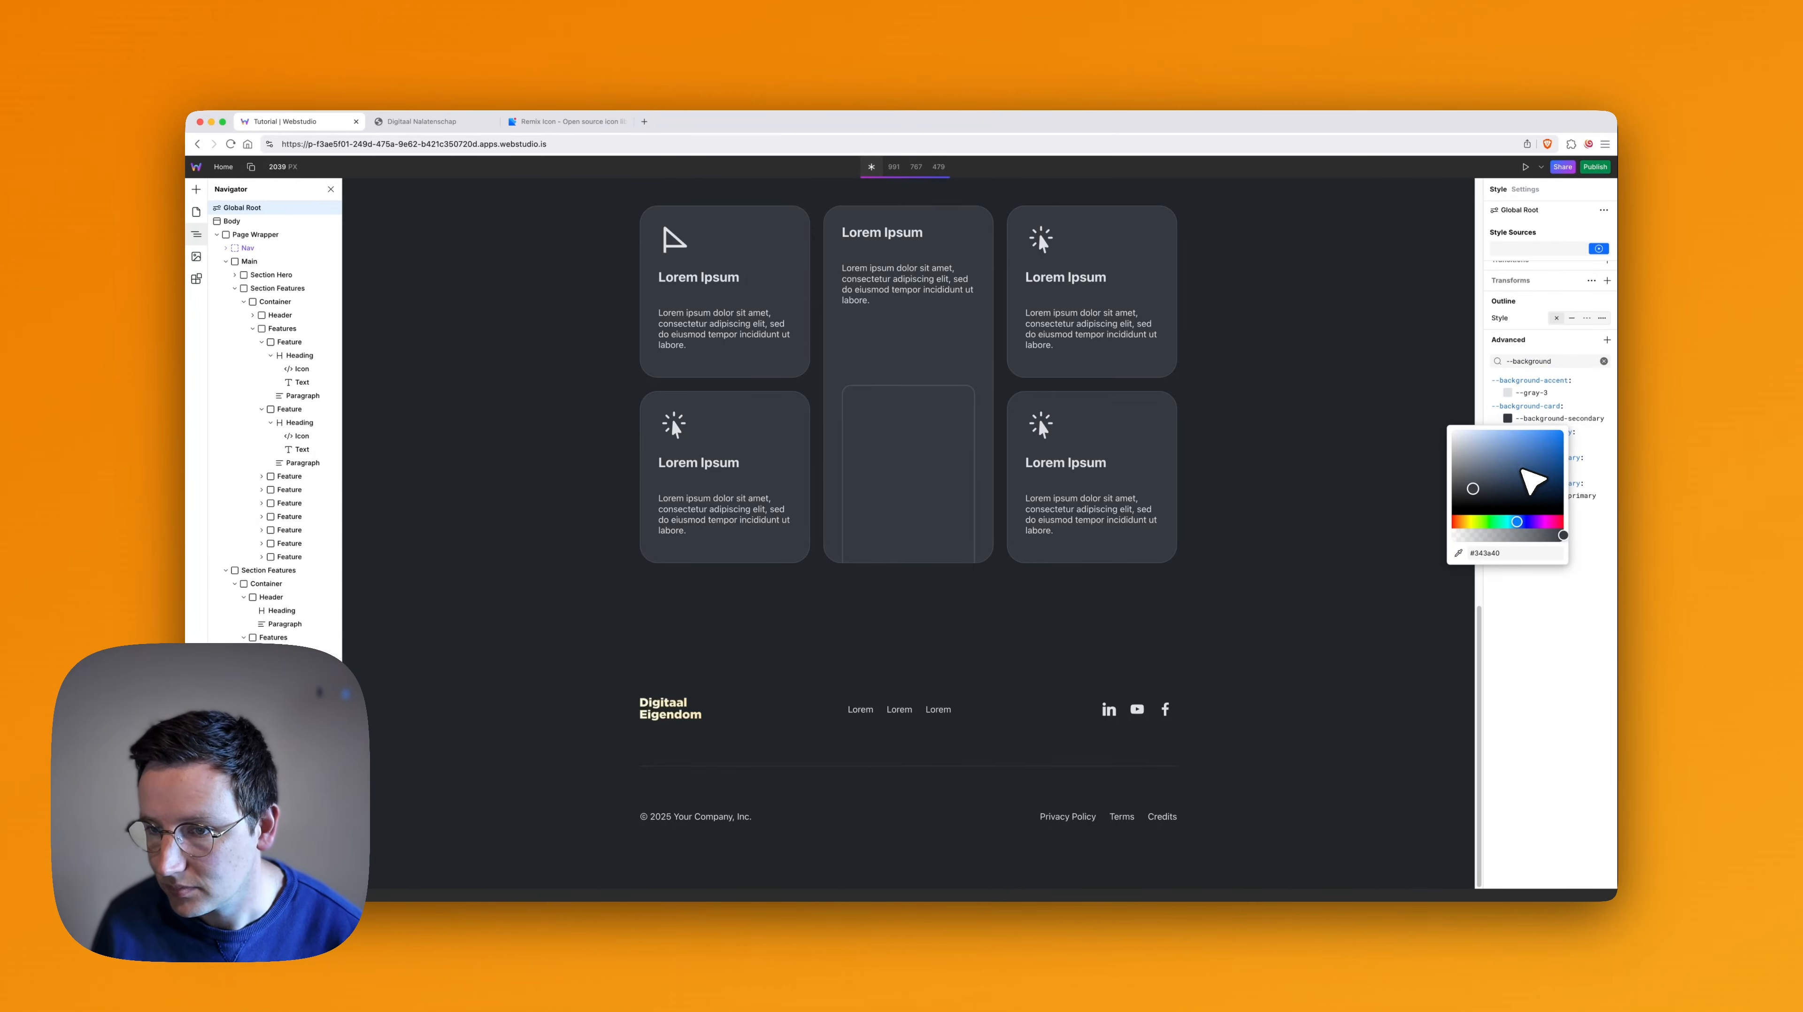
{"action": "mouse_move", "coordinate": [1534, 477]}
{"action": "left_mouse_down"}
{"action": "mouse_move", "coordinate": [1567, 459]}
{"action": "mouse_move", "coordinate": [1543, 484]}
{"action": "left_mouse_up"}
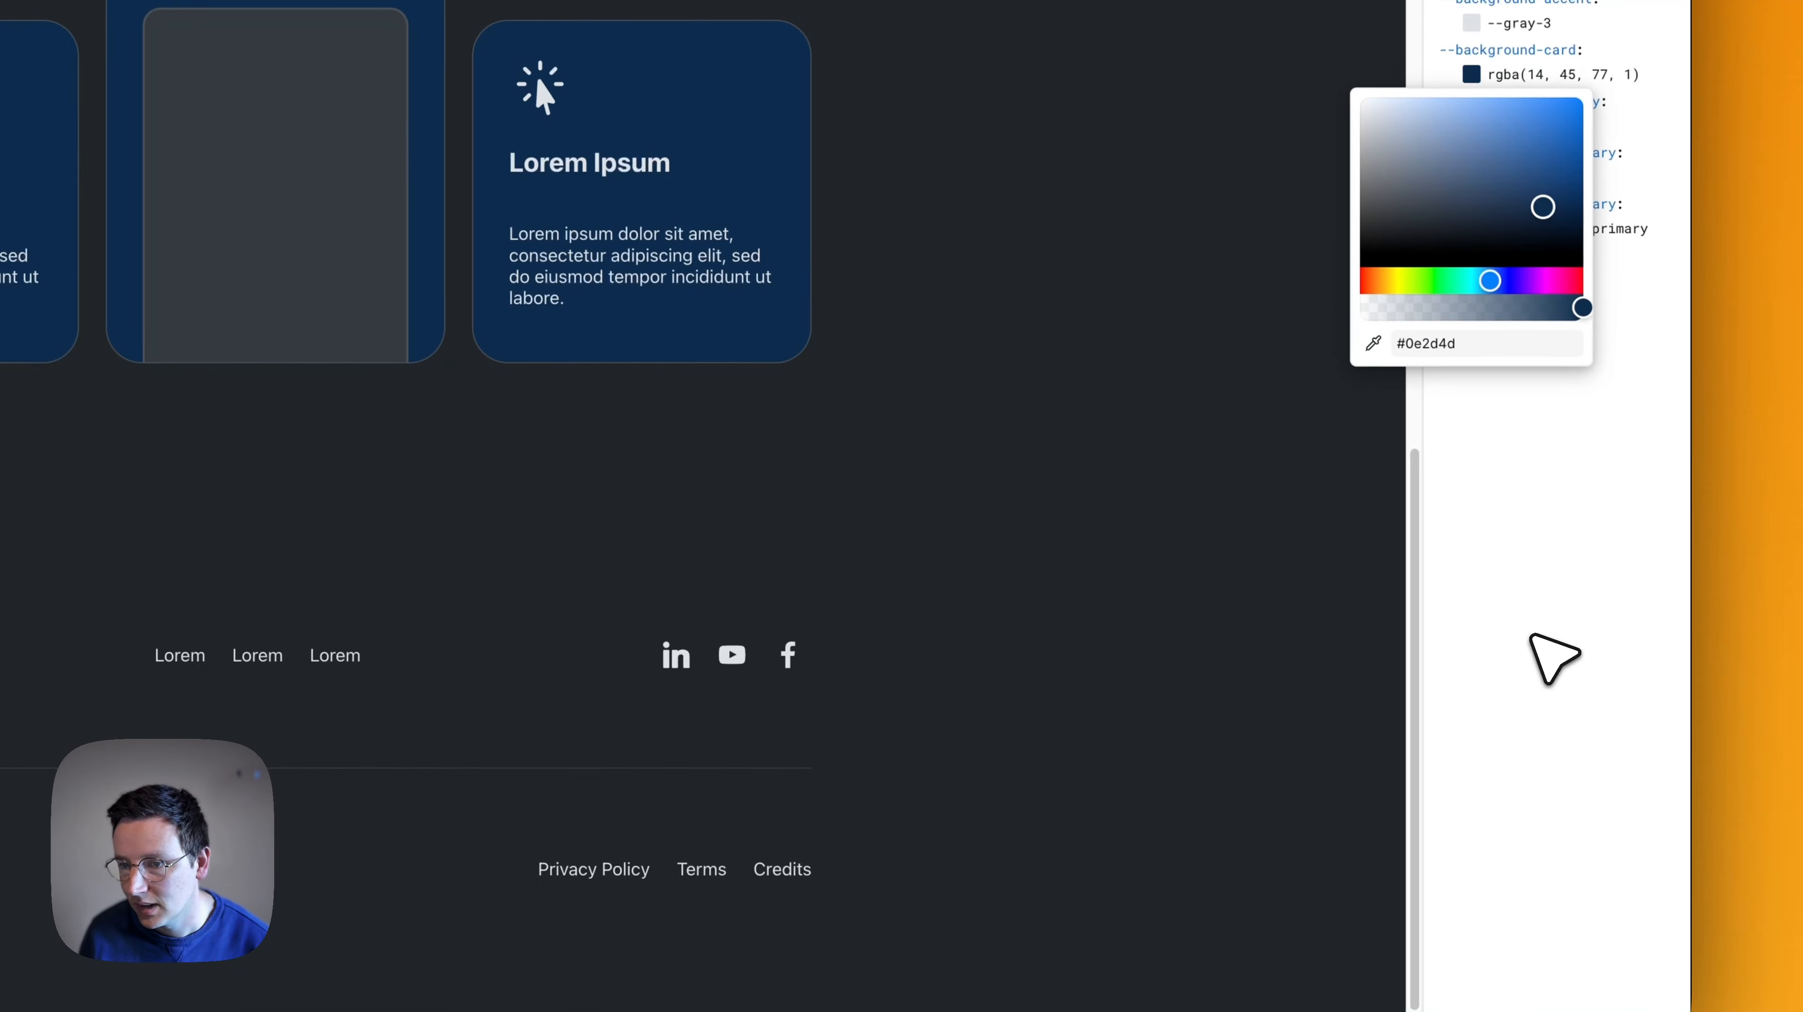
{"action": "left_click", "coordinate": [1541, 650]}
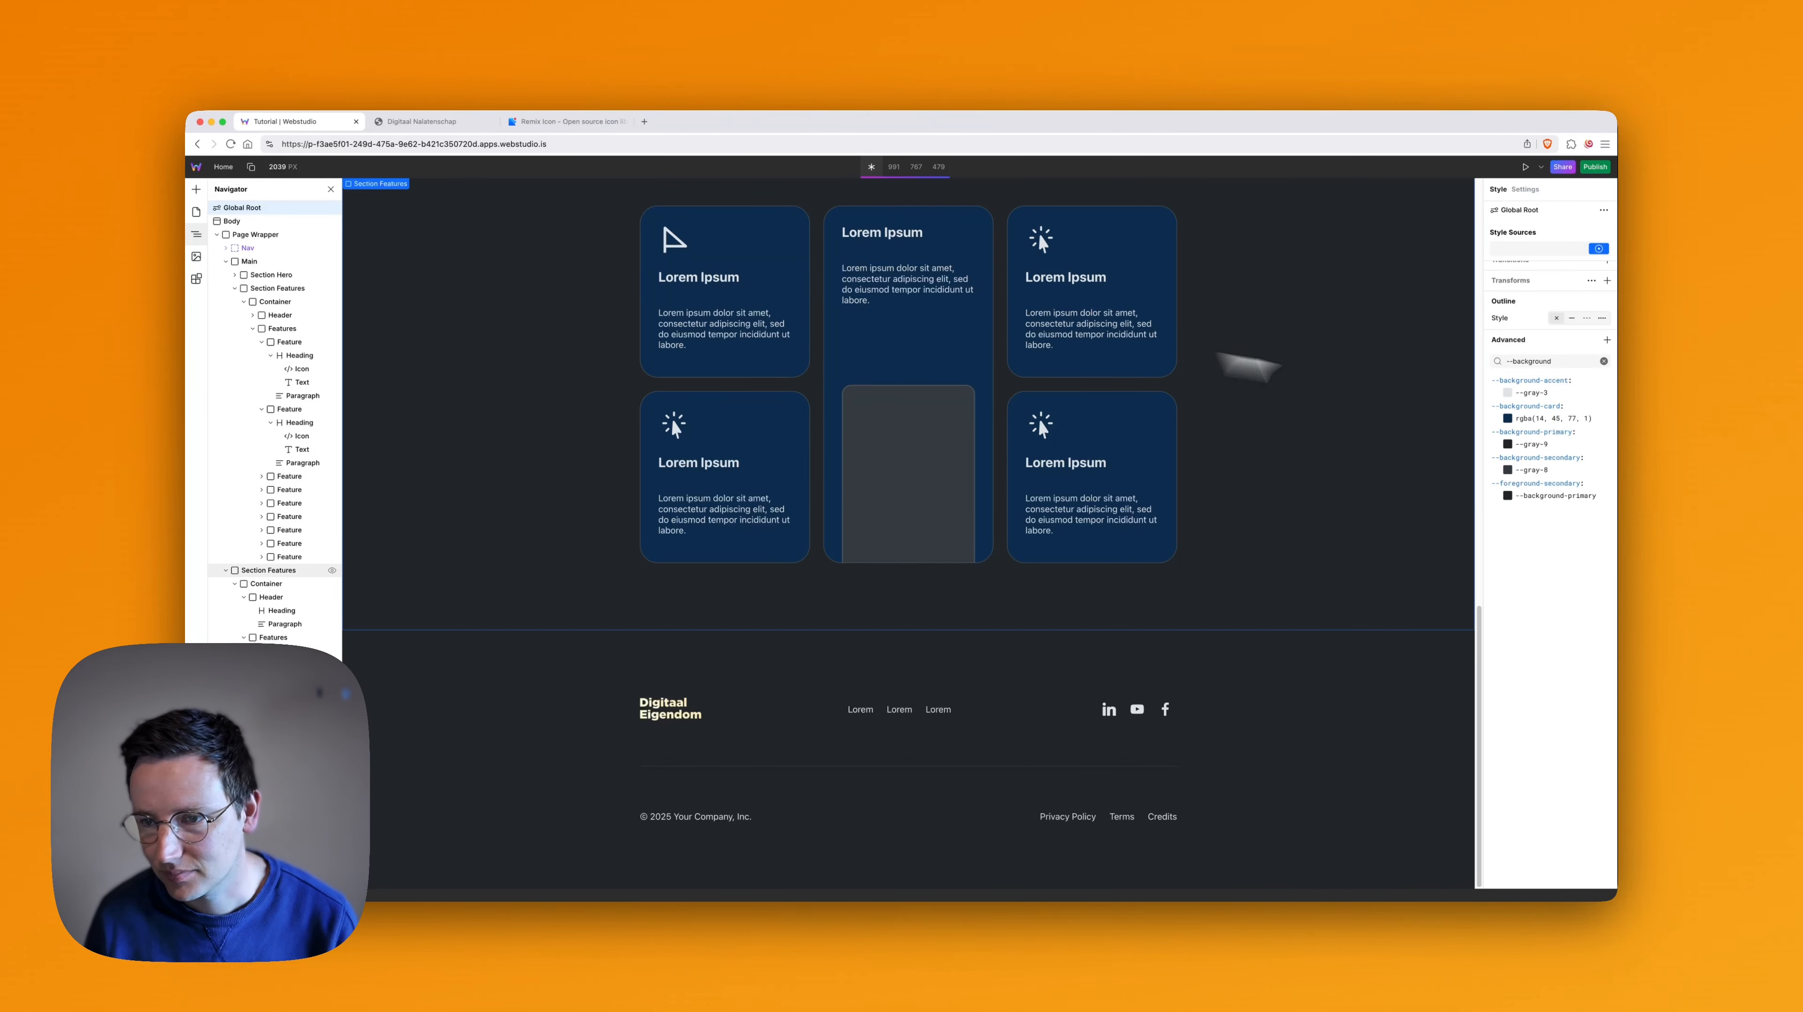
- Set the --background-card variable on Global Root to the olive gray rgba(77, 78, 75, 1)
{"action": "left_click", "coordinate": [1508, 418]}
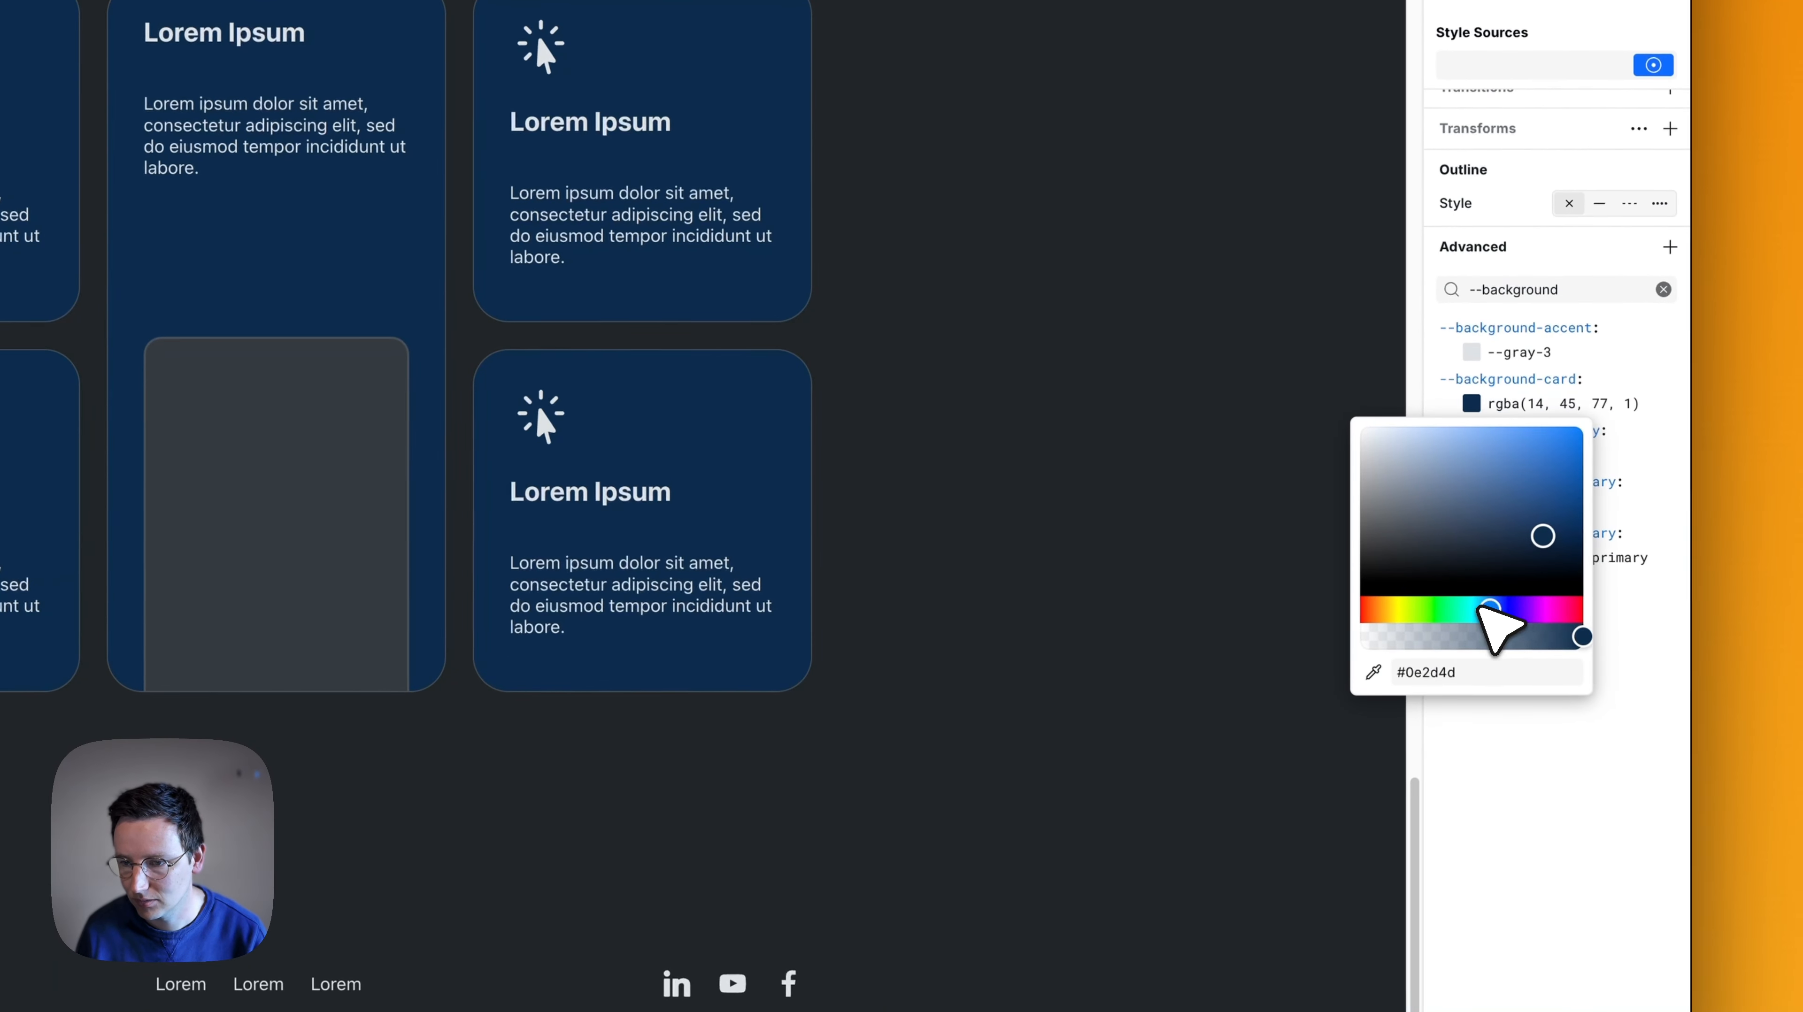
{"action": "left_click_drag", "start_coordinate": [1481, 608], "coordinate": [1420, 608]}
{"action": "left_click_drag", "start_coordinate": [1453, 505], "coordinate": [1380, 560]}
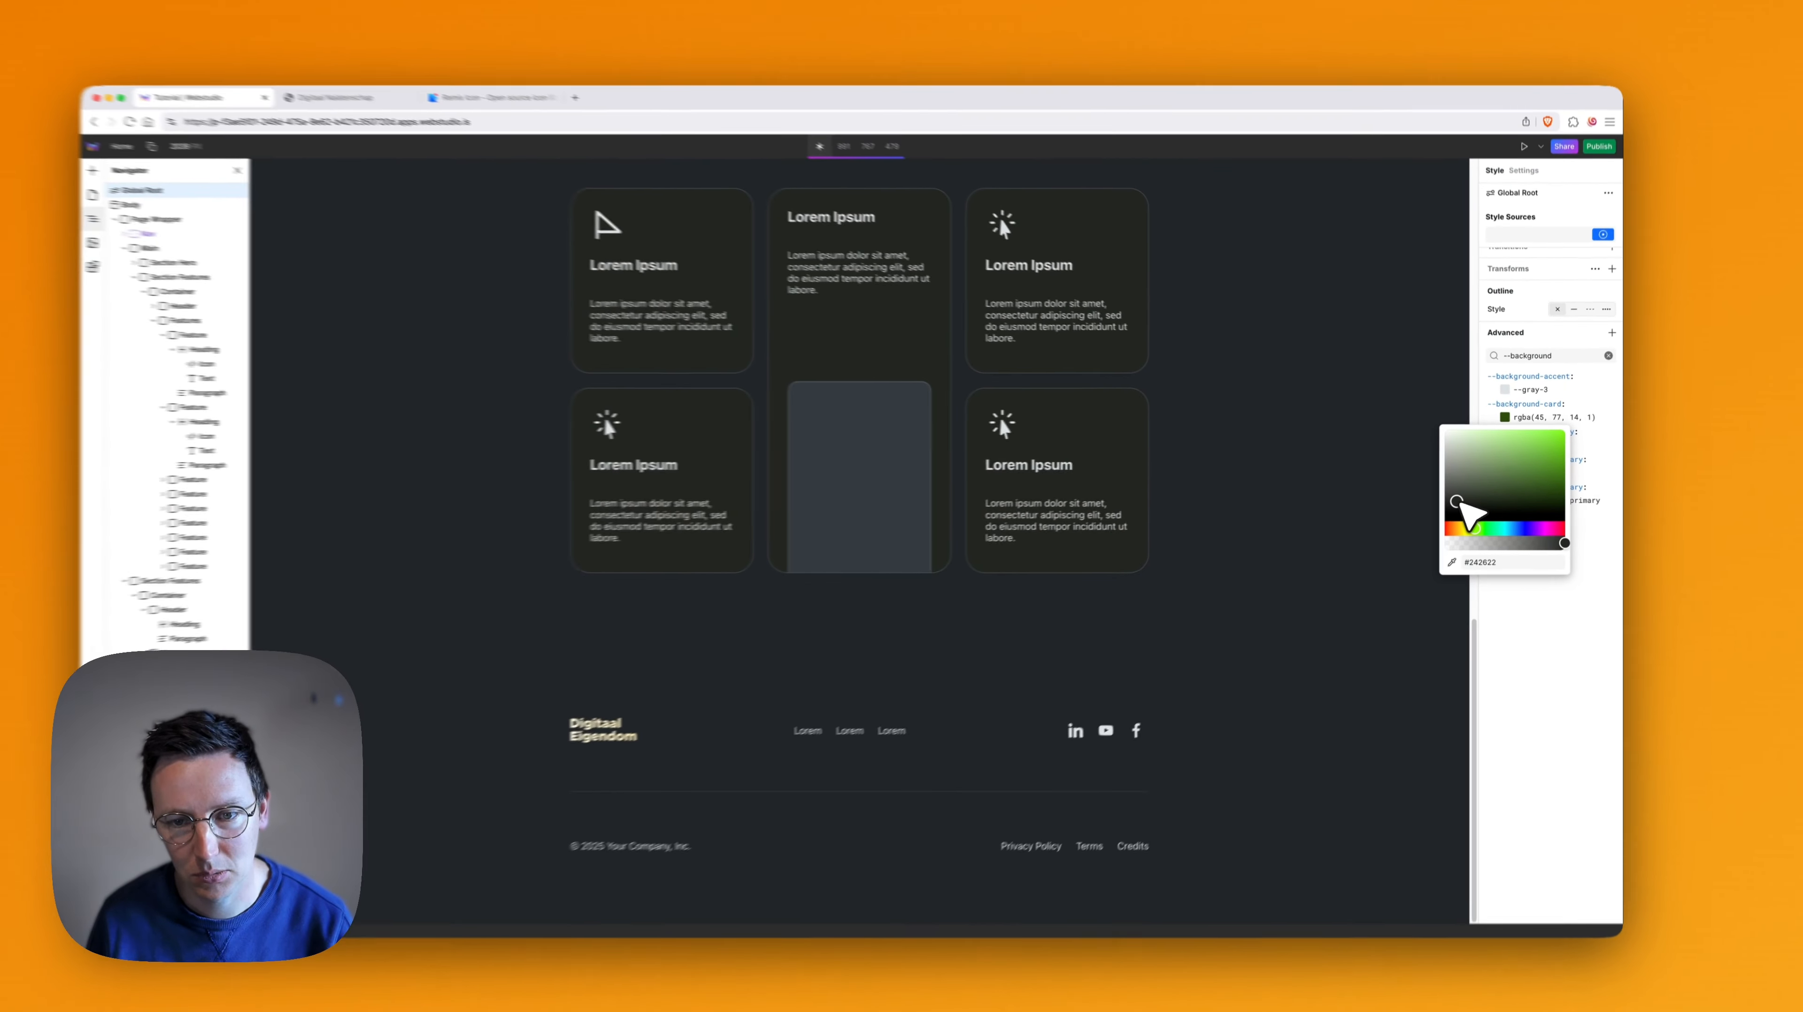
{"action": "left_click_drag", "start_coordinate": [1461, 506], "coordinate": [1458, 494]}
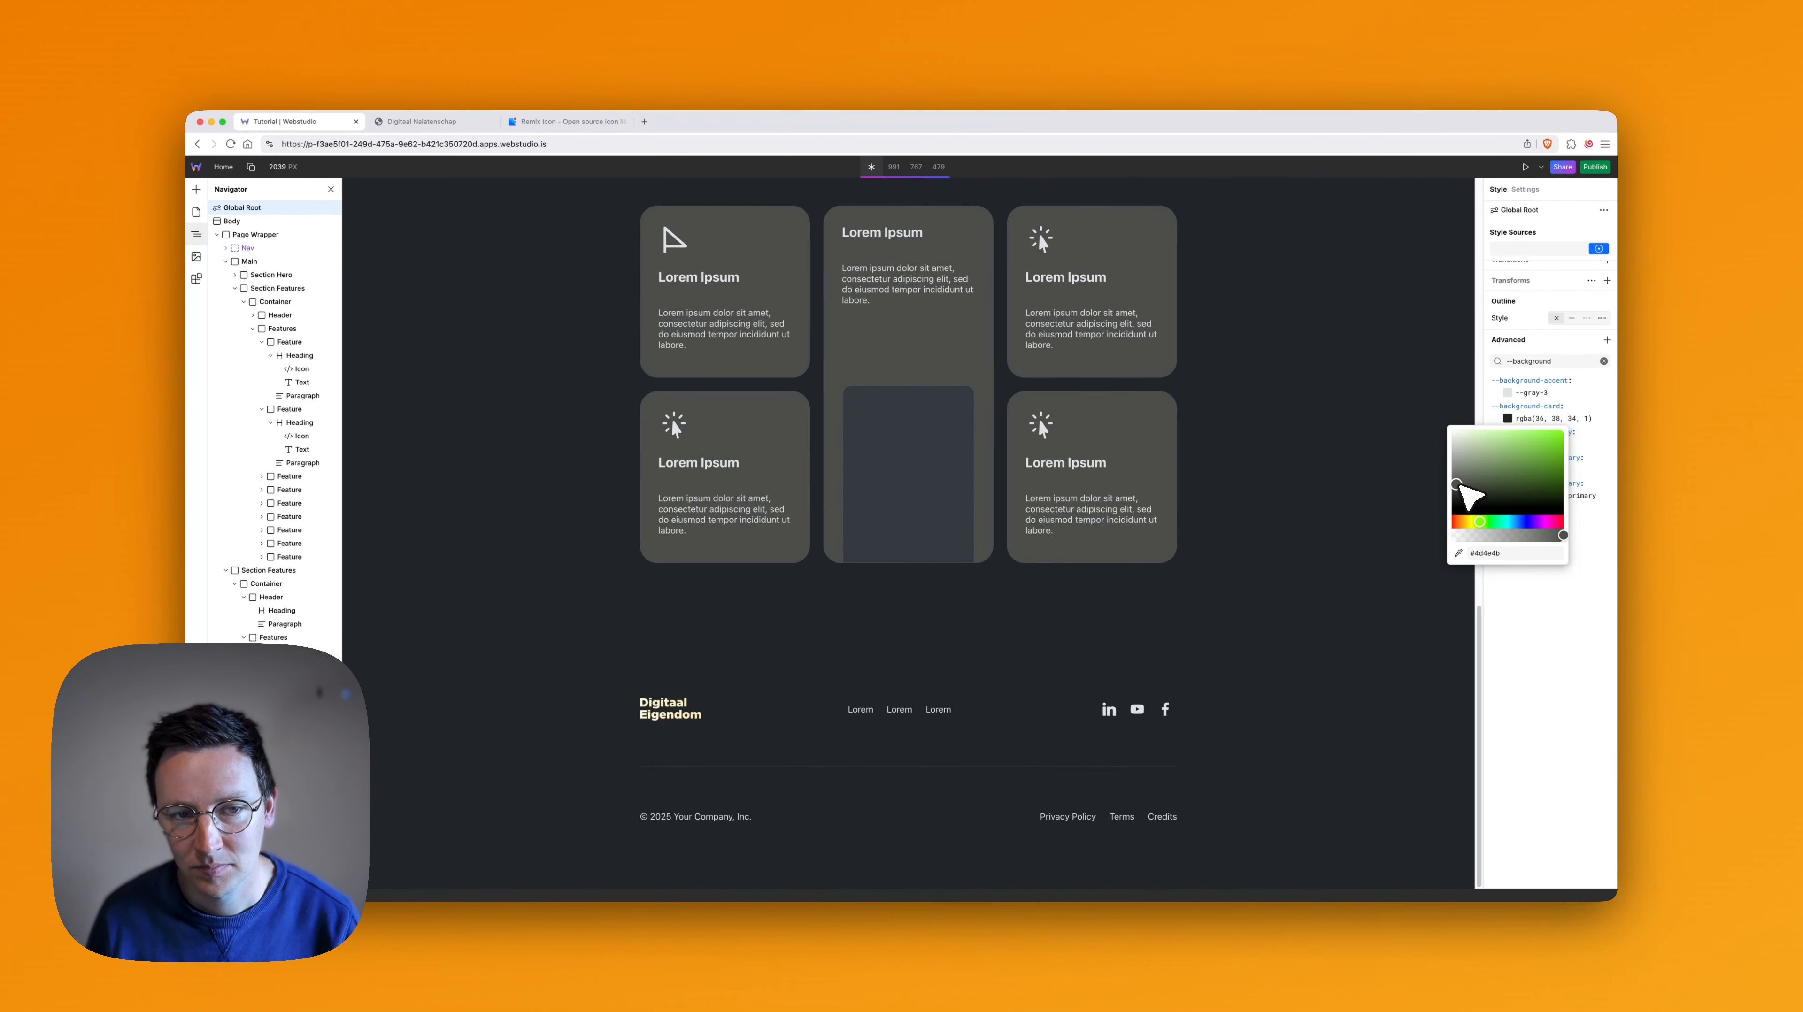
{"action": "left_click", "coordinate": [1573, 755]}
- Review the recolored Products & Services cards and their individual texts on the canvas
{"action": "scroll", "coordinate": [1120, 497], "scroll_direction": "up", "scroll_amount": 4}
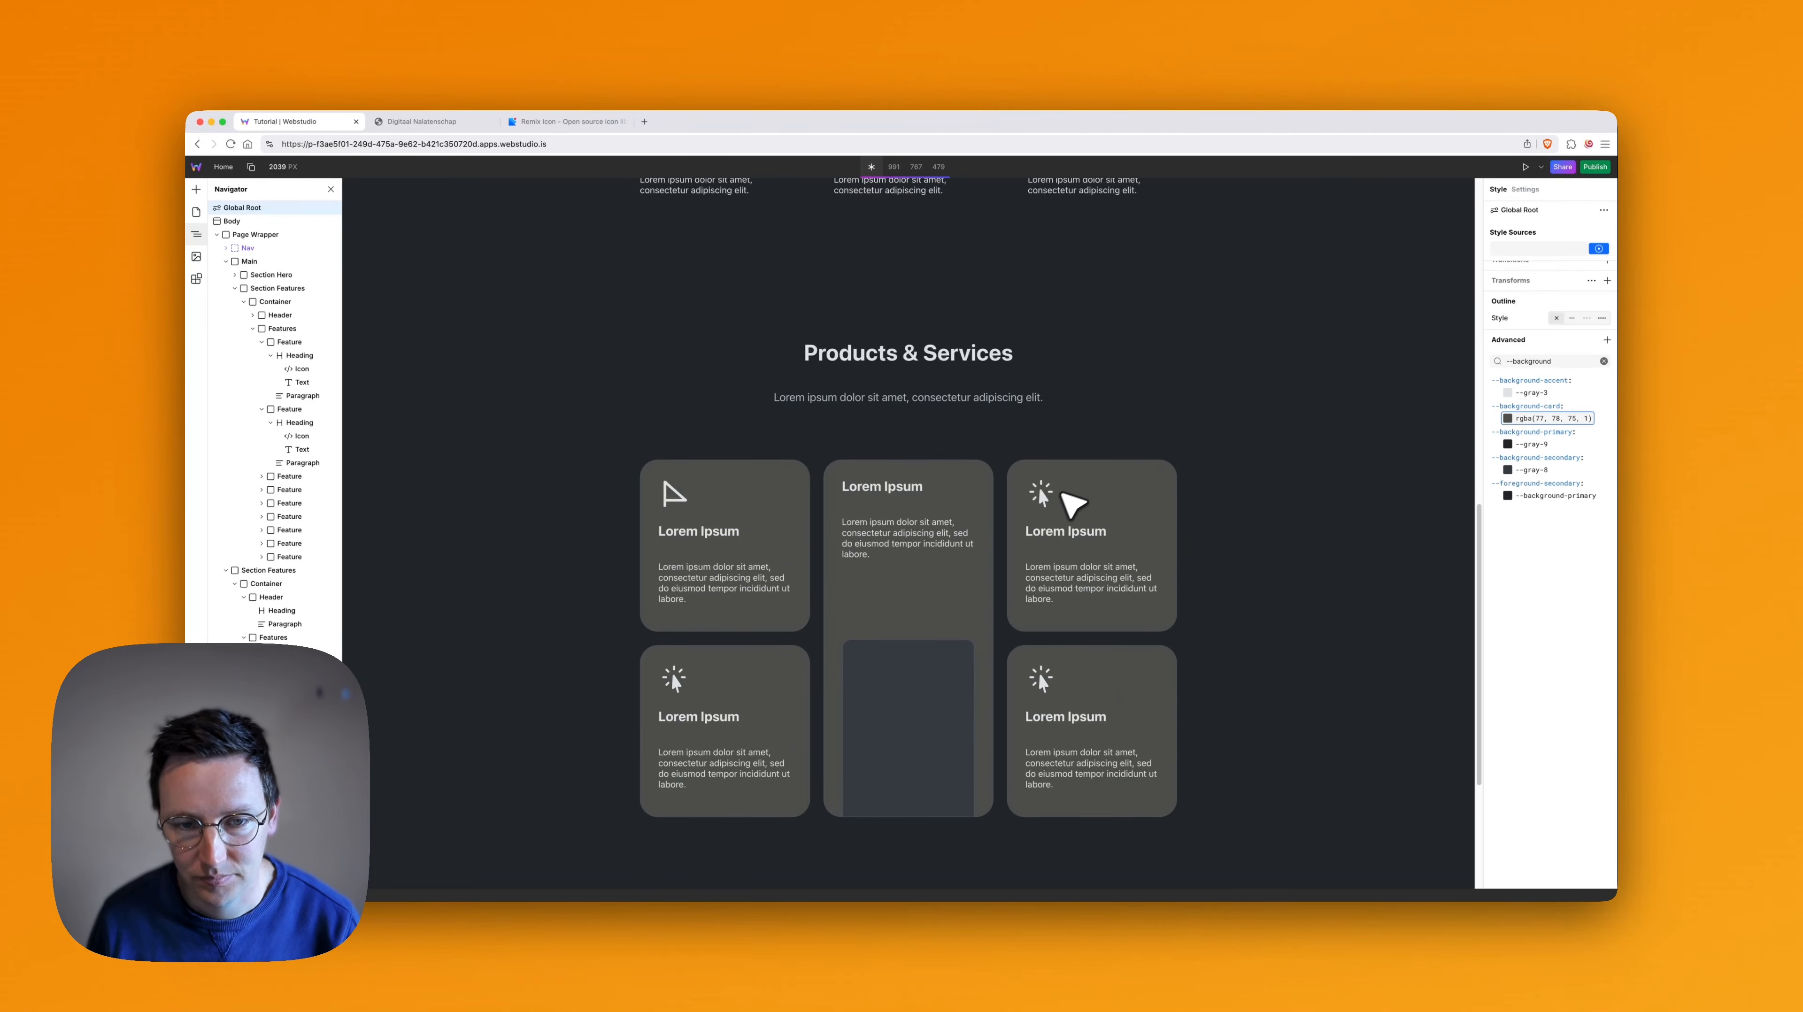
{"action": "scroll", "coordinate": [1056, 475], "scroll_direction": "up", "scroll_amount": 2}
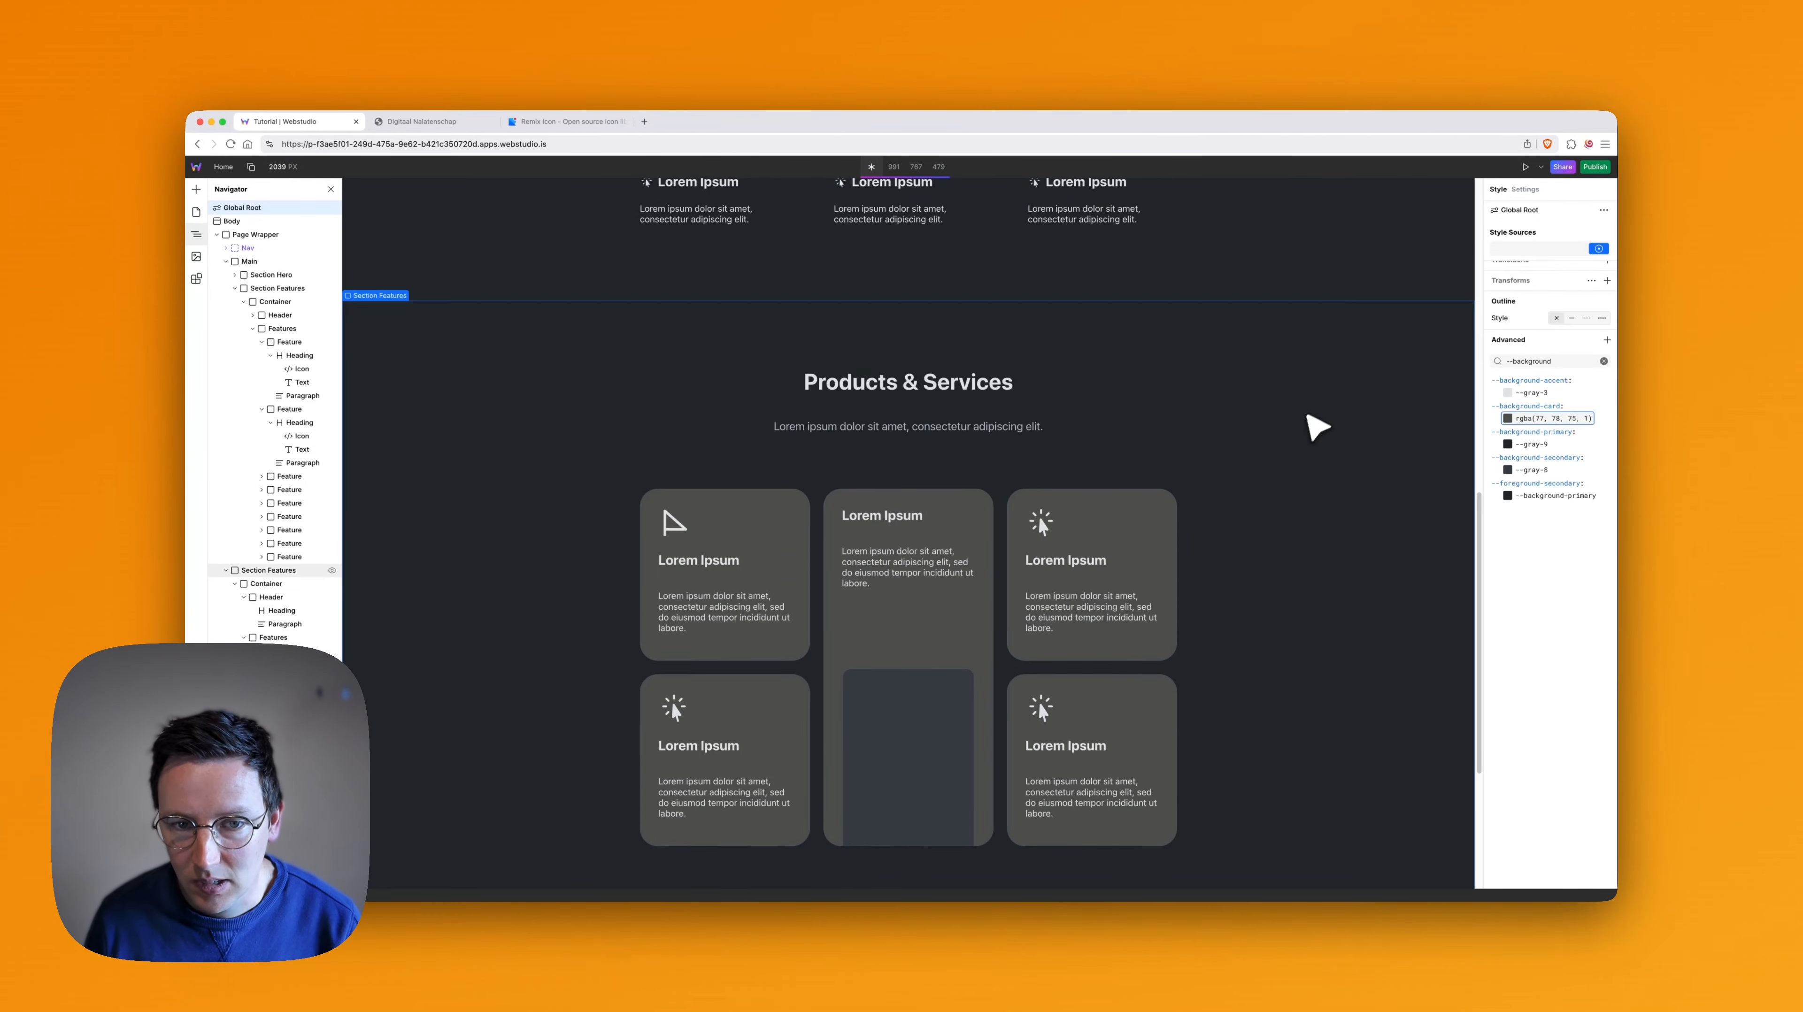
{"action": "scroll", "coordinate": [868, 564], "scroll_direction": "down", "scroll_amount": 5}
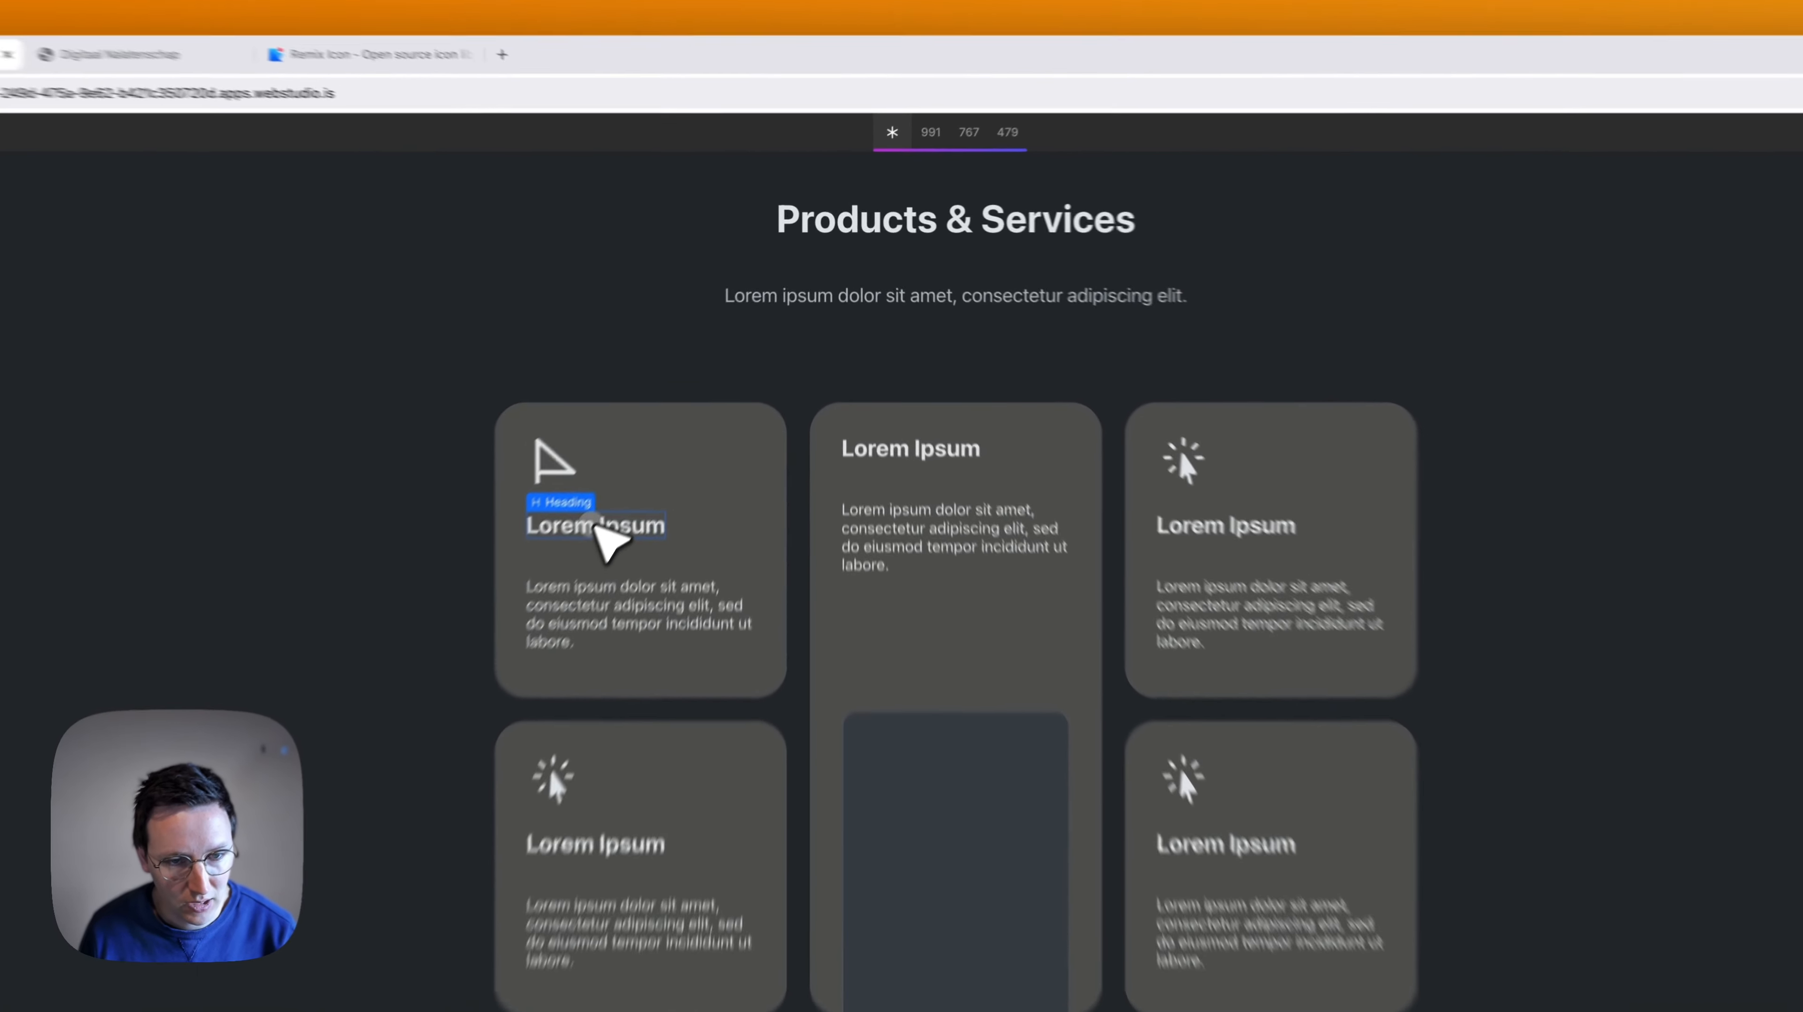
{"action": "double_click", "coordinate": [697, 395]}
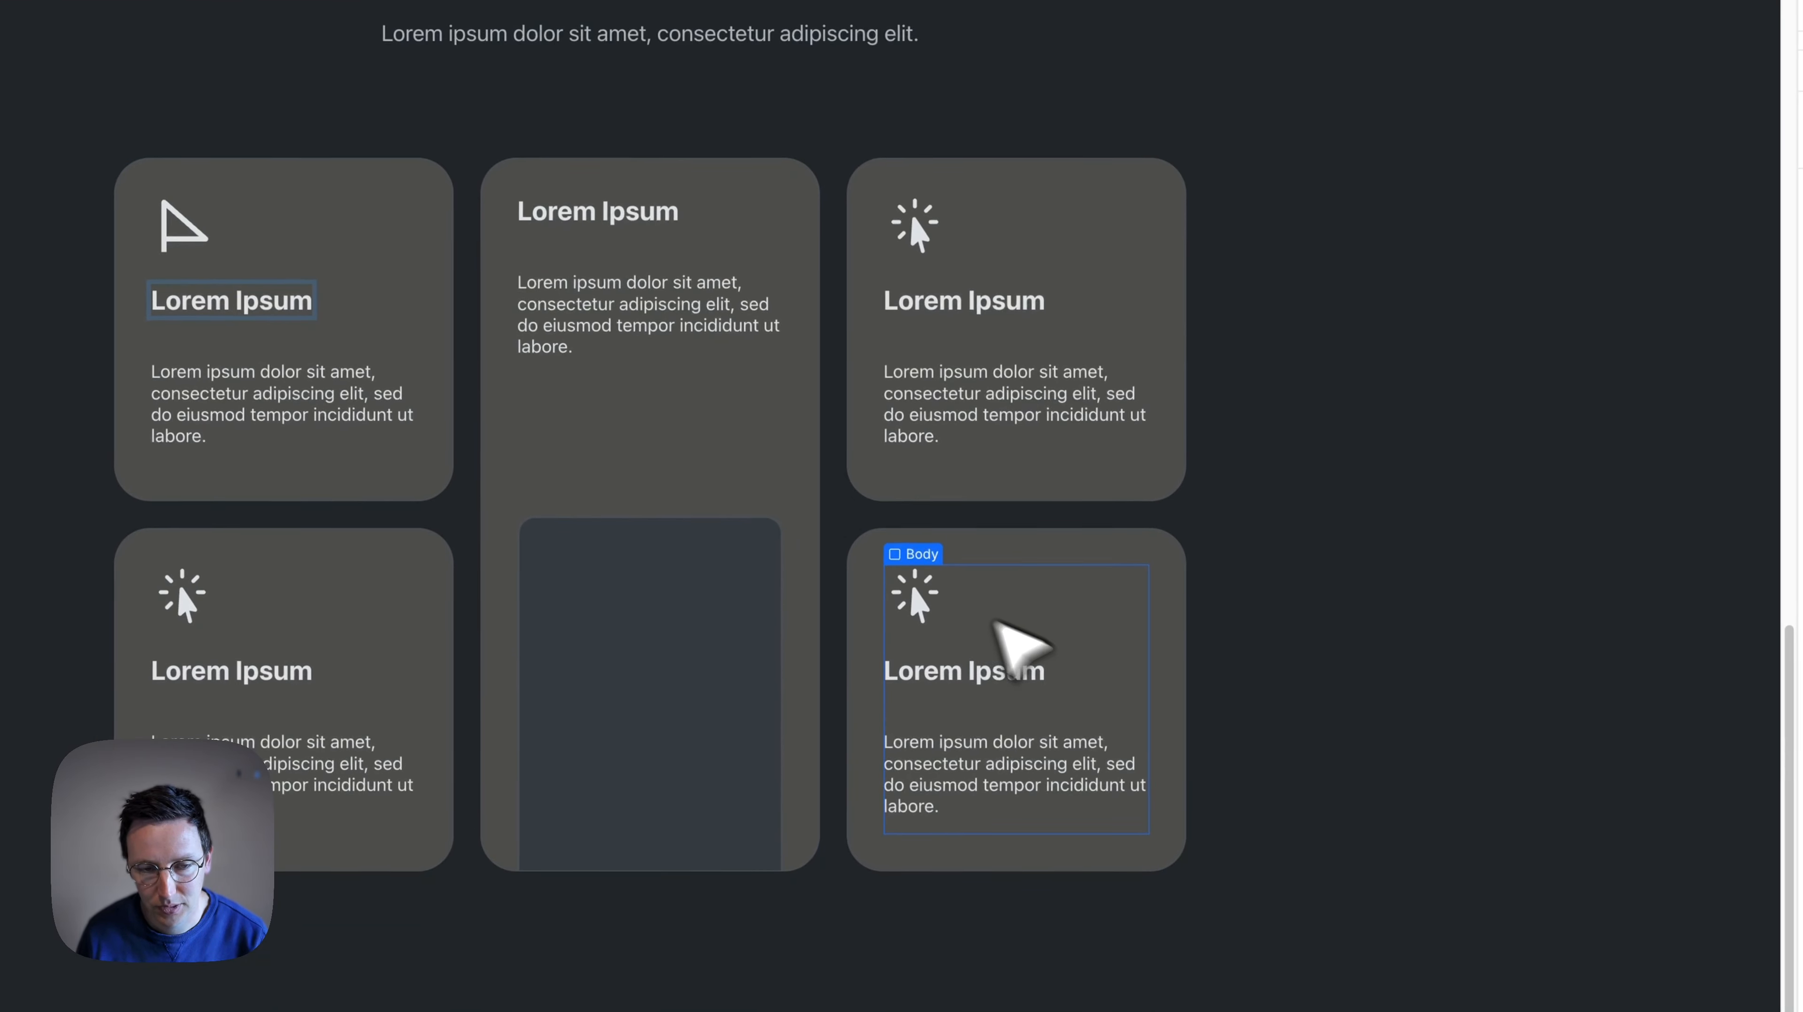
{"action": "scroll", "coordinate": [1049, 615], "scroll_direction": "down", "scroll_amount": 2}
{"action": "left_click", "coordinate": [1081, 230]}
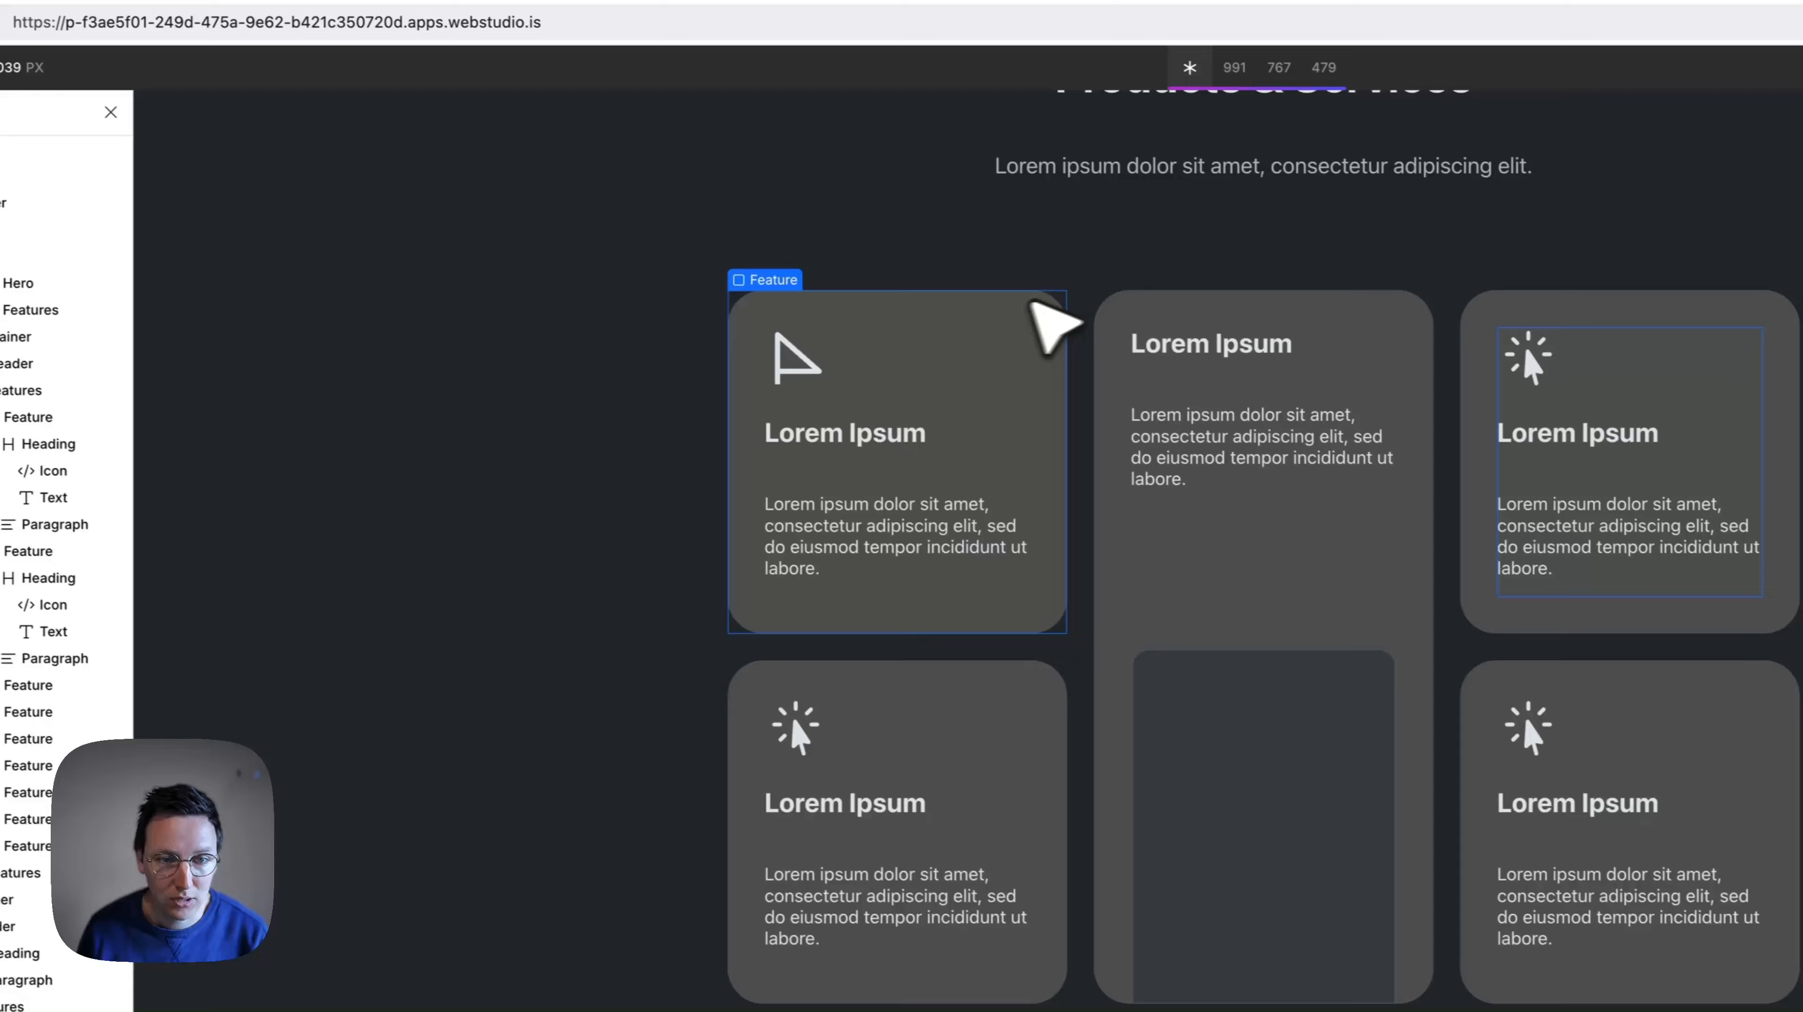
{"action": "left_click", "coordinate": [533, 256]}
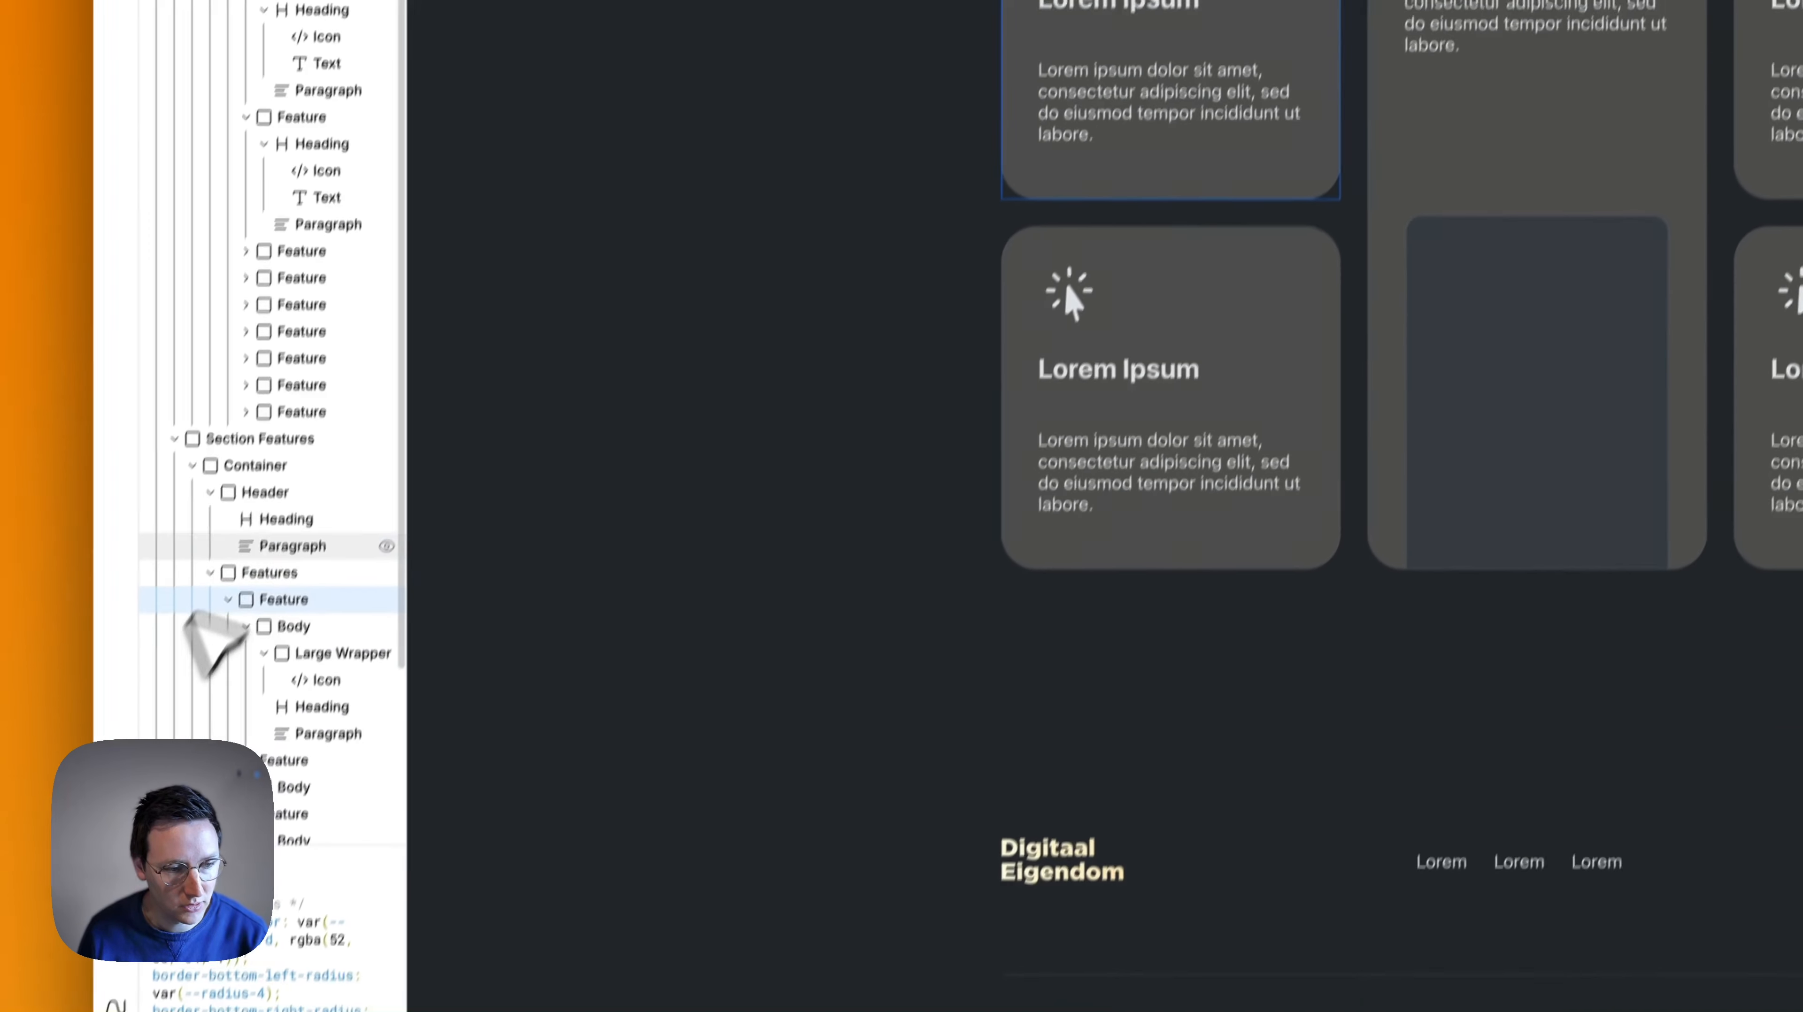
- Select the Features container around the cards, clear the --background filter and inspect the grid token's advanced properties
{"action": "left_click", "coordinate": [270, 572]}
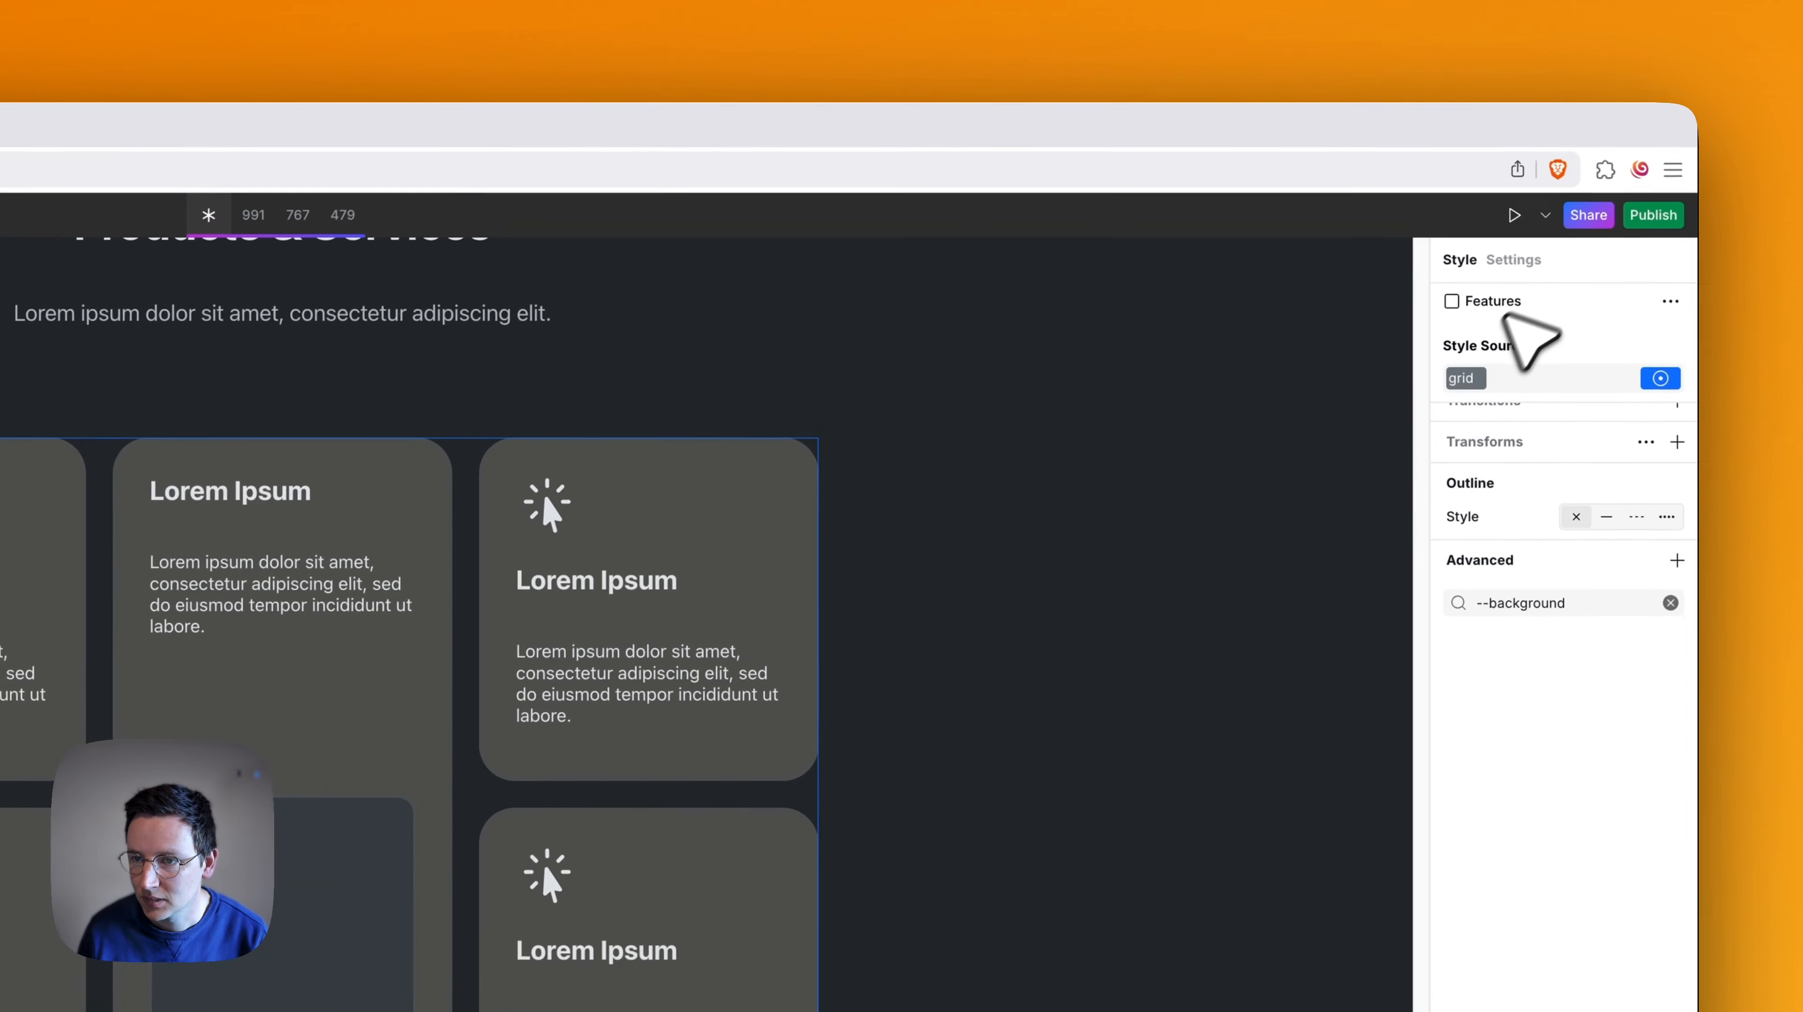
{"action": "left_click", "coordinate": [1530, 304]}
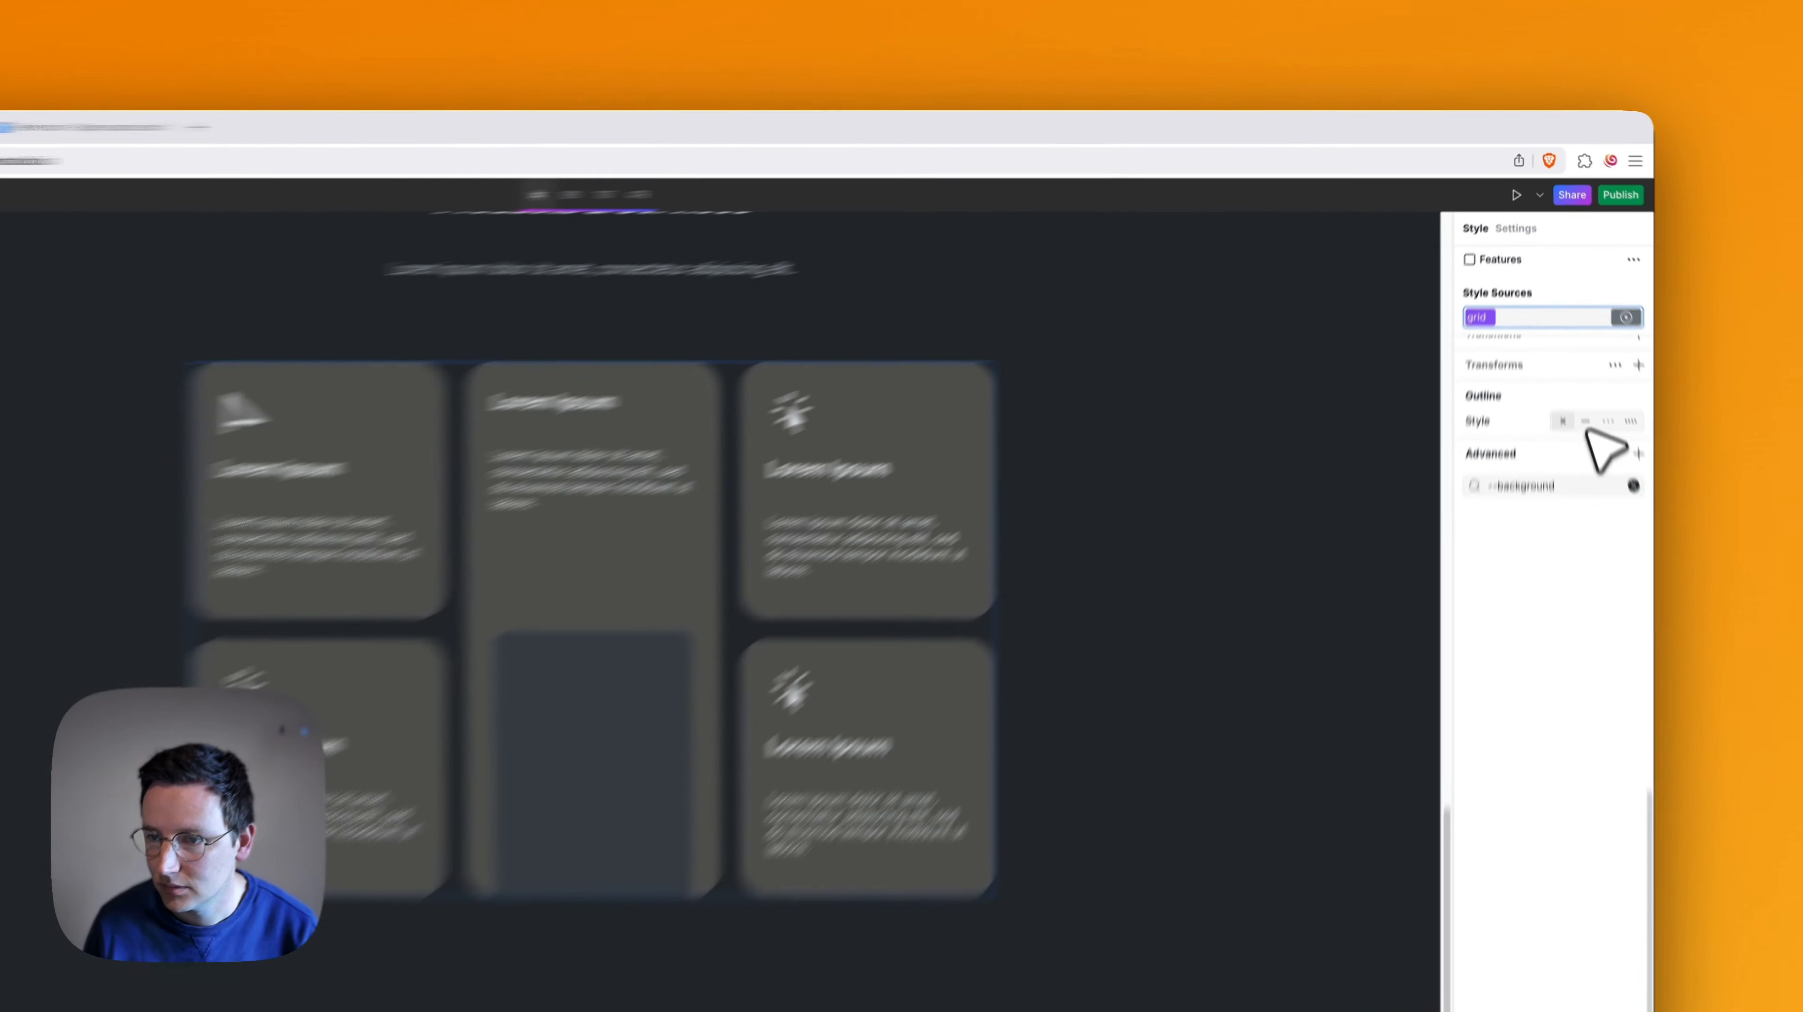
{"action": "left_click", "coordinate": [1663, 611]}
{"action": "left_click", "coordinate": [1653, 387]}
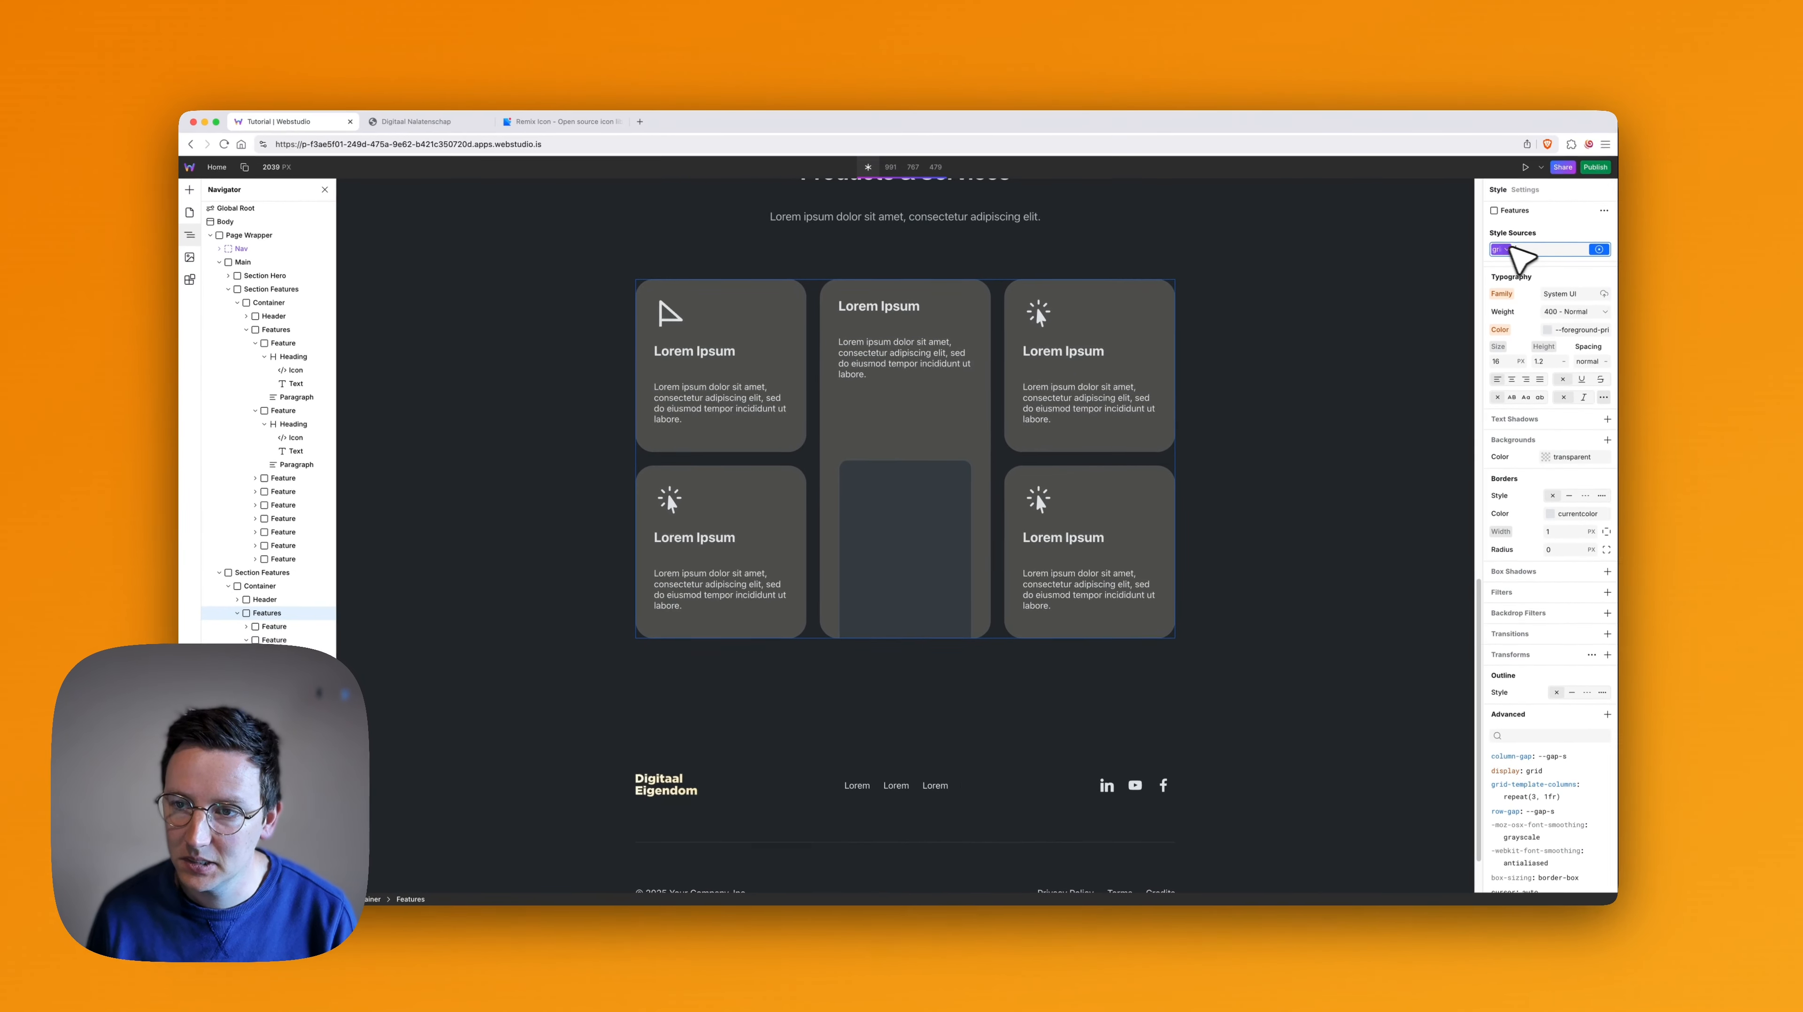
{"action": "left_click", "coordinate": [1451, 387]}
{"action": "left_click", "coordinate": [1499, 248]}
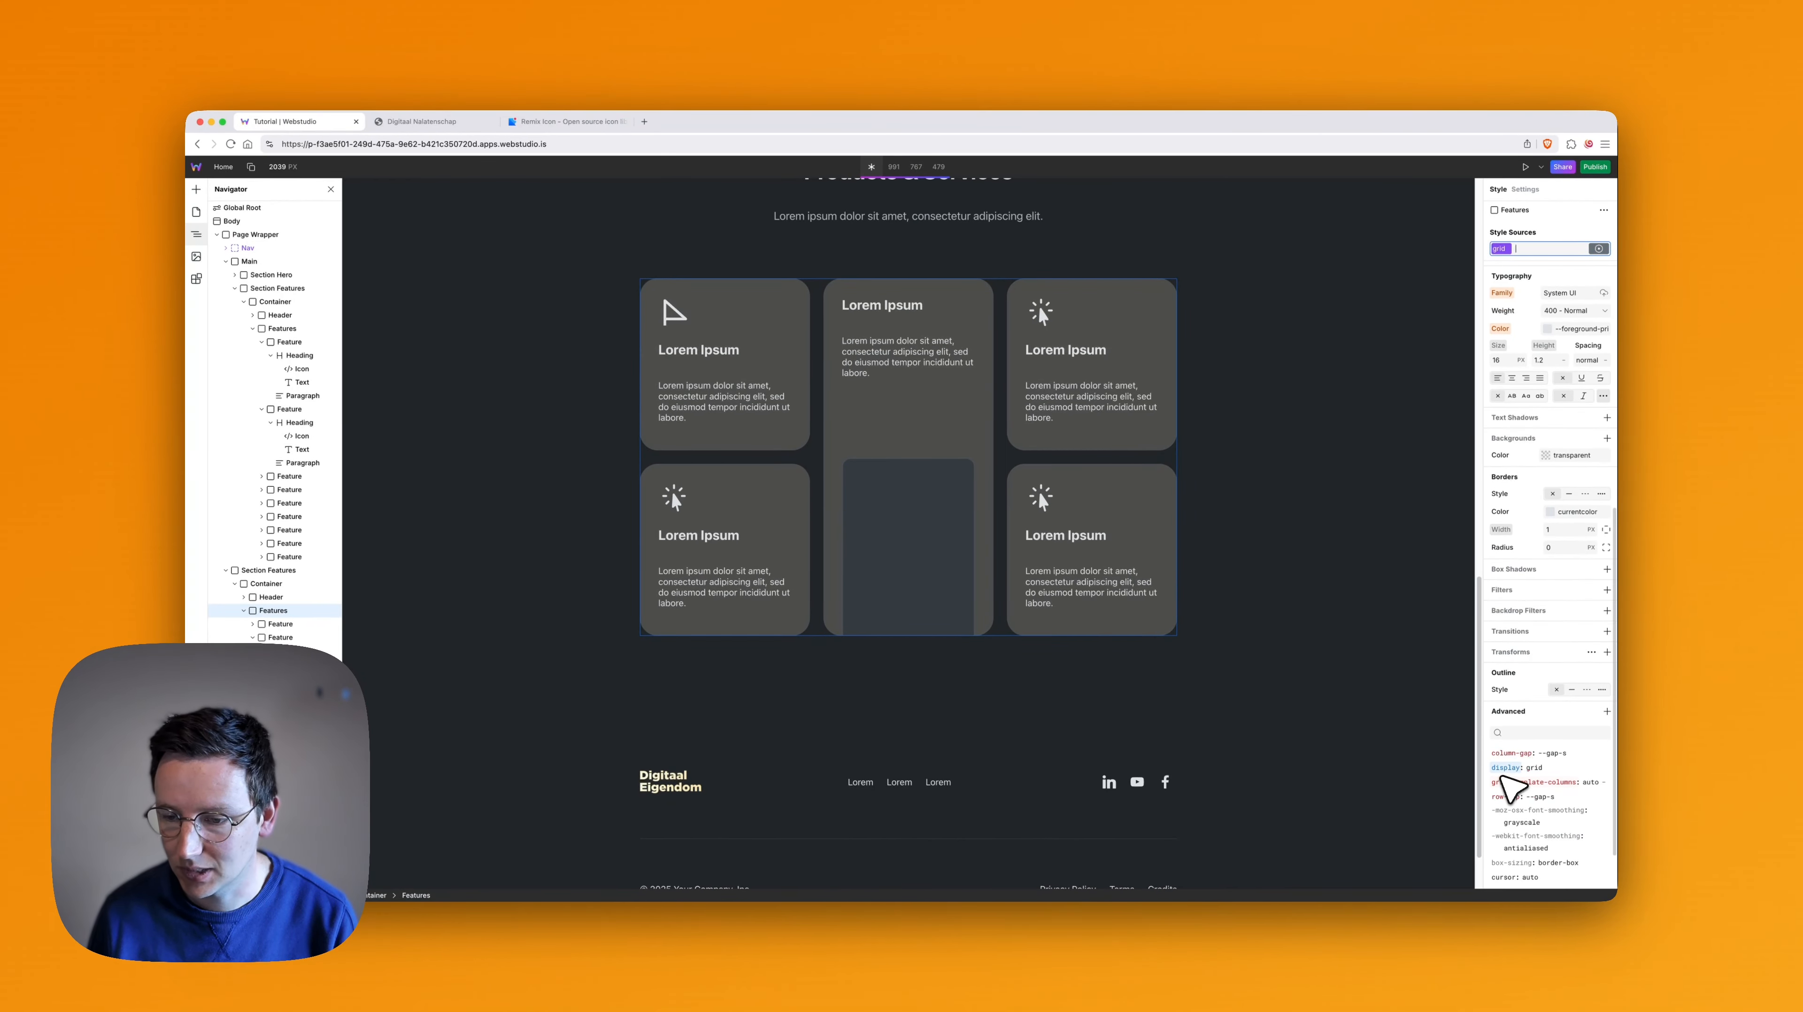
{"action": "scroll", "coordinate": [1537, 769], "scroll_direction": "down", "scroll_amount": 1}
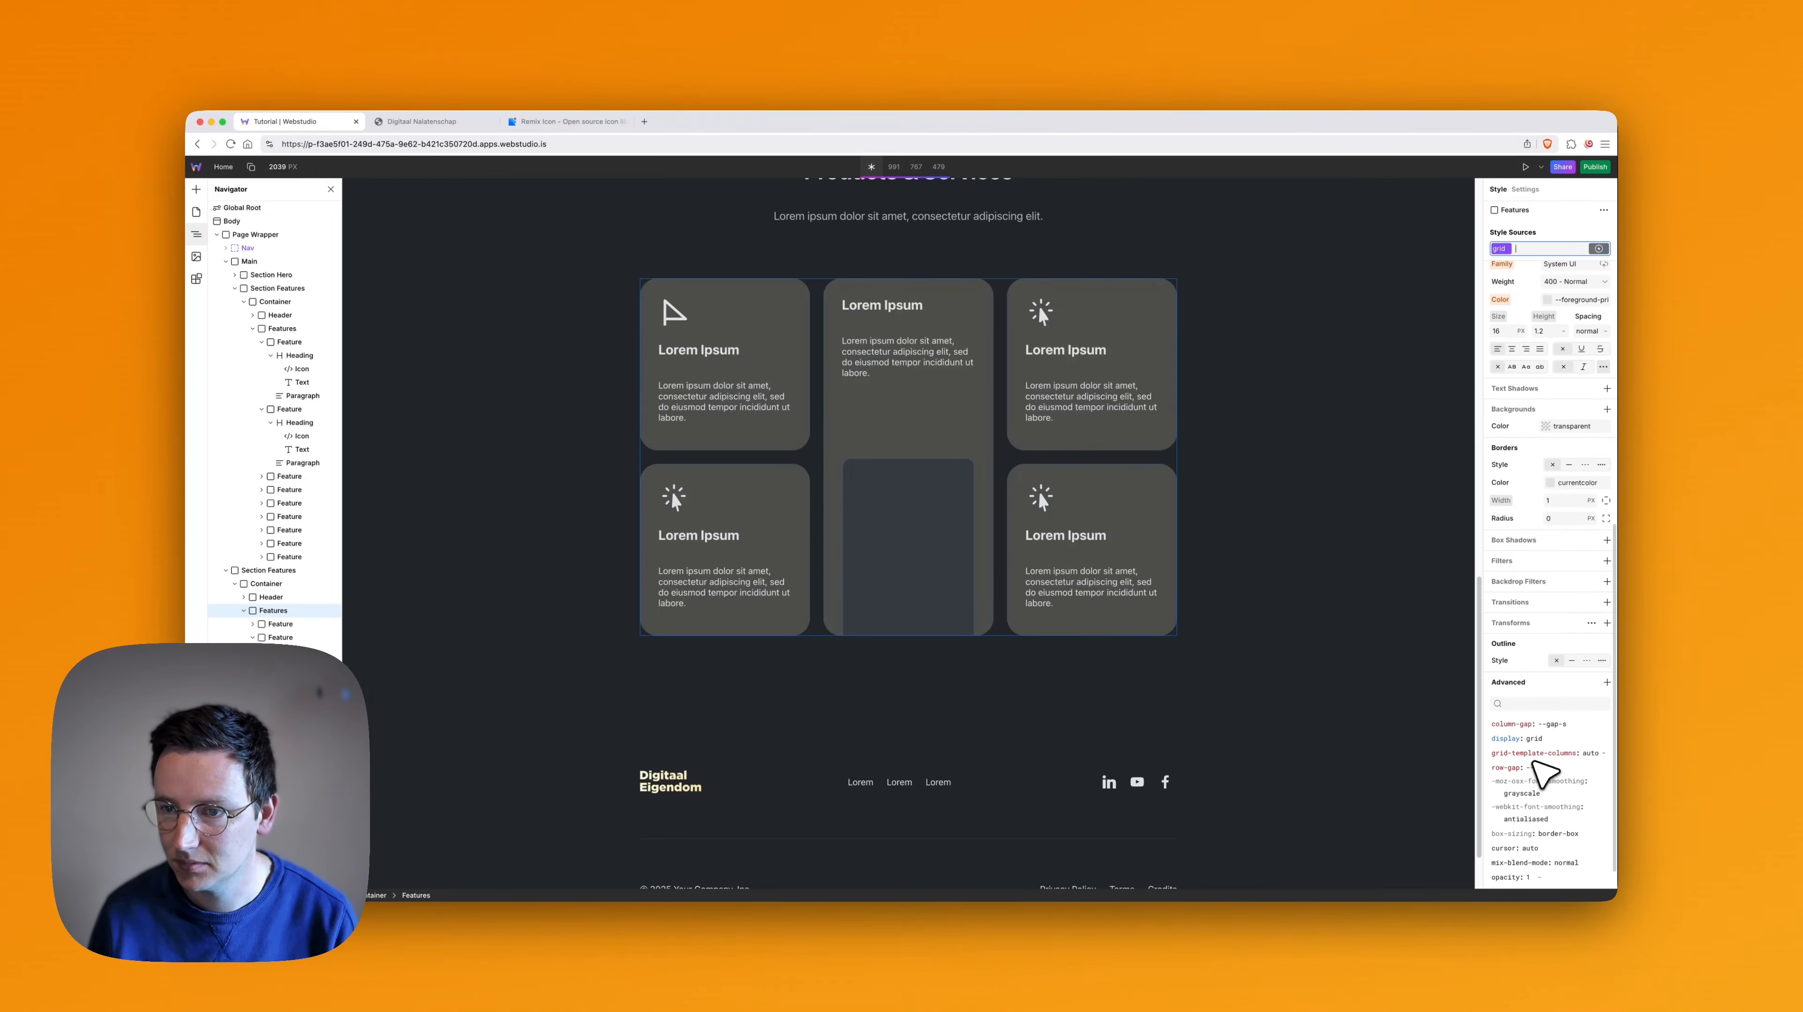
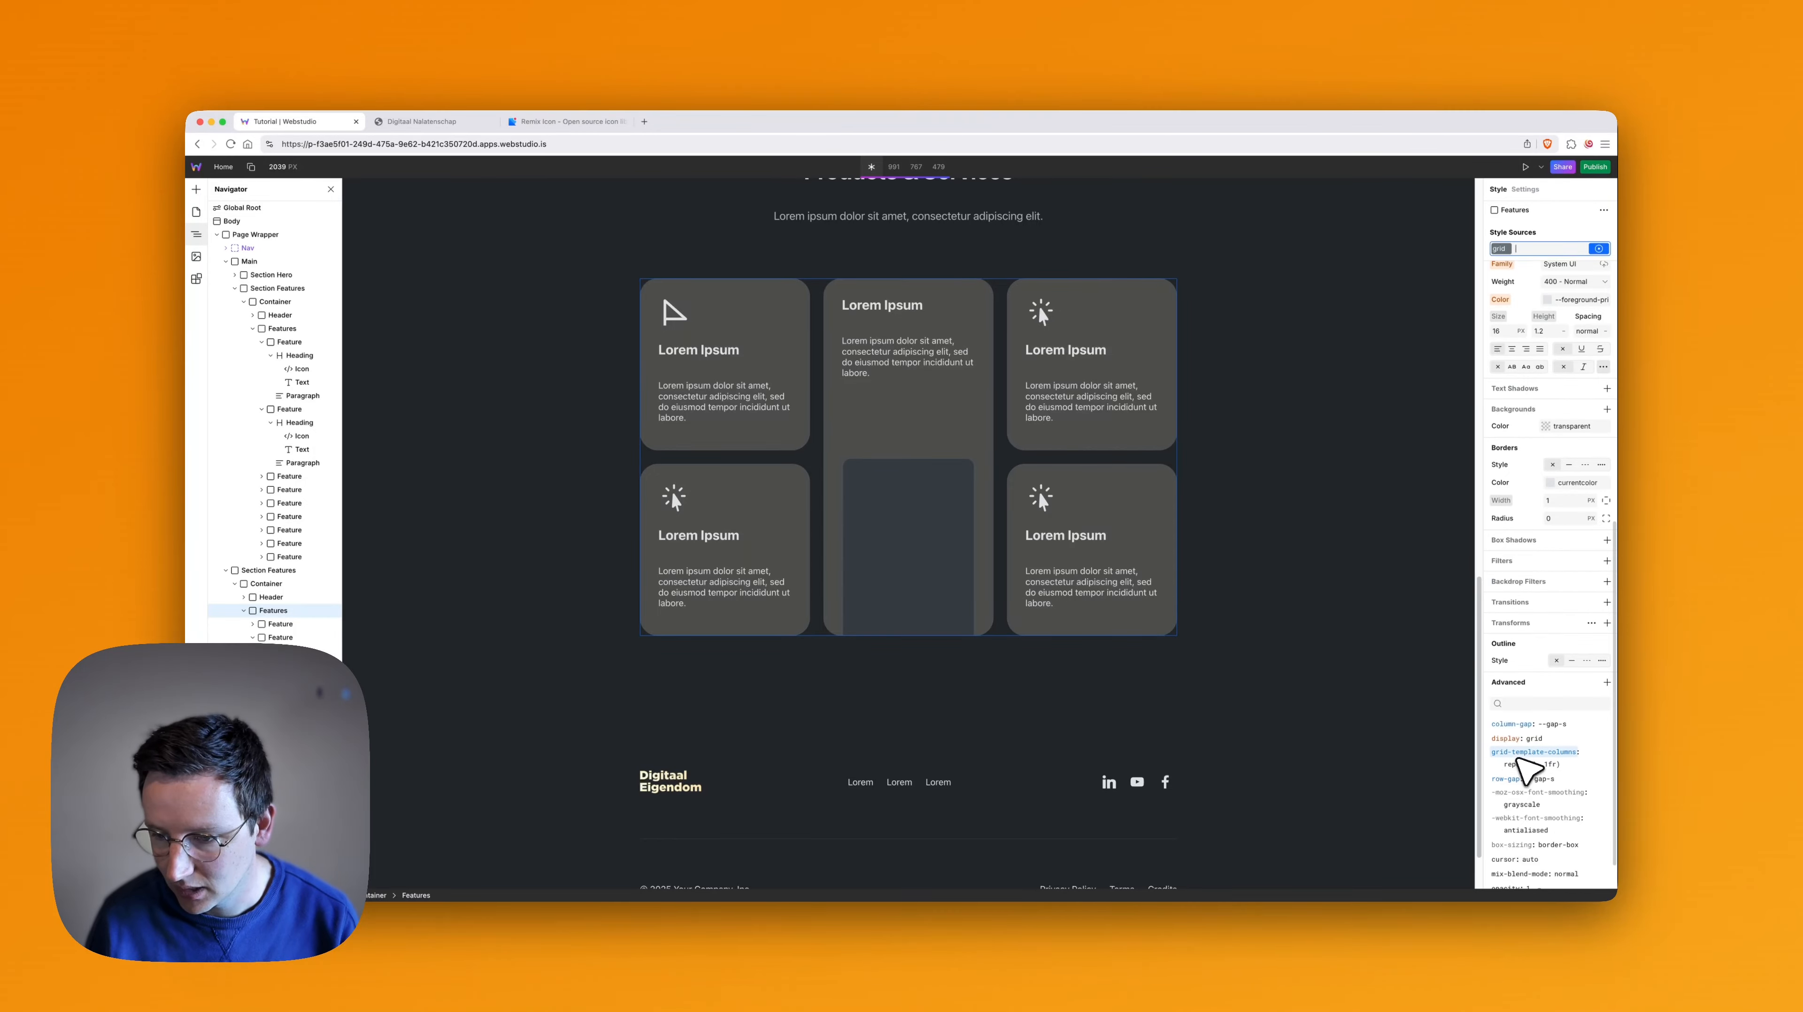
- Set grid-template-columns on the Products & Services Features grid to repeat(2, 1fr)
{"action": "left_click", "coordinate": [1530, 765]}
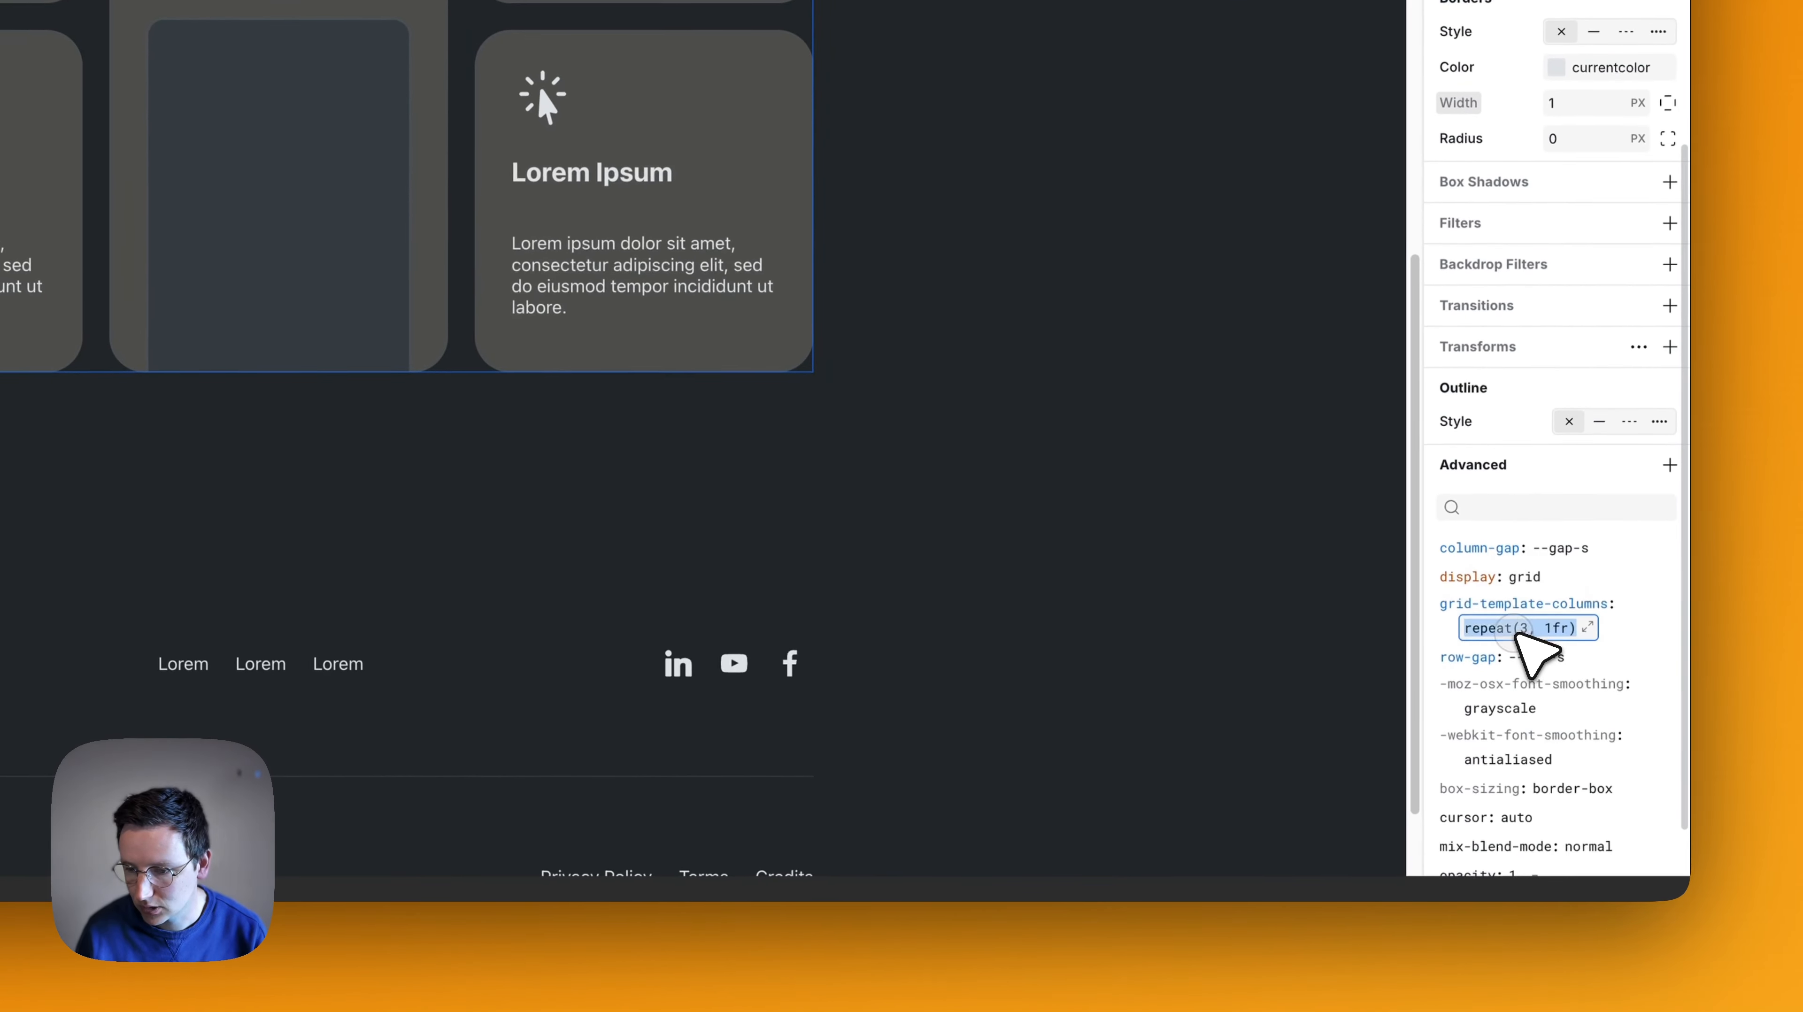
{"action": "double_click", "coordinate": [1525, 630]}
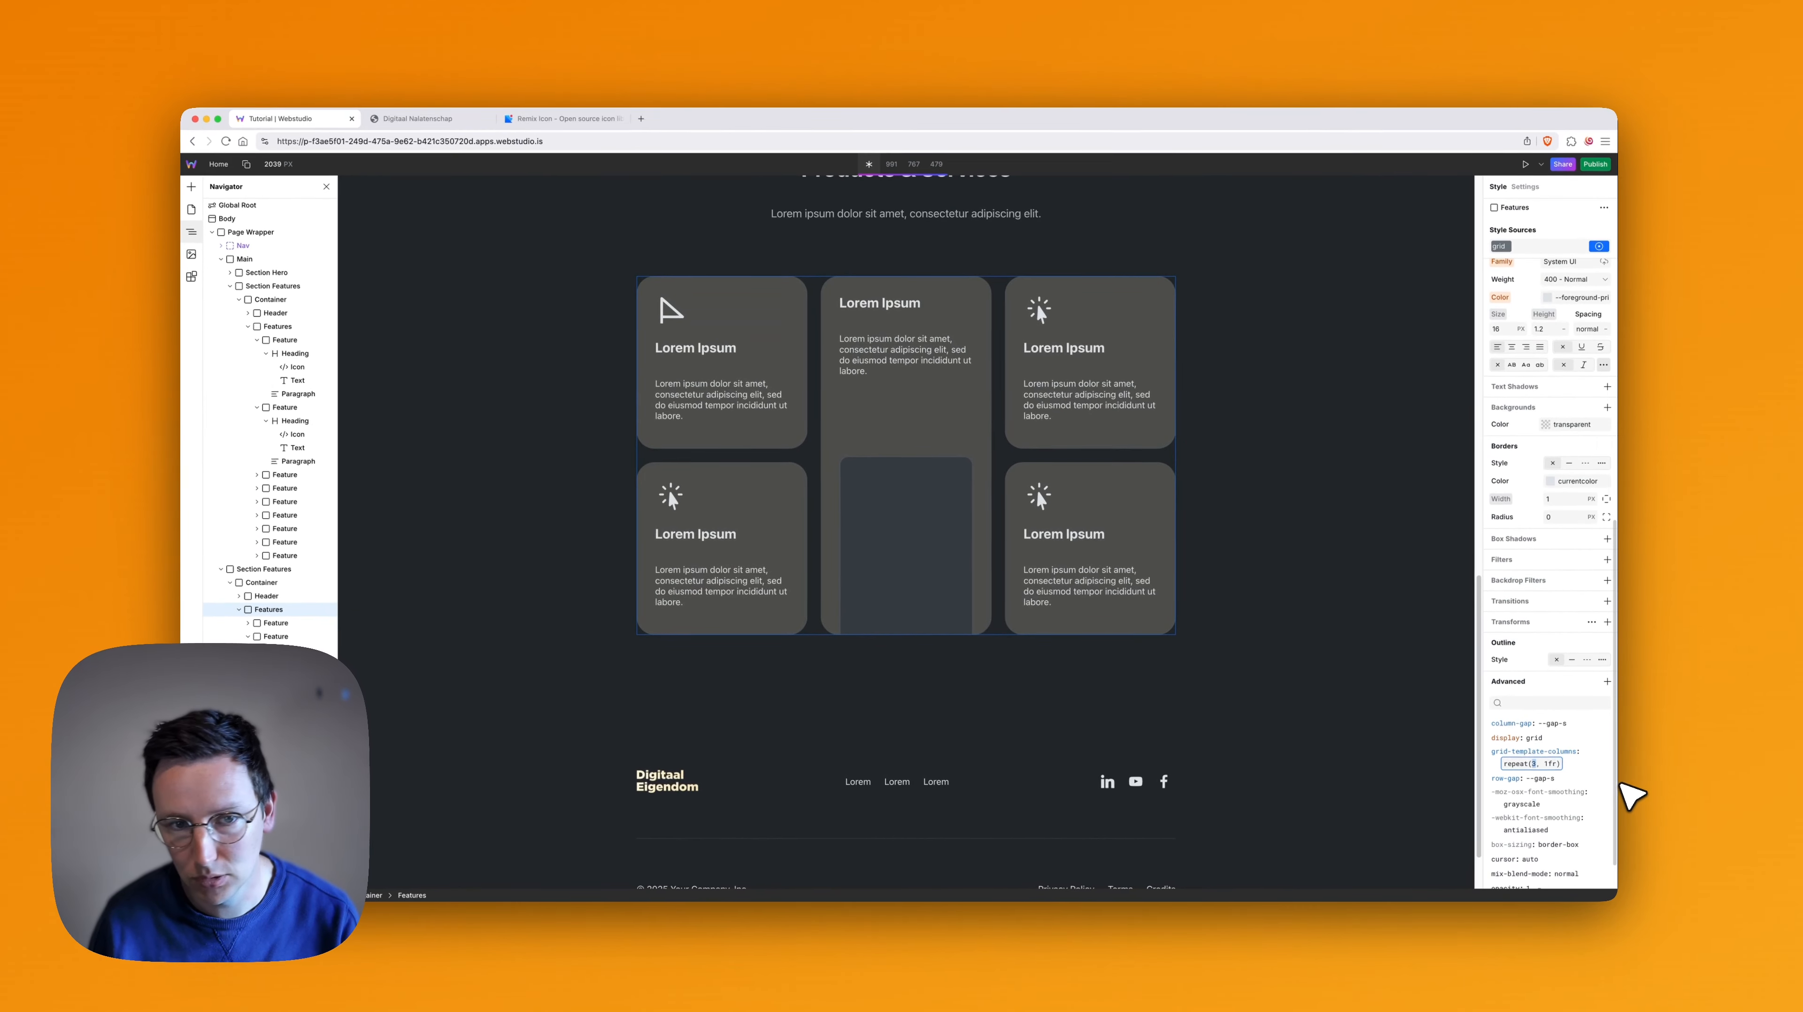
{"action": "type", "text": "2"}
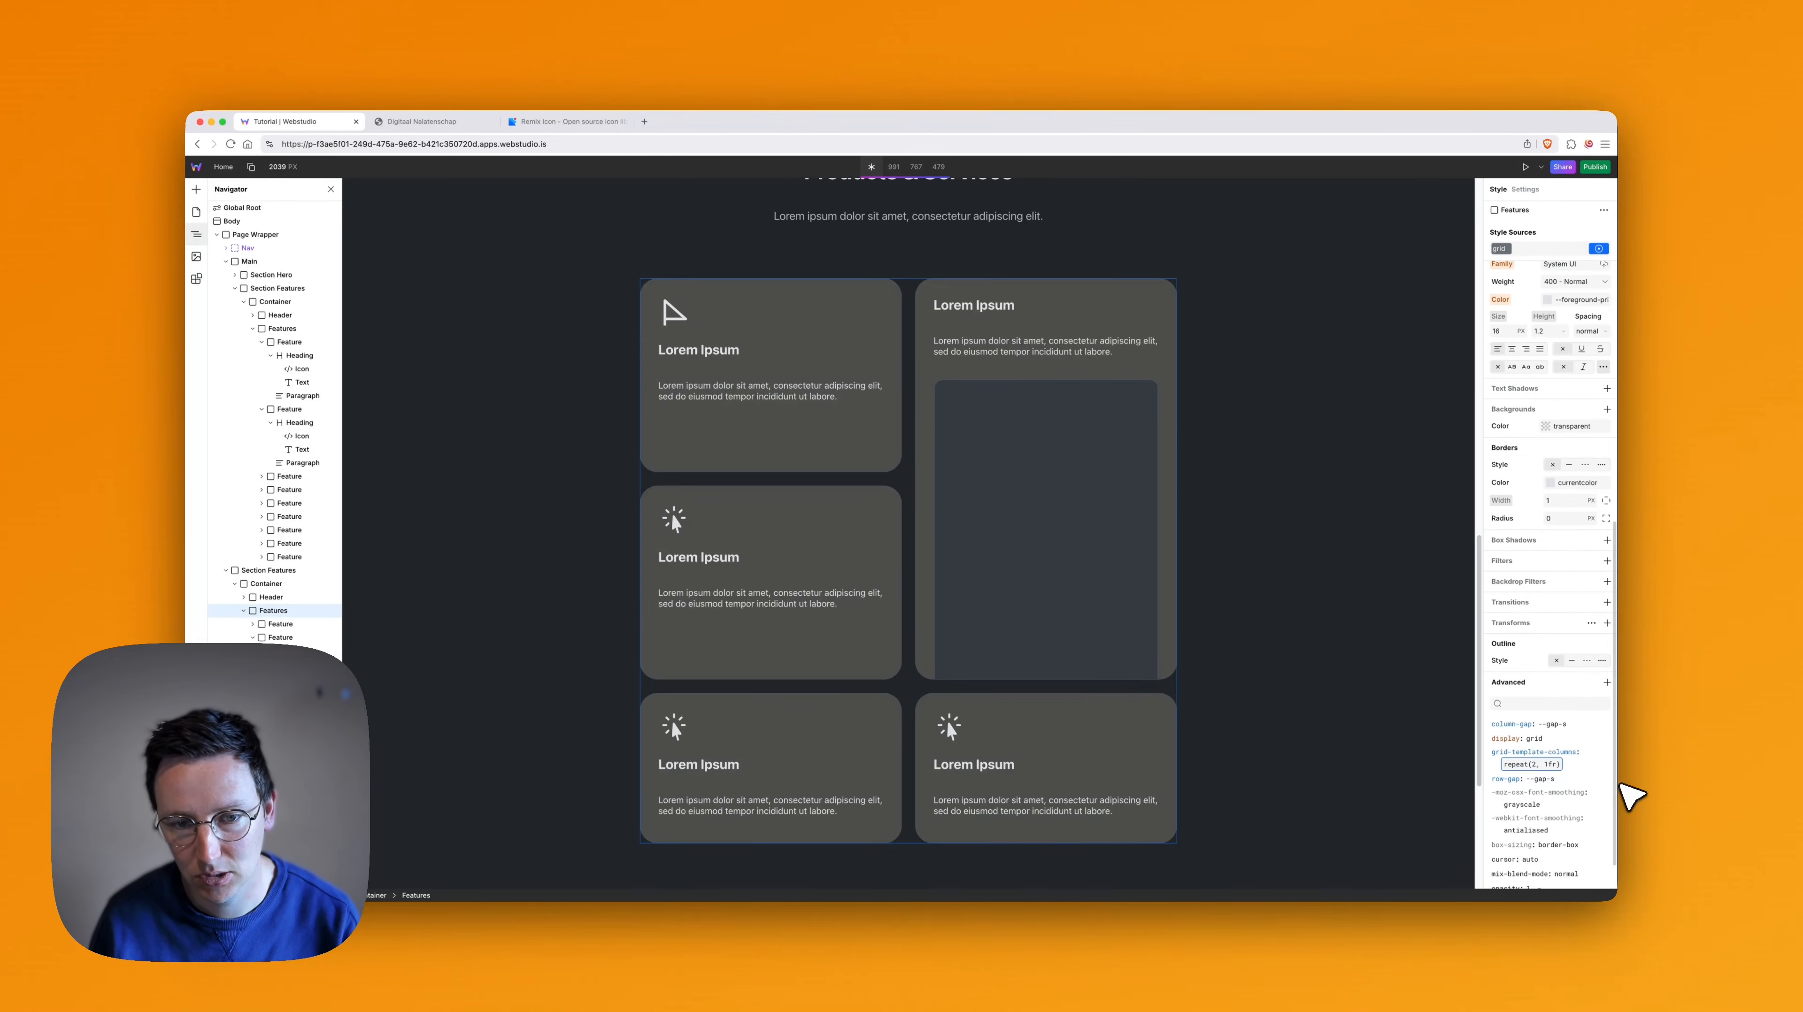
{"action": "scroll", "coordinate": [978, 705], "scroll_direction": "down", "scroll_amount": 3}
{"action": "scroll", "coordinate": [972, 705], "scroll_direction": "up", "scroll_amount": 6}
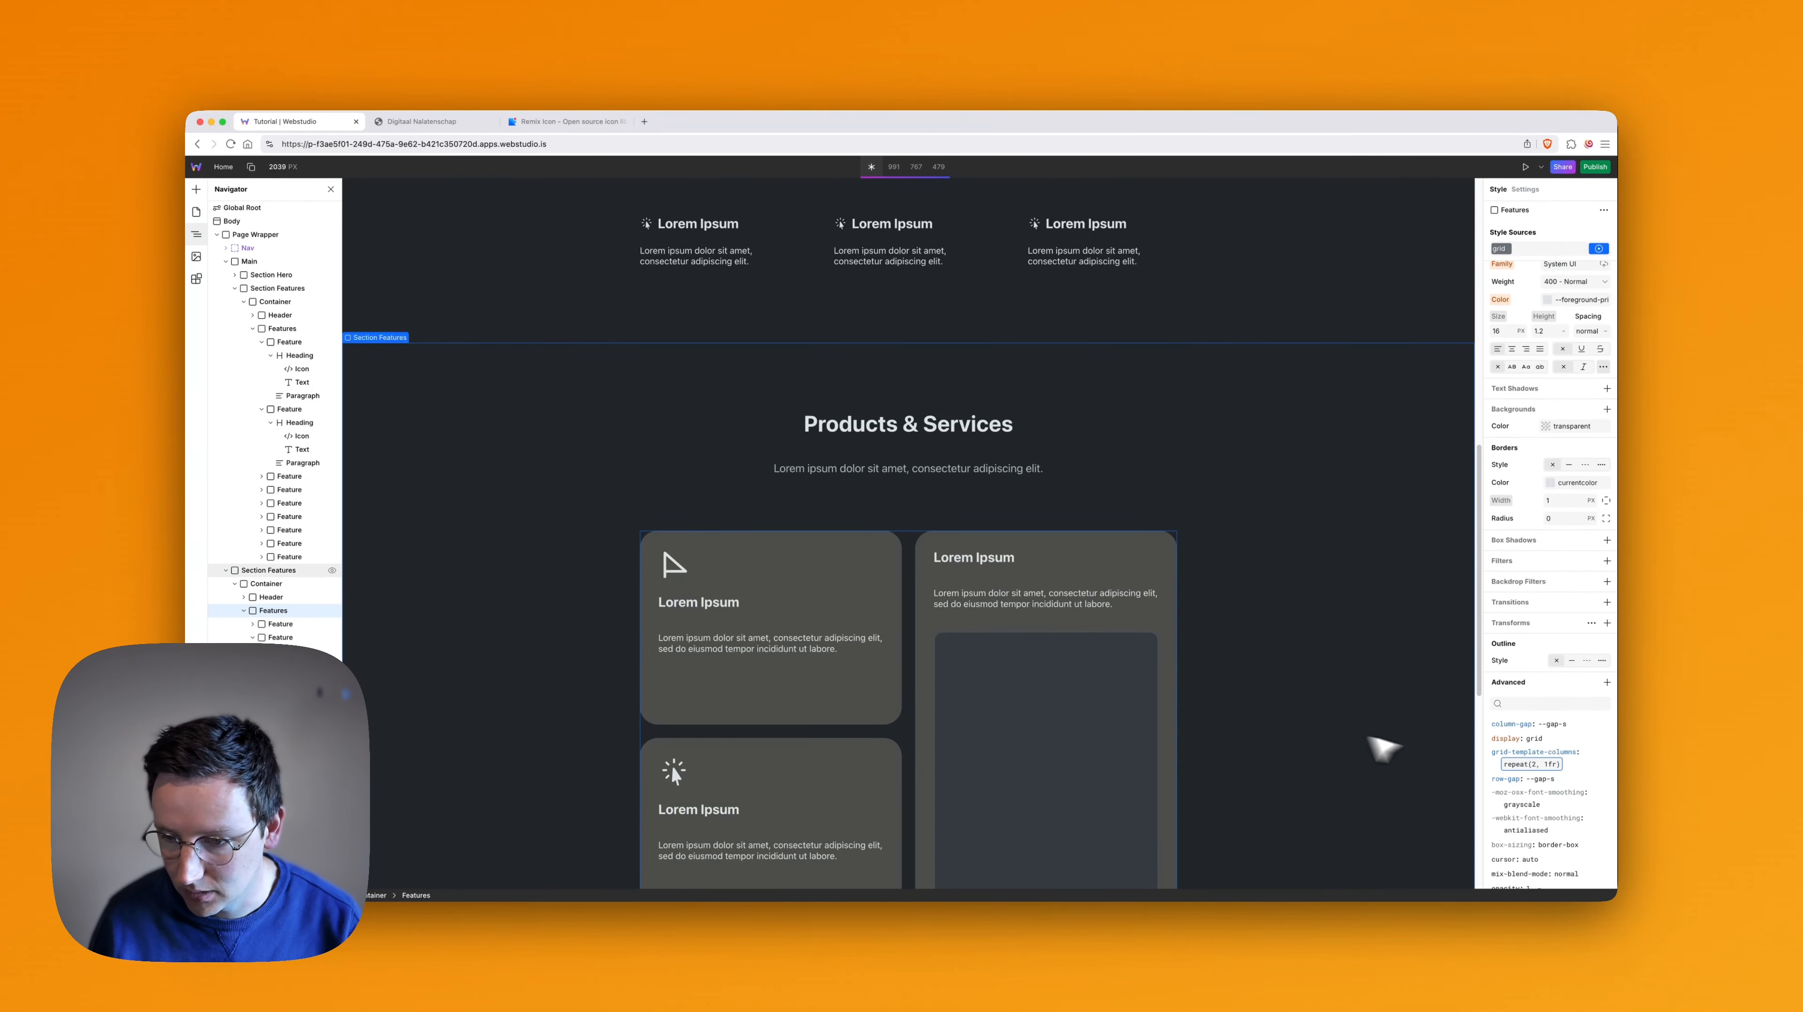
- Try setting grid-row-end to span 1 on the tall Feature card, and undo the change
{"action": "scroll", "coordinate": [1134, 709], "scroll_direction": "down", "scroll_amount": 1}
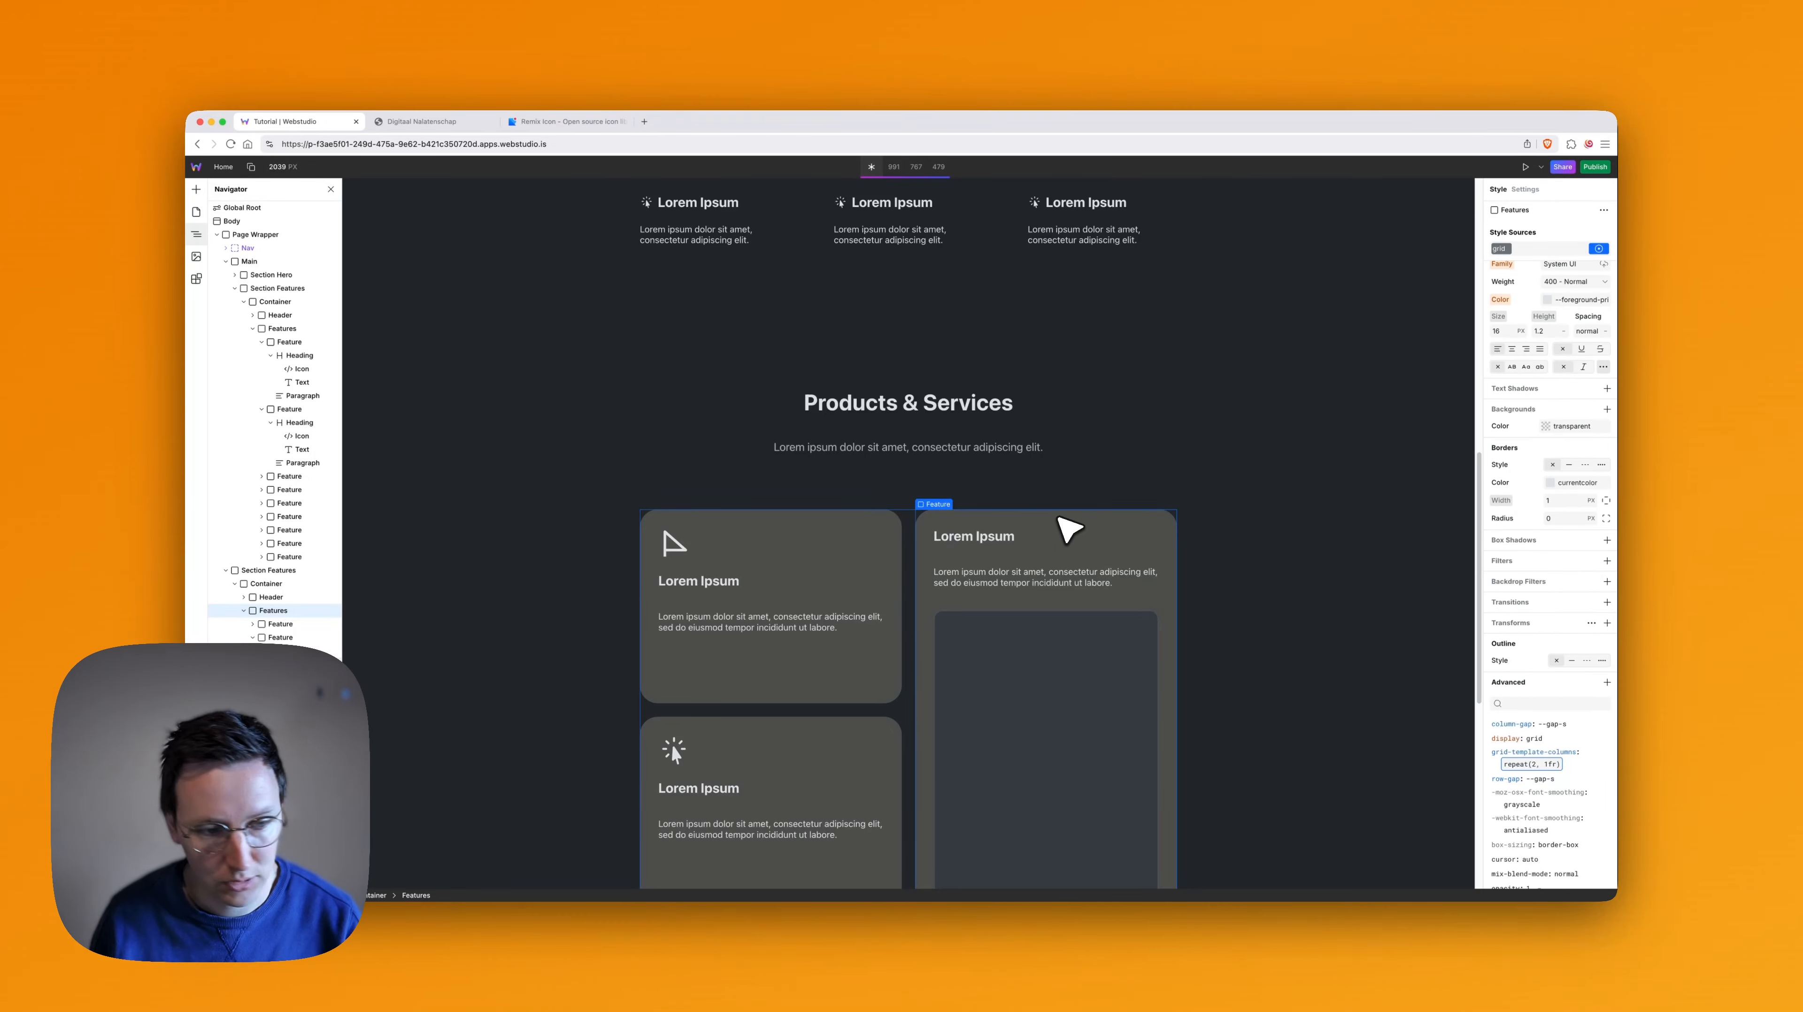
{"action": "left_click", "coordinate": [1070, 529]}
{"action": "scroll", "coordinate": [1041, 524], "scroll_direction": "down", "scroll_amount": 1}
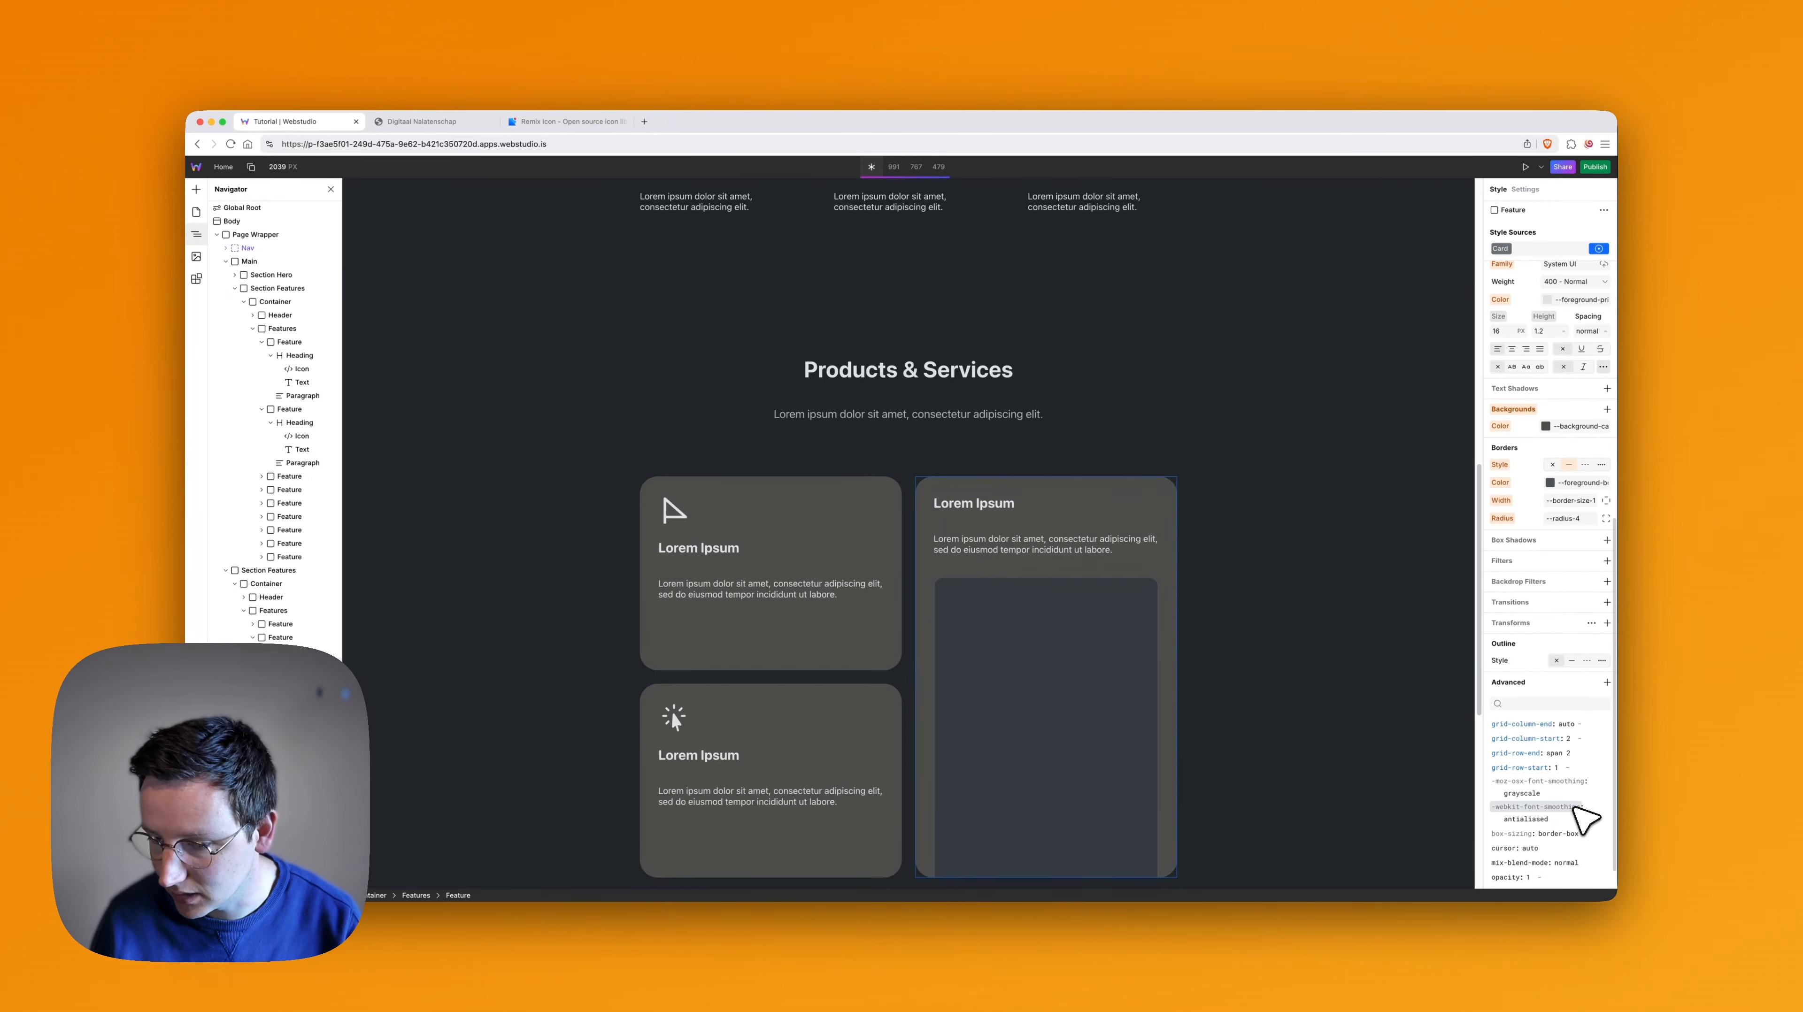
{"action": "left_click", "coordinate": [1554, 752]}
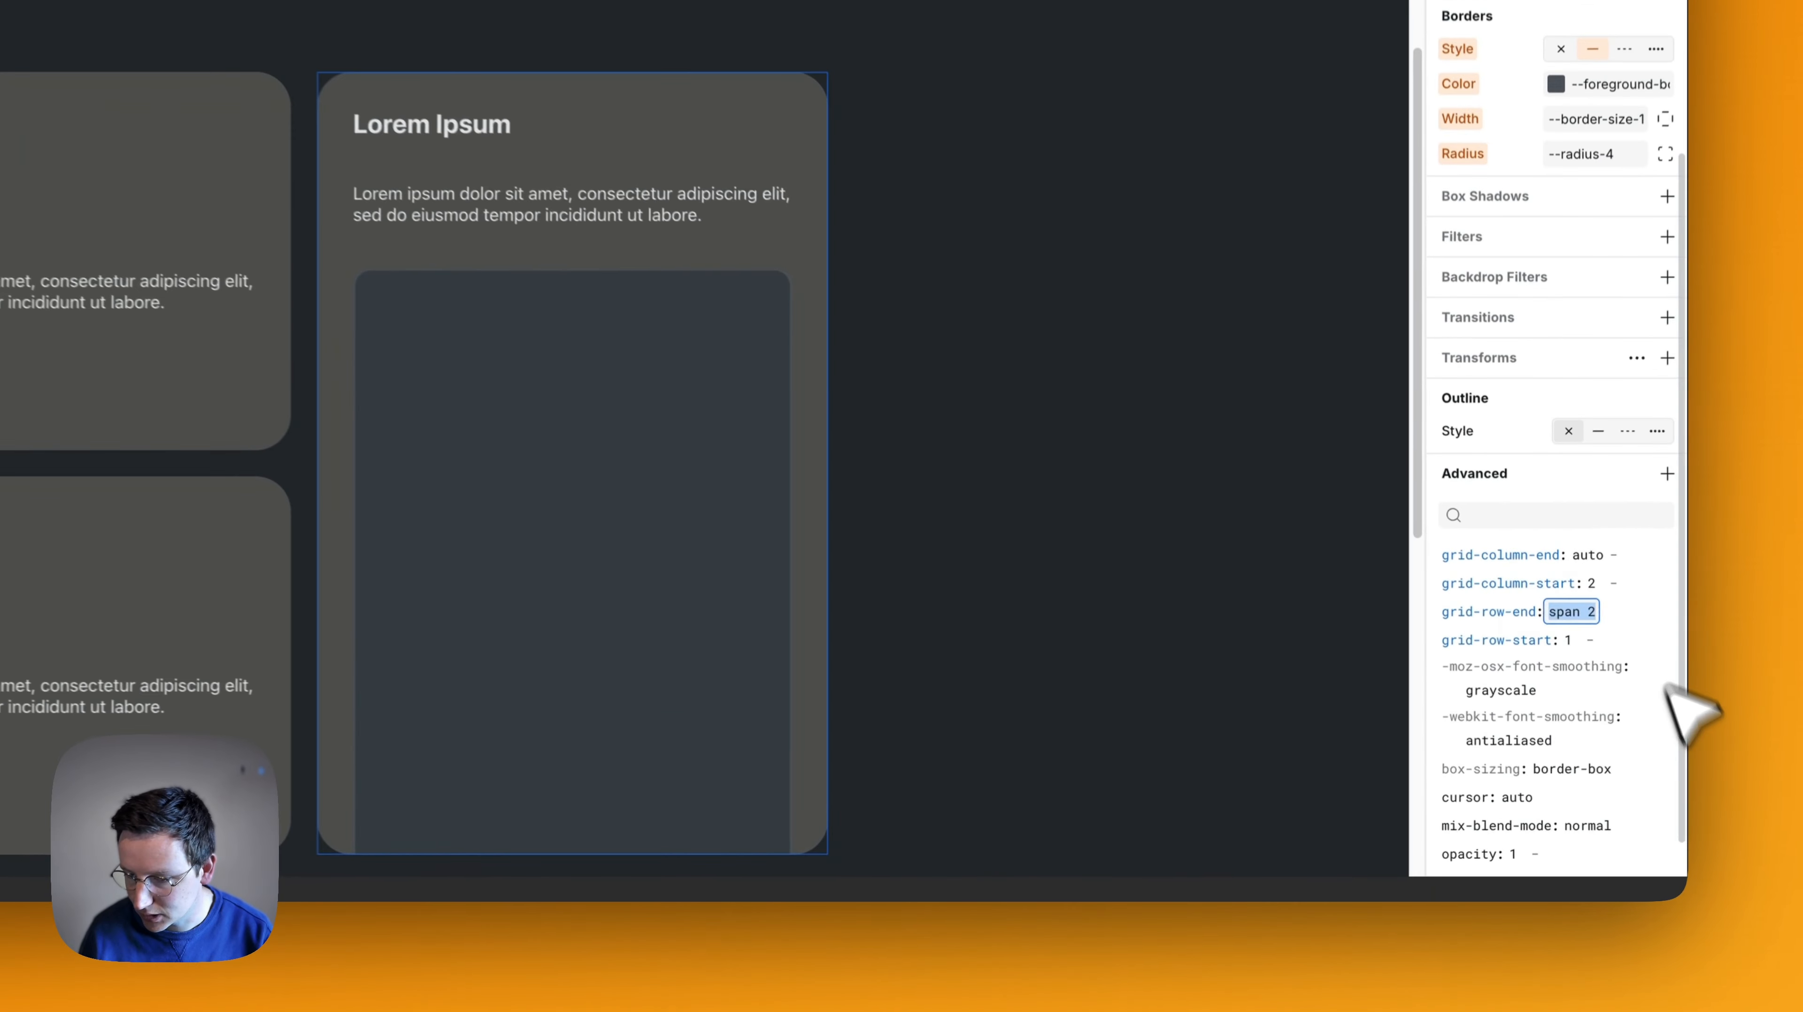
{"action": "key", "text": "Right"}
{"action": "key", "text": "BackSpace"}
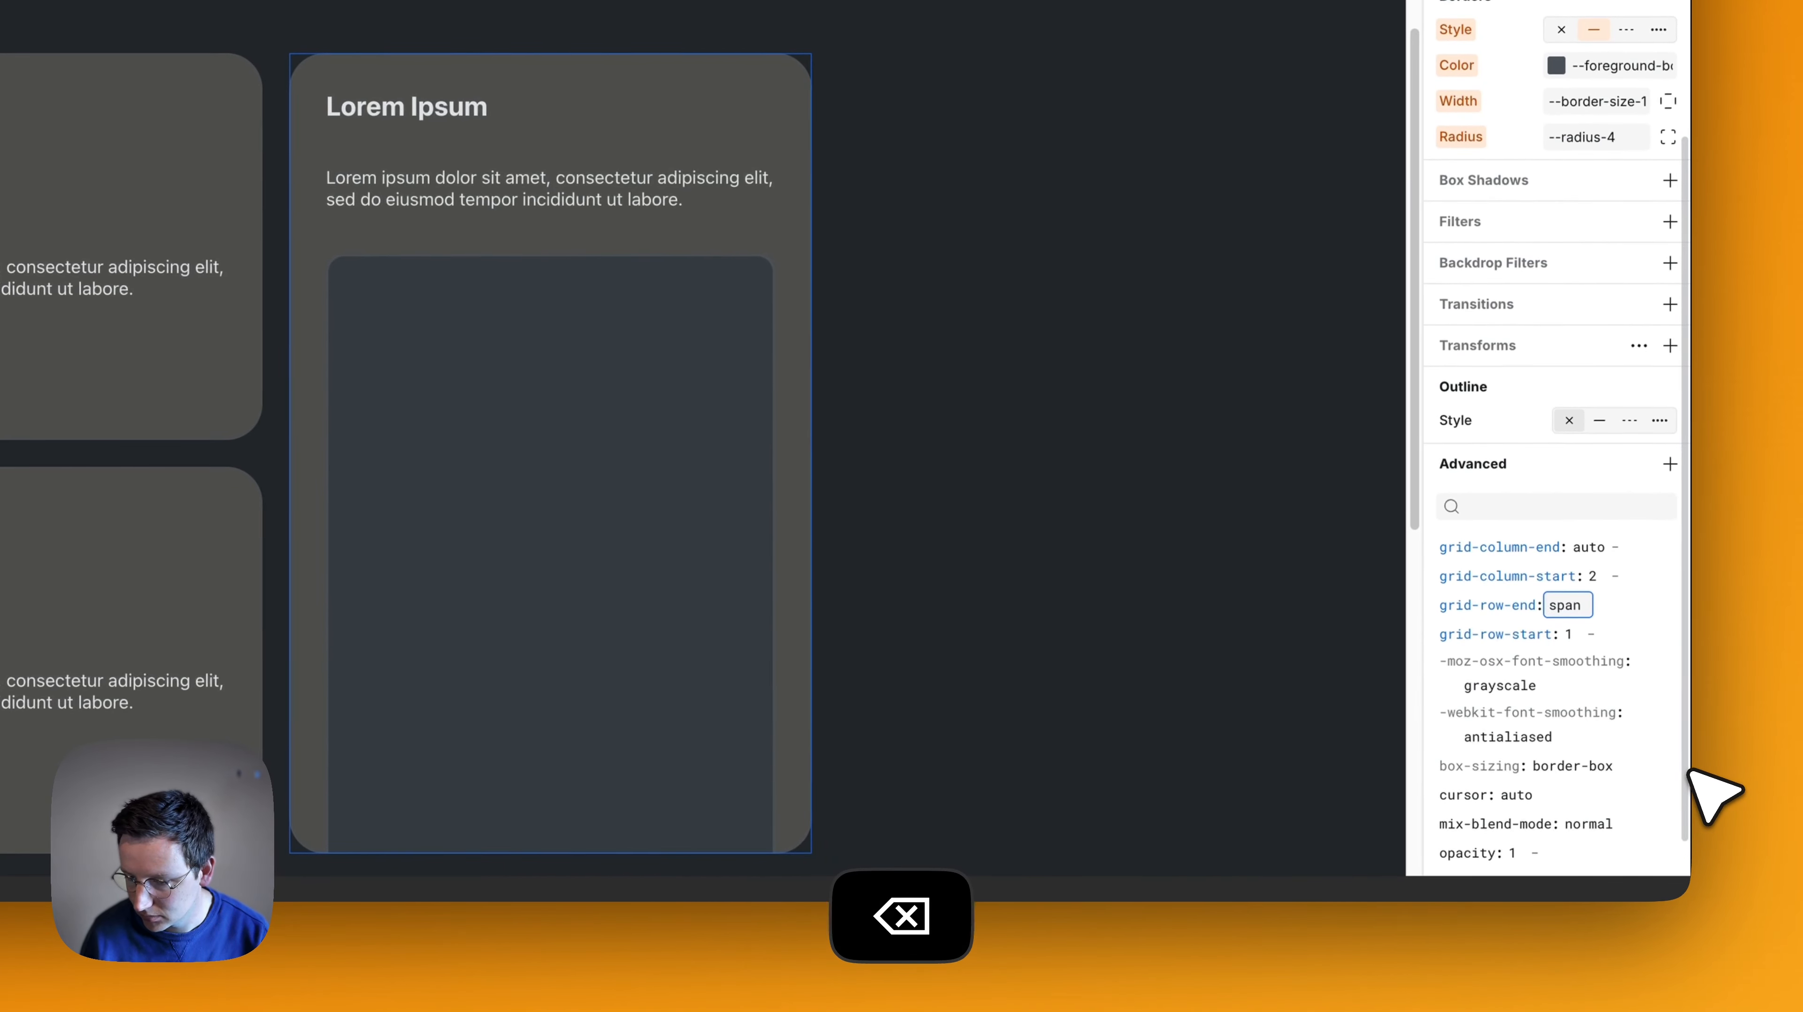
{"action": "type", "text": "1"}
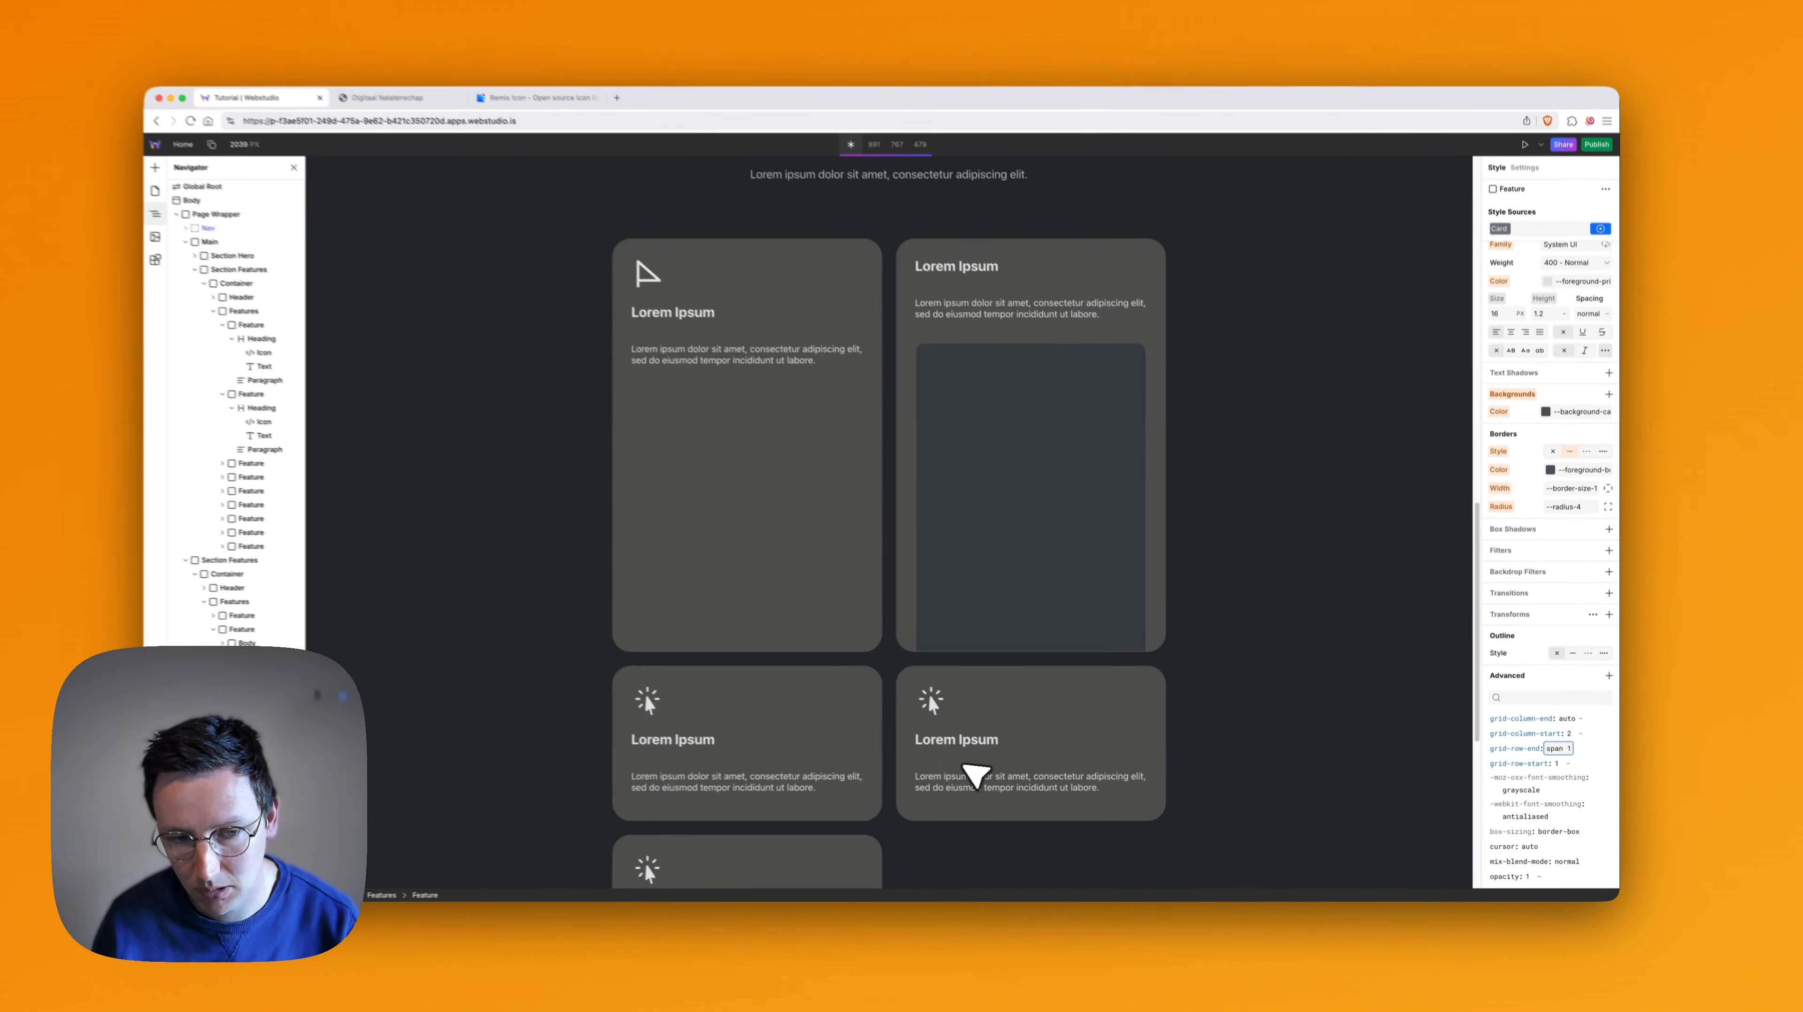
{"action": "key", "text": "super+z"}
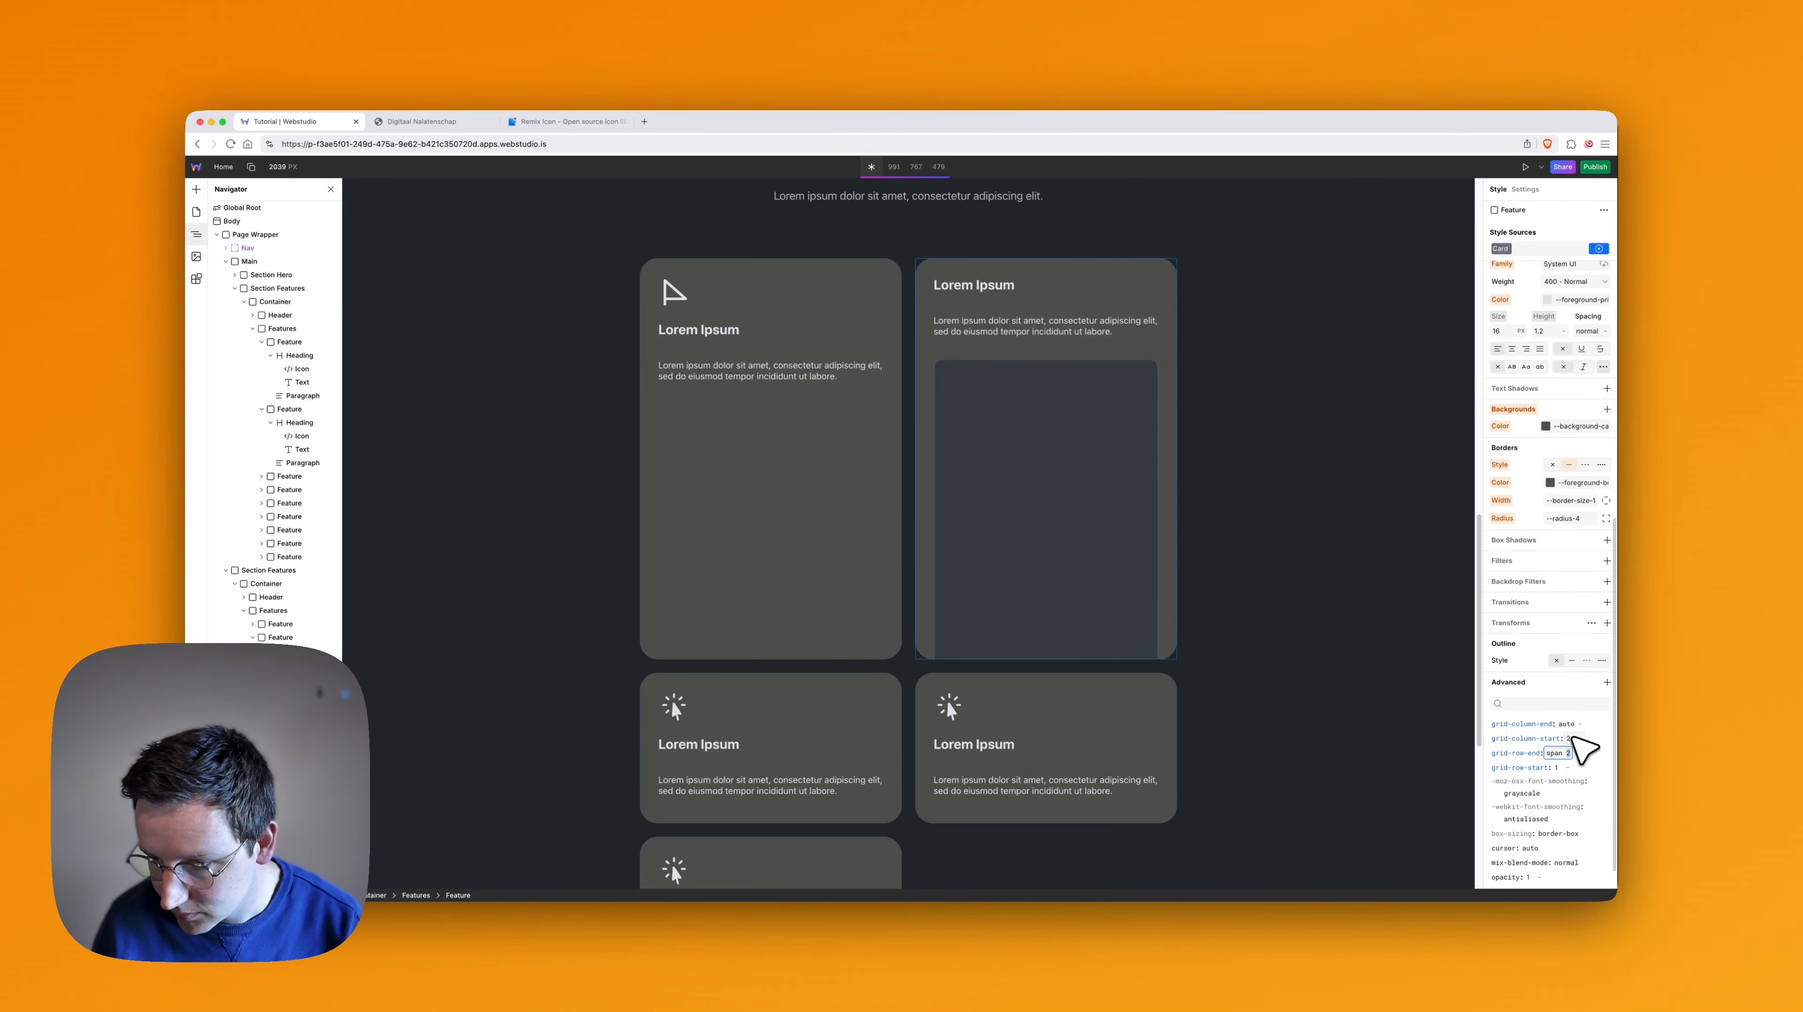
- Try setting grid-column-start to 1 on the tall Feature card, and undo the change
{"action": "left_click", "coordinate": [1571, 739]}
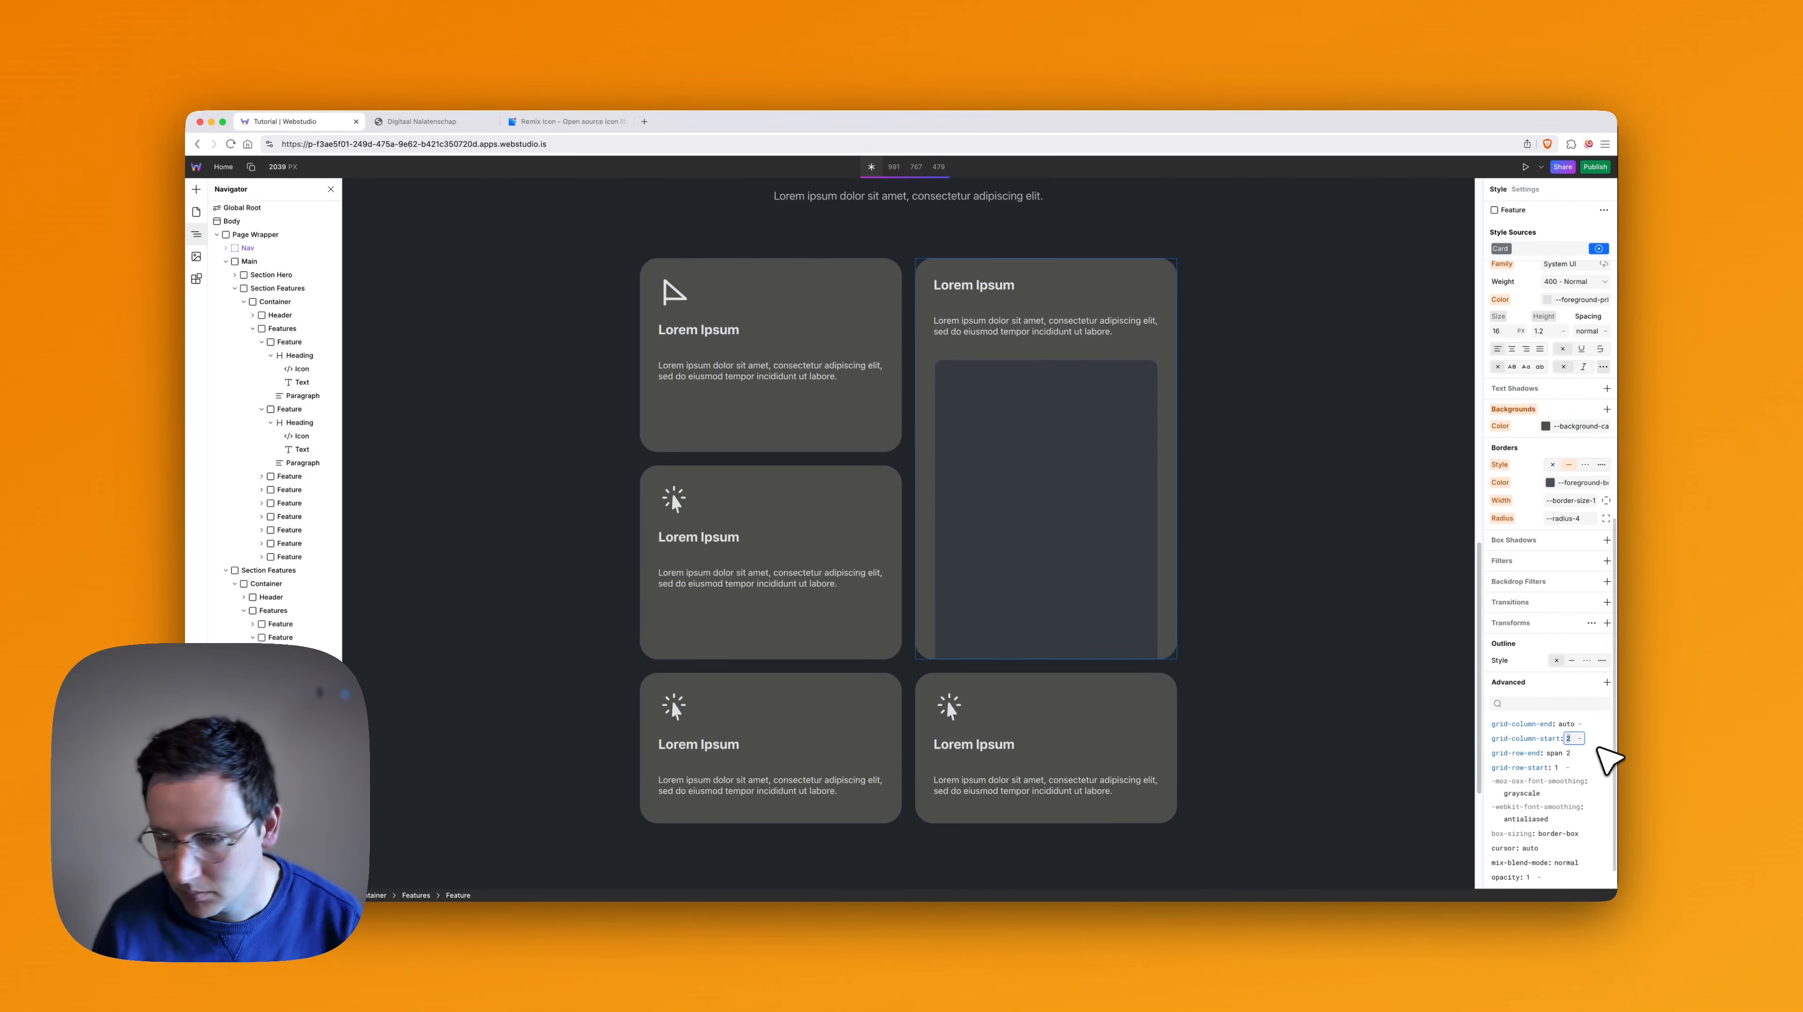
{"action": "type", "text": "1"}
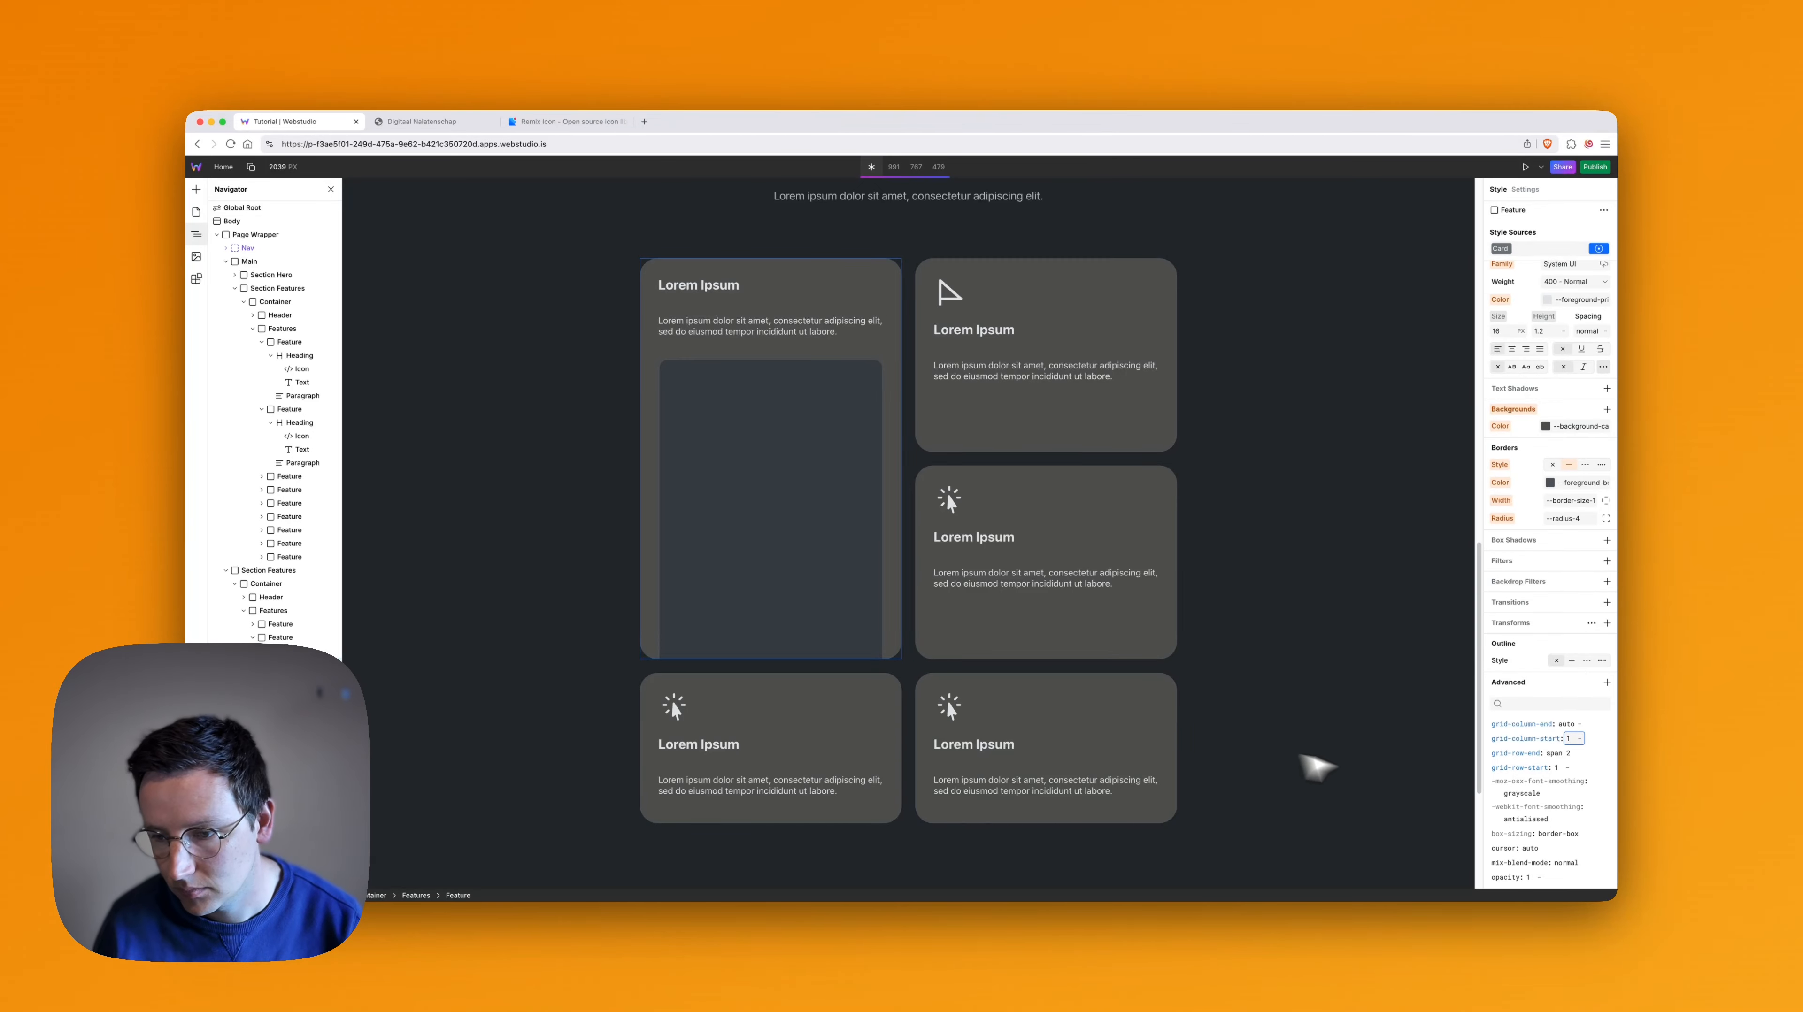
{"action": "key", "text": "super+z"}
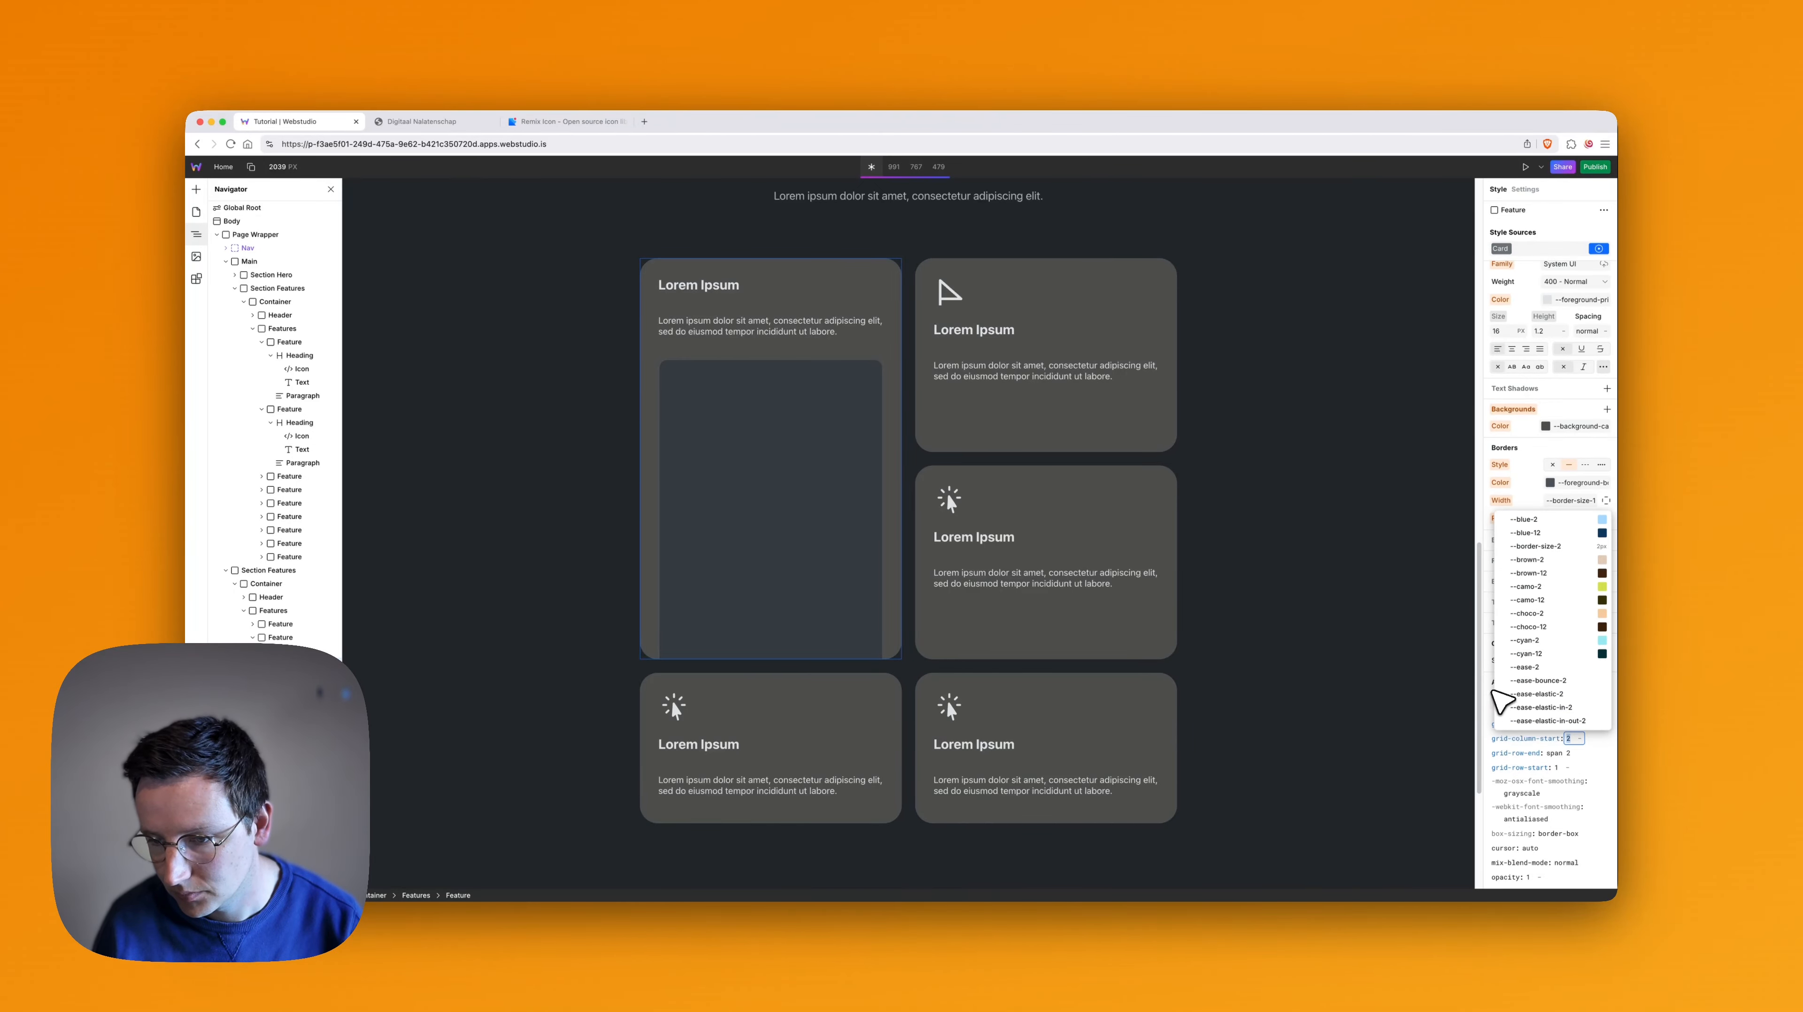
{"action": "left_click", "coordinate": [1490, 691]}
{"action": "key", "text": "super+z"}
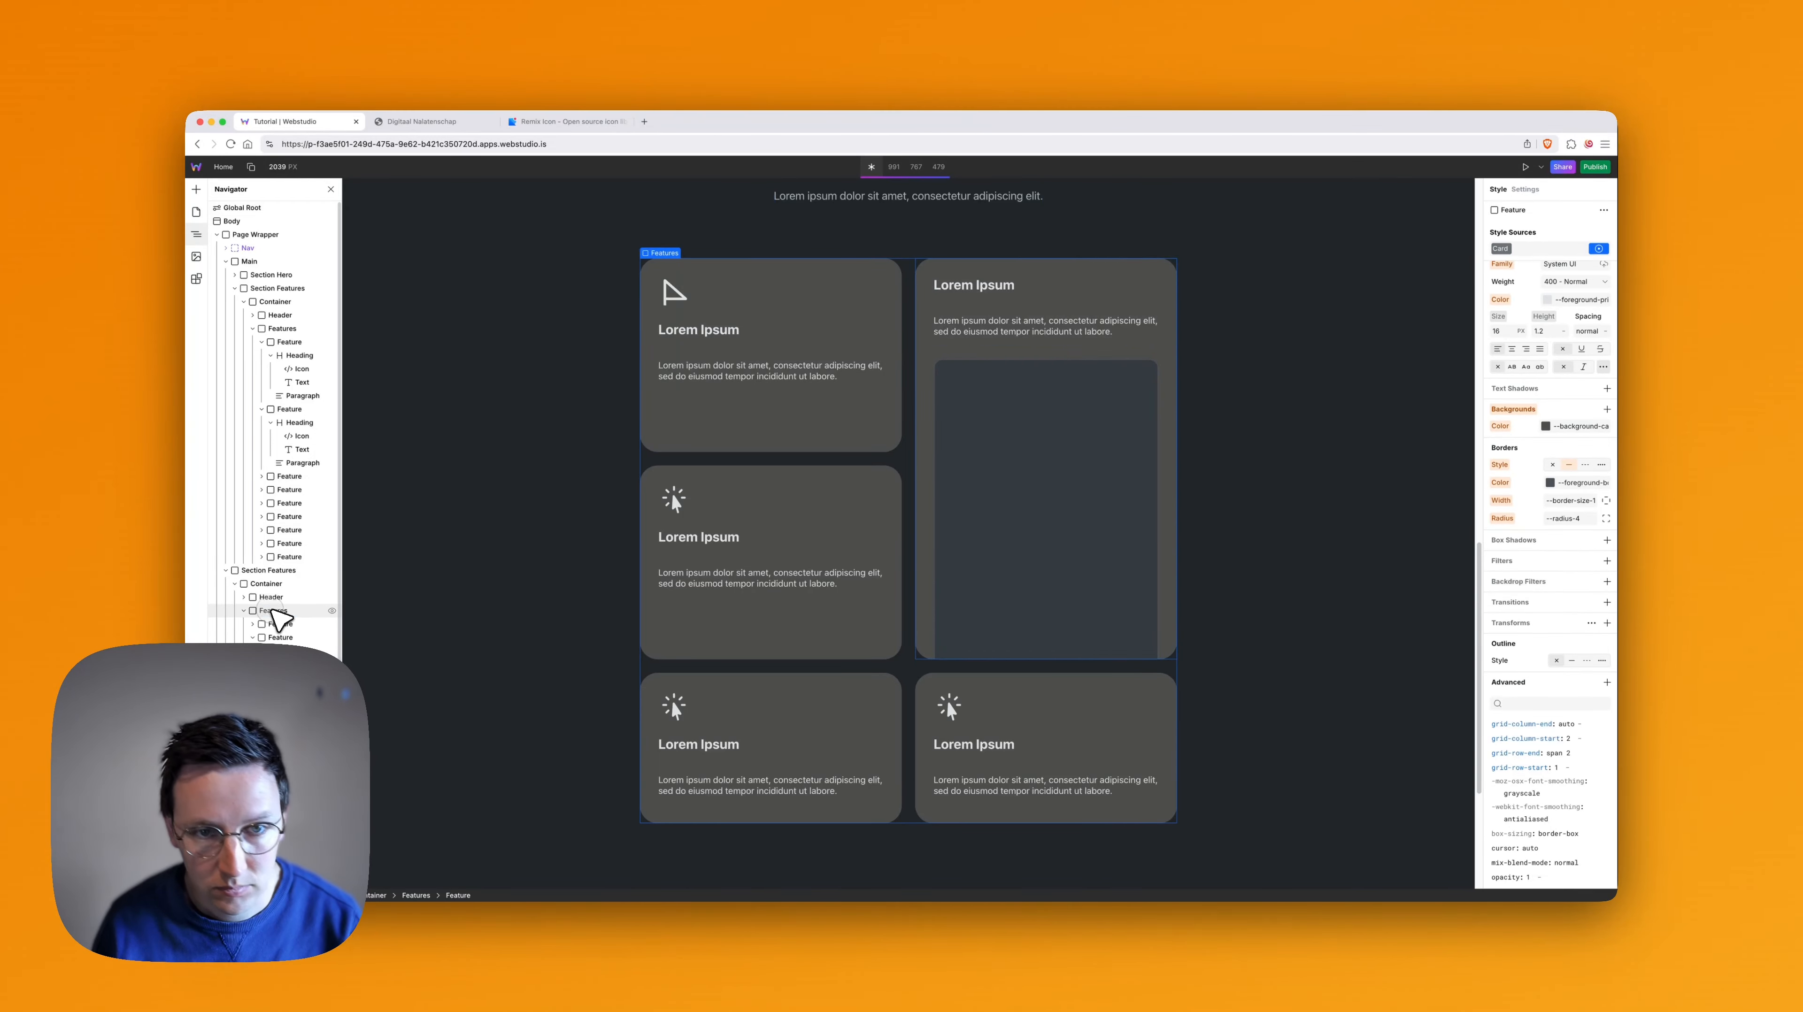
- Compare the advanced grid properties of the Features container and its individual Feature cards
{"action": "left_click", "coordinate": [274, 610]}
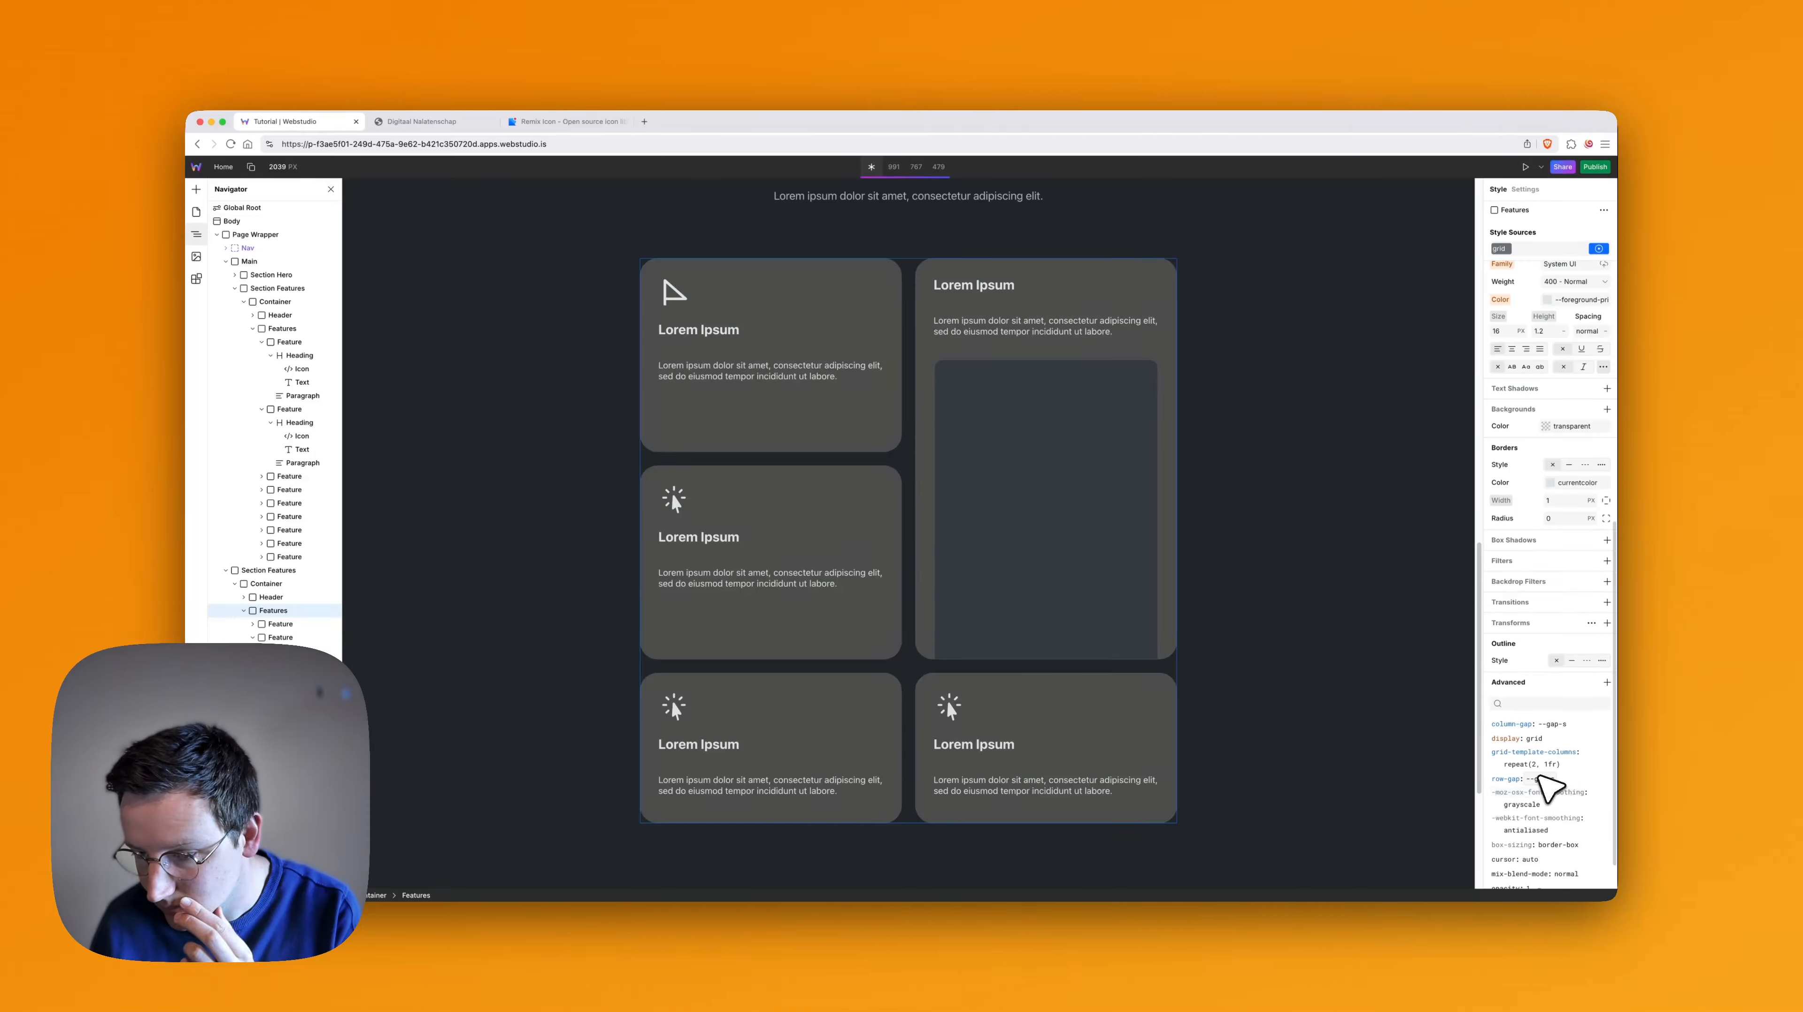
{"action": "scroll", "coordinate": [1543, 778], "scroll_direction": "down", "scroll_amount": 2}
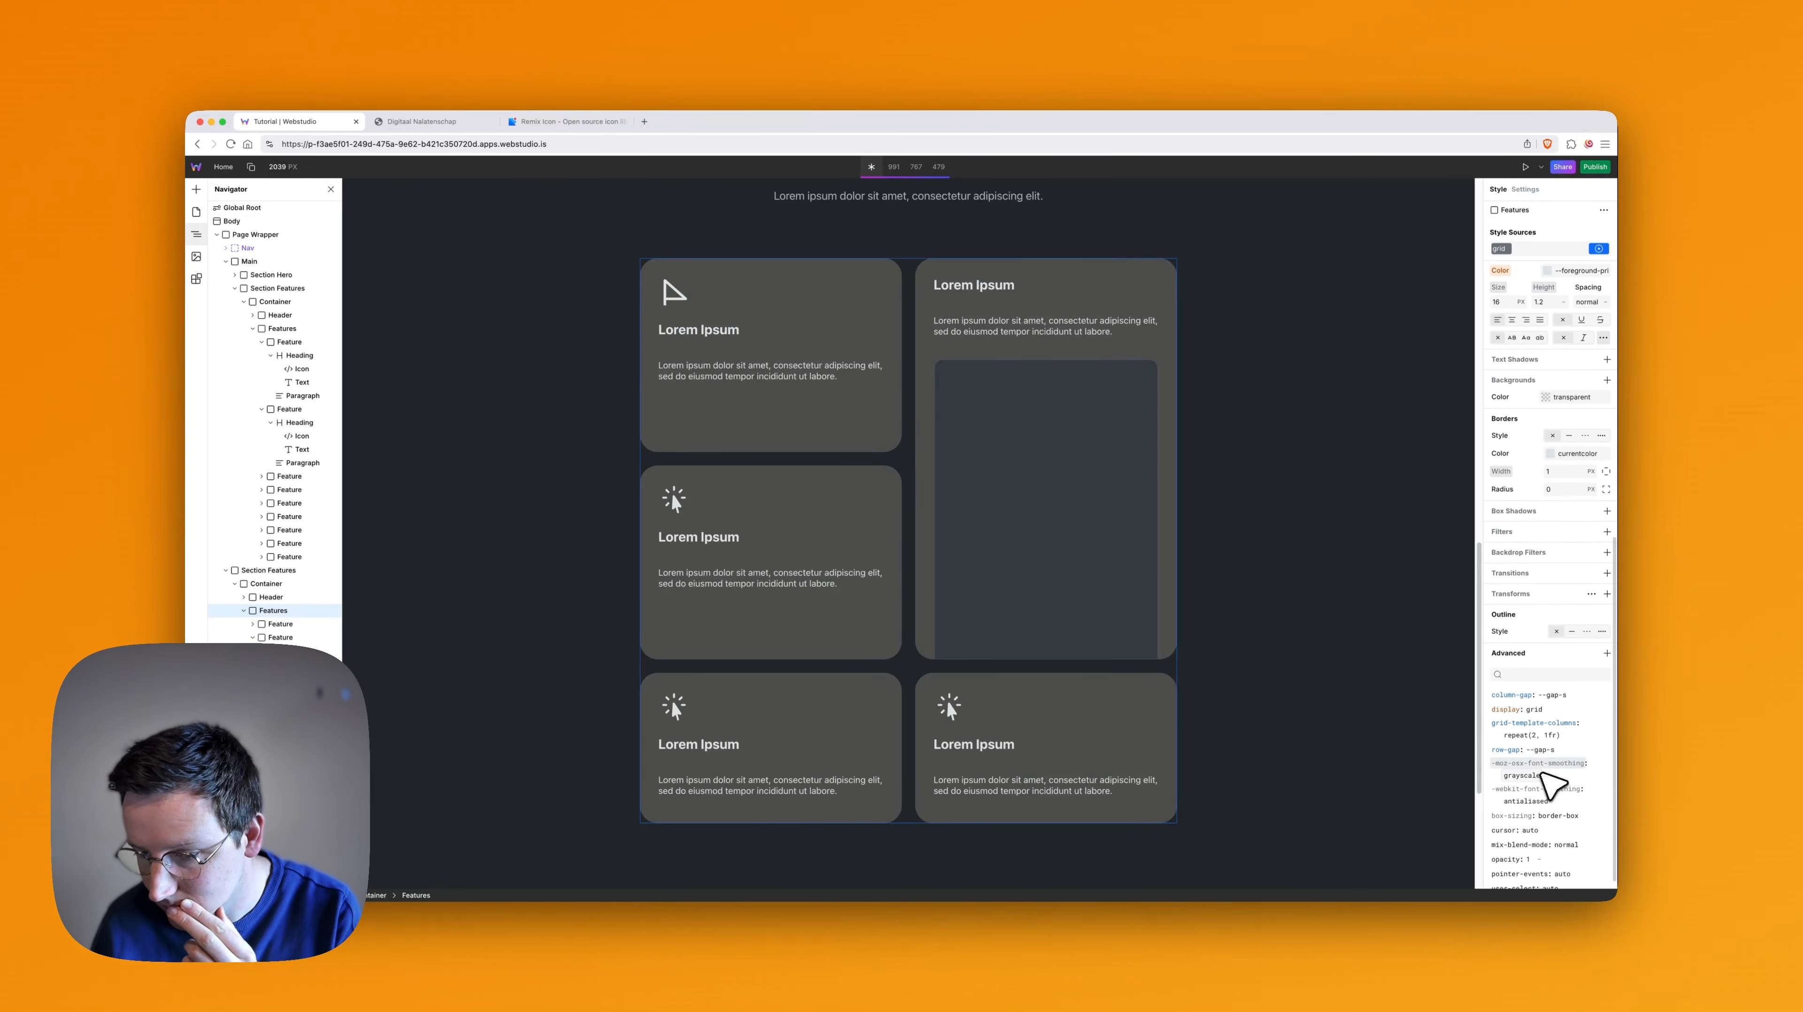
{"action": "left_click", "coordinate": [277, 638]}
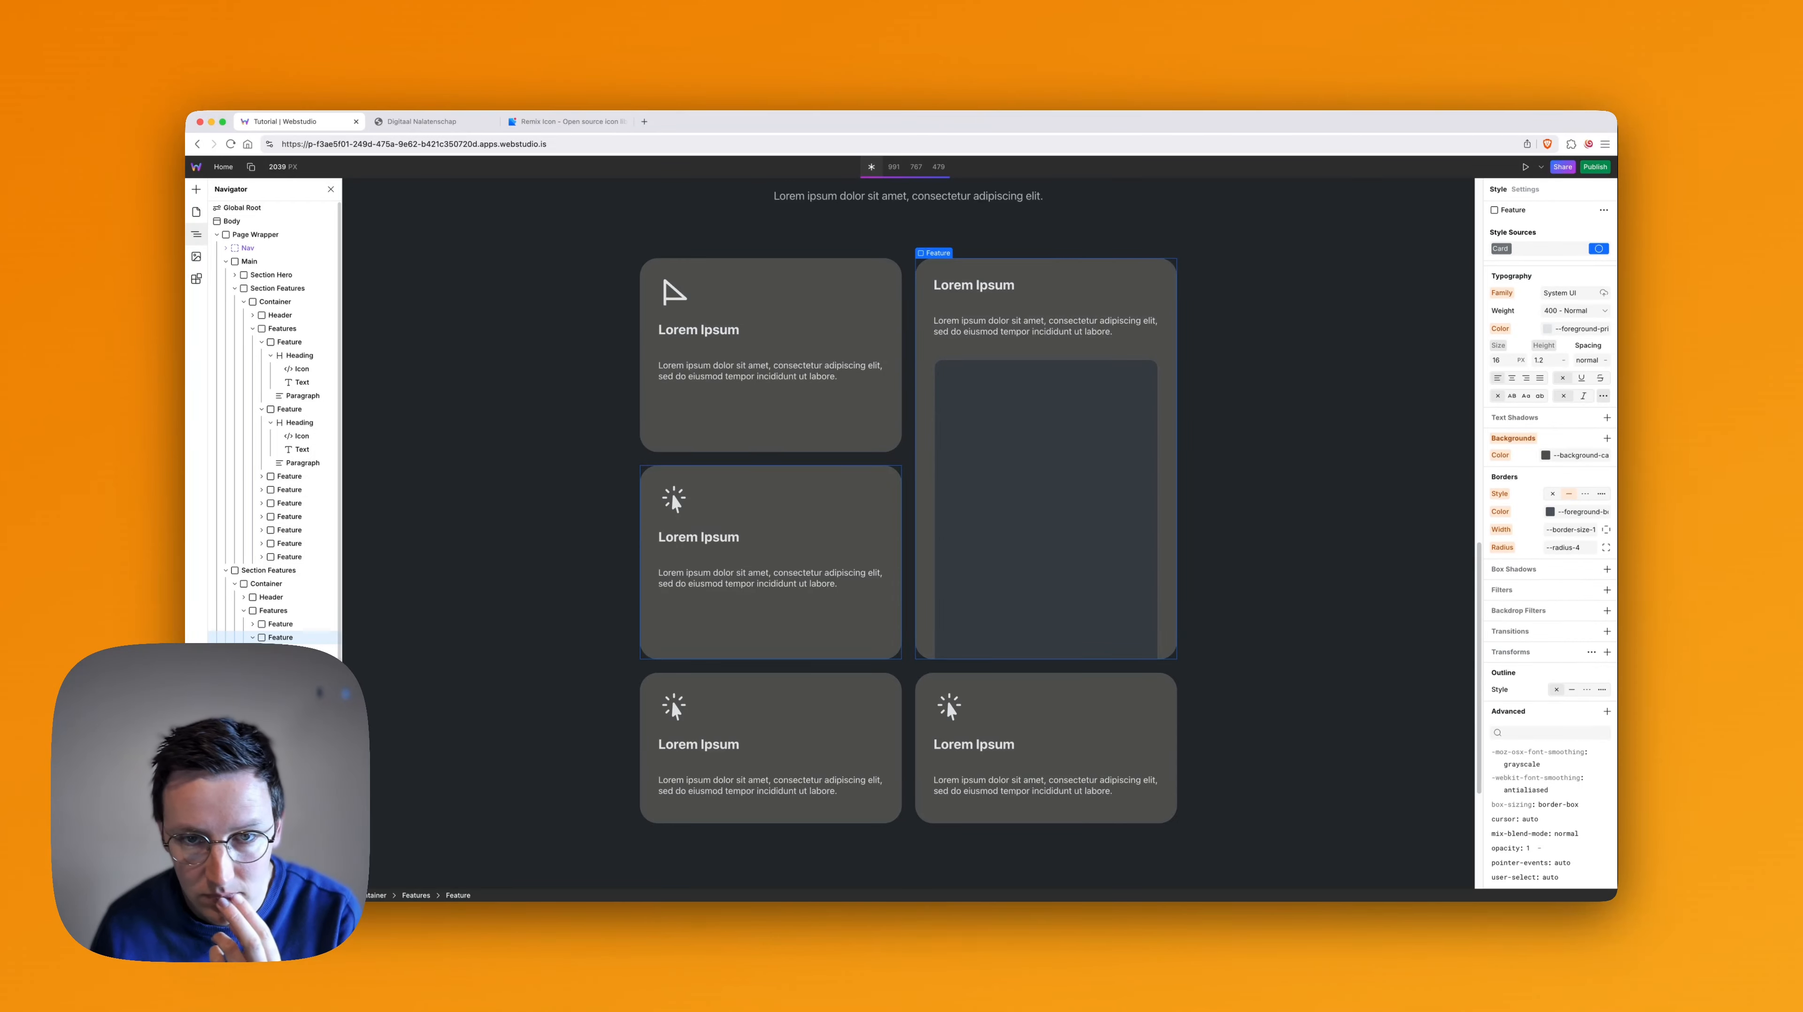
{"action": "left_click", "coordinate": [281, 678]}
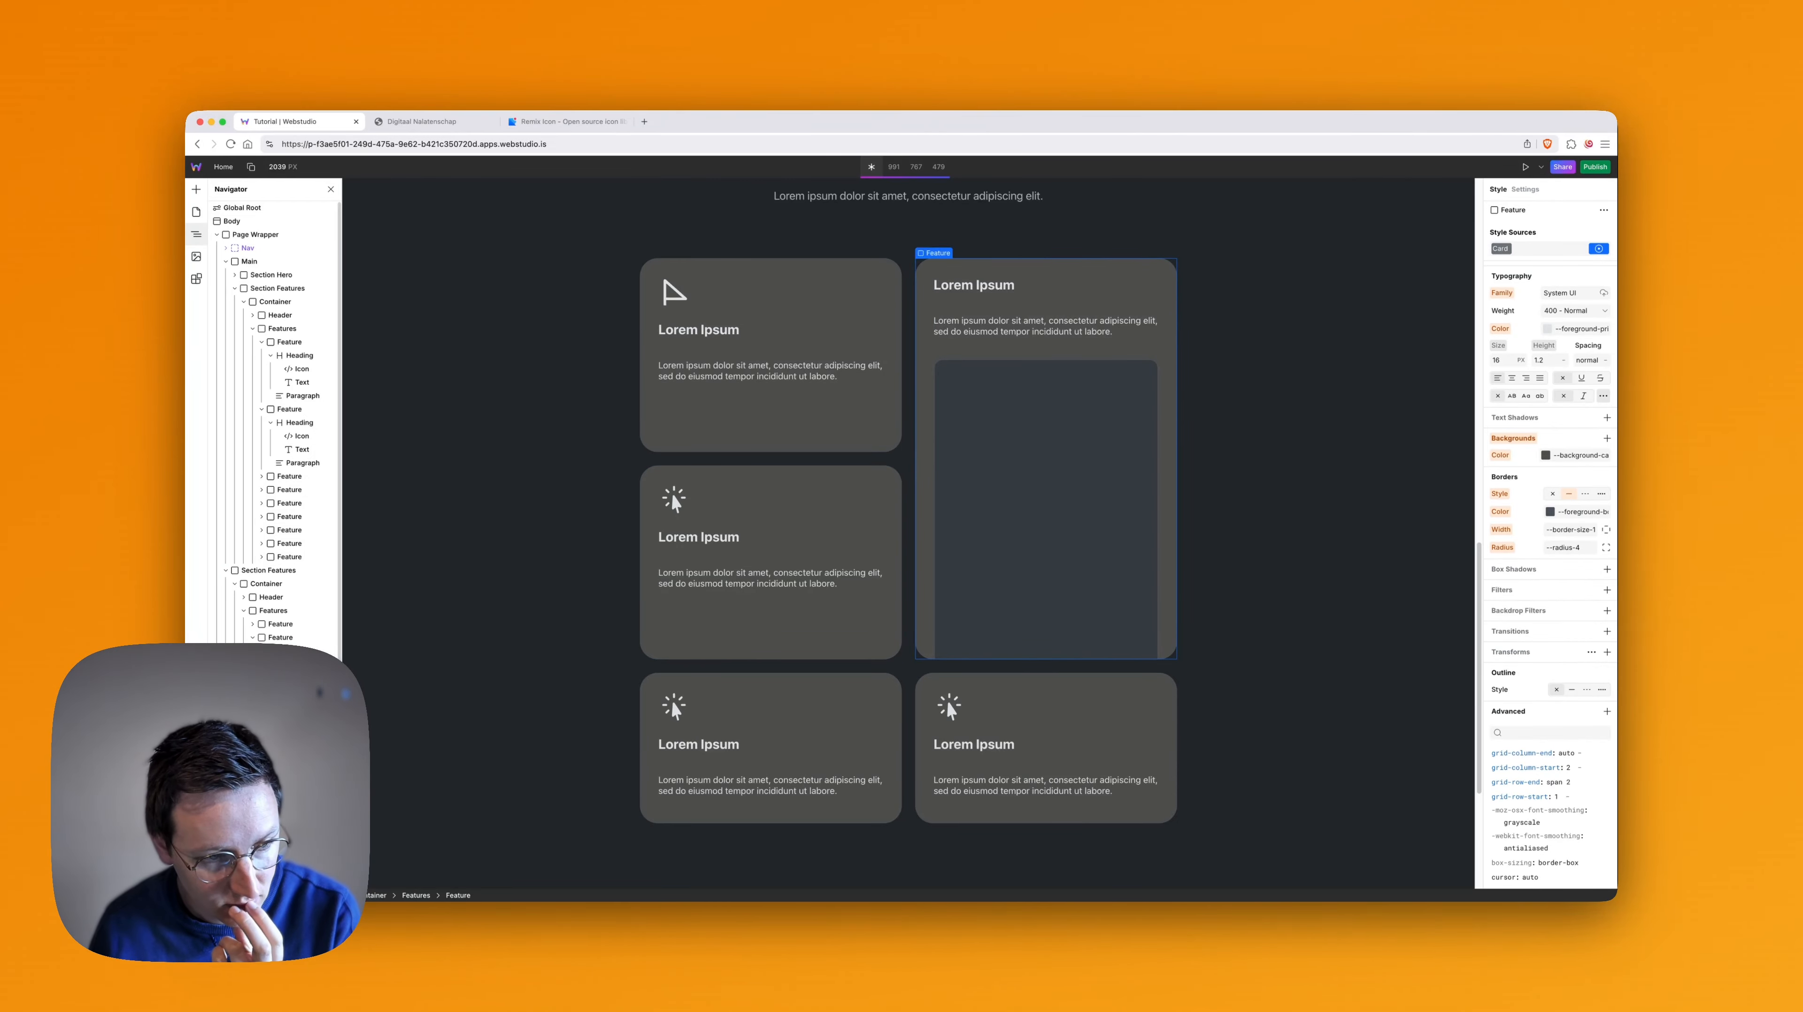
{"action": "left_click", "coordinate": [288, 636]}
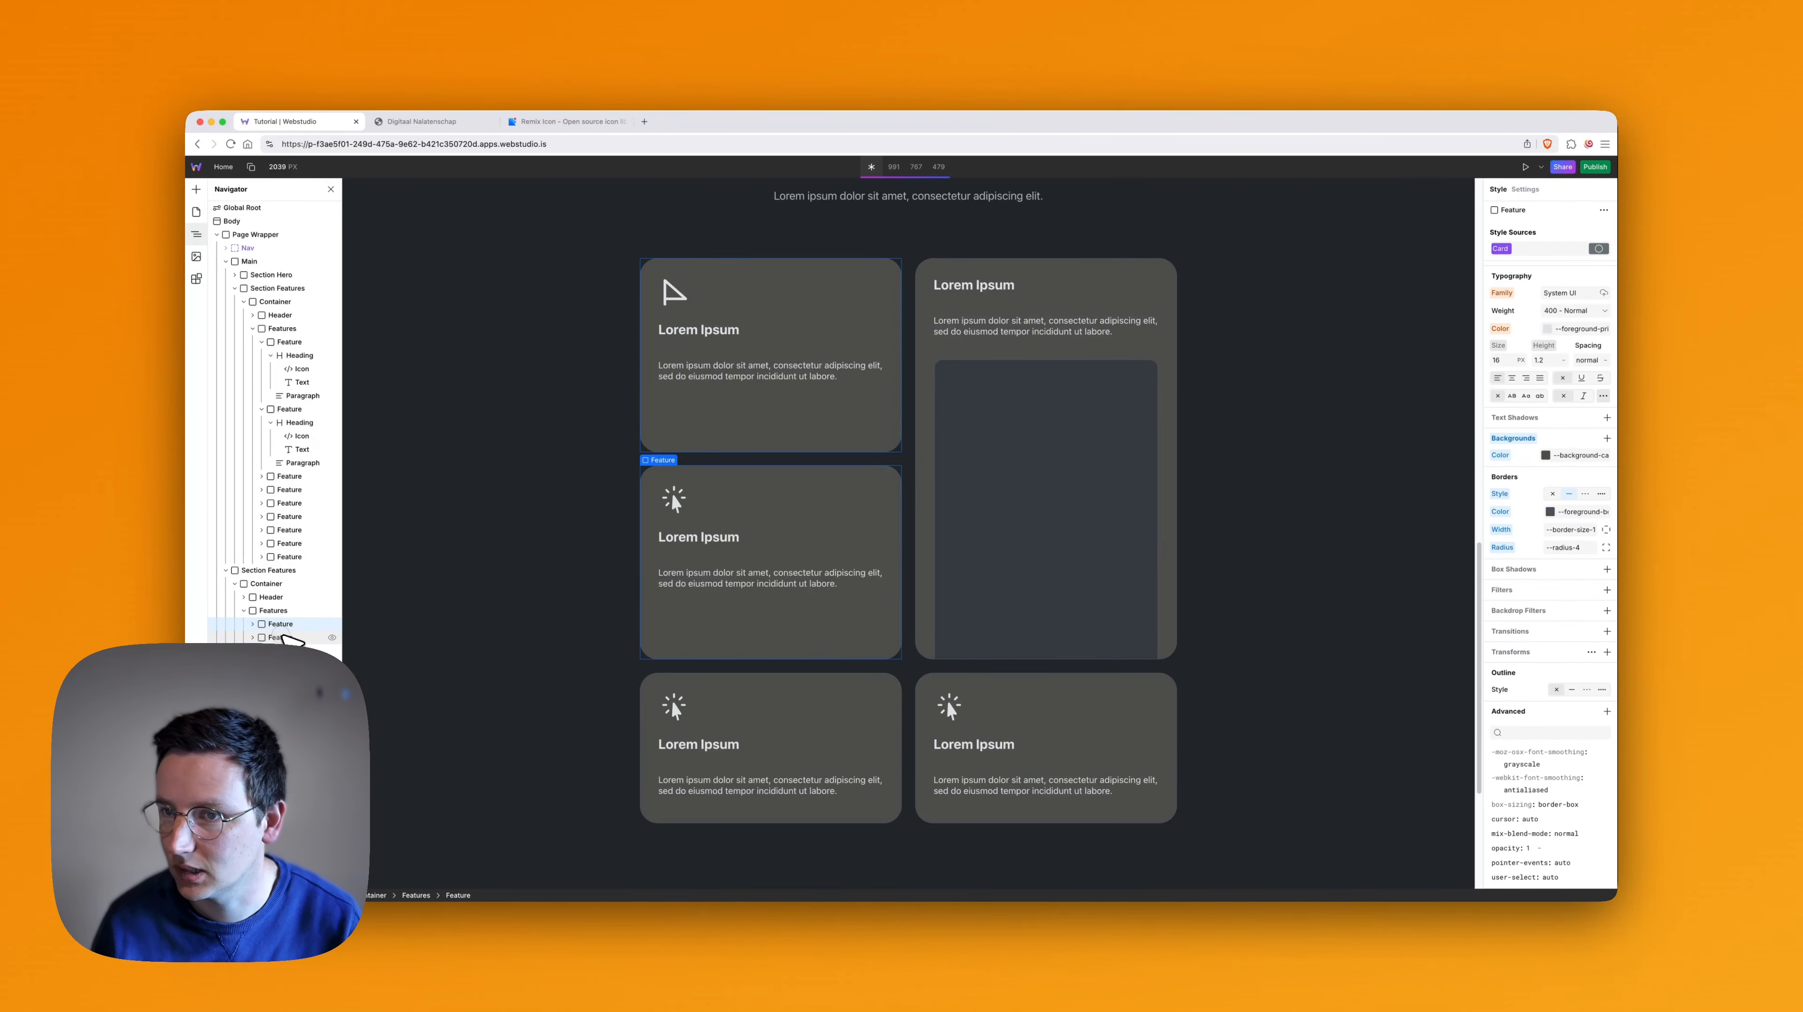
{"action": "left_click", "coordinate": [283, 624]}
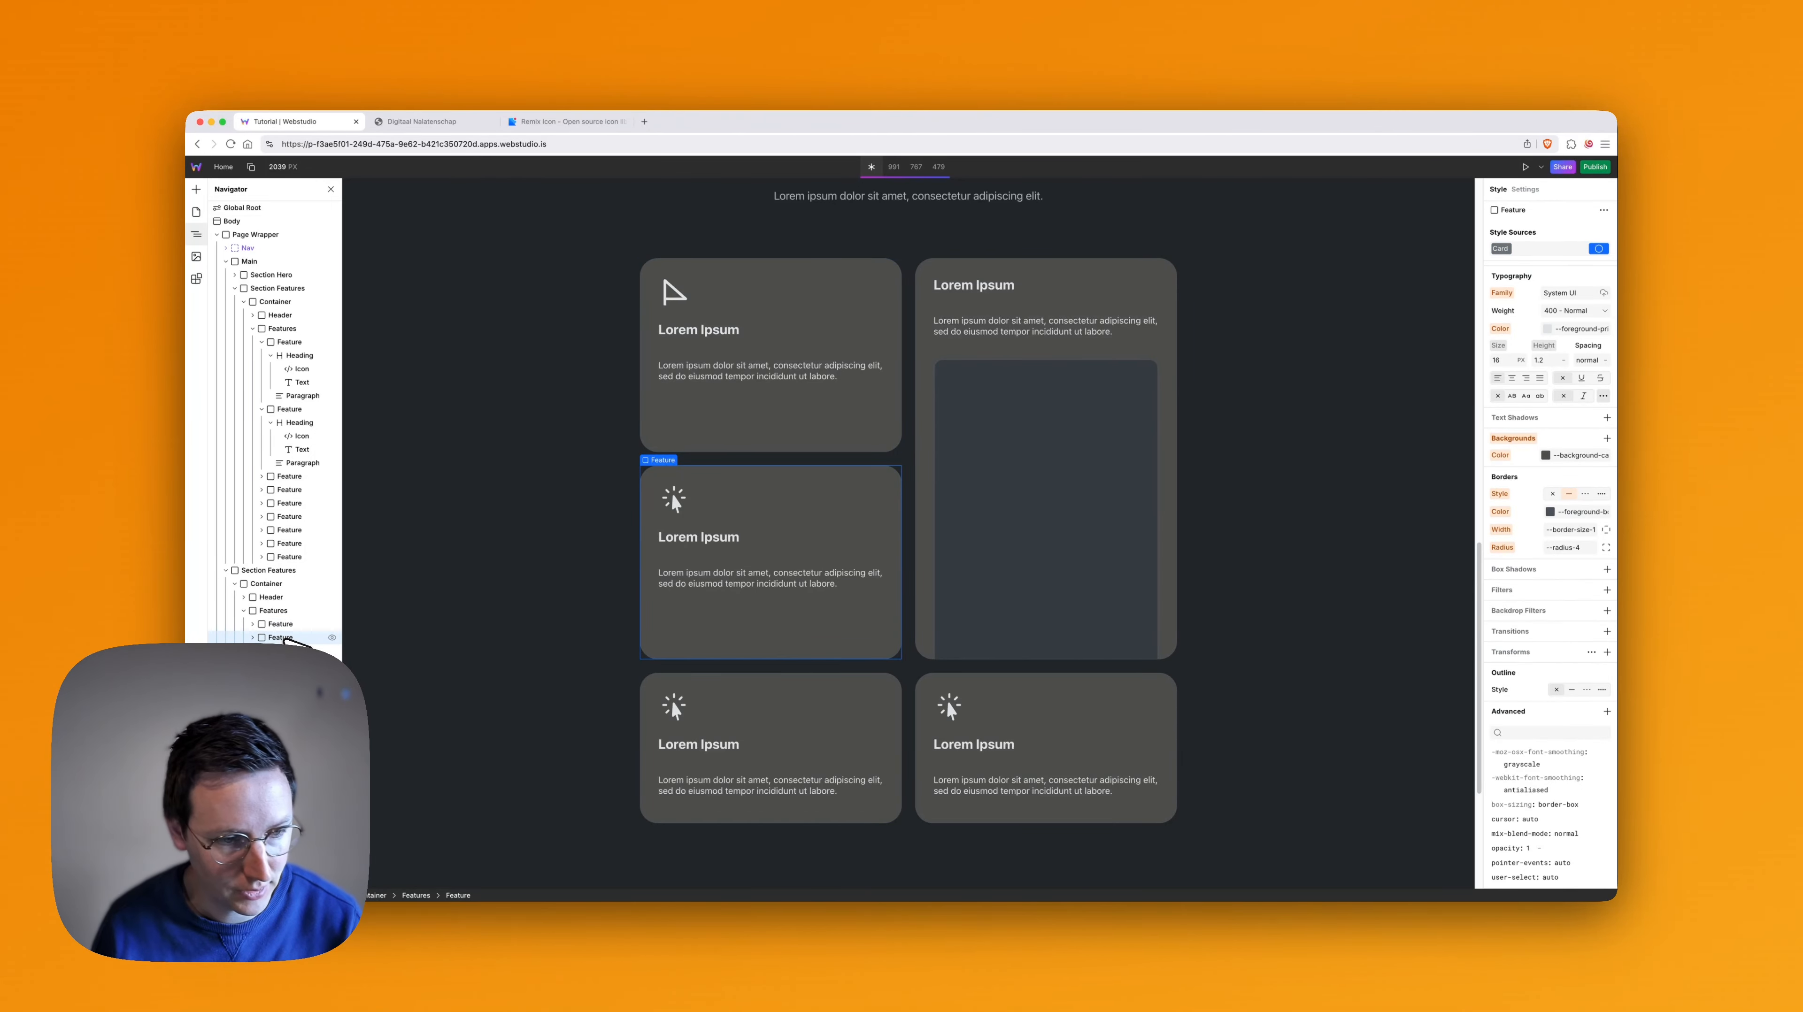
- Clear the local styles of the tall Feature card so only its Card token remains
{"action": "left_click", "coordinate": [285, 650]}
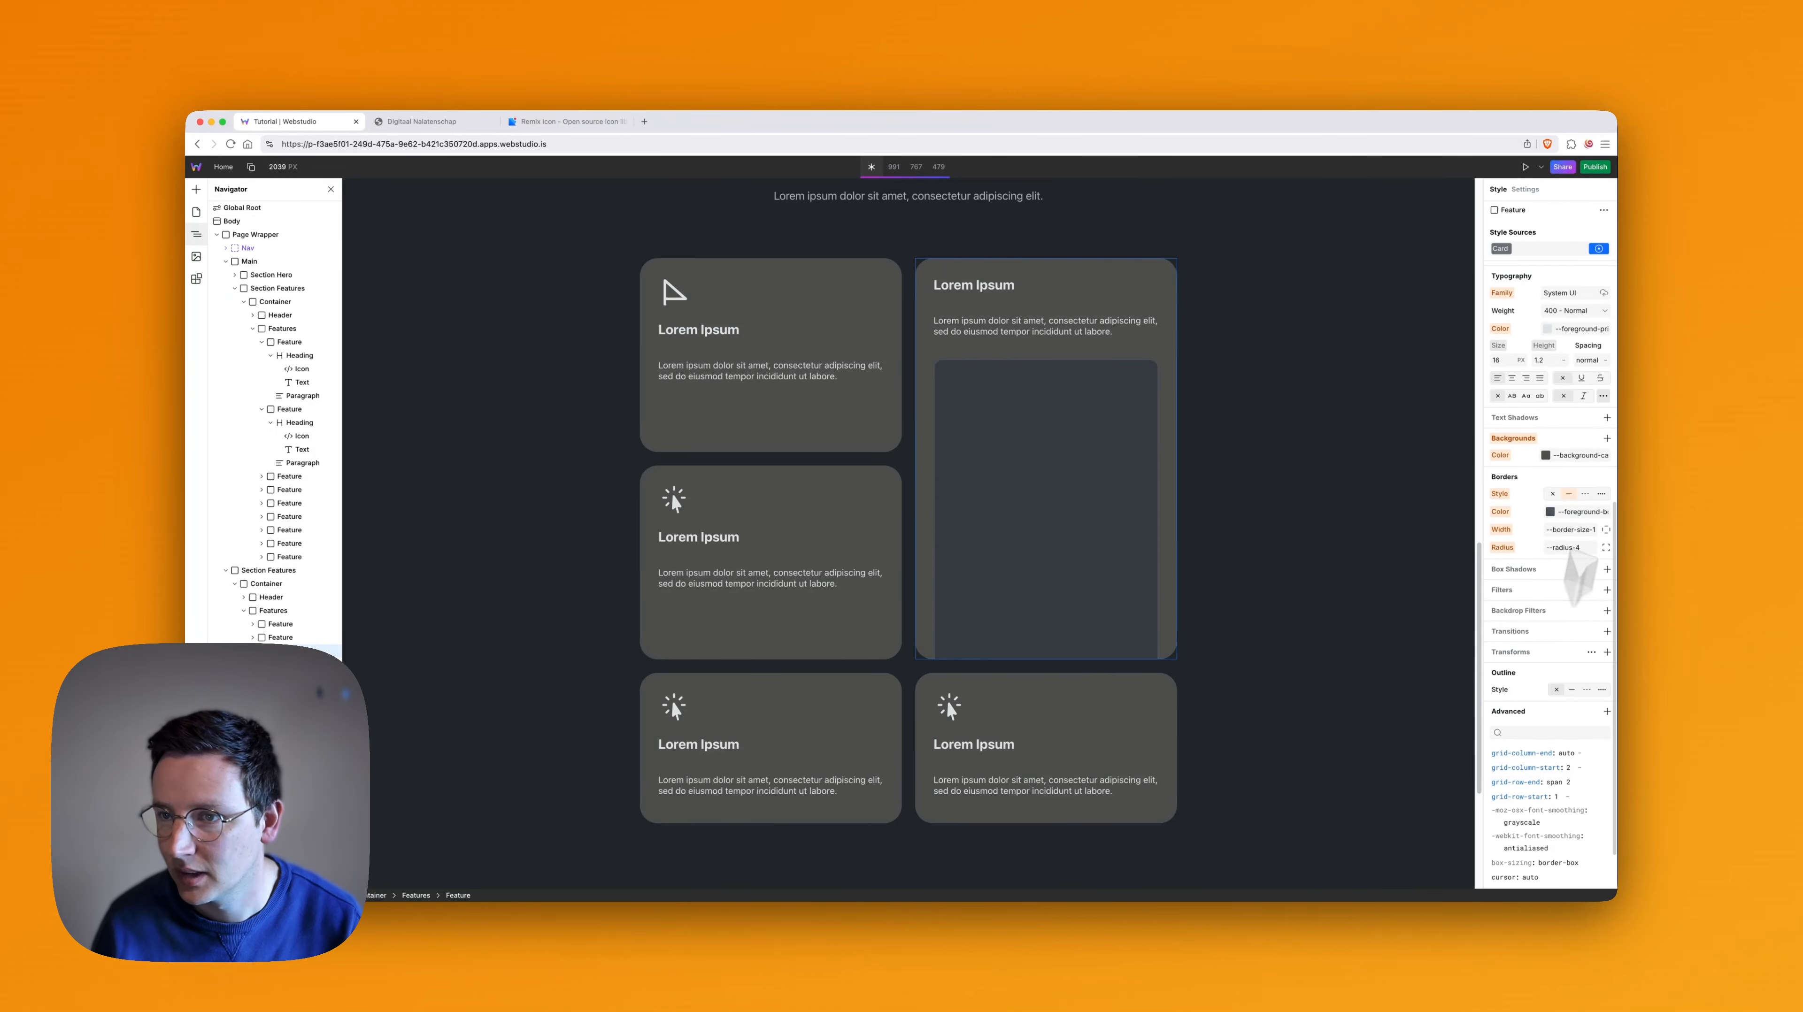
{"action": "left_click", "coordinate": [1599, 248]}
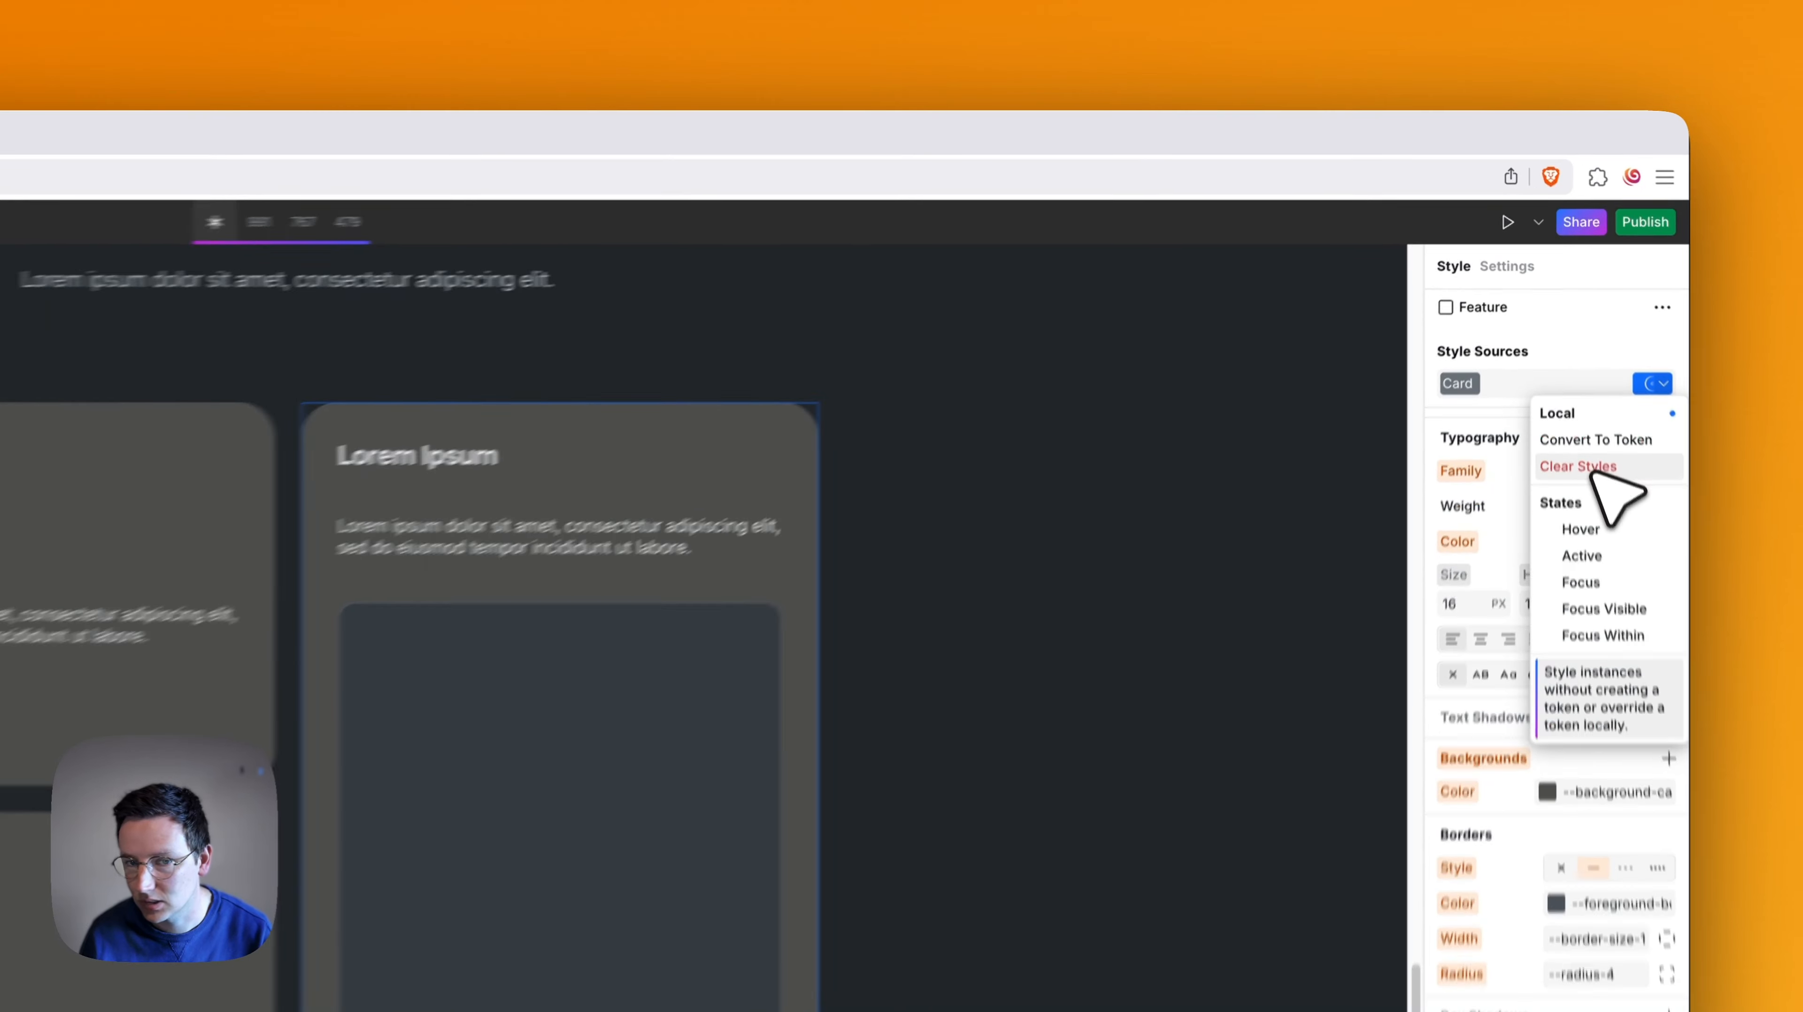
{"action": "left_click", "coordinate": [1592, 472]}
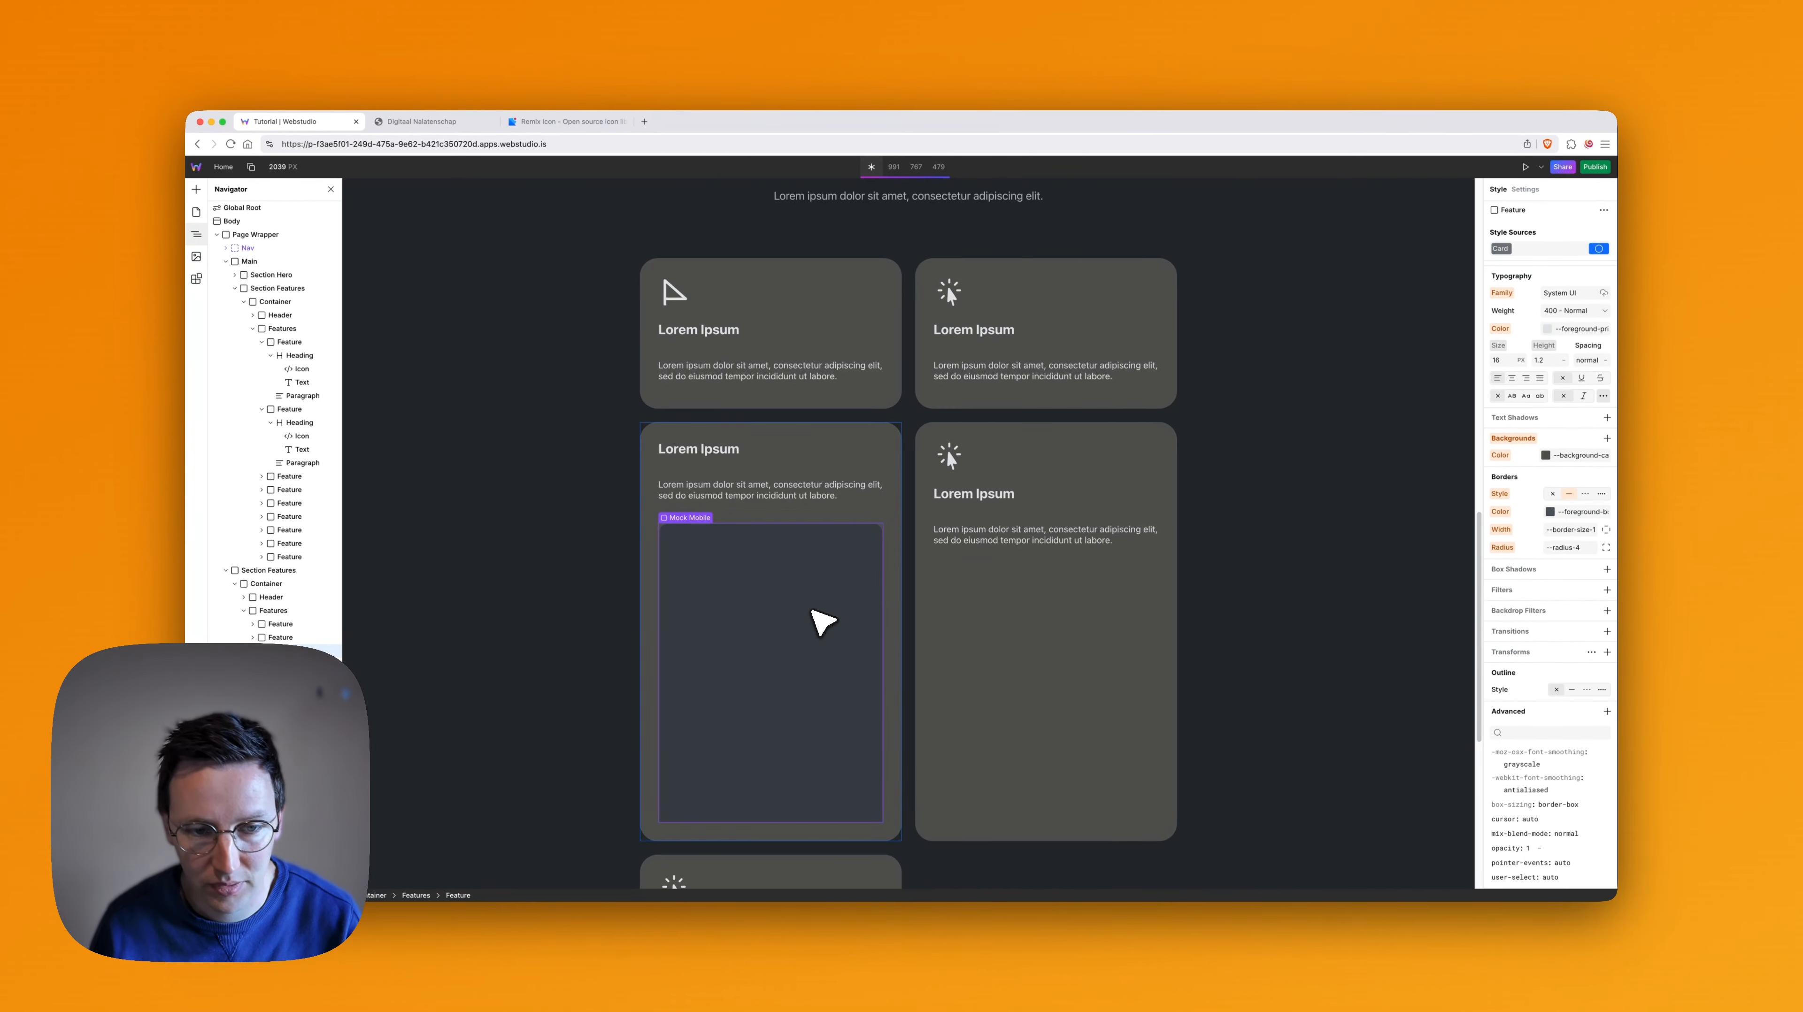
- Delete the Mock Mobile placeholder and its enclosing Footer from the third Feature card
{"action": "left_click", "coordinate": [822, 621]}
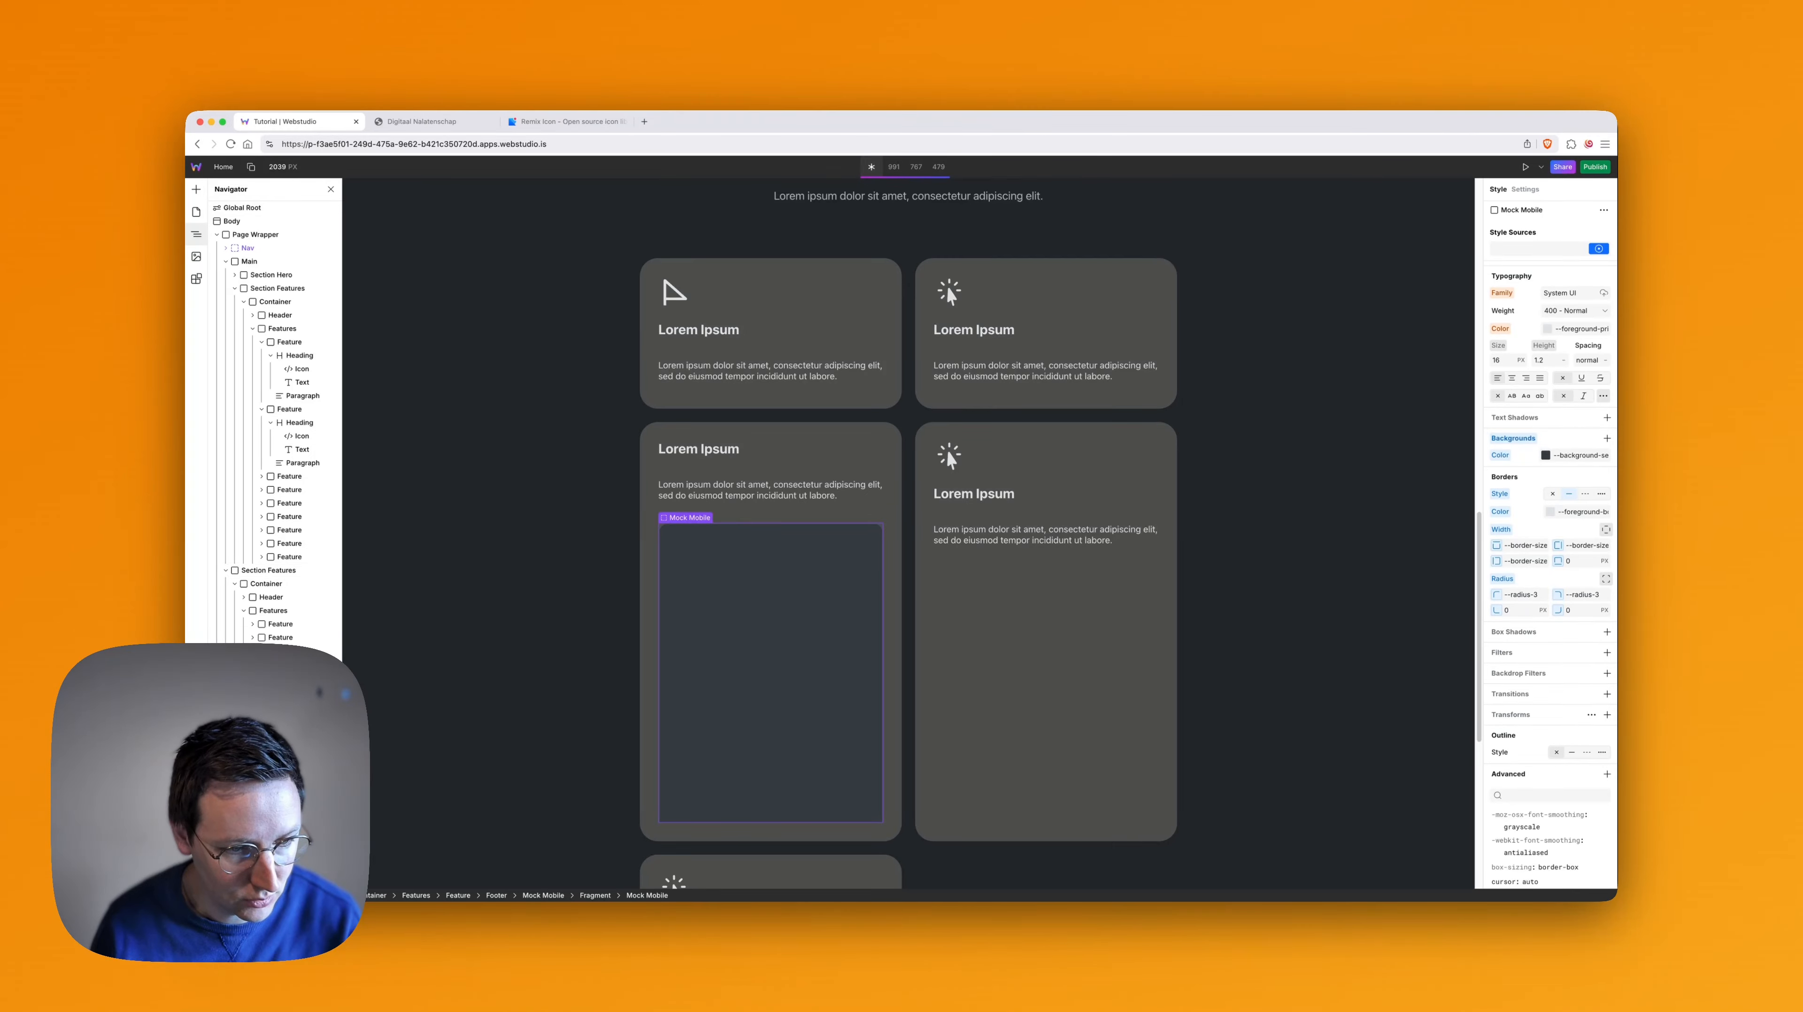
{"action": "key", "text": "BackSpace"}
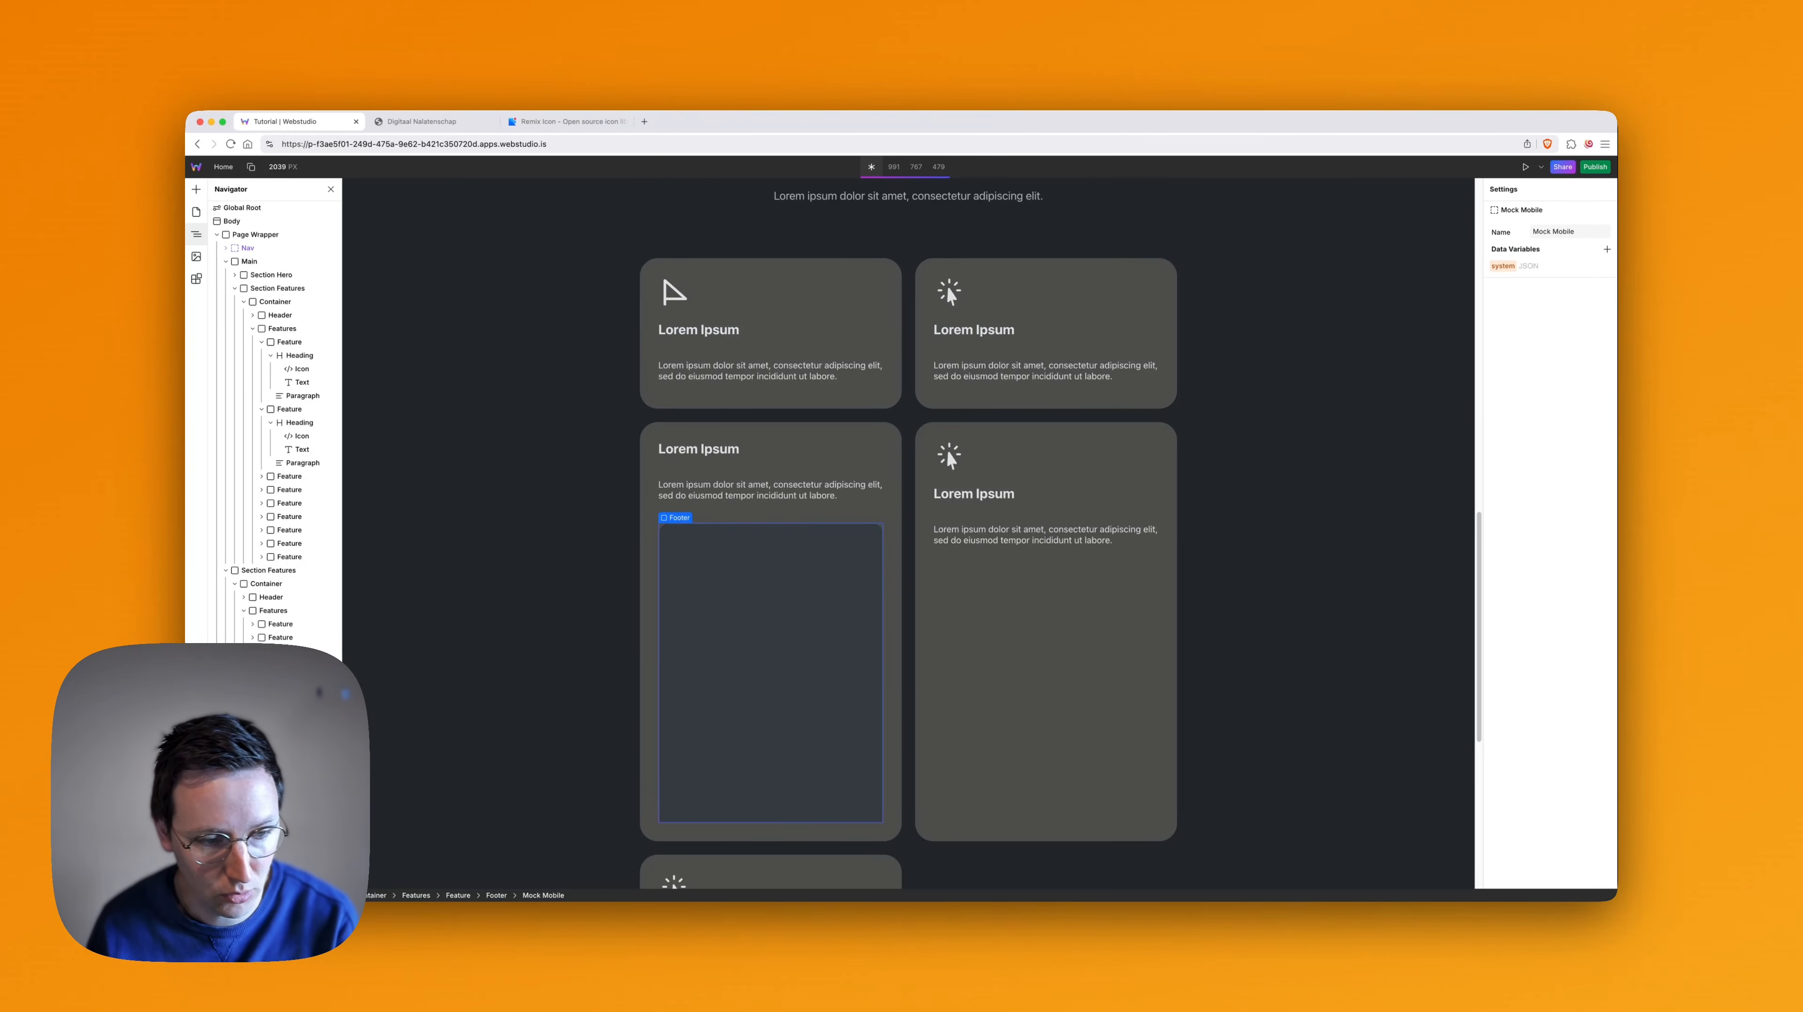
{"action": "key", "text": "BackSpace"}
{"action": "key", "text": "BackSpace"}
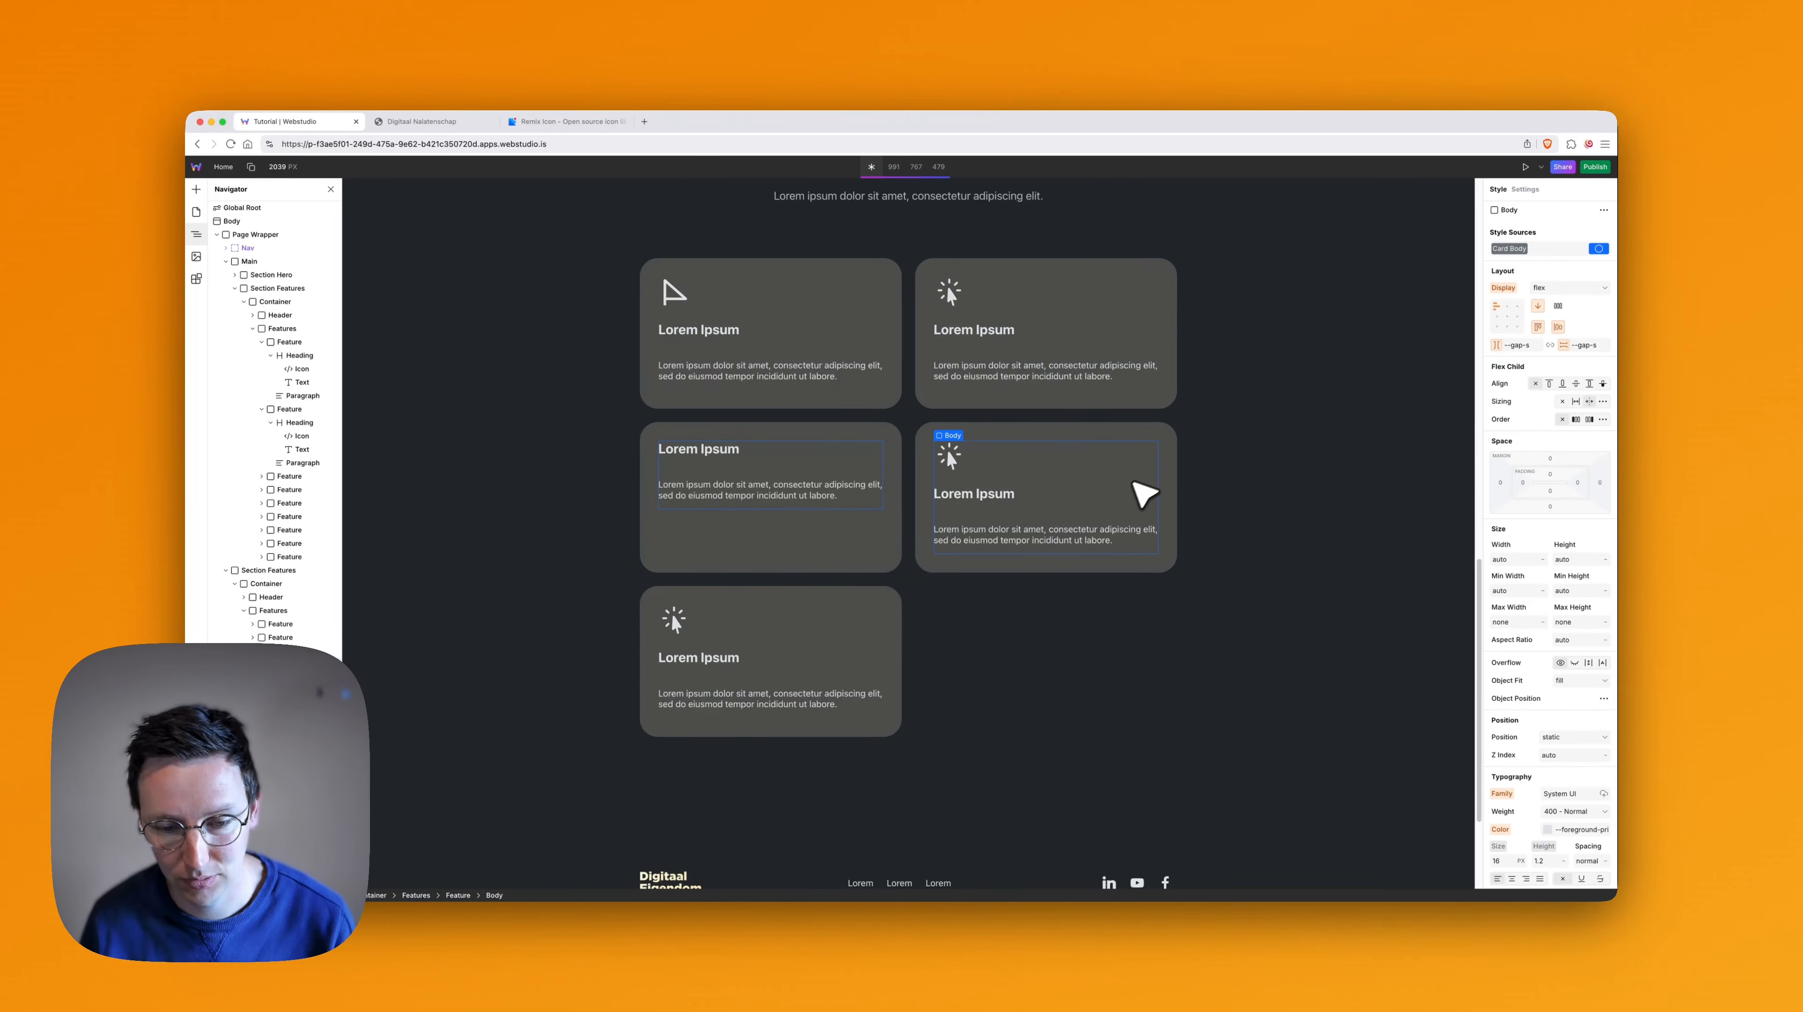
{"action": "scroll", "coordinate": [1145, 487], "scroll_direction": "down", "scroll_amount": 1}
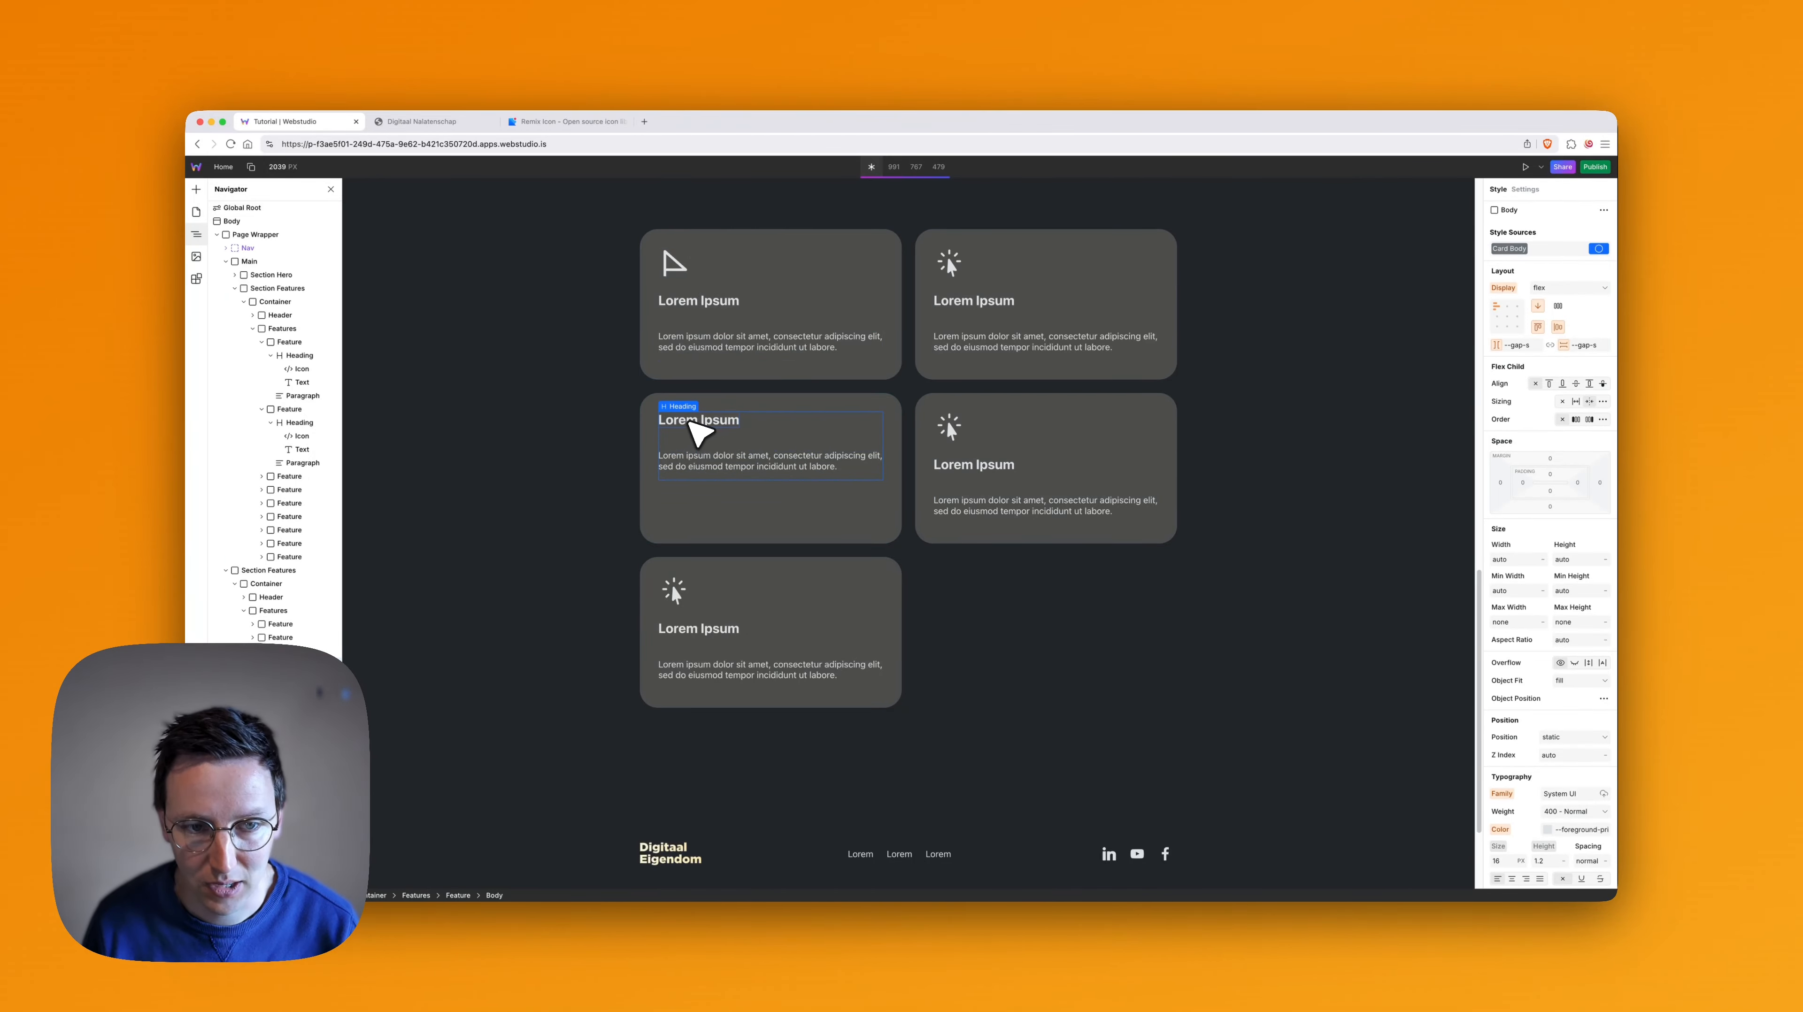
- Copy the second card's Feature Icon Large Wrapper into the third card's Body and place it above the Heading
{"action": "left_click", "coordinate": [944, 266]}
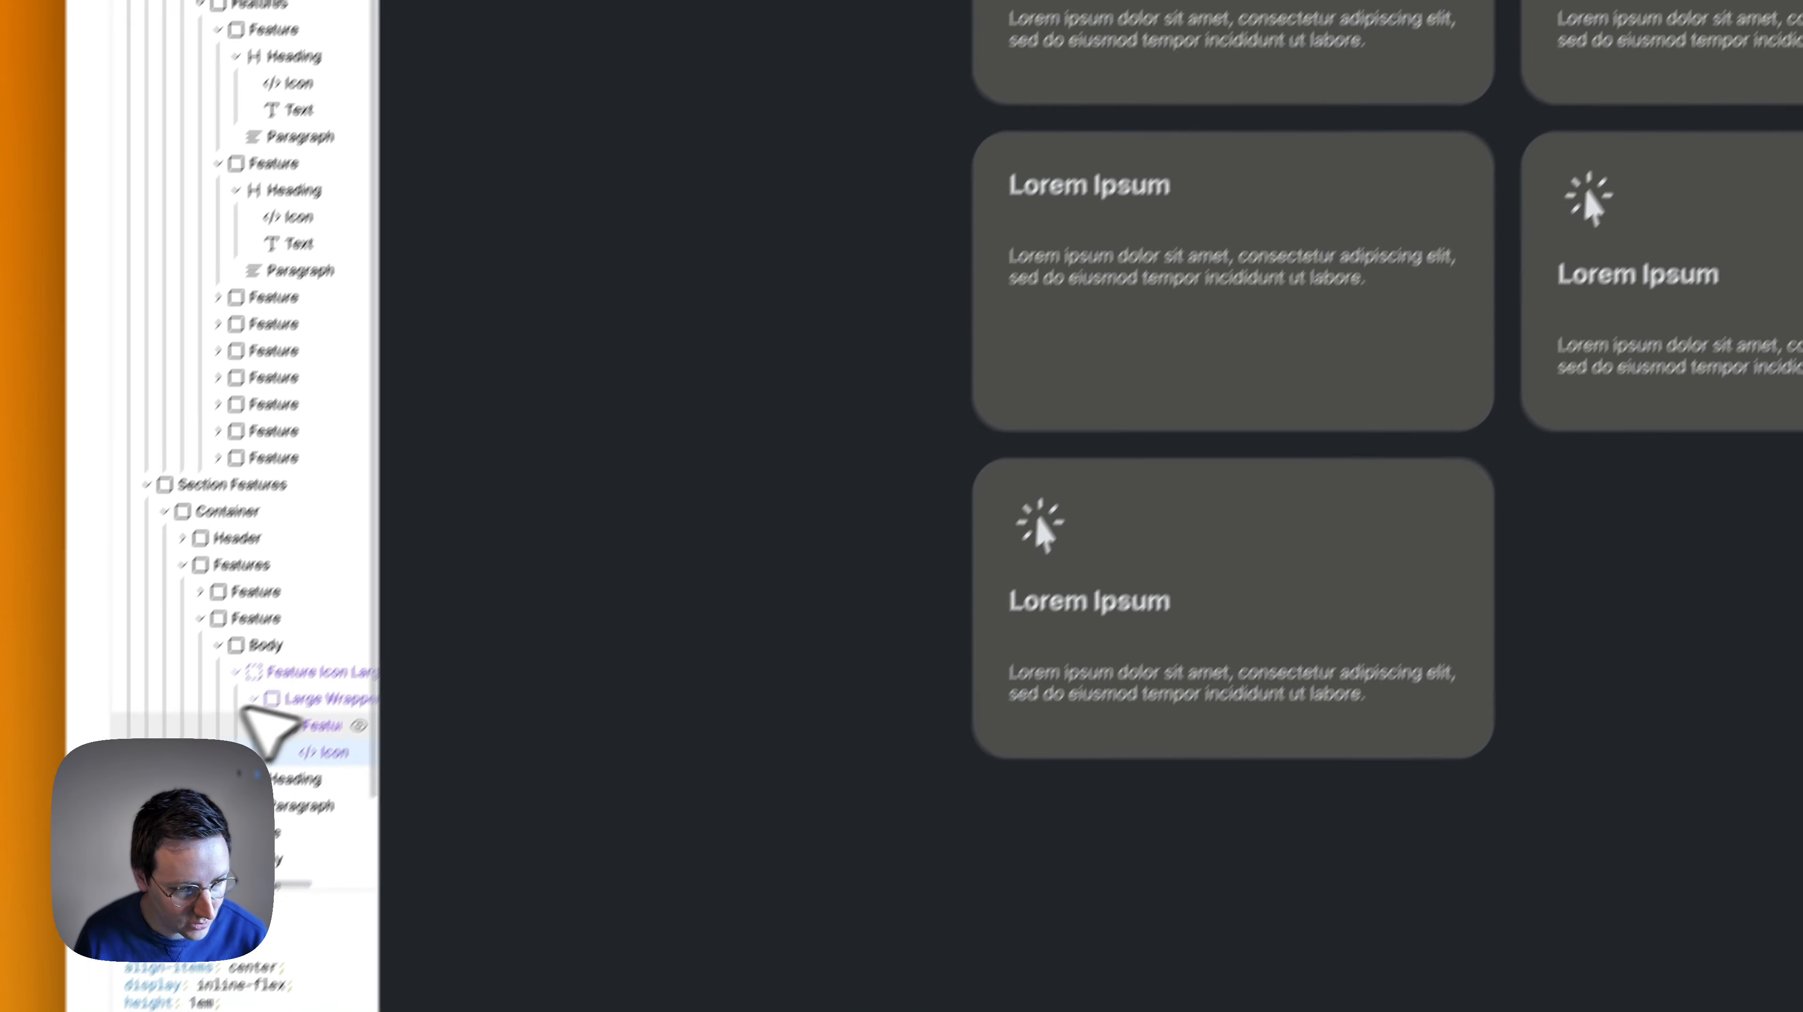
{"action": "left_click", "coordinate": [281, 670]}
{"action": "key", "text": "super+c"}
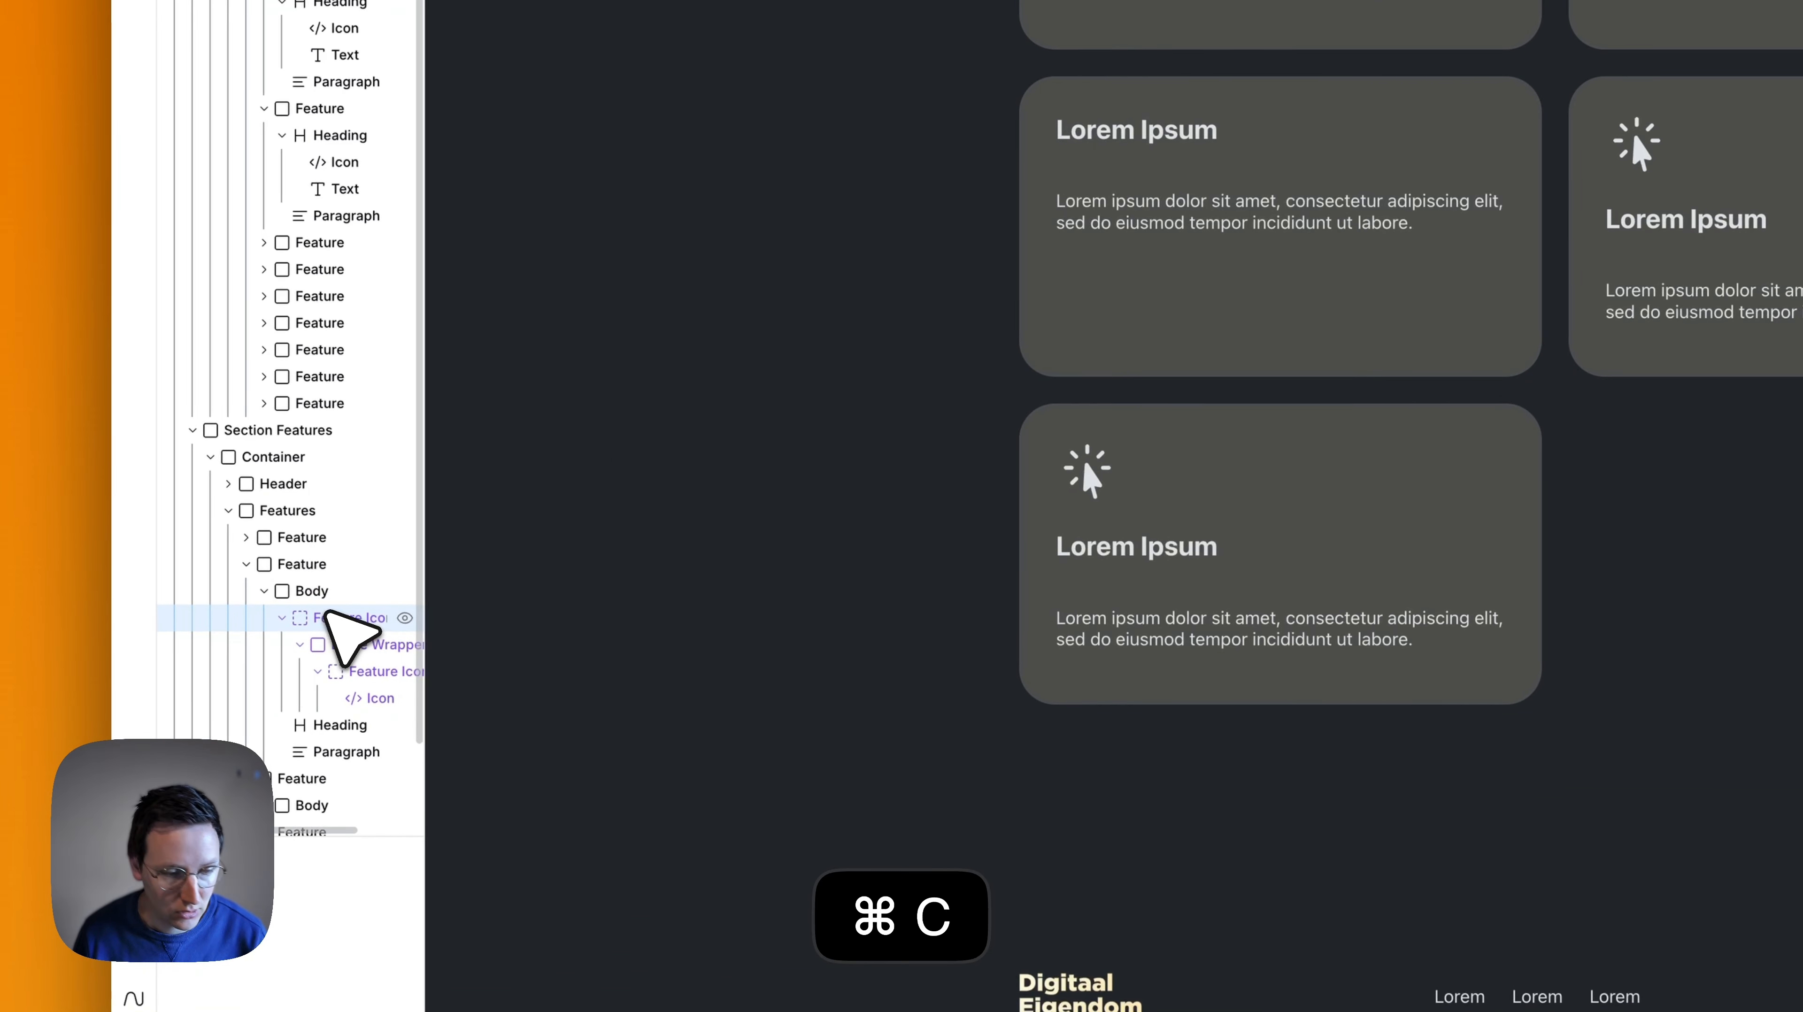
{"action": "left_click", "coordinate": [282, 618]}
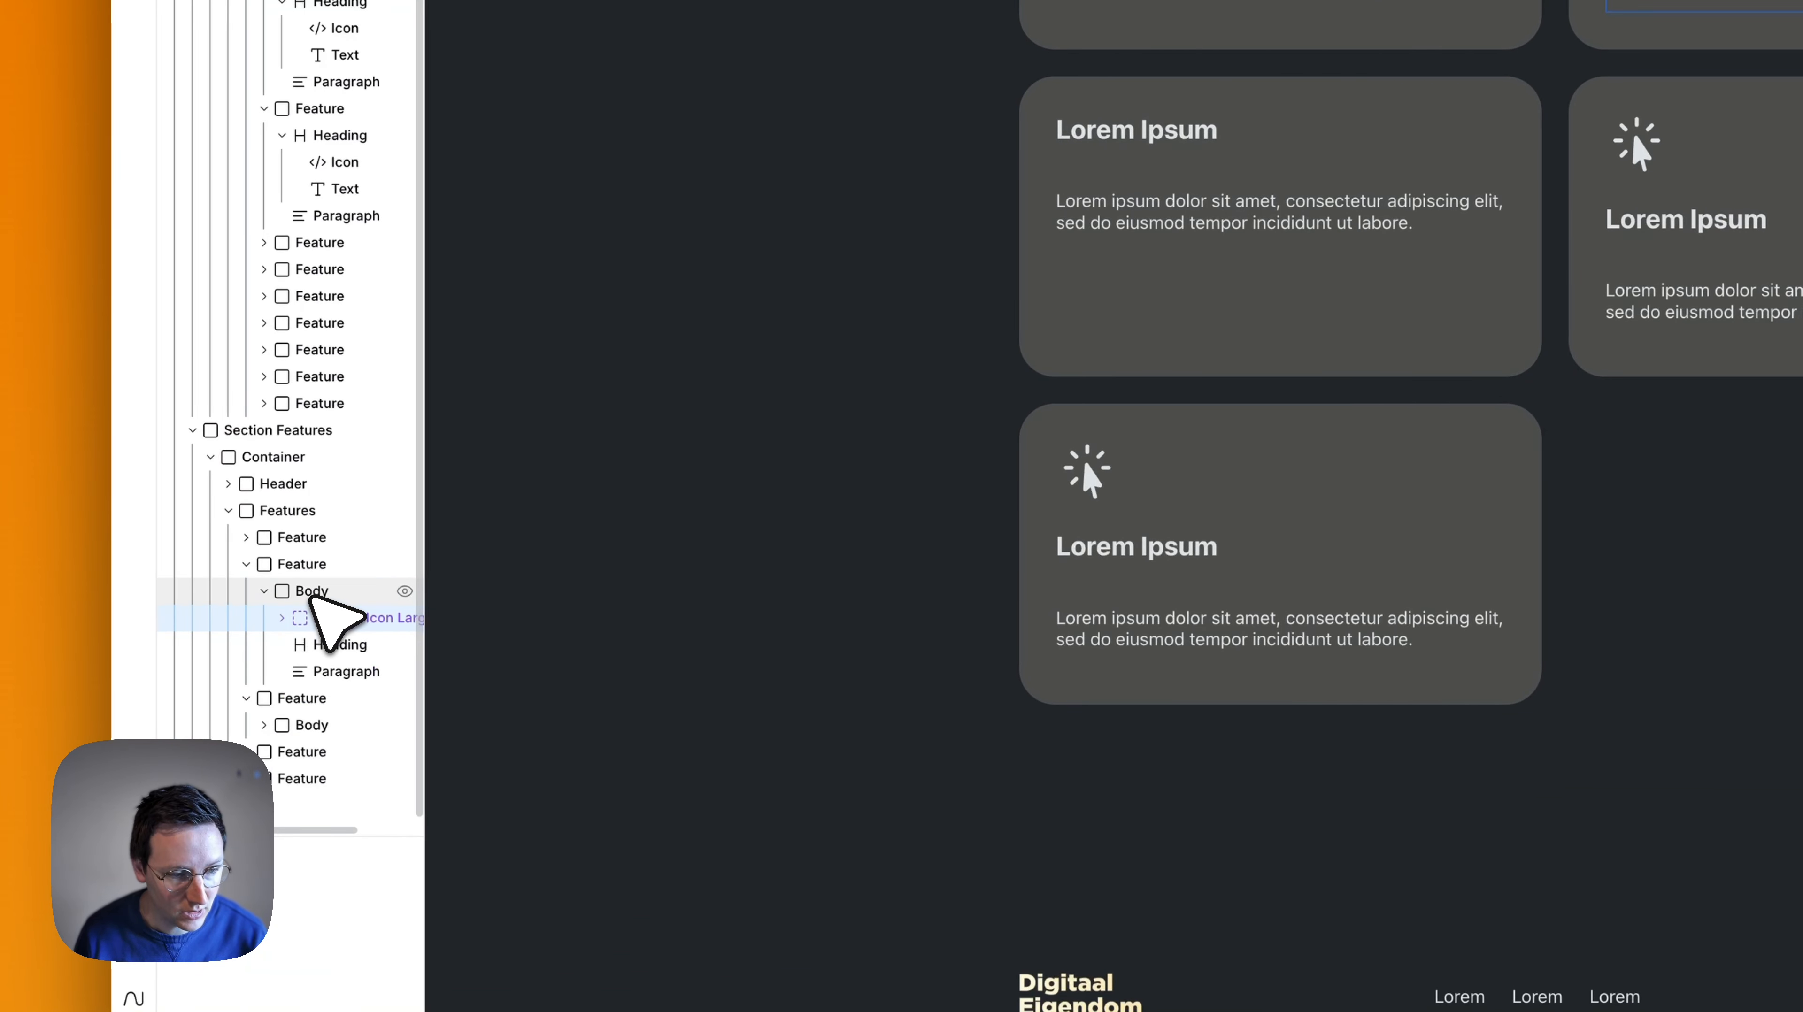
{"action": "left_click", "coordinate": [323, 723]}
{"action": "key", "text": "super+v"}
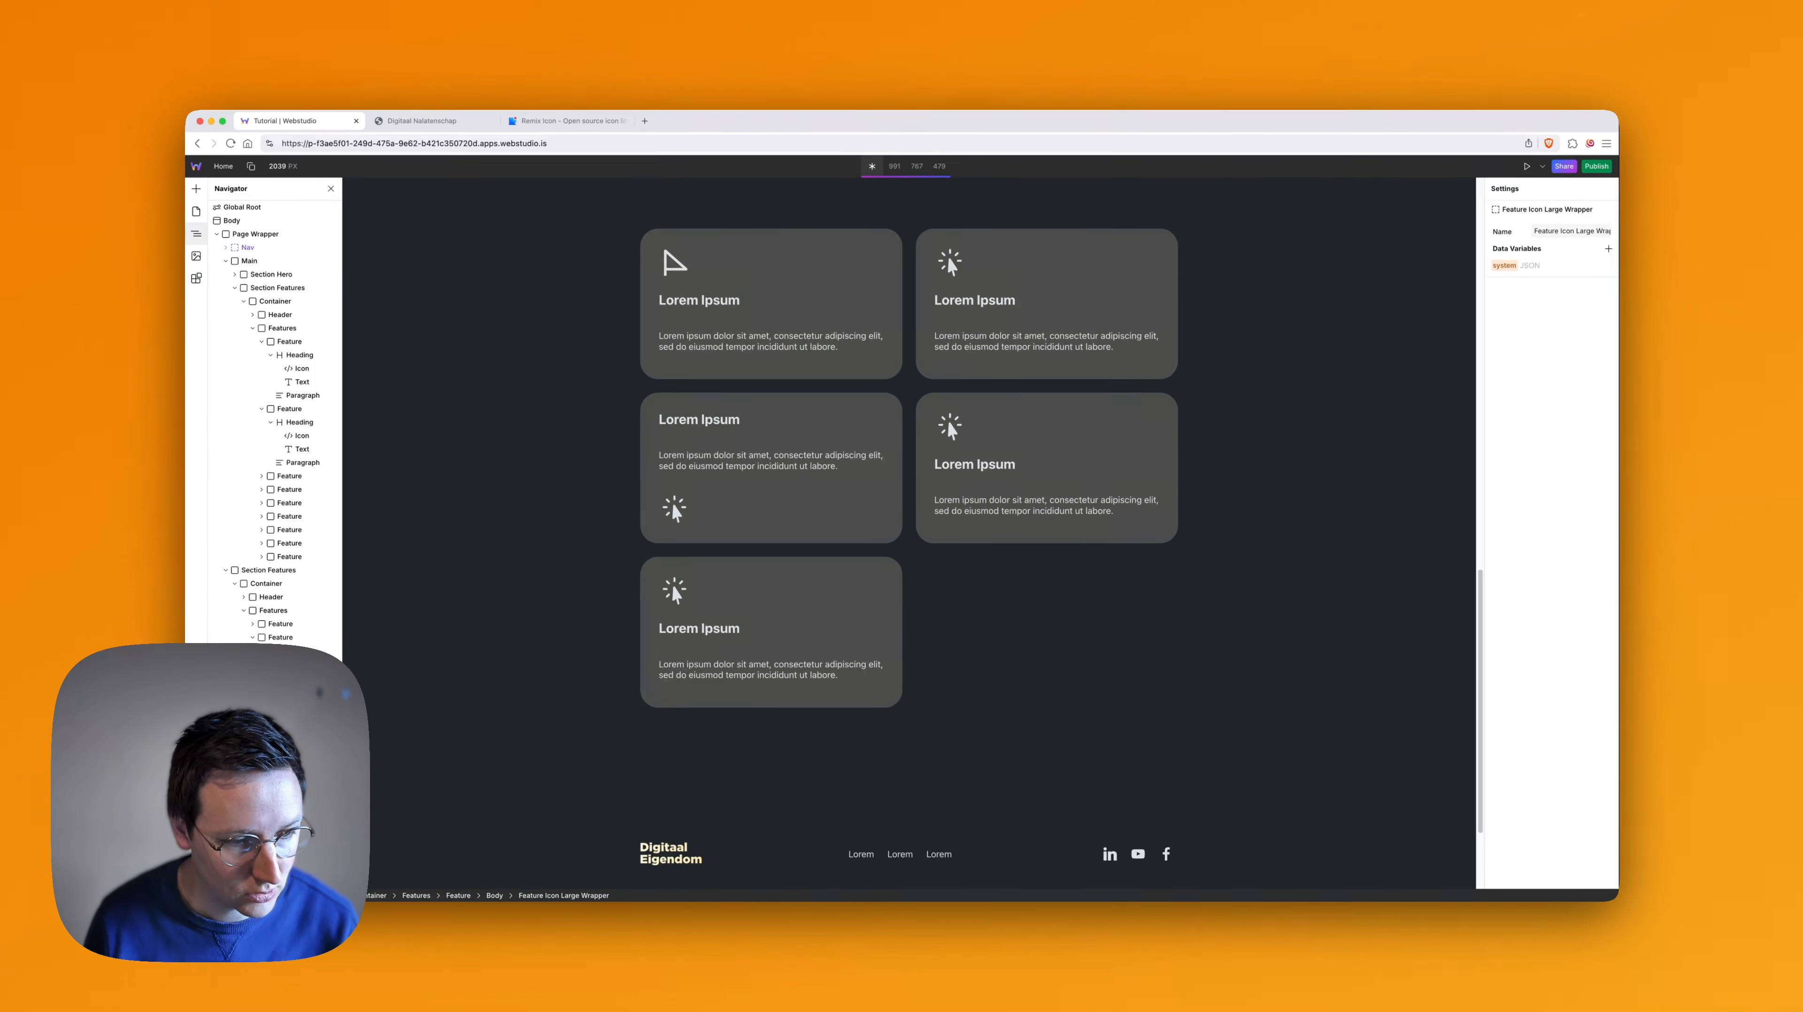
{"action": "left_click_drag", "start_coordinate": [306, 758], "coordinate": [306, 725]}
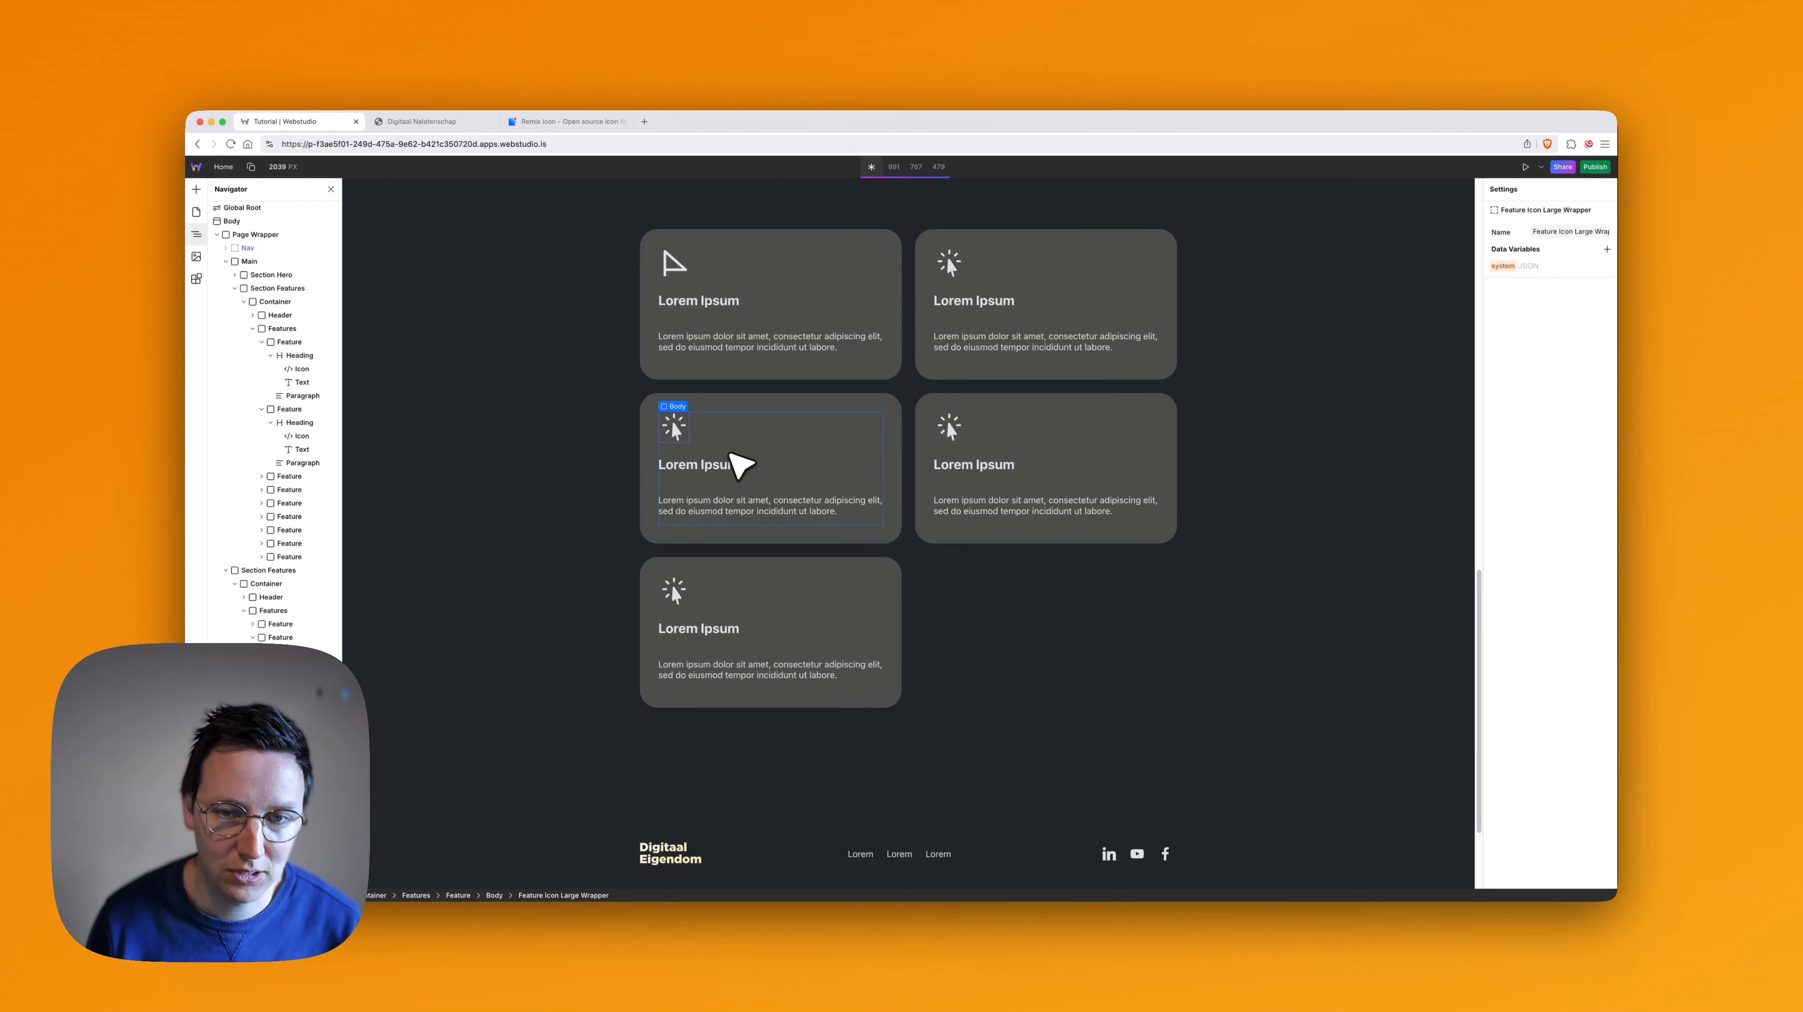
- Review the two-column Products & Services cards and switch to the Digitaal Nalatenschap reference site
{"action": "scroll", "coordinate": [978, 542], "scroll_direction": "down", "scroll_amount": 3}
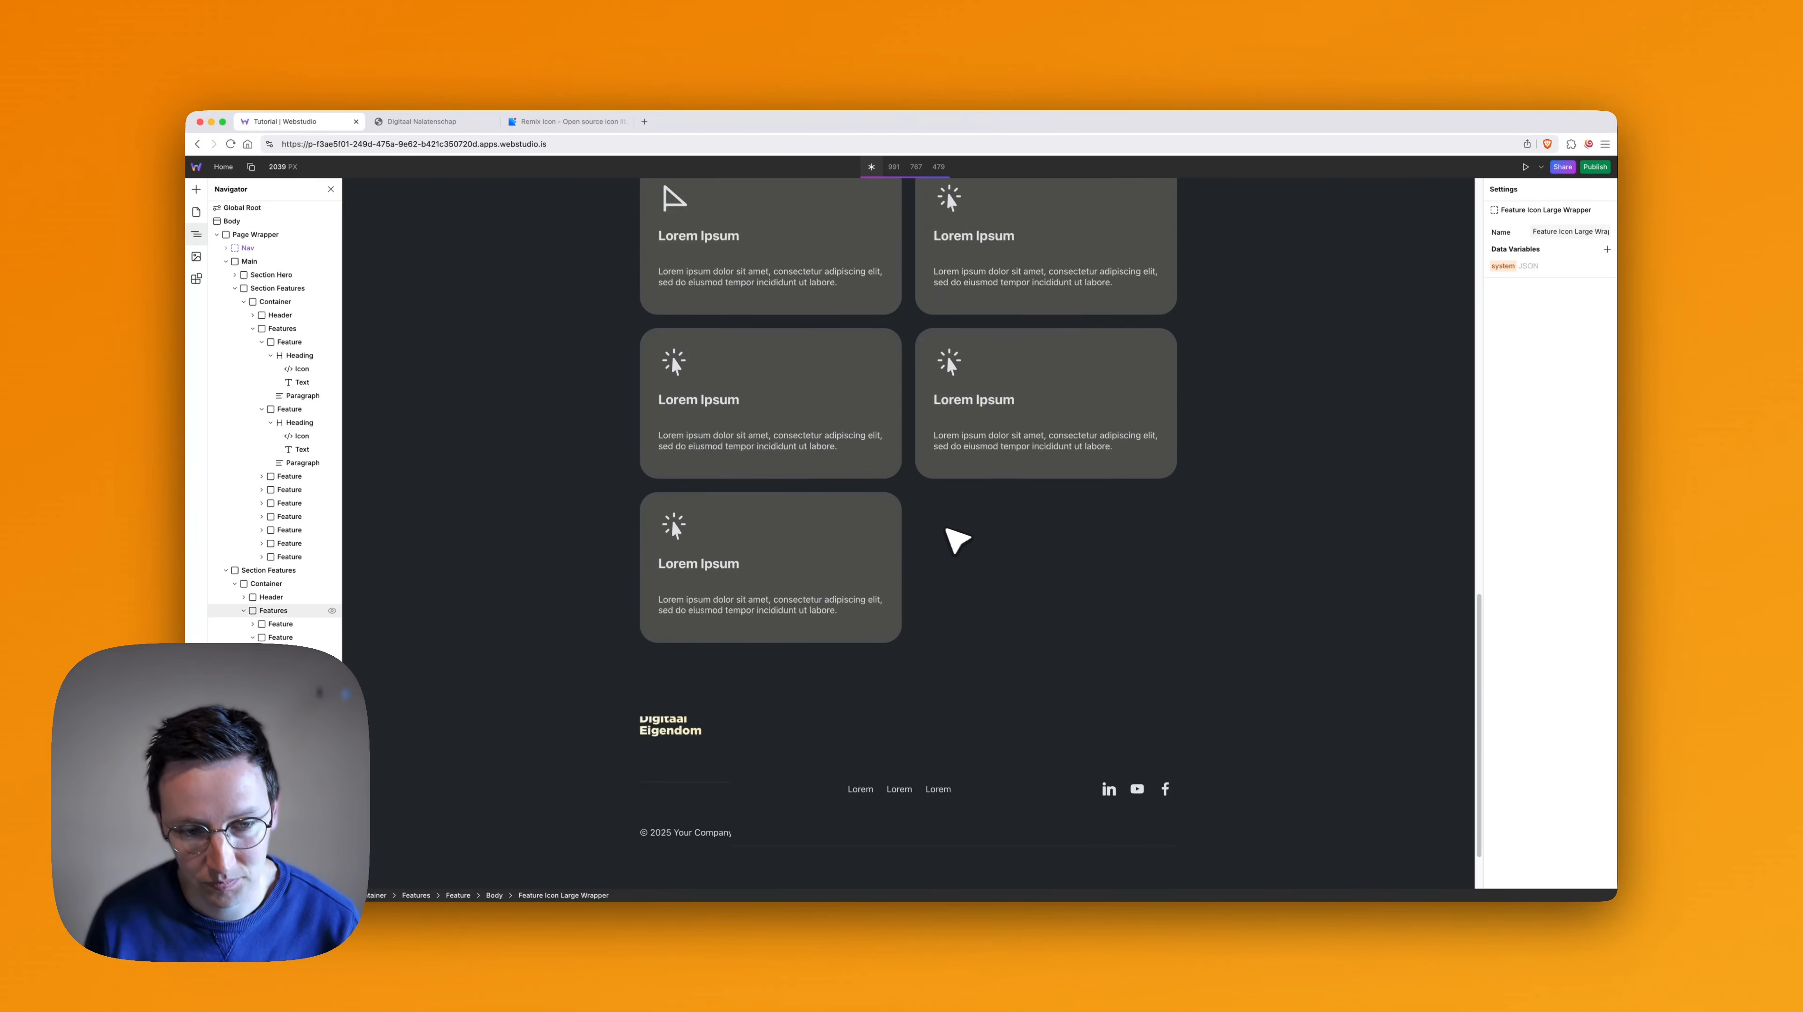
{"action": "scroll", "coordinate": [921, 521], "scroll_direction": "up", "scroll_amount": 5}
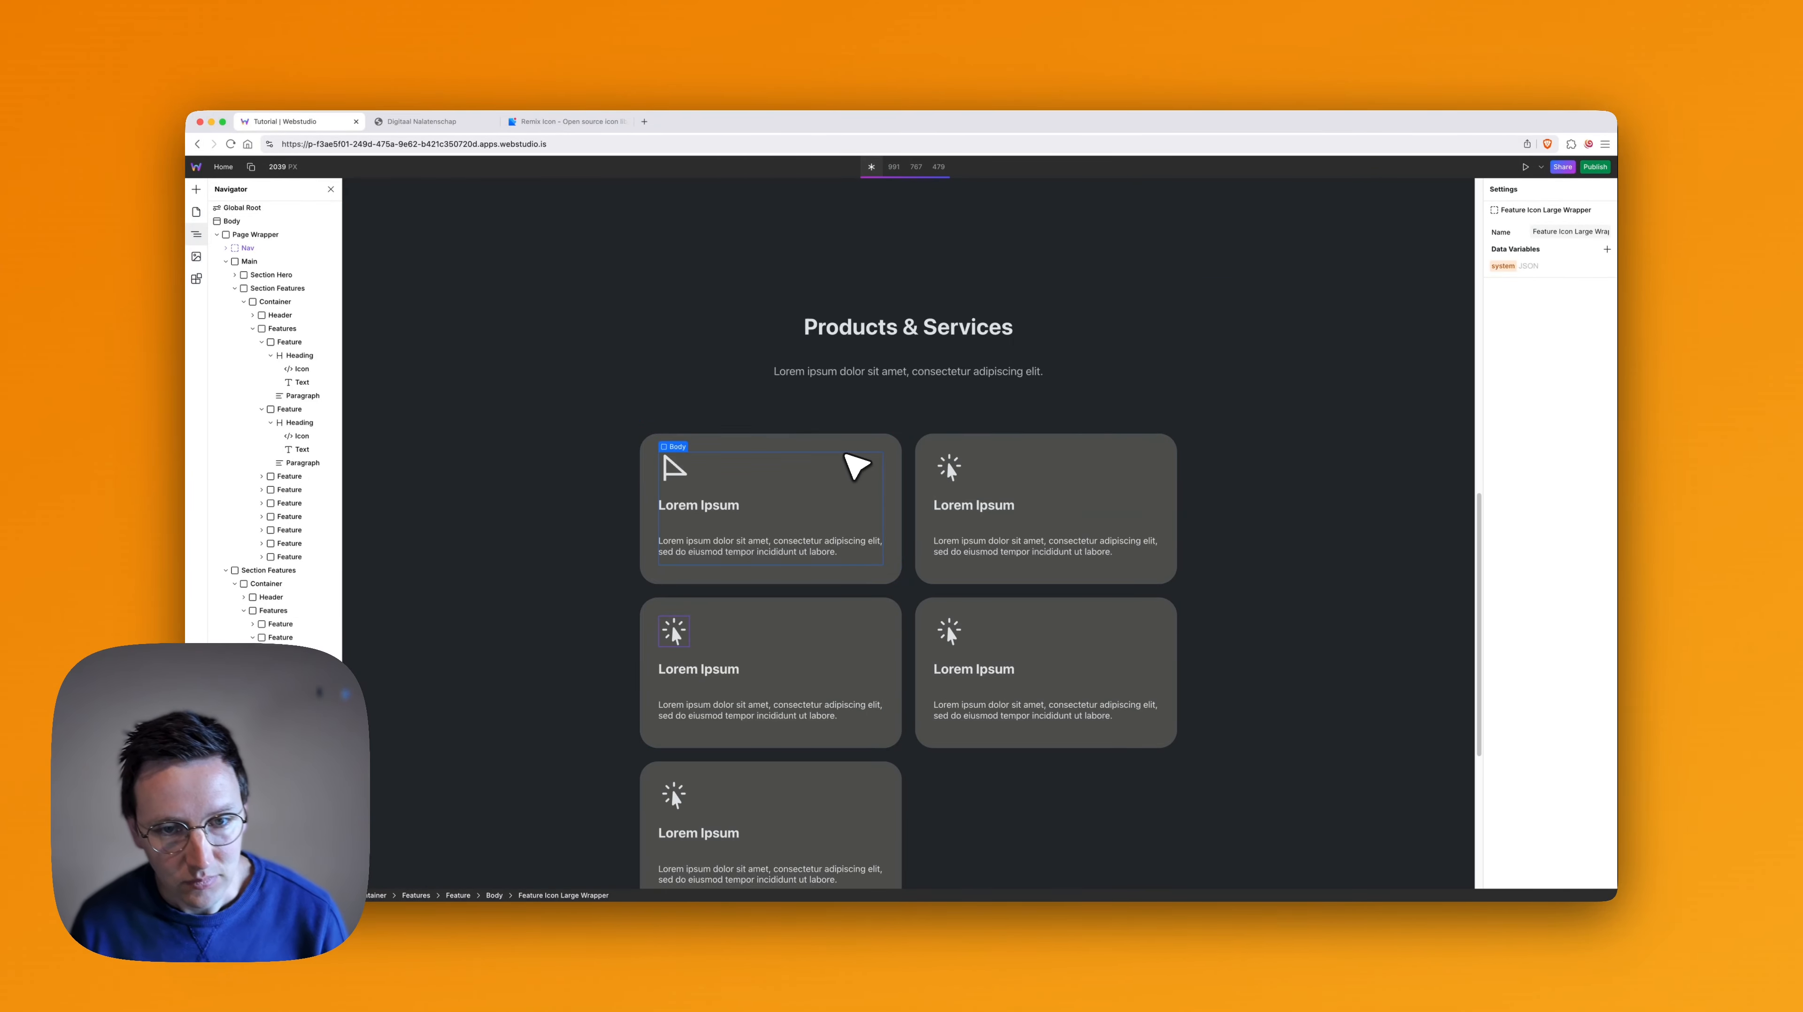
{"action": "scroll", "coordinate": [1077, 533], "scroll_direction": "down", "scroll_amount": 4}
{"action": "key", "text": "super+2"}
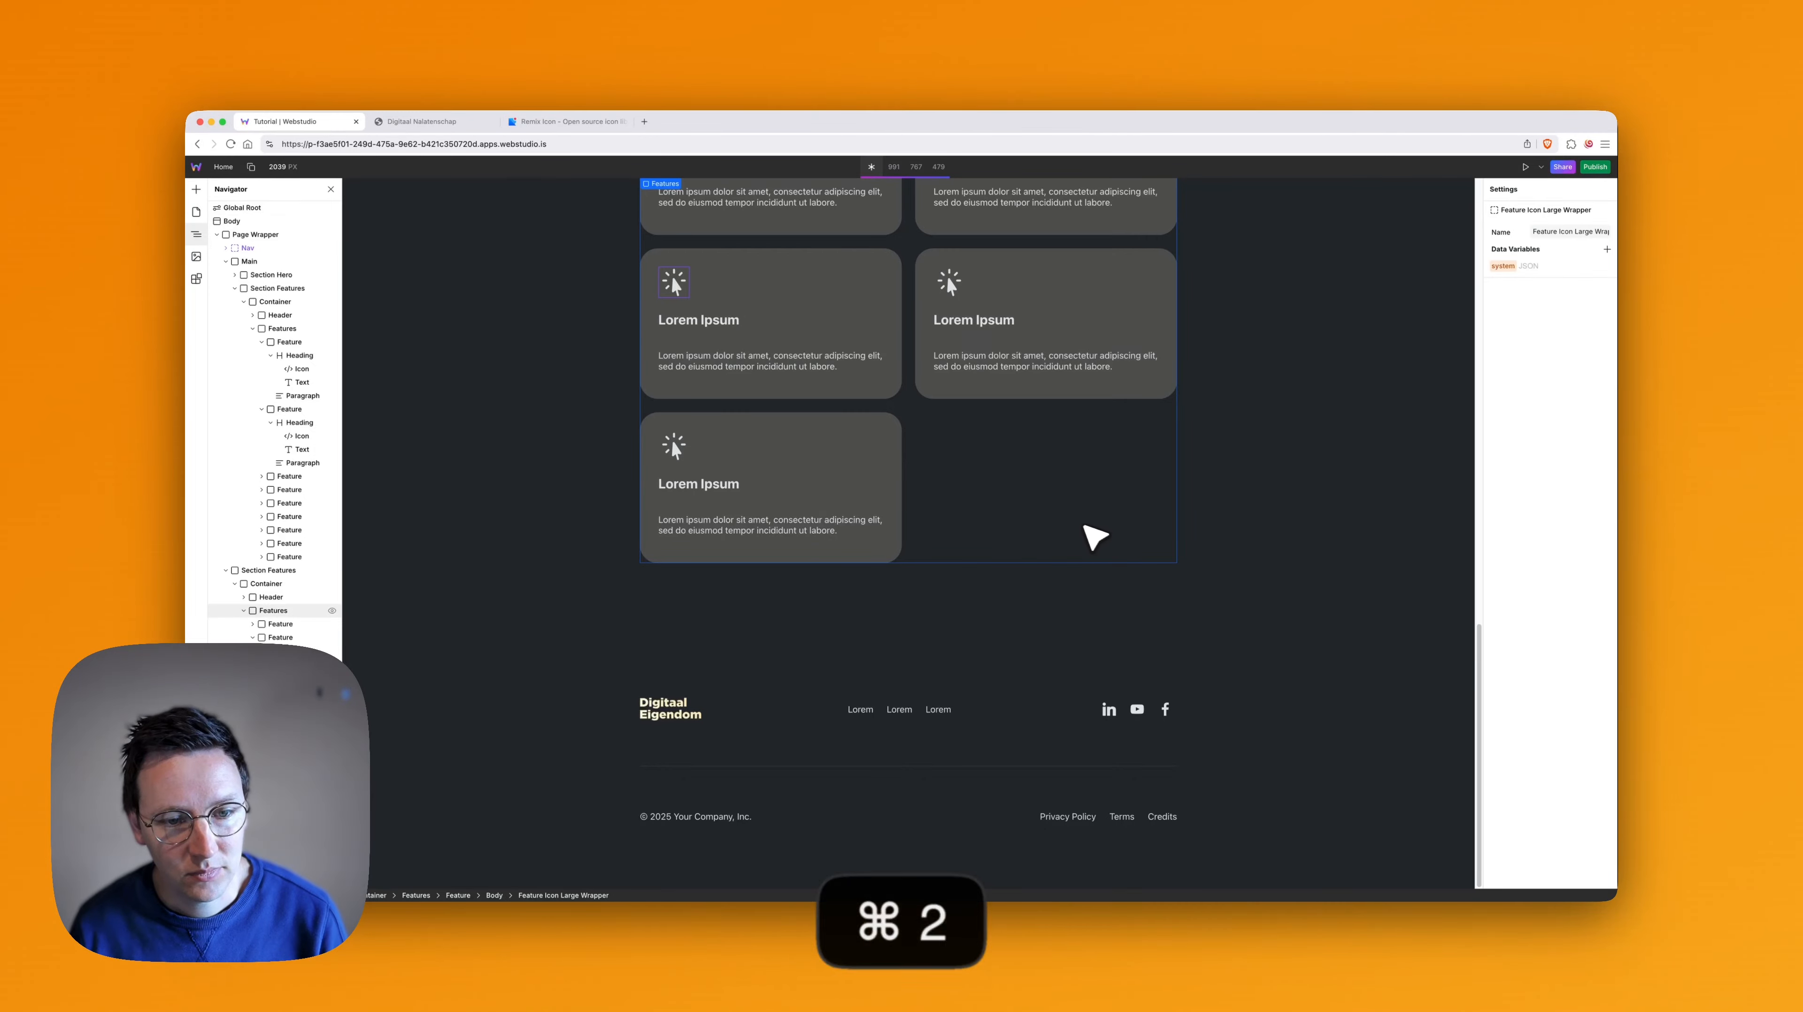
- Examine the Artikelen cards and the start of the contact section on the reference site, and return to the Webstudio project
{"action": "scroll", "coordinate": [1077, 530], "scroll_direction": "down", "scroll_amount": 6}
{"action": "scroll", "coordinate": [1070, 536], "scroll_direction": "down", "scroll_amount": 3}
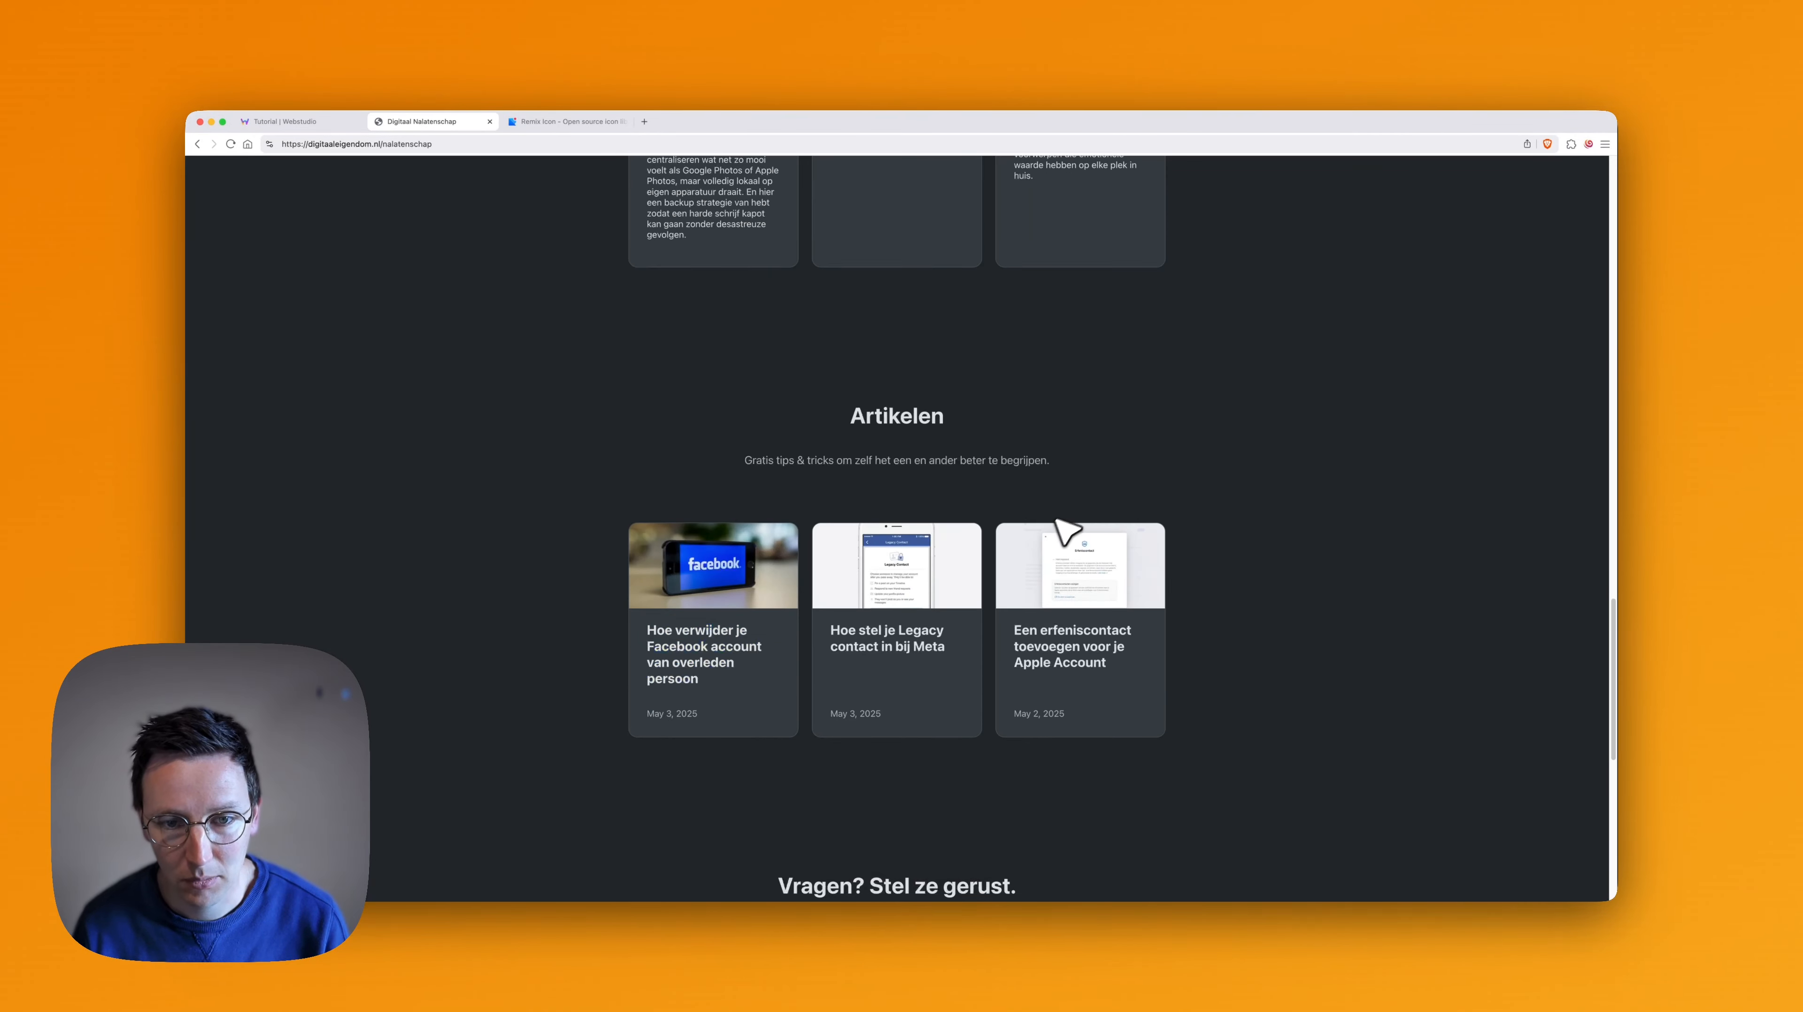
{"action": "scroll", "coordinate": [950, 585], "scroll_direction": "down", "scroll_amount": 3}
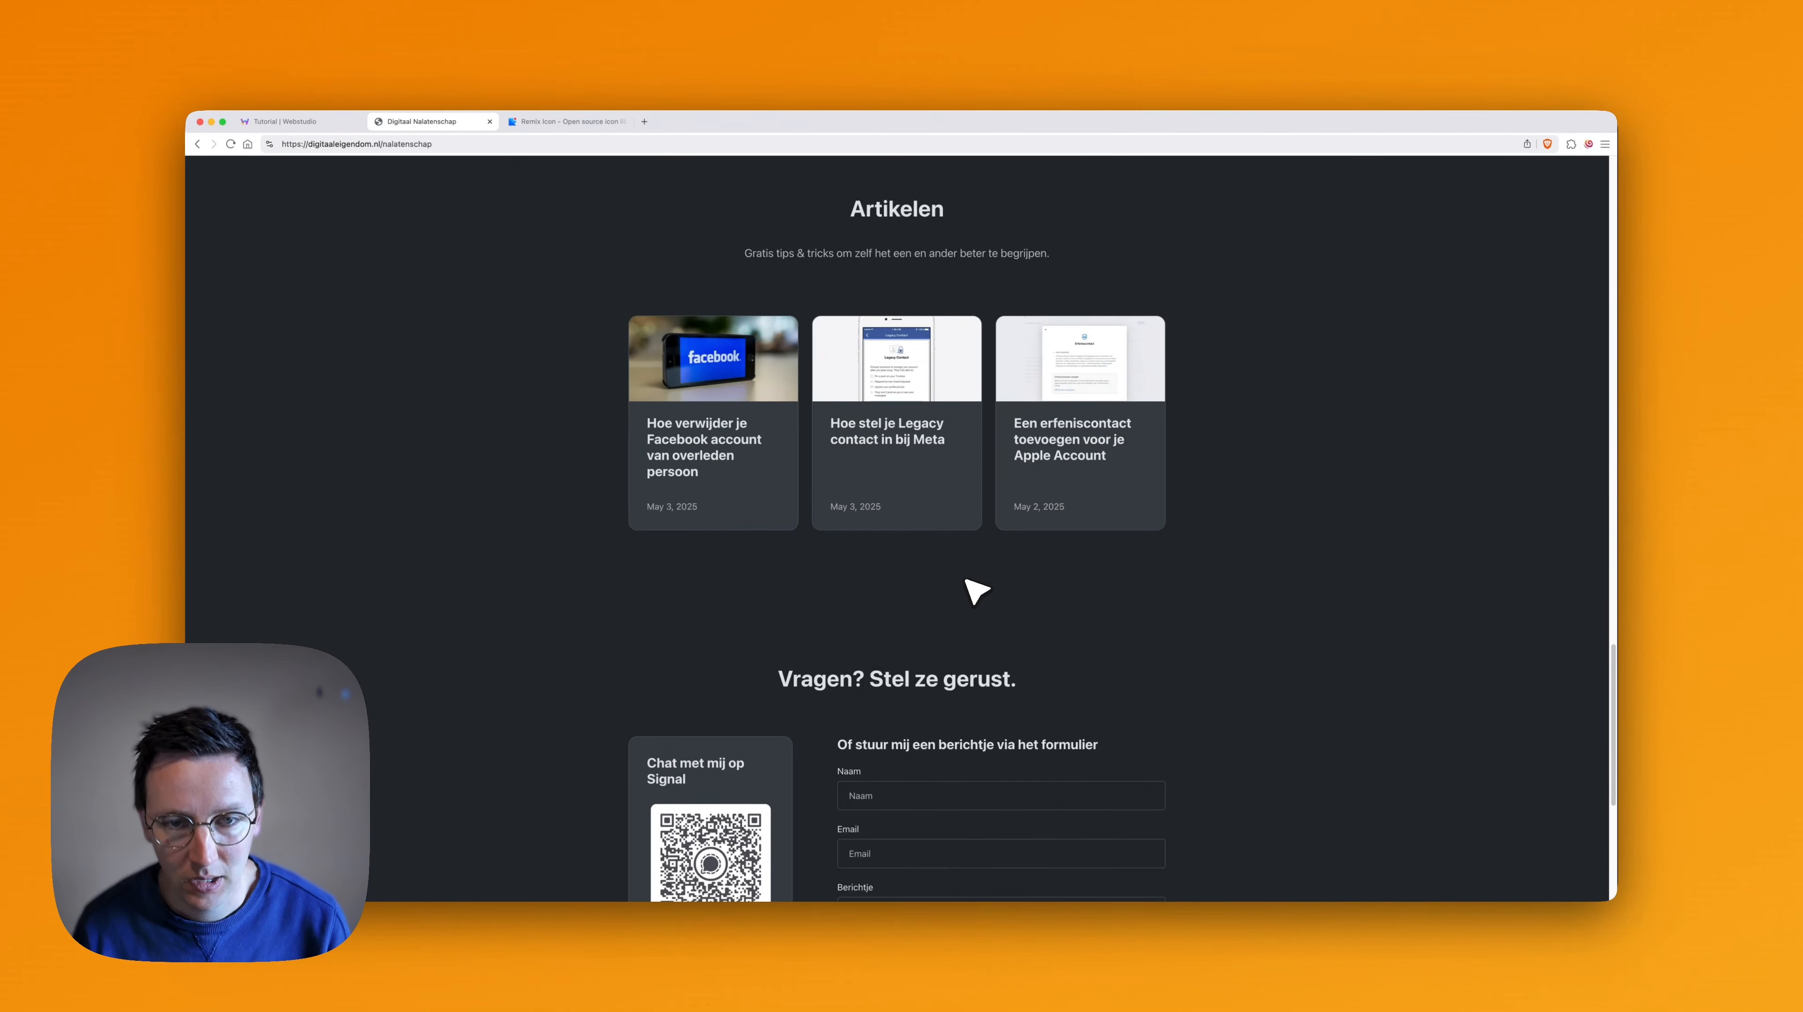
{"action": "key", "text": "super+1"}
- Collapse both Section Features elements and move the Products & Services section into Main, below the first Section Features
{"action": "scroll", "coordinate": [559, 517], "scroll_direction": "up", "scroll_amount": 5}
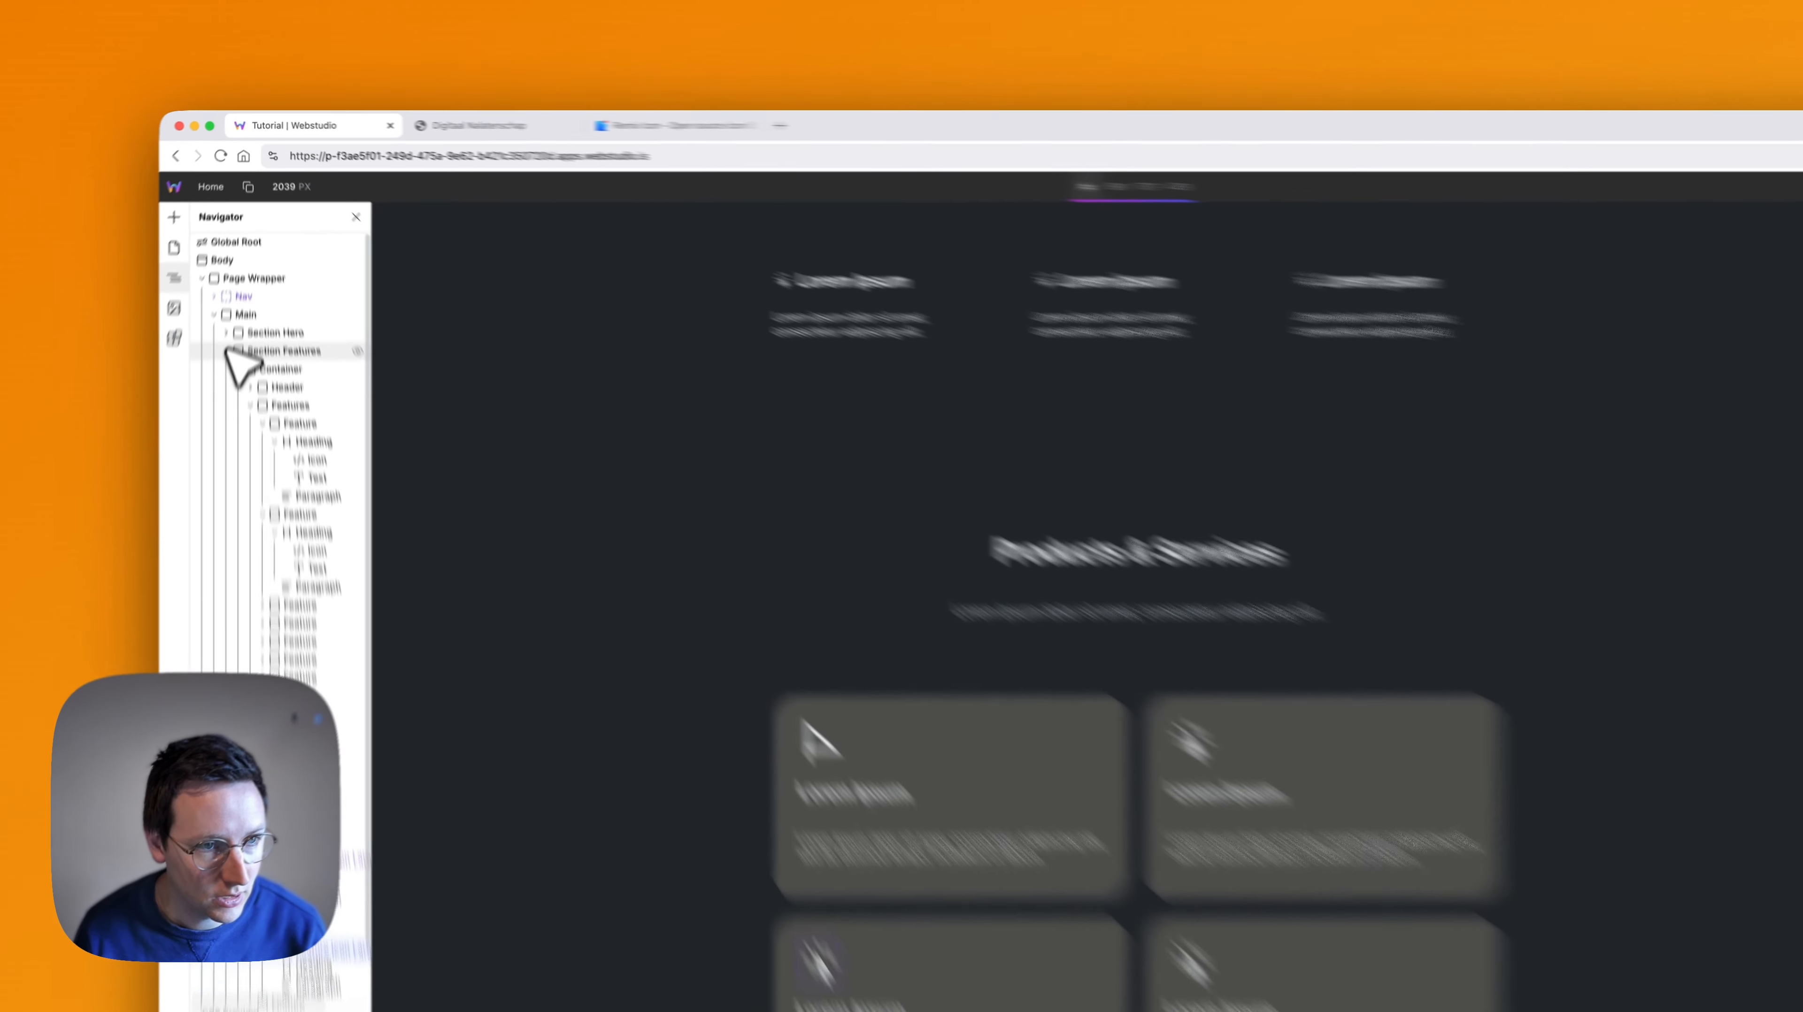
{"action": "left_click", "coordinate": [227, 351]}
{"action": "left_click", "coordinate": [214, 369]}
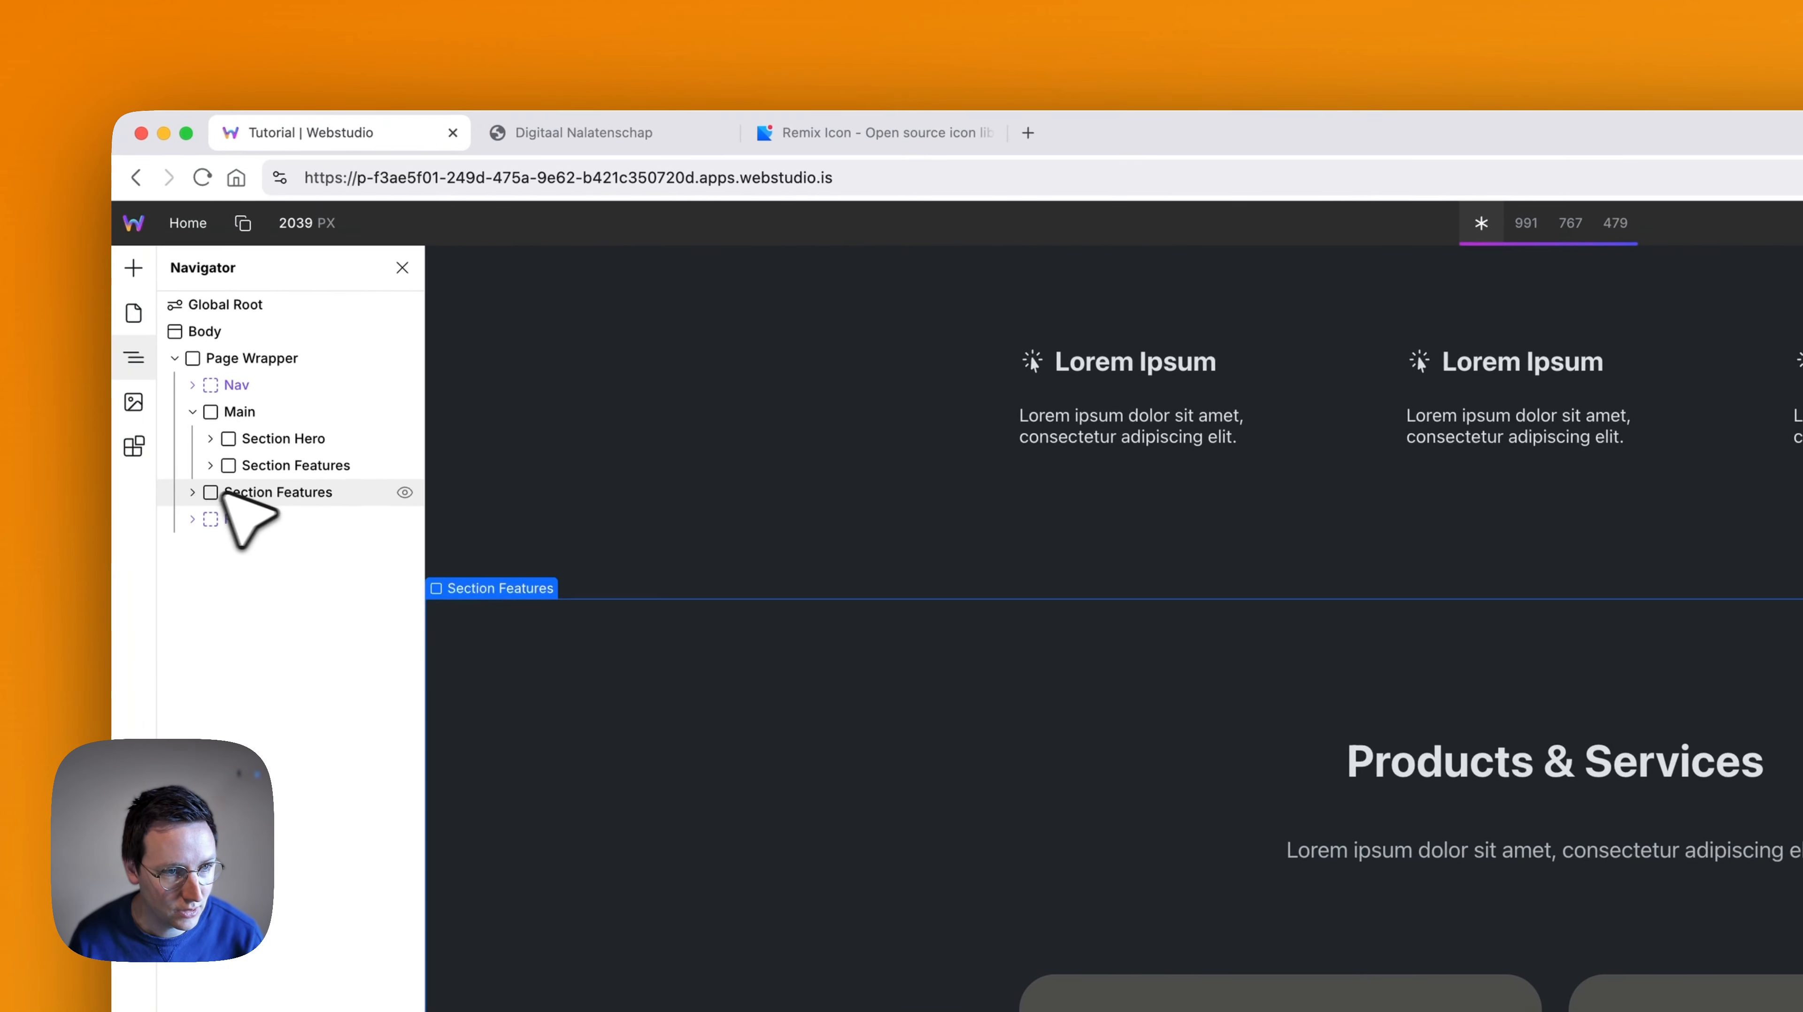
{"action": "left_click_drag", "start_coordinate": [226, 496], "coordinate": [280, 482]}
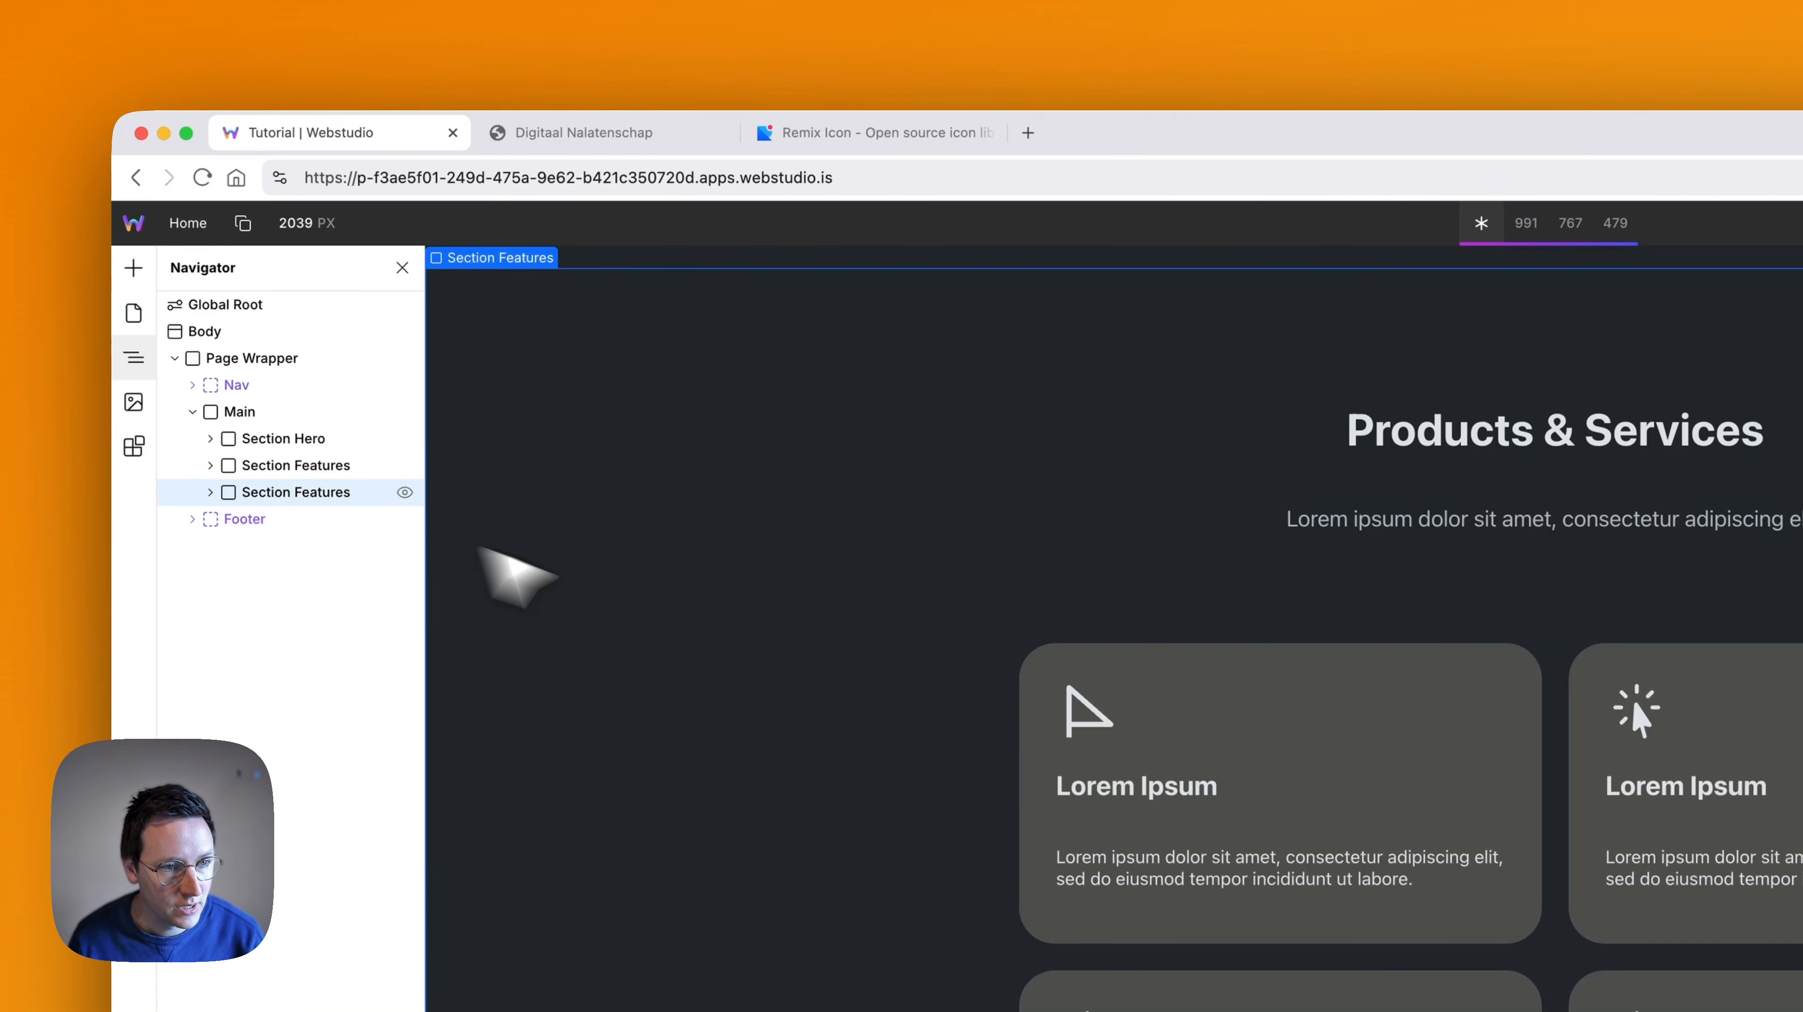
- Replace the heading text of the first Section Features with "Explaining Why"
{"action": "scroll", "coordinate": [601, 465], "scroll_direction": "up", "scroll_amount": 15}
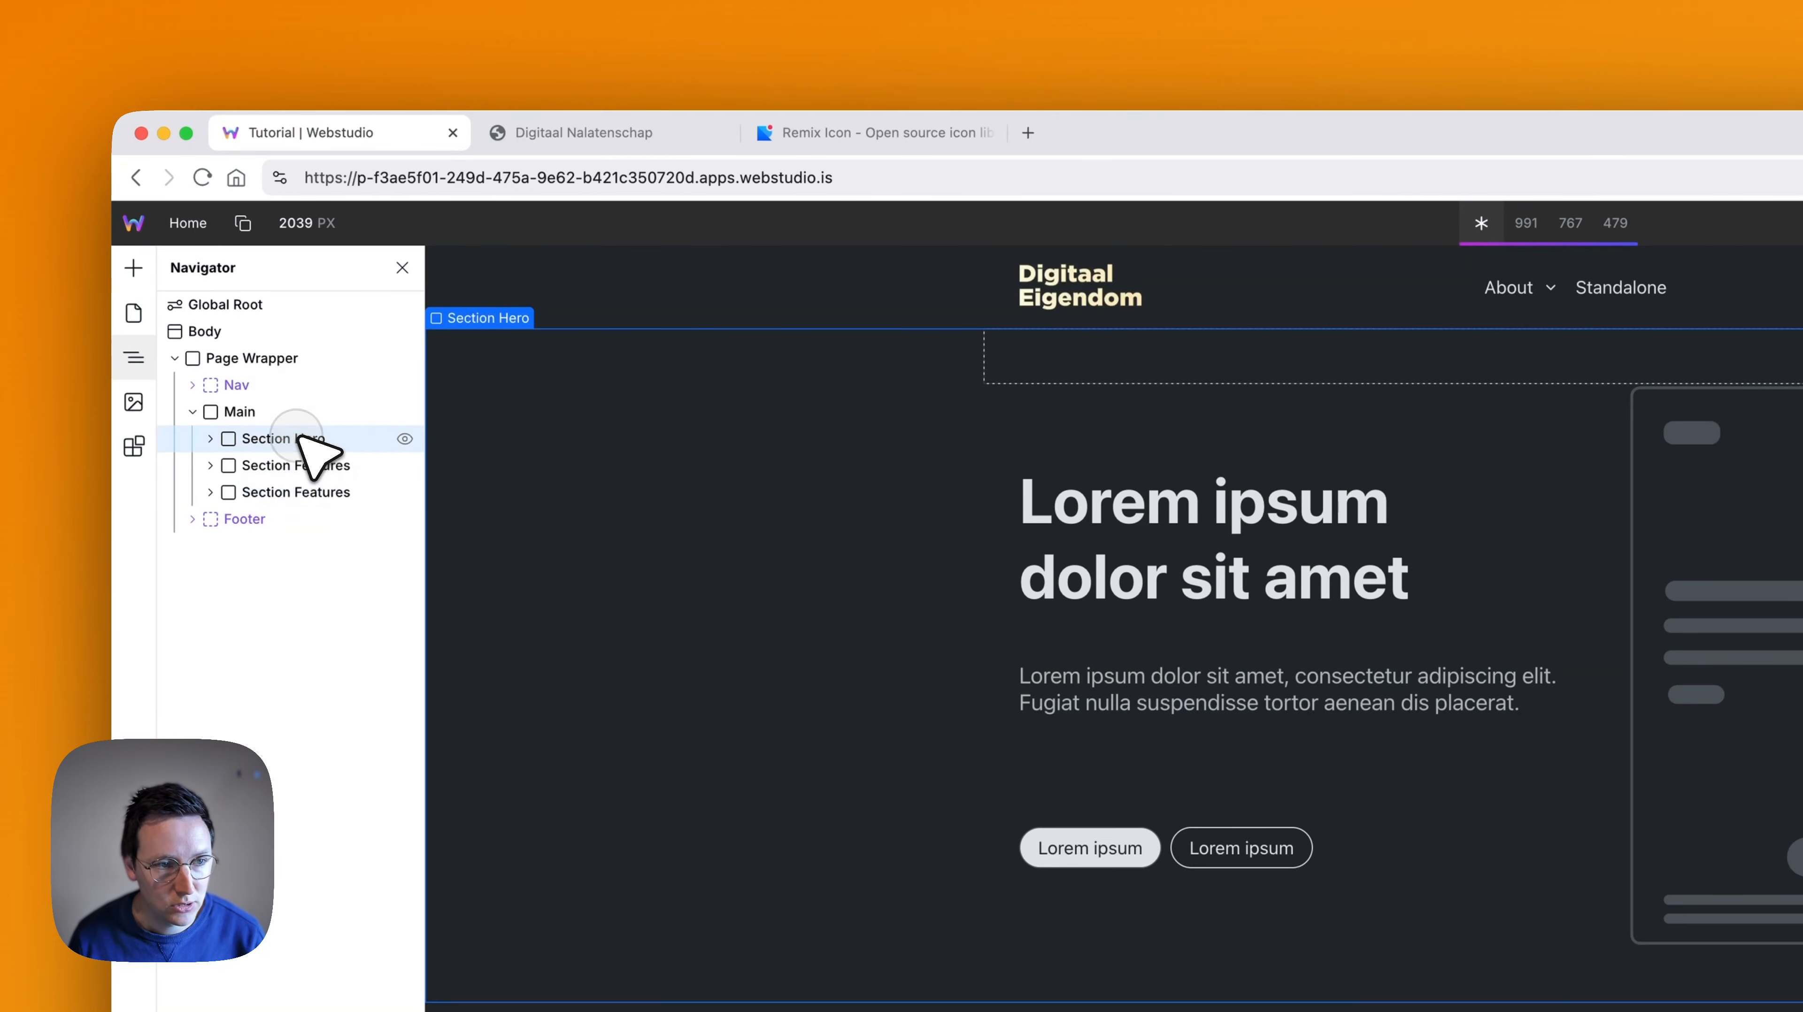
{"action": "double_click", "coordinate": [301, 439]}
{"action": "left_click", "coordinate": [326, 467]}
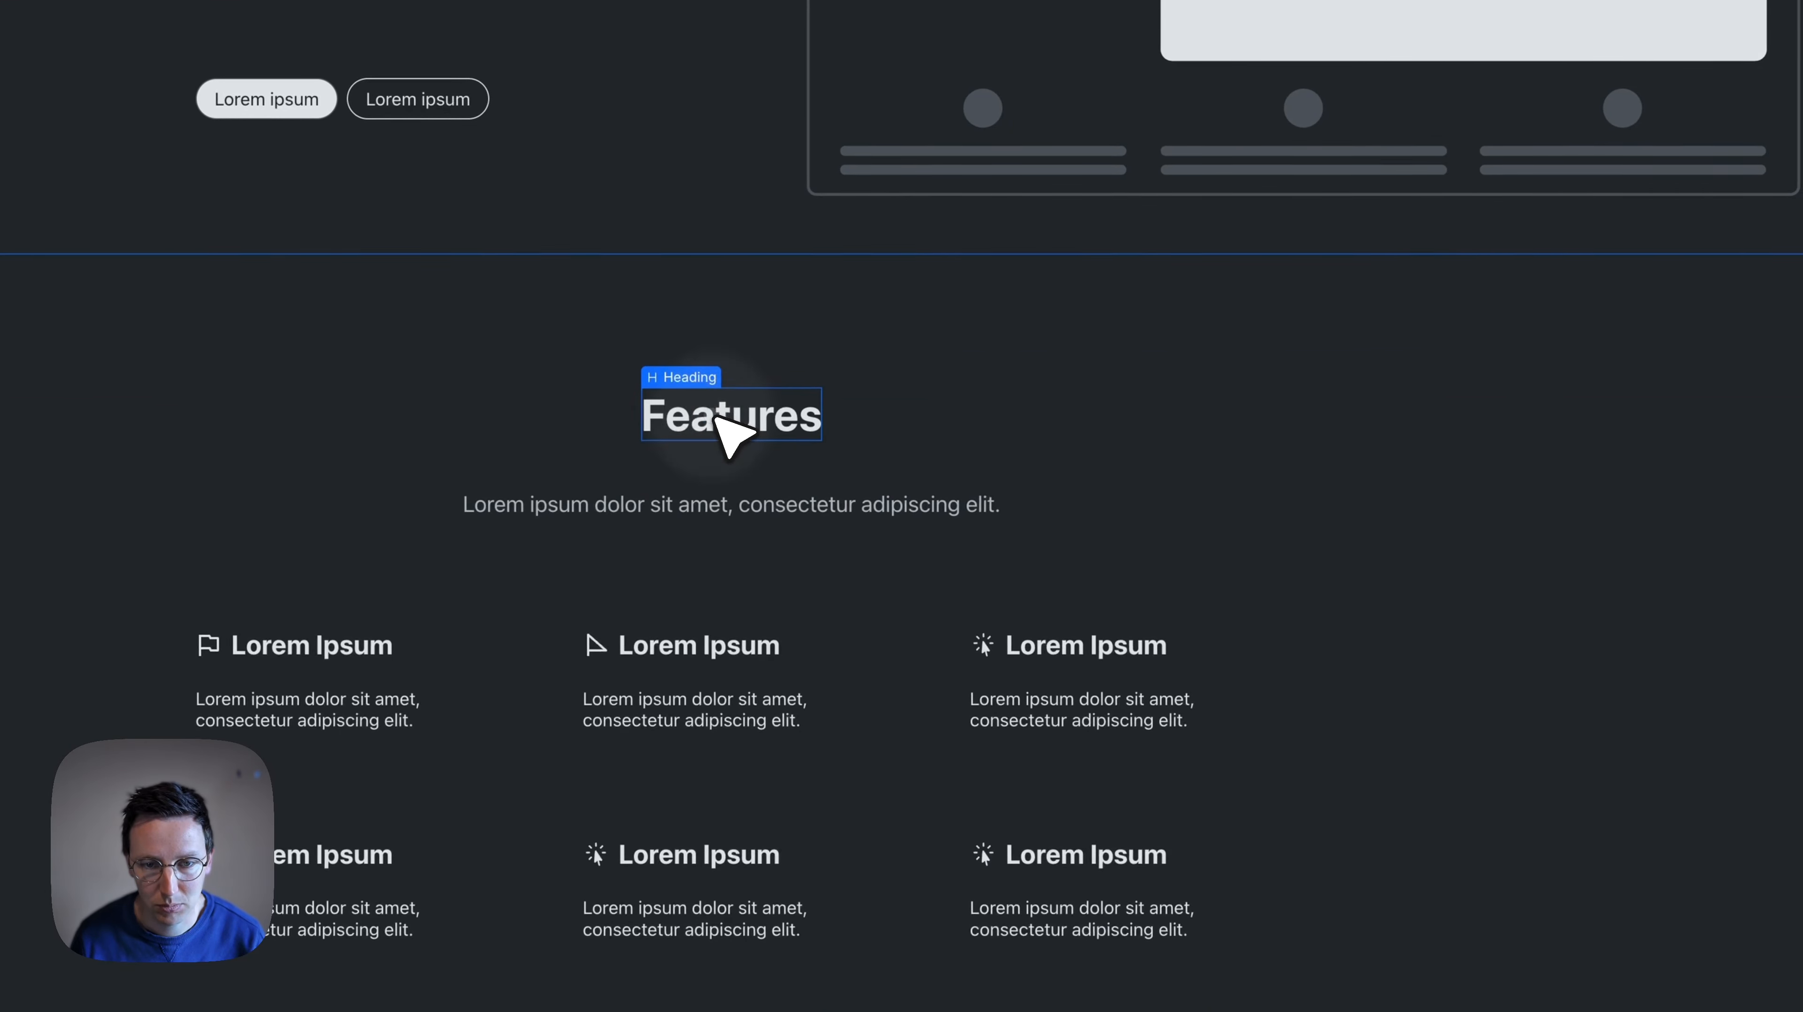
{"action": "double_click", "coordinate": [716, 425]}
{"action": "key", "text": "super+a"}
{"action": "type", "text": "E"}
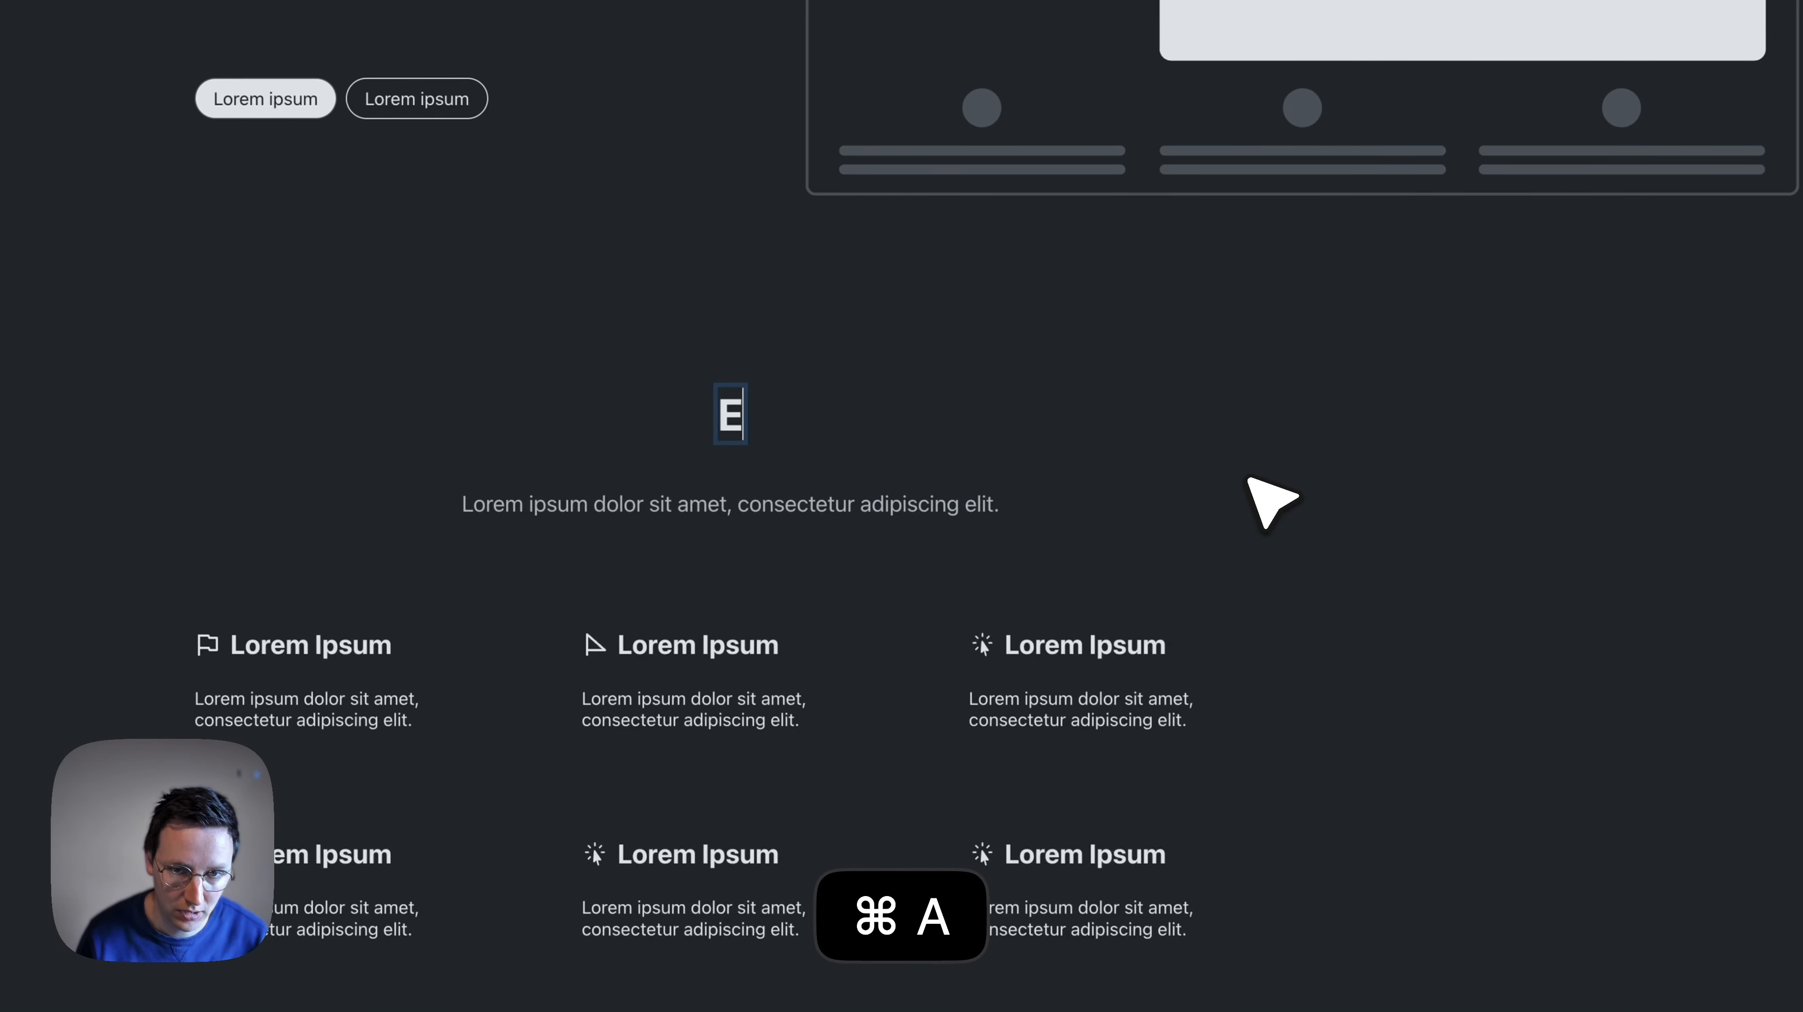
{"action": "type", "text": "xplaining Why"}
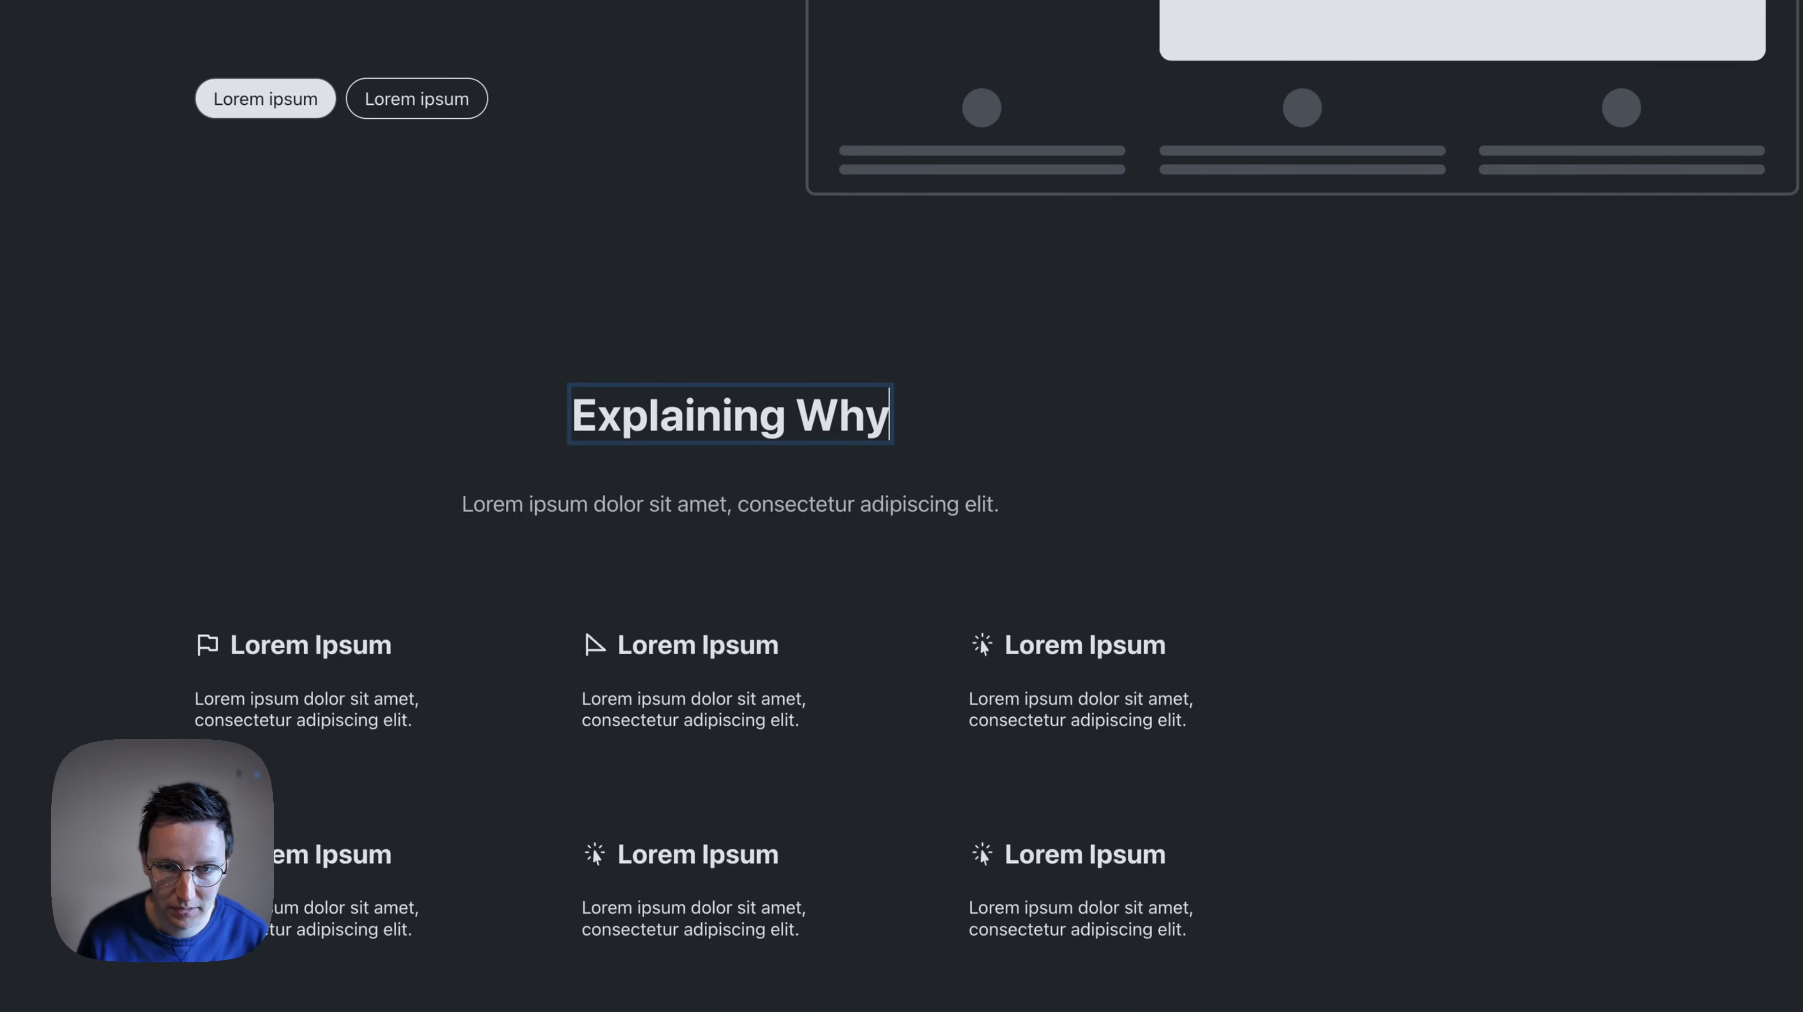
- Collapse the section headed "Explaining Why" and rename it as "Section Why"
{"action": "left_click", "coordinate": [865, 504]}
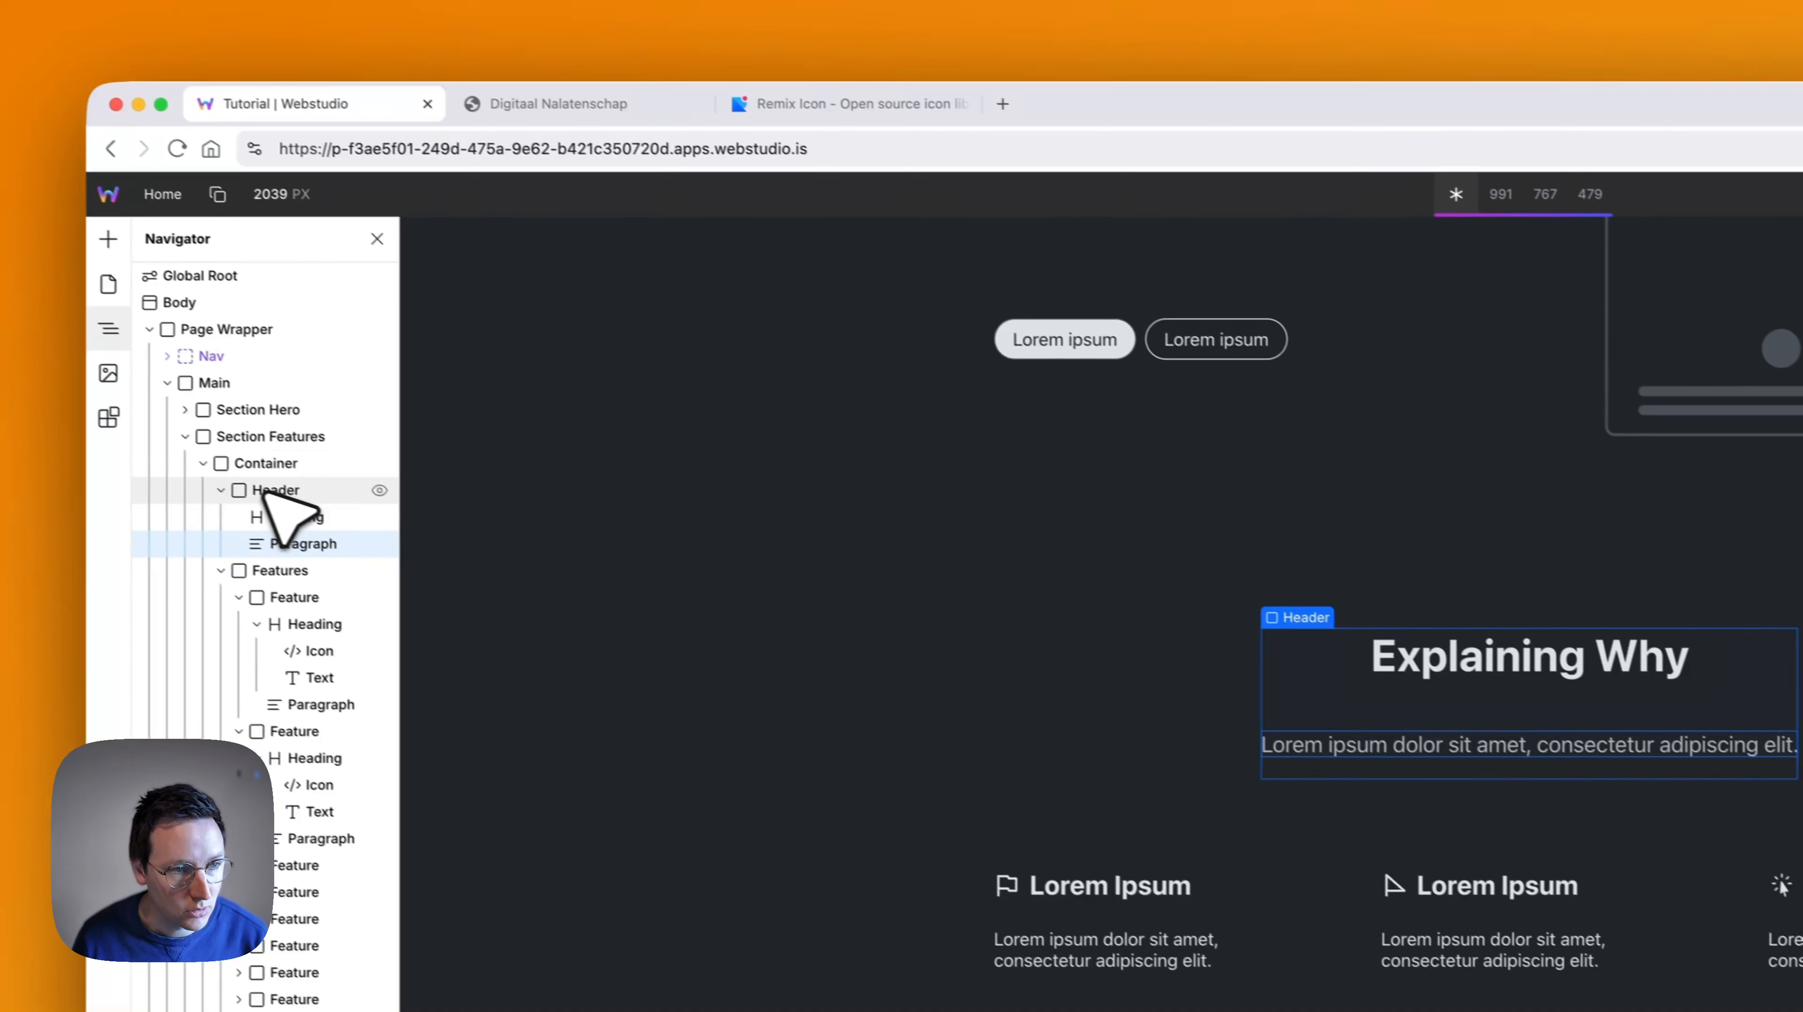
{"action": "left_click", "coordinate": [184, 437]}
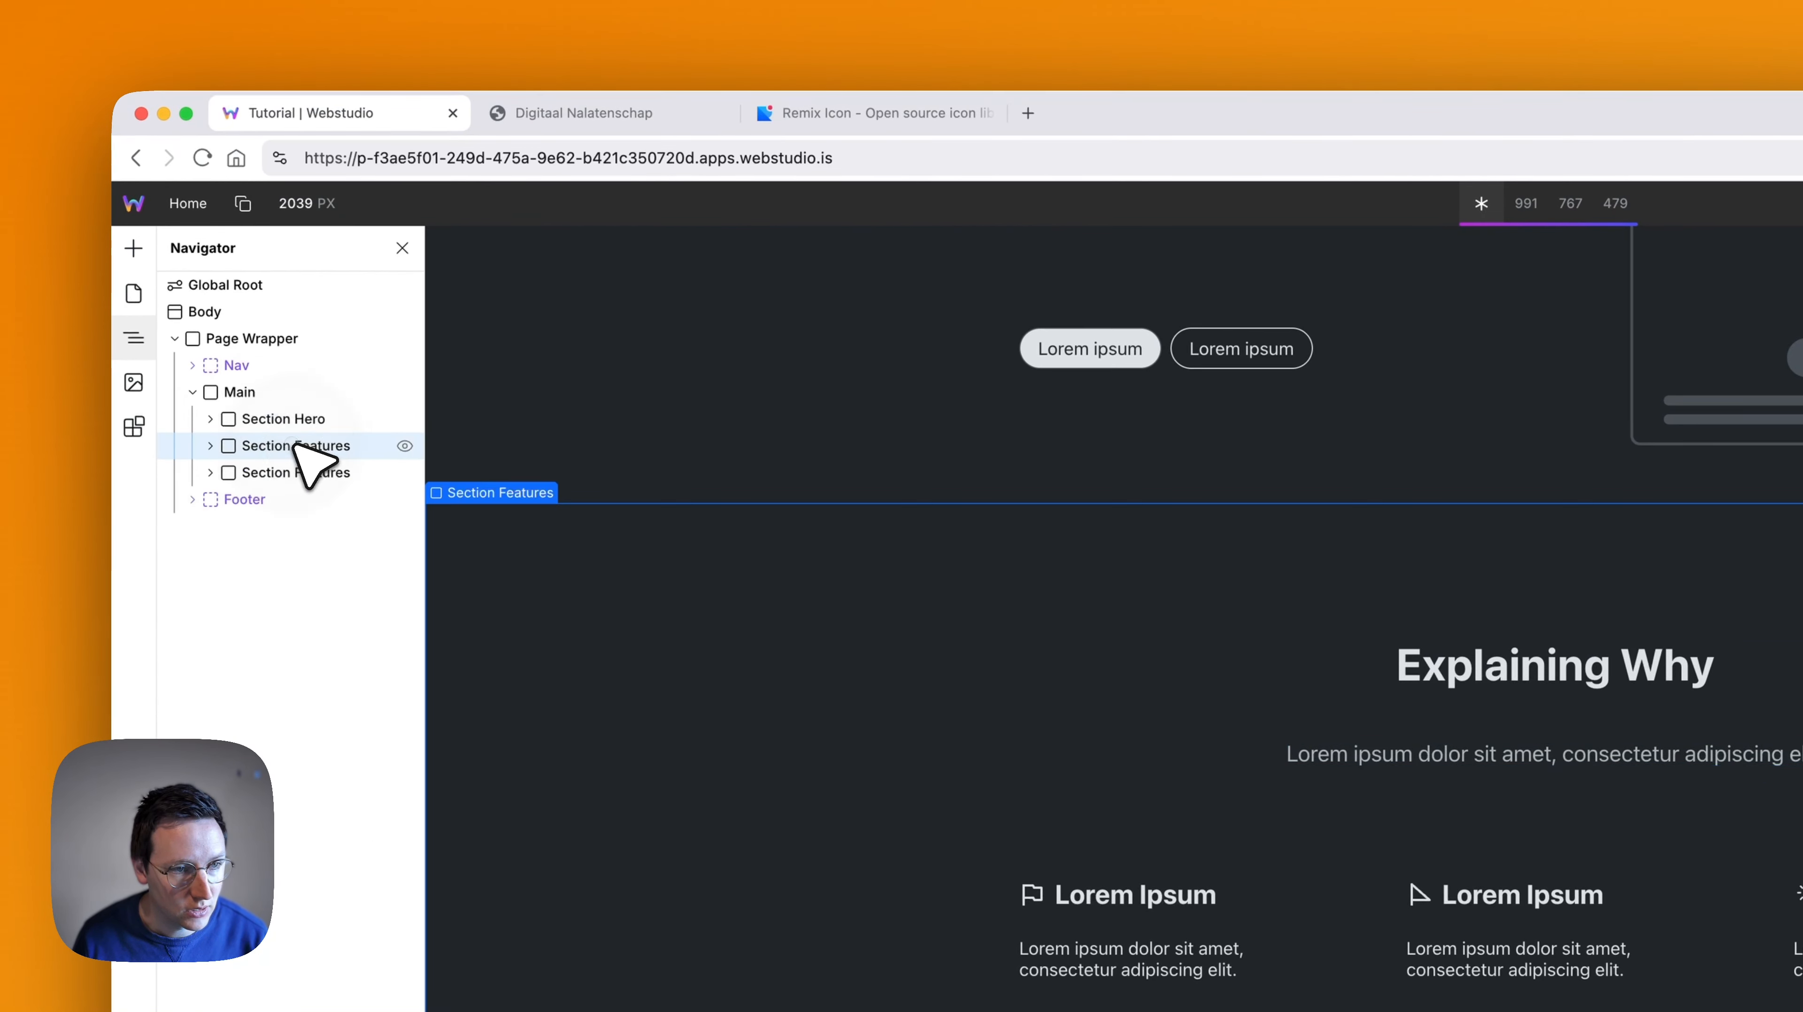
{"action": "double_click", "coordinate": [270, 436]}
{"action": "key", "text": "Right"}
{"action": "key", "text": "shift+alt+Left"}
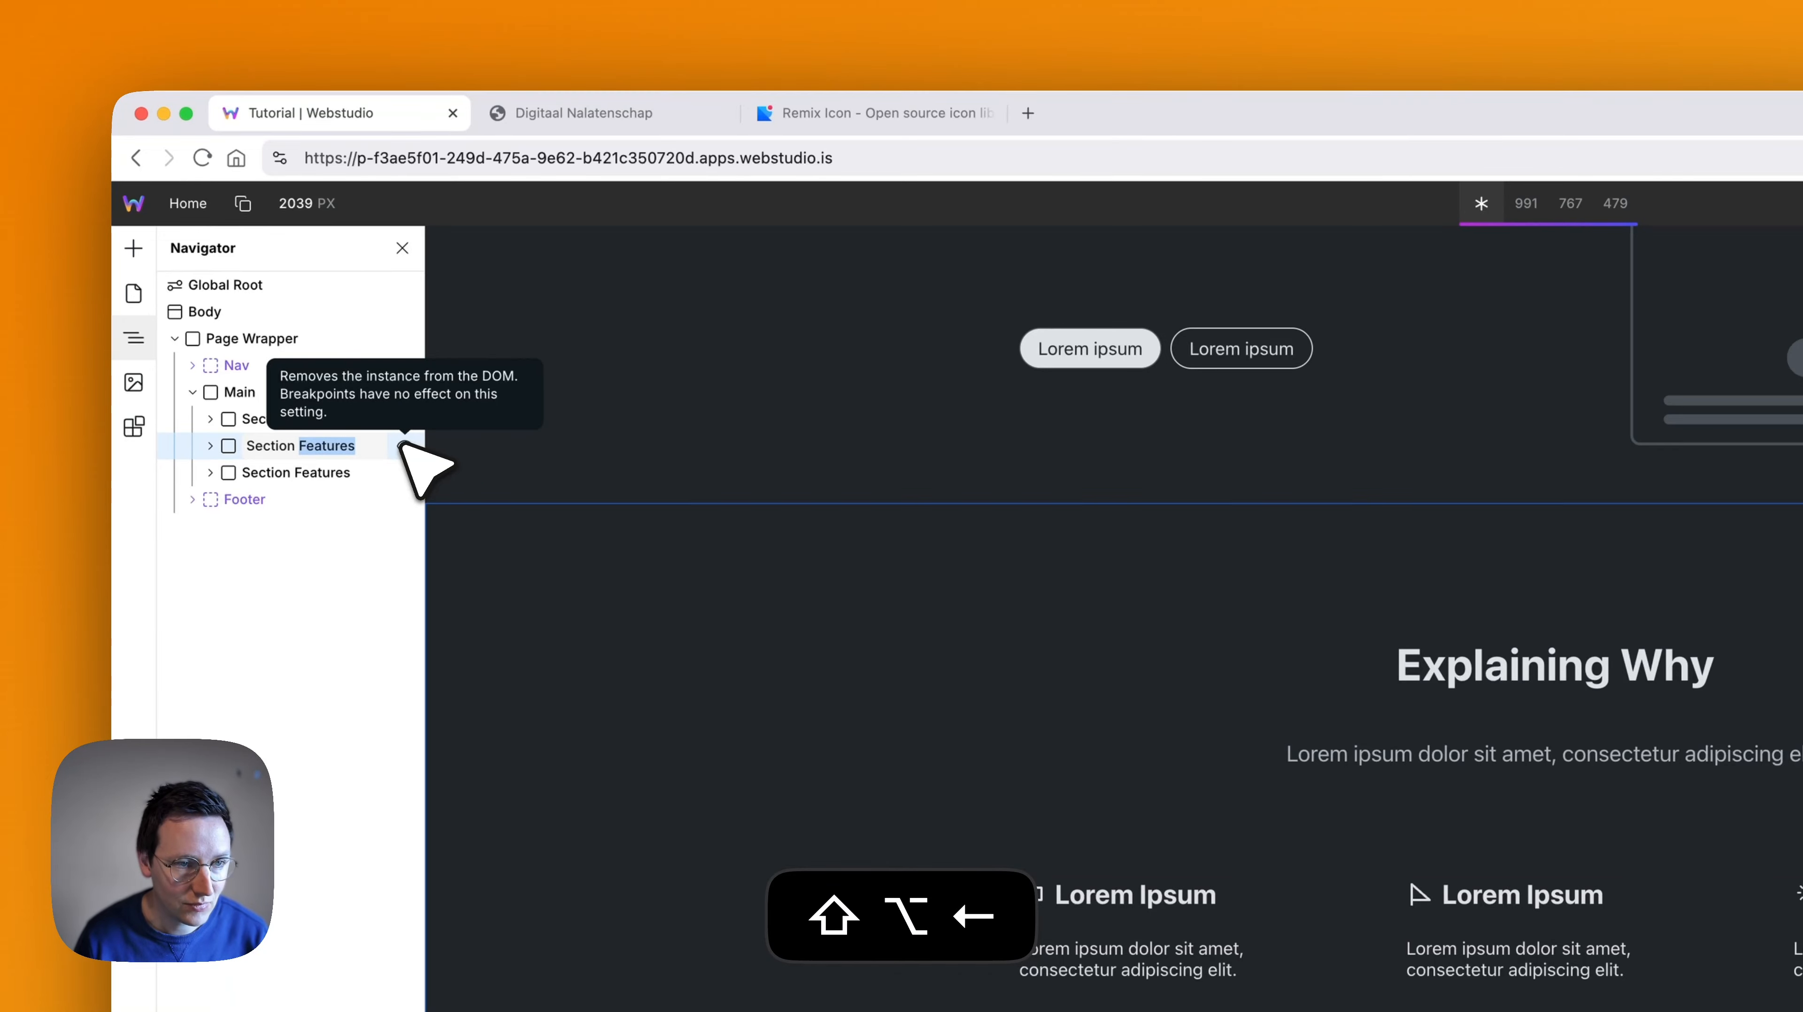
{"action": "type", "text": "Why"}
- Rename the Products & Services section as "Section ProductServices"
{"action": "double_click", "coordinate": [351, 473]}
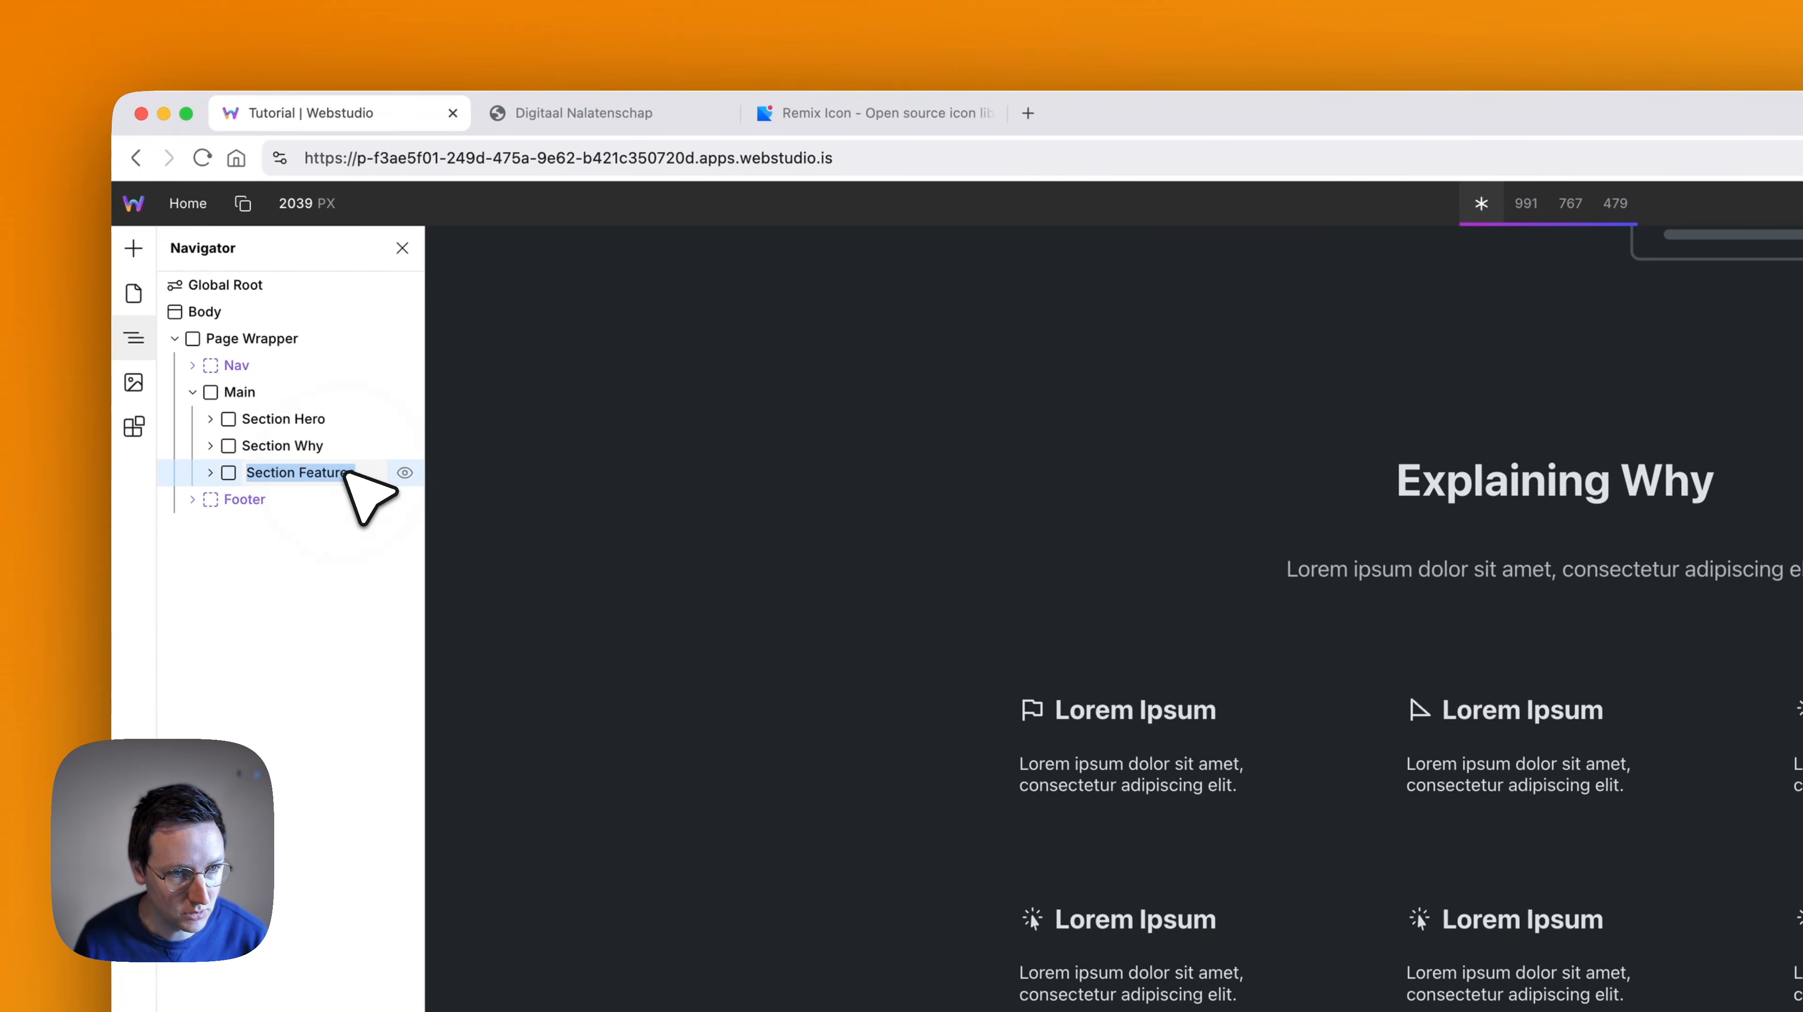
{"action": "key", "text": "Right"}
{"action": "key", "text": "shift+alt+Left"}
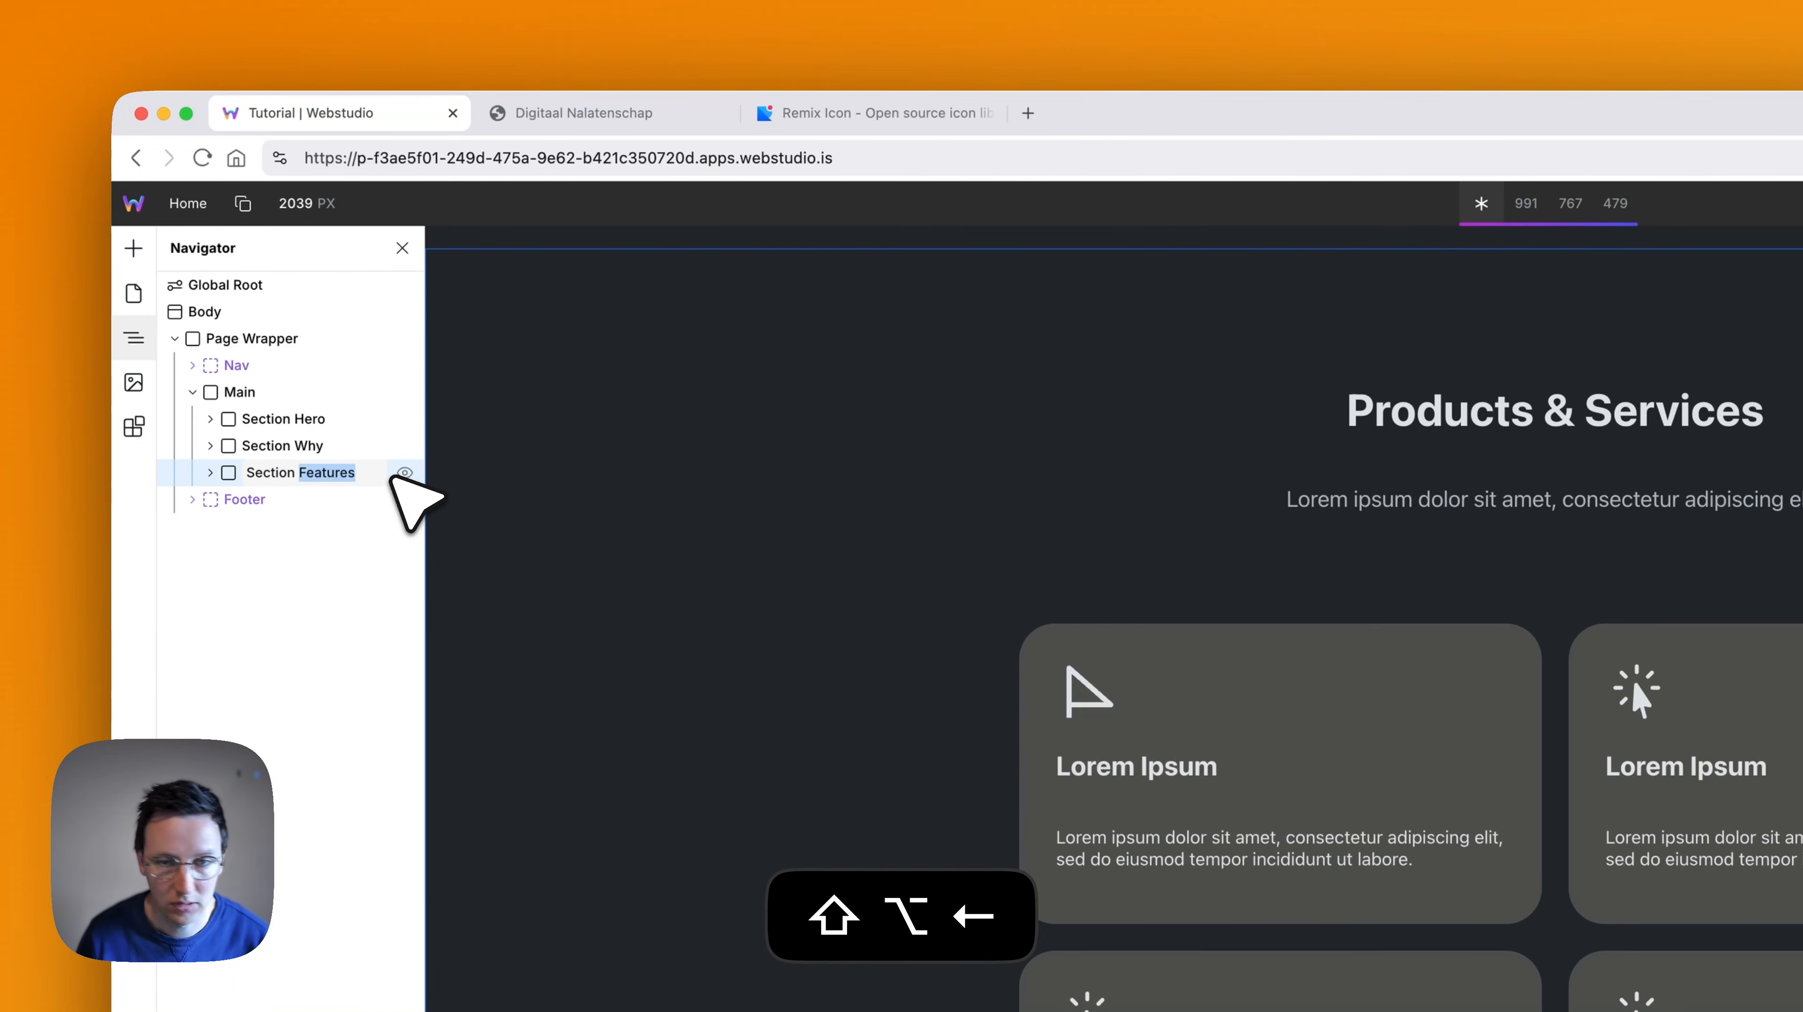
{"action": "type", "text": "ProductSer"}
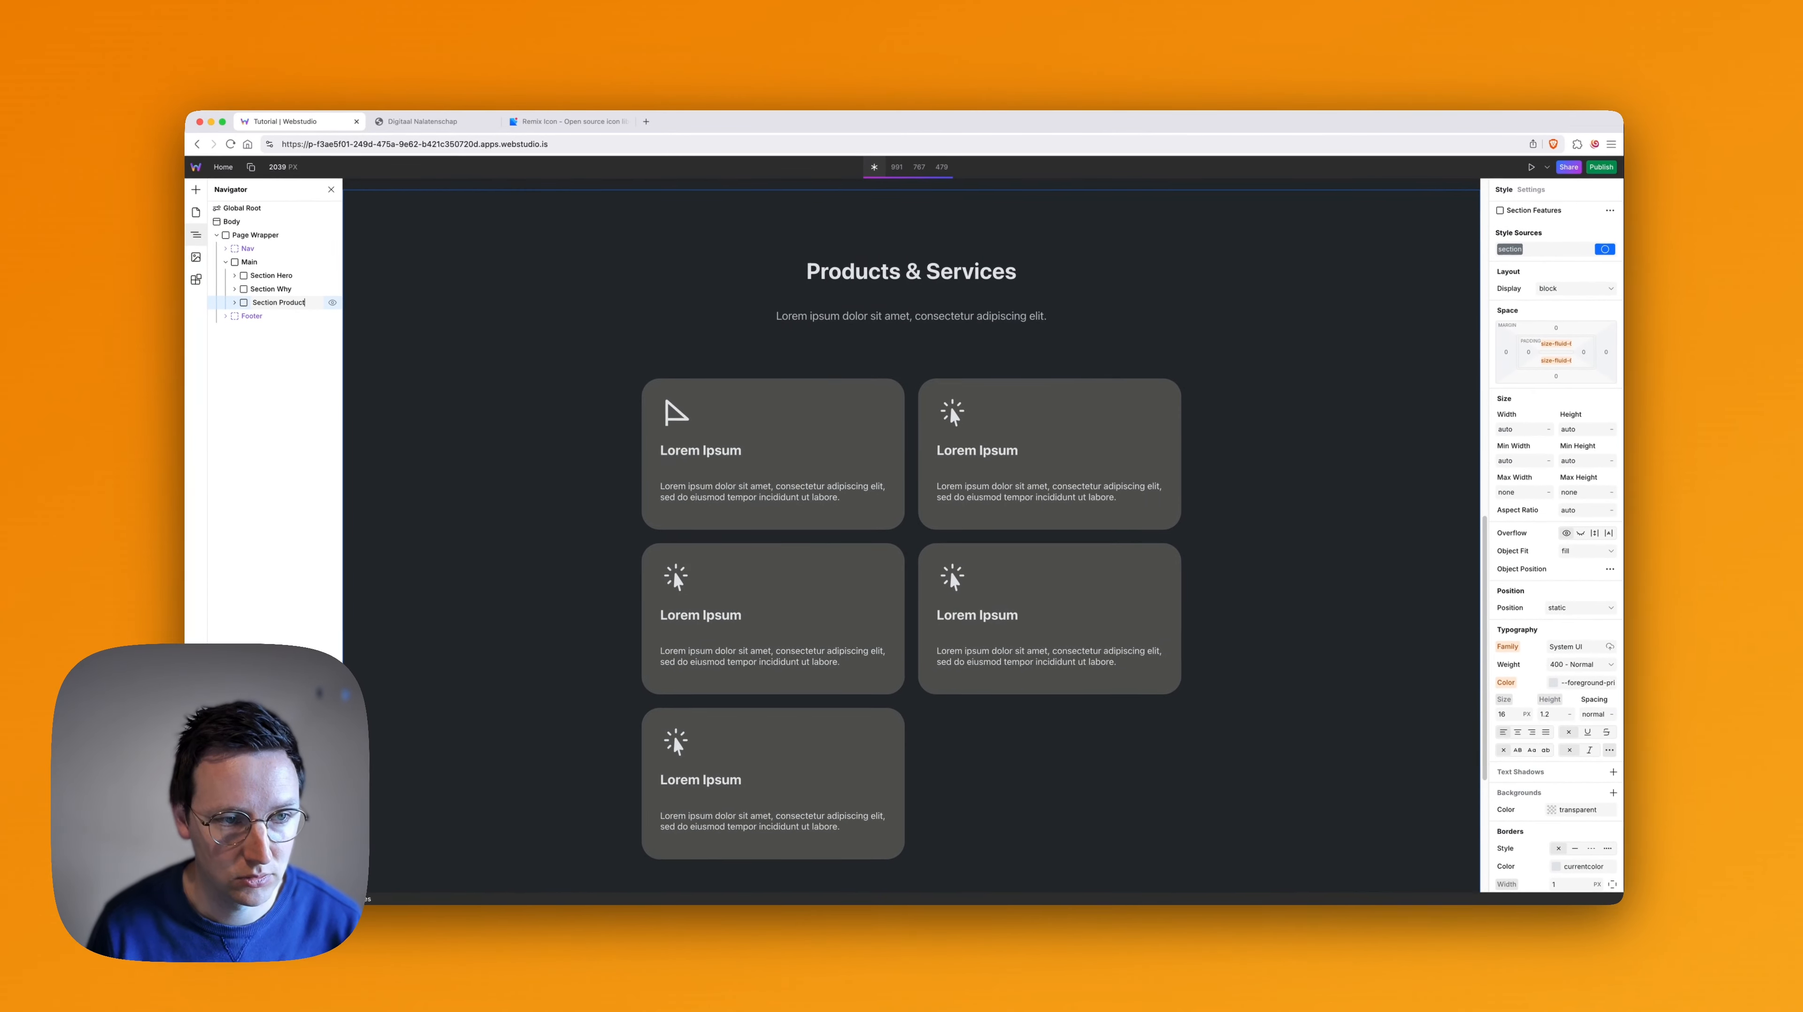
{"action": "type", "text": "vic"}
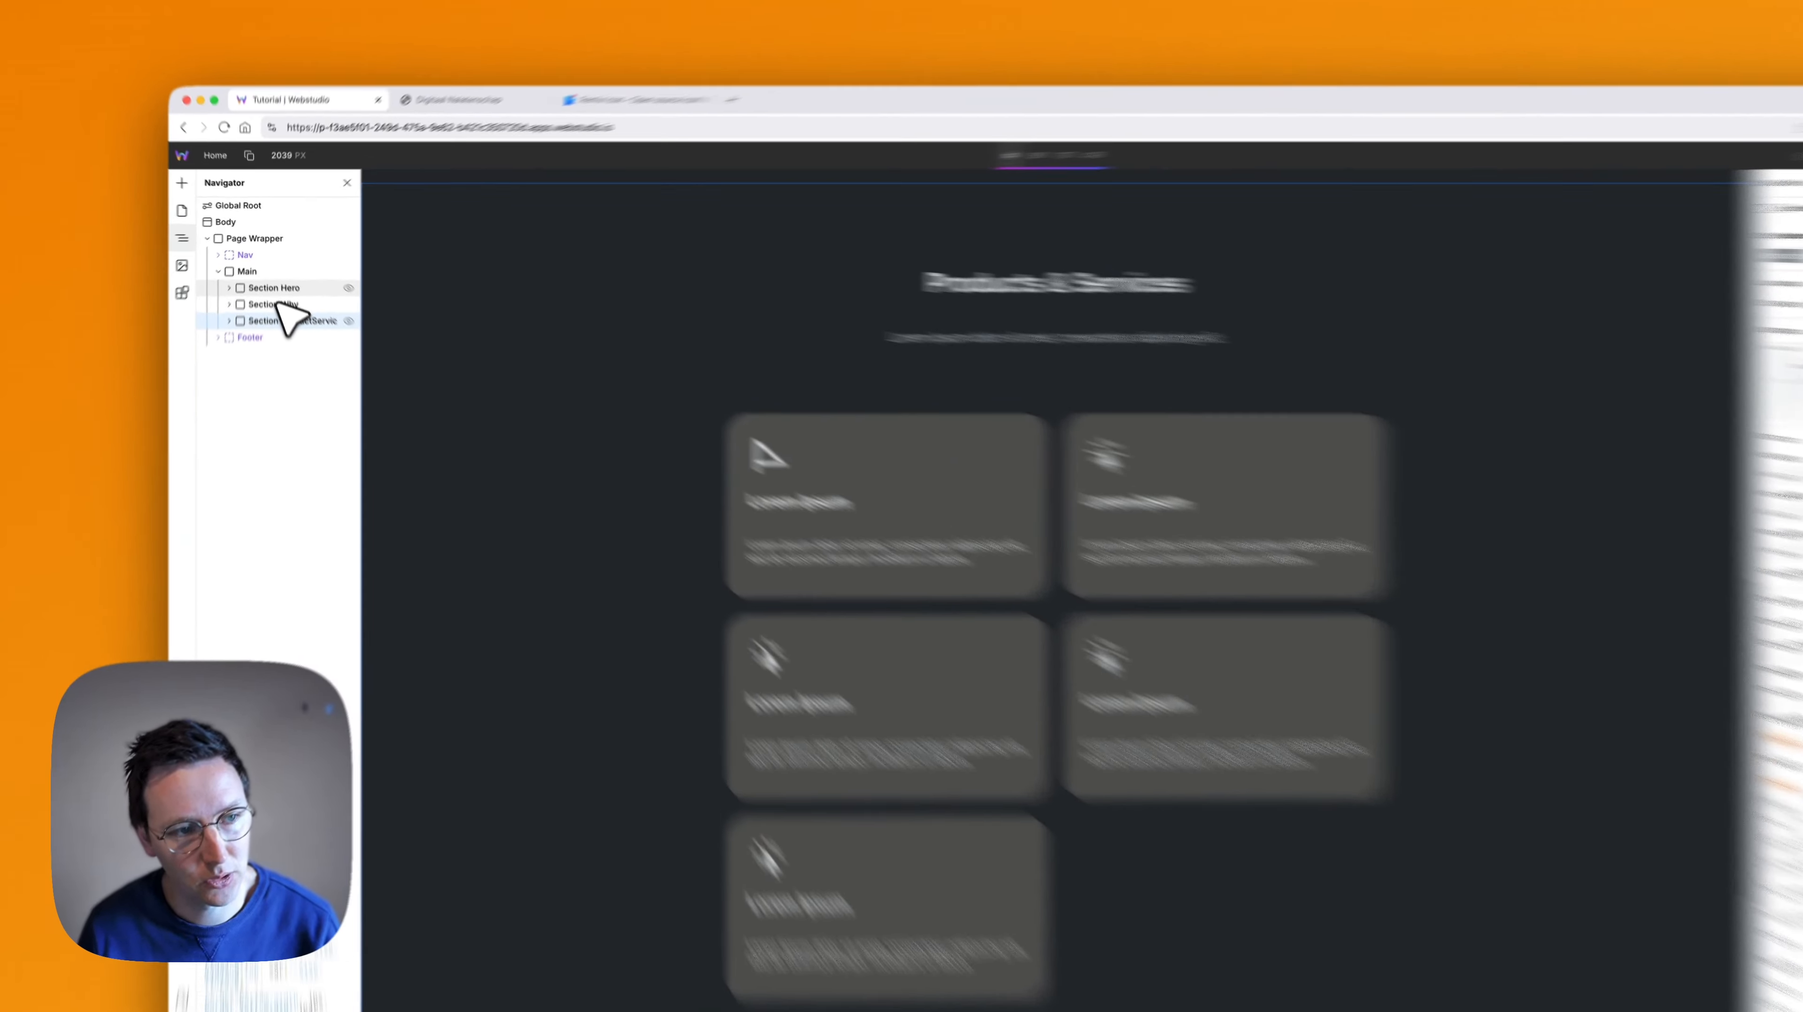
- Select Main and insert the Craft Library's Article List 1 section after it
{"action": "left_click", "coordinate": [275, 291]}
{"action": "left_click", "coordinate": [298, 378]}
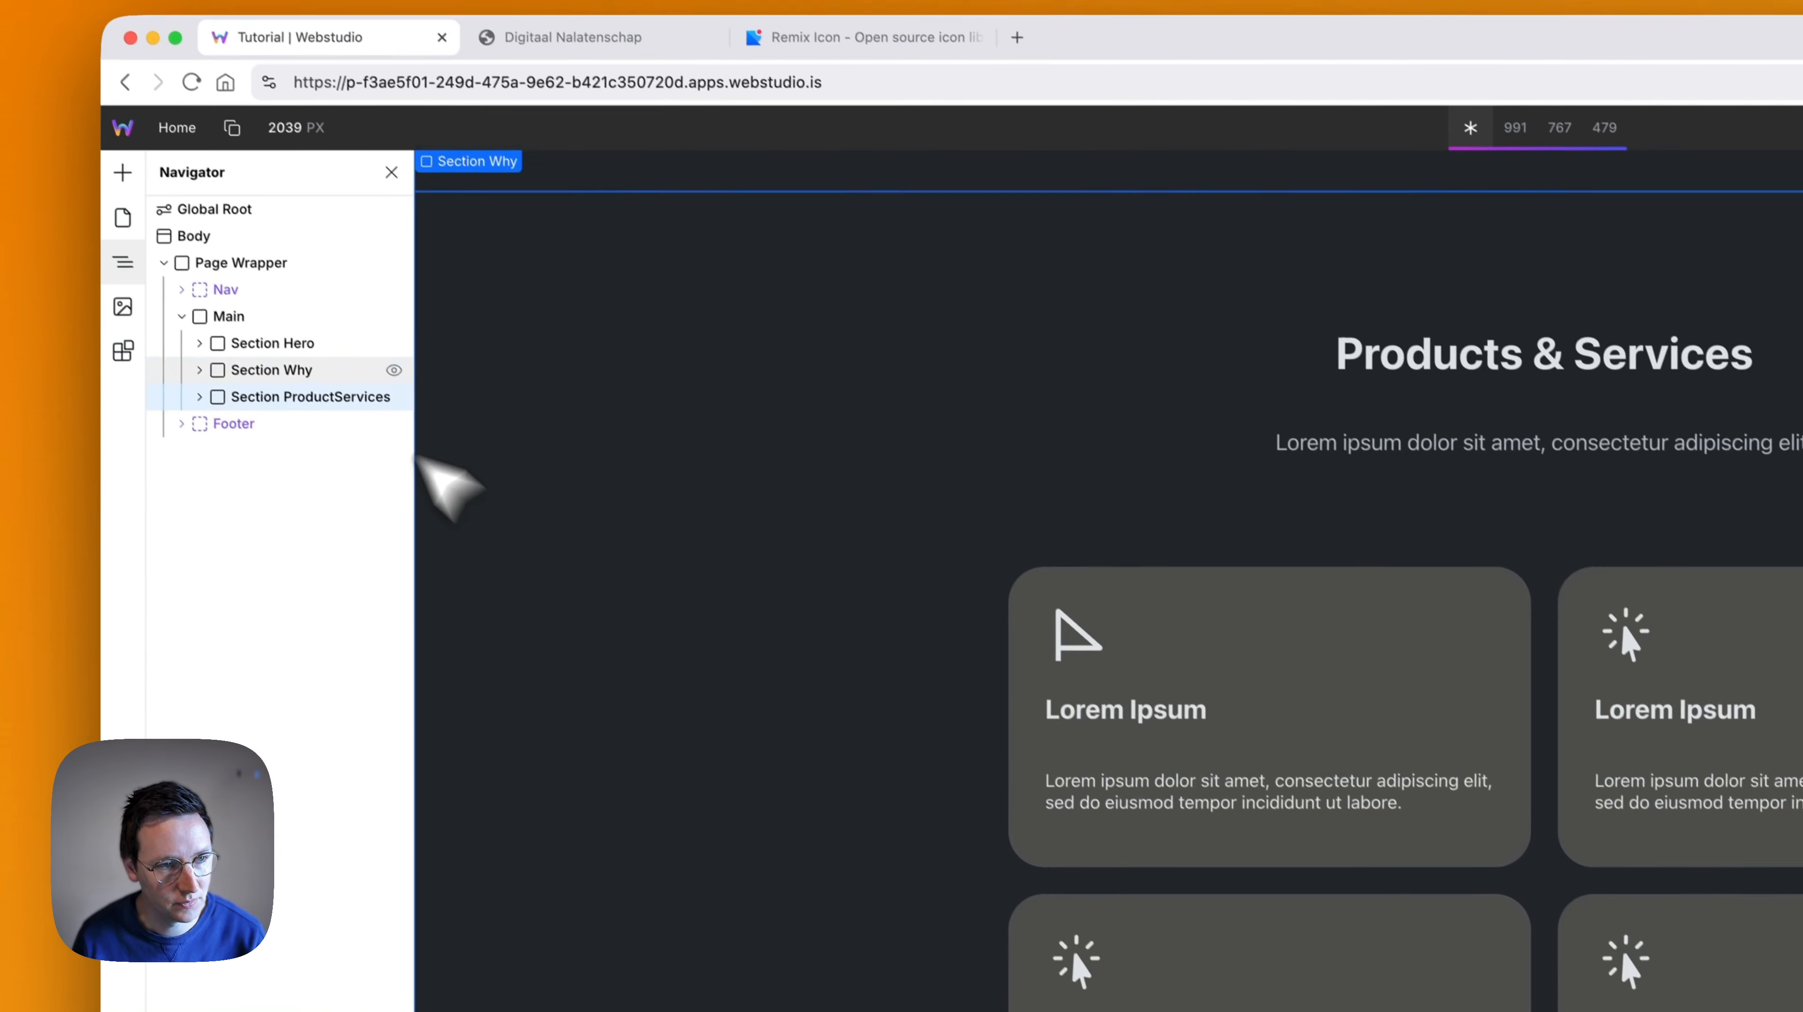
{"action": "left_click", "coordinate": [245, 328]}
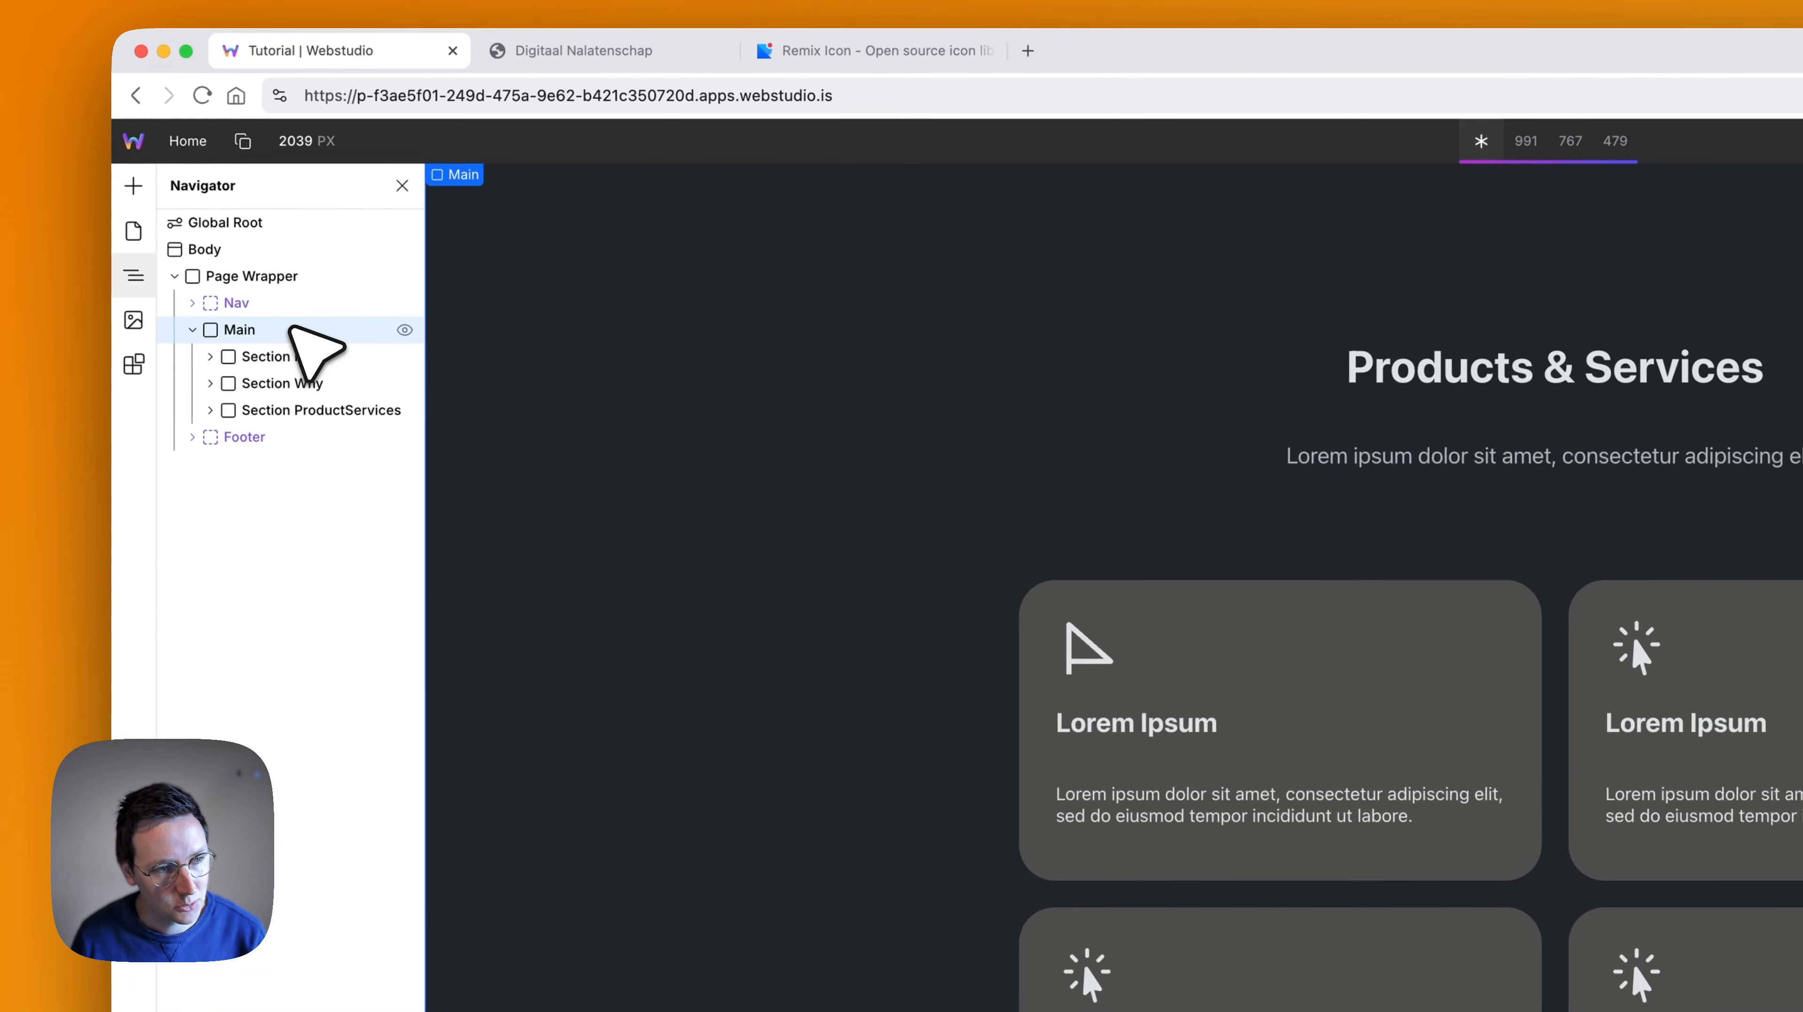
{"action": "left_click", "coordinate": [134, 365]}
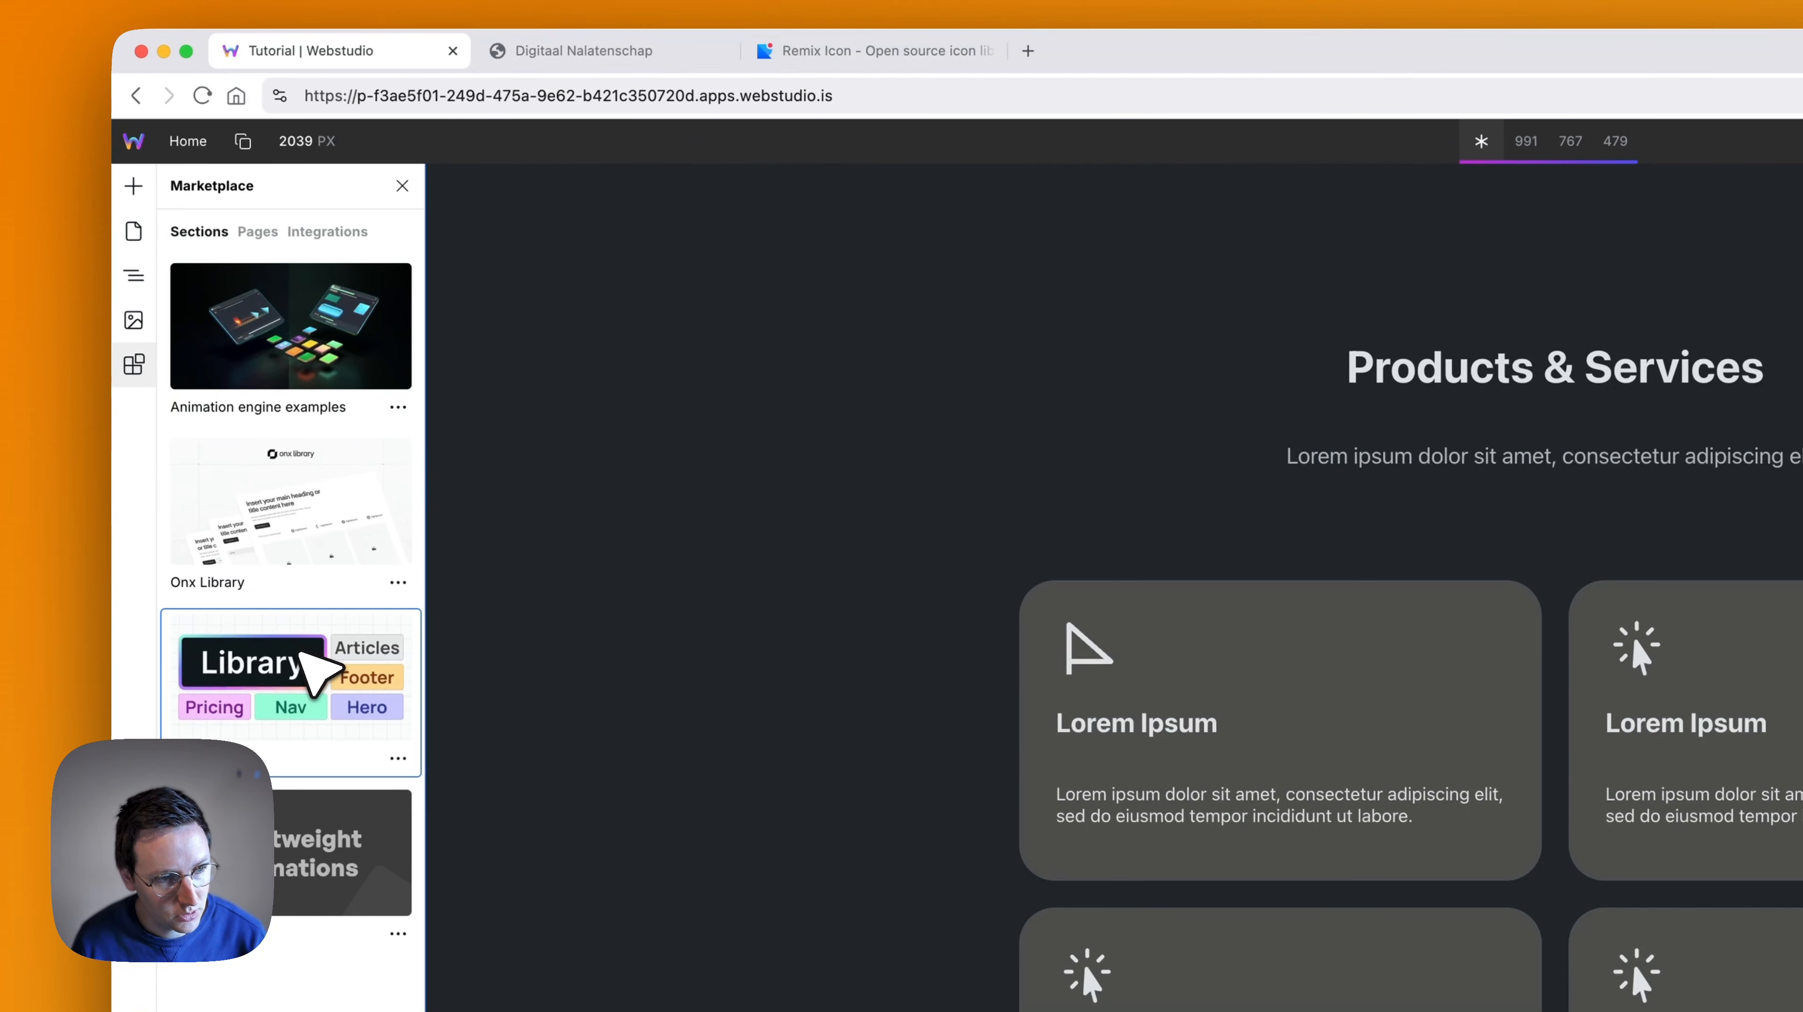
{"action": "left_click", "coordinate": [269, 663]}
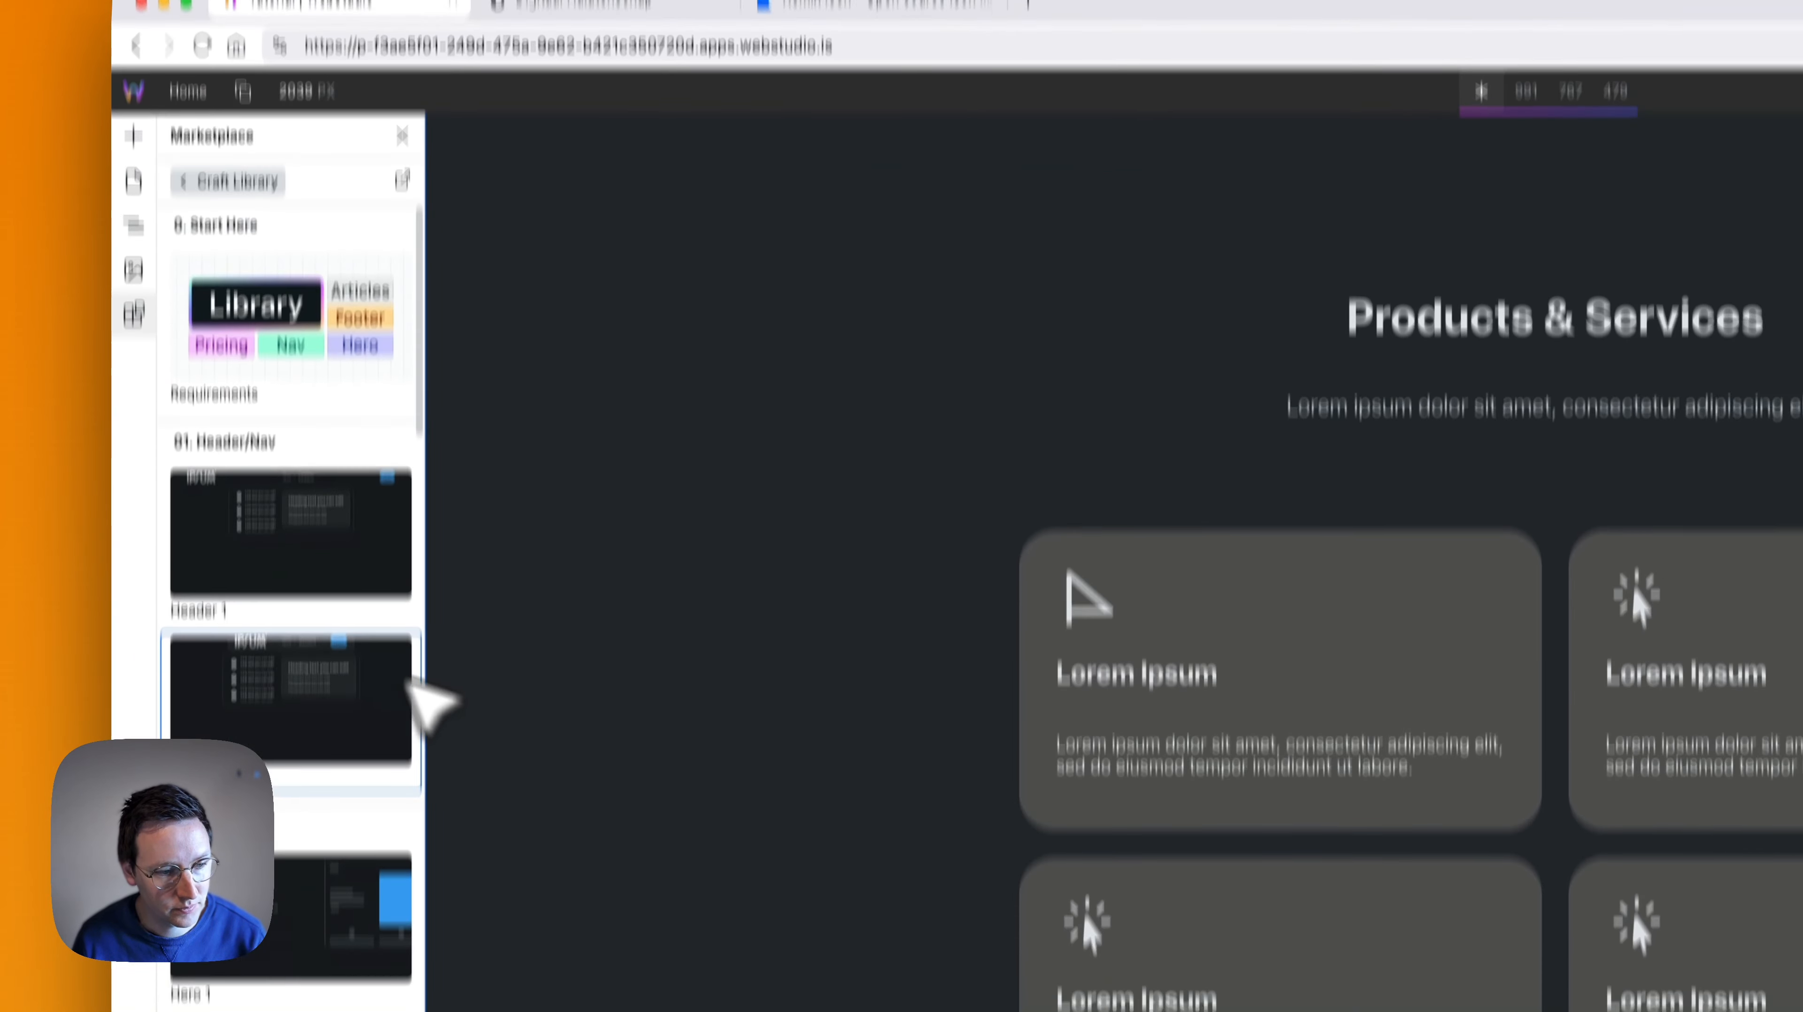
{"action": "scroll", "coordinate": [305, 709], "scroll_direction": "down", "scroll_amount": 10}
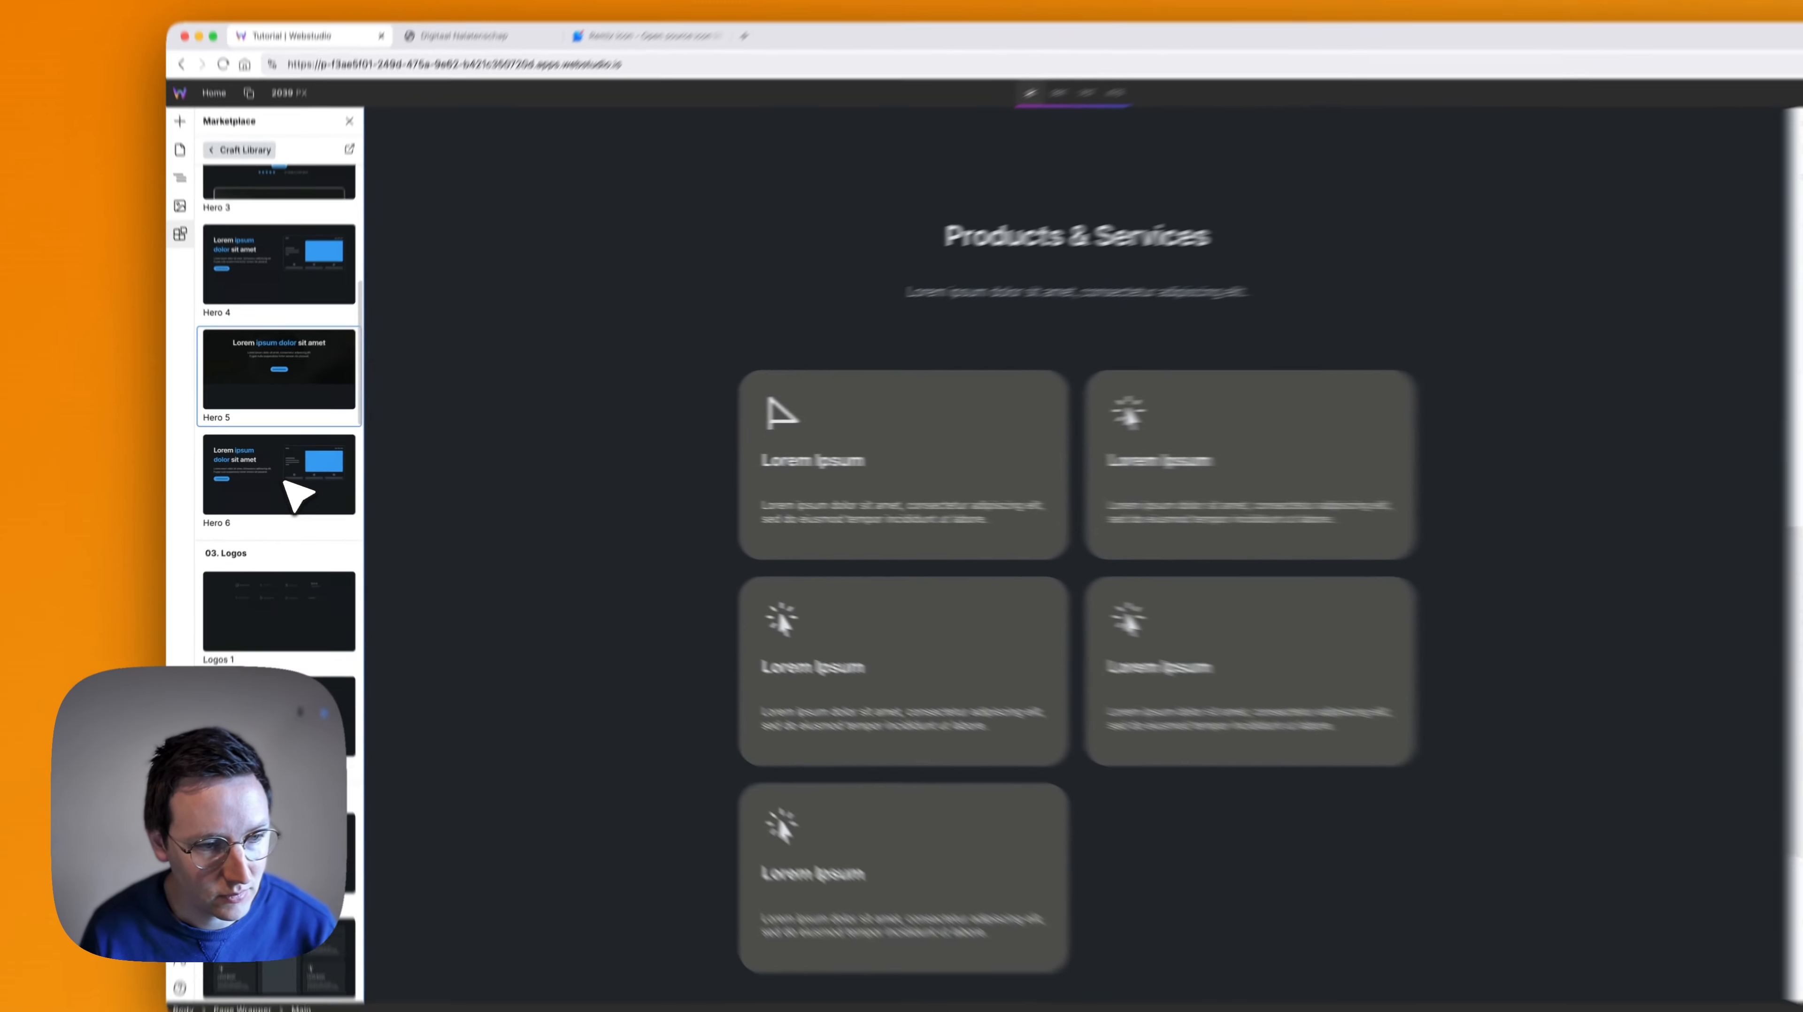
{"action": "scroll", "coordinate": [297, 497], "scroll_direction": "down", "scroll_amount": 5}
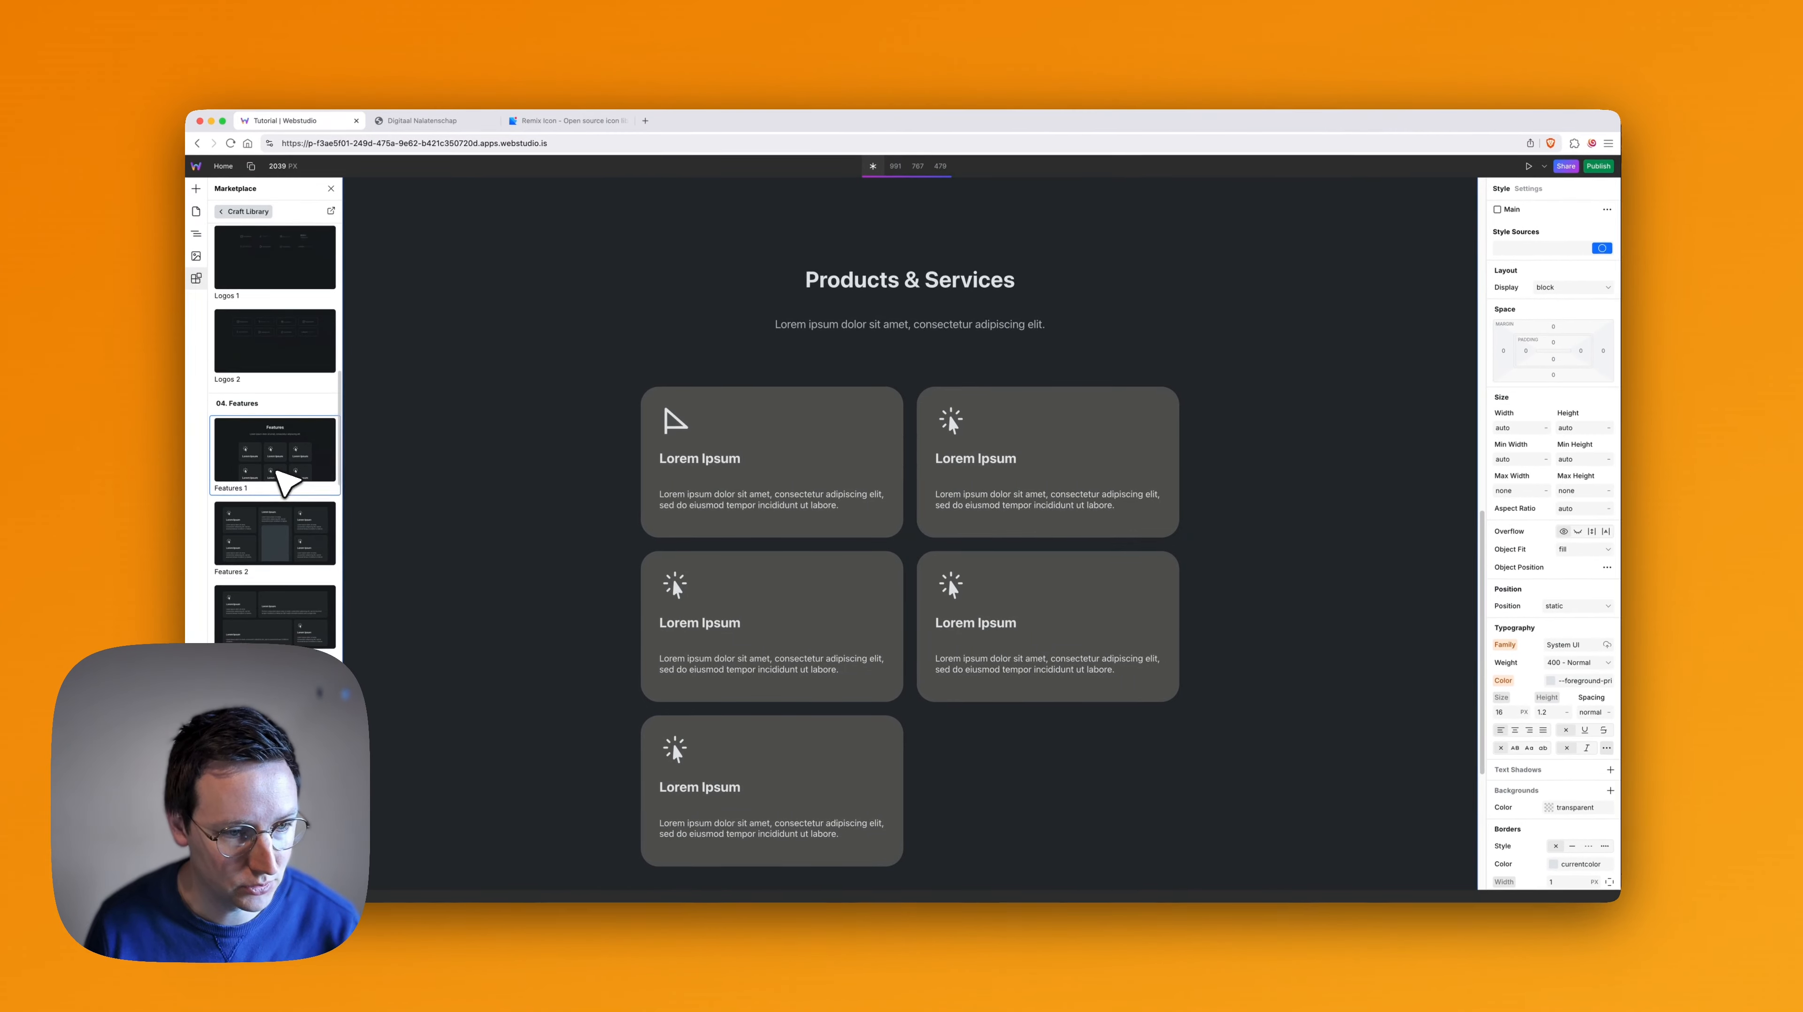
{"action": "scroll", "coordinate": [267, 518], "scroll_direction": "down", "scroll_amount": 1}
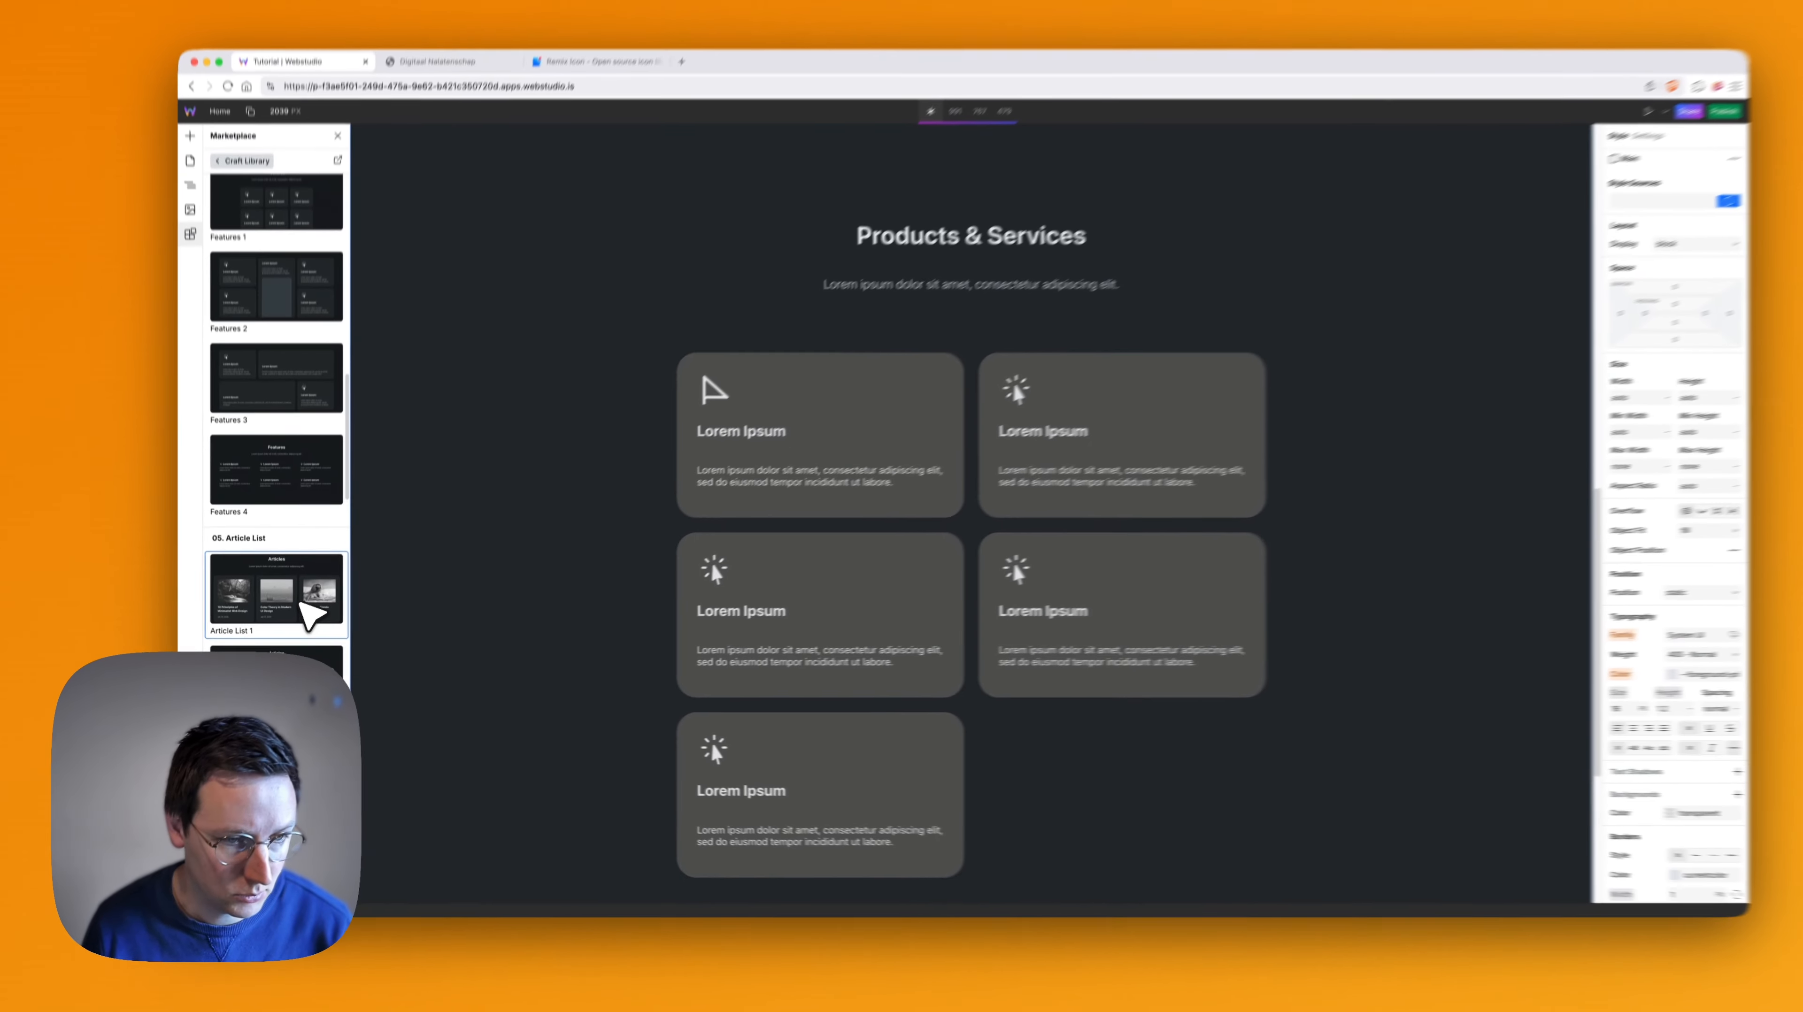
{"action": "left_click", "coordinate": [333, 521]}
- Examine the Articles section's three cards, the second card's Link element and the spacing to the neighbouring sections
{"action": "scroll", "coordinate": [813, 568], "scroll_direction": "down", "scroll_amount": 6}
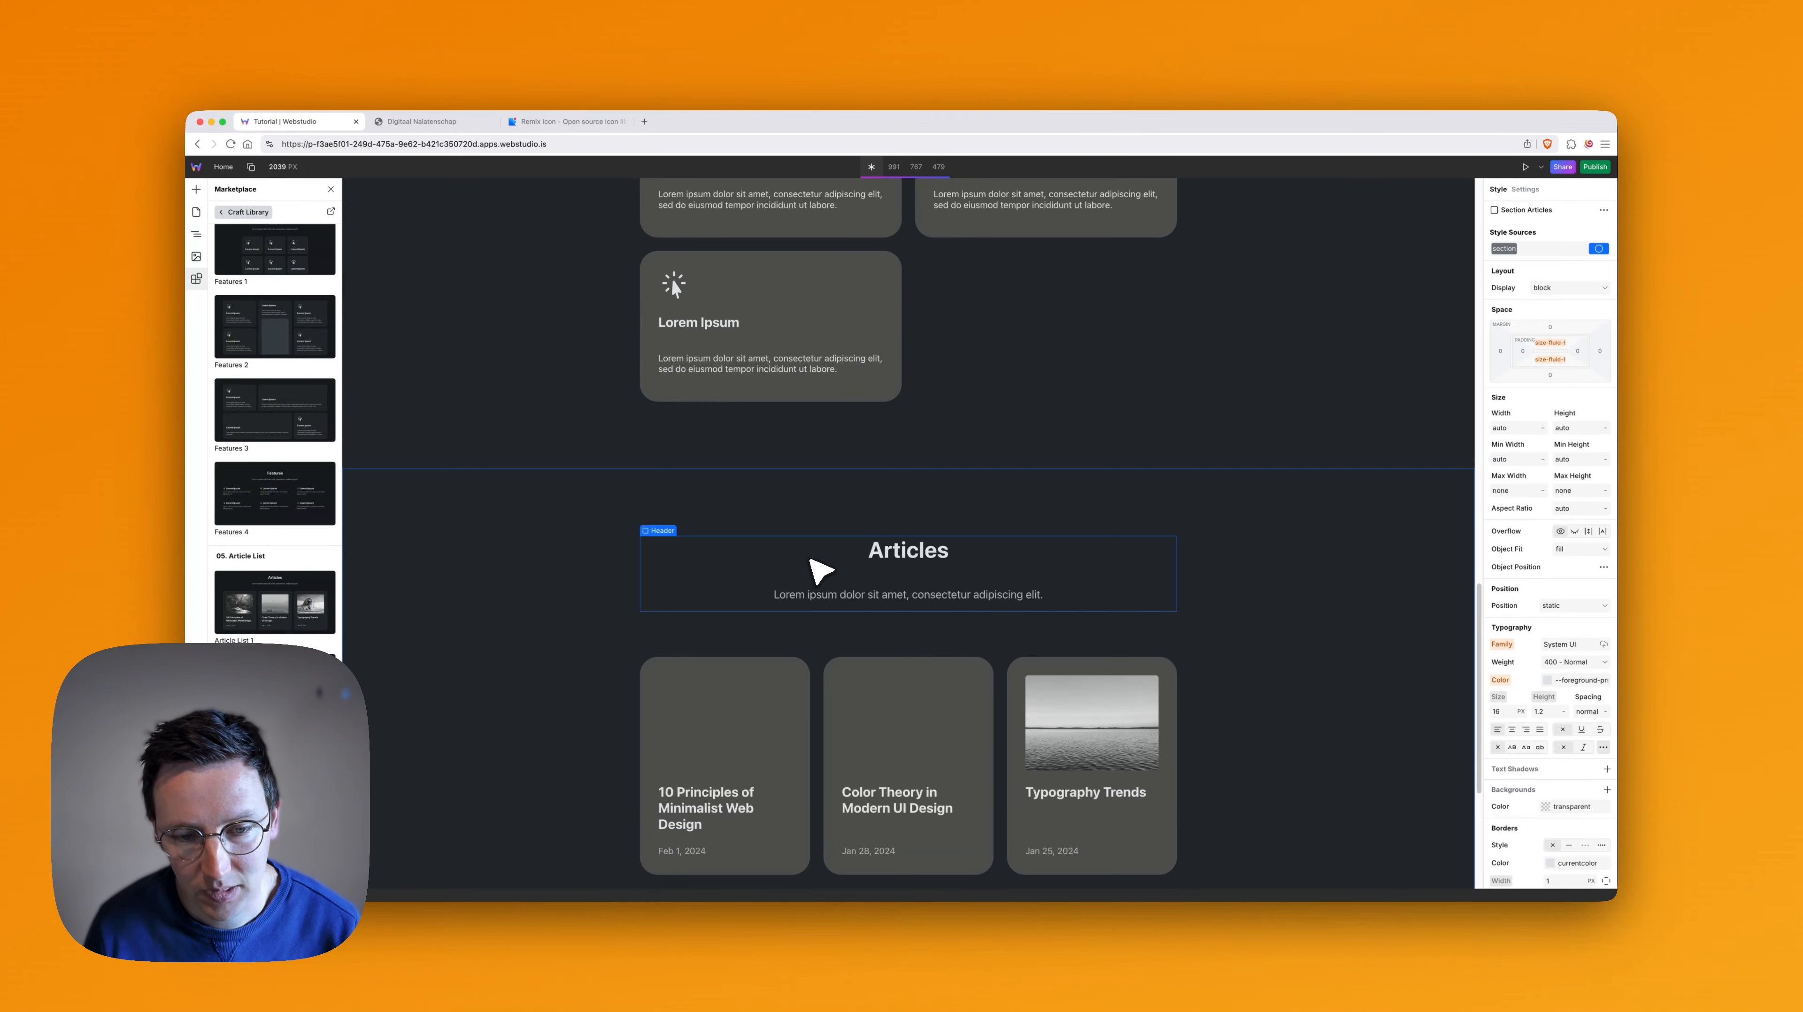
{"action": "scroll", "coordinate": [977, 585], "scroll_direction": "down", "scroll_amount": 4}
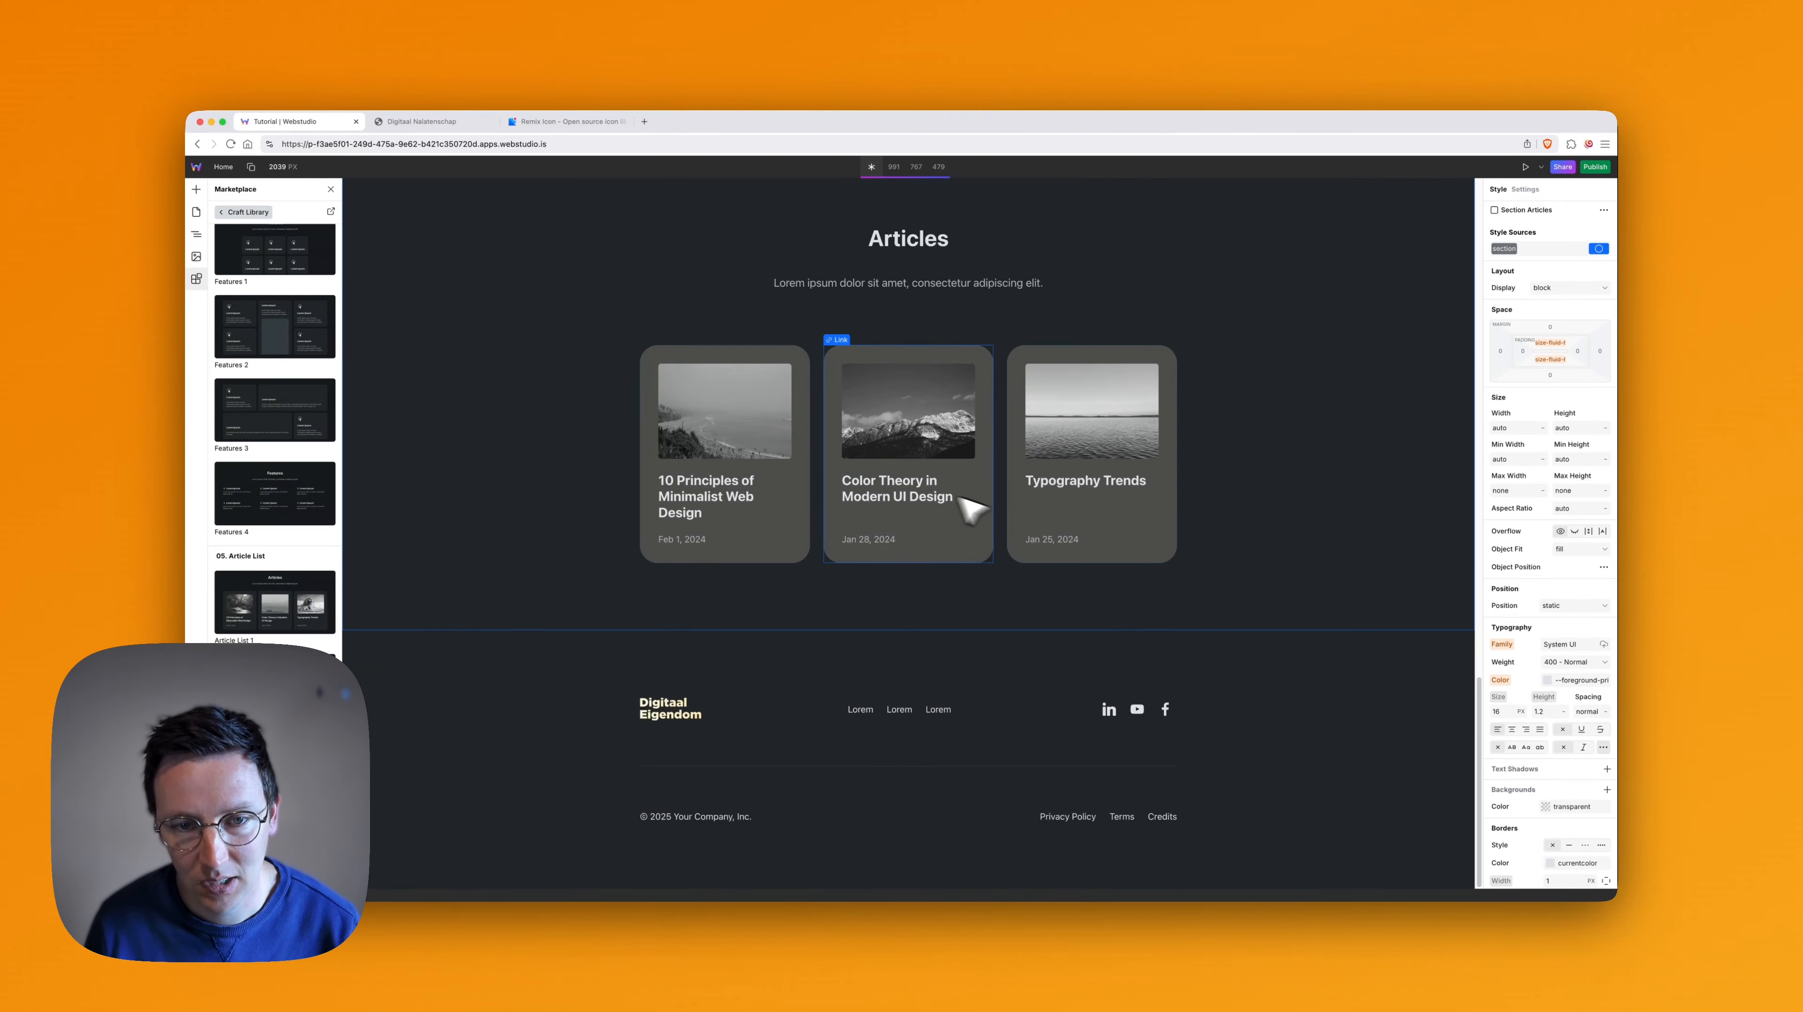
{"action": "left_click", "coordinate": [883, 348]}
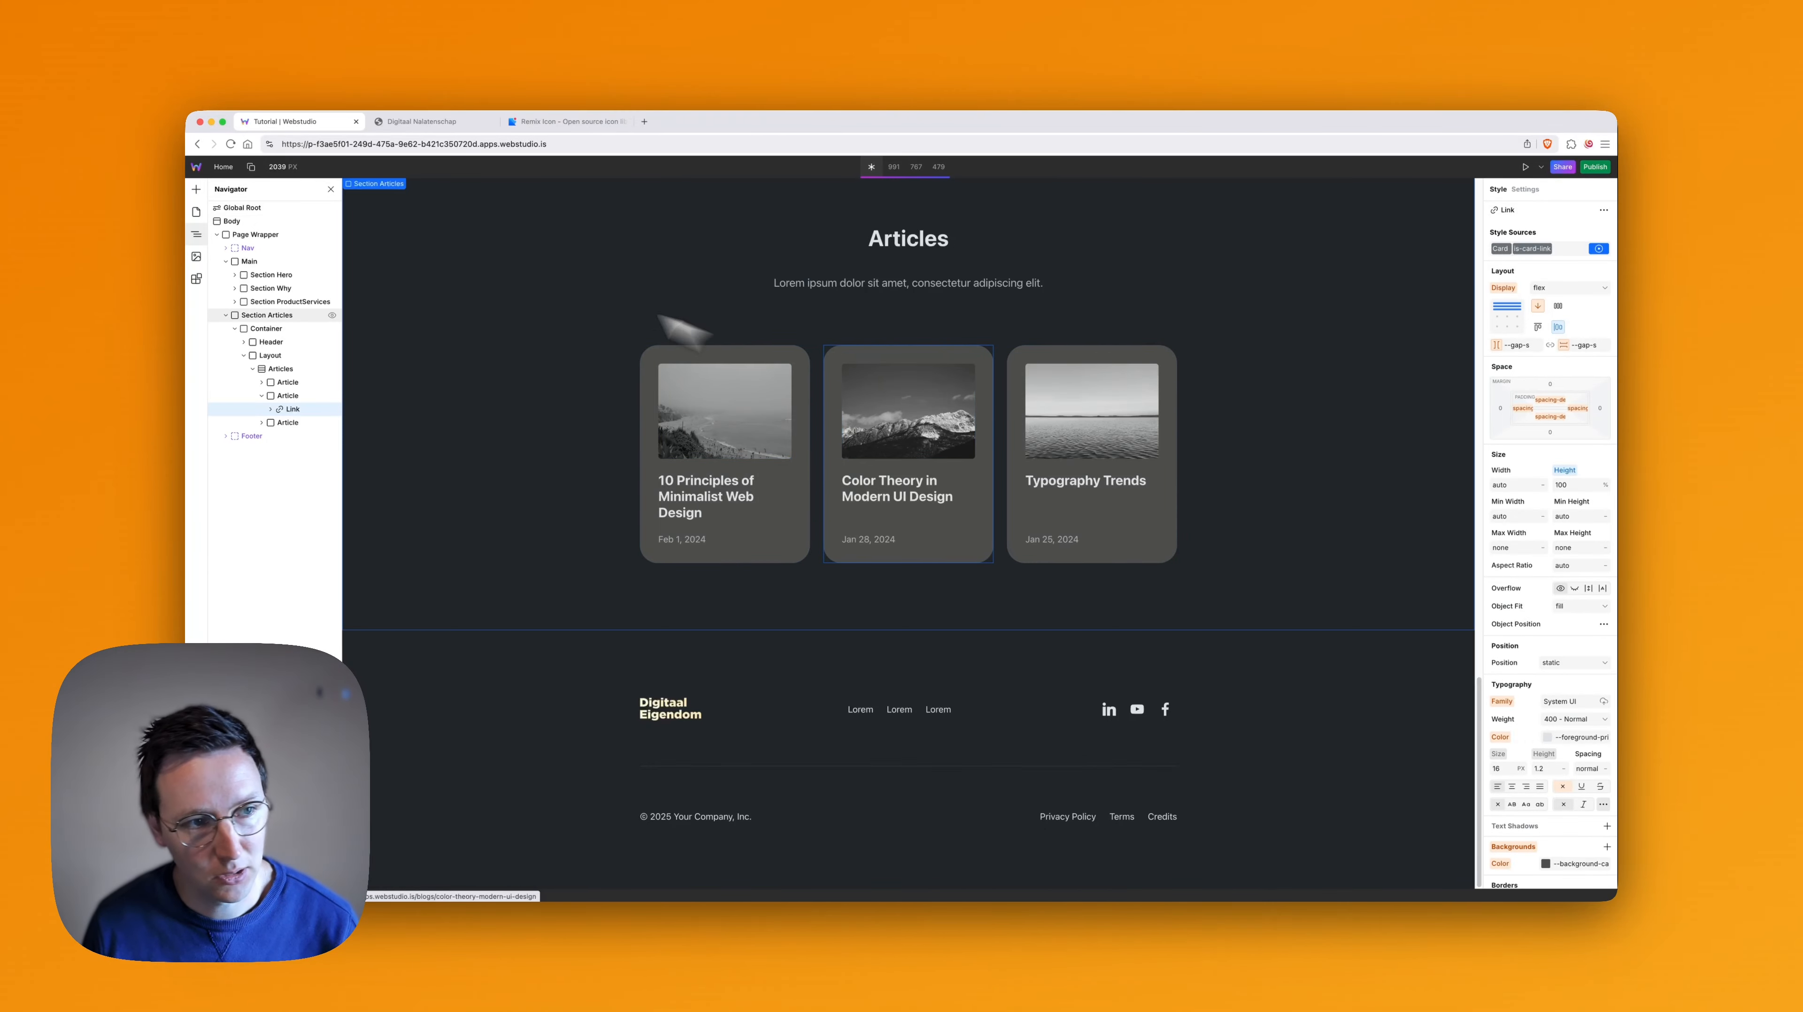
{"action": "scroll", "coordinate": [1055, 450], "scroll_direction": "up", "scroll_amount": 4}
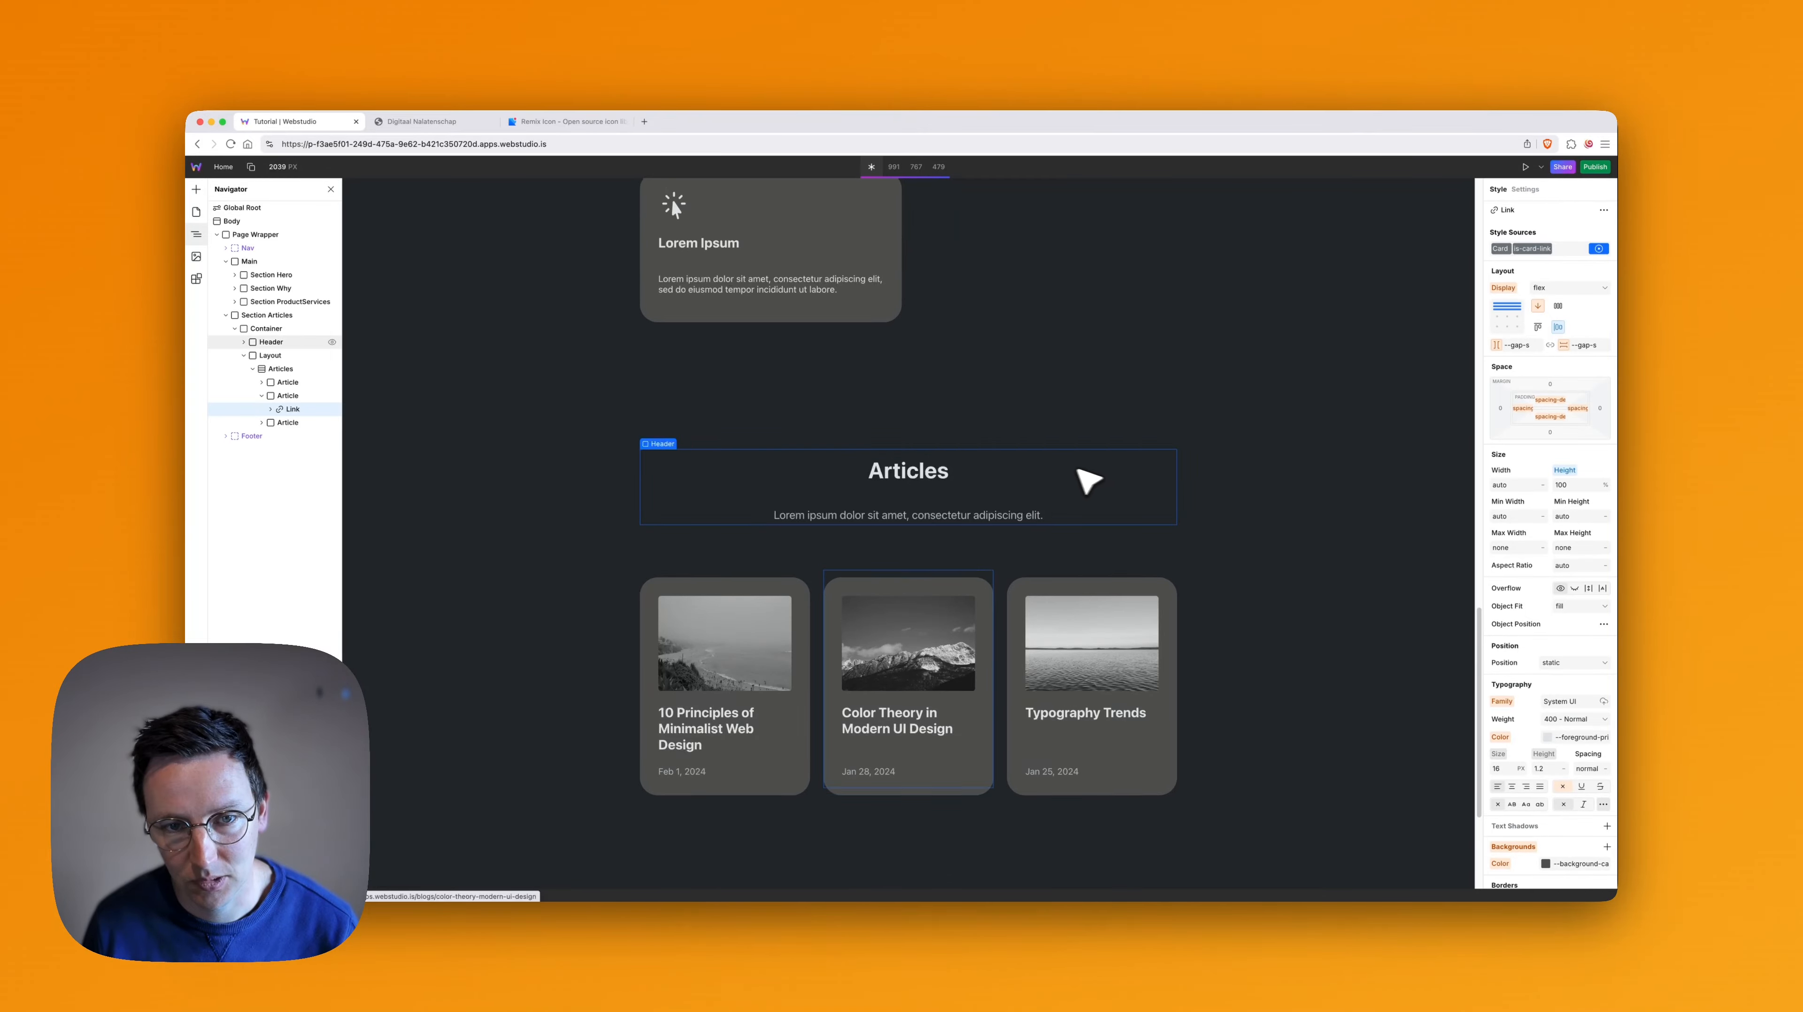
{"action": "scroll", "coordinate": [1063, 467], "scroll_direction": "up", "scroll_amount": 5}
{"action": "scroll", "coordinate": [1039, 475], "scroll_direction": "down", "scroll_amount": 5}
{"action": "scroll", "coordinate": [1041, 477], "scroll_direction": "down", "scroll_amount": 1}
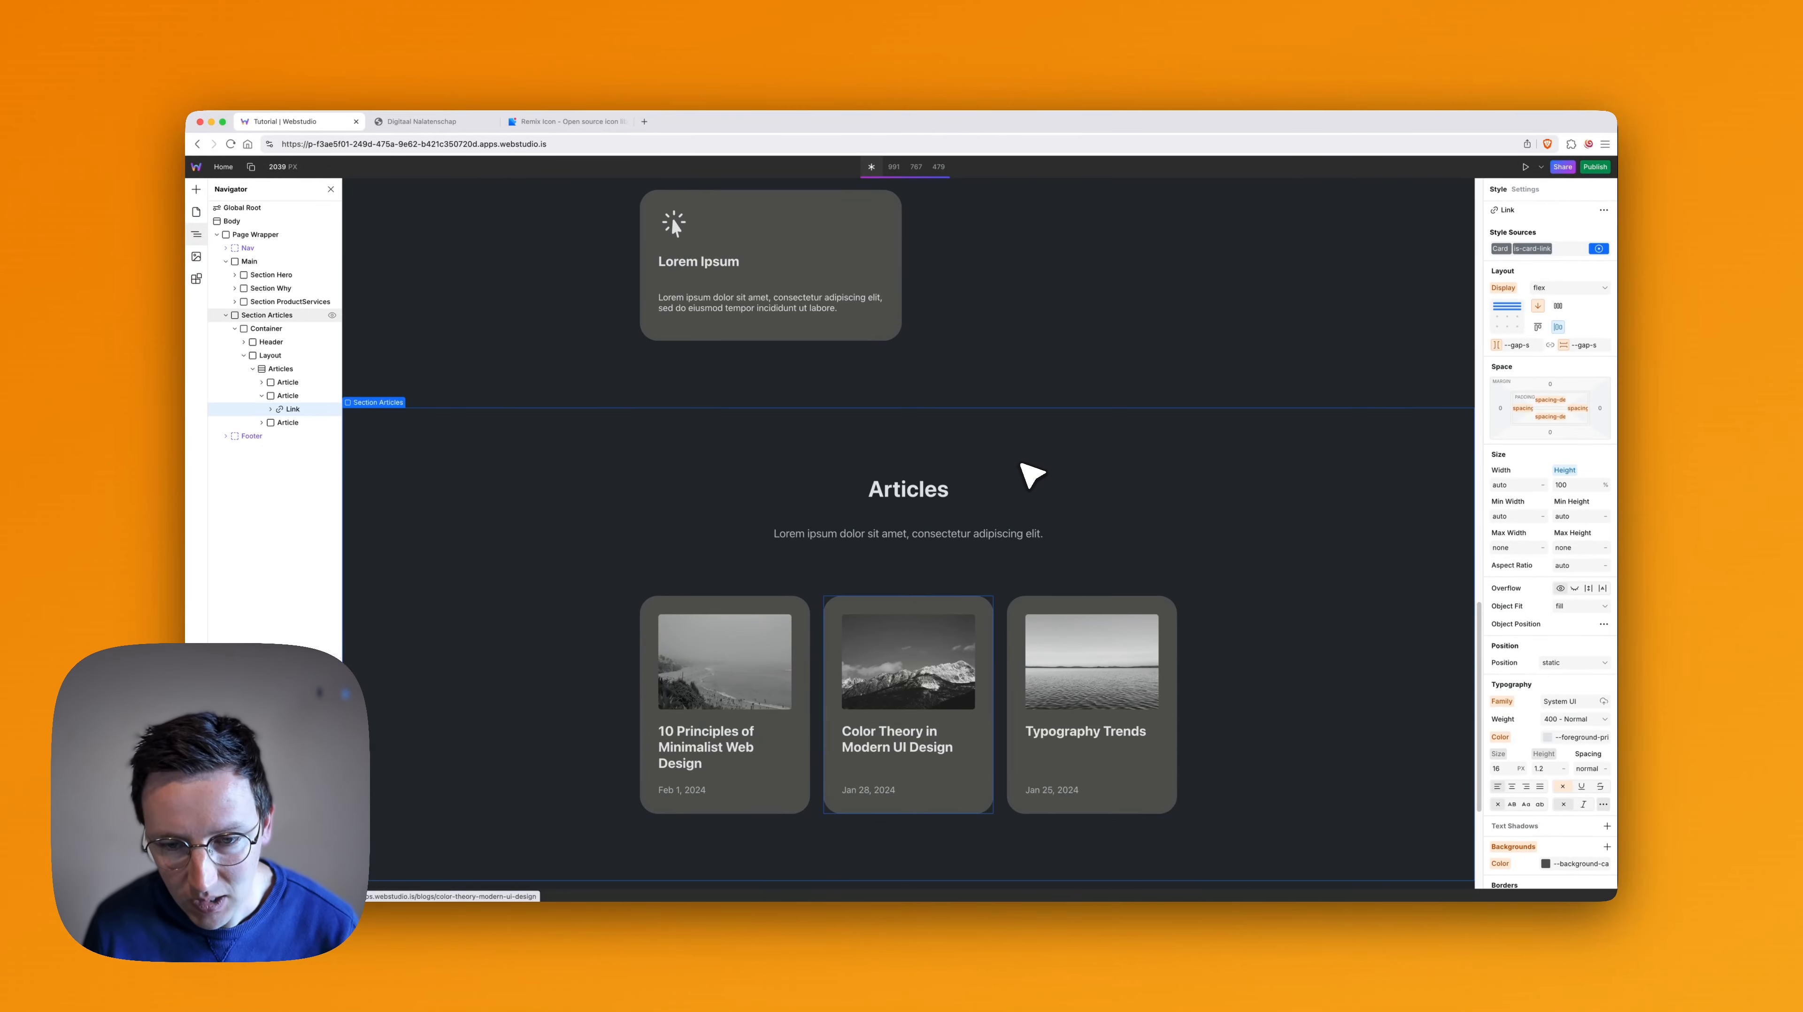
{"action": "scroll", "coordinate": [1022, 466], "scroll_direction": "down", "scroll_amount": 5}
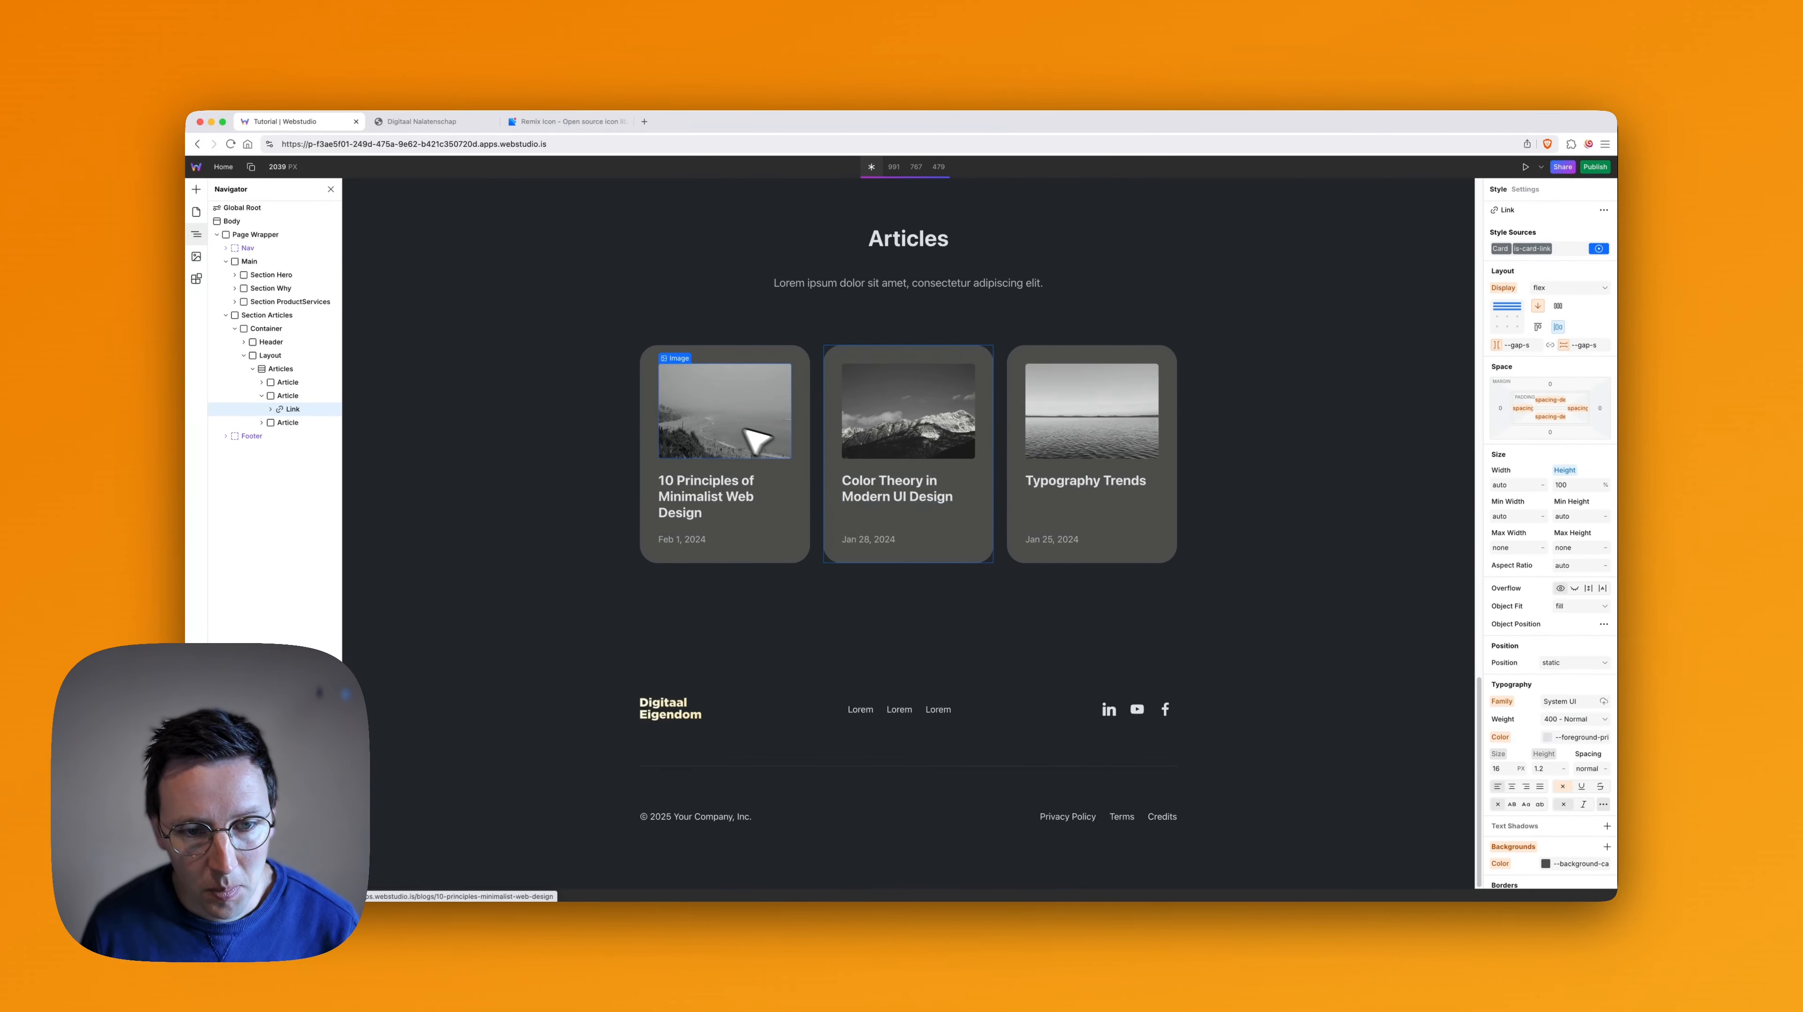
- Set the source of the first article card's image to the temp-logo asset
{"action": "left_click", "coordinate": [738, 413]}
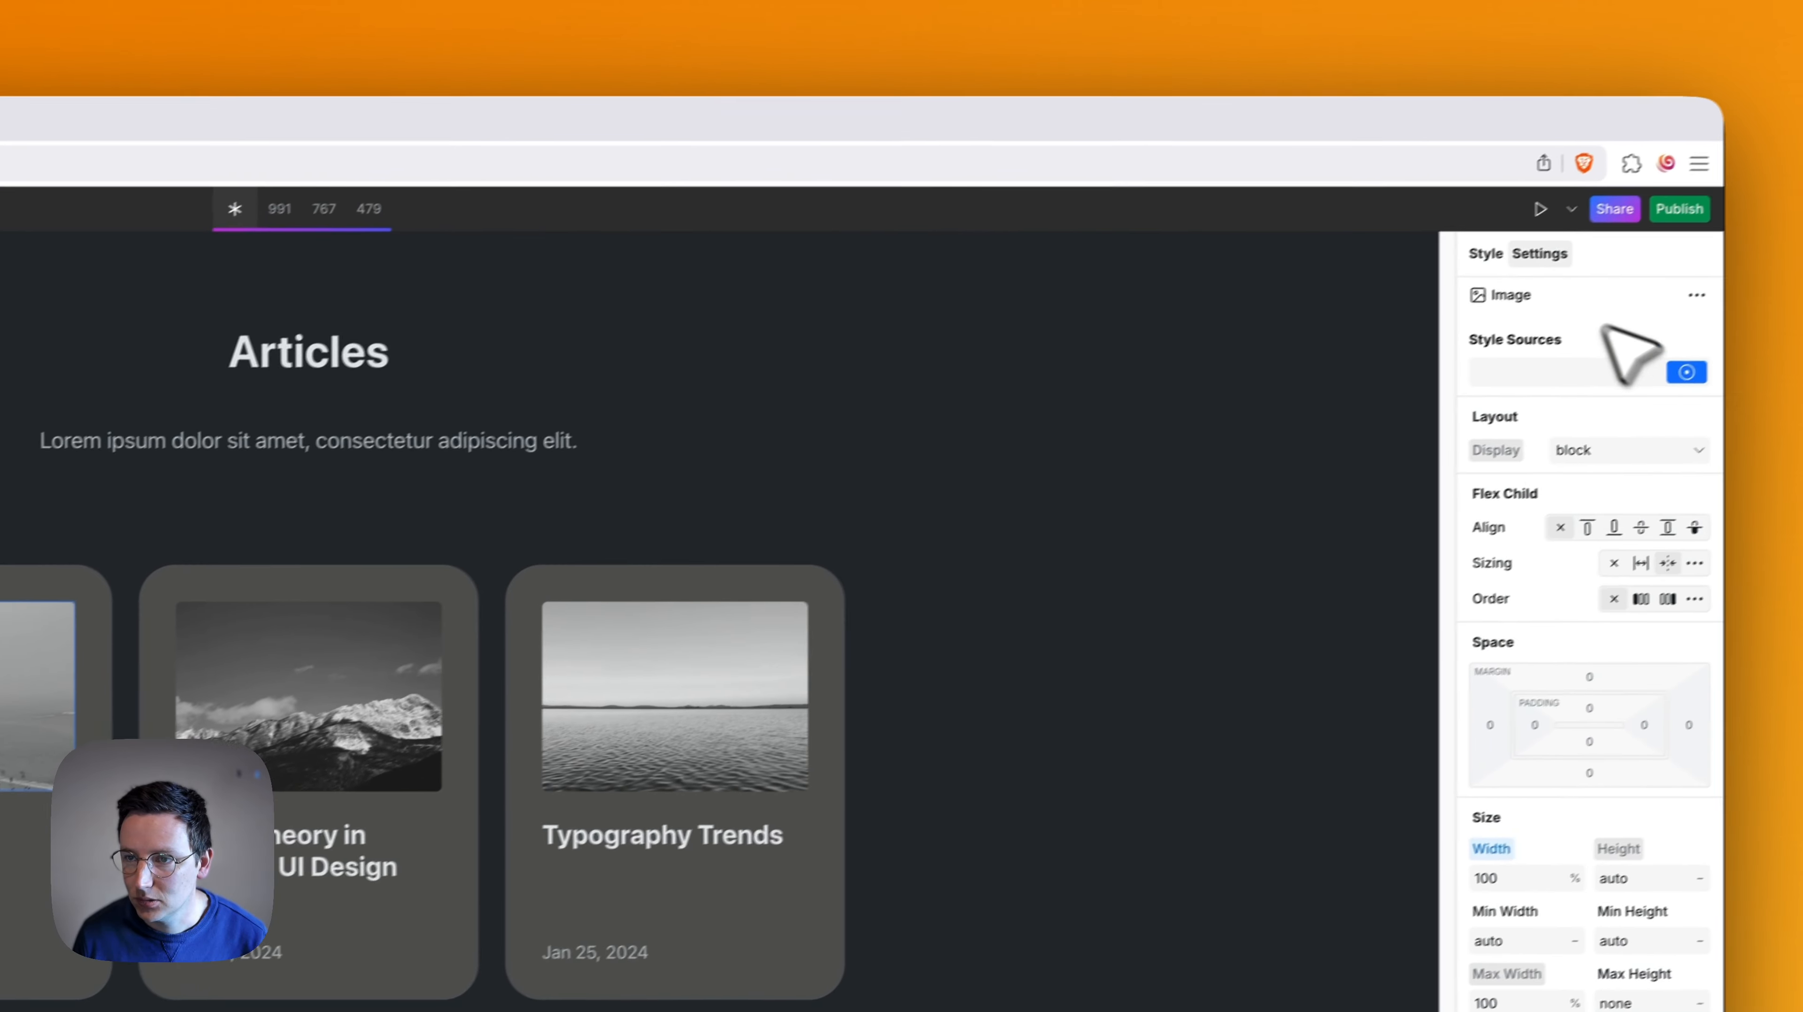
{"action": "left_click", "coordinate": [1539, 253]}
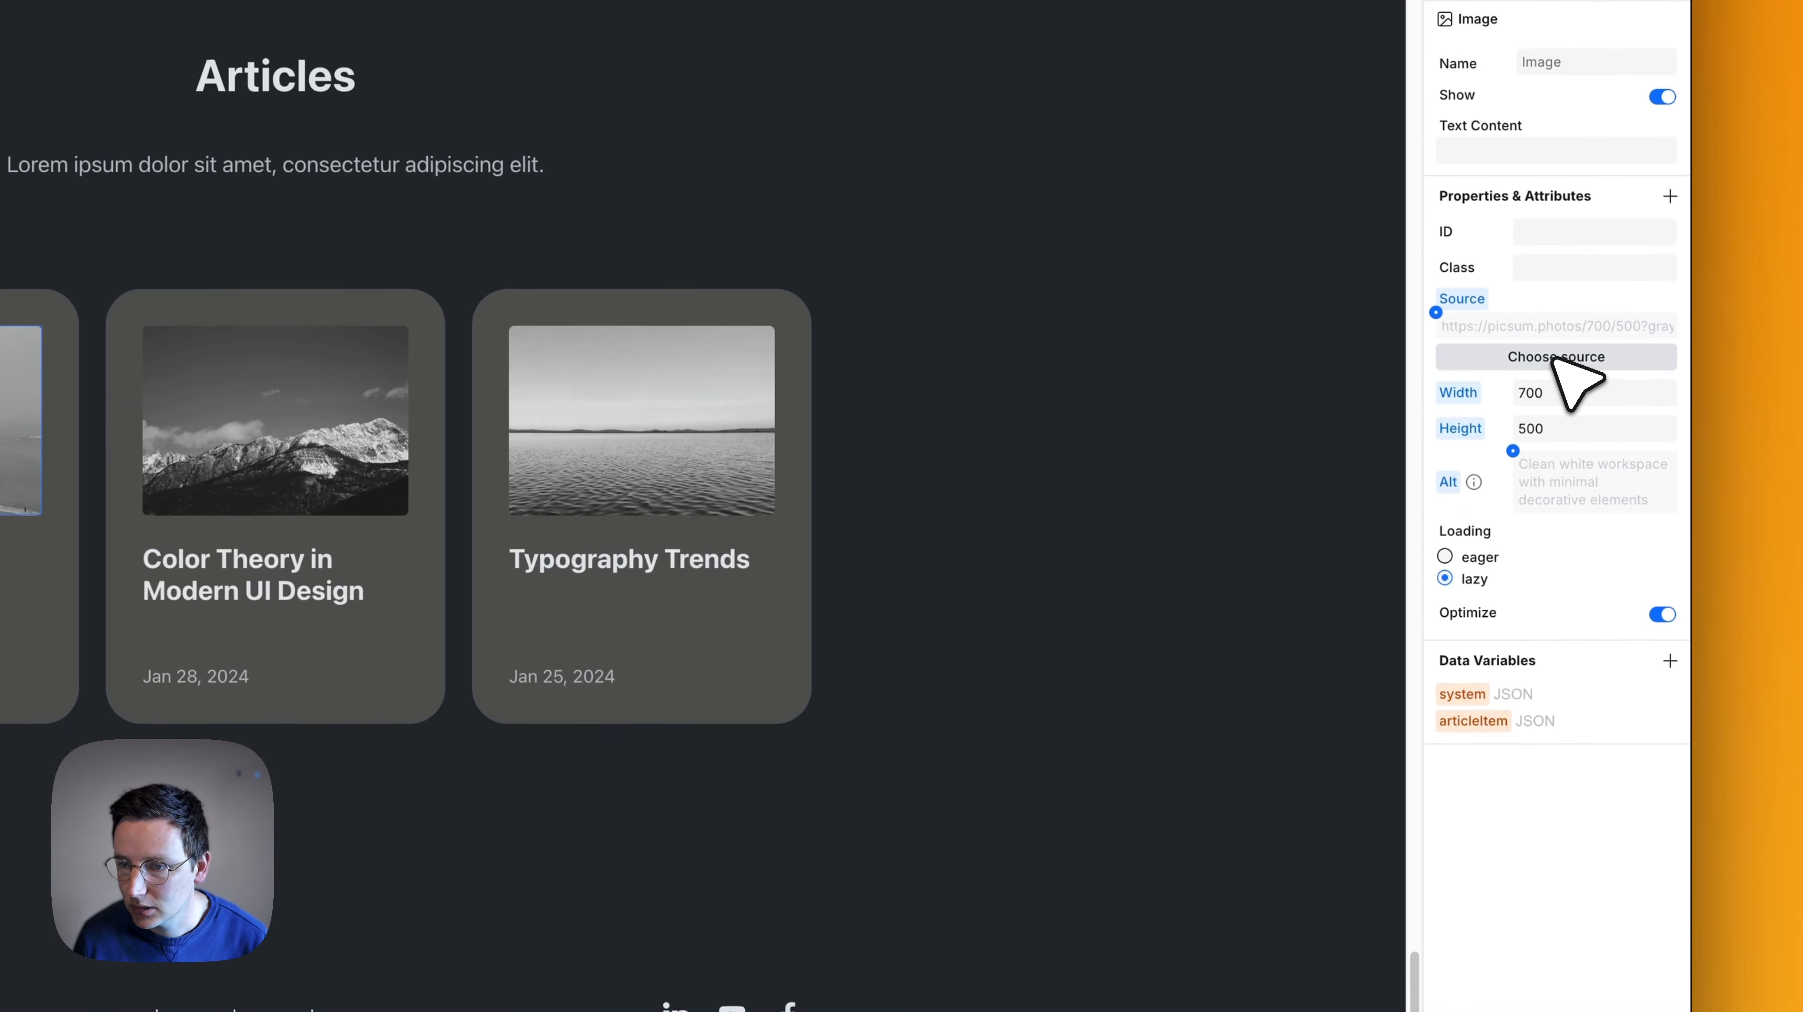
{"action": "left_click", "coordinate": [1552, 647]}
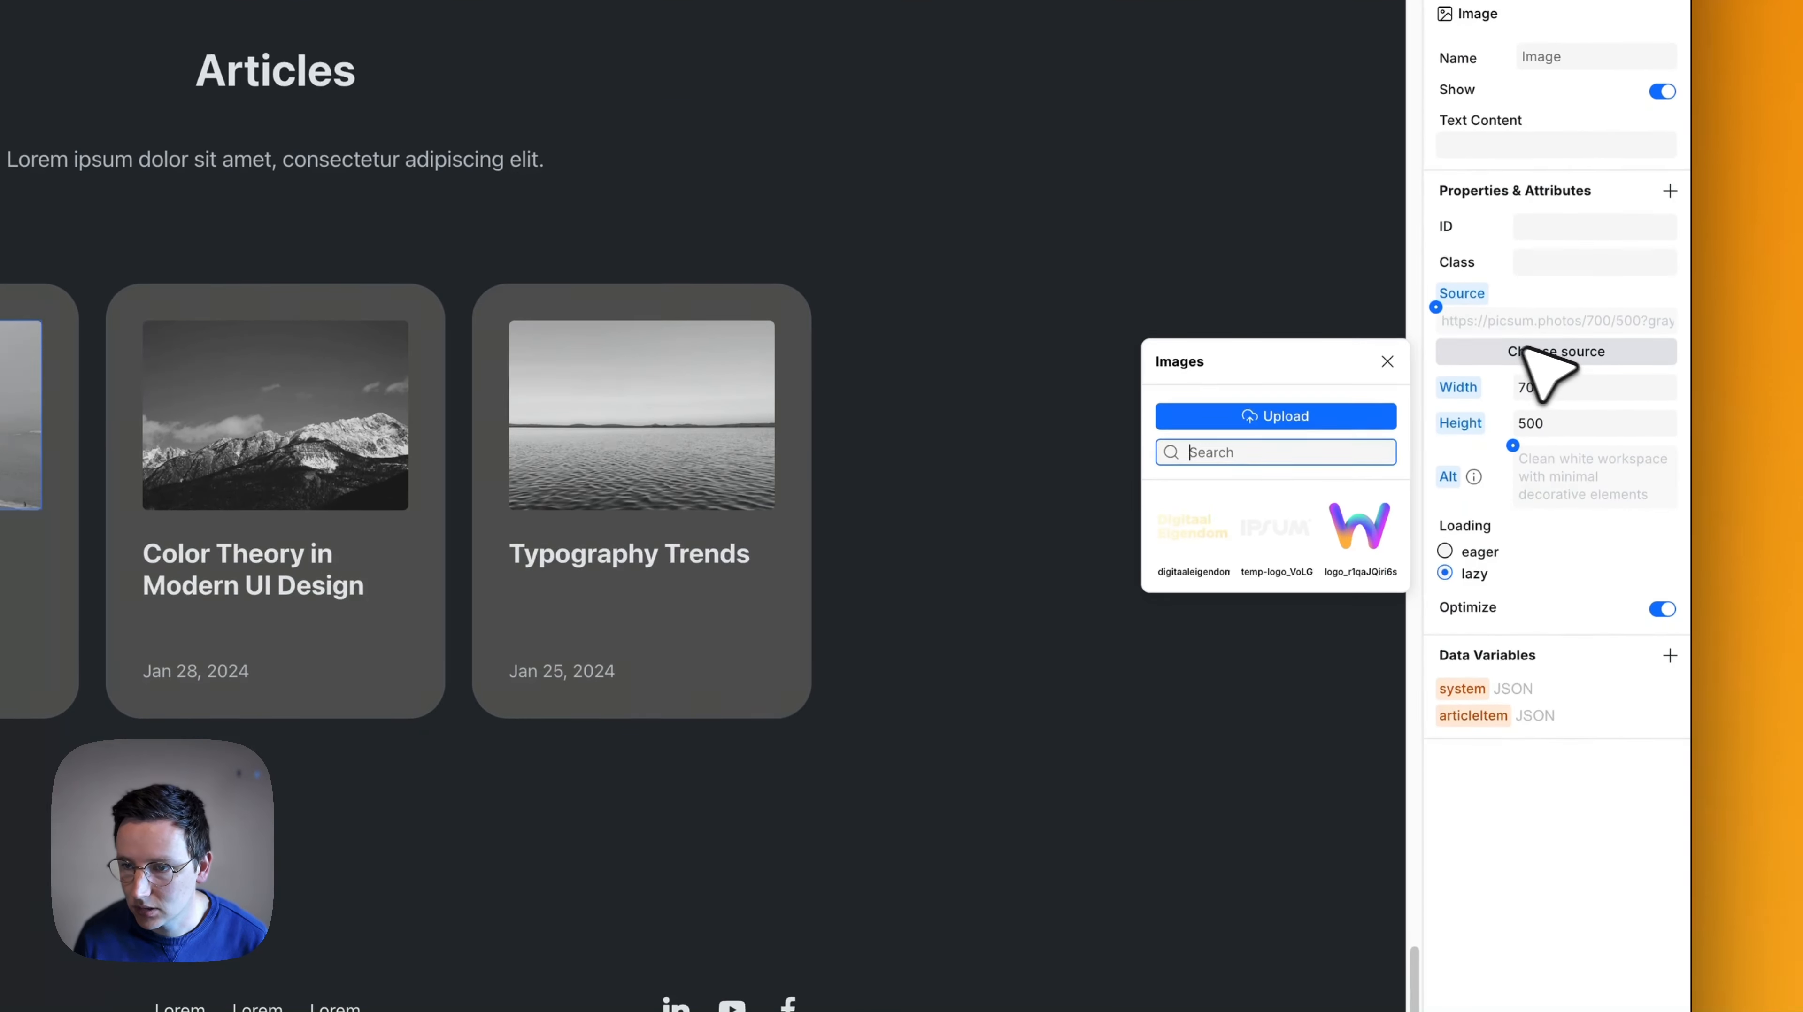
{"action": "left_click", "coordinate": [1272, 537]}
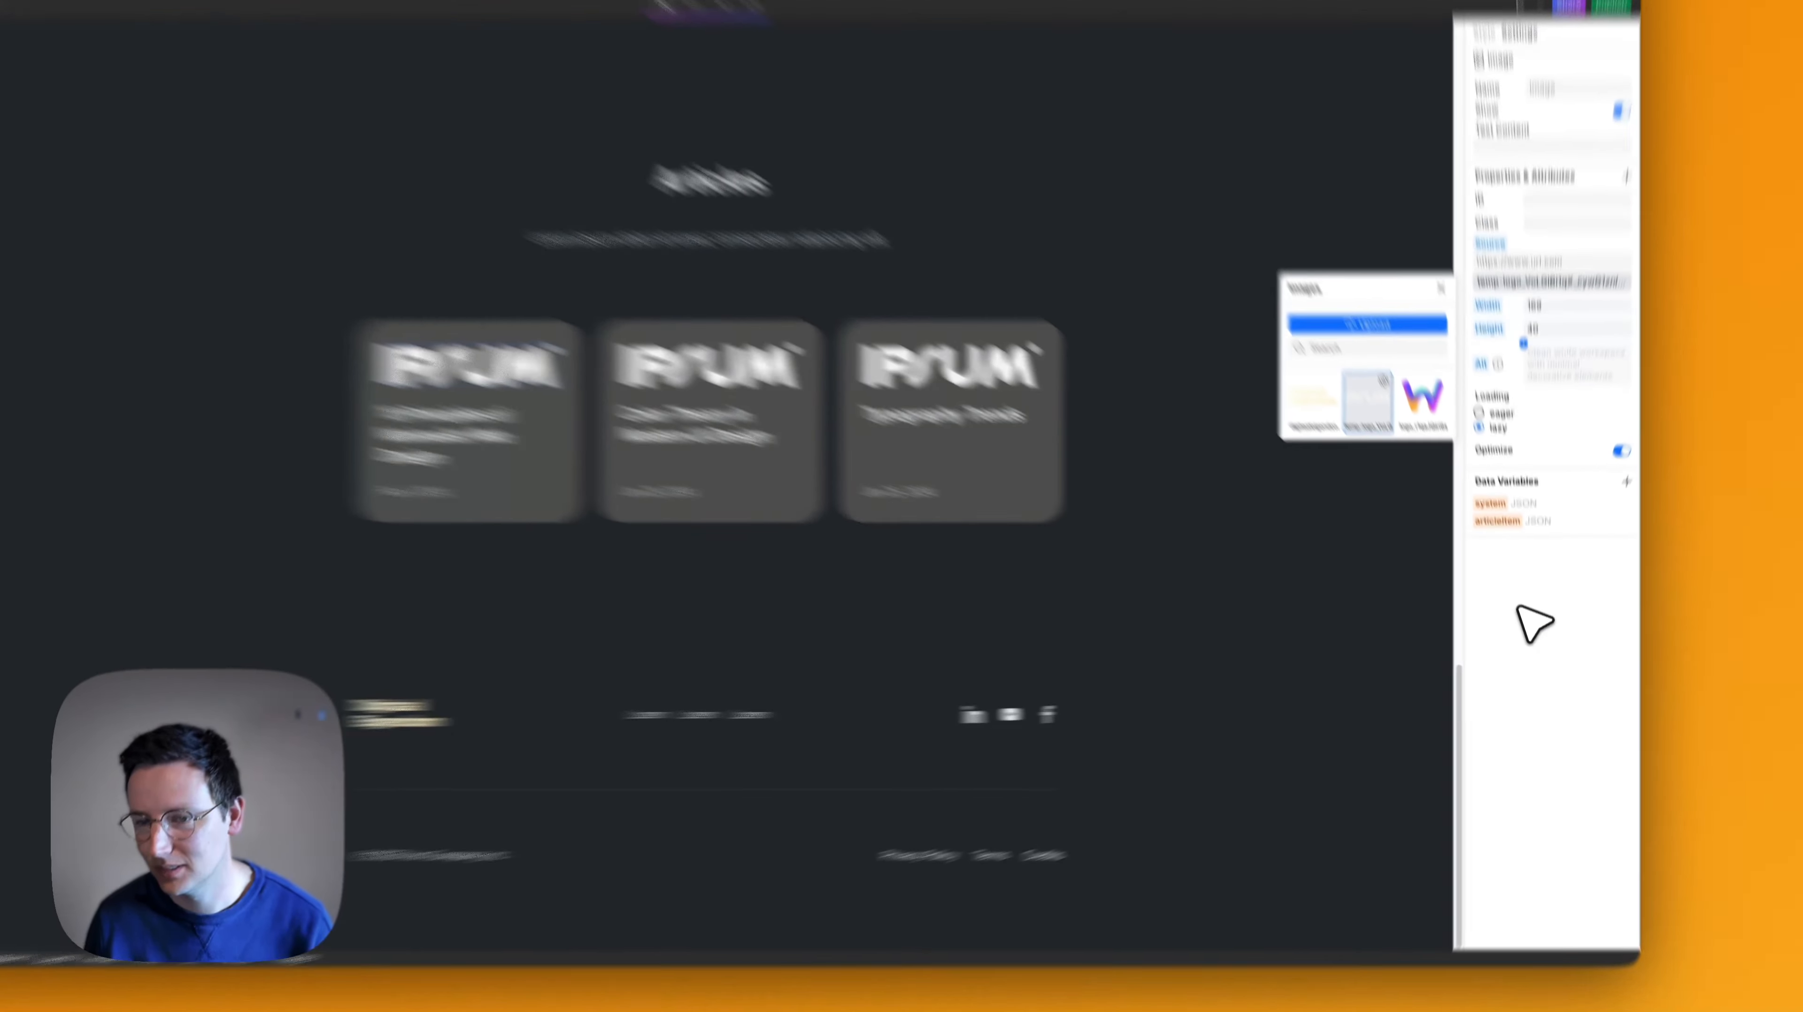
{"action": "left_click", "coordinate": [1520, 628]}
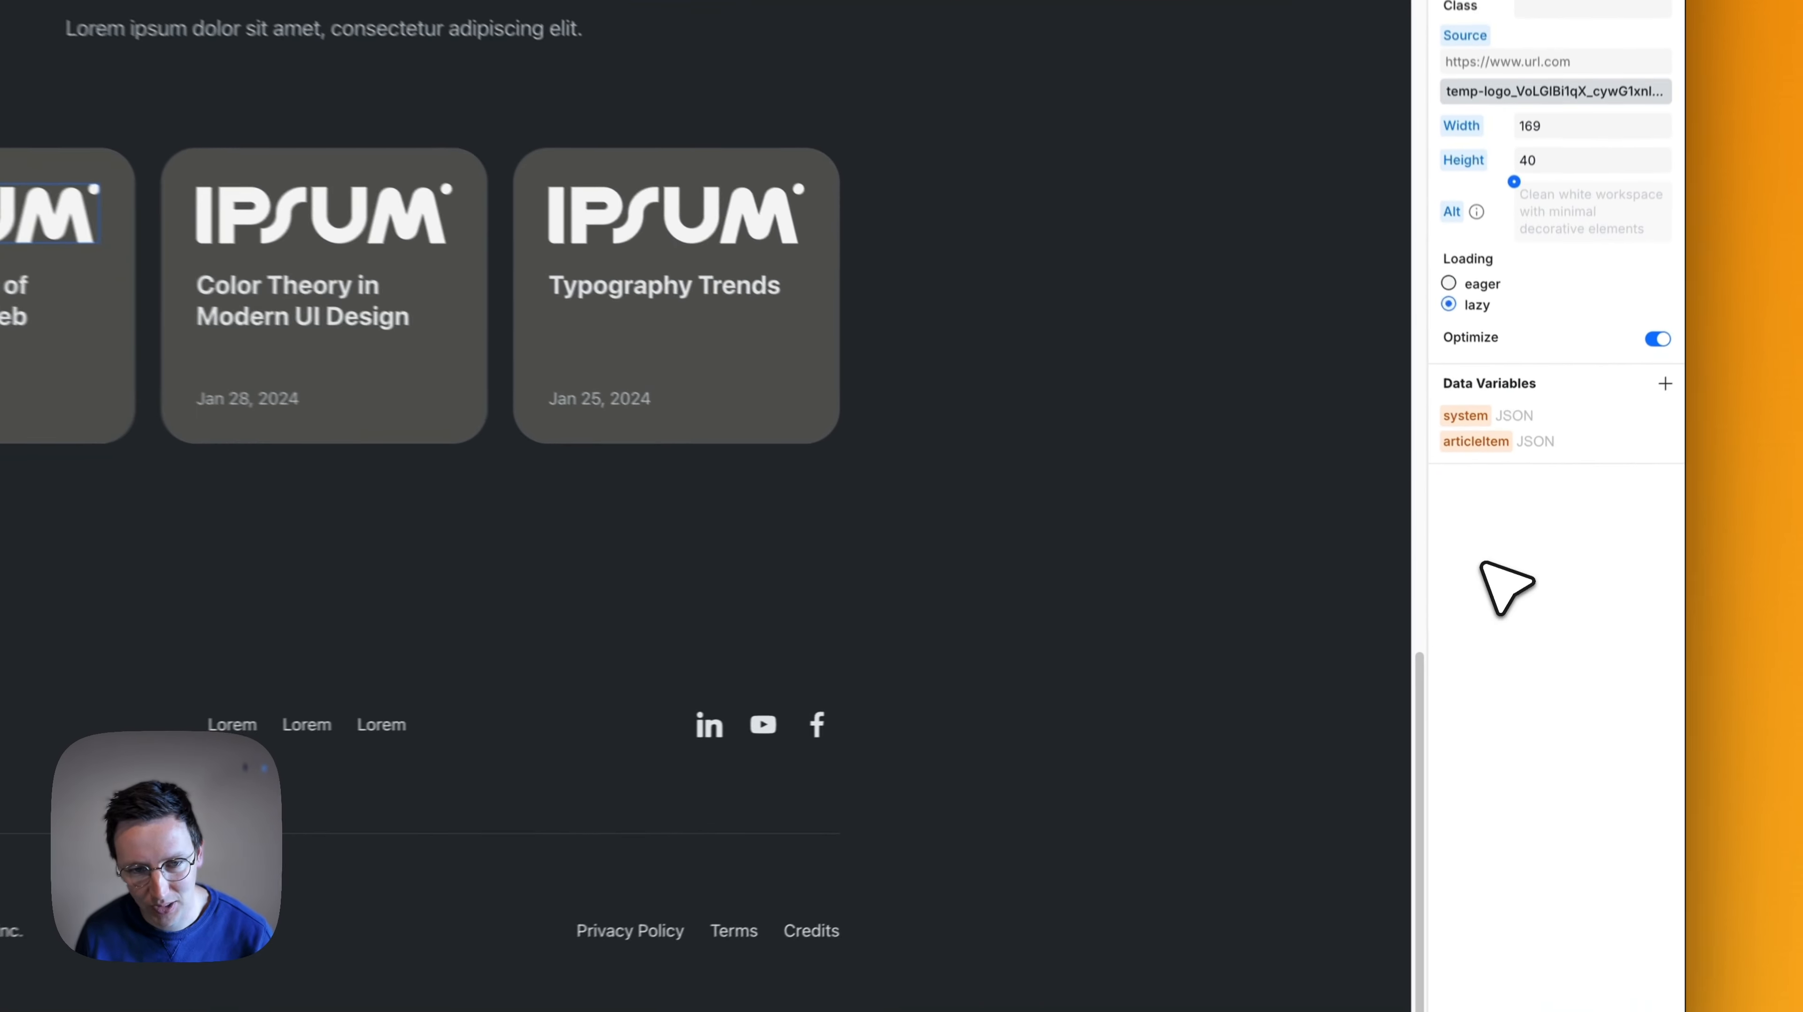
- Undo the temp-logo source and size changes on the first article card's image
{"action": "key", "text": "super+z"}
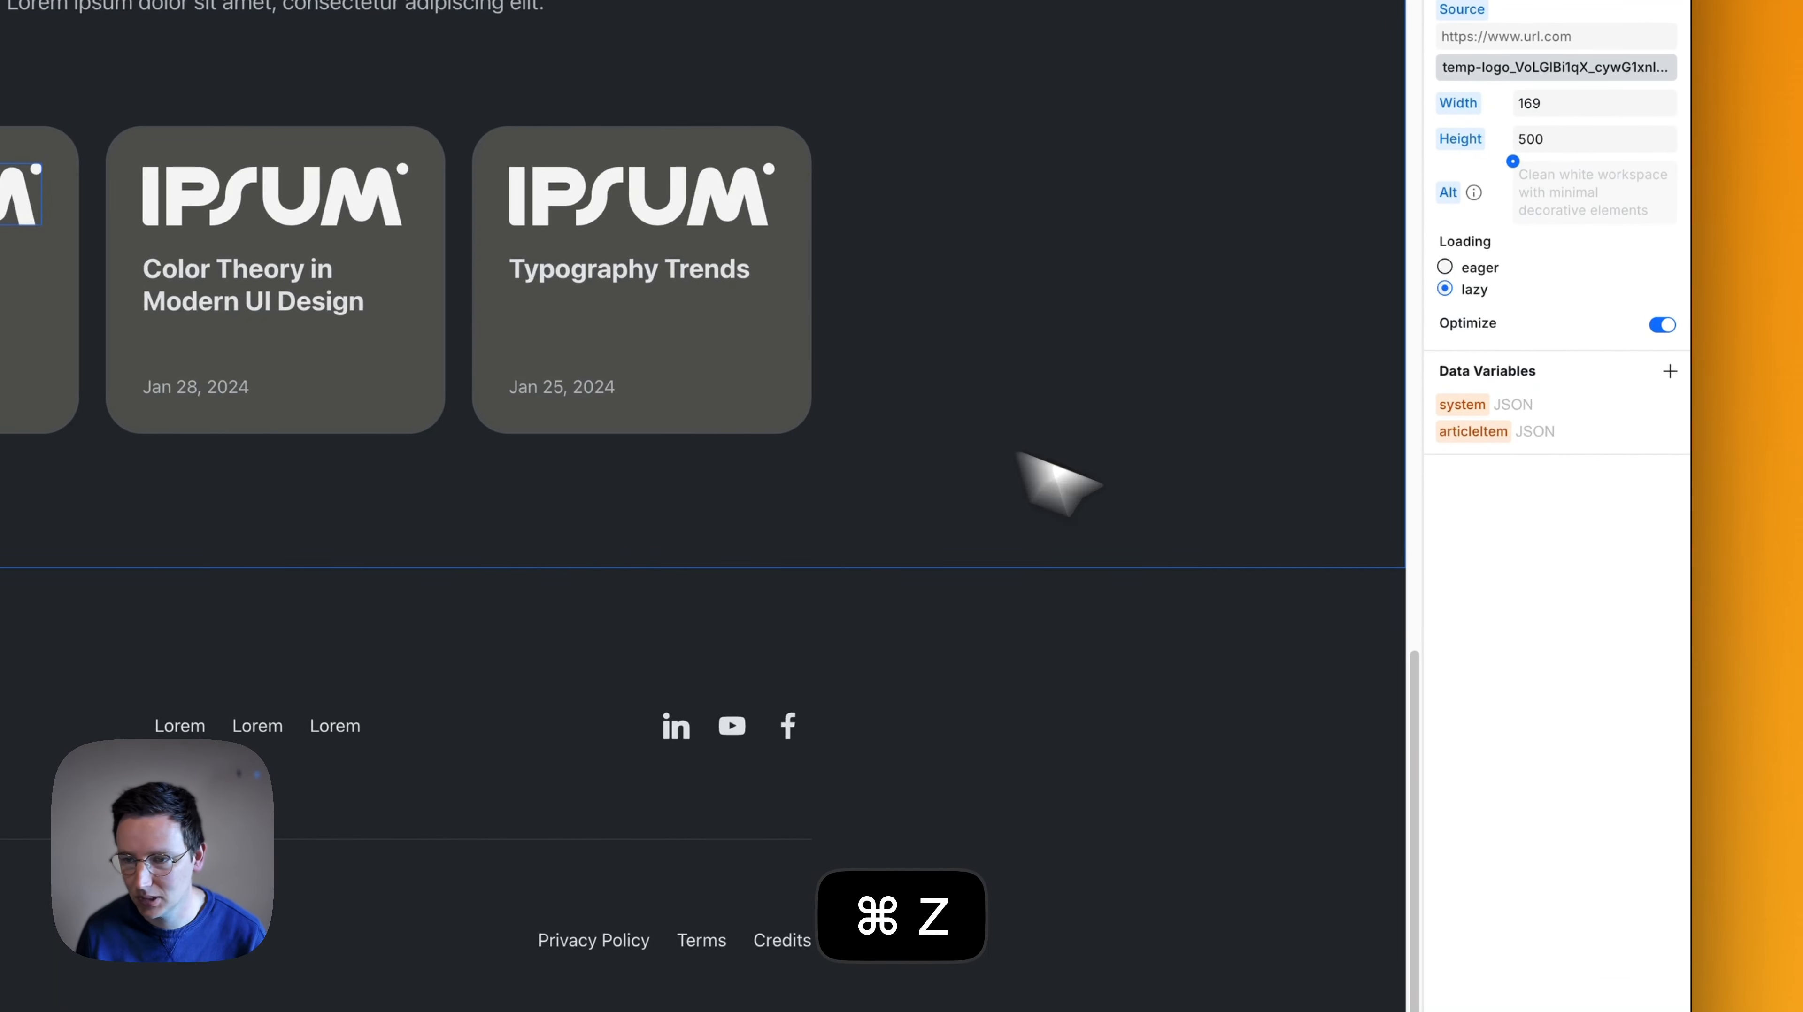
{"action": "key", "text": "super+z"}
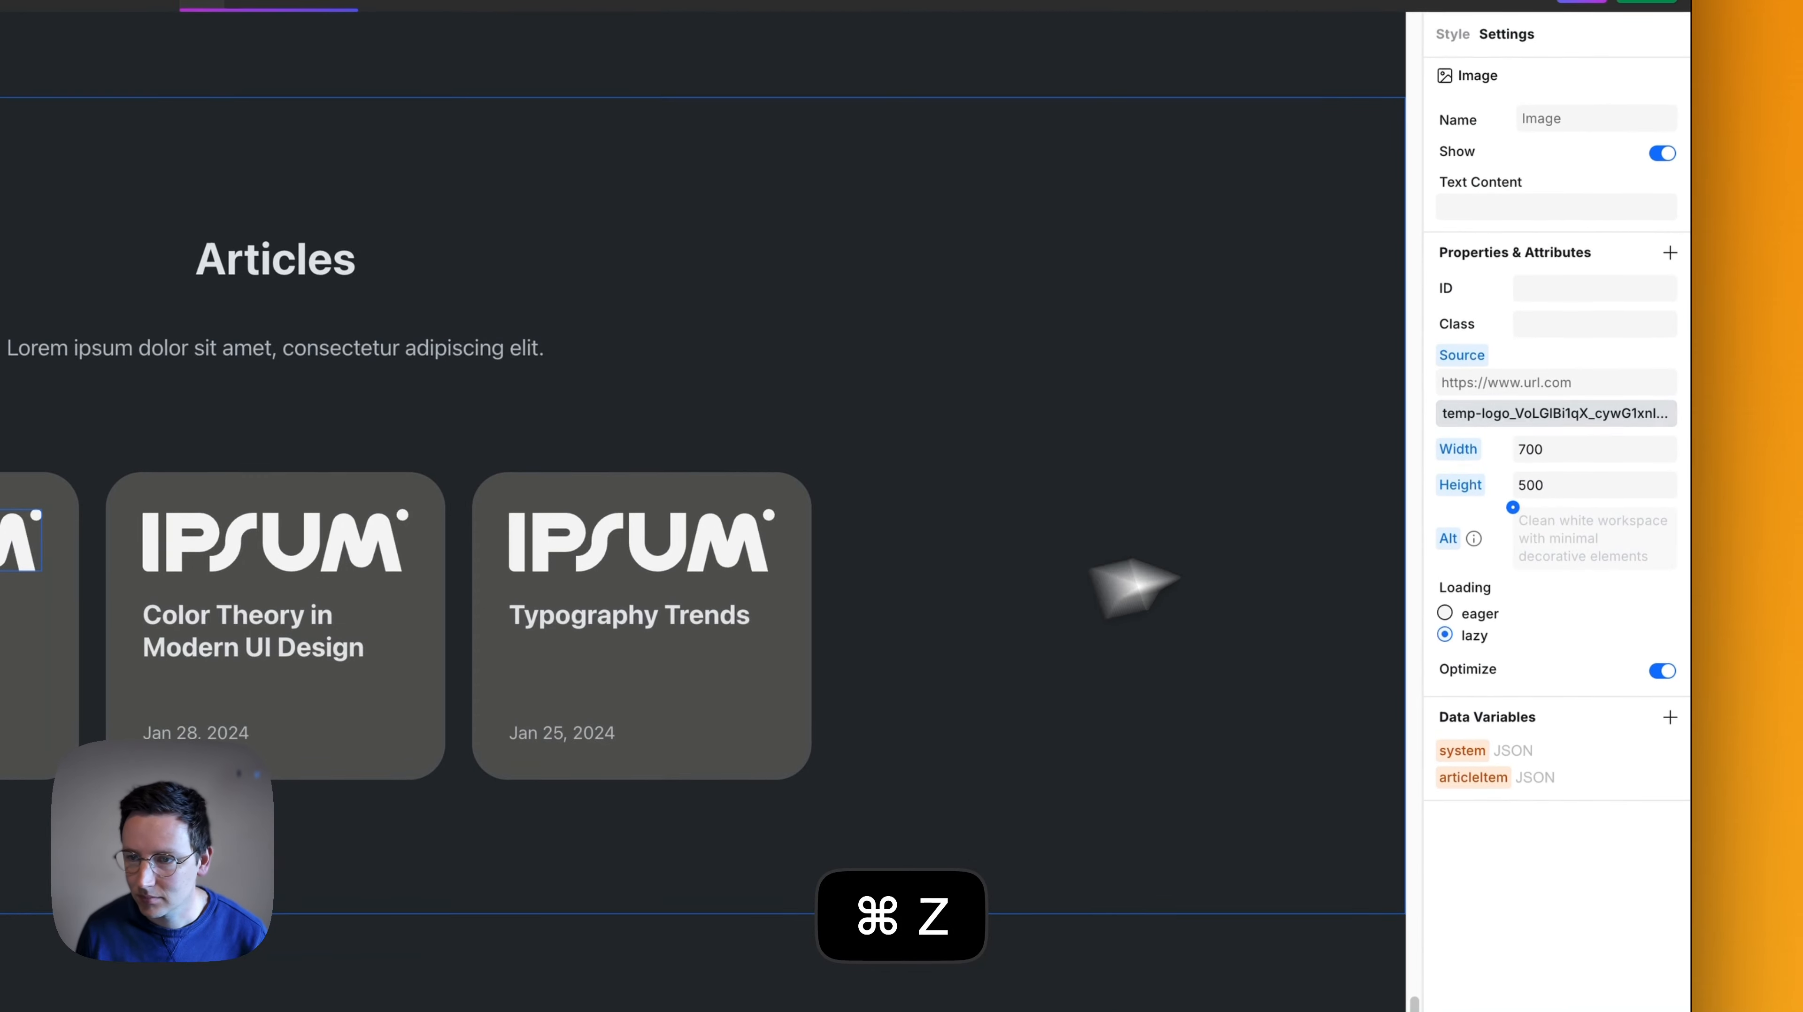
{"action": "left_click", "coordinate": [1468, 355], "text": "alt"}
{"action": "key", "text": "super+z"}
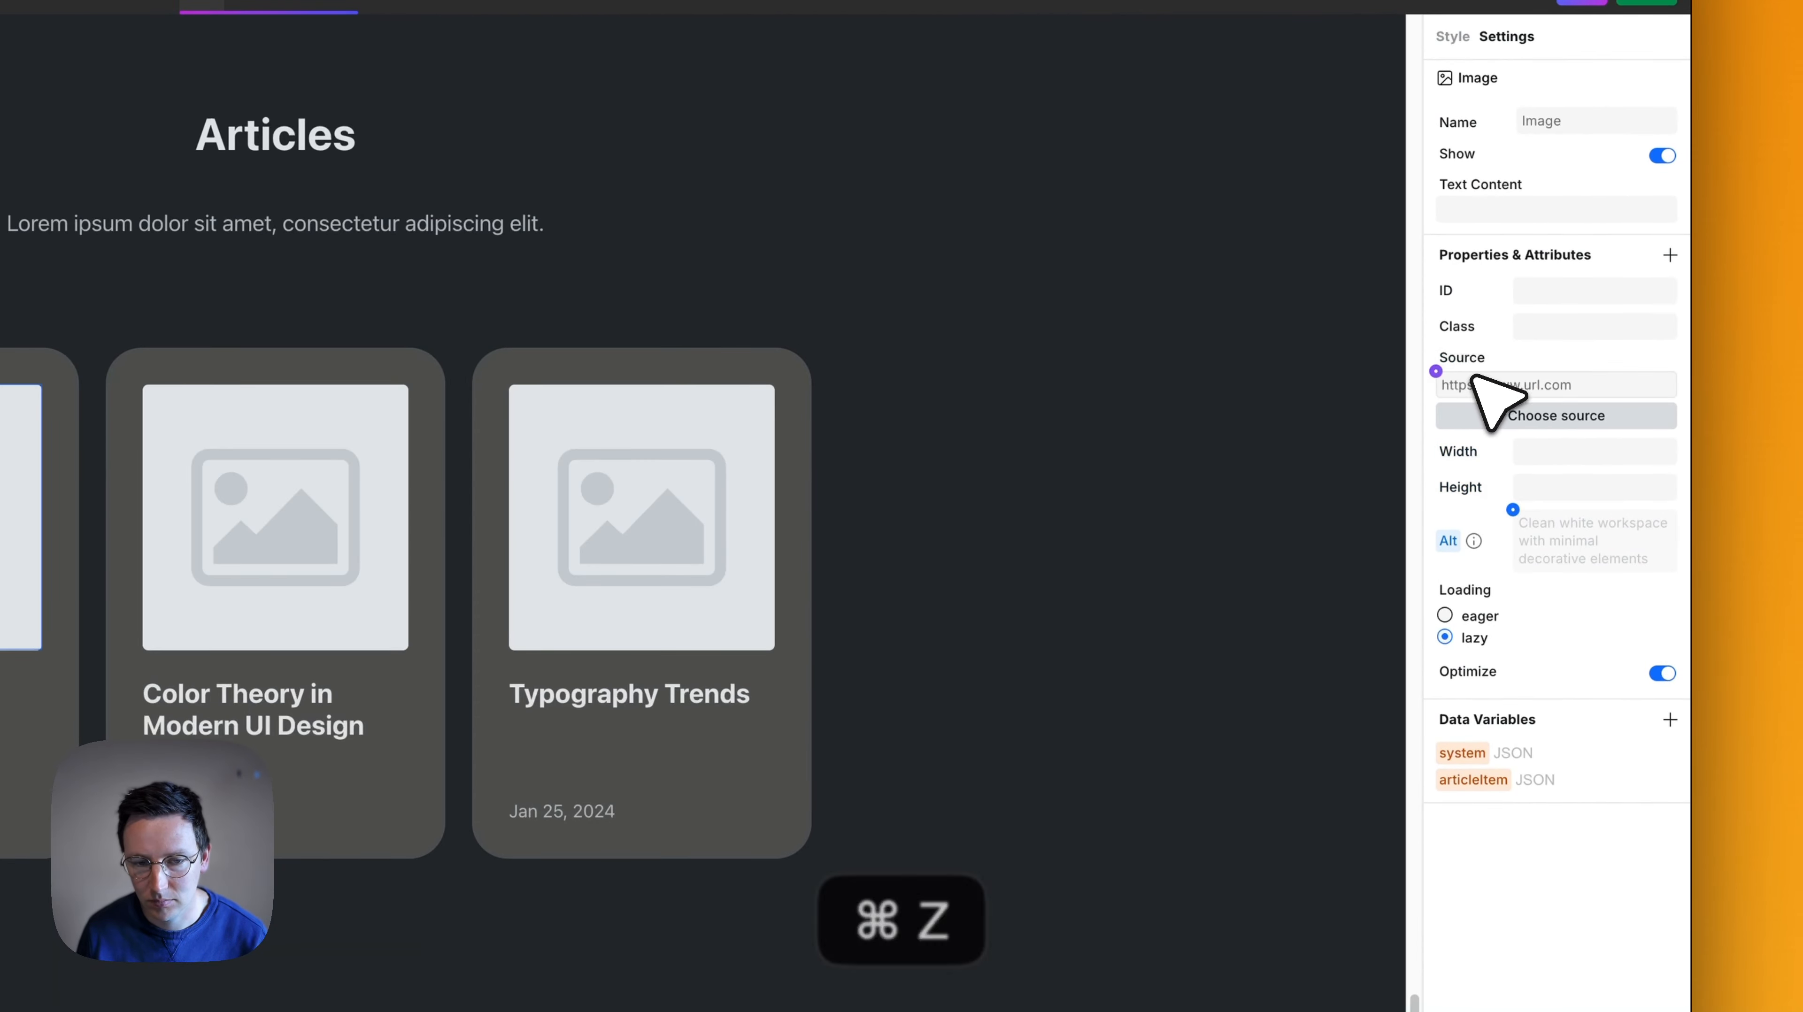
{"action": "key", "text": "super+z"}
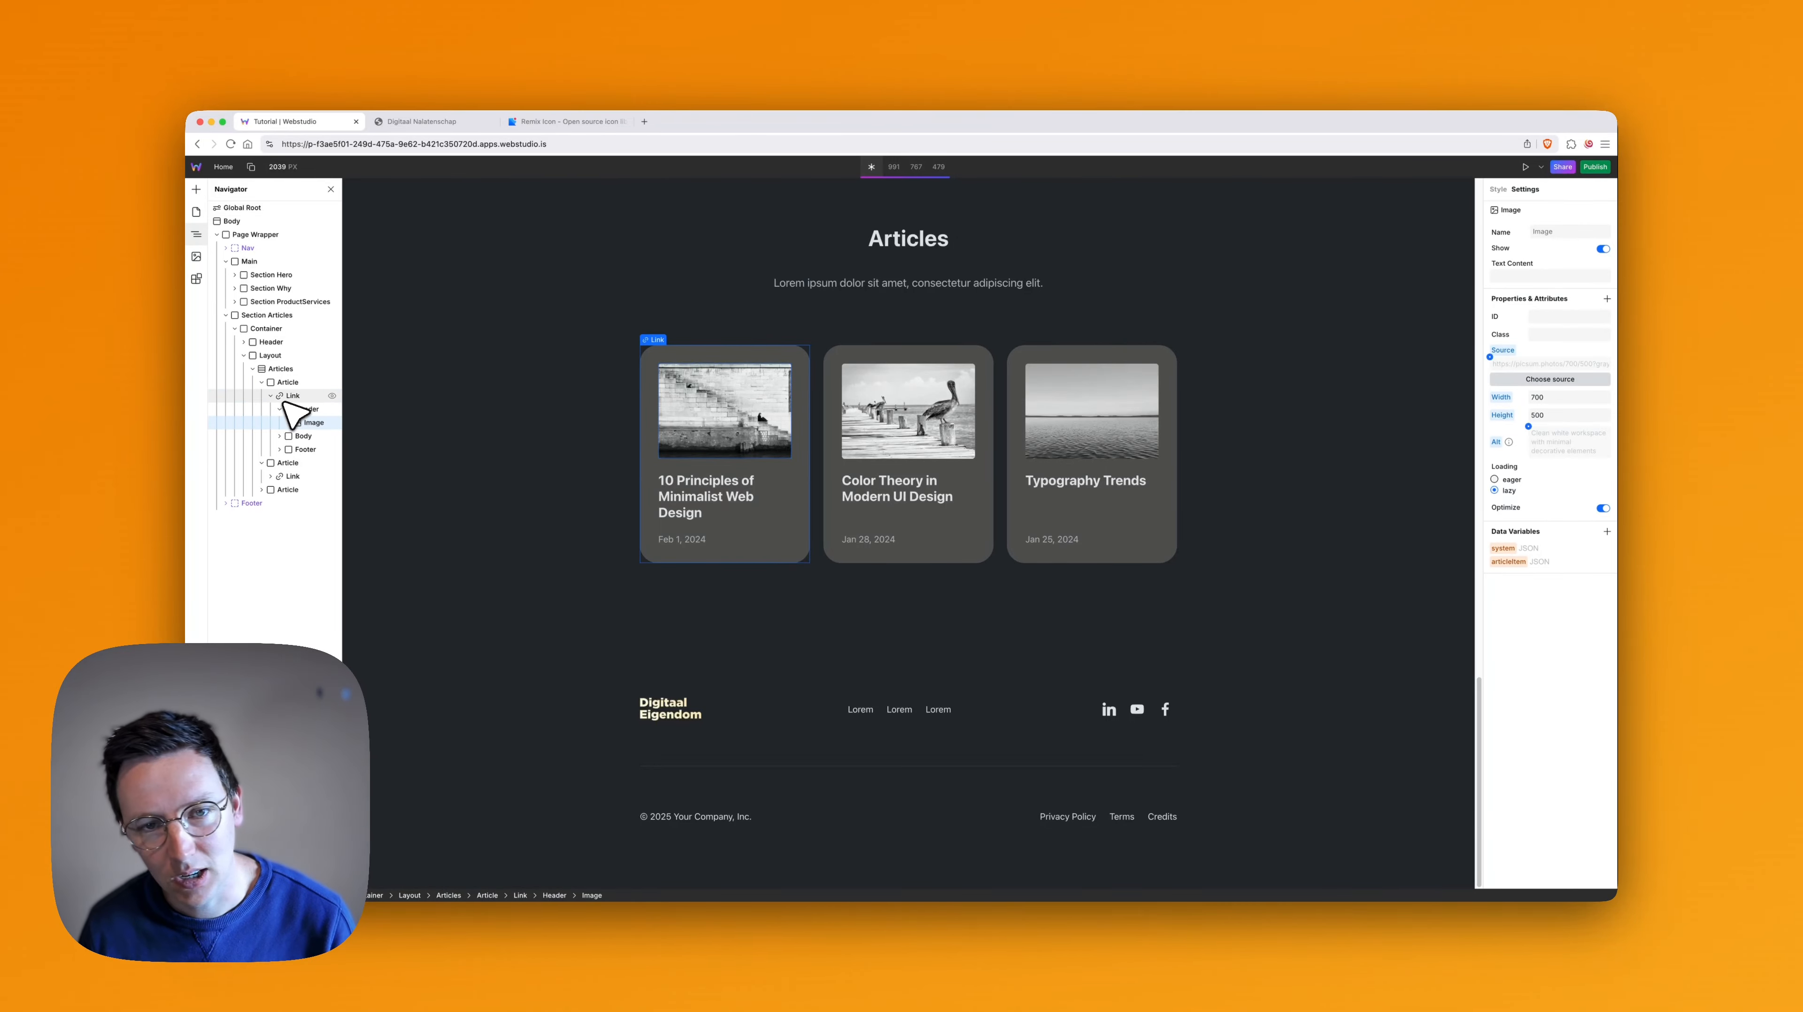
- Select the Articles collection and examine its JSON data in the expression editor, from the first article entry to the last
{"action": "scroll", "coordinate": [724, 407], "scroll_direction": "up", "scroll_amount": 5}
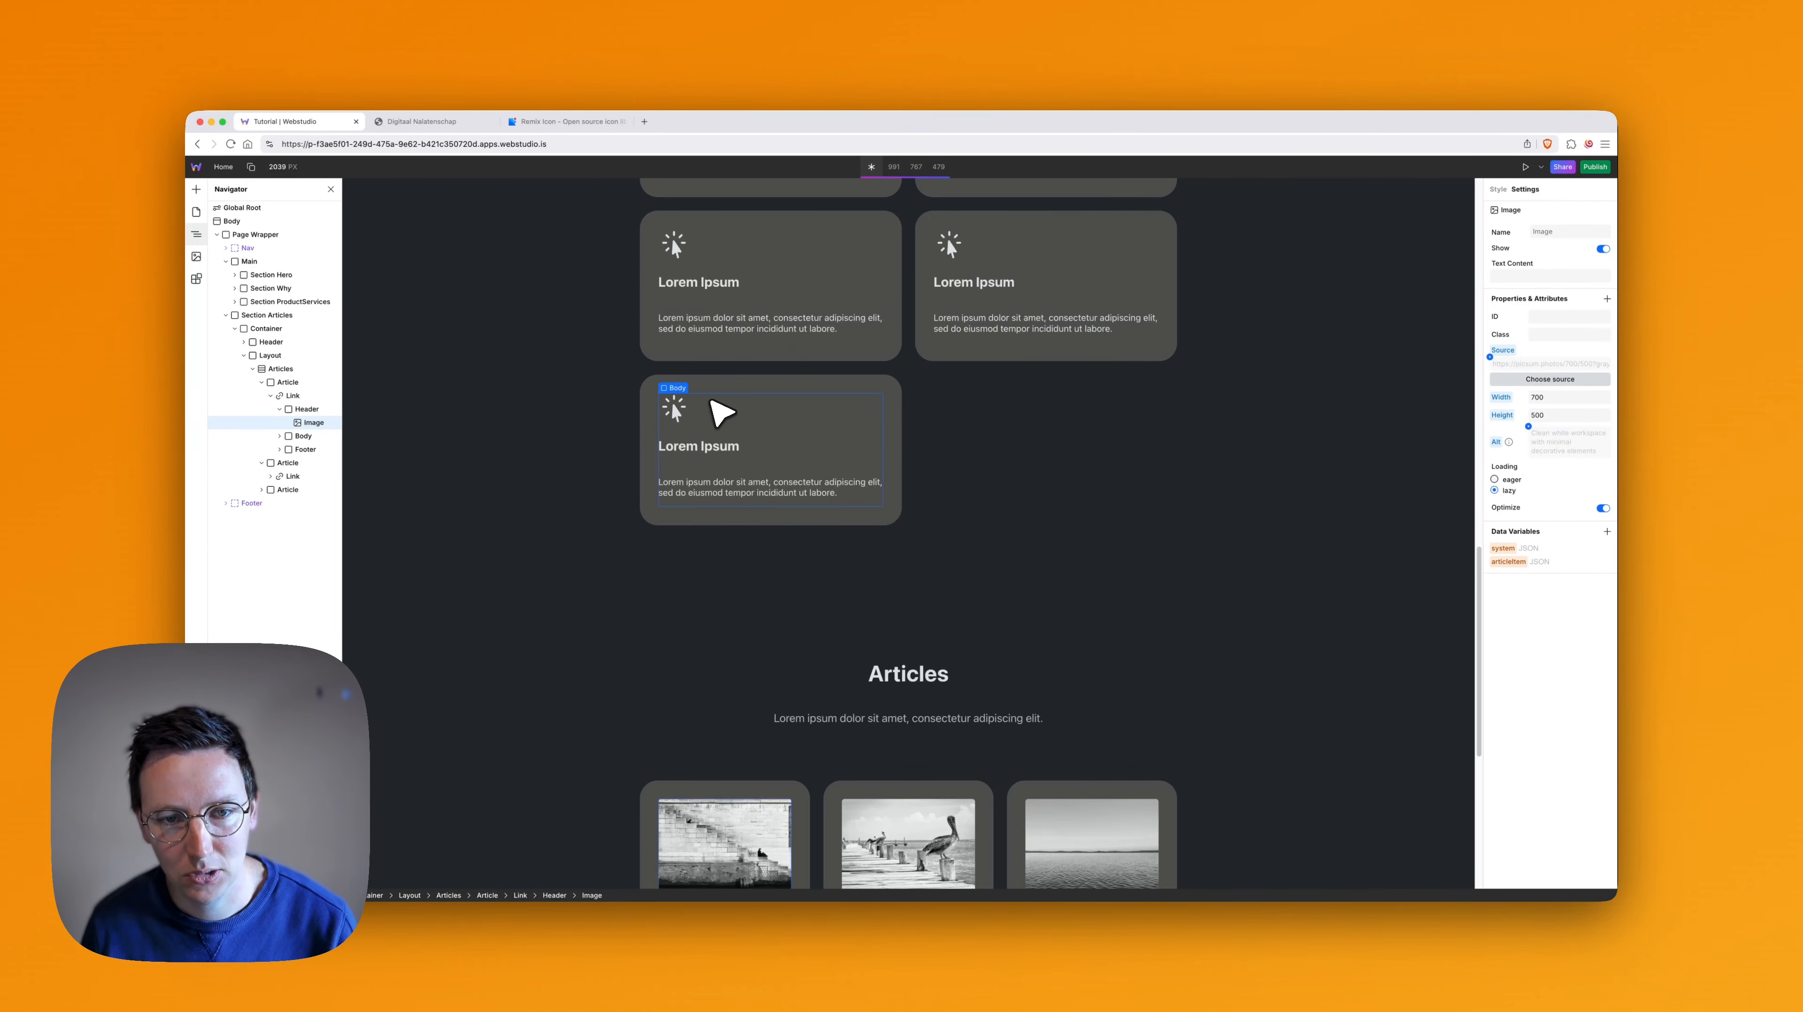
{"action": "left_click", "coordinate": [264, 370]}
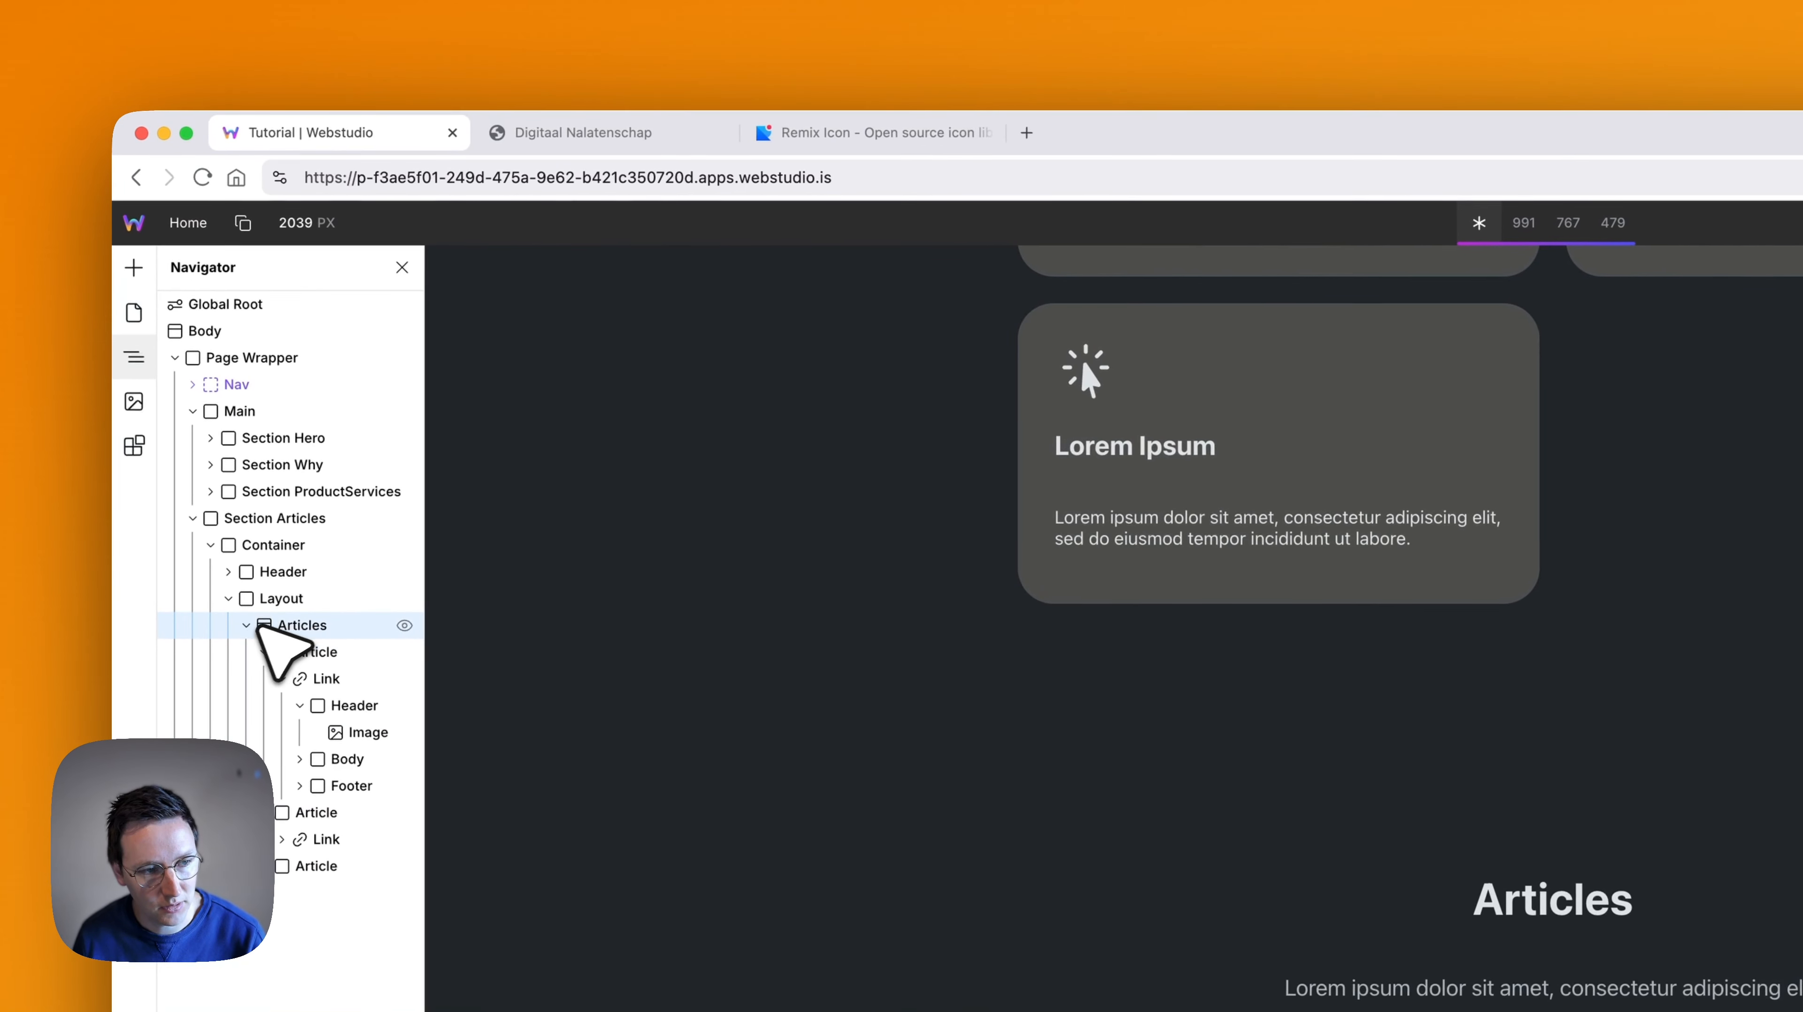
{"action": "left_click", "coordinate": [248, 626]}
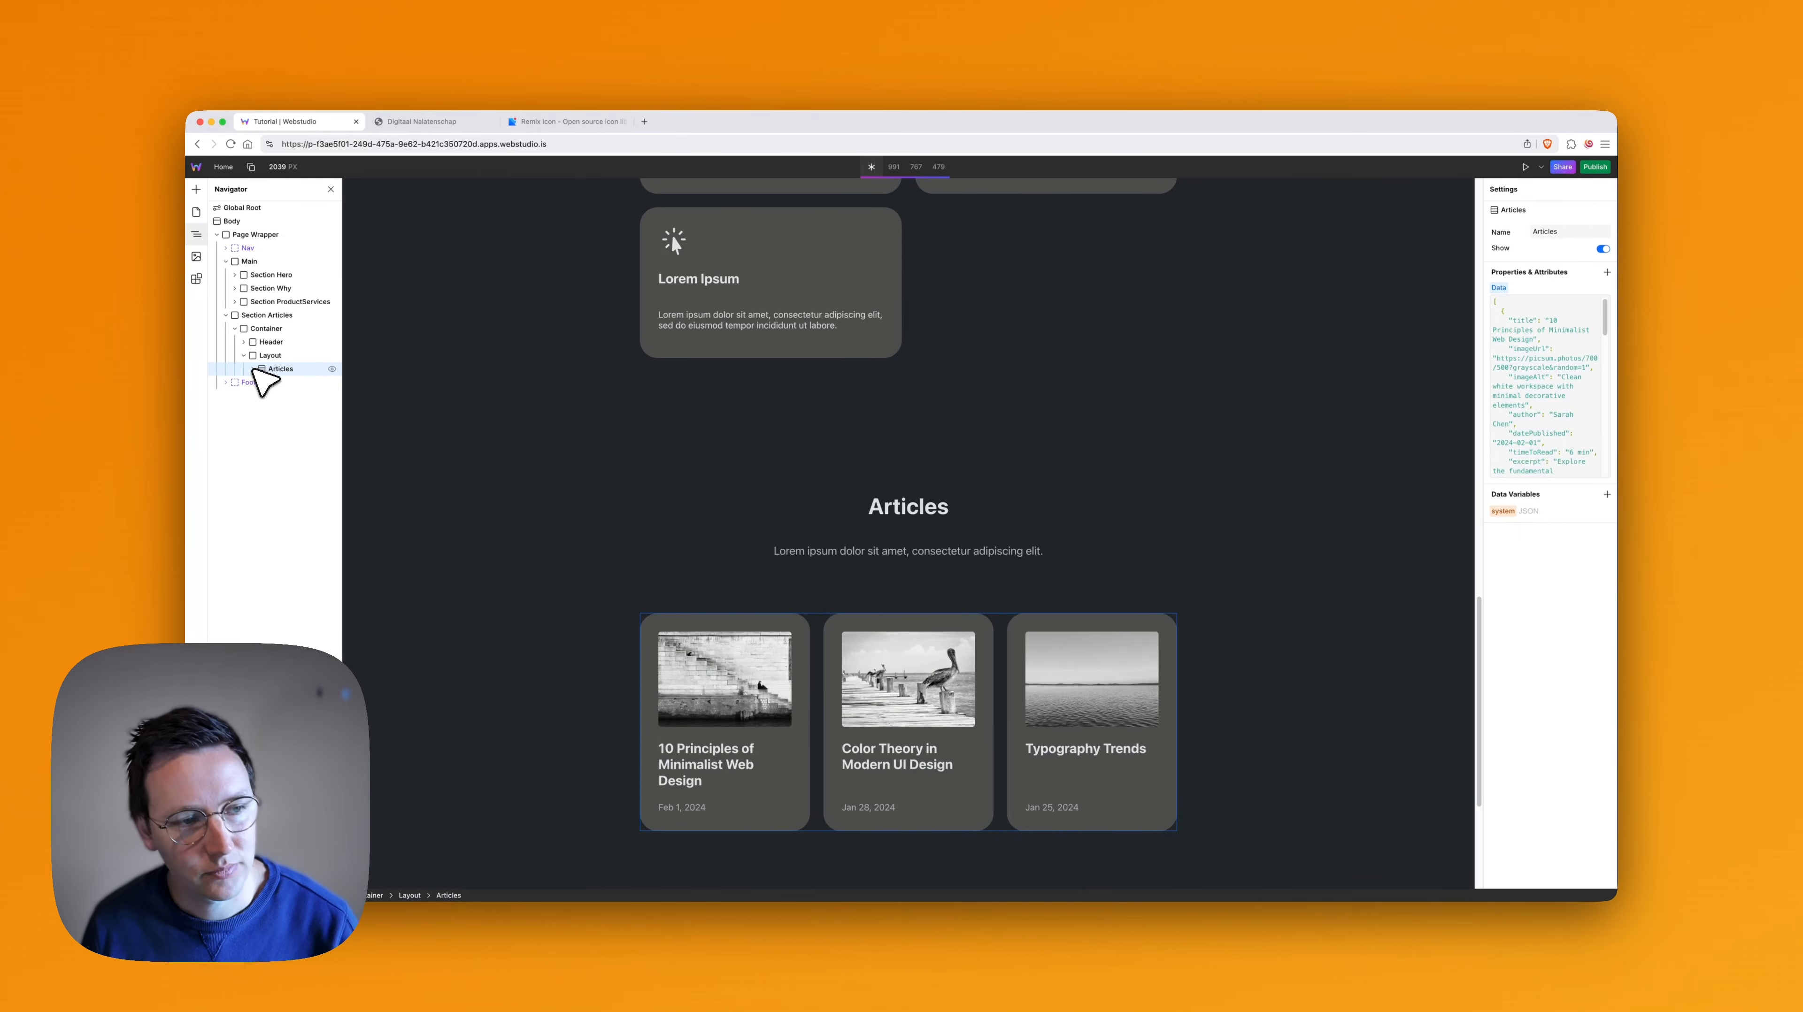
{"action": "left_click", "coordinate": [253, 369]}
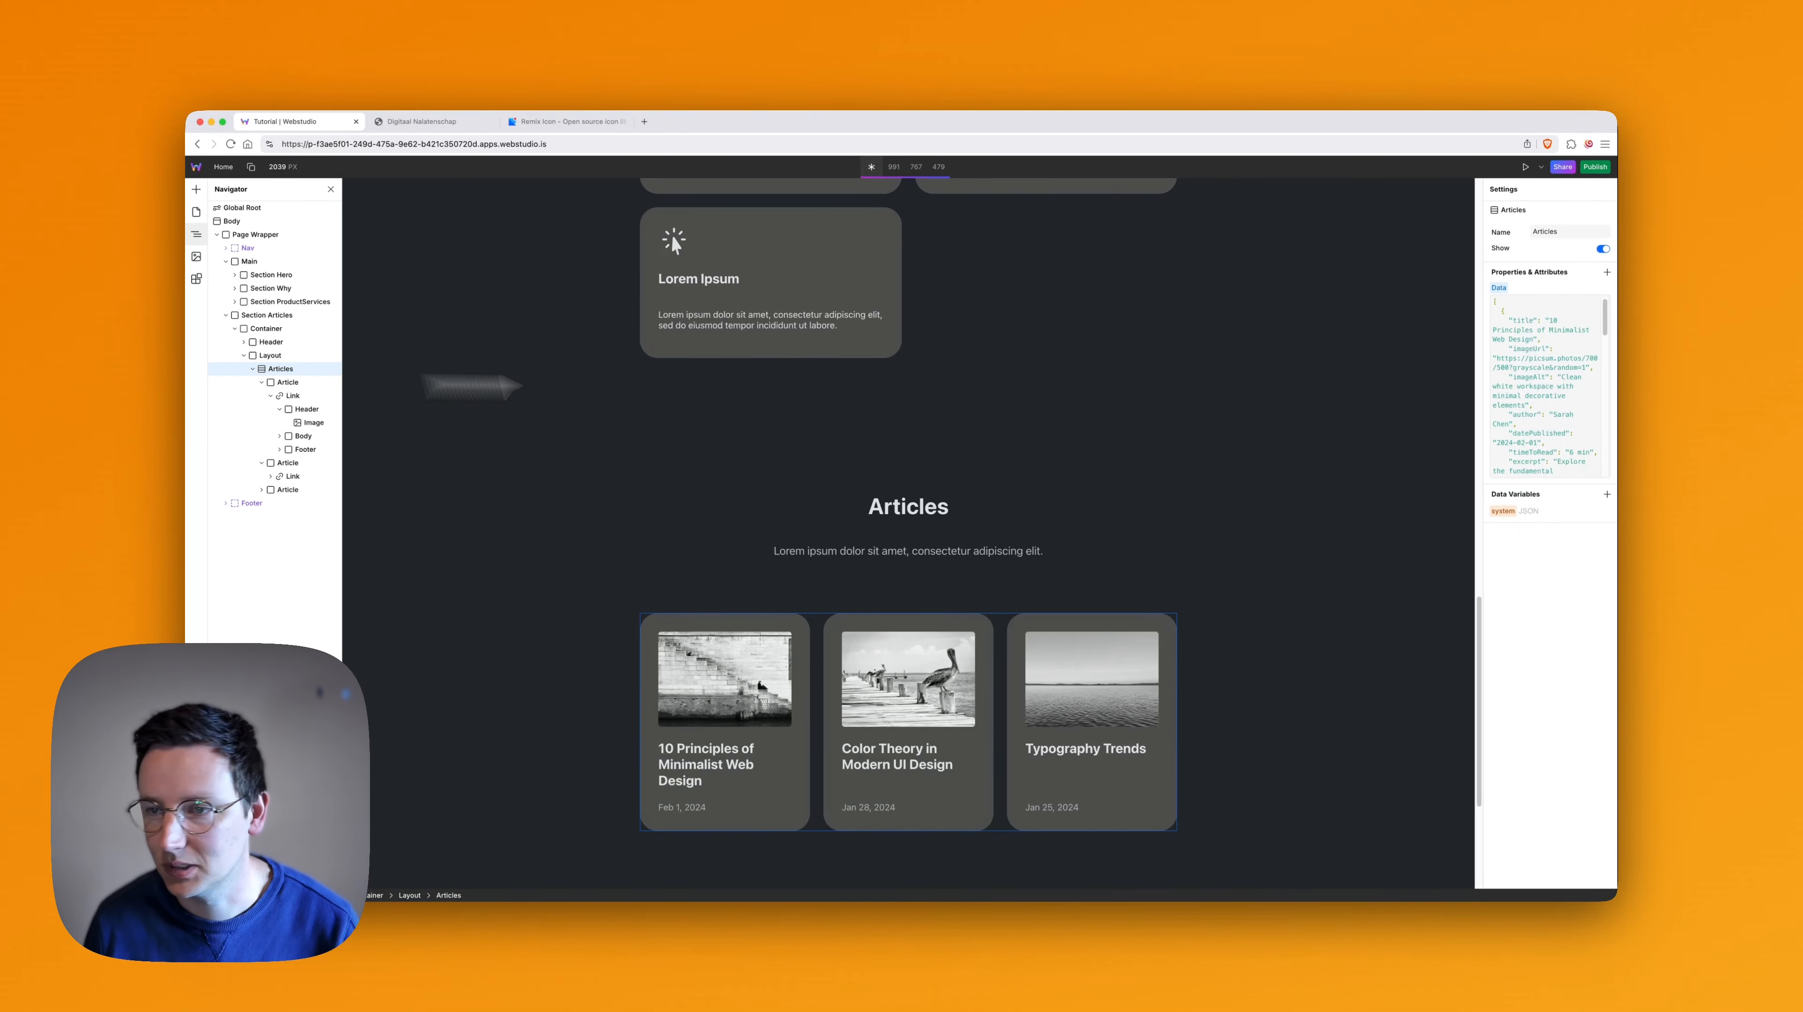
{"action": "left_click", "coordinate": [1529, 313]}
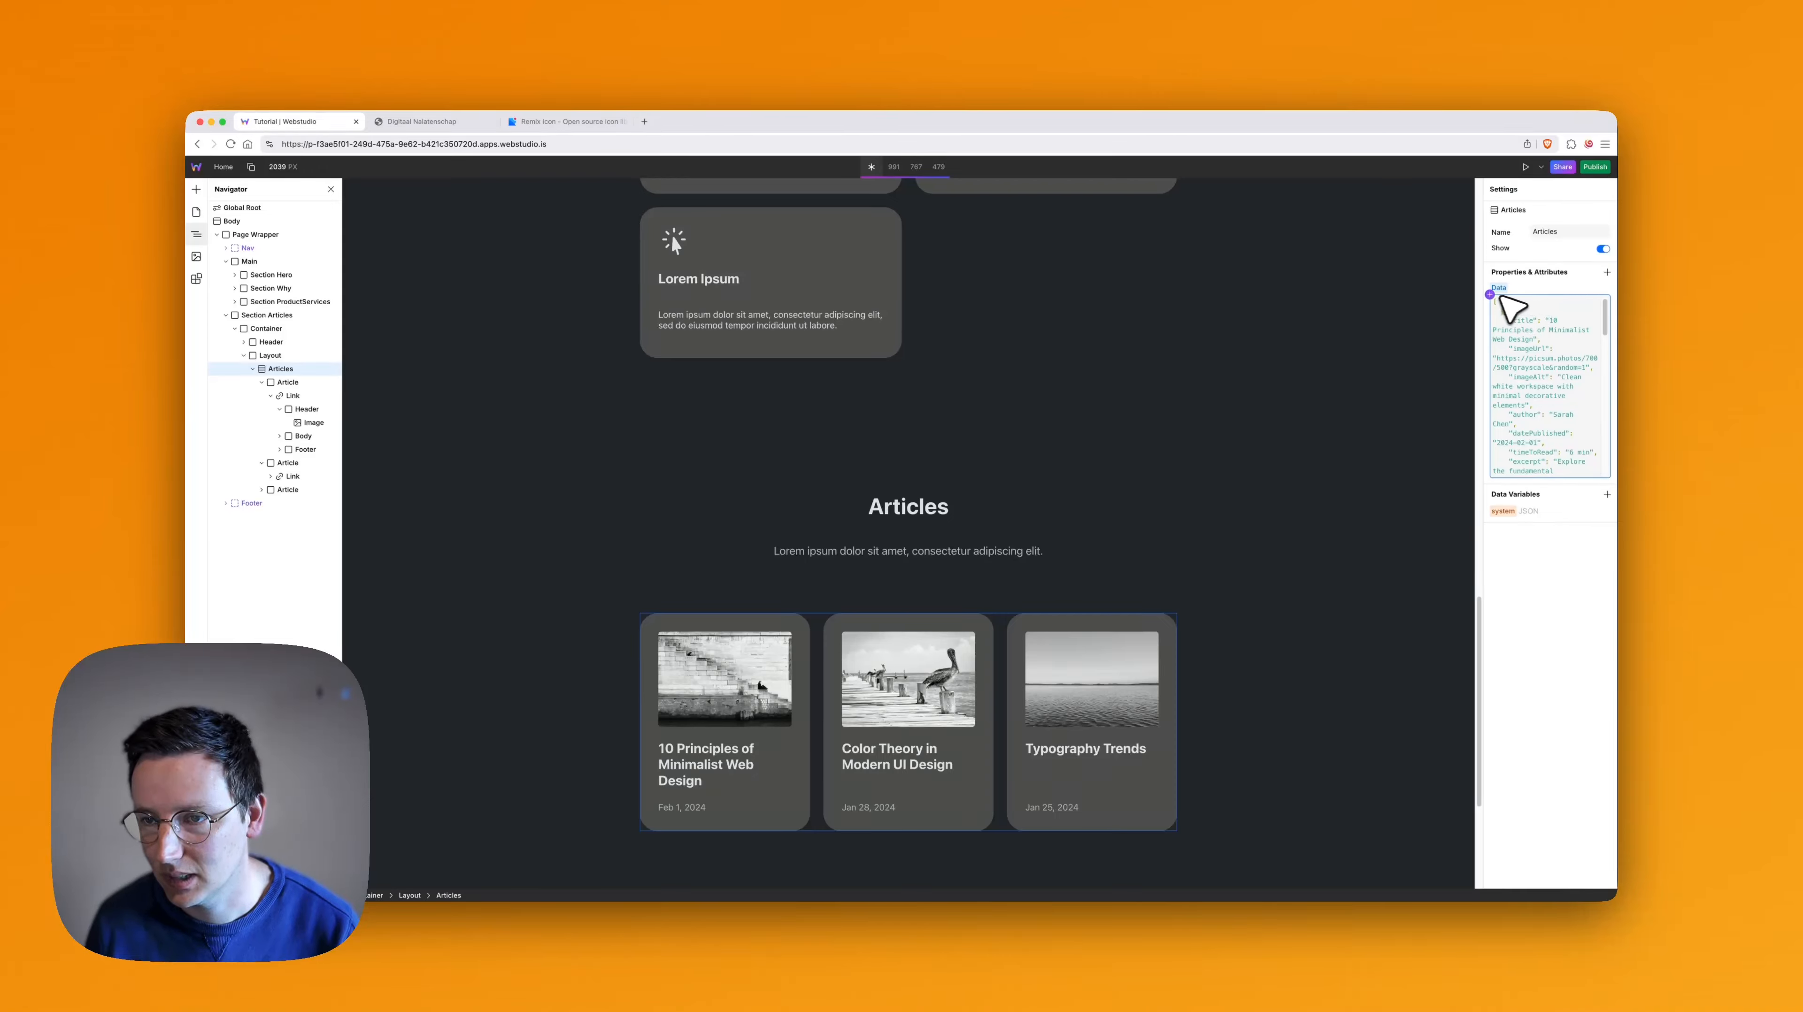
{"action": "left_click", "coordinate": [1490, 294]}
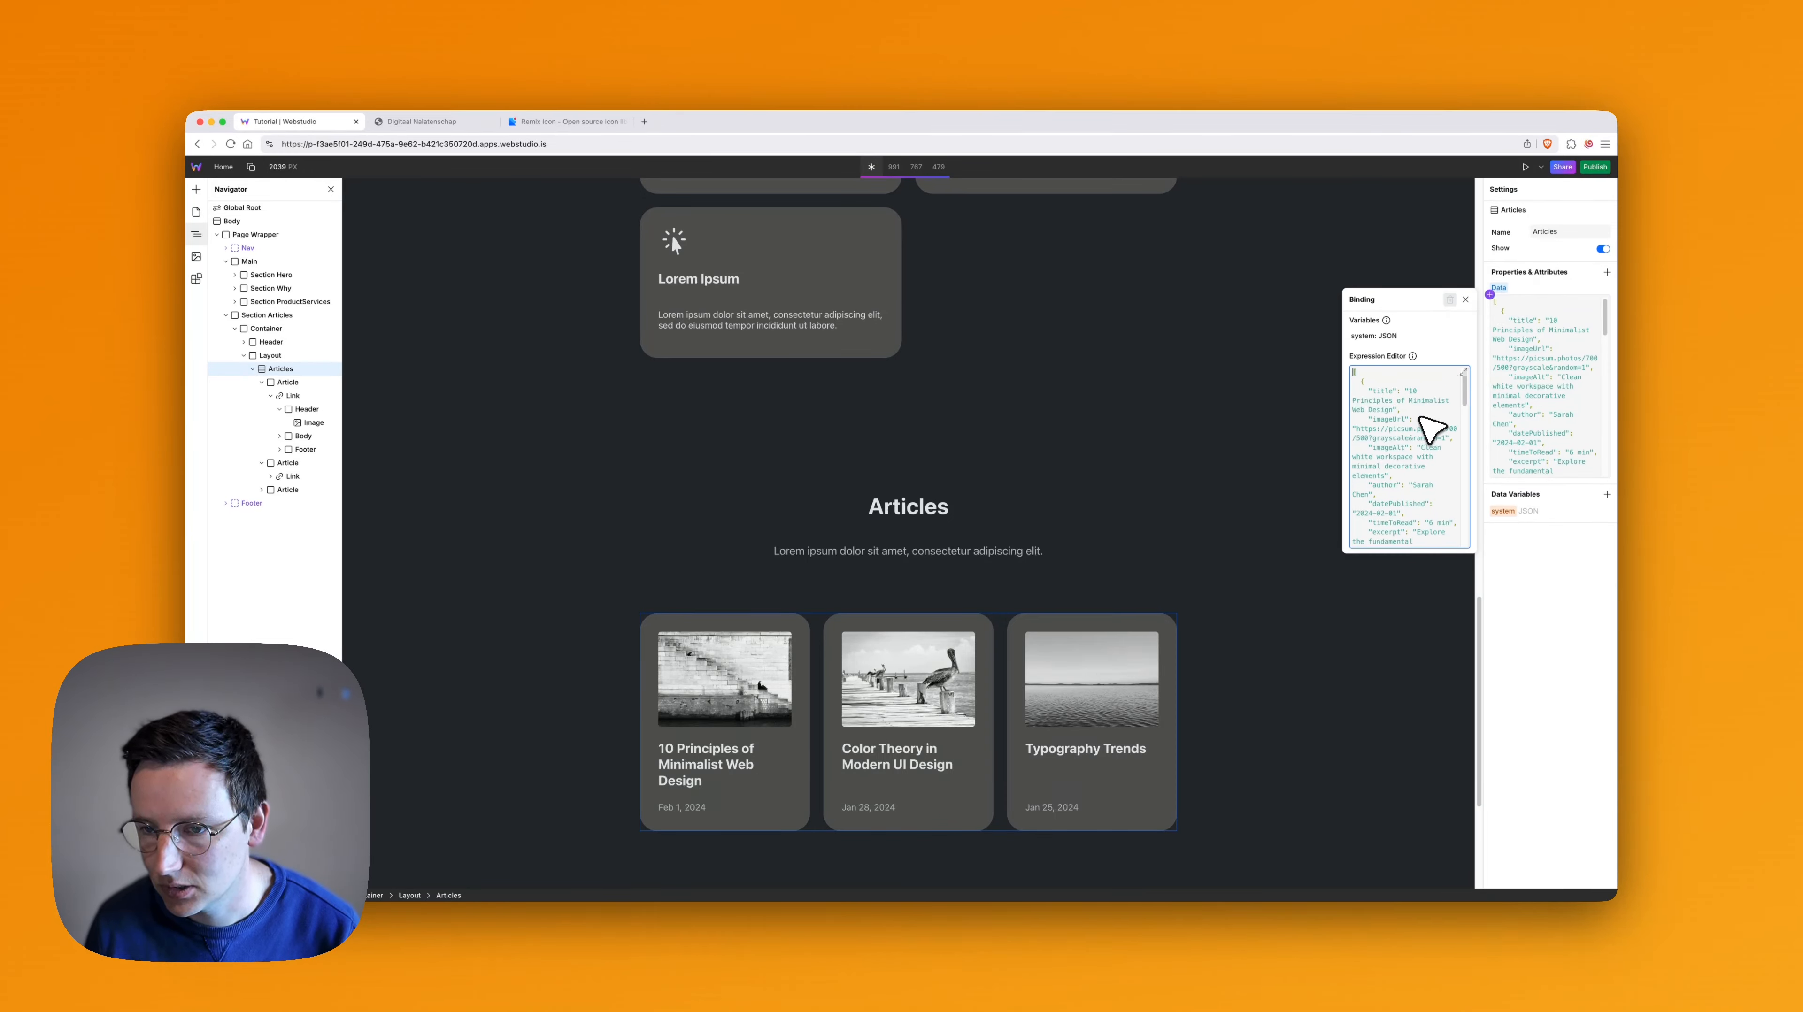
{"action": "scroll", "coordinate": [1419, 419], "scroll_direction": "down", "scroll_amount": 10}
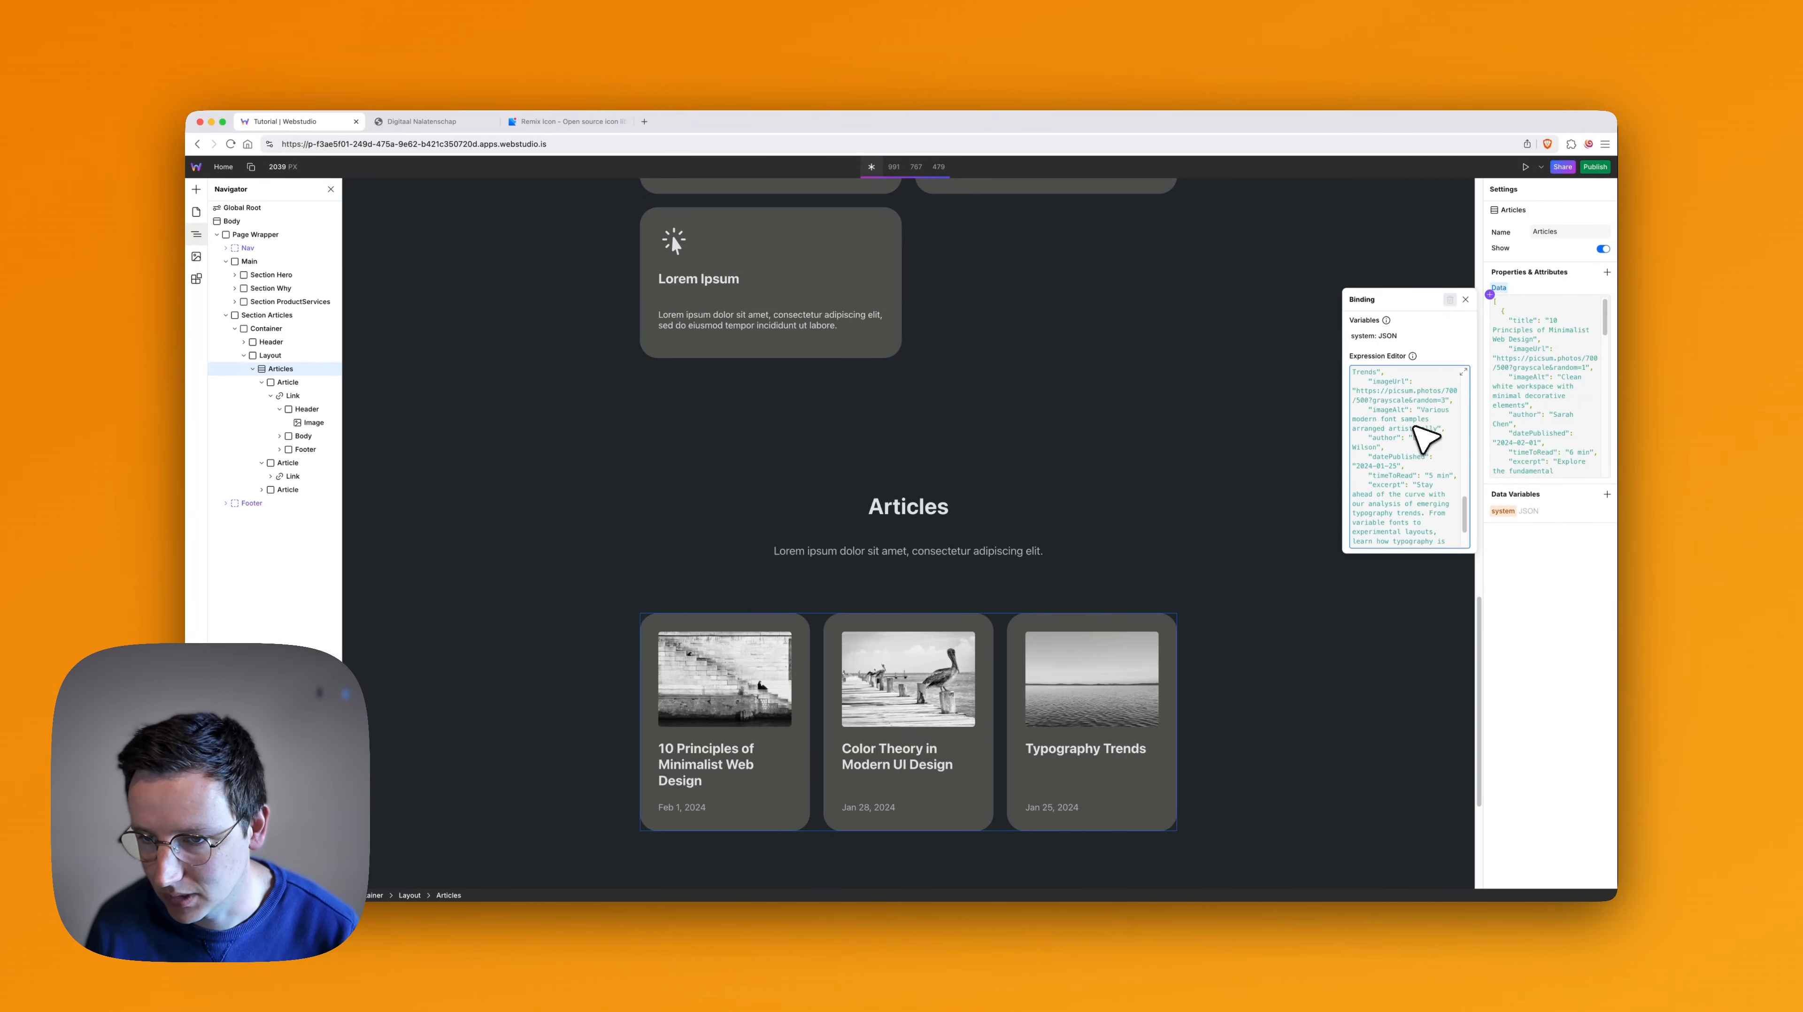
{"action": "scroll", "coordinate": [1423, 439], "scroll_direction": "up", "scroll_amount": 10}
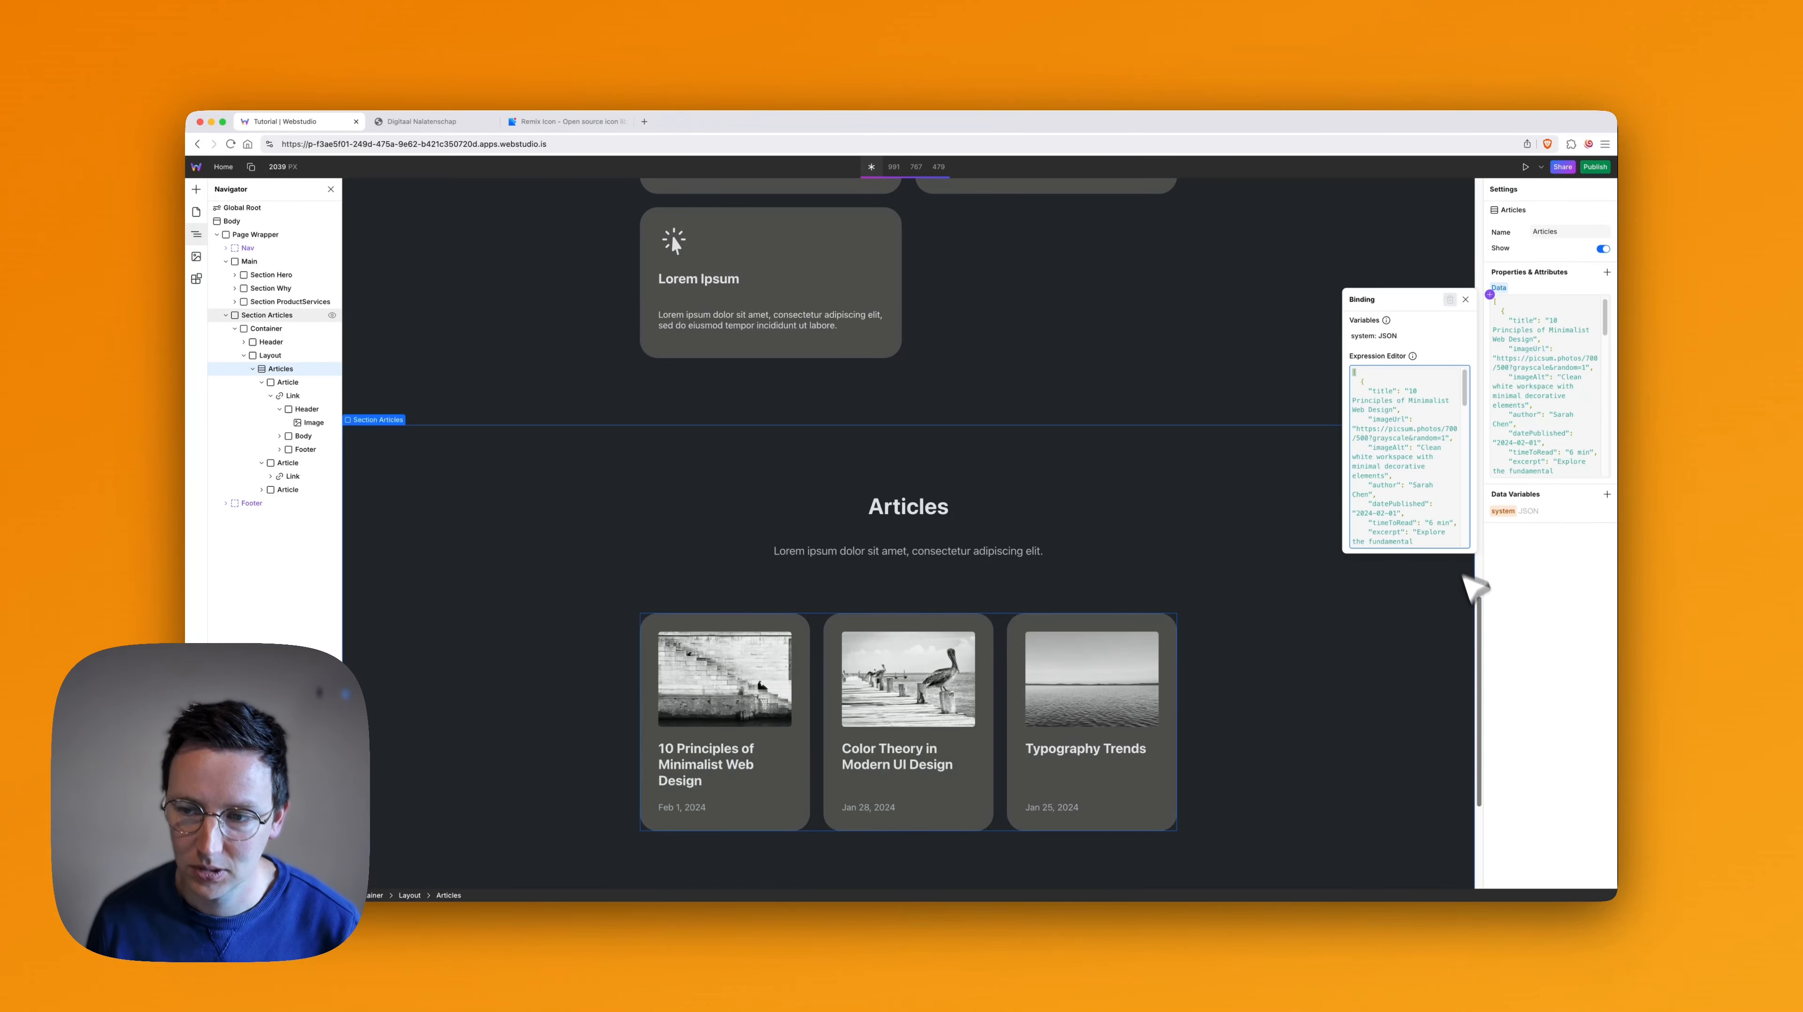
{"action": "left_click", "coordinate": [1545, 685]}
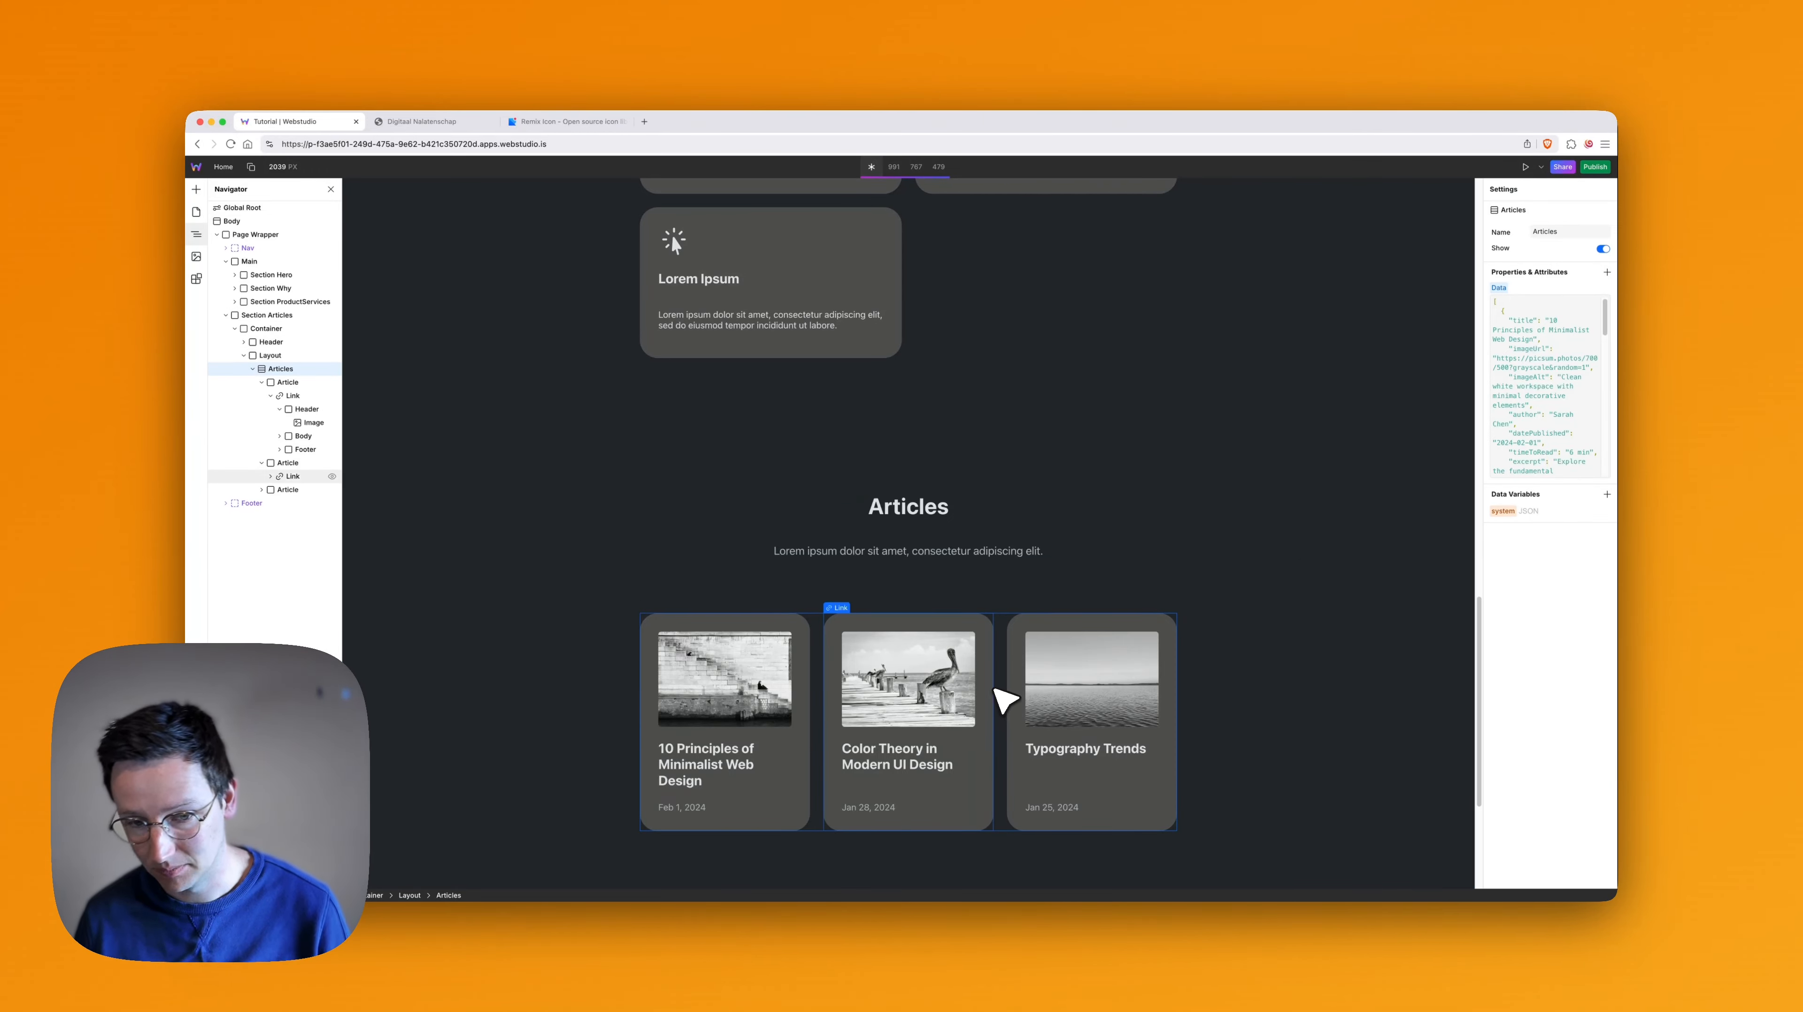
{"action": "scroll", "coordinate": [1027, 653], "scroll_direction": "down", "scroll_amount": 4}
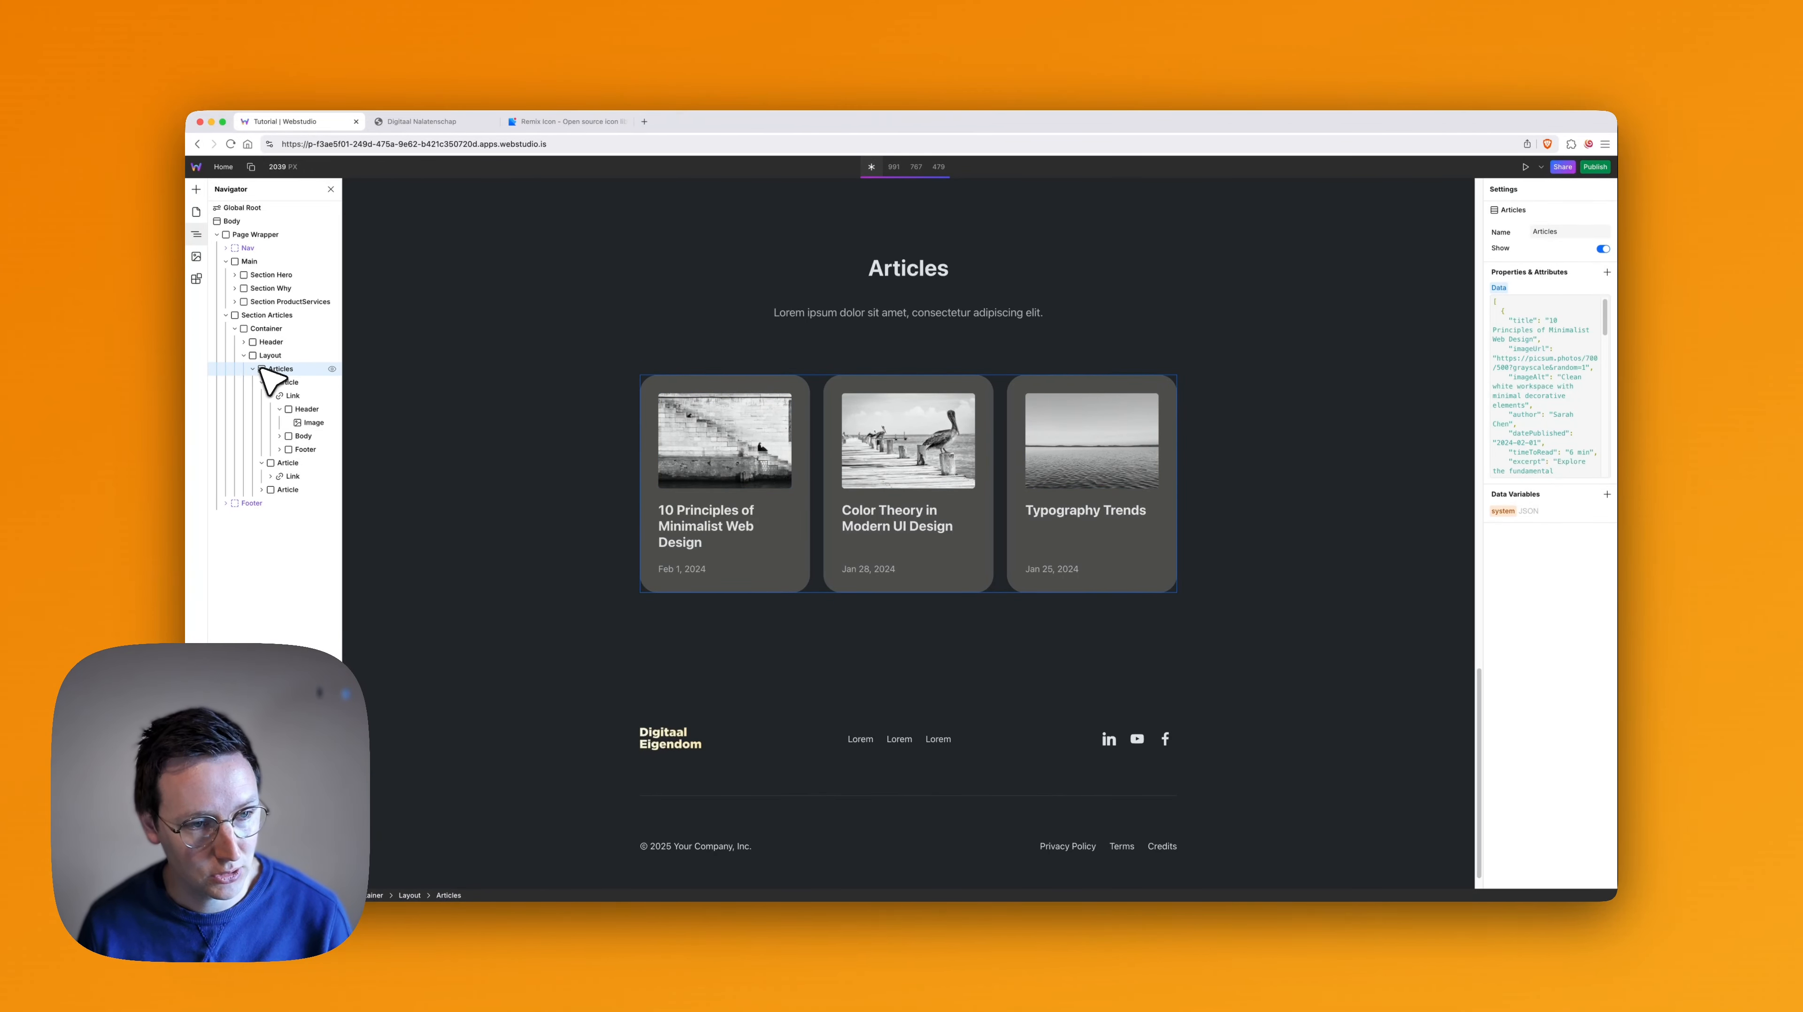
- Set the source of the first article card's image to the digitaaleigendom asset
{"action": "left_click", "coordinate": [310, 423]}
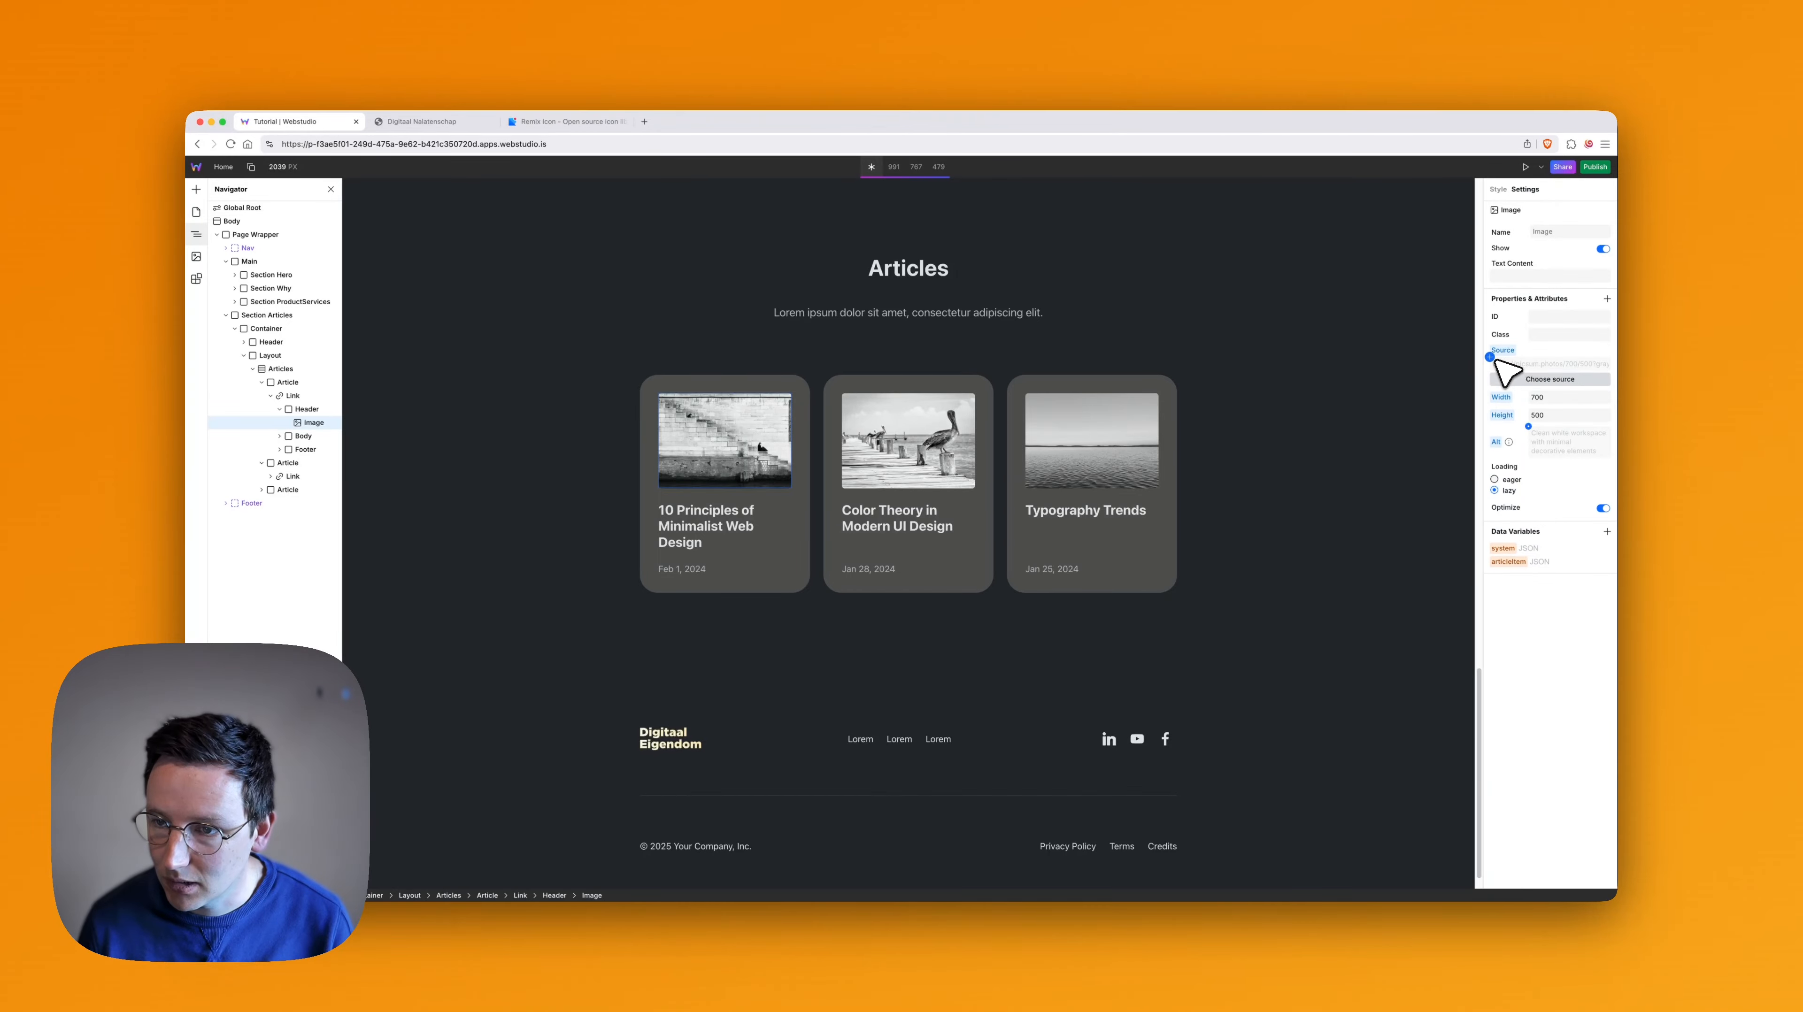
{"action": "left_click", "coordinate": [1531, 378]}
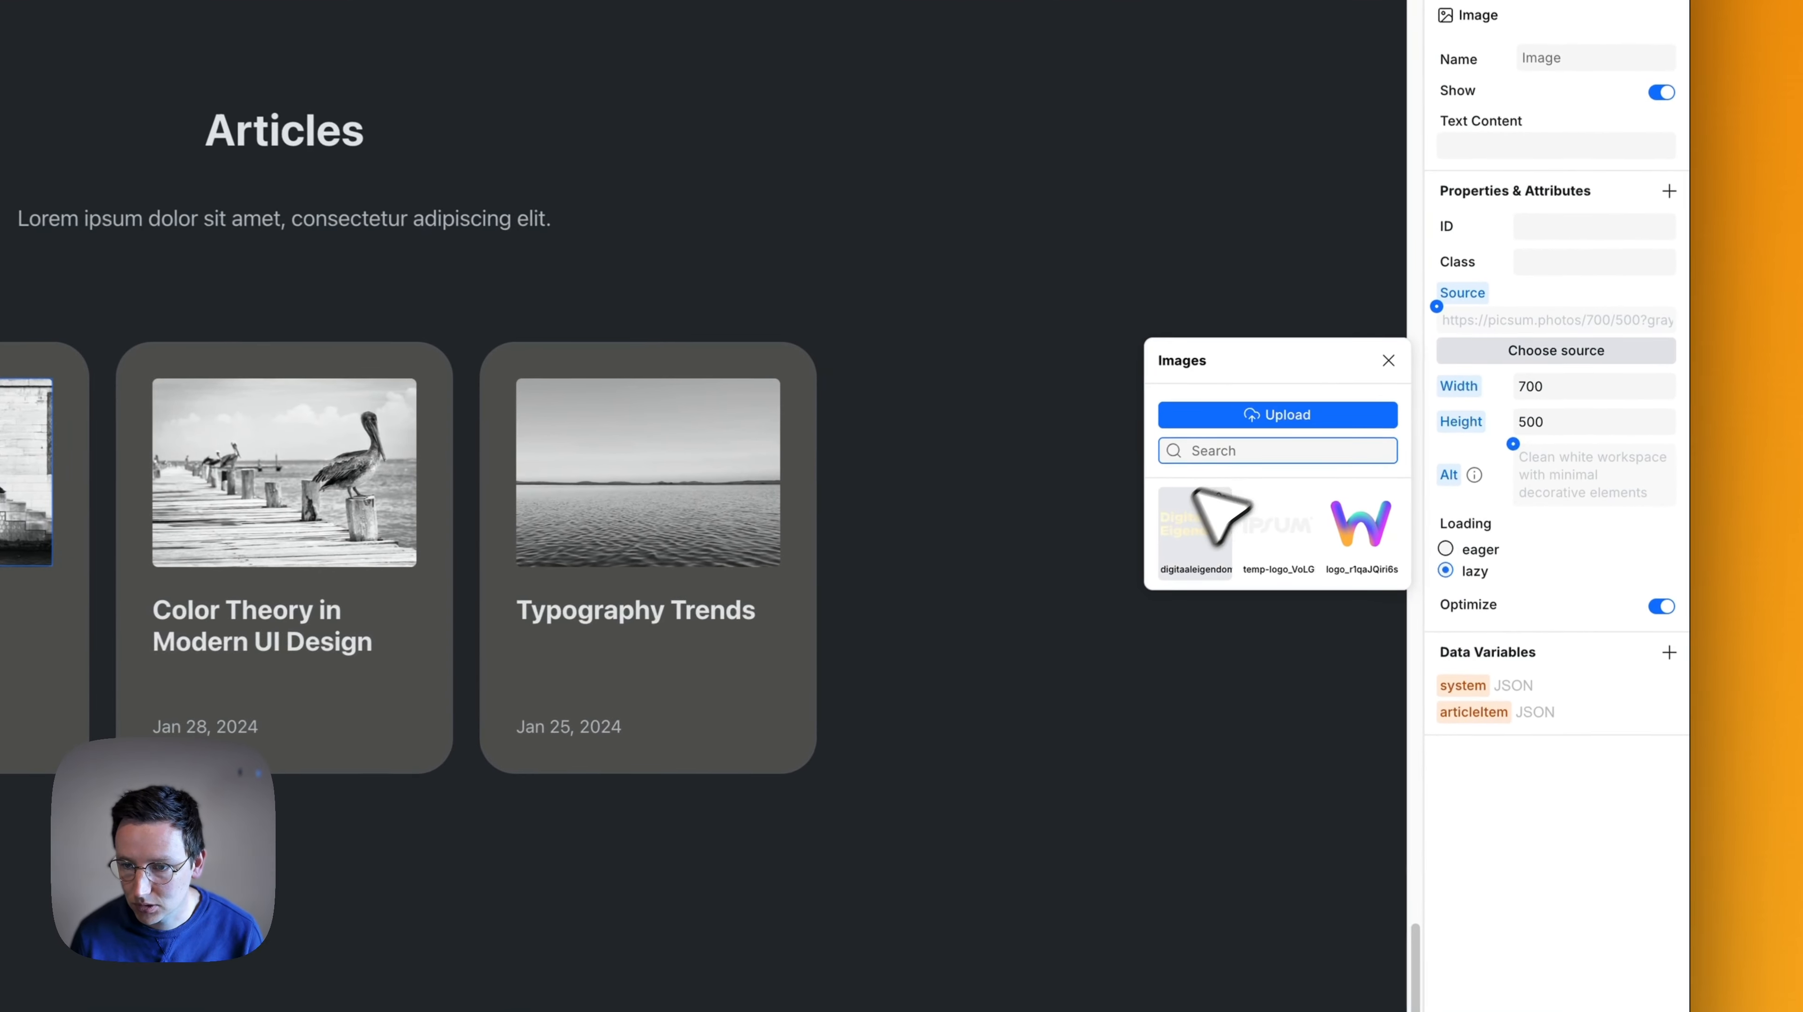
{"action": "left_click", "coordinate": [1205, 532]}
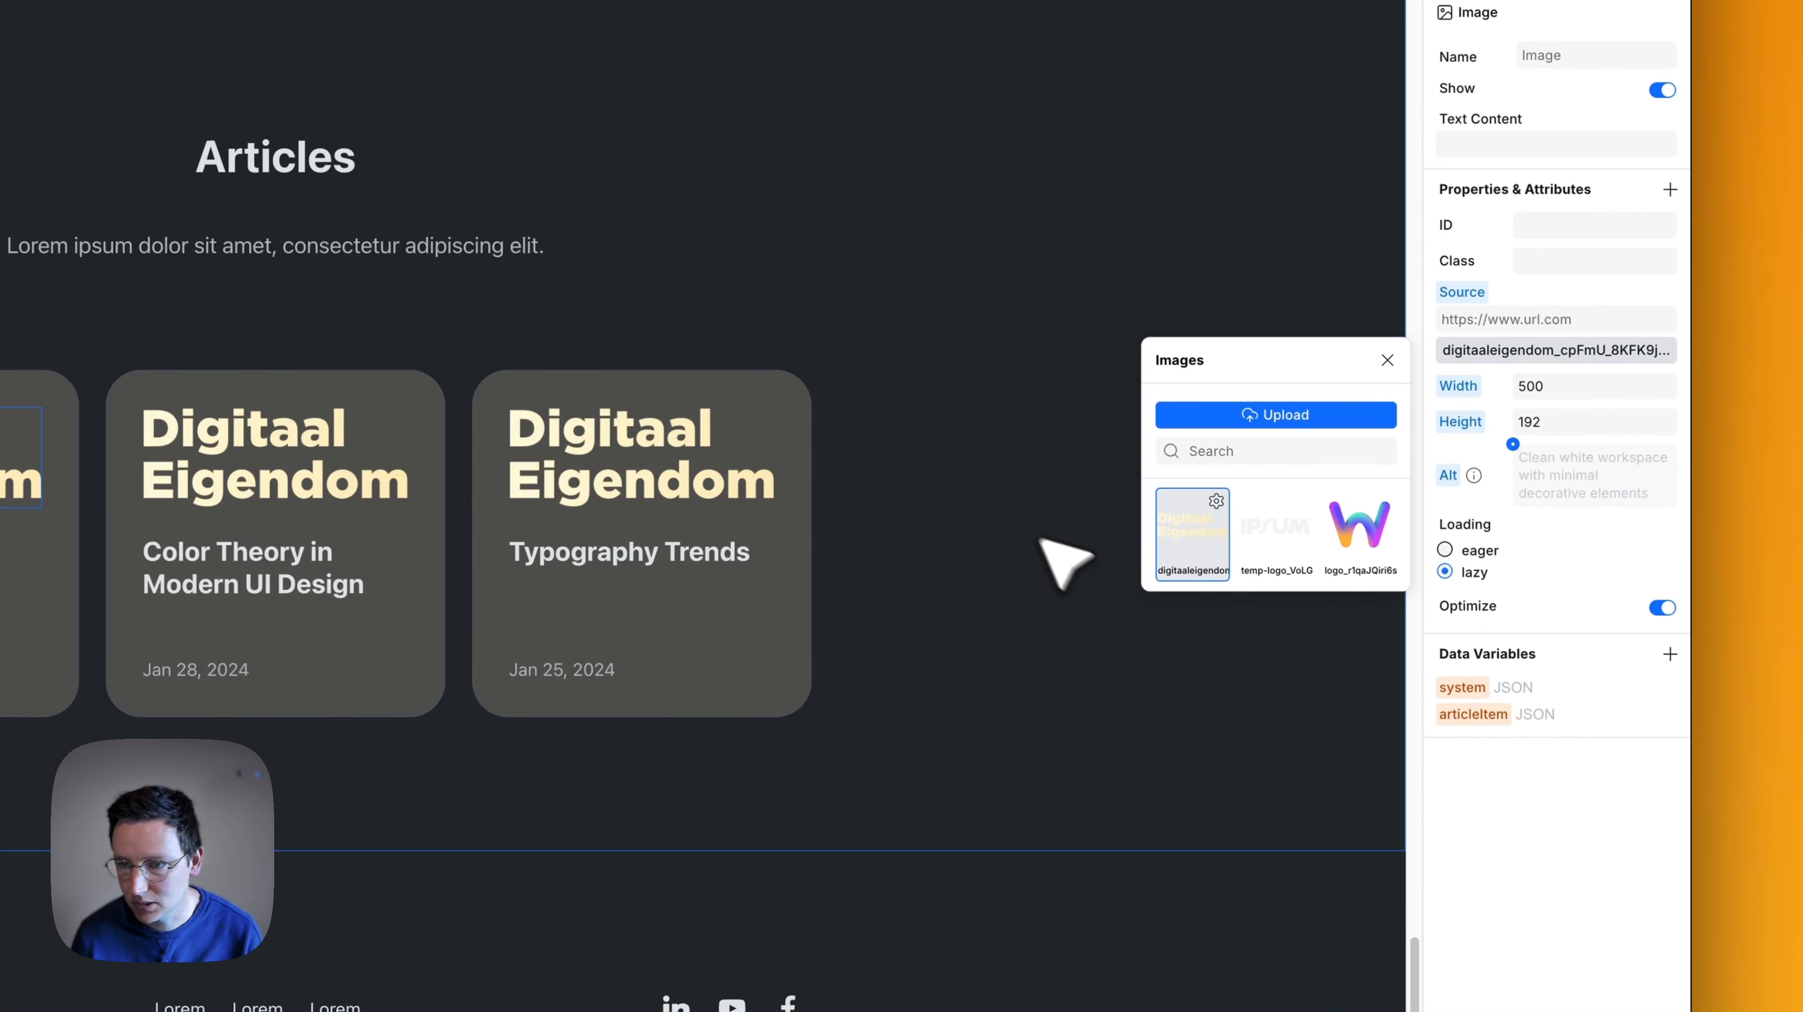
{"action": "left_click", "coordinate": [1534, 748]}
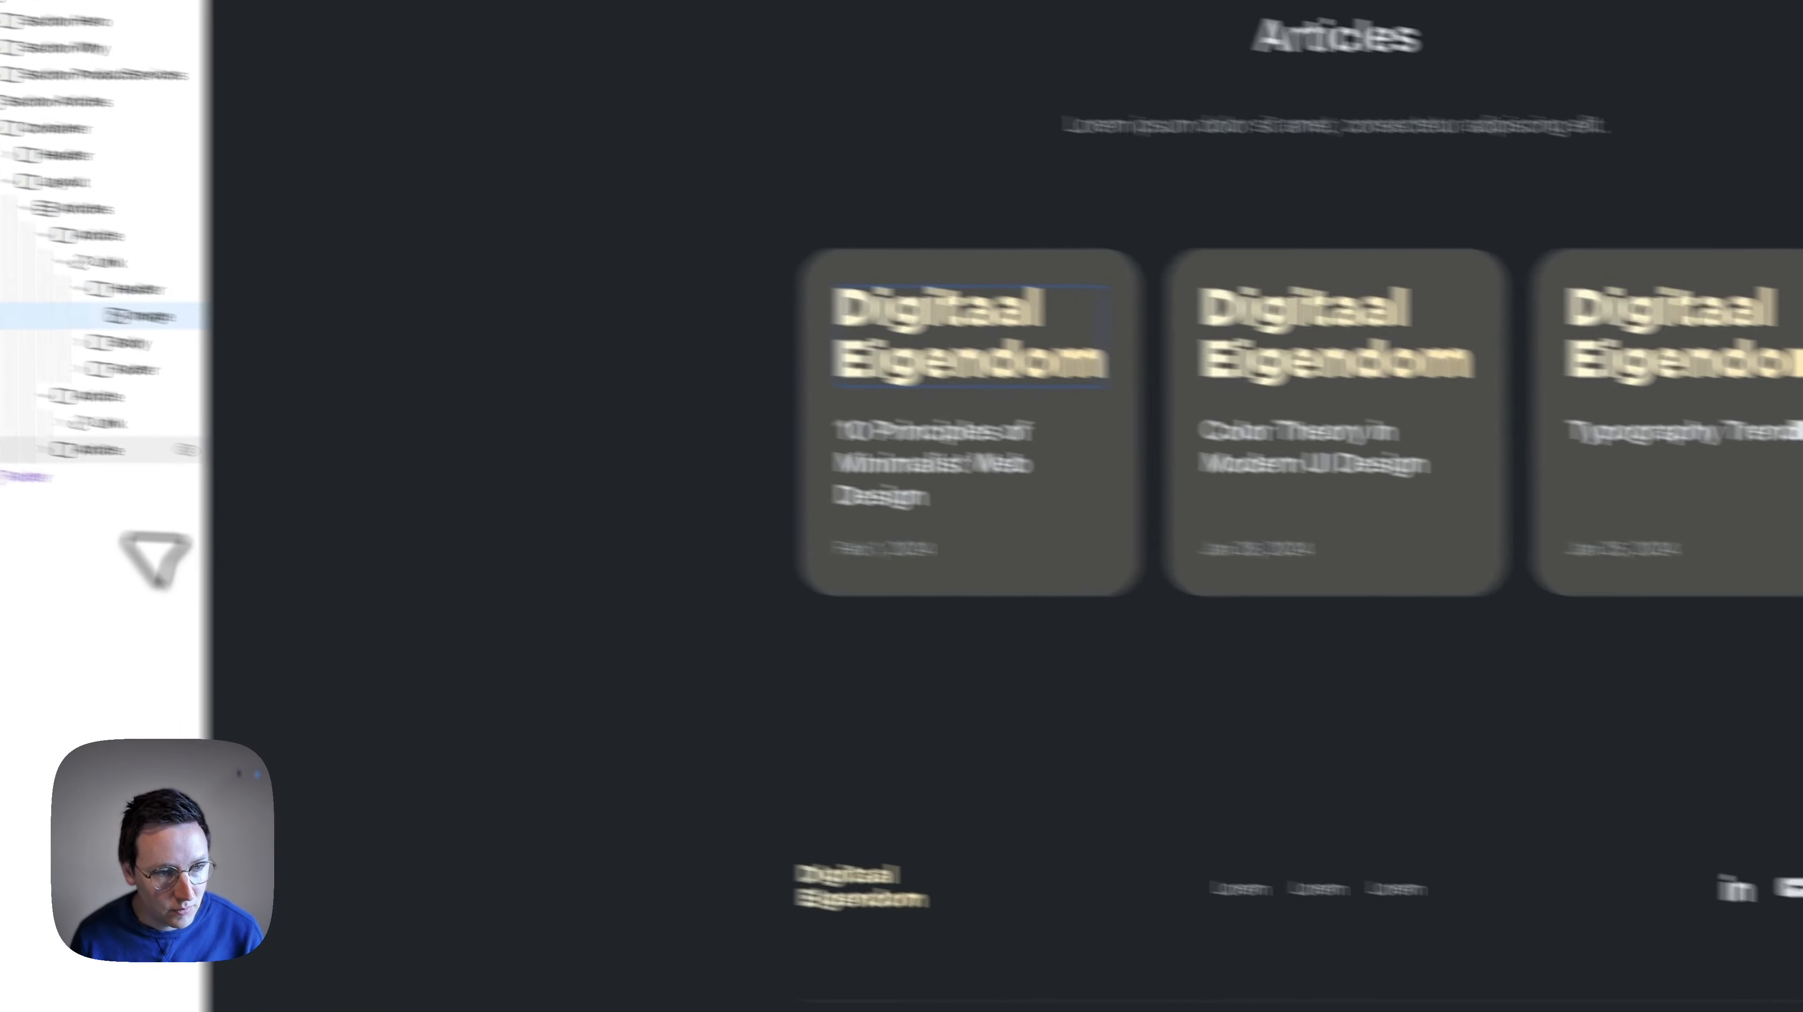
- Examine the Articles collection and its first Article item in the page structure
{"action": "left_click", "coordinate": [244, 273]}
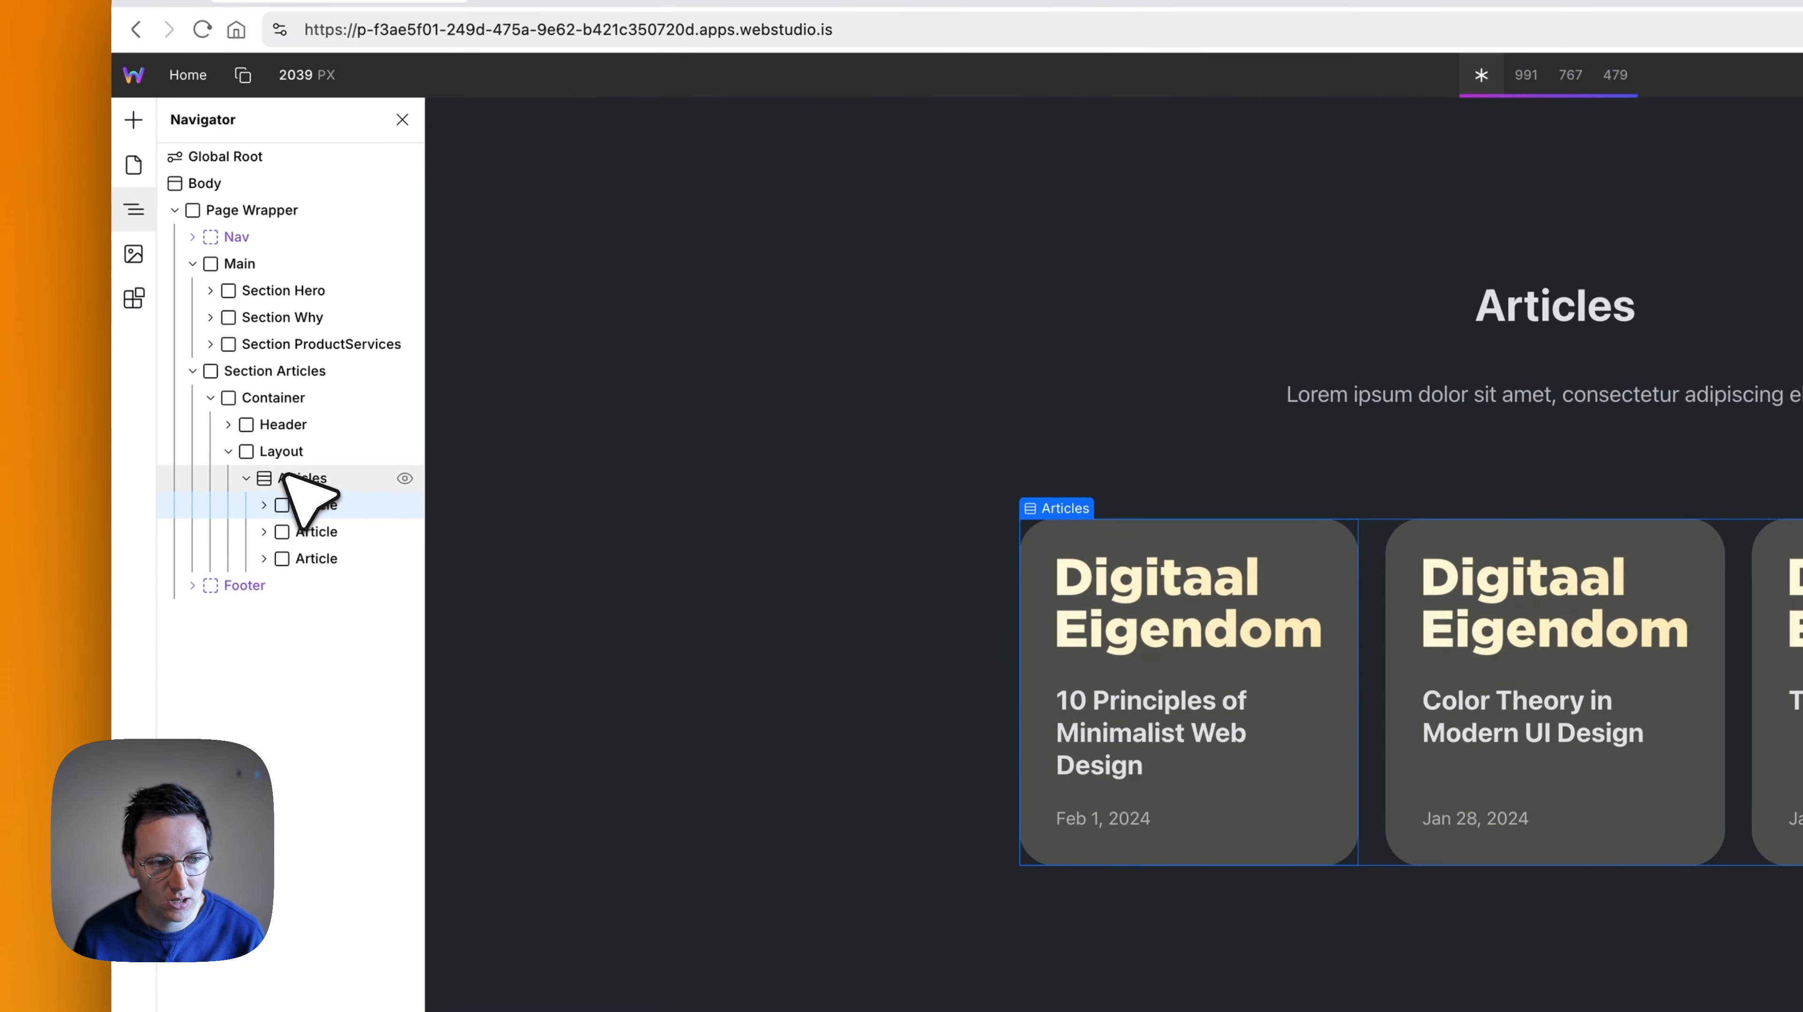
{"action": "left_click", "coordinate": [301, 476]}
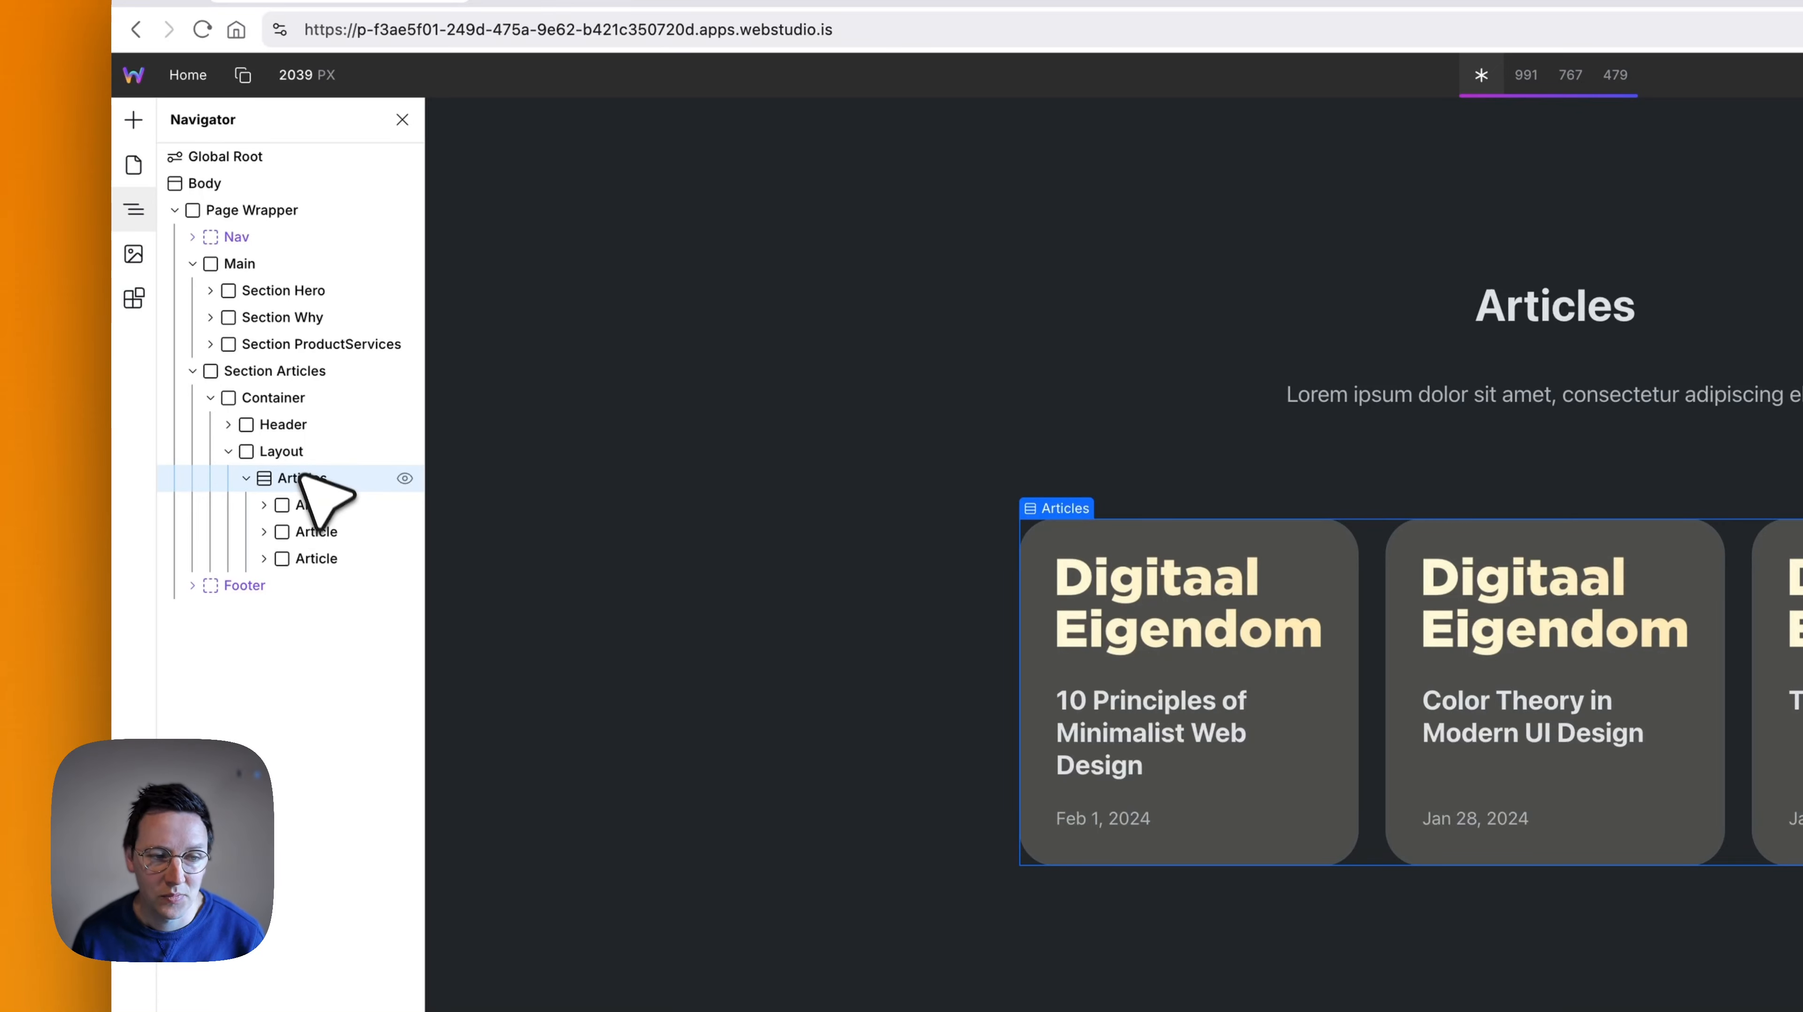
{"action": "left_click", "coordinate": [297, 505]}
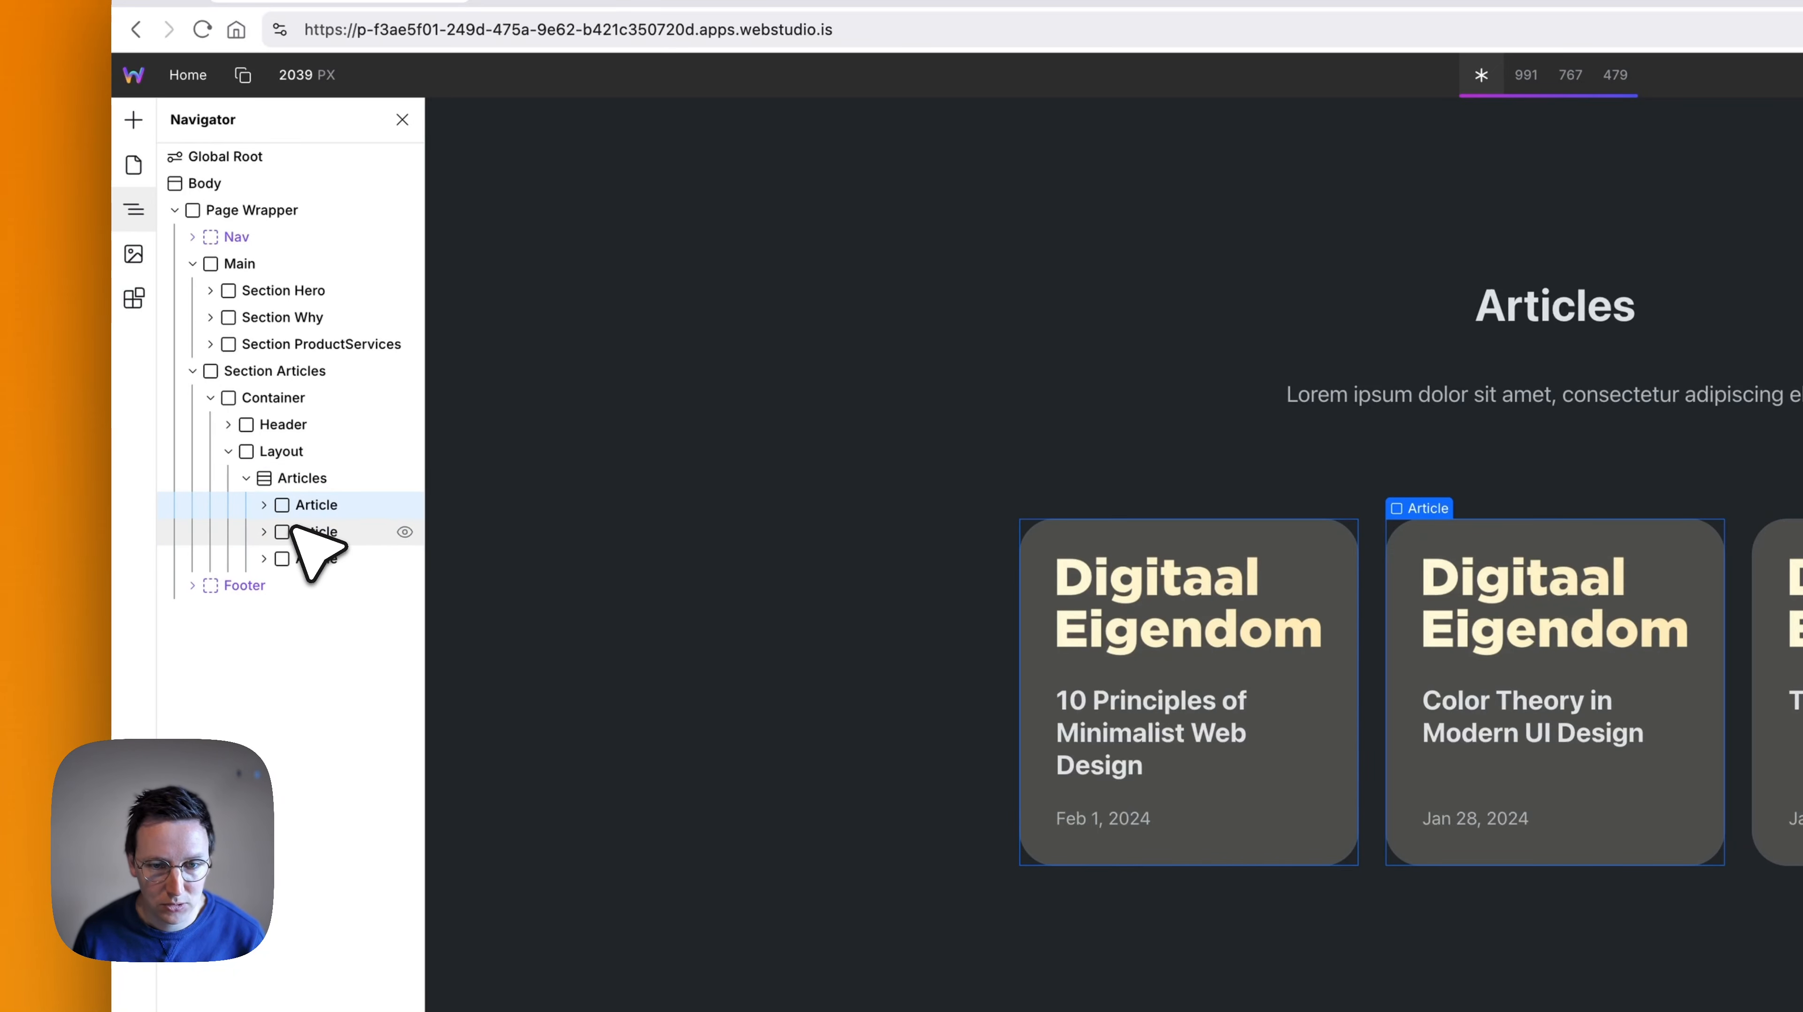
{"action": "left_click", "coordinate": [280, 480]}
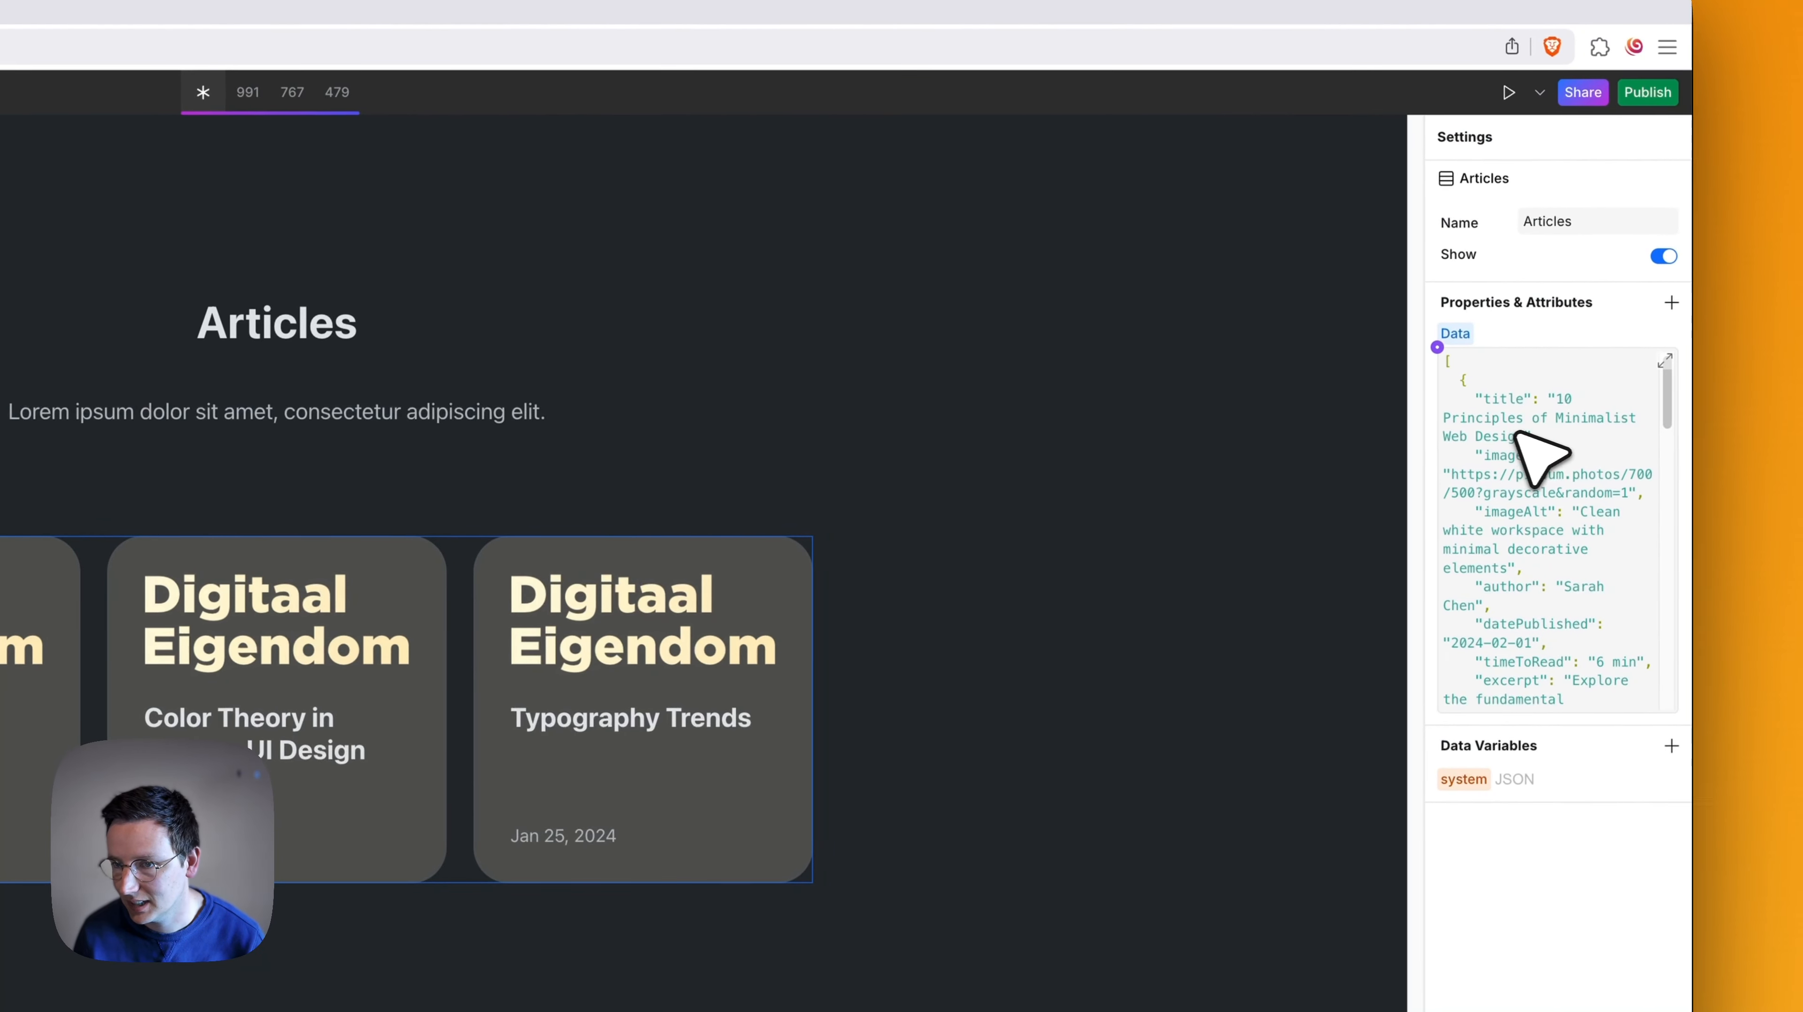
- Open the data binding of the Articles collection and search its JSON for title"
{"action": "left_click", "coordinate": [1436, 347]}
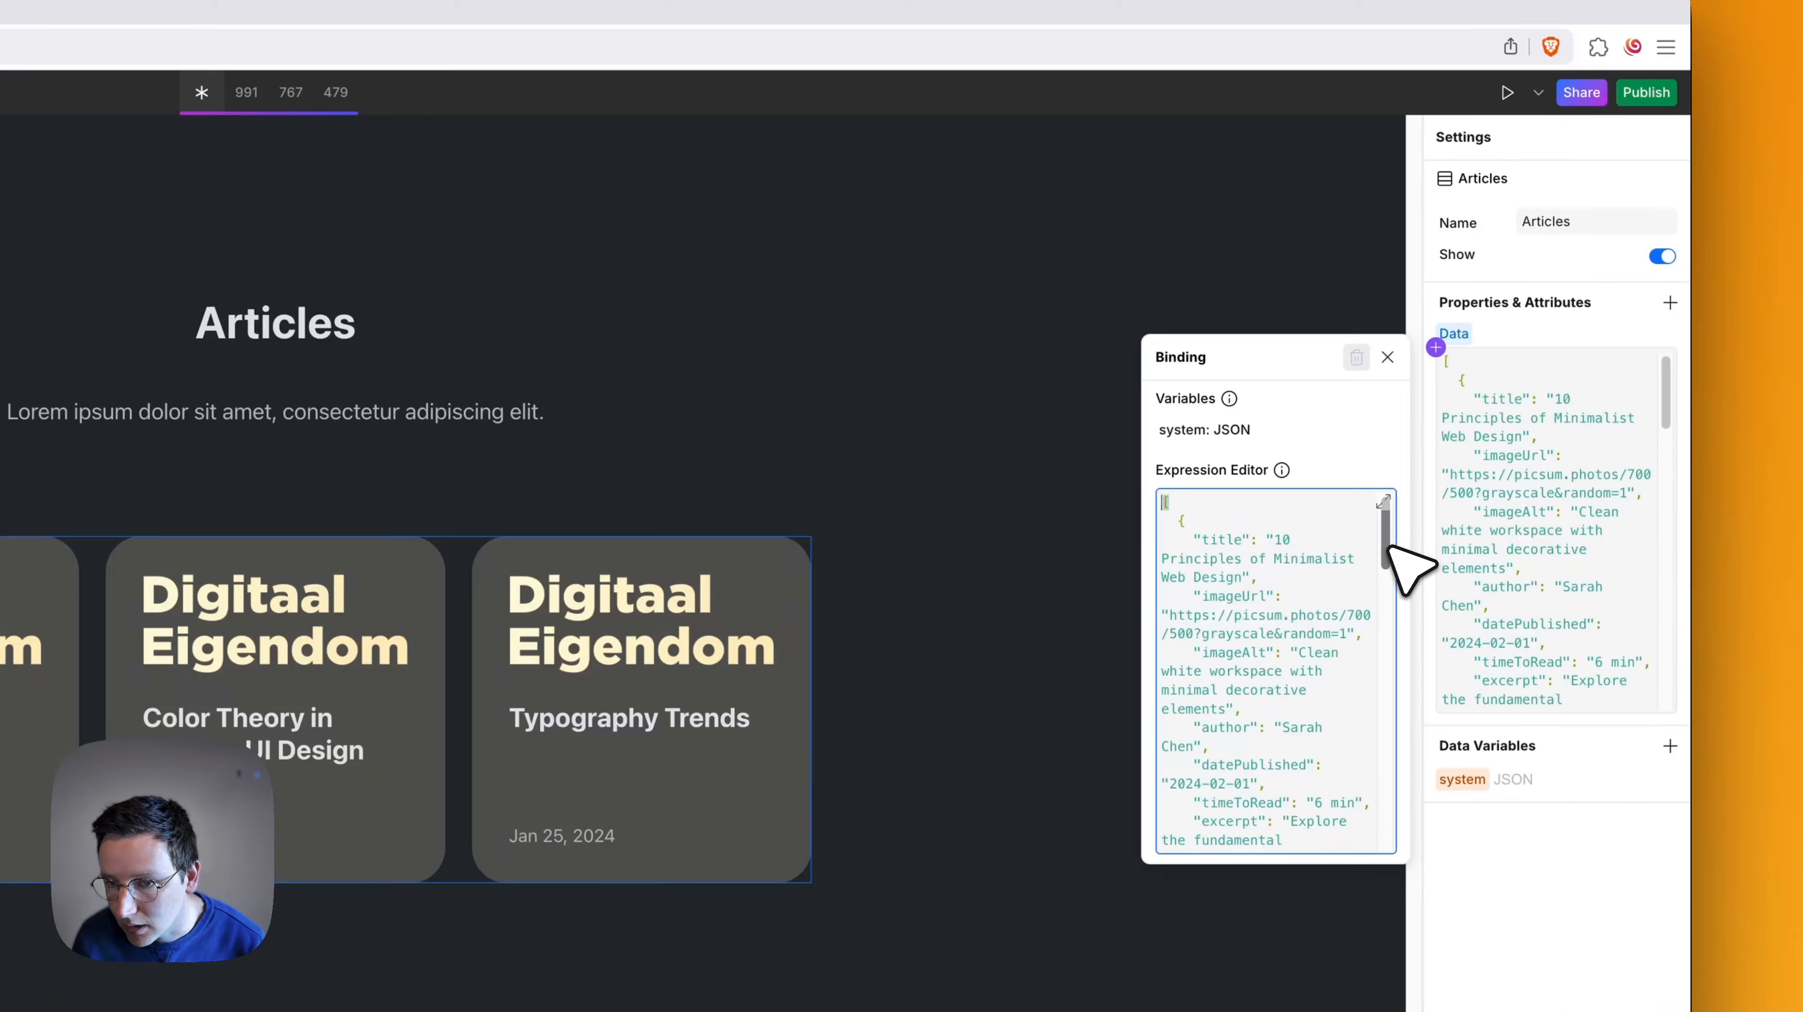
{"action": "left_click_drag", "start_coordinate": [1389, 547], "coordinate": [1362, 516]}
{"action": "key", "text": "super+f"}
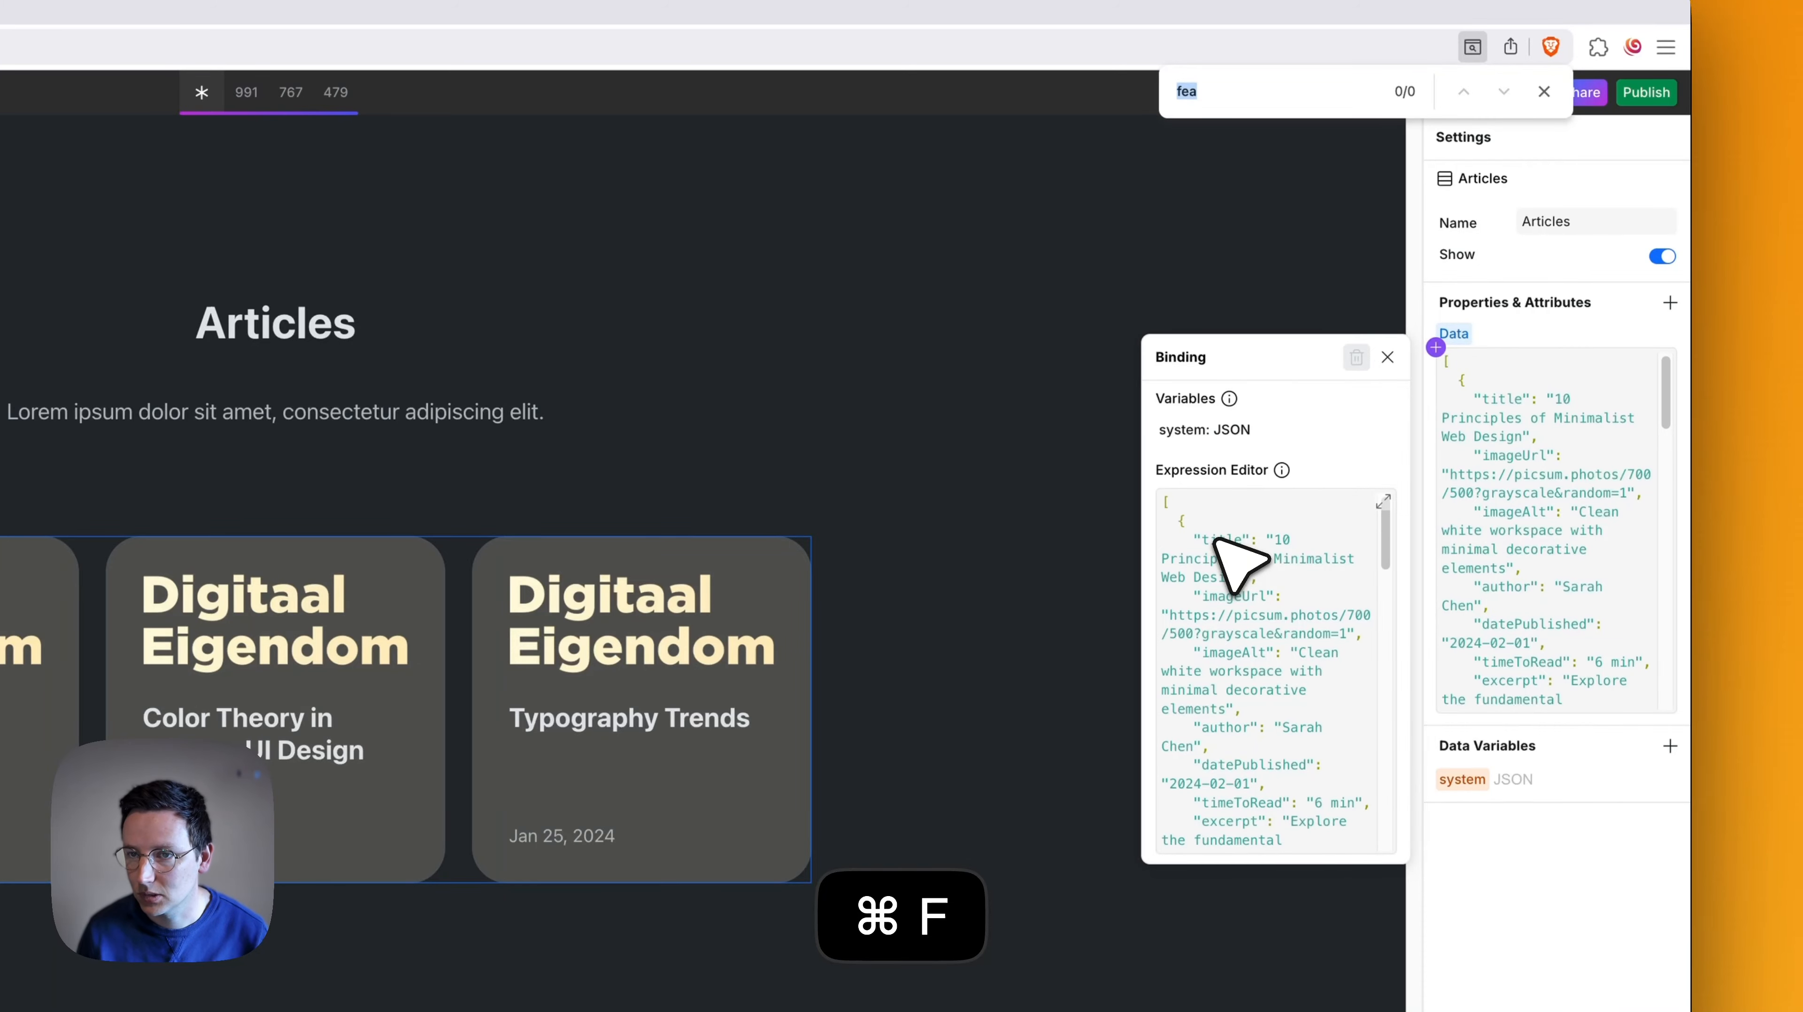
{"action": "type", "text": "title\""}
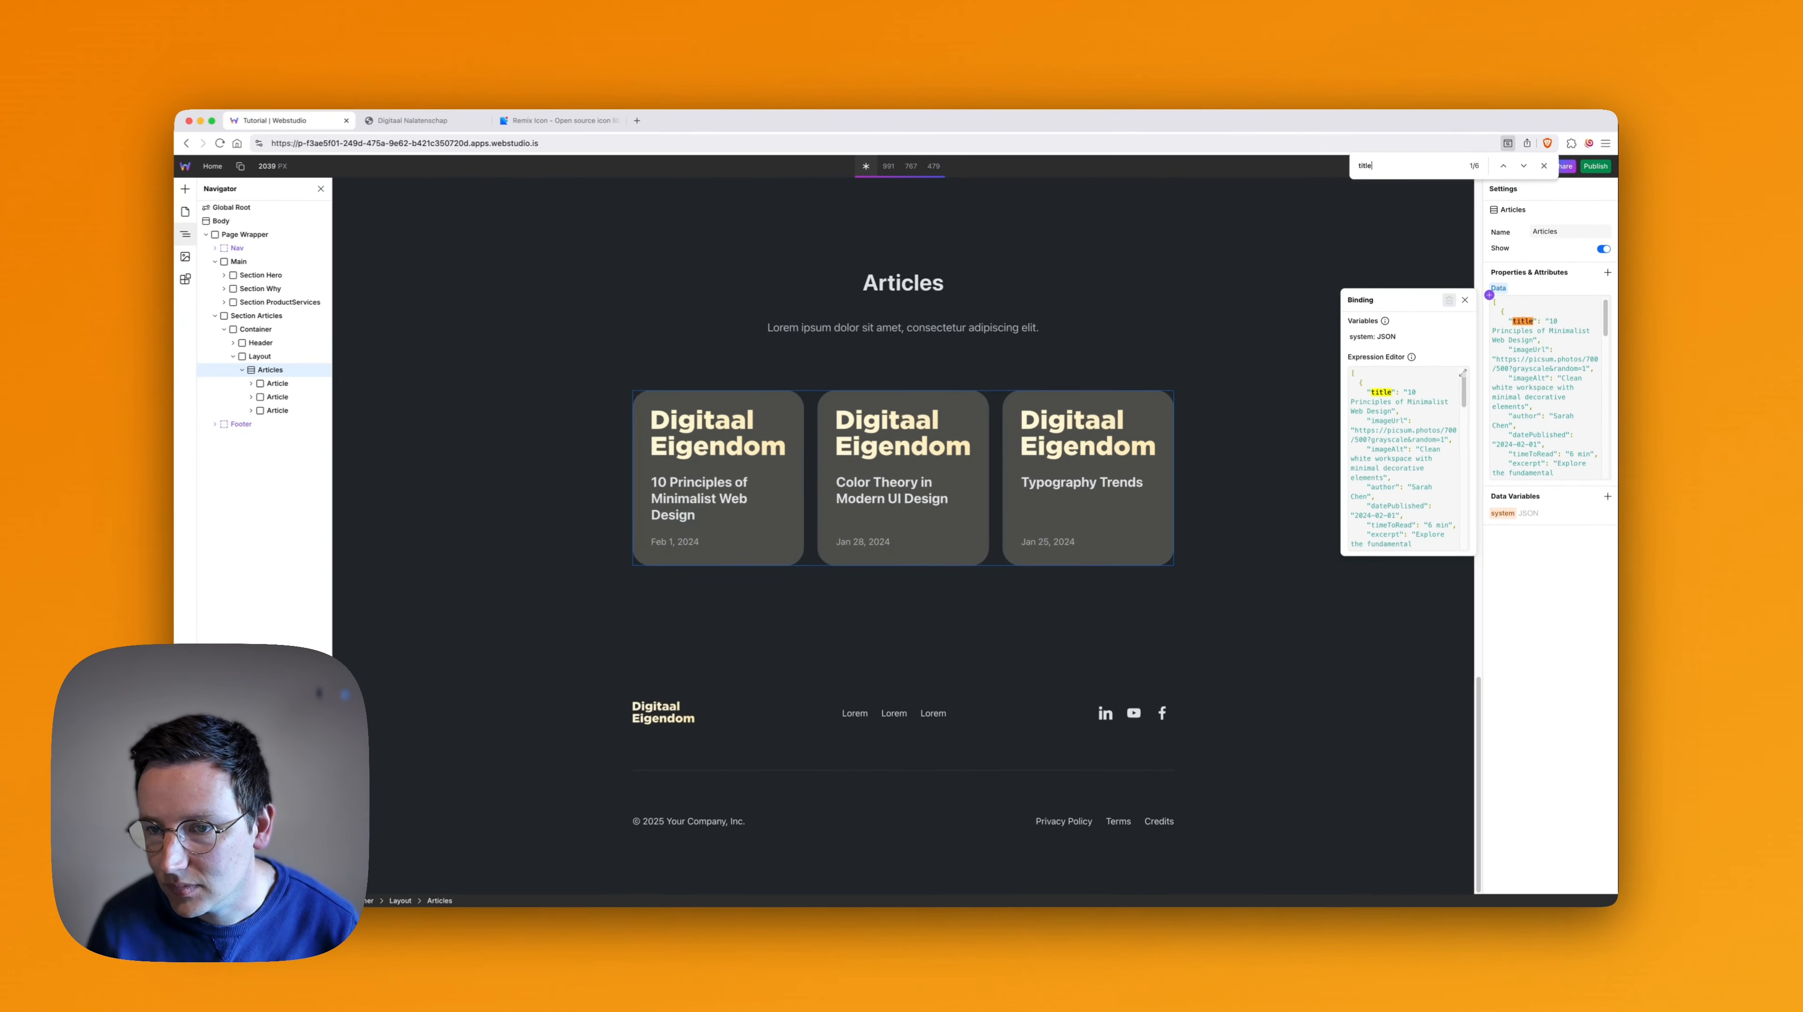
{"action": "key", "text": "Return"}
{"action": "key", "text": "Return"}
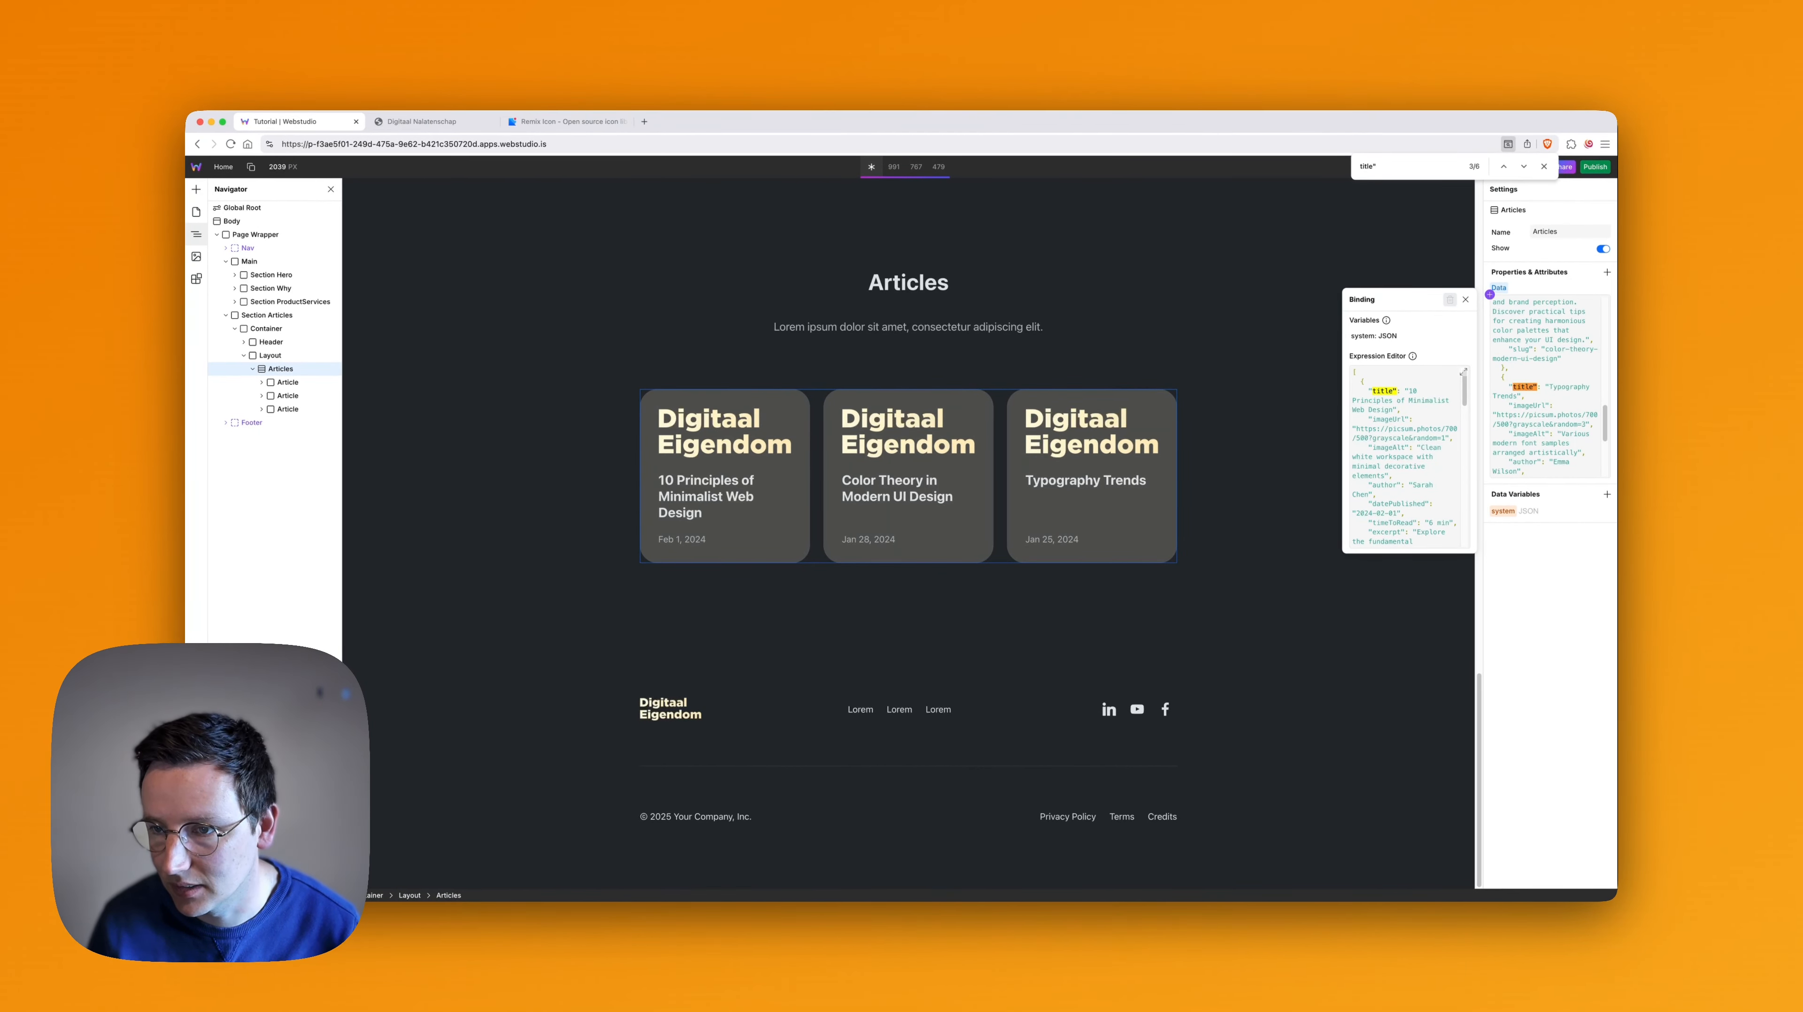
{"action": "key", "text": "Return"}
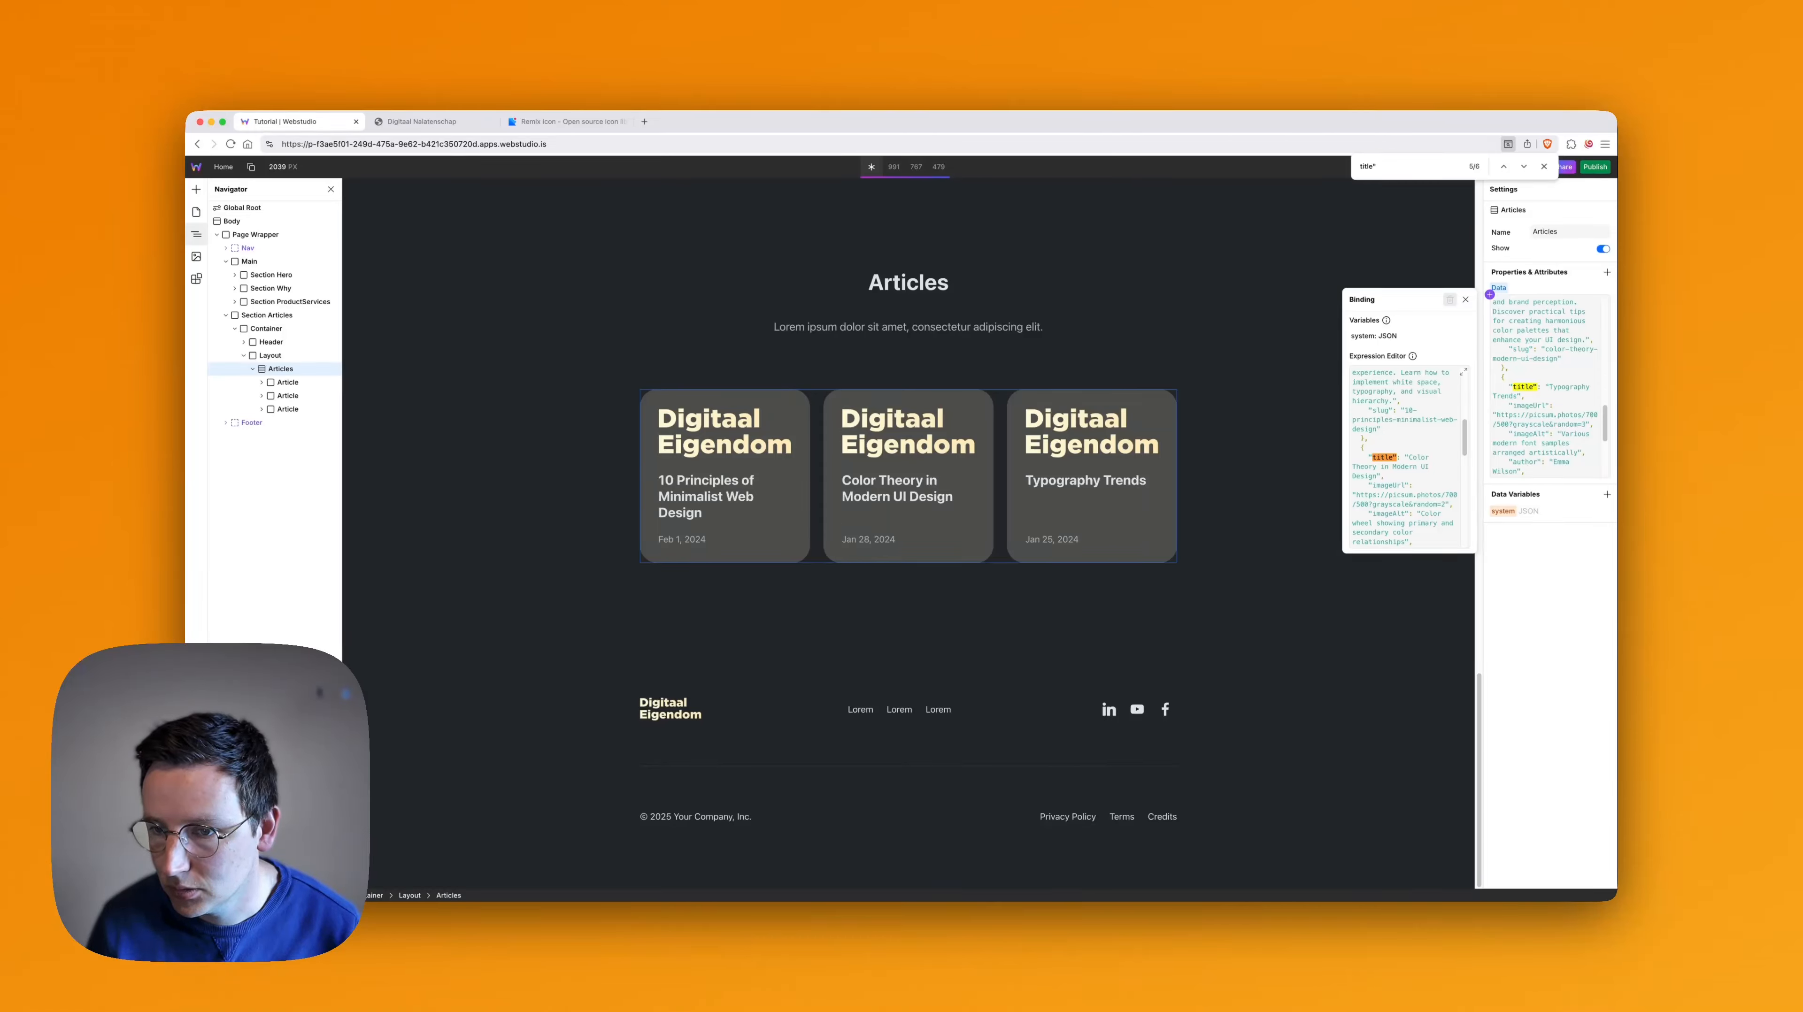
{"action": "key", "text": "Return"}
{"action": "key", "text": "Return"}
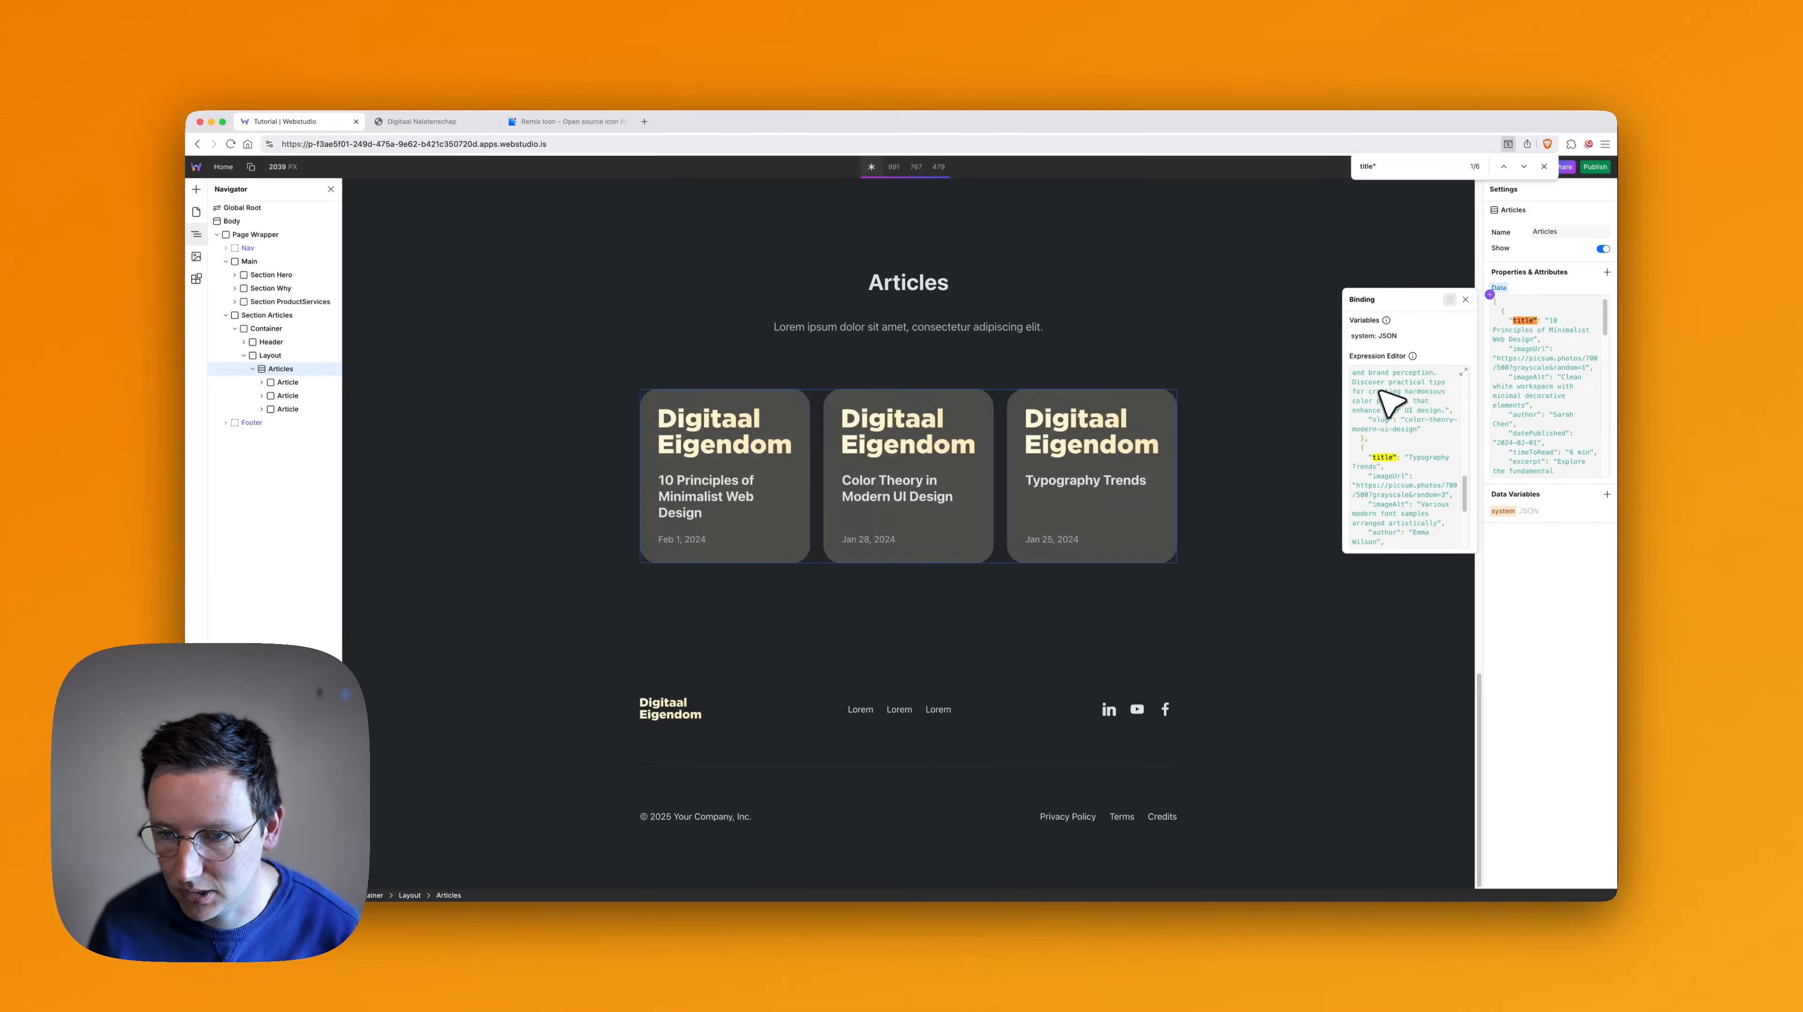
{"action": "scroll", "coordinate": [1438, 486], "scroll_direction": "up", "scroll_amount": 10}
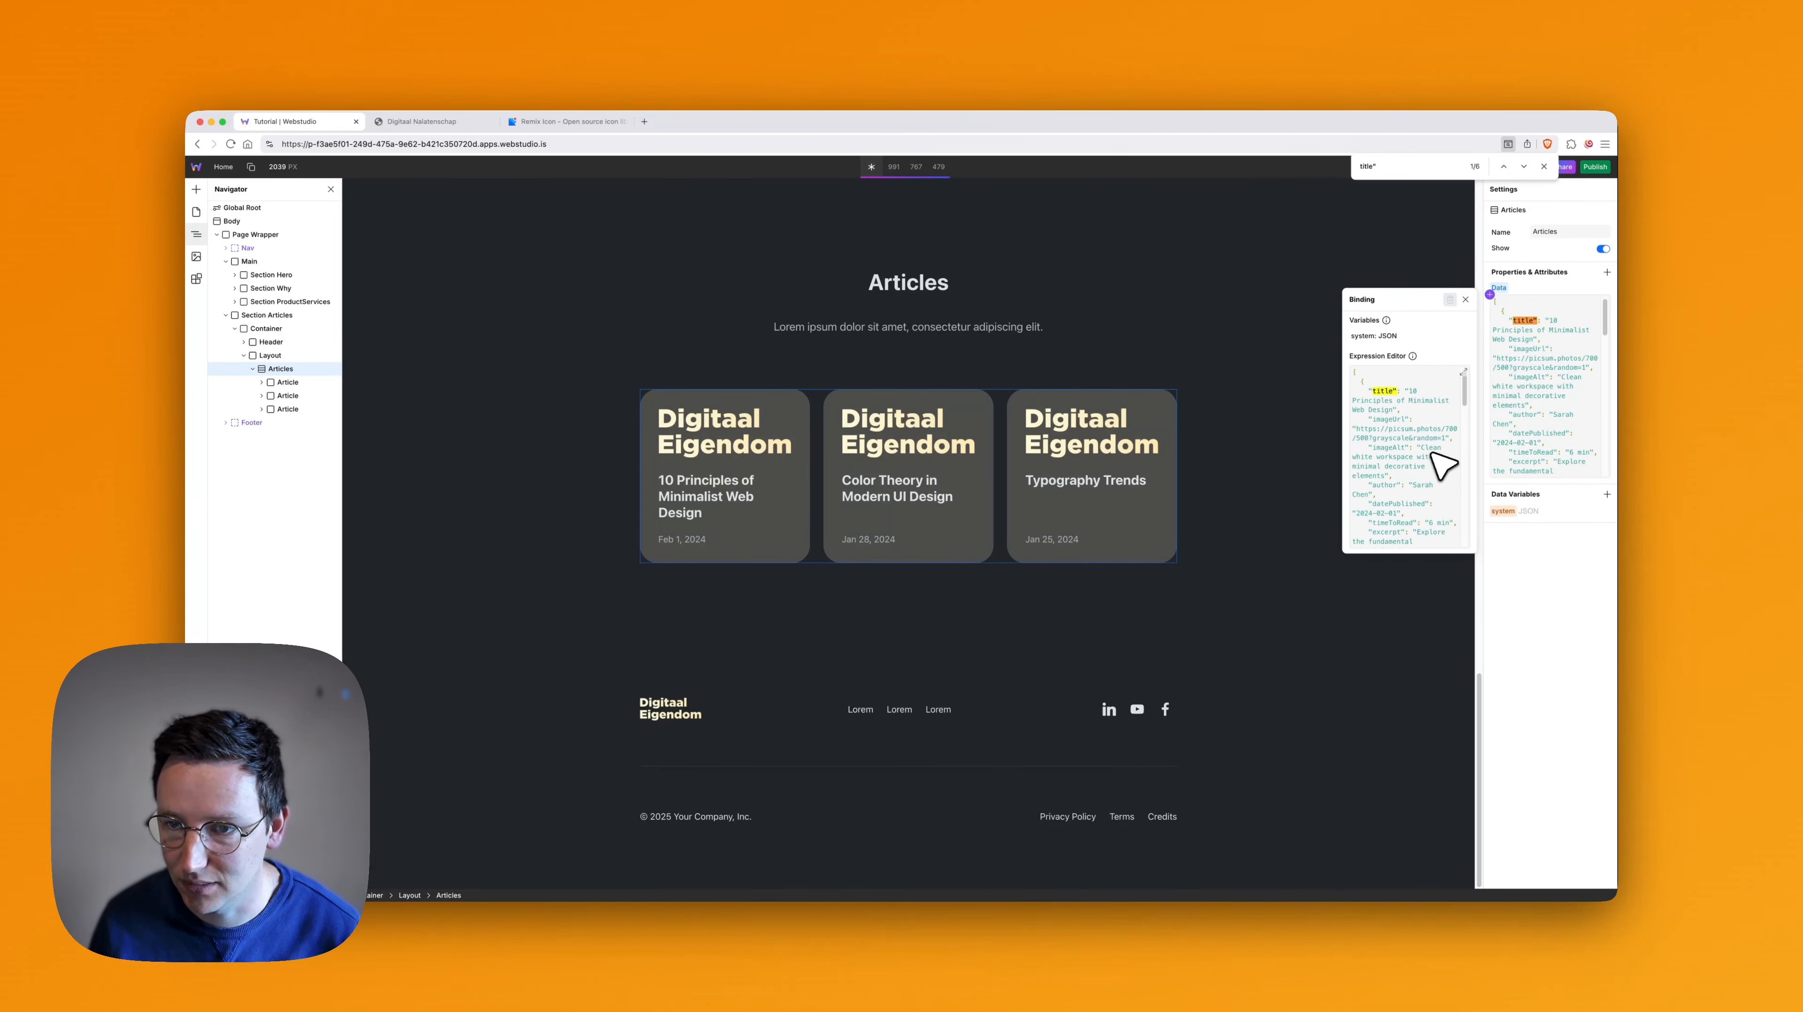
- Restore the first article card image's original bound photo source and reopen the Articles collection's data binding
{"action": "left_click", "coordinate": [740, 444]}
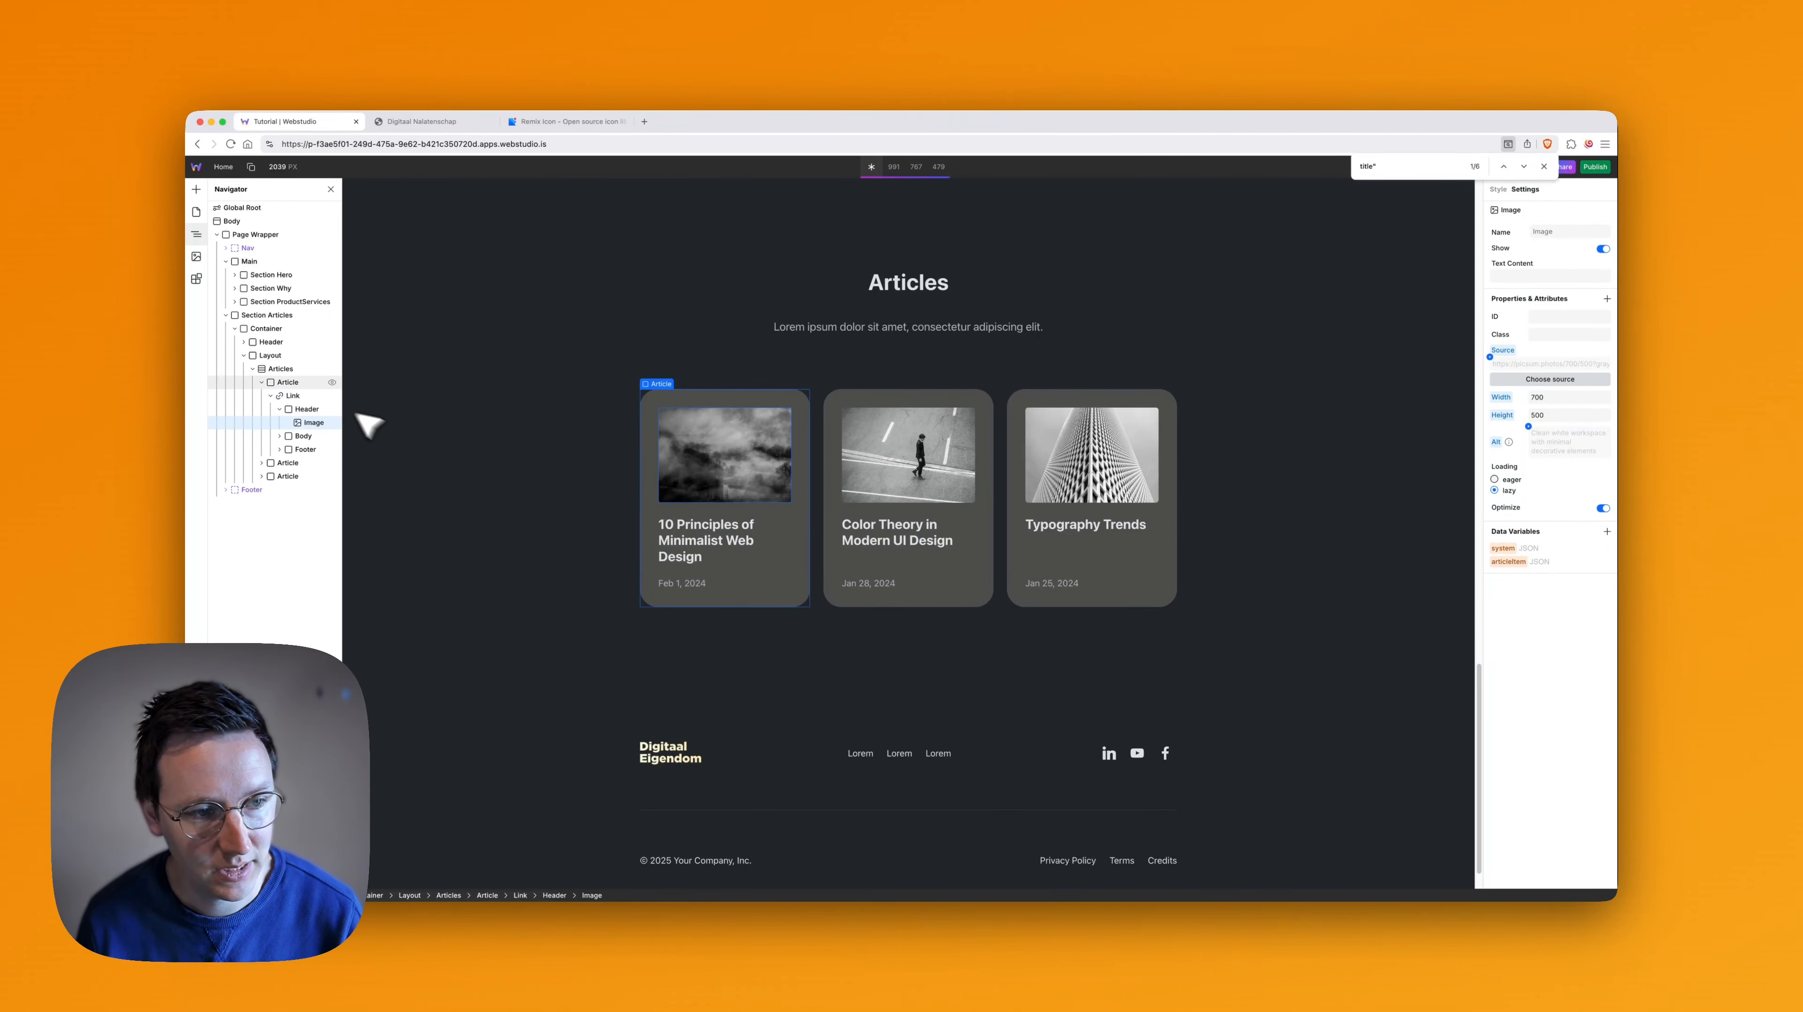
{"action": "left_click", "coordinate": [287, 369]}
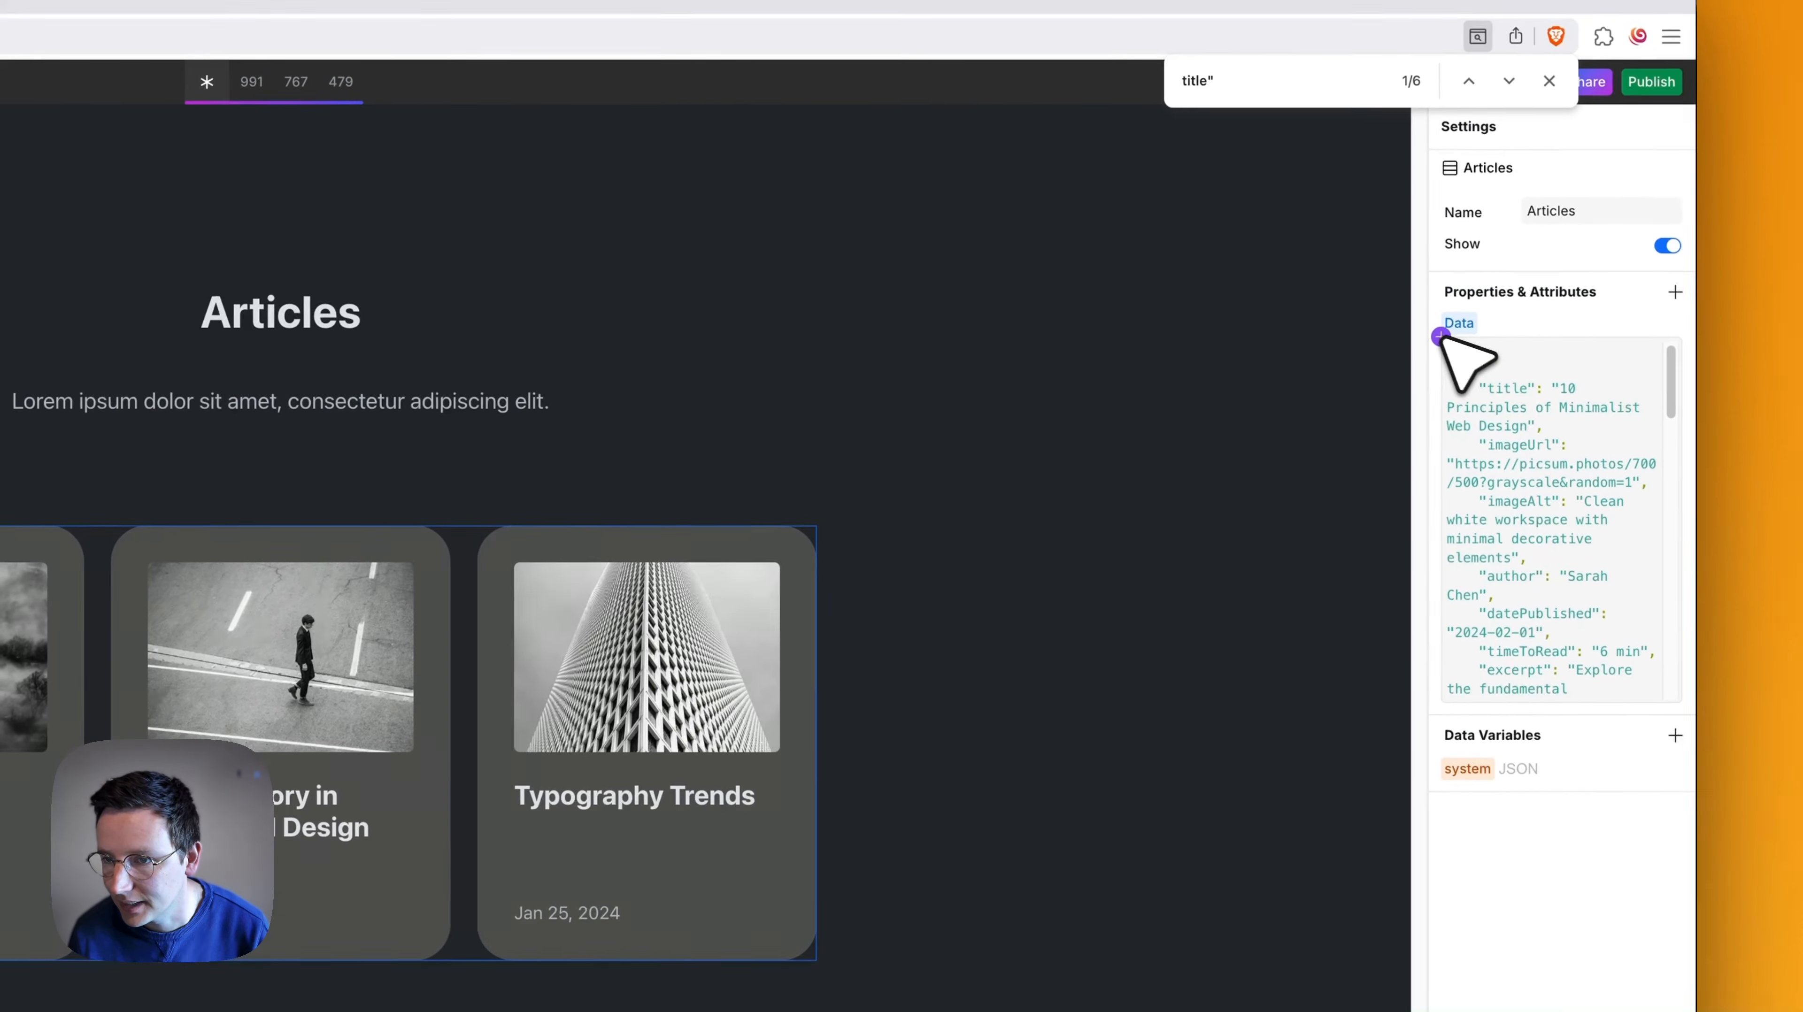
{"action": "left_click", "coordinate": [1433, 339]}
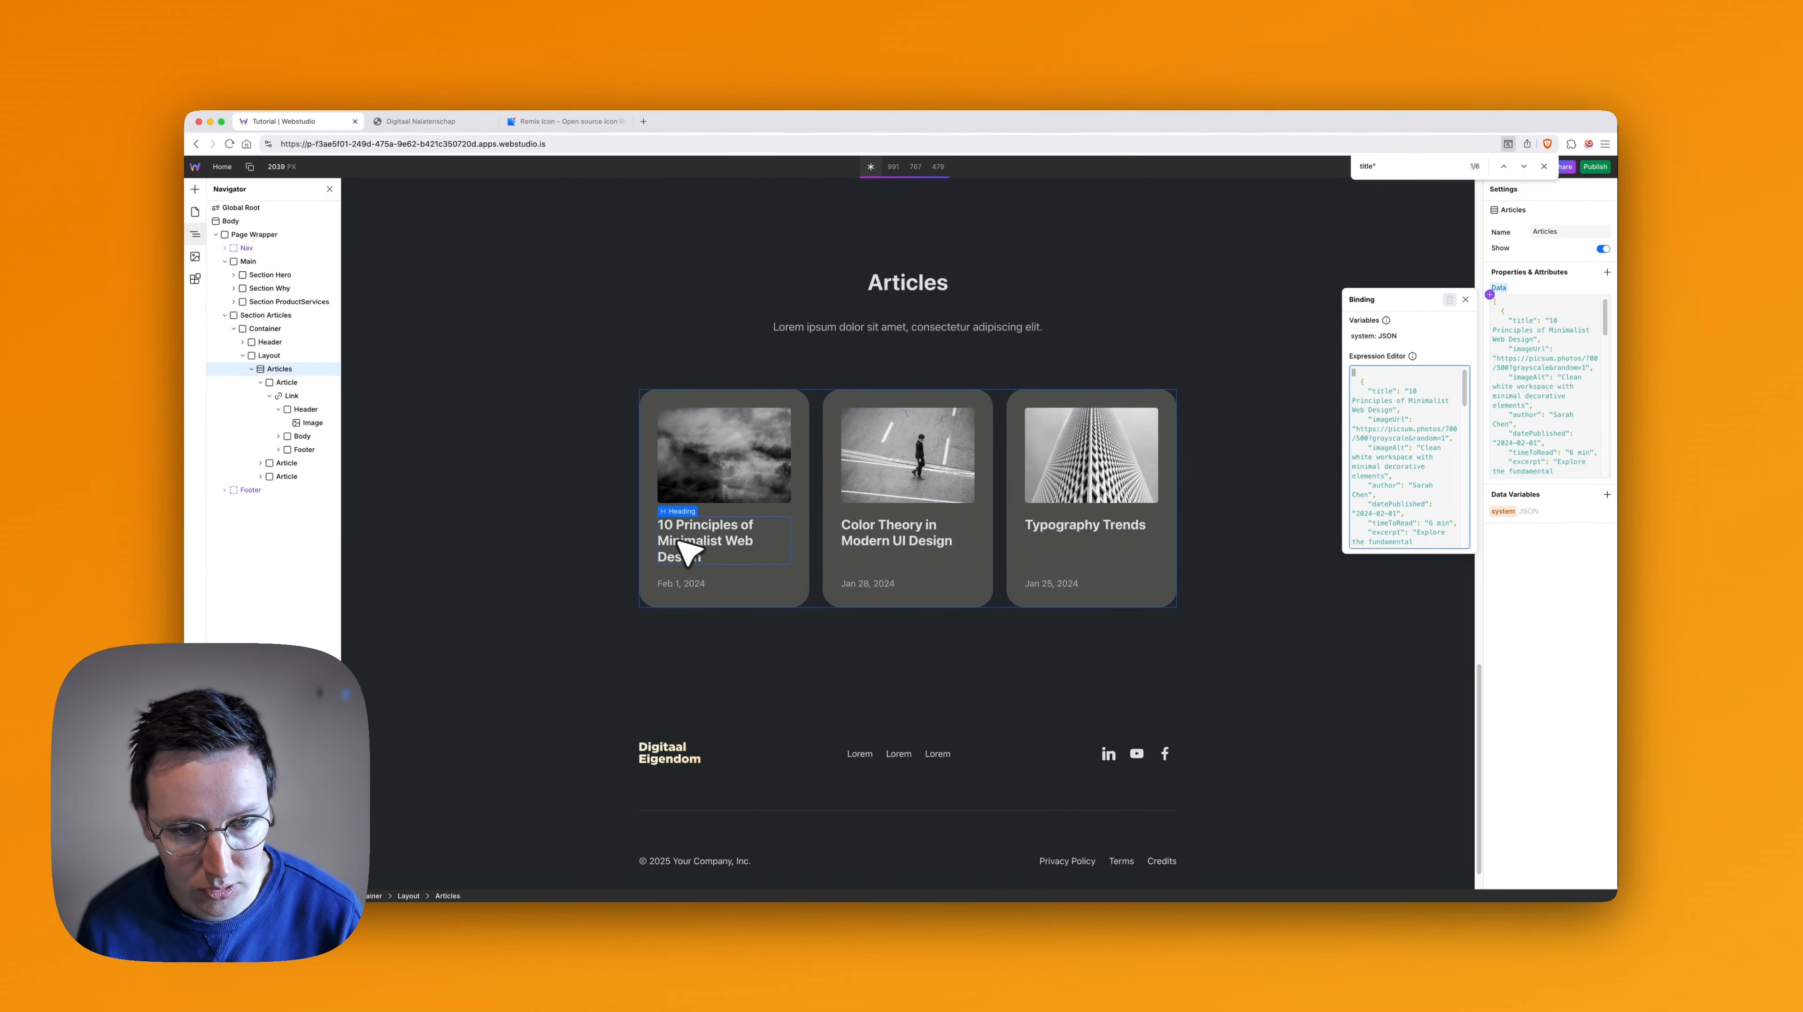
- Find the first article's title in the Articles collection's JSON and replace it with "Awesome Article"
{"action": "key", "text": "super+f"}
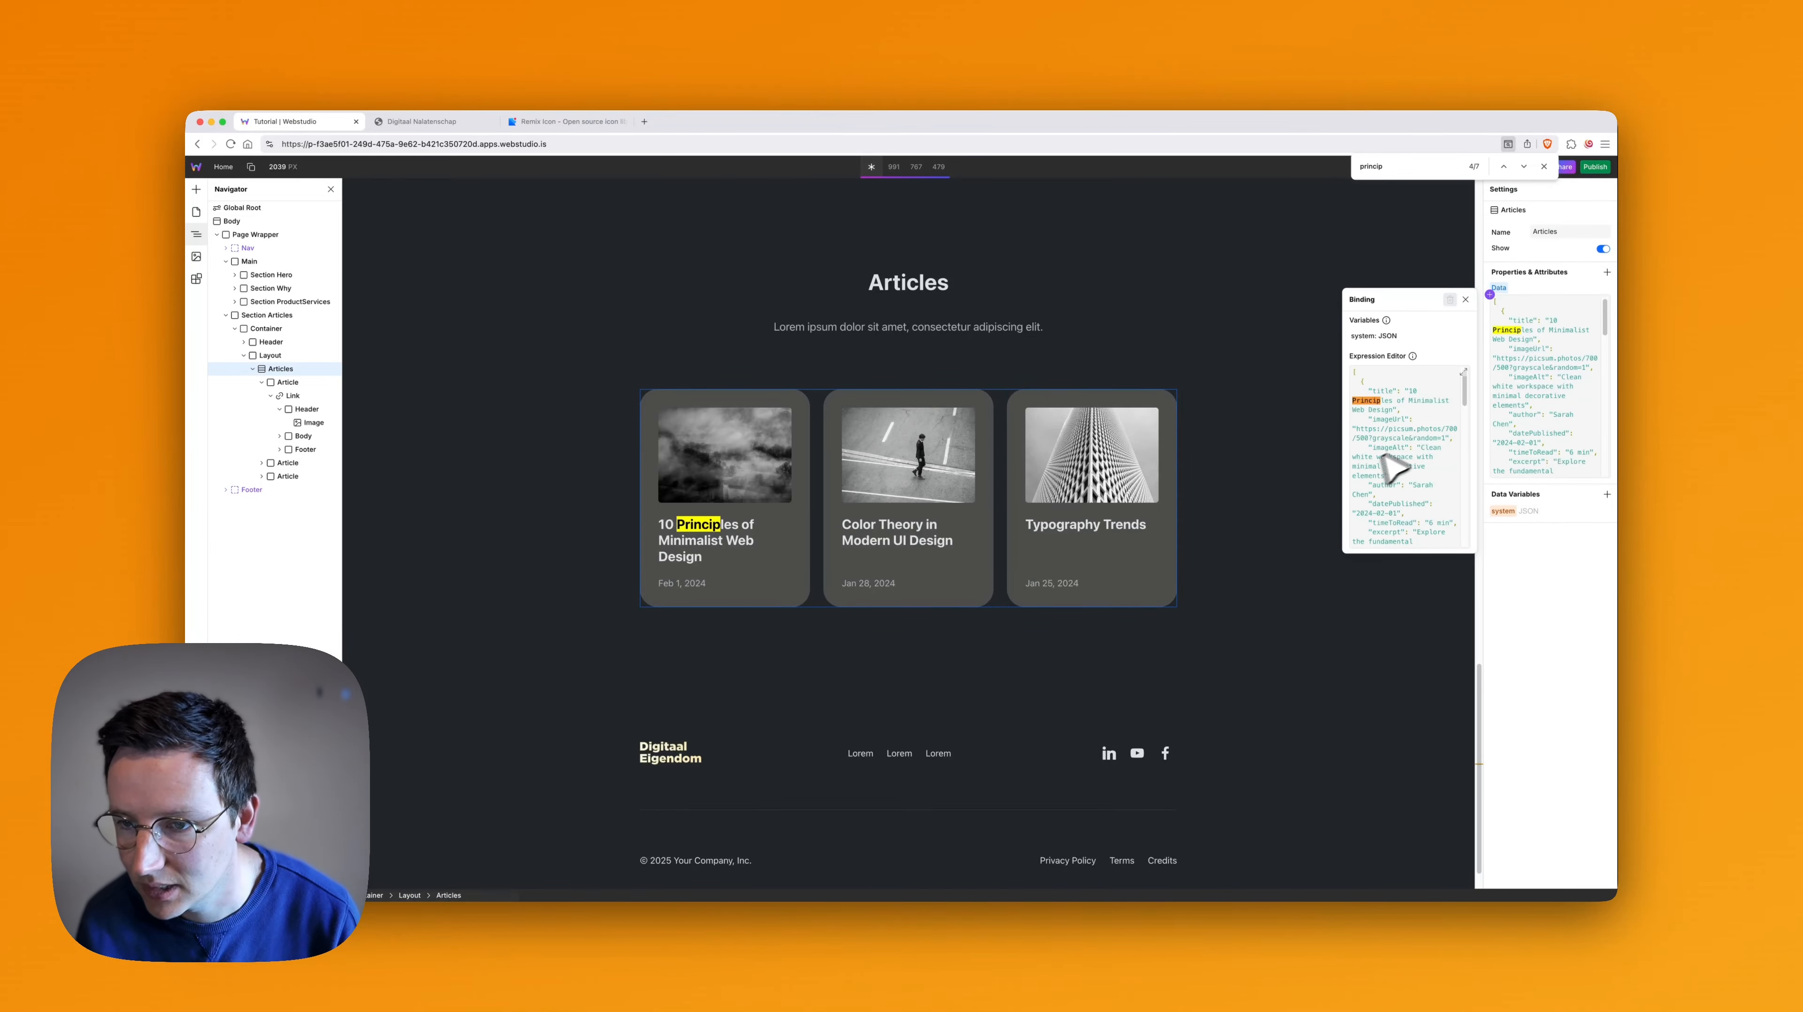
{"action": "key", "text": "Escape"}
{"action": "left_click_drag", "start_coordinate": [1409, 382], "coordinate": [1406, 391]}
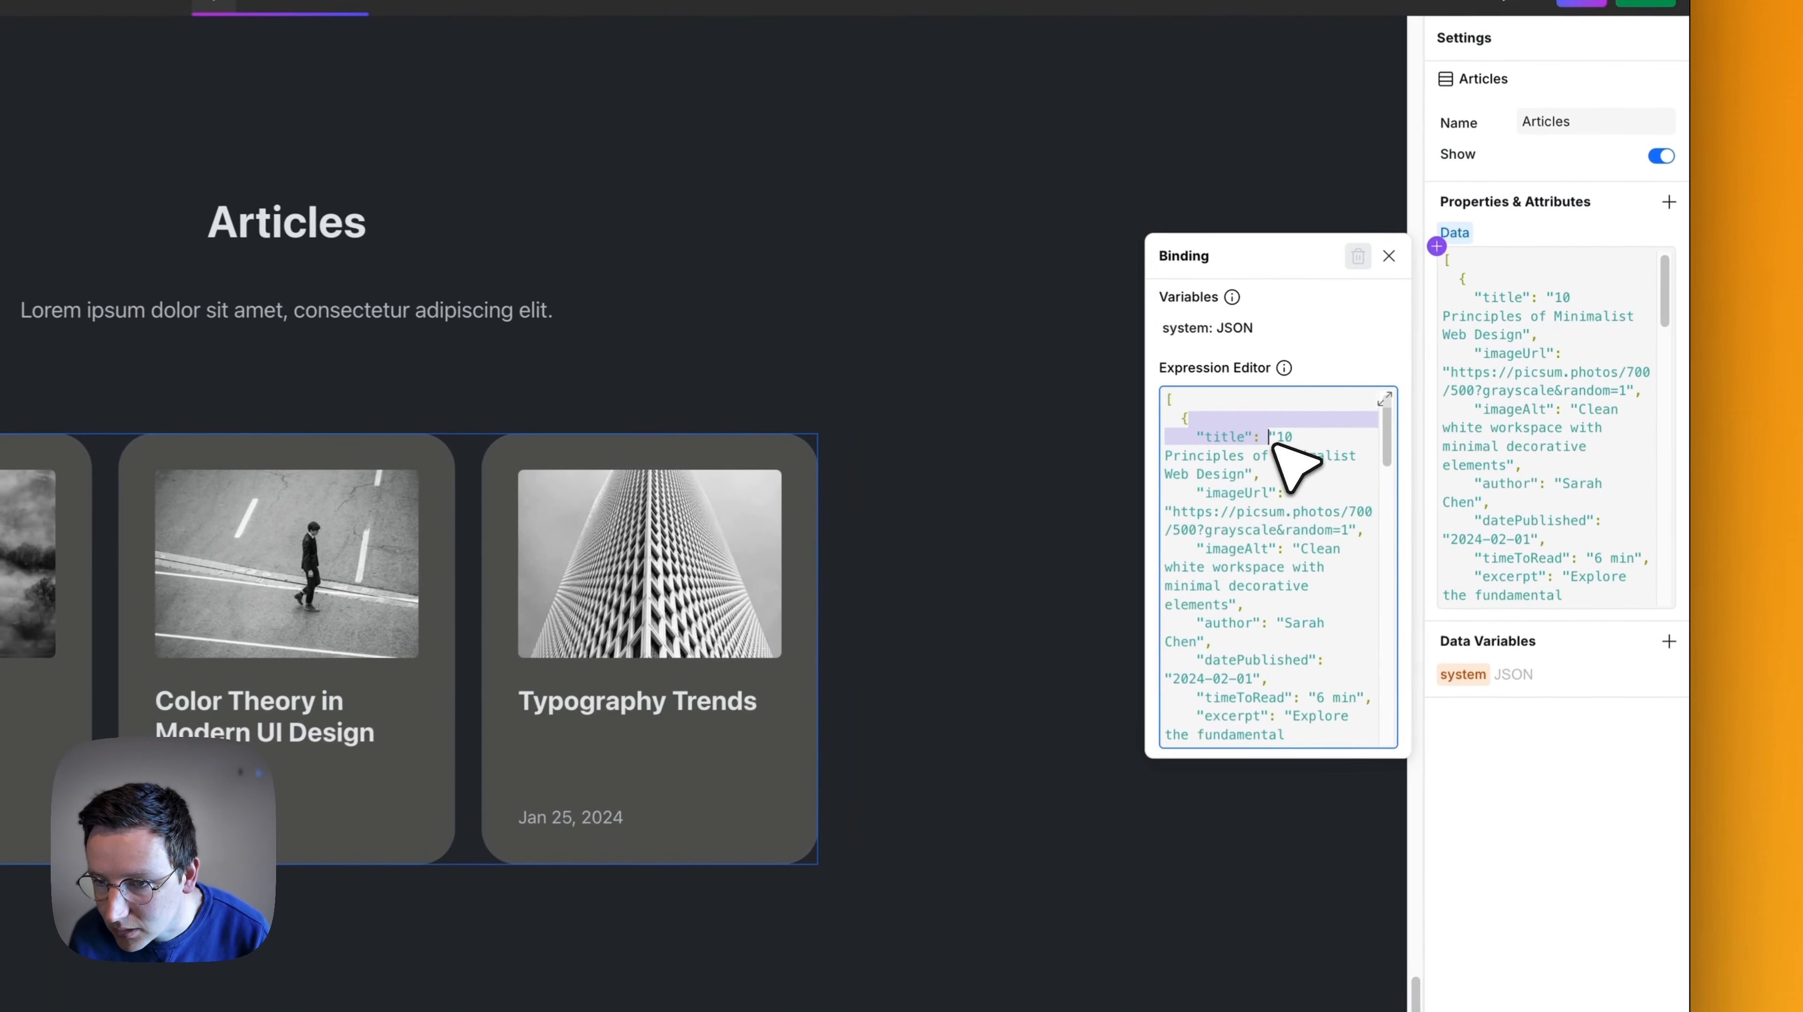
{"action": "left_click", "coordinate": [1406, 391]}
{"action": "left_click_drag", "start_coordinate": [1273, 437], "coordinate": [1244, 475]}
{"action": "type", "text": "A"}
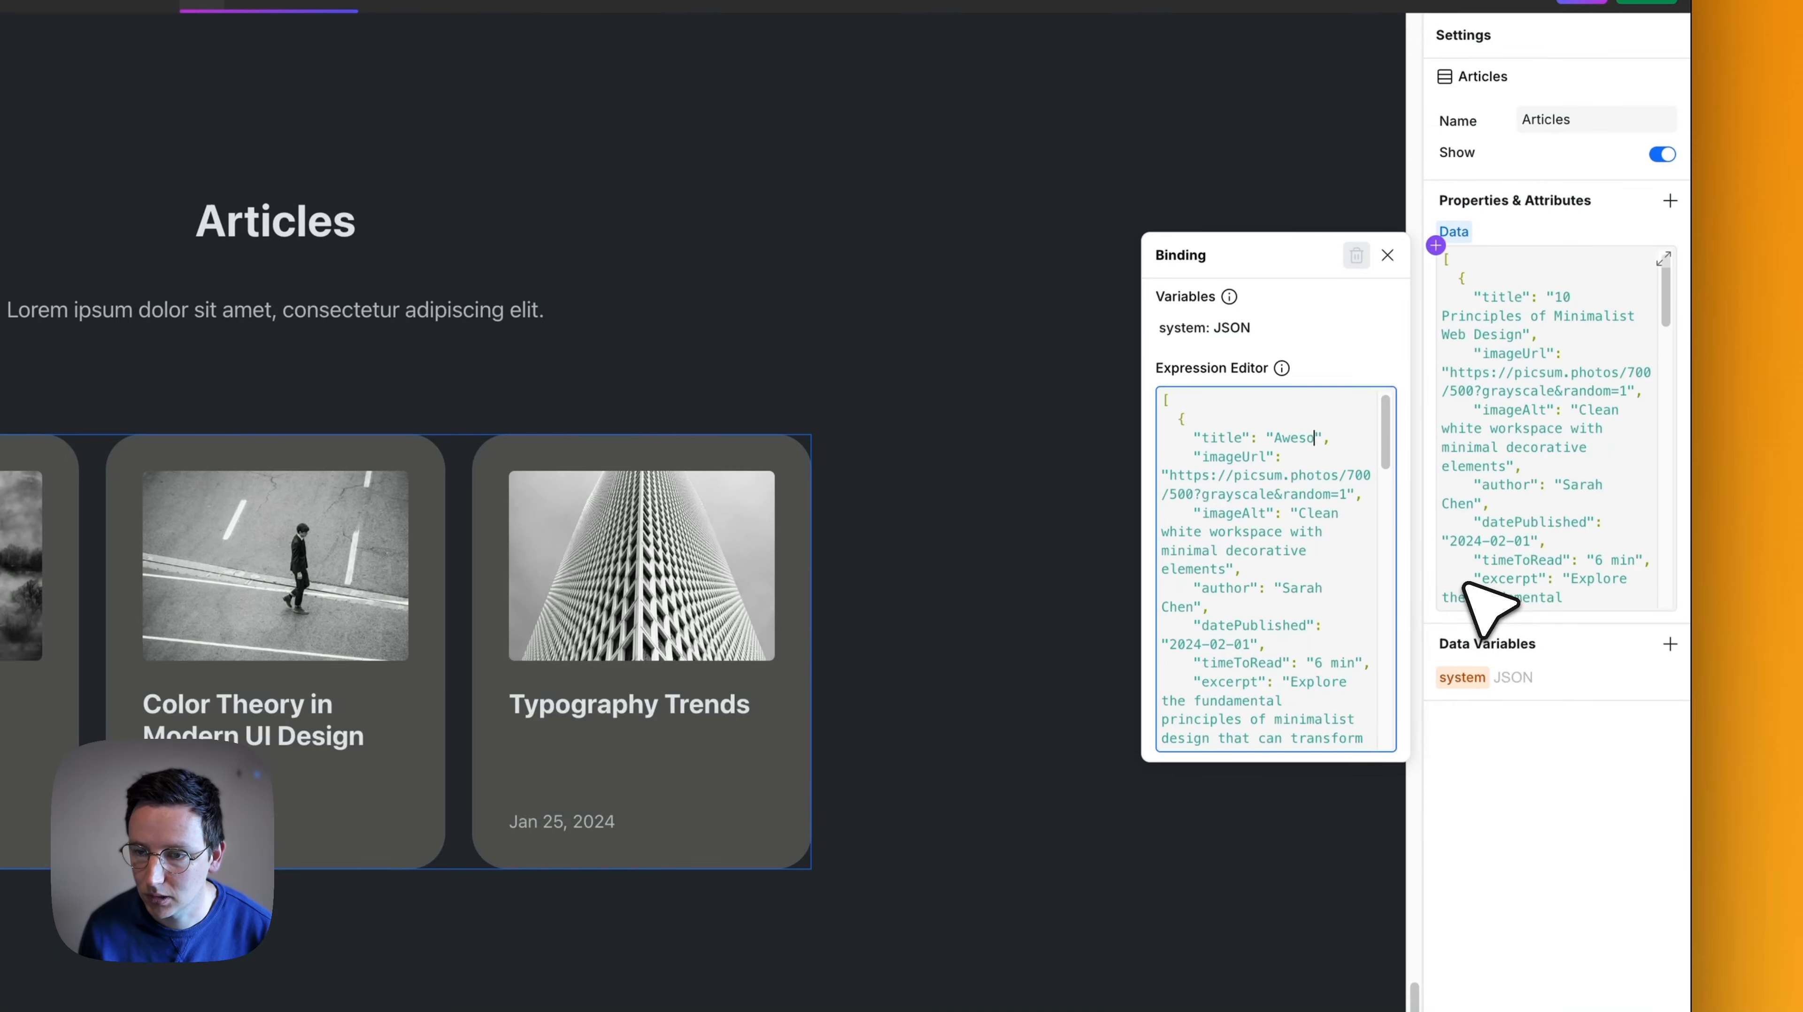
{"action": "type", "text": "wesome Aritcle"}
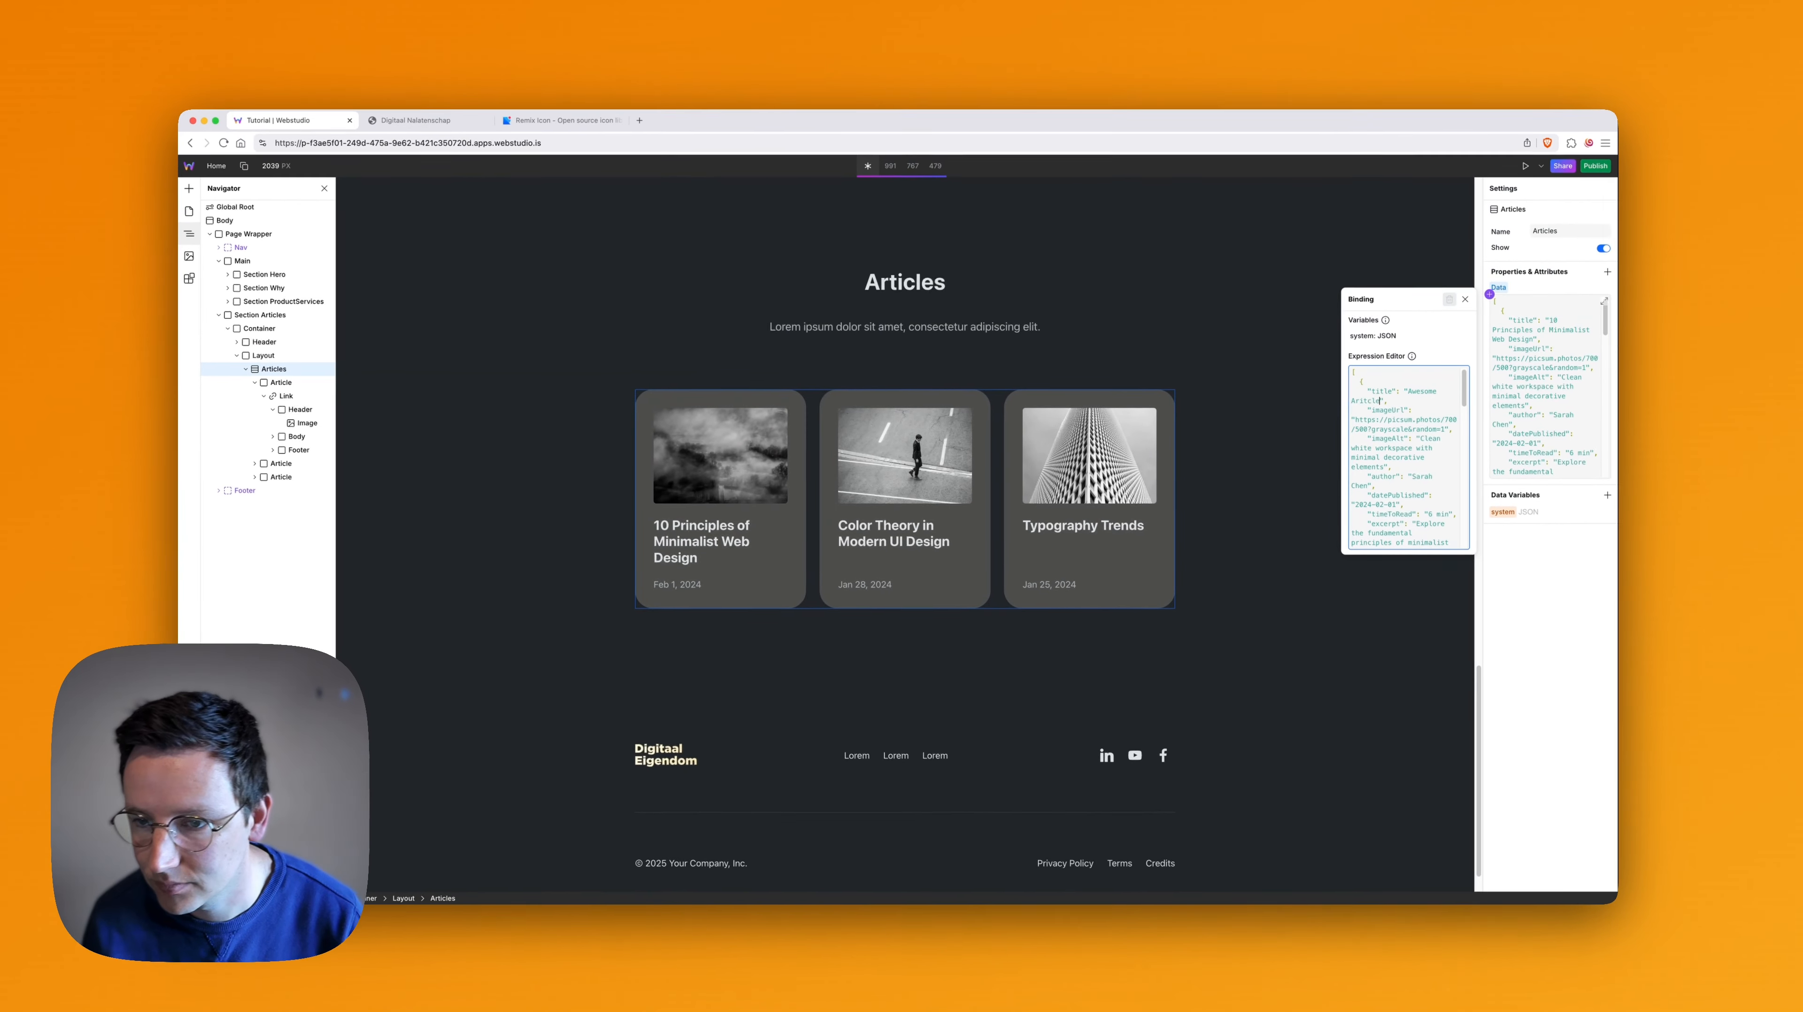
{"action": "key", "text": "BackSpace"}
{"action": "key", "text": "BackSpace"}
{"action": "key", "text": "BackSpace"}
{"action": "key", "text": "BackSpace"}
{"action": "key", "text": "BackSpace"}
{"action": "type", "text": "tiu"}
{"action": "type", "text": "cl"}
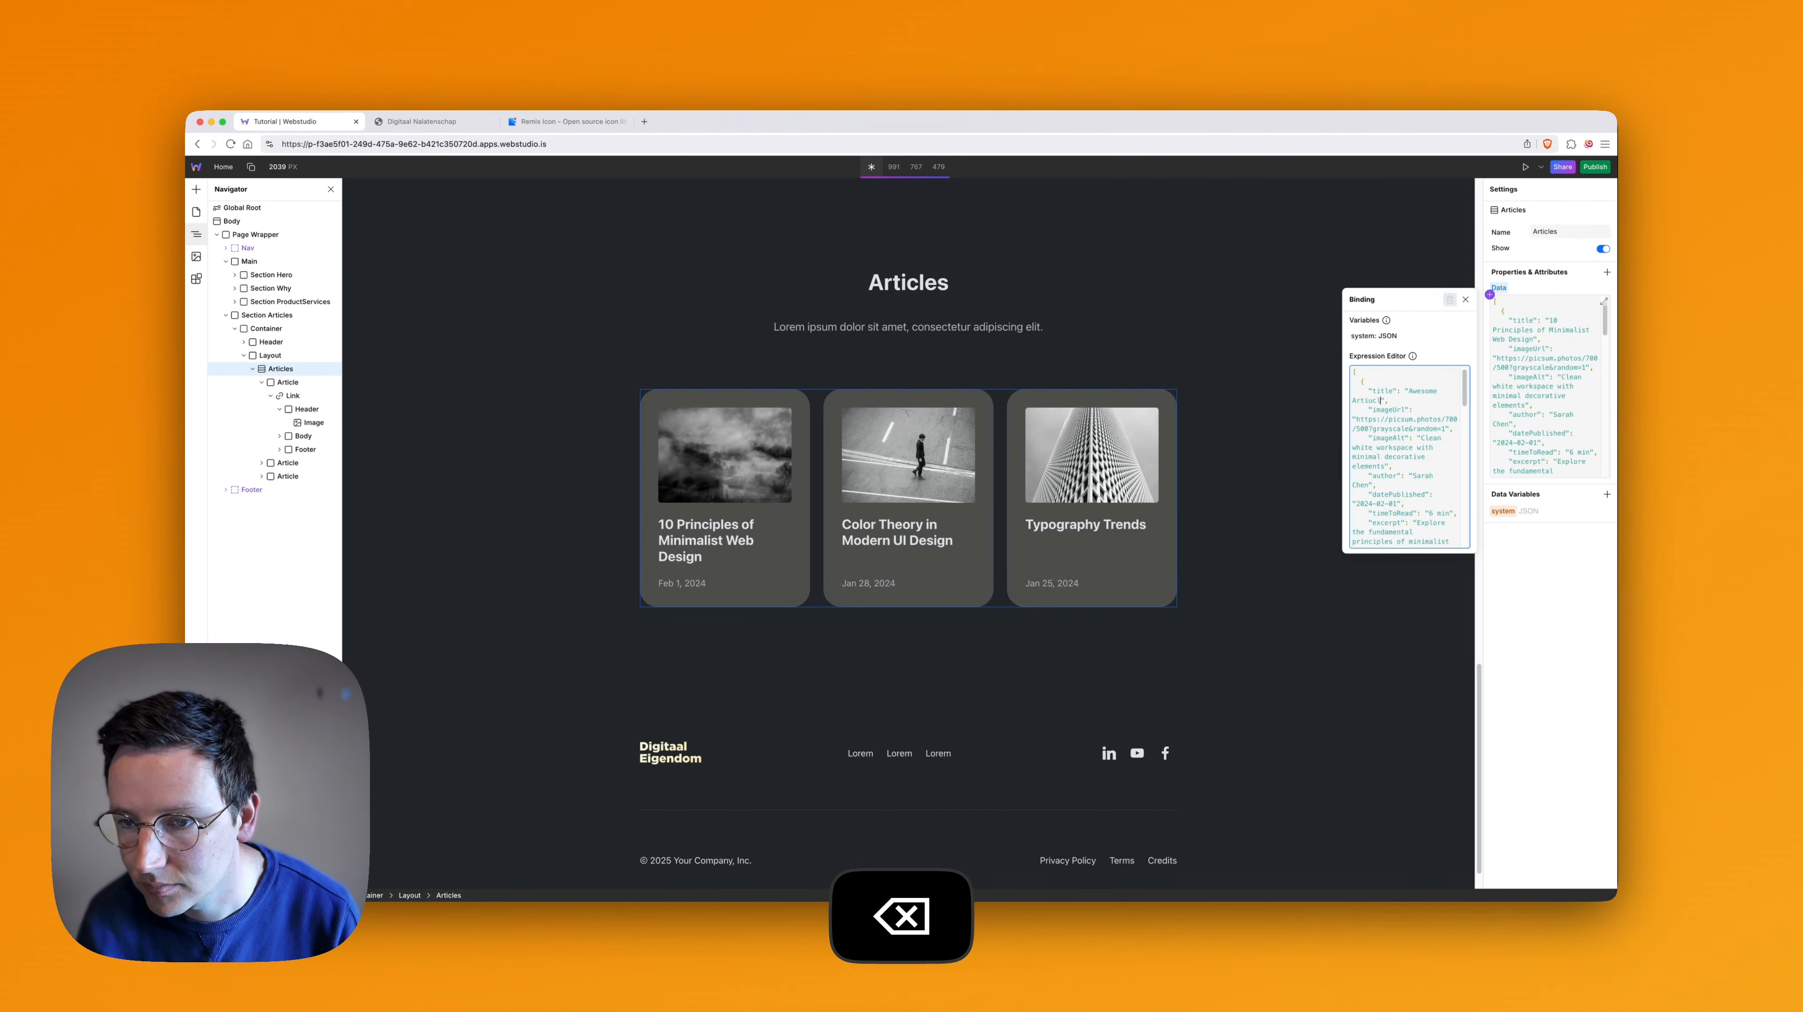
{"action": "key", "text": "BackSpace"}
{"action": "key", "text": "BackSpace"}
{"action": "key", "text": "BackSpace"}
{"action": "type", "text": "cle"}
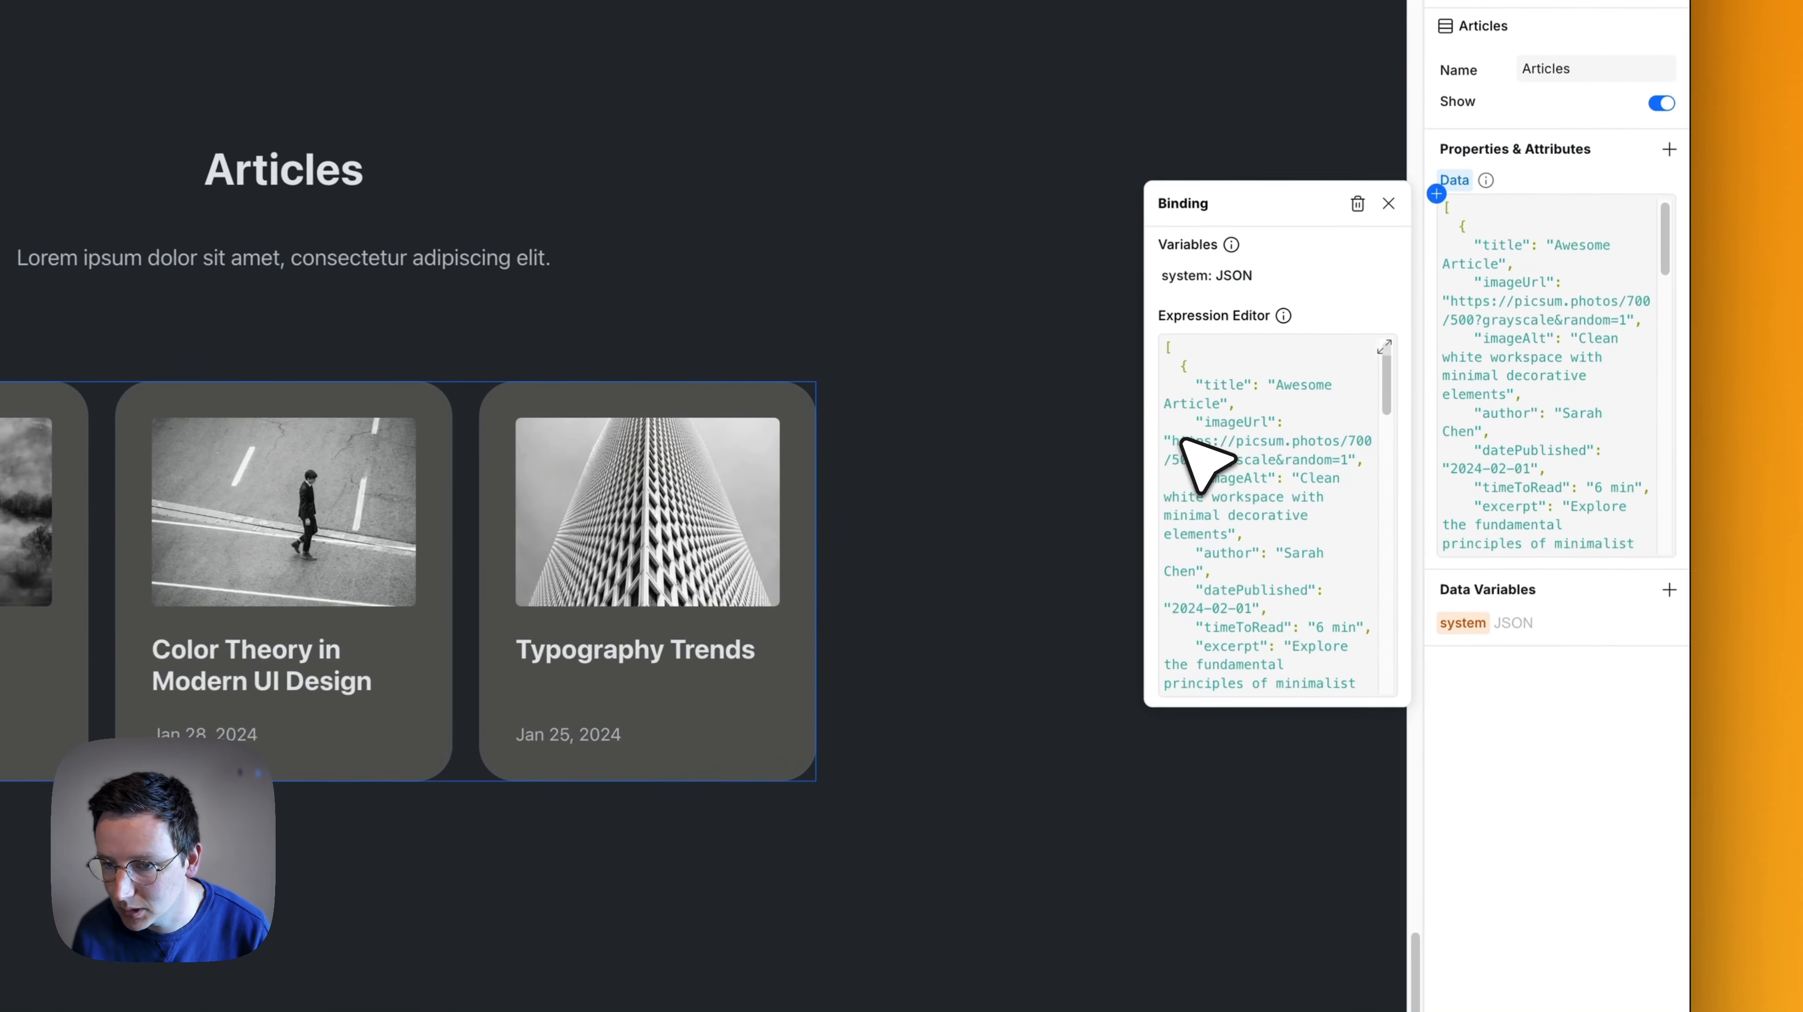
- Set the first article's datePublished value to 2024-05-01 in the Articles collection's JSON
{"action": "left_click", "coordinate": [1351, 420]}
{"action": "left_click_drag", "start_coordinate": [1175, 442], "coordinate": [1340, 459]}
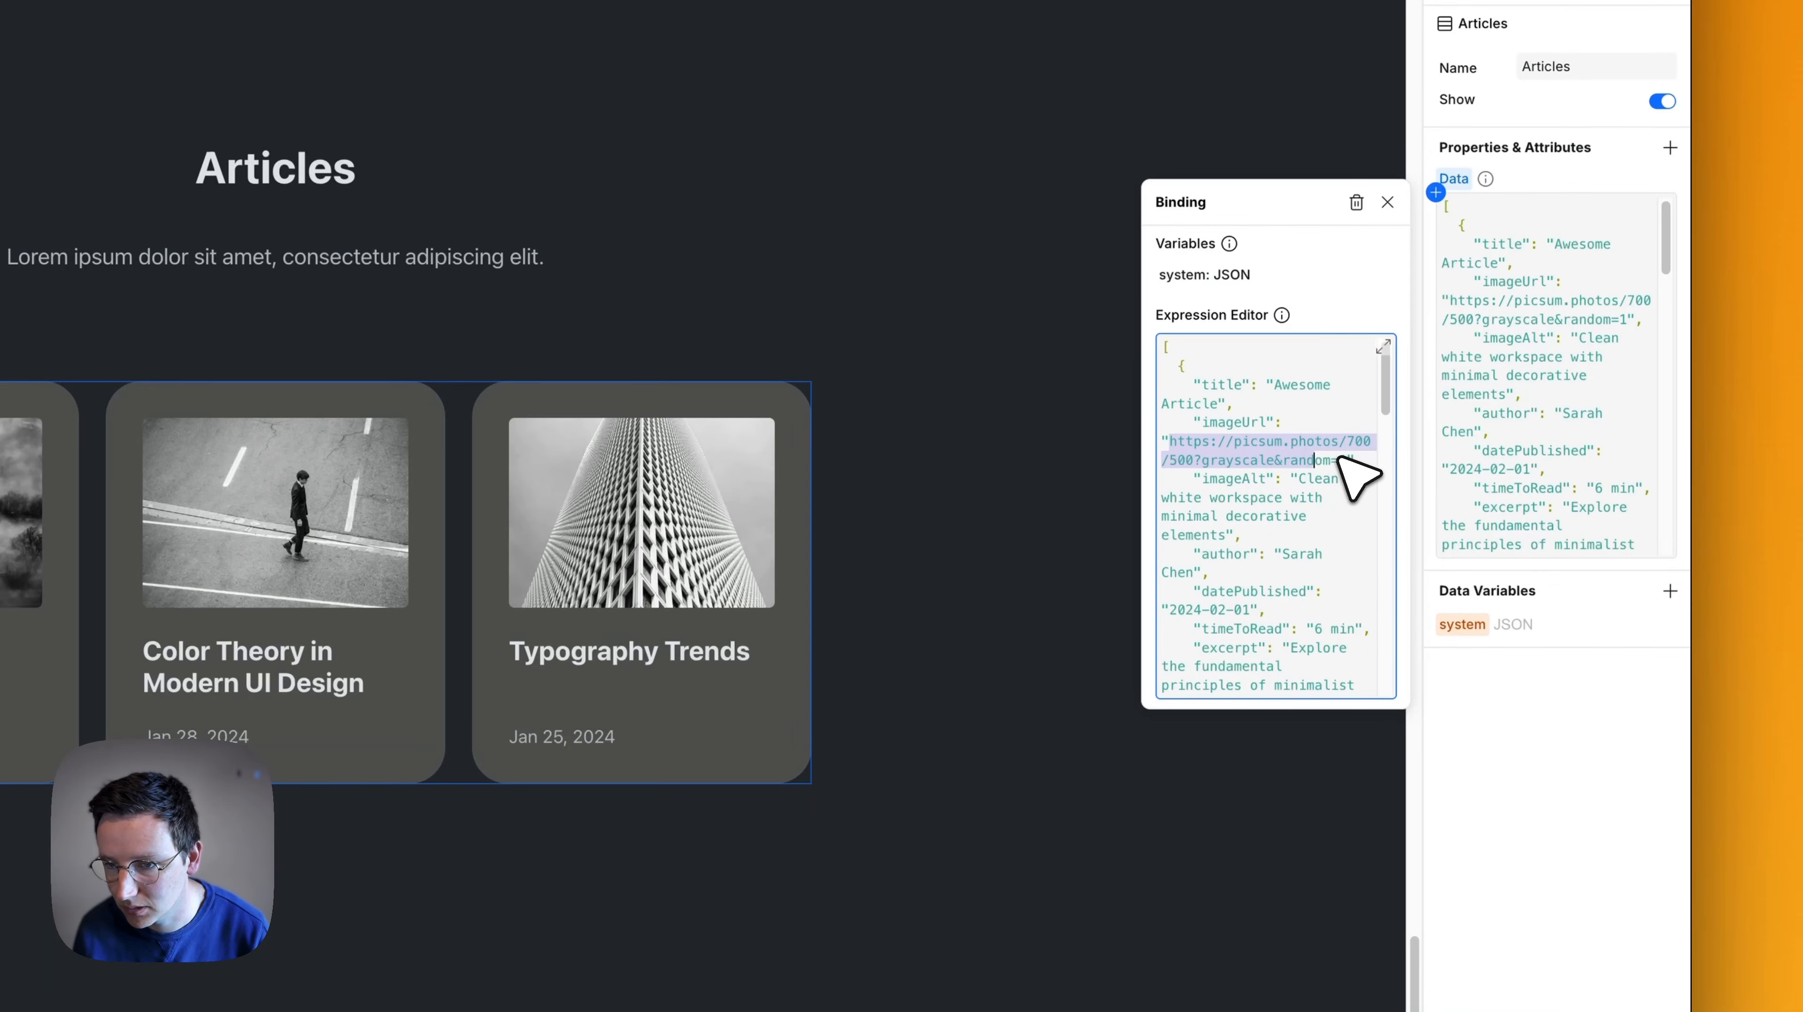
{"action": "left_click", "coordinate": [1288, 512]}
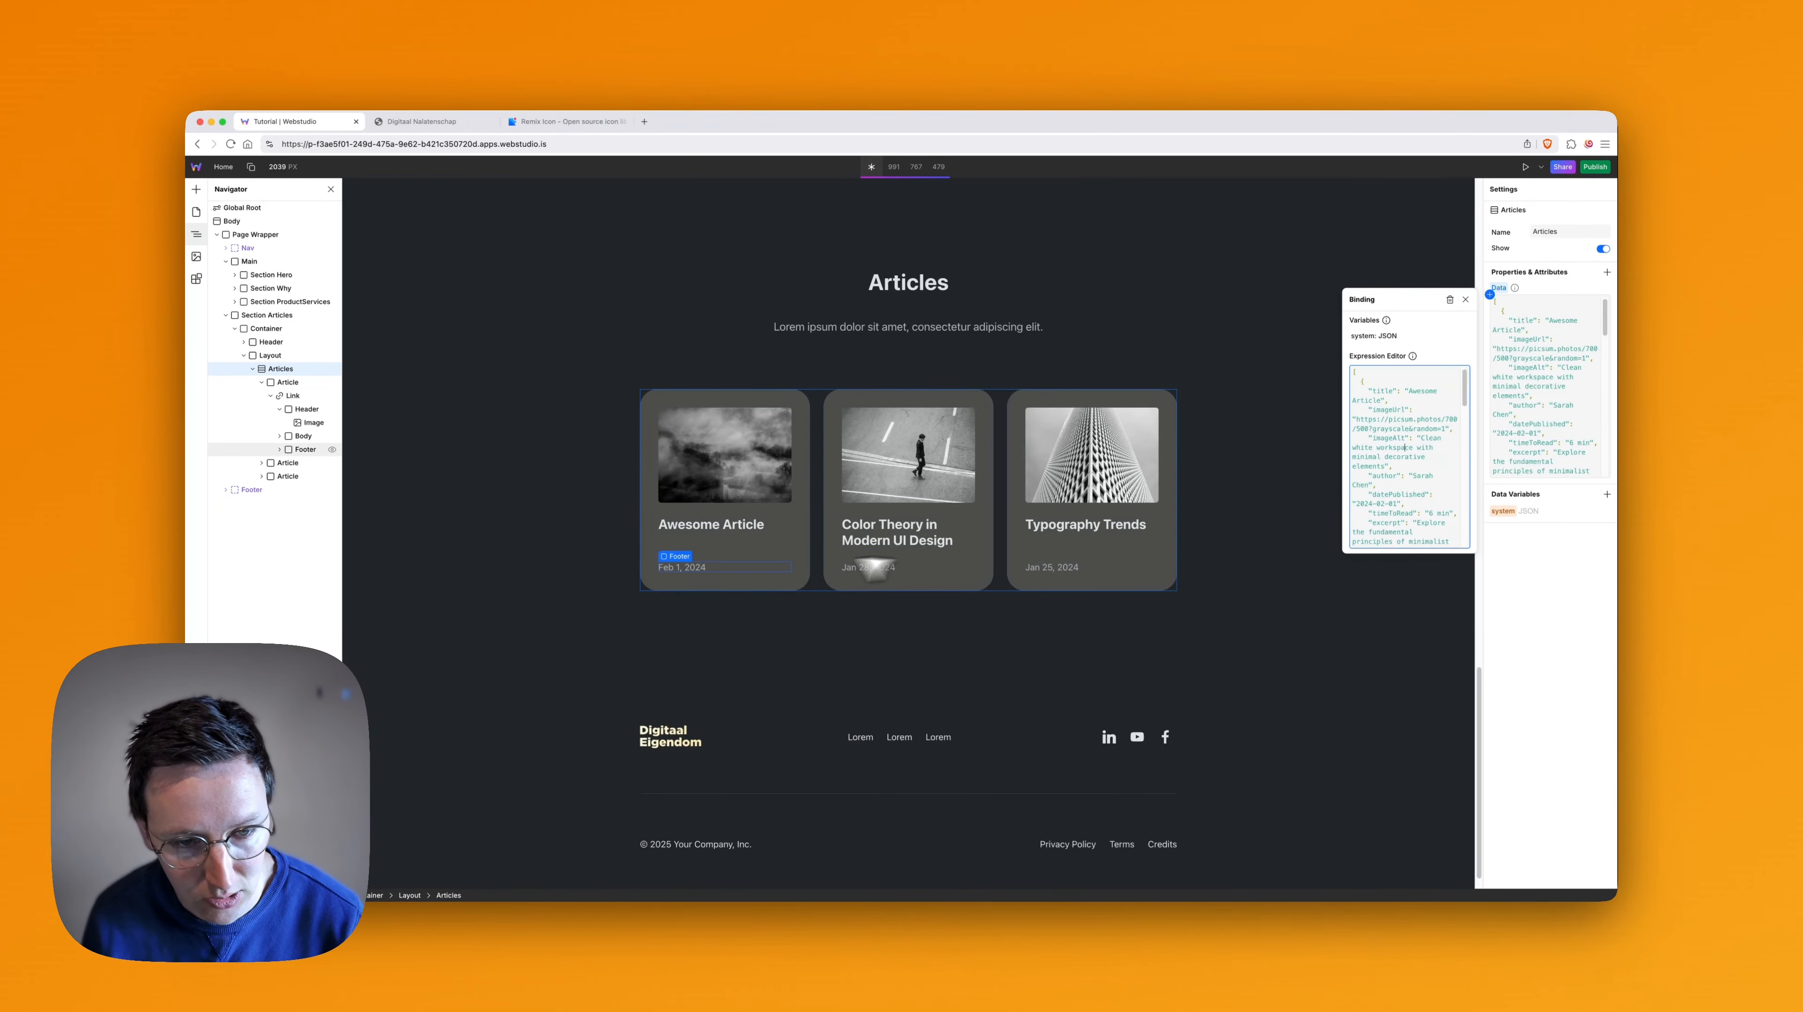
{"action": "left_click", "coordinate": [1387, 503]}
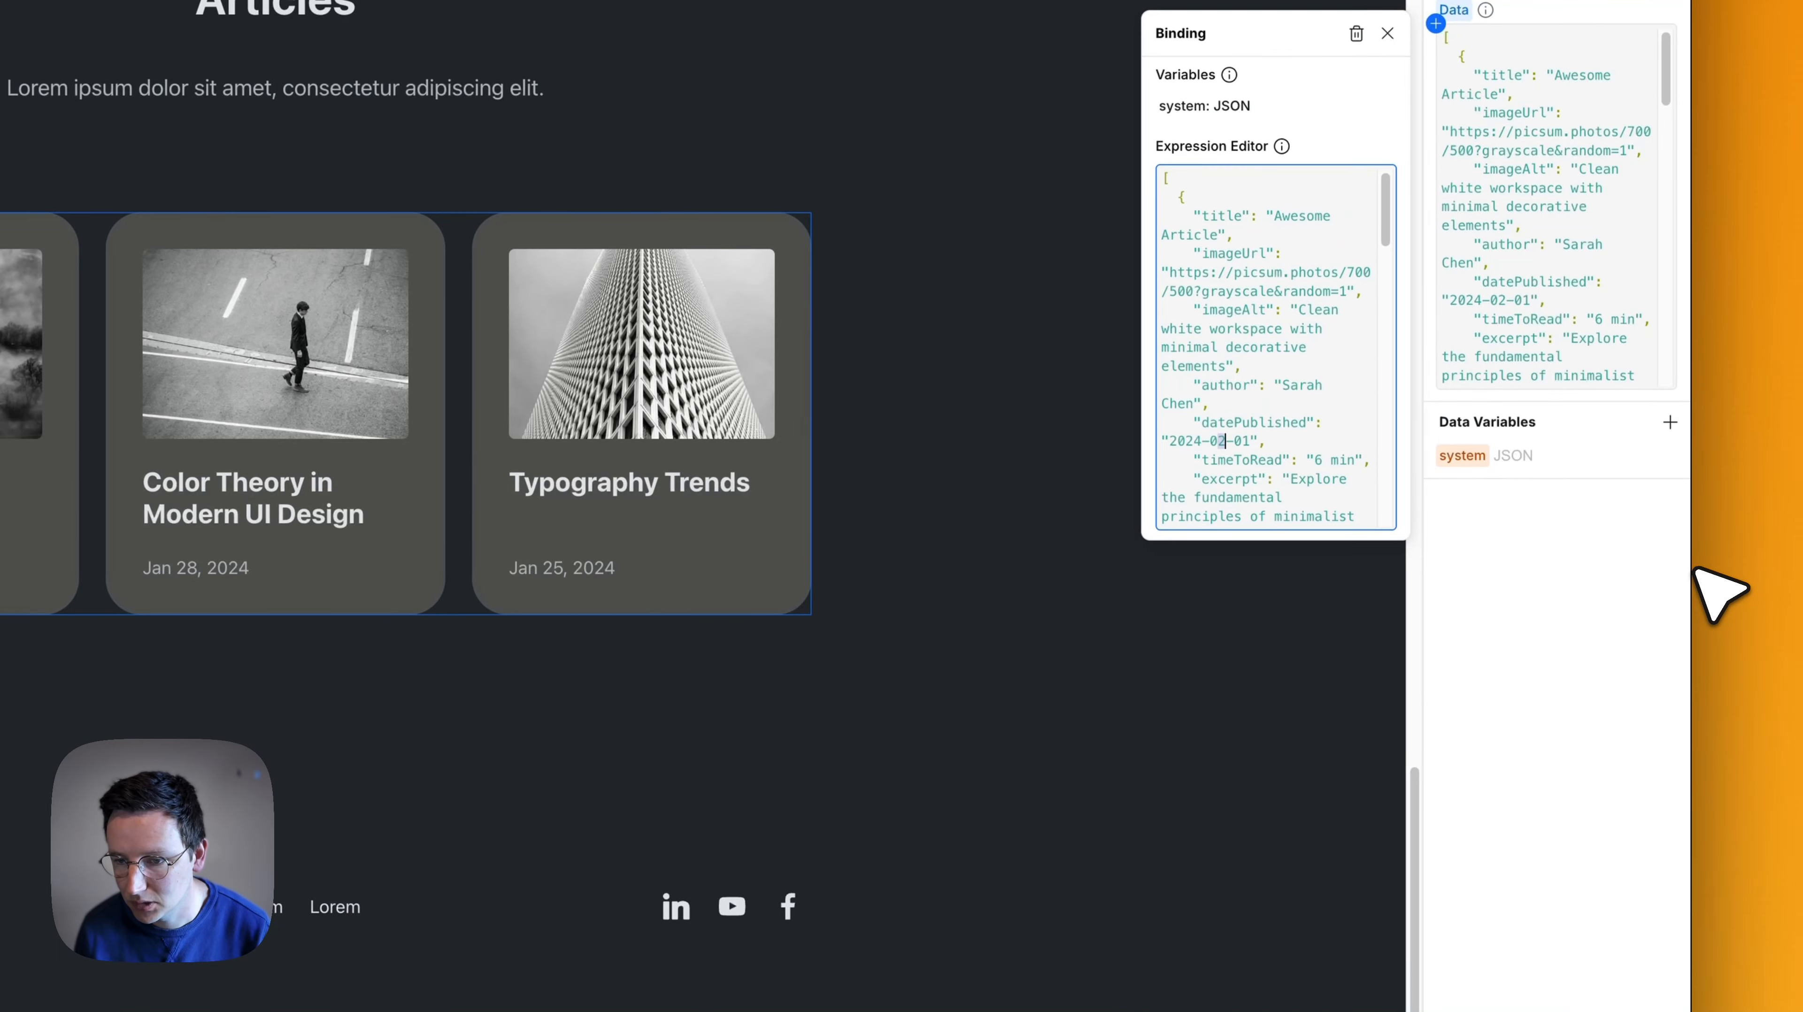
{"action": "type", "text": "5"}
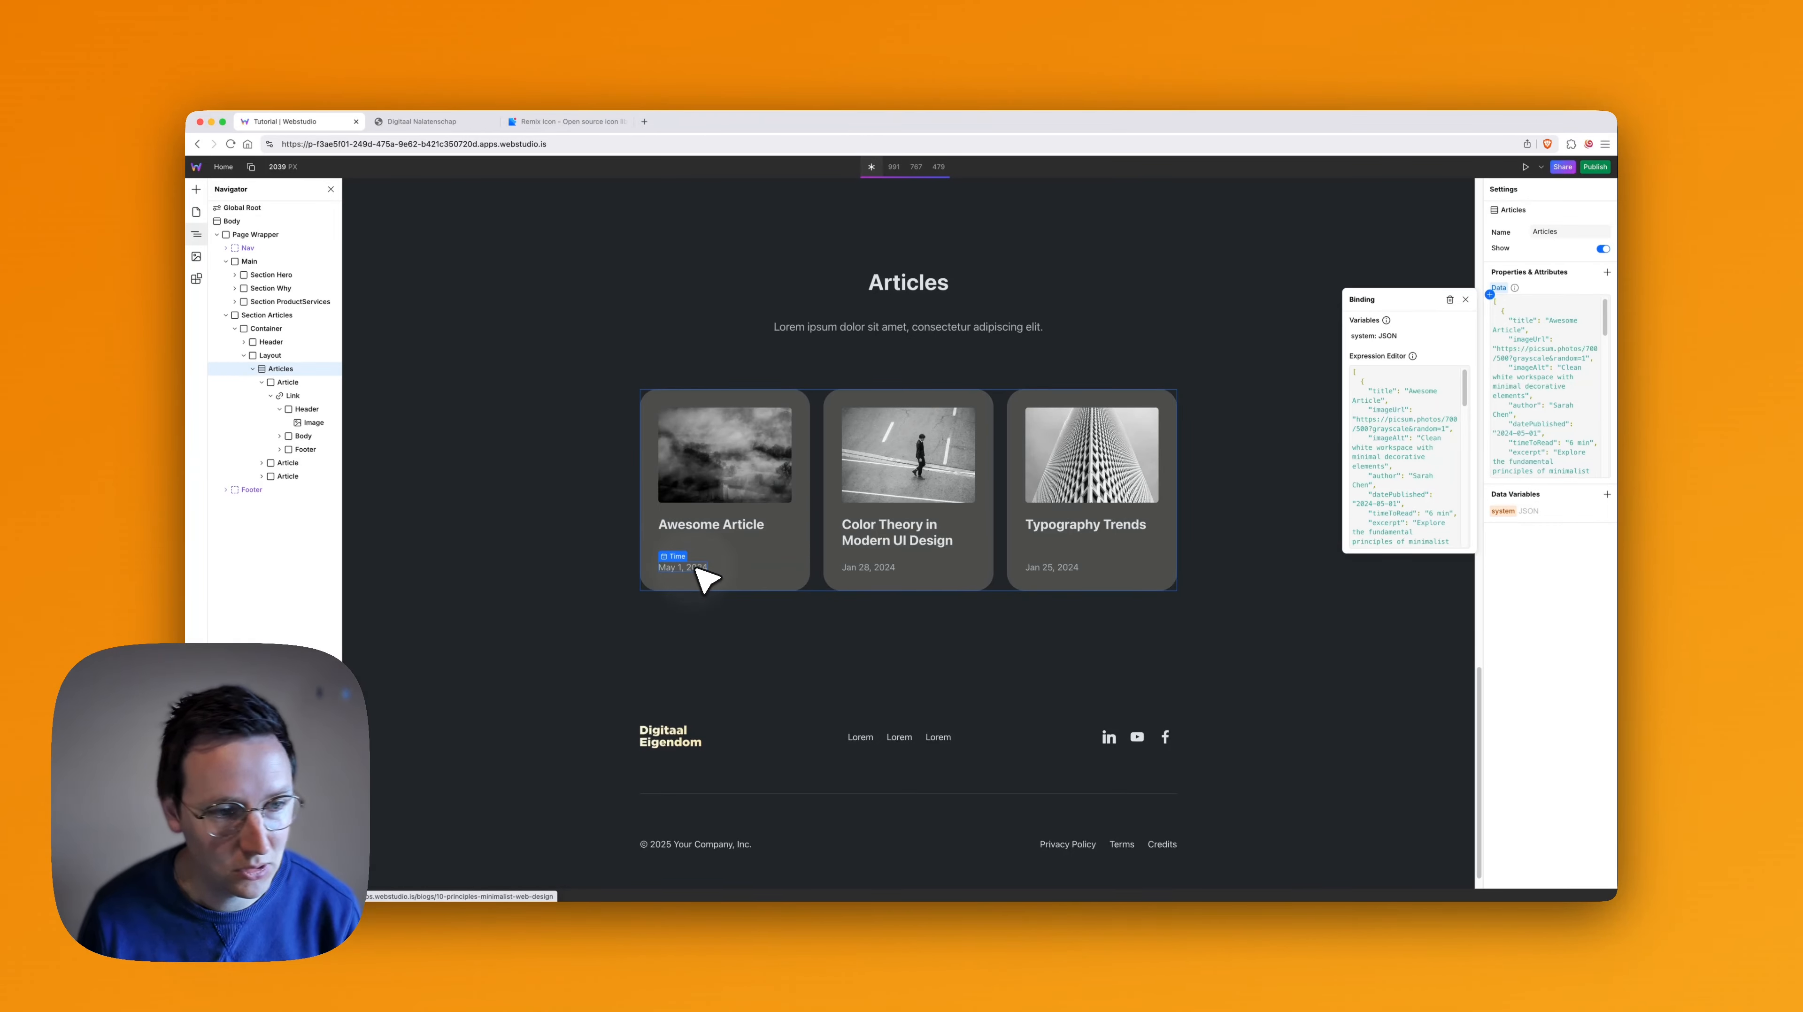
- Select the date on the first article card and search the available components for time
{"action": "left_click", "coordinate": [698, 569]}
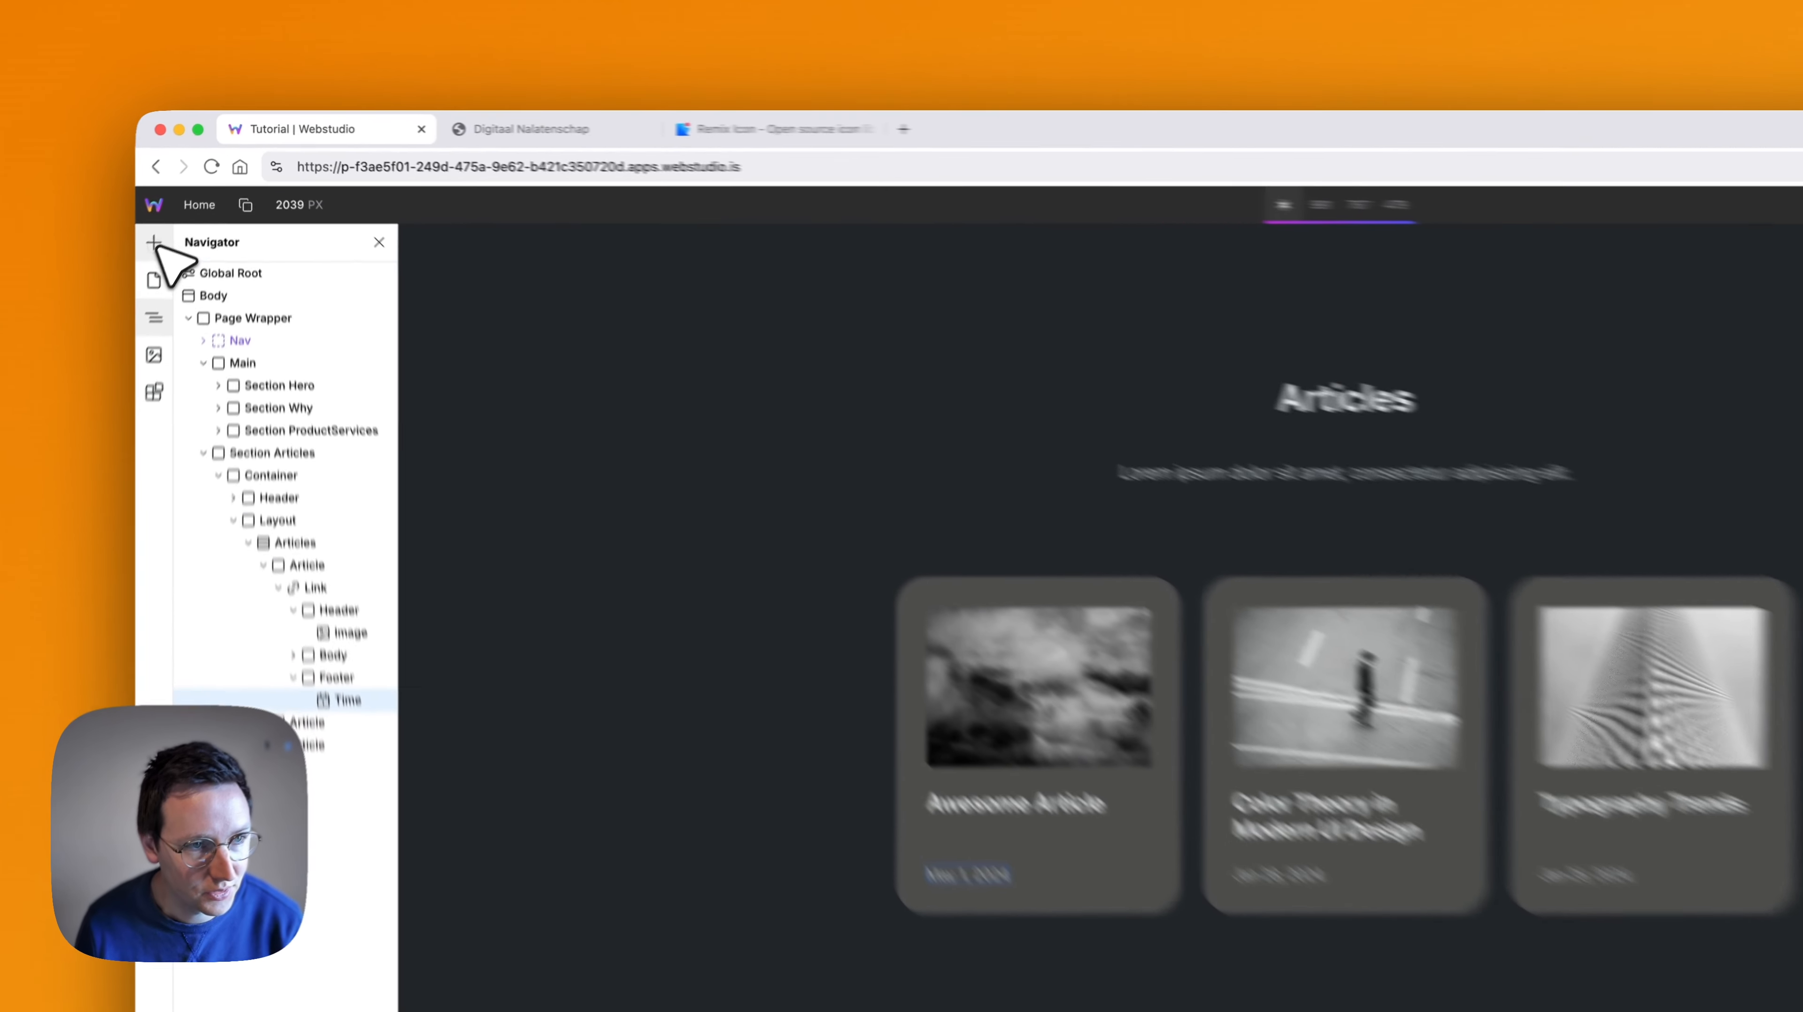
{"action": "left_click", "coordinate": [196, 189]}
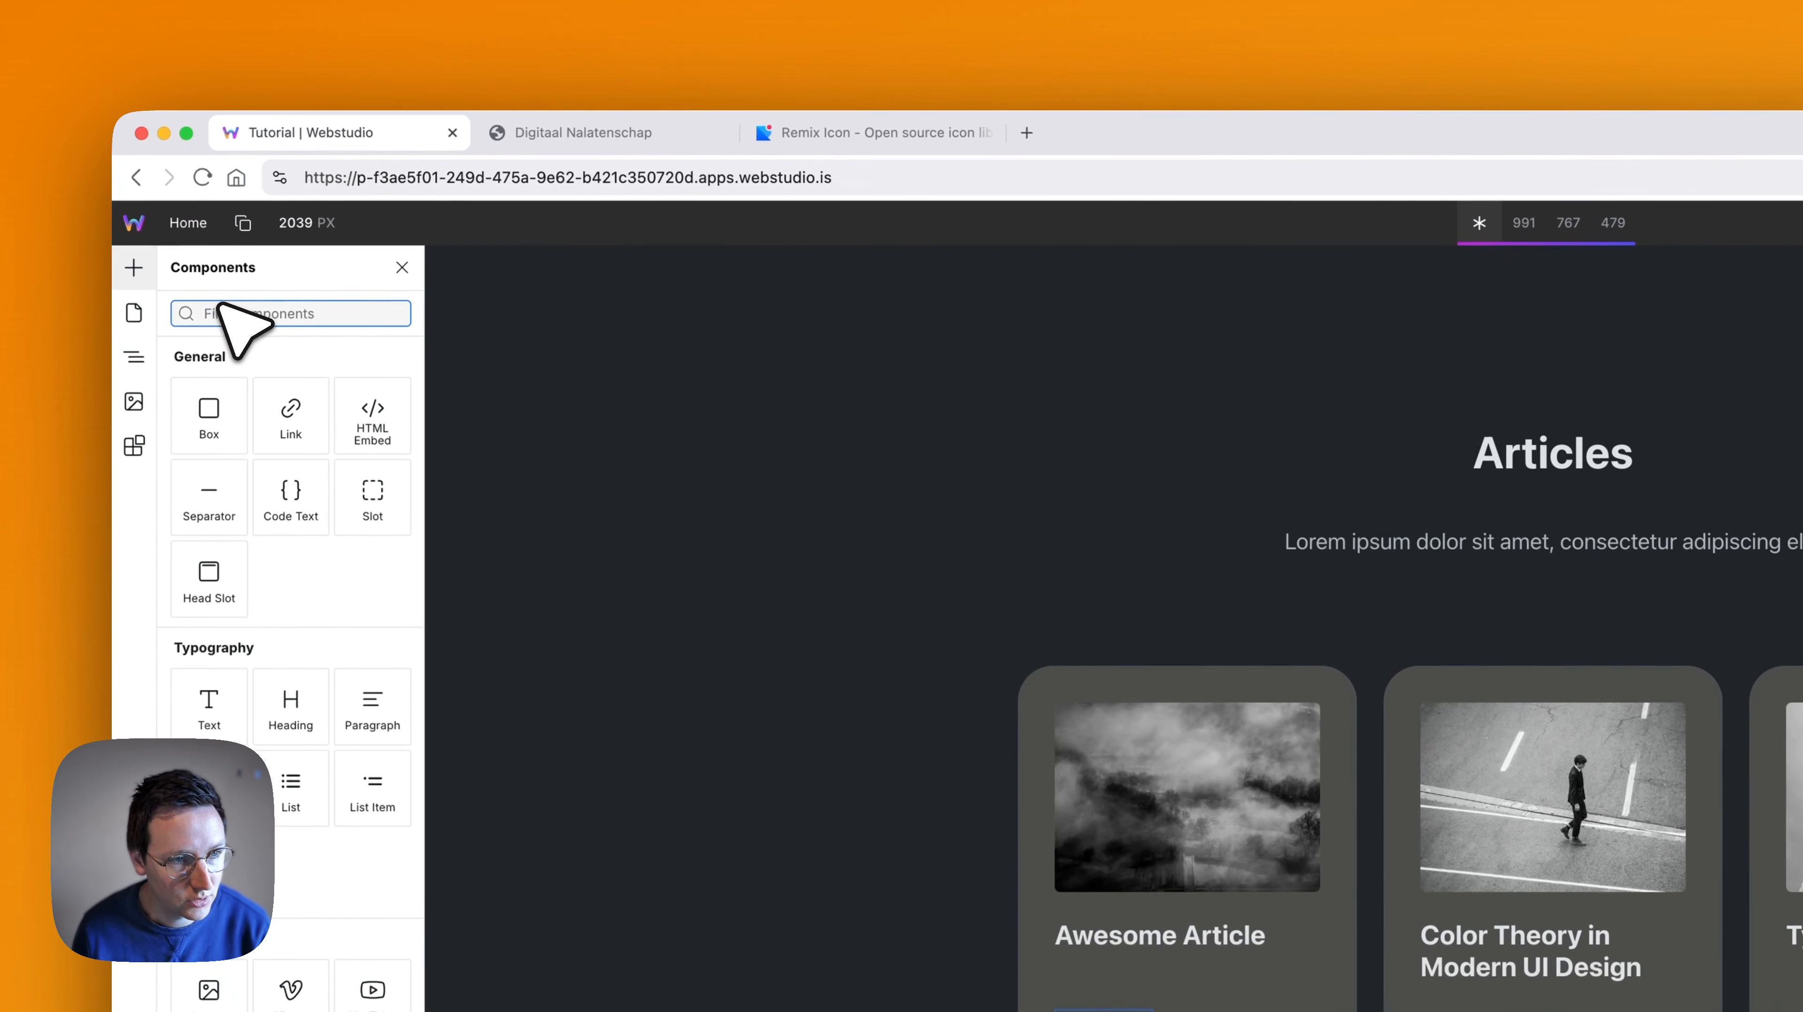
{"action": "type", "text": "dat"}
{"action": "key", "text": "super+a"}
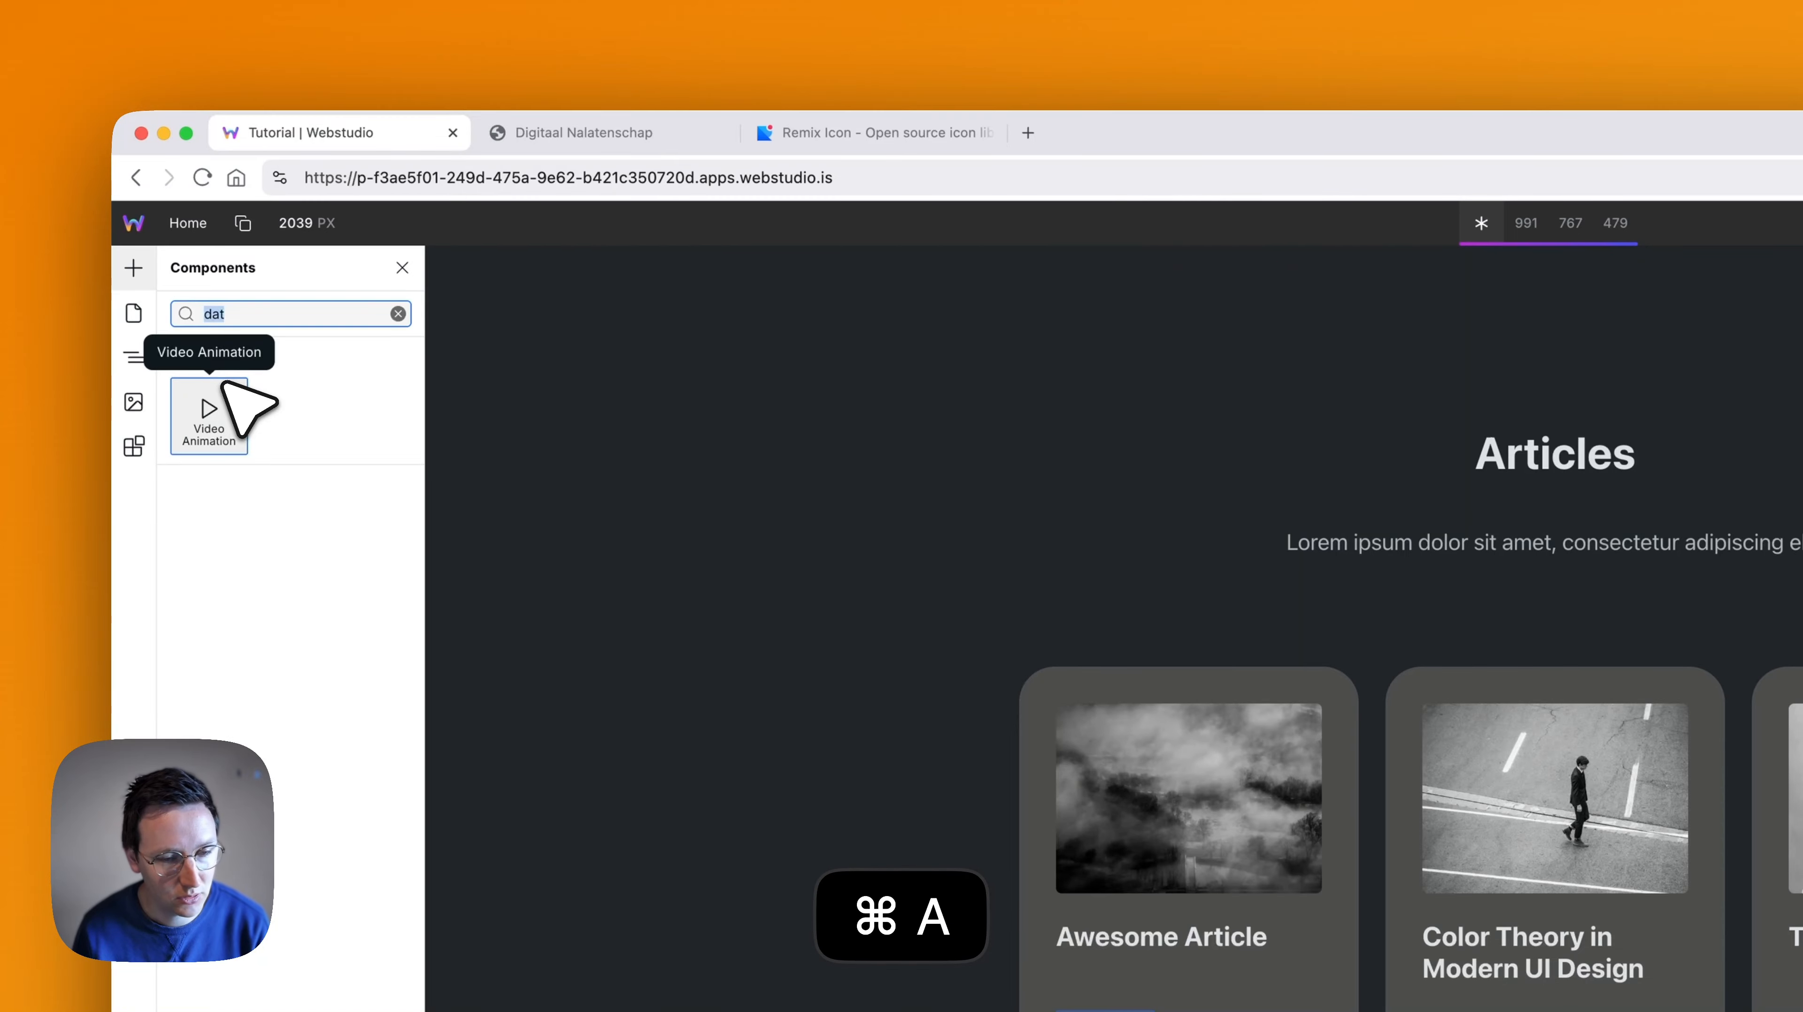
{"action": "type", "text": "time"}
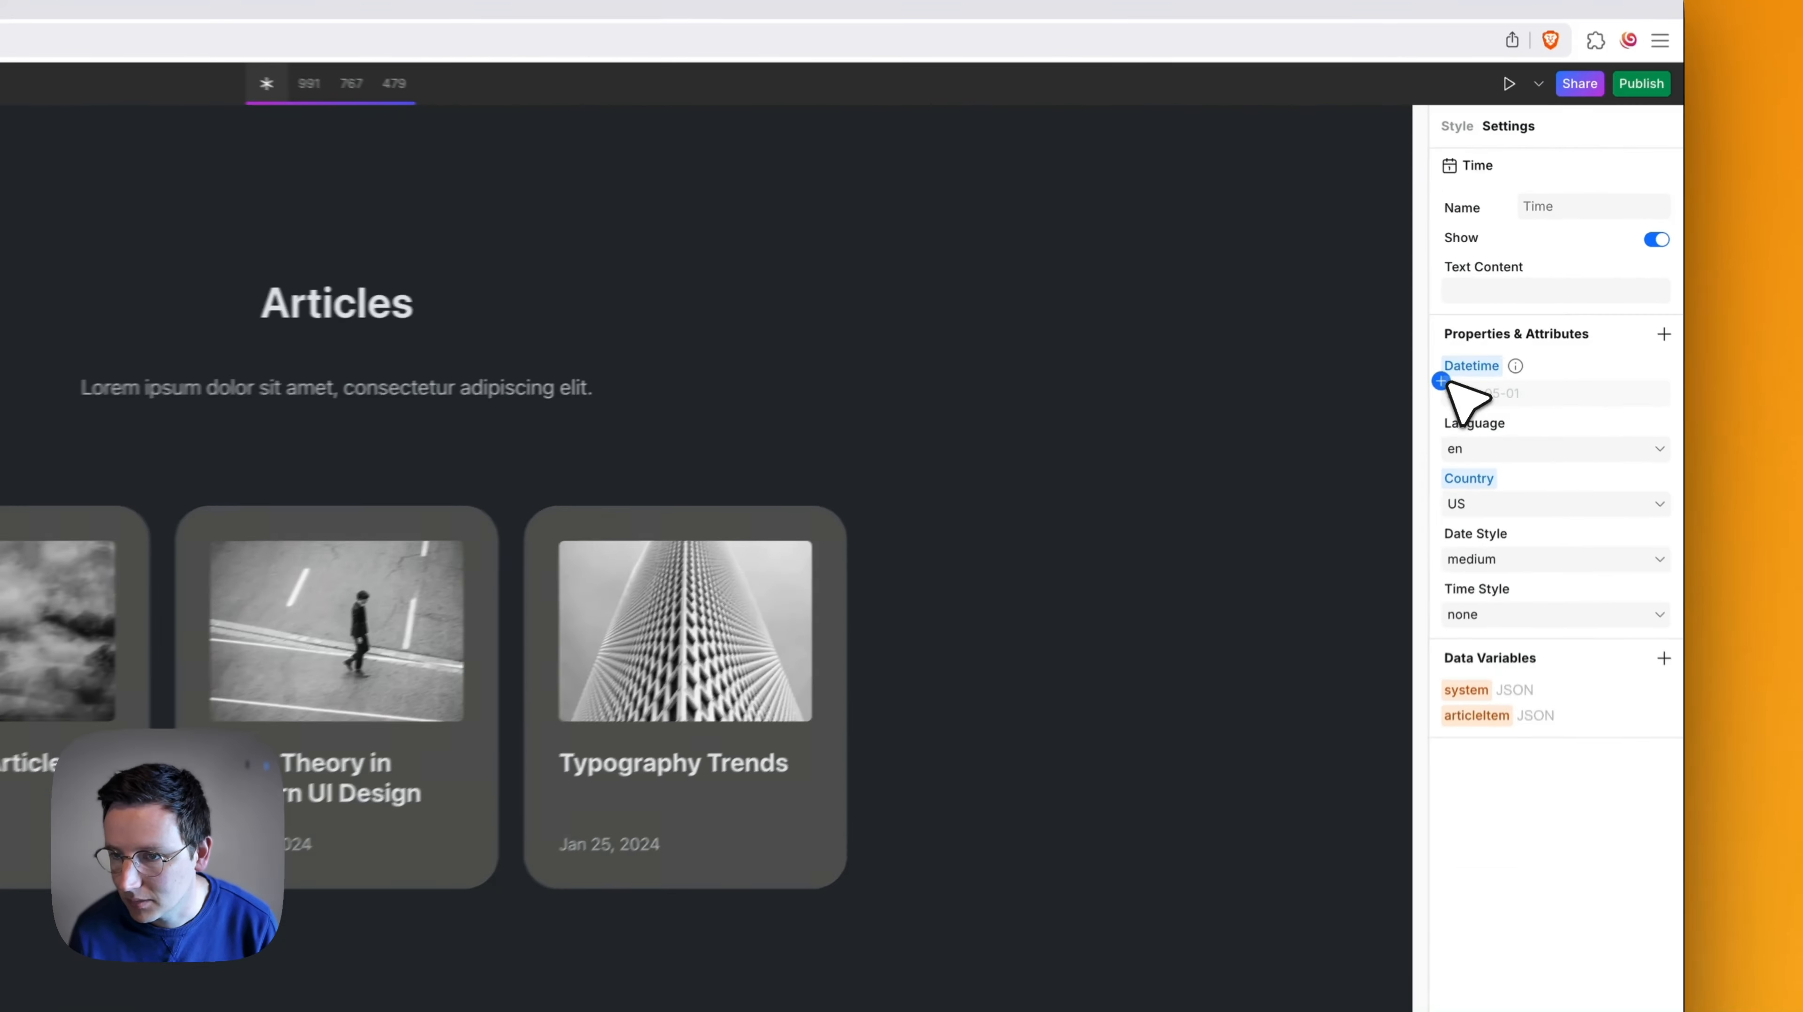
- Clear the field from the date element's Datetime binding and rebind it to articleItem.datePublished
{"action": "left_click", "coordinate": [1490, 323]}
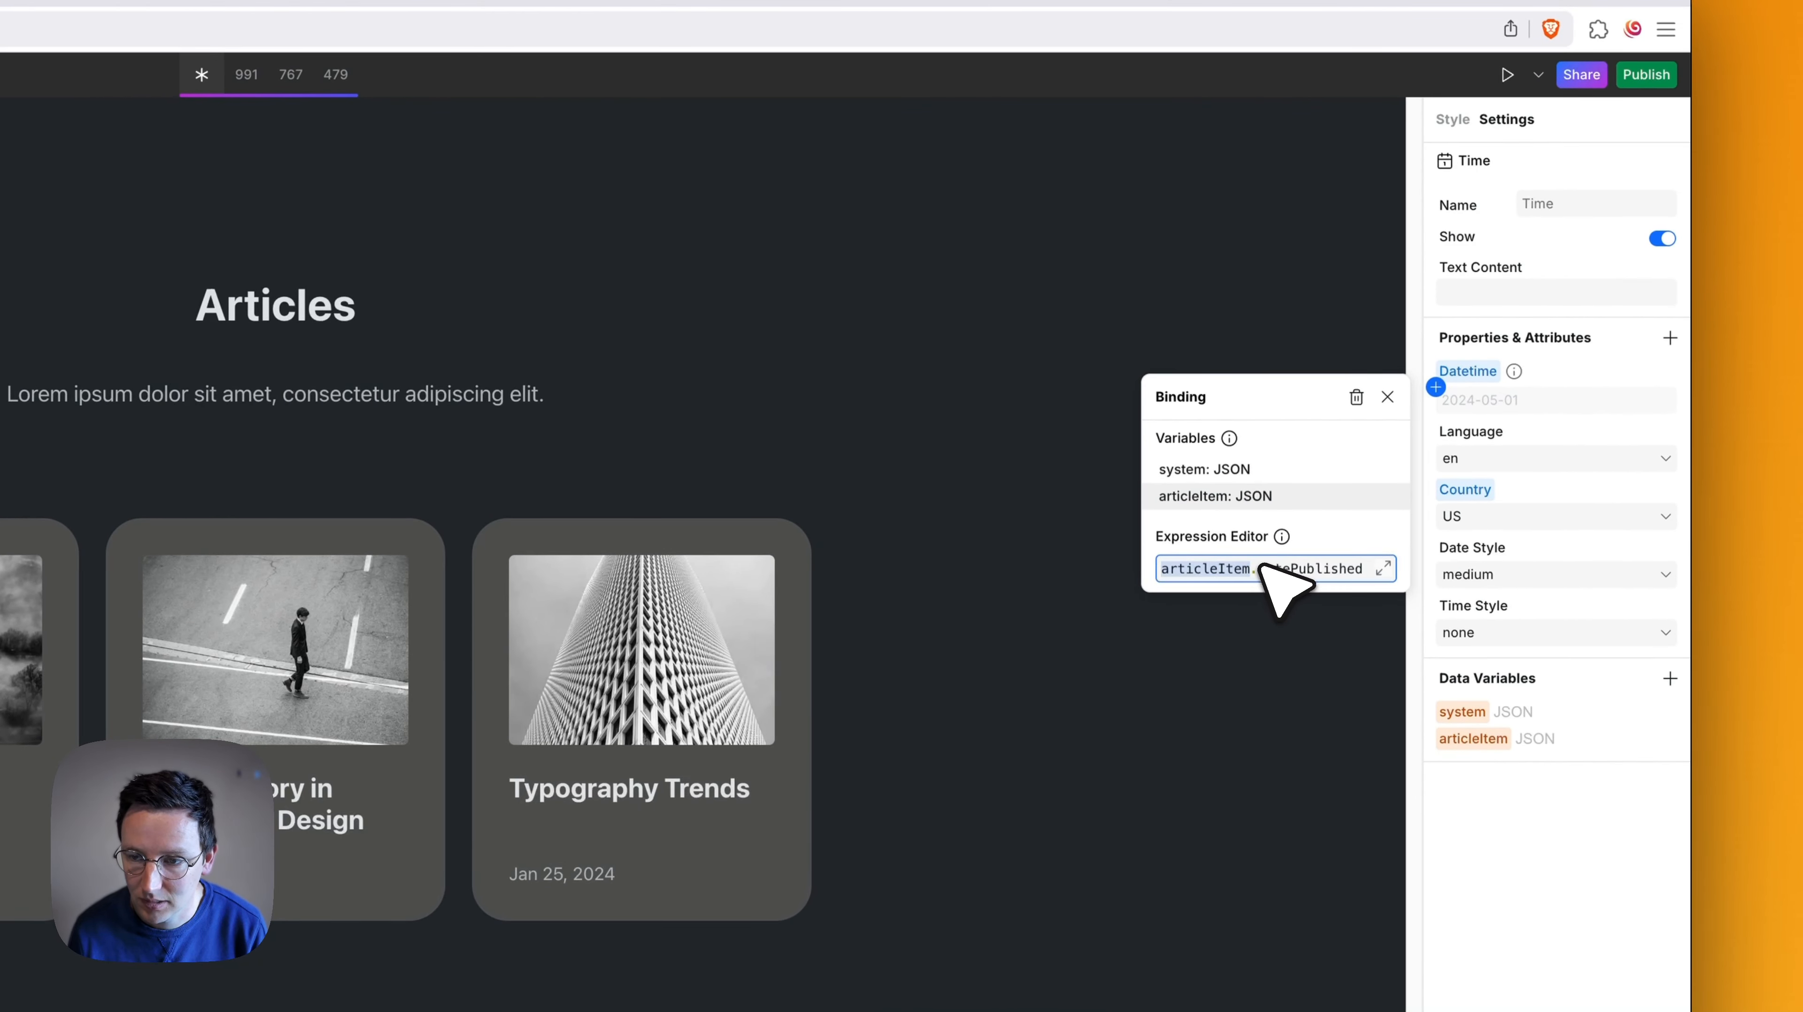
{"action": "key", "text": "Left"}
{"action": "key", "text": "shift+End"}
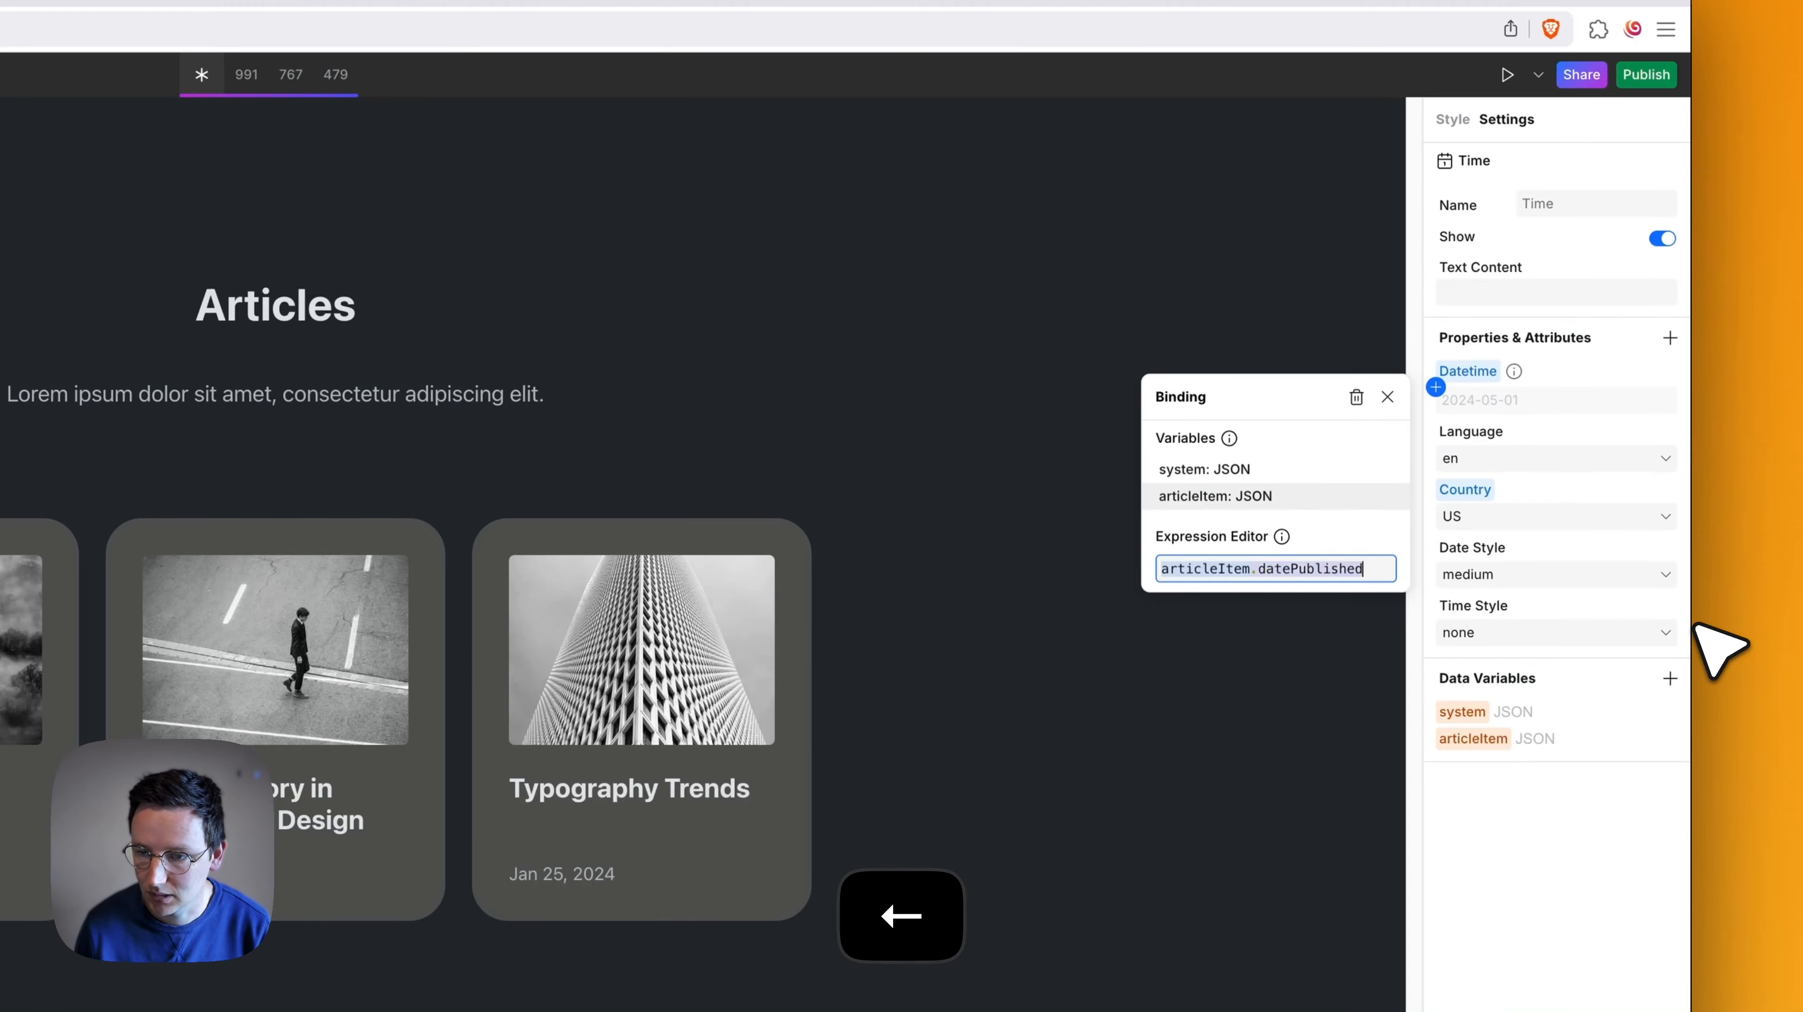
{"action": "key", "text": "BackSpace"}
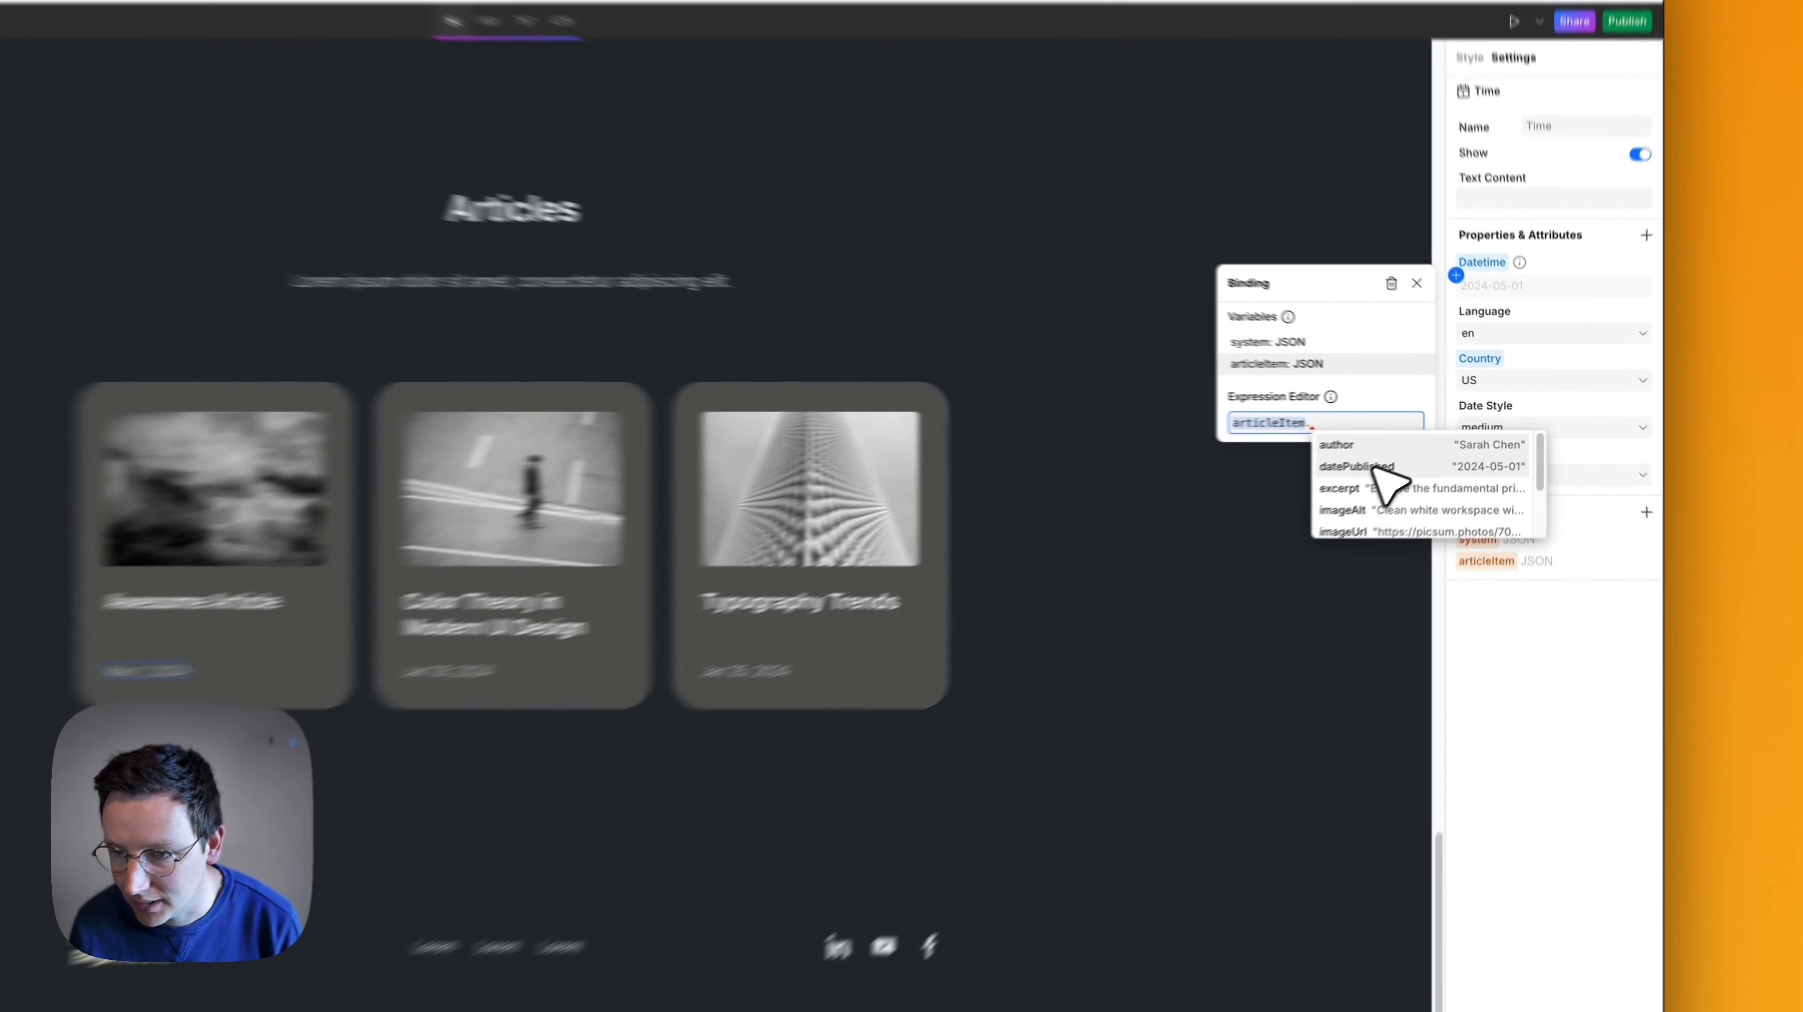
{"action": "left_click", "coordinate": [1425, 441]}
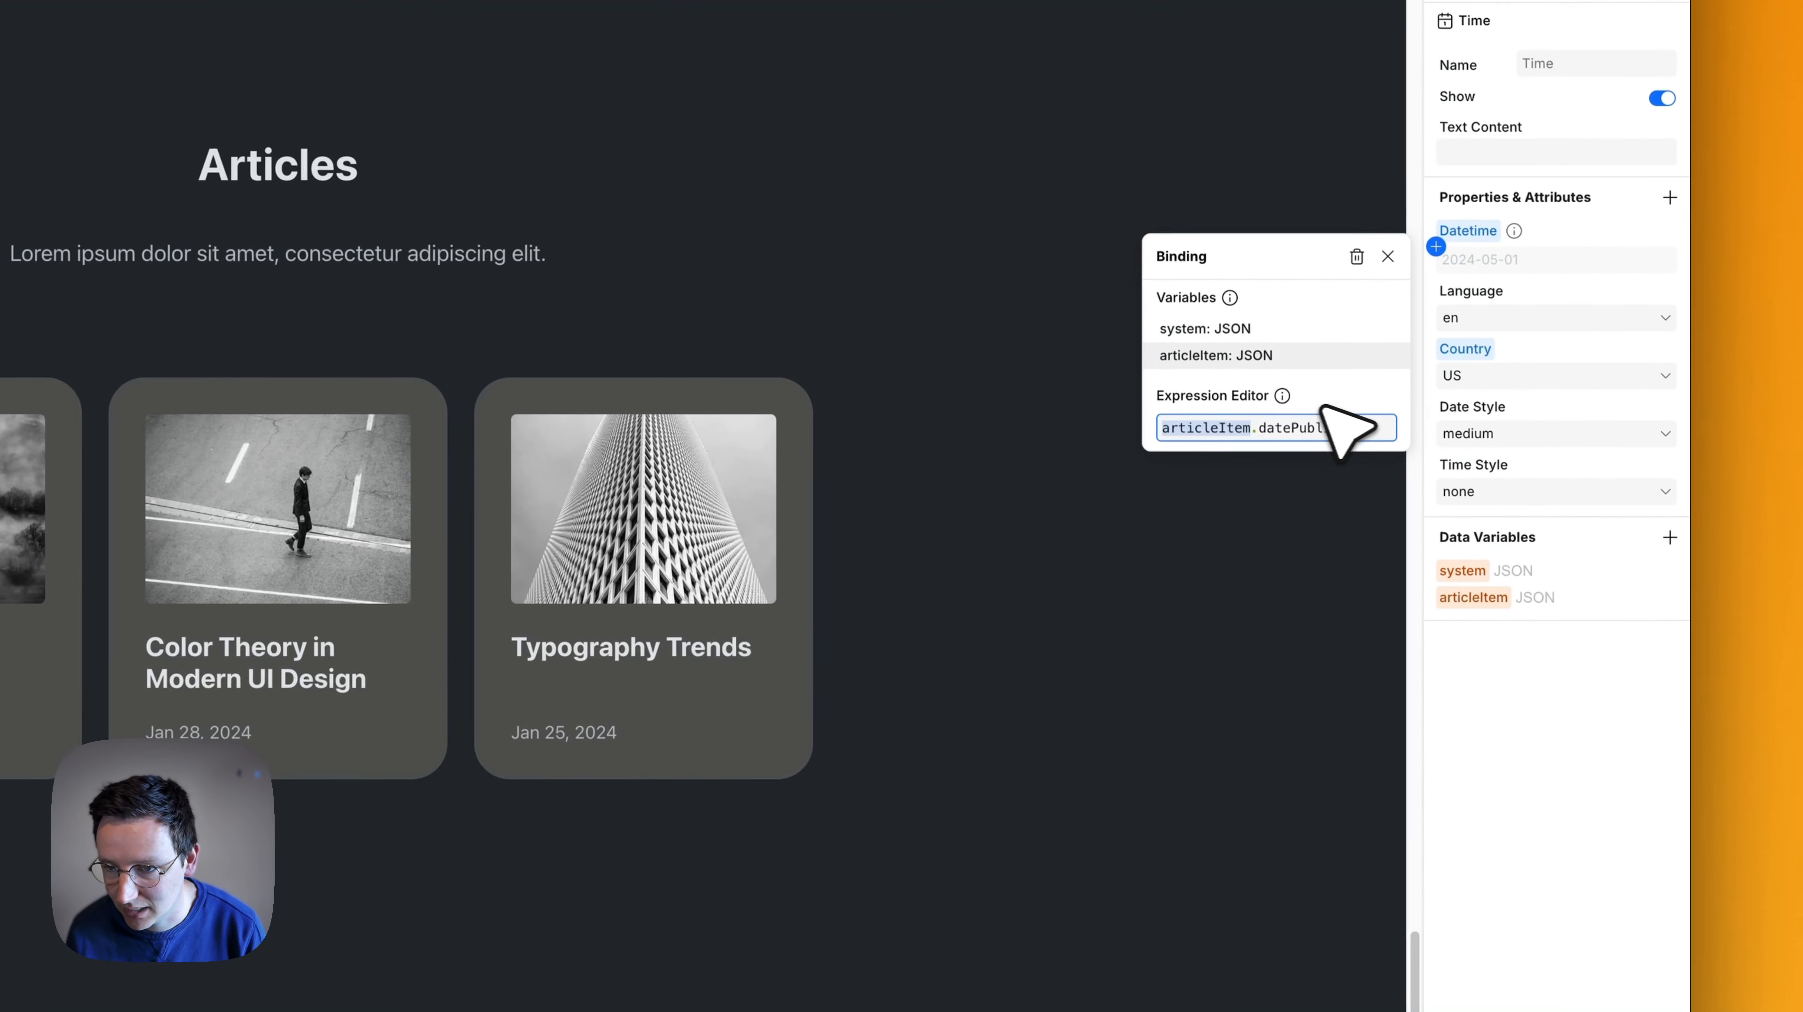
{"action": "left_click", "coordinate": [1322, 407]}
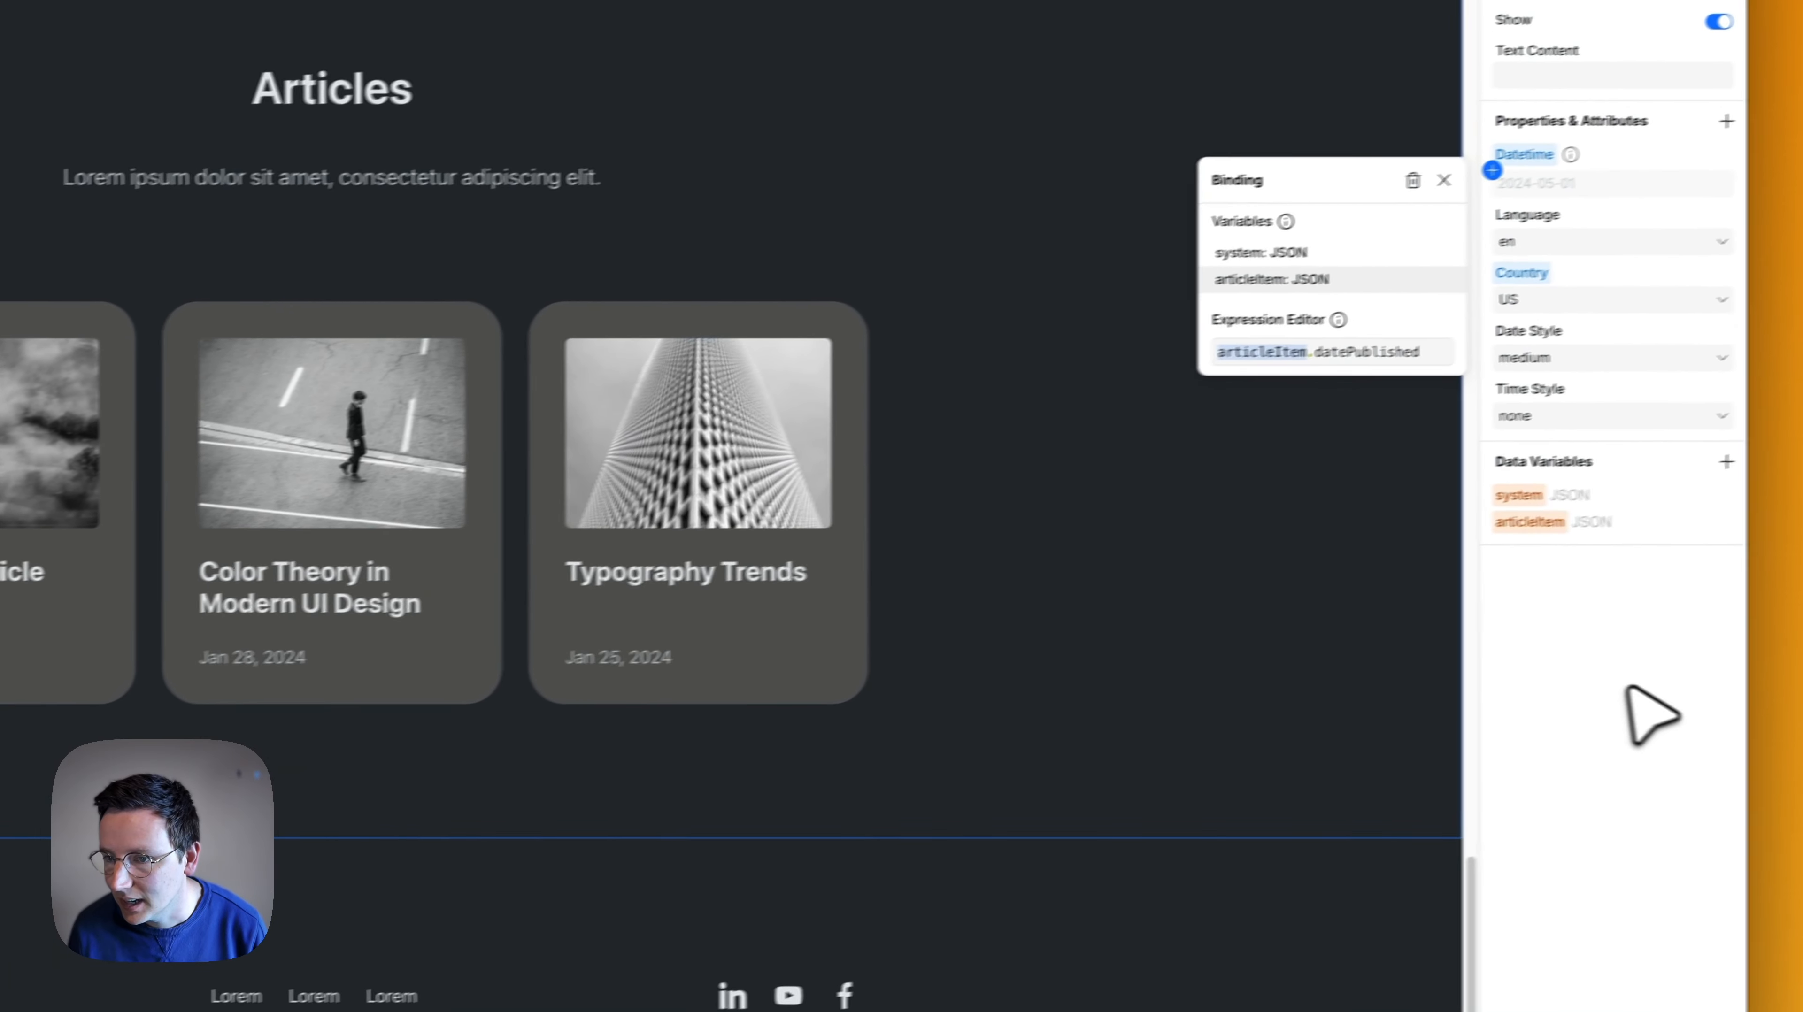
{"action": "left_click", "coordinate": [1793, 660]}
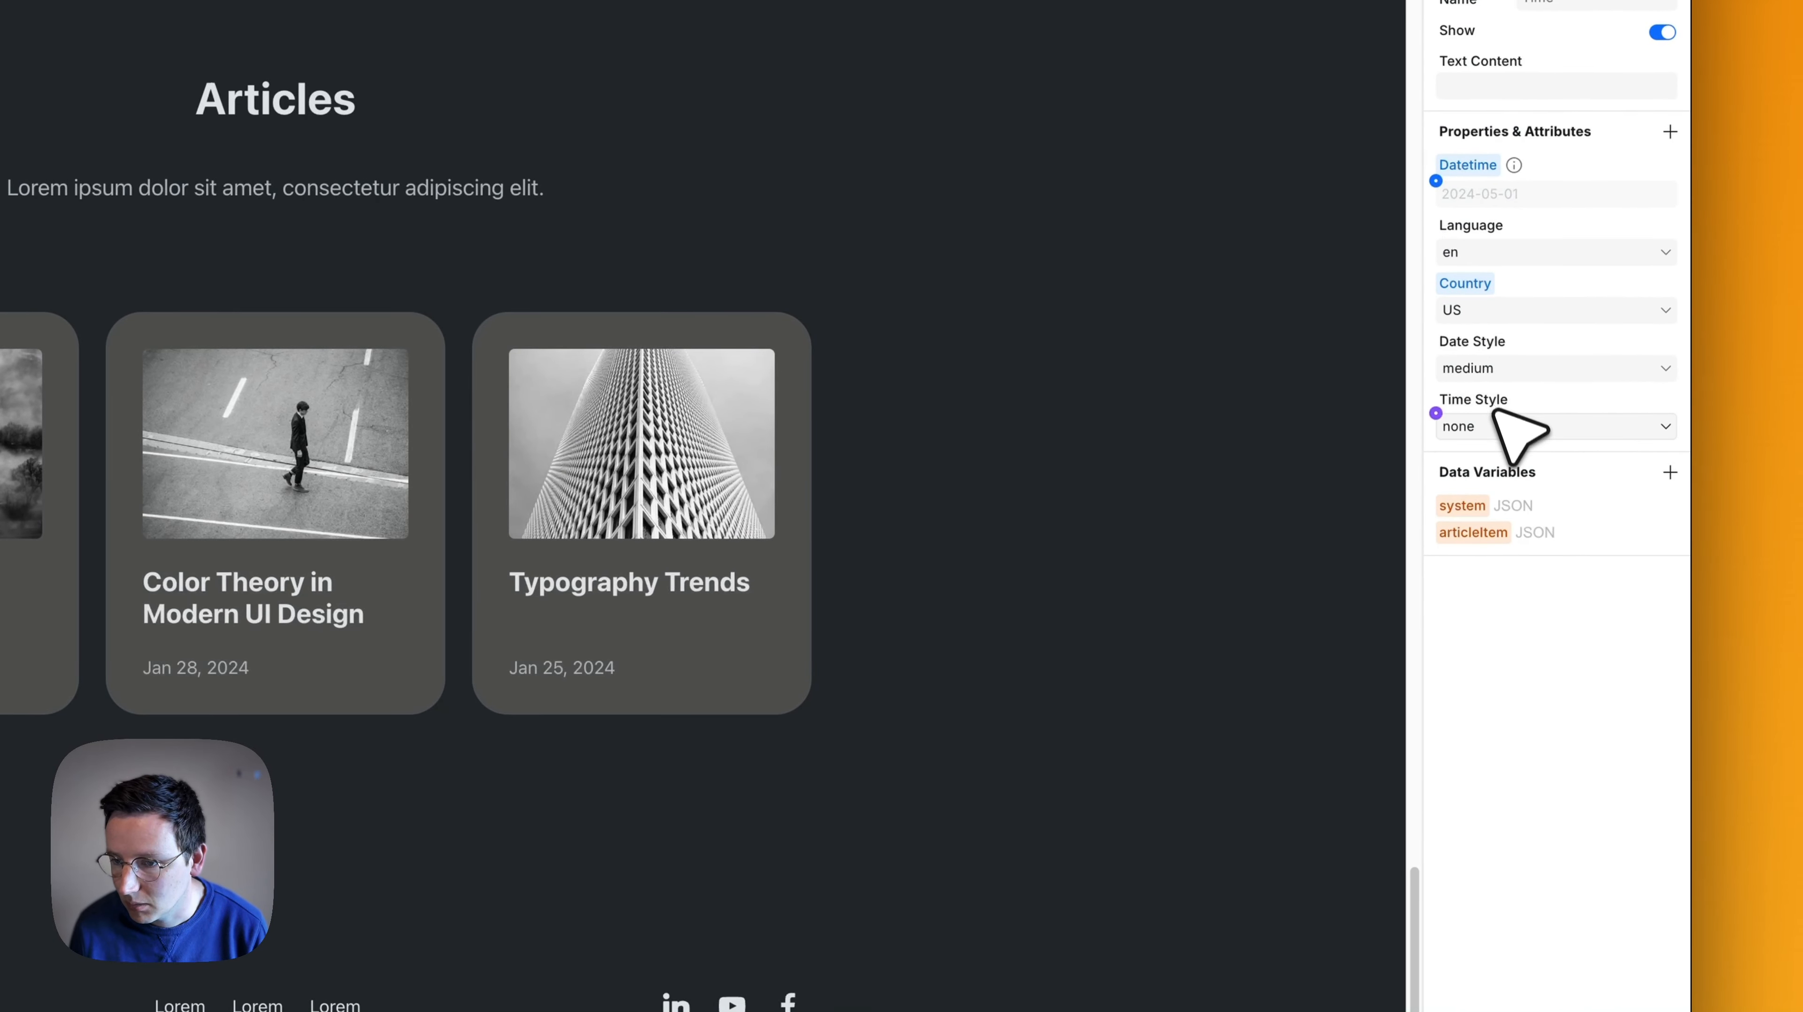
- Set the Country of the article card's Time element to GB
{"action": "left_click", "coordinate": [1482, 313]}
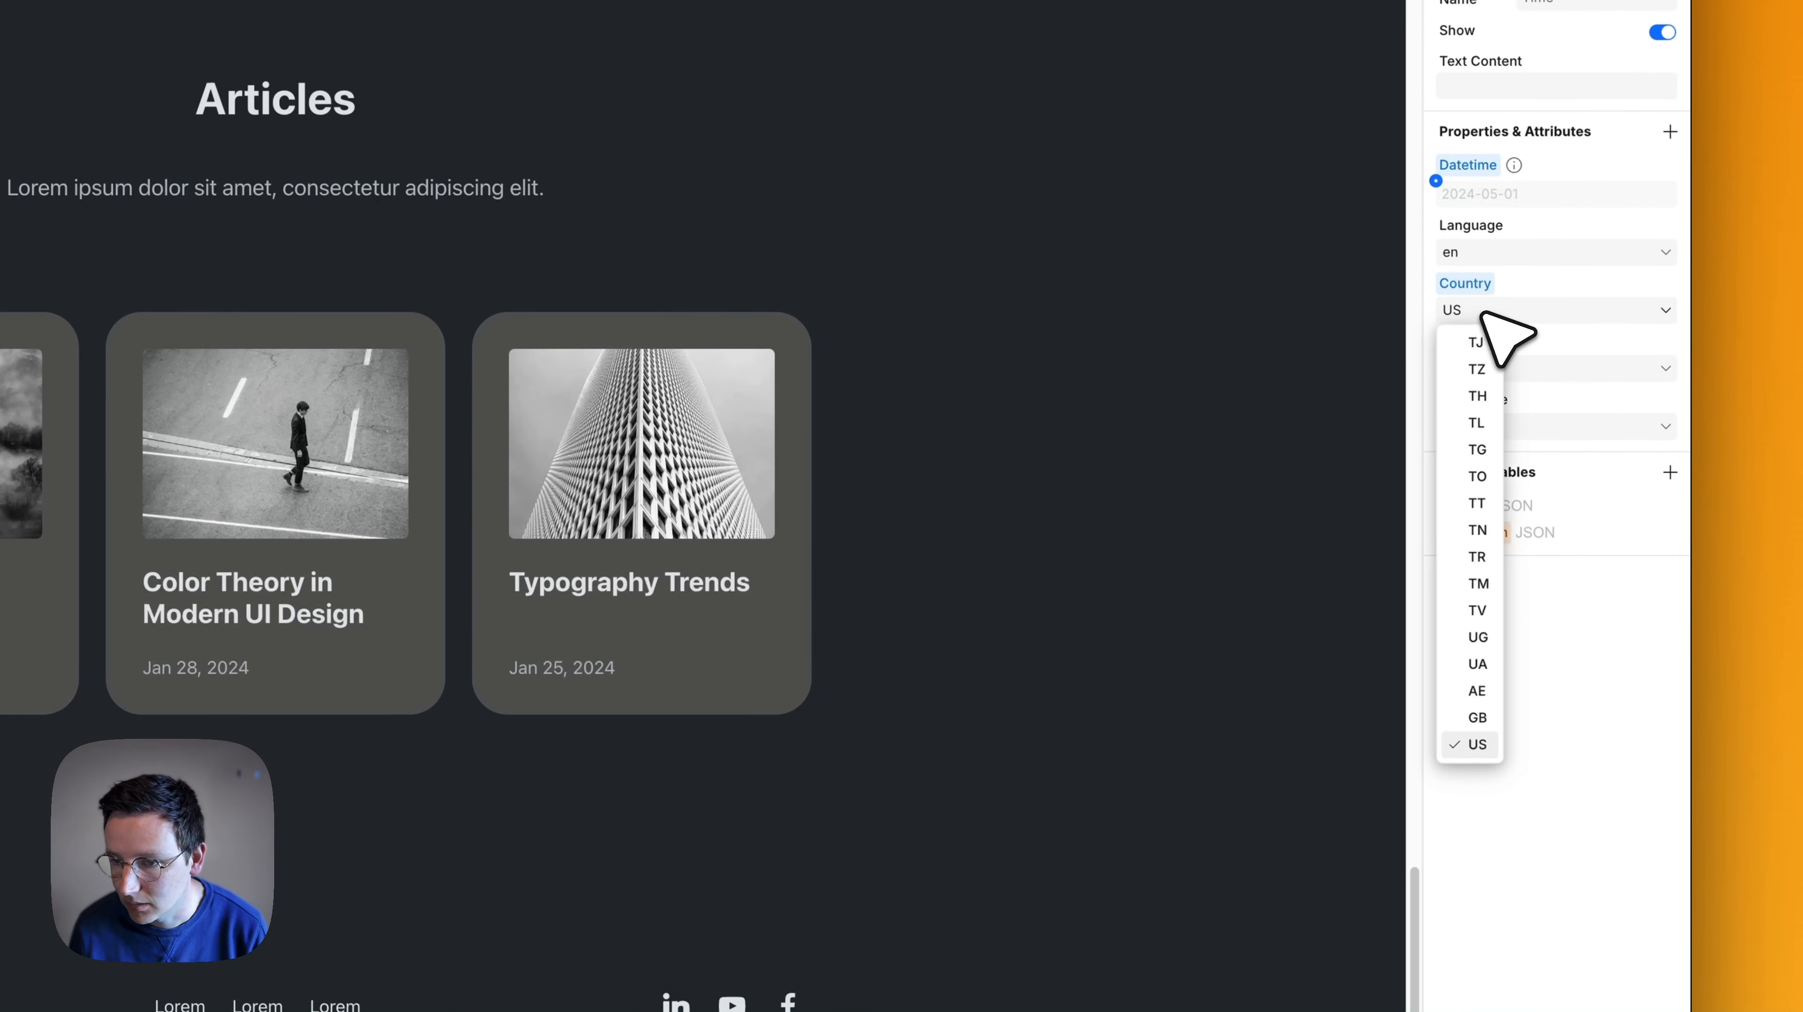
{"action": "scroll", "coordinate": [1470, 547], "scroll_direction": "up", "scroll_amount": 5}
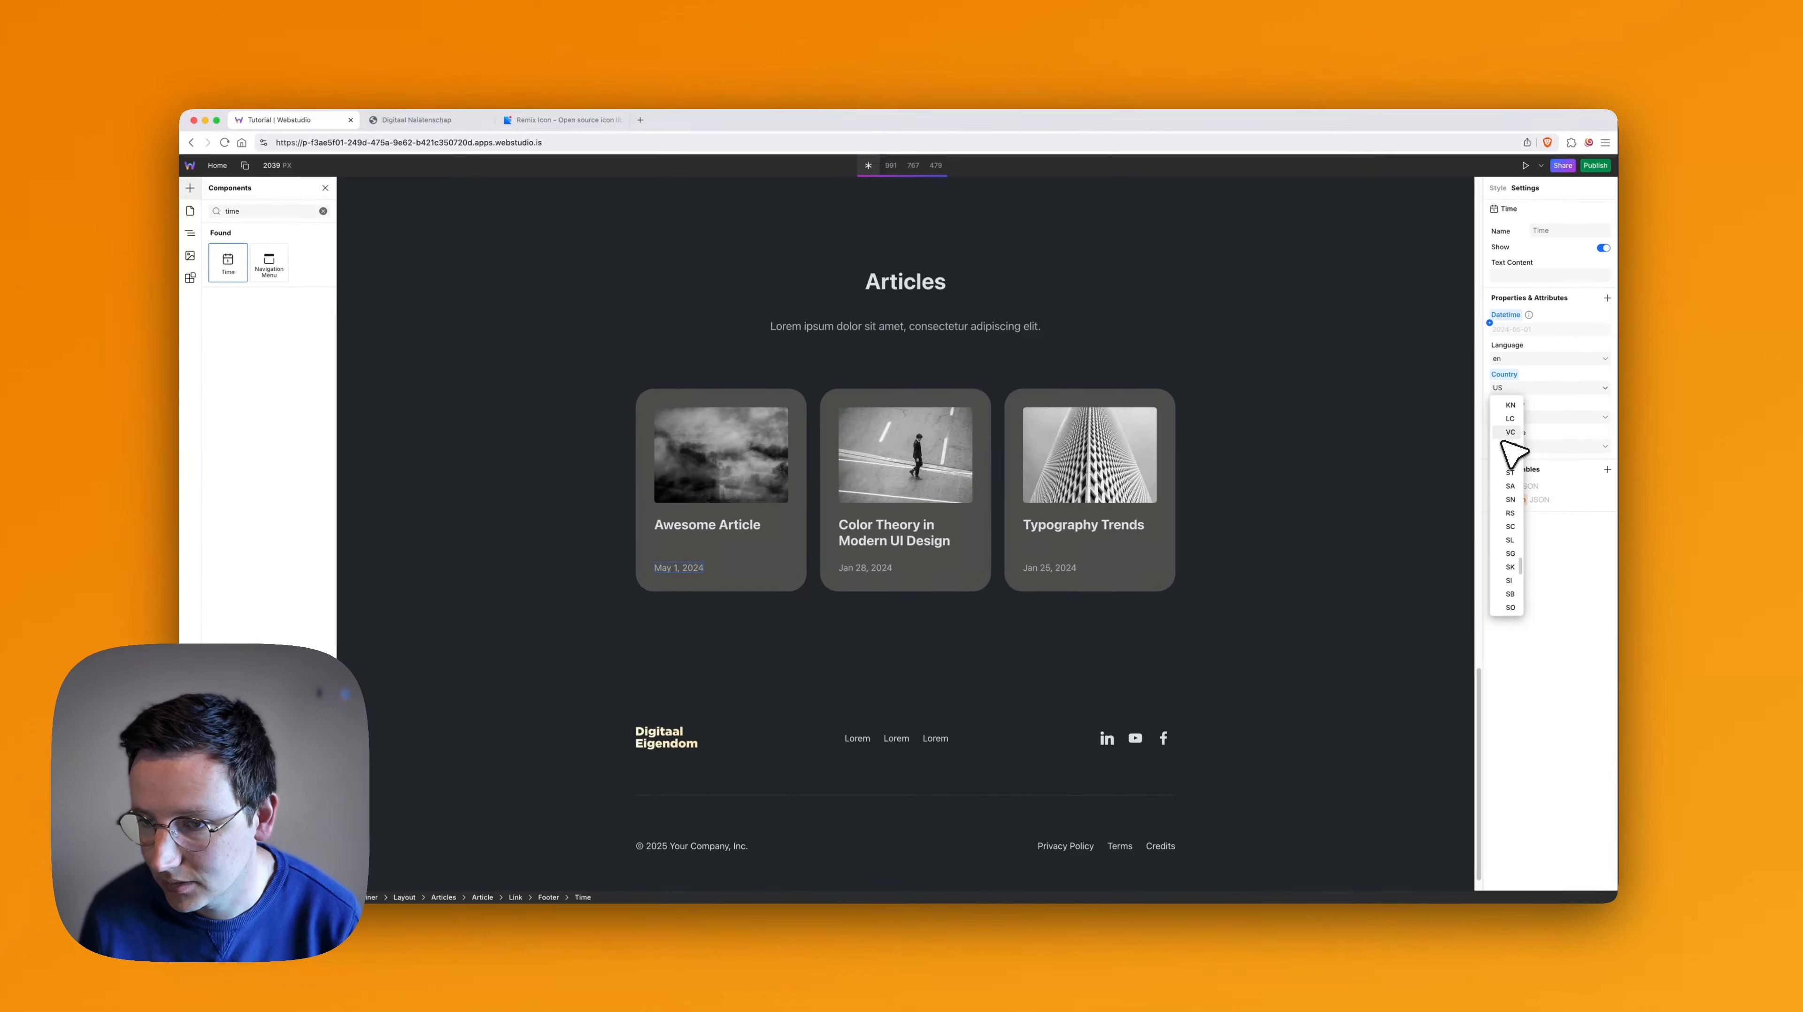
{"action": "key", "text": "super+f"}
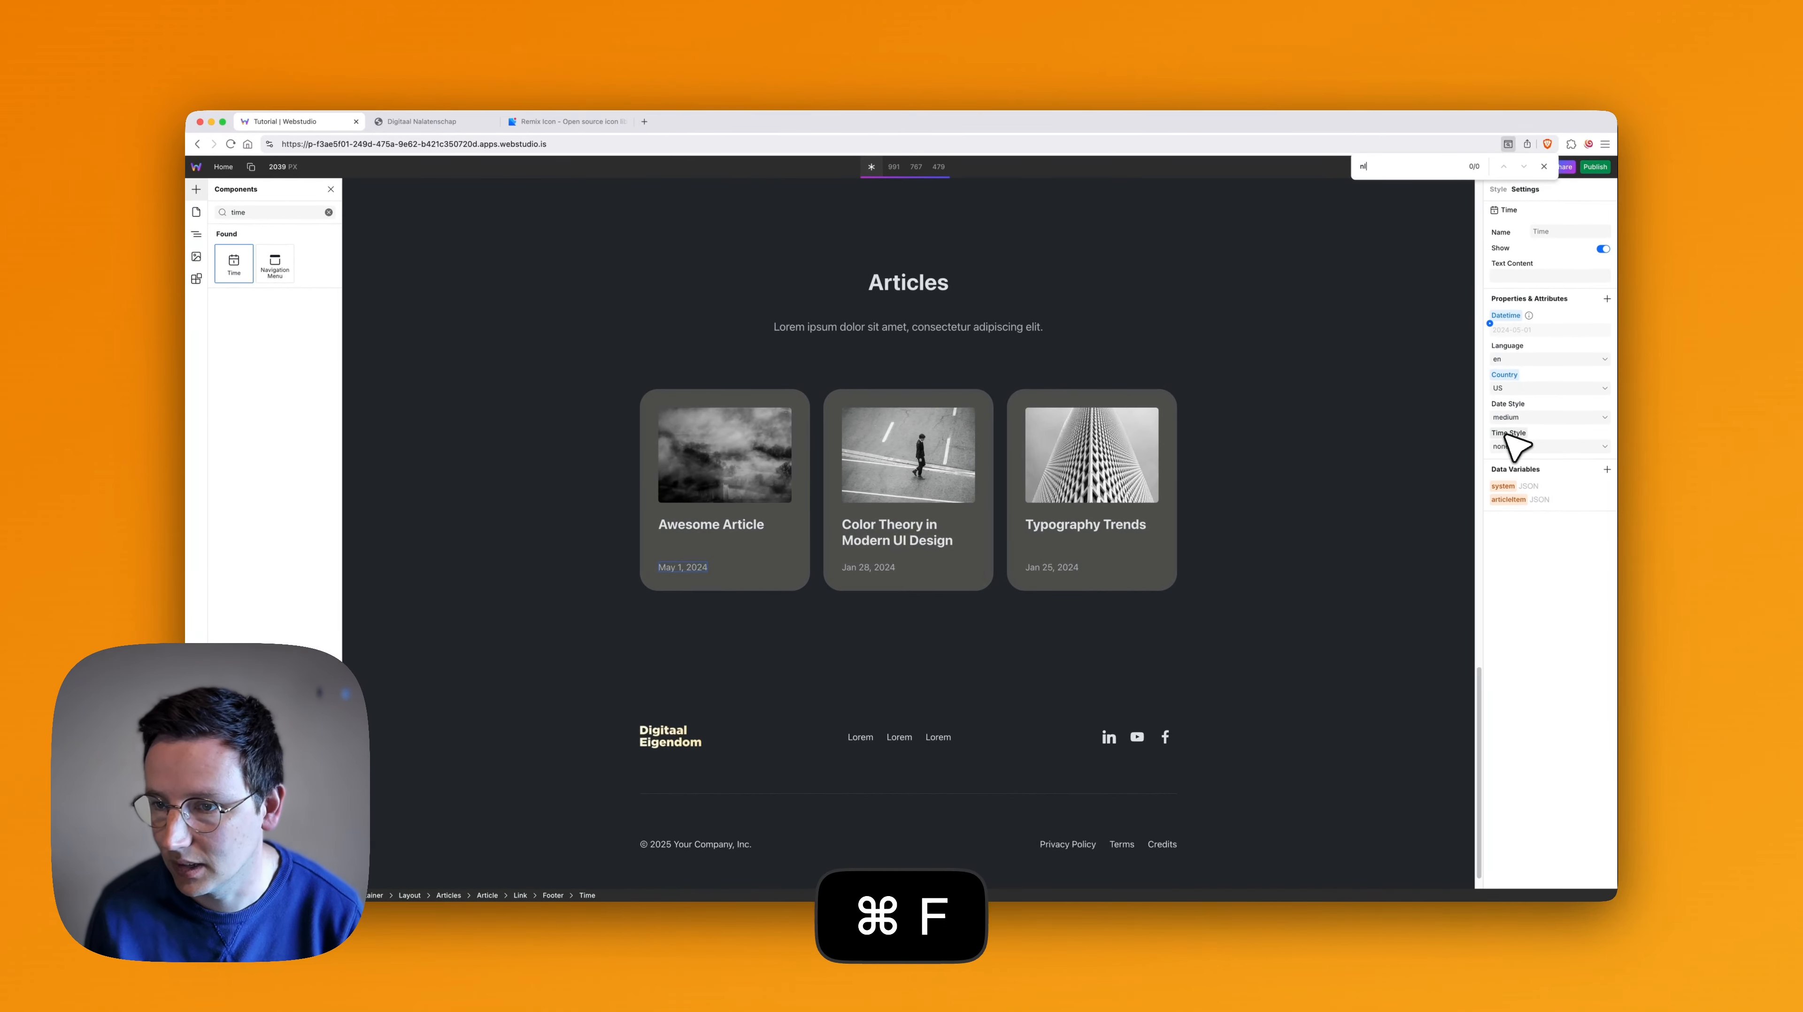
{"action": "key", "text": "Escape"}
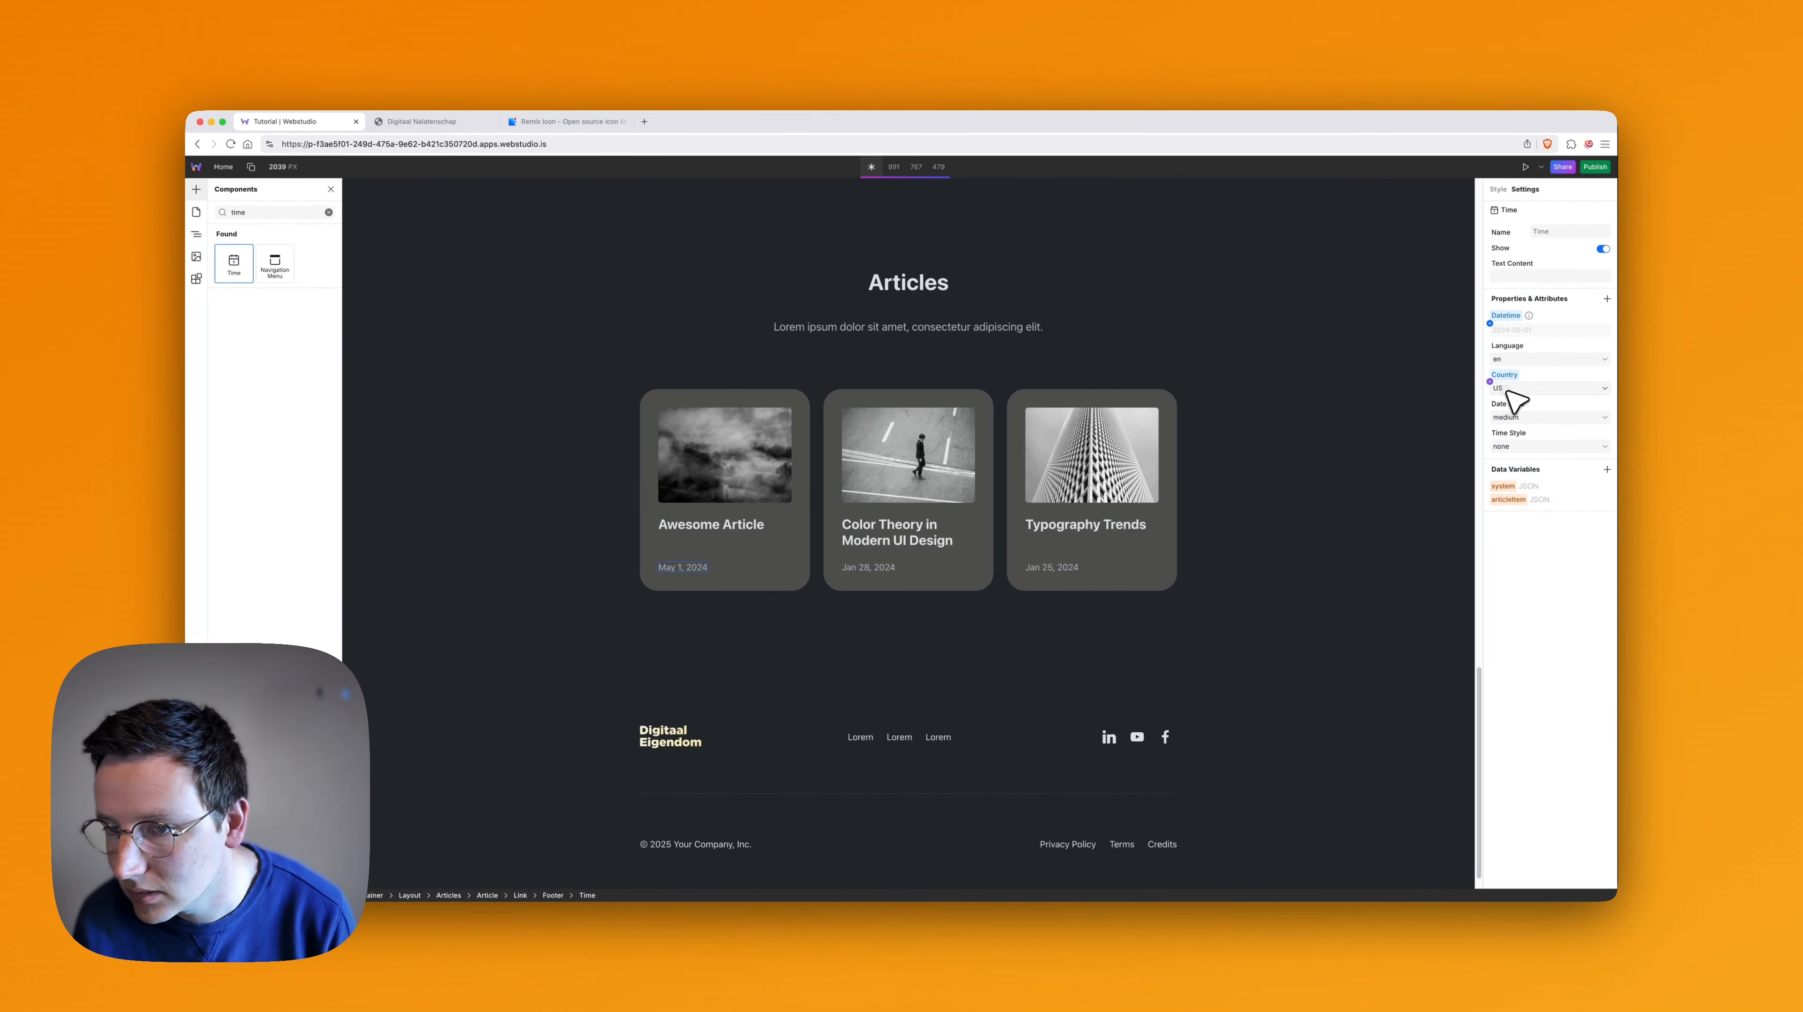
{"action": "left_click", "coordinate": [1509, 389]}
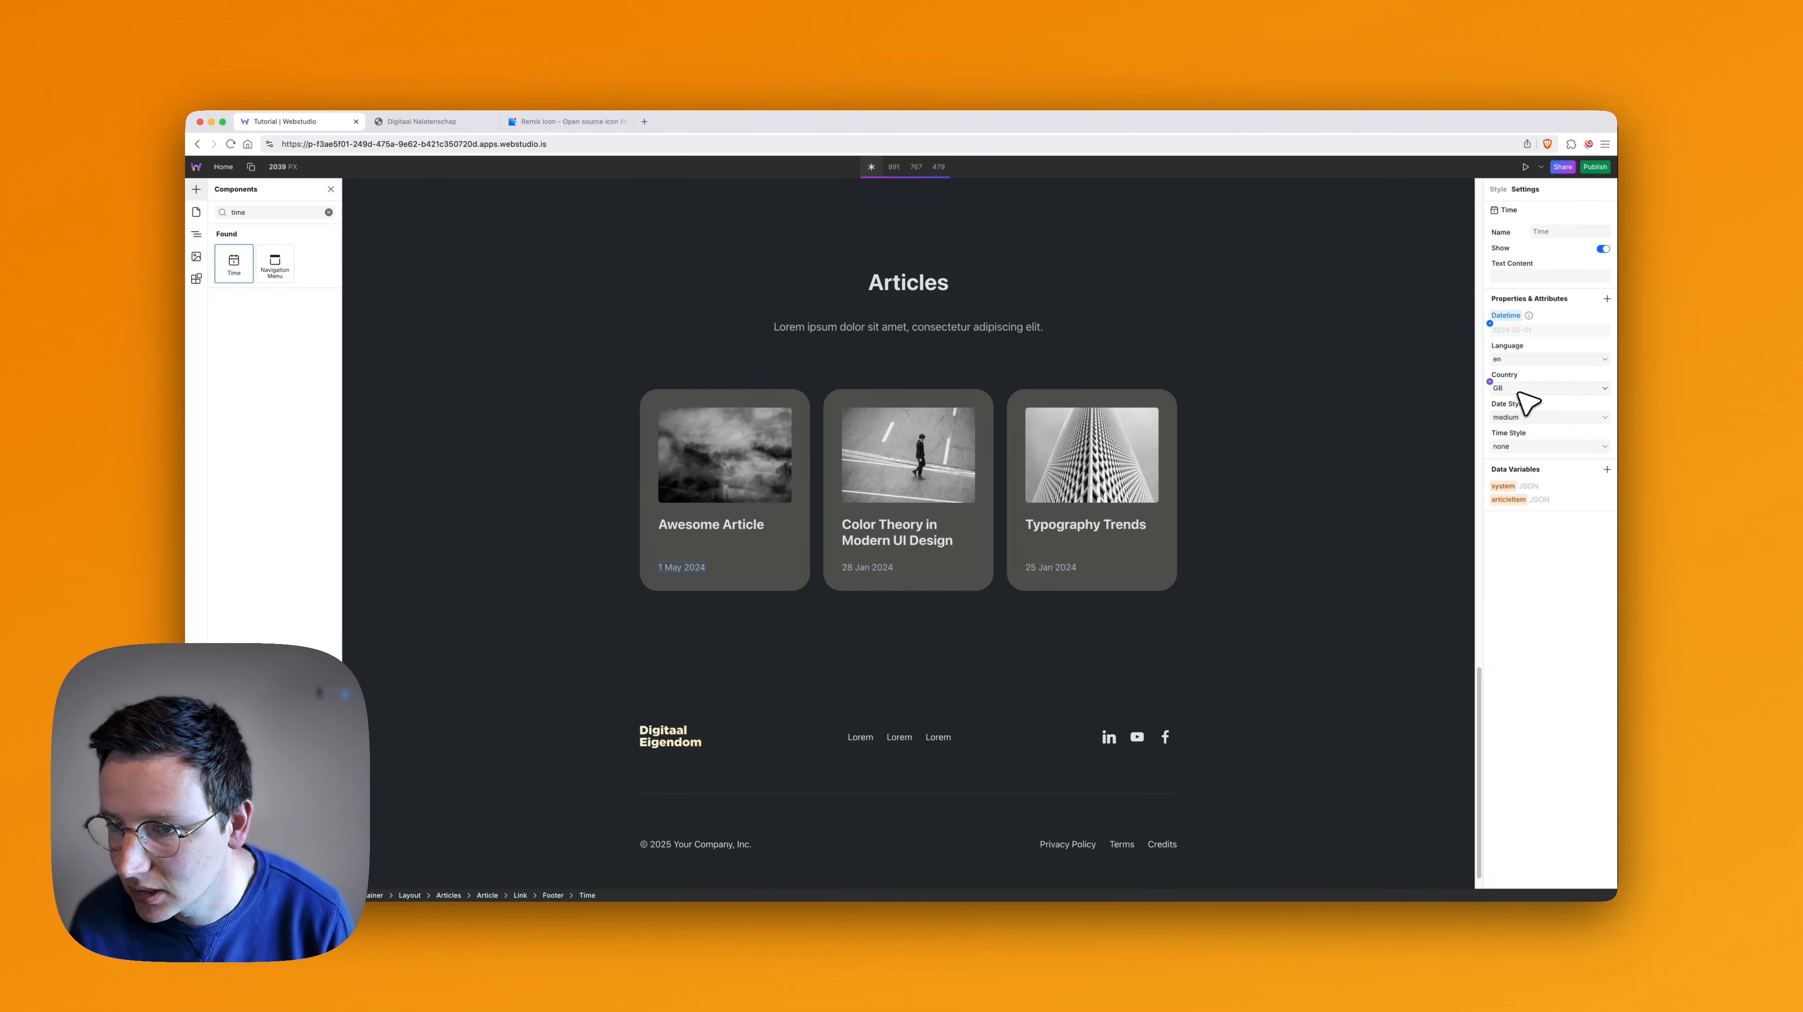
- Switch the Time element's Country to RW and return it to GB
{"action": "left_click", "coordinate": [1518, 391]}
{"action": "left_click", "coordinate": [1515, 421]}
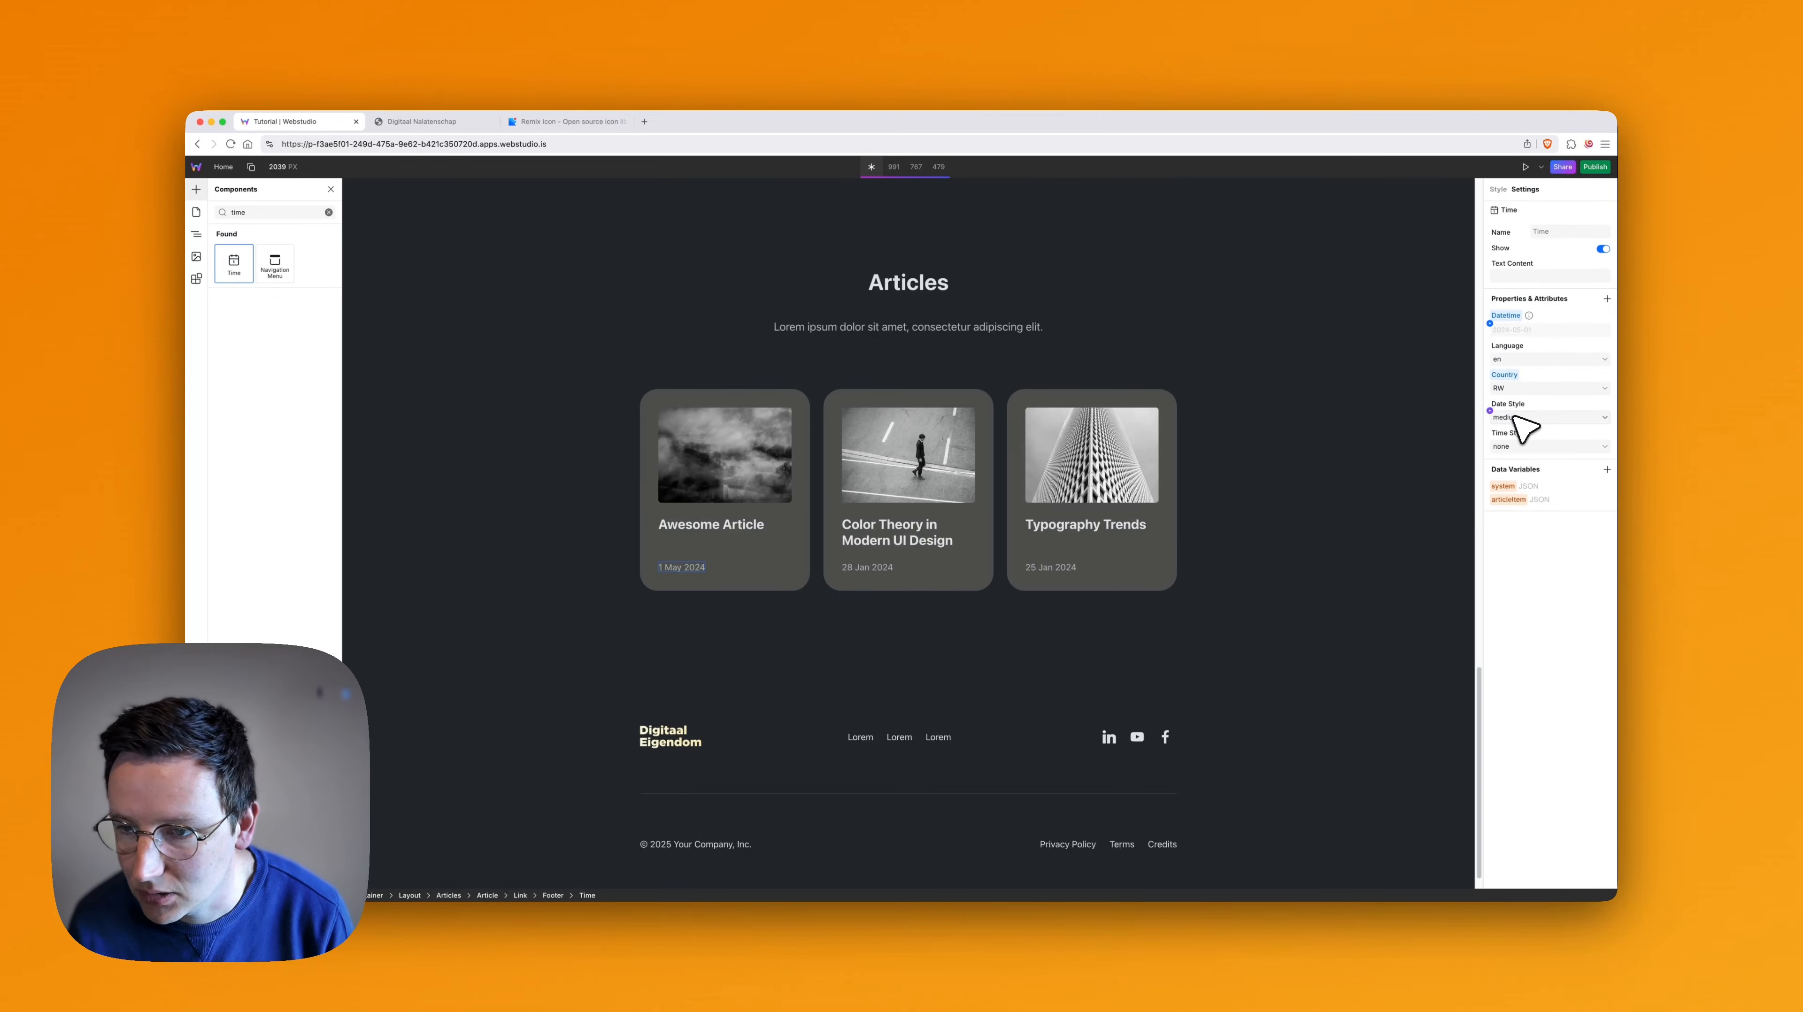
{"action": "left_click", "coordinate": [1518, 390]}
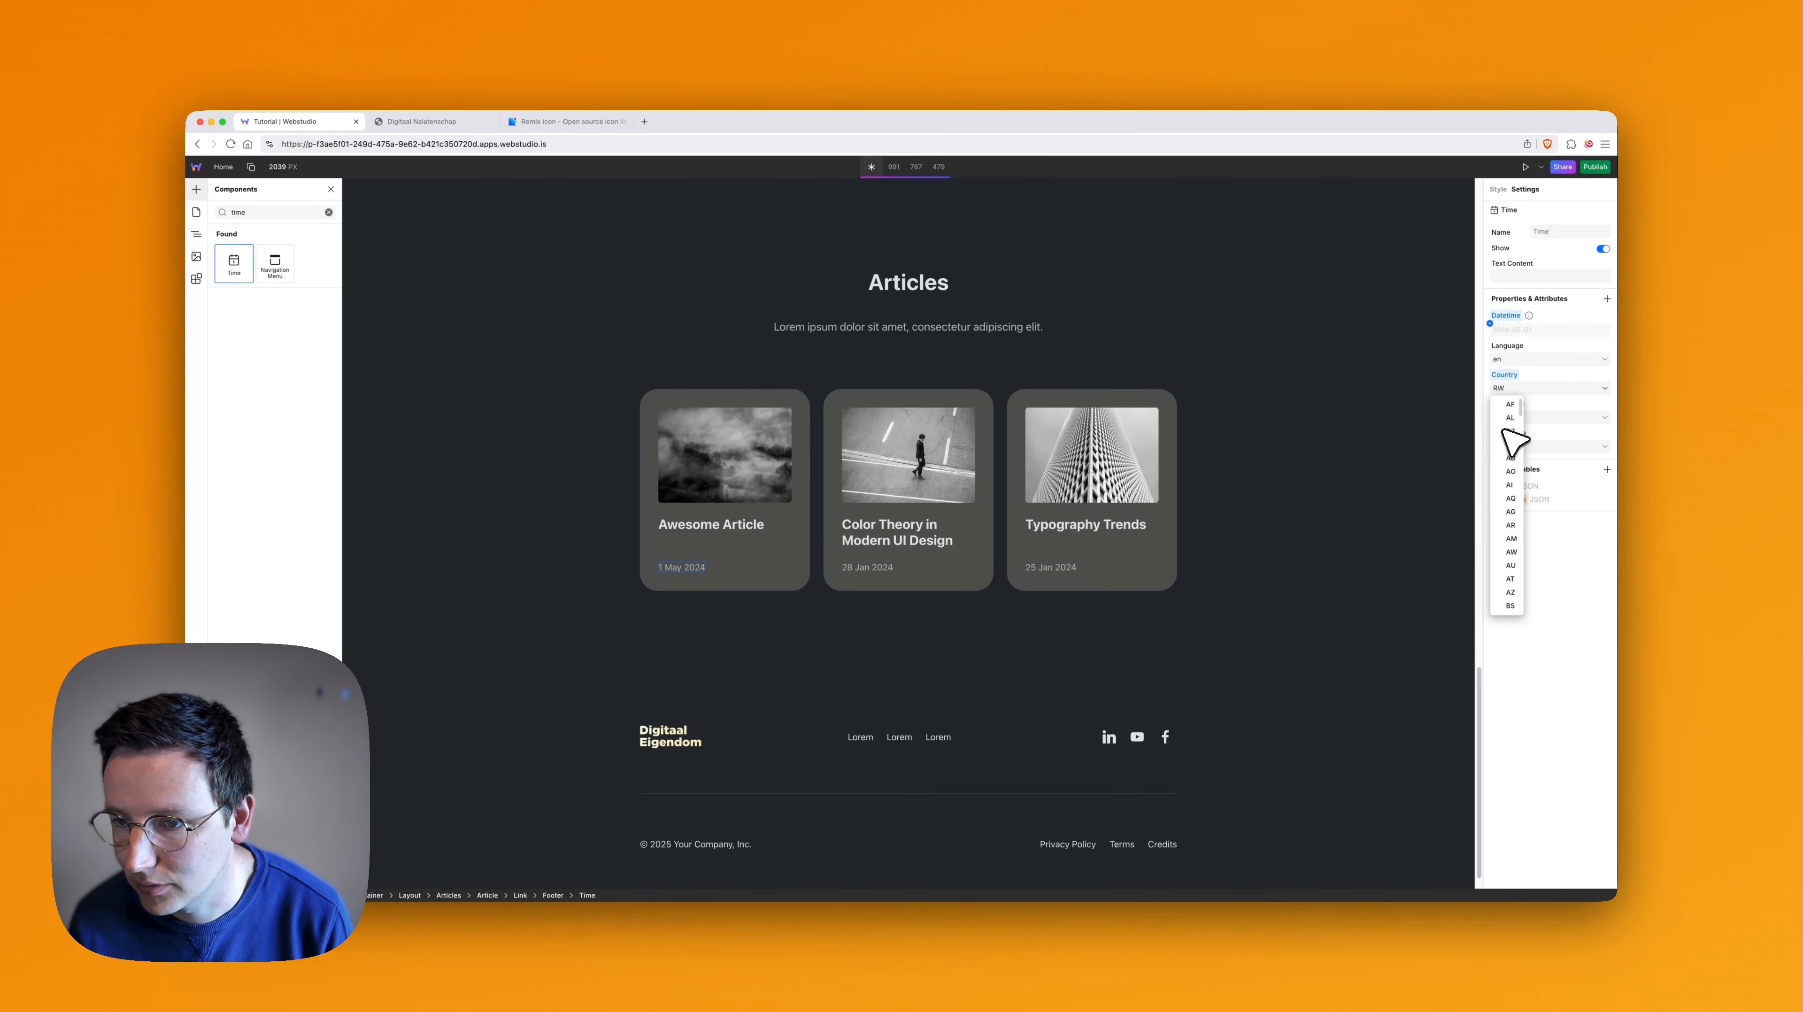
{"action": "left_click", "coordinate": [1513, 405]}
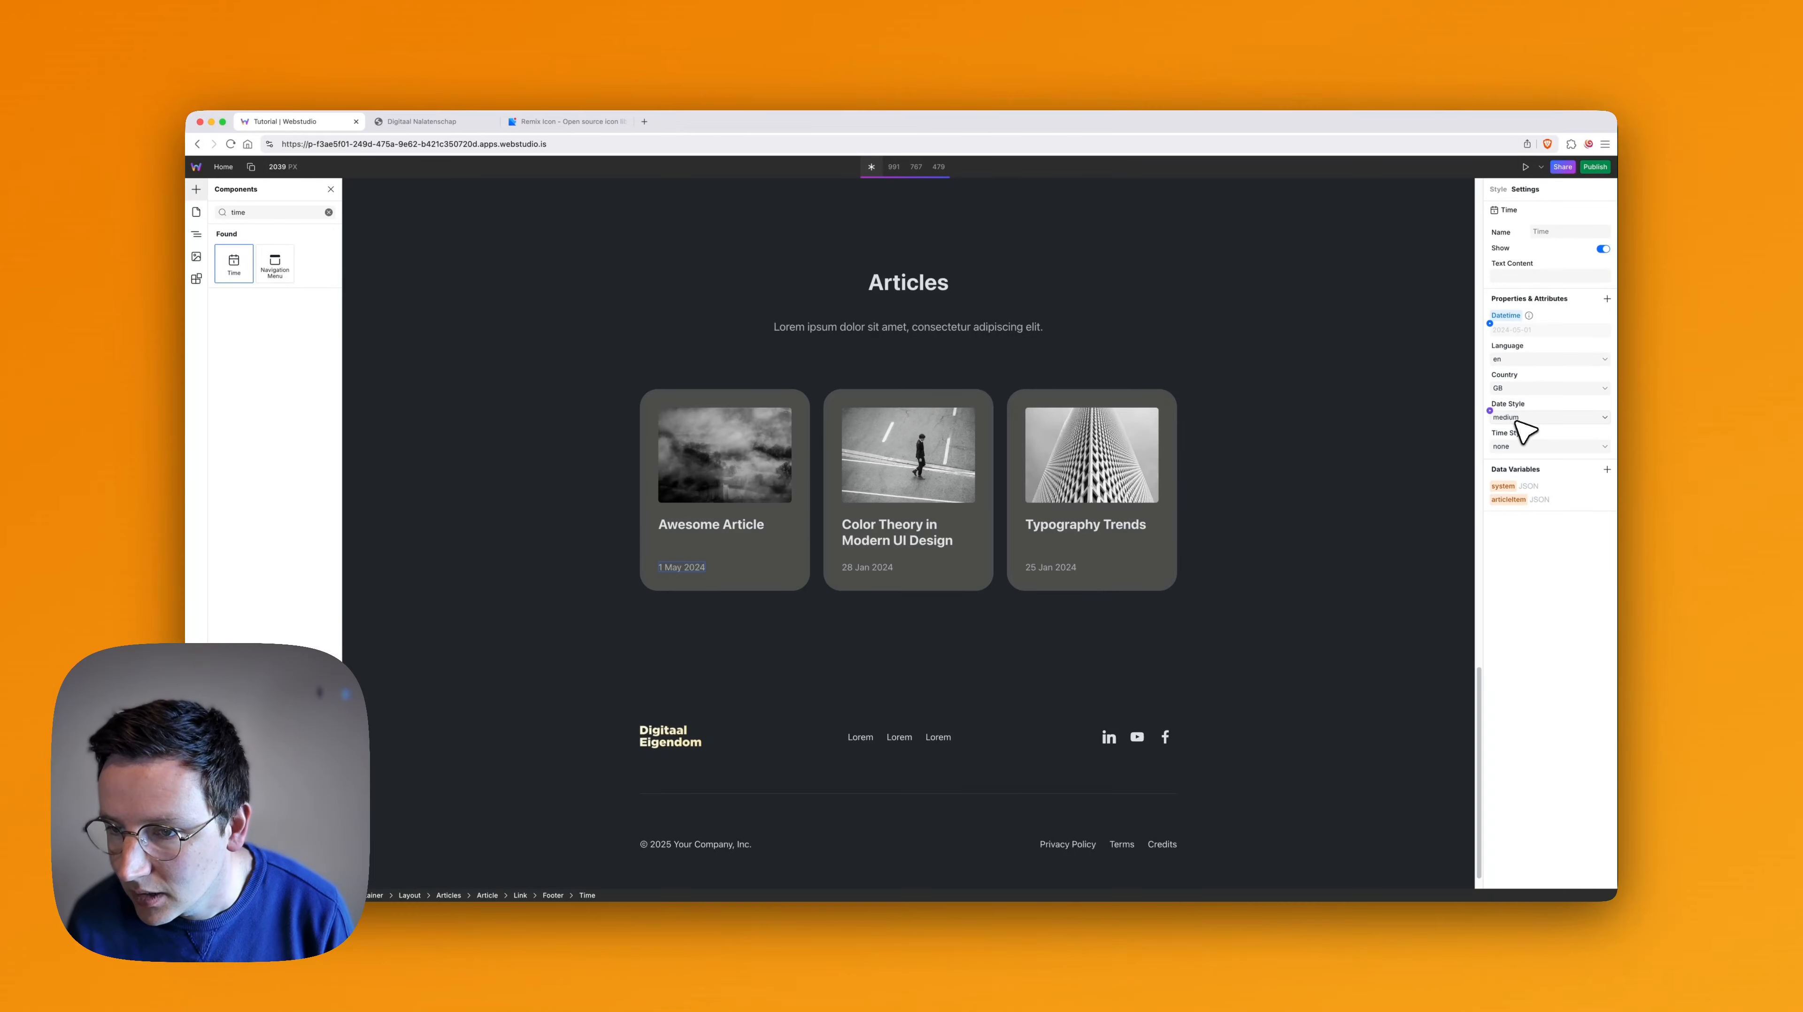
- Try the full and none date styles on the article dates and return Date Style to medium
{"action": "left_click", "coordinate": [1514, 434]}
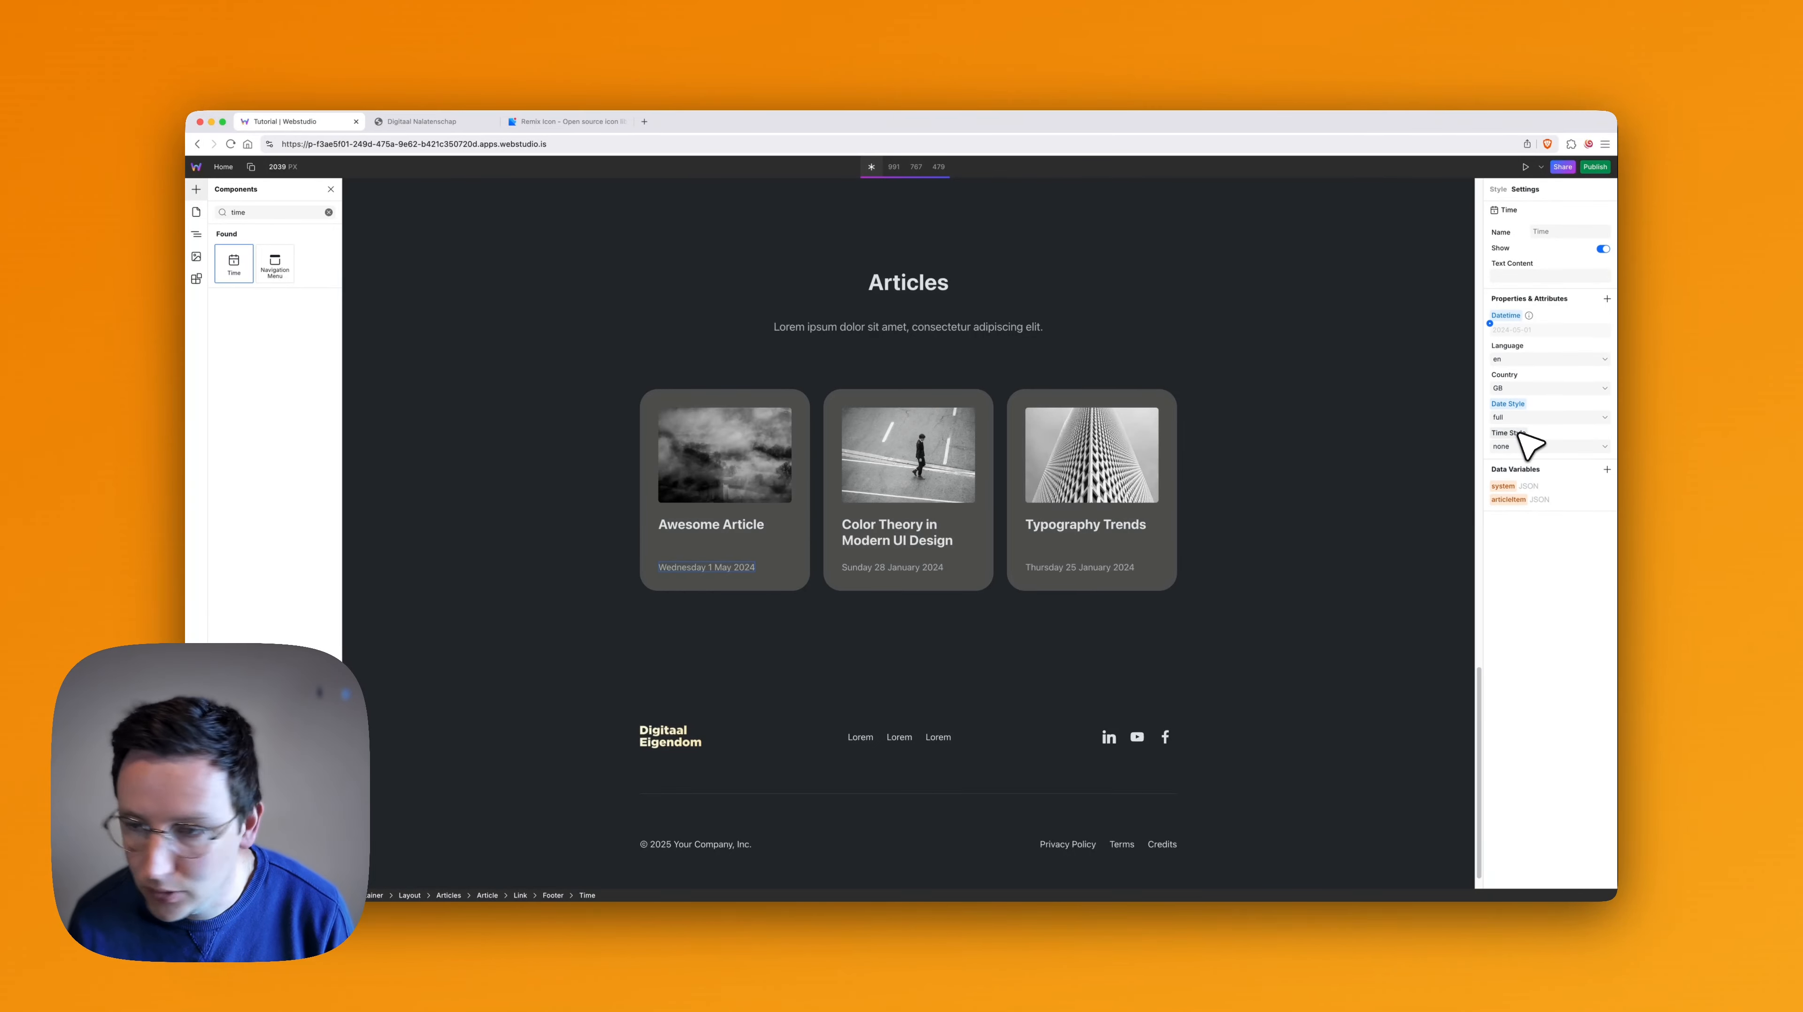
{"action": "left_click", "coordinate": [1513, 446]}
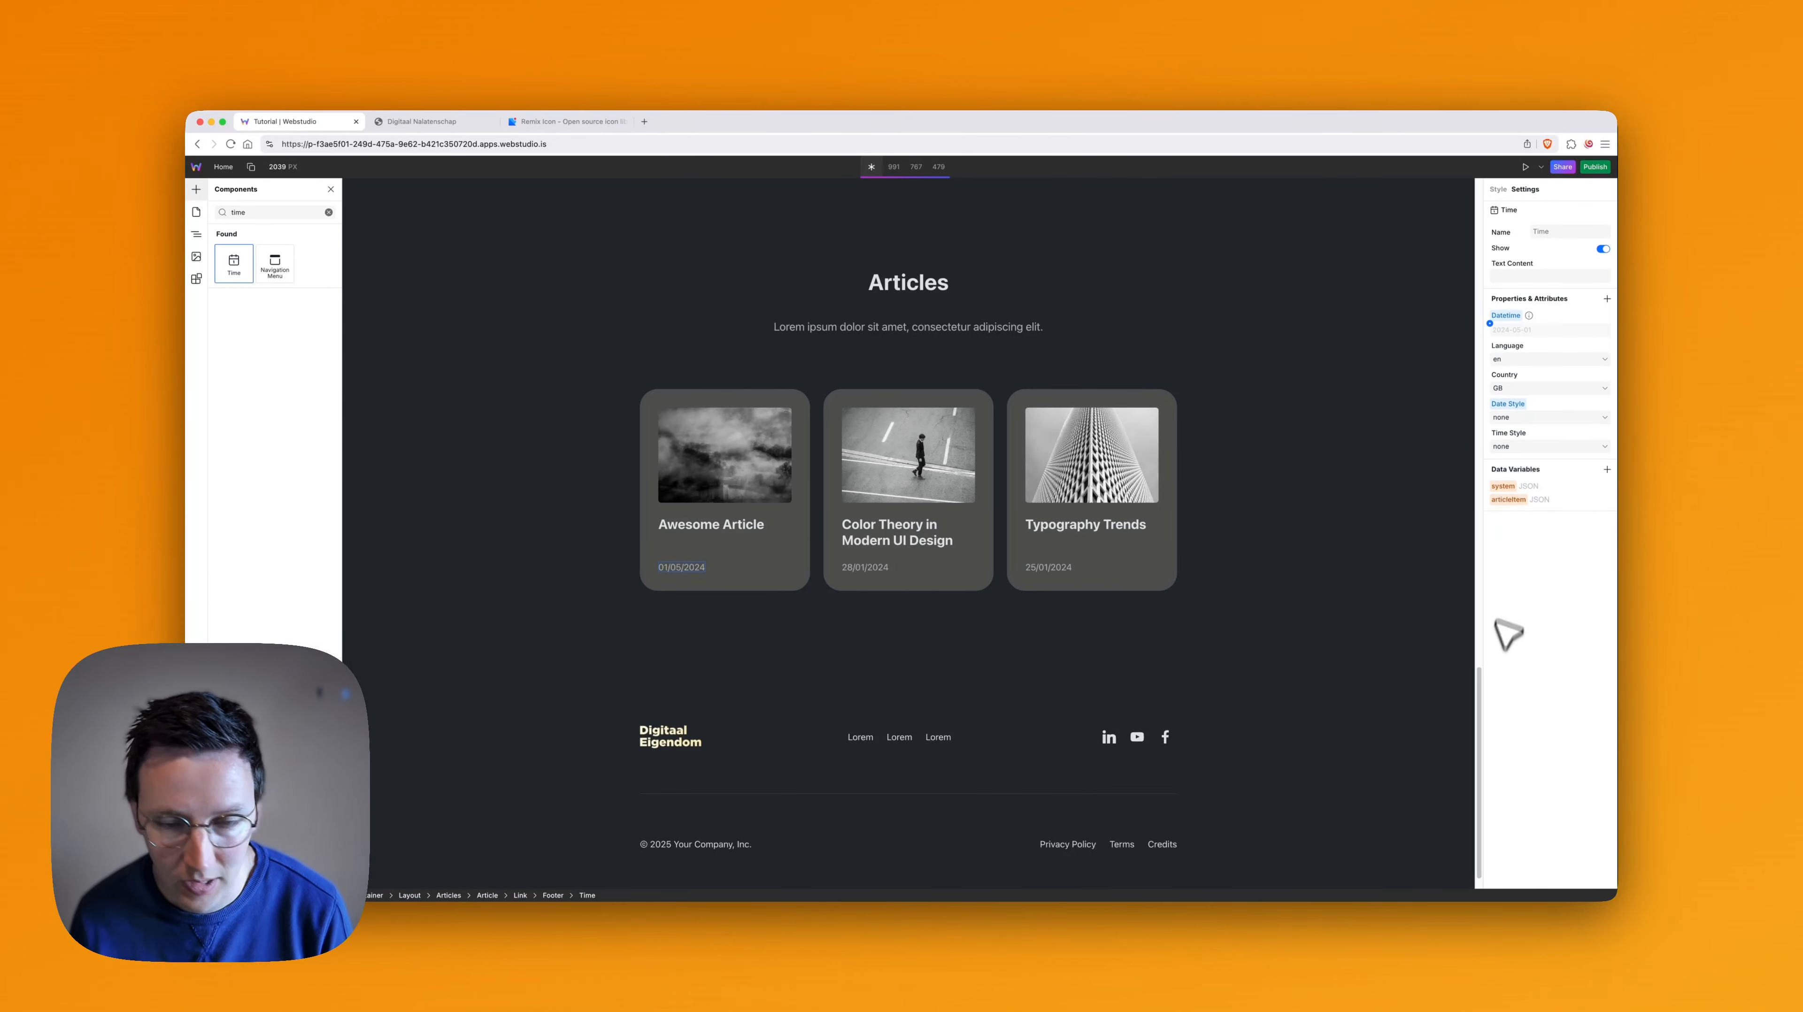
{"action": "left_click", "coordinate": [1515, 417]}
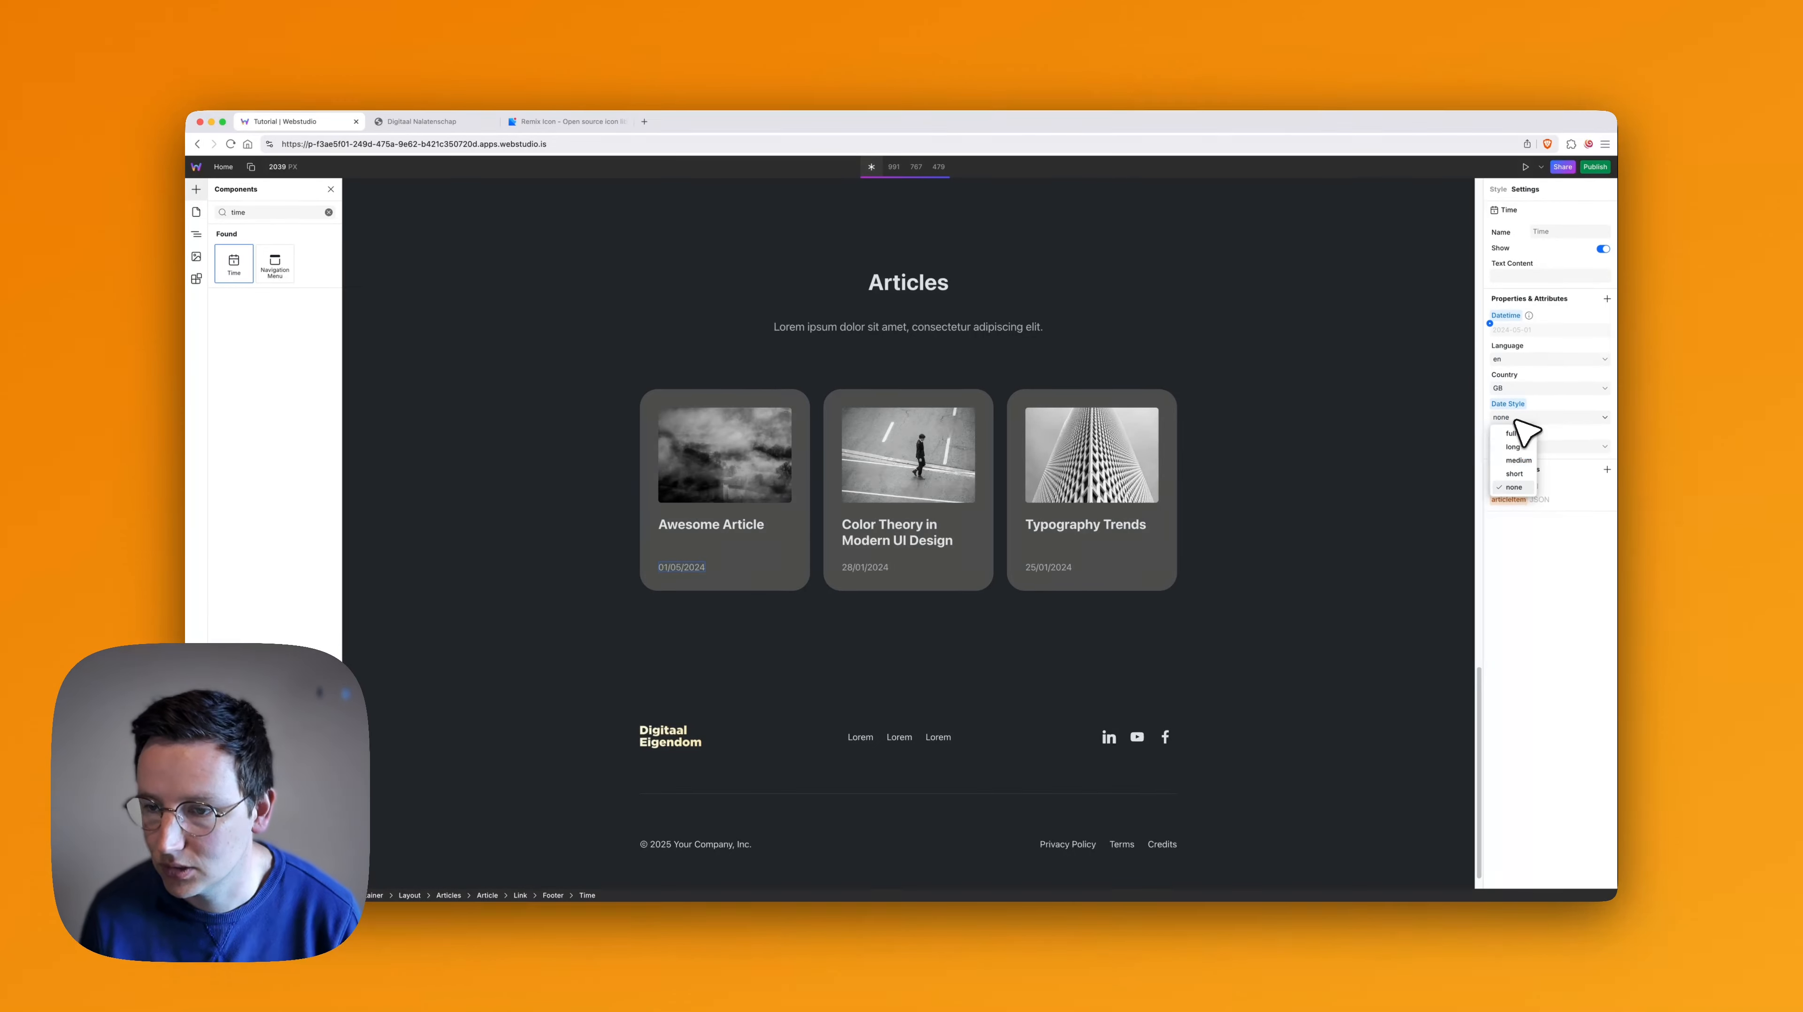
{"action": "left_click", "coordinate": [1525, 588]}
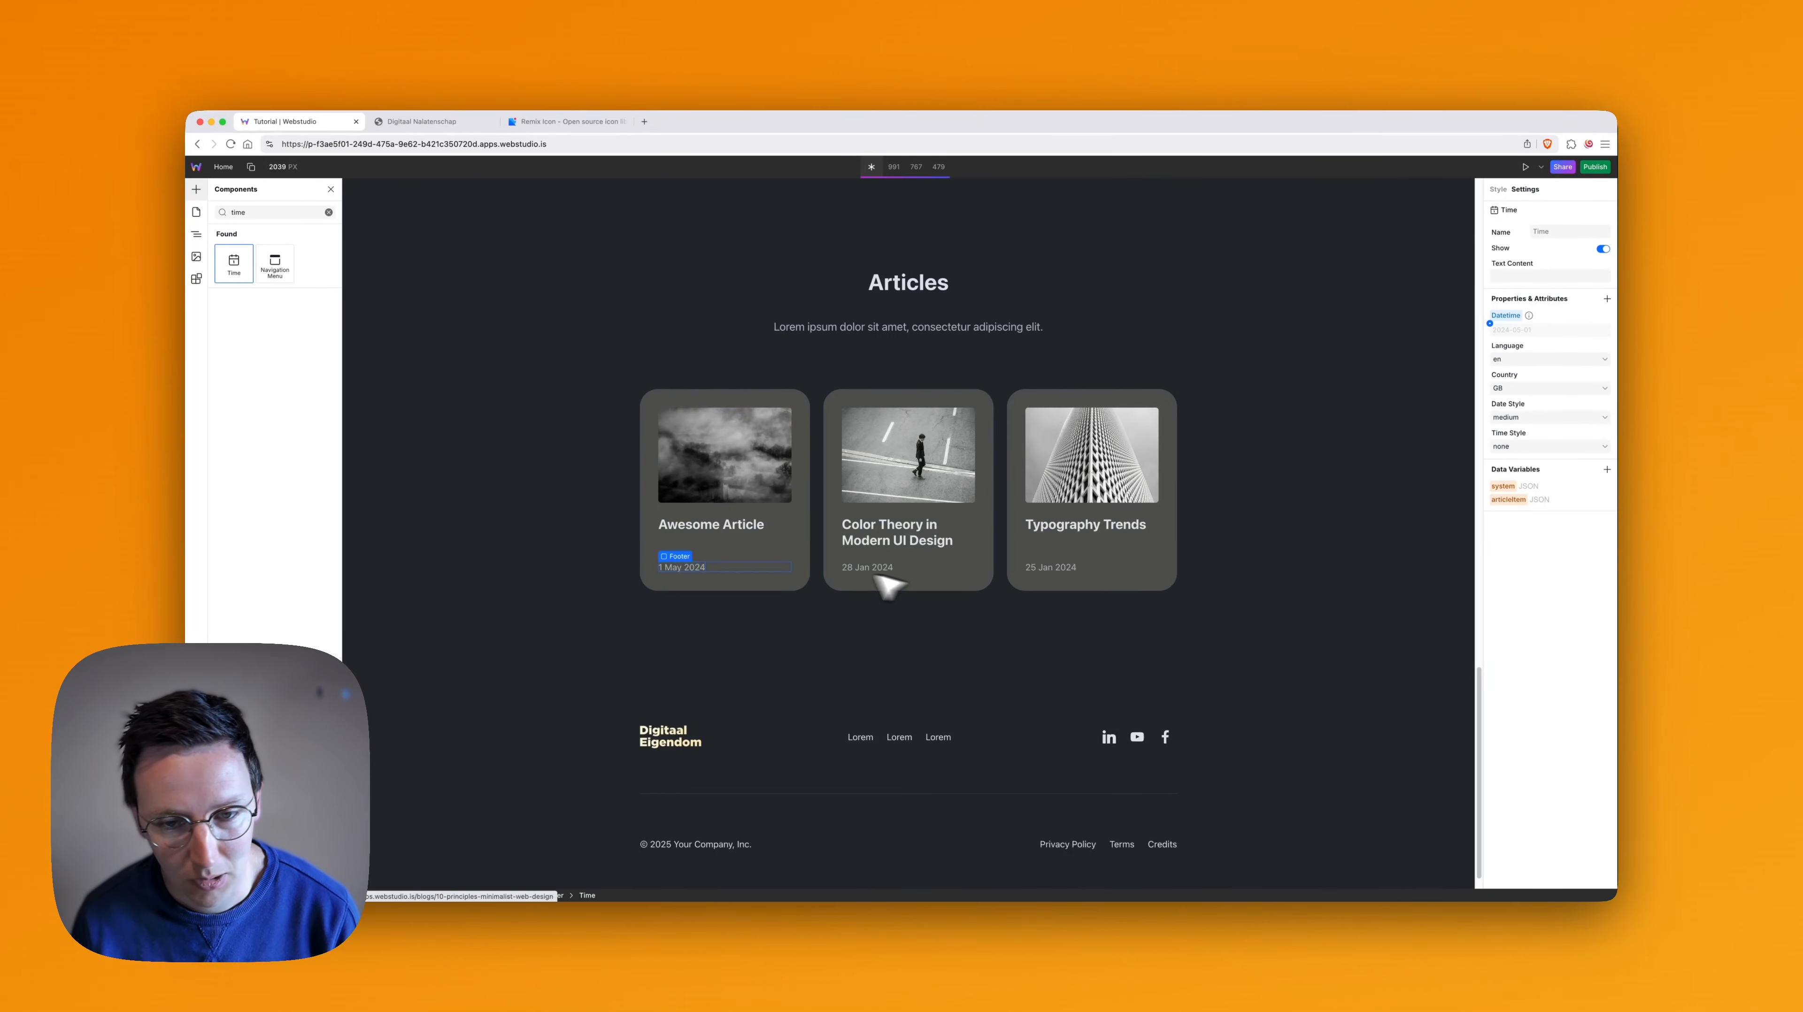
- Move the Article item out of the Articles collection, placing it directly in Layout above the collection
{"action": "left_click", "coordinate": [695, 555]}
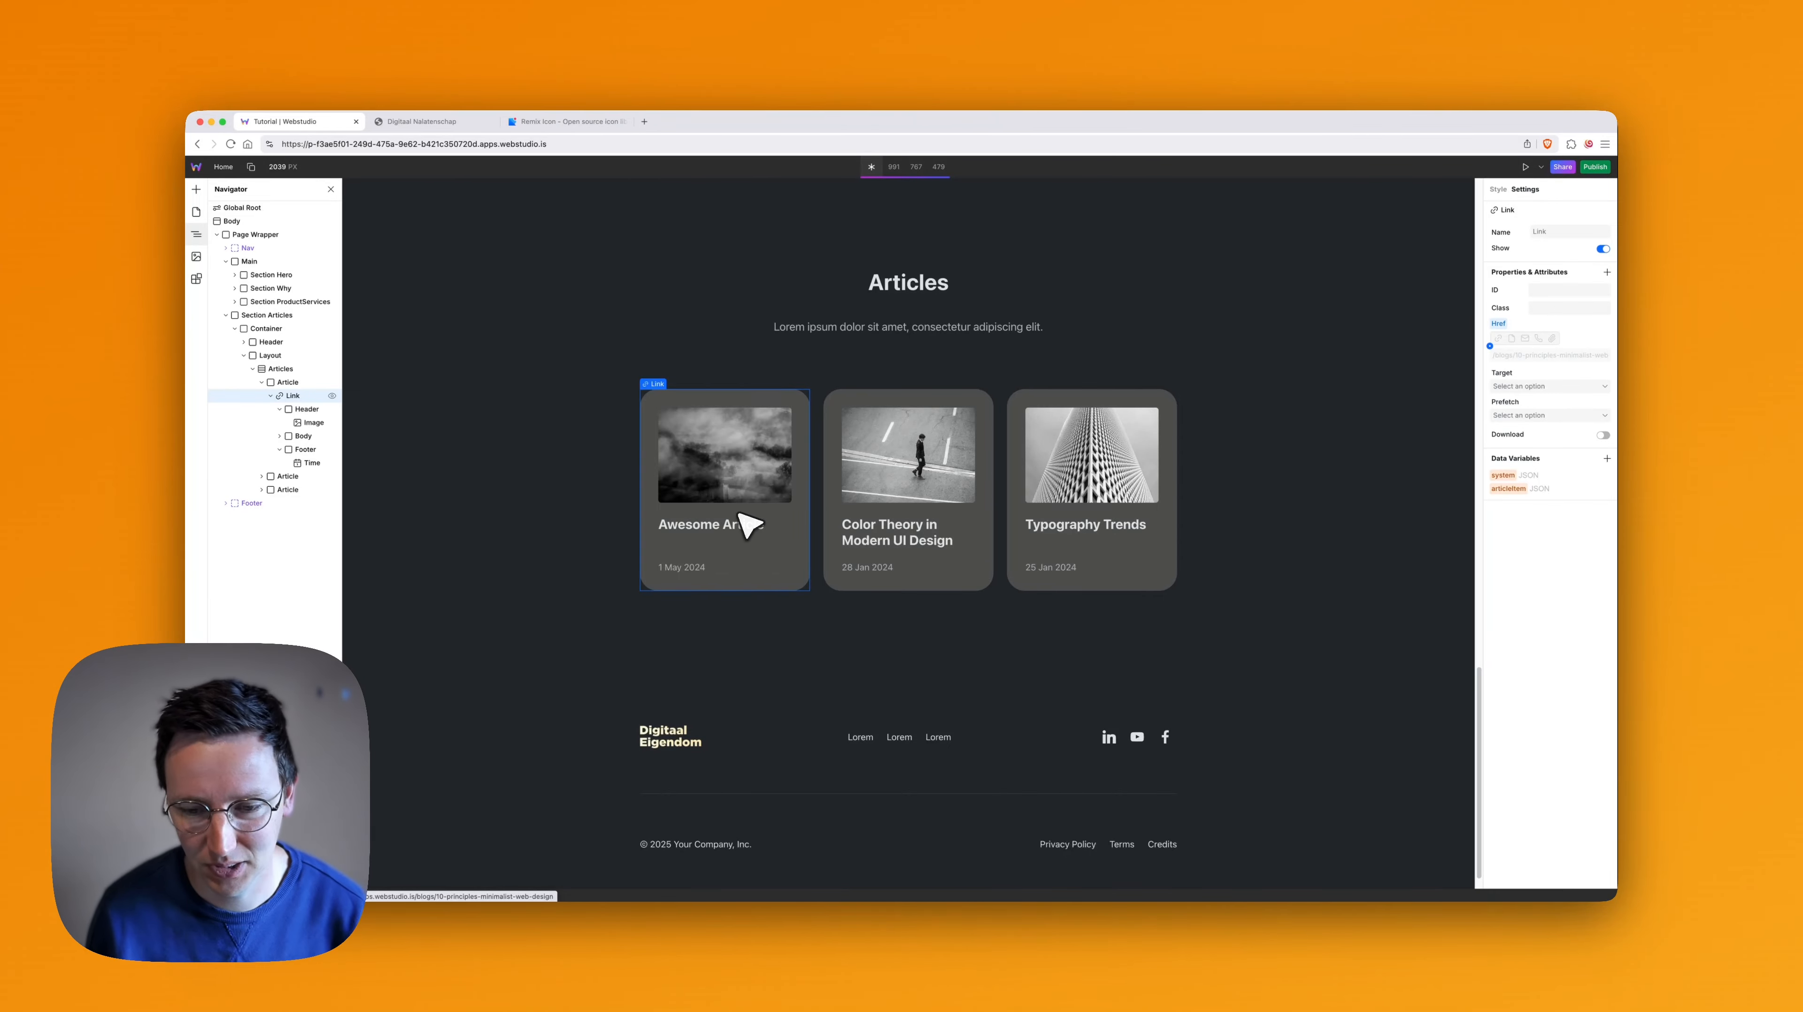
{"action": "left_click", "coordinate": [270, 370]}
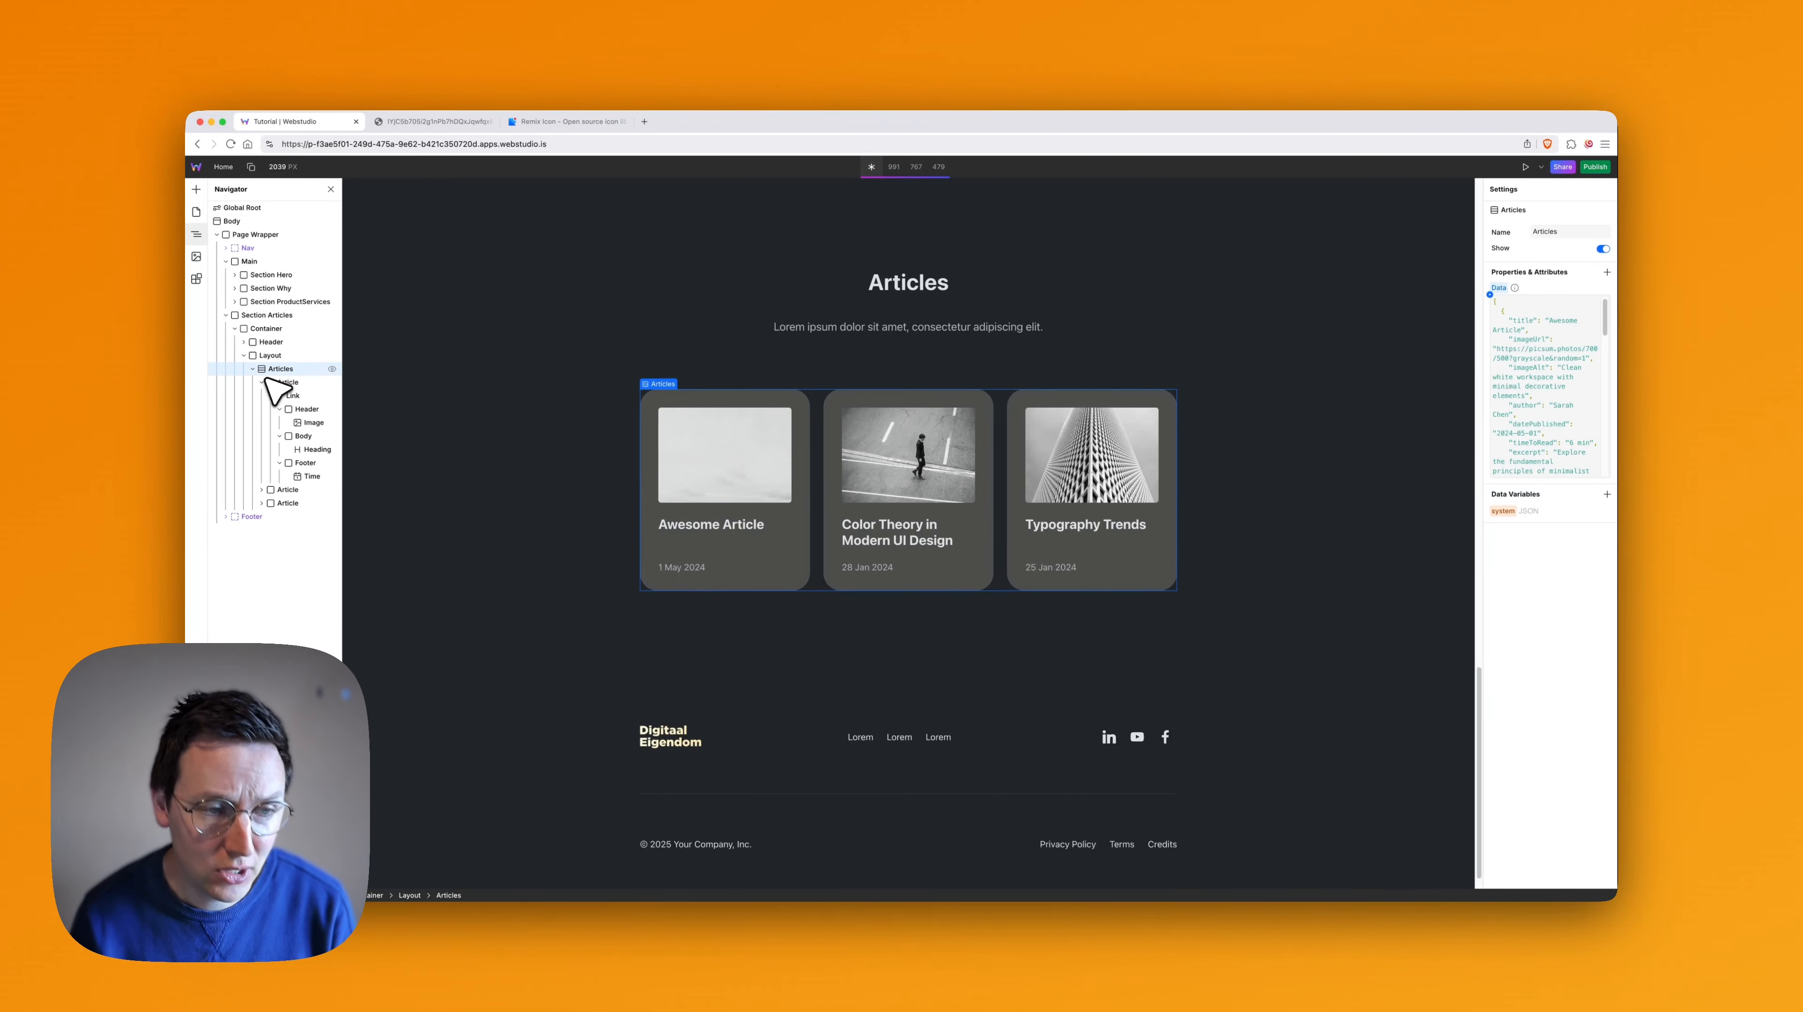
{"action": "left_click", "coordinate": [282, 382]}
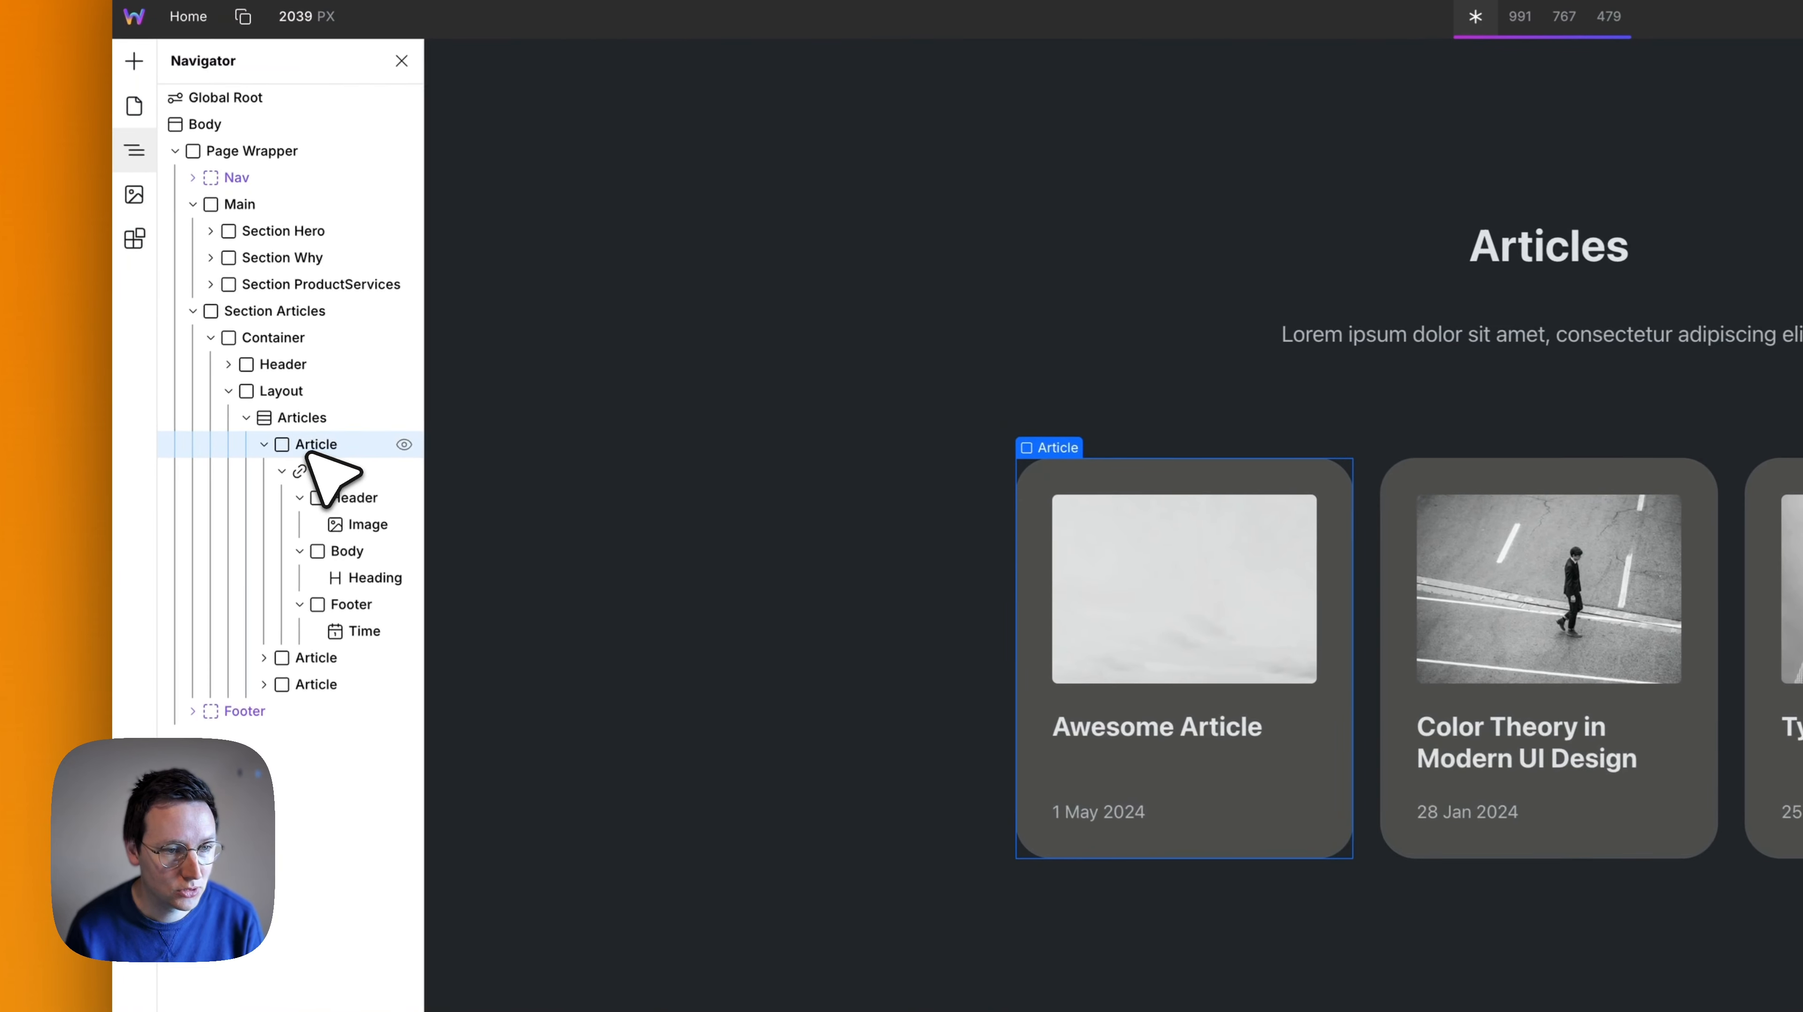
{"action": "left_click_drag", "start_coordinate": [309, 450], "coordinate": [311, 420]}
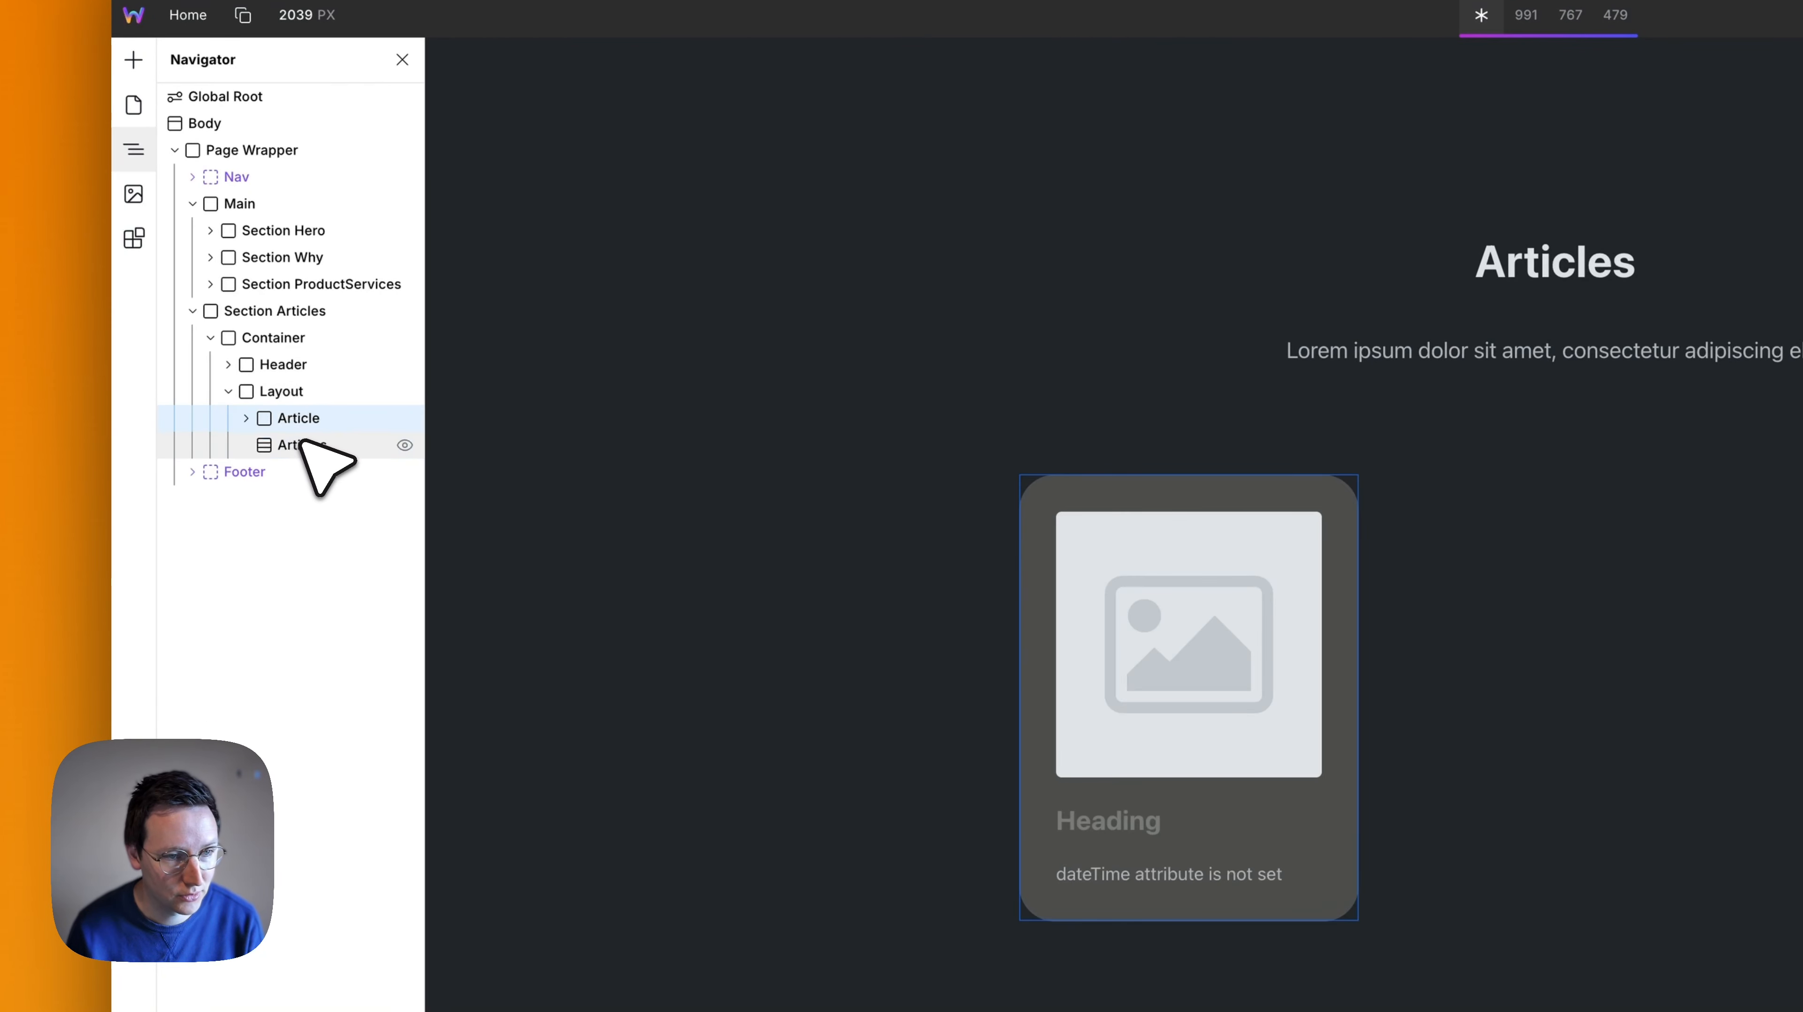
- Delete the empty Articles collection from Layout and duplicate the Article card twice to make three static cards
{"action": "key", "text": "BackSpace"}
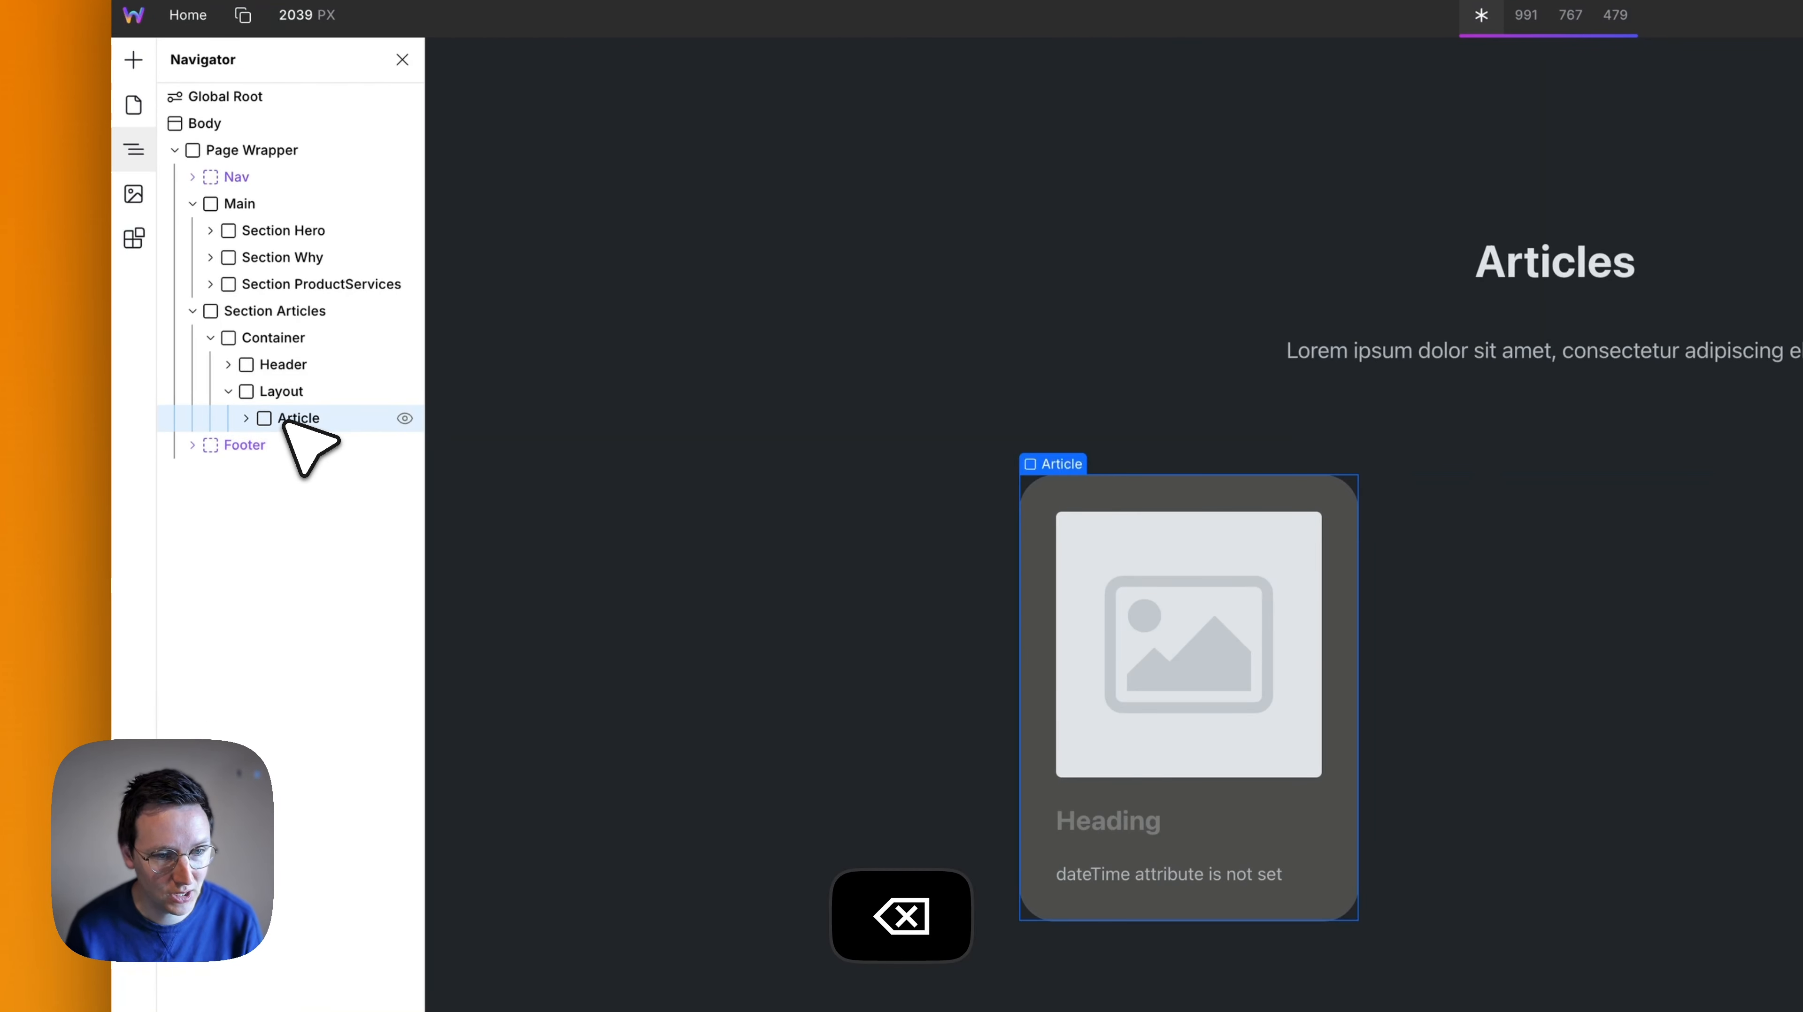
{"action": "key", "text": "super+d"}
{"action": "key", "text": "super+d"}
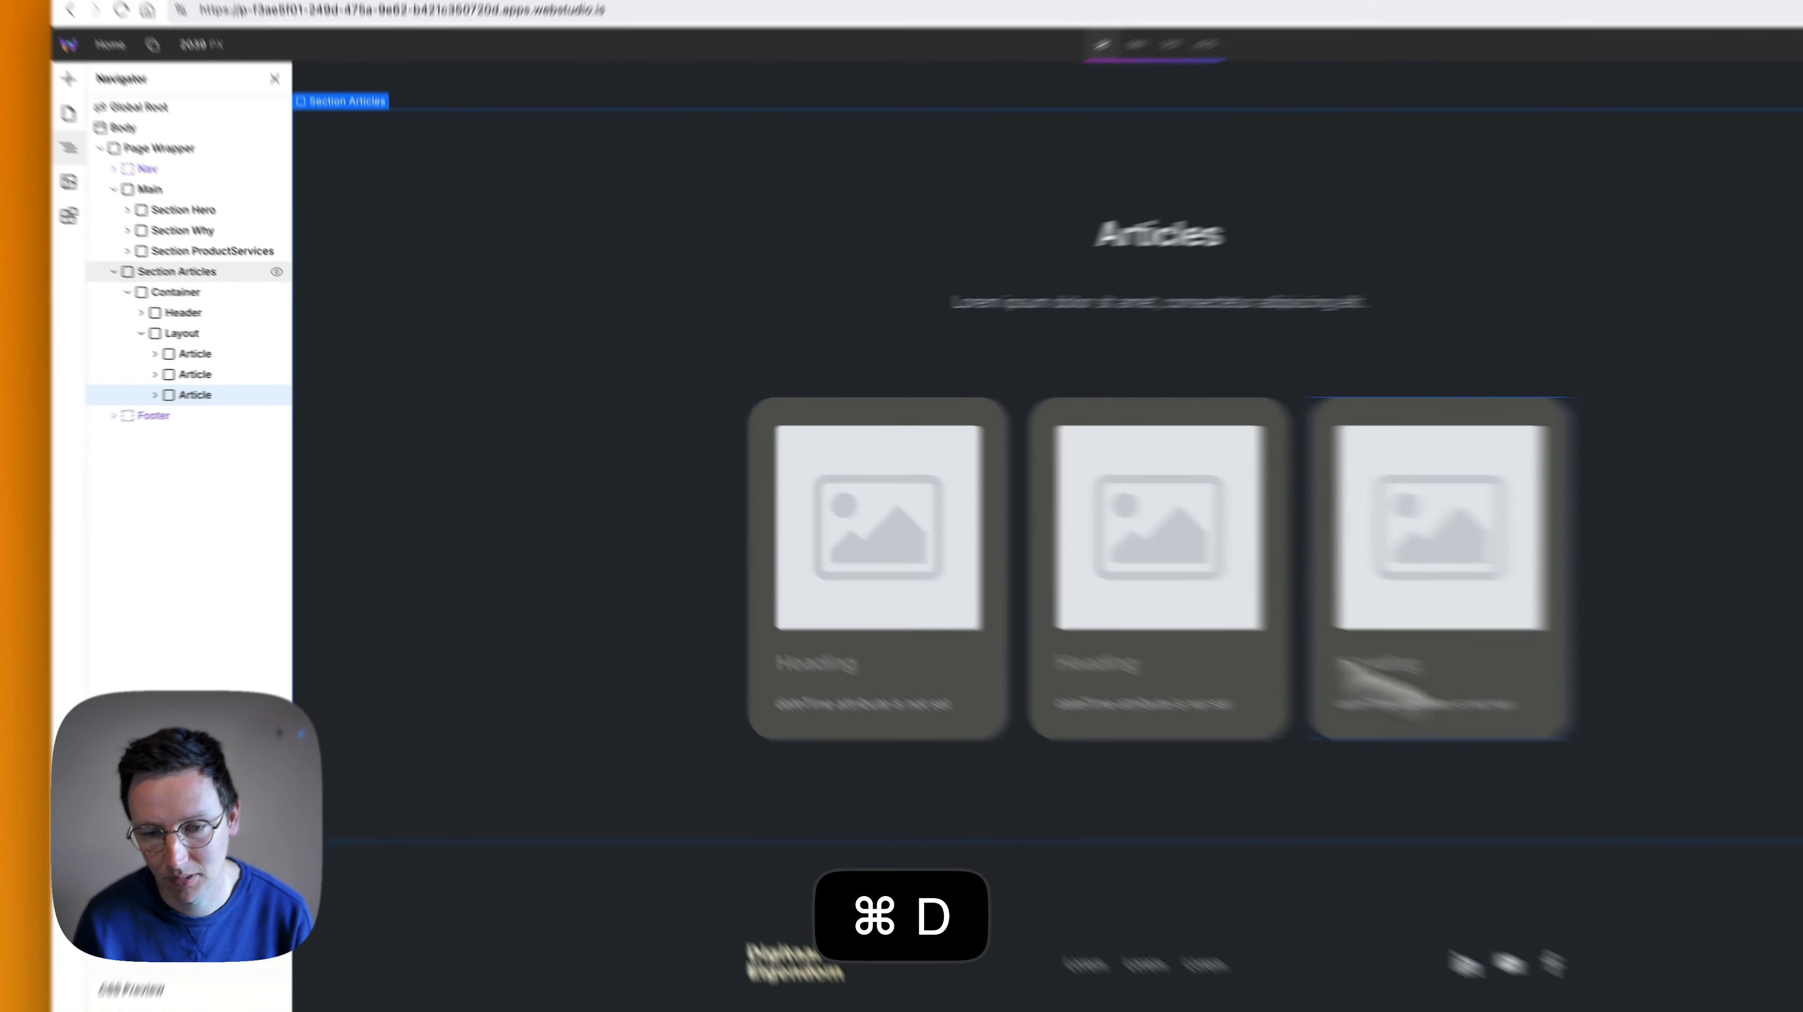
- Set the first article card's image source to the uploaded digitaaleigendom logo
{"action": "left_click", "coordinate": [1188, 641]}
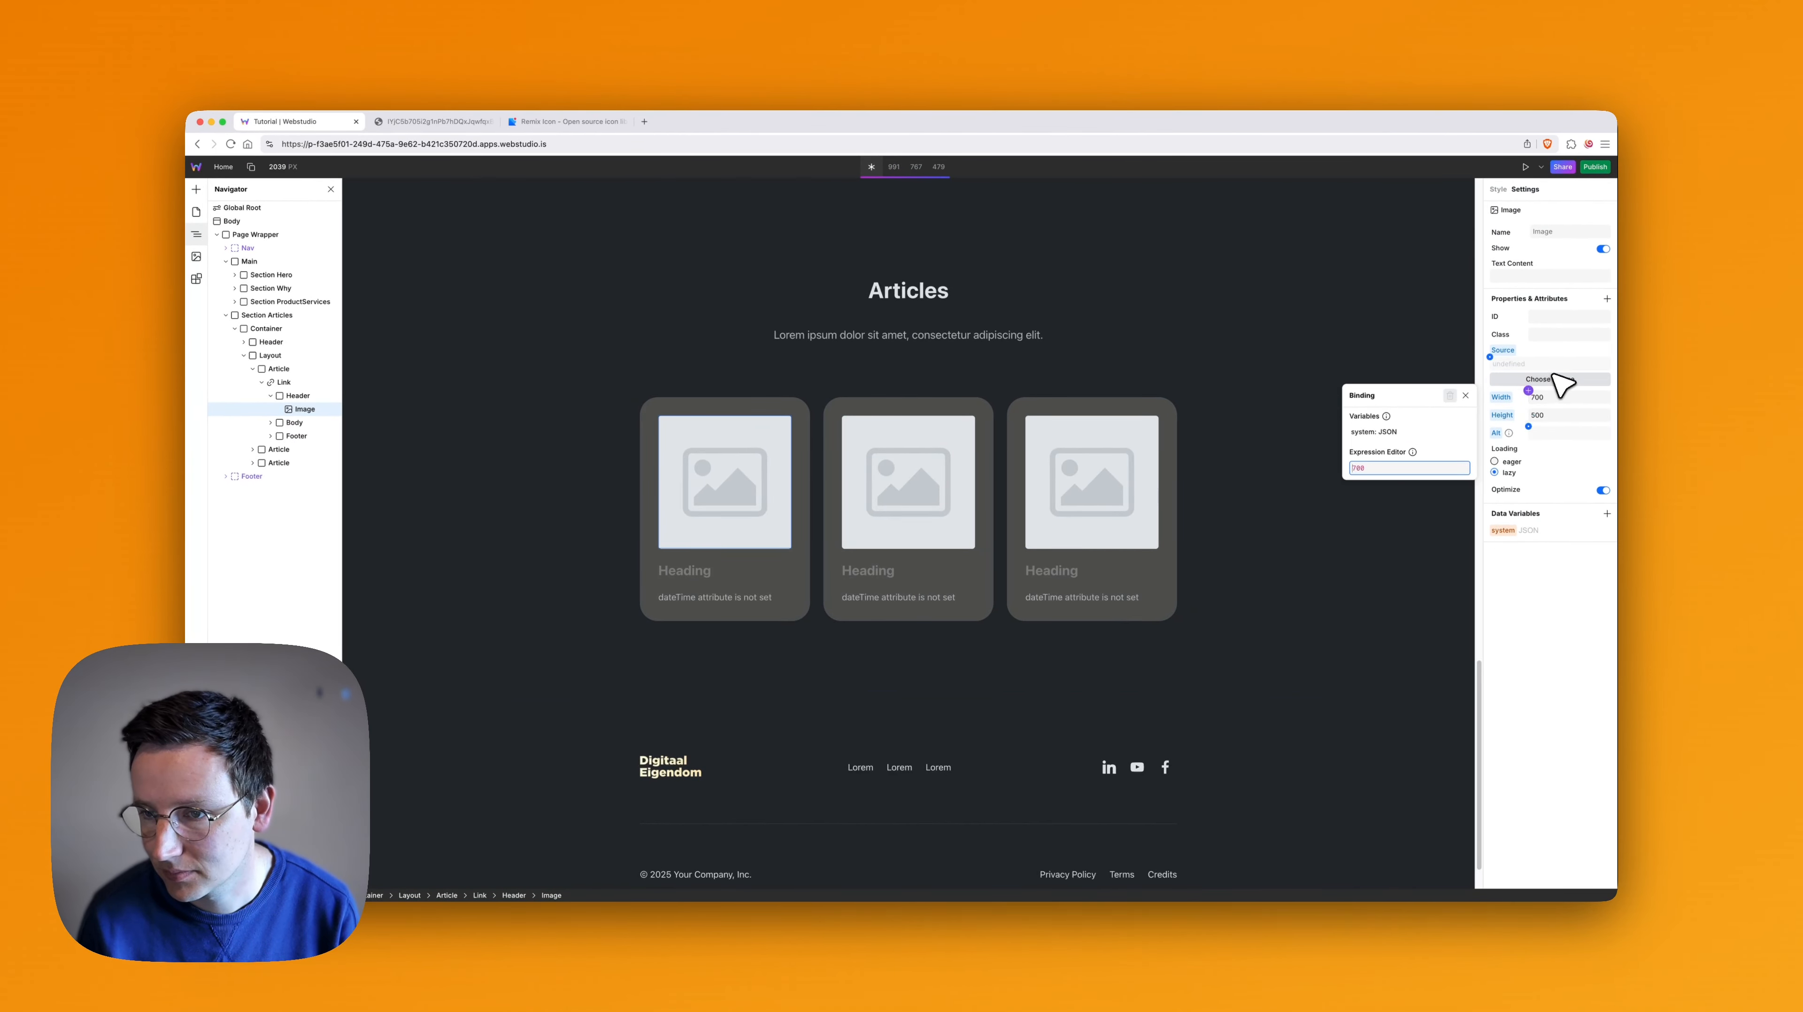
{"action": "left_click", "coordinate": [1517, 380]}
{"action": "left_click", "coordinate": [1380, 471]}
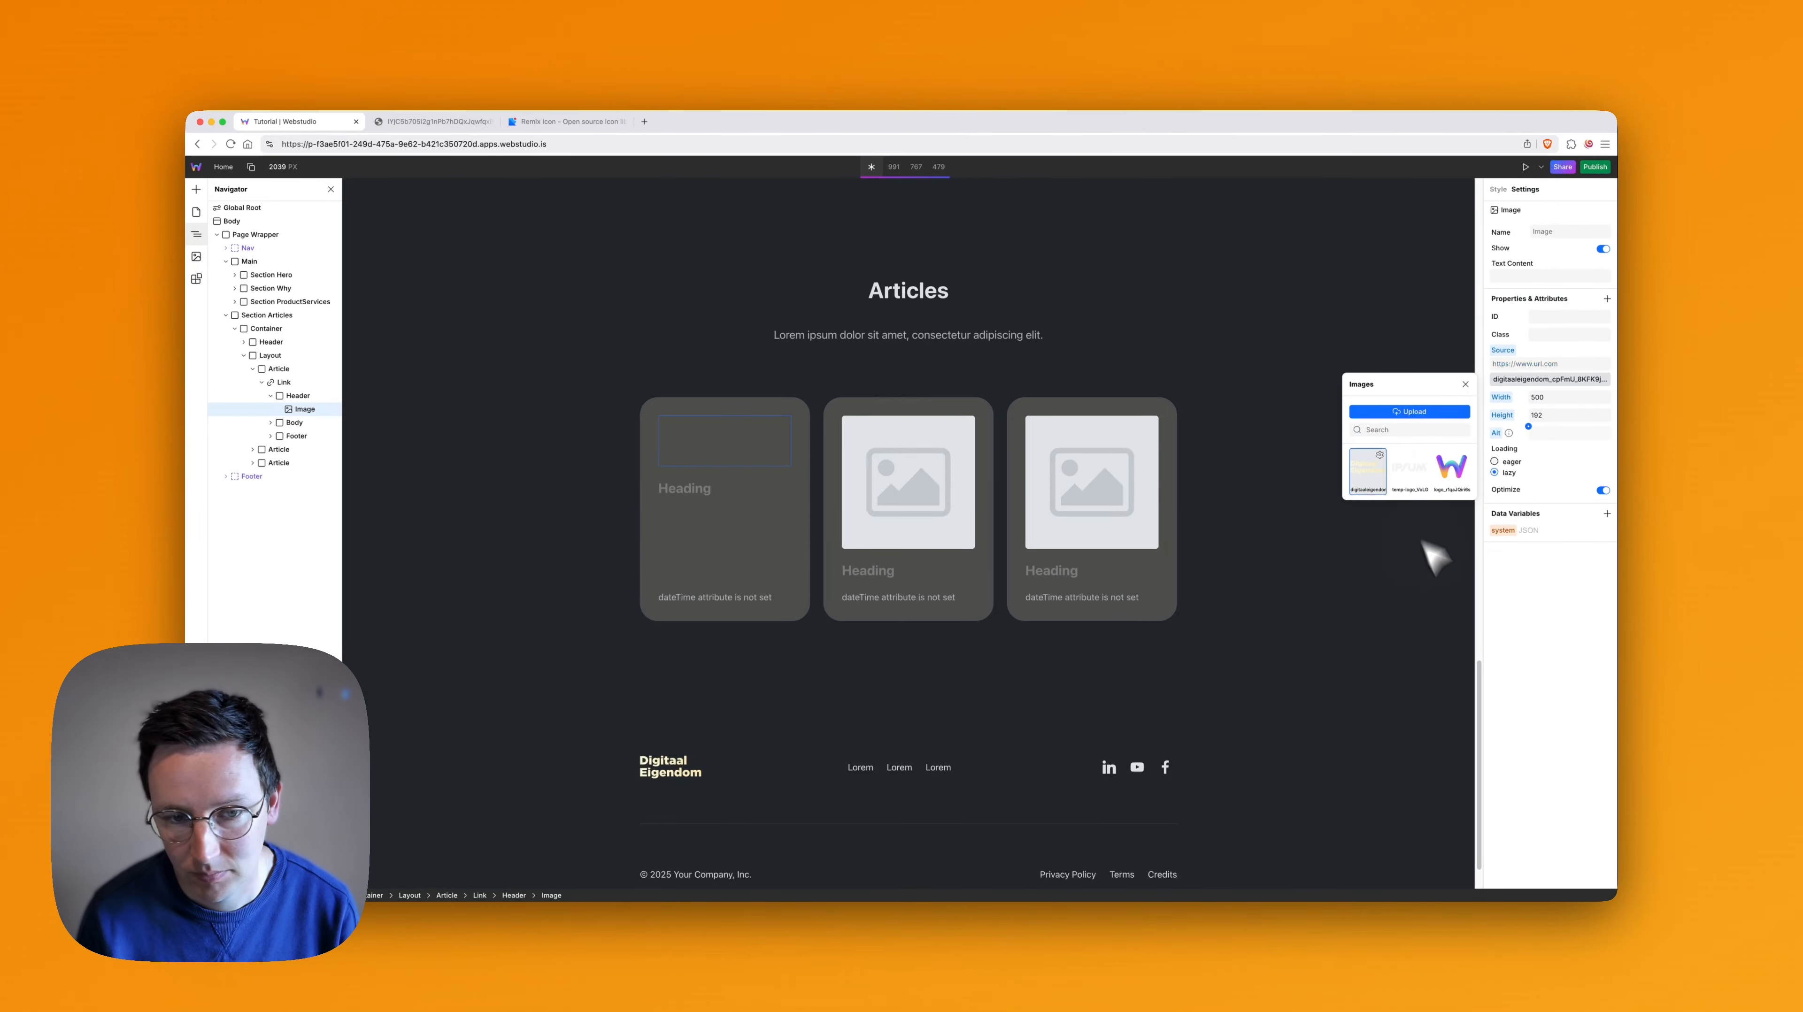
{"action": "key", "text": "Escape"}
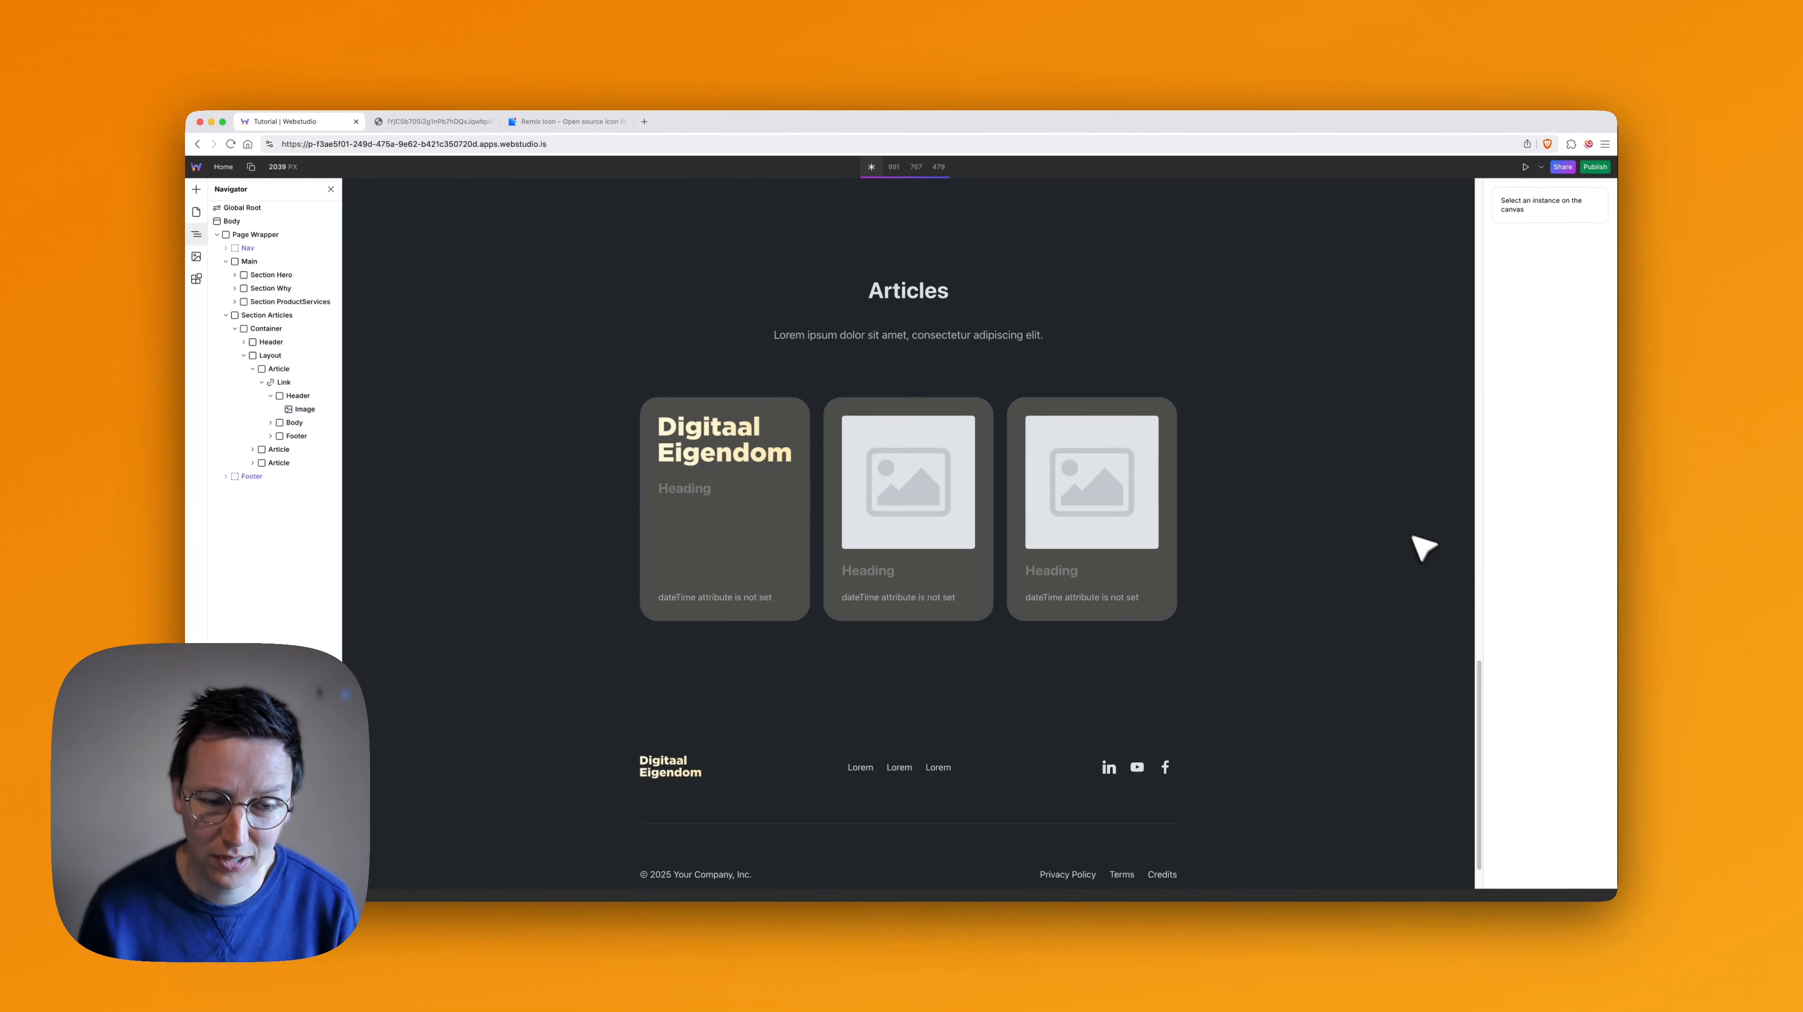
- Replace the first article card's heading with "Awesome blog"
{"action": "left_click", "coordinate": [686, 496]}
{"action": "left_click", "coordinate": [711, 505]}
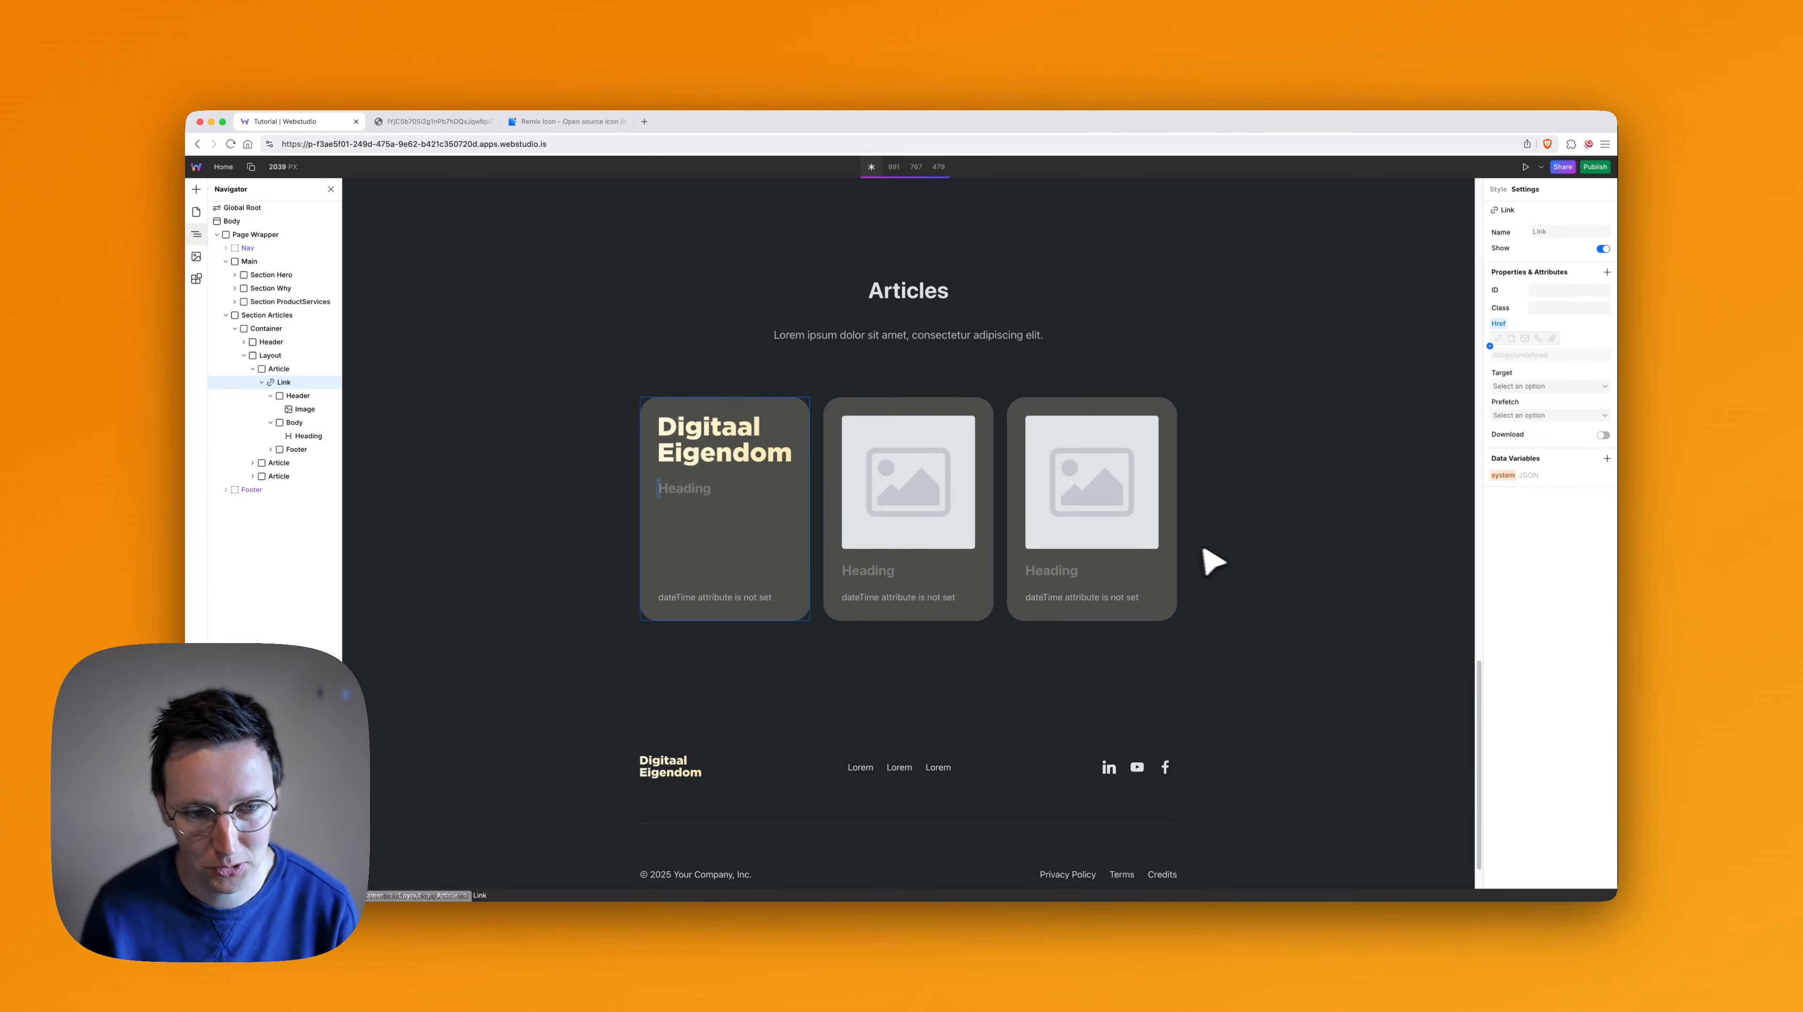
{"action": "key", "text": "super+a"}
{"action": "type", "text": "Awesome"}
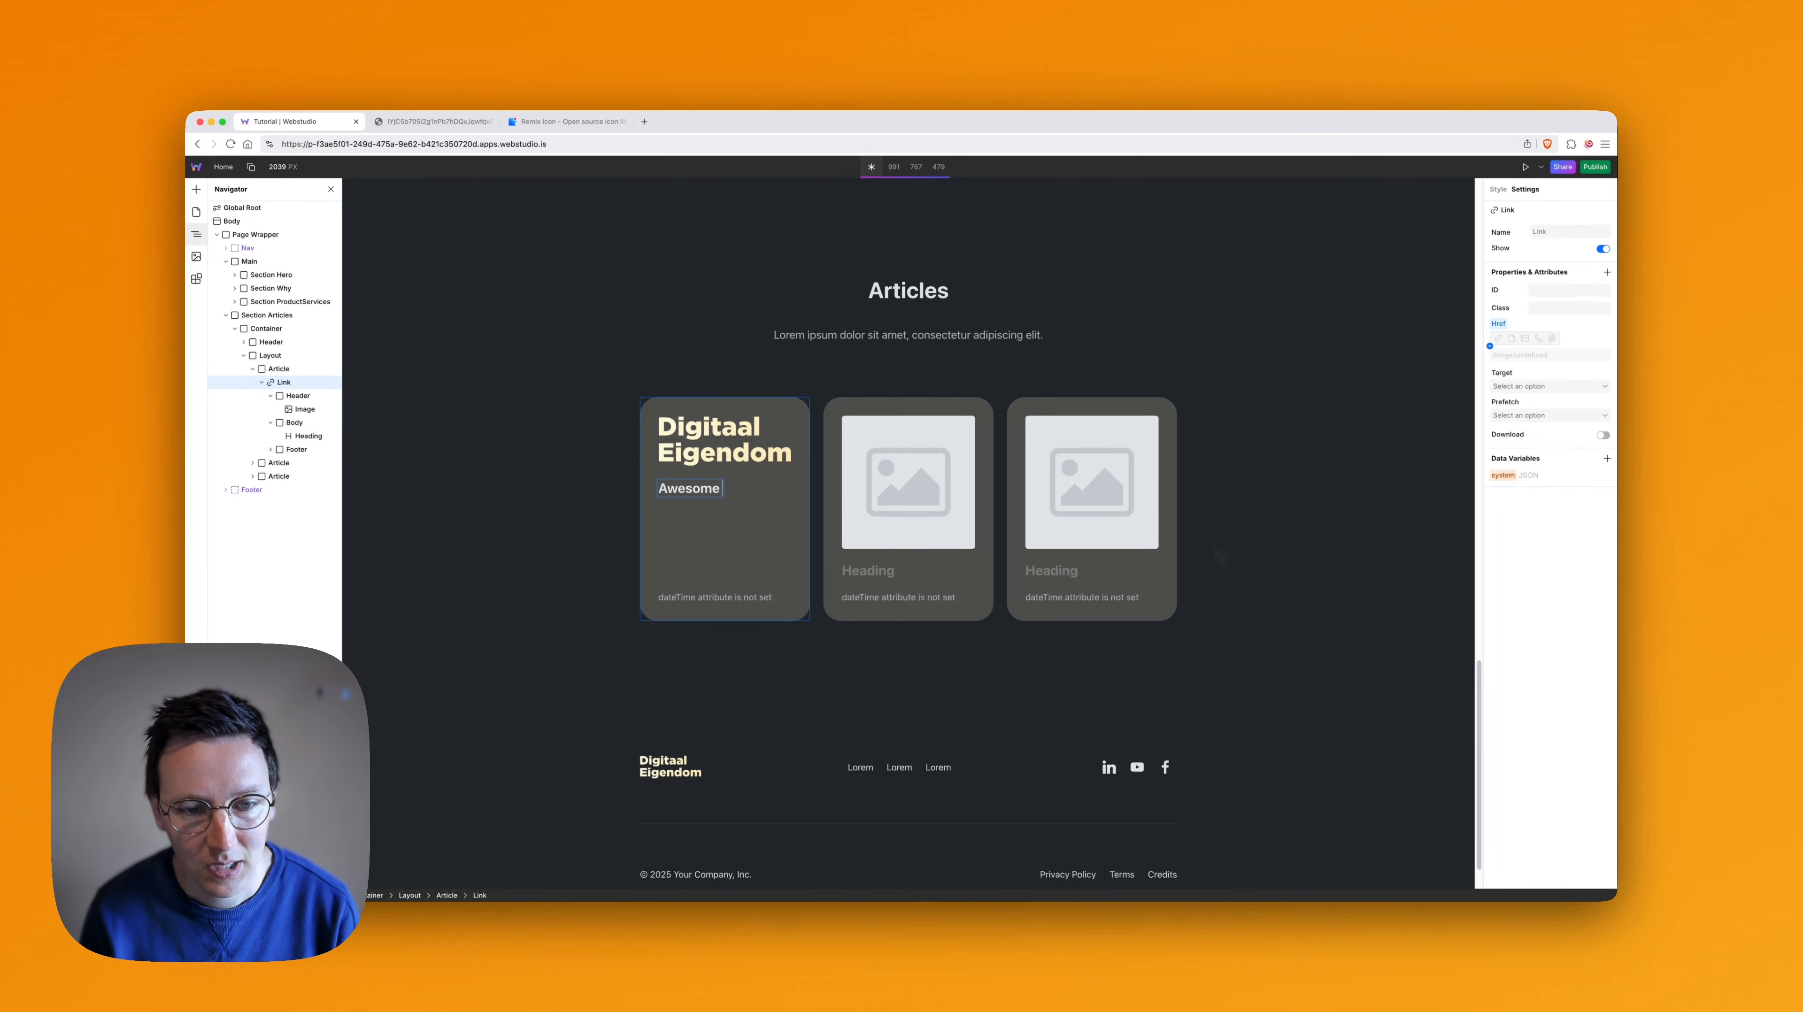
- Remove the articleItem.datePublished binding from the first card's Time element and set its Datetime to 2025-05-01
{"action": "left_click", "coordinate": [787, 601]}
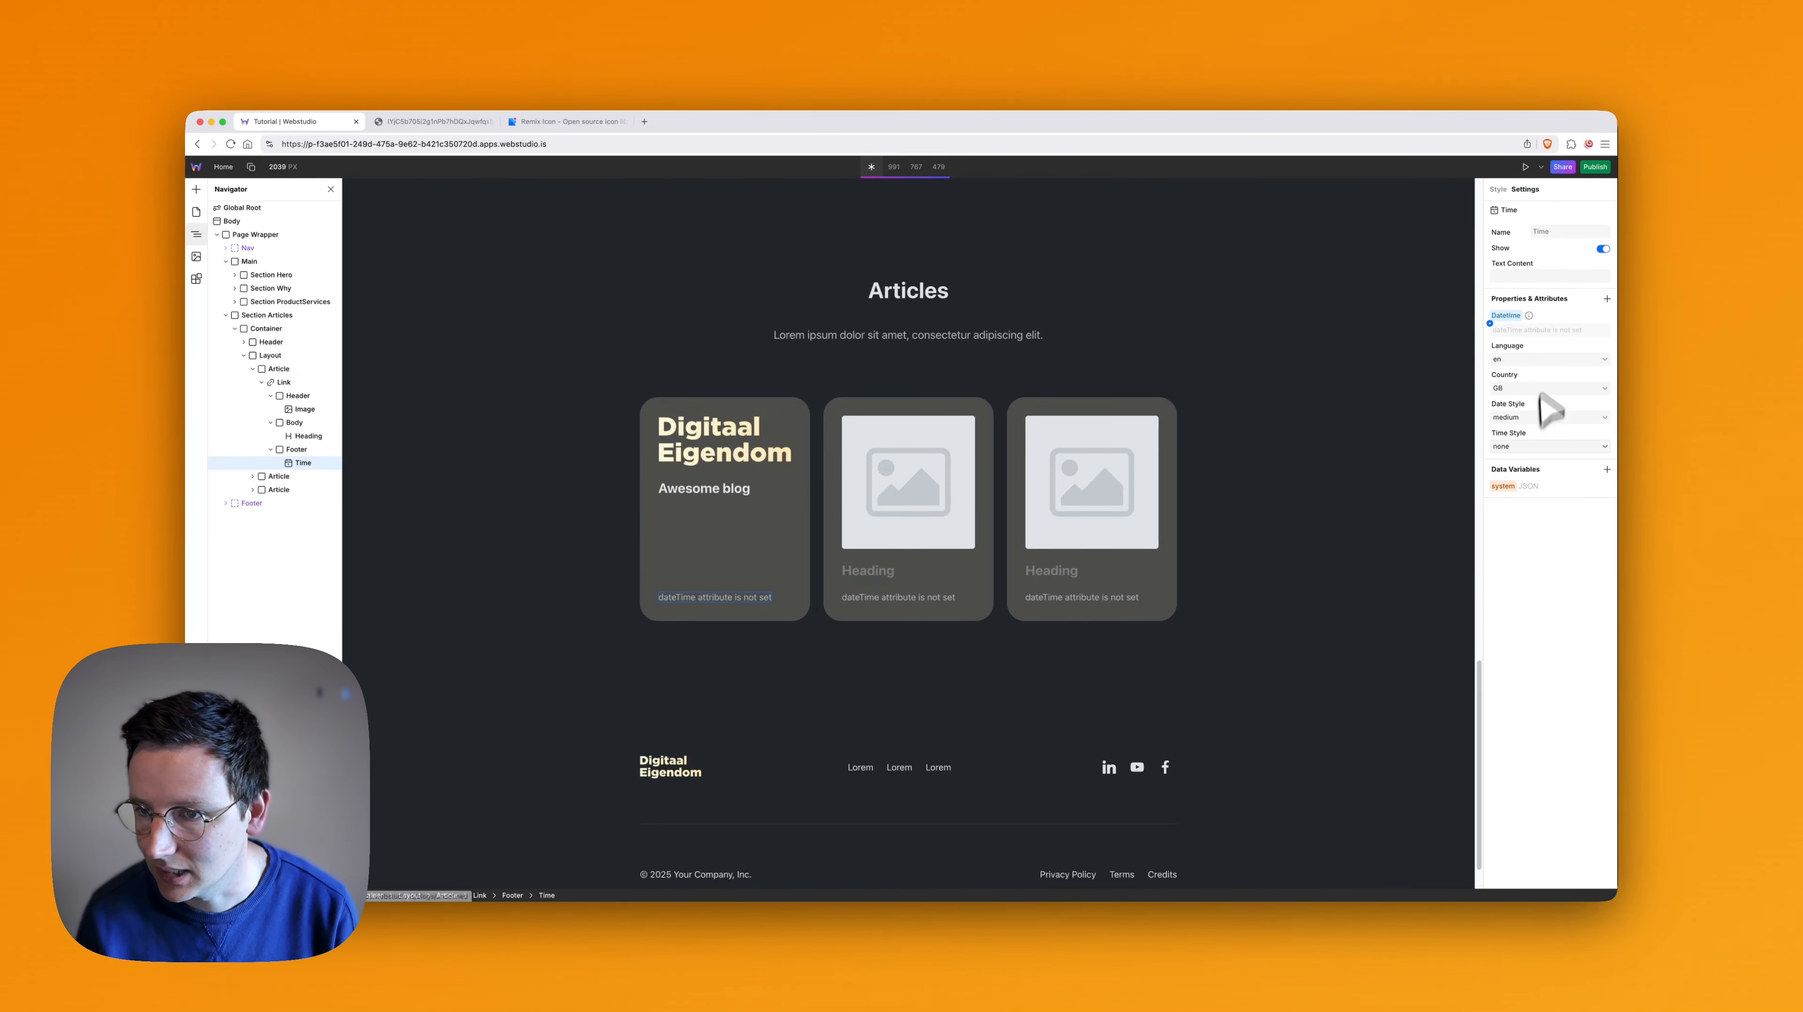
{"action": "left_click", "coordinate": [1517, 332]}
{"action": "left_click", "coordinate": [1490, 324]}
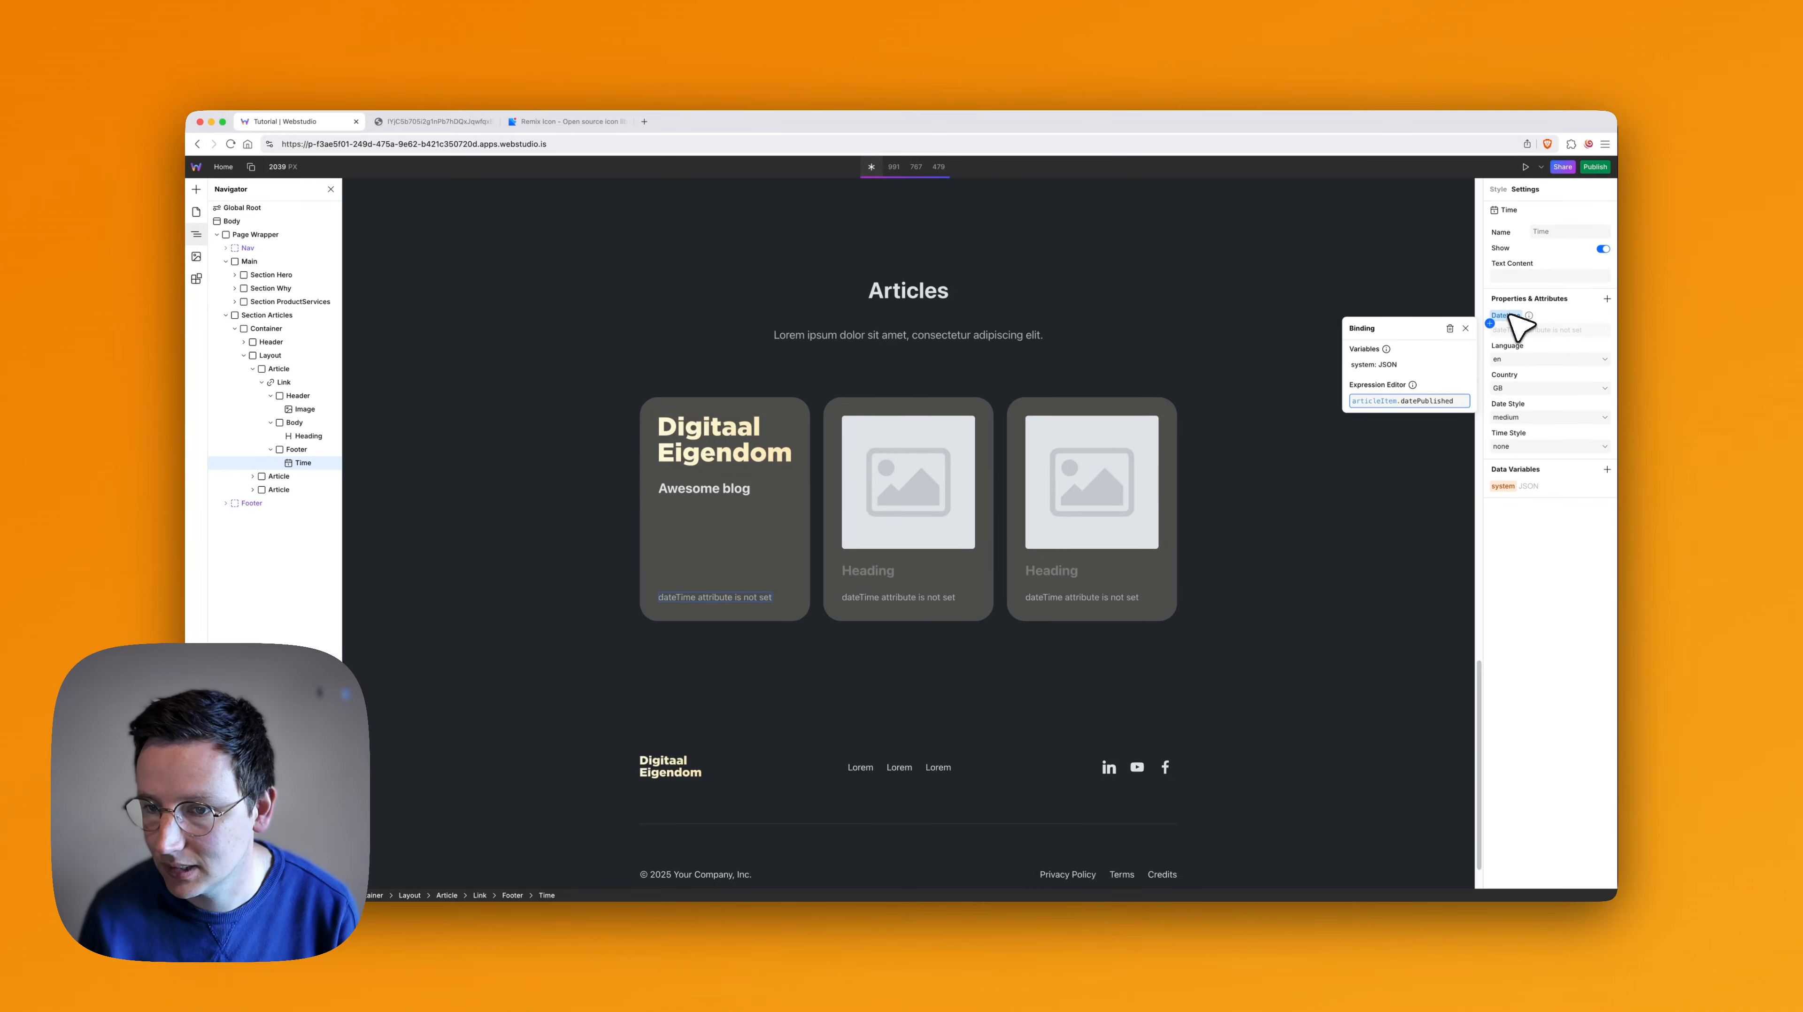
{"action": "left_click", "coordinate": [1510, 322]}
{"action": "key", "text": "super+a"}
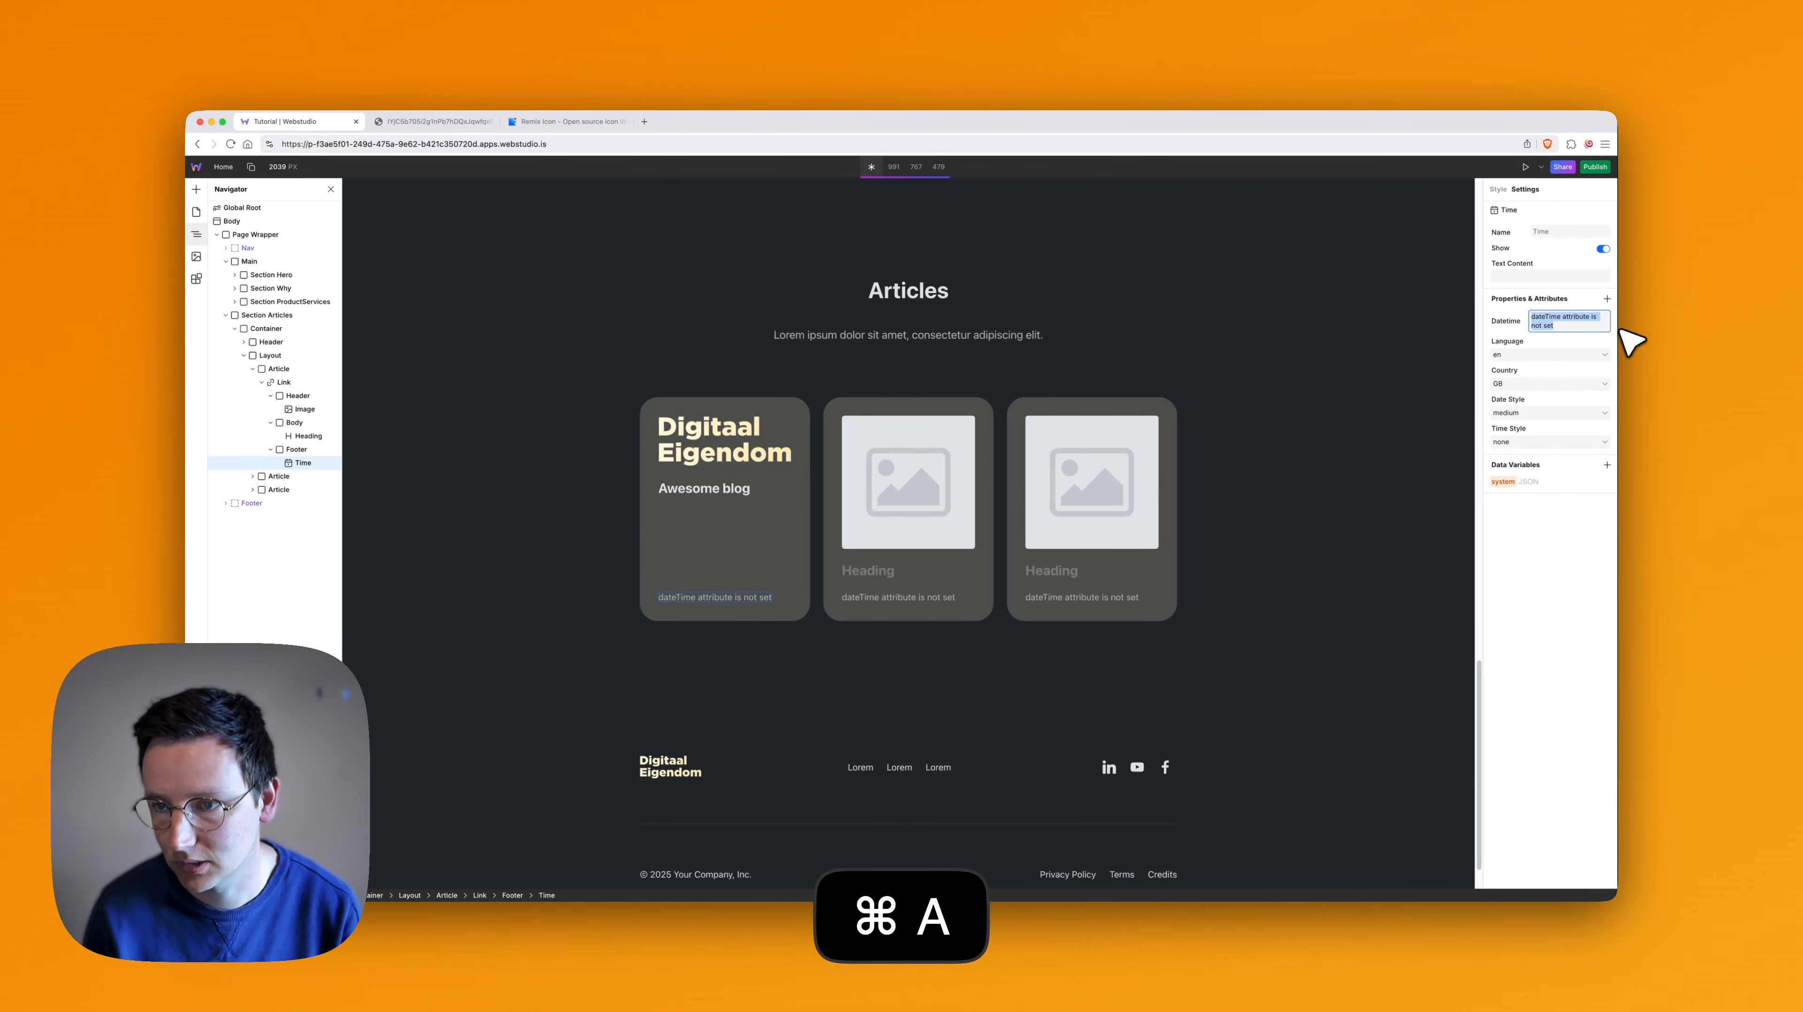
{"action": "type", "text": "2025-"}
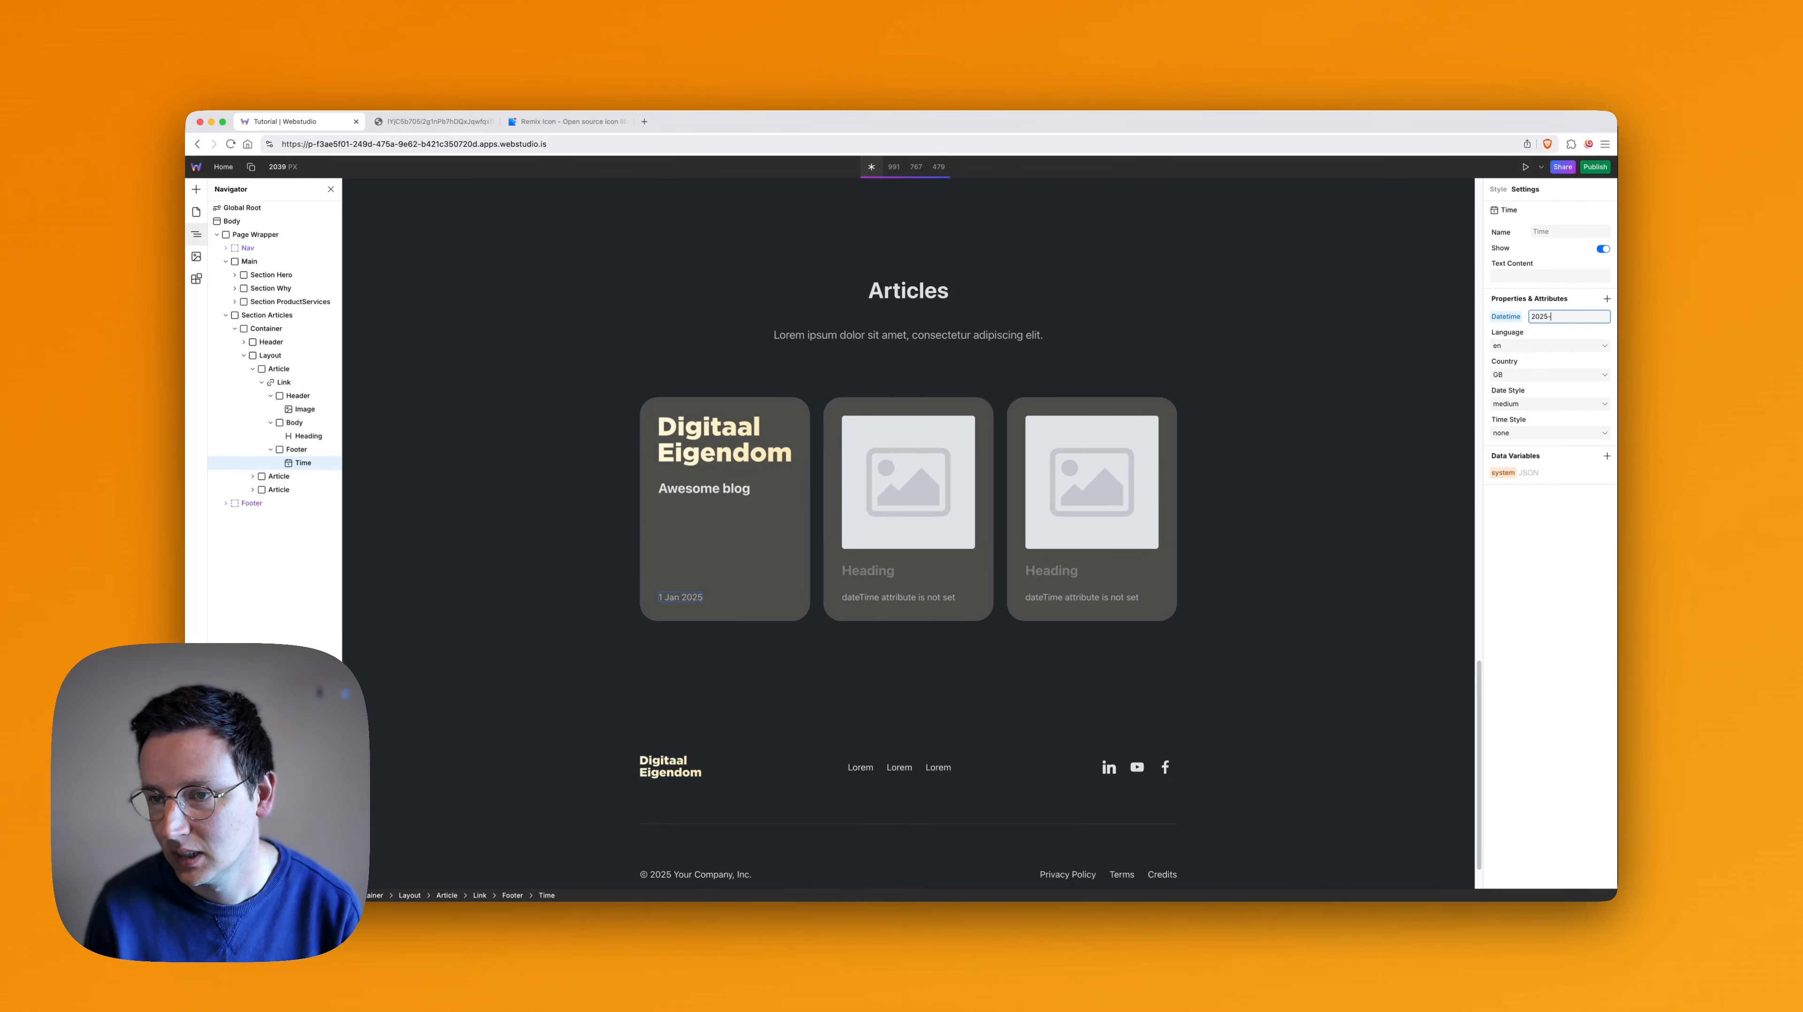
{"action": "type", "text": "05-01"}
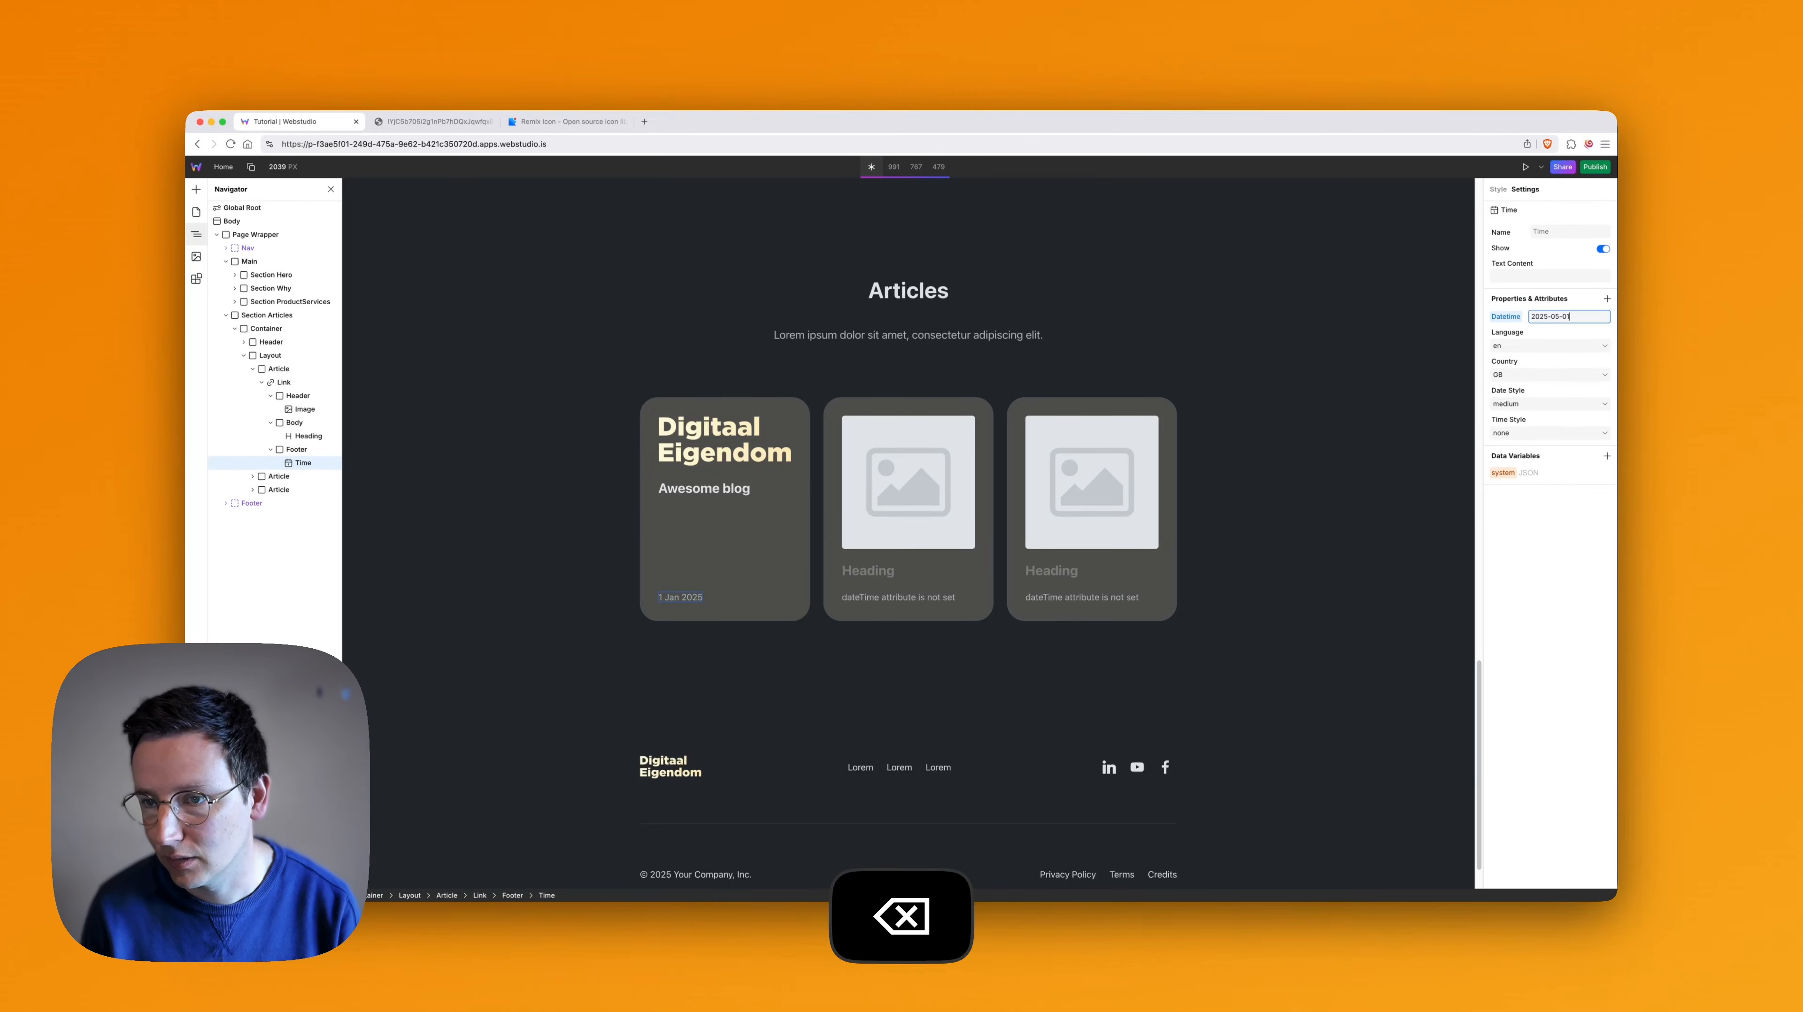
{"action": "left_click", "coordinate": [1555, 592]}
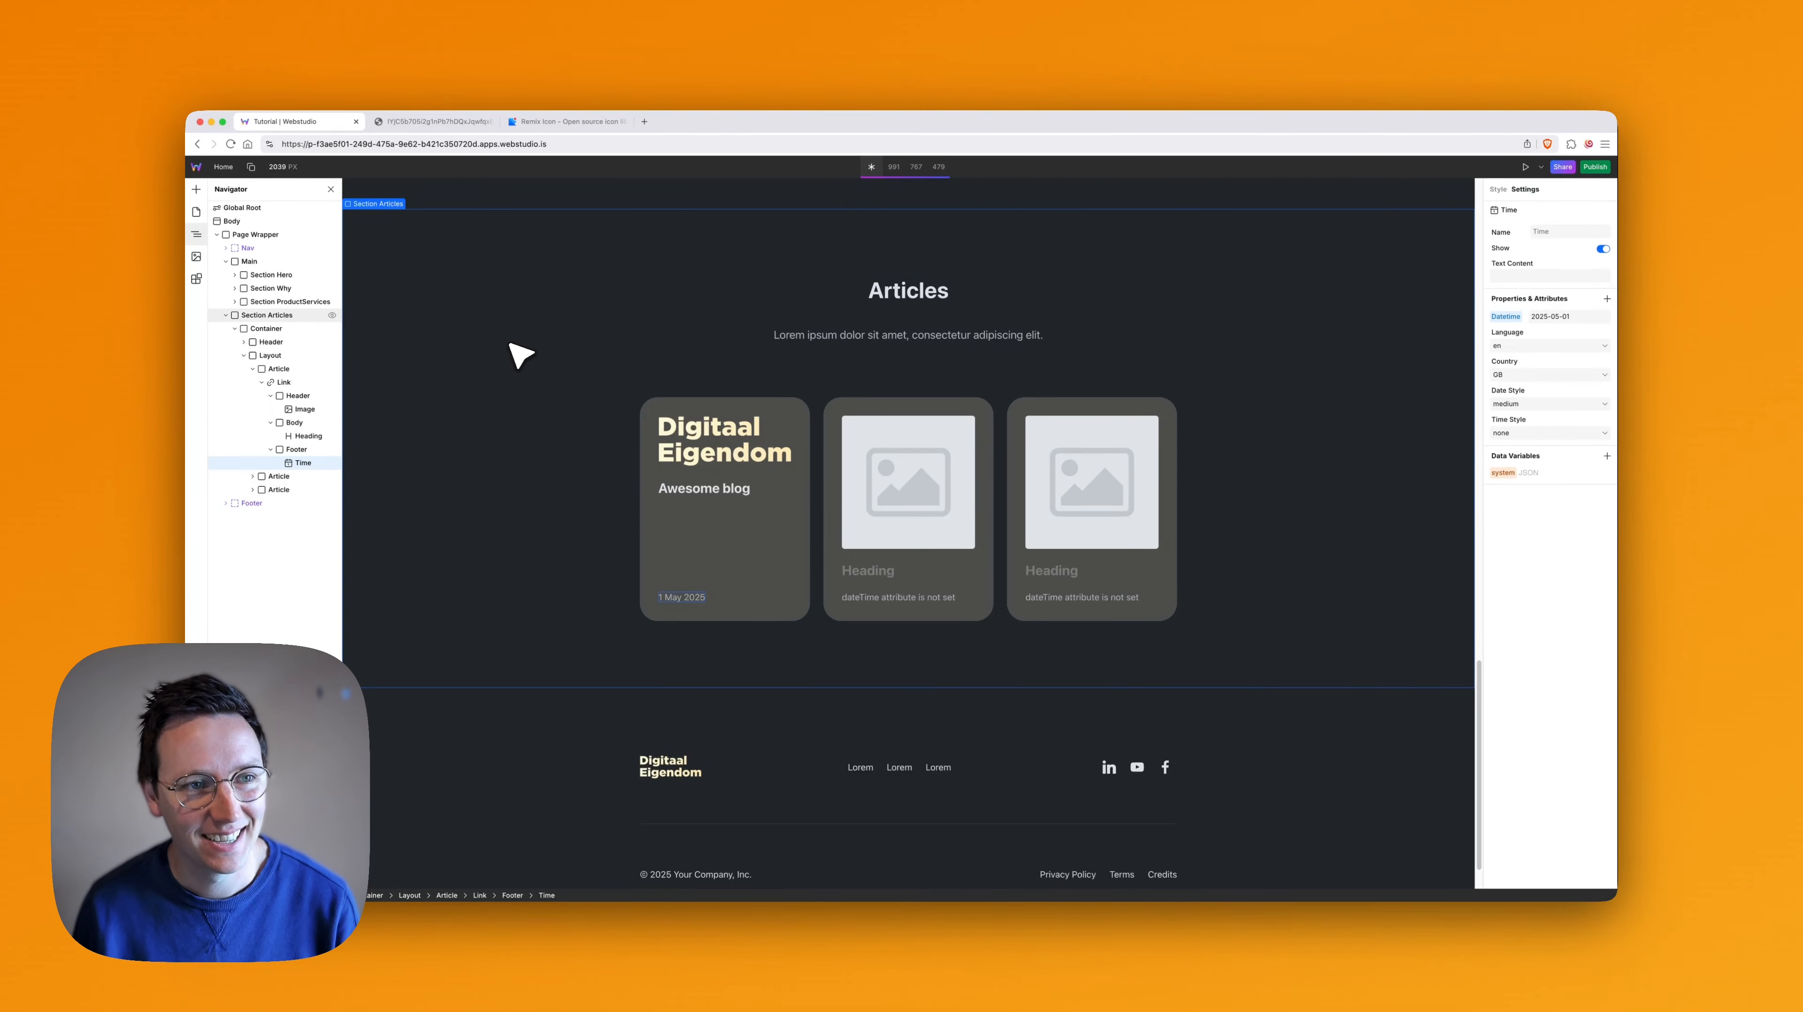
- Review the Artikelen cards and hero on the Digitaal Eigendom reference home page and return to the Webstudio project
{"action": "key", "text": "super+2"}
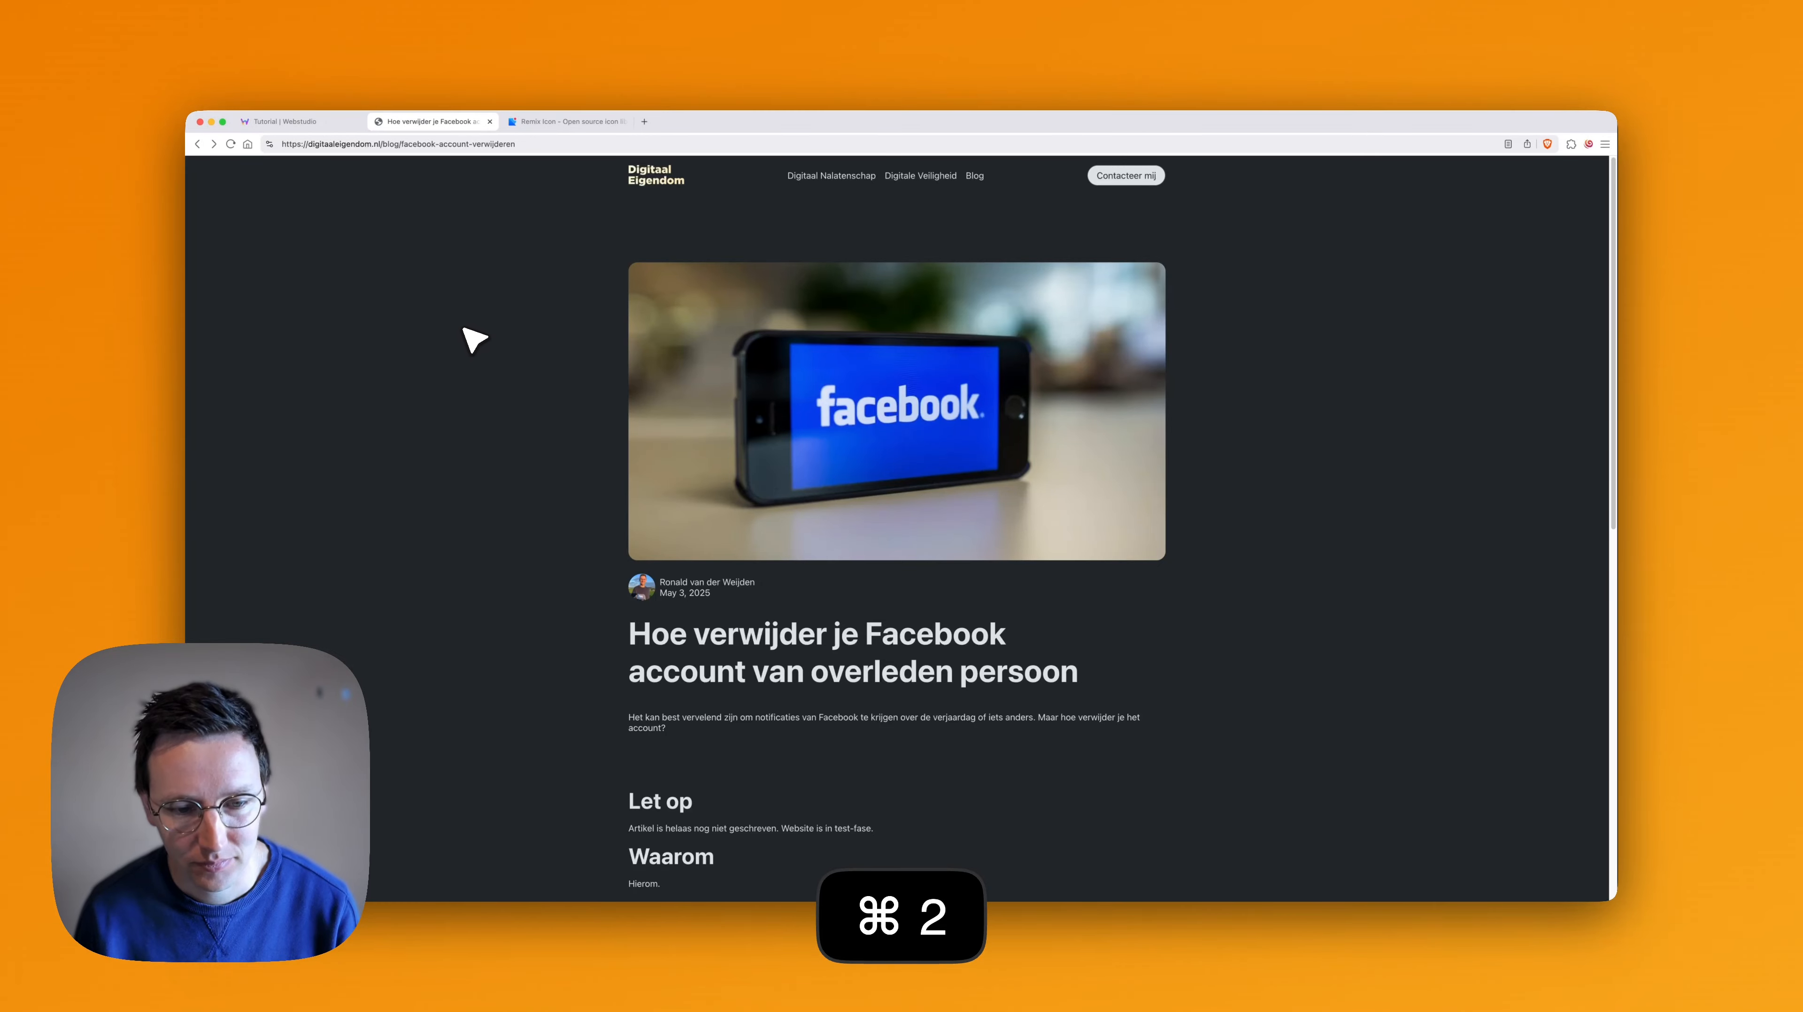
{"action": "scroll", "coordinate": [463, 328], "scroll_direction": "left", "scroll_amount": 5}
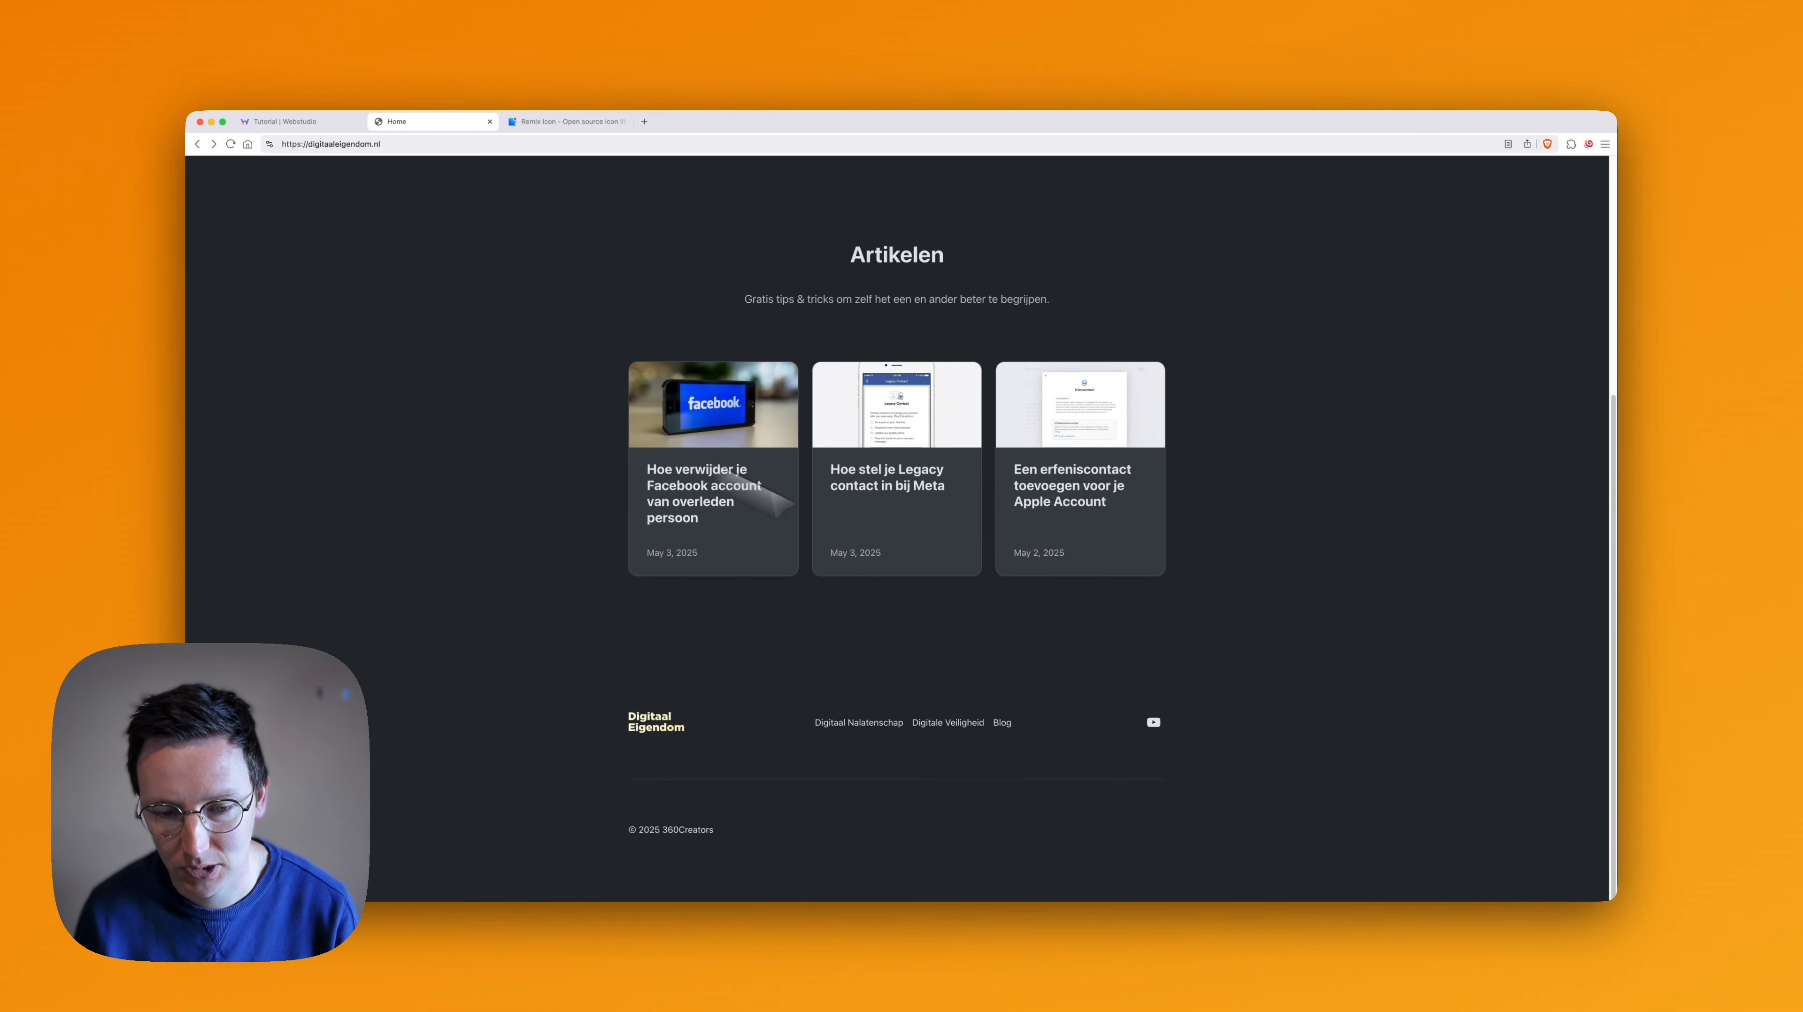
{"action": "scroll", "coordinate": [808, 659], "scroll_direction": "up", "scroll_amount": 5}
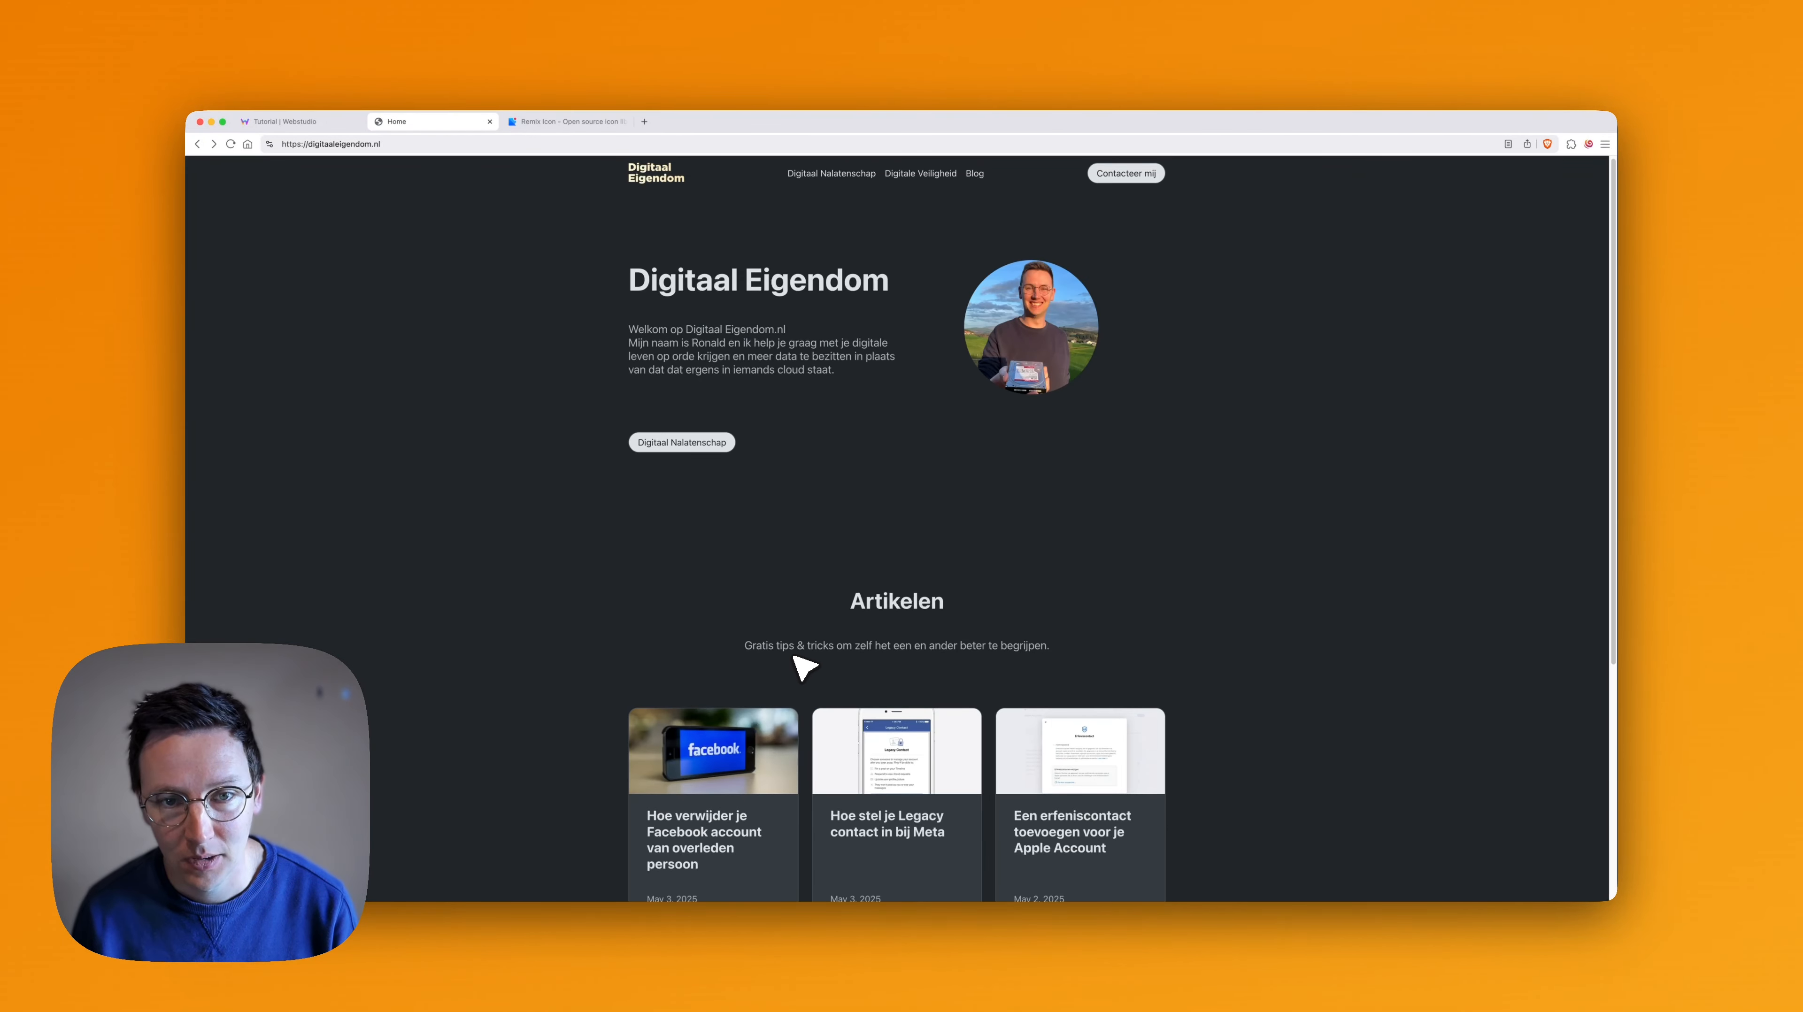
{"action": "key", "text": "super+1"}
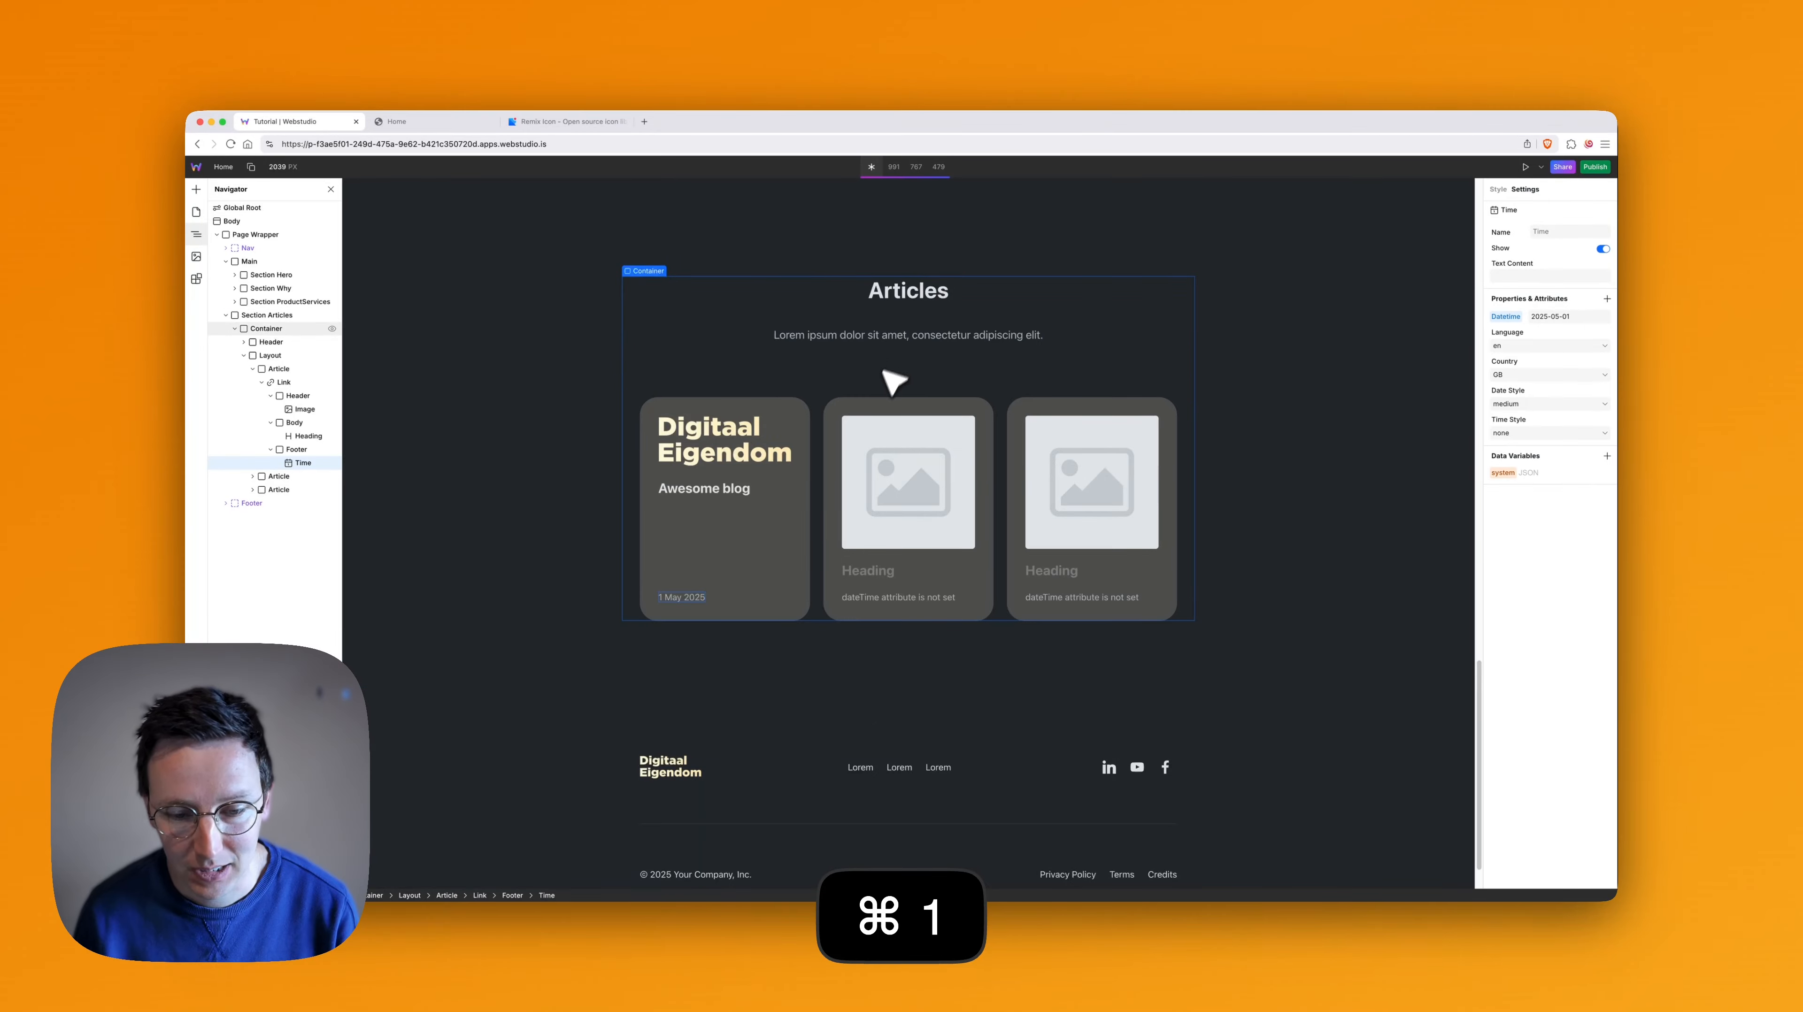
- Rename the Standalone link in the header navigation to "Homepage"
{"action": "scroll", "coordinate": [886, 400], "scroll_direction": "up", "scroll_amount": 15}
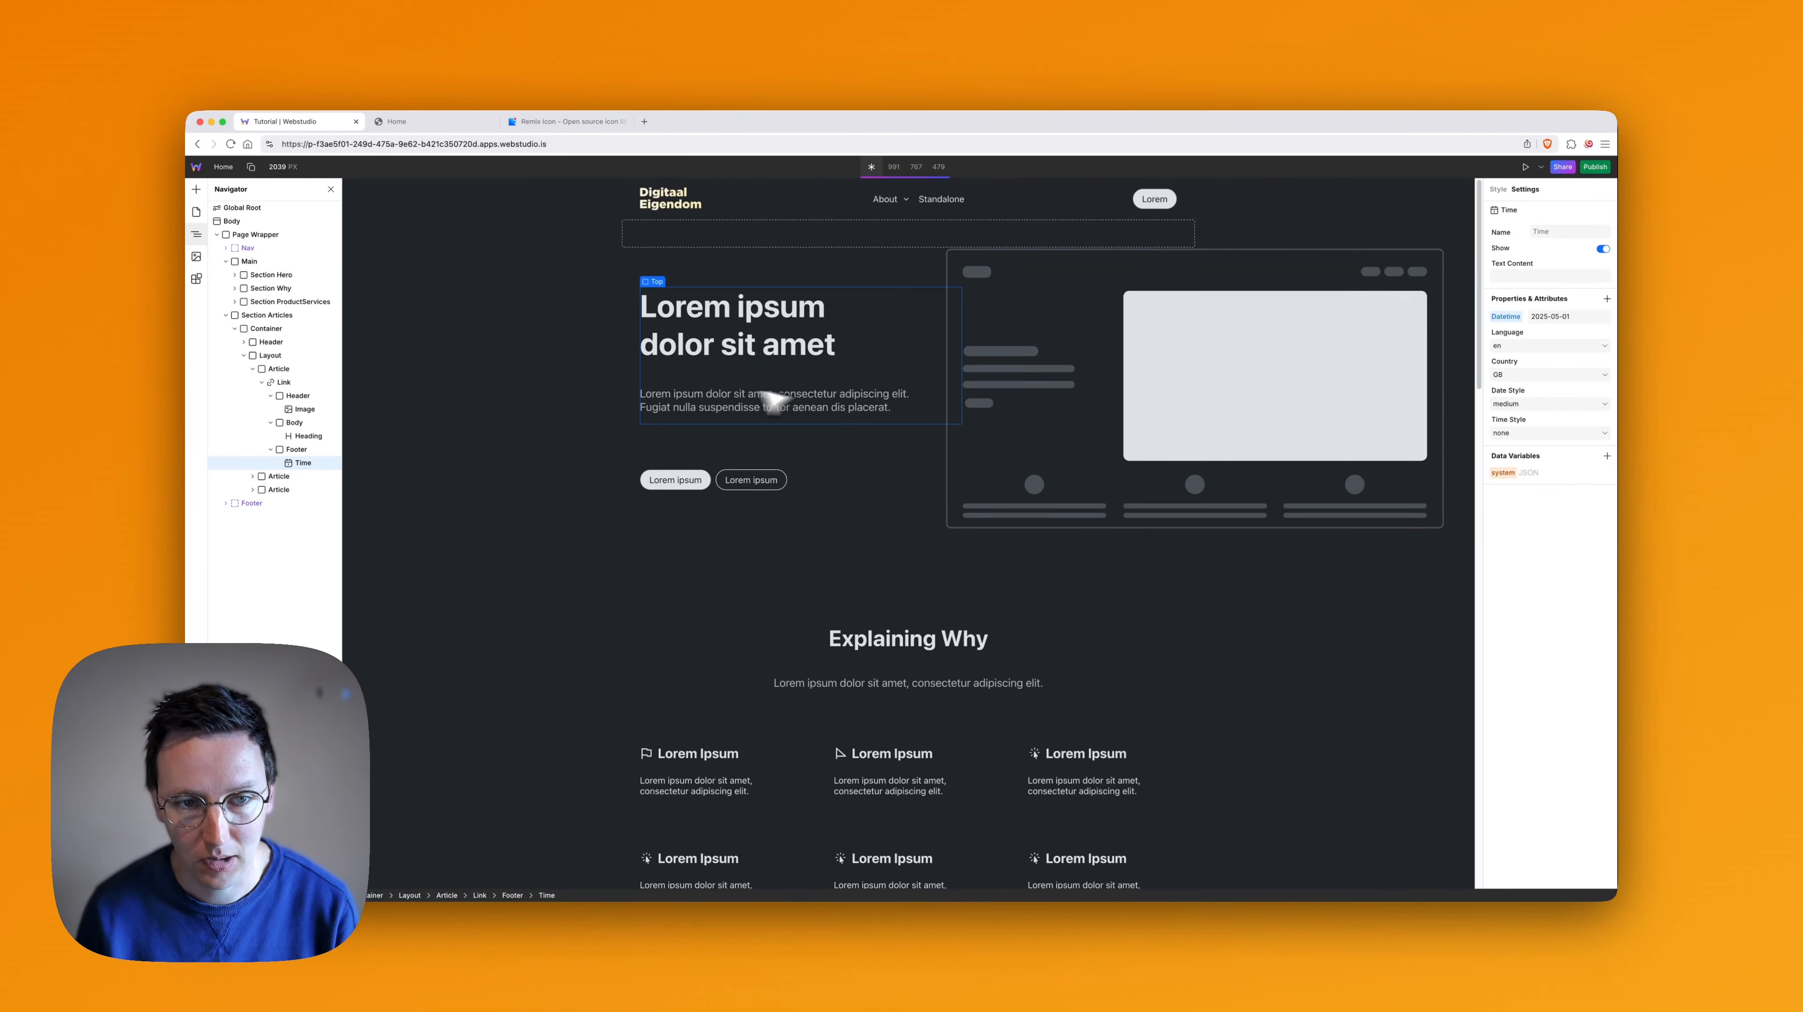
{"action": "double_click", "coordinate": [941, 200]}
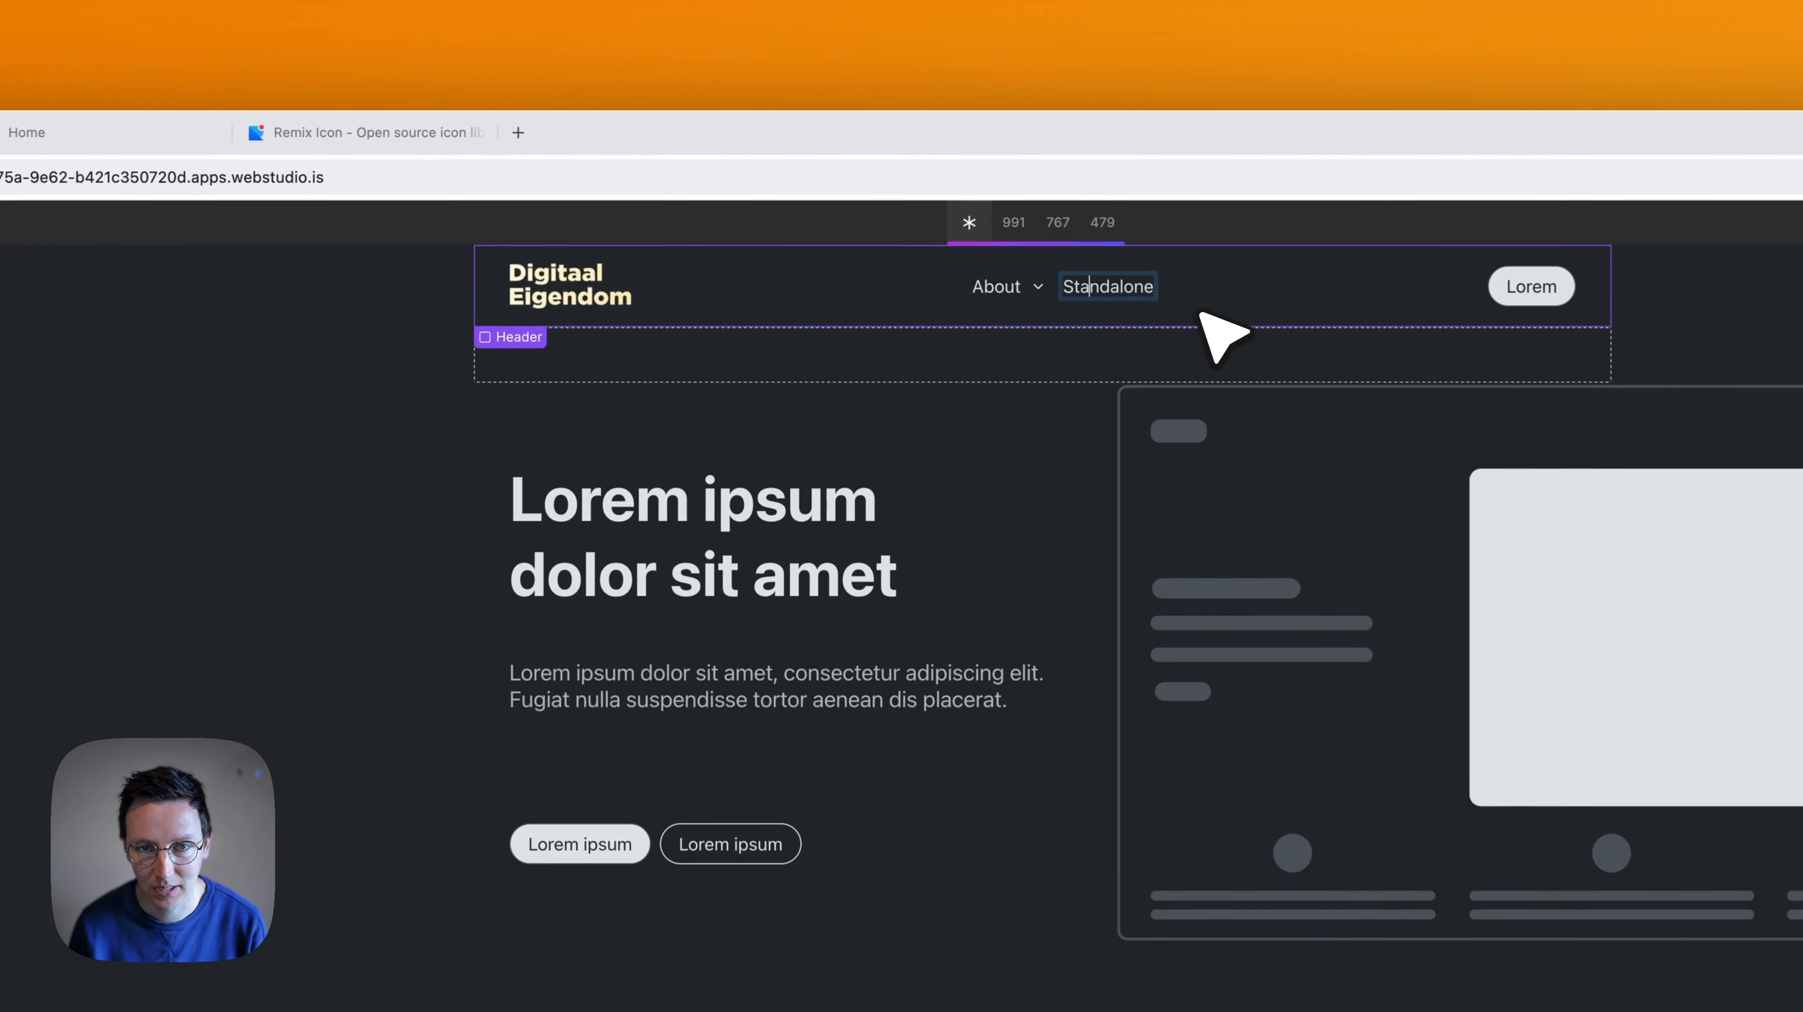
{"action": "key", "text": "super+a"}
{"action": "type", "text": "Homepage"}
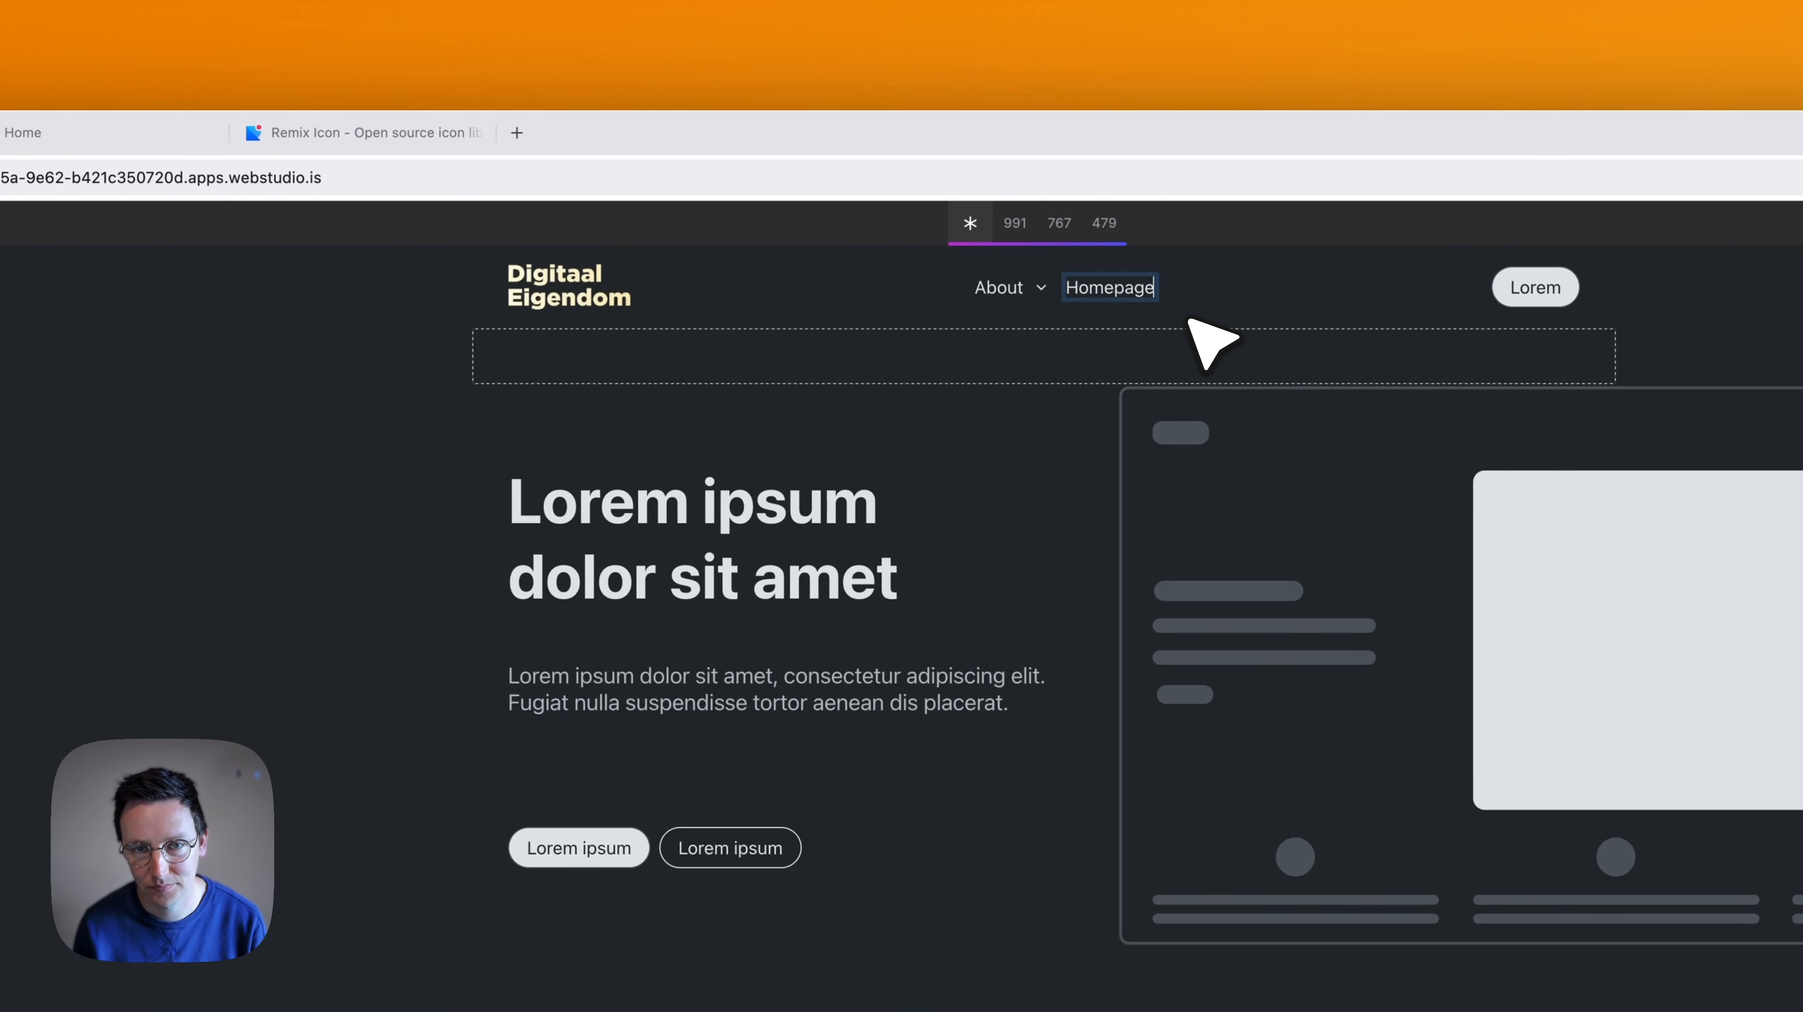
- Set the Z Index of the Menu Content dropdown under the About menu item to 1
{"action": "left_click", "coordinate": [1003, 292]}
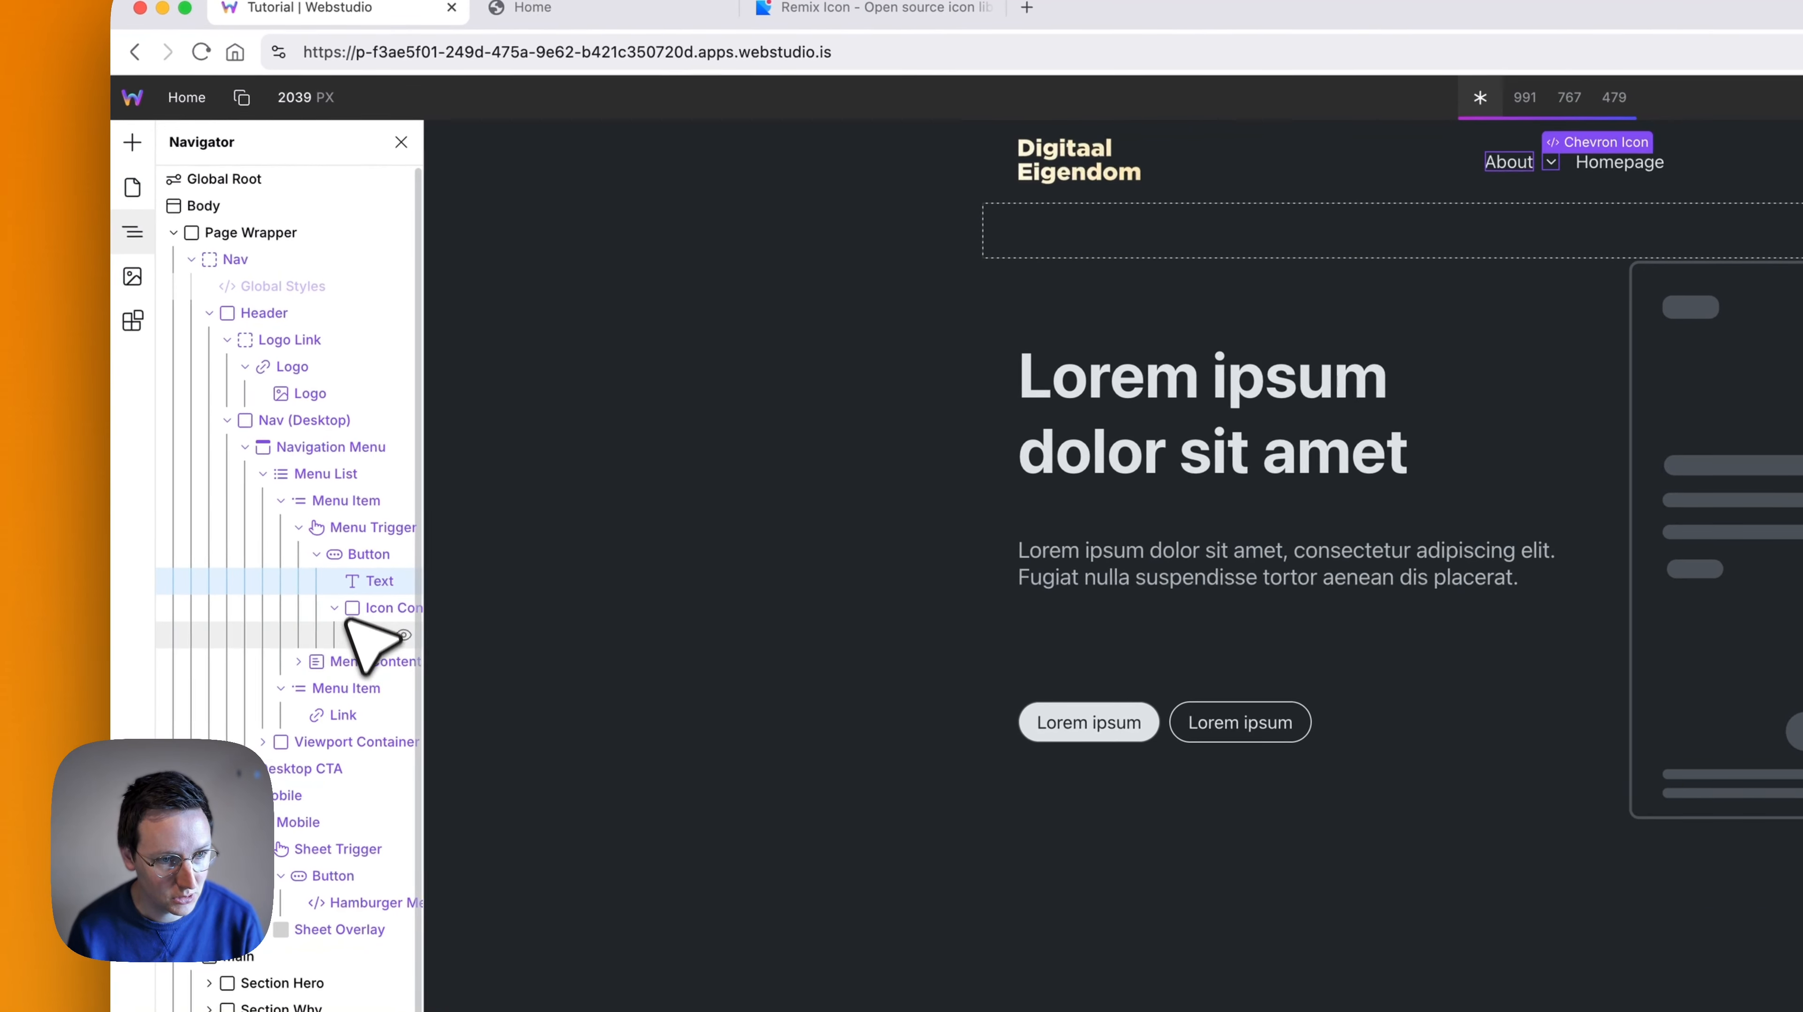
{"action": "left_click", "coordinate": [356, 662]}
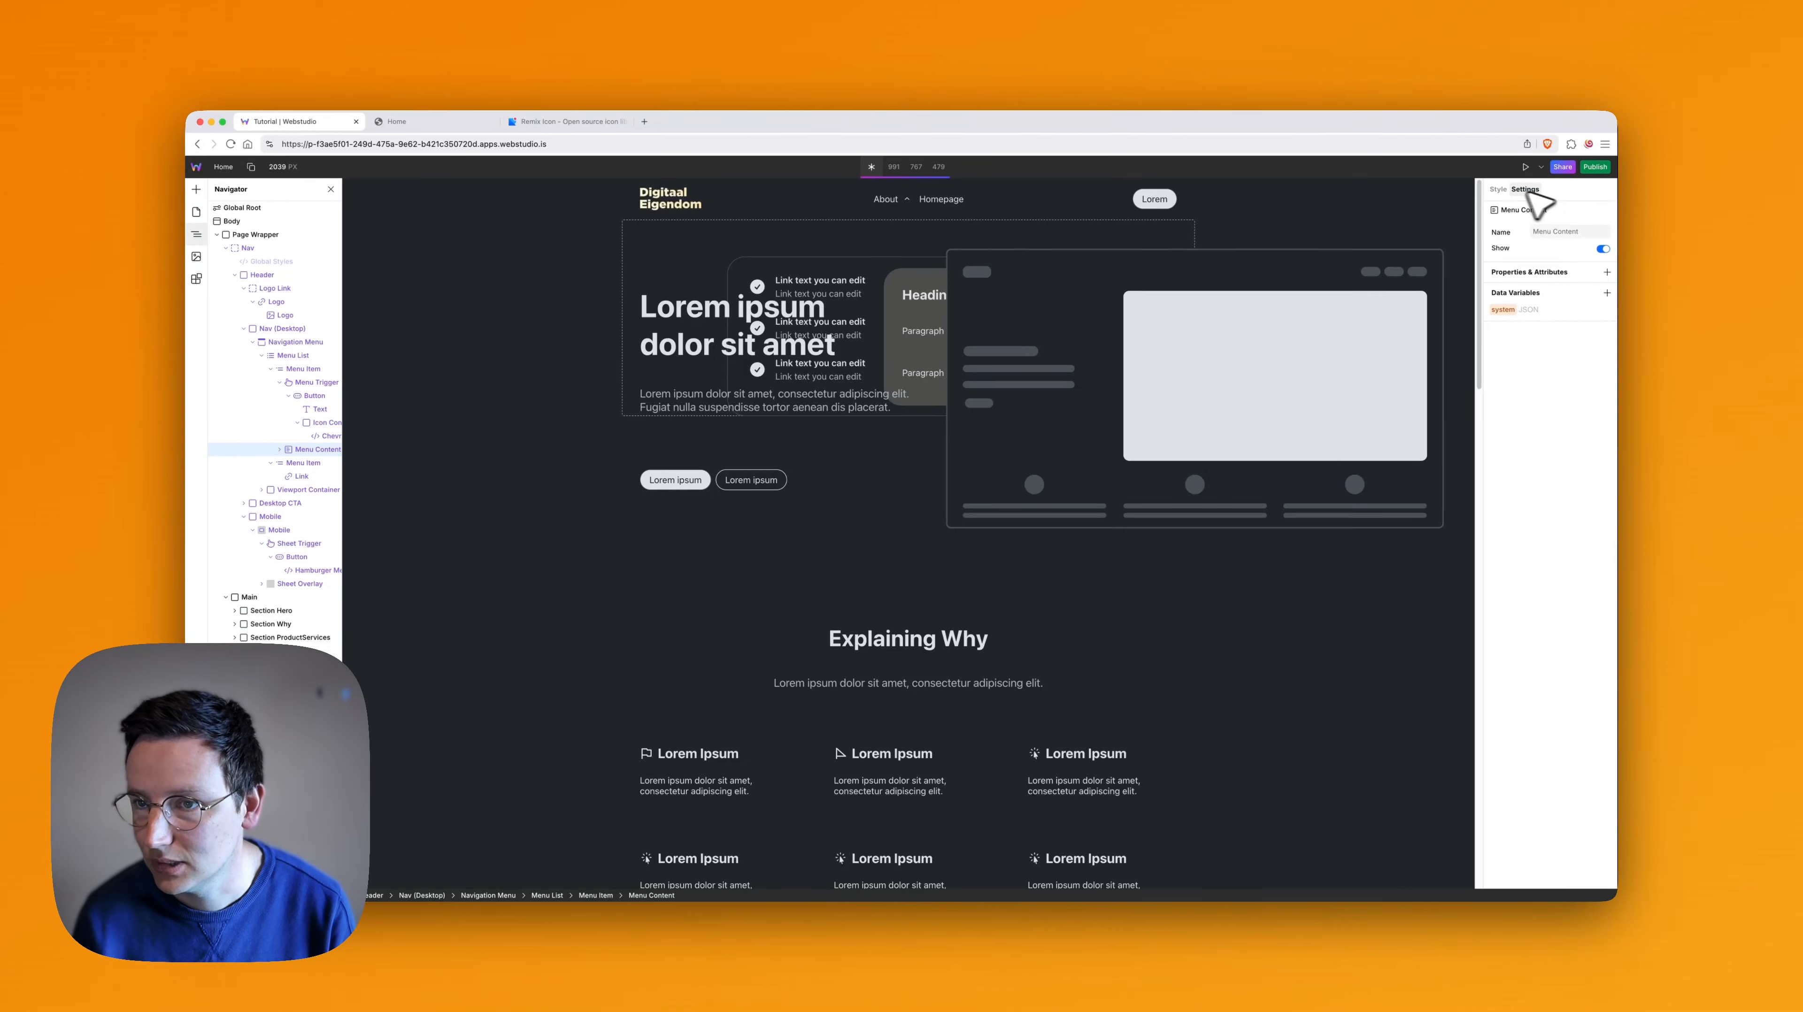
{"action": "left_click", "coordinate": [1497, 189]}
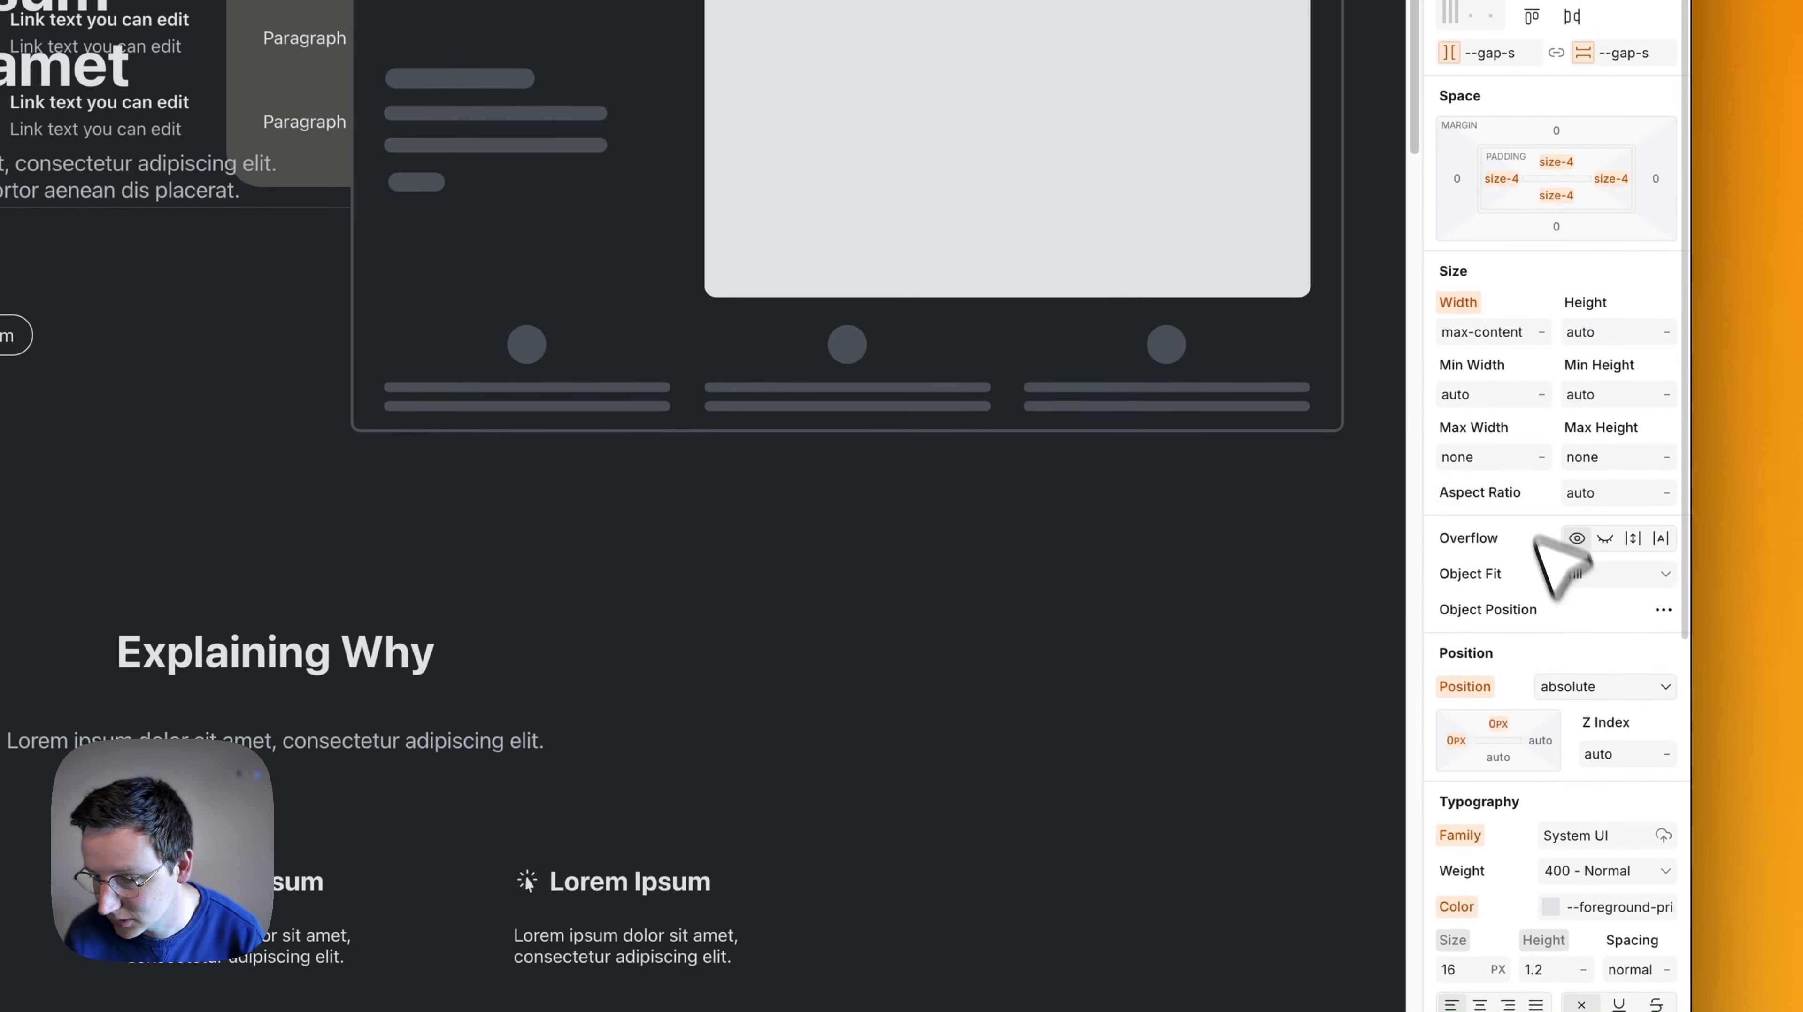
{"action": "left_click", "coordinate": [1623, 754]}
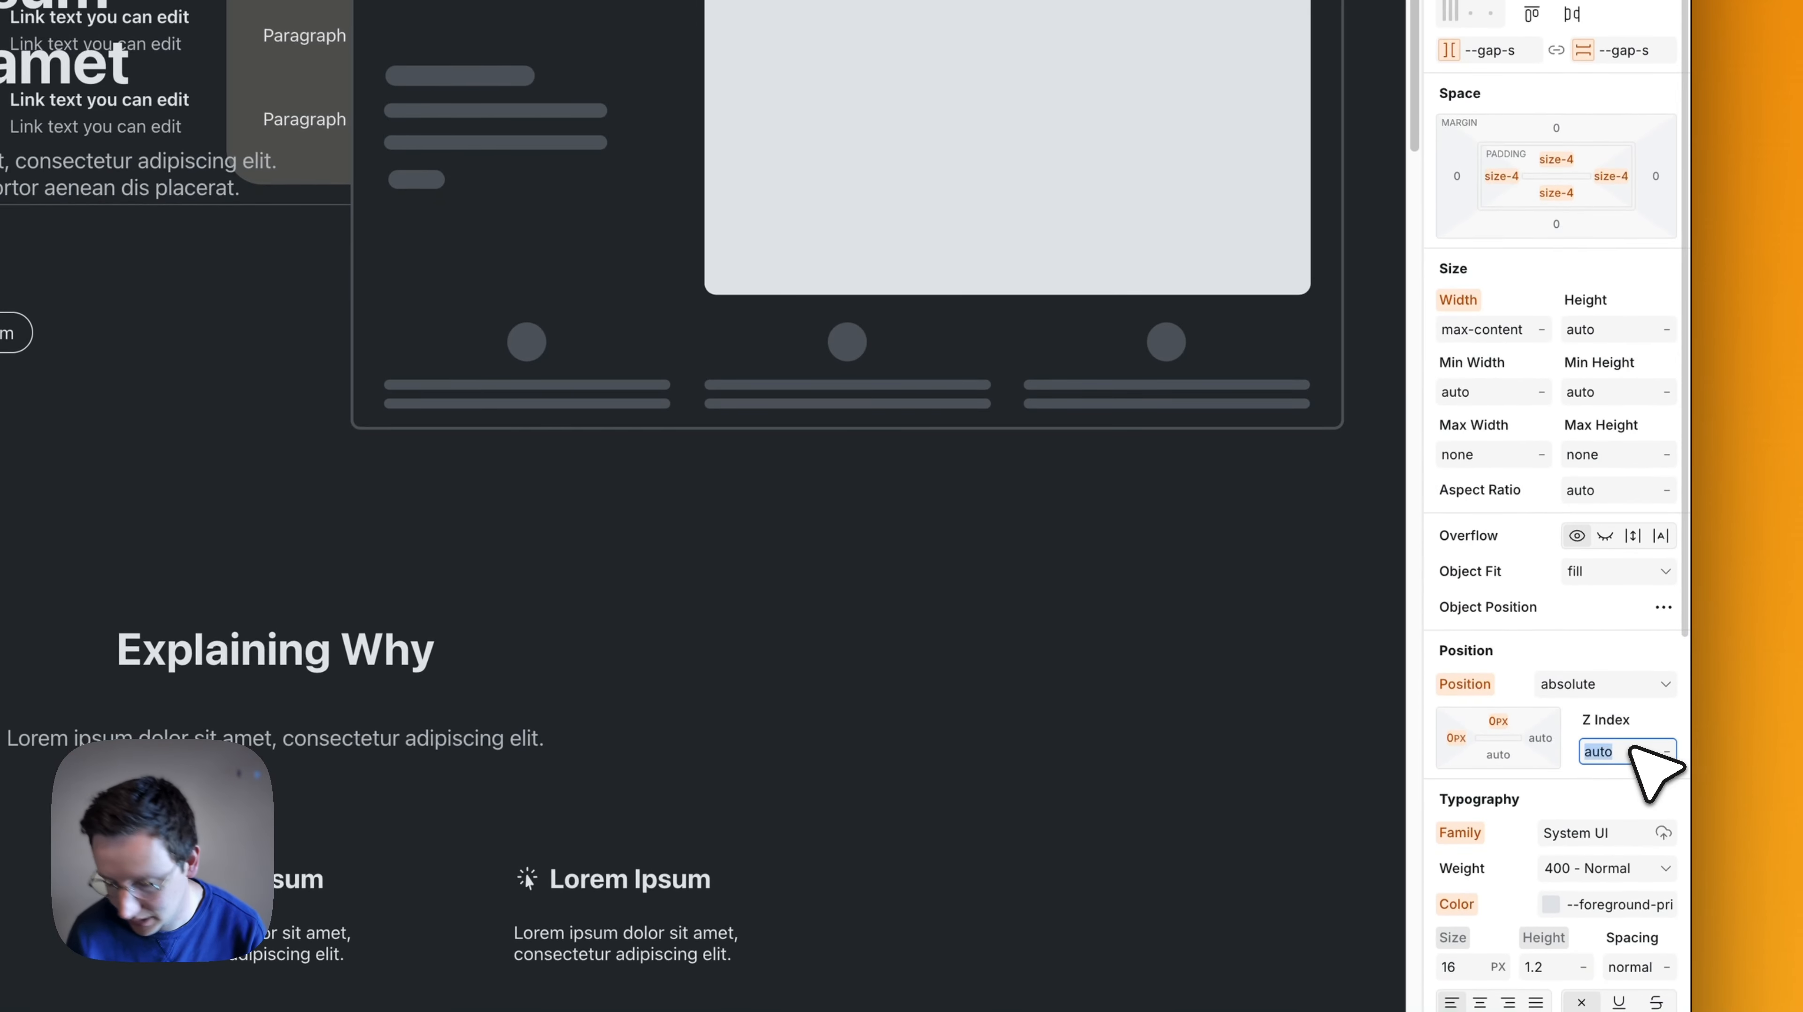
{"action": "type", "text": "1"}
{"action": "key", "text": "Return"}
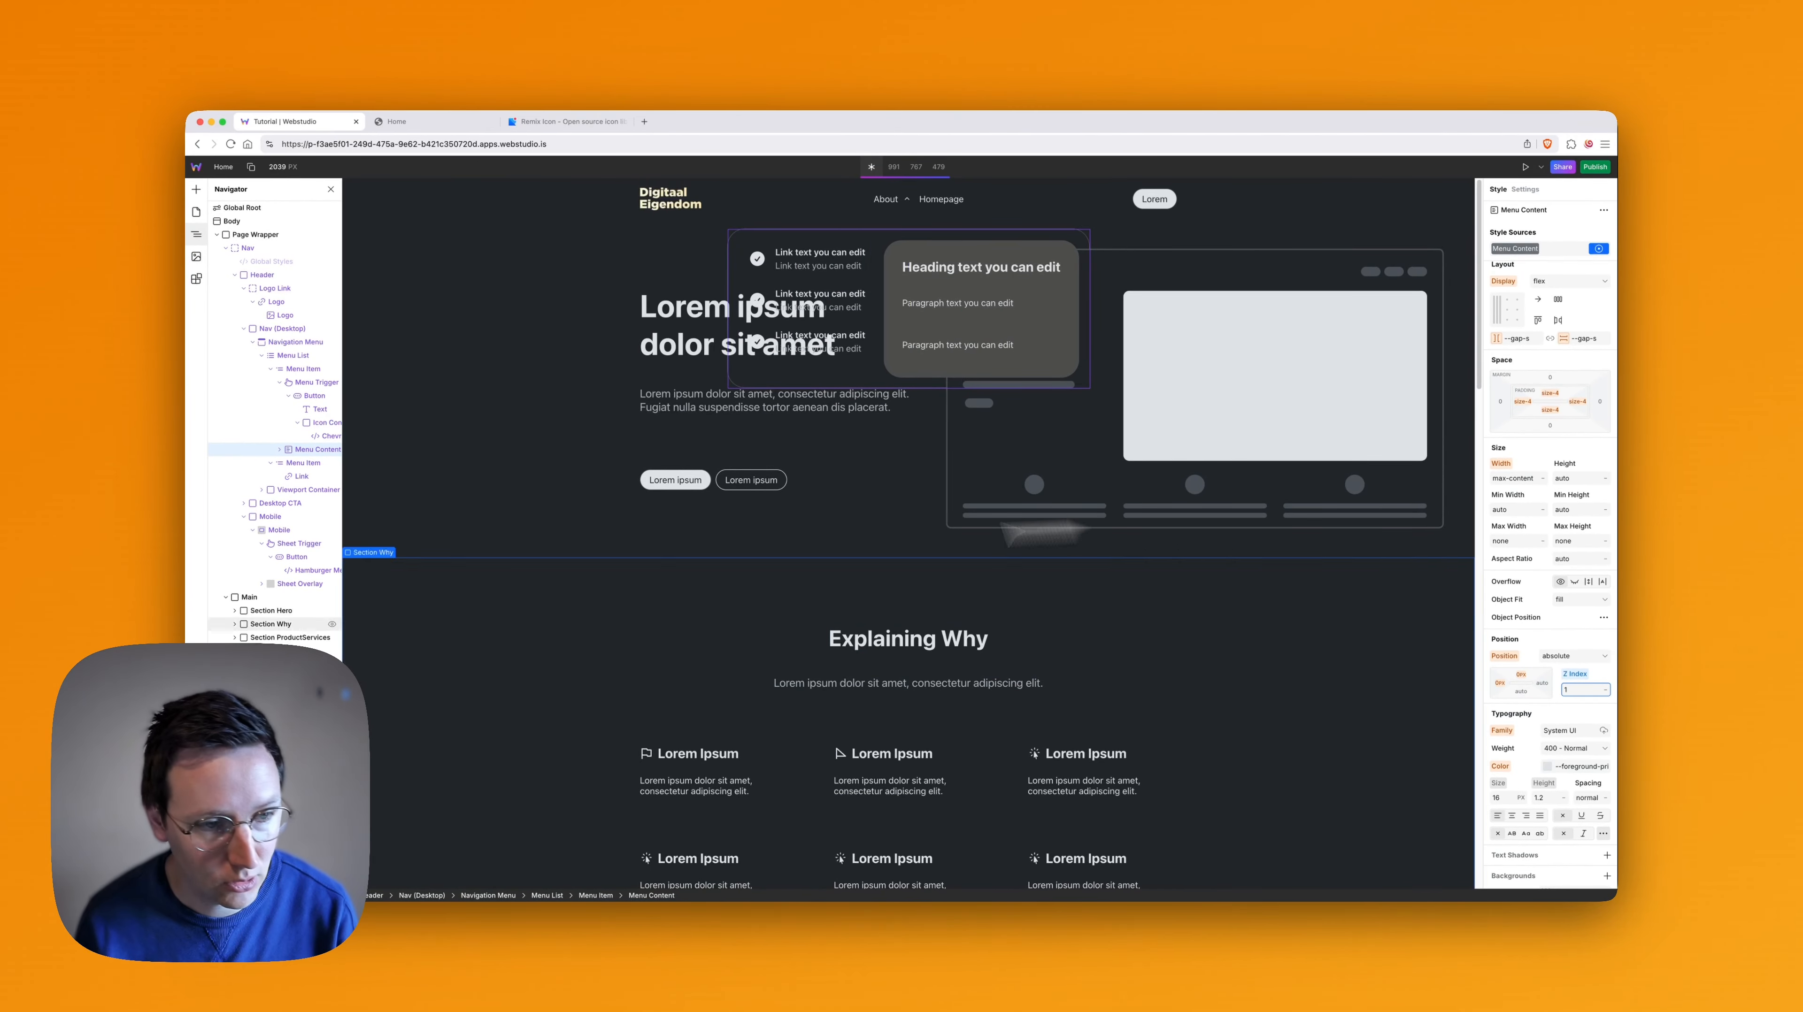
{"action": "key", "text": "Right"}
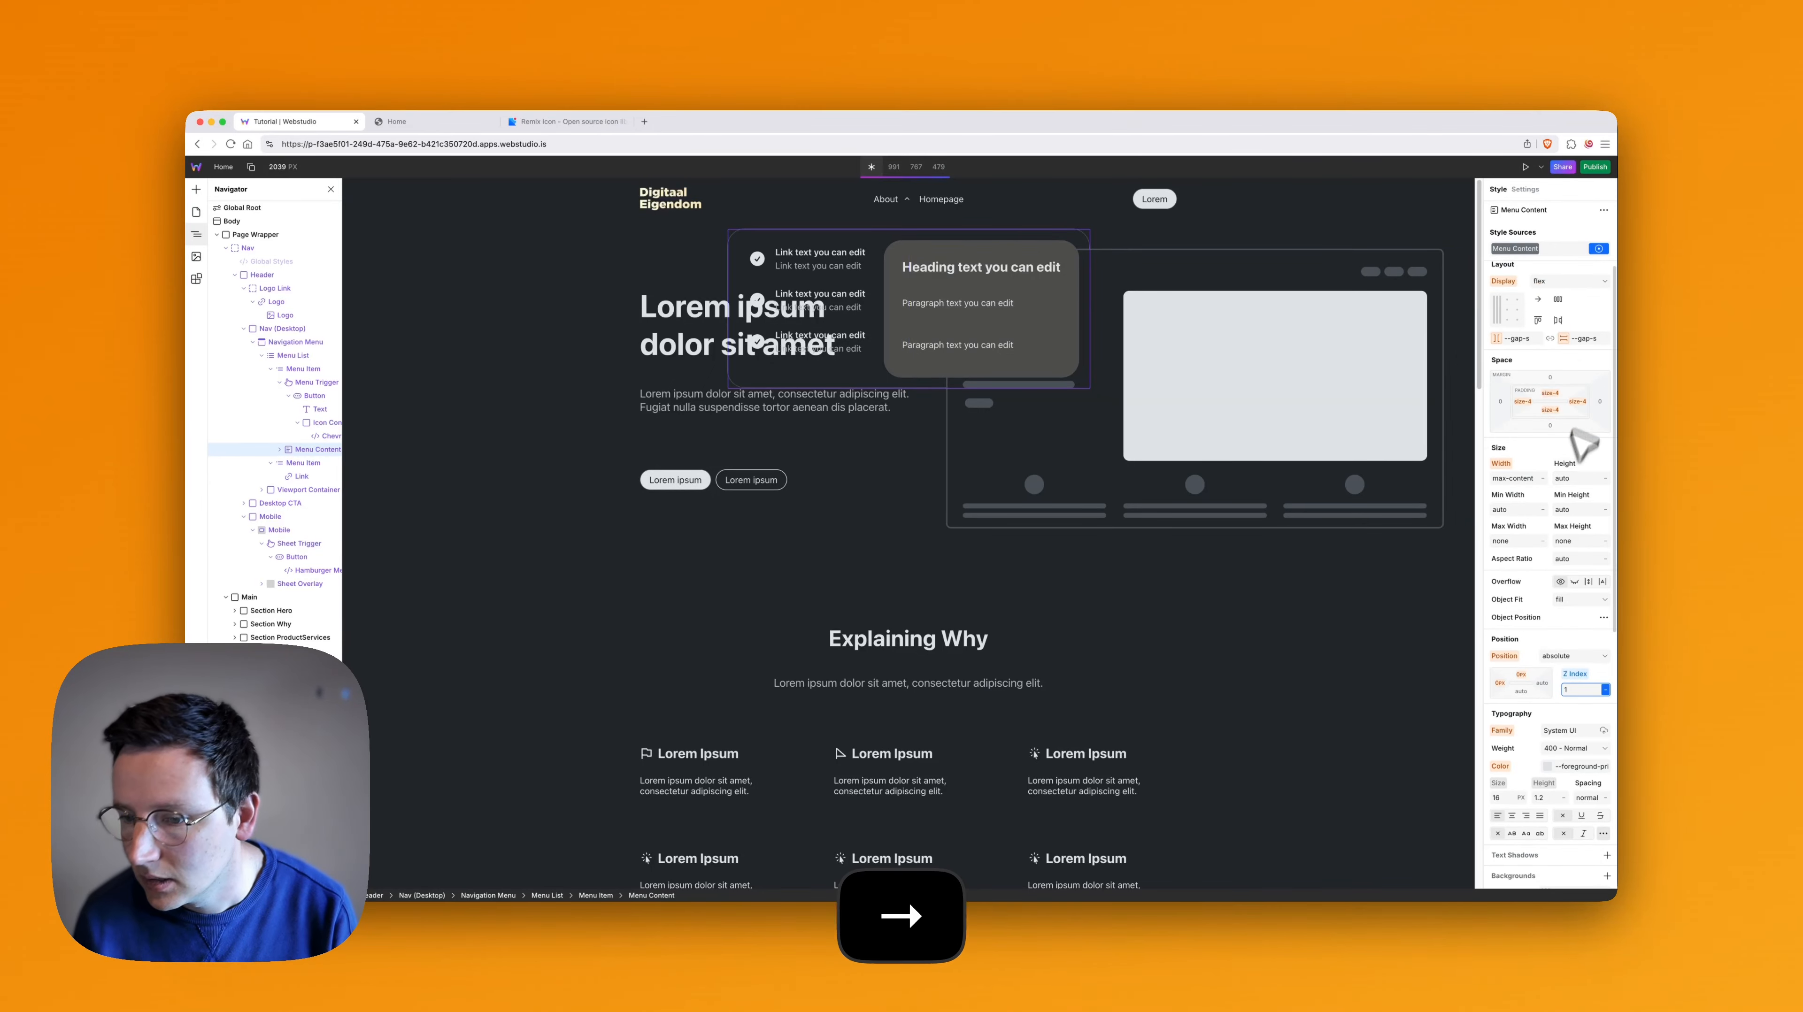
- Try a semi-transparent red background colour, #a23232, on the Menu Content dropdown
{"action": "scroll", "coordinate": [1559, 496], "scroll_direction": "down", "scroll_amount": 1}
{"action": "scroll", "coordinate": [1549, 599], "scroll_direction": "down", "scroll_amount": 2}
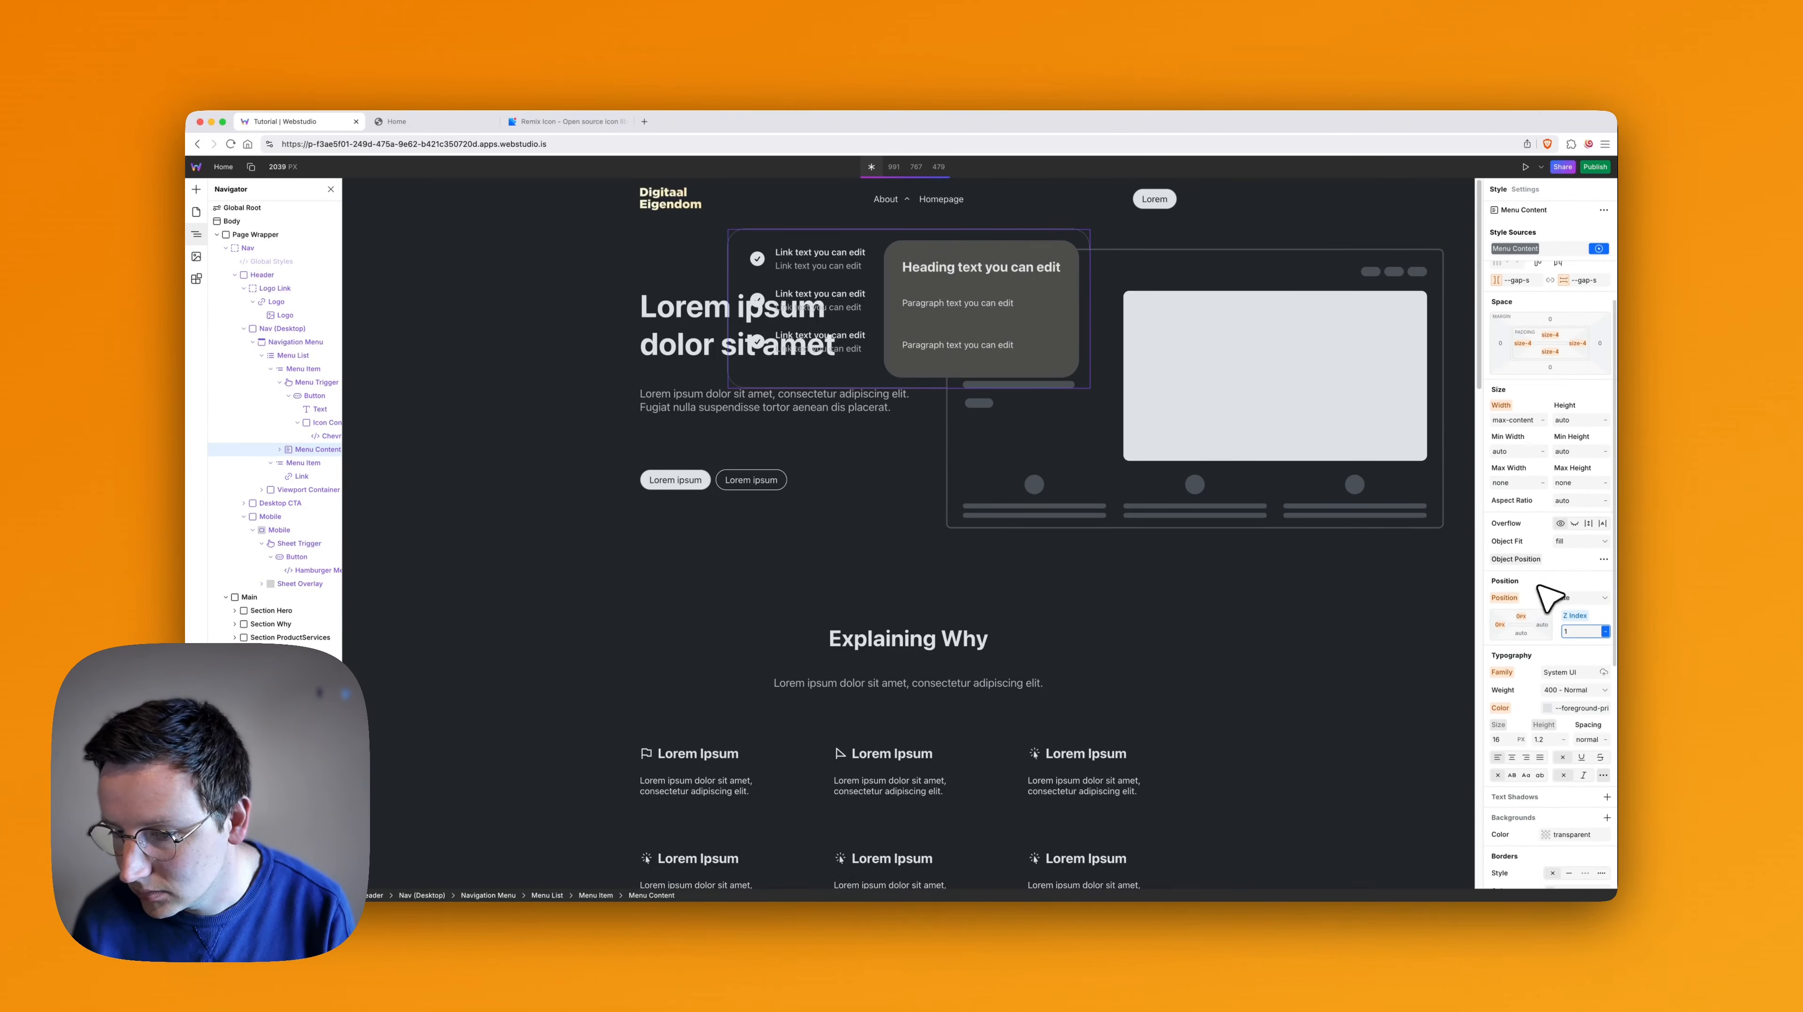
{"action": "left_click", "coordinate": [1556, 786]}
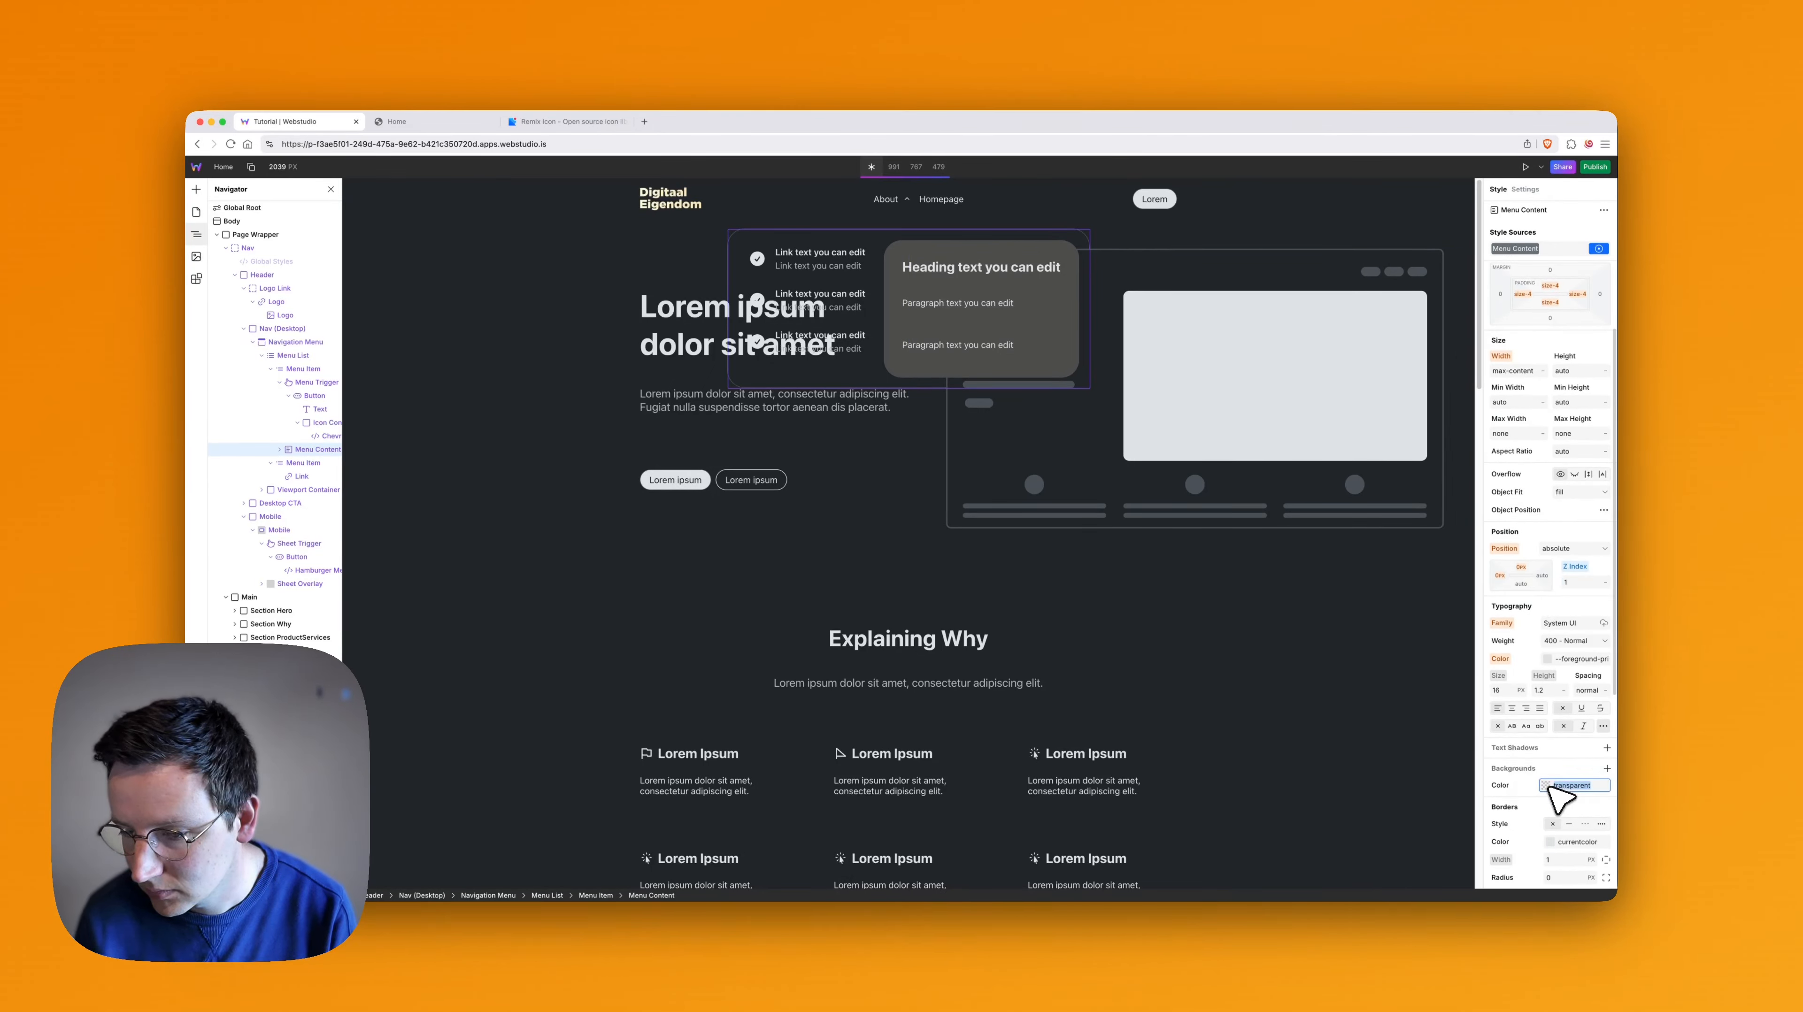
{"action": "left_click", "coordinate": [1547, 785]}
{"action": "left_click_drag", "start_coordinate": [1566, 722], "coordinate": [1547, 667]}
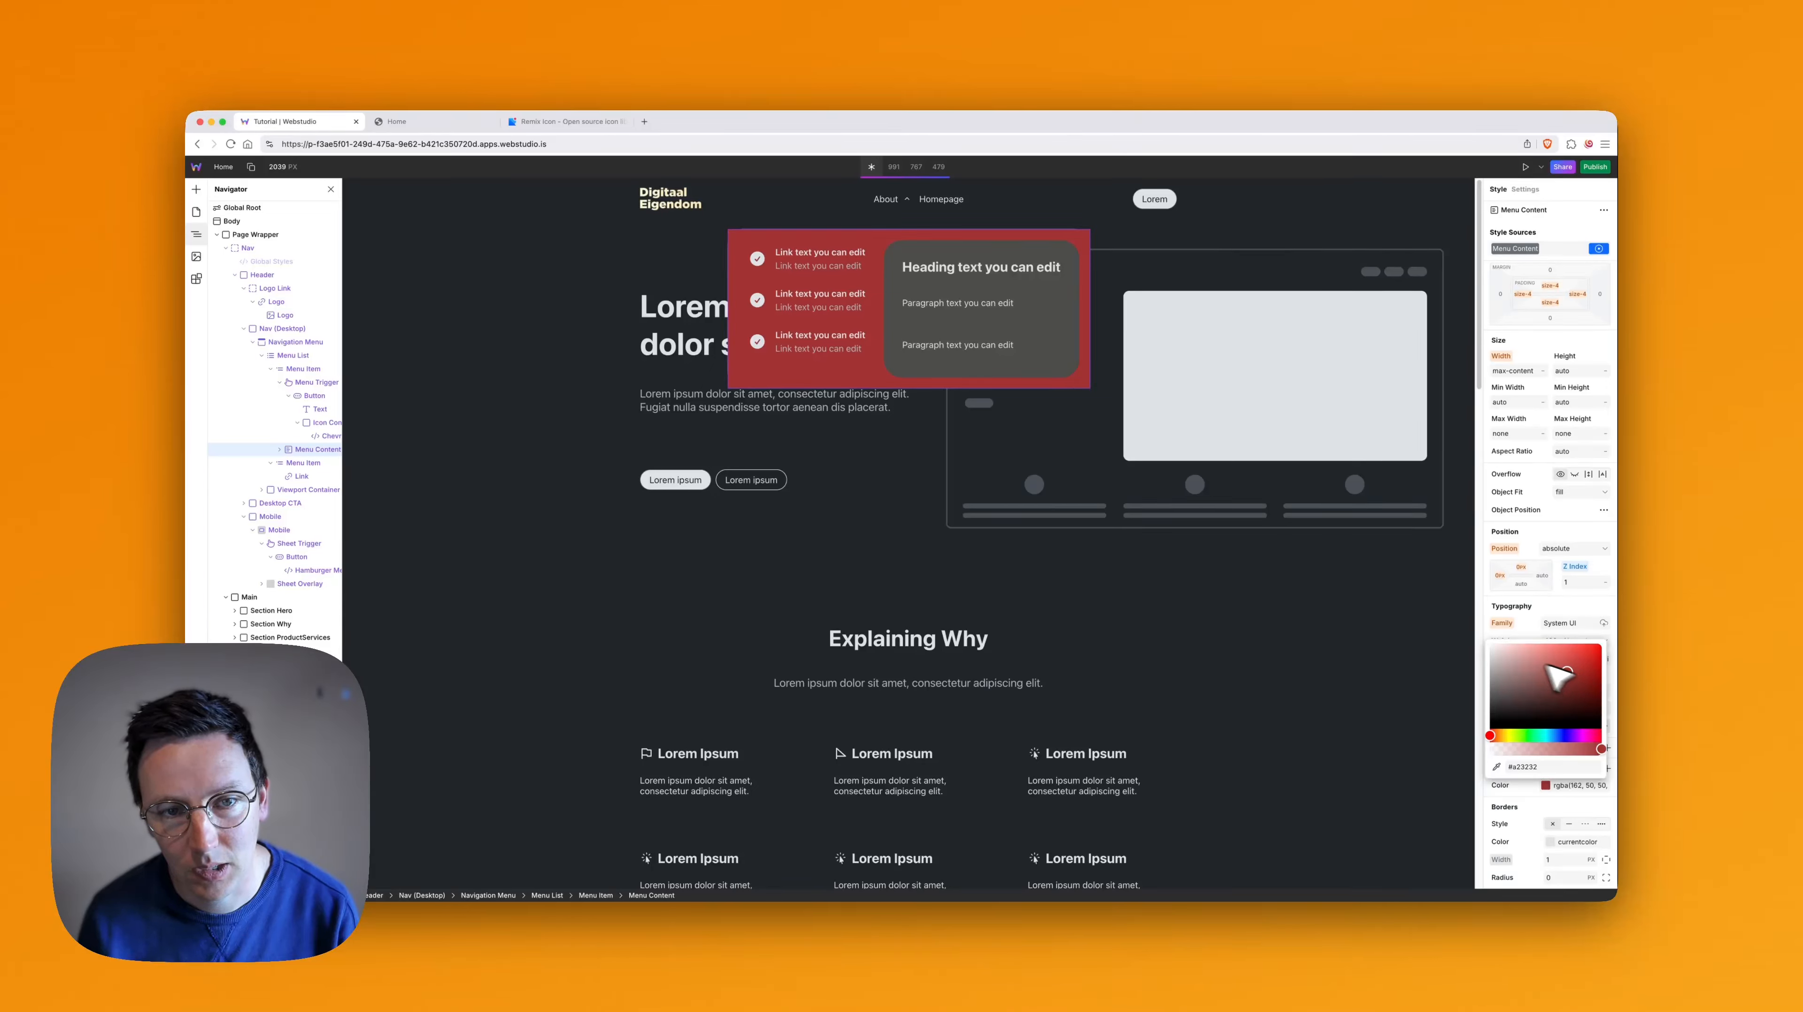
{"action": "left_click", "coordinate": [1532, 630]}
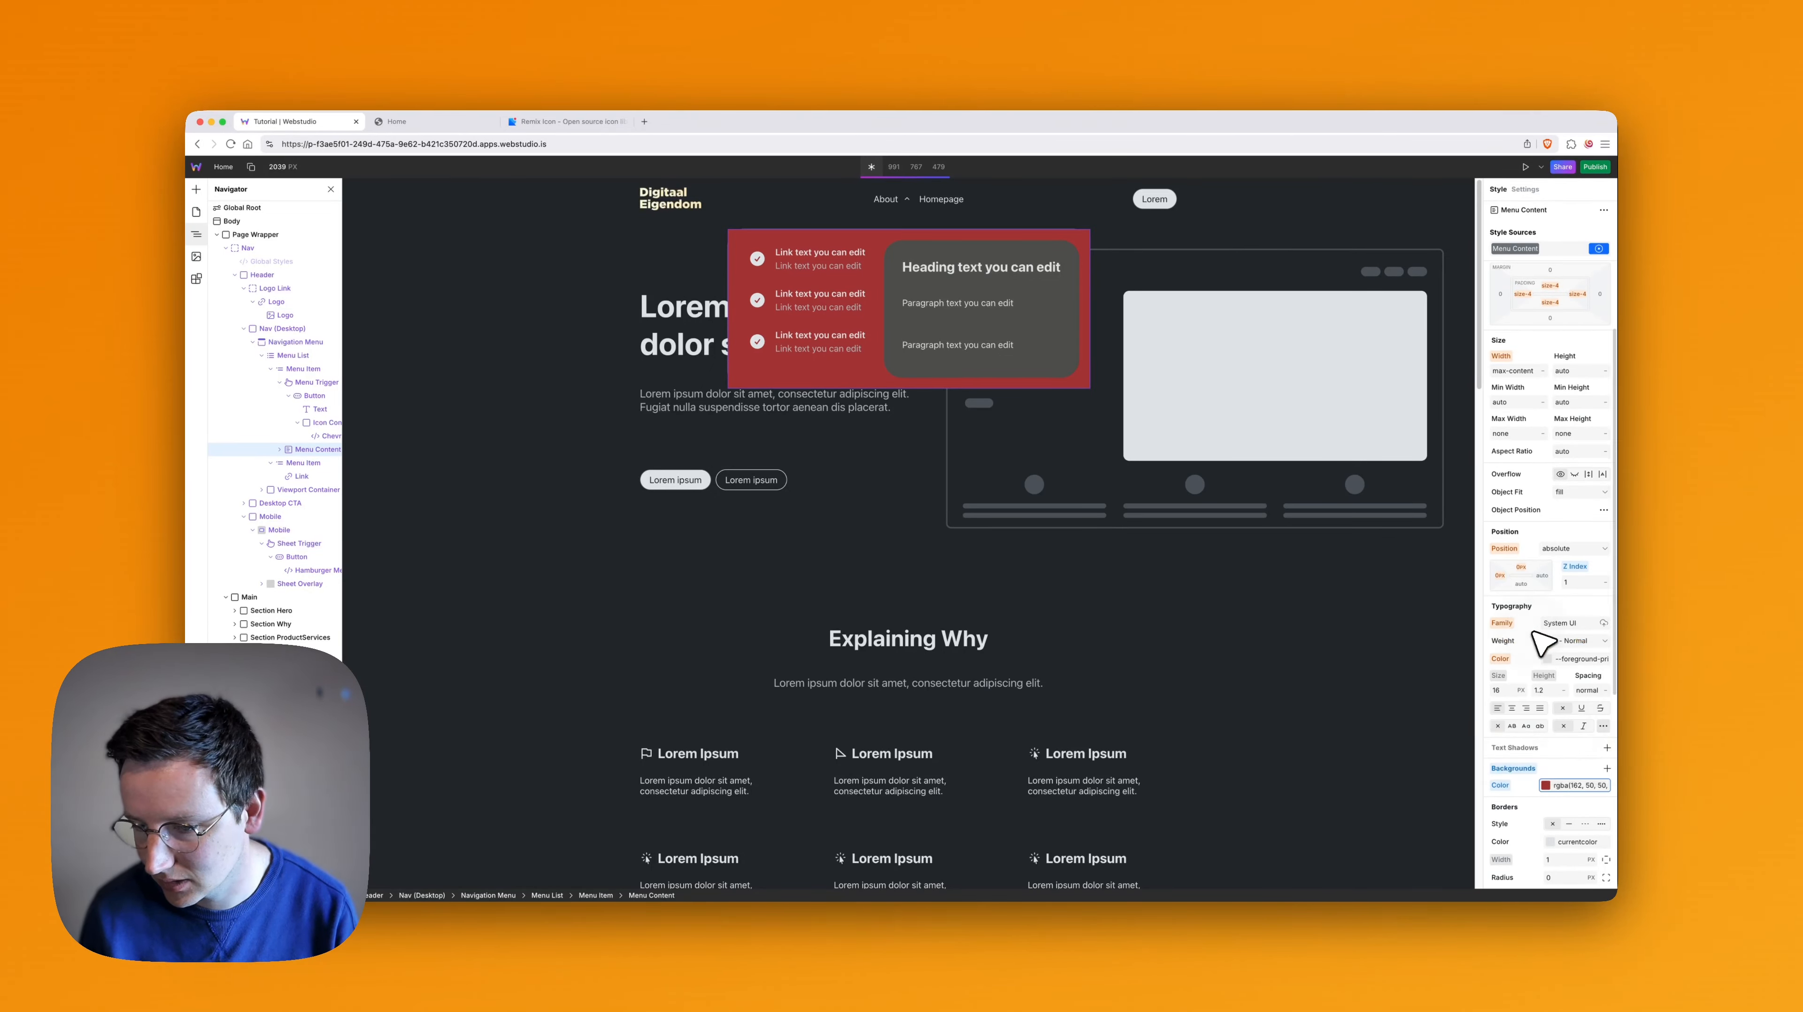
- Compare the background variables on the Menu Content dropdown and set its background colour to --background-secondary
{"action": "type", "text": "--backgrou"}
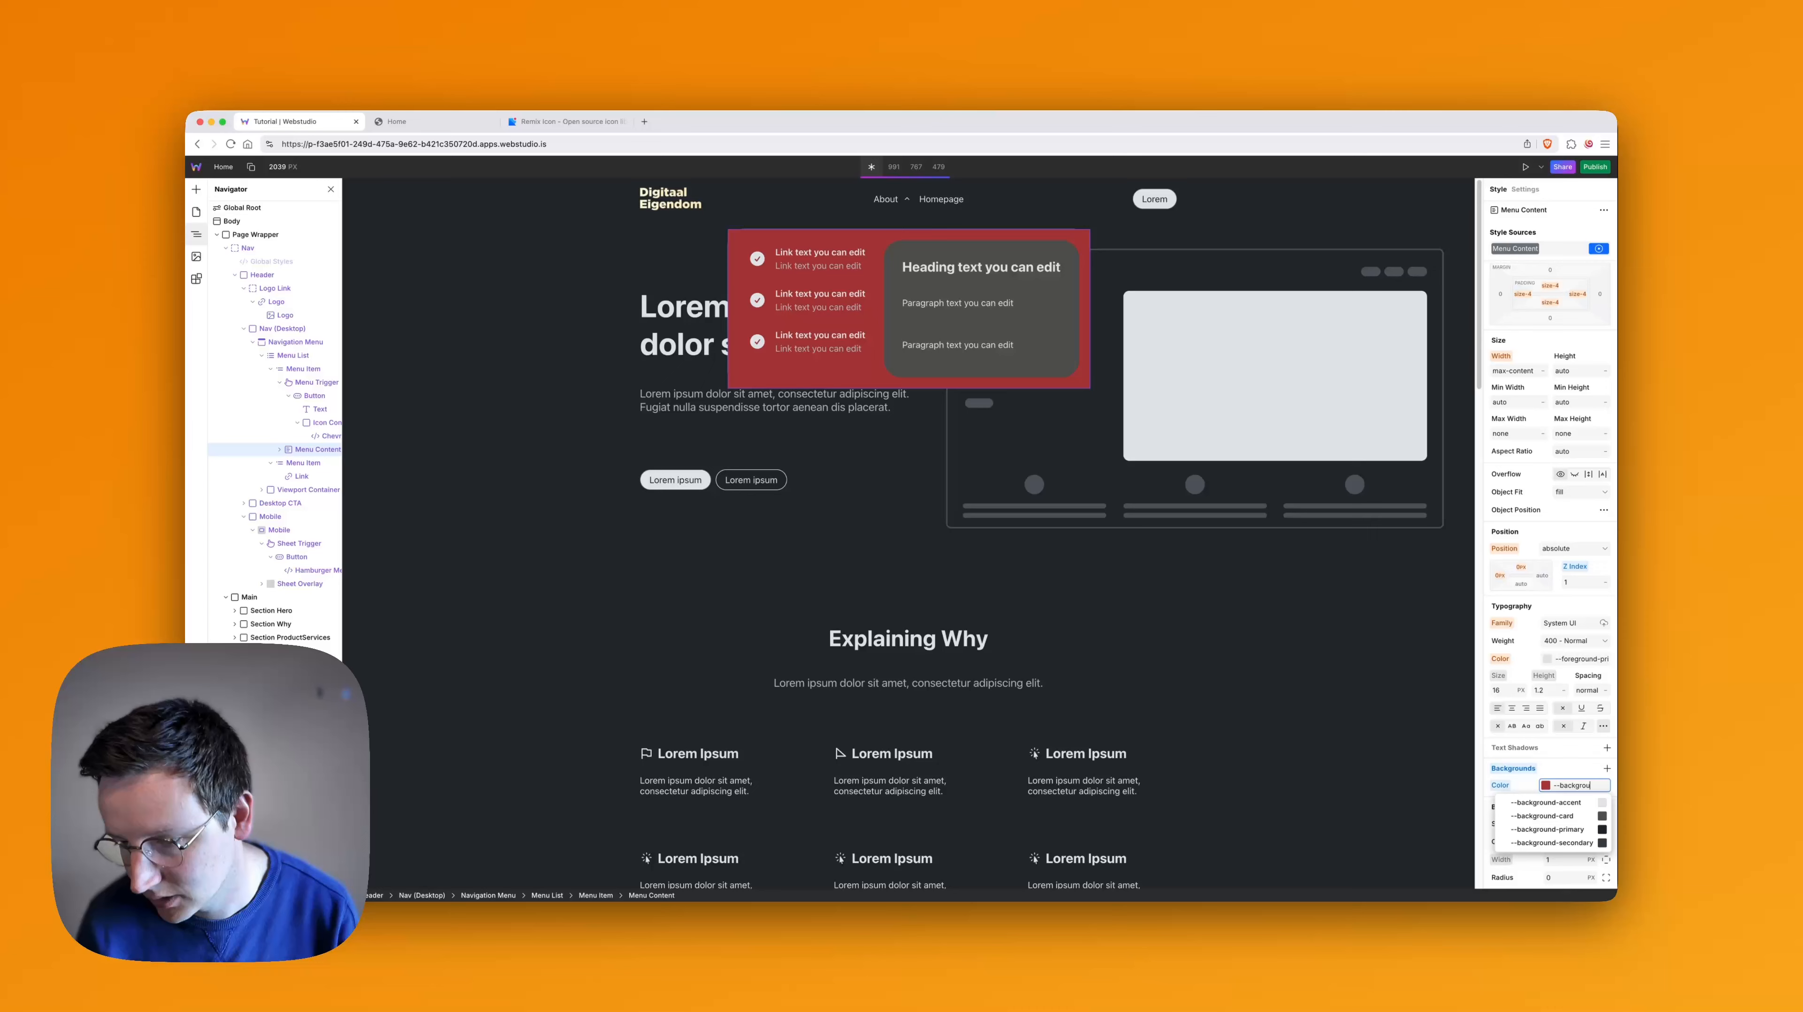
{"action": "key", "text": "Down"}
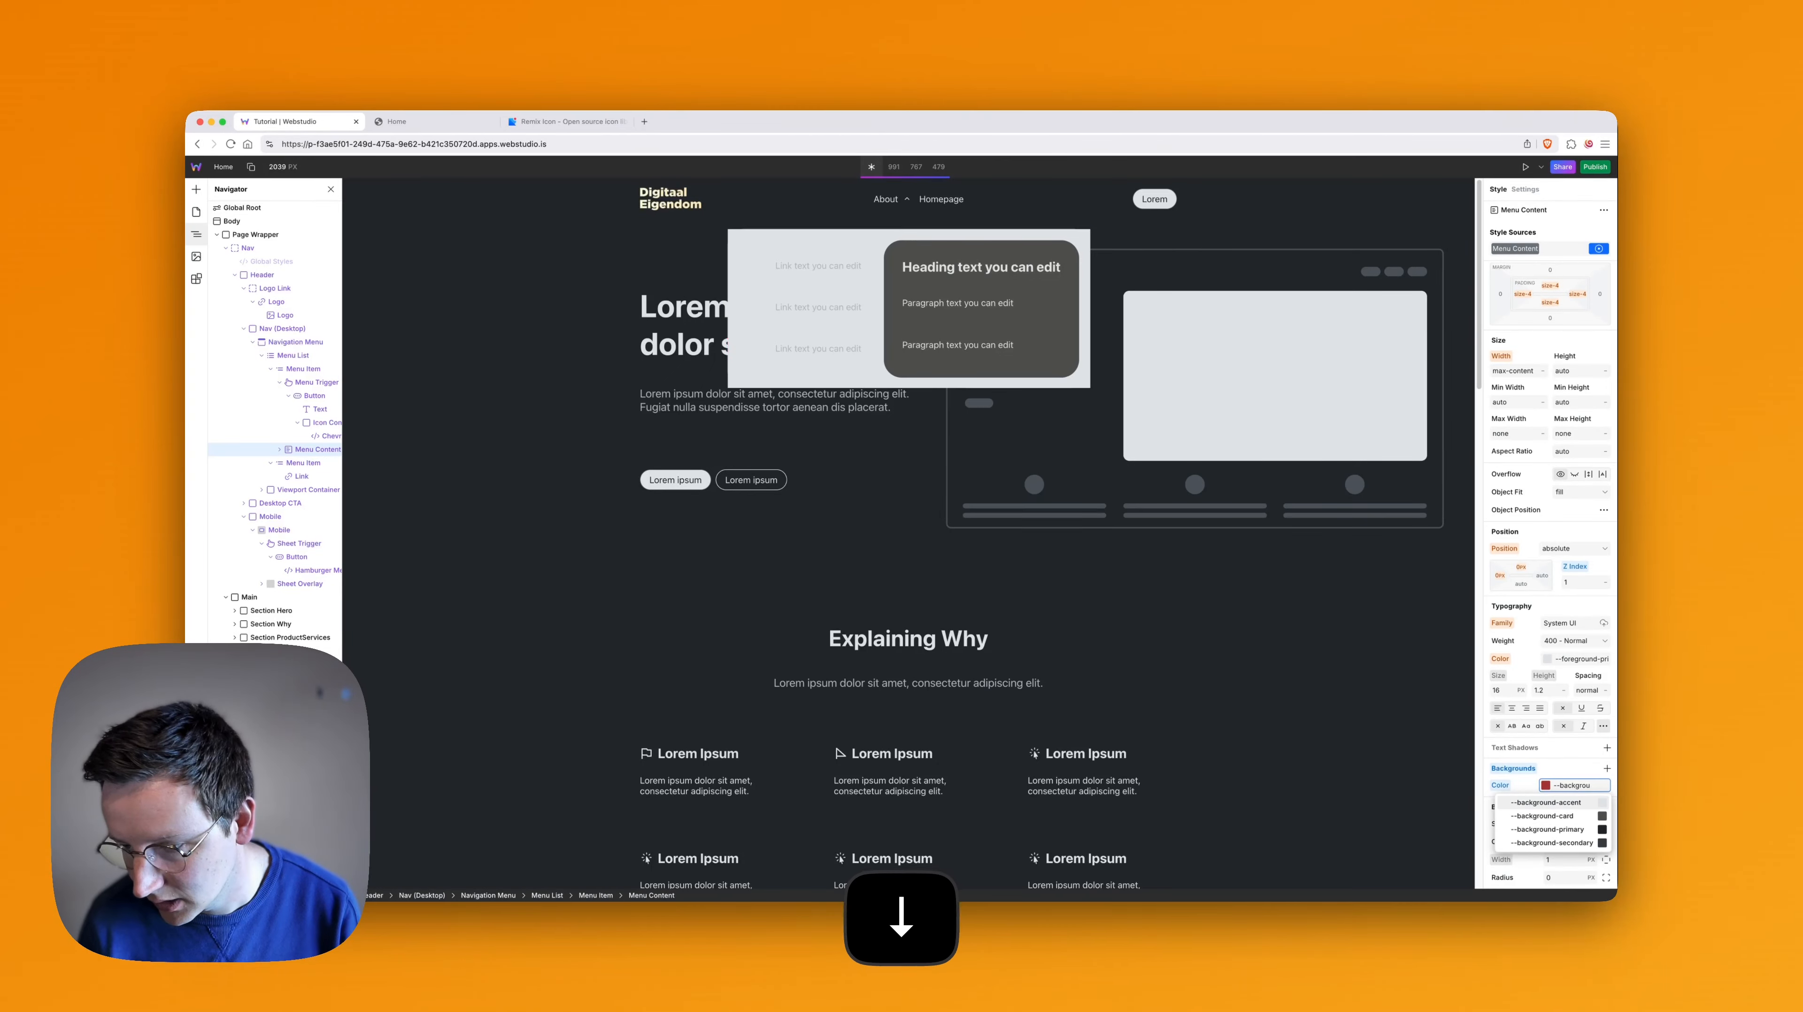
{"action": "key", "text": "Down"}
{"action": "key", "text": "Up"}
{"action": "key", "text": "Down"}
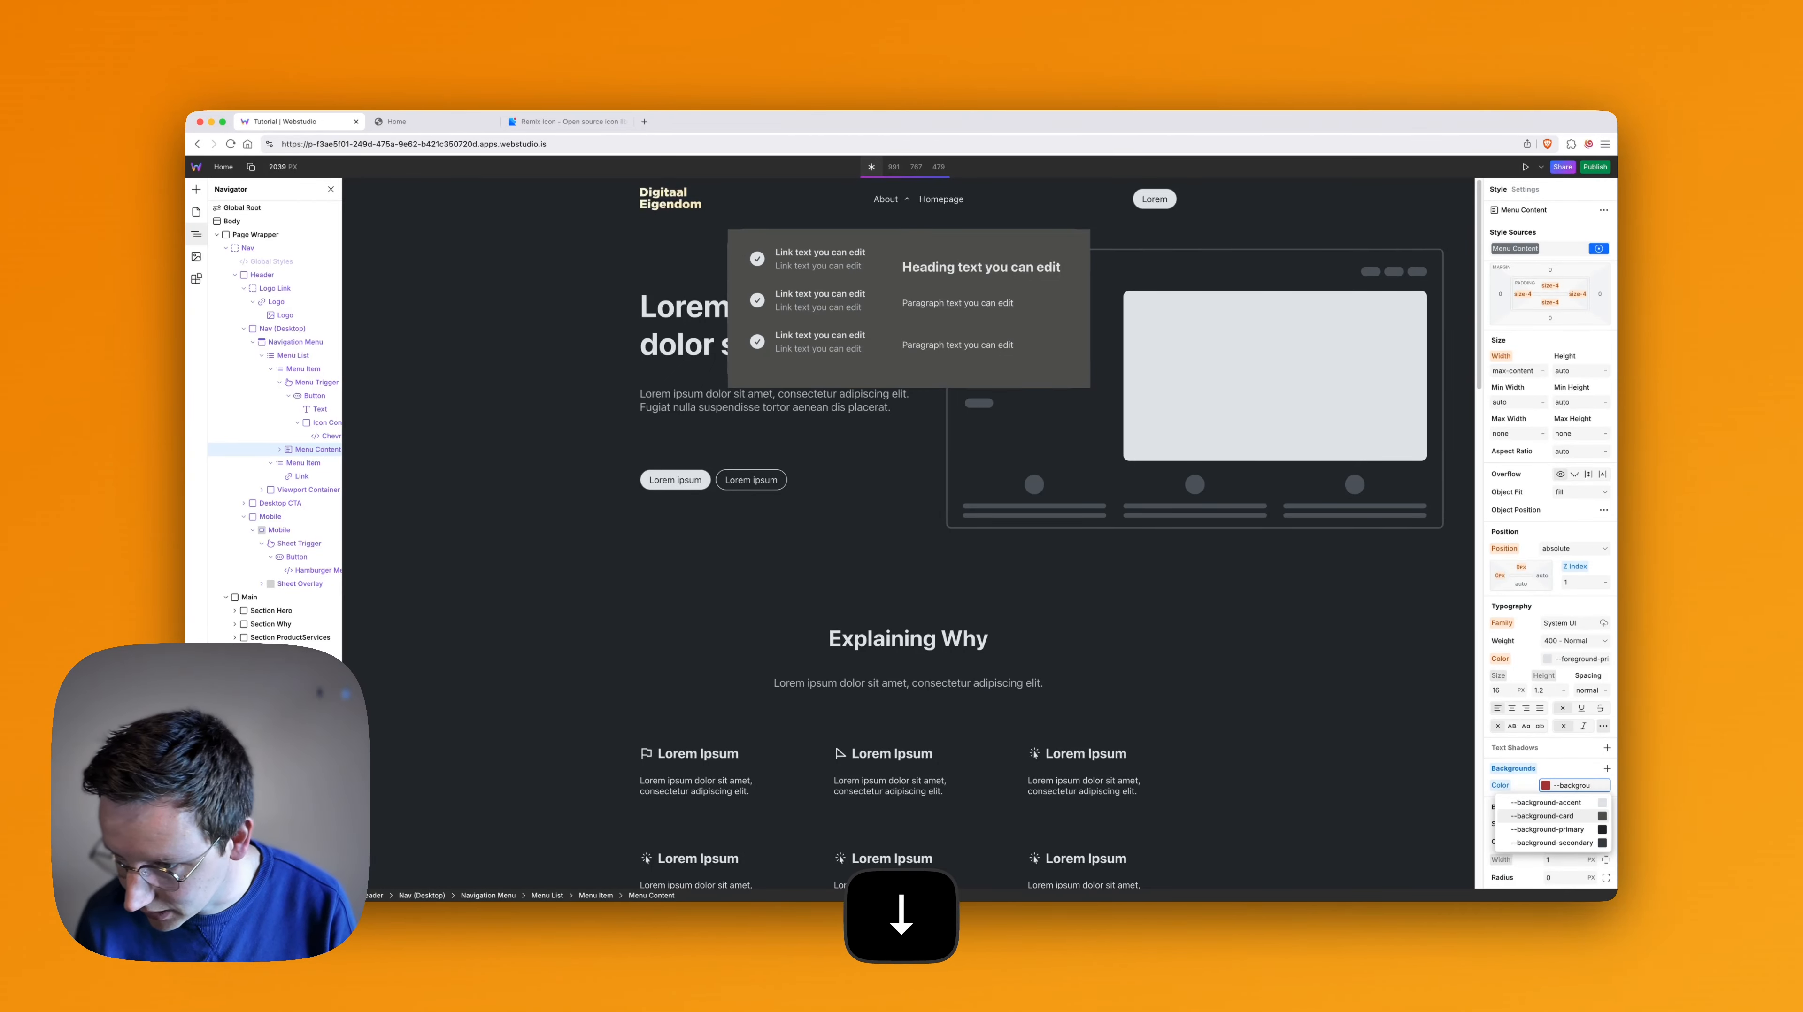
{"action": "key", "text": "Down"}
{"action": "key", "text": "Down"}
{"action": "key", "text": "Up"}
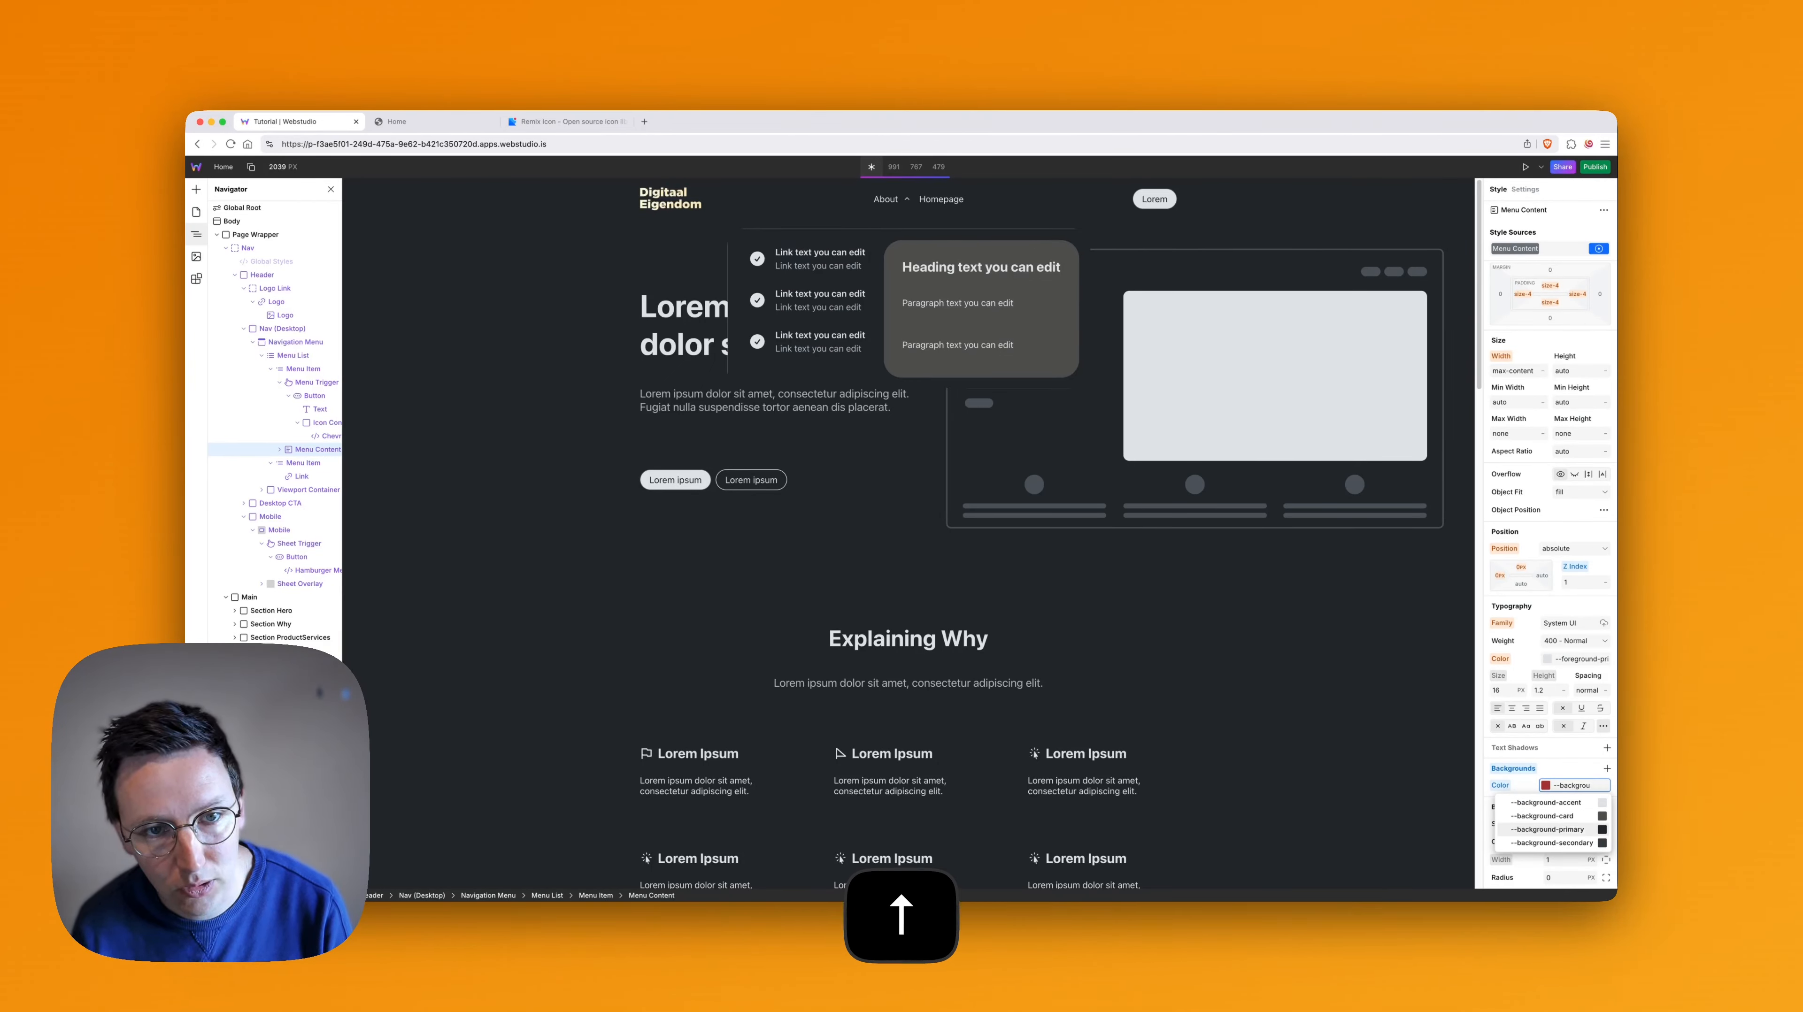
{"action": "key", "text": "Down"}
{"action": "key", "text": "Return"}
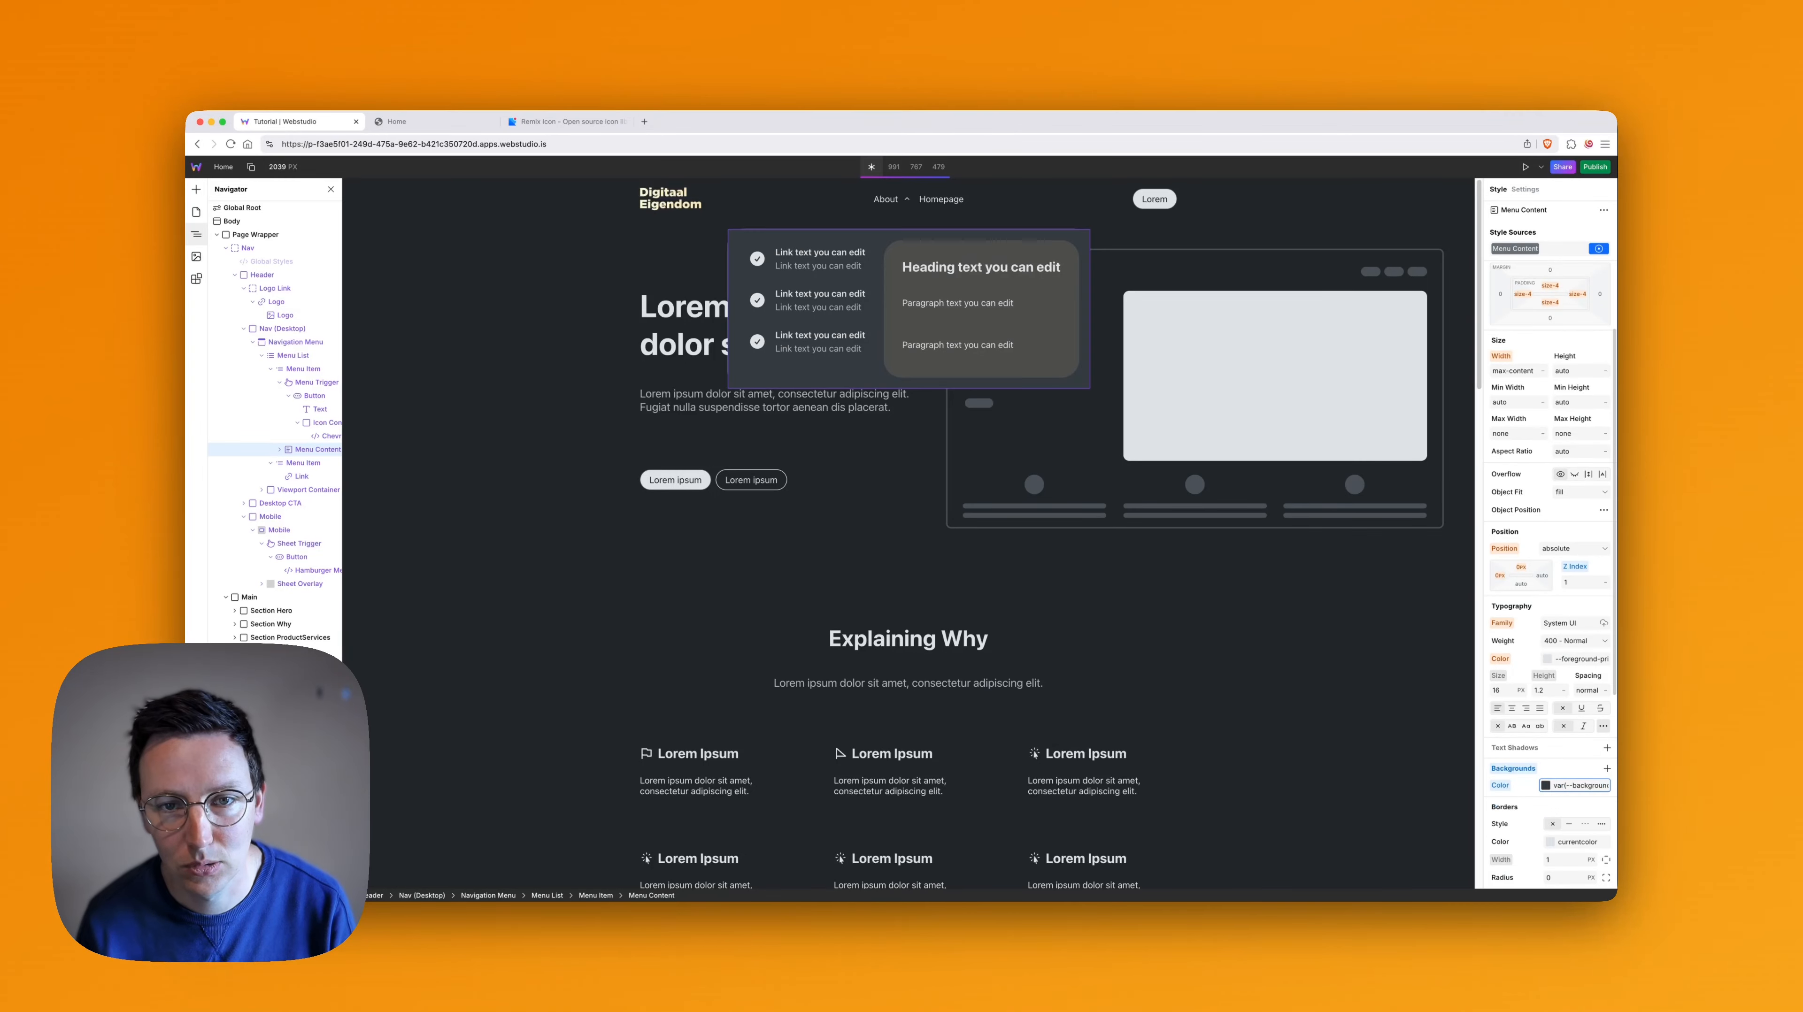
- Set the corner radius of the Menu Content dropdown under the About menu item to the --radius-4 variable
{"action": "left_click", "coordinate": [280, 449]}
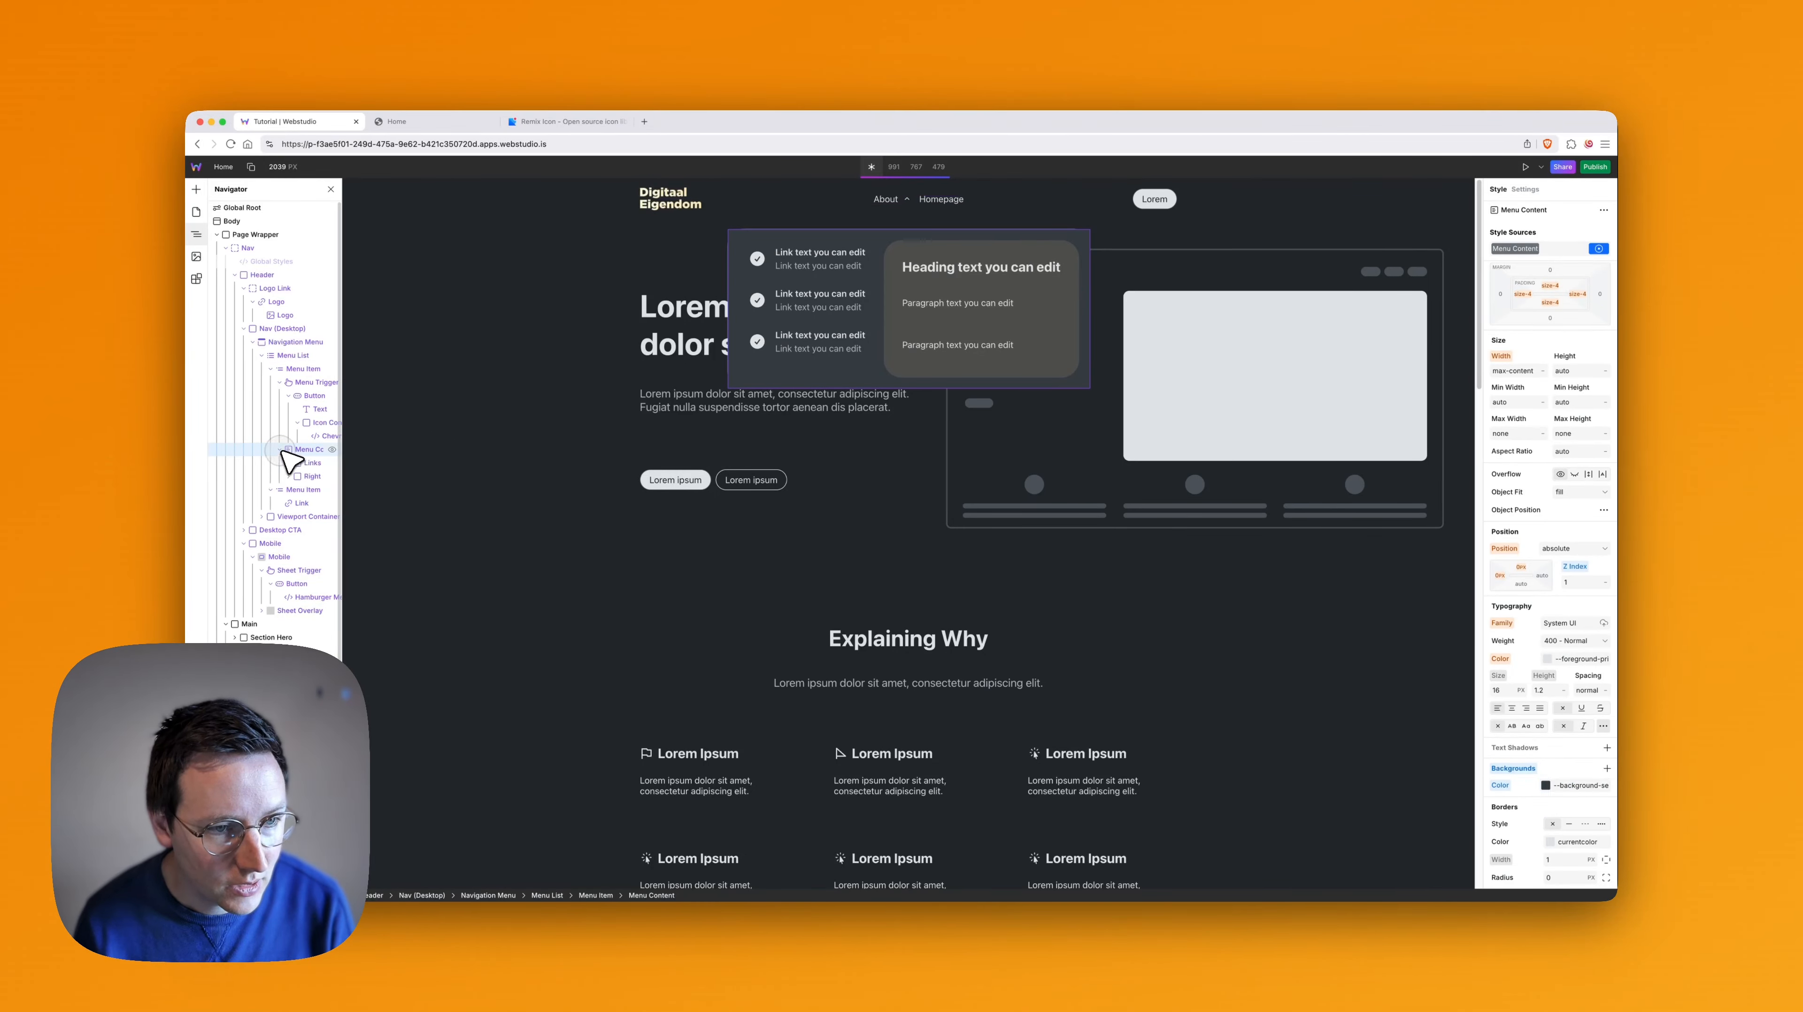
{"action": "left_click", "coordinate": [303, 476]}
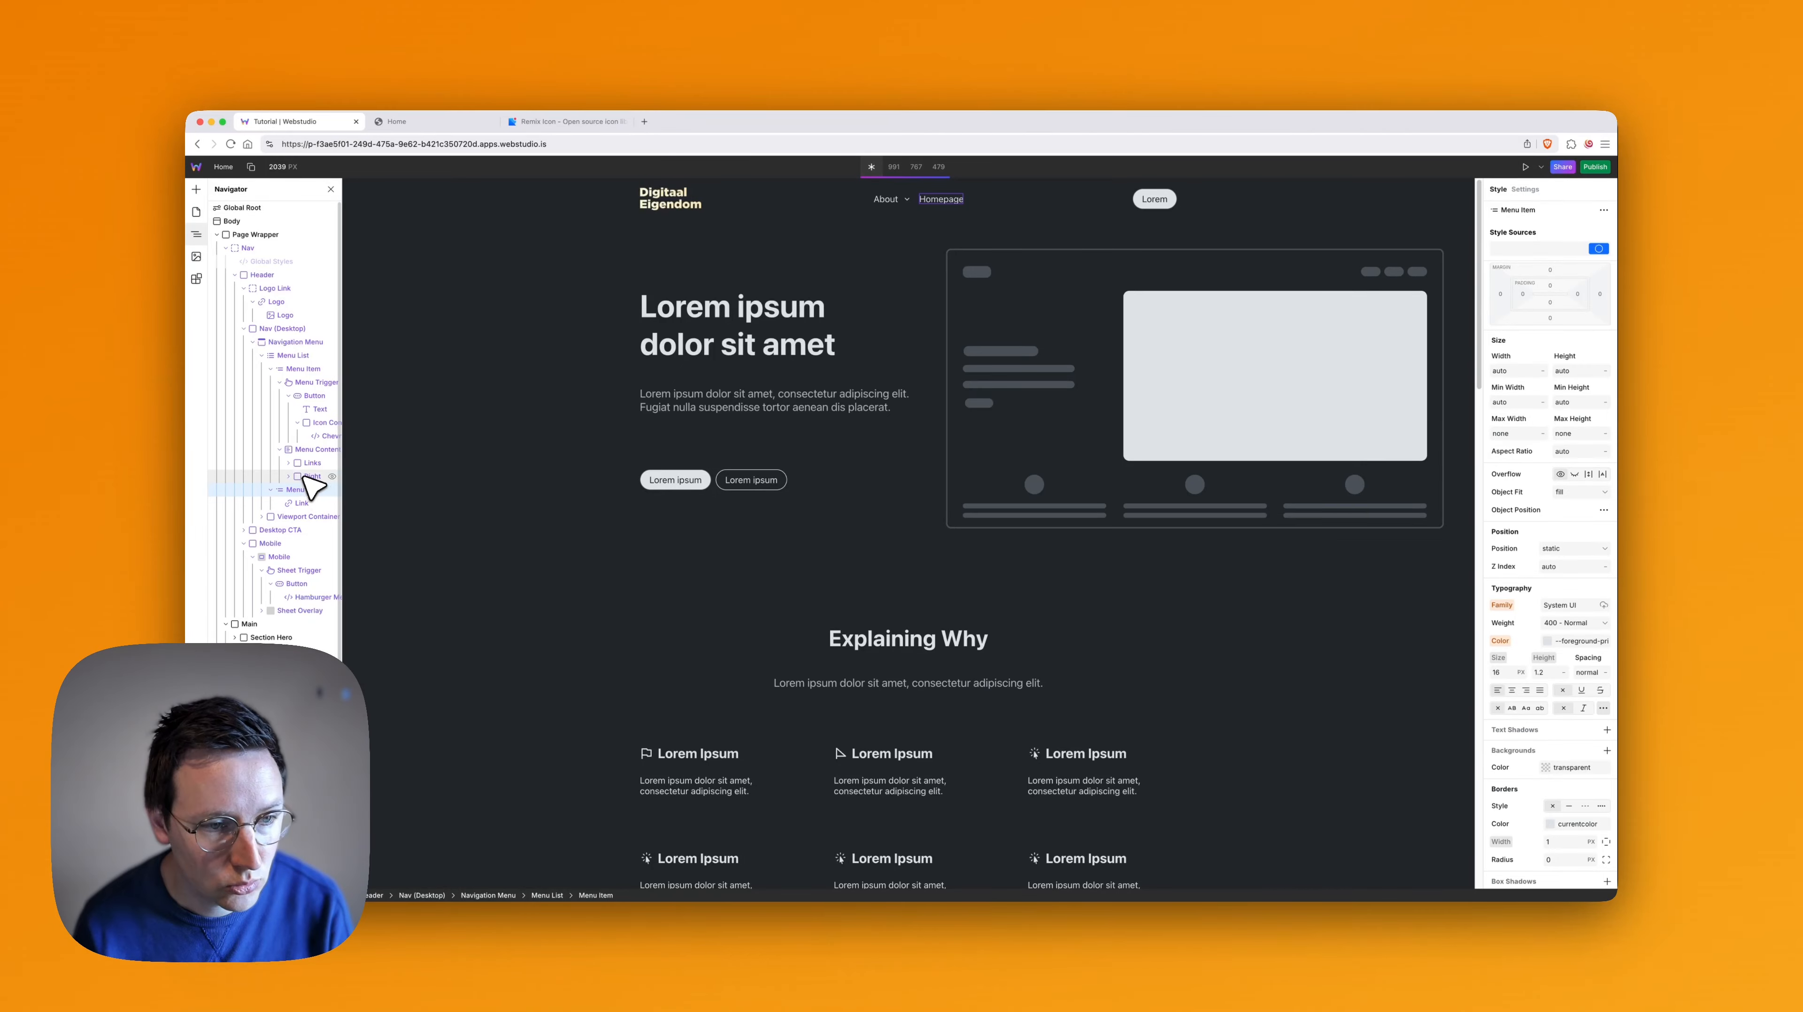
{"action": "left_click", "coordinate": [307, 449]}
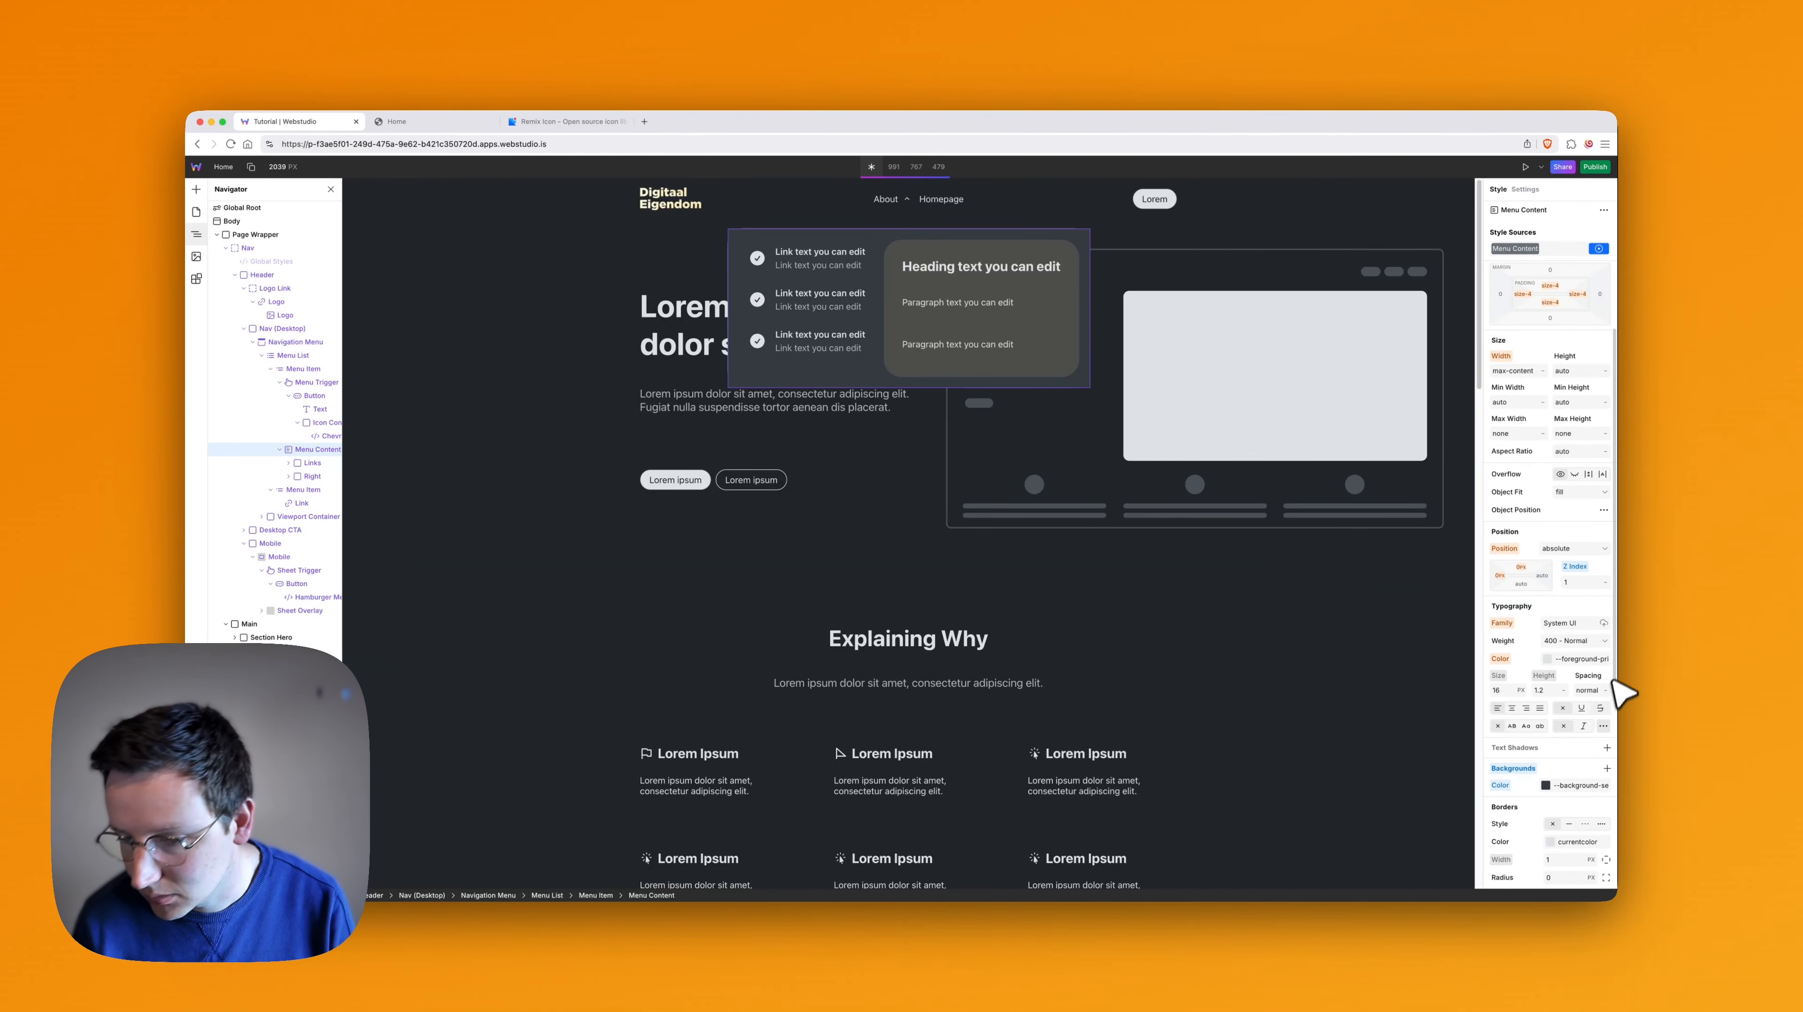
{"action": "scroll", "coordinate": [1567, 801], "scroll_direction": "down", "scroll_amount": 1}
{"action": "scroll", "coordinate": [1555, 798], "scroll_direction": "down", "scroll_amount": 1}
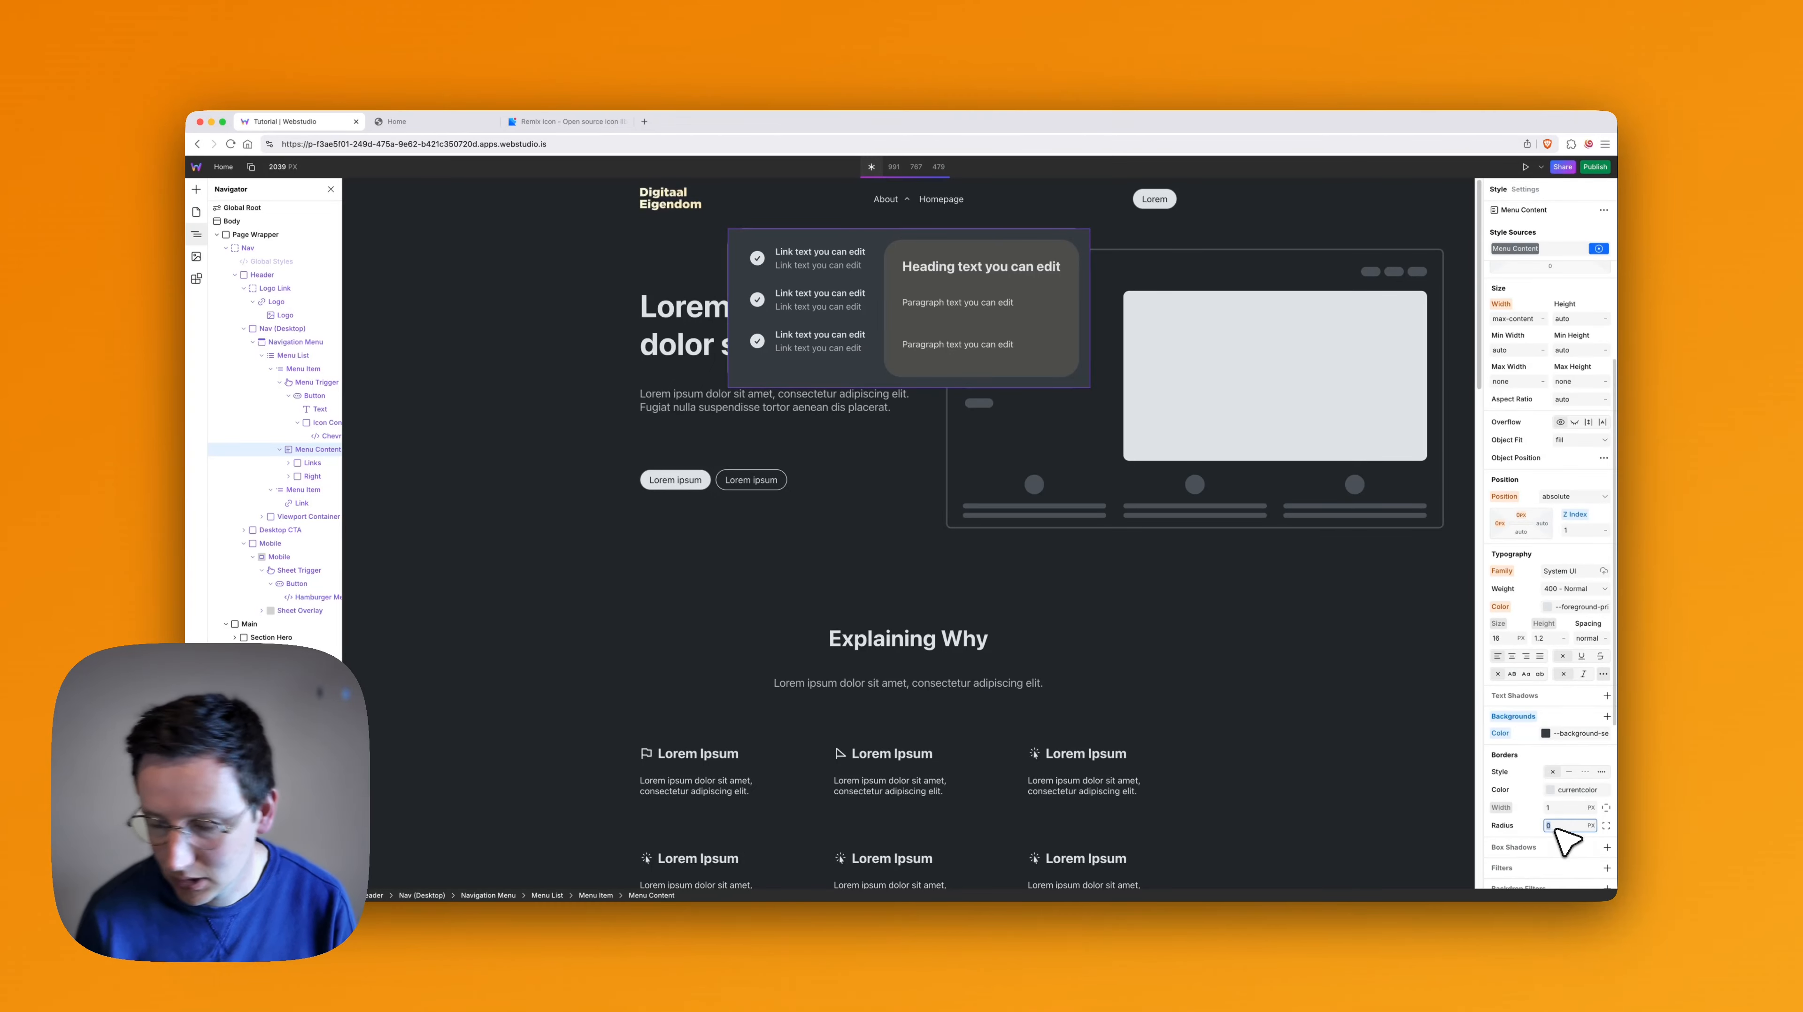
{"action": "type", "text": "--radius"}
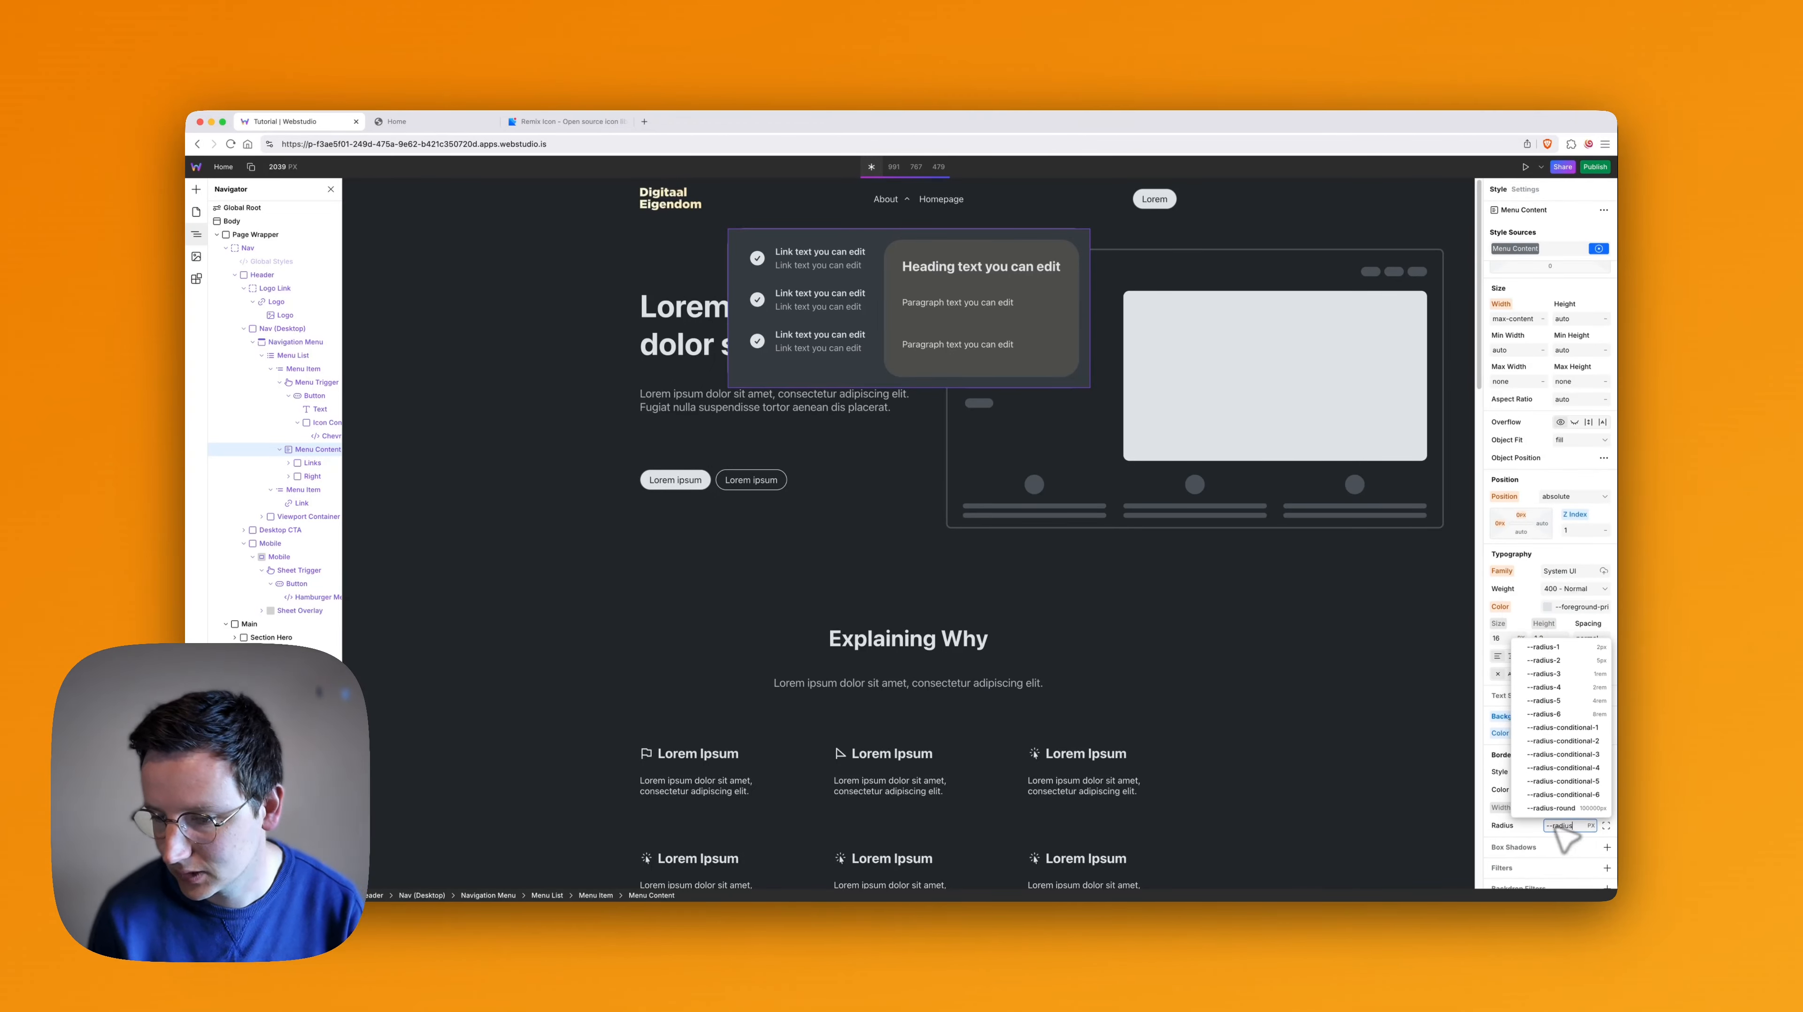
{"action": "key", "text": "Down"}
{"action": "key", "text": "Down"}
{"action": "key", "text": "Down"}
{"action": "key", "text": "Up"}
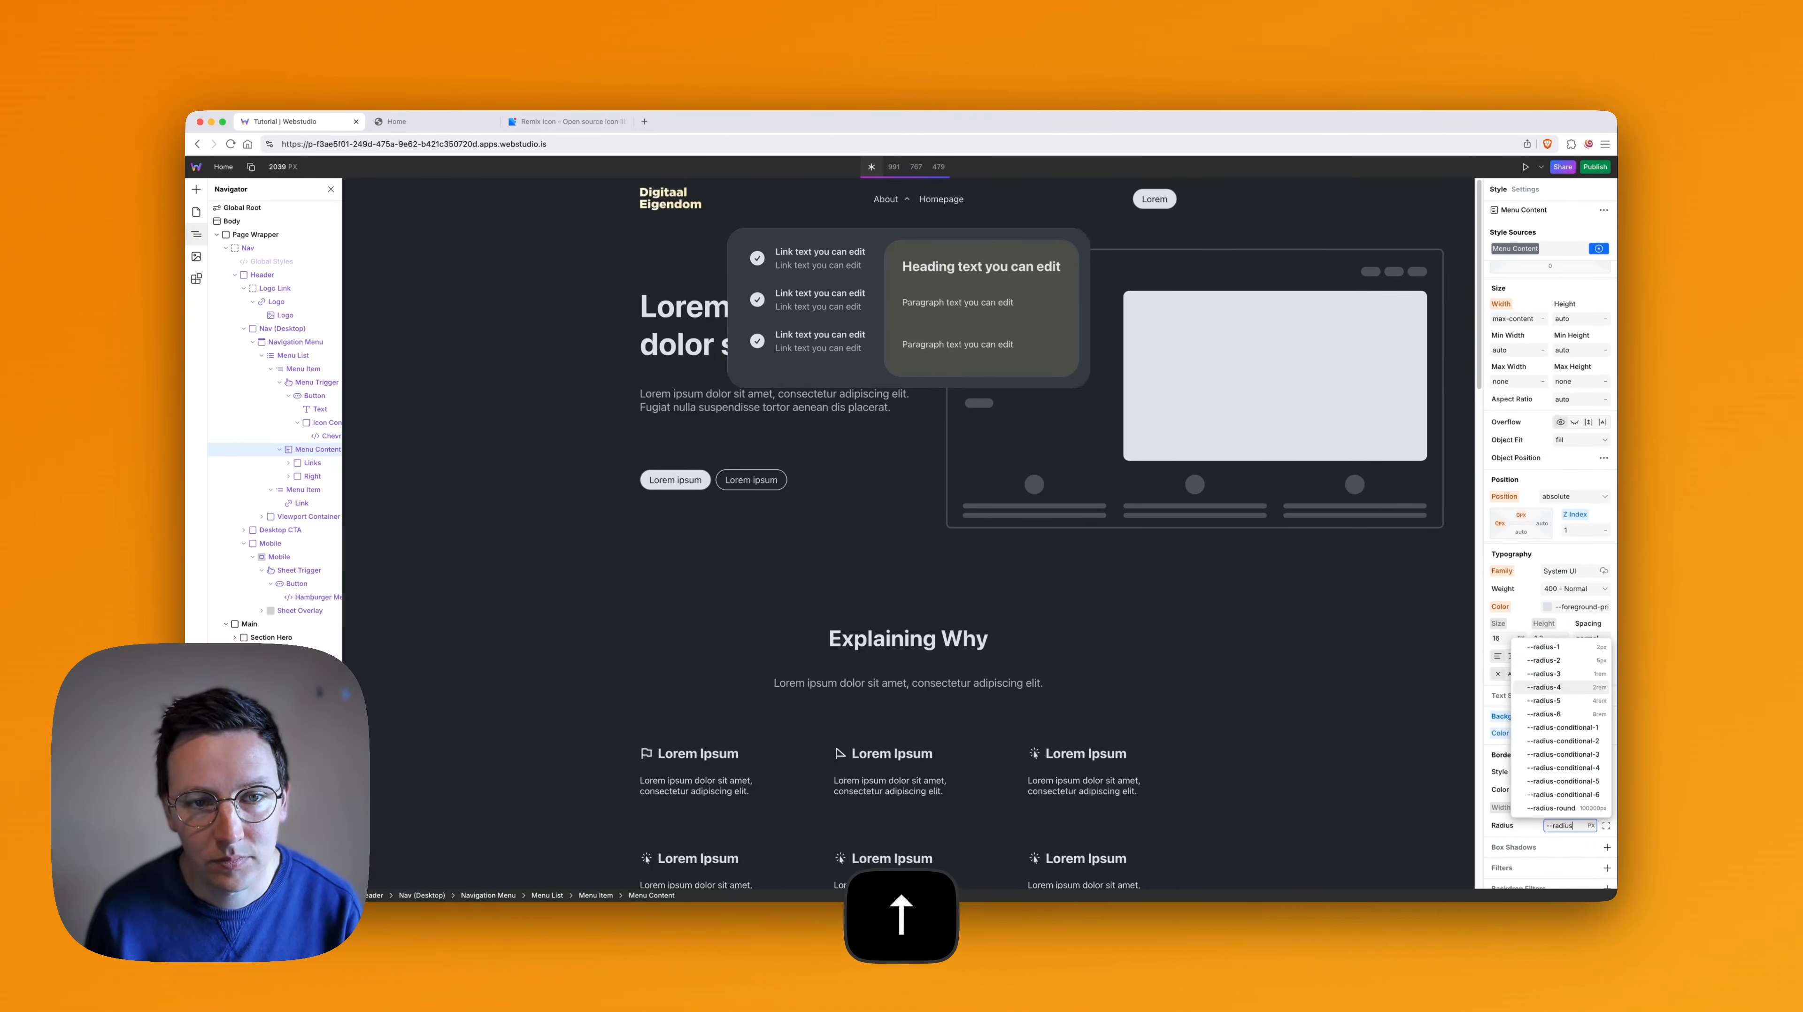
{"action": "key", "text": "shift+Return"}
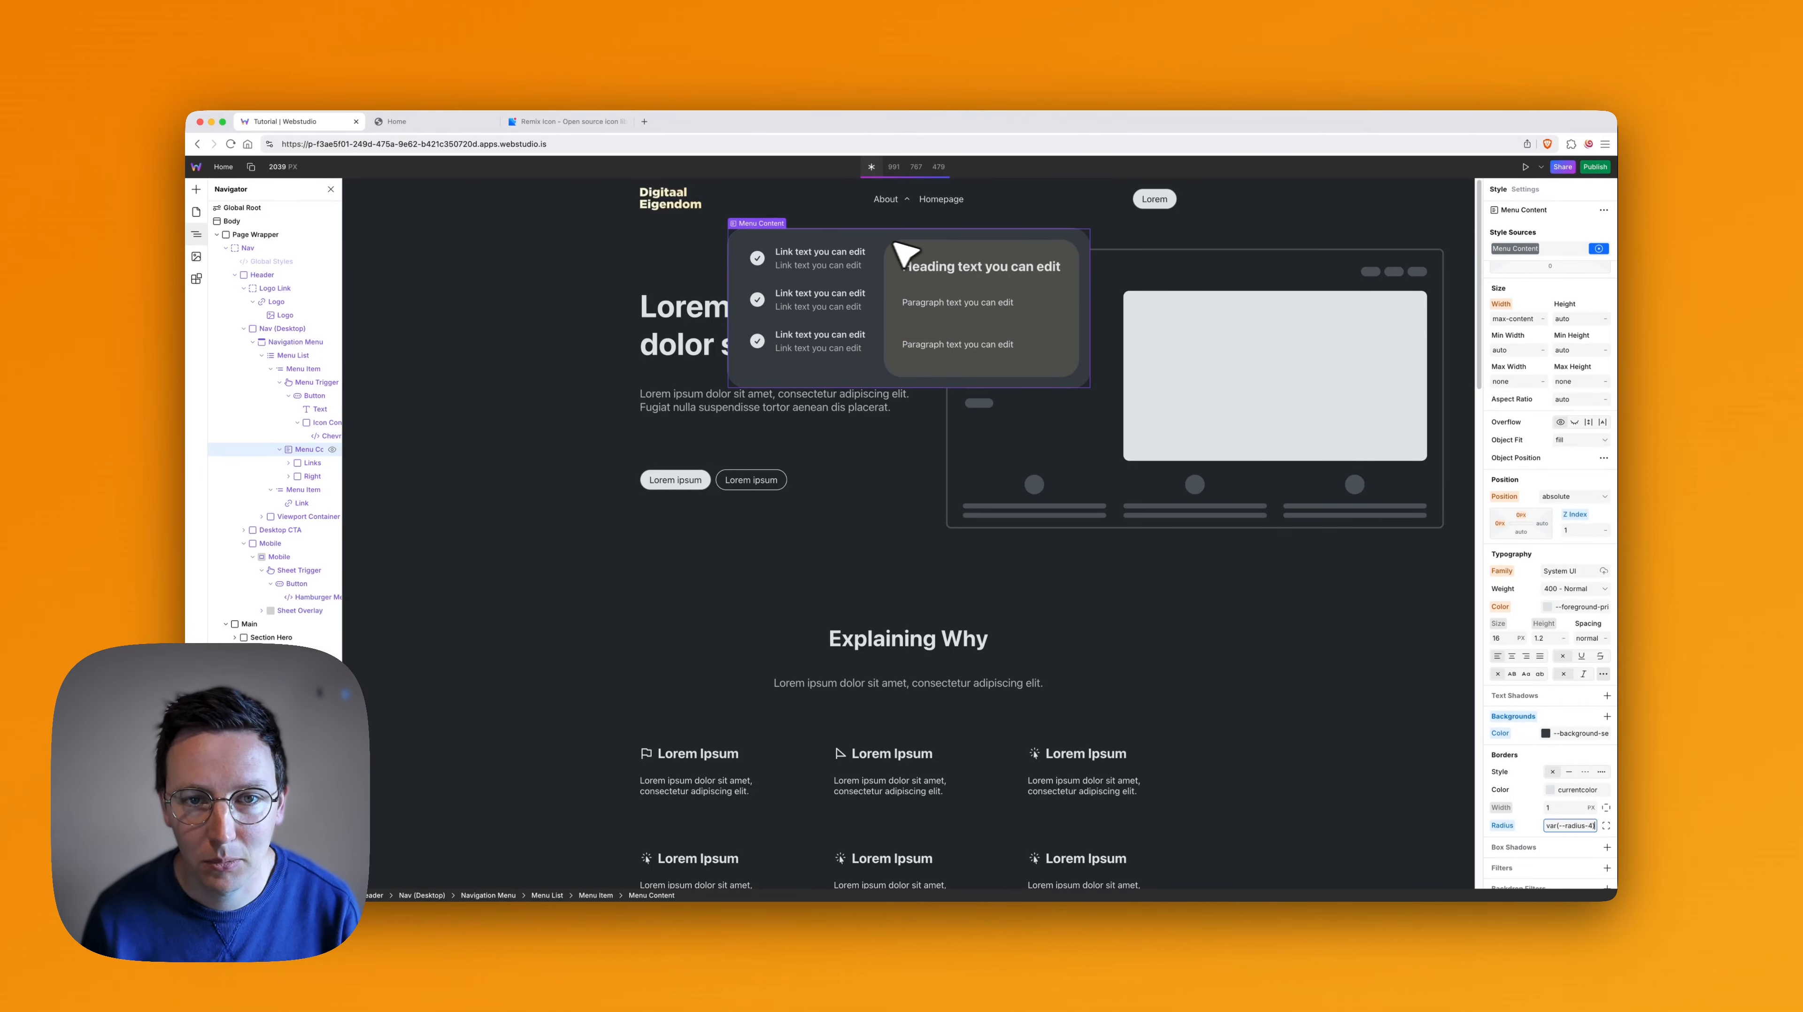
{"action": "left_click", "coordinate": [824, 262]}
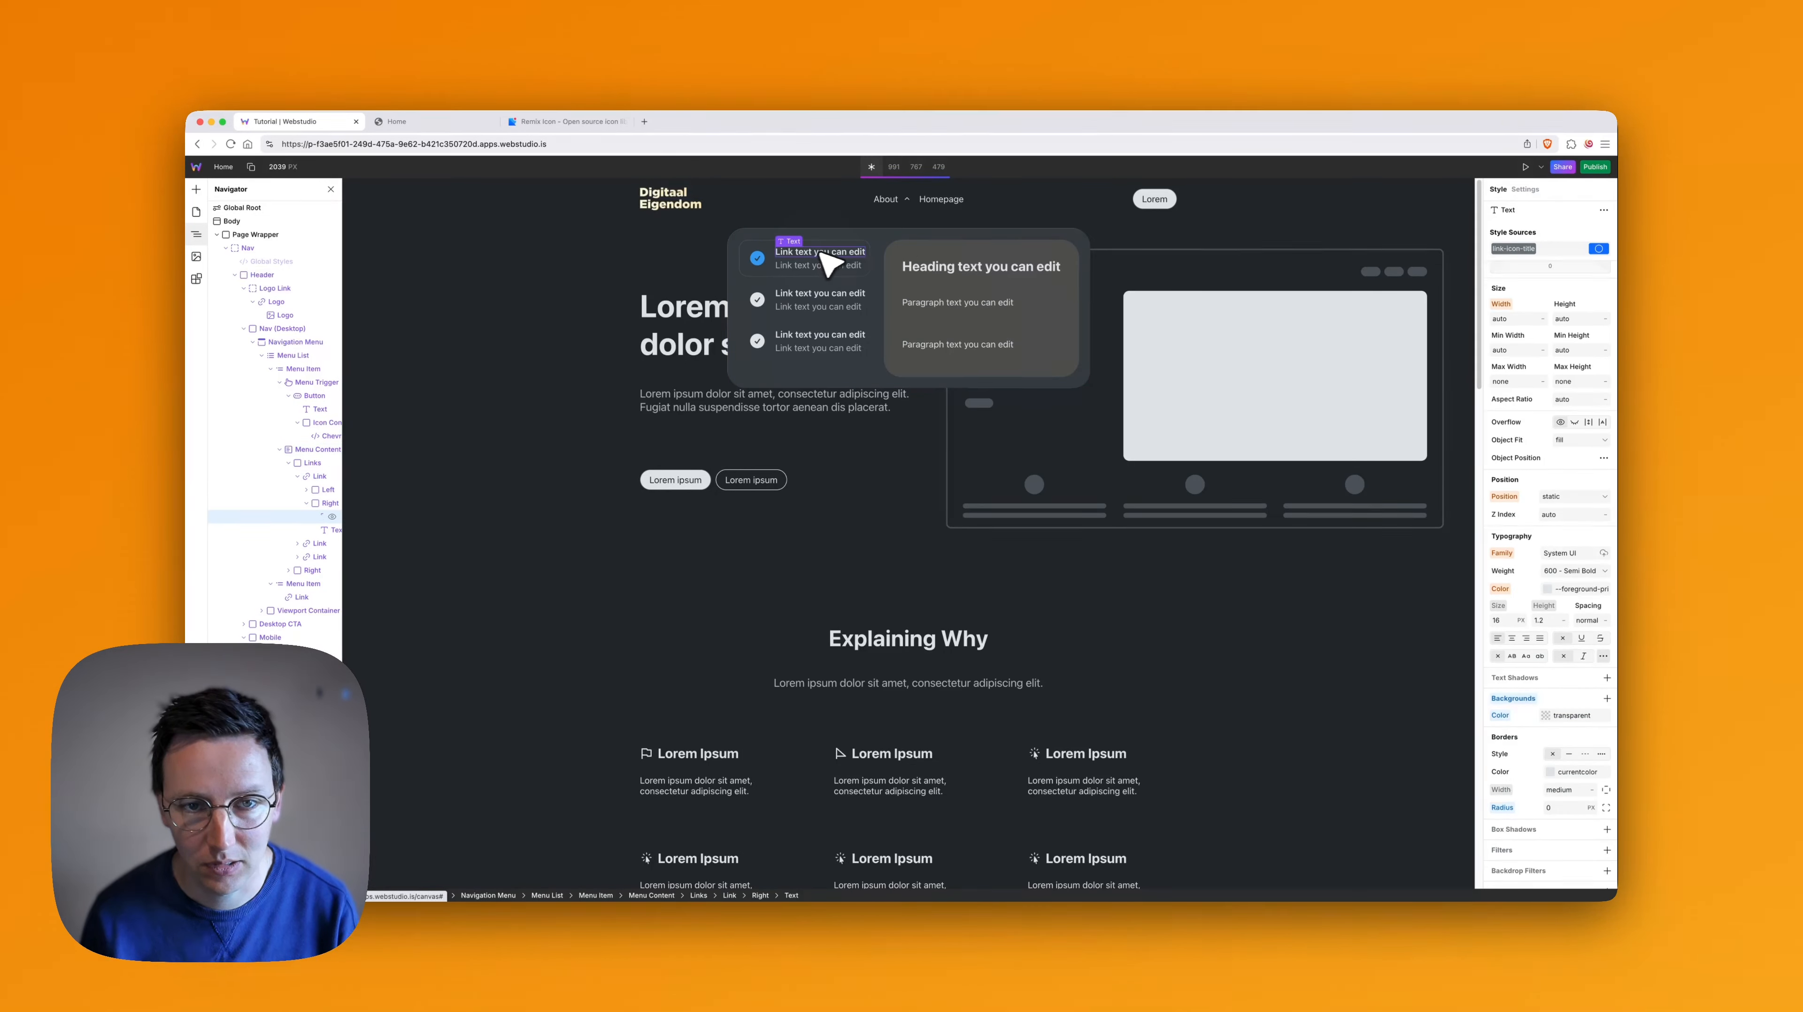
{"action": "left_click", "coordinate": [849, 217]}
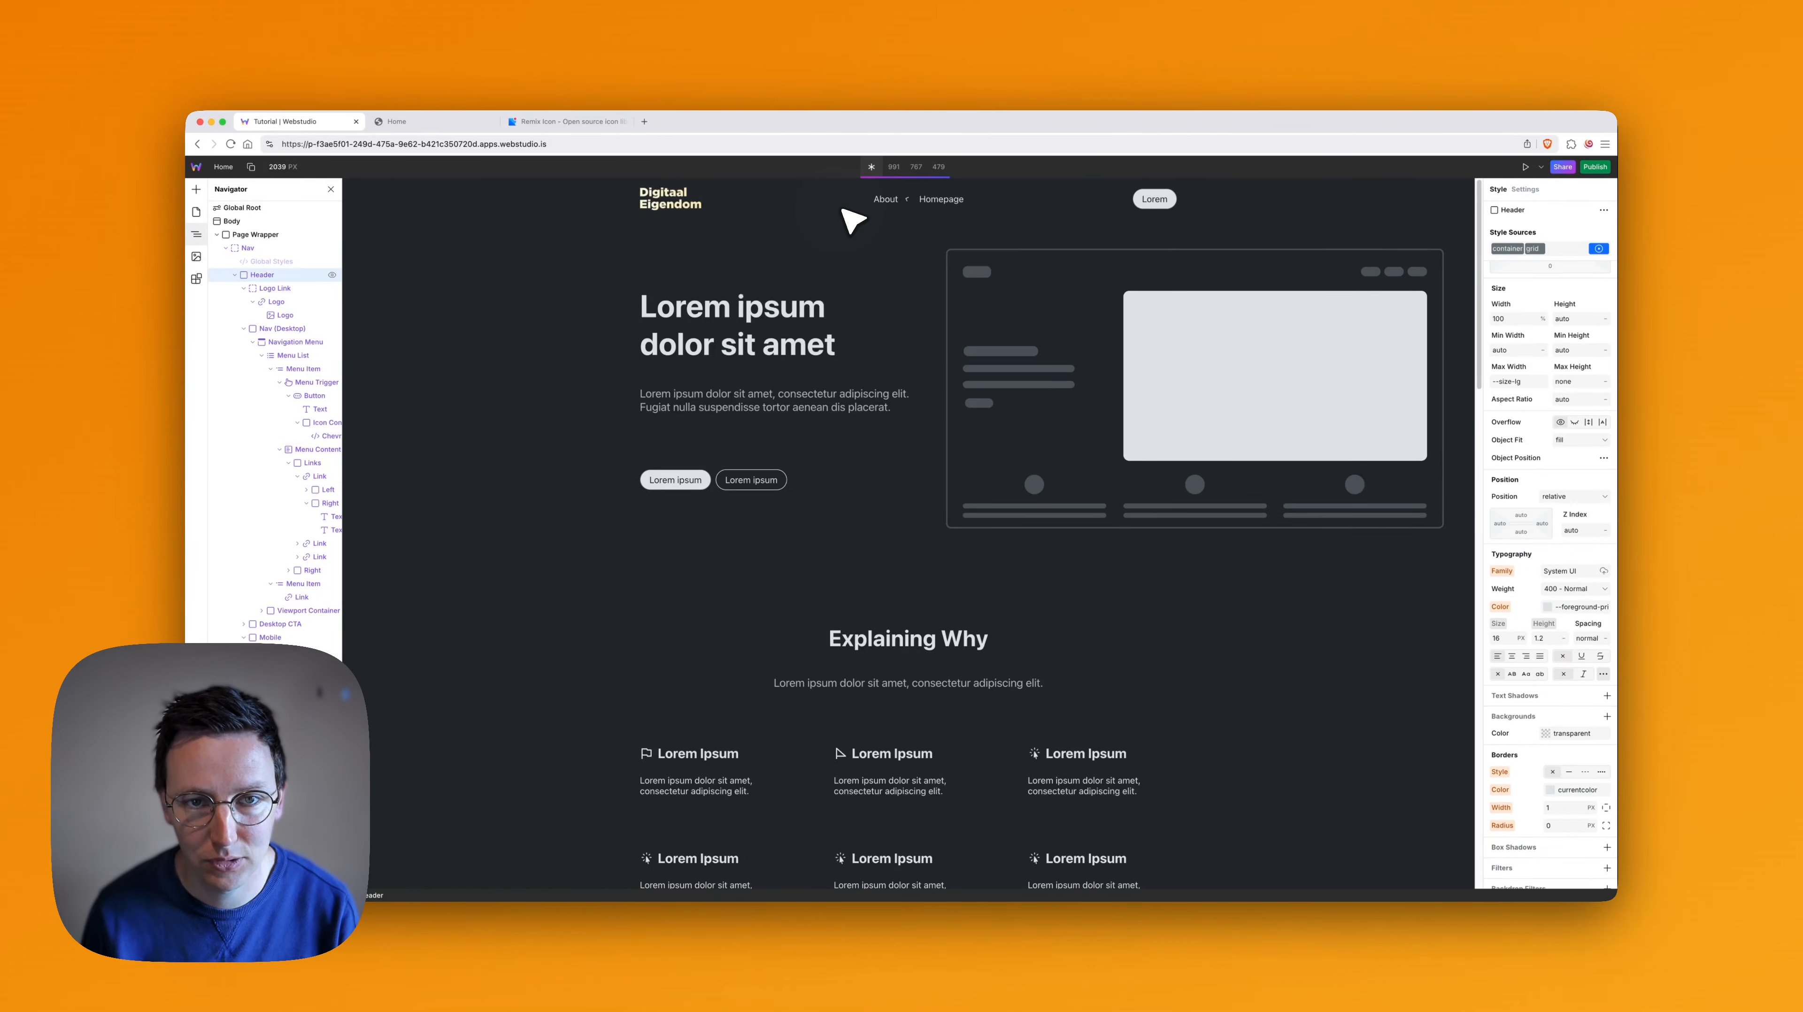
{"action": "left_click", "coordinate": [1231, 321]}
{"action": "left_click", "coordinate": [1171, 672]}
{"action": "scroll", "coordinate": [1072, 512], "scroll_direction": "down", "scroll_amount": 2}
{"action": "scroll", "coordinate": [885, 252], "scroll_direction": "up", "scroll_amount": 2}
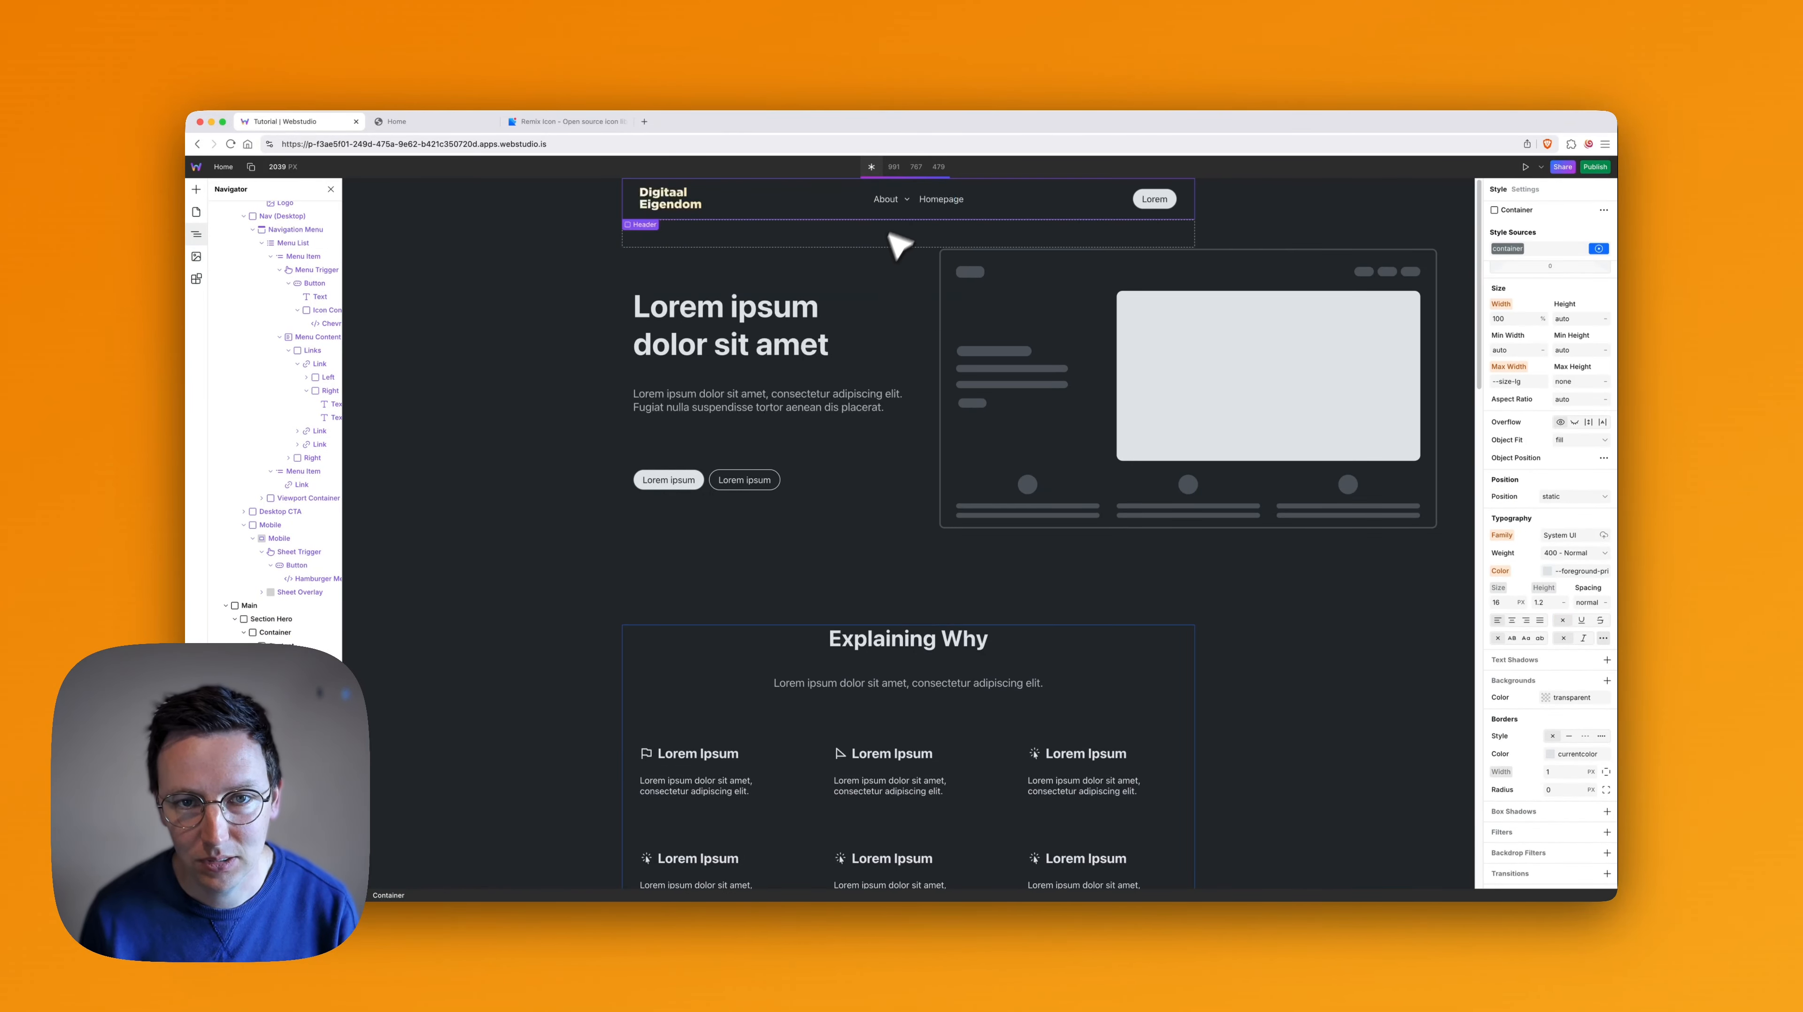
{"action": "left_click", "coordinate": [907, 200]}
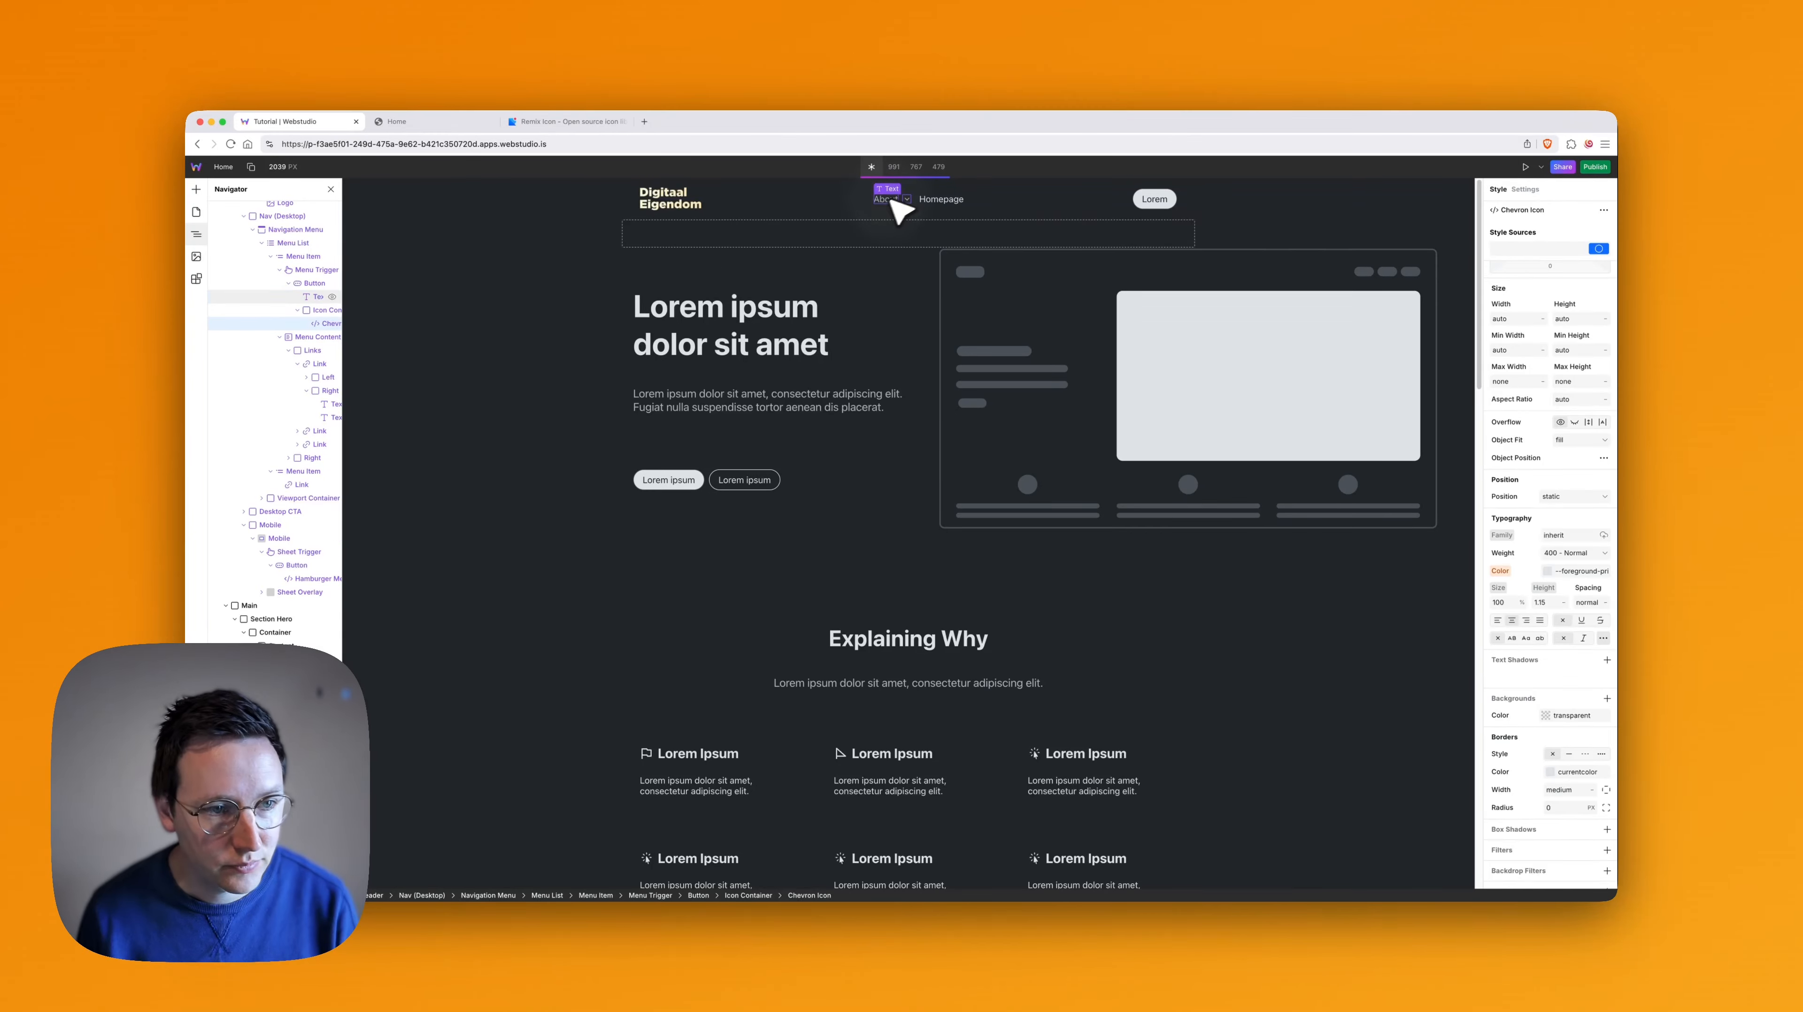
- Delete the About menu item together with its dropdown content from the desktop navigation's Menu List
{"action": "left_click", "coordinate": [310, 337]}
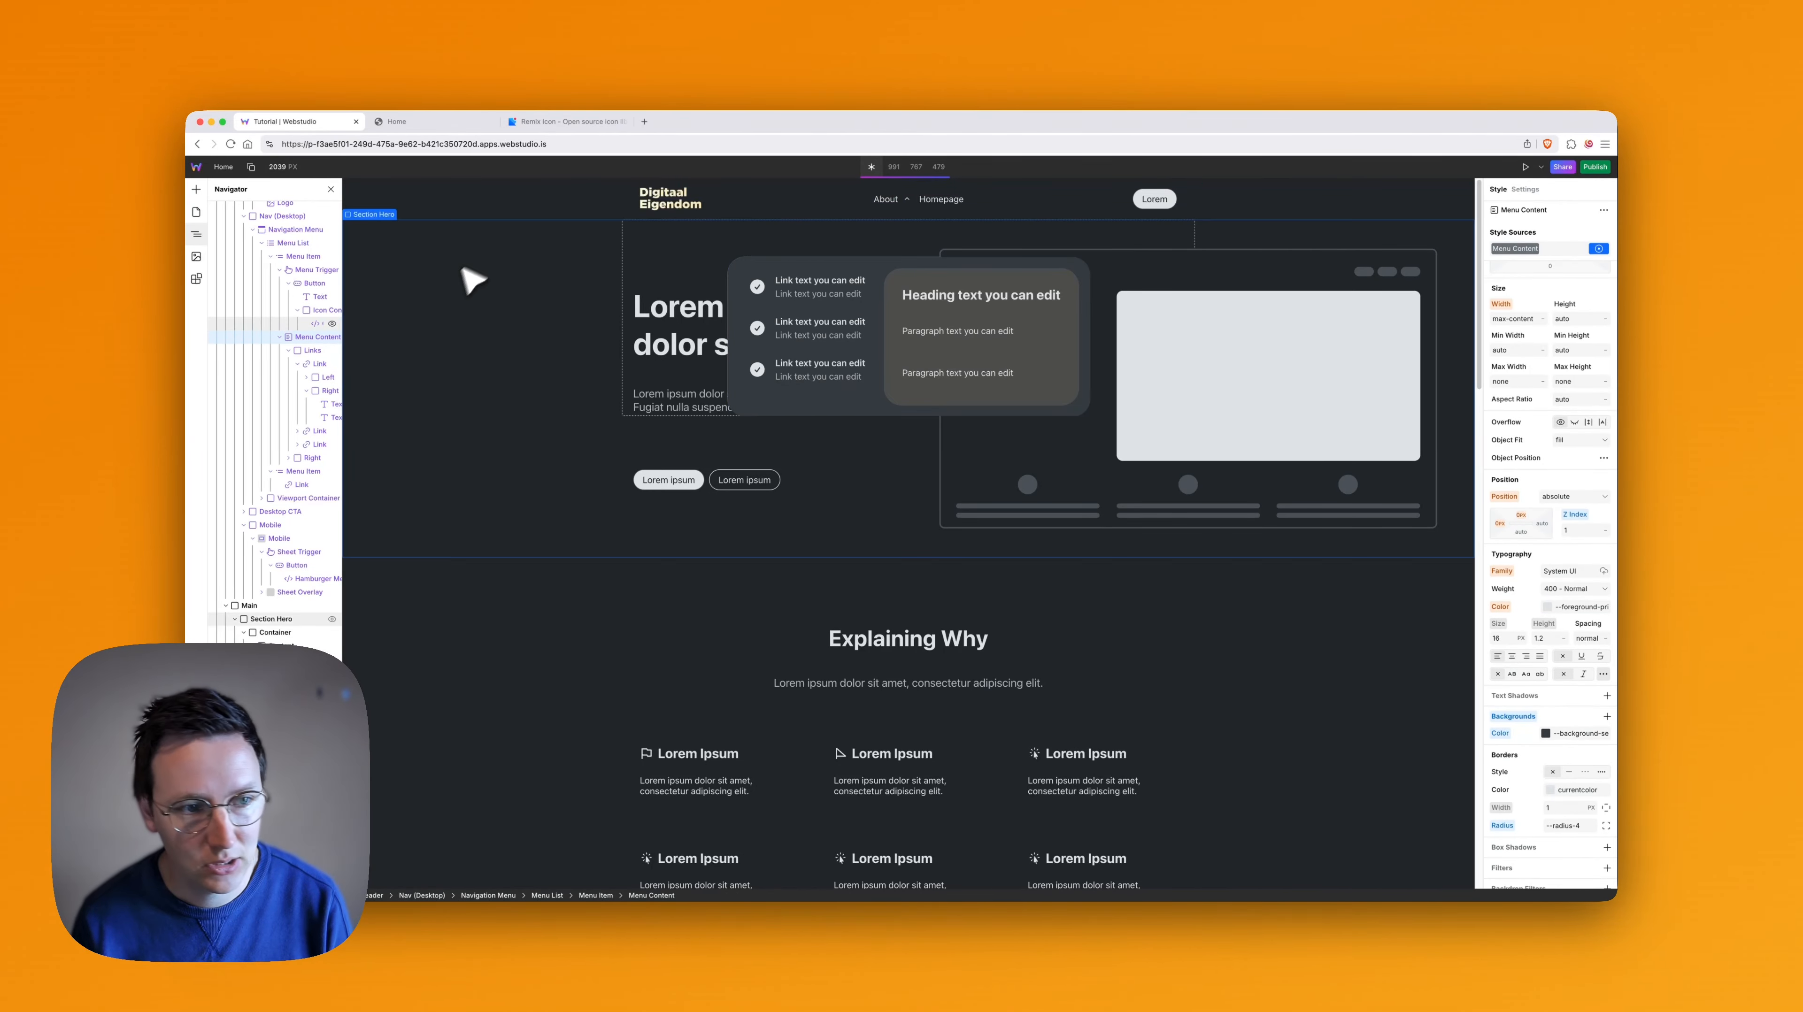
{"action": "scroll", "coordinate": [302, 318], "scroll_direction": "up", "scroll_amount": 3}
{"action": "key", "text": "BackSpace"}
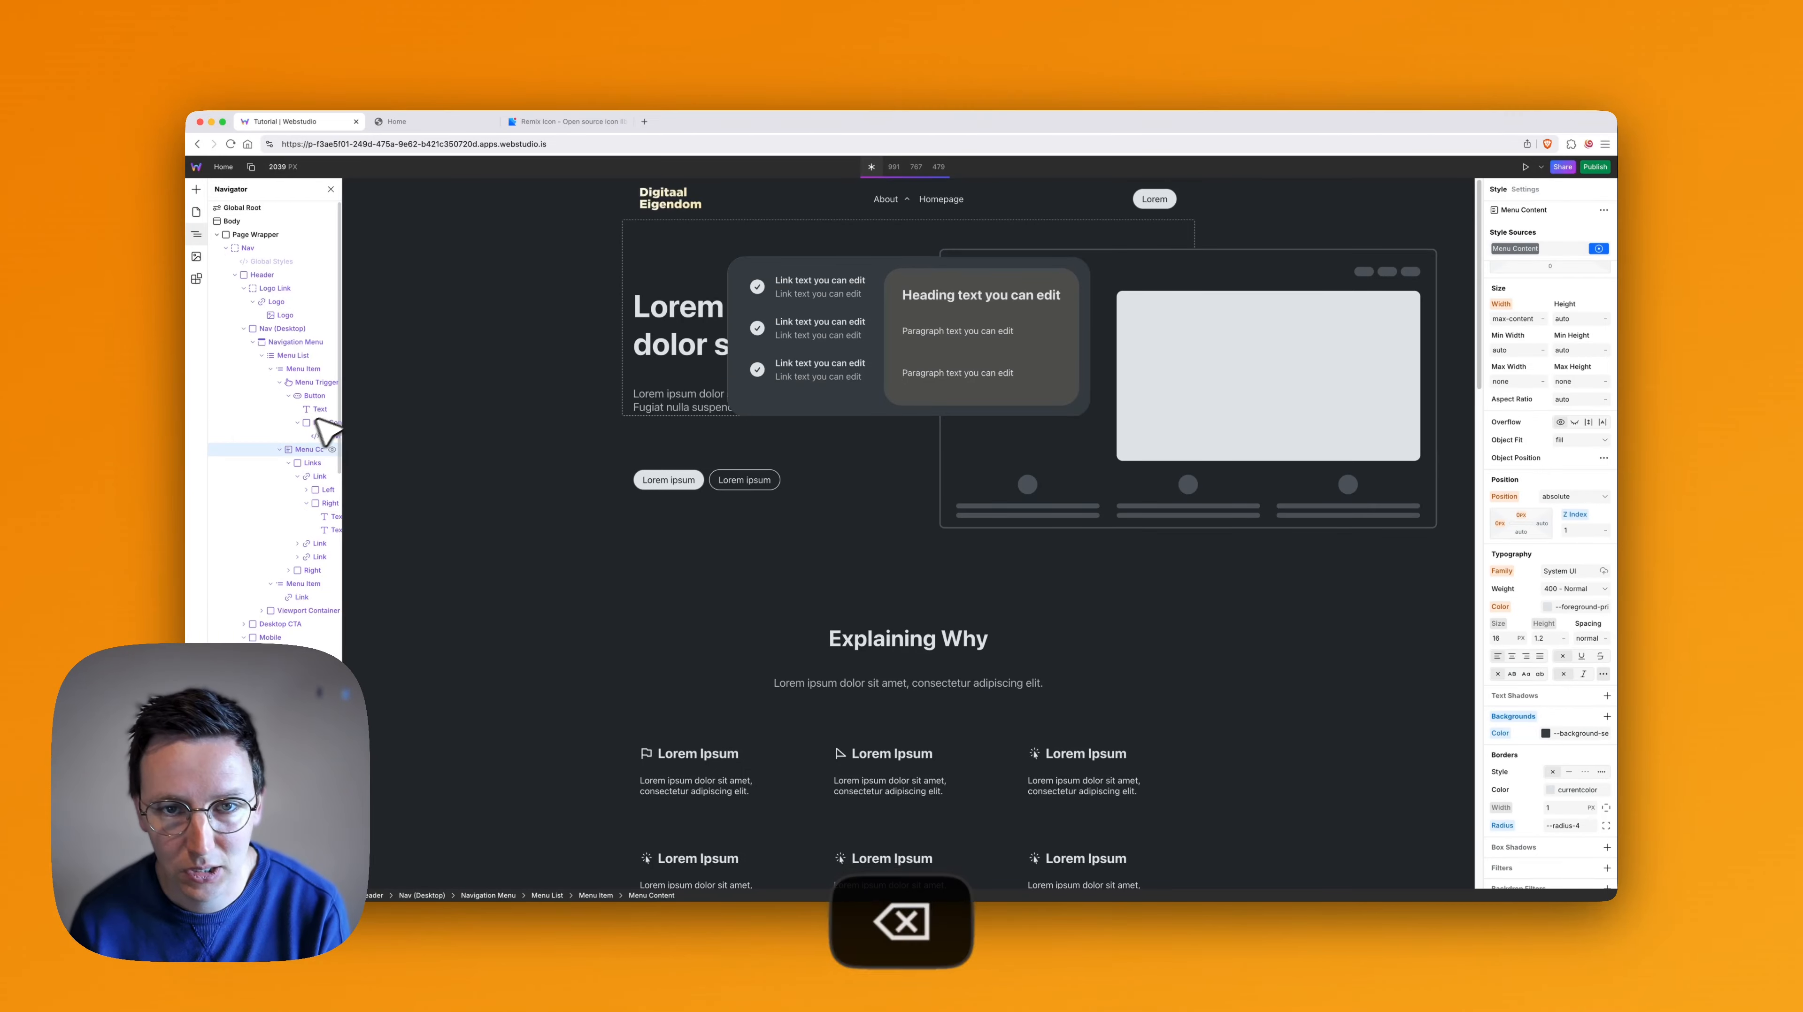
{"action": "key", "text": "BackSpace"}
{"action": "key", "text": "BackSpace"}
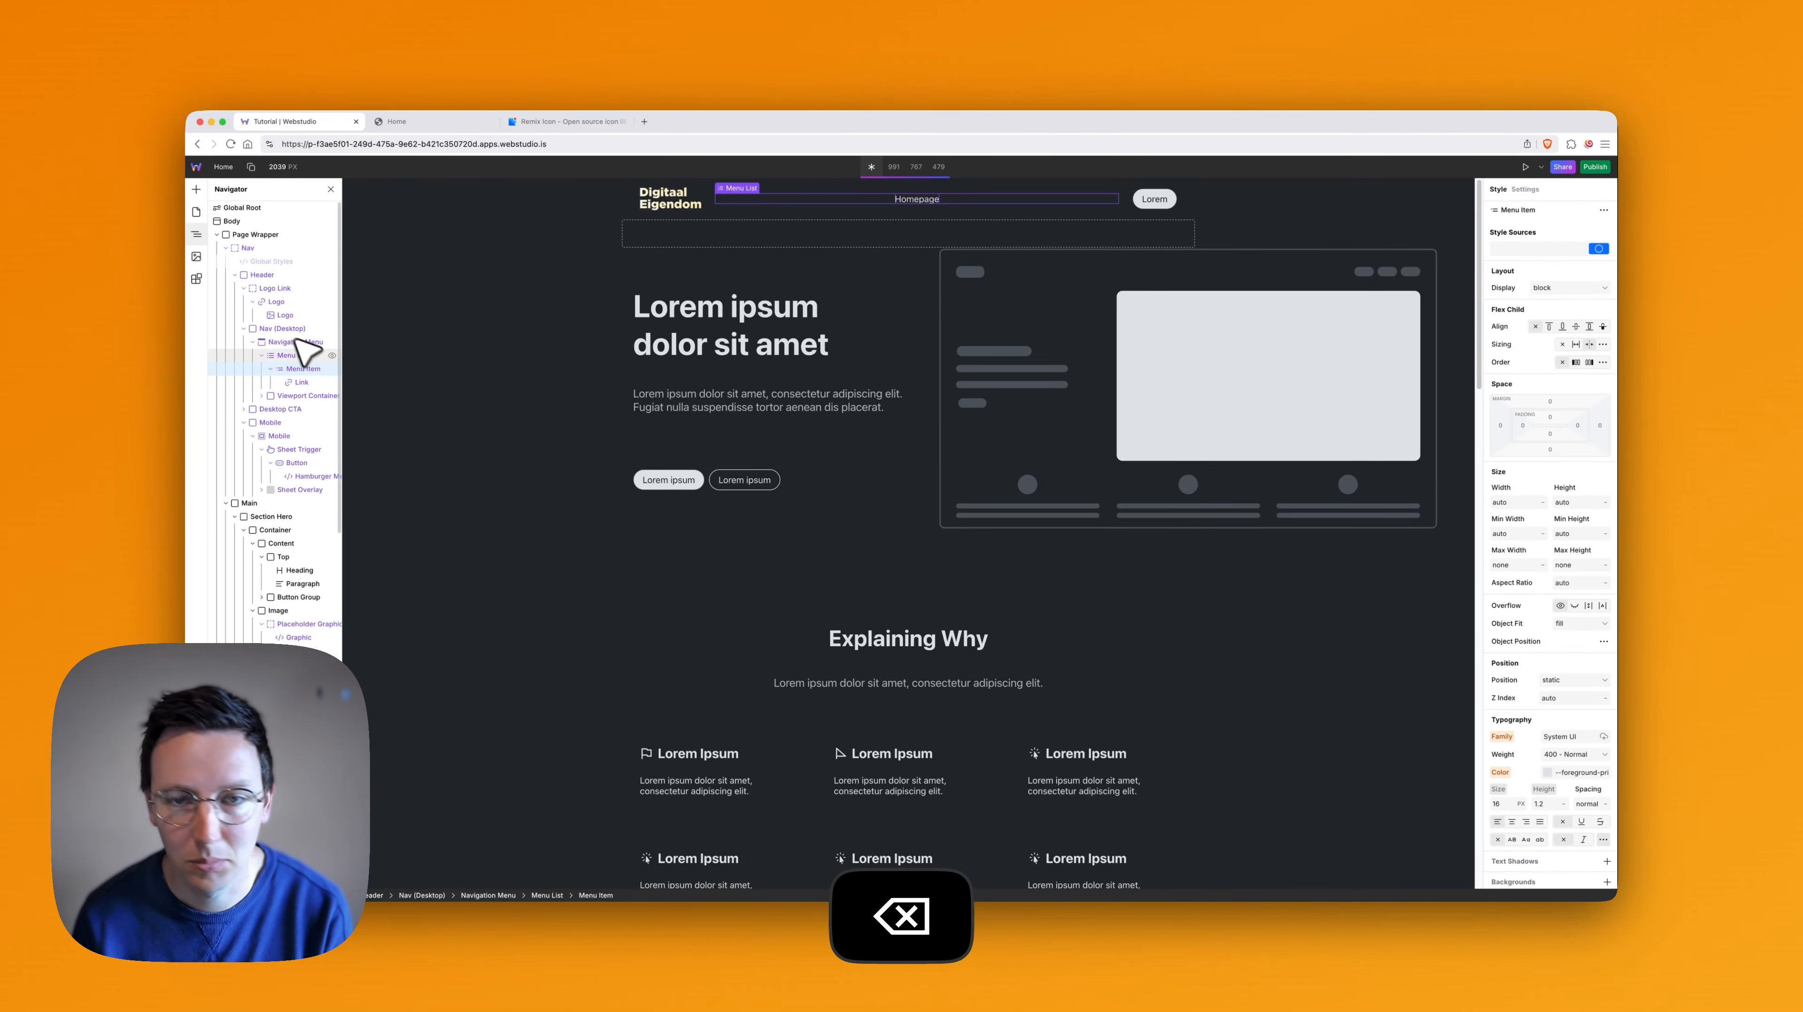
{"action": "left_click", "coordinate": [271, 368]}
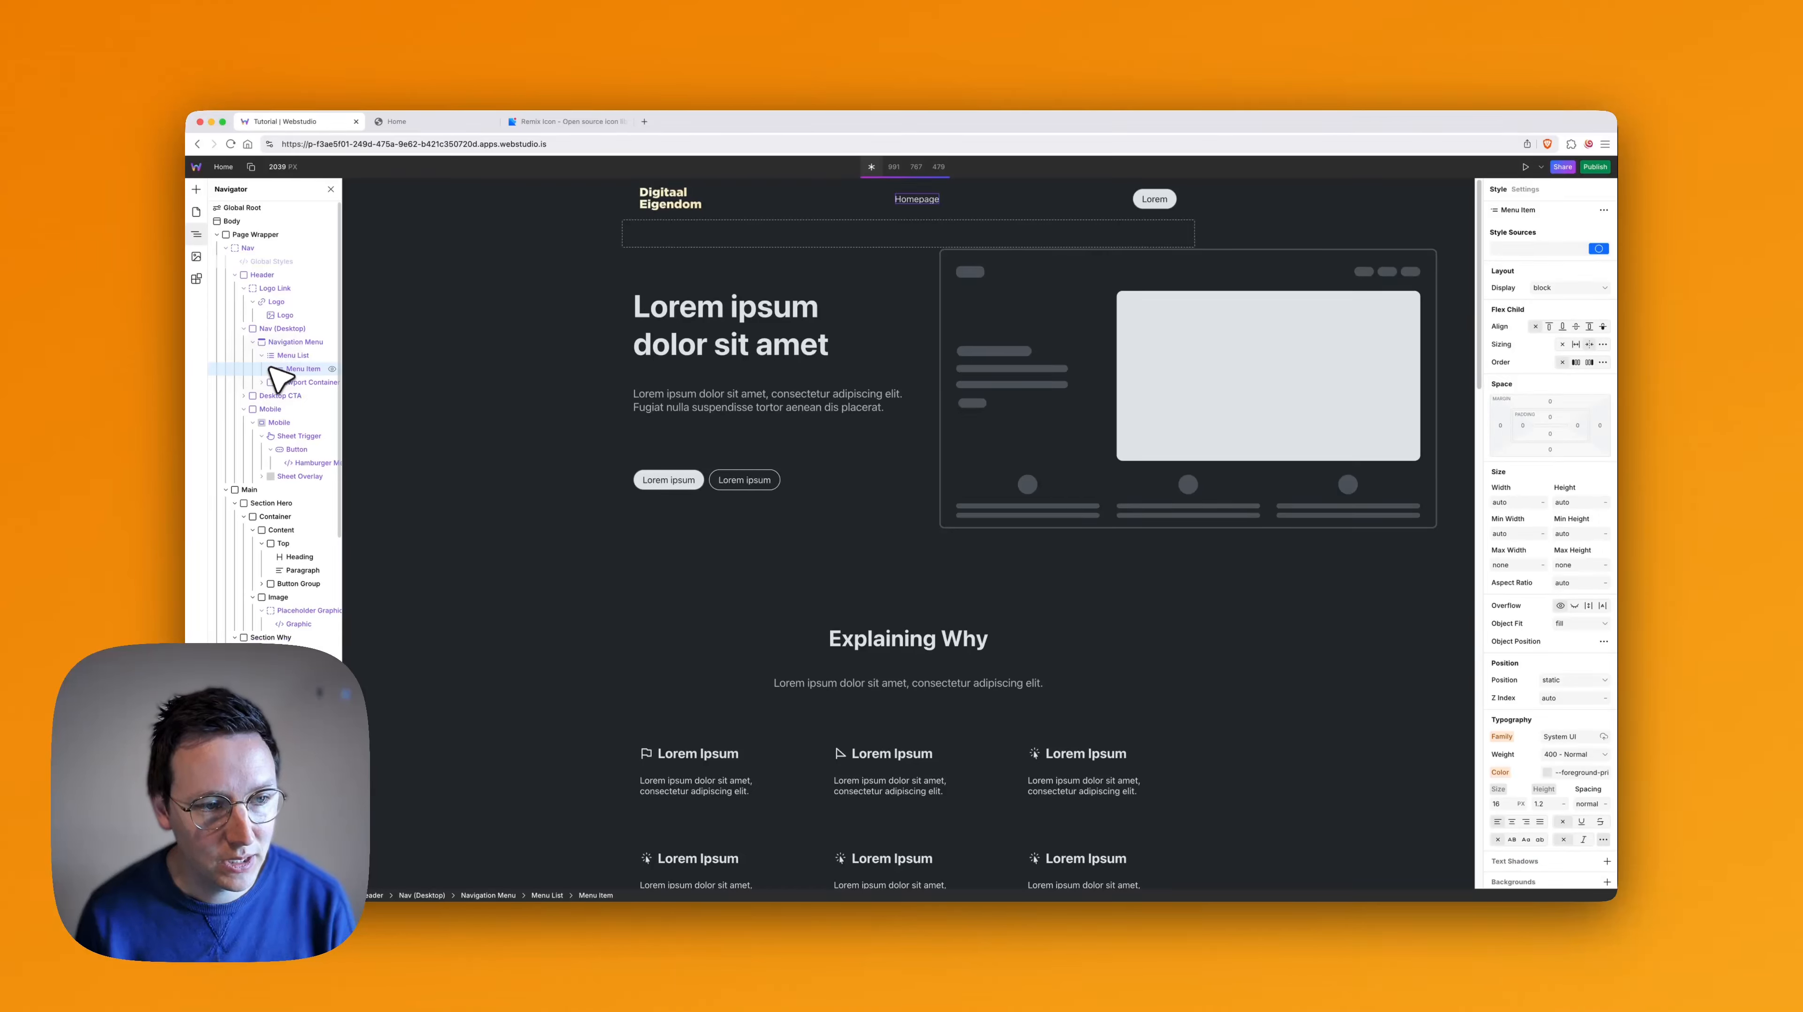
{"action": "left_click", "coordinate": [262, 355]}
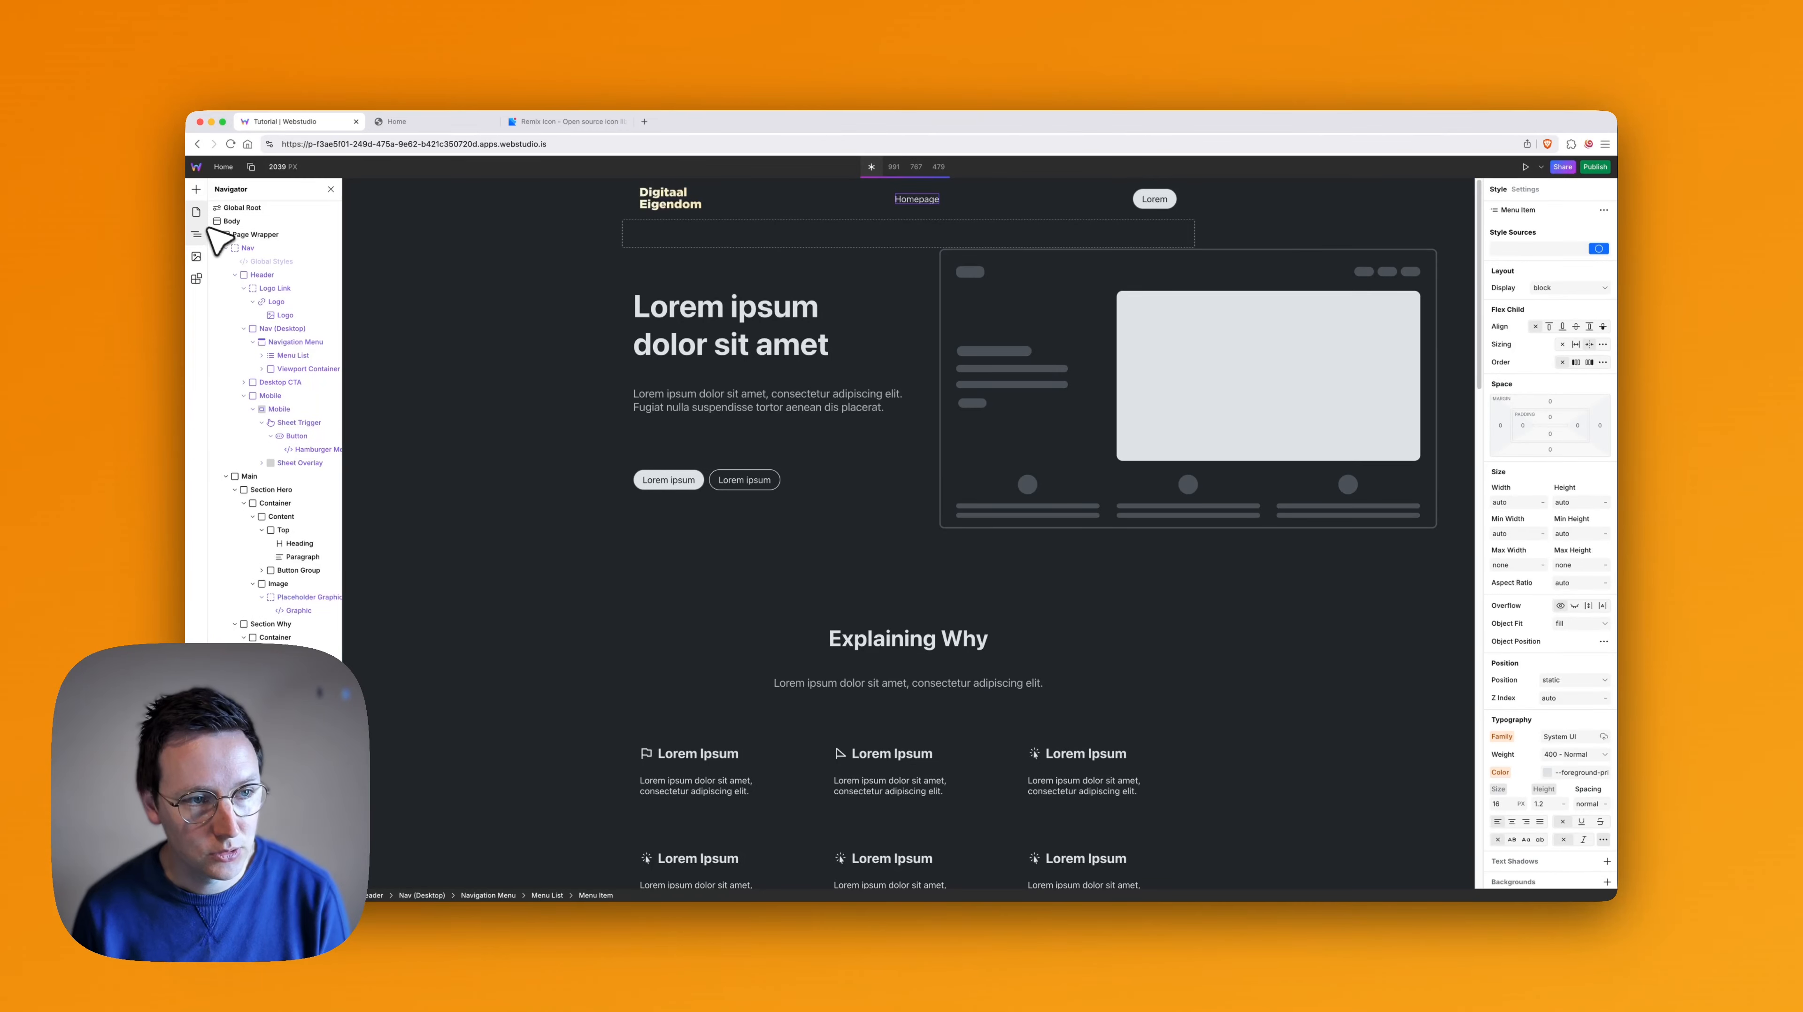
- Create a page named "New page" with the path /new-page
{"action": "left_click", "coordinate": [197, 213]}
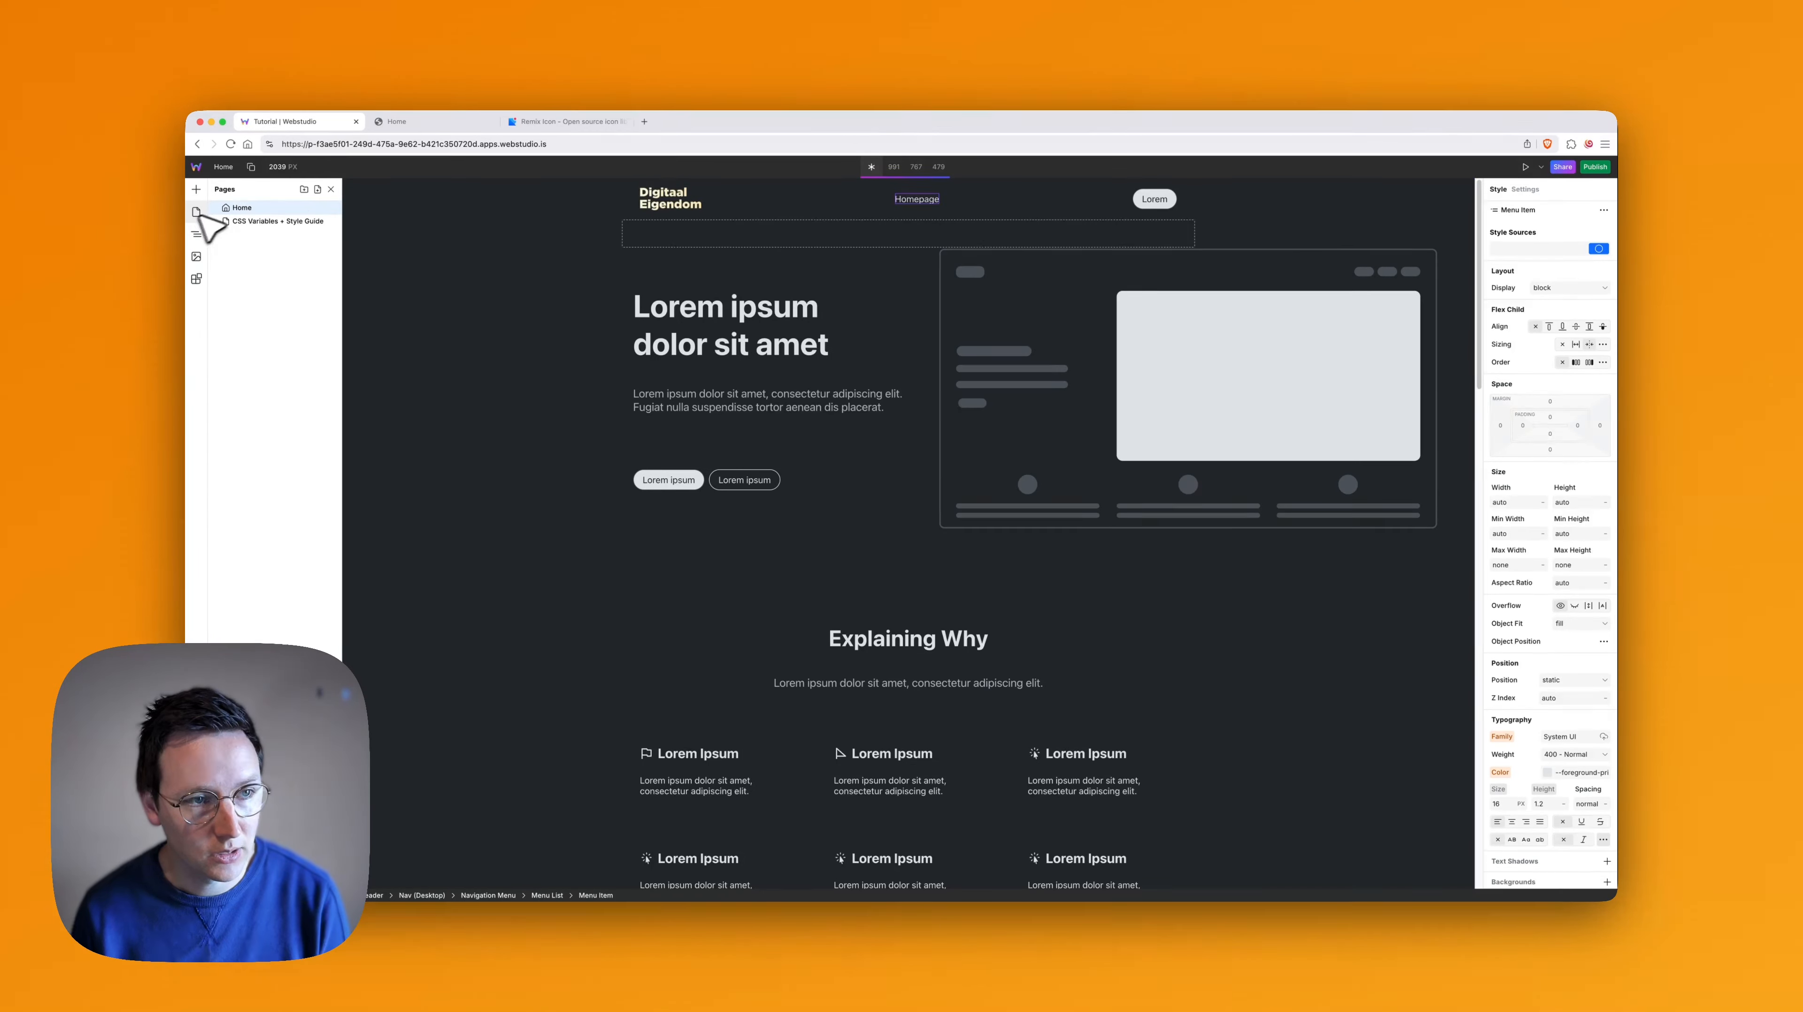
{"action": "left_click", "coordinate": [320, 190]}
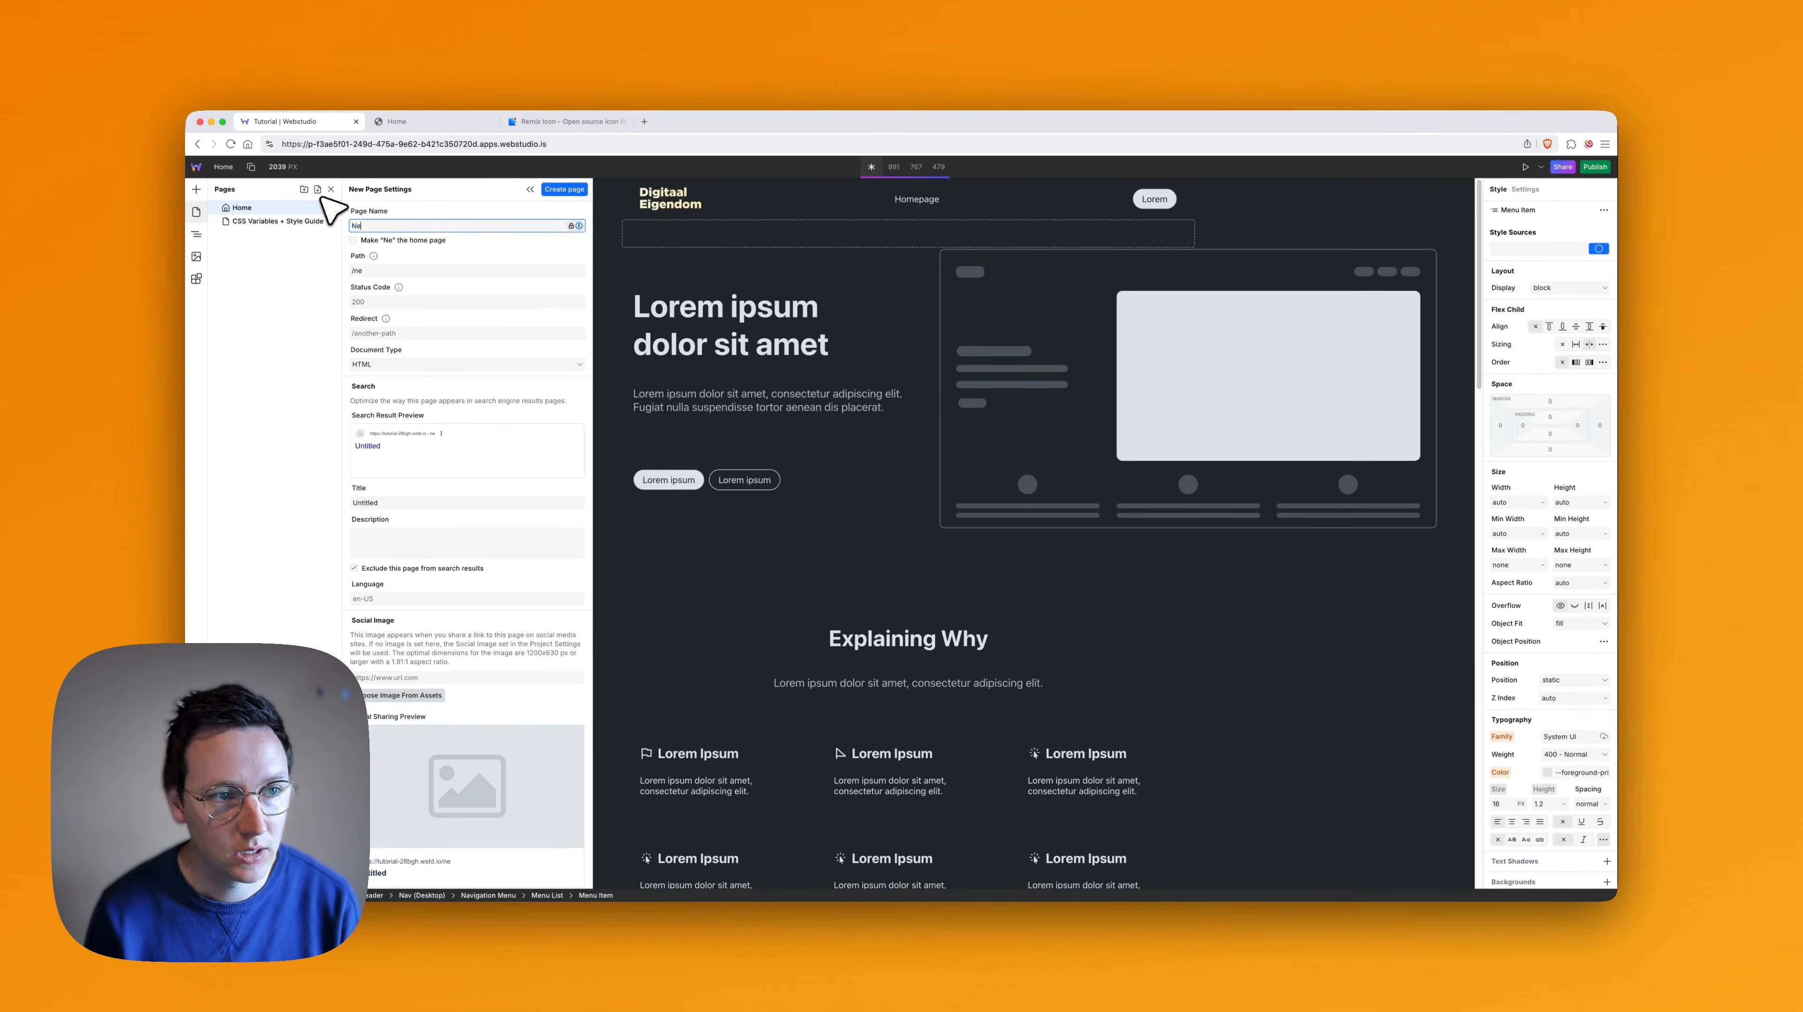
{"action": "type", "text": "New page"}
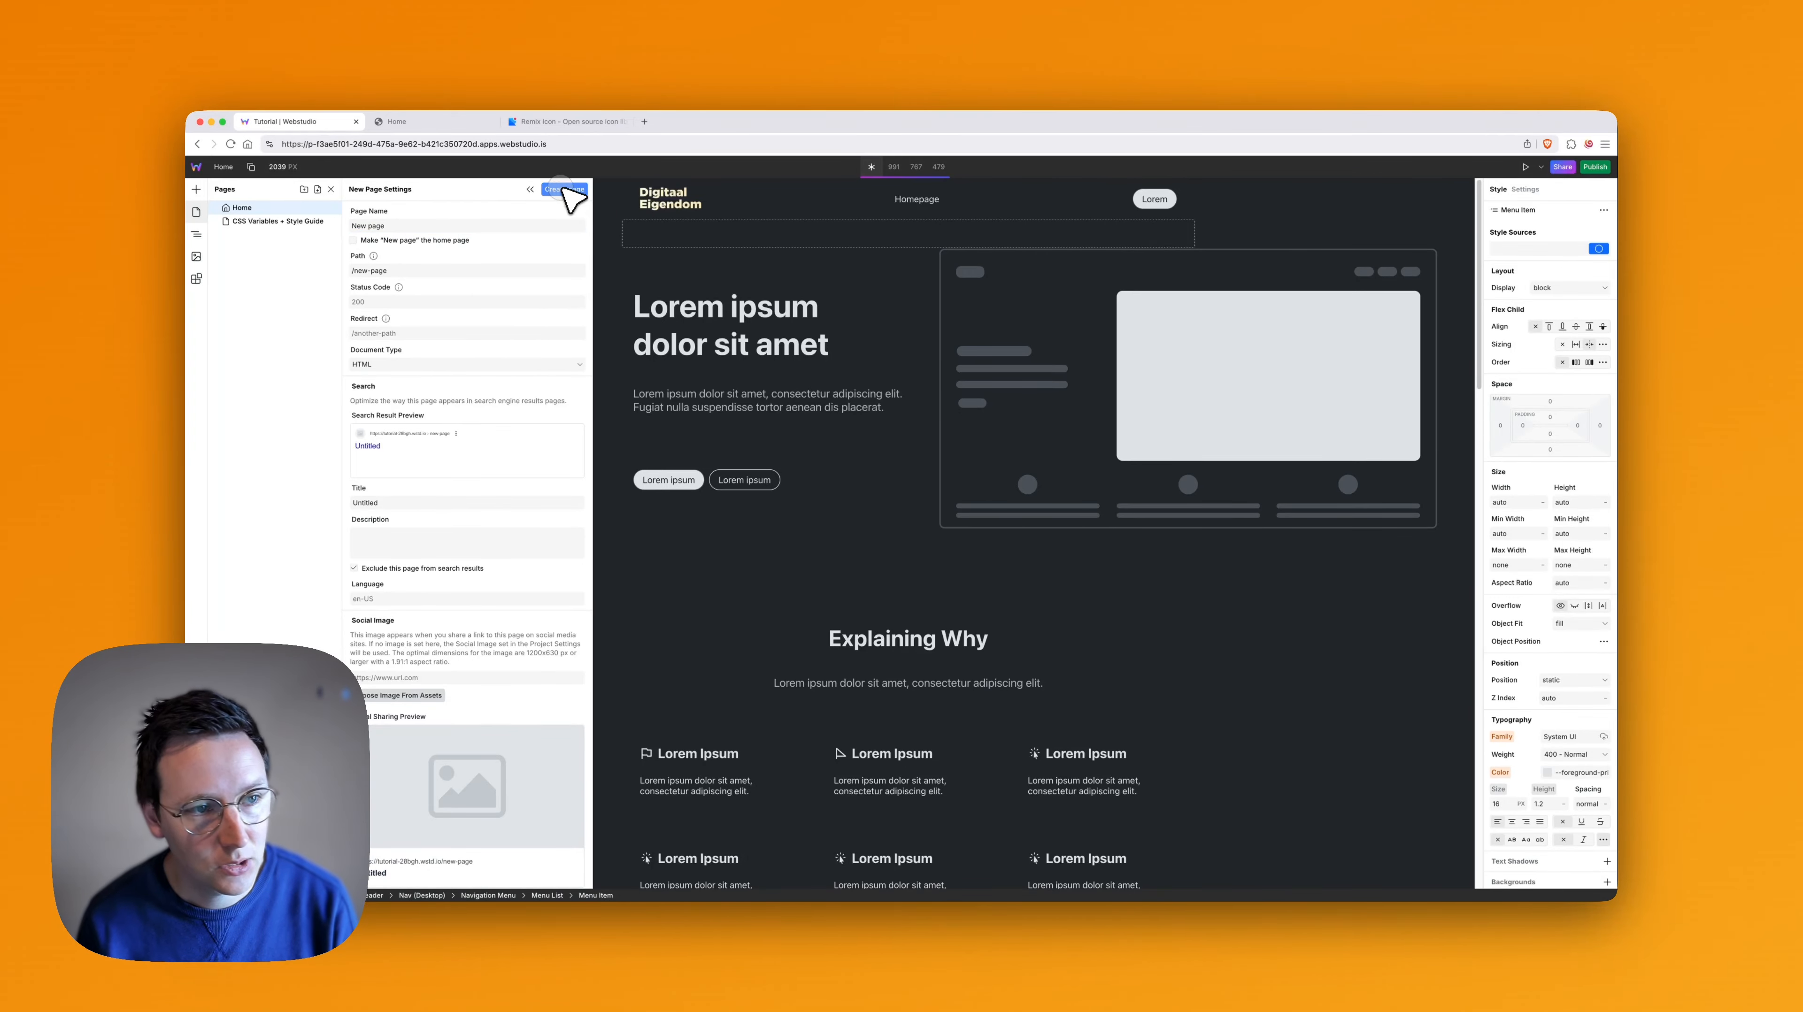
{"action": "left_click", "coordinate": [564, 190]}
- Copy the template Page Wrapper from the CSS Variables + Style Guide page and paste it into New page
{"action": "left_click", "coordinate": [253, 221]}
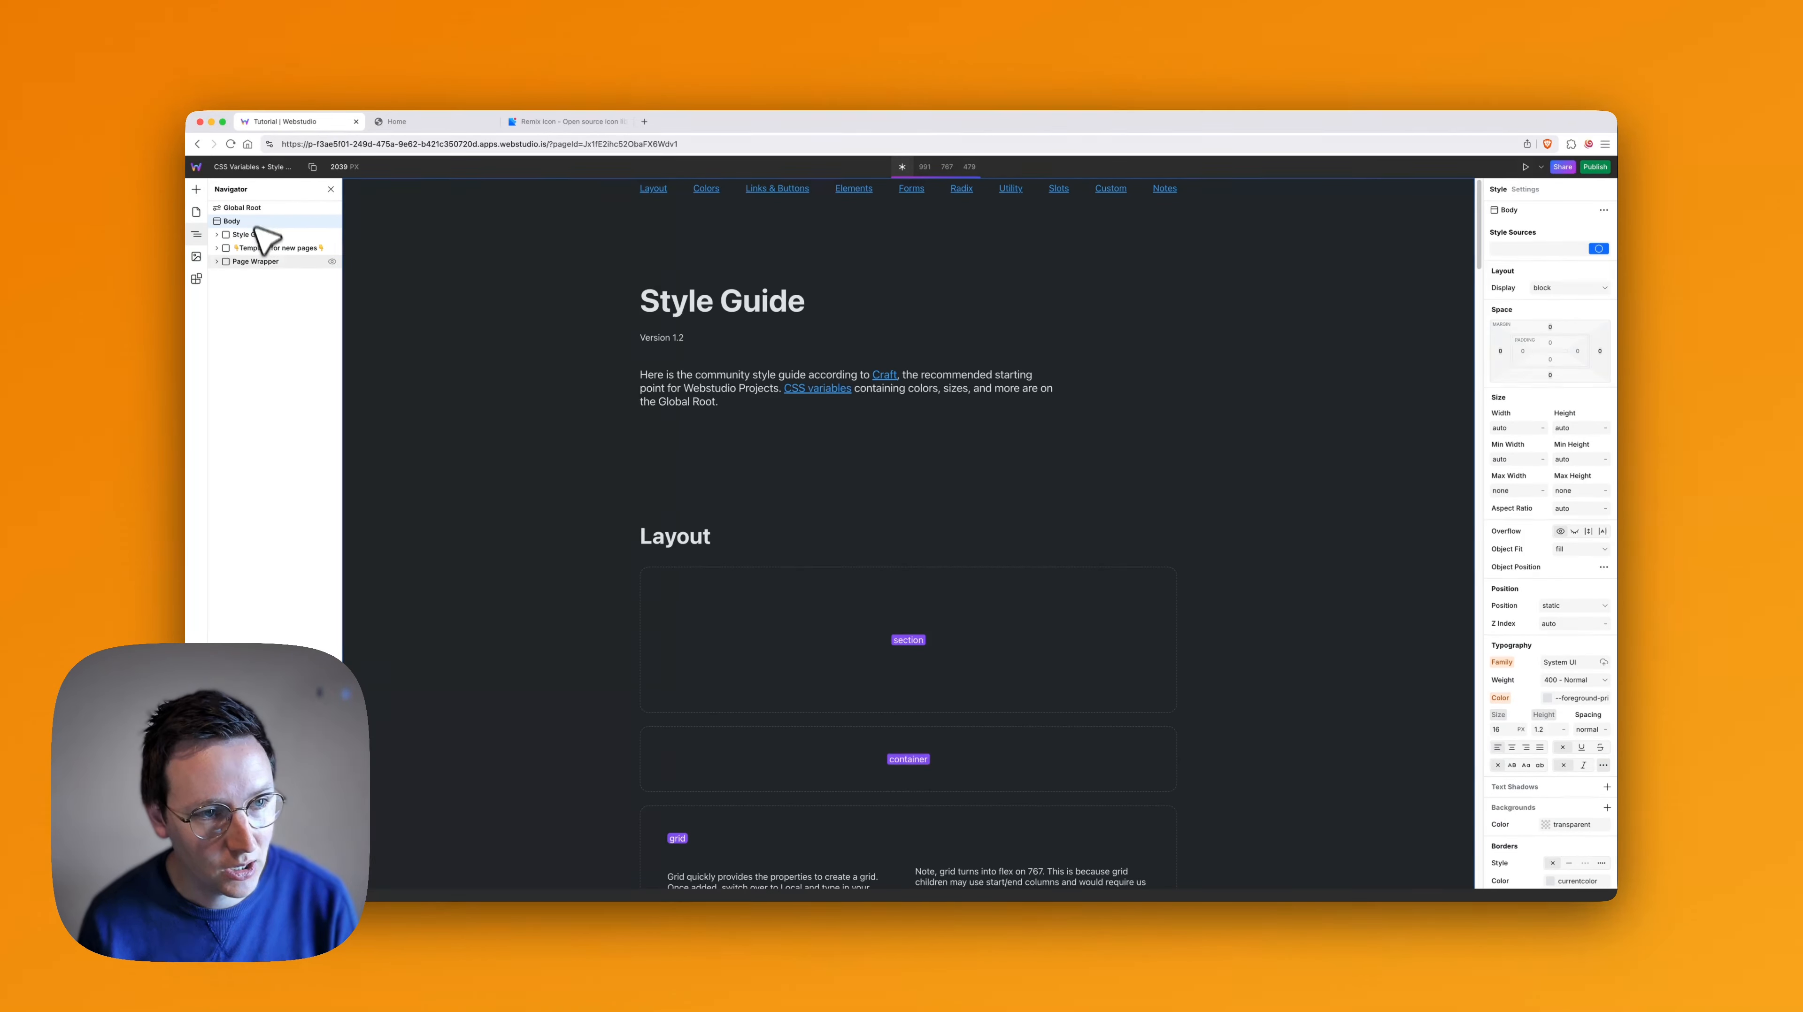
{"action": "left_click", "coordinate": [252, 262]}
{"action": "key", "text": "super+c"}
{"action": "left_click", "coordinate": [197, 211]}
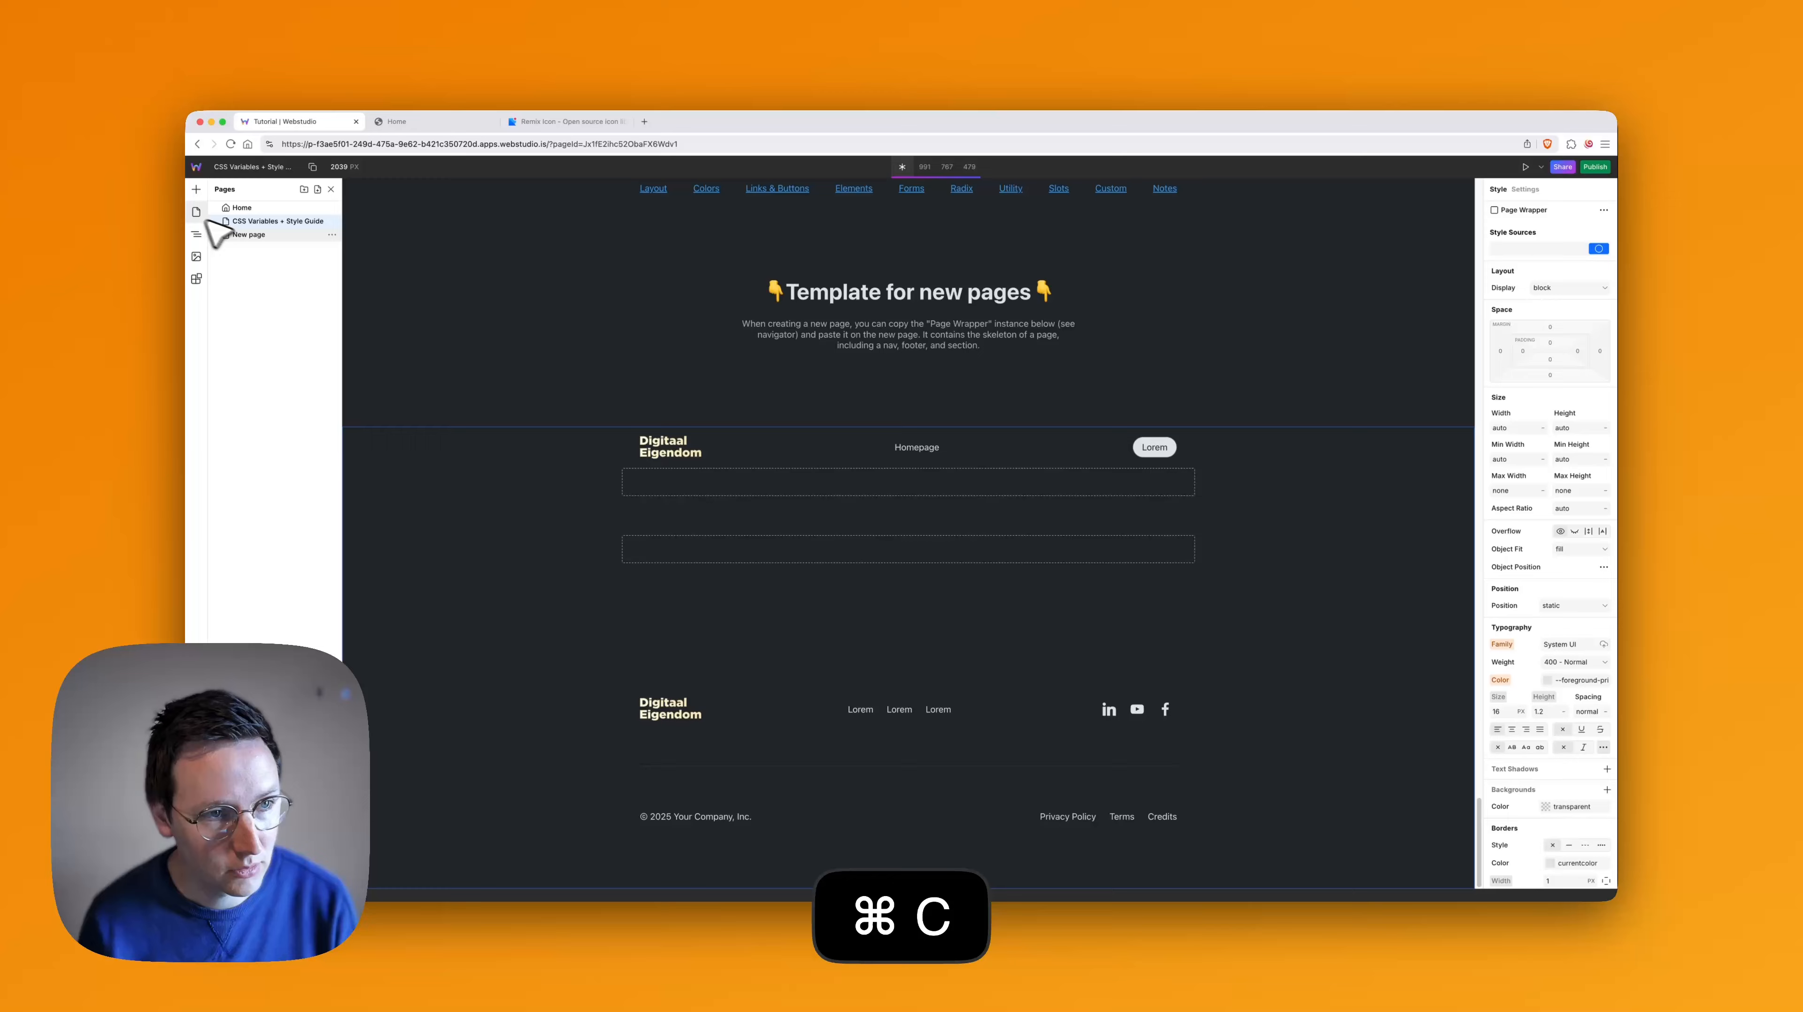
{"action": "left_click", "coordinate": [255, 240]}
{"action": "key", "text": "super+v"}
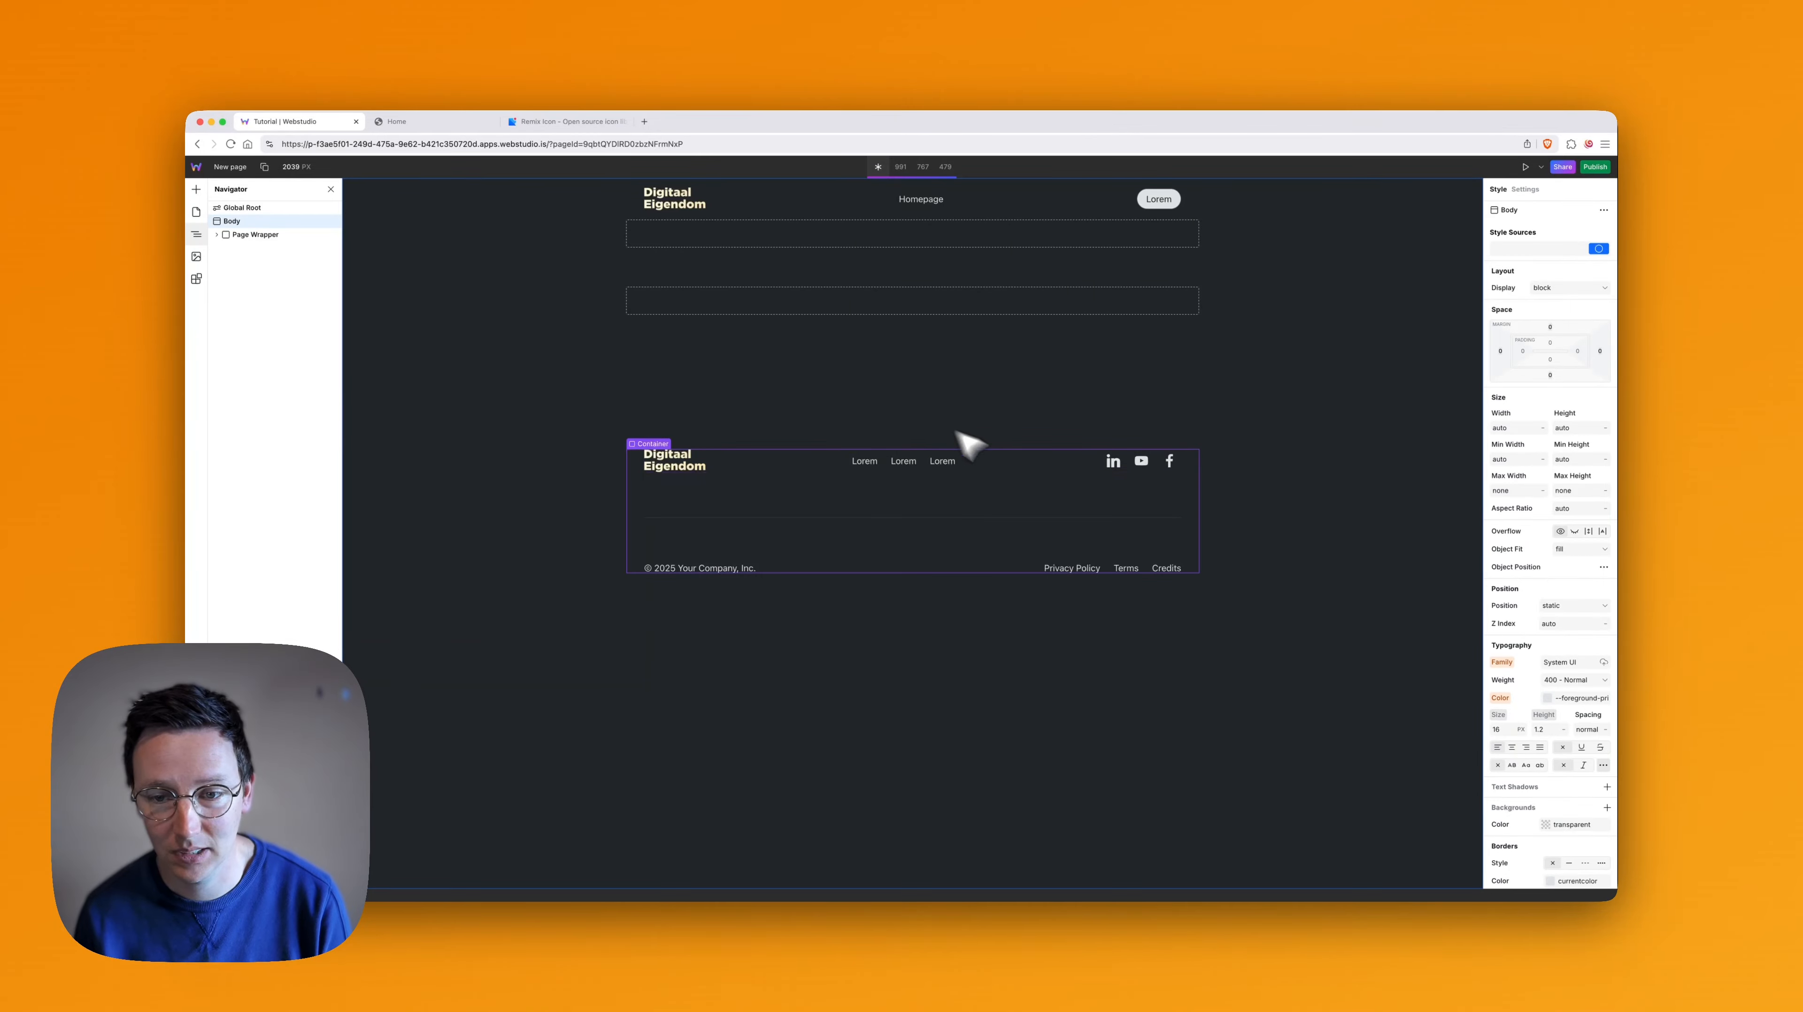
- Delete the empty Section inside Main on New page
{"action": "left_click", "coordinate": [786, 303]}
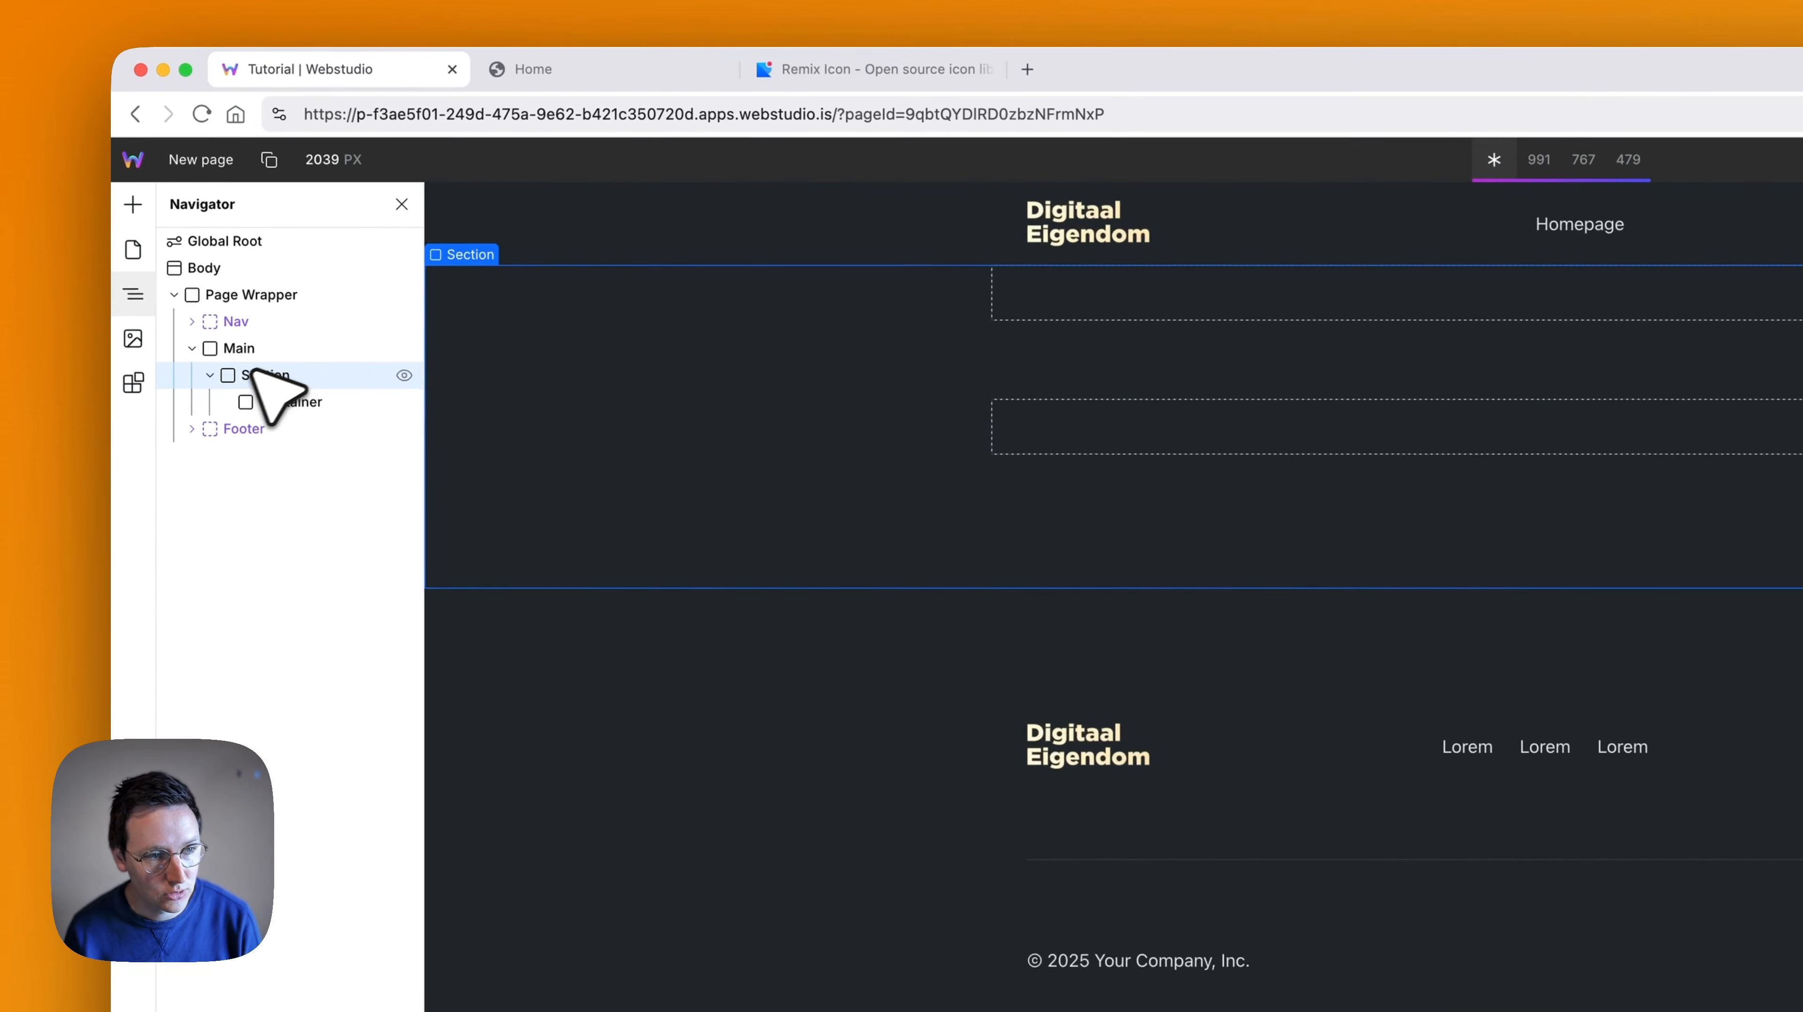
{"action": "left_click", "coordinate": [226, 410]}
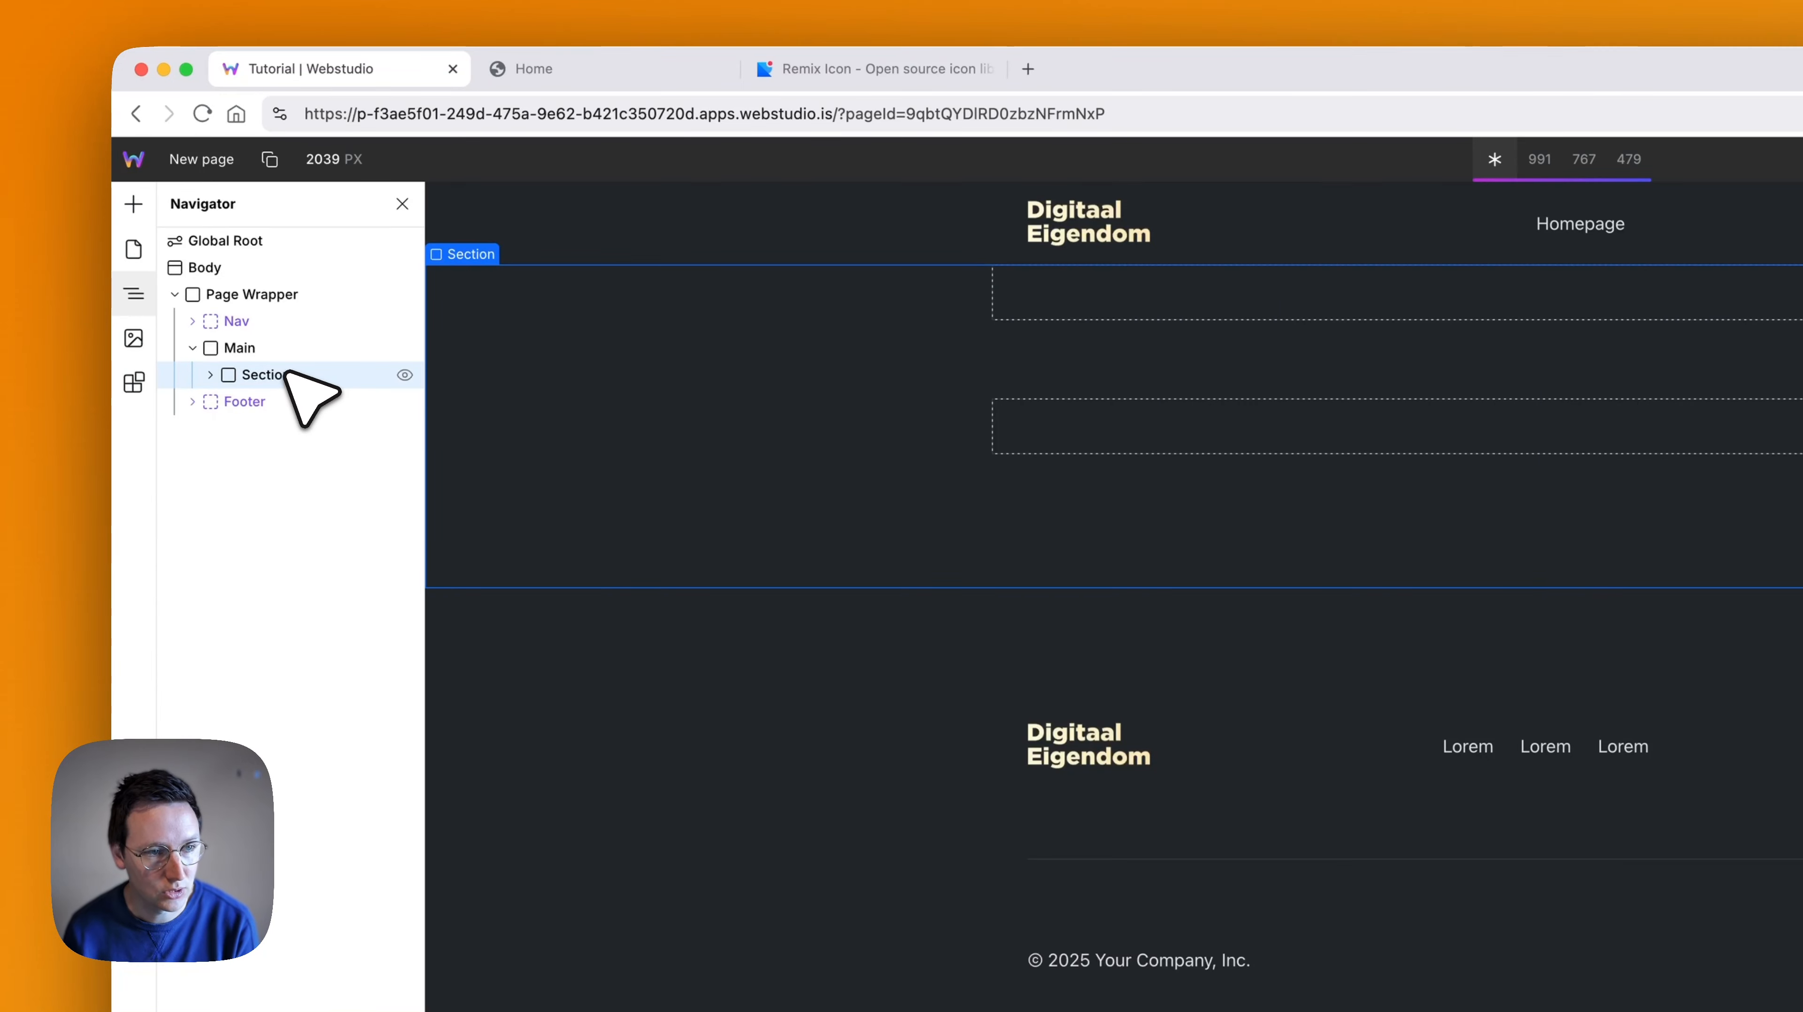
{"action": "key", "text": "BackSpace"}
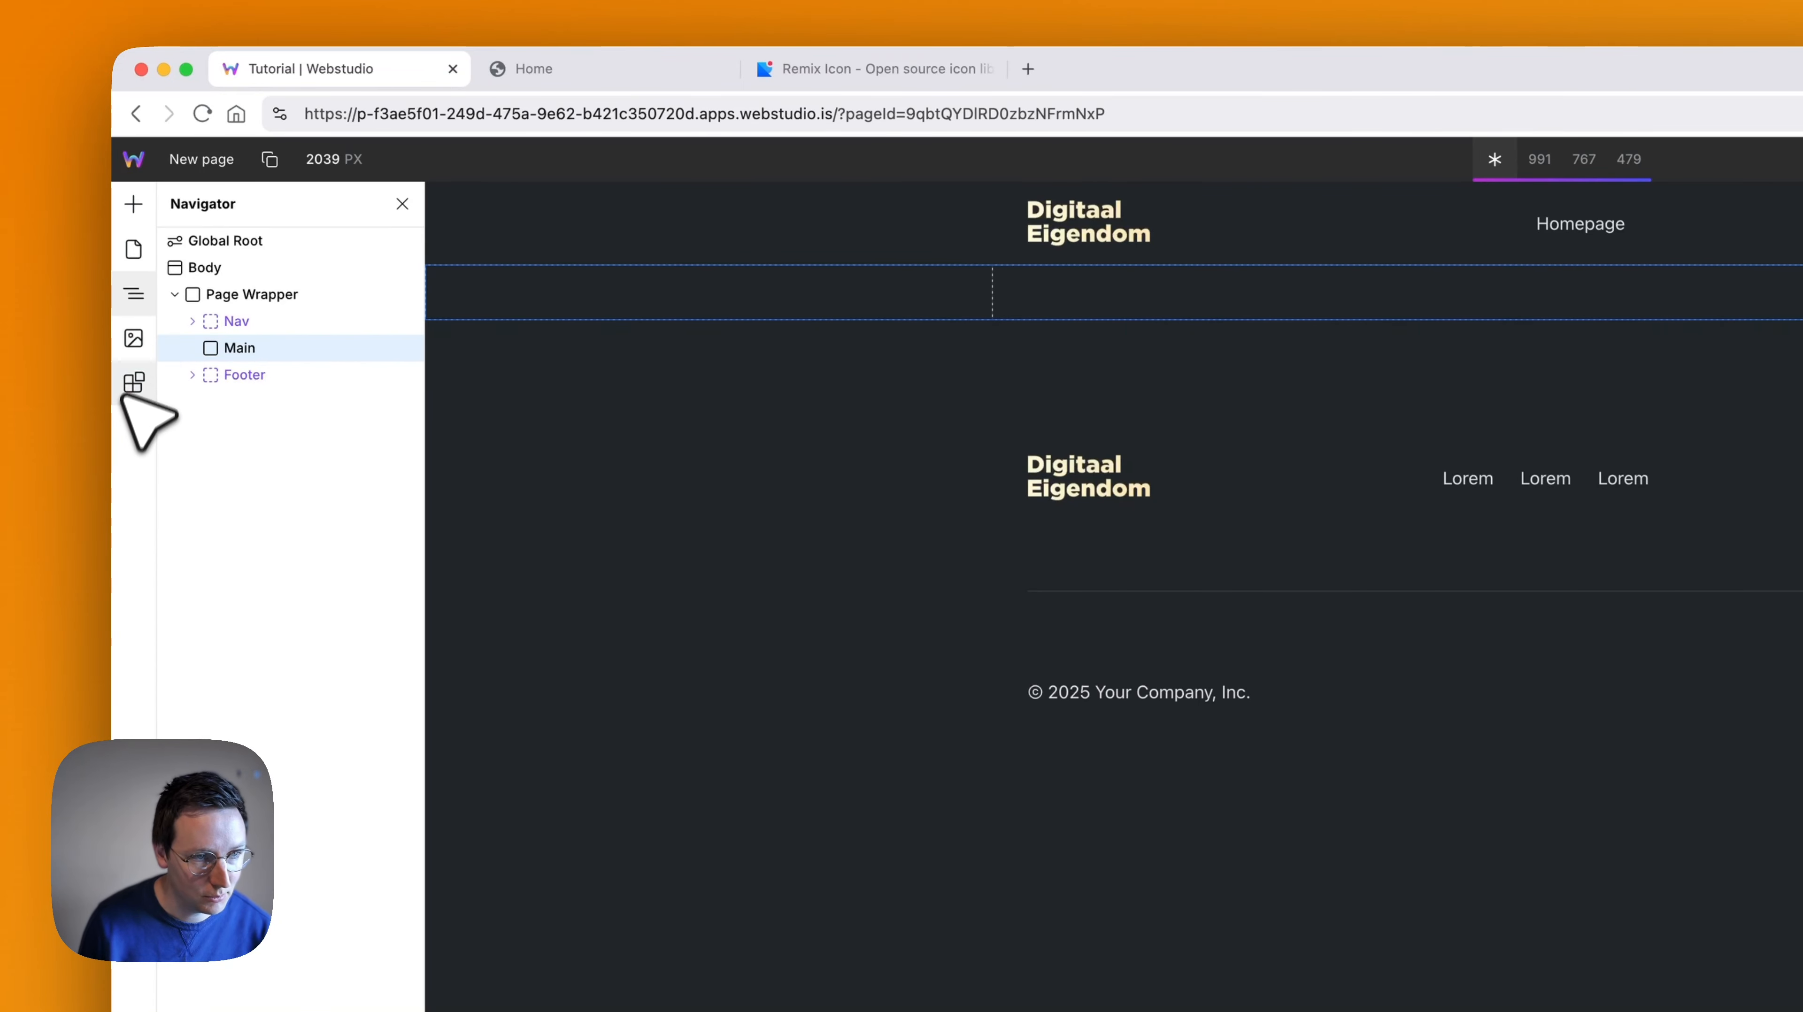
- Insert the Hero 3 section from the Craft Library marketplace into New page and review it
{"action": "left_click", "coordinate": [134, 386]}
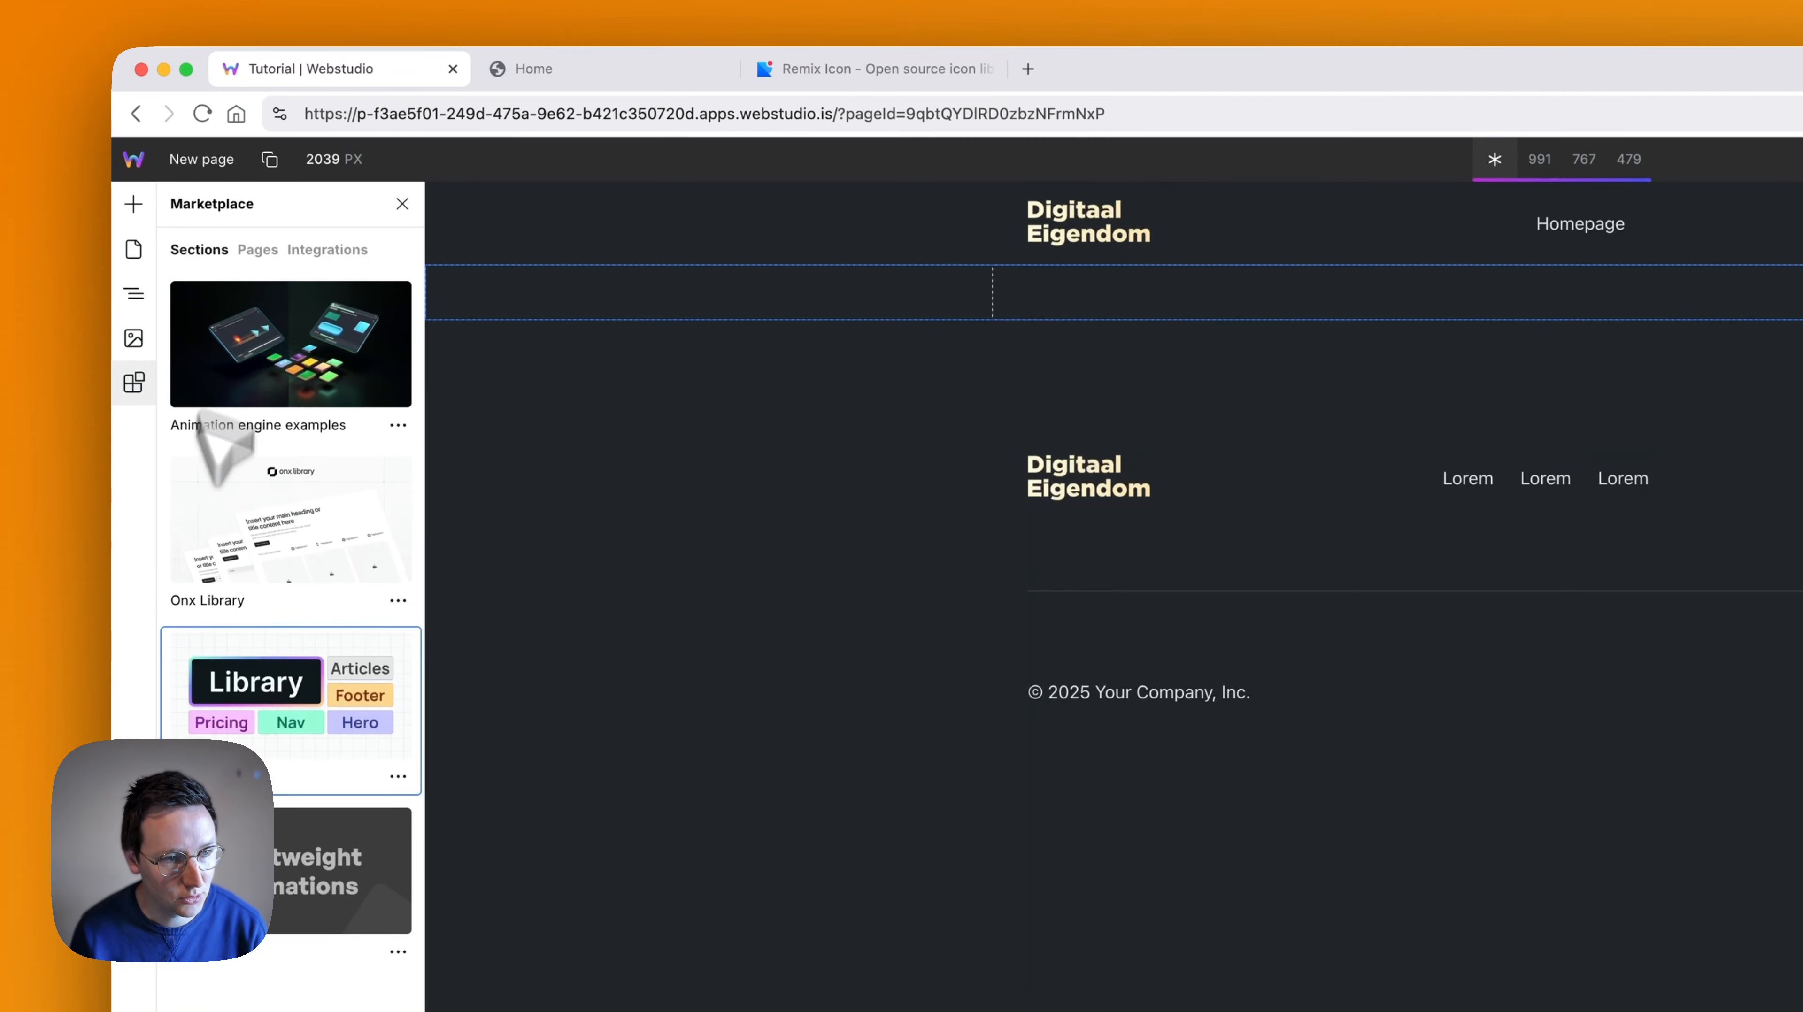
{"action": "left_click", "coordinate": [272, 684]}
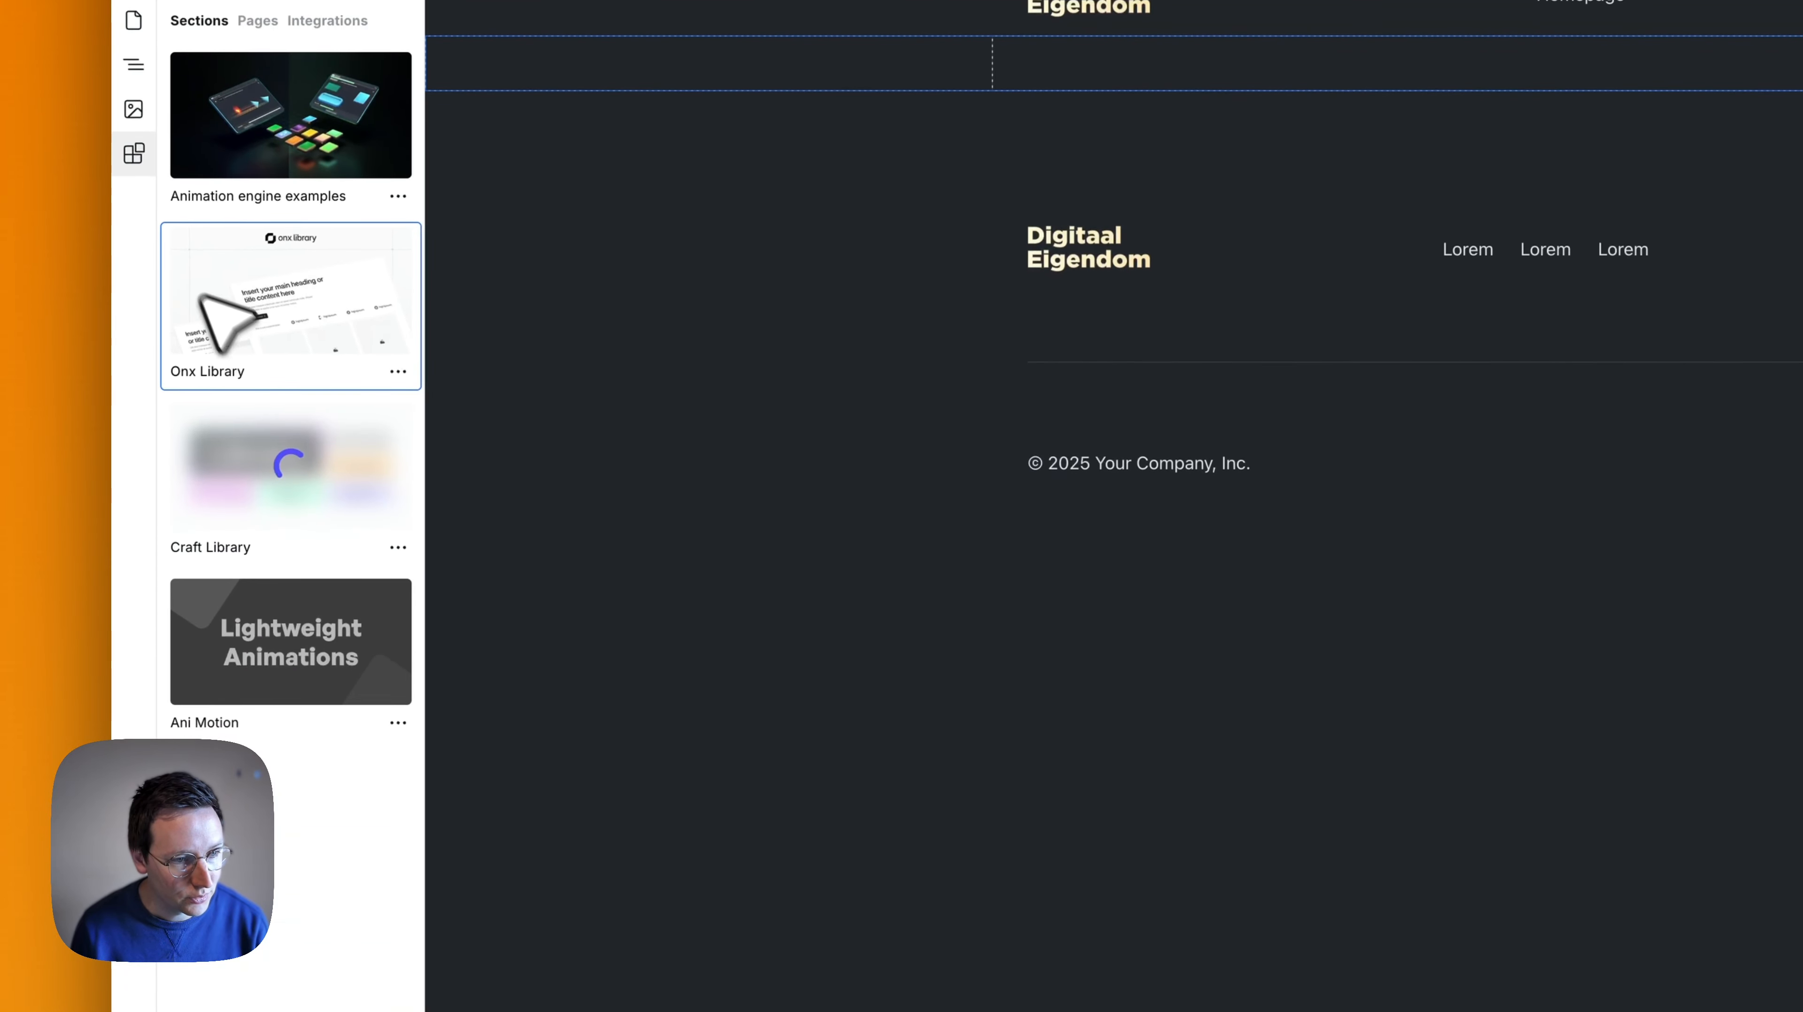
{"action": "scroll", "coordinate": [290, 532], "scroll_direction": "down", "scroll_amount": 8}
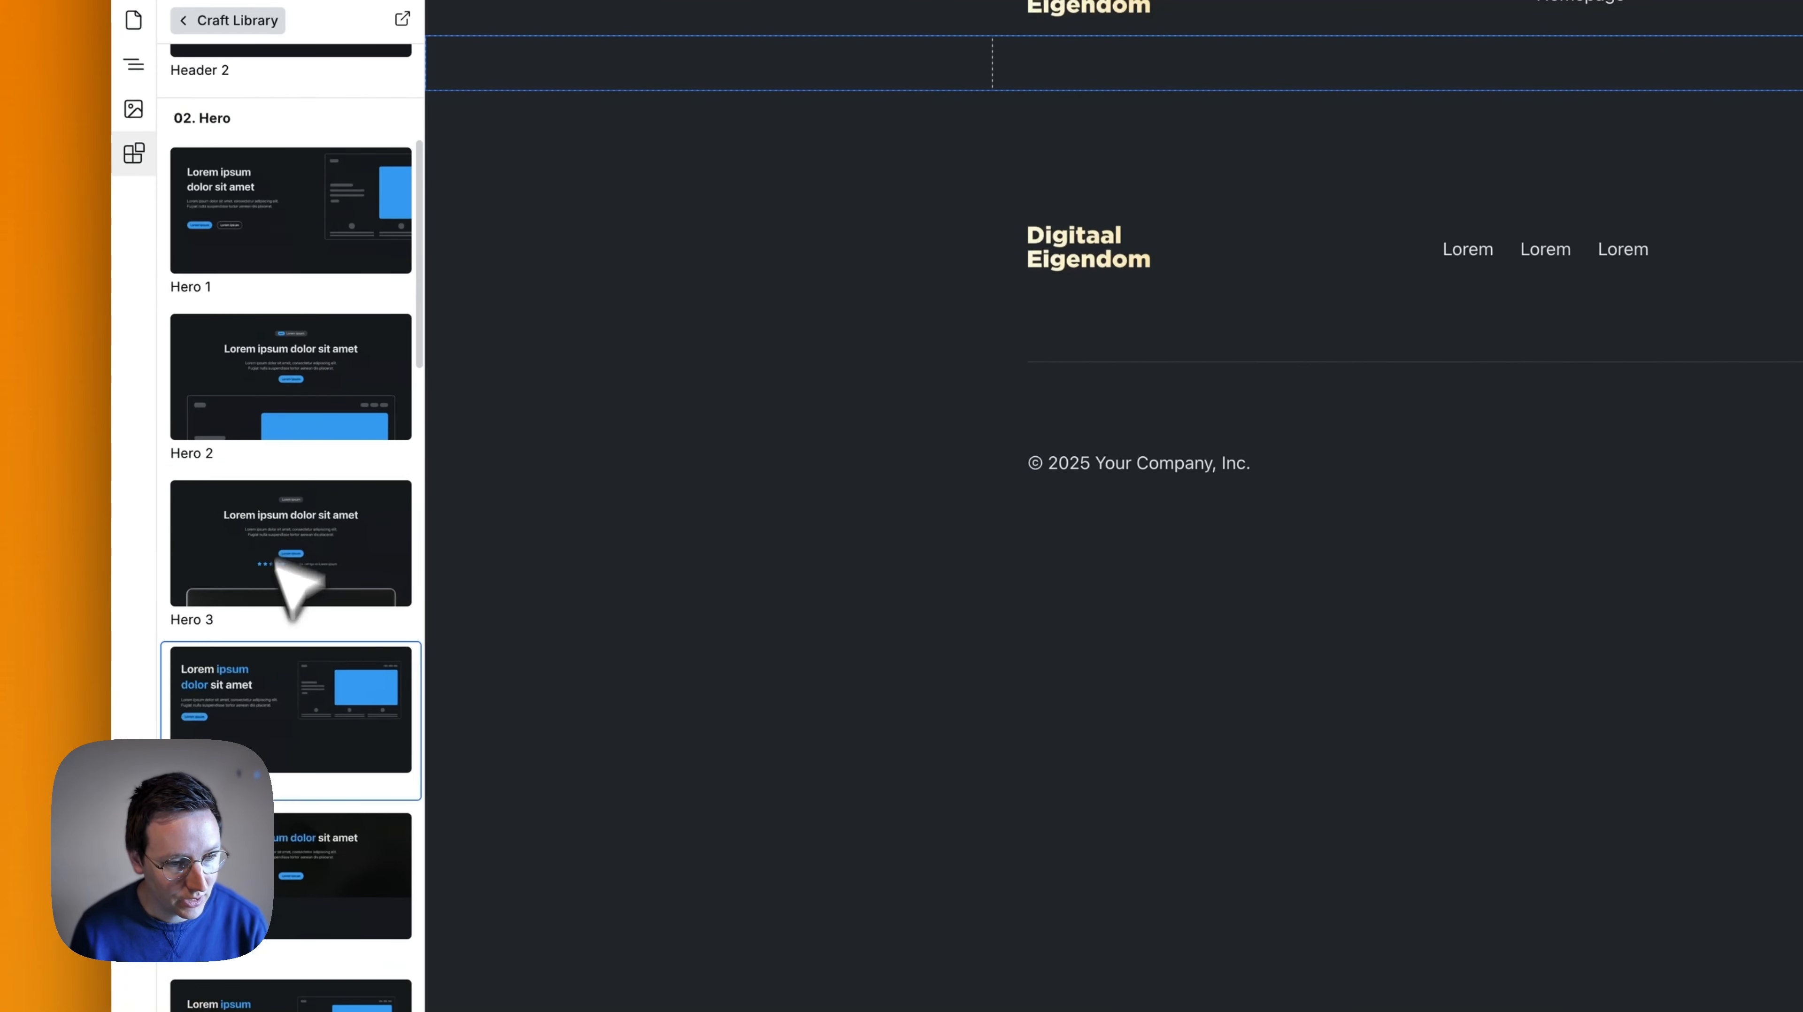
{"action": "left_click", "coordinate": [273, 397]}
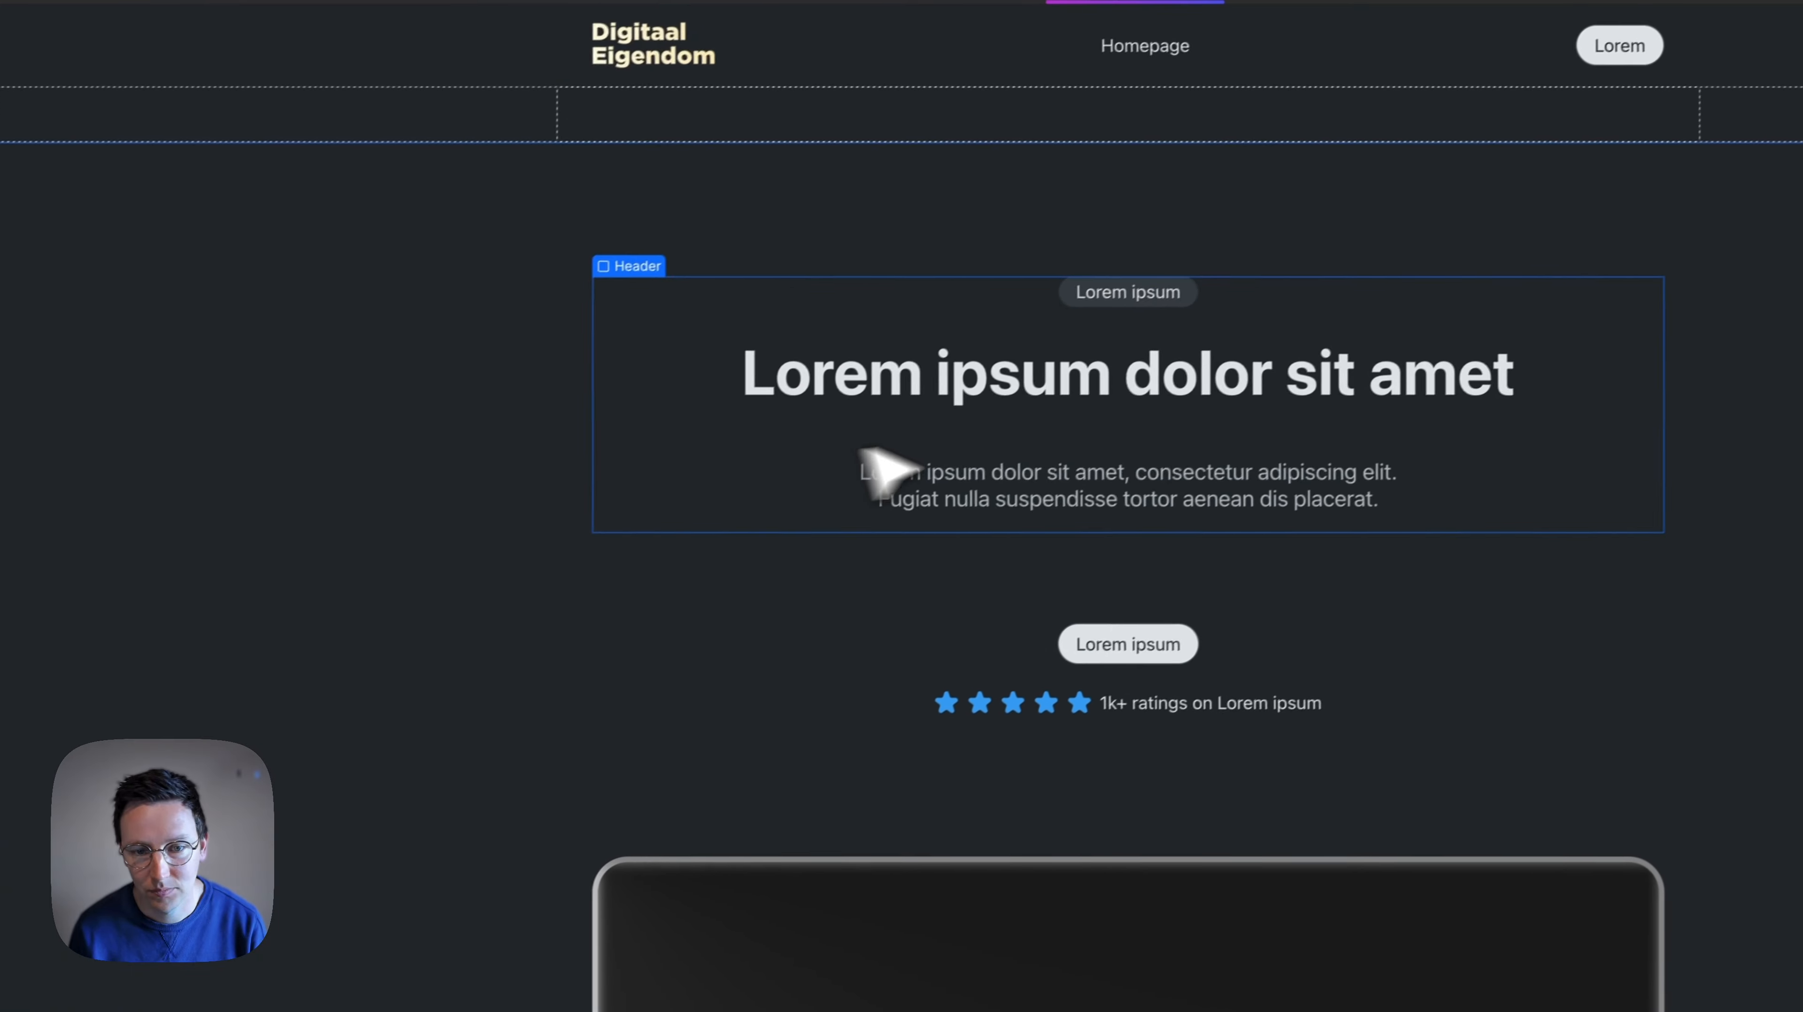
{"action": "scroll", "coordinate": [1063, 461], "scroll_direction": "down", "scroll_amount": 10}
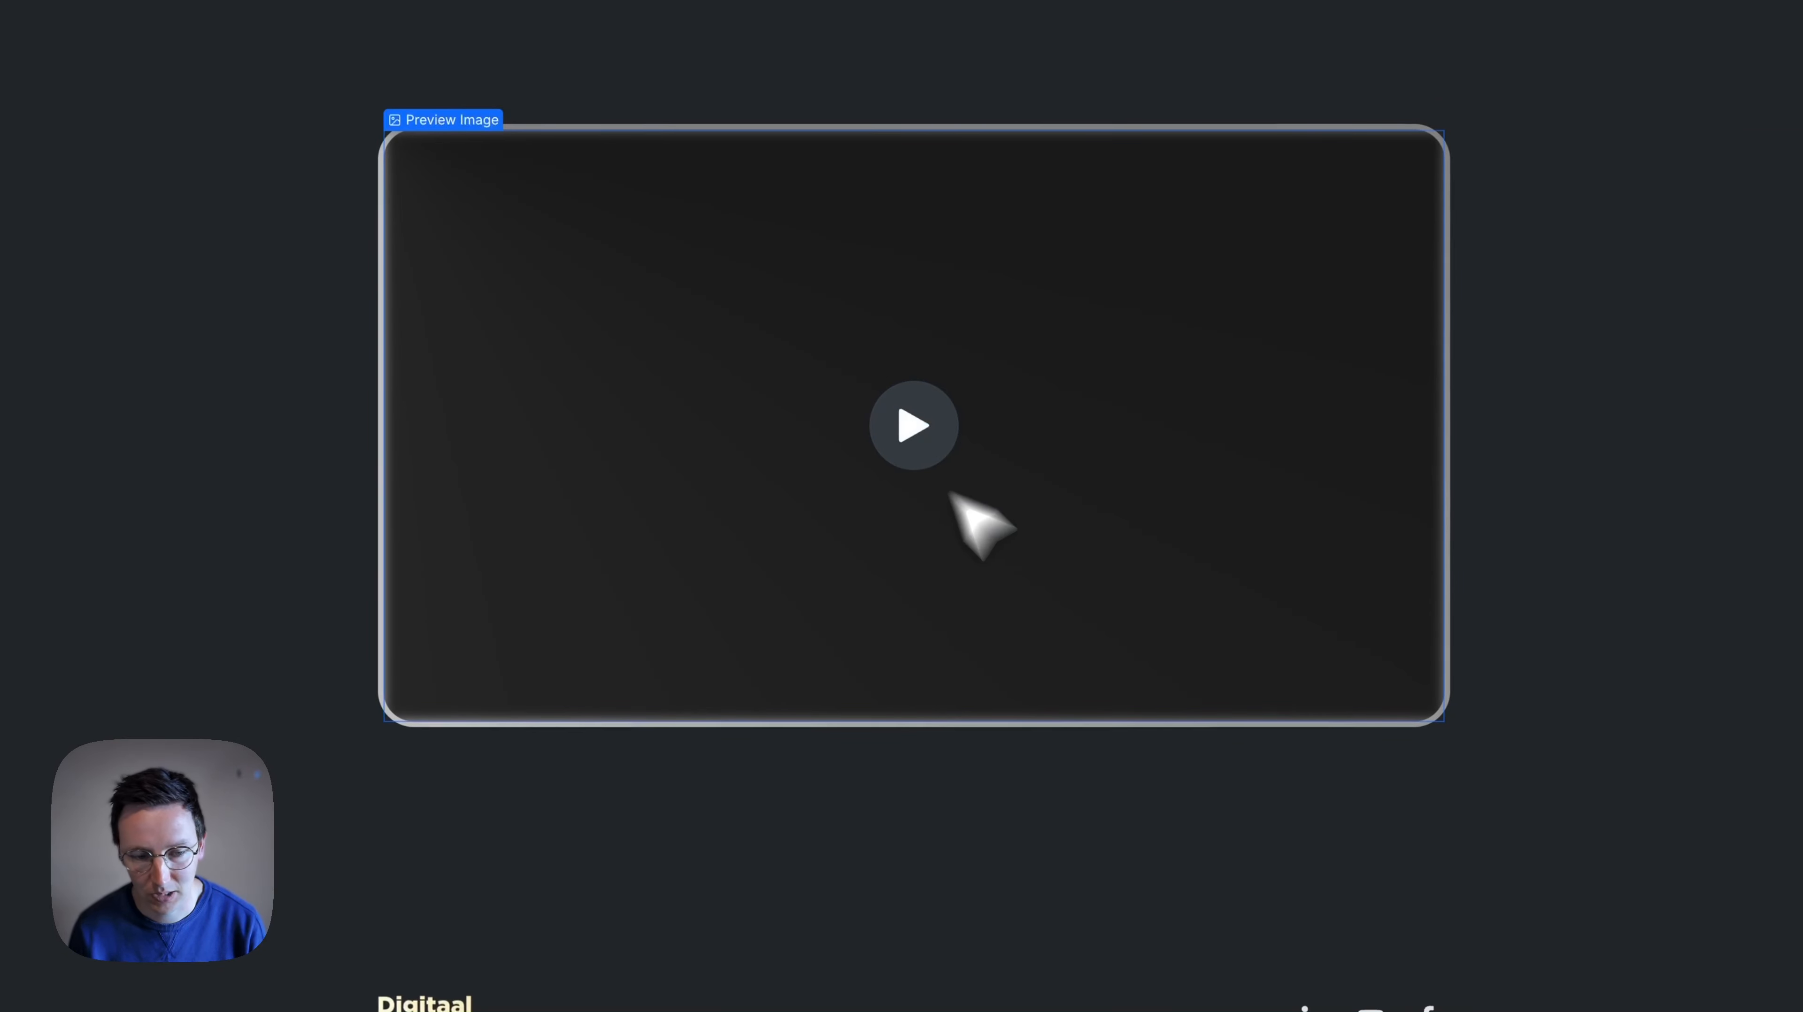
{"action": "scroll", "coordinate": [766, 557], "scroll_direction": "up", "scroll_amount": 10}
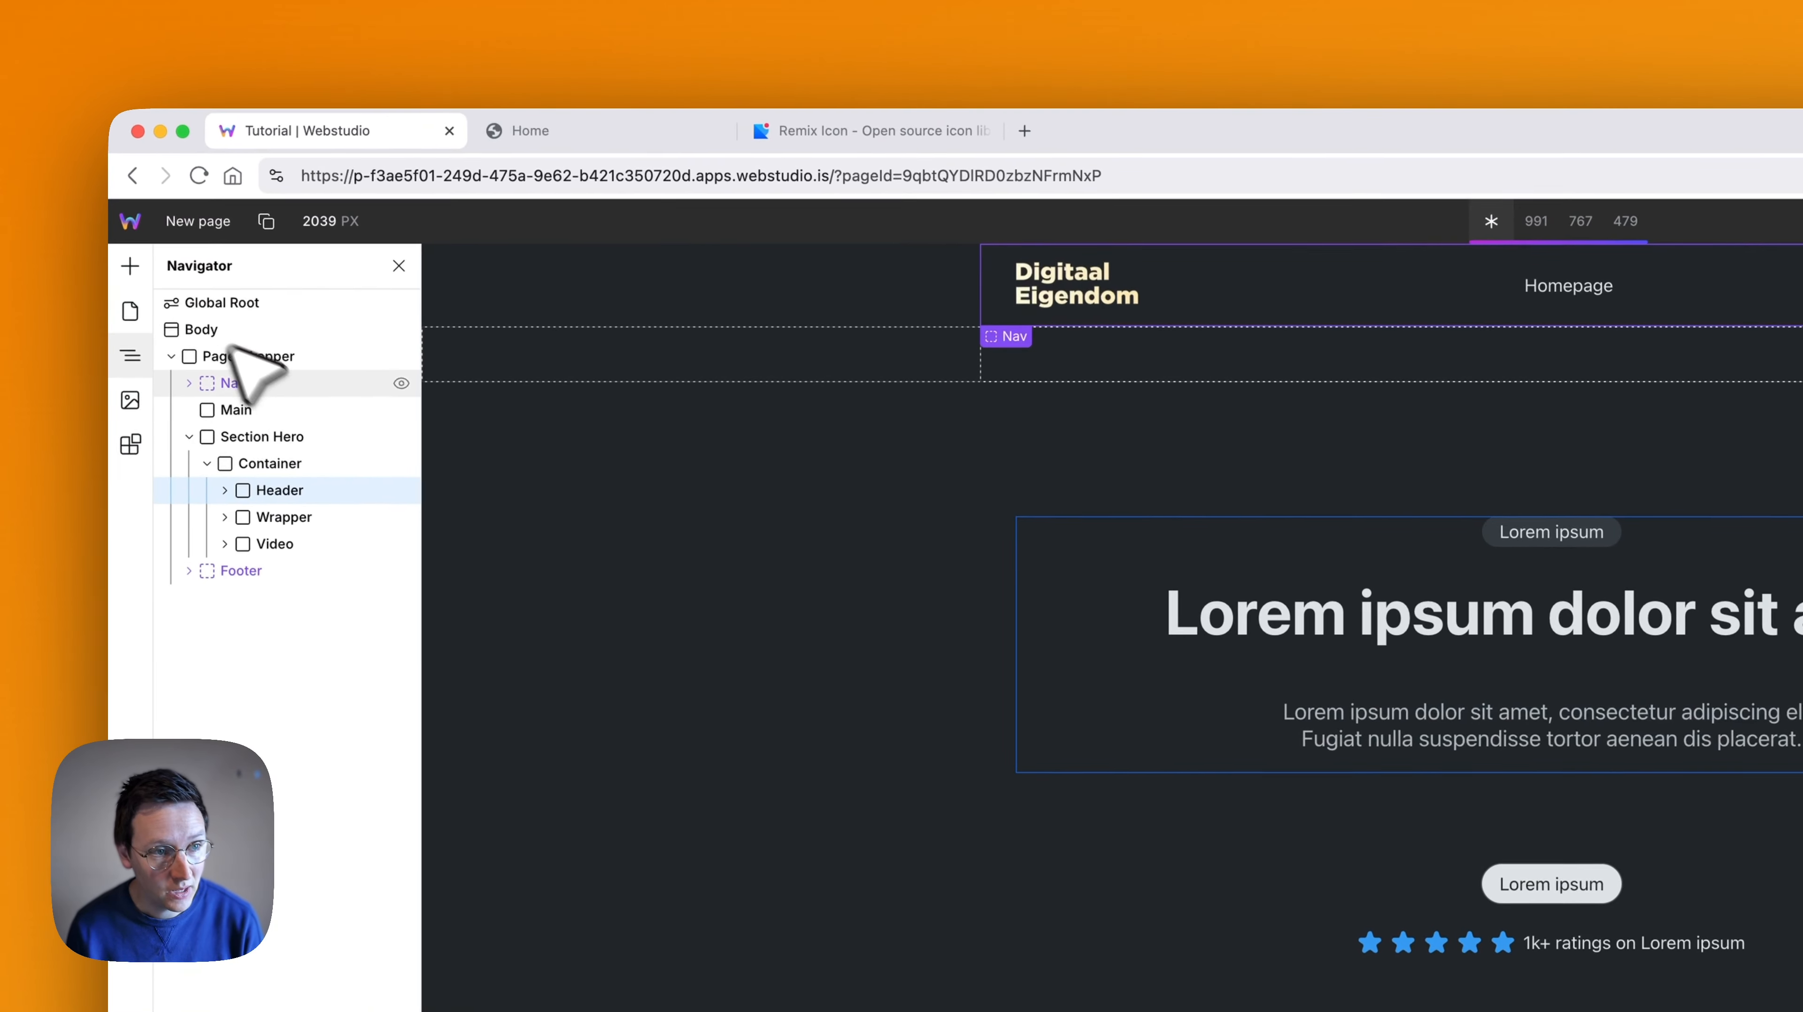
- Delete New page from the project's pages
{"action": "left_click", "coordinate": [134, 312]}
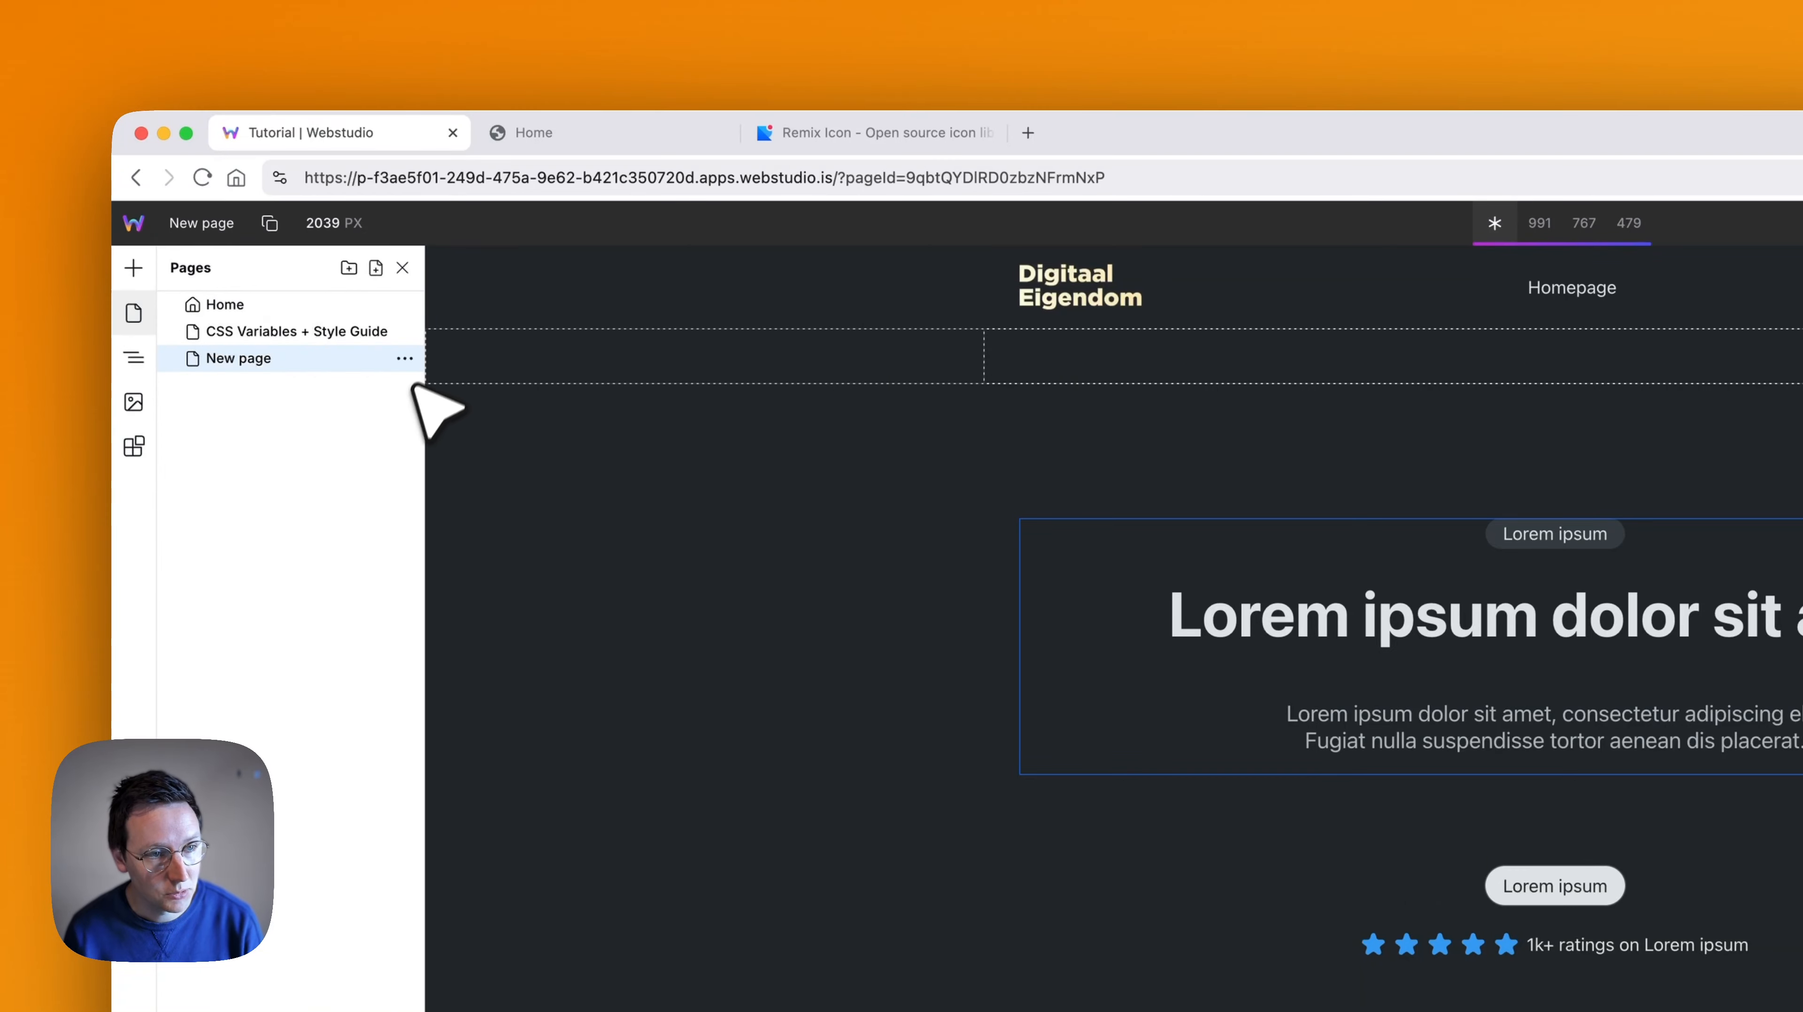
{"action": "left_click", "coordinate": [404, 358]}
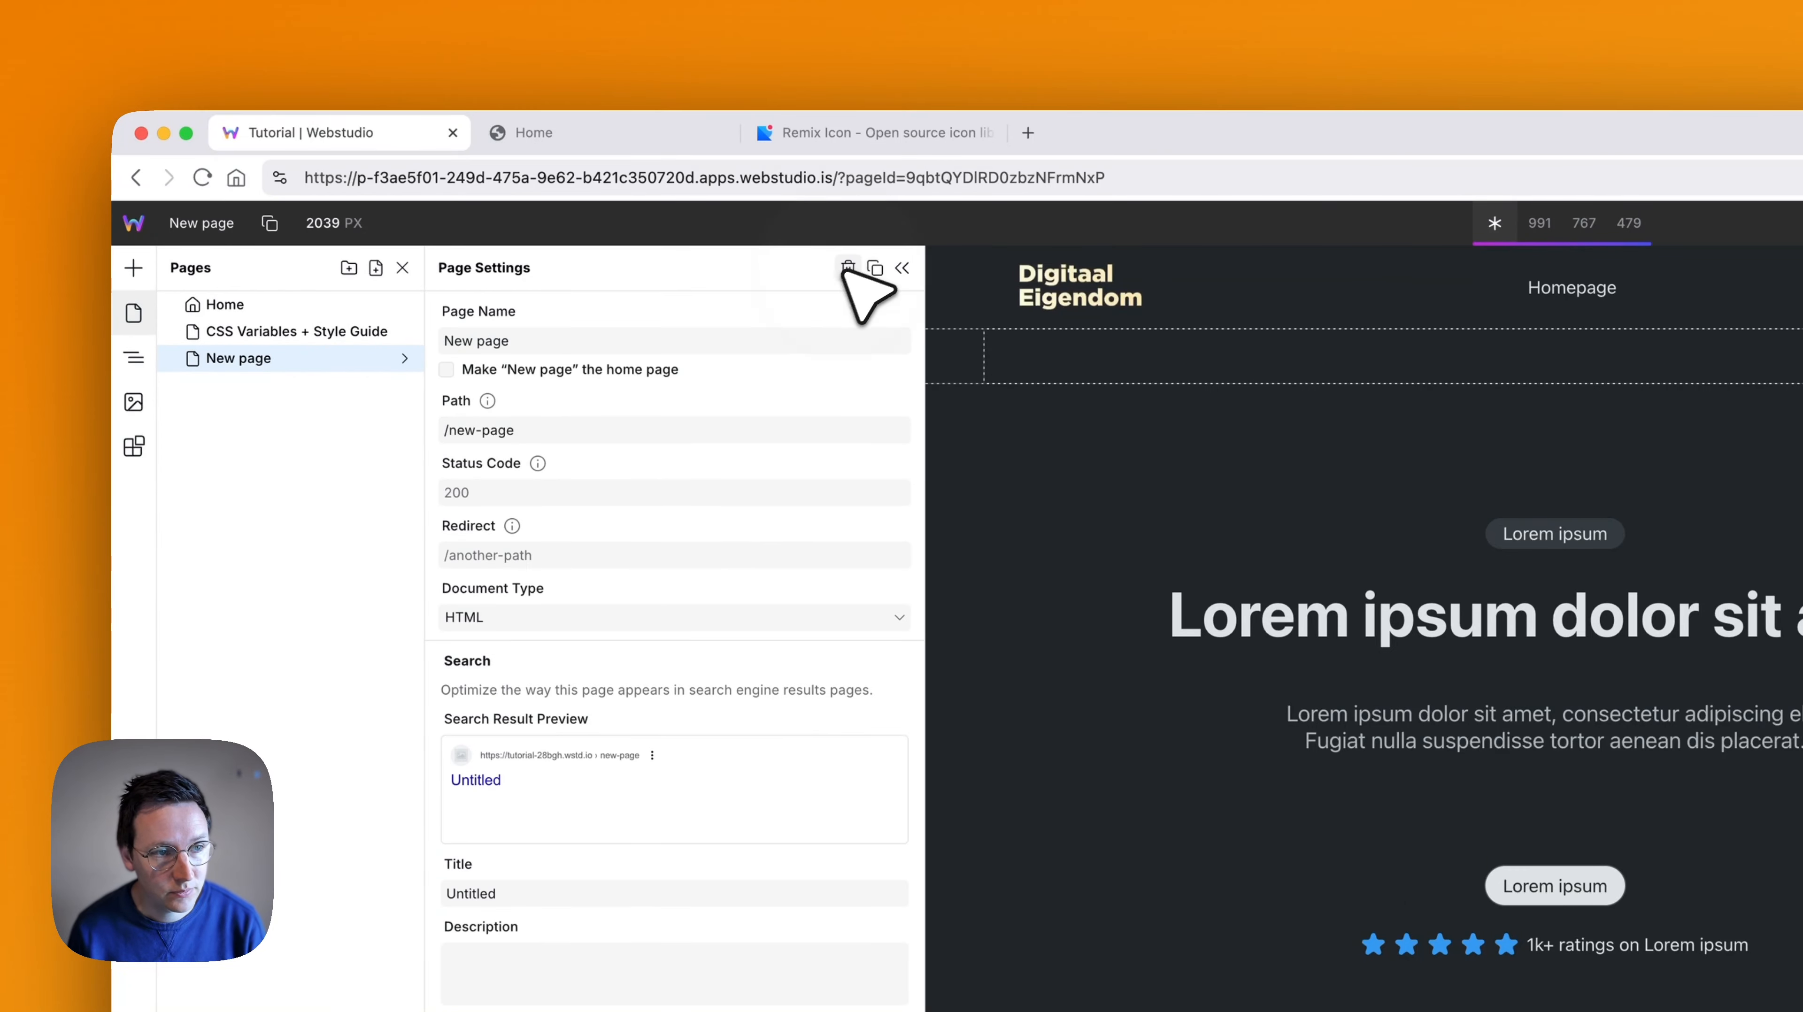
{"action": "left_click", "coordinate": [848, 268]}
- Duplicate the Home page from its page settings
{"action": "left_click", "coordinate": [406, 304]}
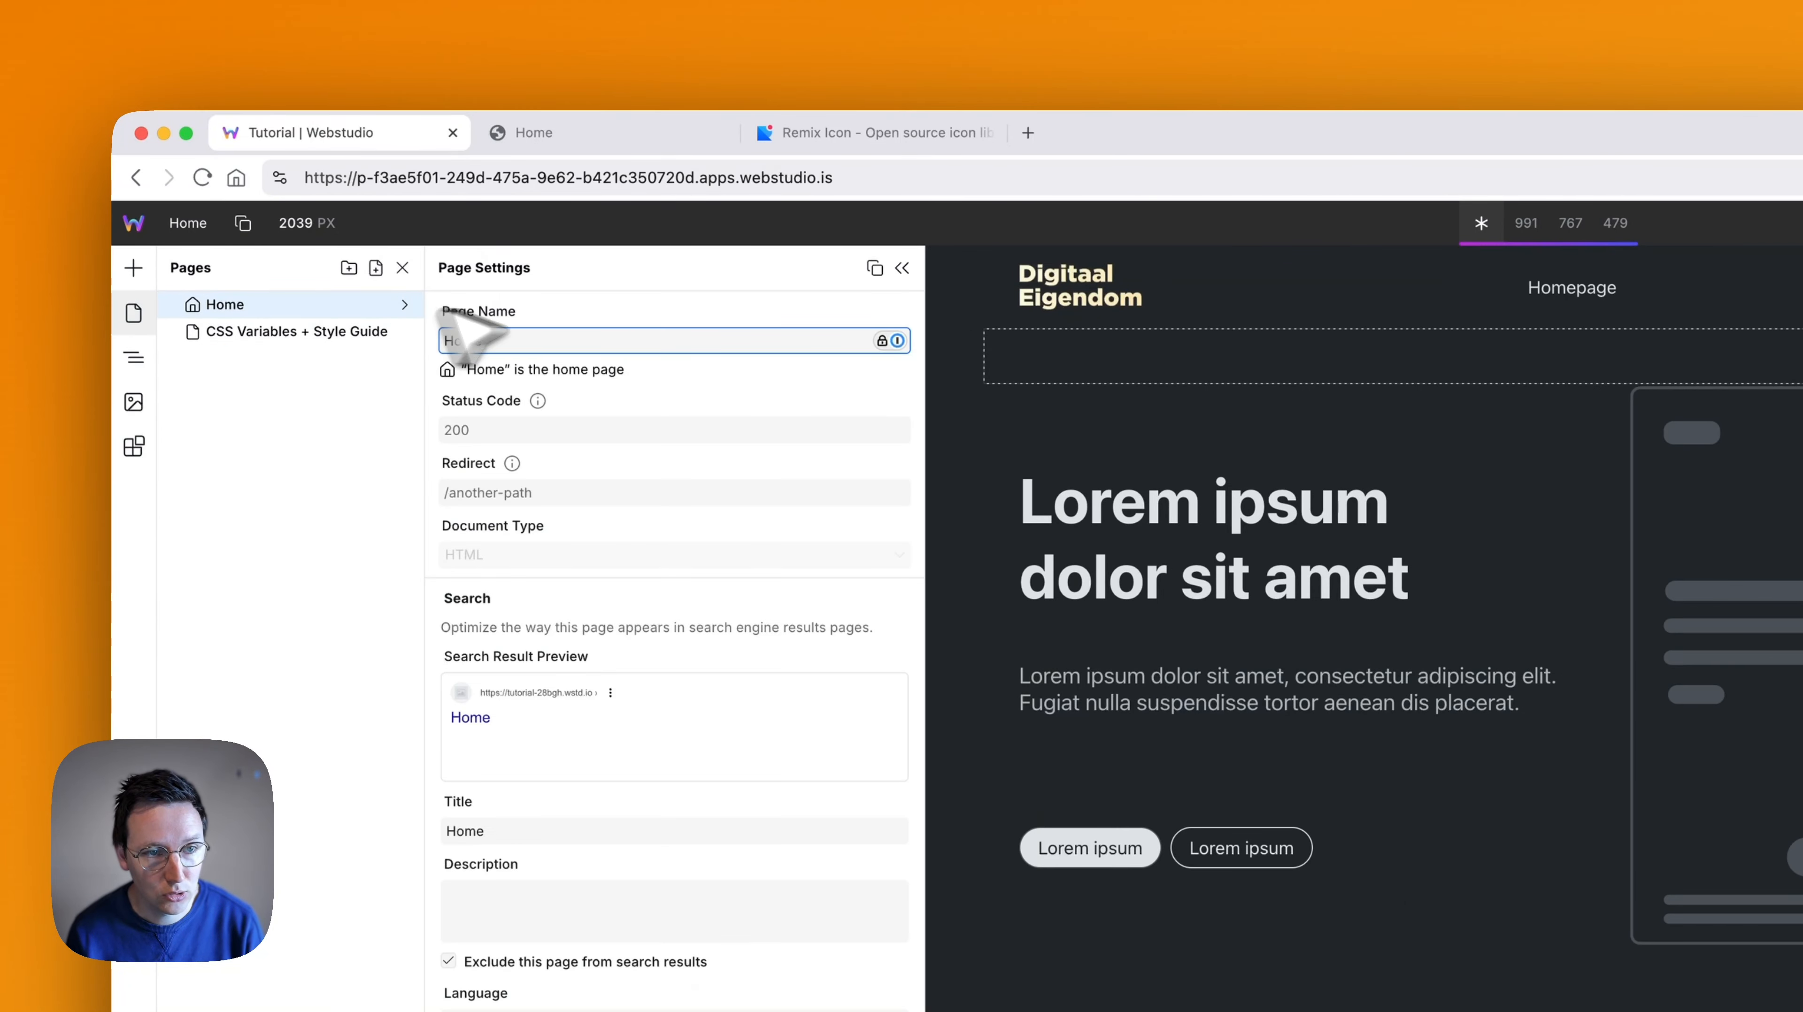
{"action": "left_click", "coordinate": [875, 268]}
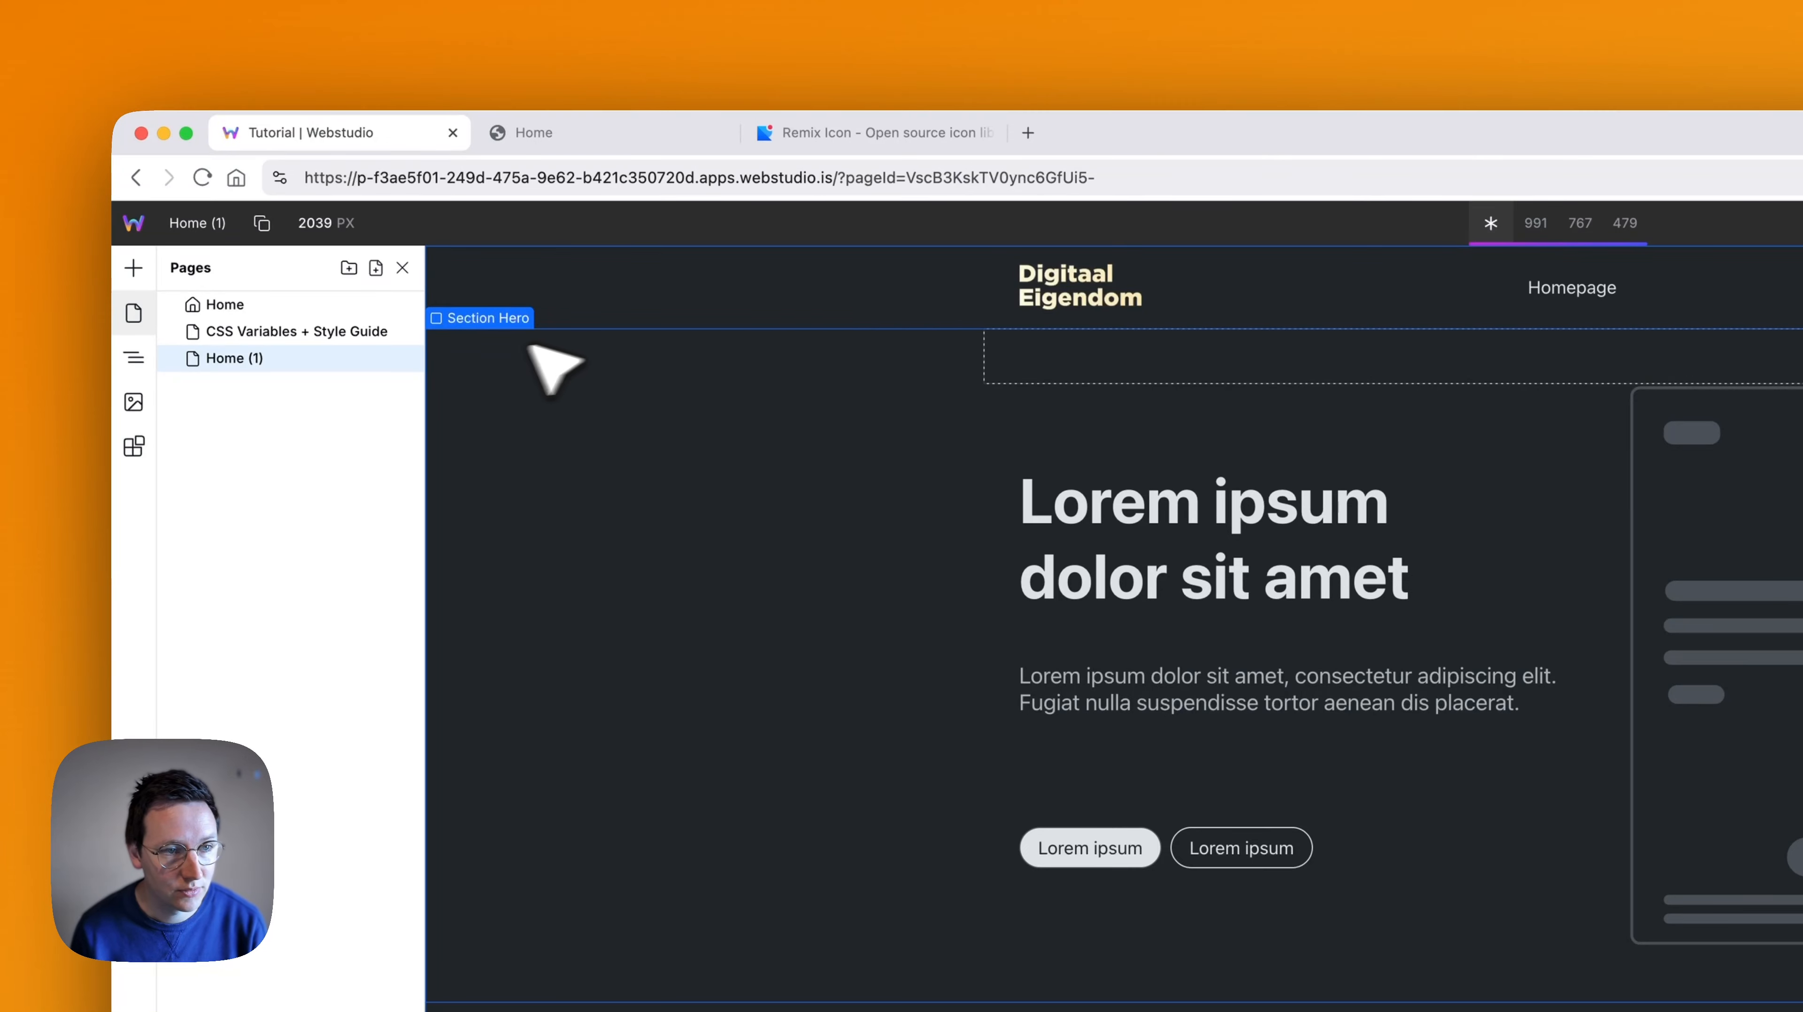
- Rename the duplicated Home page as "New page" in its page settings
{"action": "left_click", "coordinate": [404, 358]}
{"action": "key", "text": "super+a"}
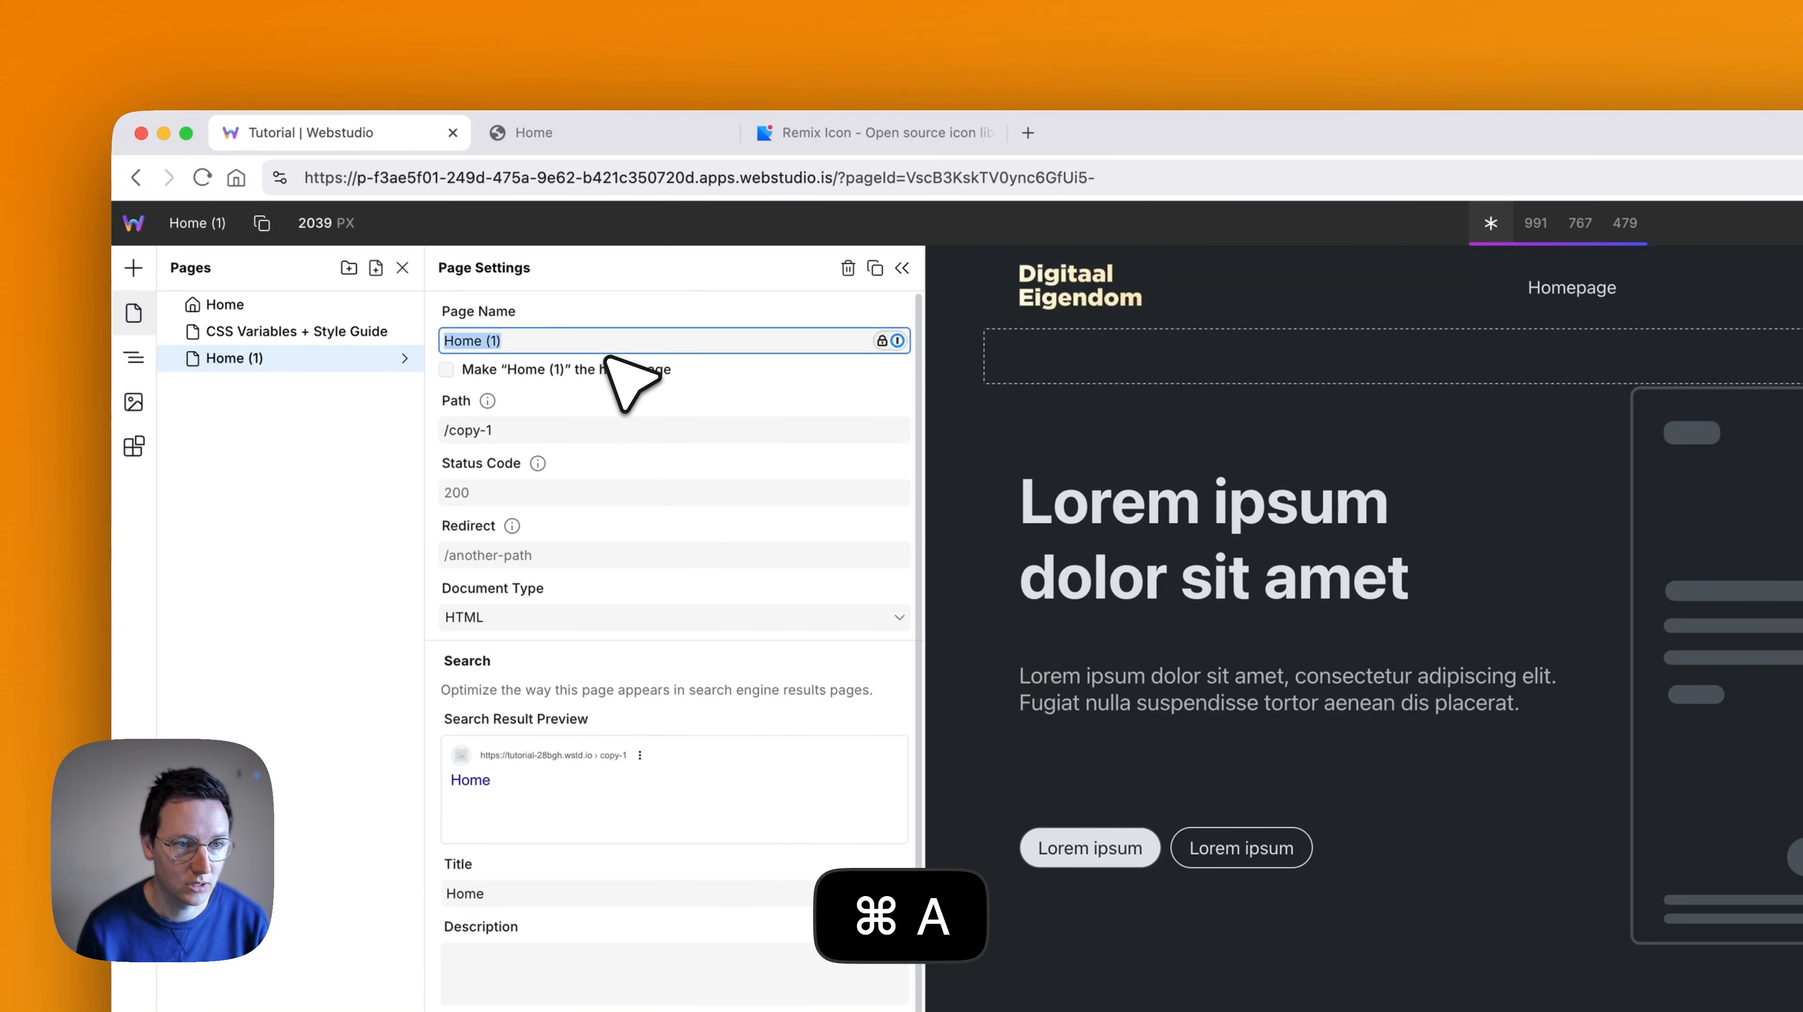
{"action": "type", "text": "D"}
{"action": "key", "text": "BackSpace"}
{"action": "type", "text": "New pa"}
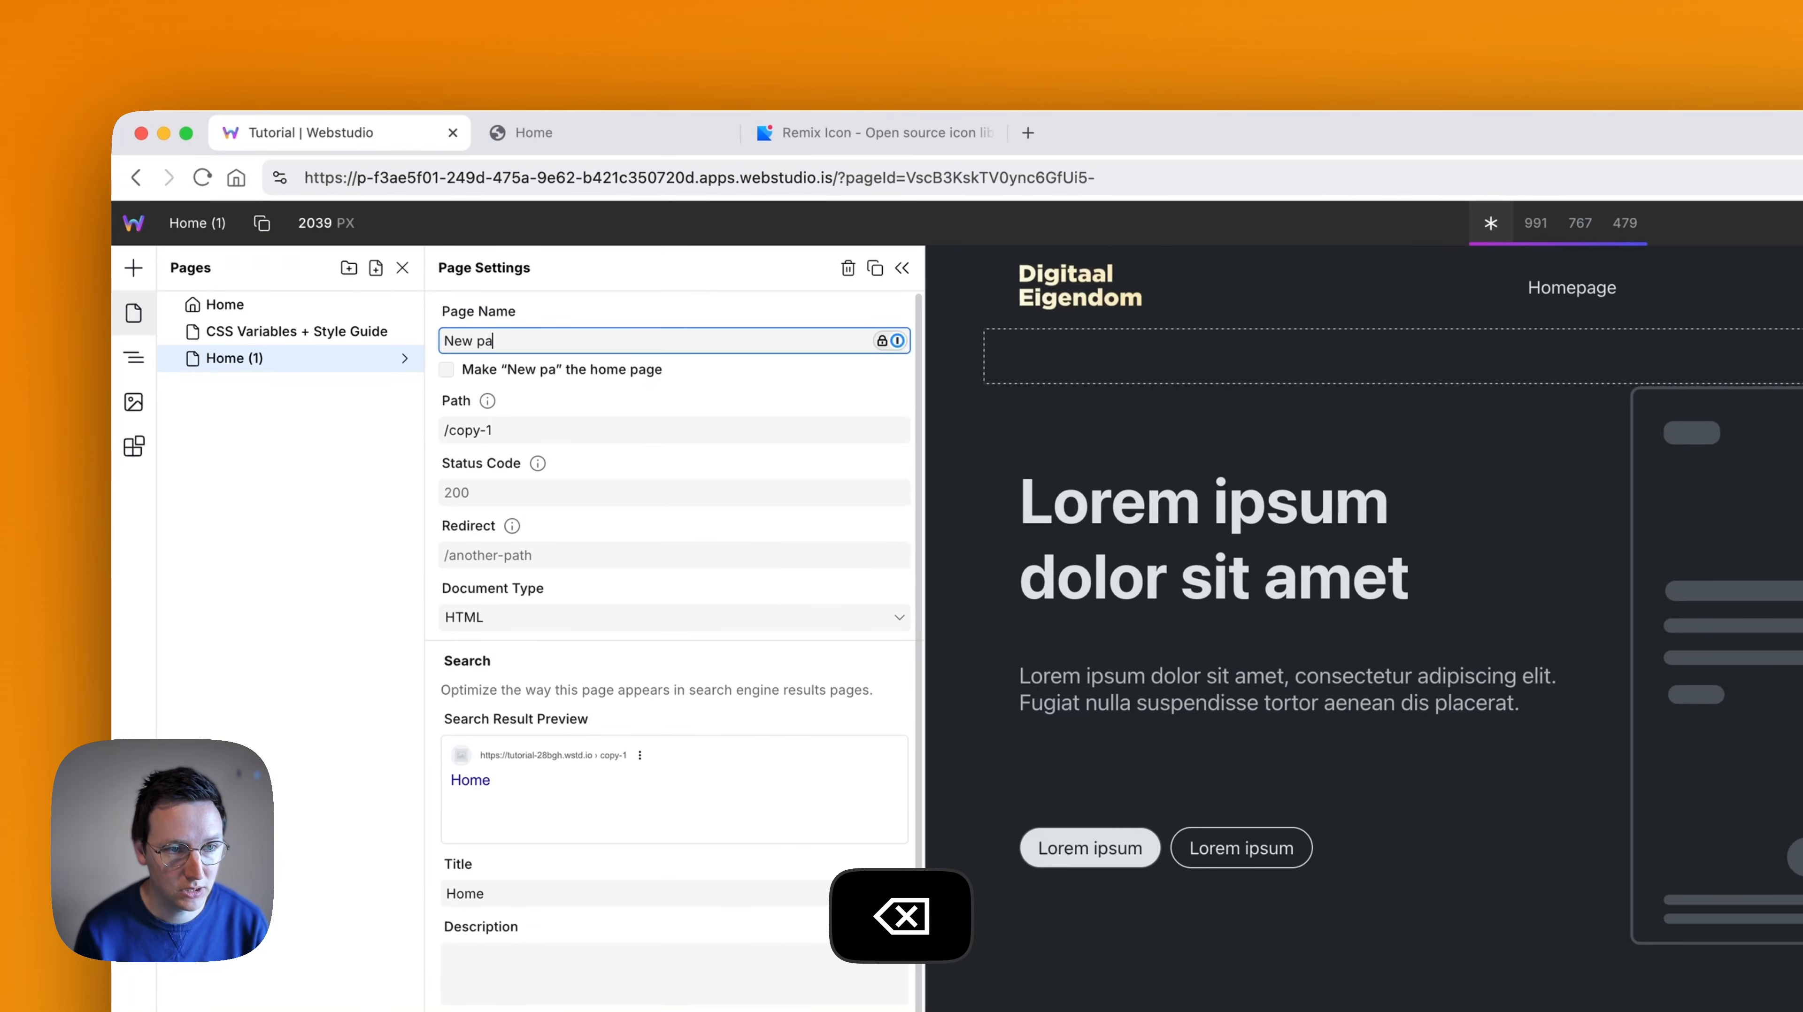
{"action": "type", "text": "ge"}
- Set New page's path to /new-page and close its page settings
{"action": "left_click", "coordinate": [576, 429]}
{"action": "key", "text": "super+a"}
{"action": "key", "text": "BackSpace"}
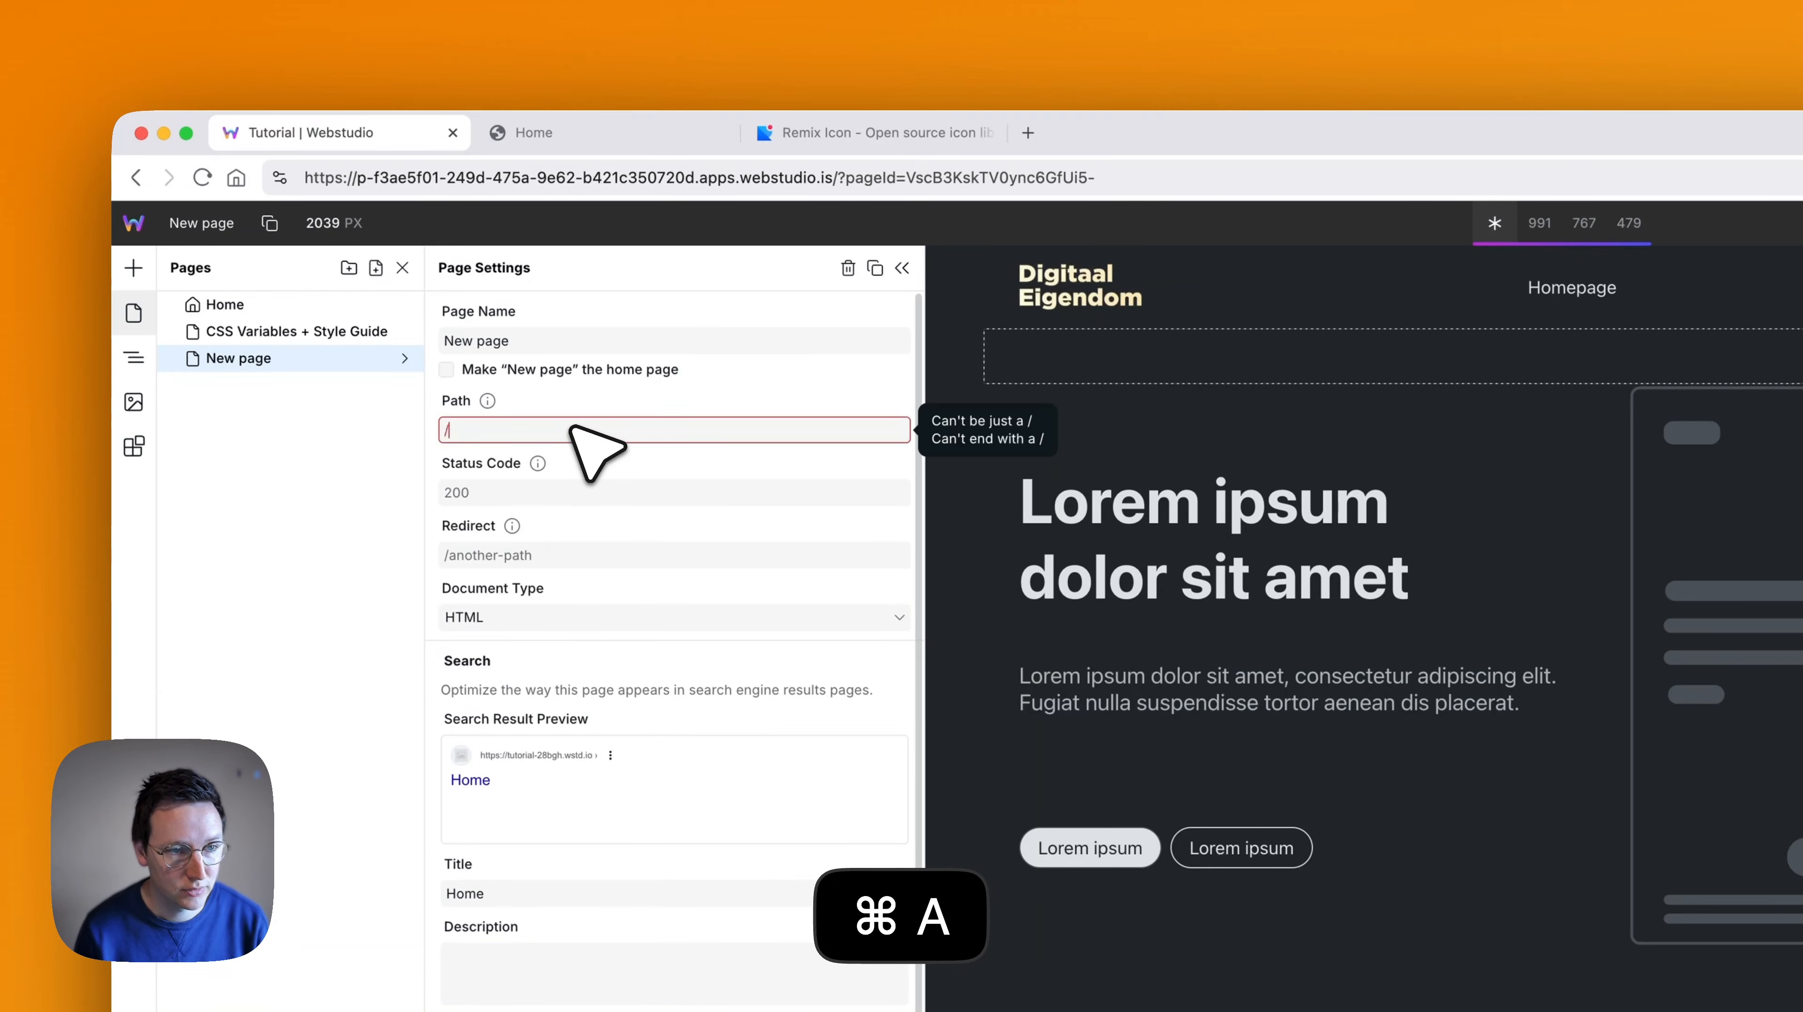
{"action": "type", "text": "/new-page"}
{"action": "left_click", "coordinate": [284, 573]}
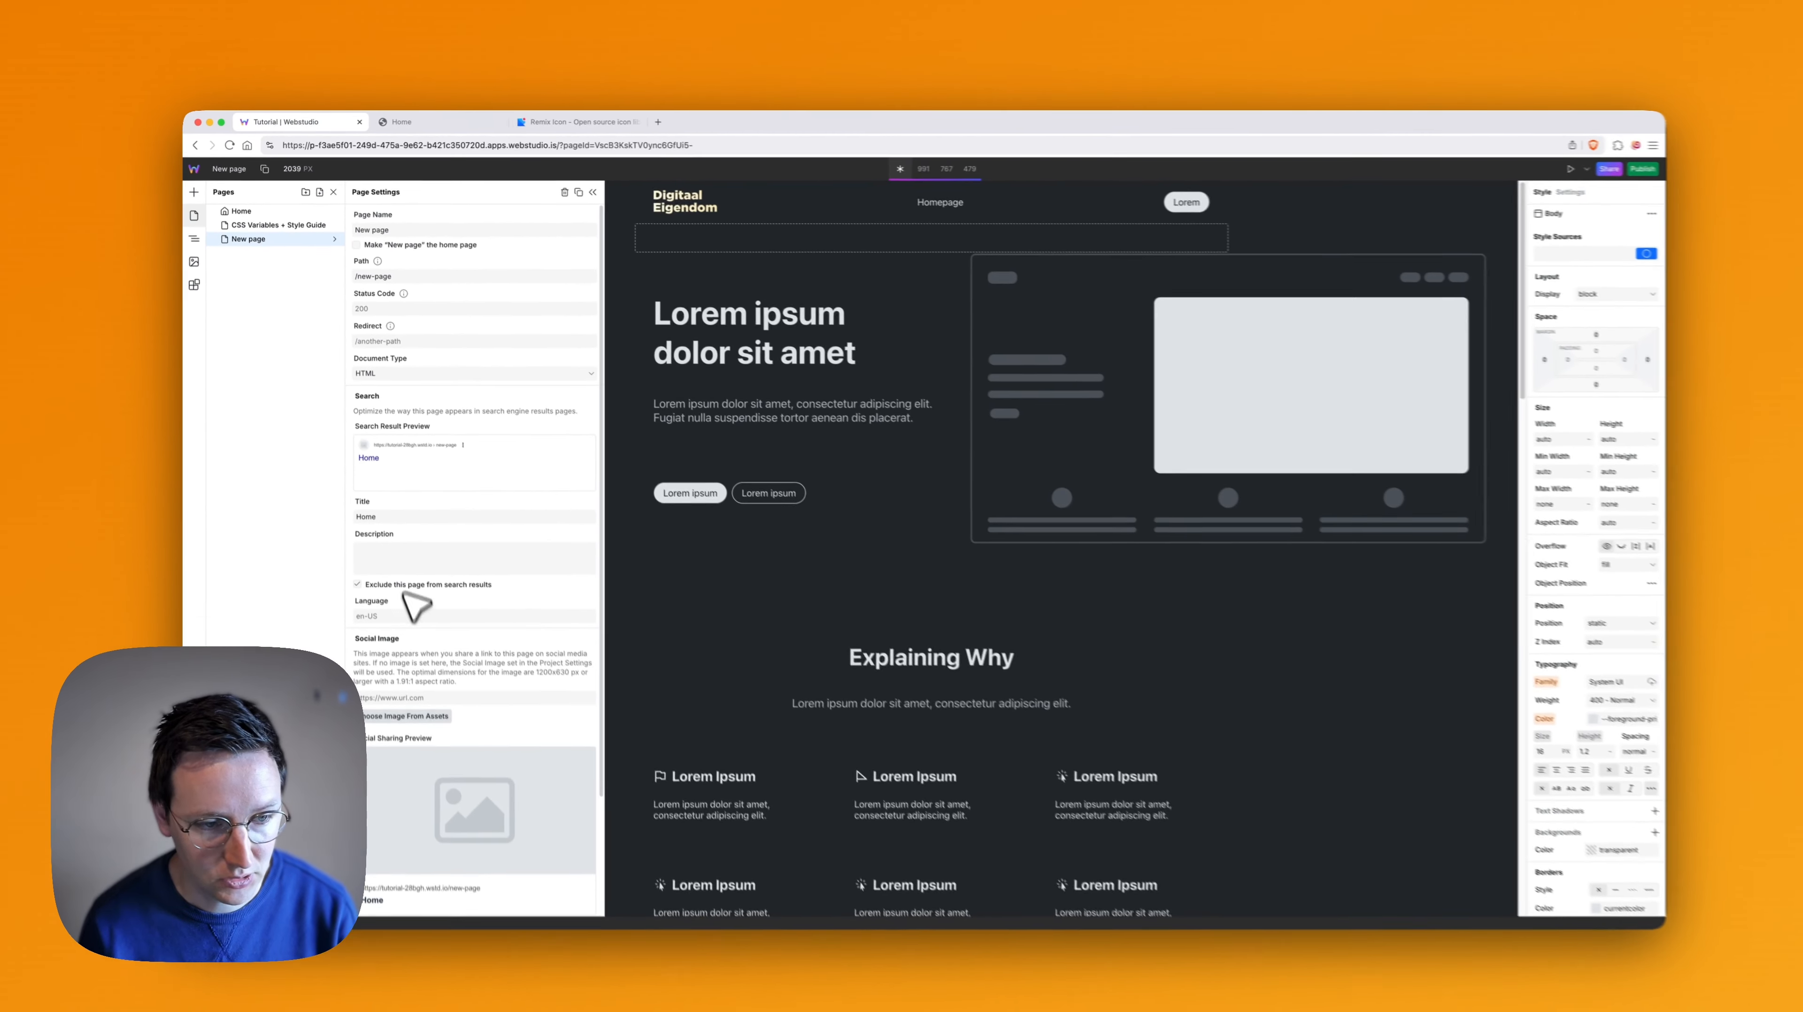
{"action": "scroll", "coordinate": [483, 703], "scroll_direction": "down", "scroll_amount": 3}
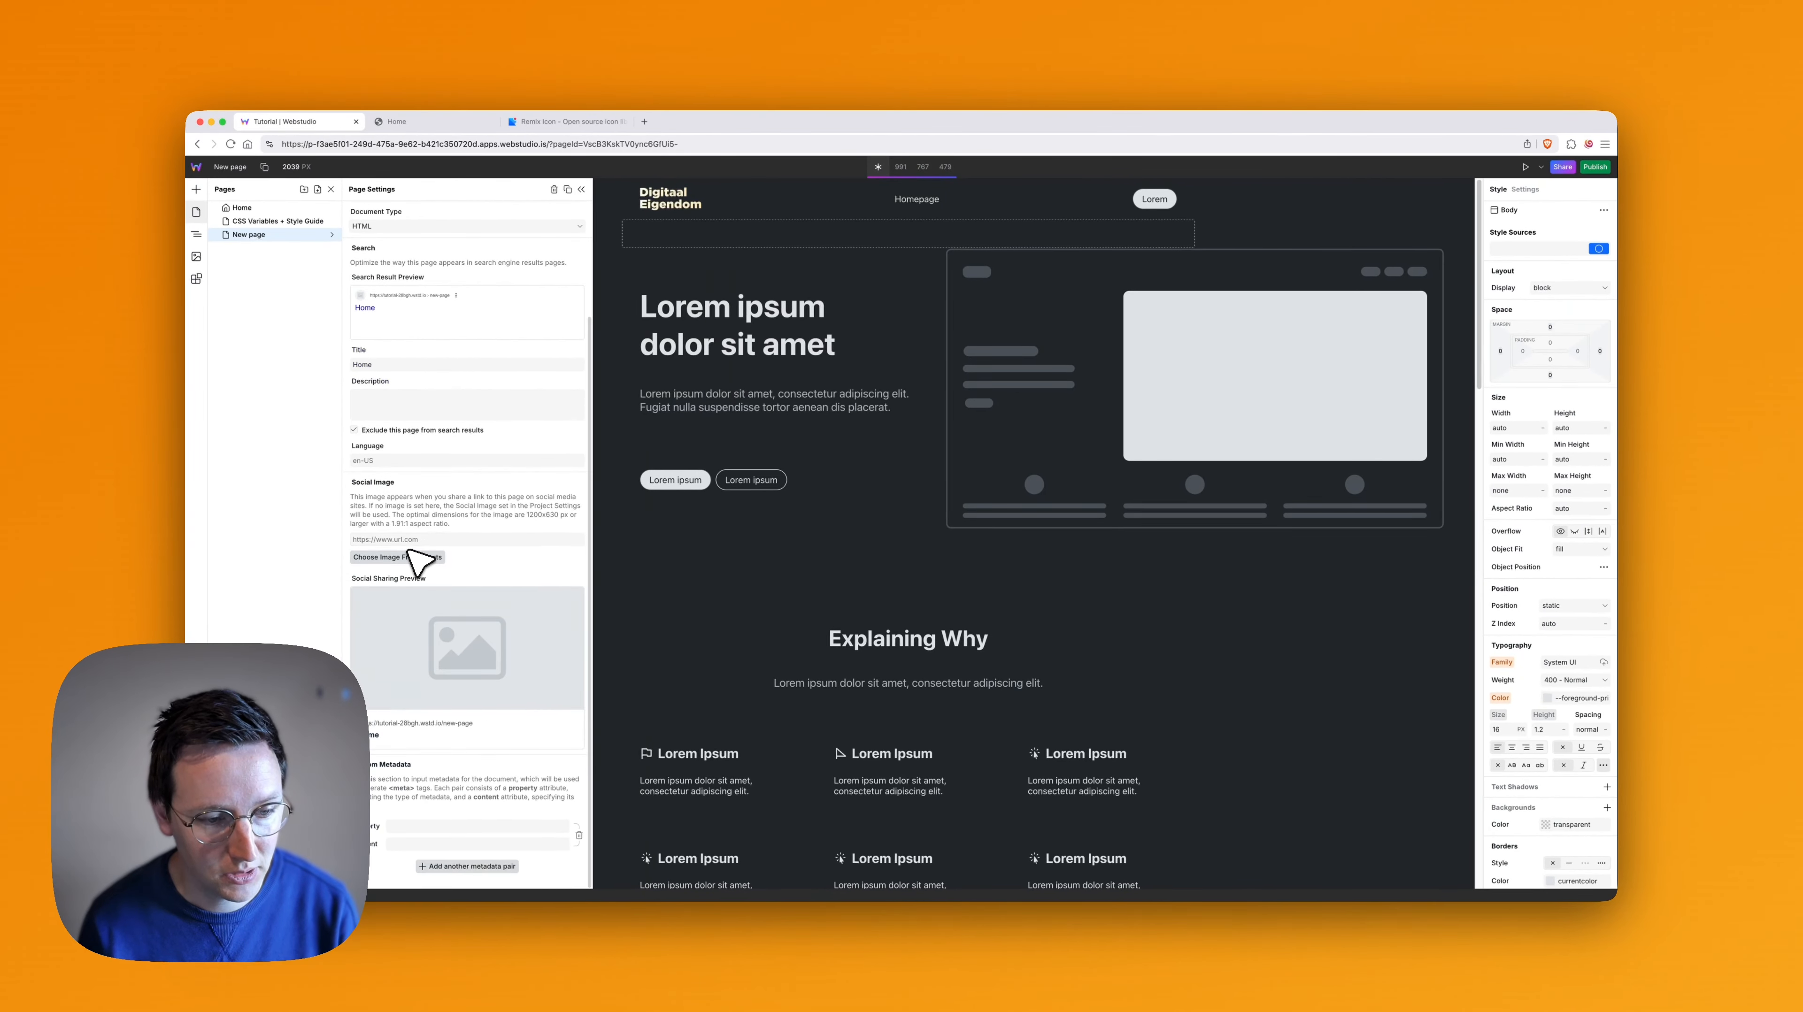
{"action": "scroll", "coordinate": [412, 564], "scroll_direction": "up", "scroll_amount": 3}
{"action": "left_click", "coordinate": [582, 189]}
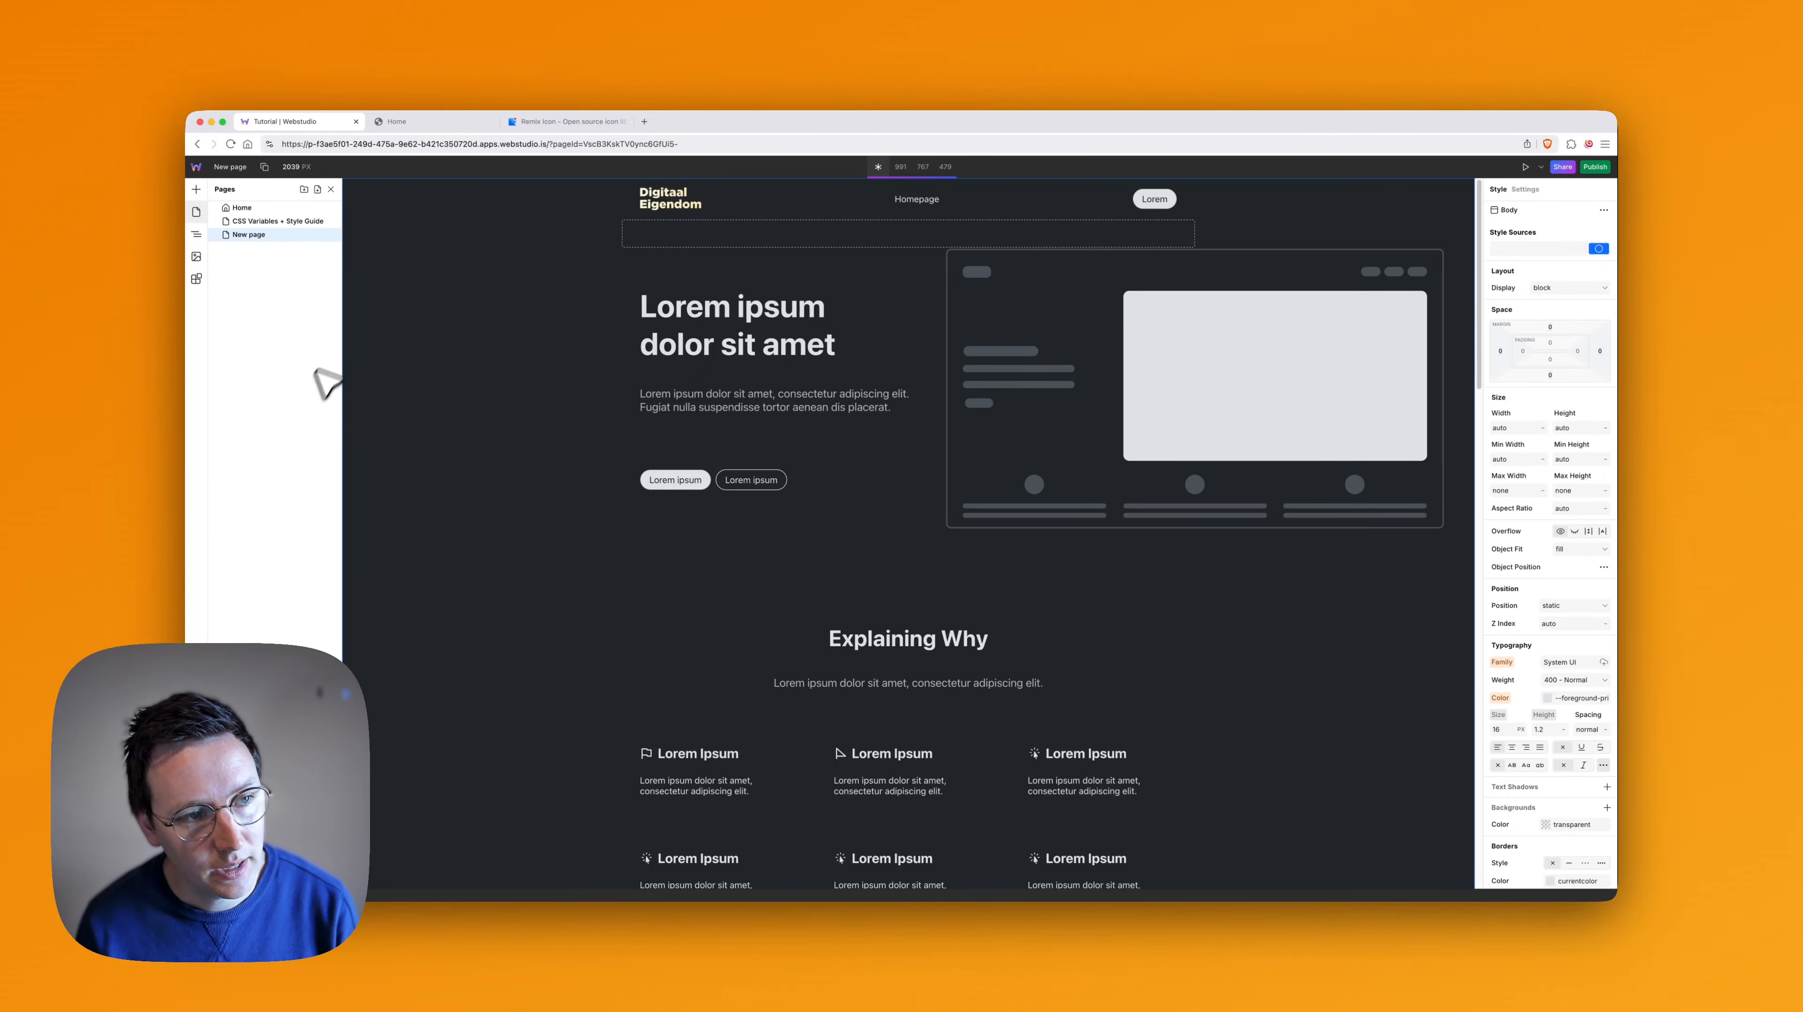
- Delete Section ProductServices and Section Why from Main on New page, and review the remaining layout
{"action": "left_click", "coordinate": [638, 351]}
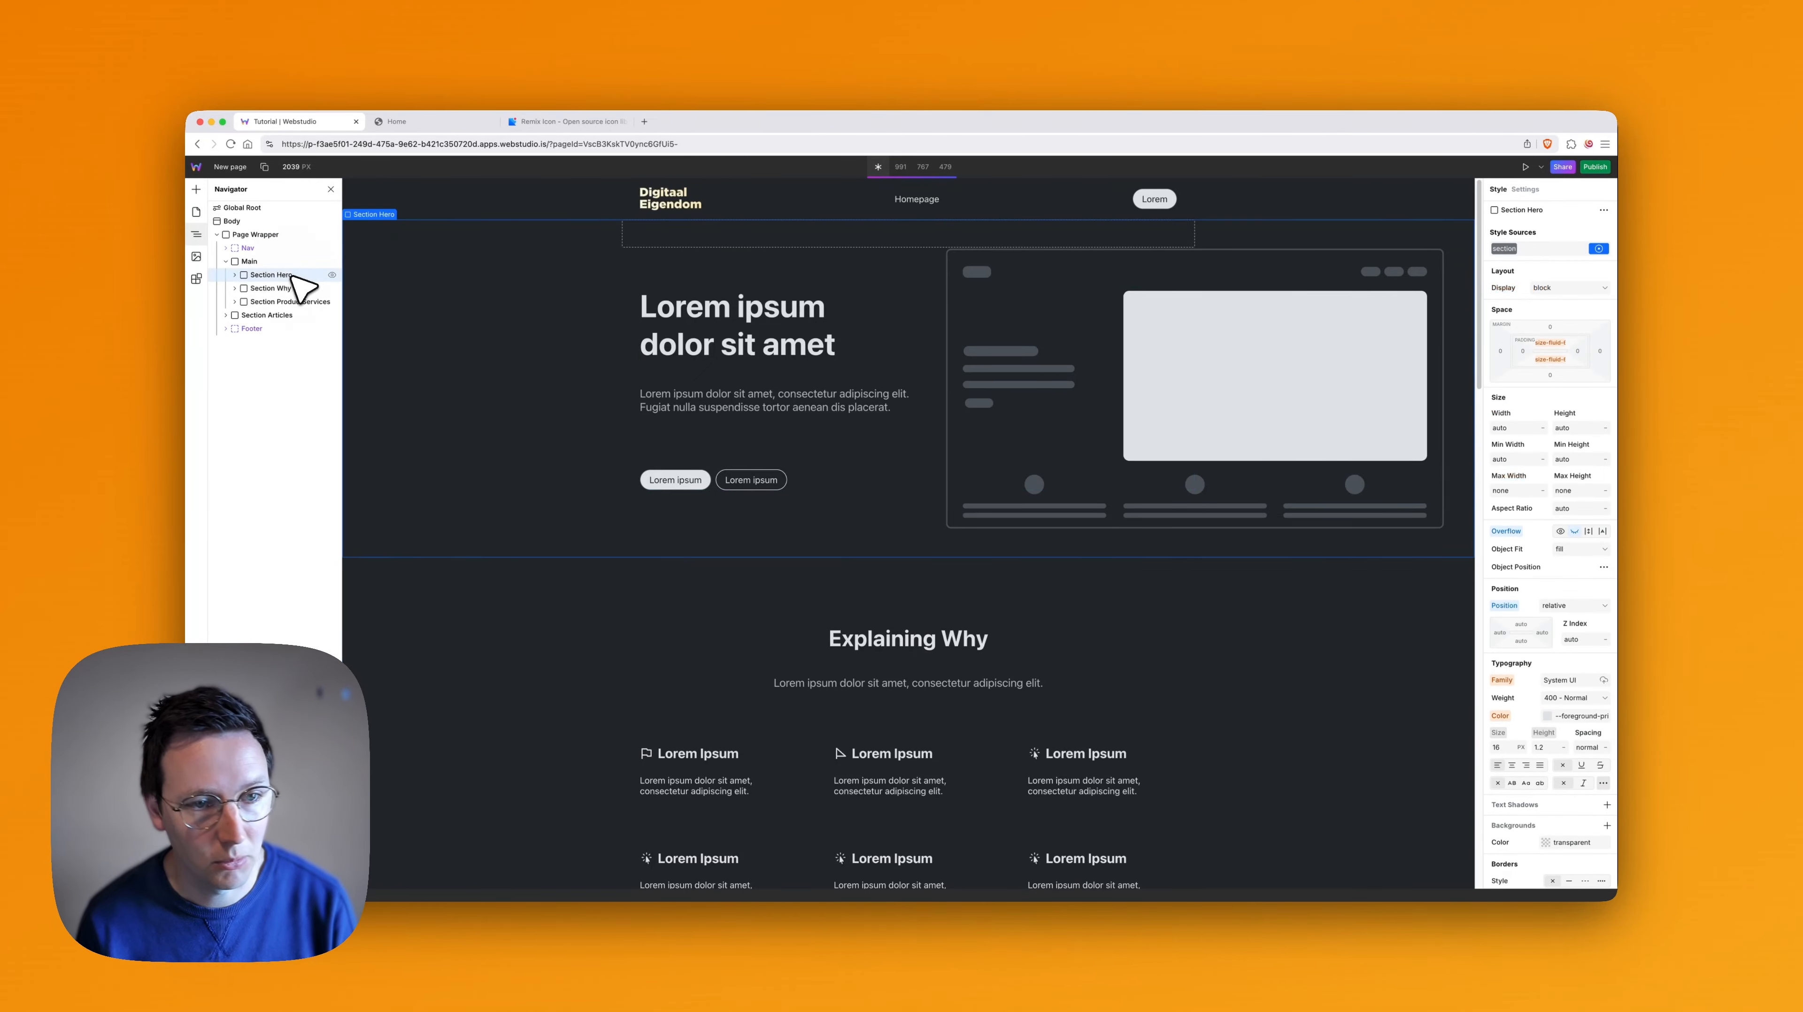
{"action": "scroll", "coordinate": [886, 471], "scroll_direction": "down", "scroll_amount": 5}
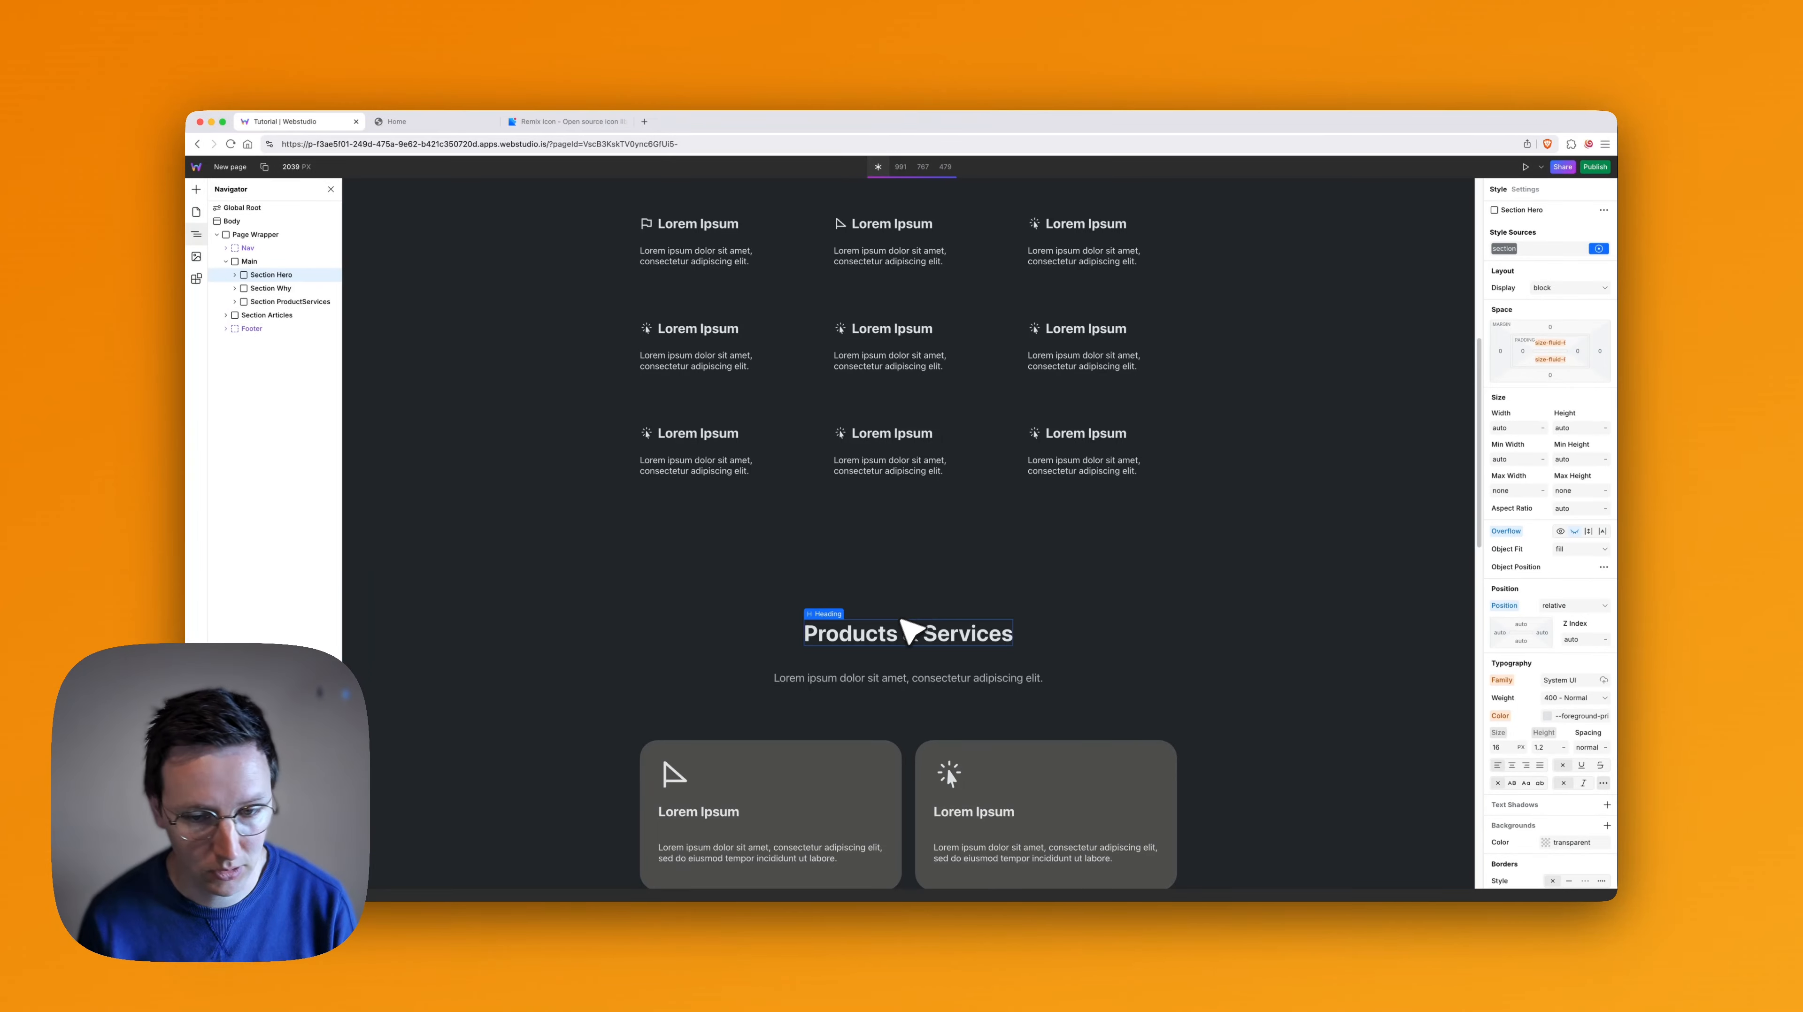
{"action": "left_click", "coordinate": [804, 589]}
{"action": "scroll", "coordinate": [804, 589], "scroll_direction": "down", "scroll_amount": 5}
{"action": "key", "text": "BackSpace"}
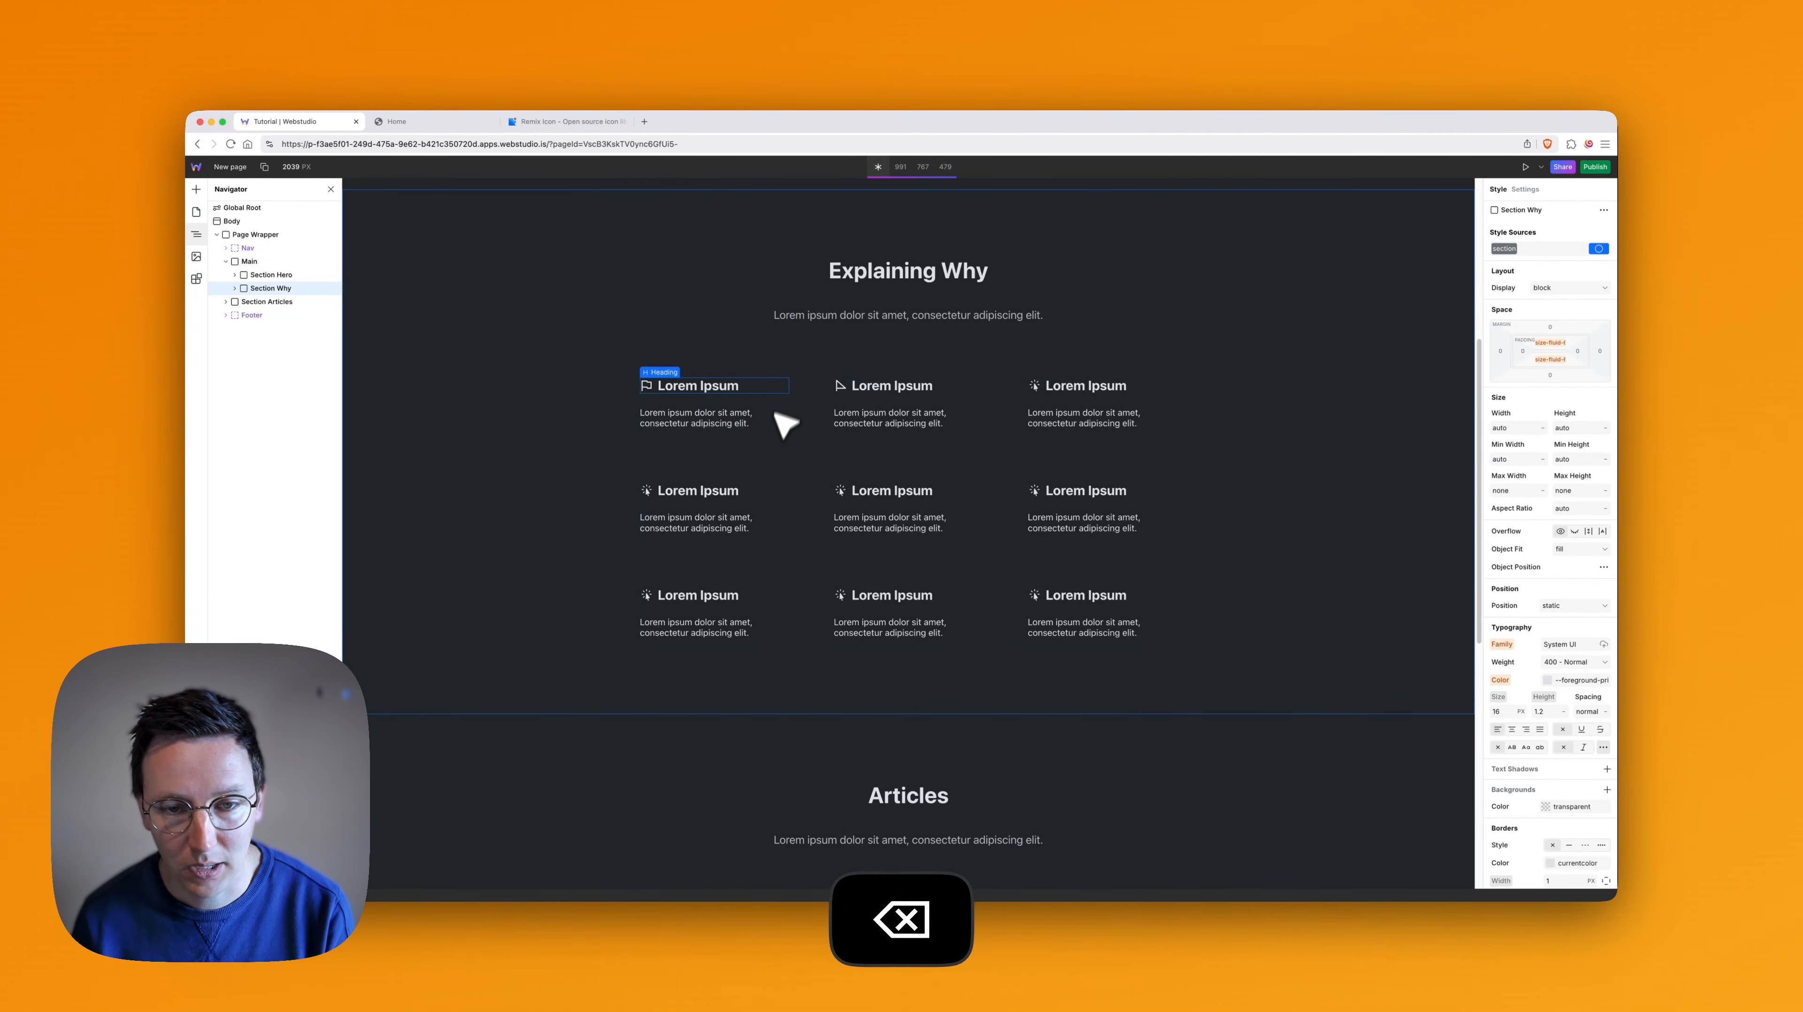
{"action": "key", "text": "BackSpace"}
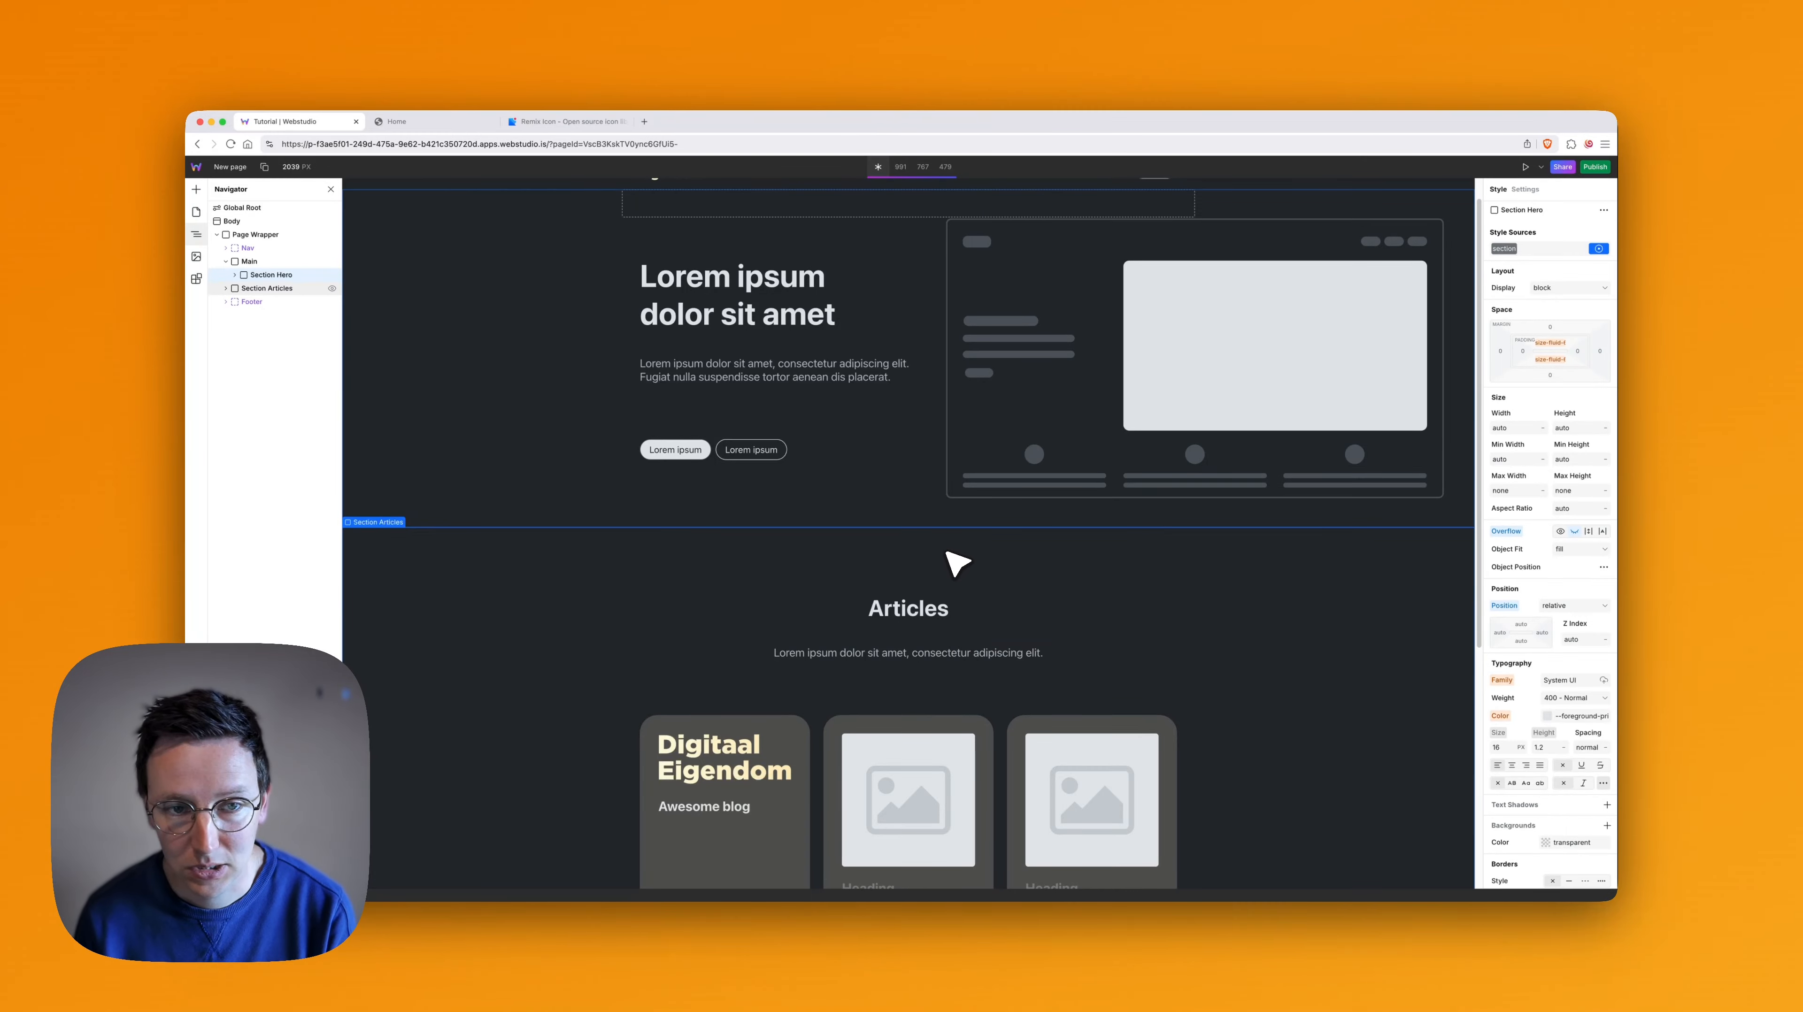
{"action": "scroll", "coordinate": [951, 562], "scroll_direction": "down", "scroll_amount": 5}
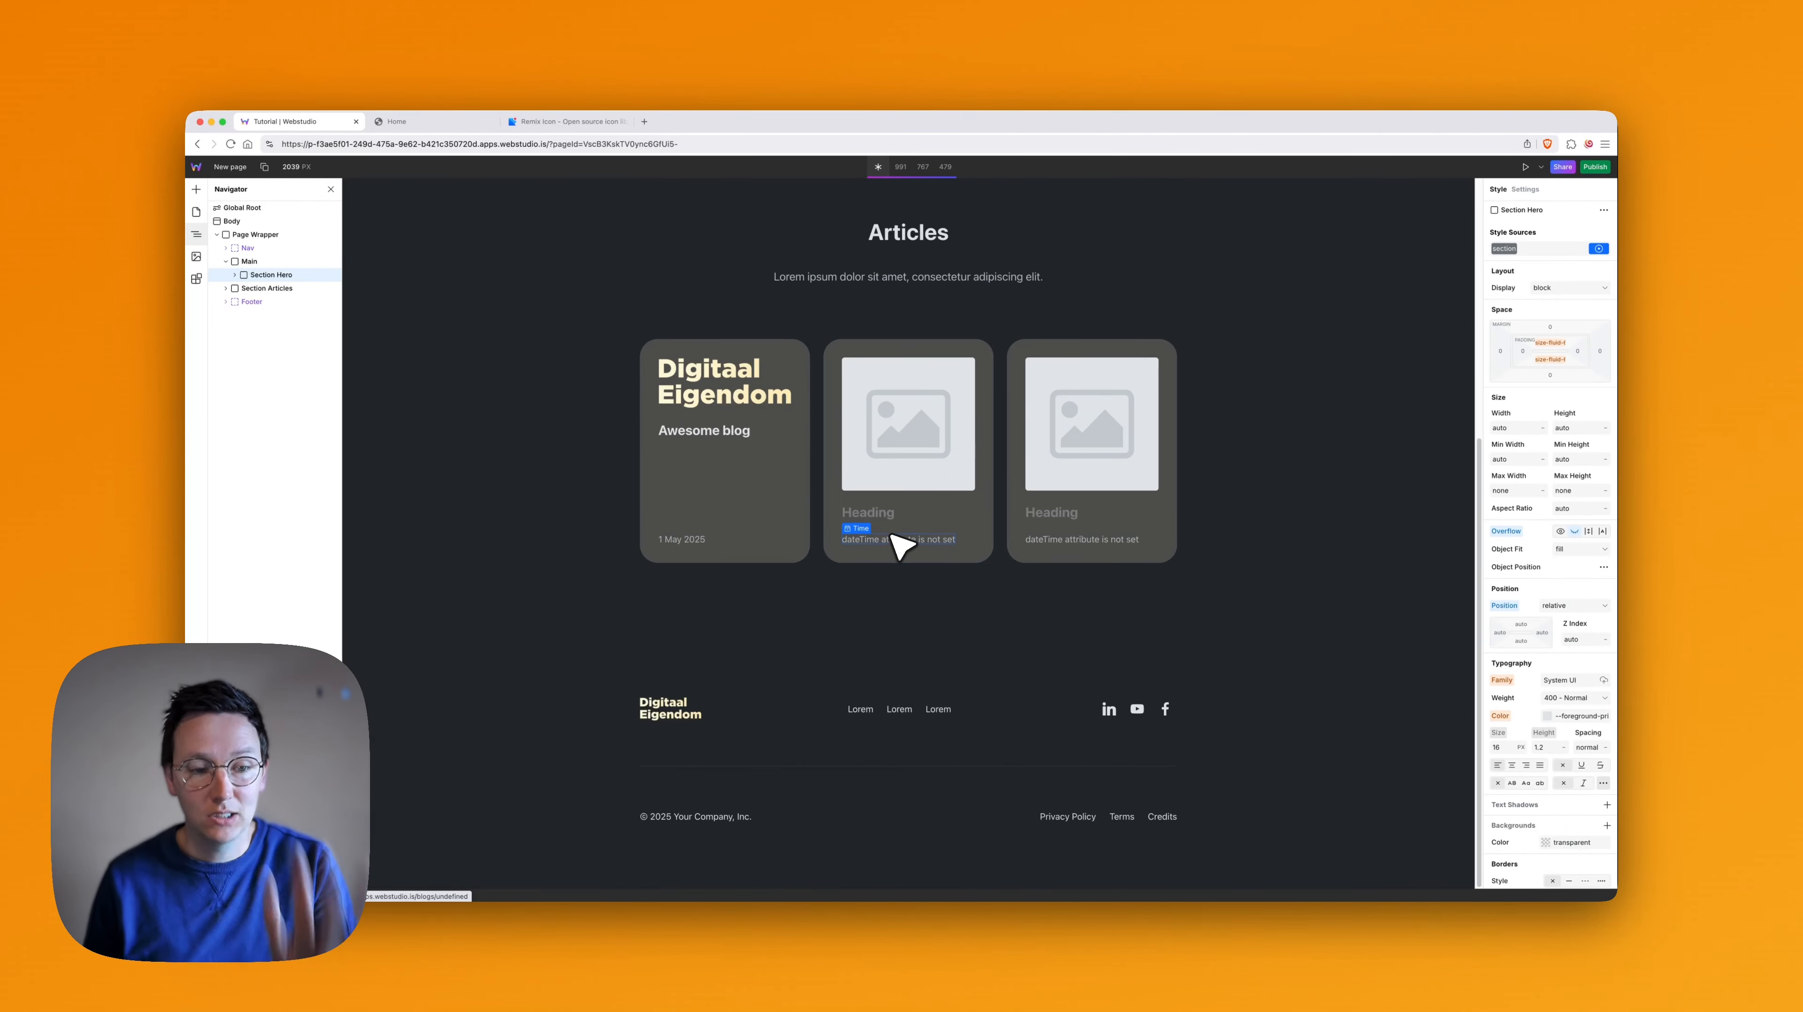
{"action": "scroll", "coordinate": [848, 546], "scroll_direction": "up", "scroll_amount": 5}
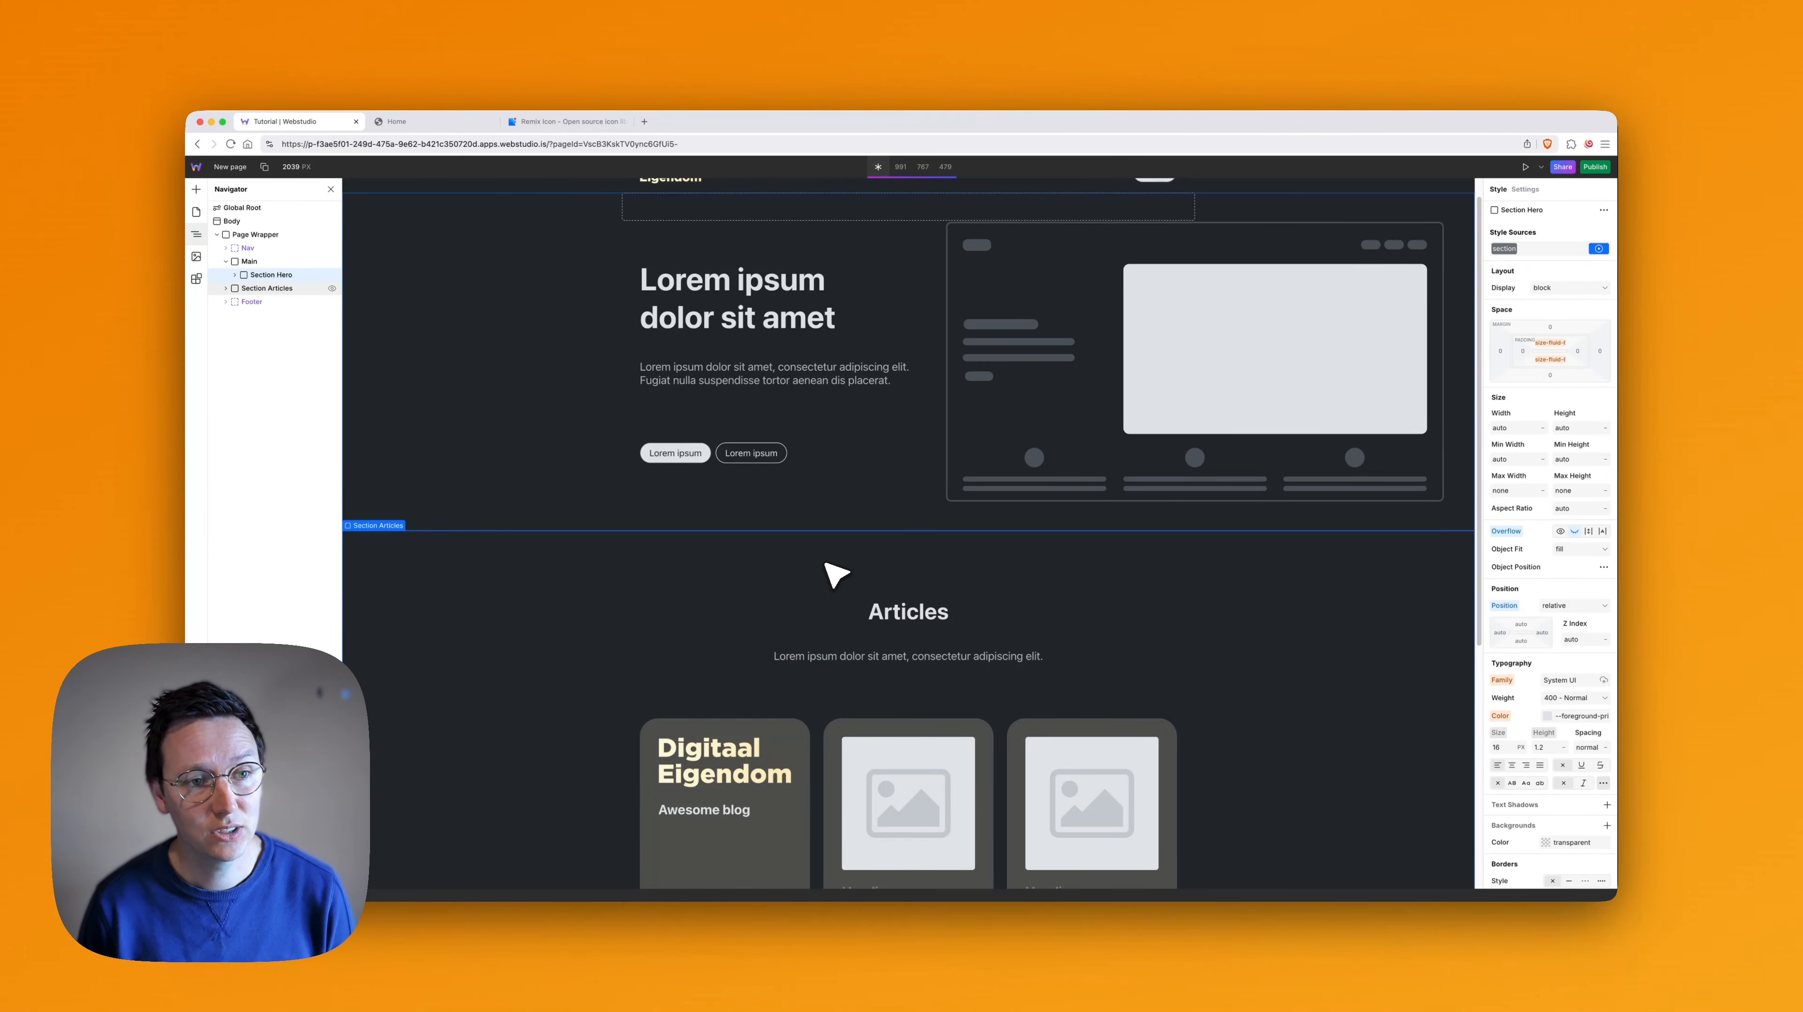
{"action": "scroll", "coordinate": [871, 538], "scroll_direction": "down", "scroll_amount": 5}
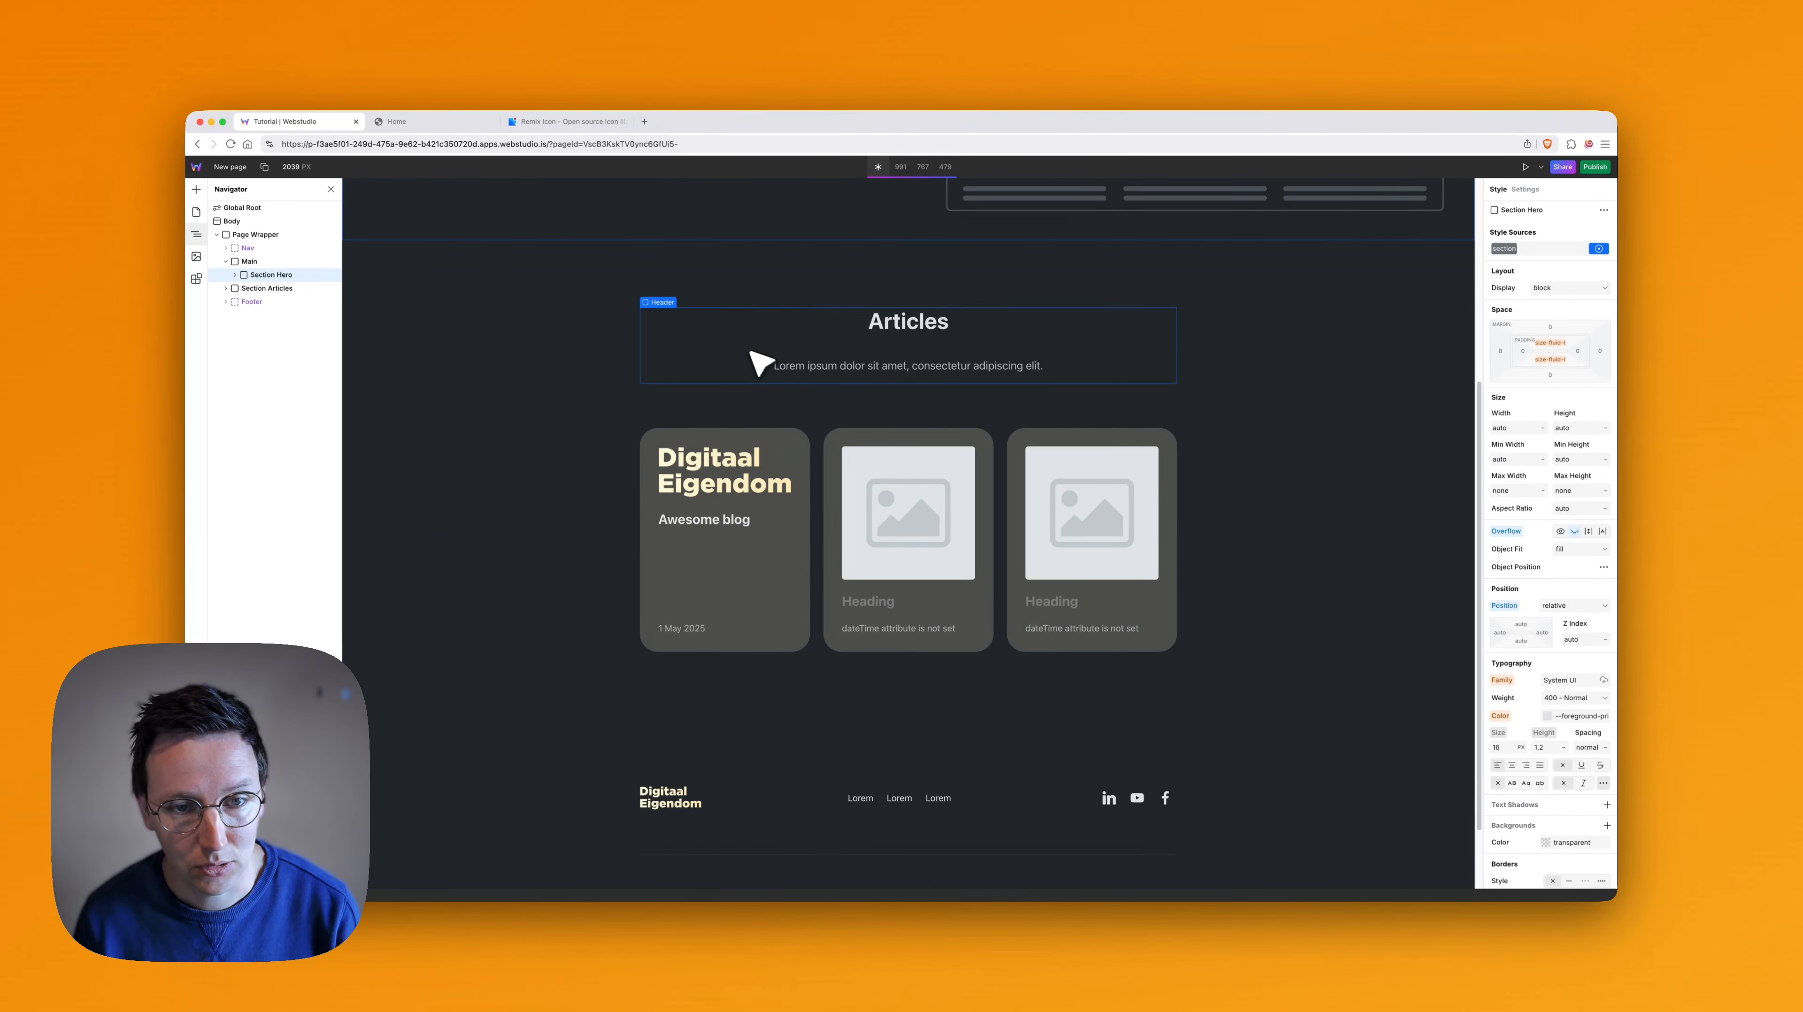
- Replace the paragraph under the Articles heading on New page with "Great stuff to read"
{"action": "left_click", "coordinate": [705, 289]}
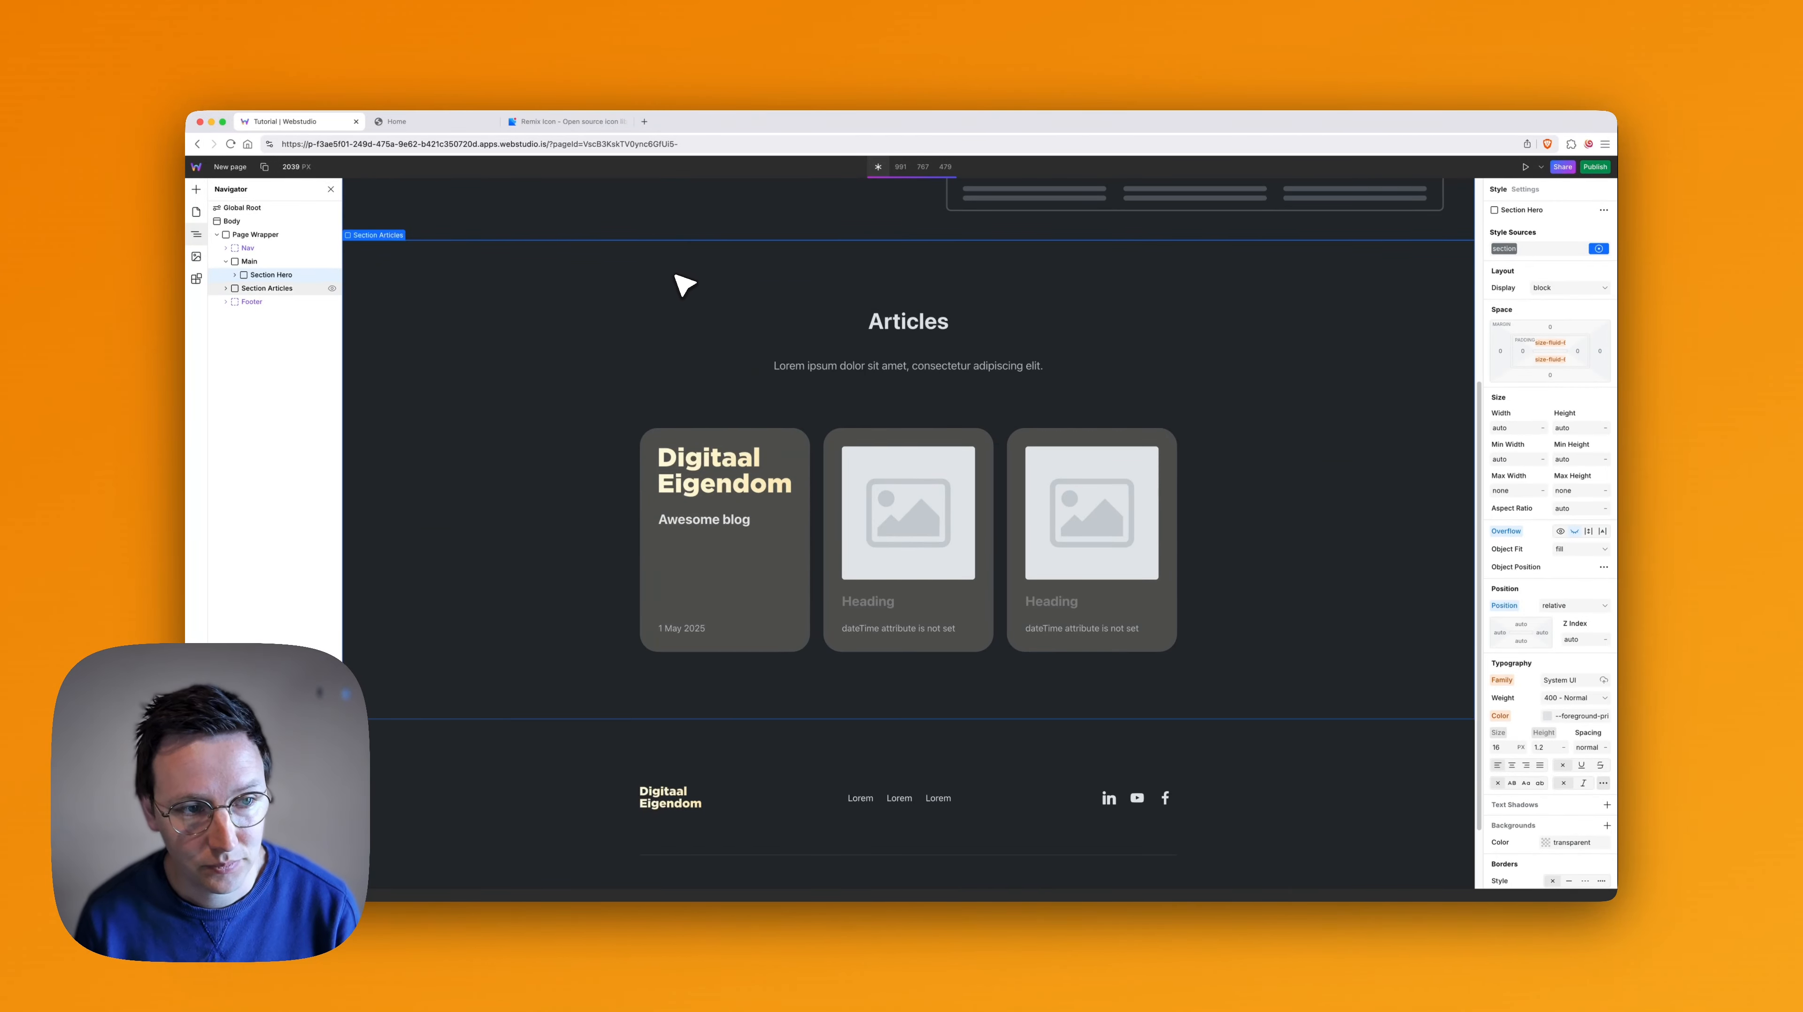
{"action": "double_click", "coordinate": [930, 328]}
{"action": "double_click", "coordinate": [945, 320]}
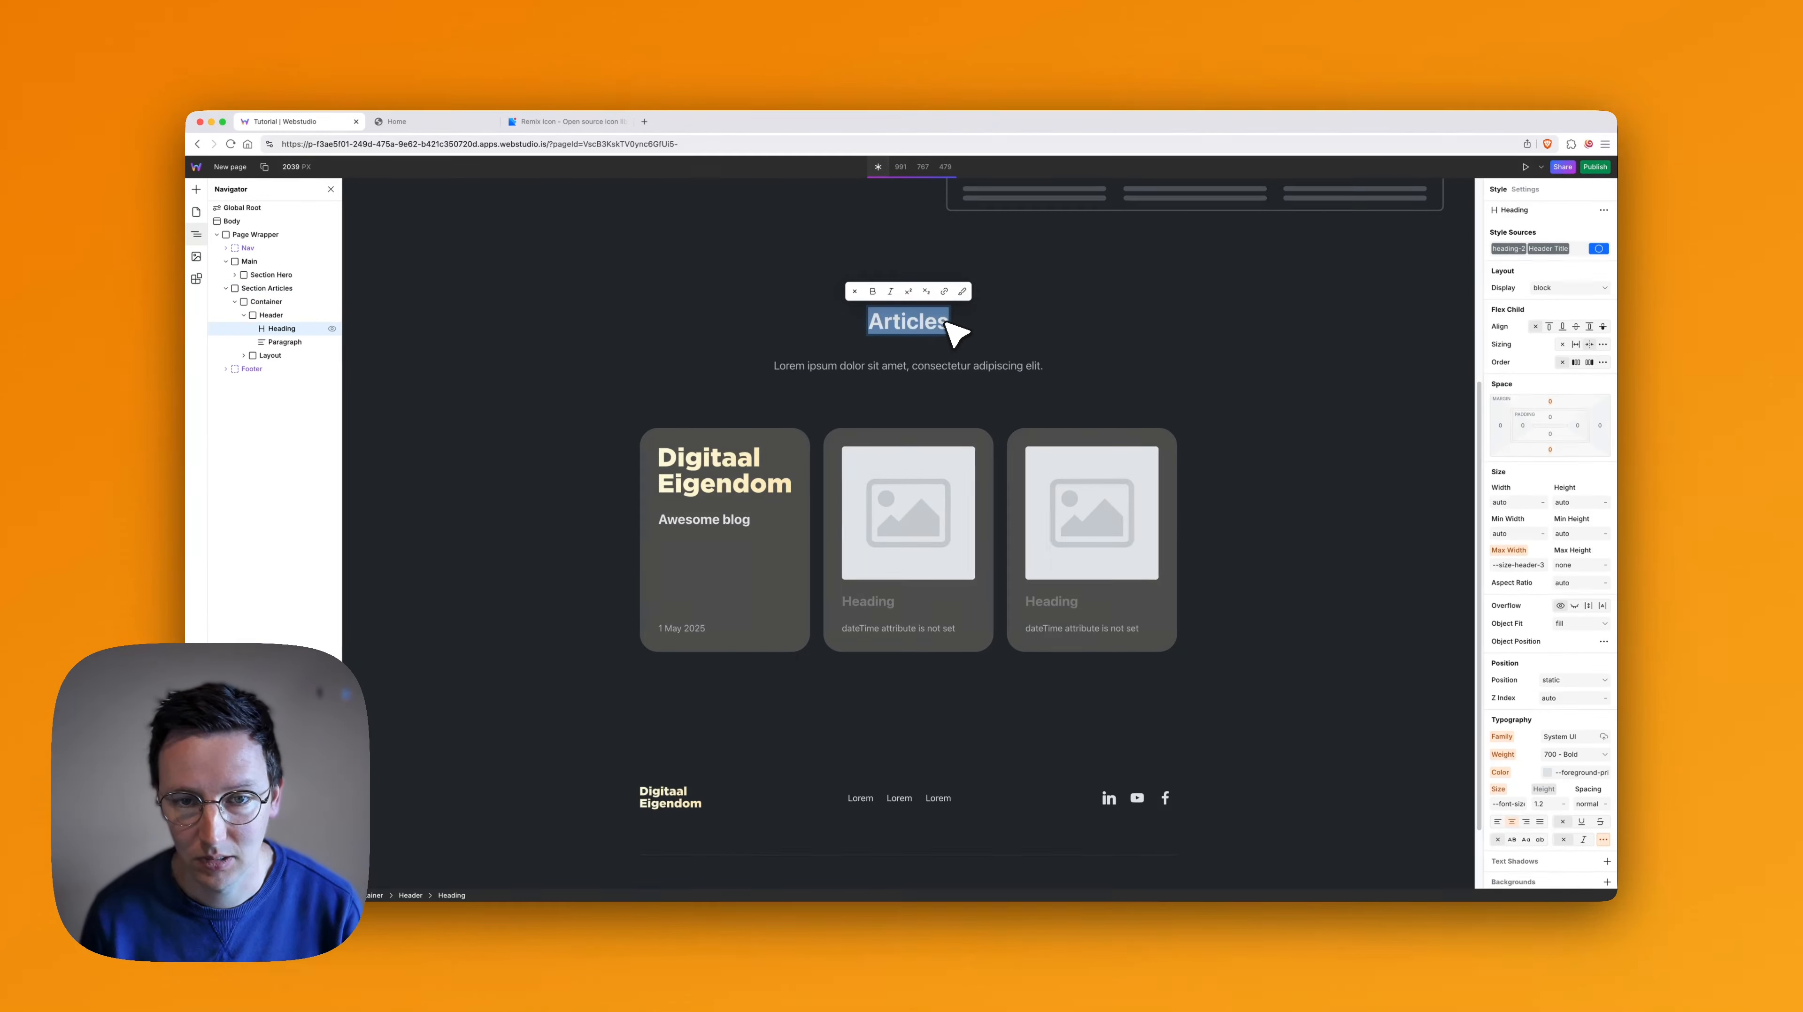
{"action": "double_click", "coordinate": [914, 370]}
{"action": "key", "text": "super+a"}
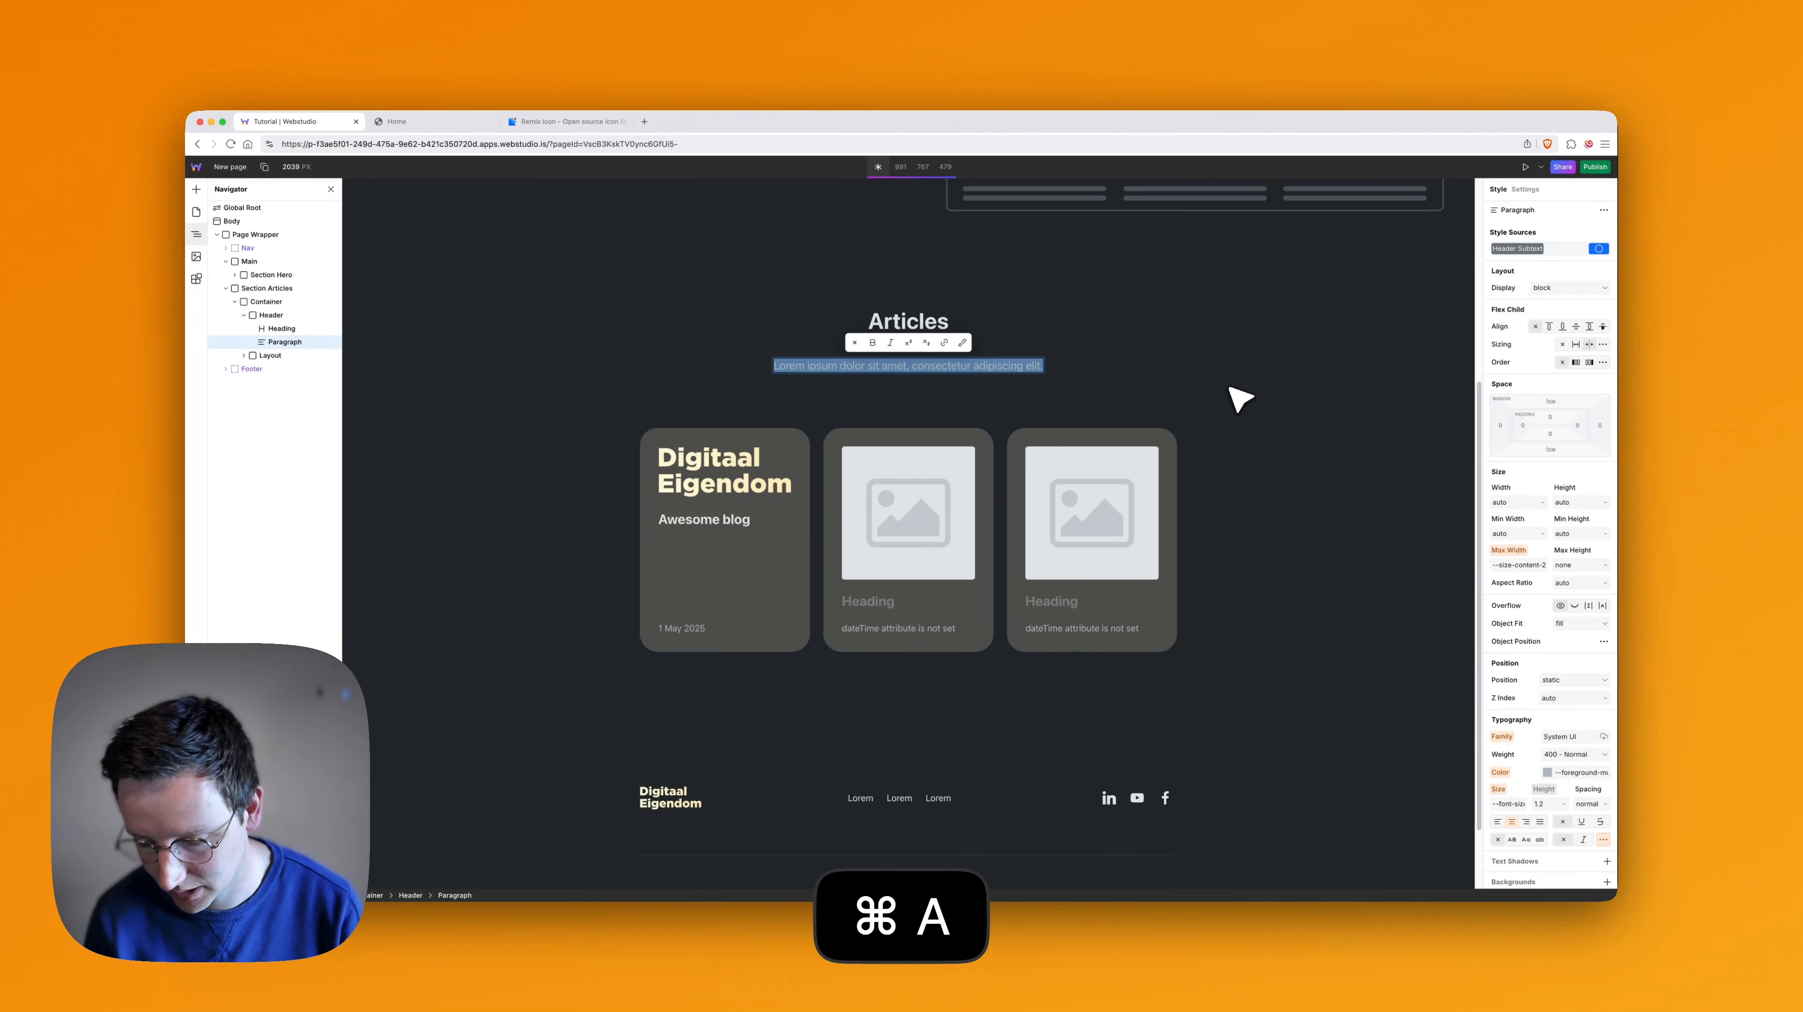
{"action": "type", "text": "Great s"}
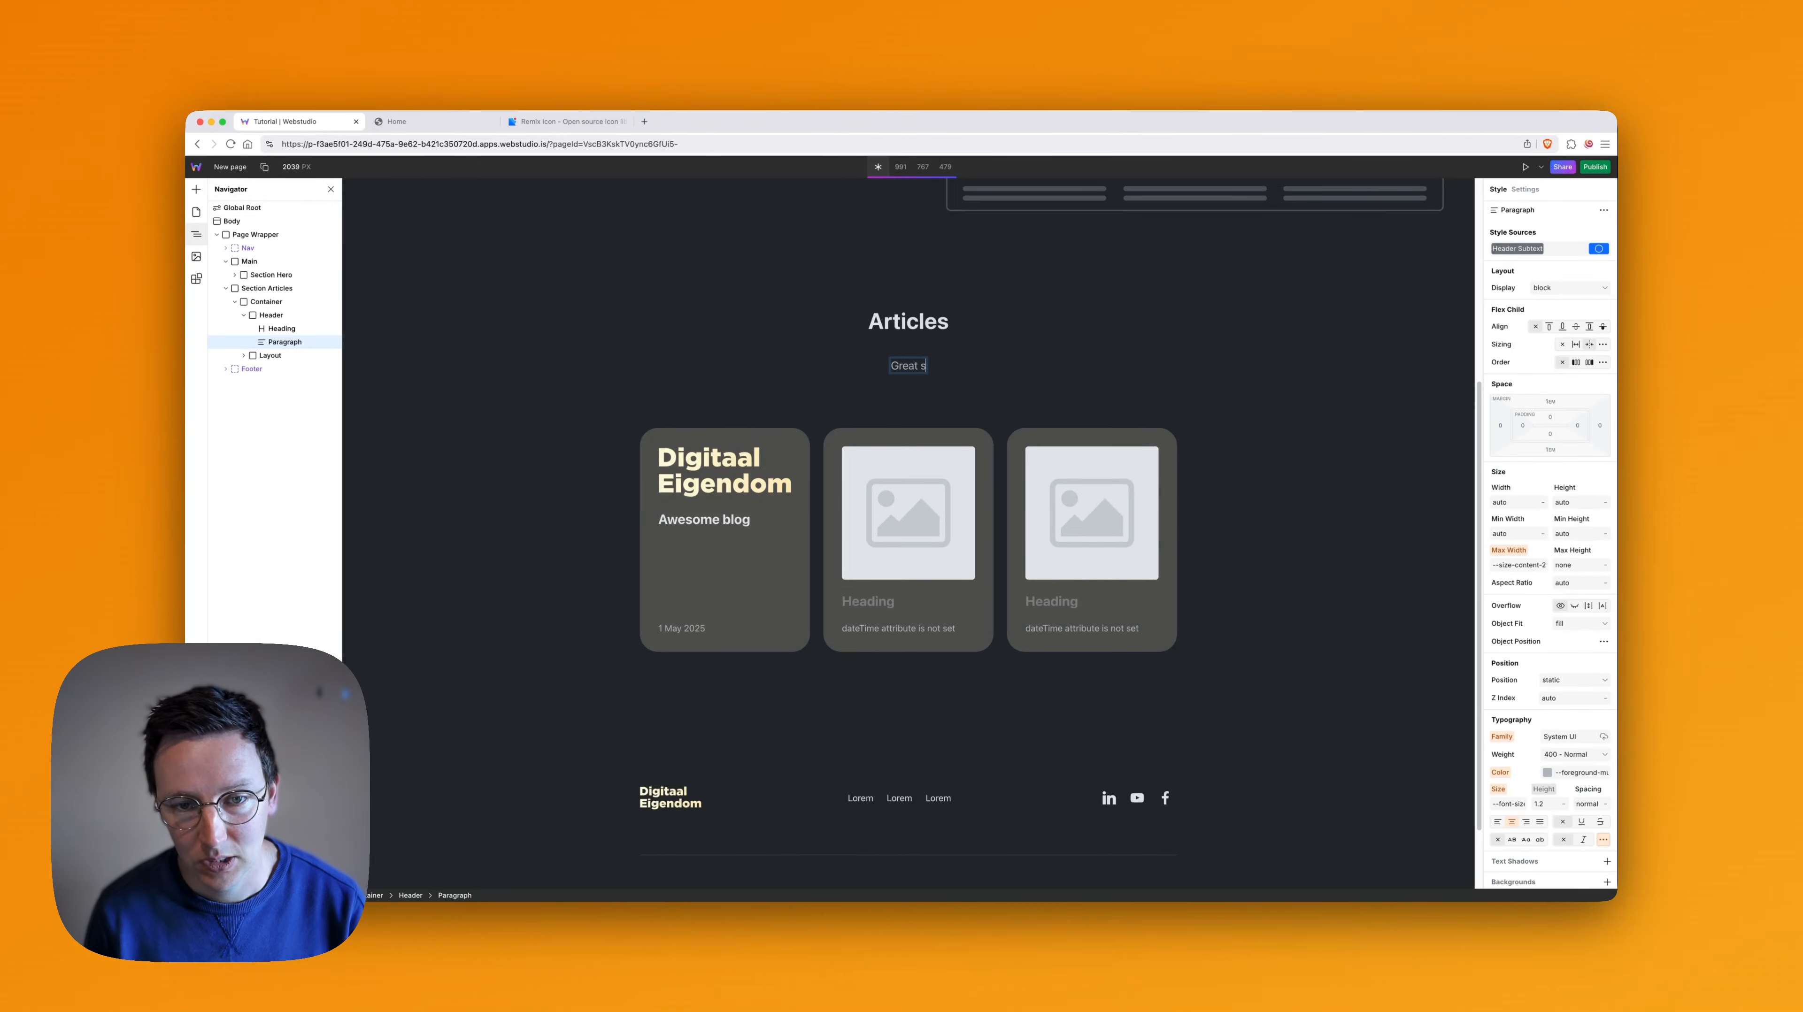
{"action": "type", "text": "tuff to read"}
{"action": "scroll", "coordinate": [1237, 379], "scroll_direction": "down", "scroll_amount": 1}
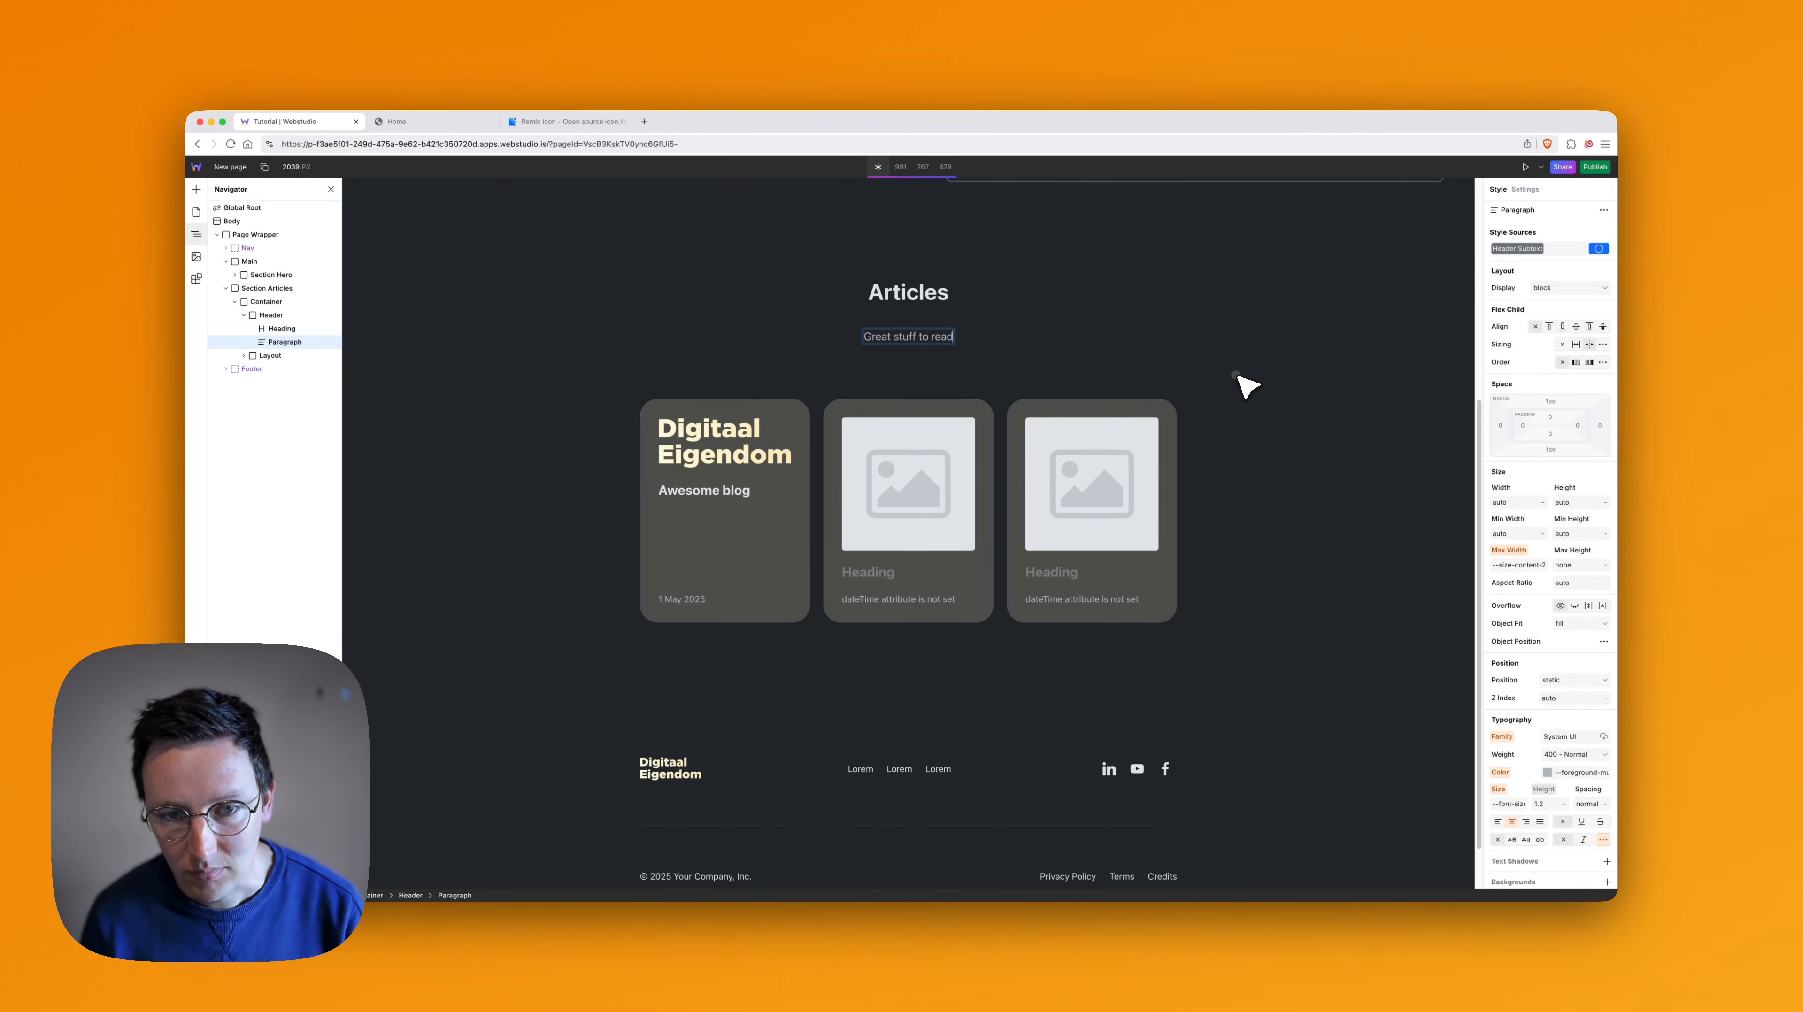
{"action": "left_click", "coordinate": [1237, 379]}
- Check the Articles section on the Home page against the edited one, and return to New page
{"action": "scroll", "coordinate": [906, 439], "scroll_direction": "up", "scroll_amount": 3}
{"action": "left_click", "coordinate": [195, 212]}
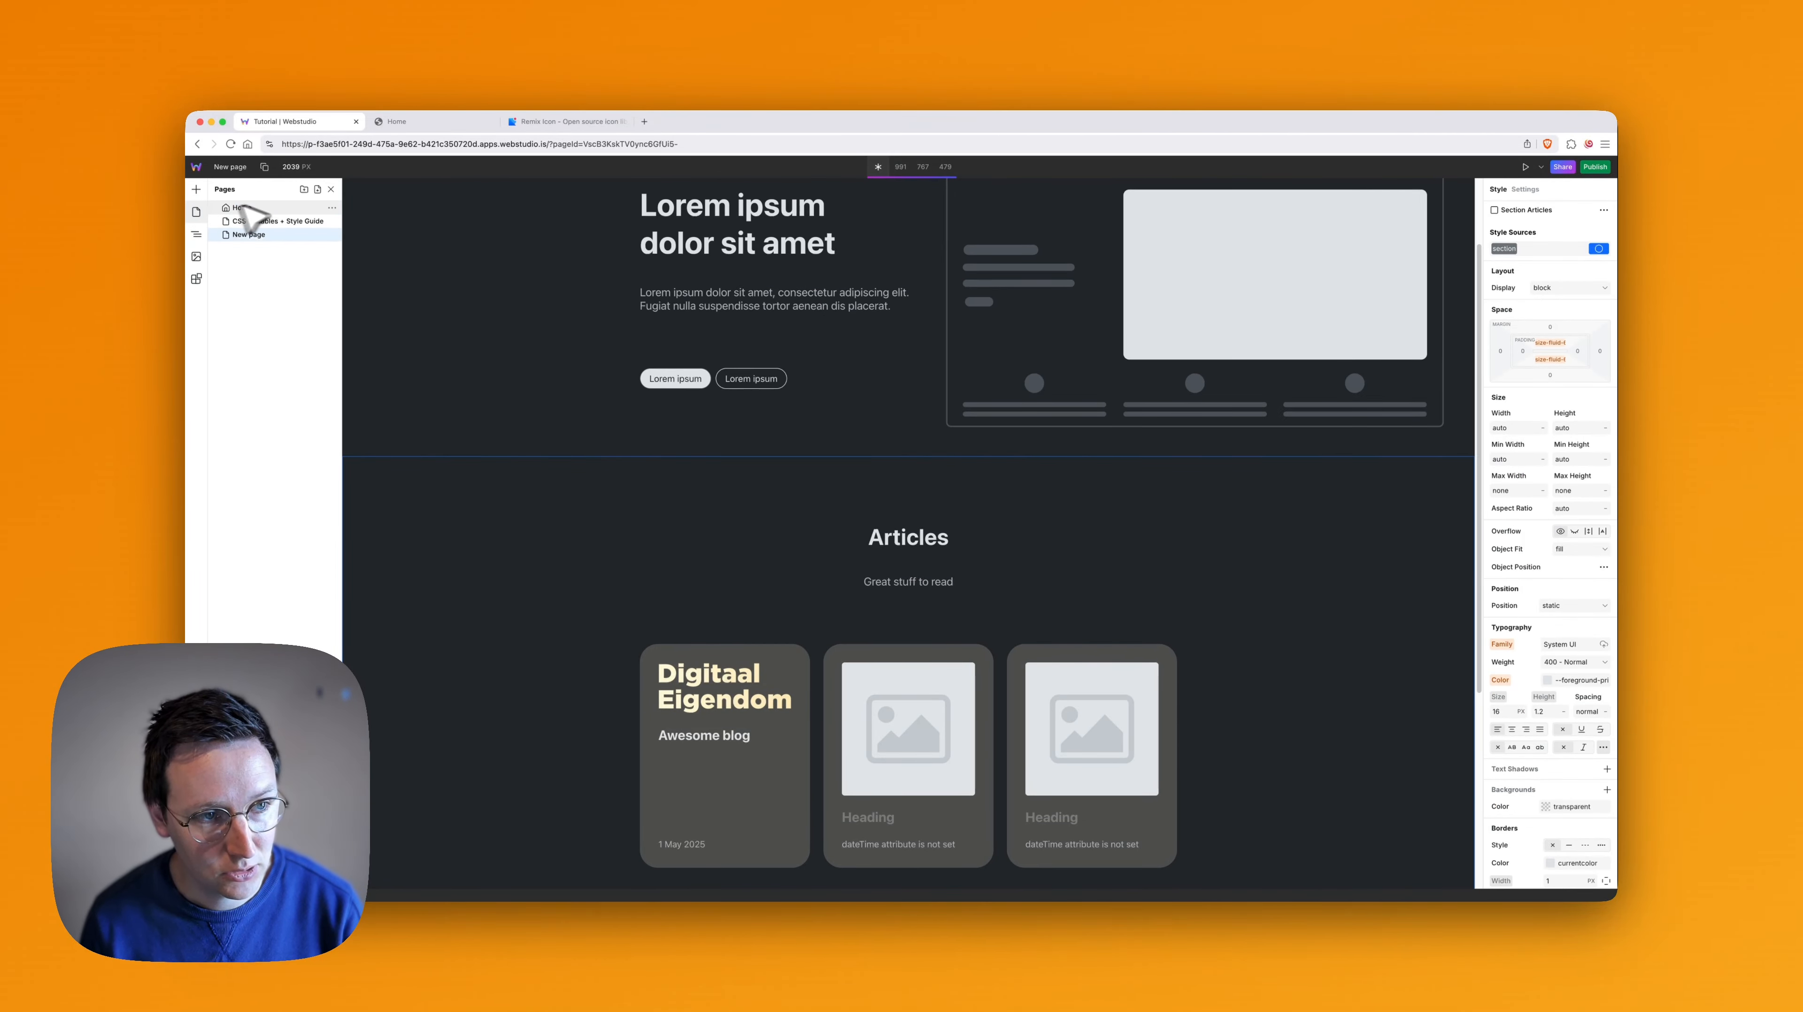
{"action": "left_click", "coordinate": [247, 207]}
{"action": "scroll", "coordinate": [986, 571], "scroll_direction": "down", "scroll_amount": 10}
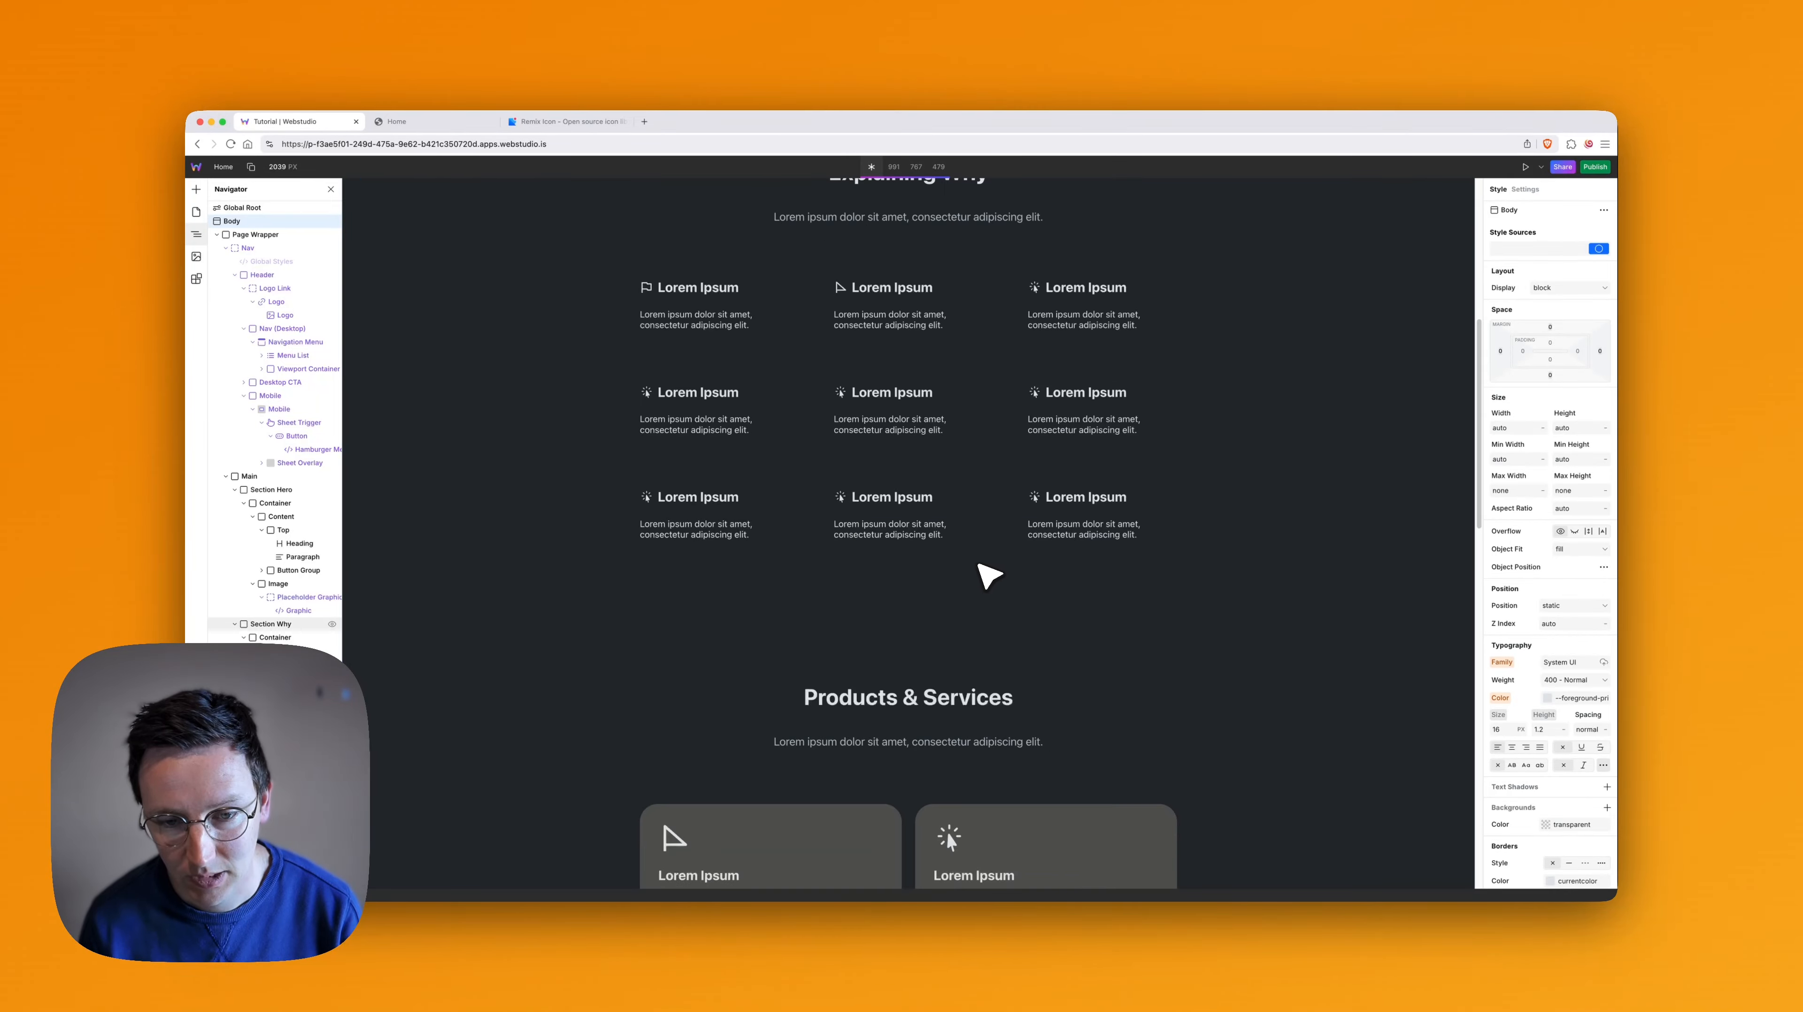
{"action": "scroll", "coordinate": [961, 567], "scroll_direction": "down", "scroll_amount": 1}
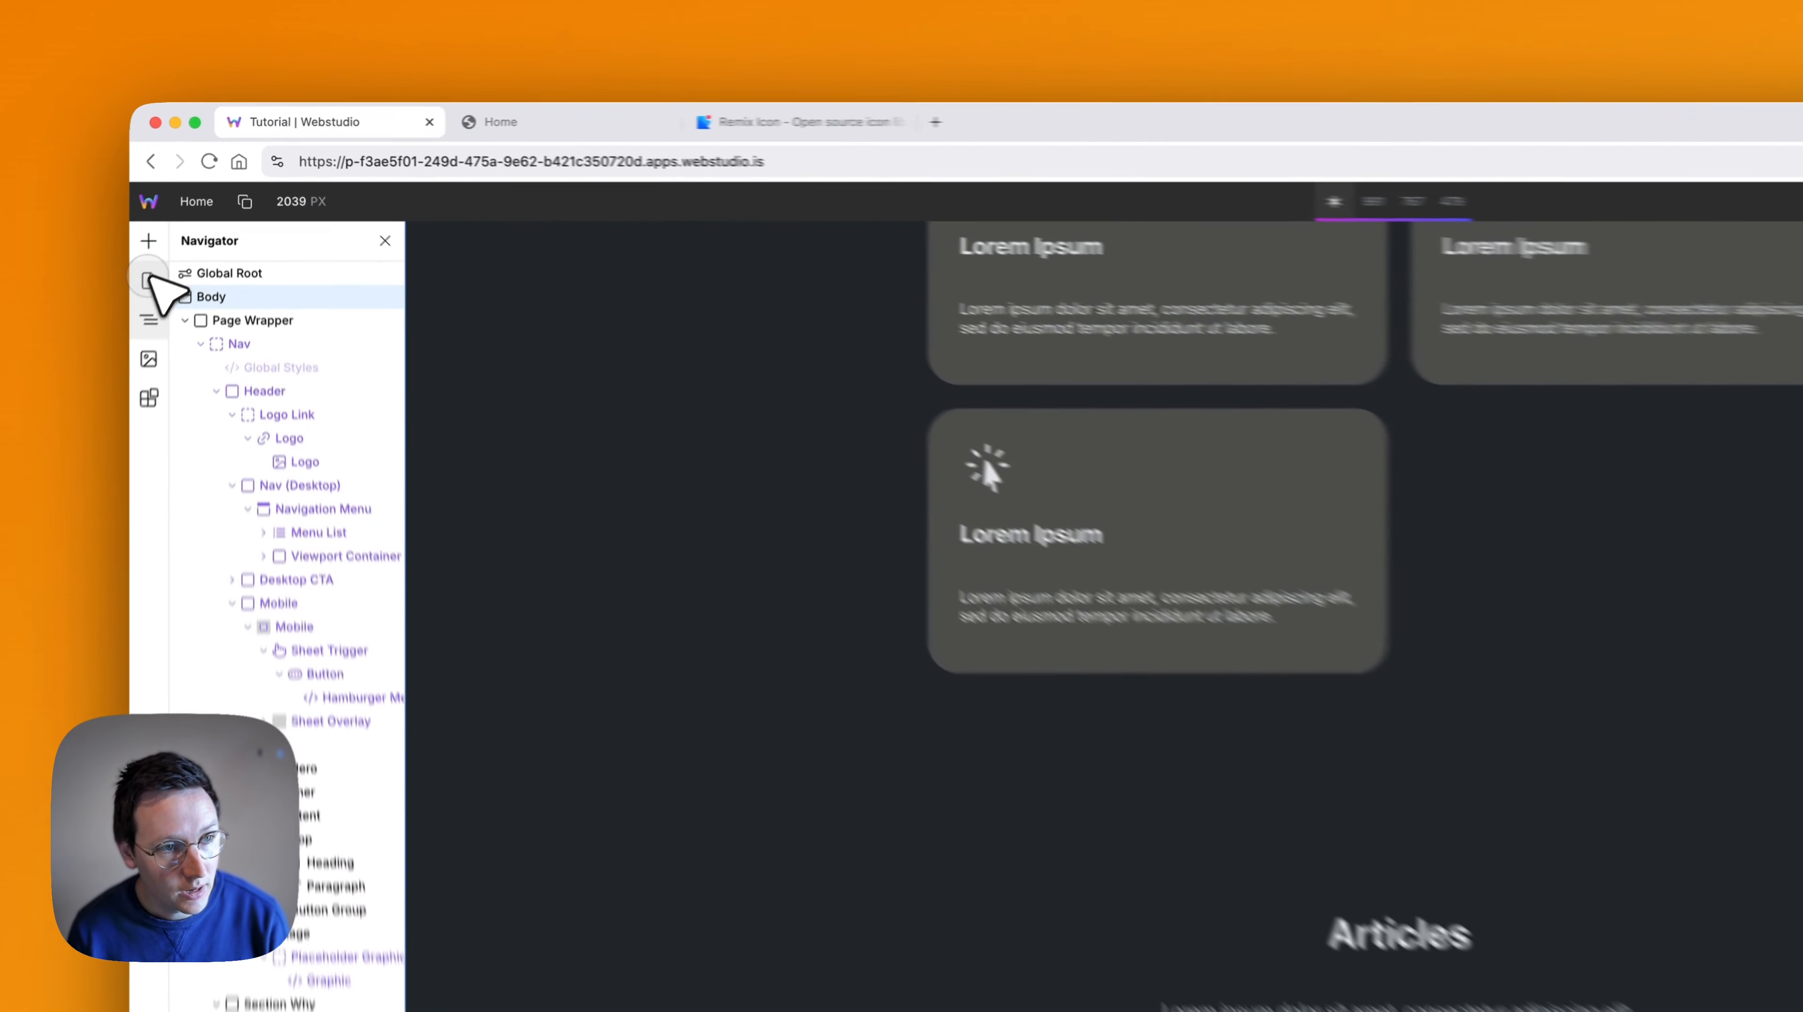
{"action": "left_click", "coordinate": [196, 212]}
{"action": "left_click", "coordinate": [208, 350]}
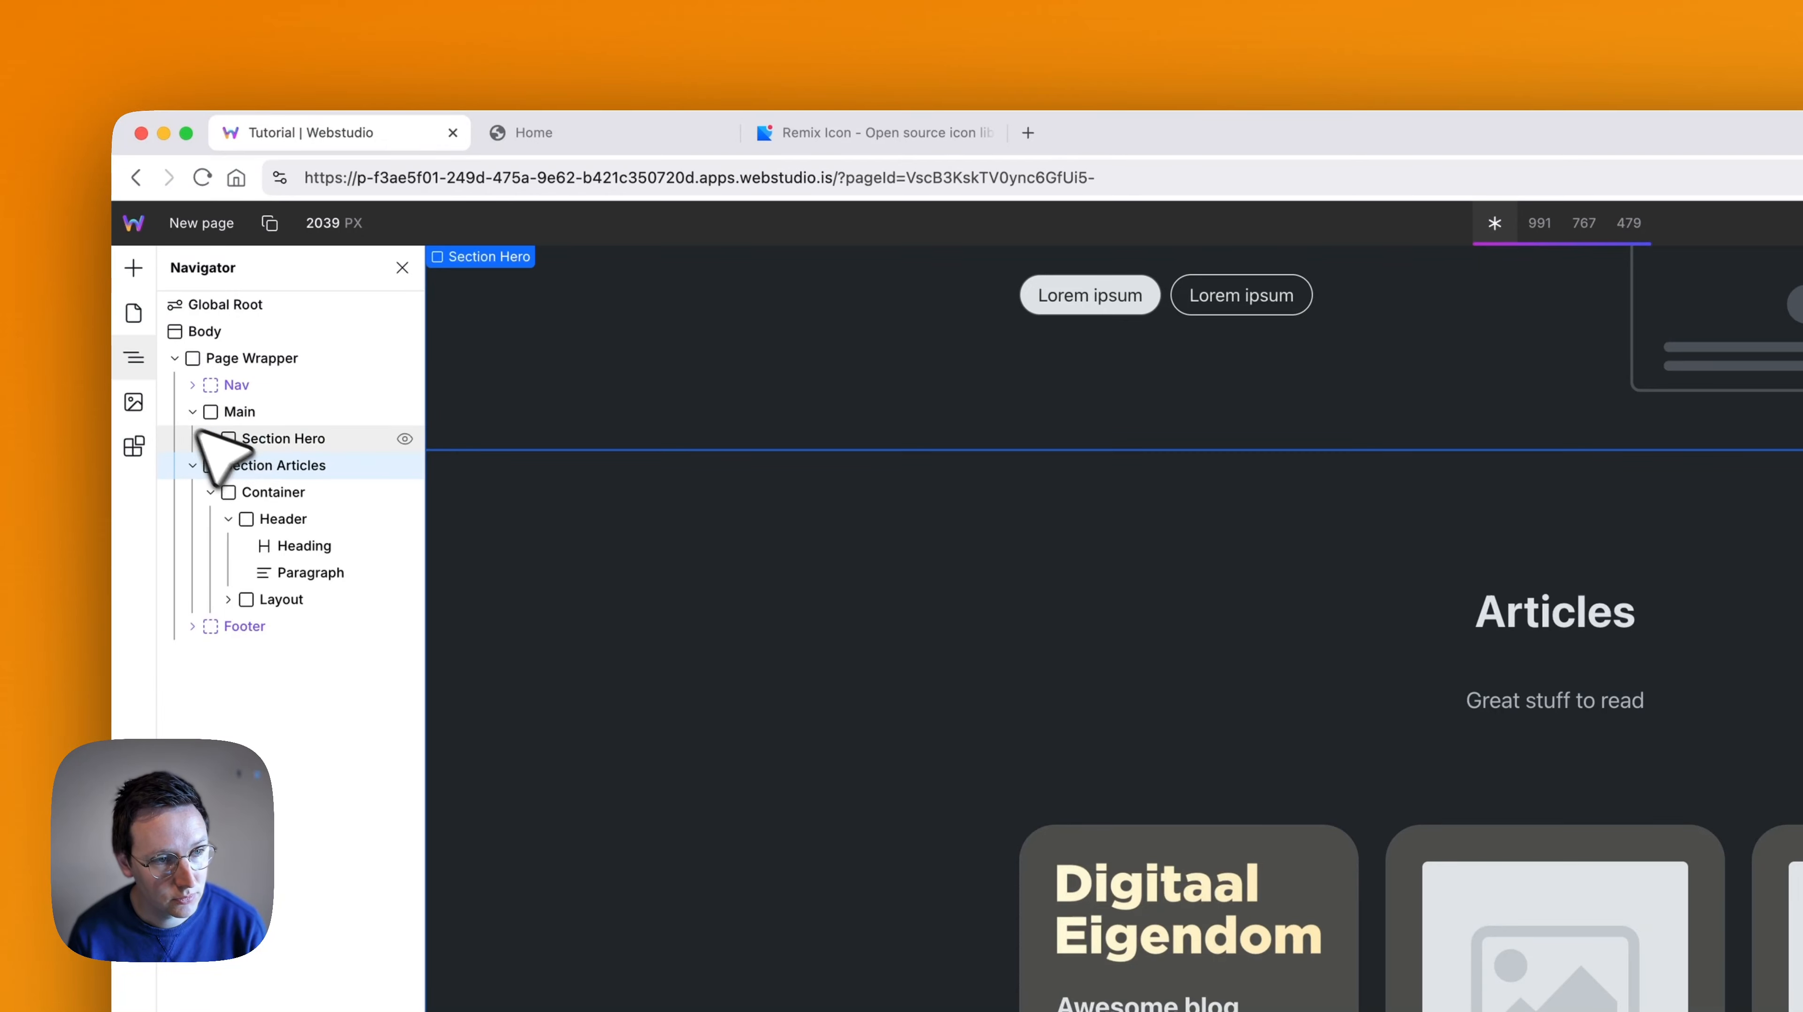
- Move Section Articles into Main on New page and nest it inside a new Slot placed after Section Hero
{"action": "left_click_drag", "start_coordinate": [282, 469], "coordinate": [290, 451]}
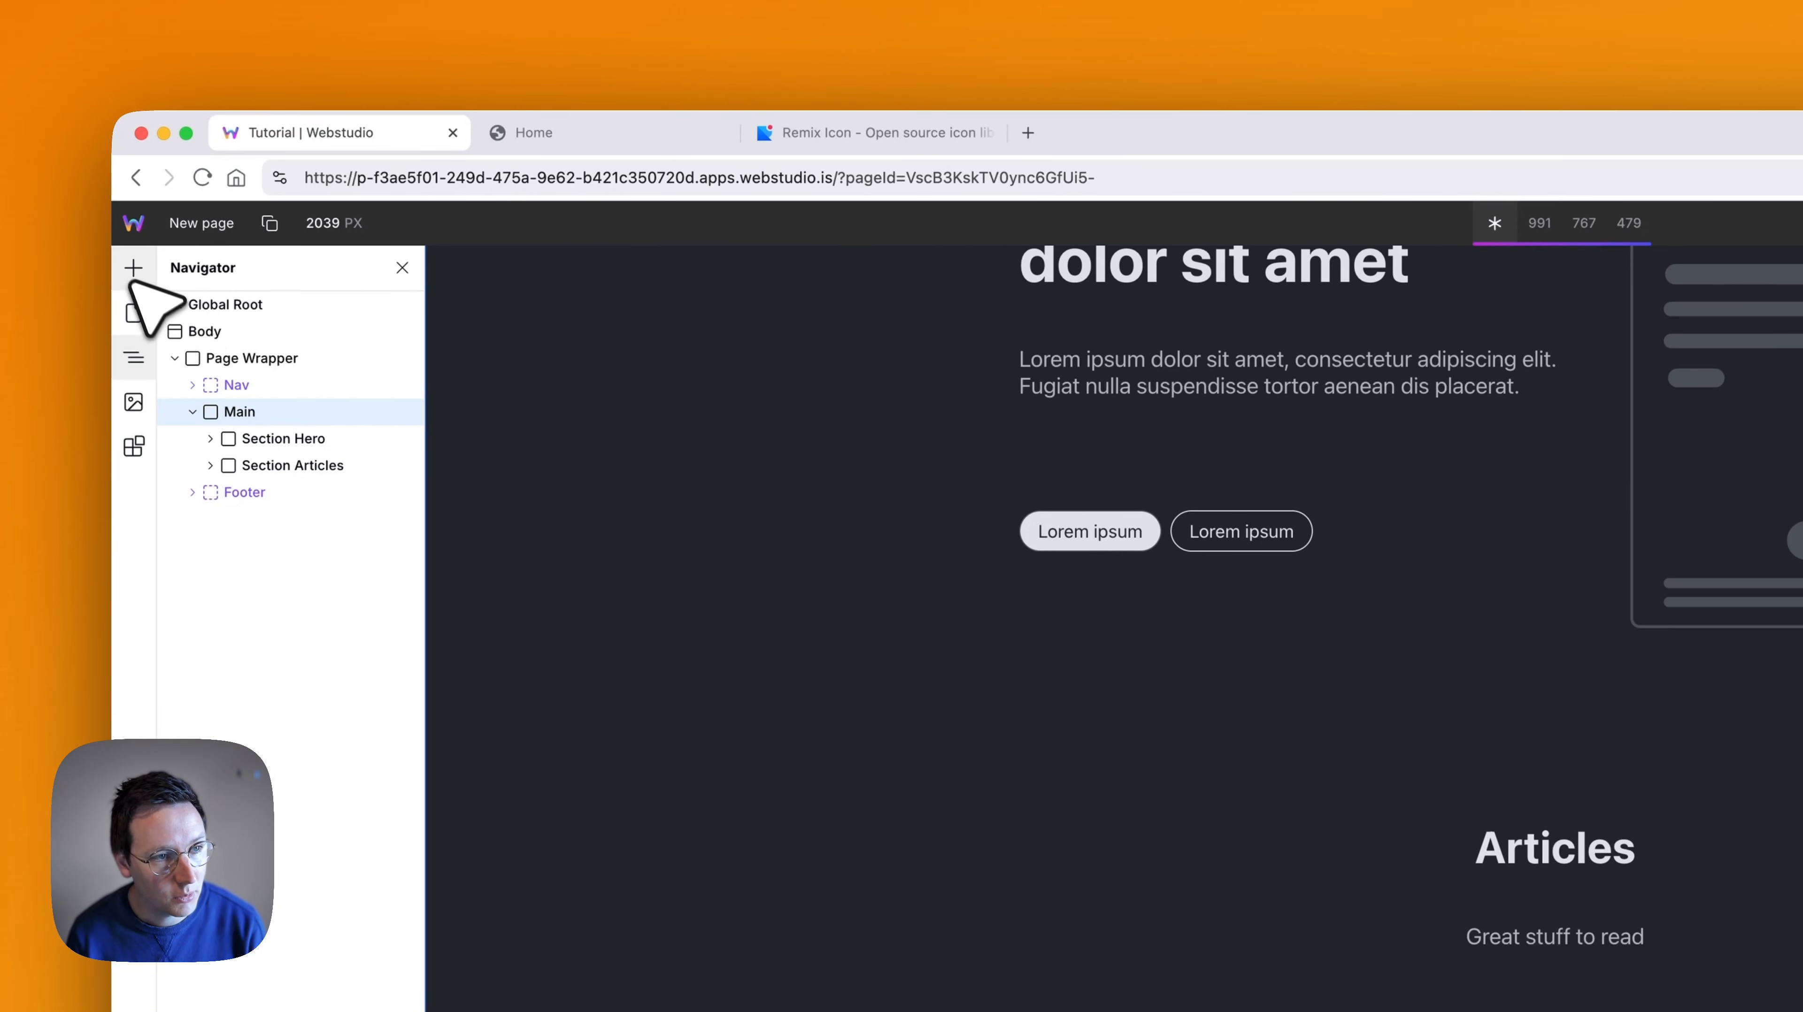
{"action": "left_click", "coordinate": [134, 267]}
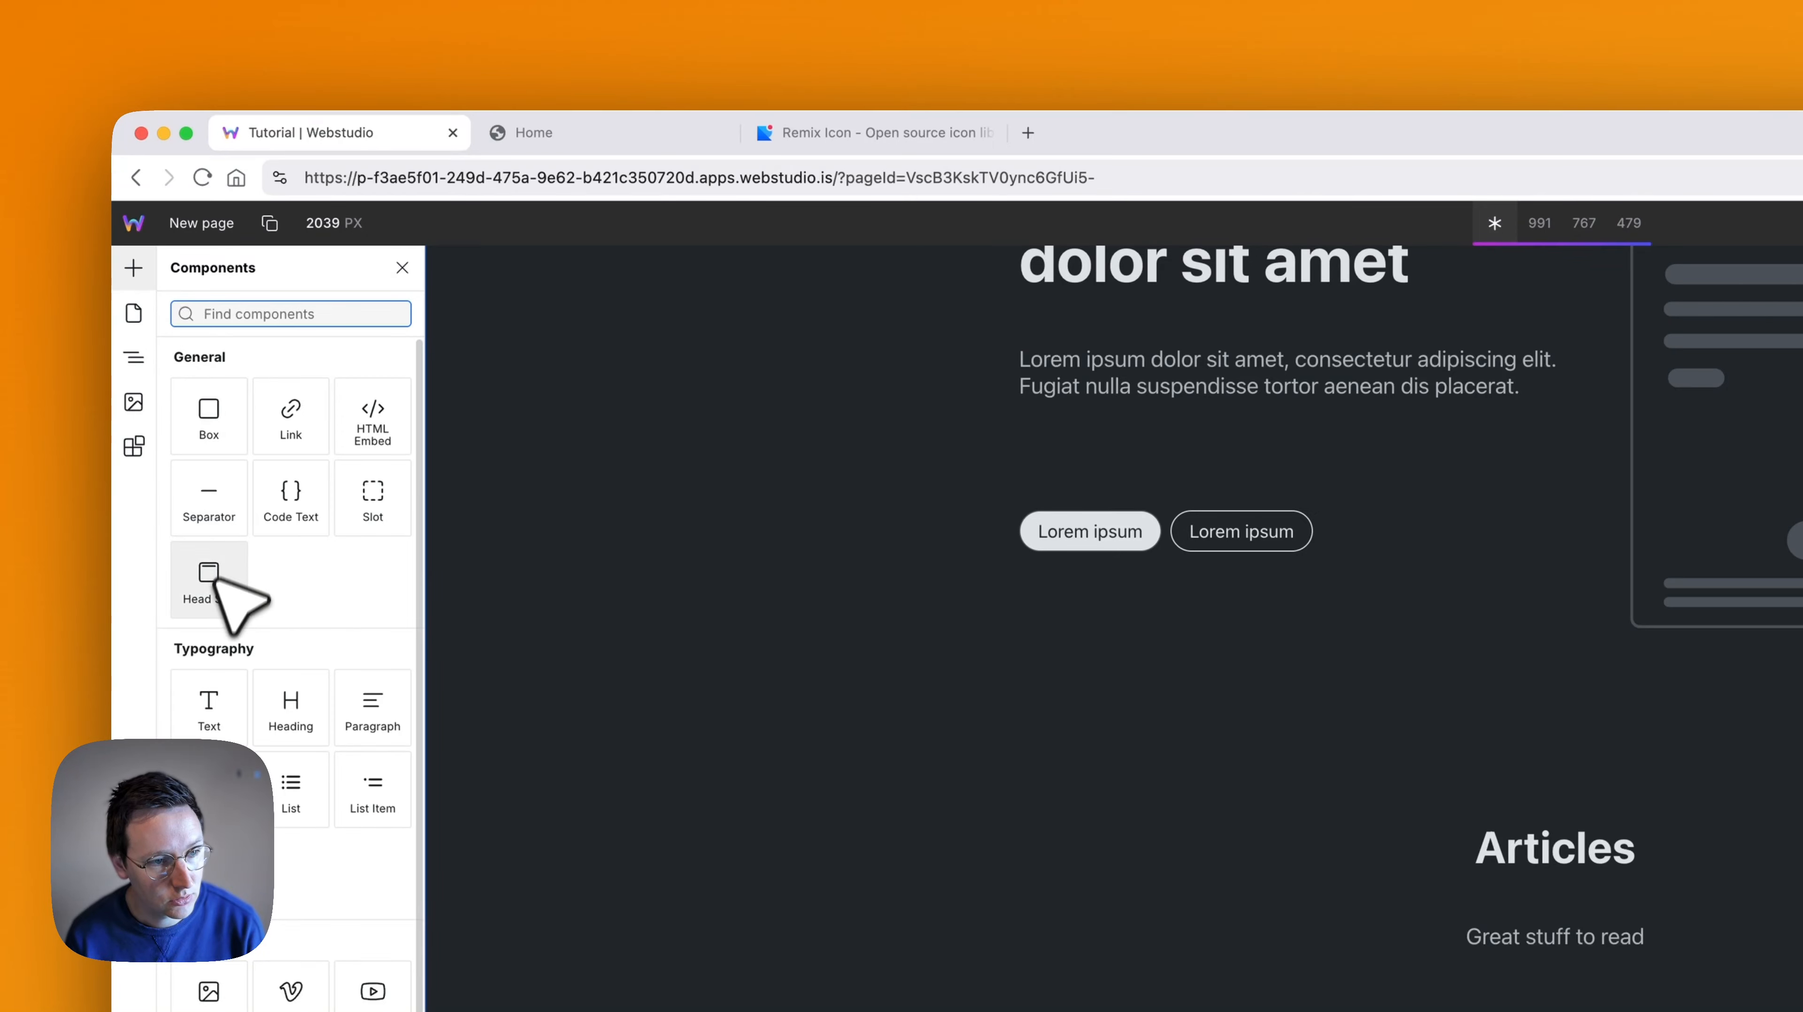
{"action": "left_click", "coordinate": [364, 508]}
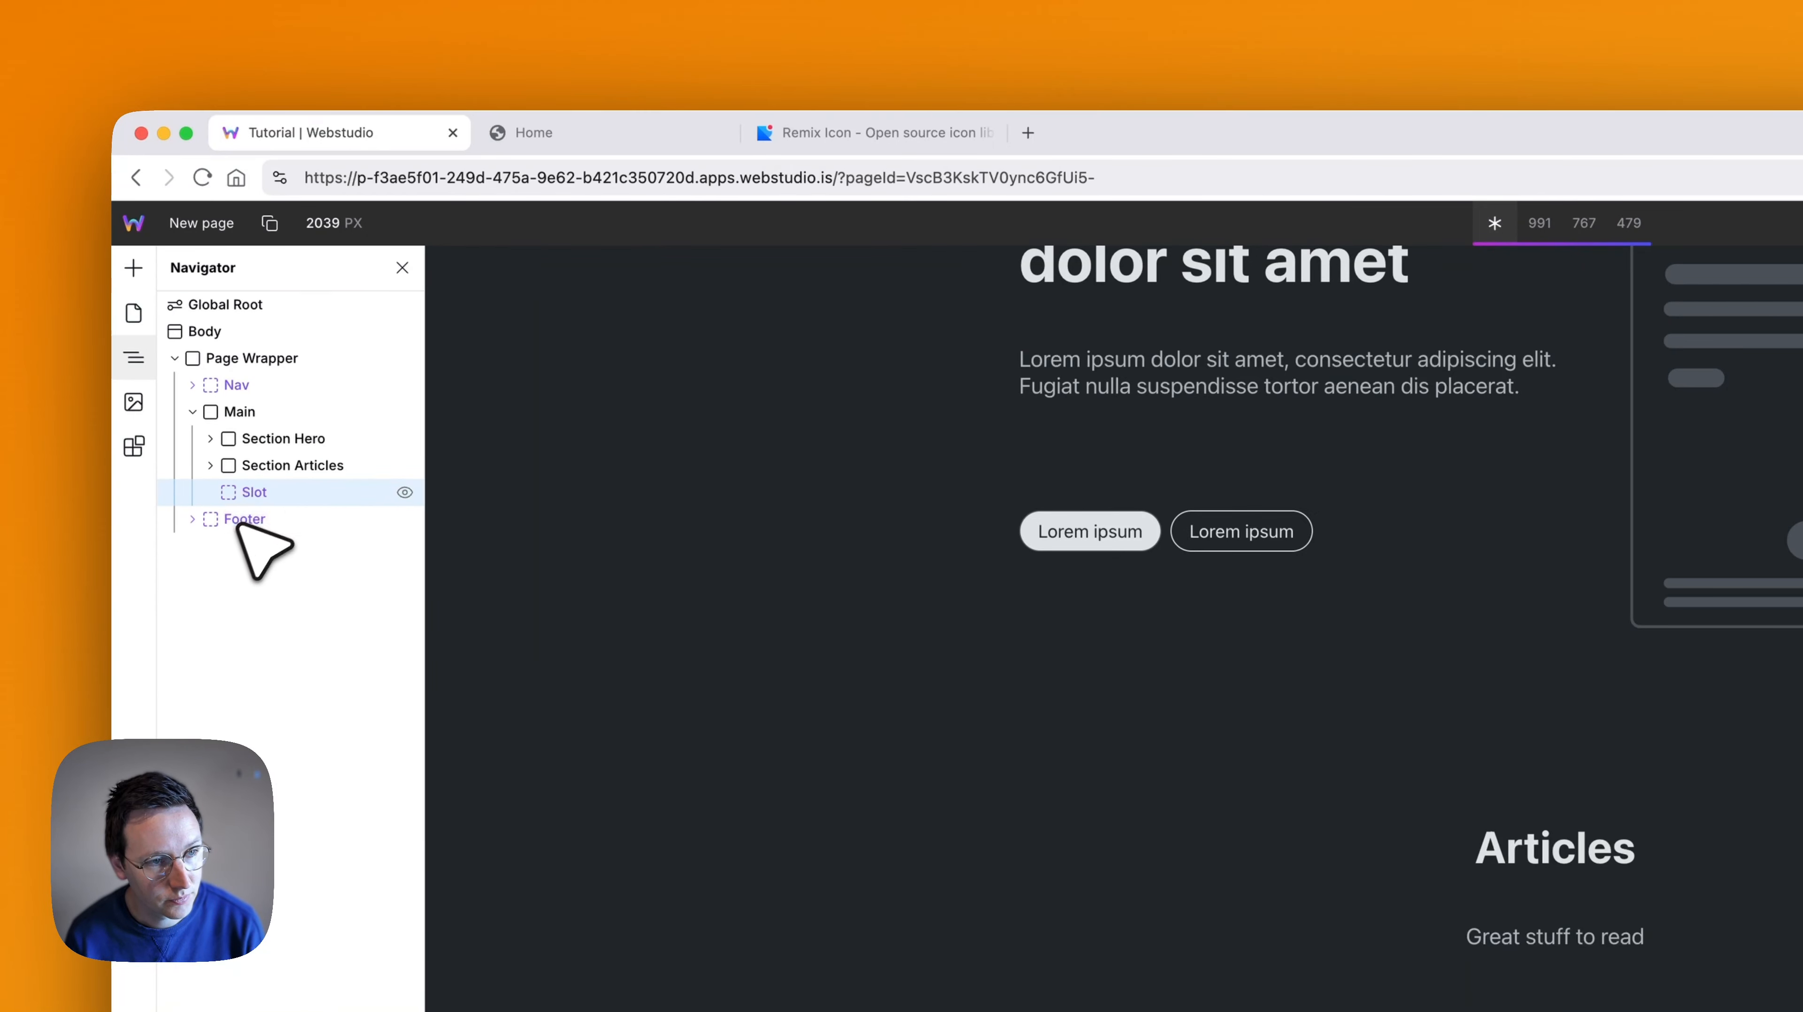
{"action": "left_click", "coordinate": [262, 465]}
{"action": "left_click_drag", "start_coordinate": [259, 494], "coordinate": [256, 499]}
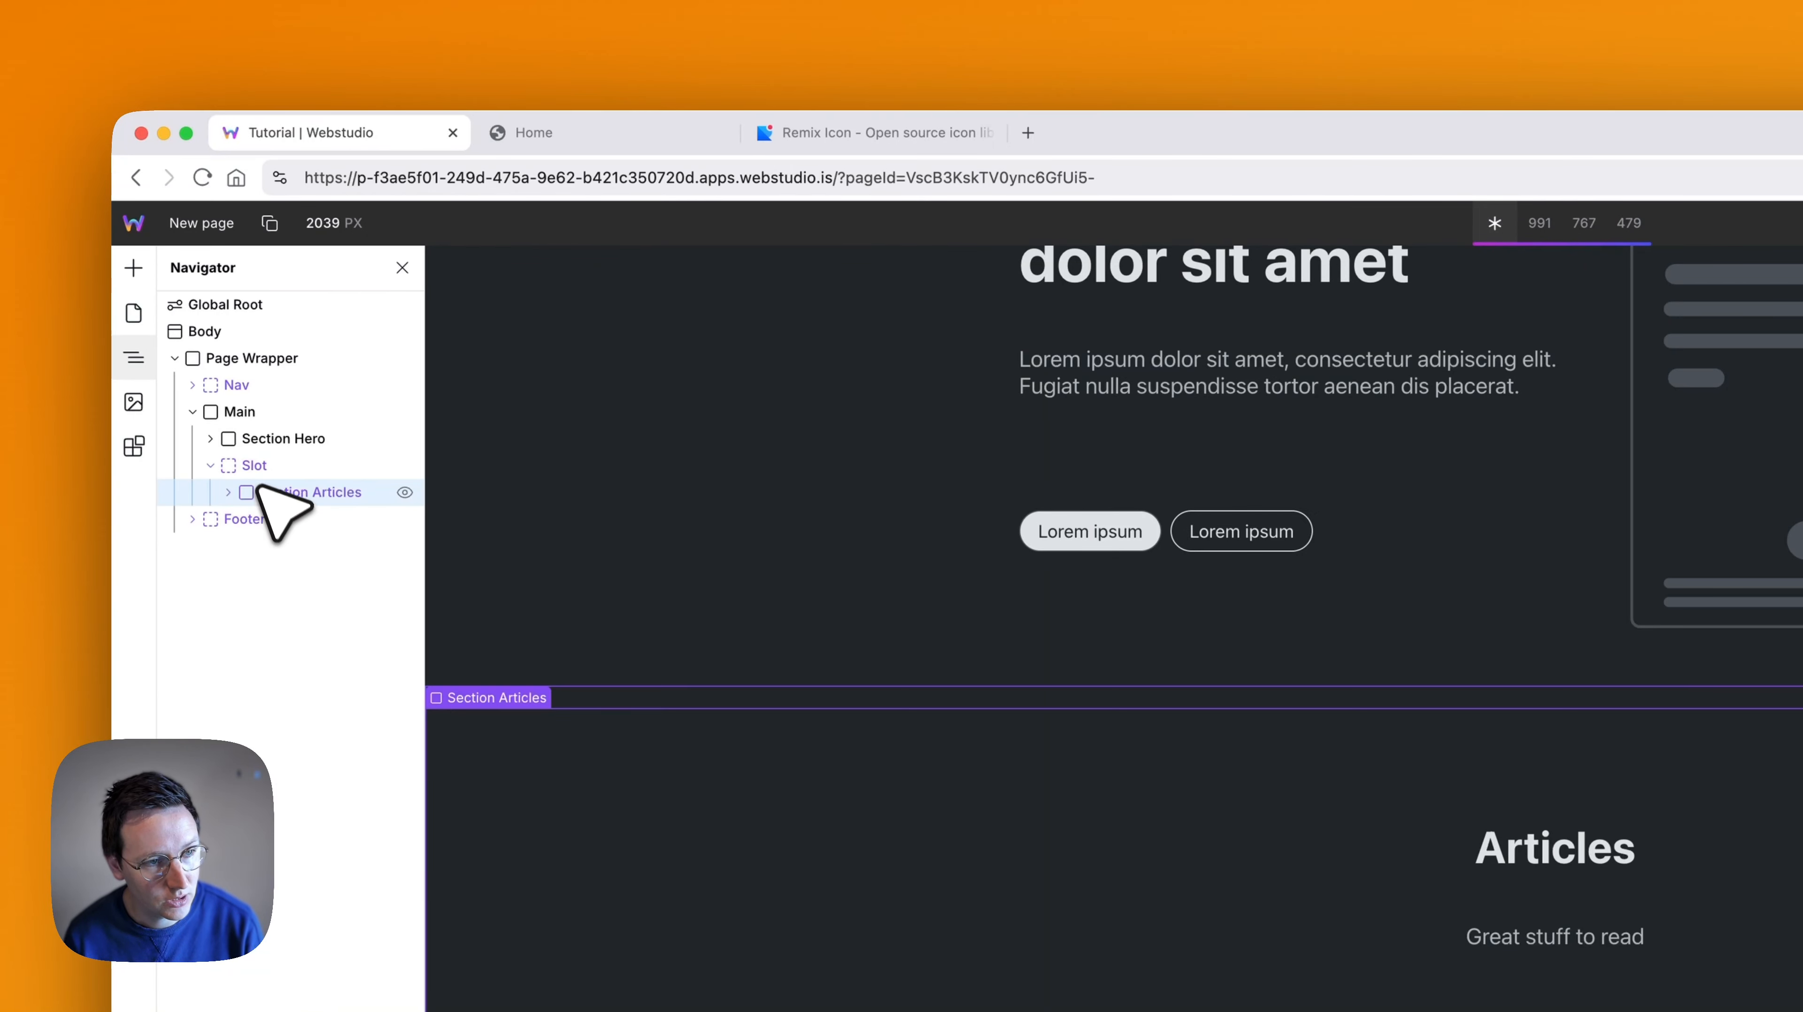
- Rename the Slot that wraps the articles section as "Section Articles"
{"action": "type", "text": "F"}
{"action": "key", "text": "BackSpace"}
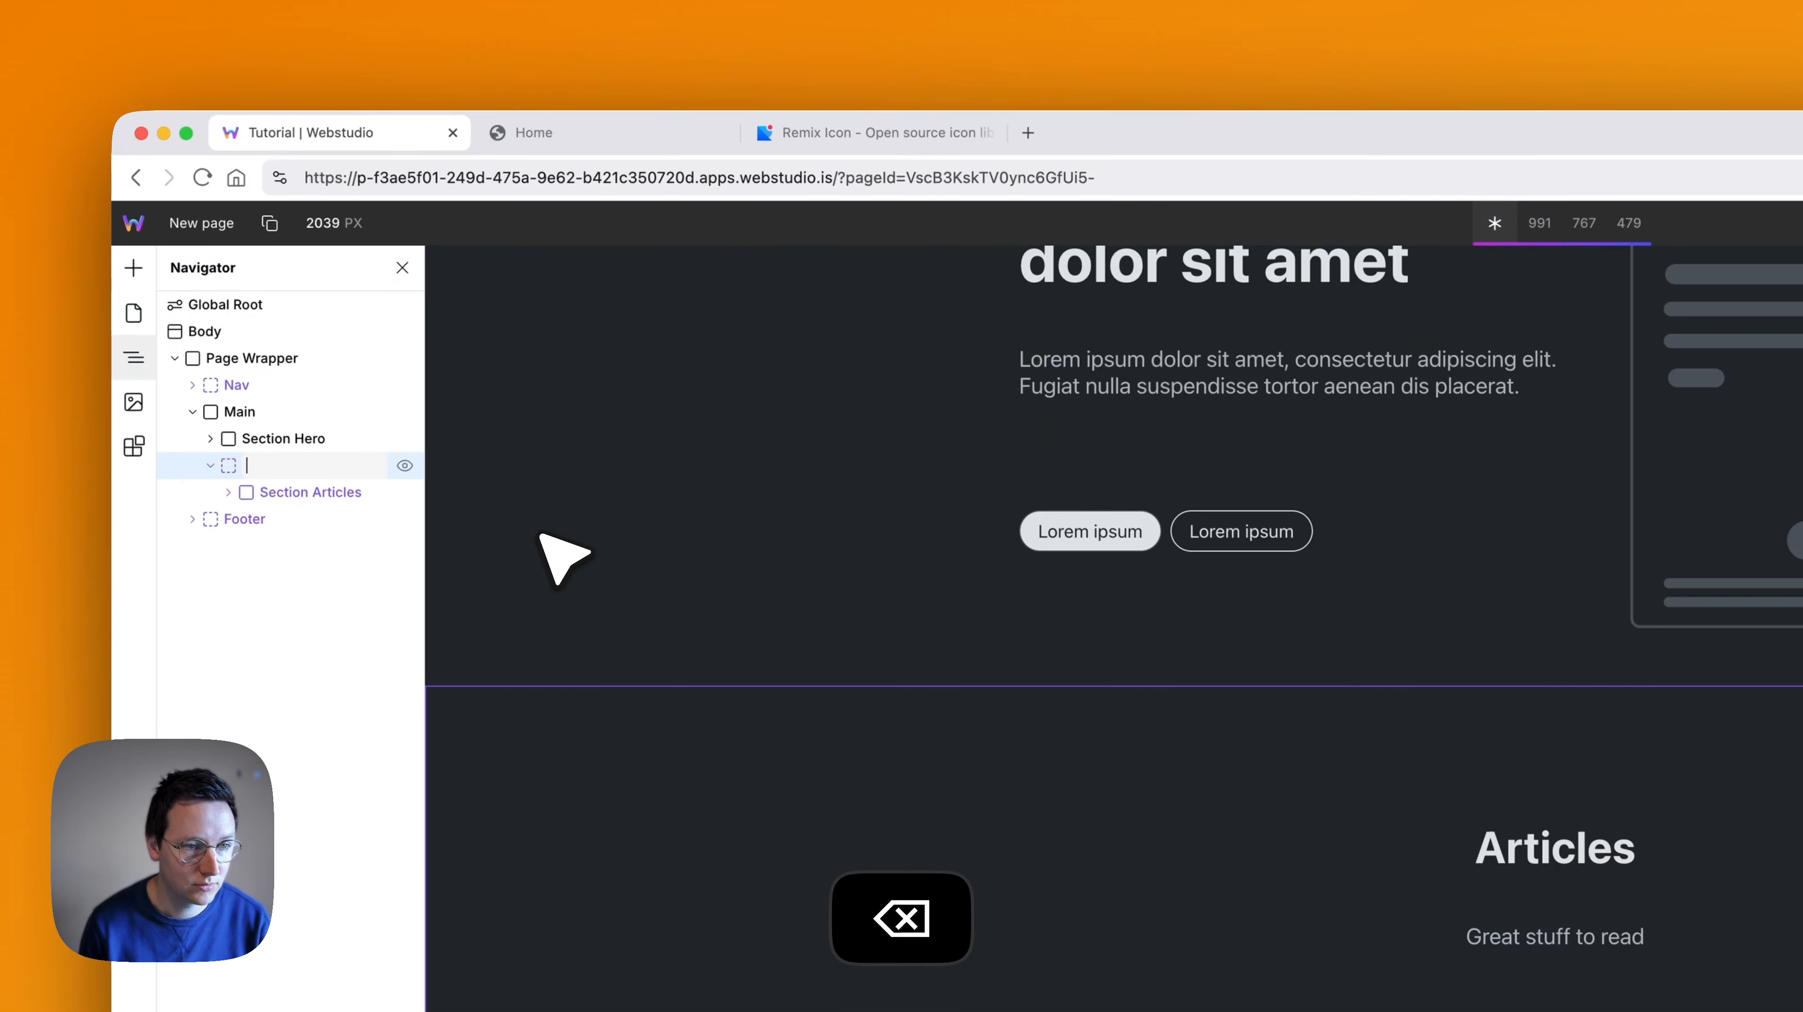
{"action": "type", "text": "Section Articles"}
{"action": "key", "text": "Return"}
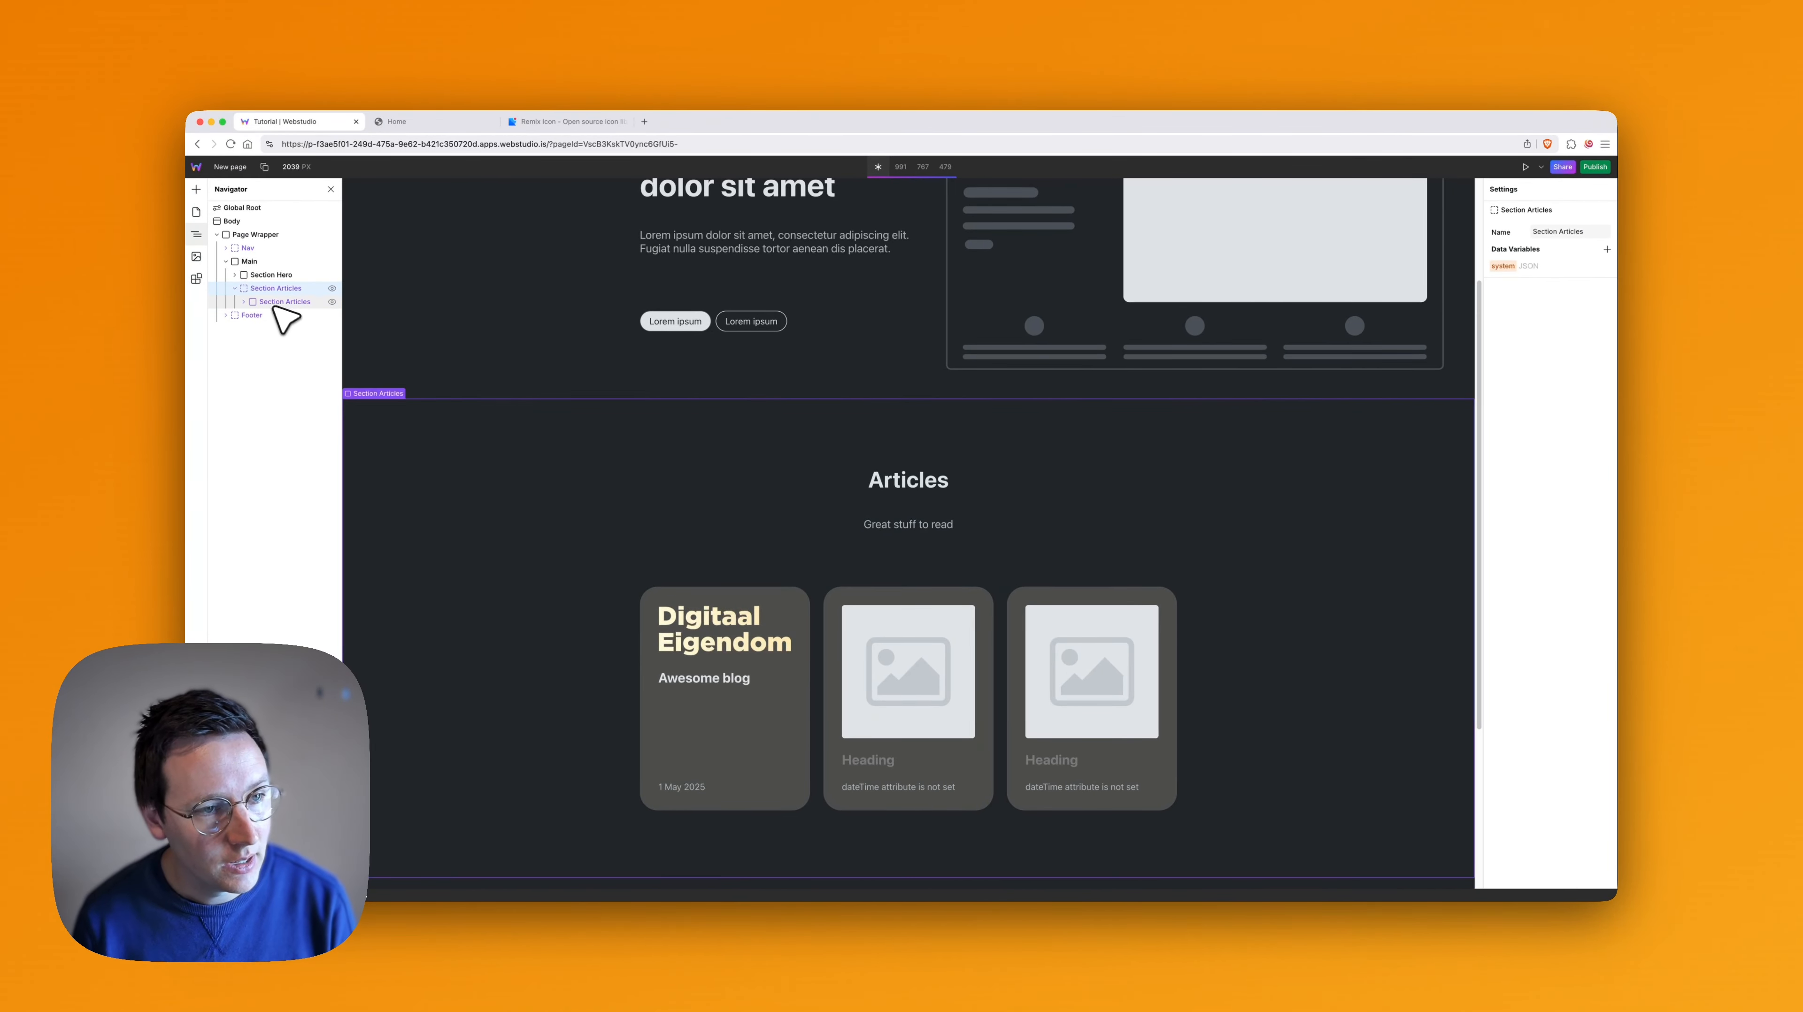
- Copy the Section Articles slot from New page and paste it into Main on the Home page, after Section ProductServices
{"action": "key", "text": "super+c"}
{"action": "left_click", "coordinate": [196, 211]}
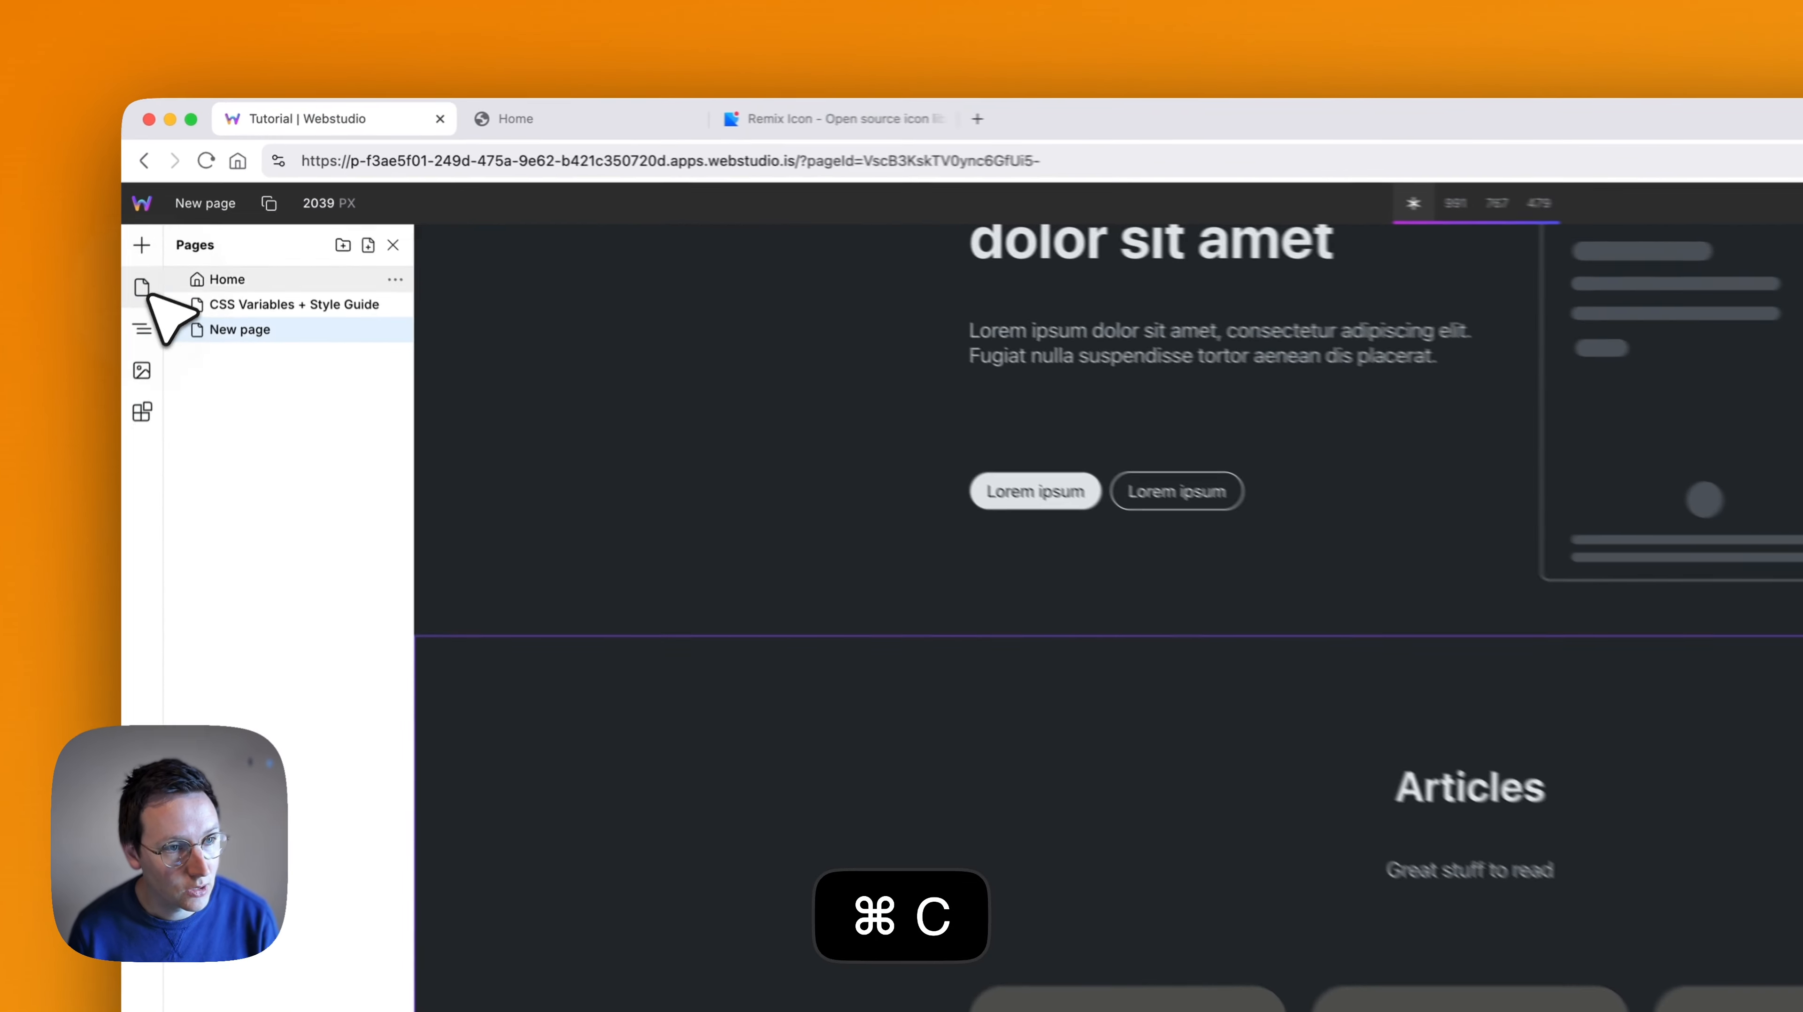
{"action": "left_click", "coordinate": [205, 289]}
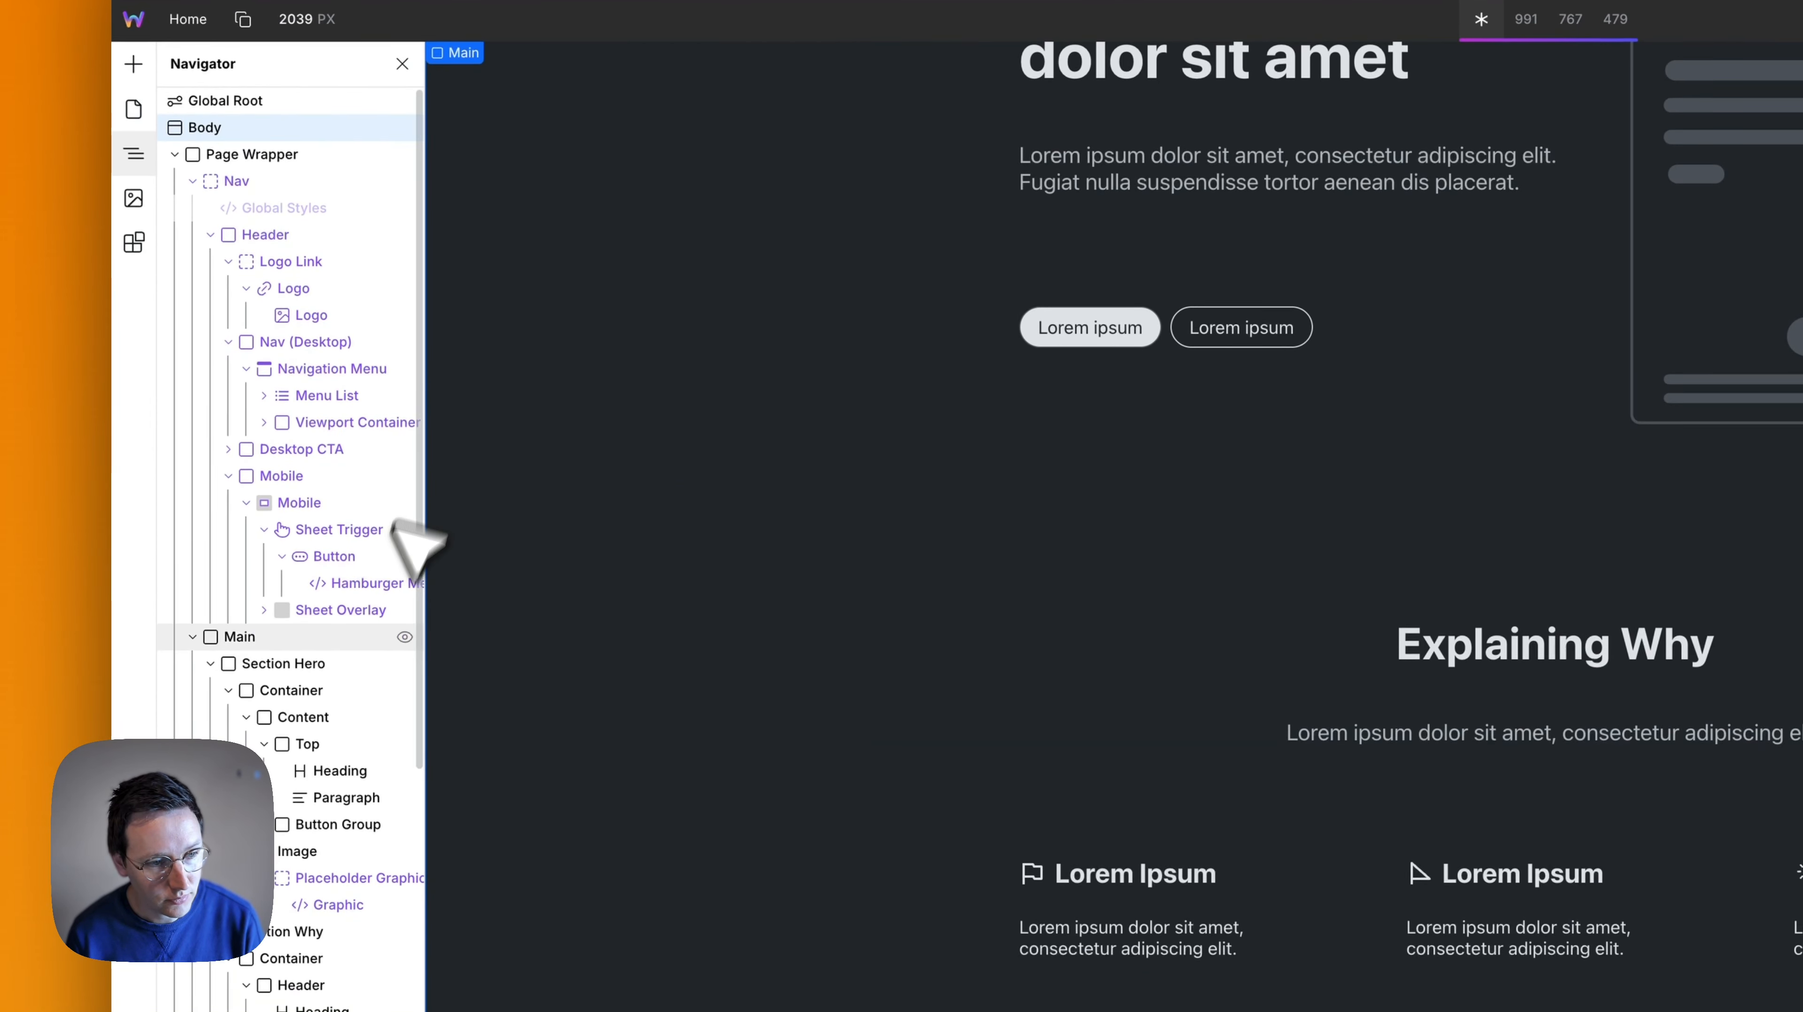
{"action": "left_click", "coordinate": [192, 180]}
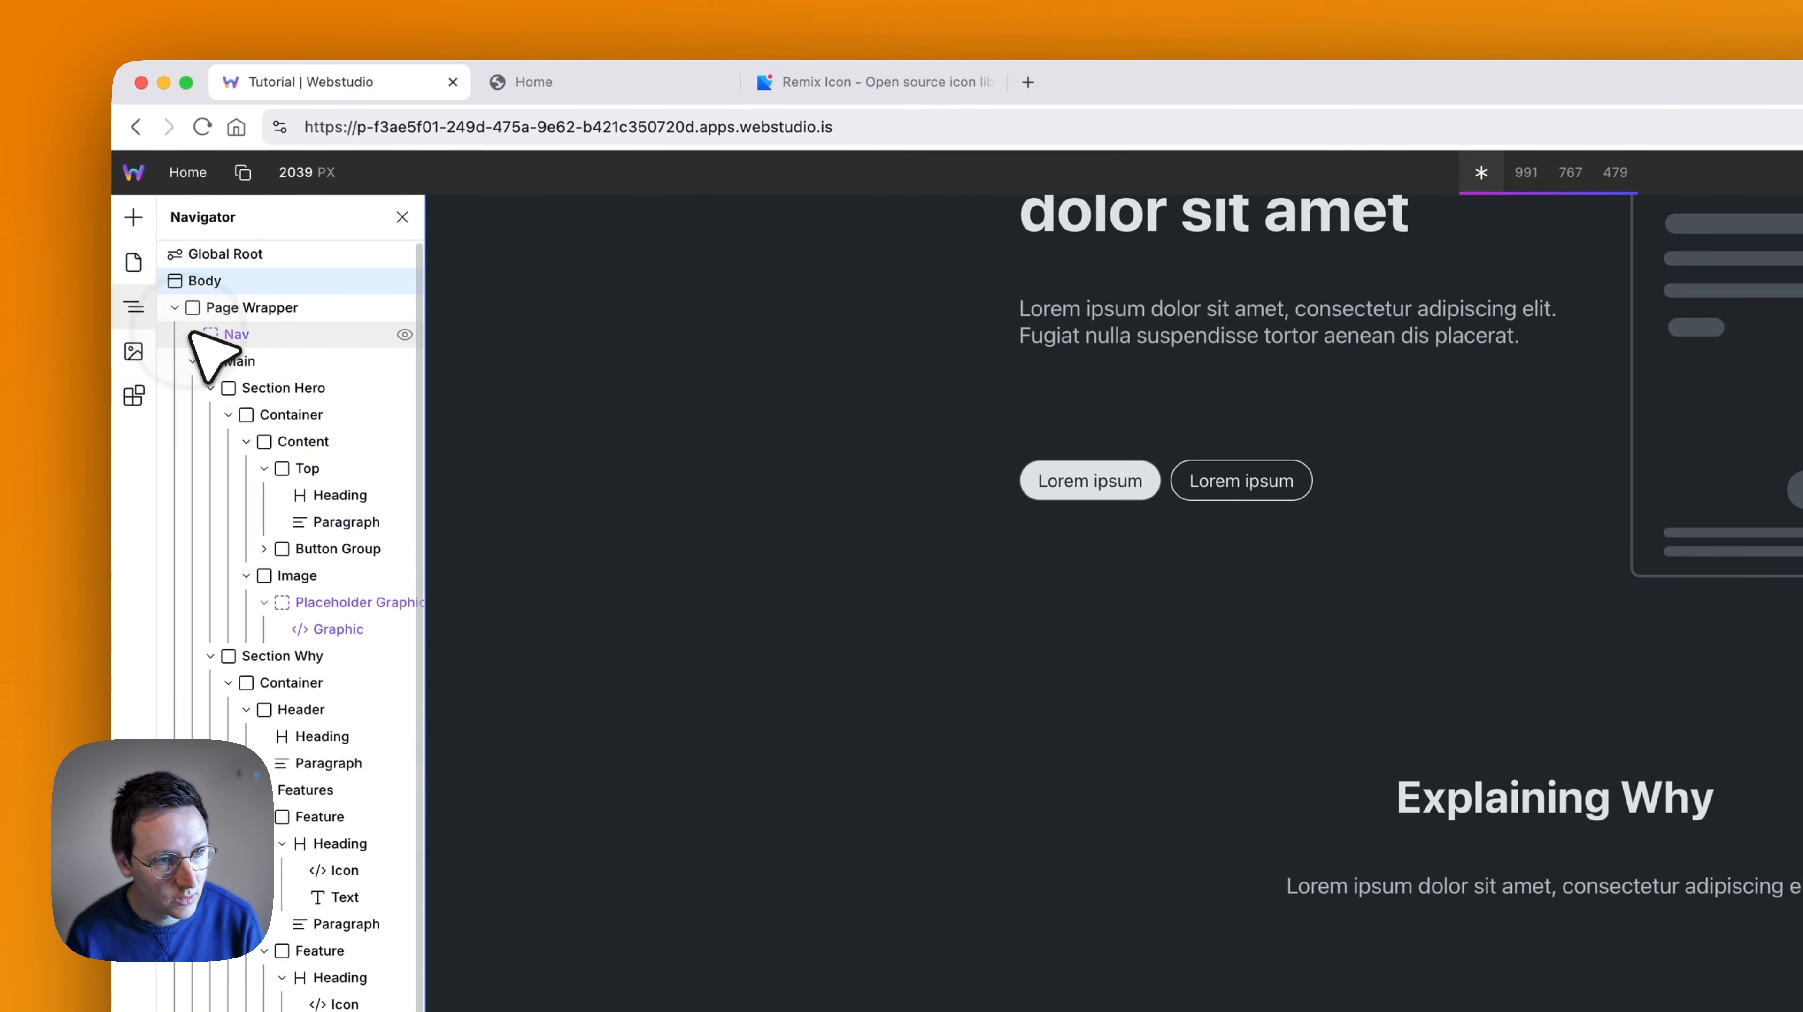
{"action": "left_click", "coordinate": [192, 370]}
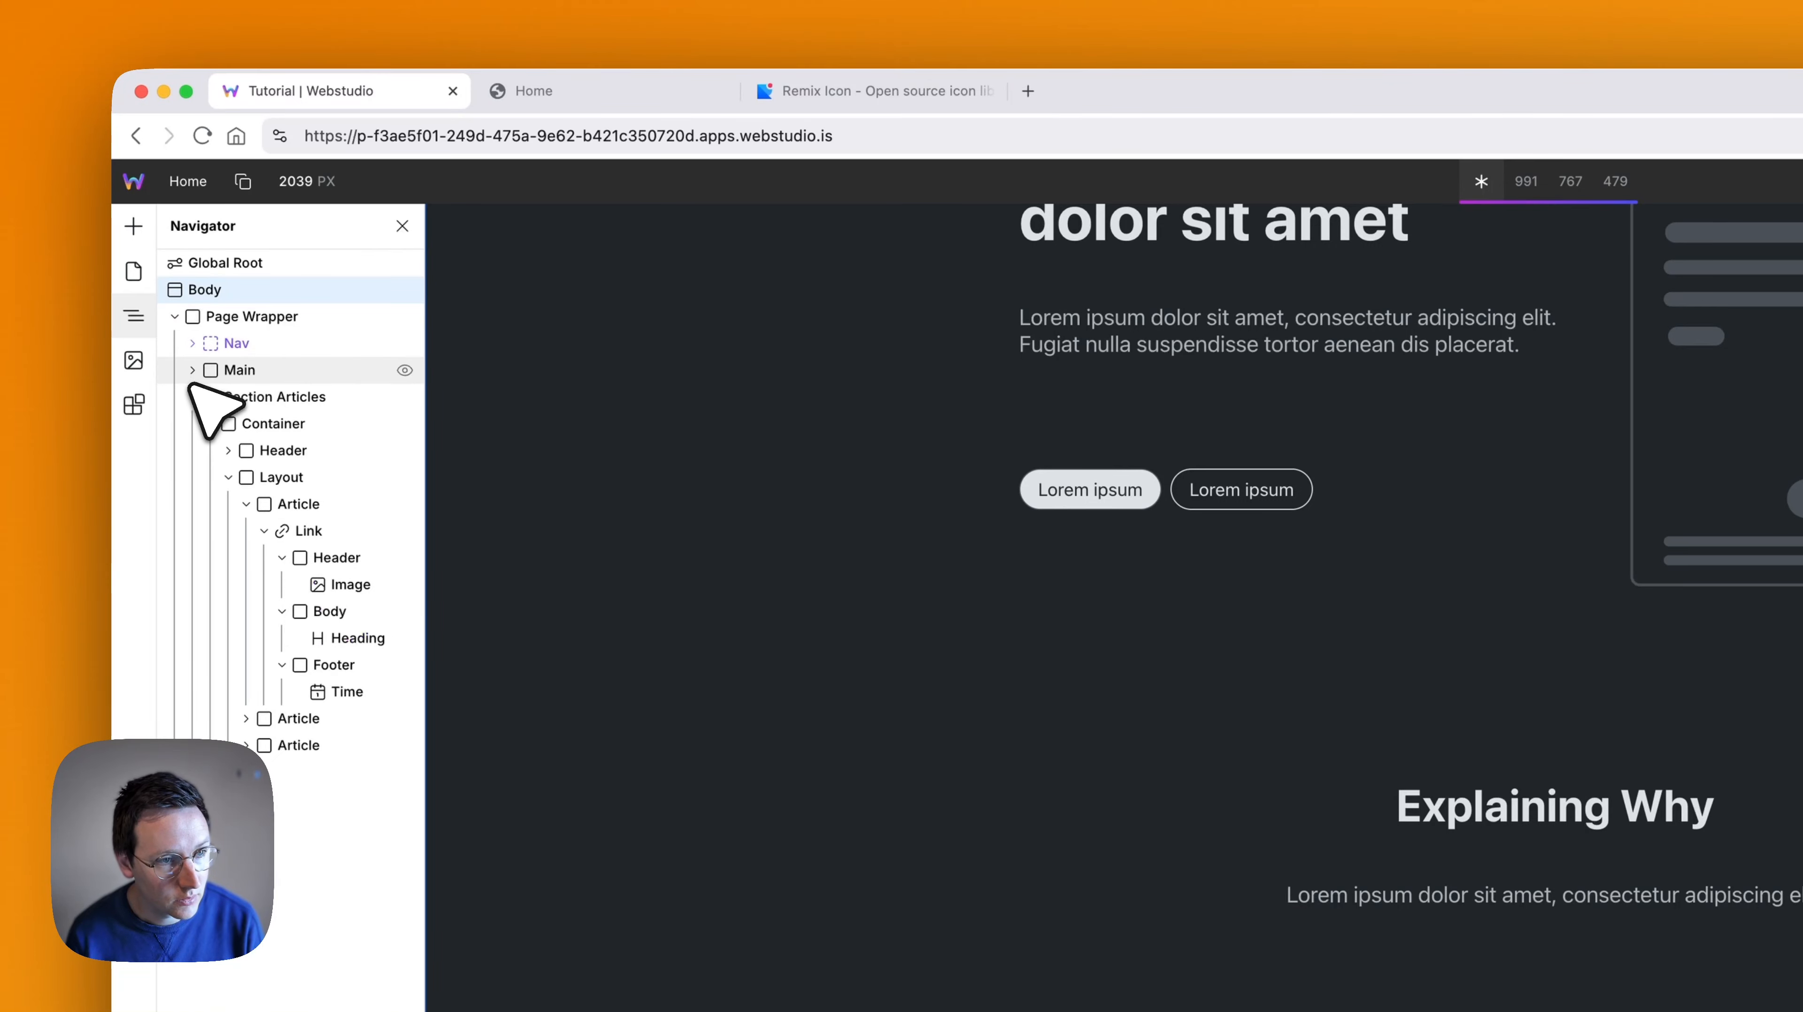
{"action": "left_click", "coordinate": [192, 394]}
{"action": "left_click", "coordinate": [192, 370]}
{"action": "left_click", "coordinate": [210, 396]}
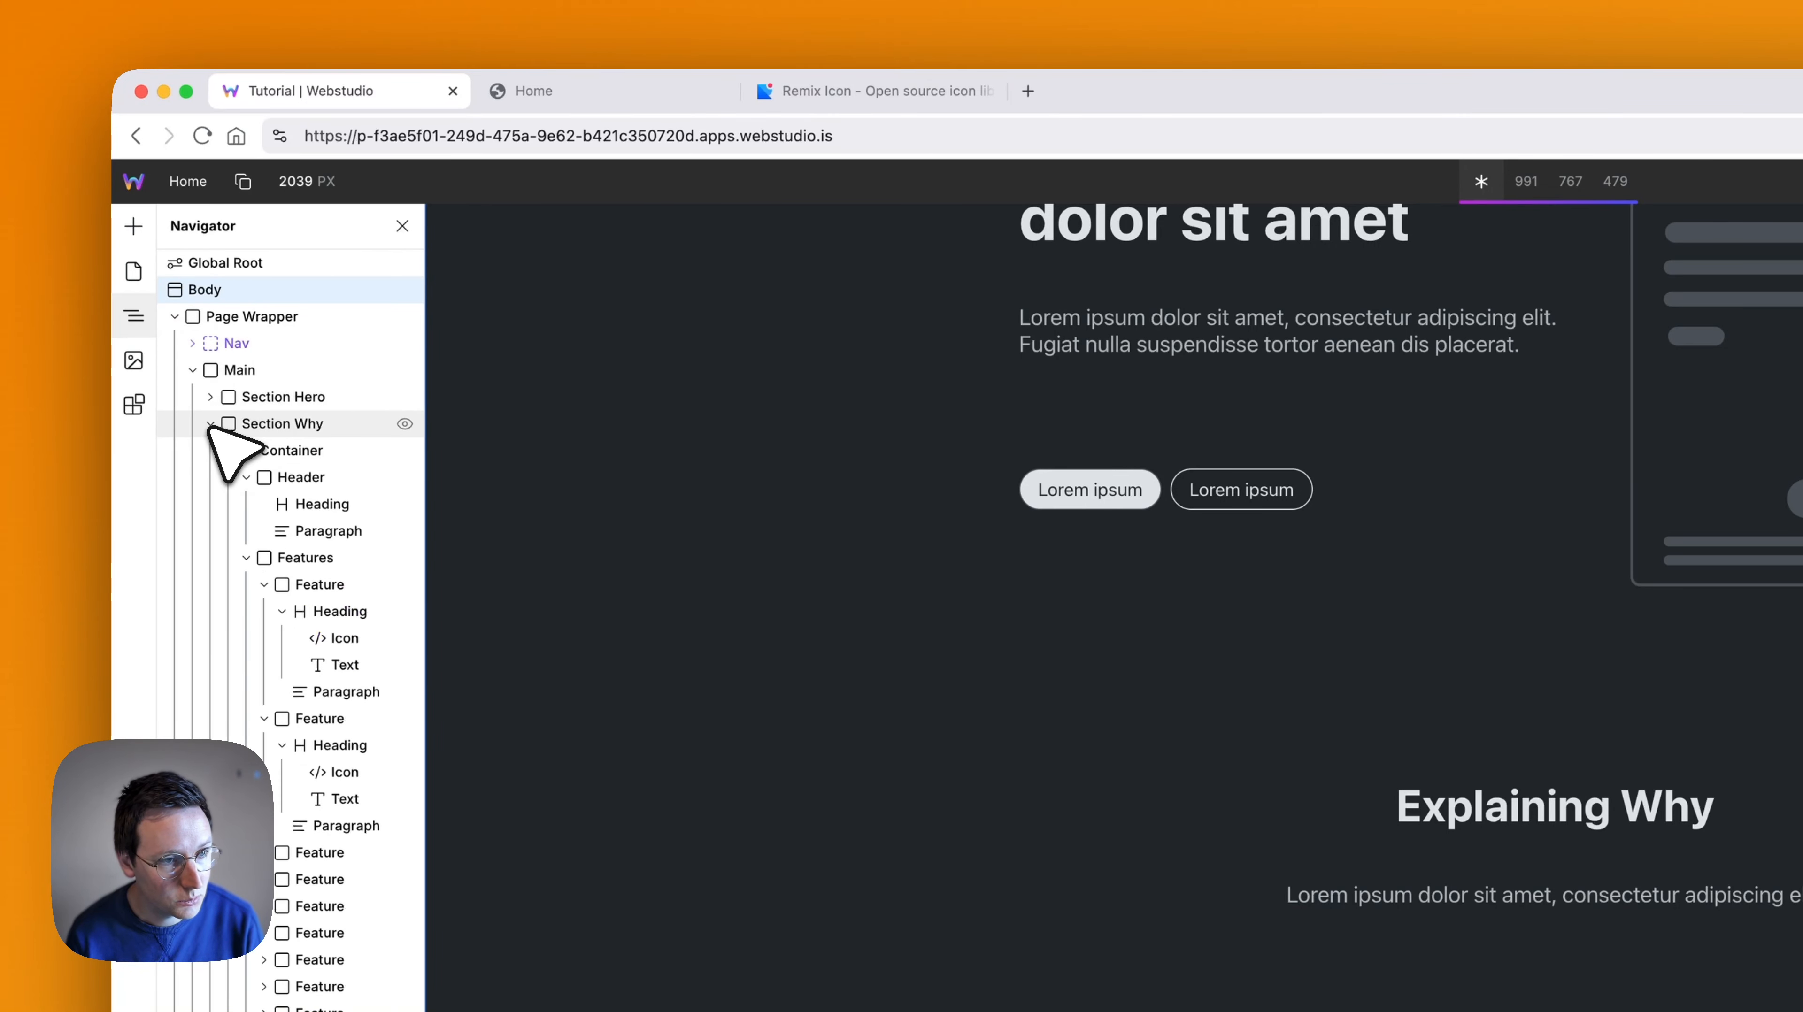
{"action": "left_click", "coordinate": [210, 424]}
{"action": "left_click", "coordinate": [244, 370]}
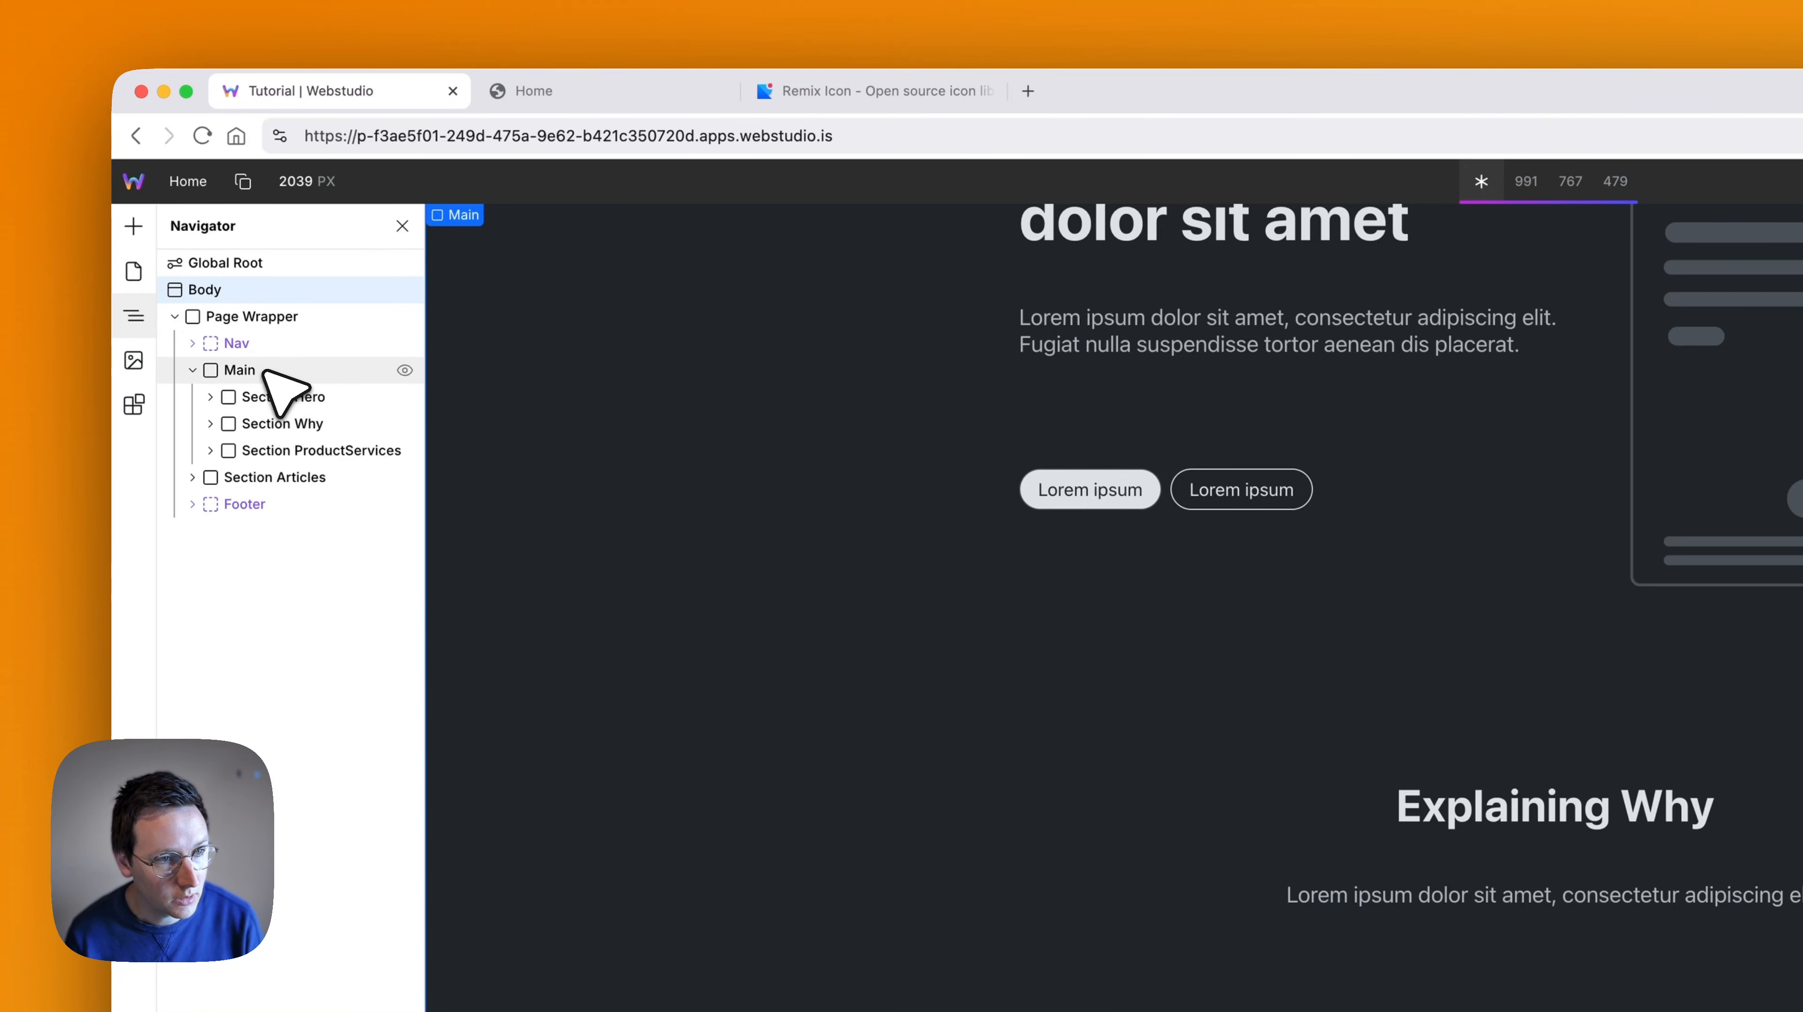
{"action": "key", "text": "super+v"}
{"action": "scroll", "coordinate": [889, 695], "scroll_direction": "down", "scroll_amount": 10}
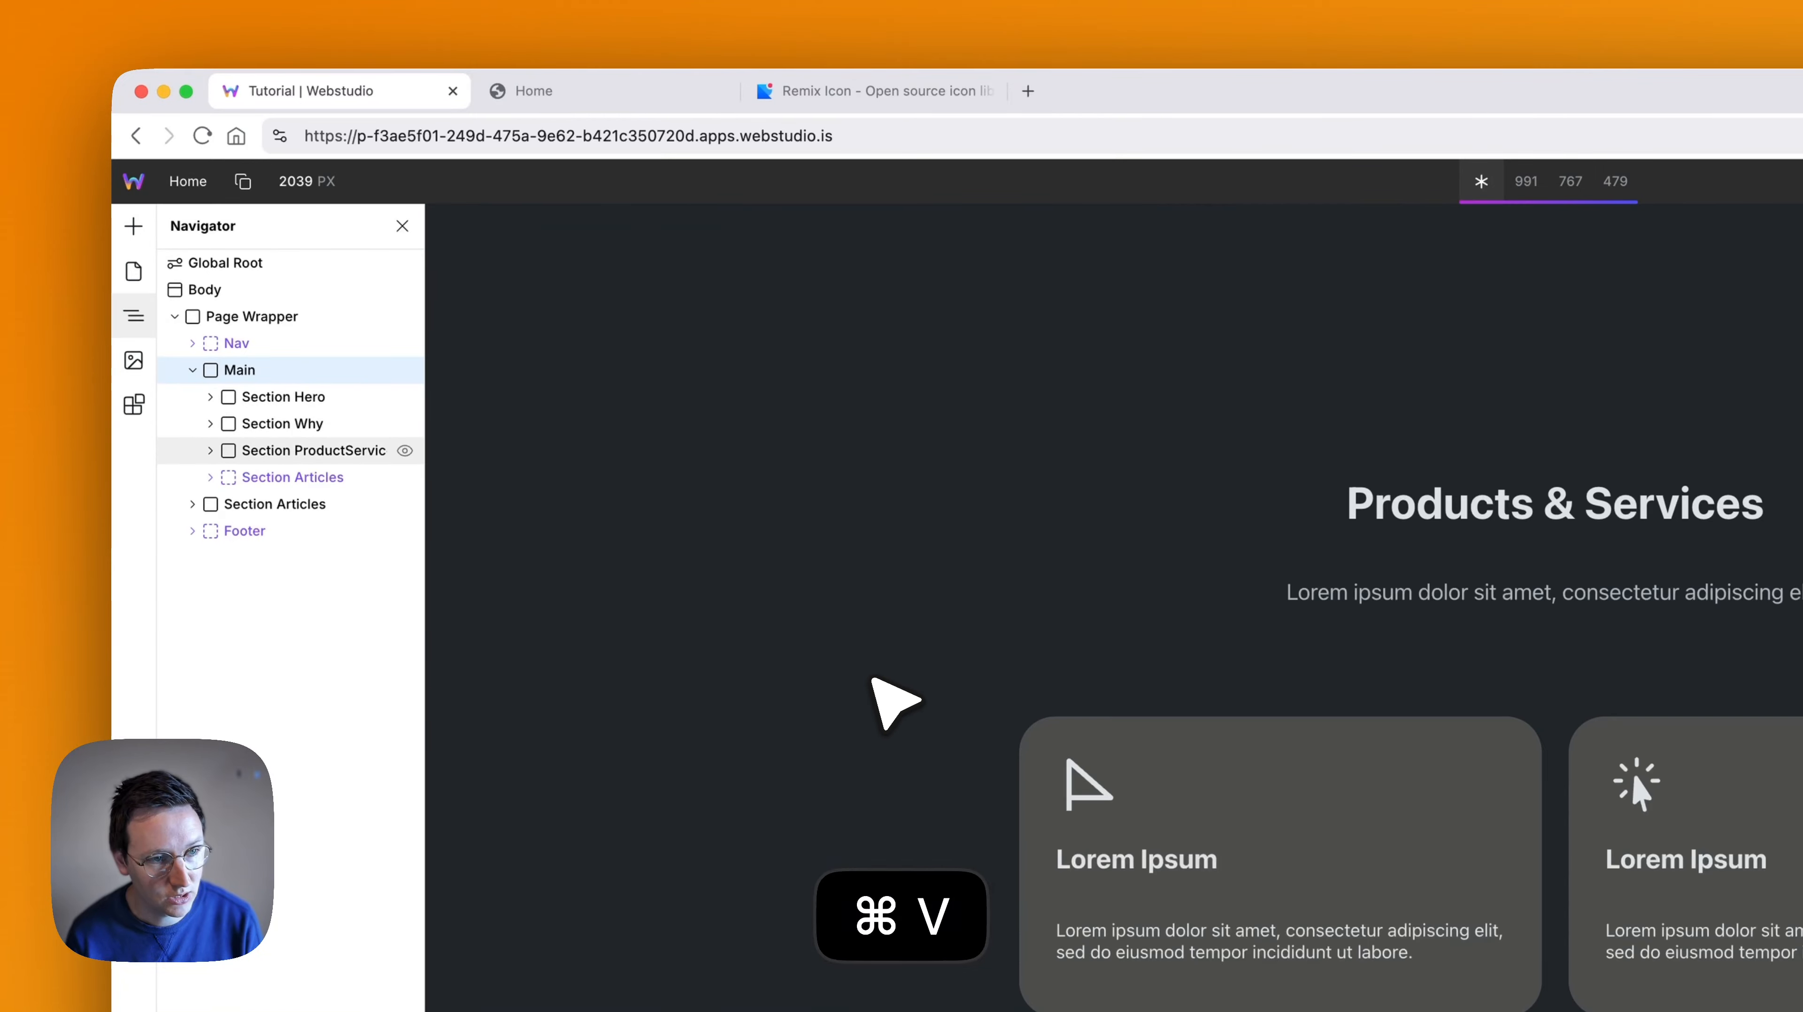
- Move the original non-Slot Section Articles into Main, directly after Section ProductServices and before the Section Articles Slot
{"action": "scroll", "coordinate": [896, 702], "scroll_direction": "down", "scroll_amount": 5}
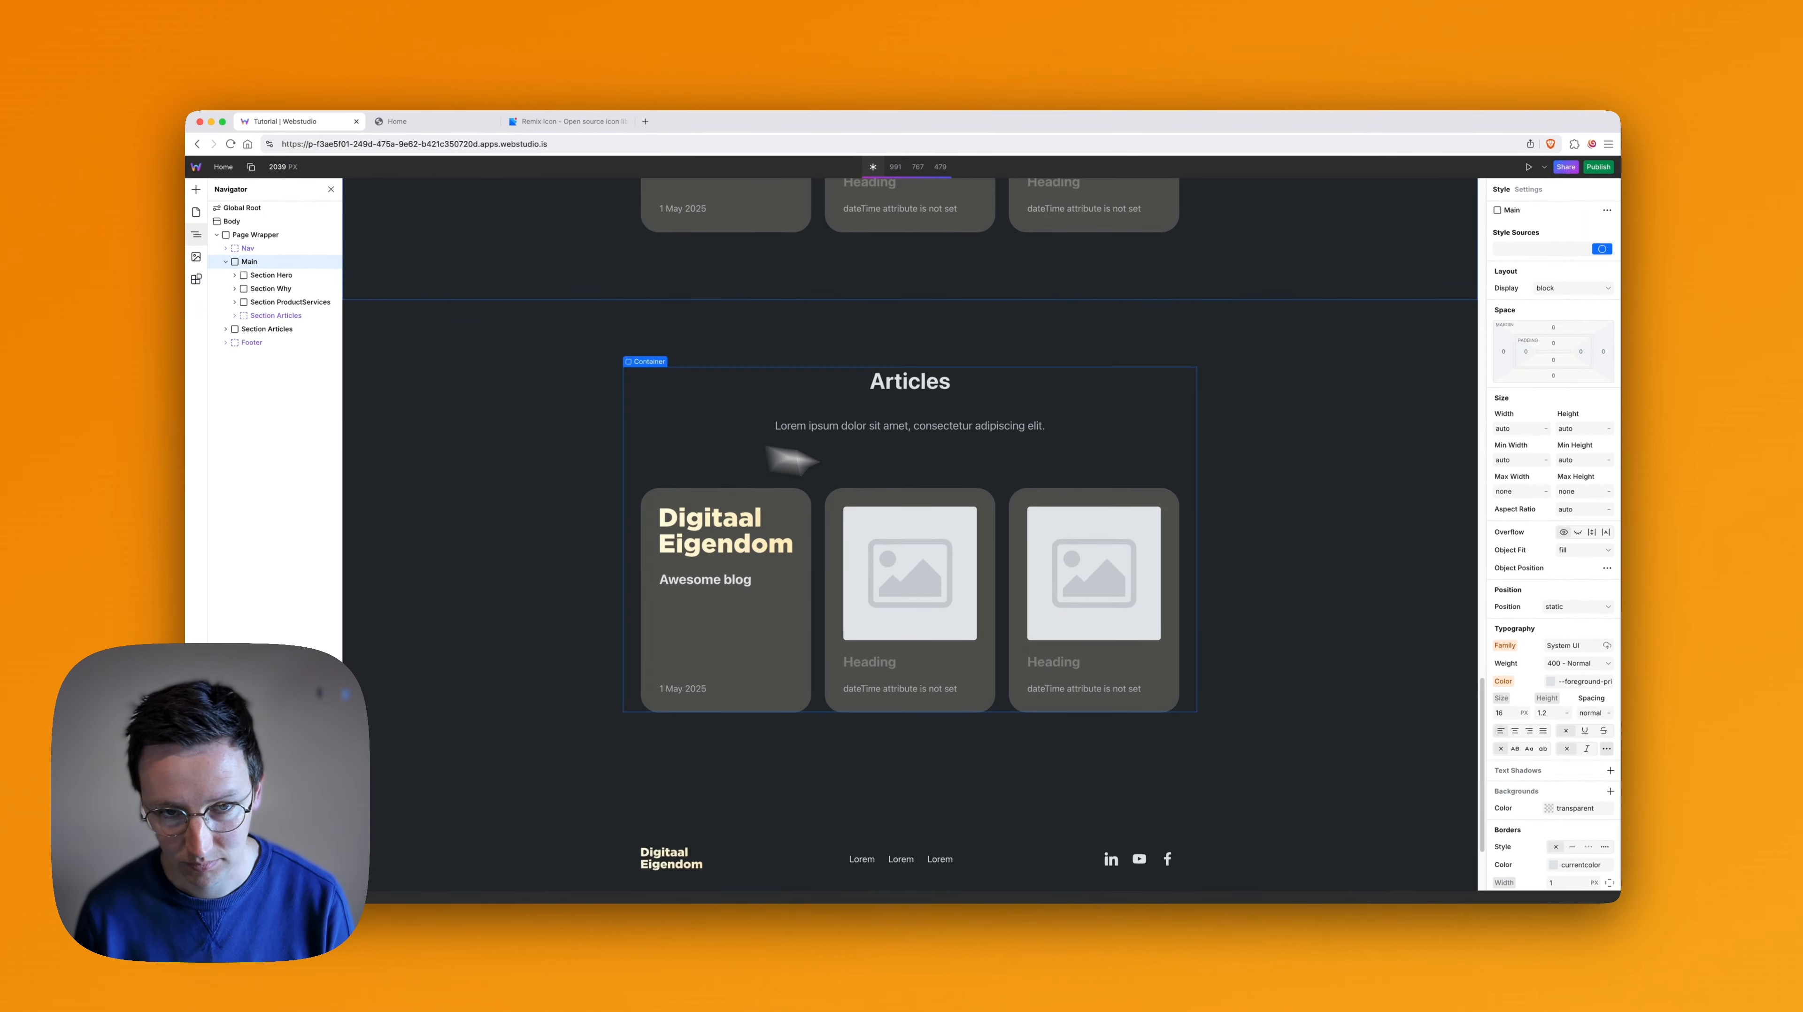
{"action": "scroll", "coordinate": [978, 489], "scroll_direction": "up", "scroll_amount": 4}
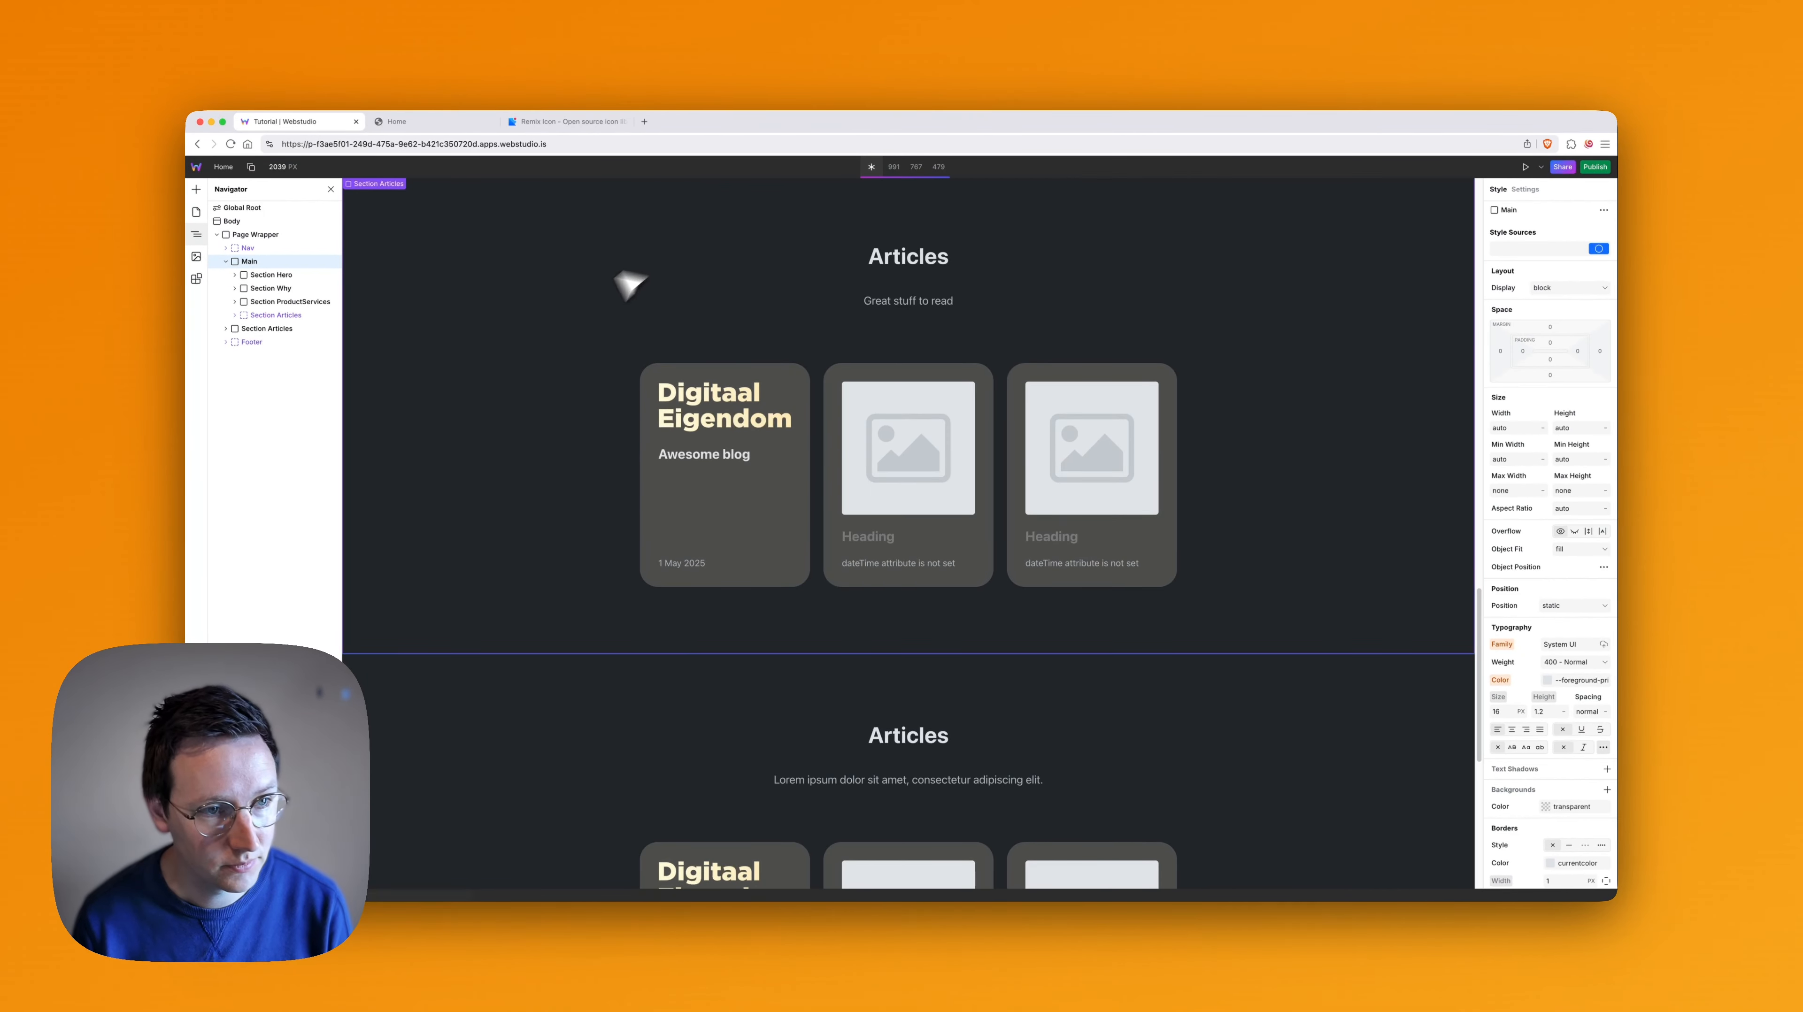
{"action": "left_click", "coordinate": [280, 315]}
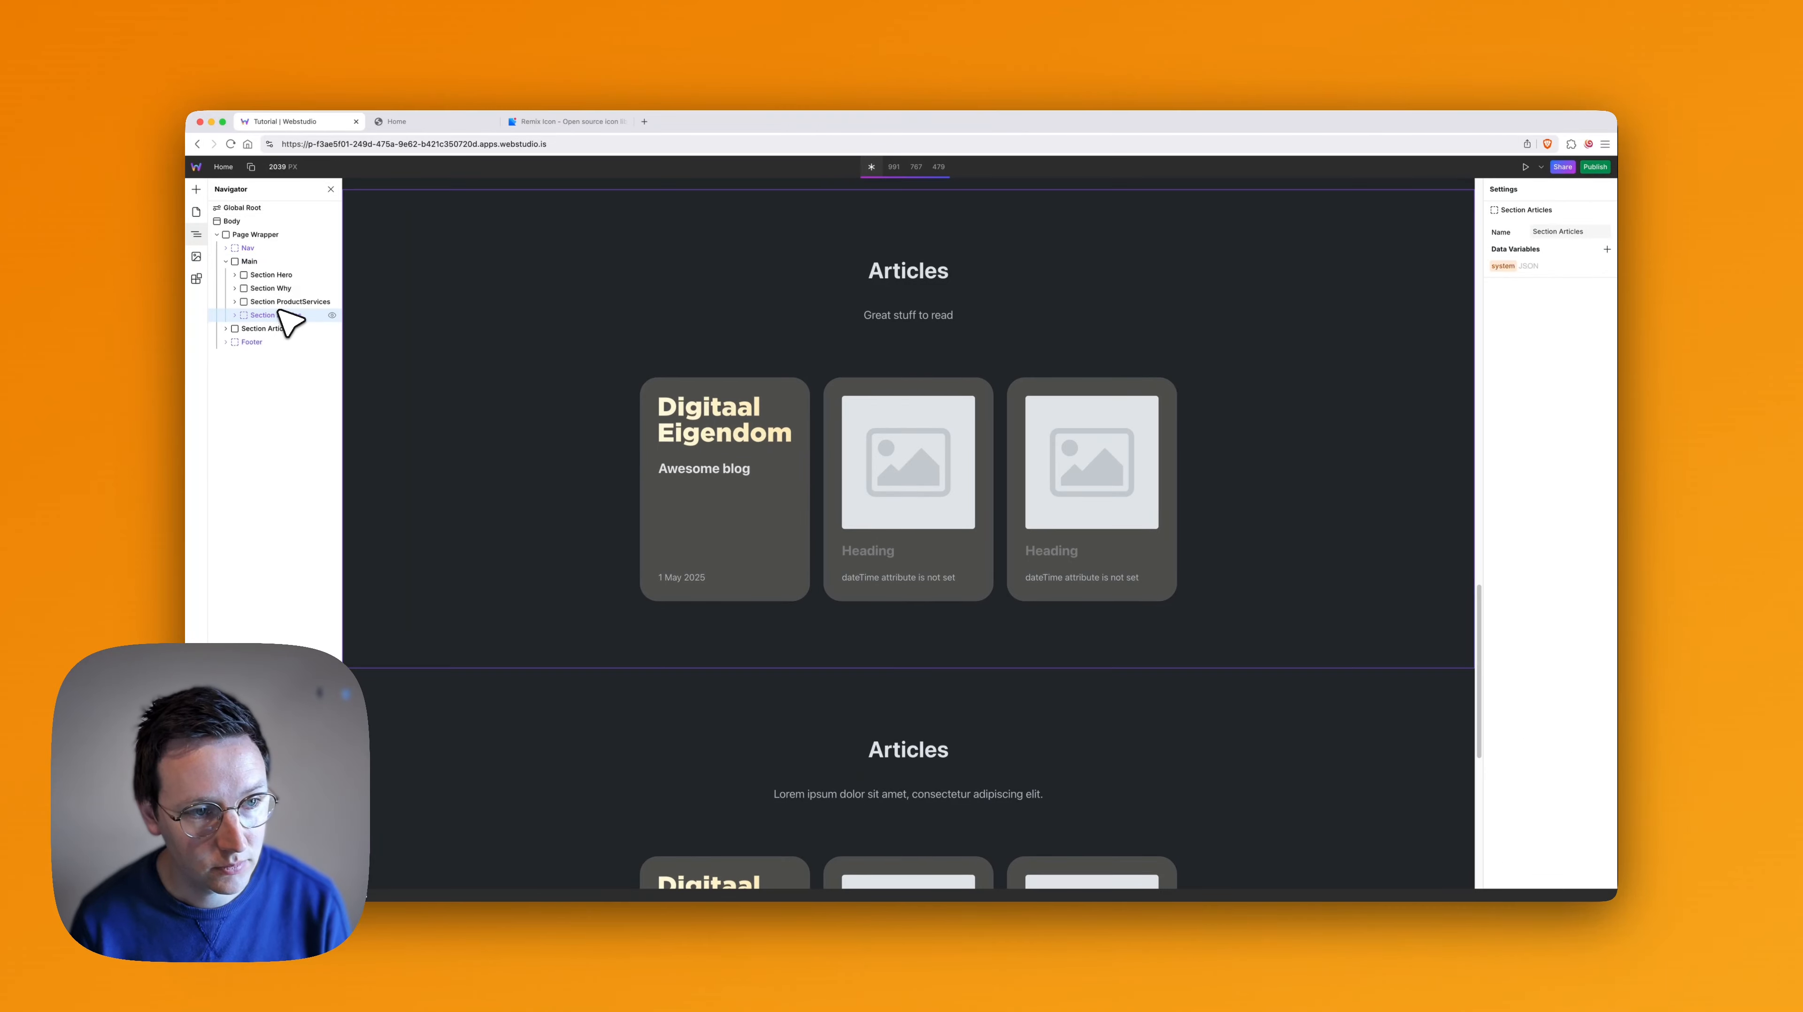
{"action": "left_click", "coordinate": [273, 330]}
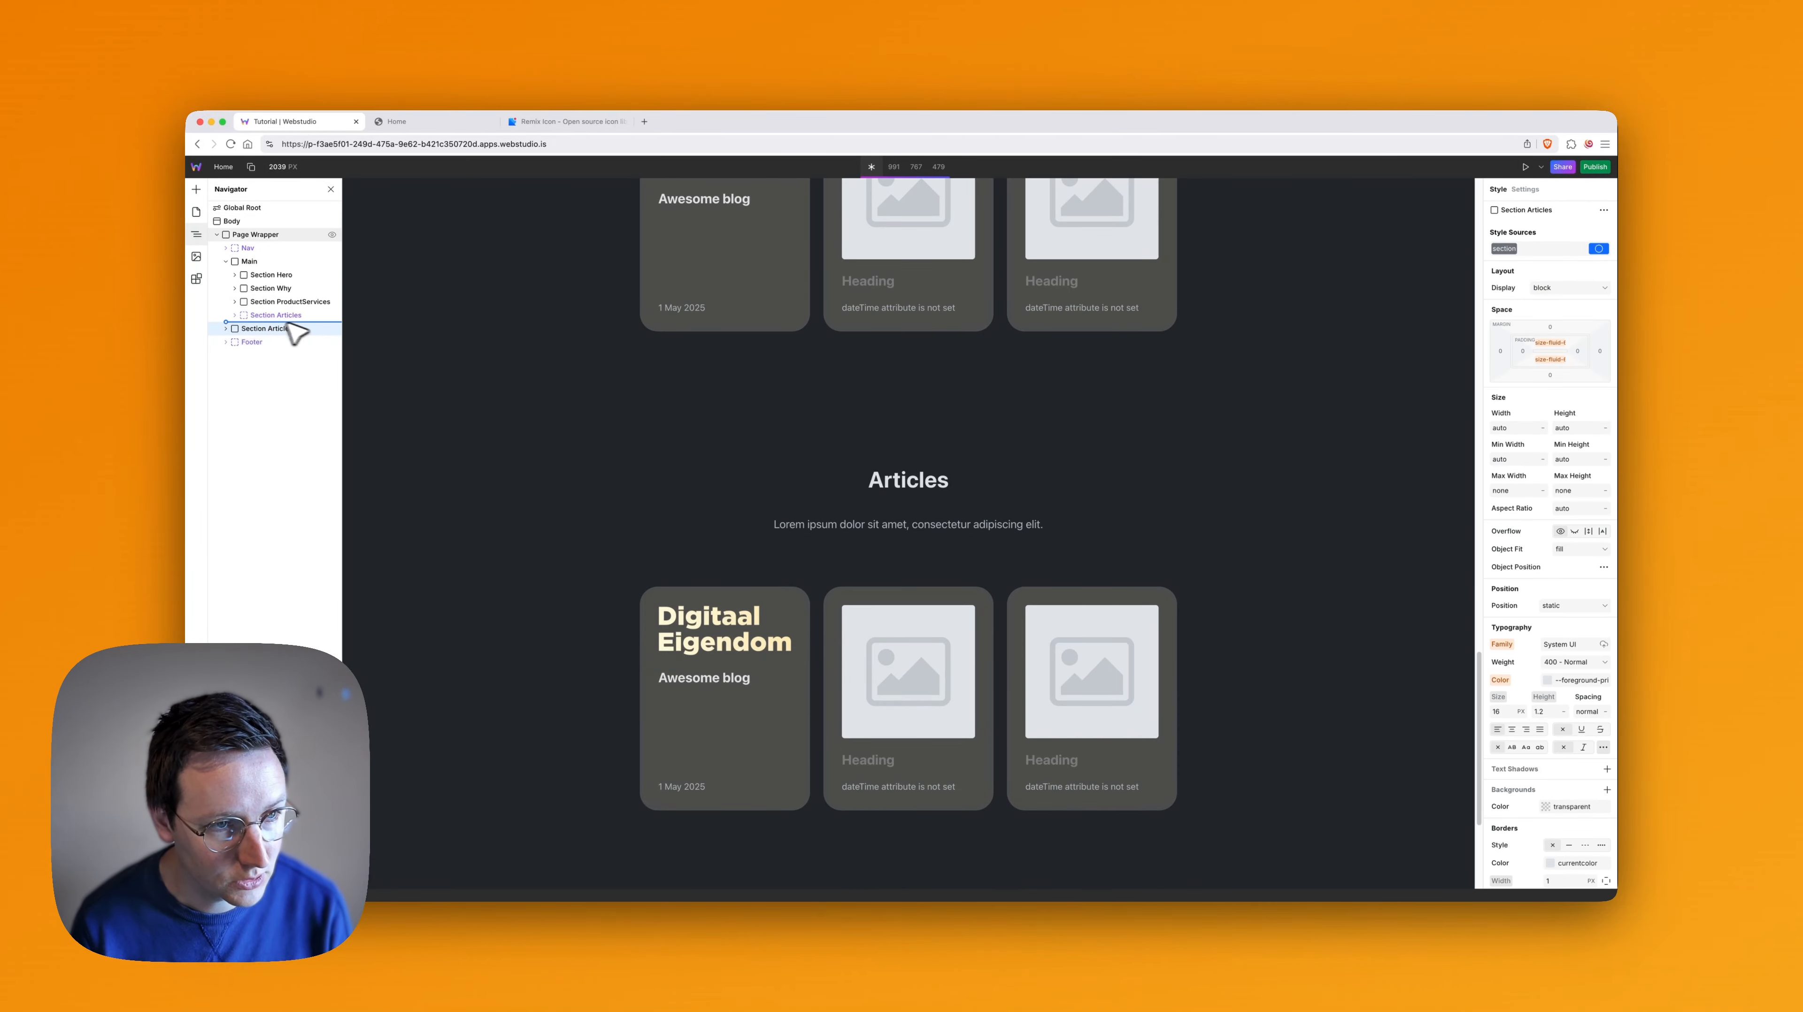
{"action": "left_click_drag", "start_coordinate": [255, 332], "coordinate": [260, 321]}
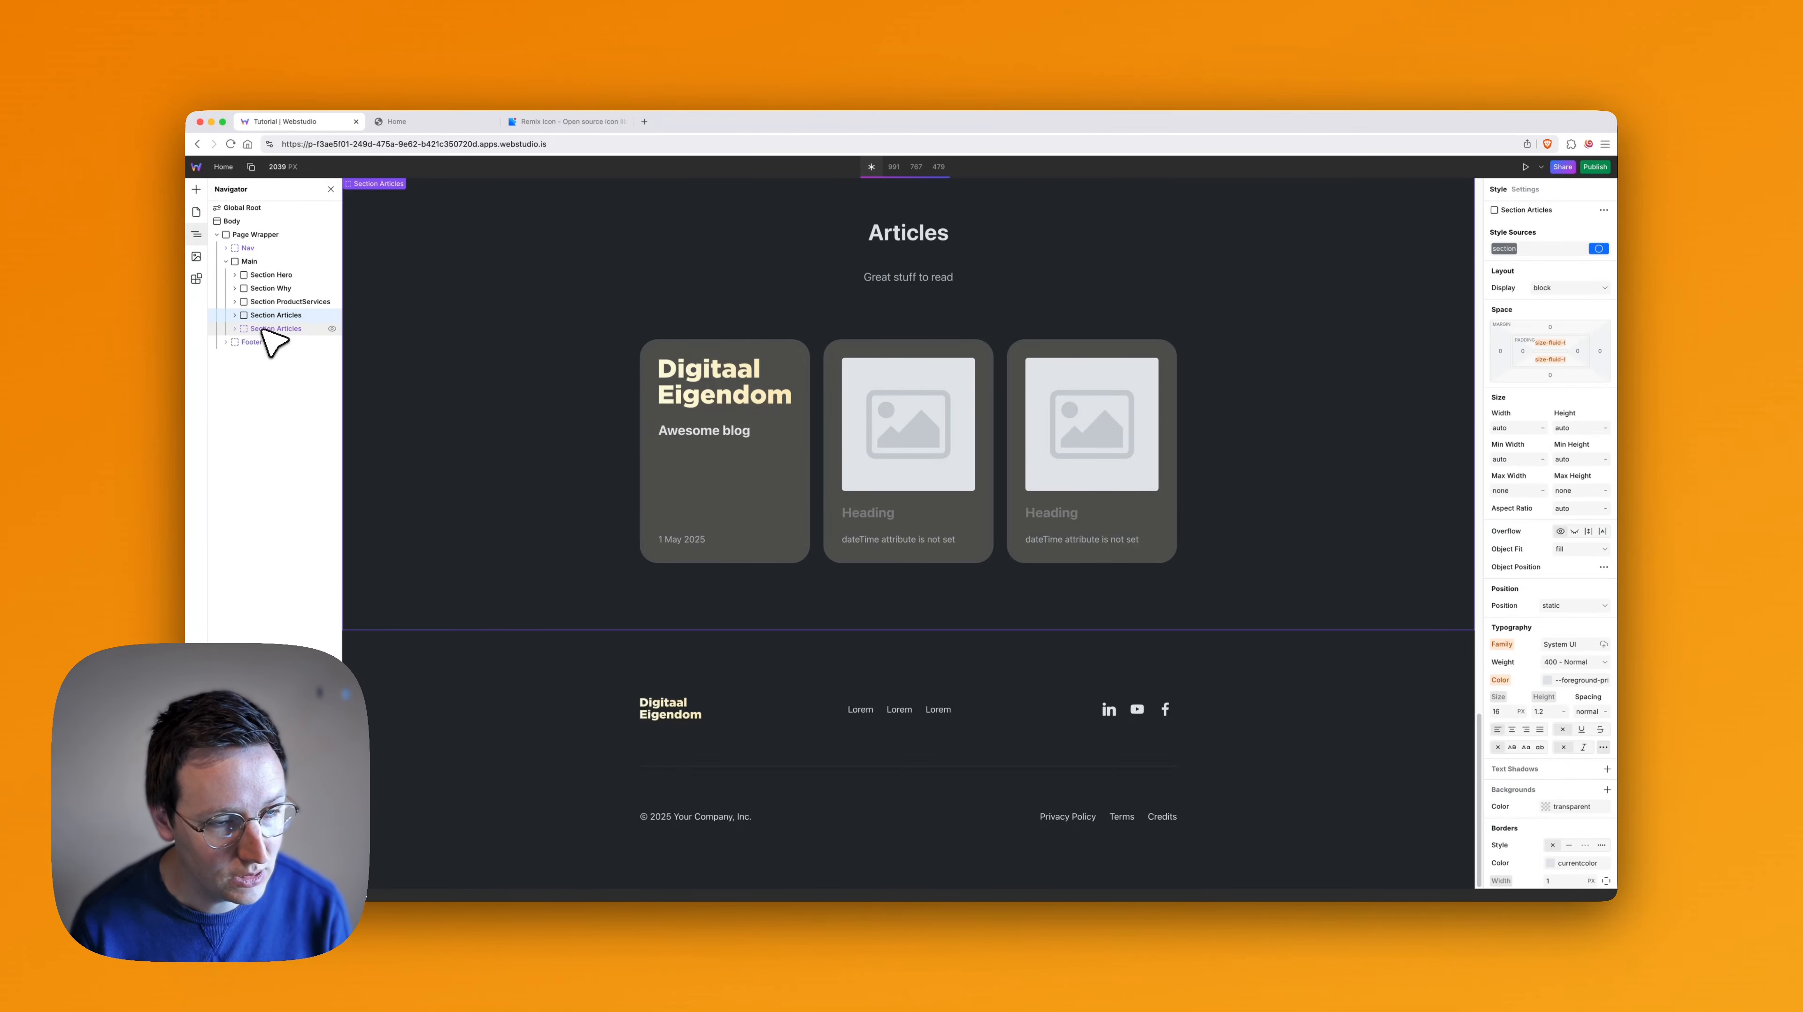
- Delete the original non-Slot Section Articles from Main on the Home page, keeping the Section Articles Slot
{"action": "scroll", "coordinate": [917, 407], "scroll_direction": "up", "scroll_amount": 4}
{"action": "scroll", "coordinate": [919, 422], "scroll_direction": "up", "scroll_amount": 6}
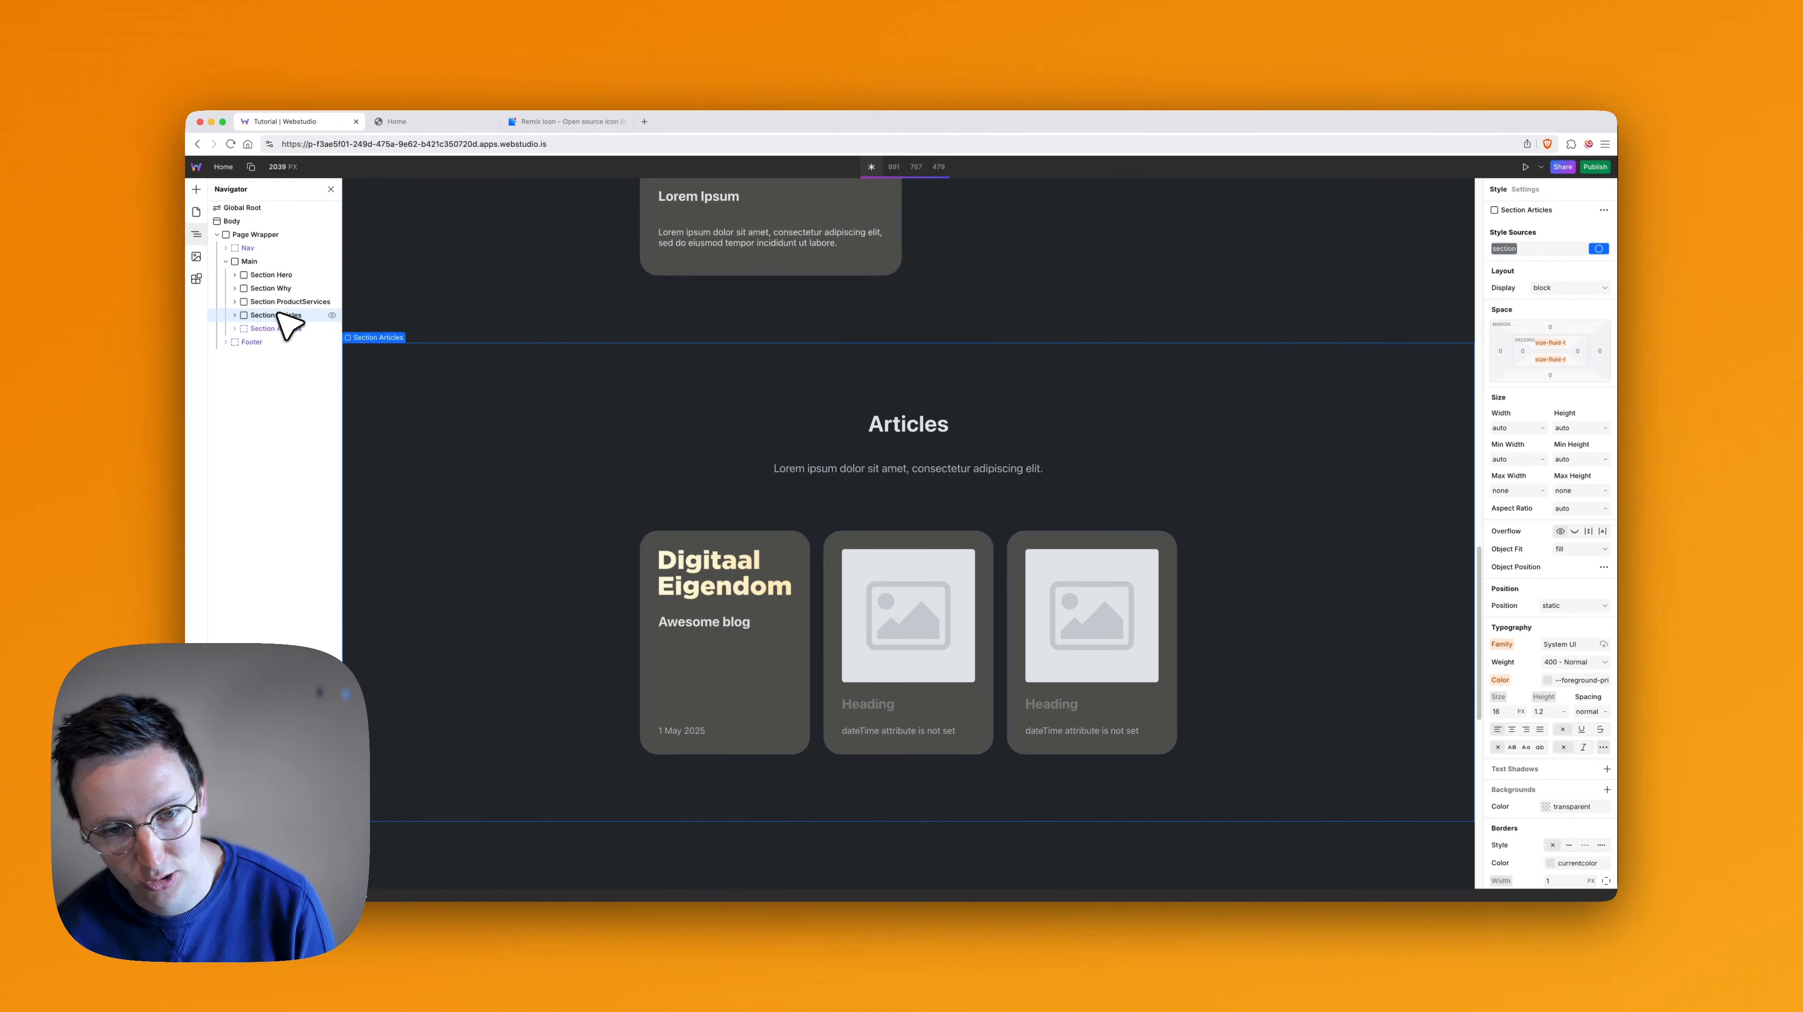
{"action": "key", "text": "BackSpace"}
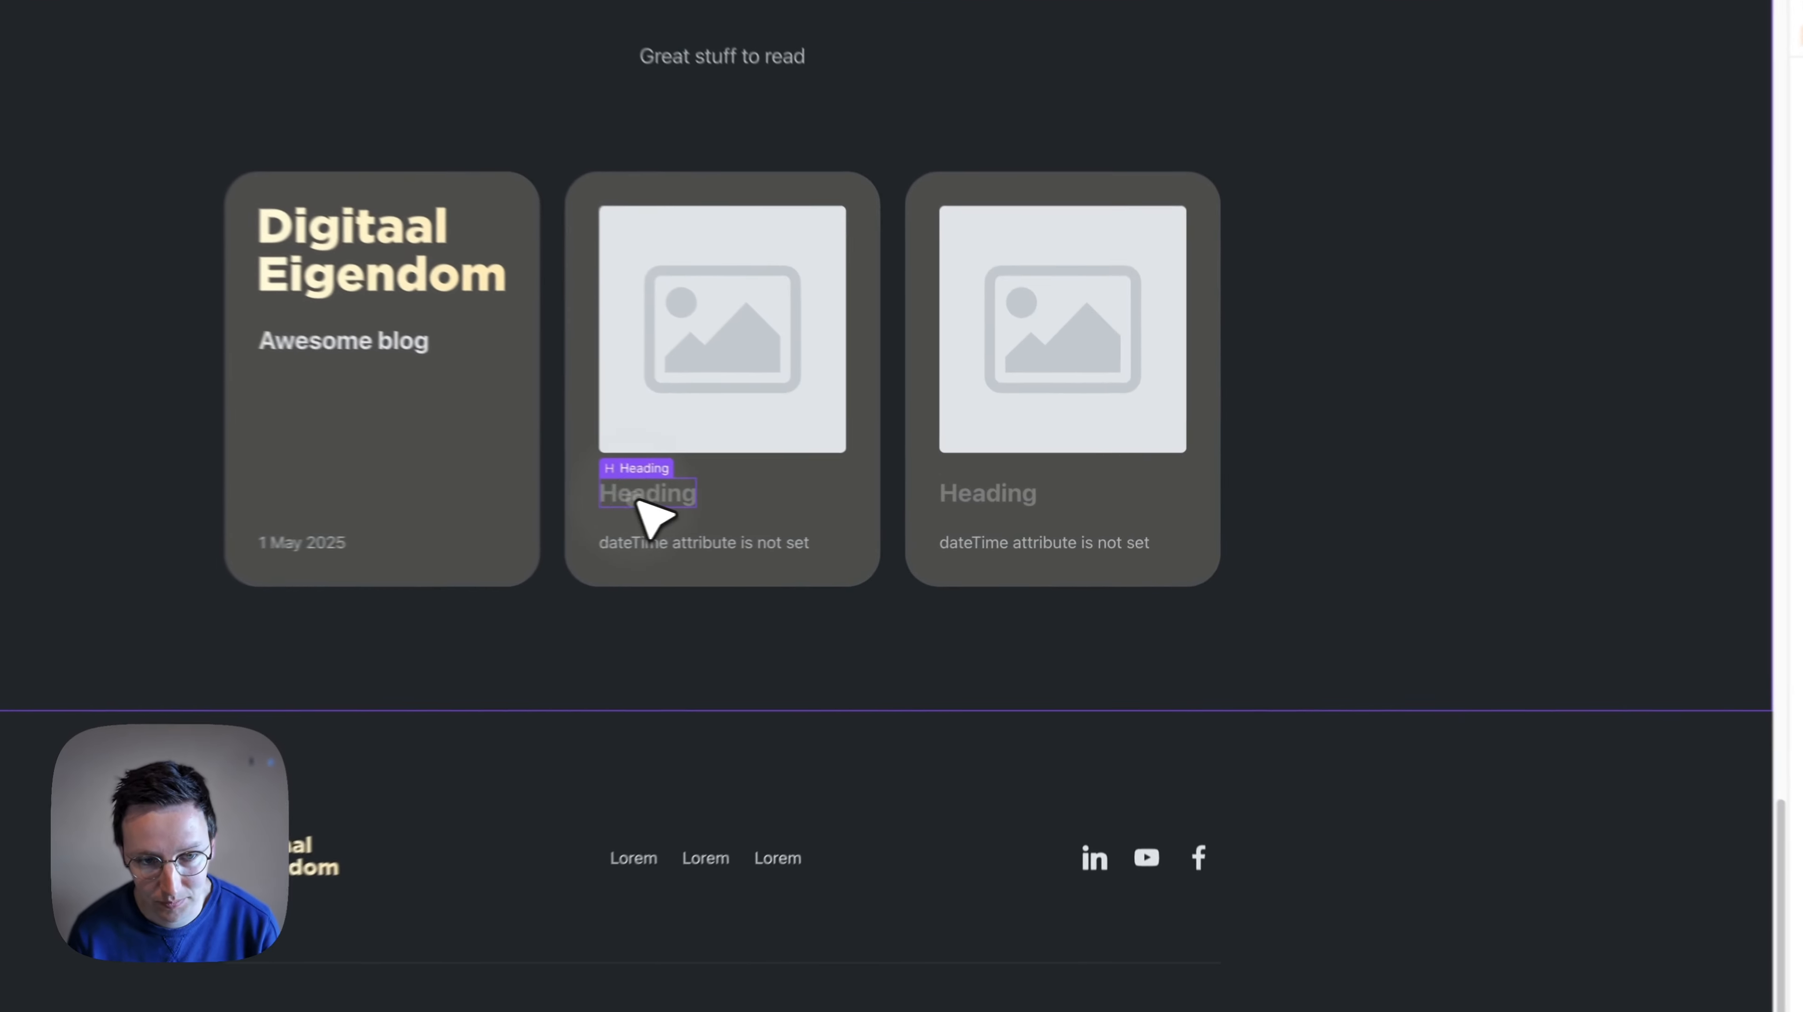
- Fill in the empty article card headings in the Slot with "Cool blog" for the second card and "Epic blog article" for the third
{"action": "type", "text": "Cool blog"}
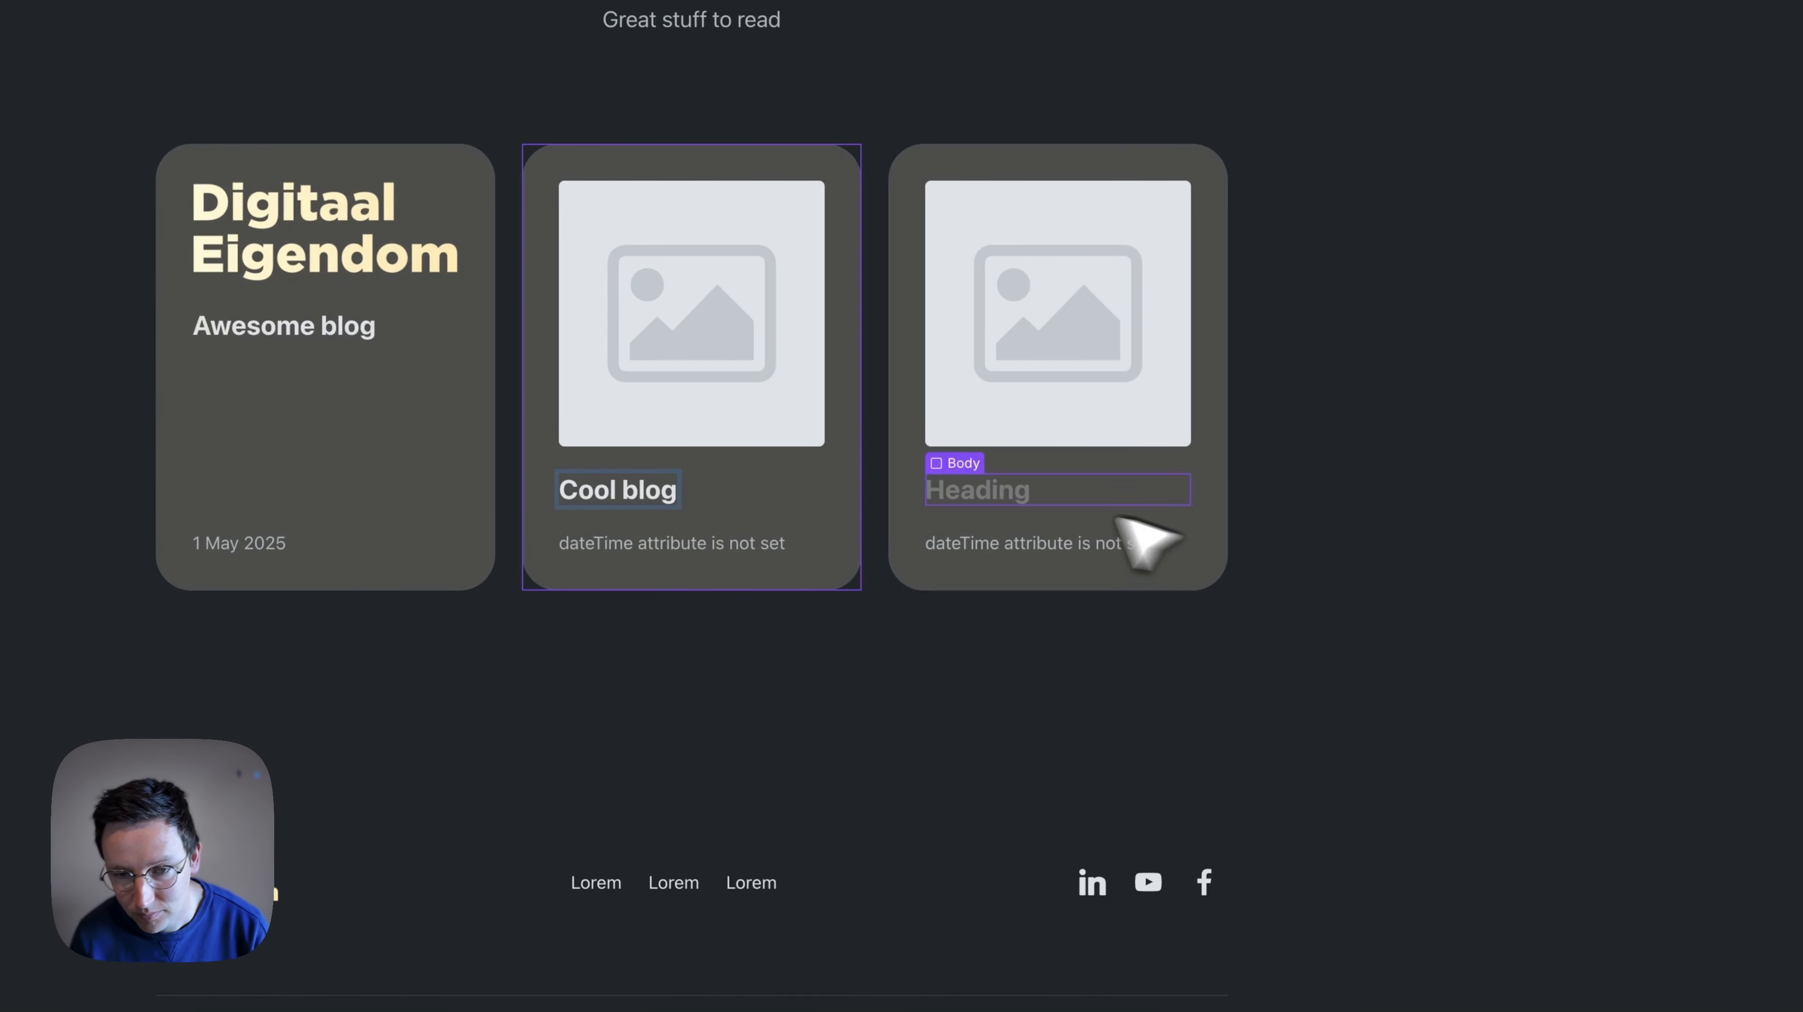
{"action": "left_click", "coordinate": [976, 499]}
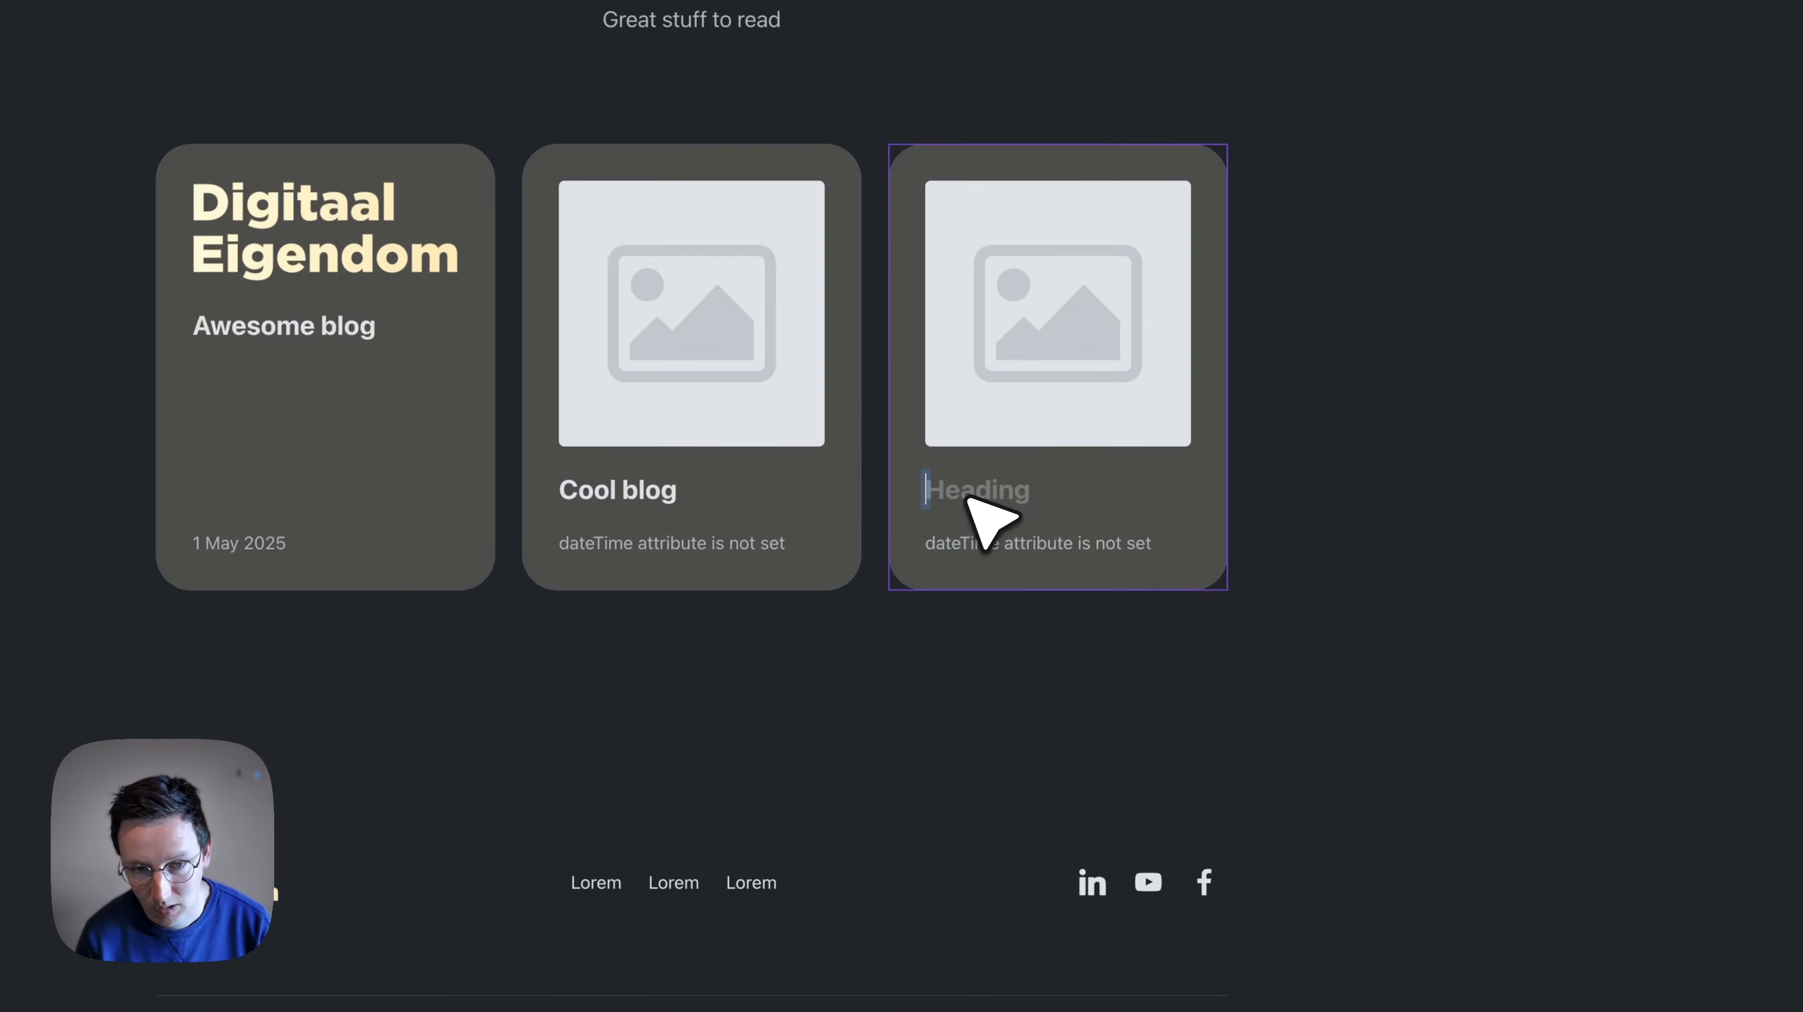
{"action": "type", "text": "Epic blog article"}
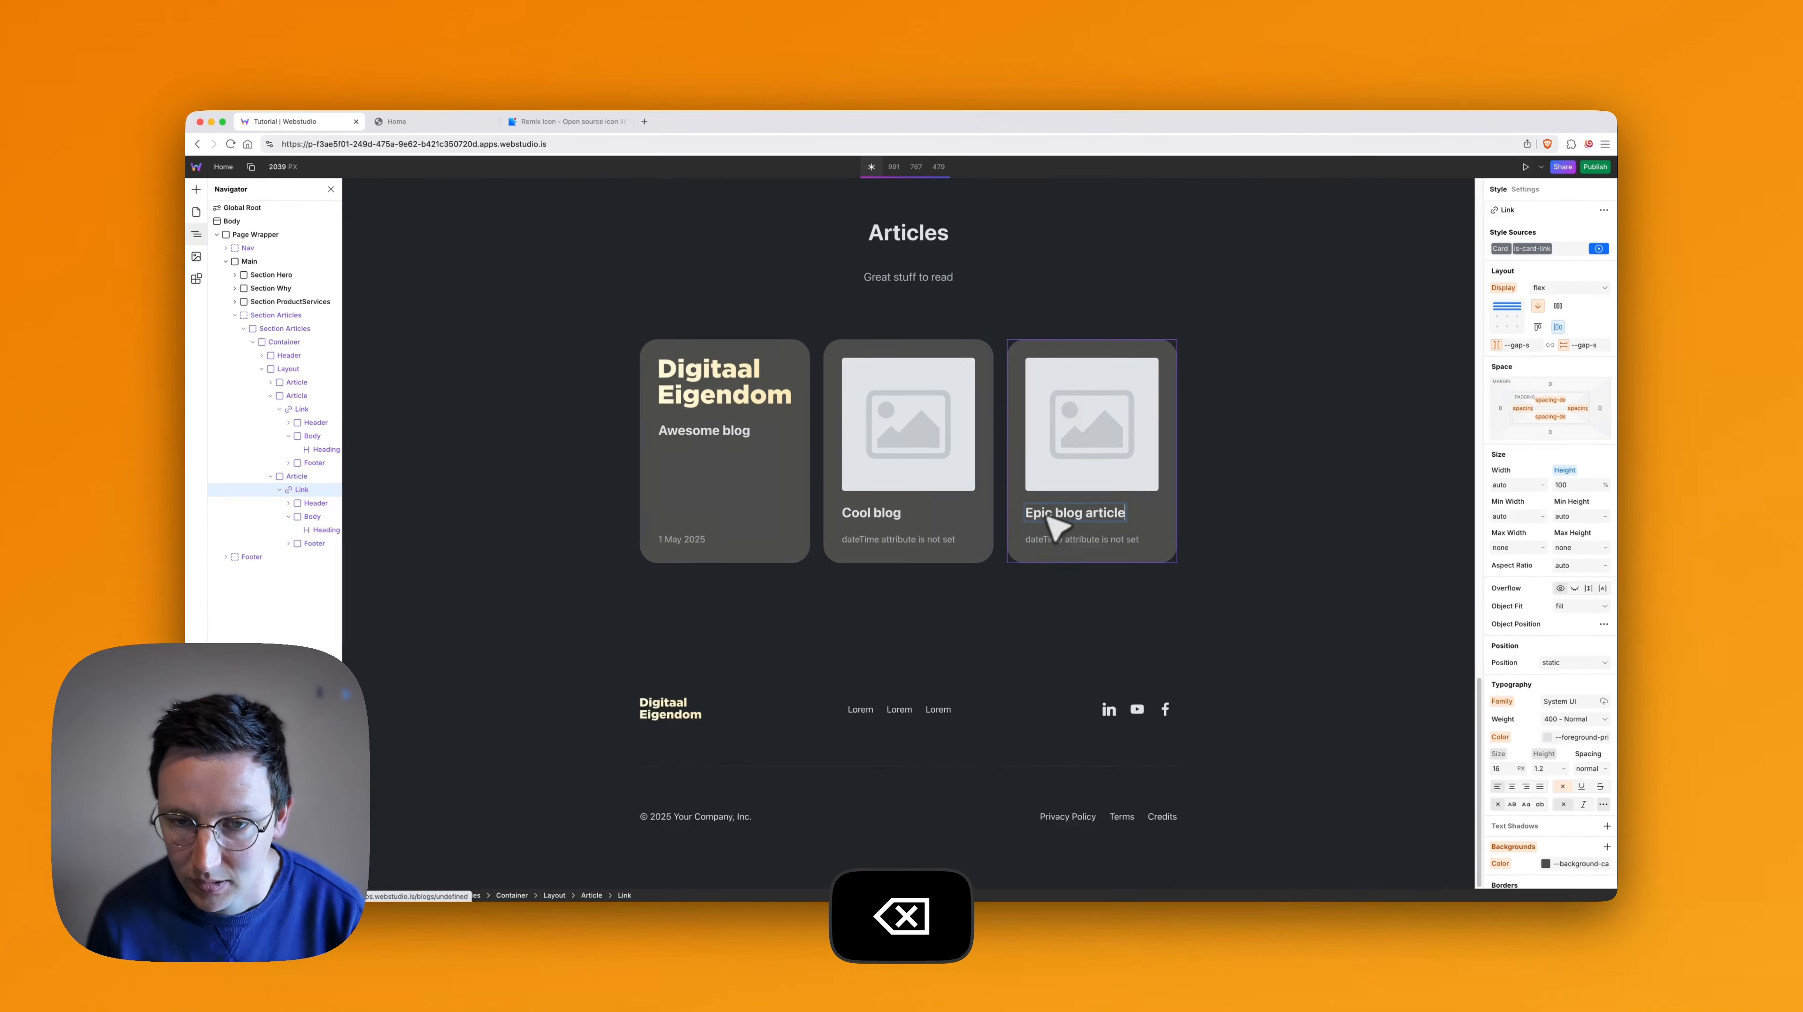
{"action": "left_click", "coordinate": [976, 281]}
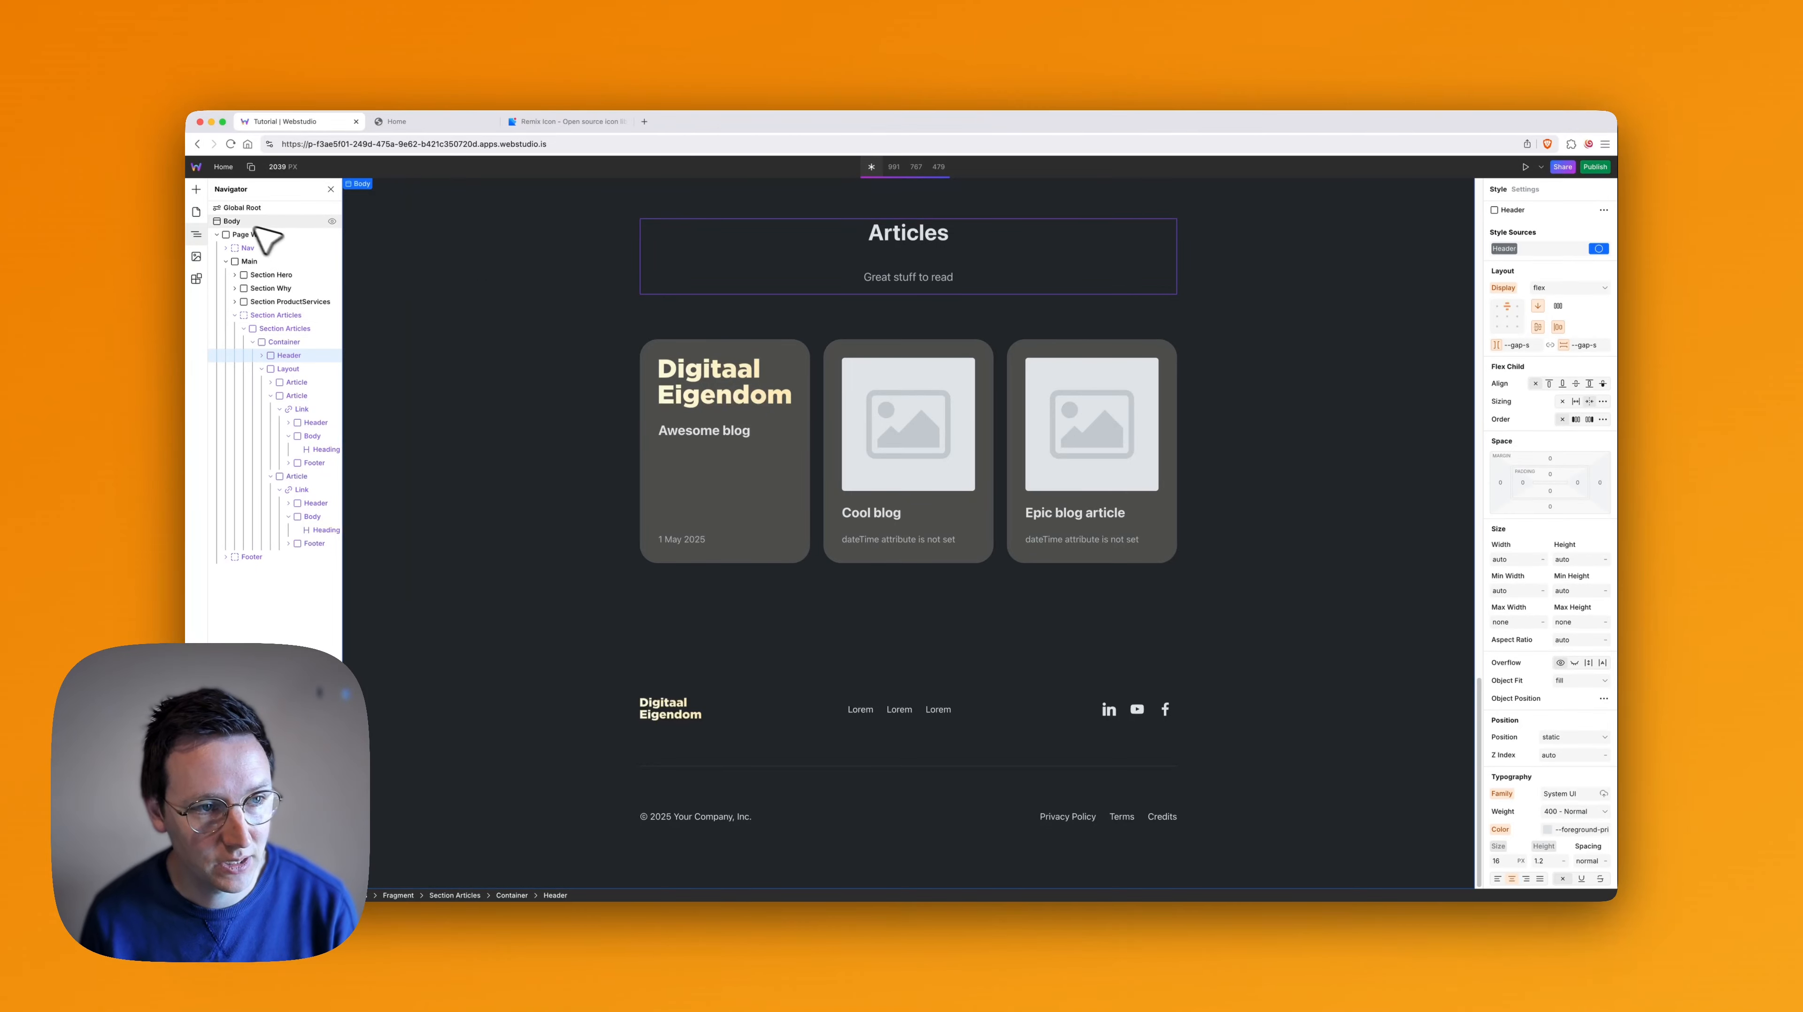
- Review the Articles section on Home, and switch to New page to check its shared article card headings
{"action": "scroll", "coordinate": [525, 322], "scroll_direction": "up", "scroll_amount": 10}
{"action": "scroll", "coordinate": [850, 460], "scroll_direction": "down", "scroll_amount": 8}
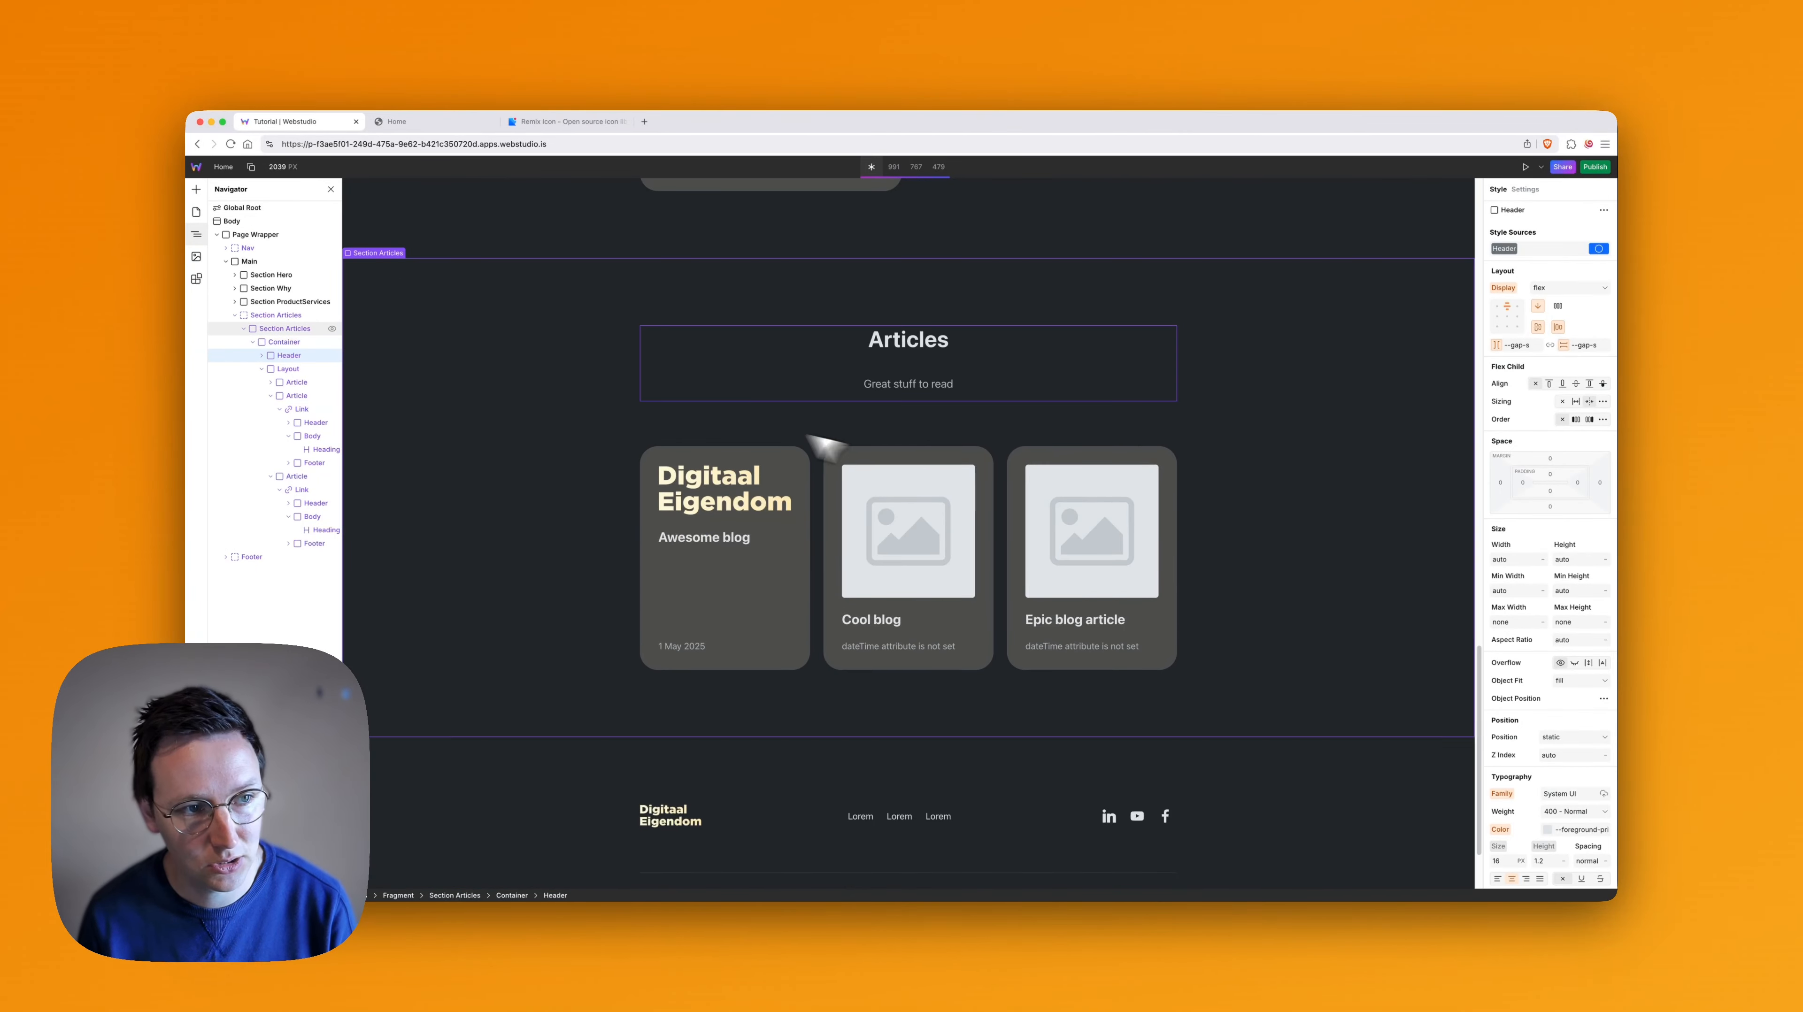
{"action": "left_click", "coordinate": [197, 212]}
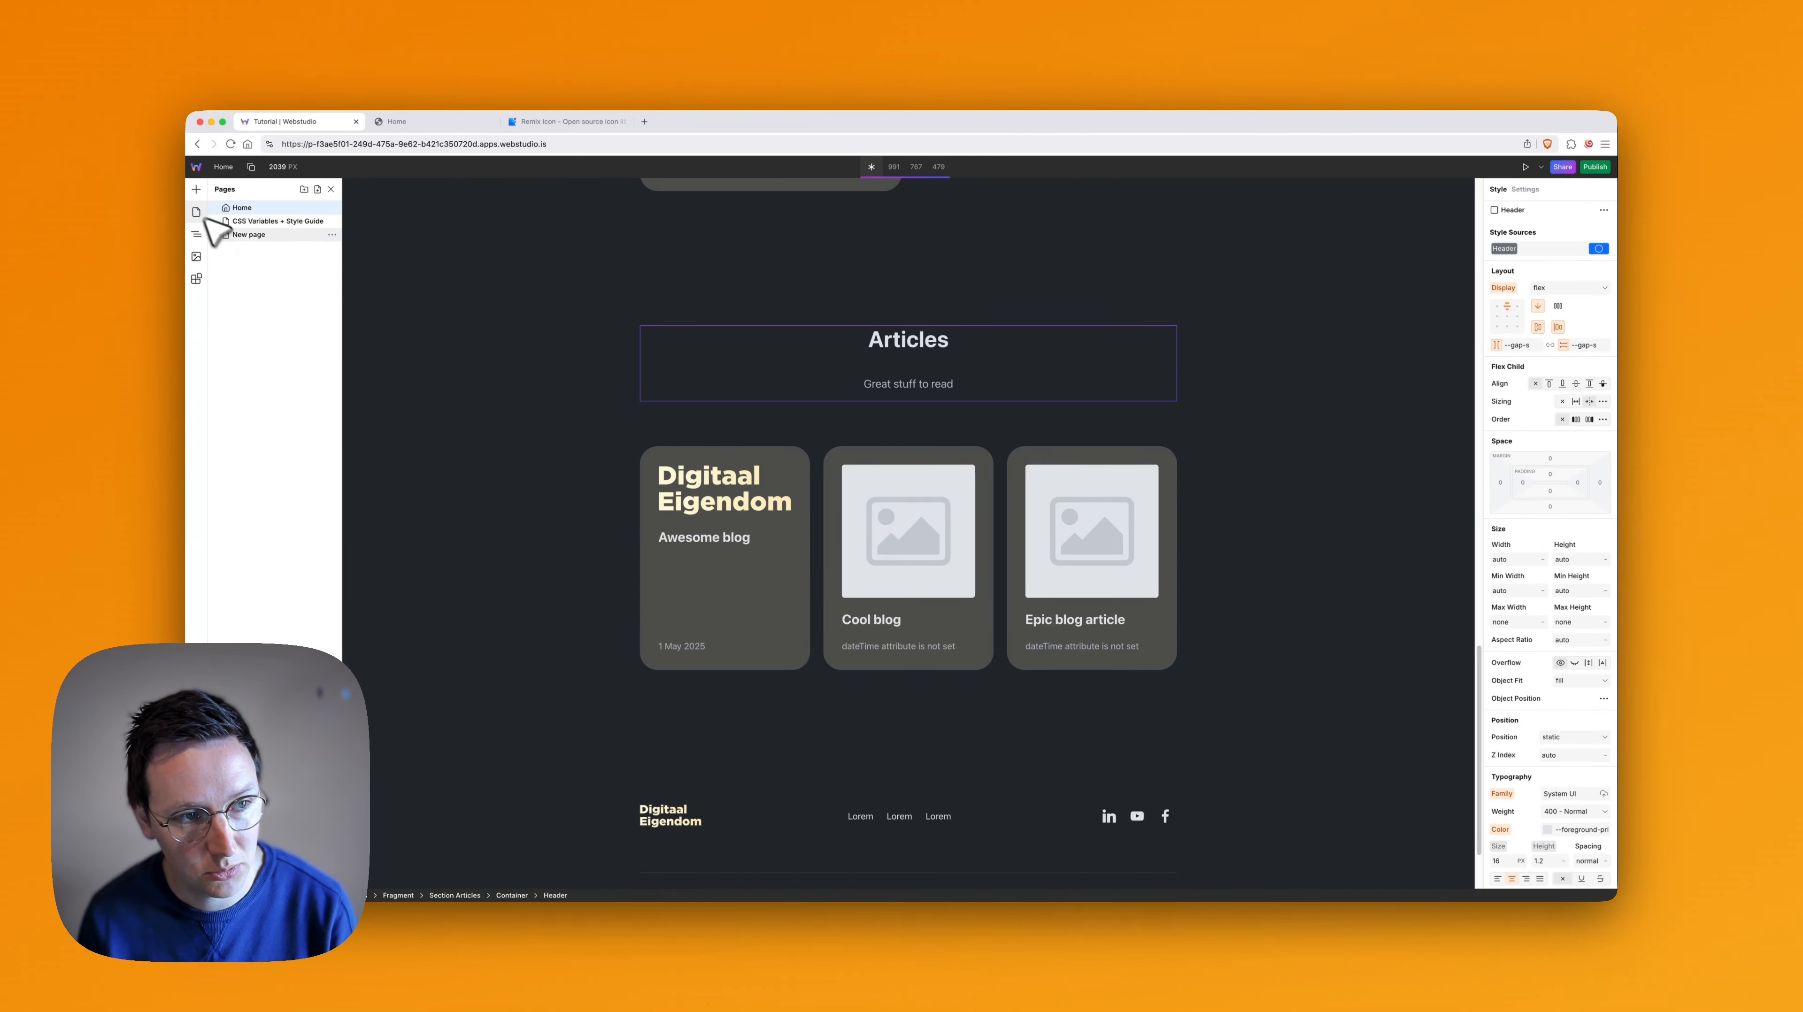
{"action": "left_click", "coordinate": [246, 237]}
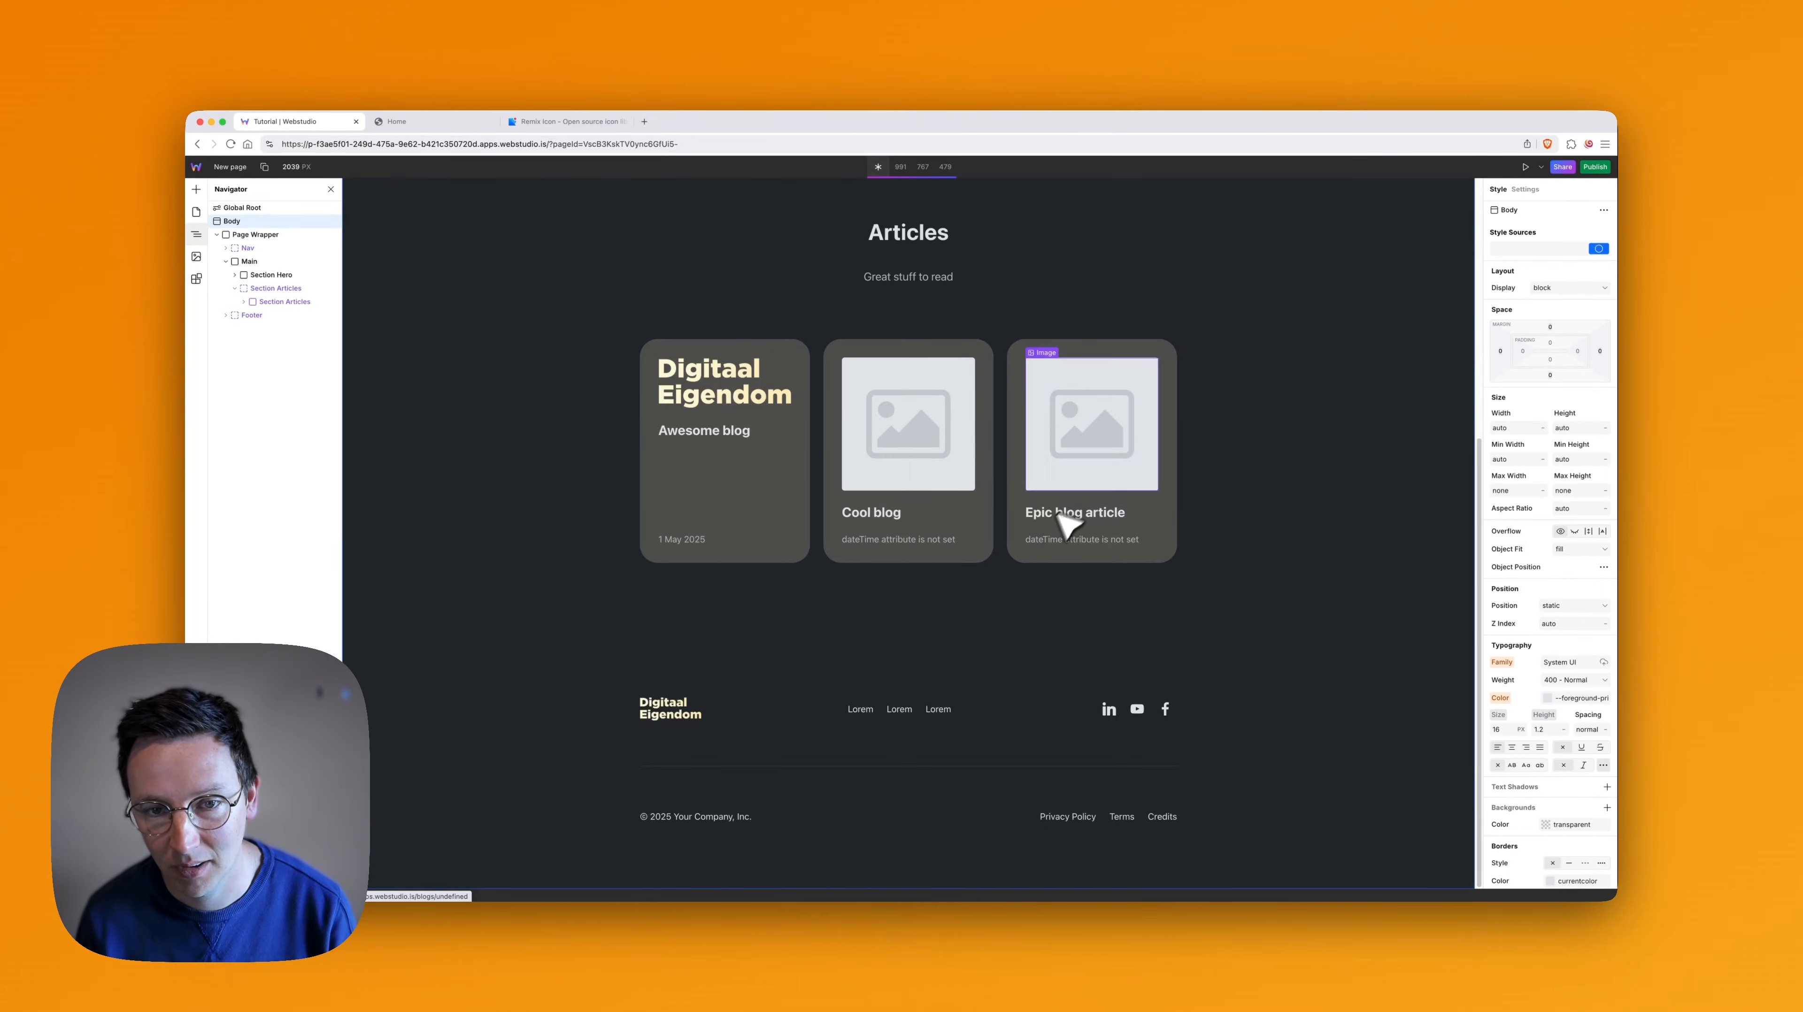
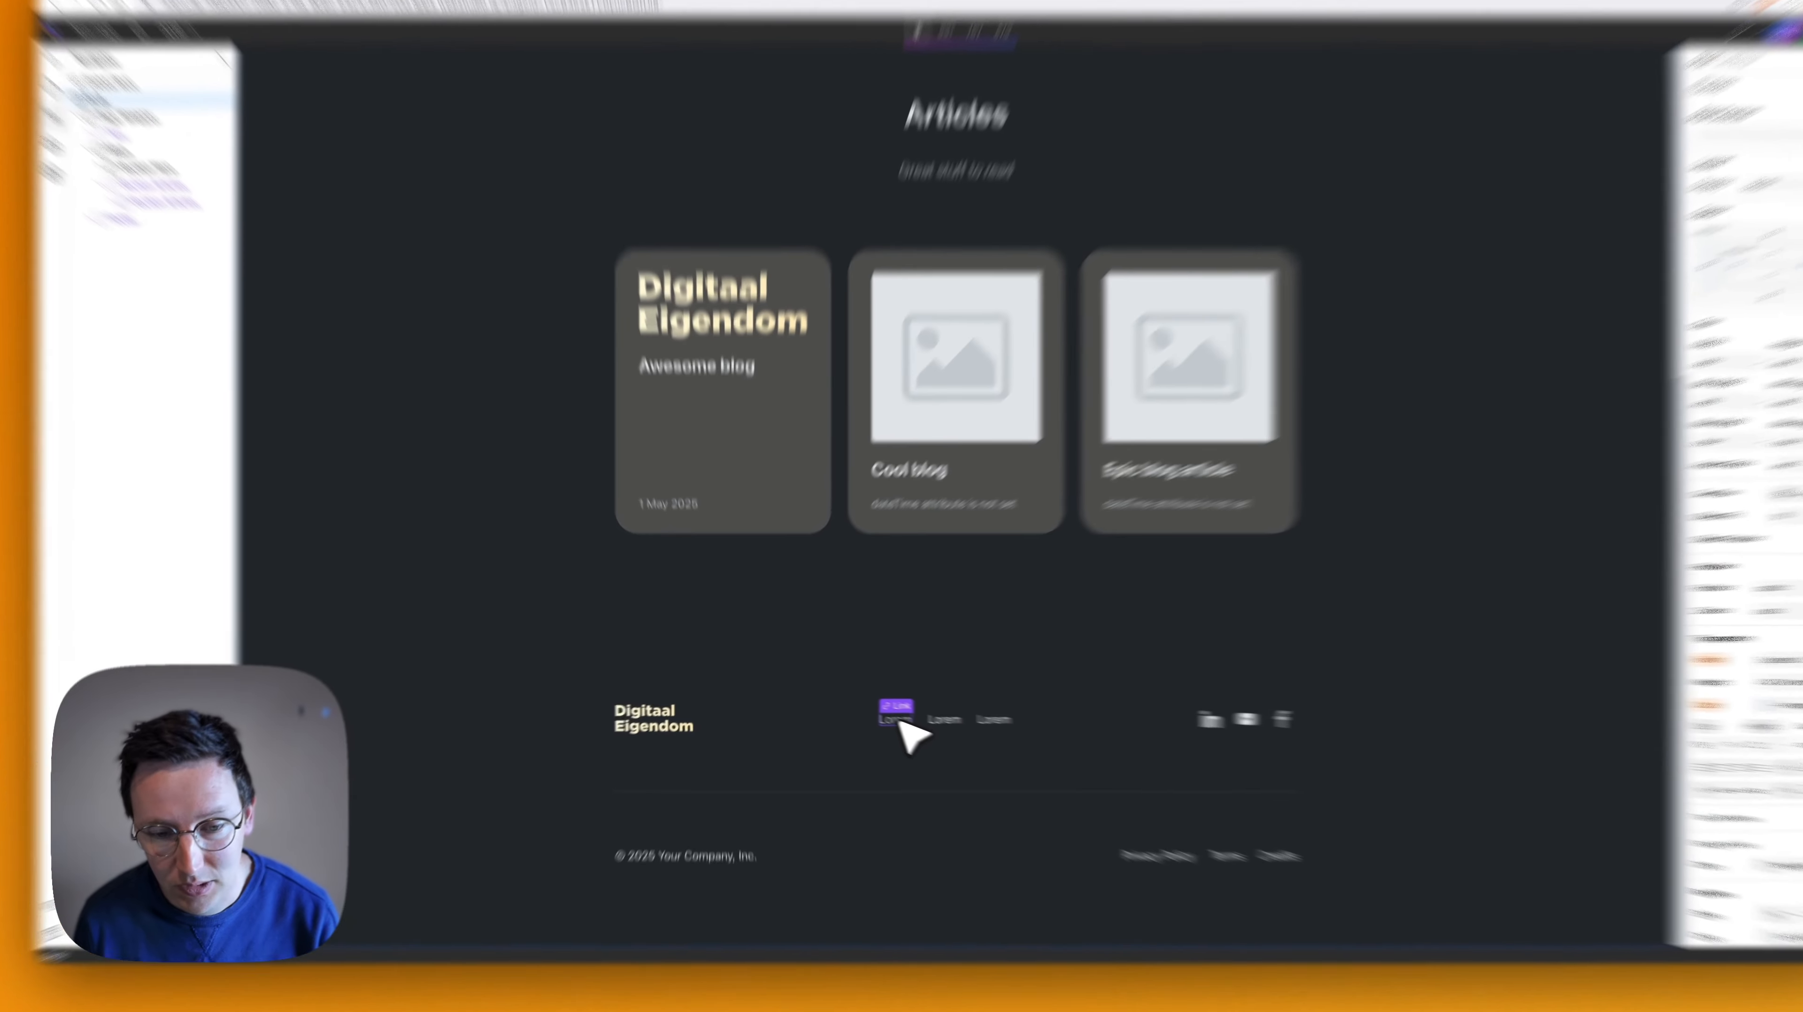
- Wrap the Menu List of the header's desktop Navigation Menu in a new Slot named "Menu List"
{"action": "scroll", "coordinate": [786, 322], "scroll_direction": "up", "scroll_amount": 10}
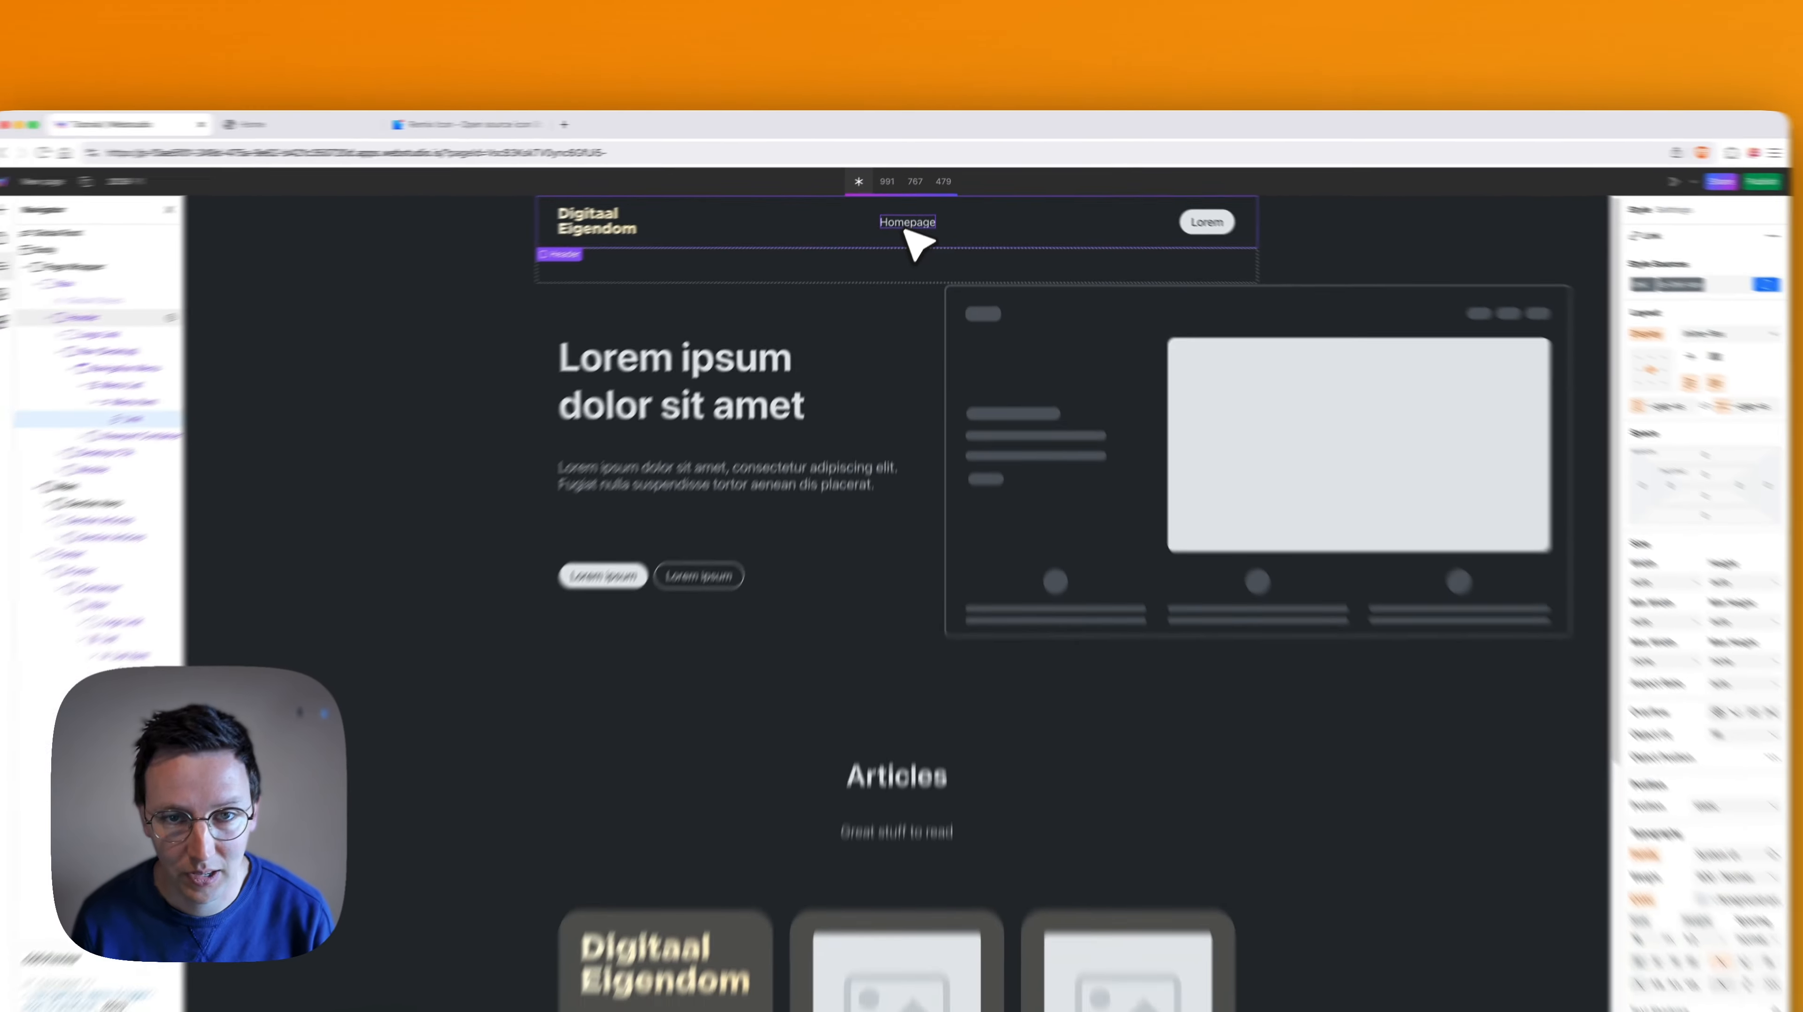
{"action": "scroll", "coordinate": [918, 284], "scroll_direction": "down", "scroll_amount": 10}
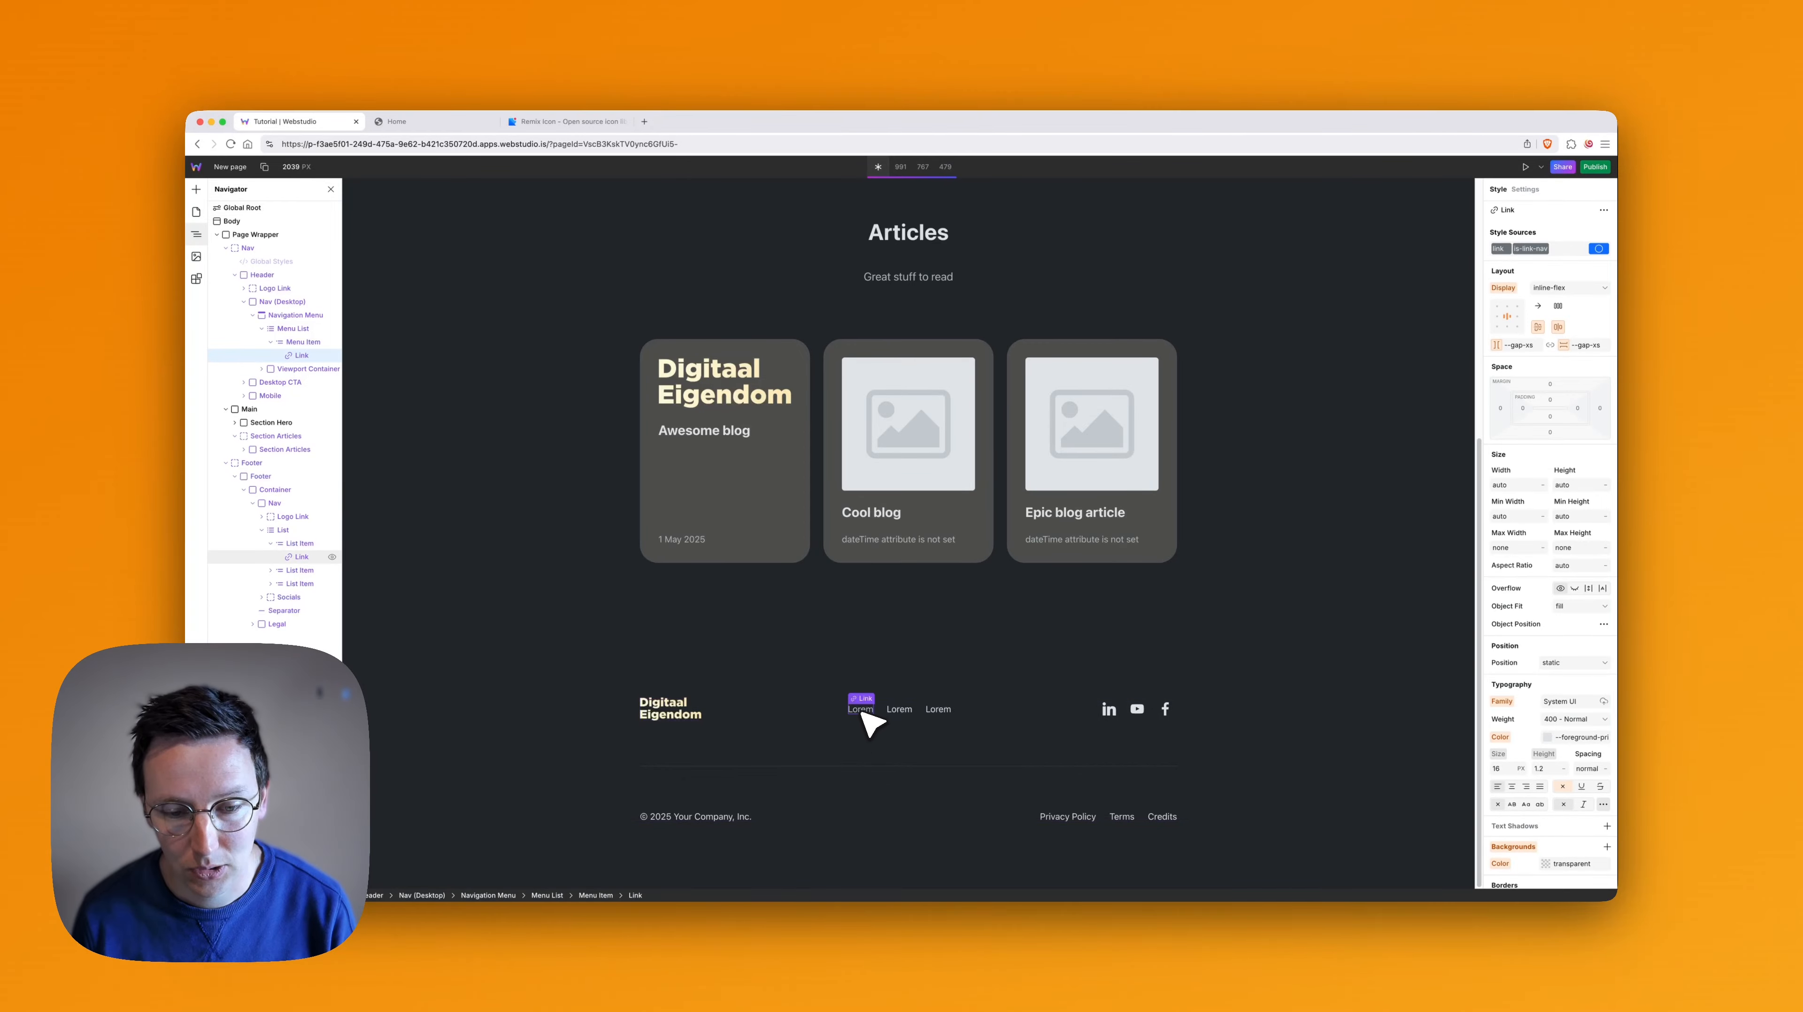
{"action": "scroll", "coordinate": [885, 673], "scroll_direction": "up", "scroll_amount": 5}
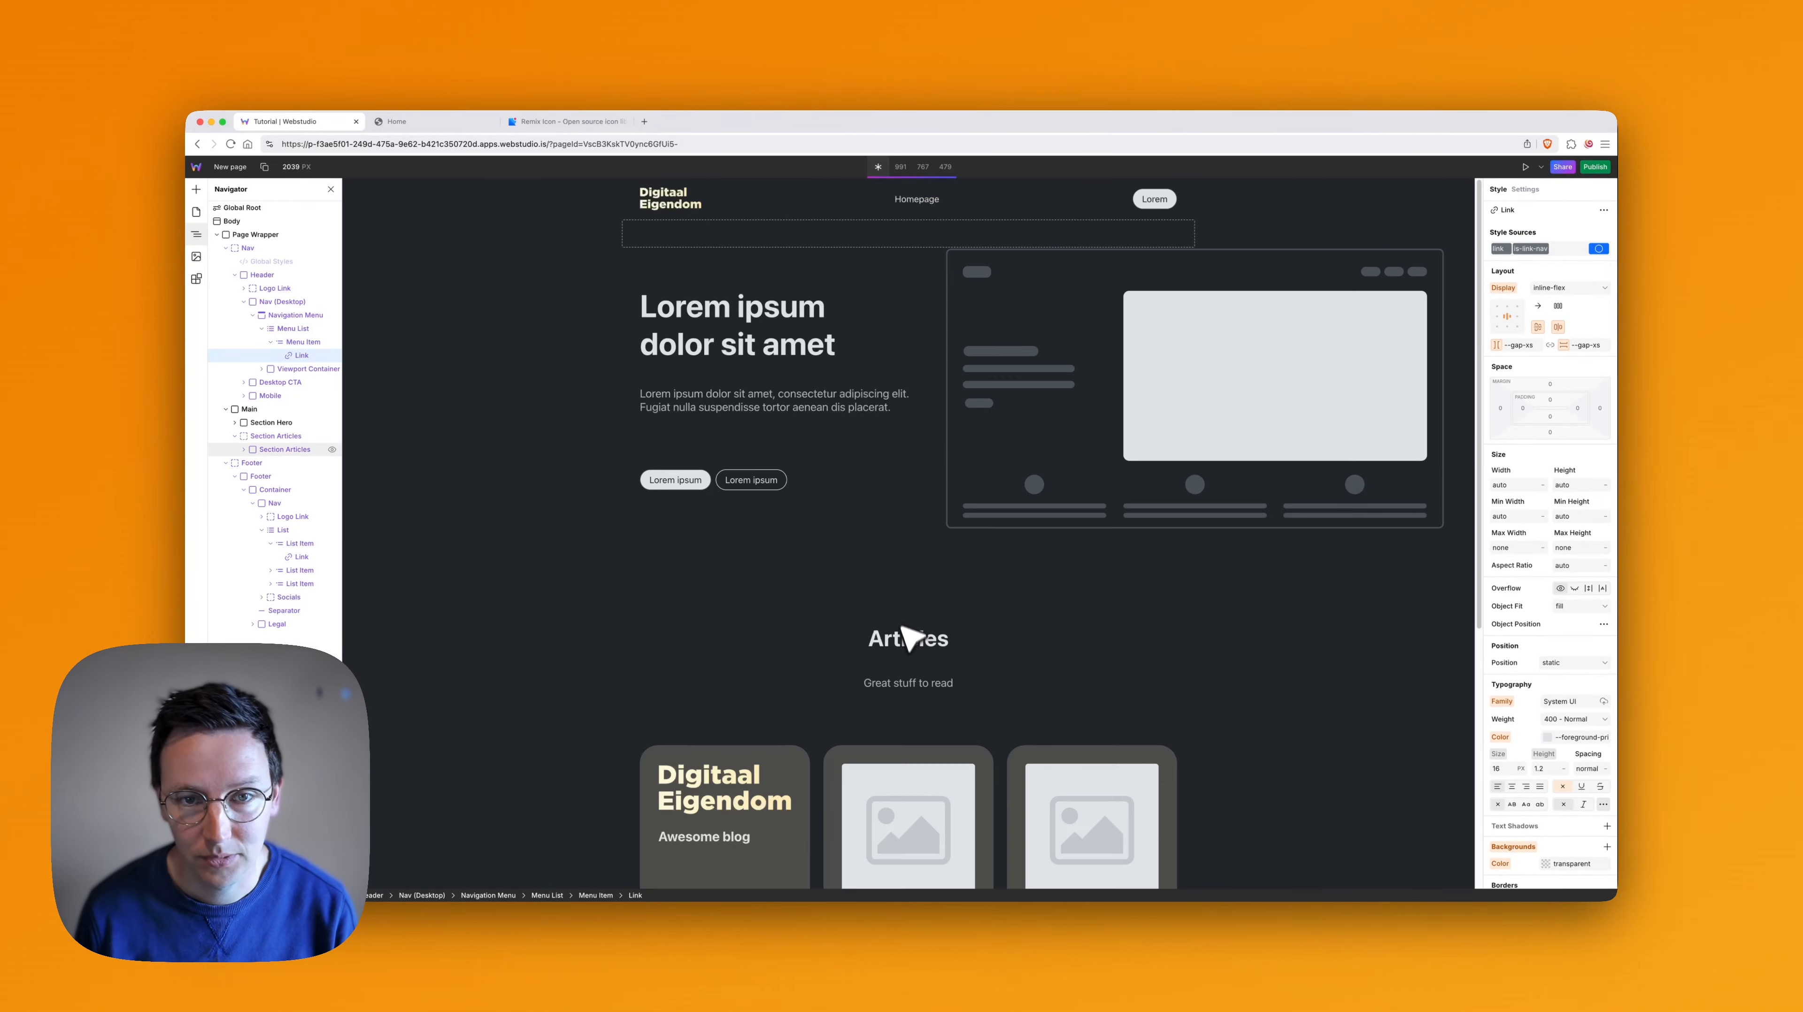
{"action": "left_click", "coordinate": [293, 328]}
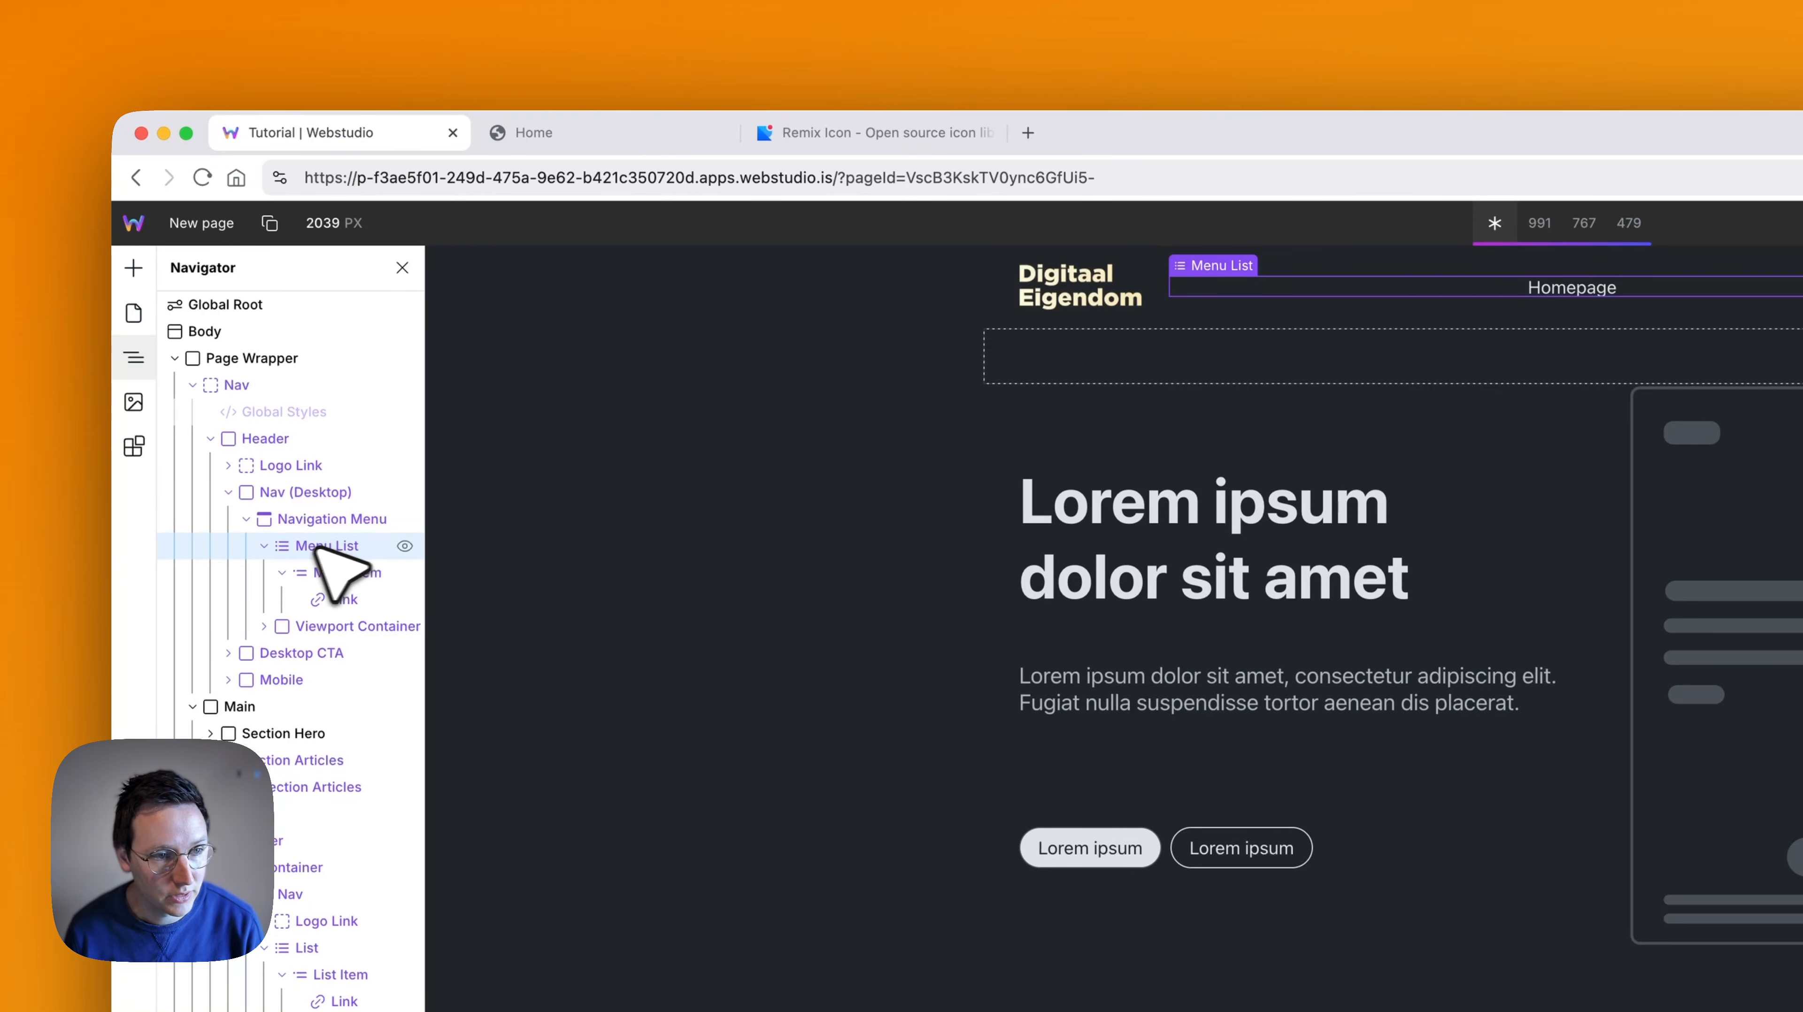
{"action": "left_click", "coordinate": [264, 546]}
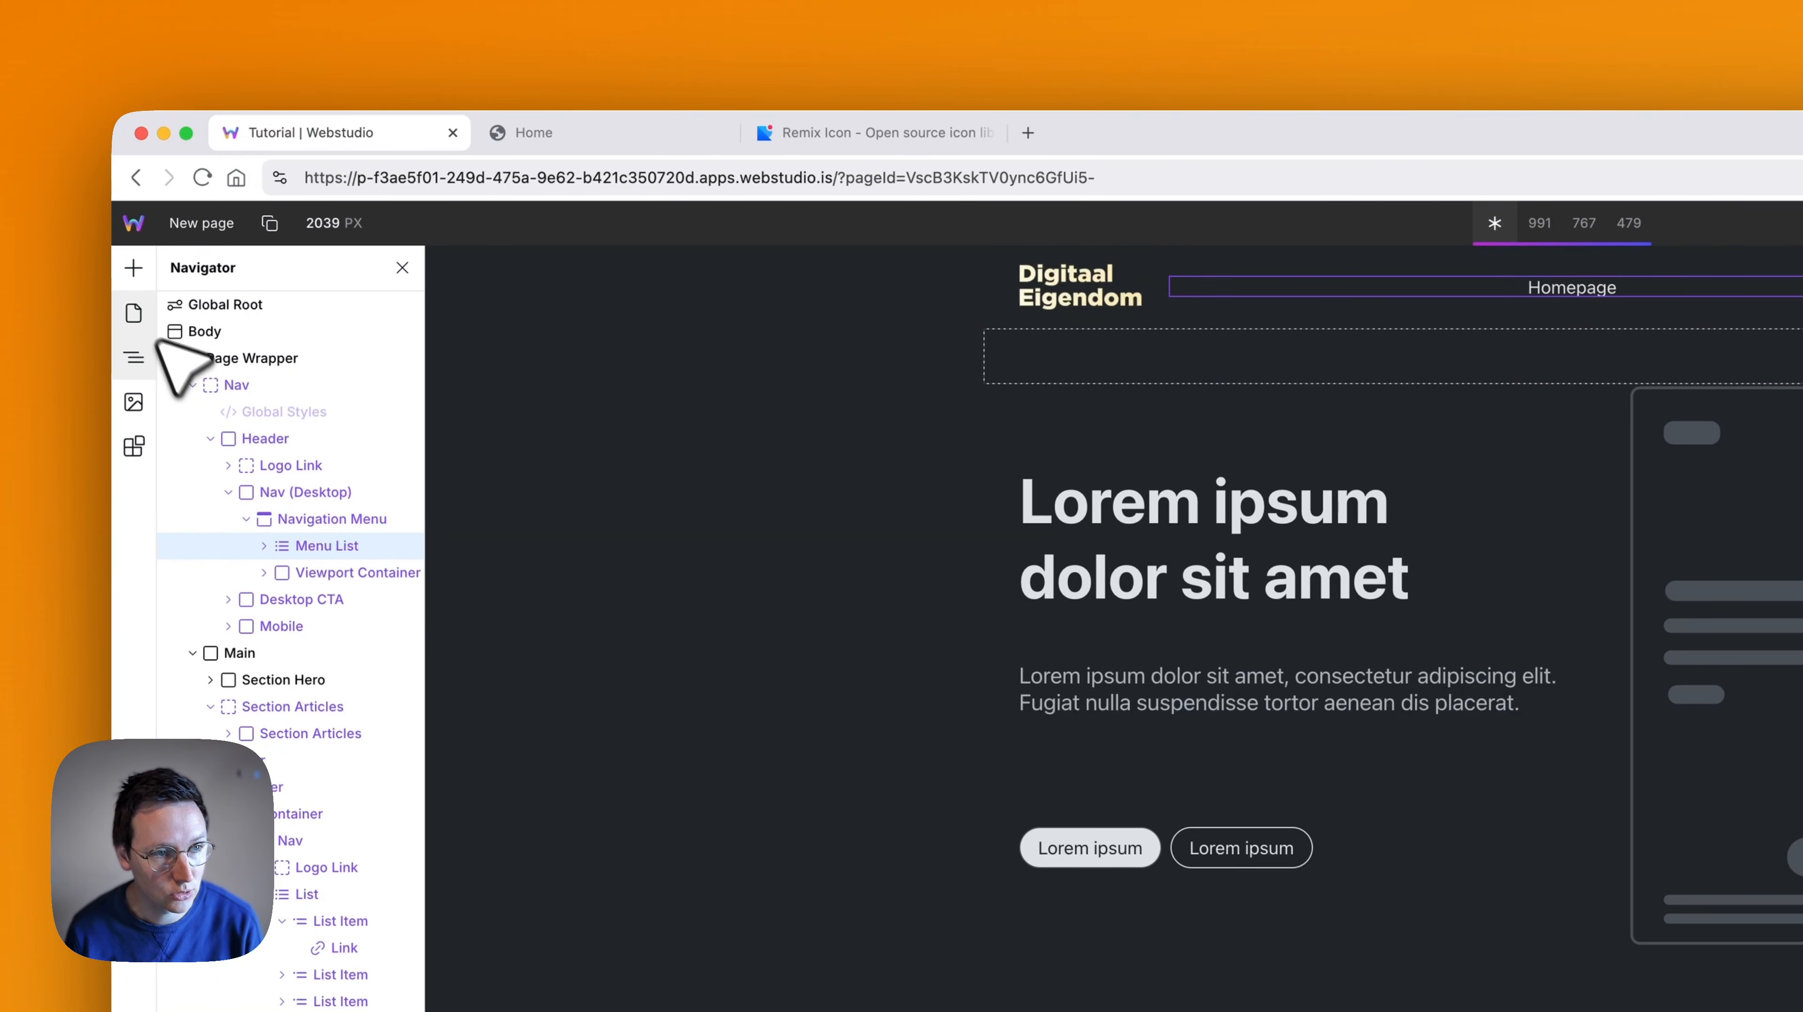
{"action": "left_click", "coordinate": [134, 267]}
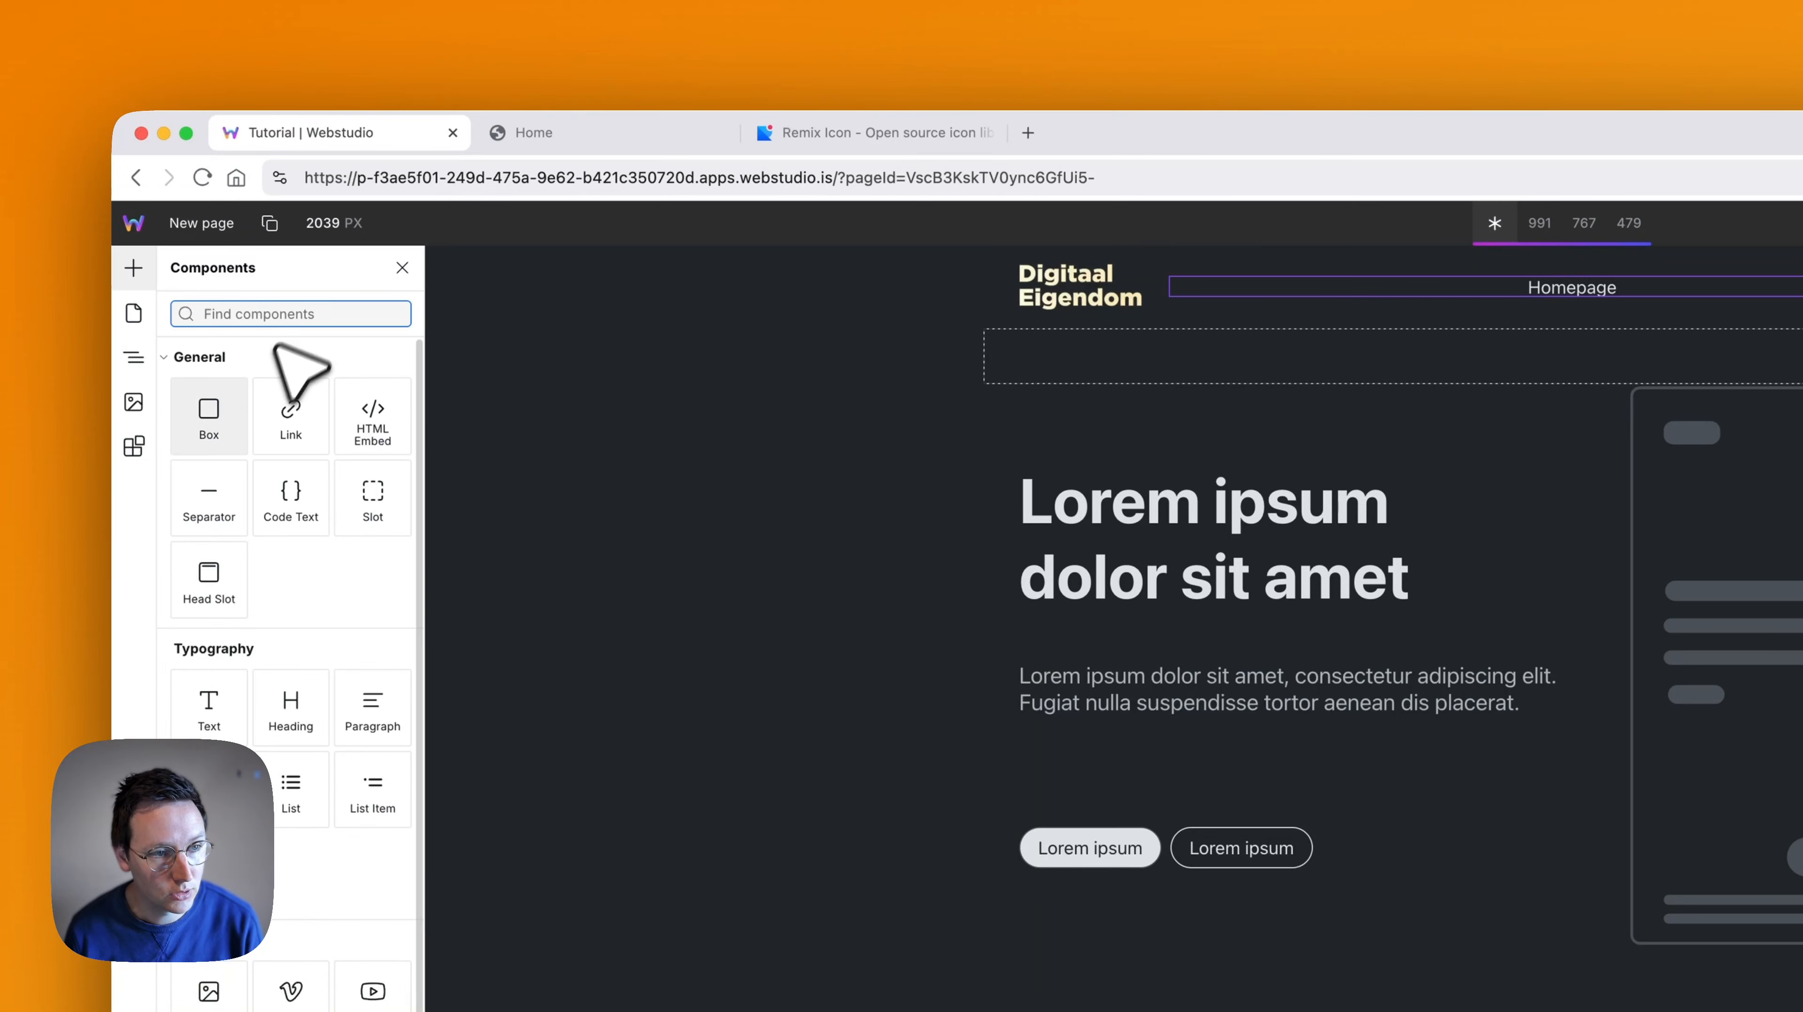
{"action": "left_click", "coordinate": [373, 500]}
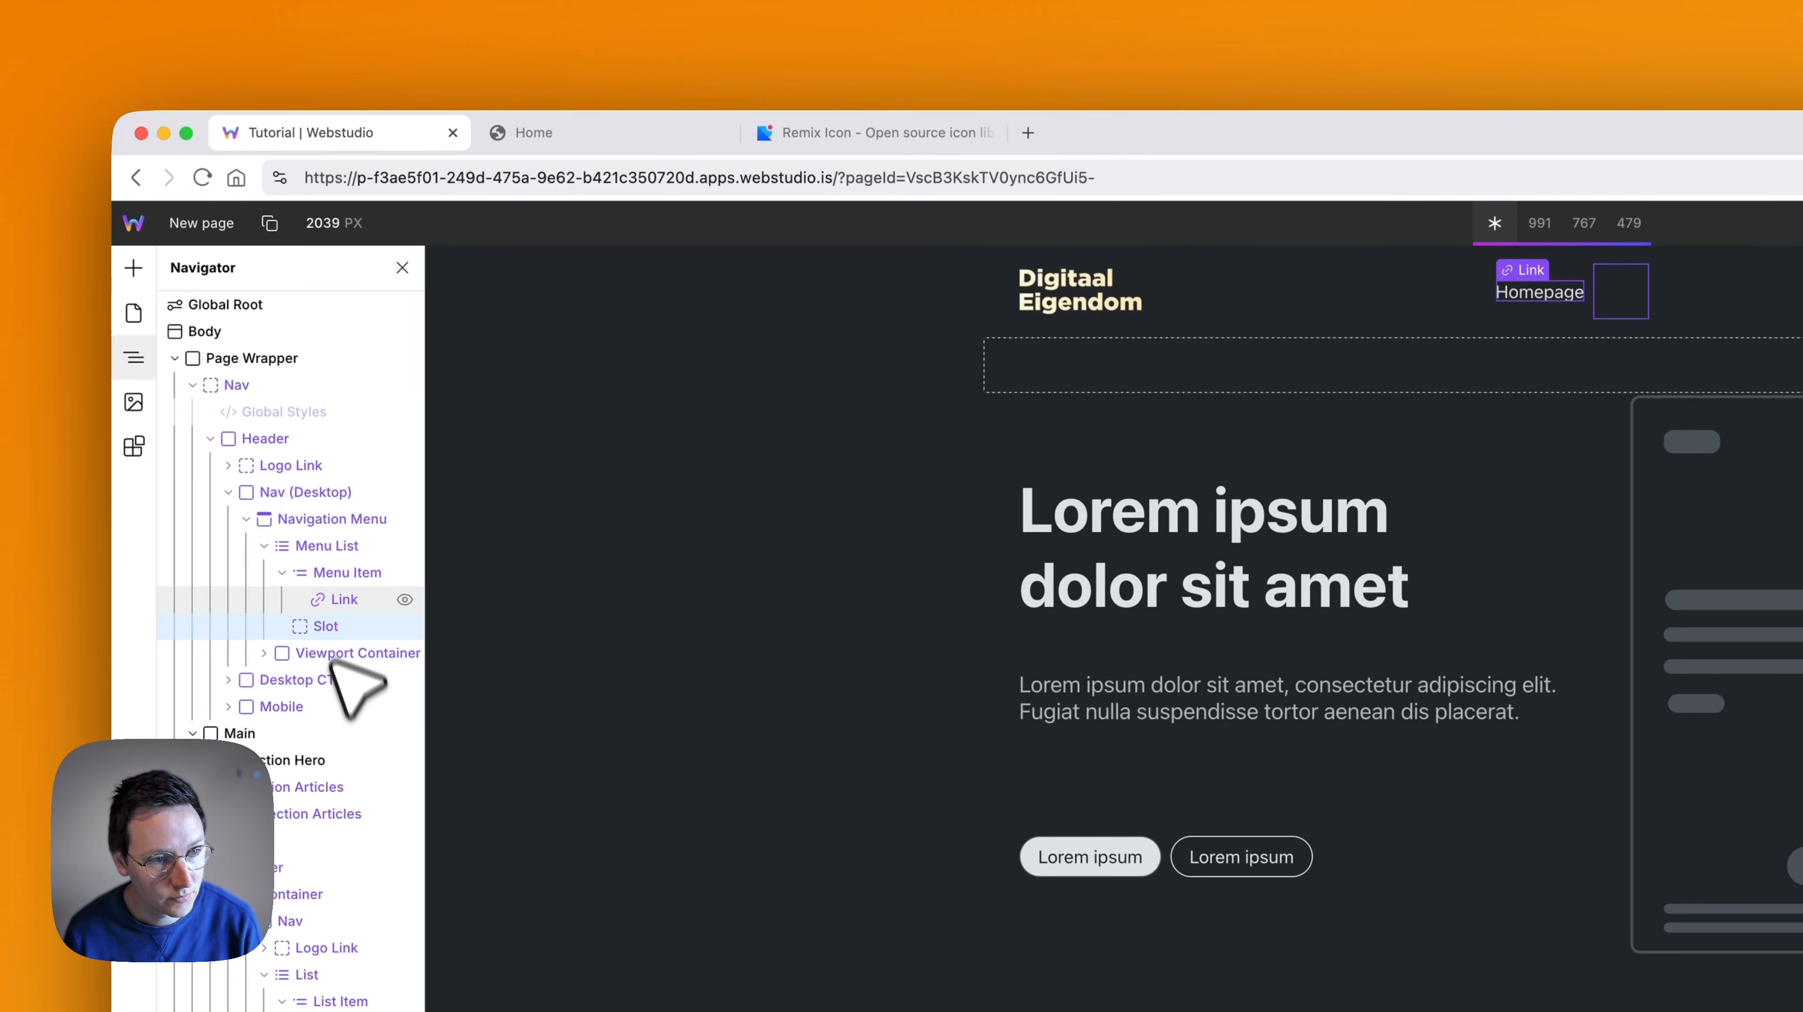
{"action": "mouse_move", "coordinate": [315, 572]}
{"action": "left_mouse_down"}
{"action": "mouse_move", "coordinate": [325, 628]}
{"action": "mouse_move", "coordinate": [368, 553]}
{"action": "mouse_move", "coordinate": [322, 518]}
{"action": "mouse_move", "coordinate": [335, 569]}
{"action": "left_mouse_up"}
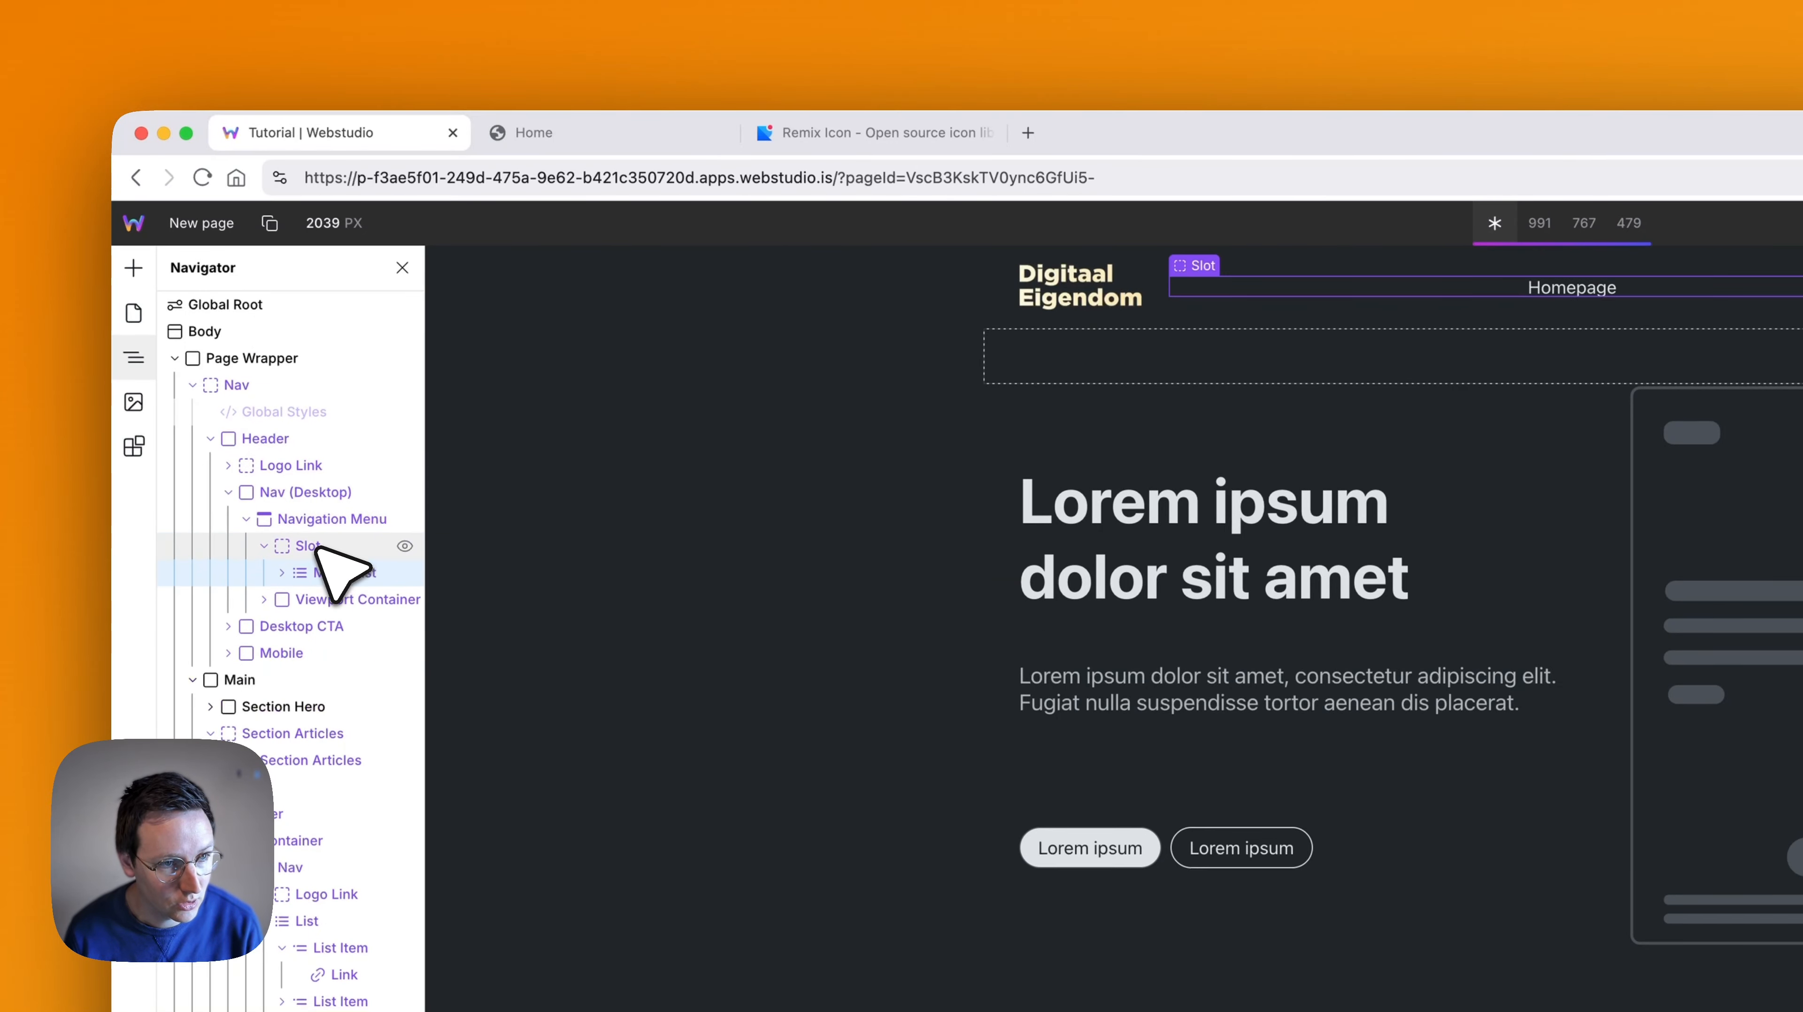
{"action": "type", "text": "Menu Lis"}
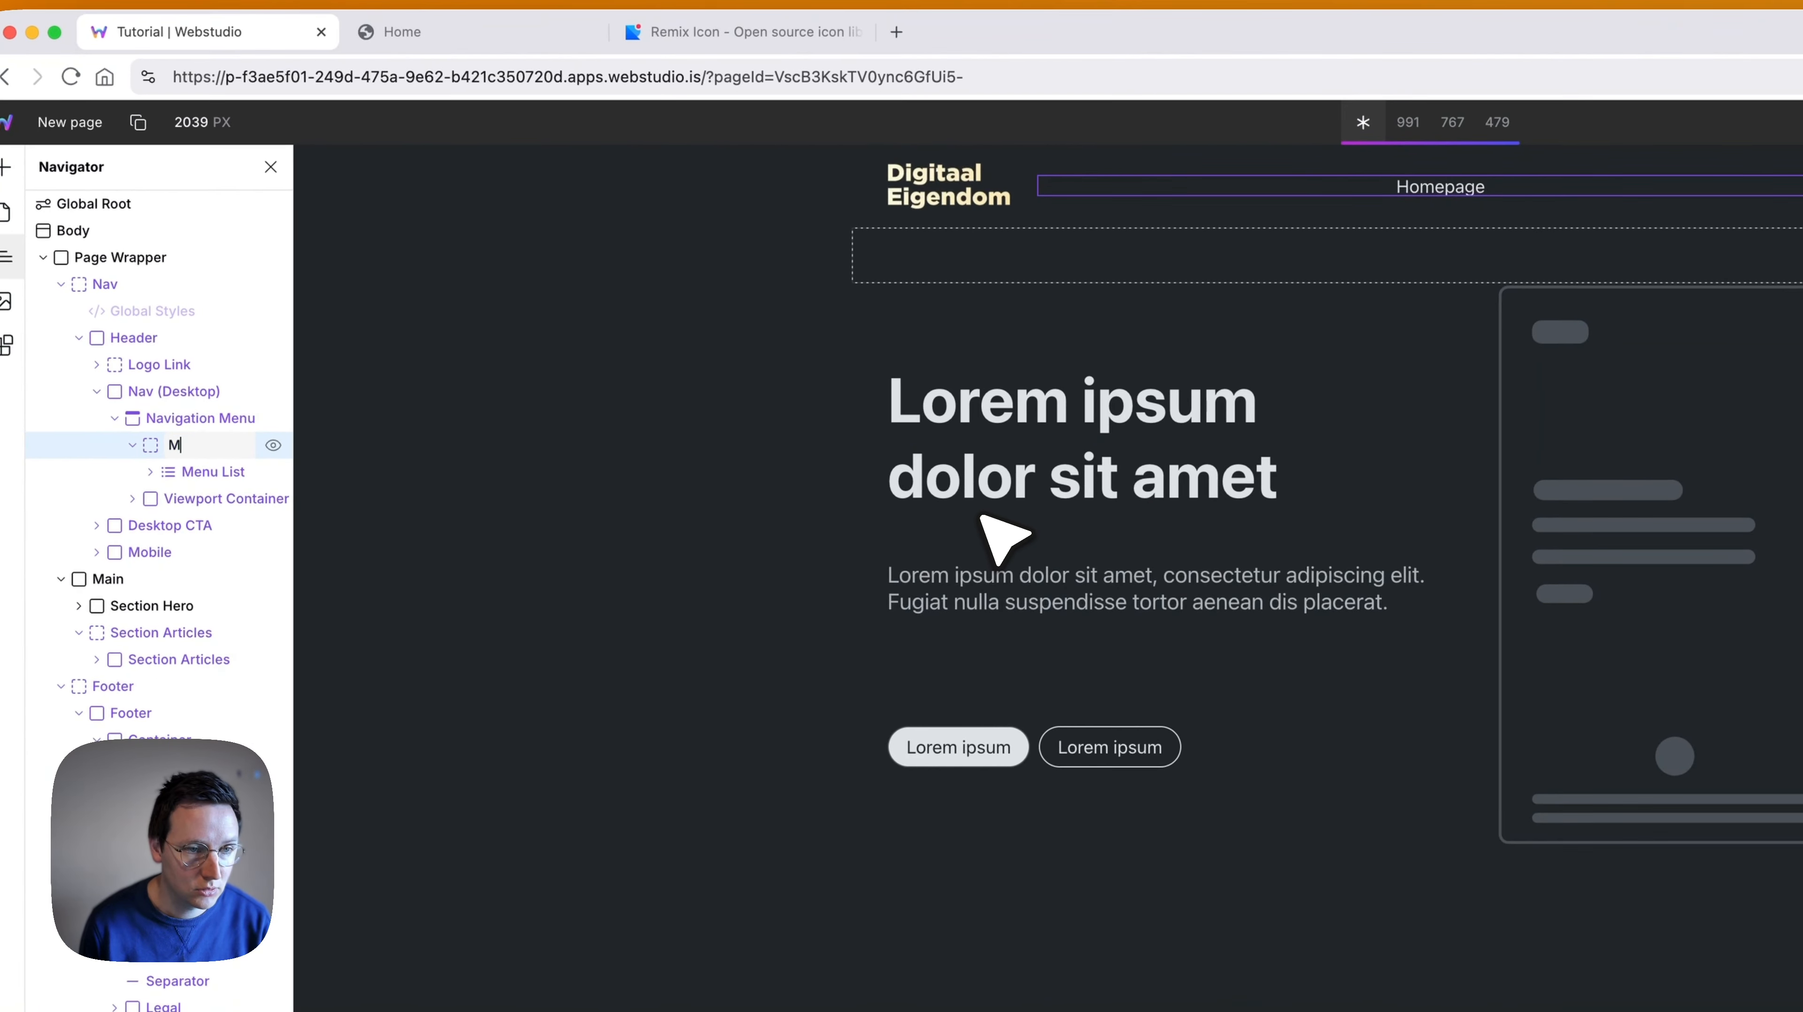
{"action": "type", "text": "t"}
{"action": "key", "text": "Return"}
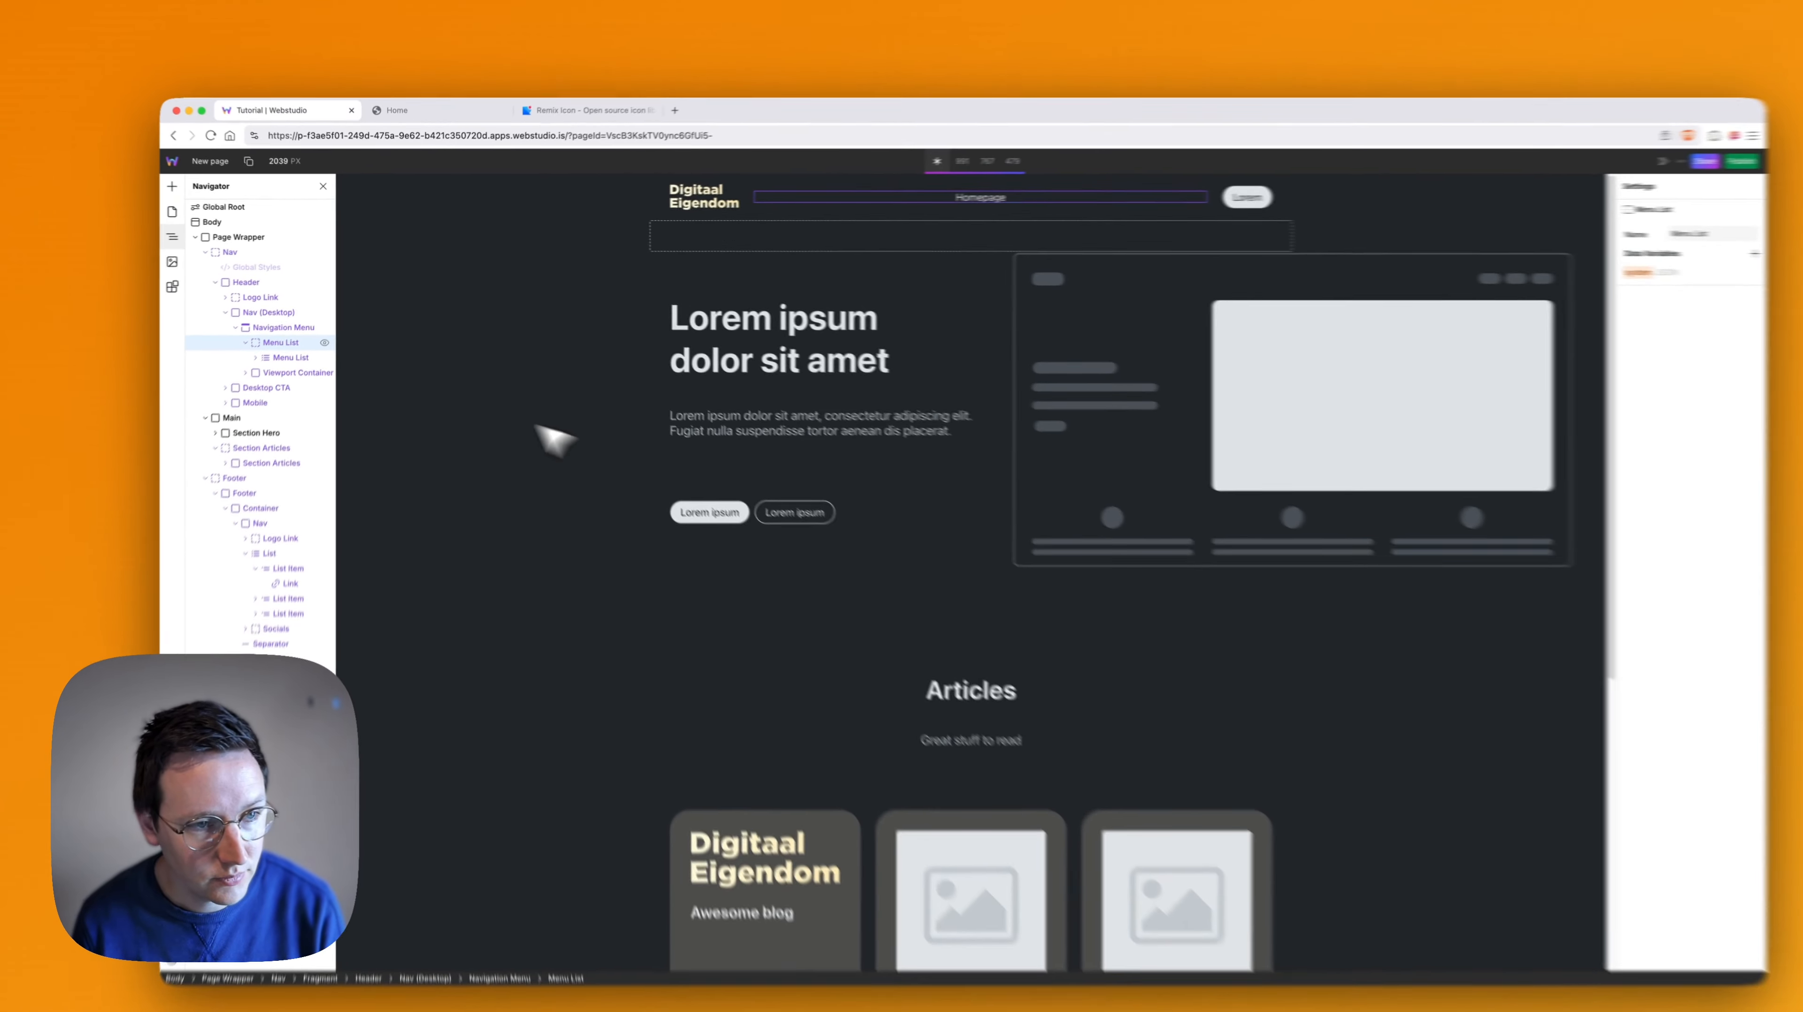
- Copy the Menu List Slot and delete the placeholder links List from the footer's Nav
{"action": "key", "text": "super+c"}
{"action": "scroll", "coordinate": [870, 463], "scroll_direction": "down", "scroll_amount": 5}
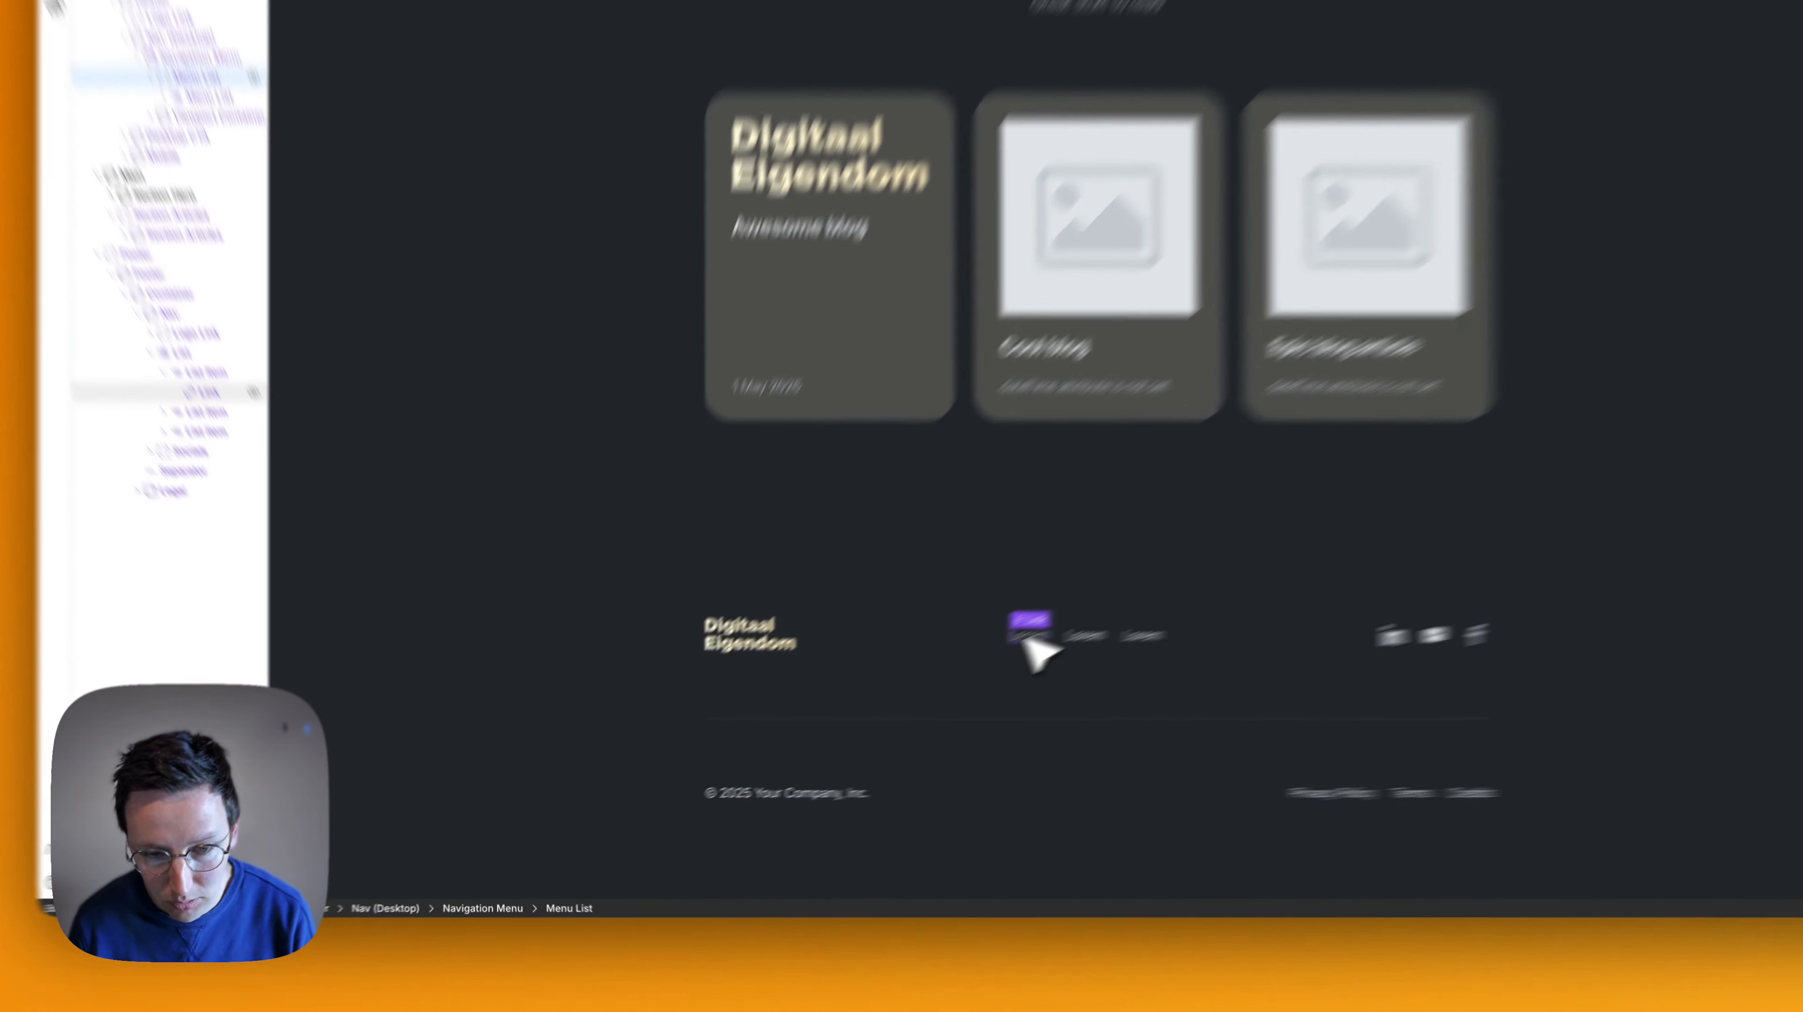
{"action": "left_click", "coordinate": [1024, 638]}
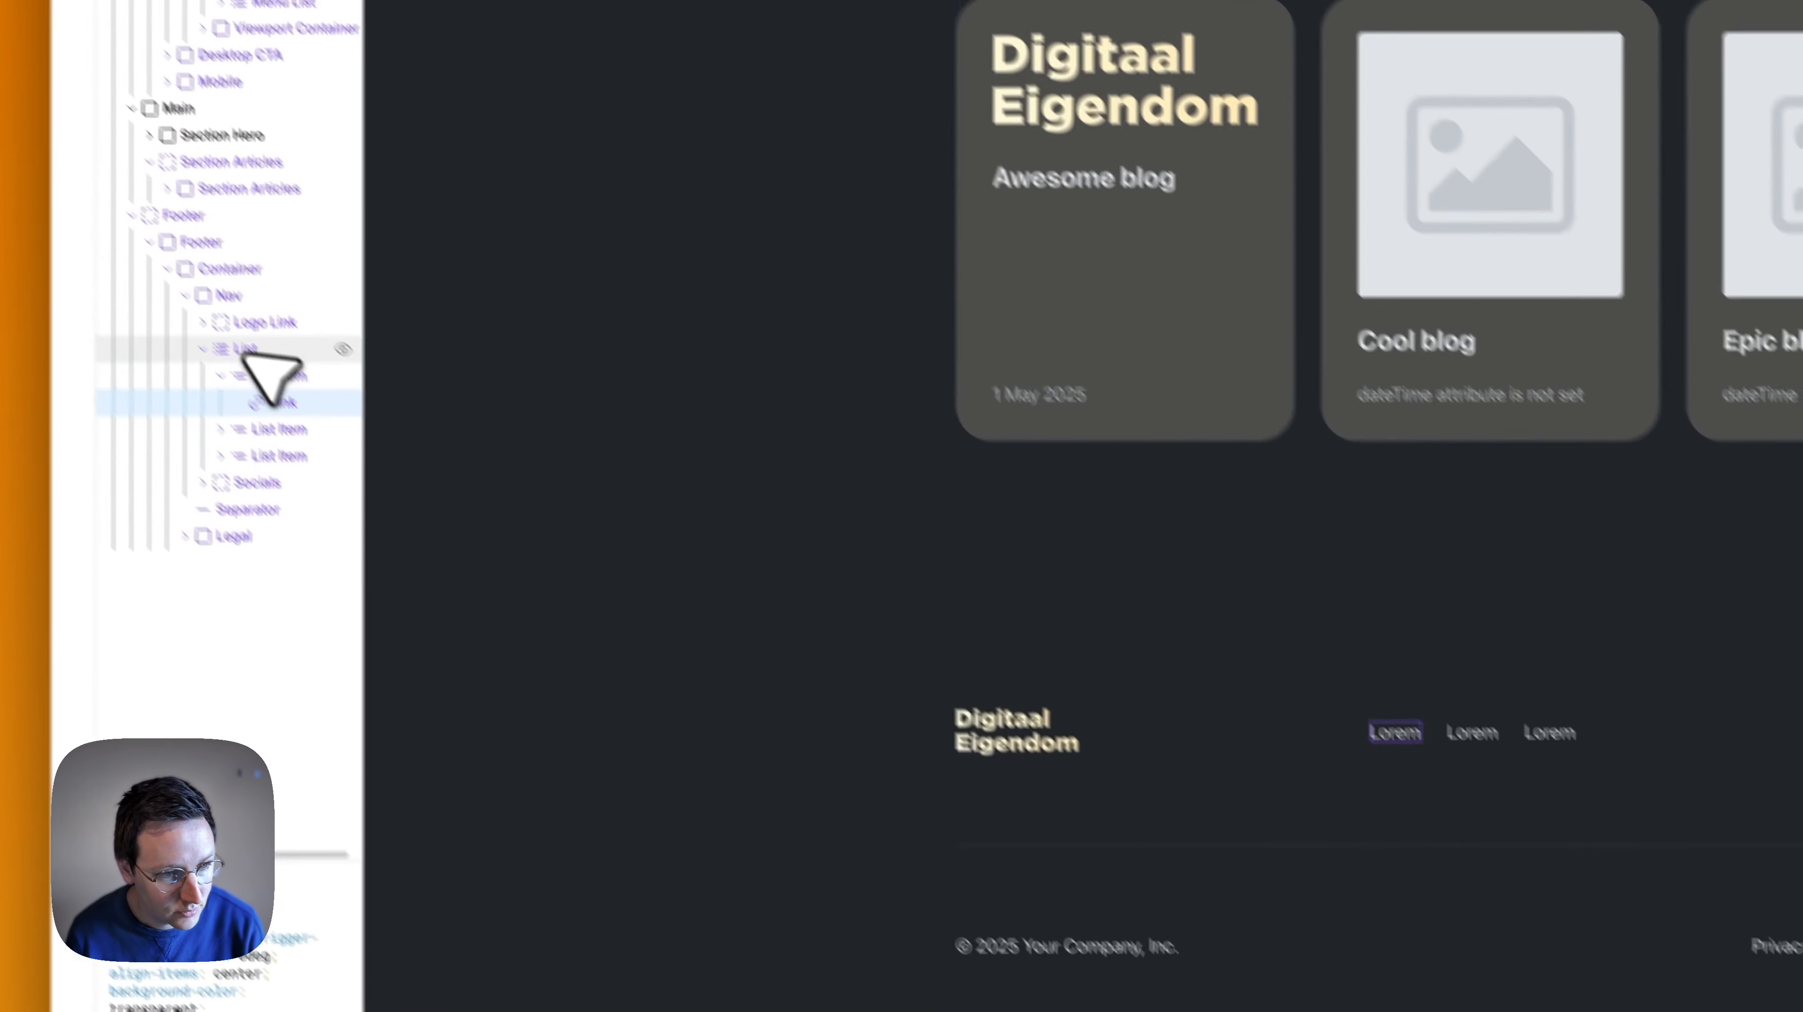
{"action": "left_click", "coordinate": [182, 353]}
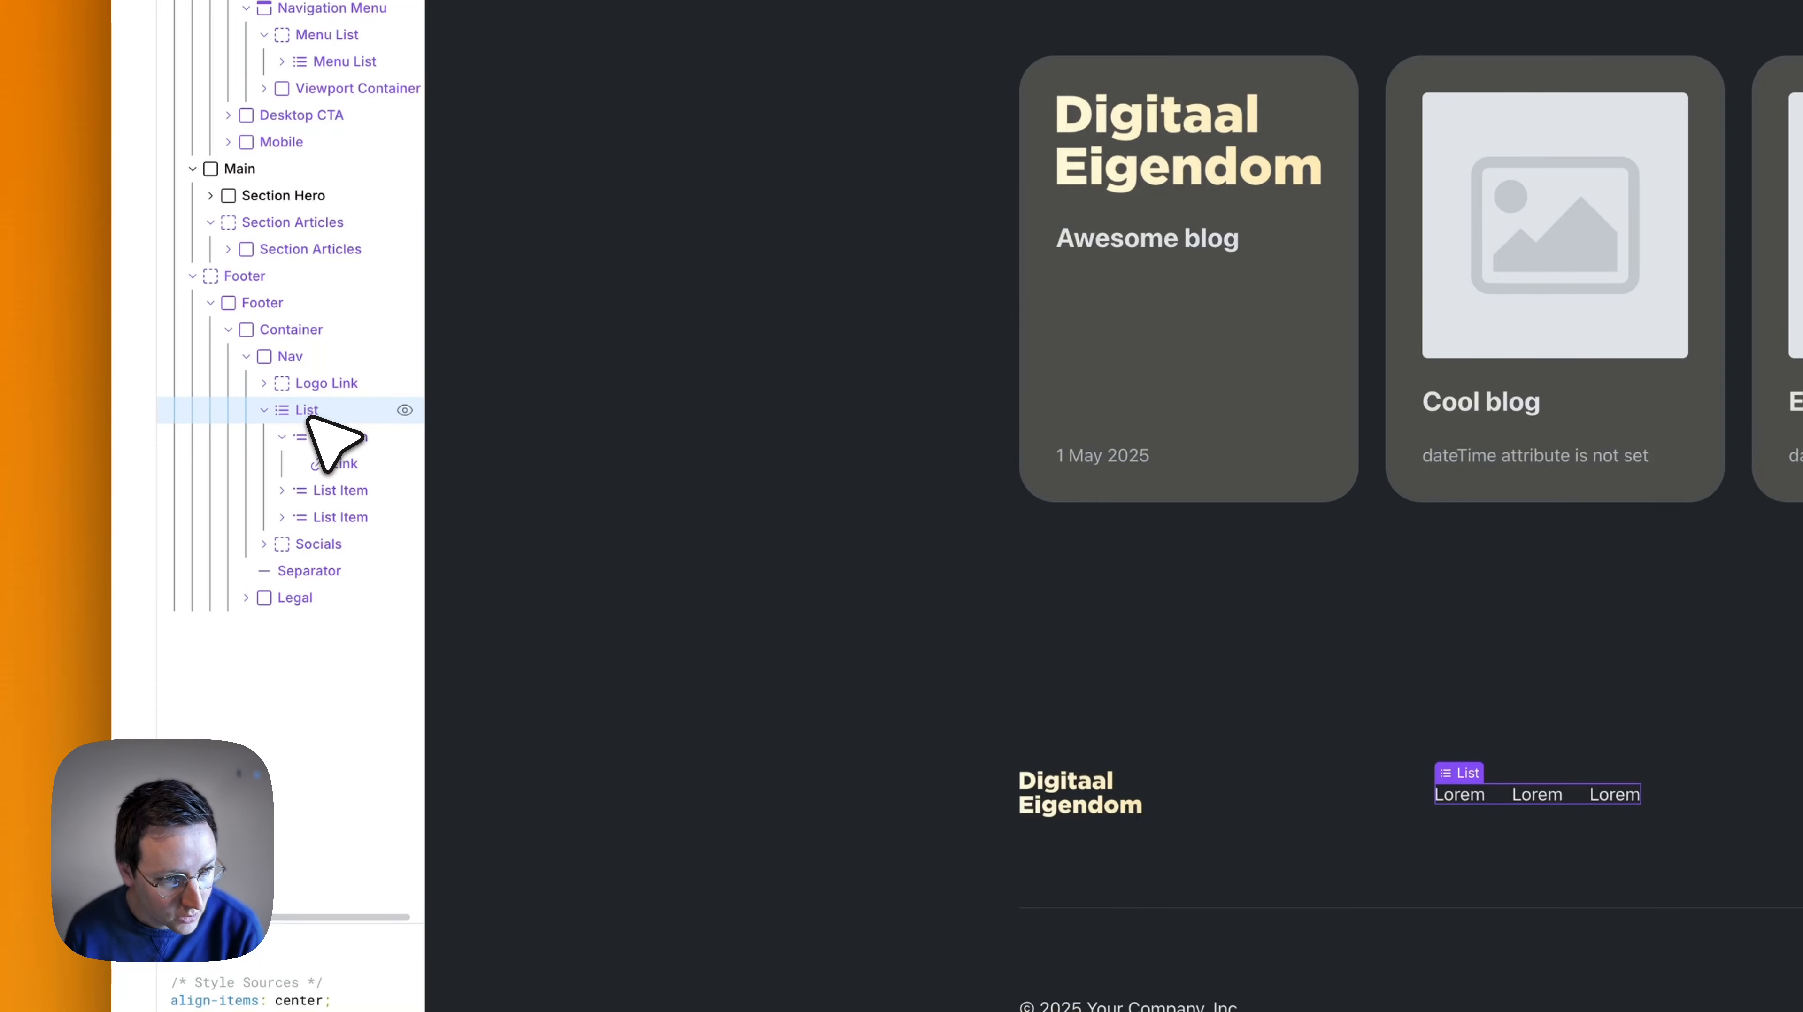
{"action": "key", "text": "BackSpace"}
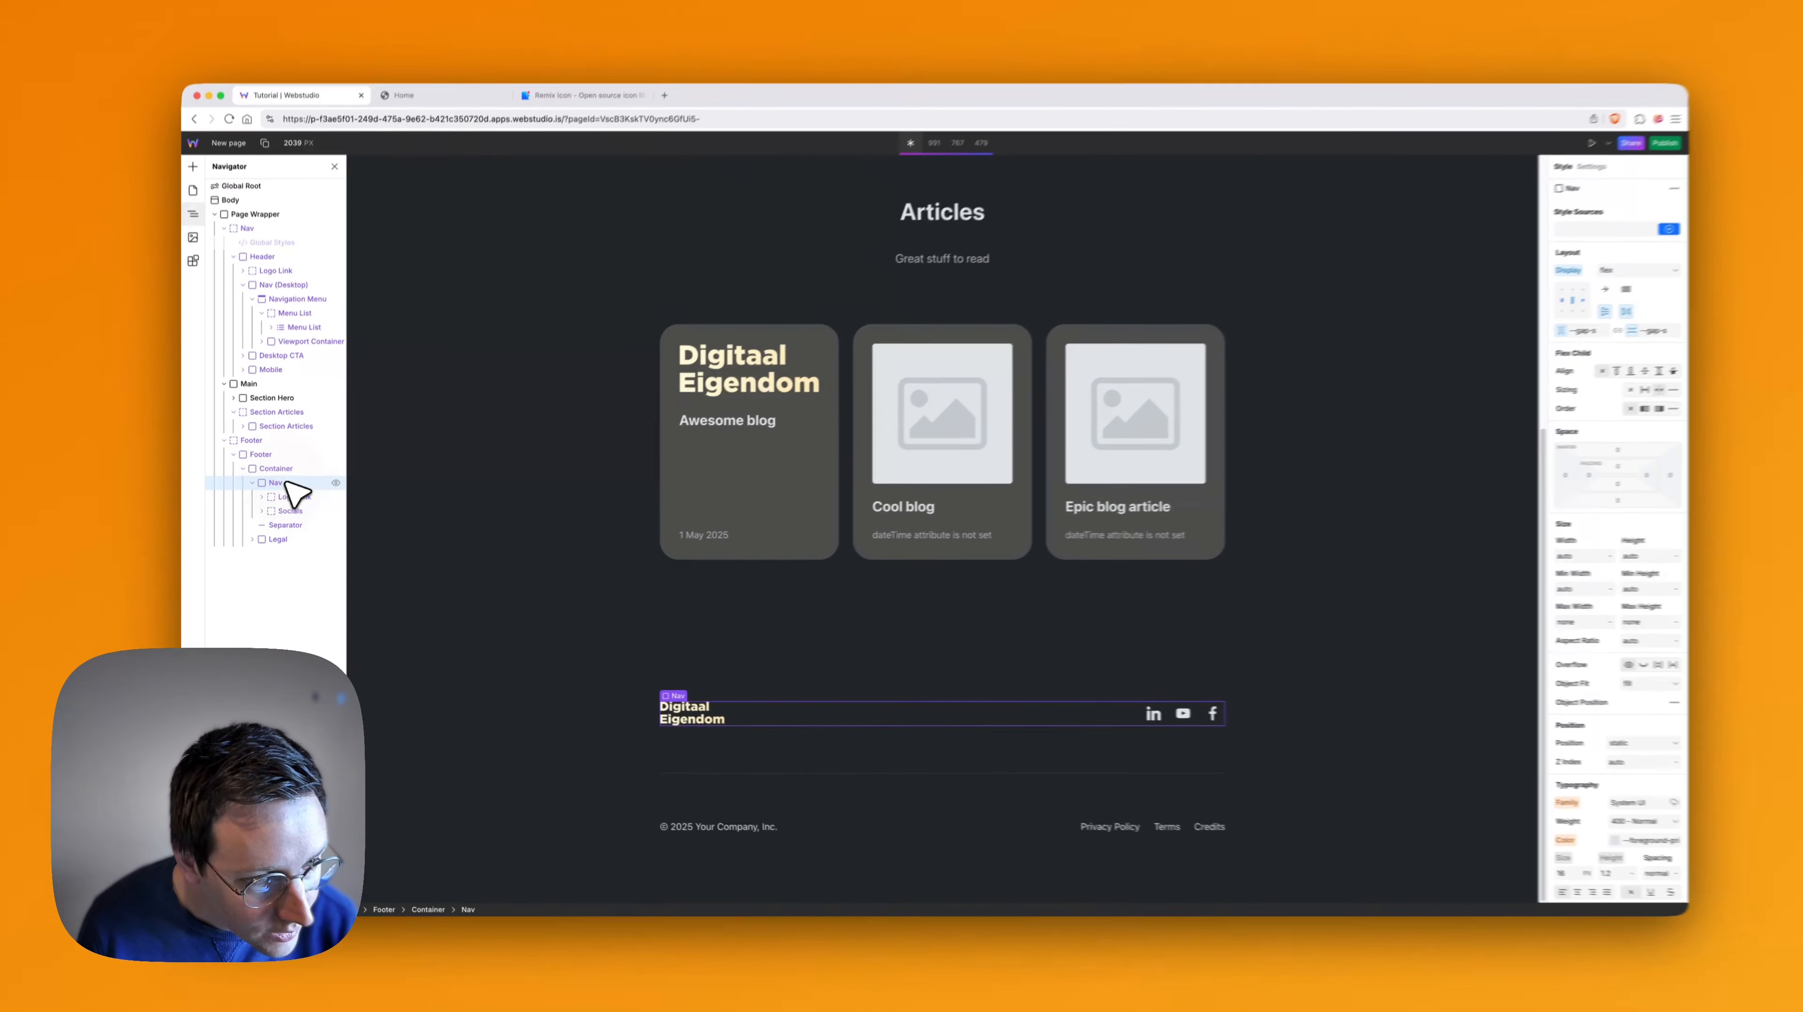
- Try pasting the Menu List Slot into the footer's Nav, and undo the paste
{"action": "key", "text": "super+v"}
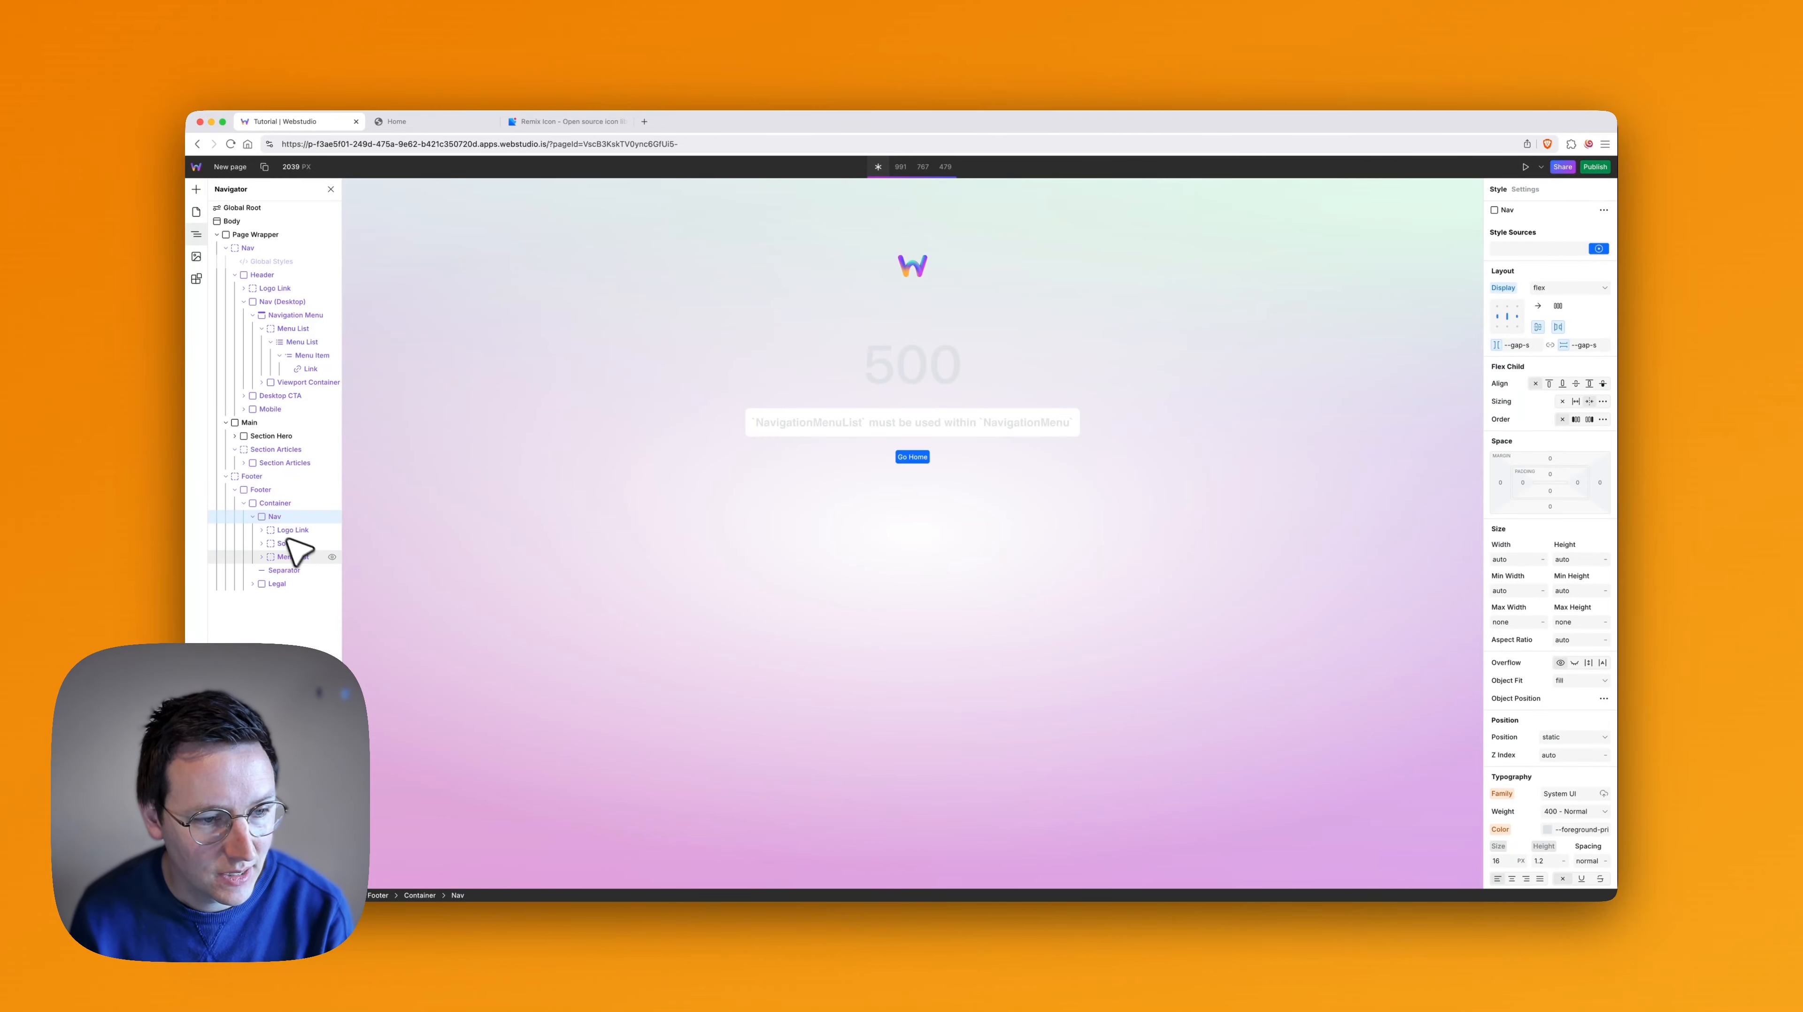
{"action": "key", "text": "super+z"}
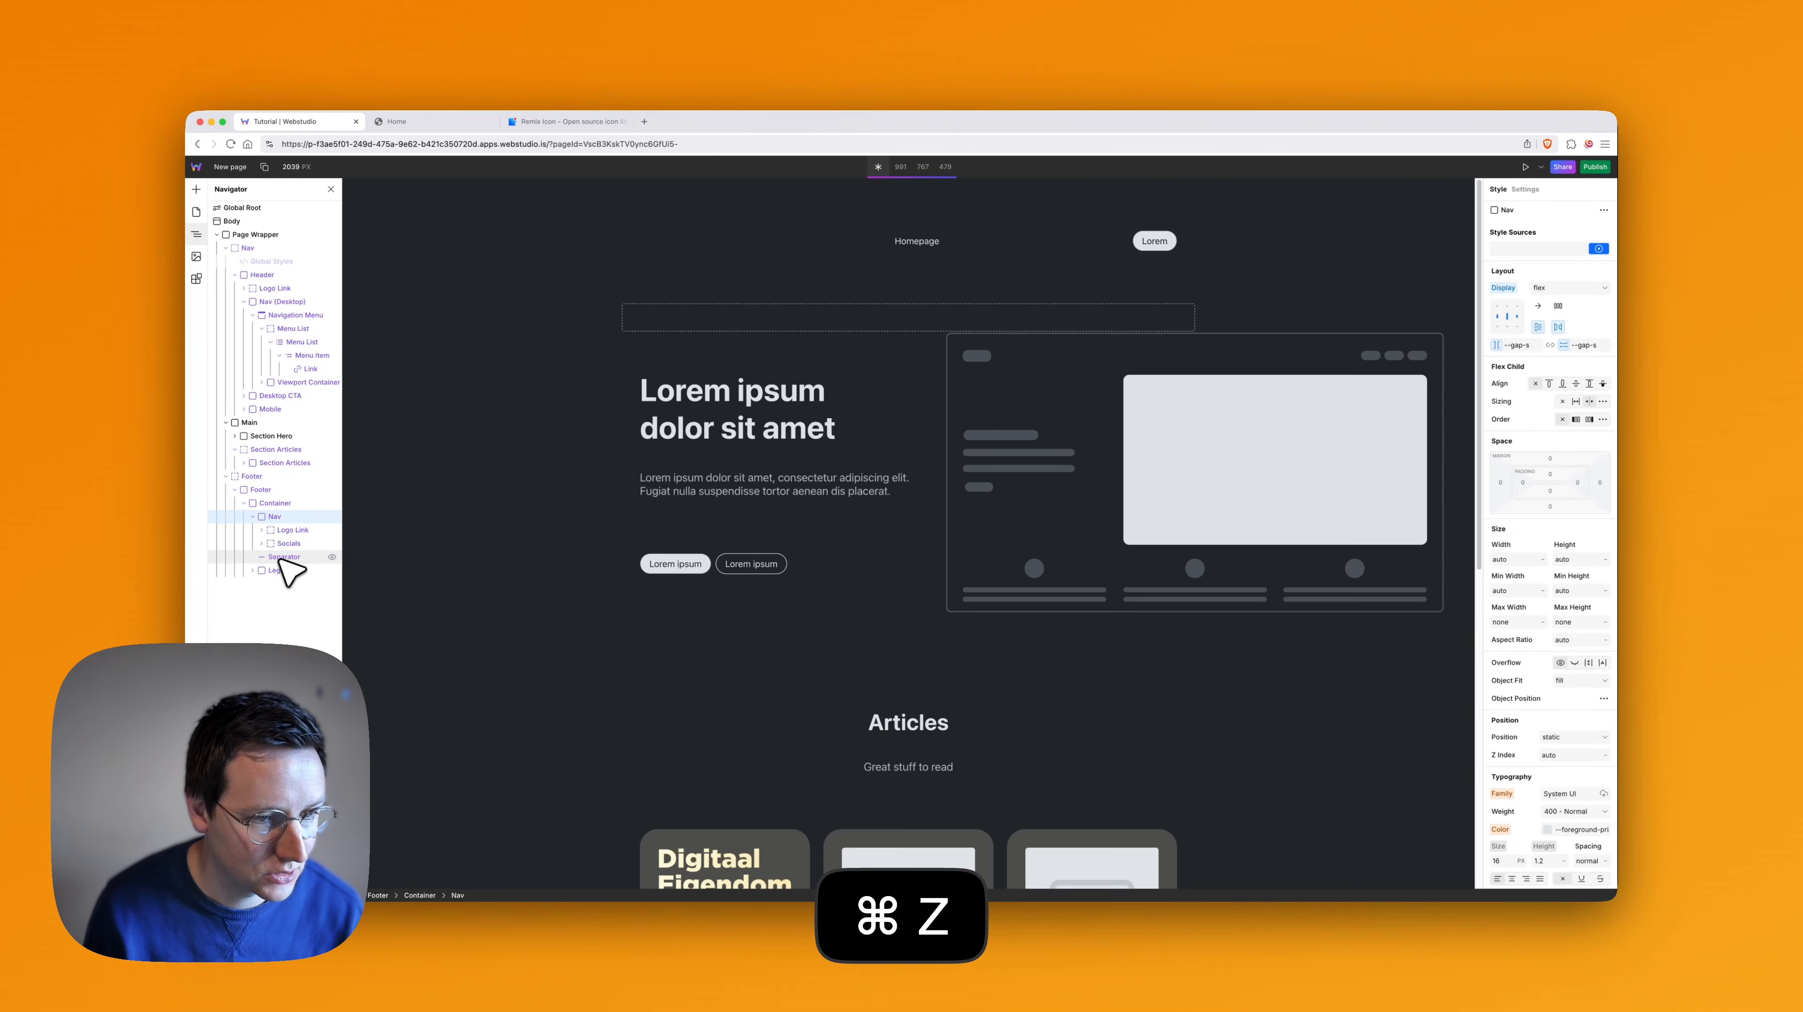
- Move the Menu List out of its Slot, directly inside Navigation Menu, and delete the emptied Slot
{"action": "left_click", "coordinate": [292, 329]}
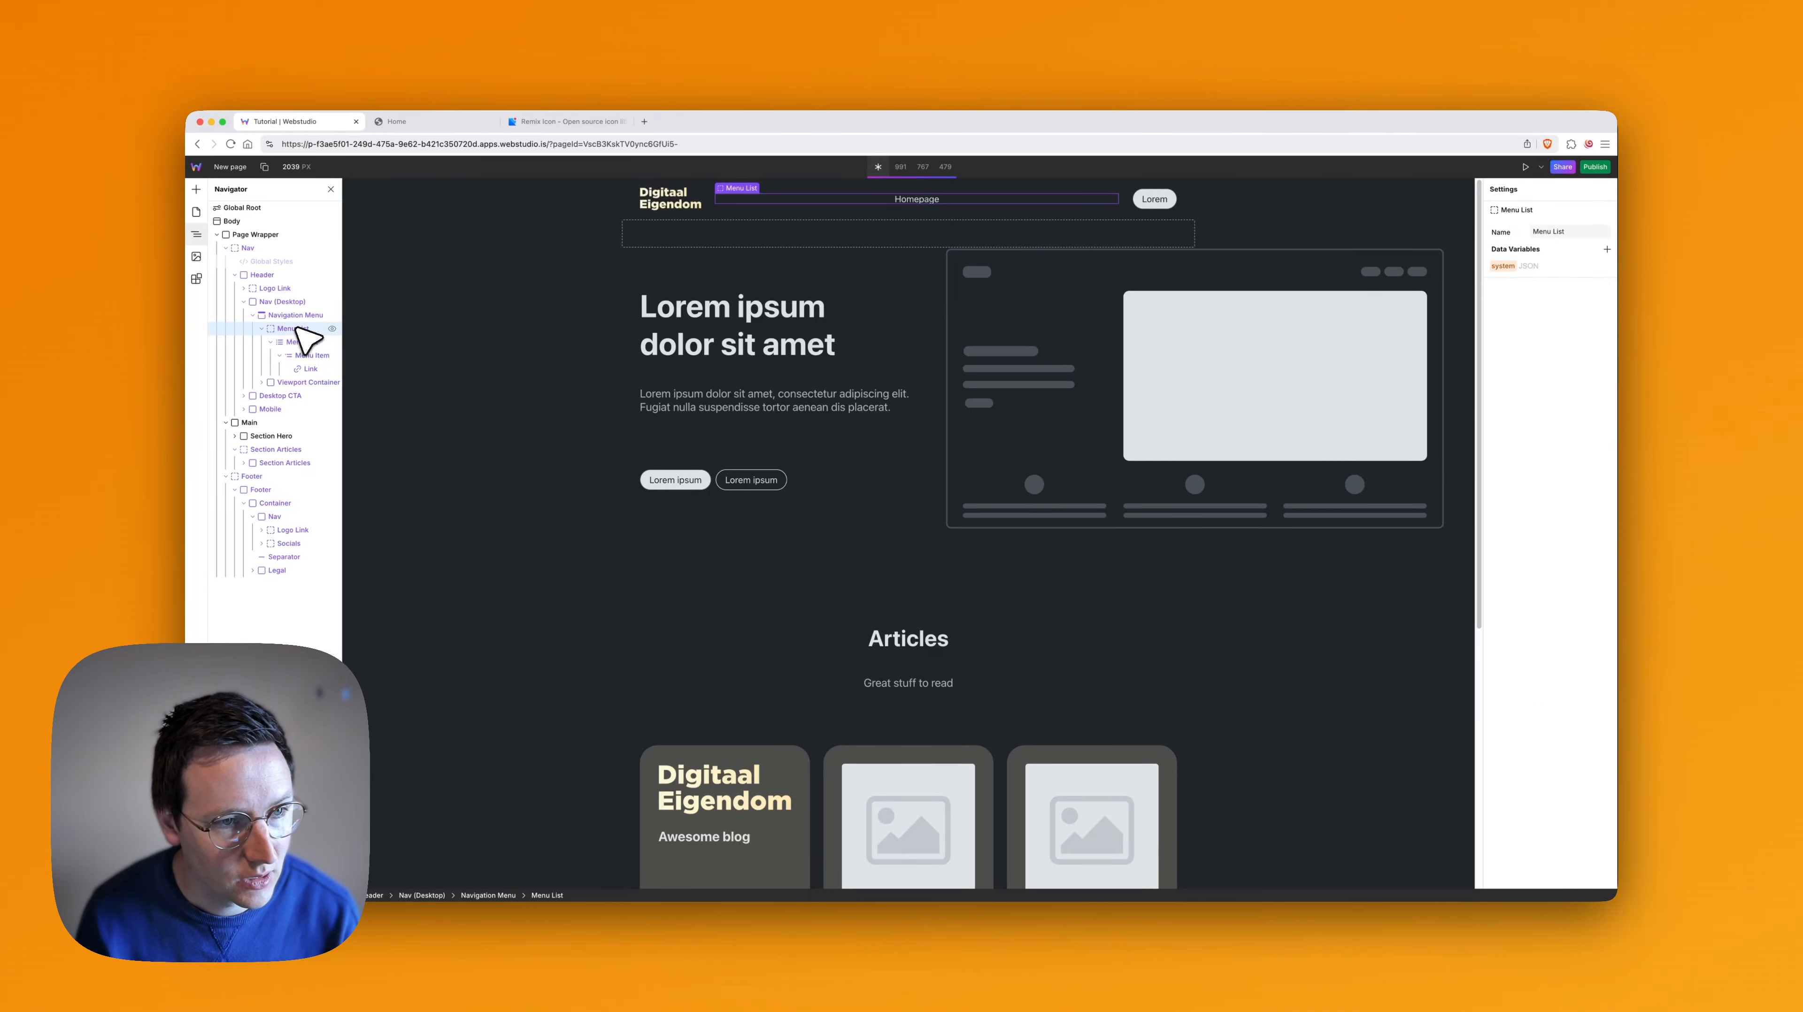
{"action": "left_click_drag", "start_coordinate": [296, 343], "coordinate": [294, 330]}
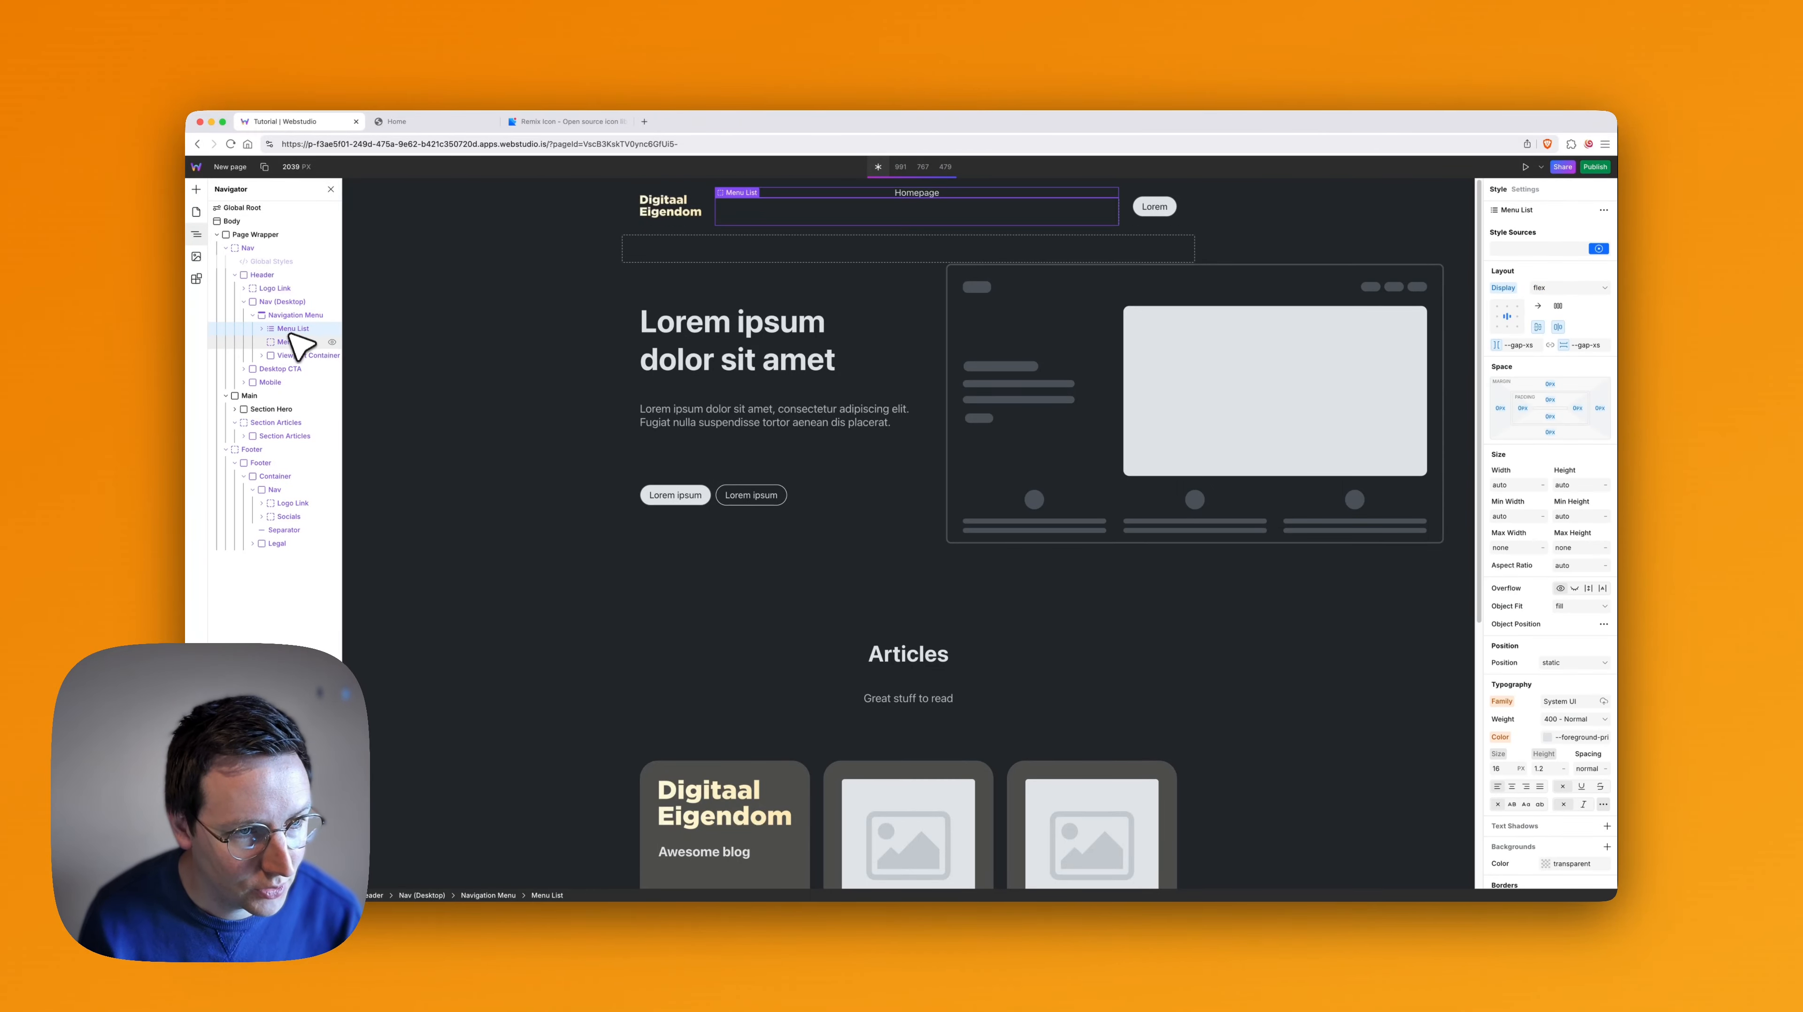
{"action": "left_click", "coordinate": [294, 342]}
{"action": "key", "text": "BackSpace"}
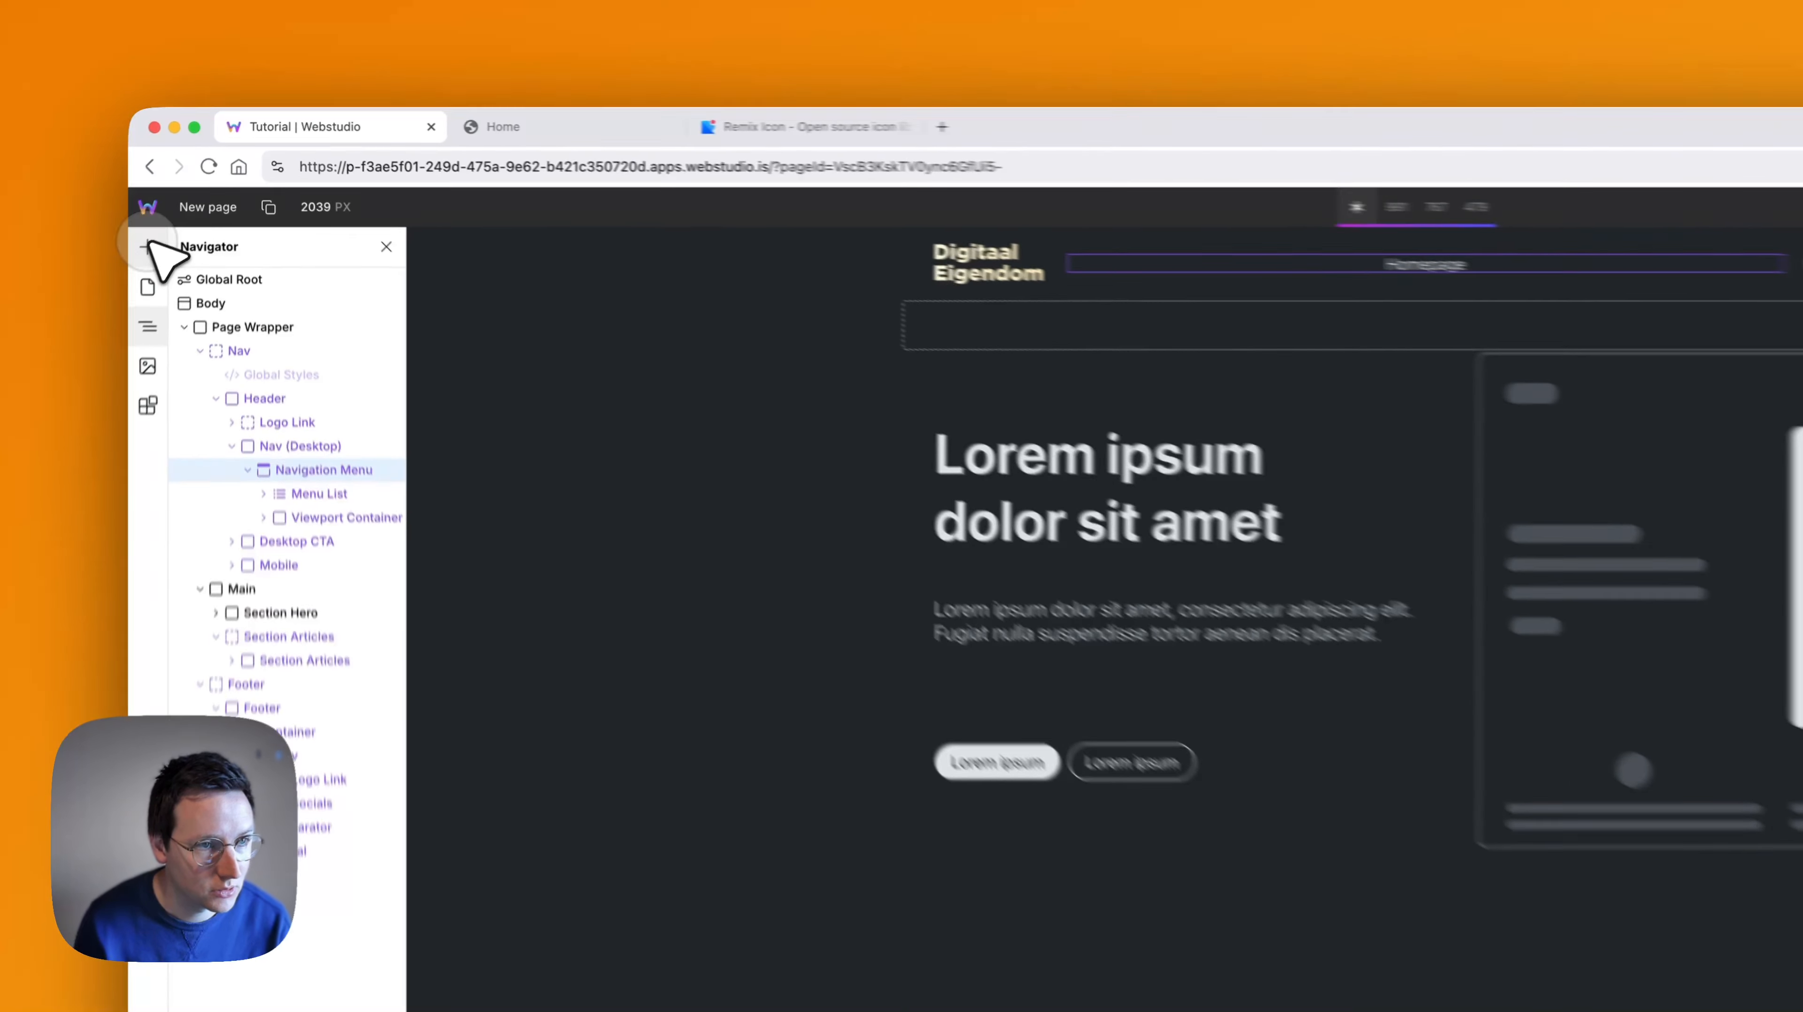
- Wrap the entire Navigation Menu of the header's Nav (Desktop) in a new Slot named "Navigation Menu"
{"action": "left_click", "coordinate": [196, 190]}
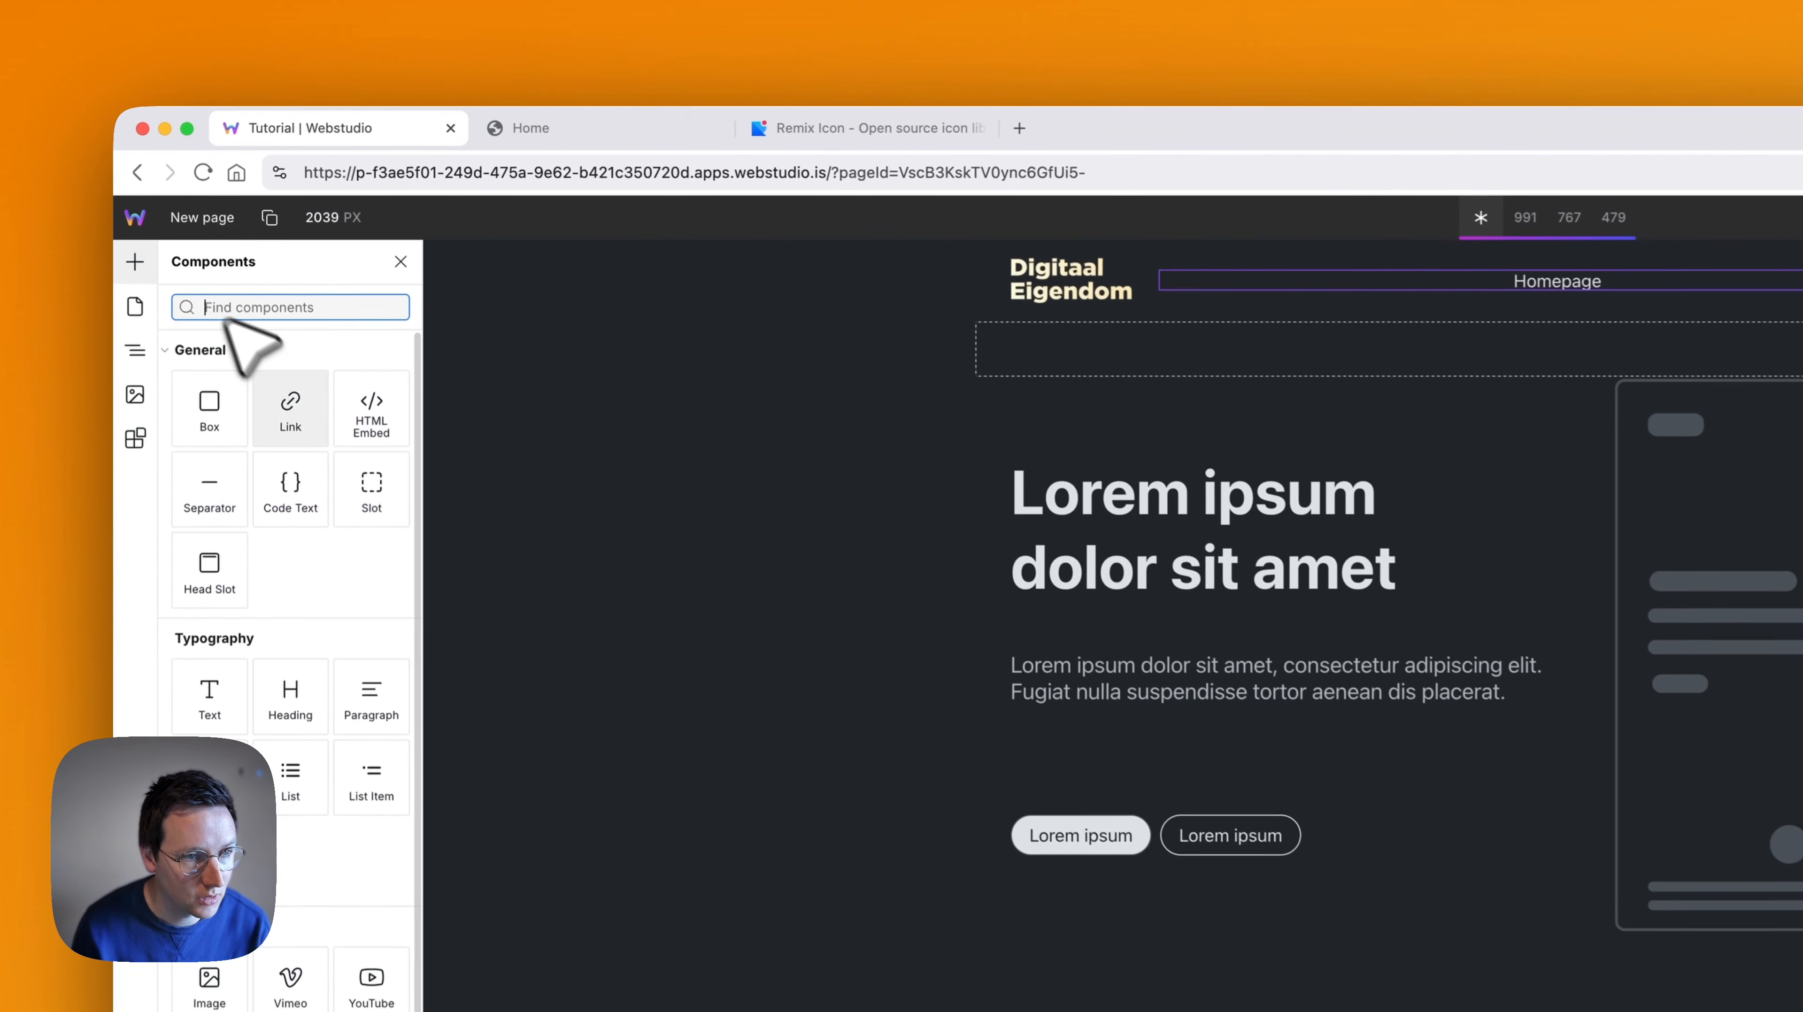
{"action": "left_click", "coordinate": [372, 496]}
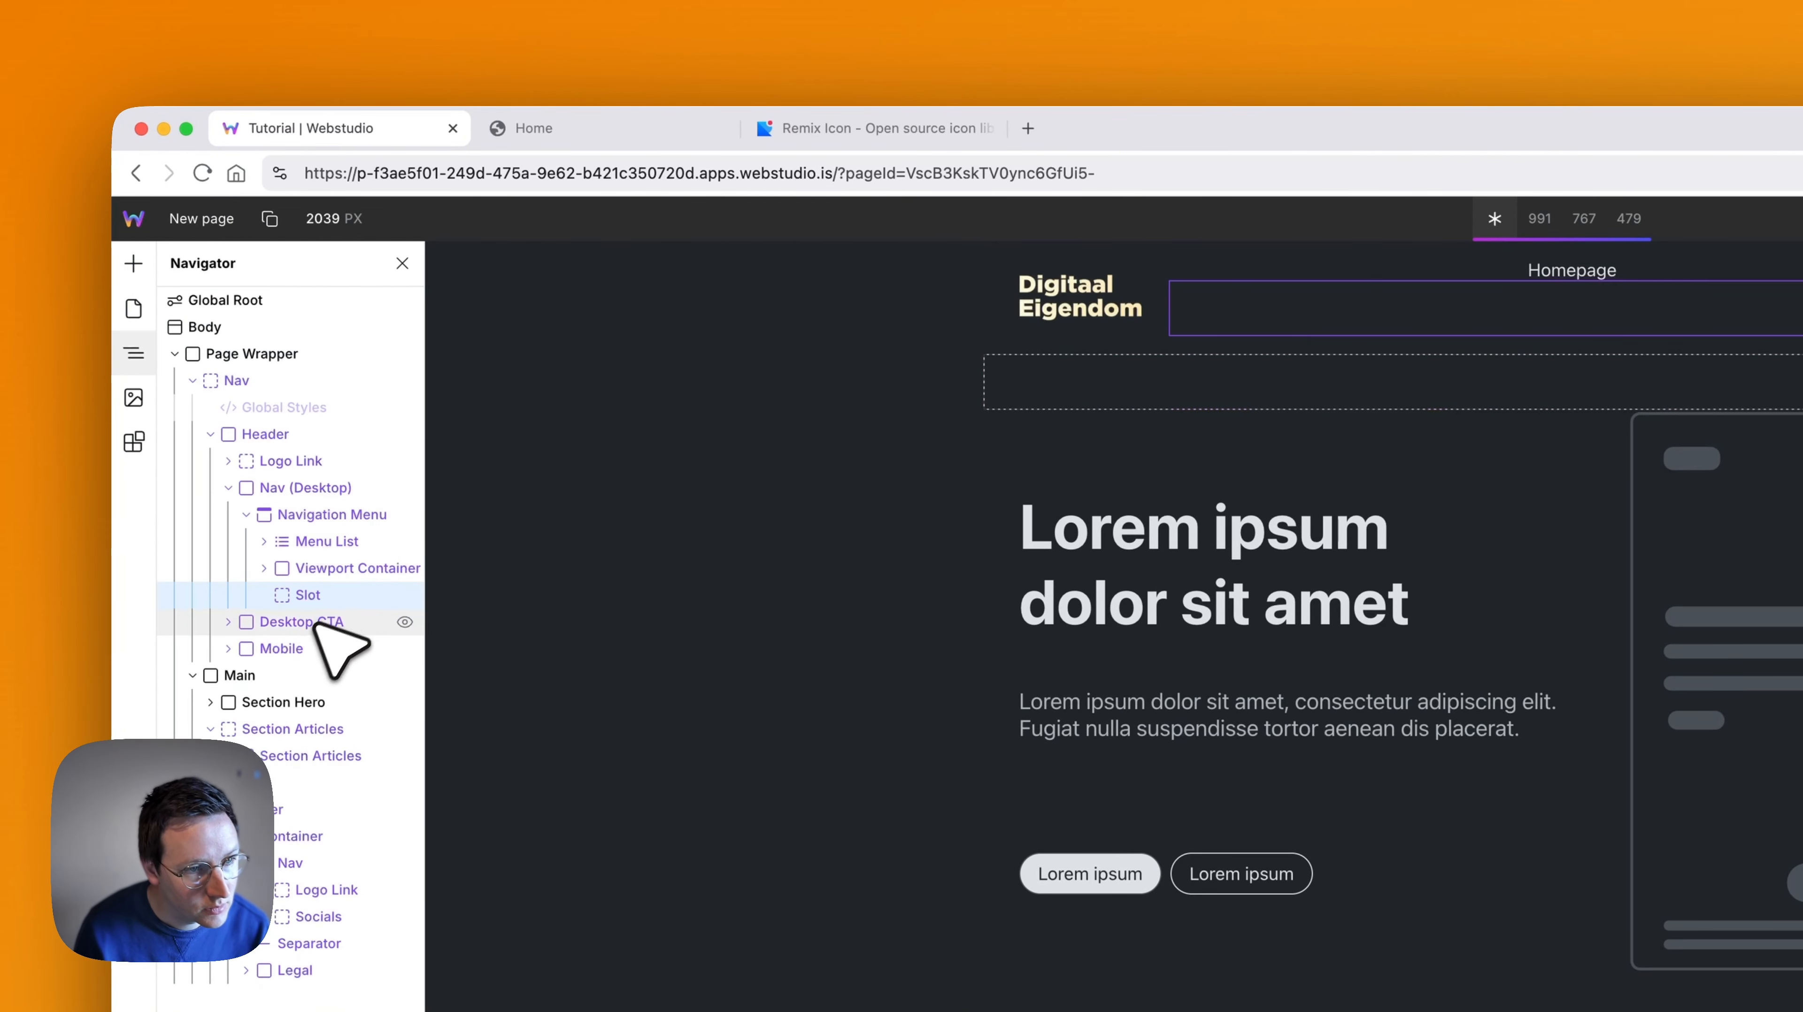
{"action": "left_click_drag", "start_coordinate": [307, 600], "coordinate": [303, 516]}
{"action": "left_click", "coordinate": [305, 543]}
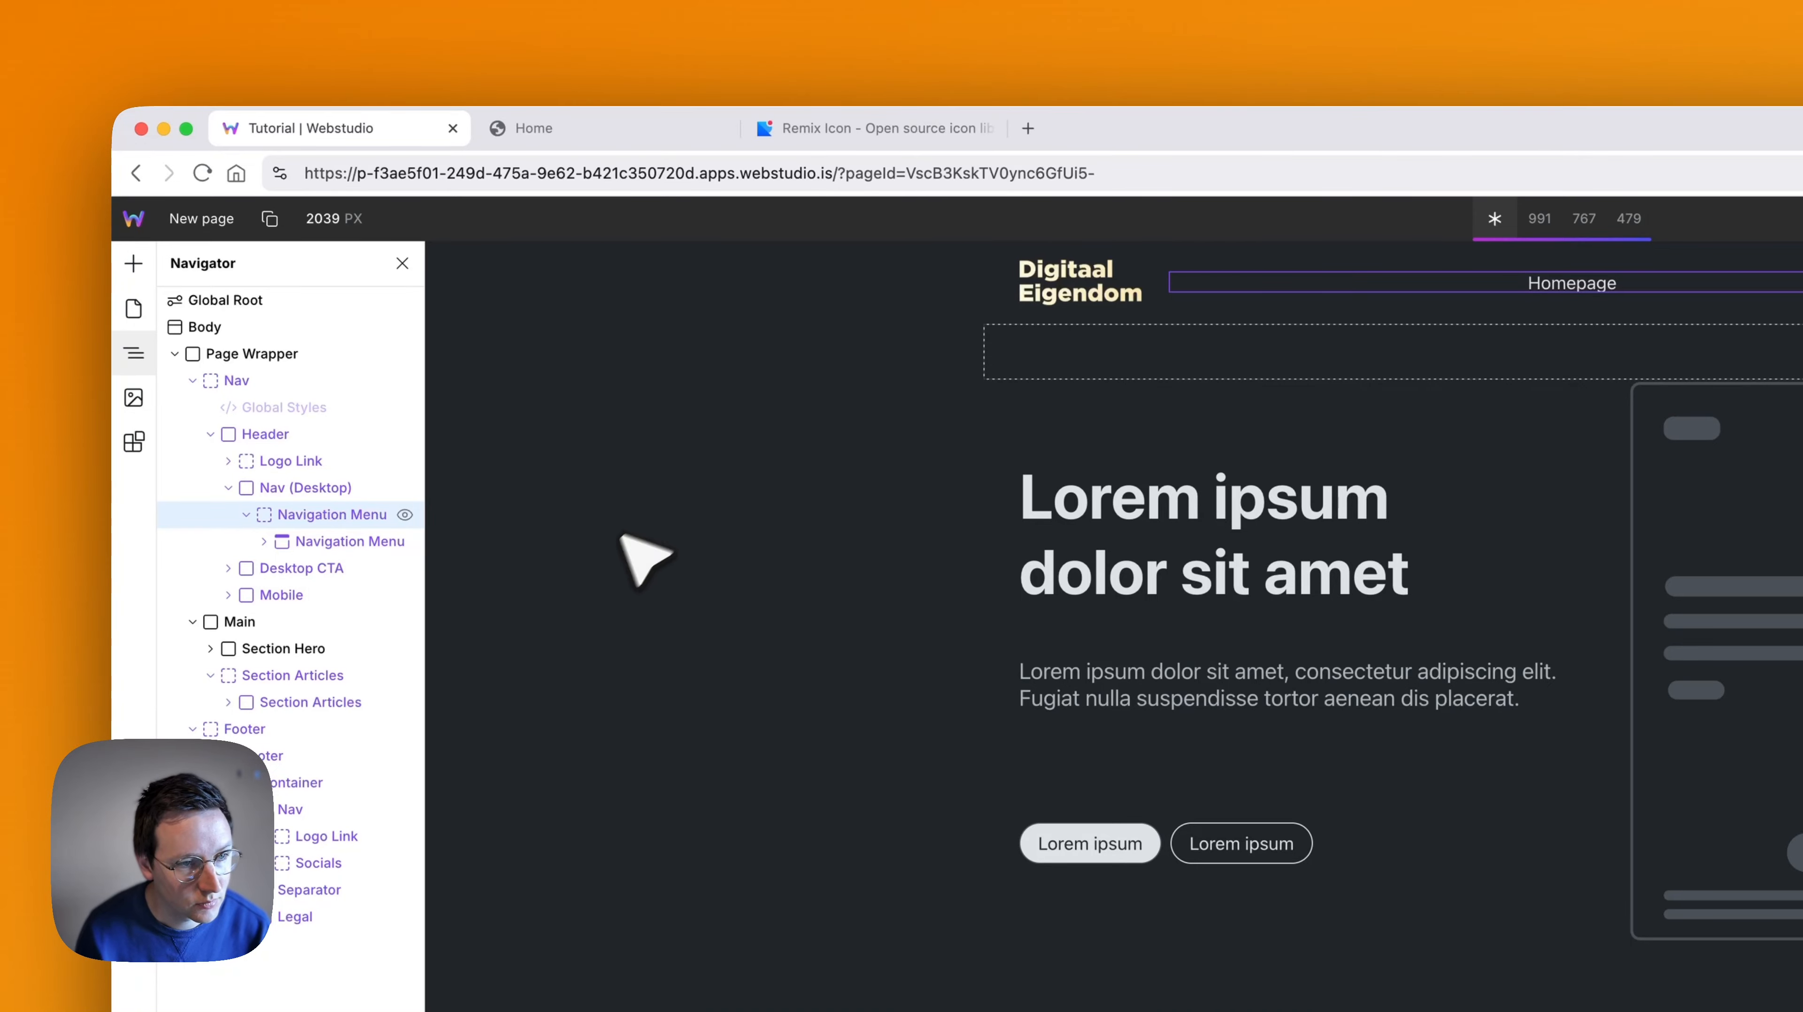
- Copy the Navigation Menu Slot into the footer's Nav and place it between Logo Link and Socials
{"action": "key", "text": "super+c"}
{"action": "left_click", "coordinate": [333, 809]}
{"action": "key", "text": "super+v"}
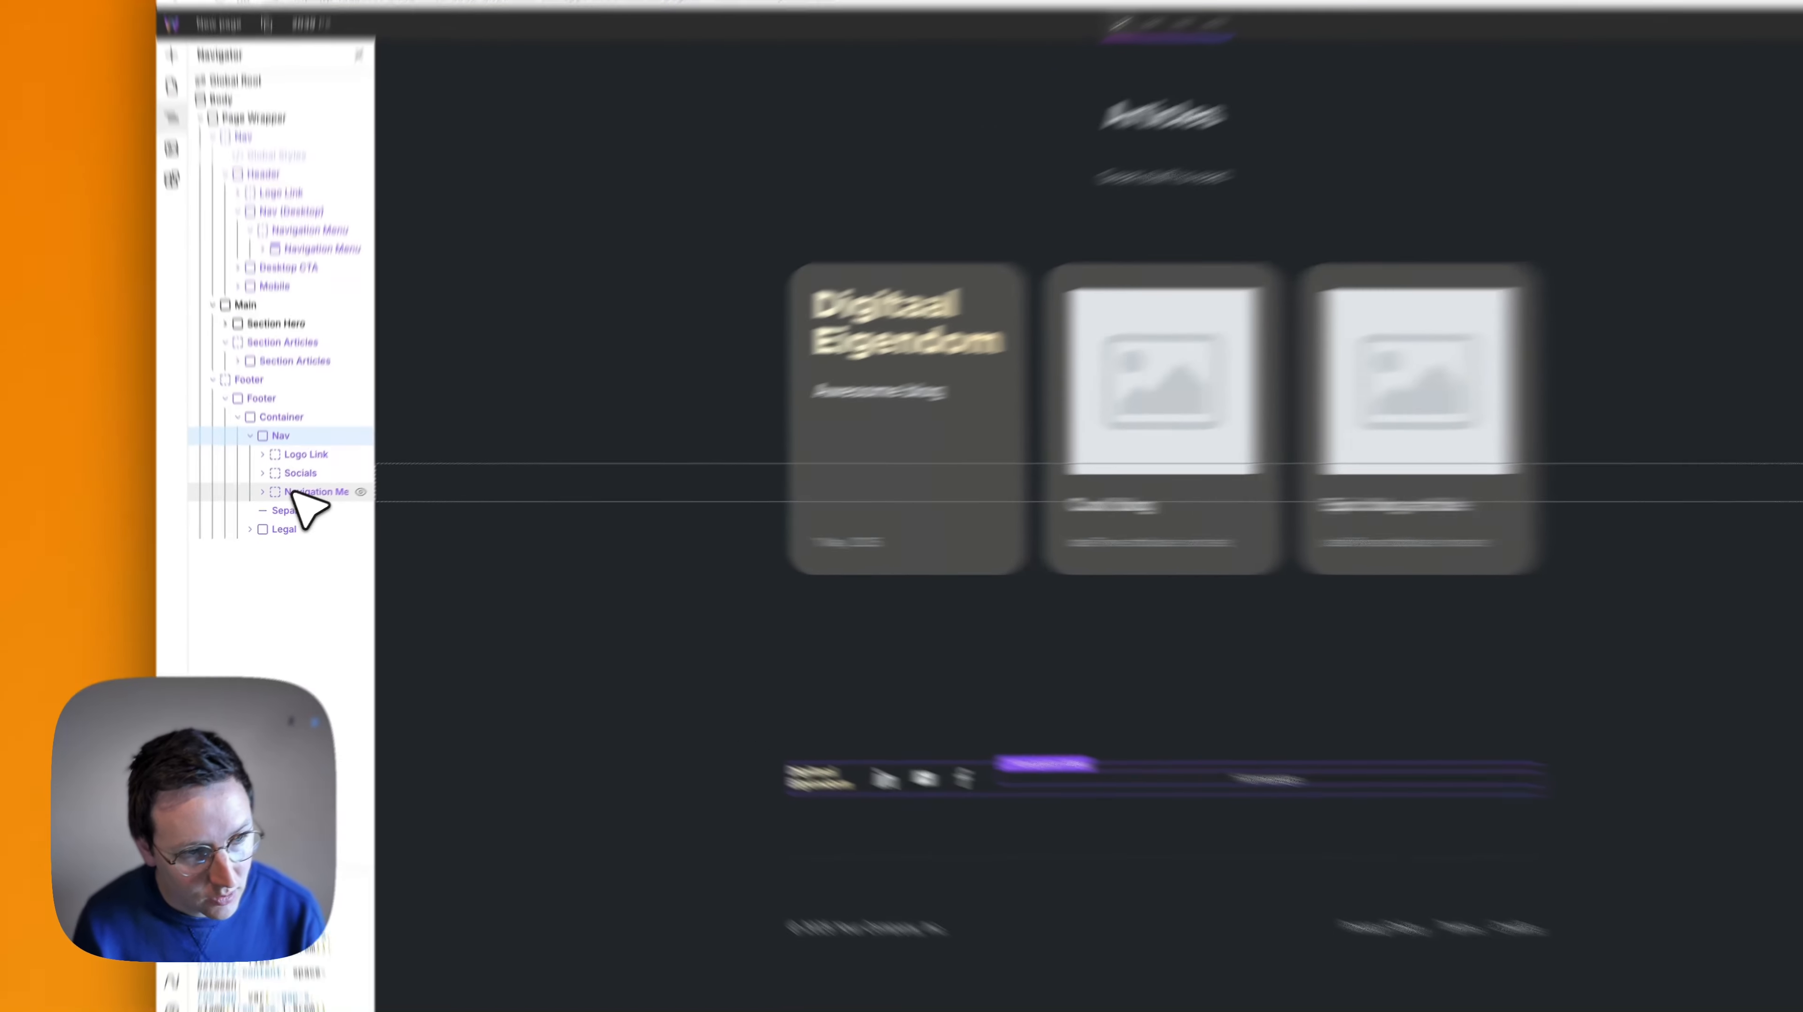
{"action": "left_click_drag", "start_coordinate": [292, 504], "coordinate": [285, 487]}
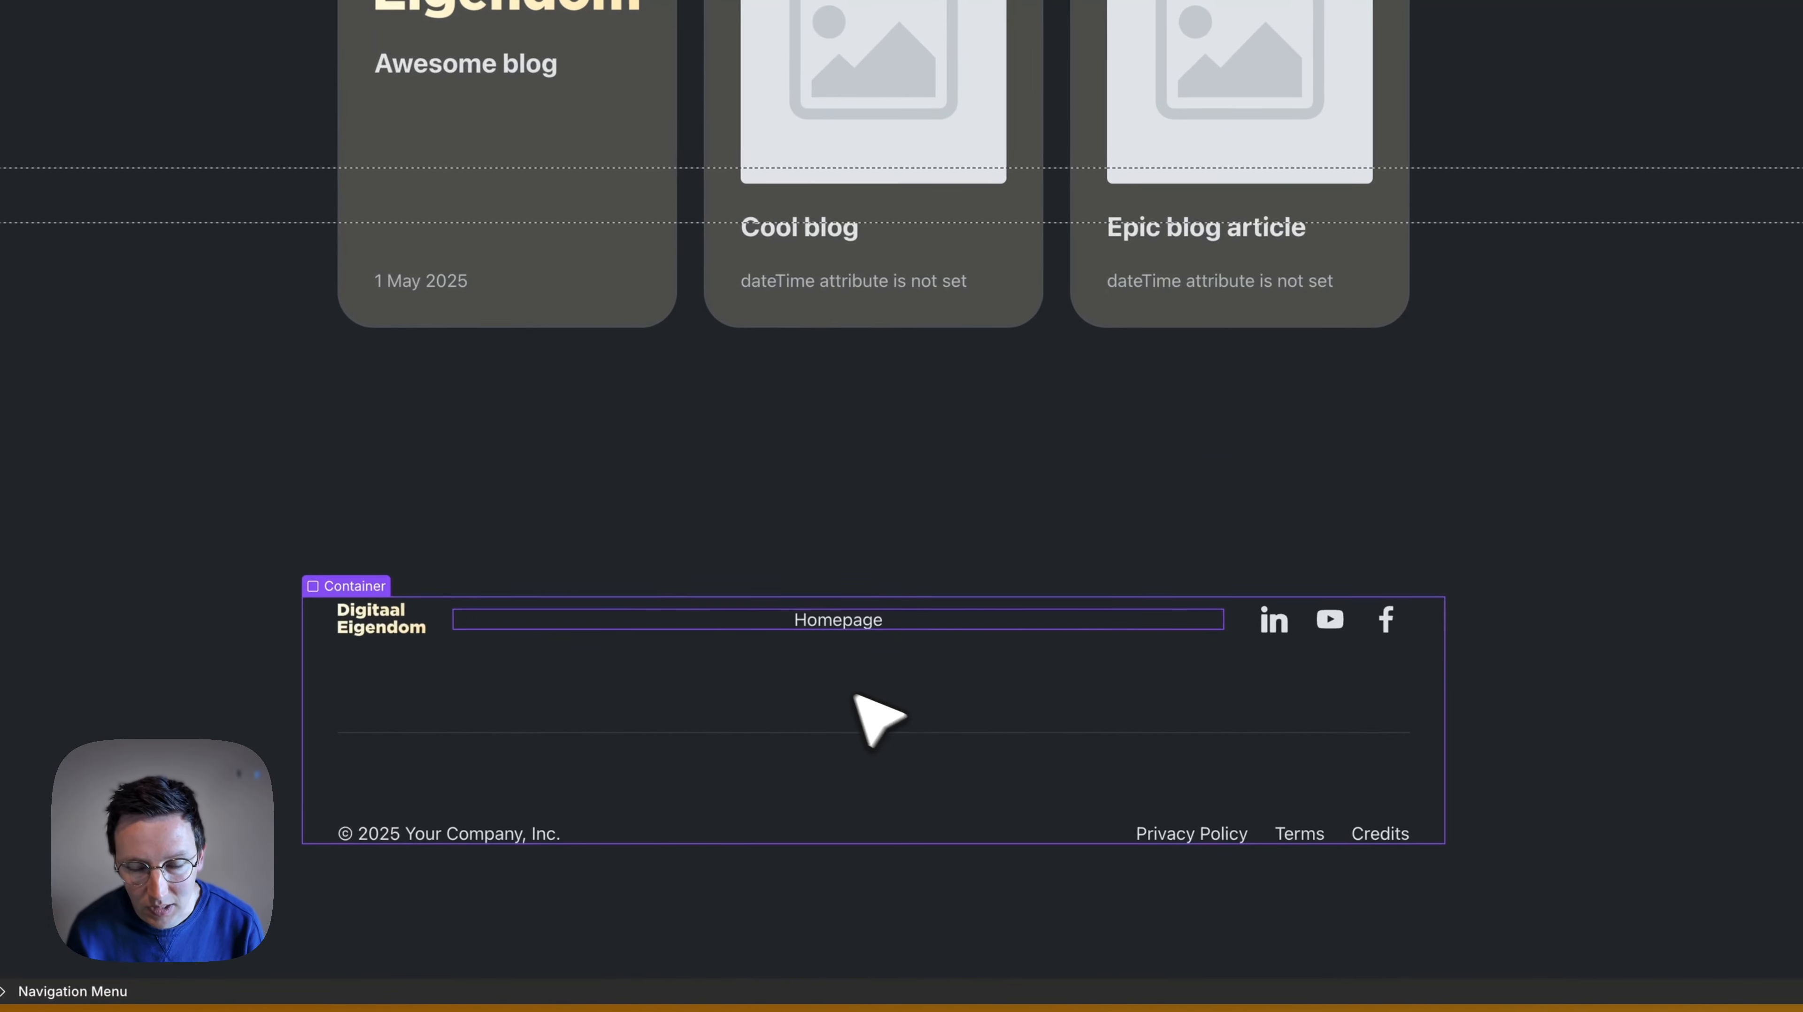
- Duplicate the Homepage link in the header menu, change the copy's text to "New Page", and check the footer menu
{"action": "scroll", "coordinate": [857, 698], "scroll_direction": "up", "scroll_amount": 10}
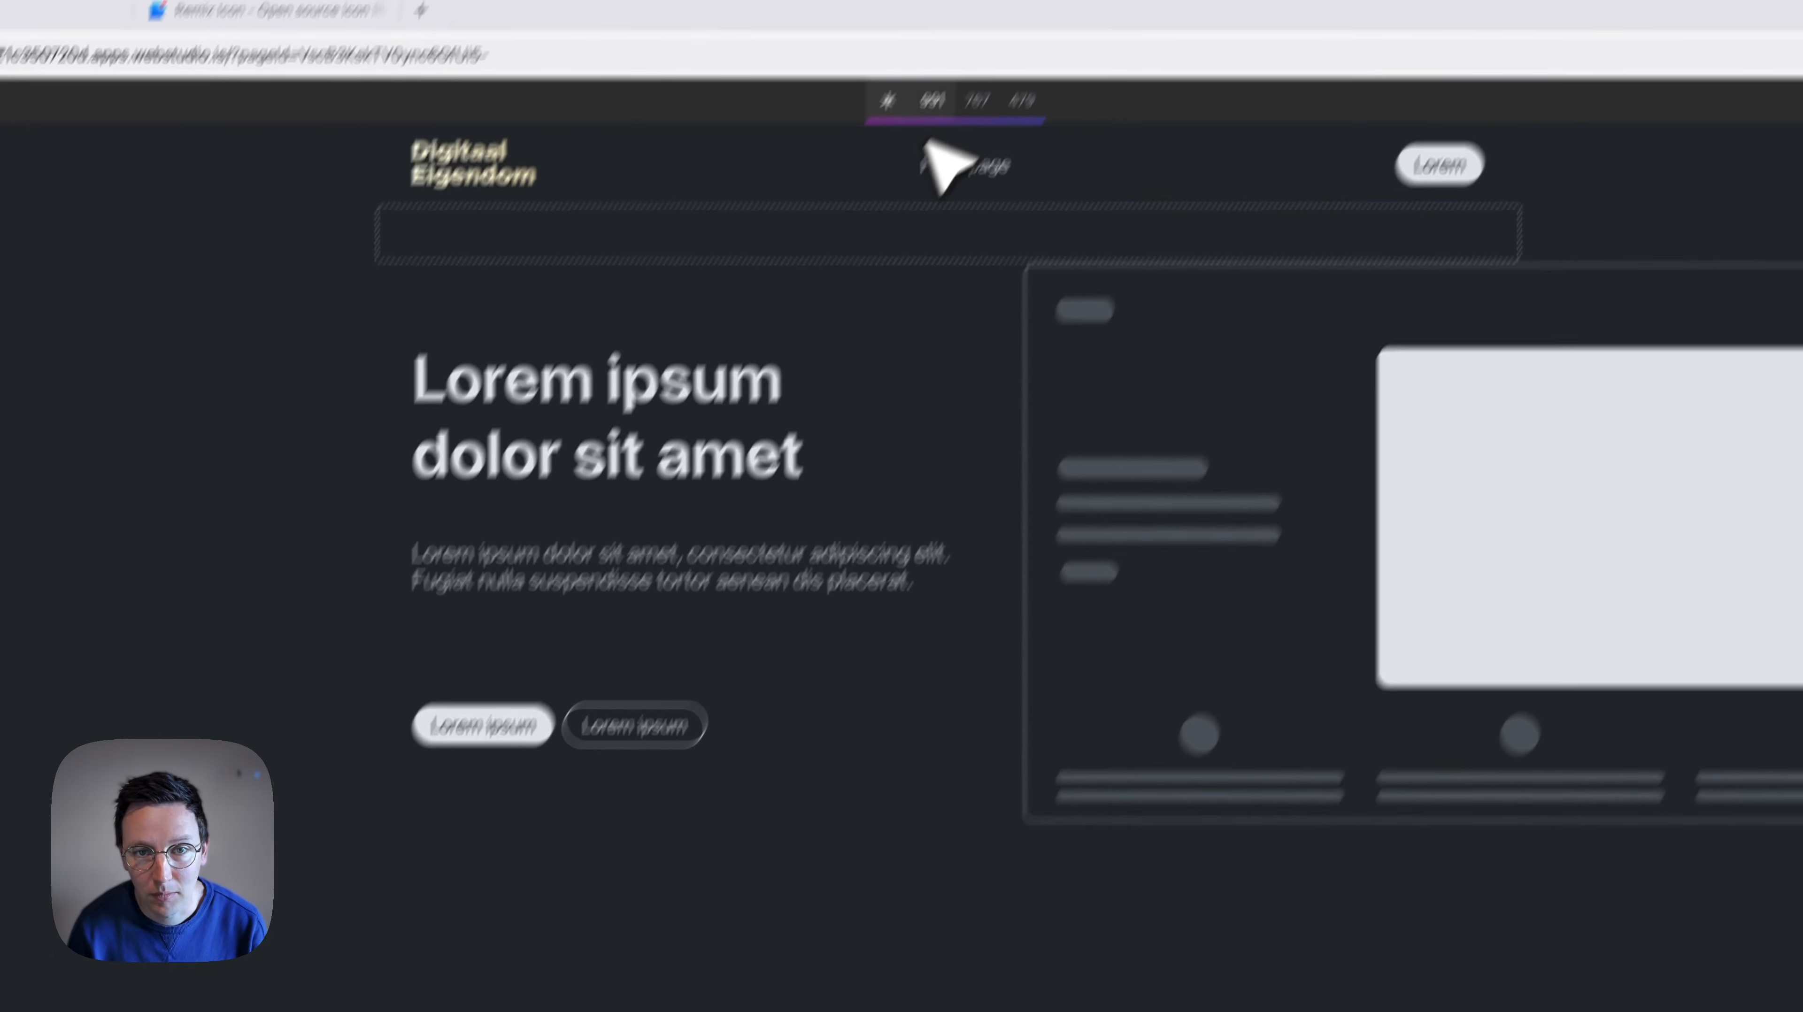
{"action": "key", "text": "super+d"}
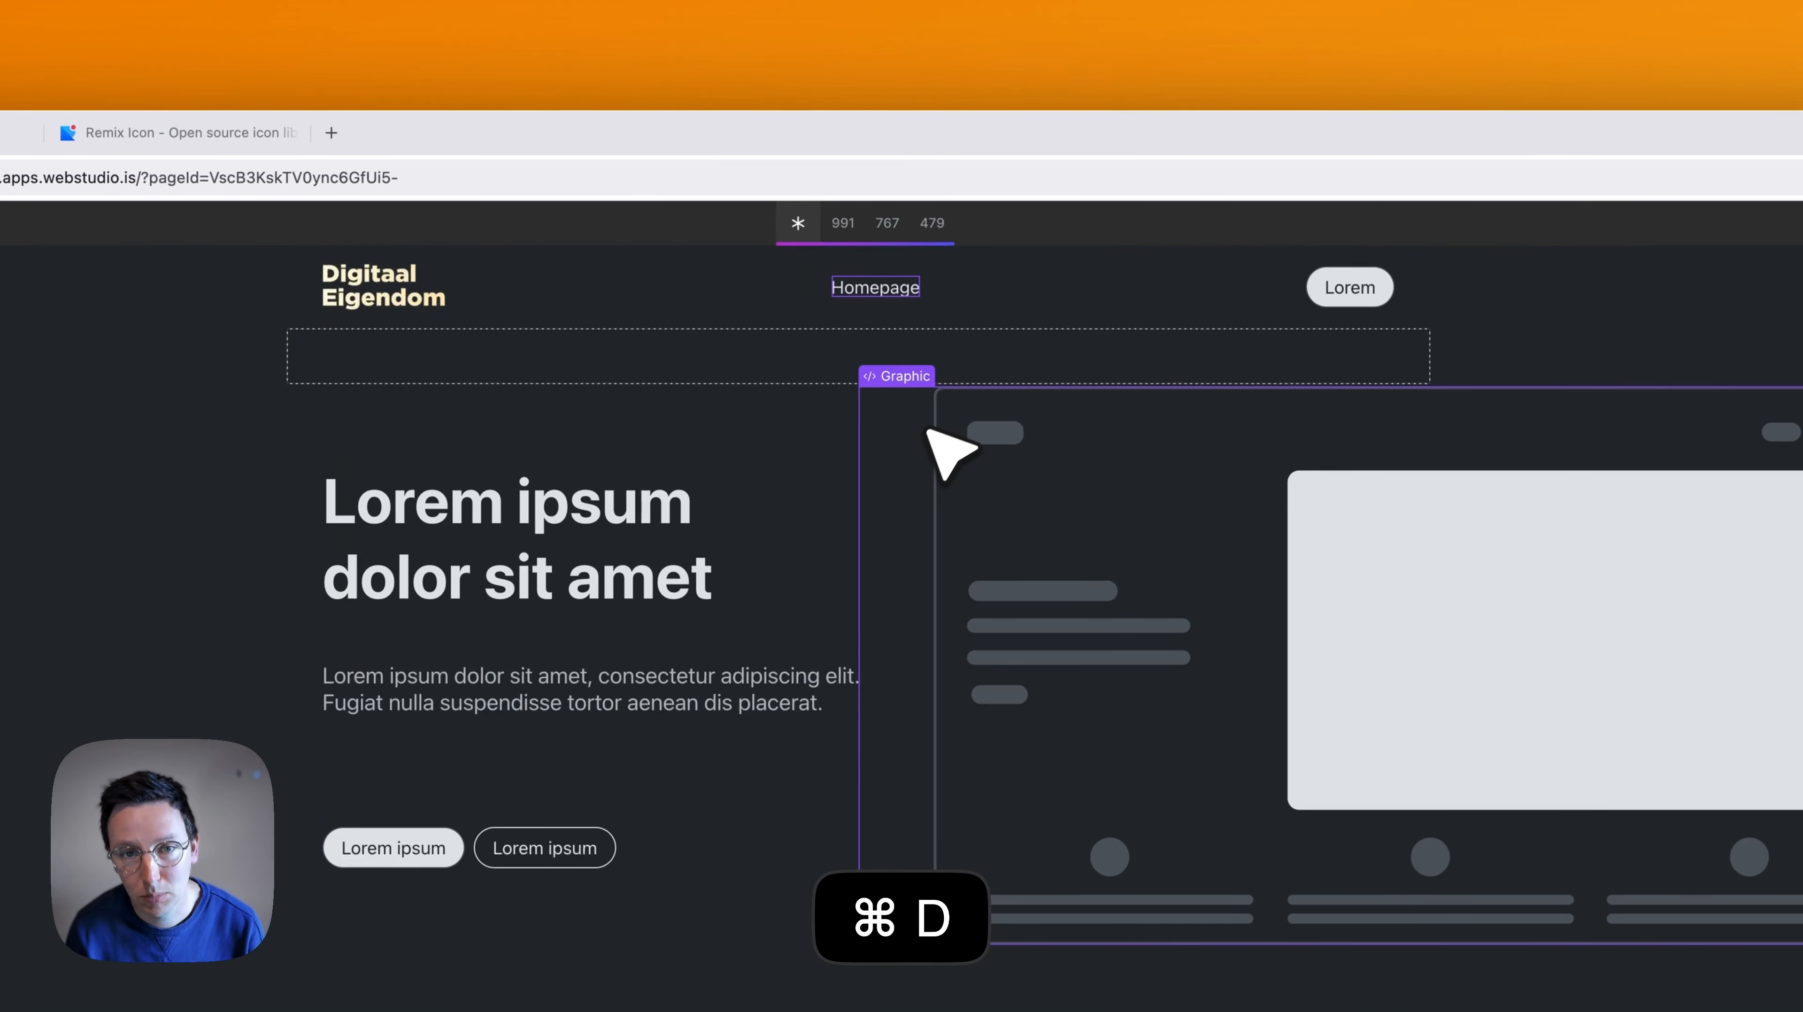
{"action": "double_click", "coordinate": [936, 289]}
{"action": "key", "text": "super+a"}
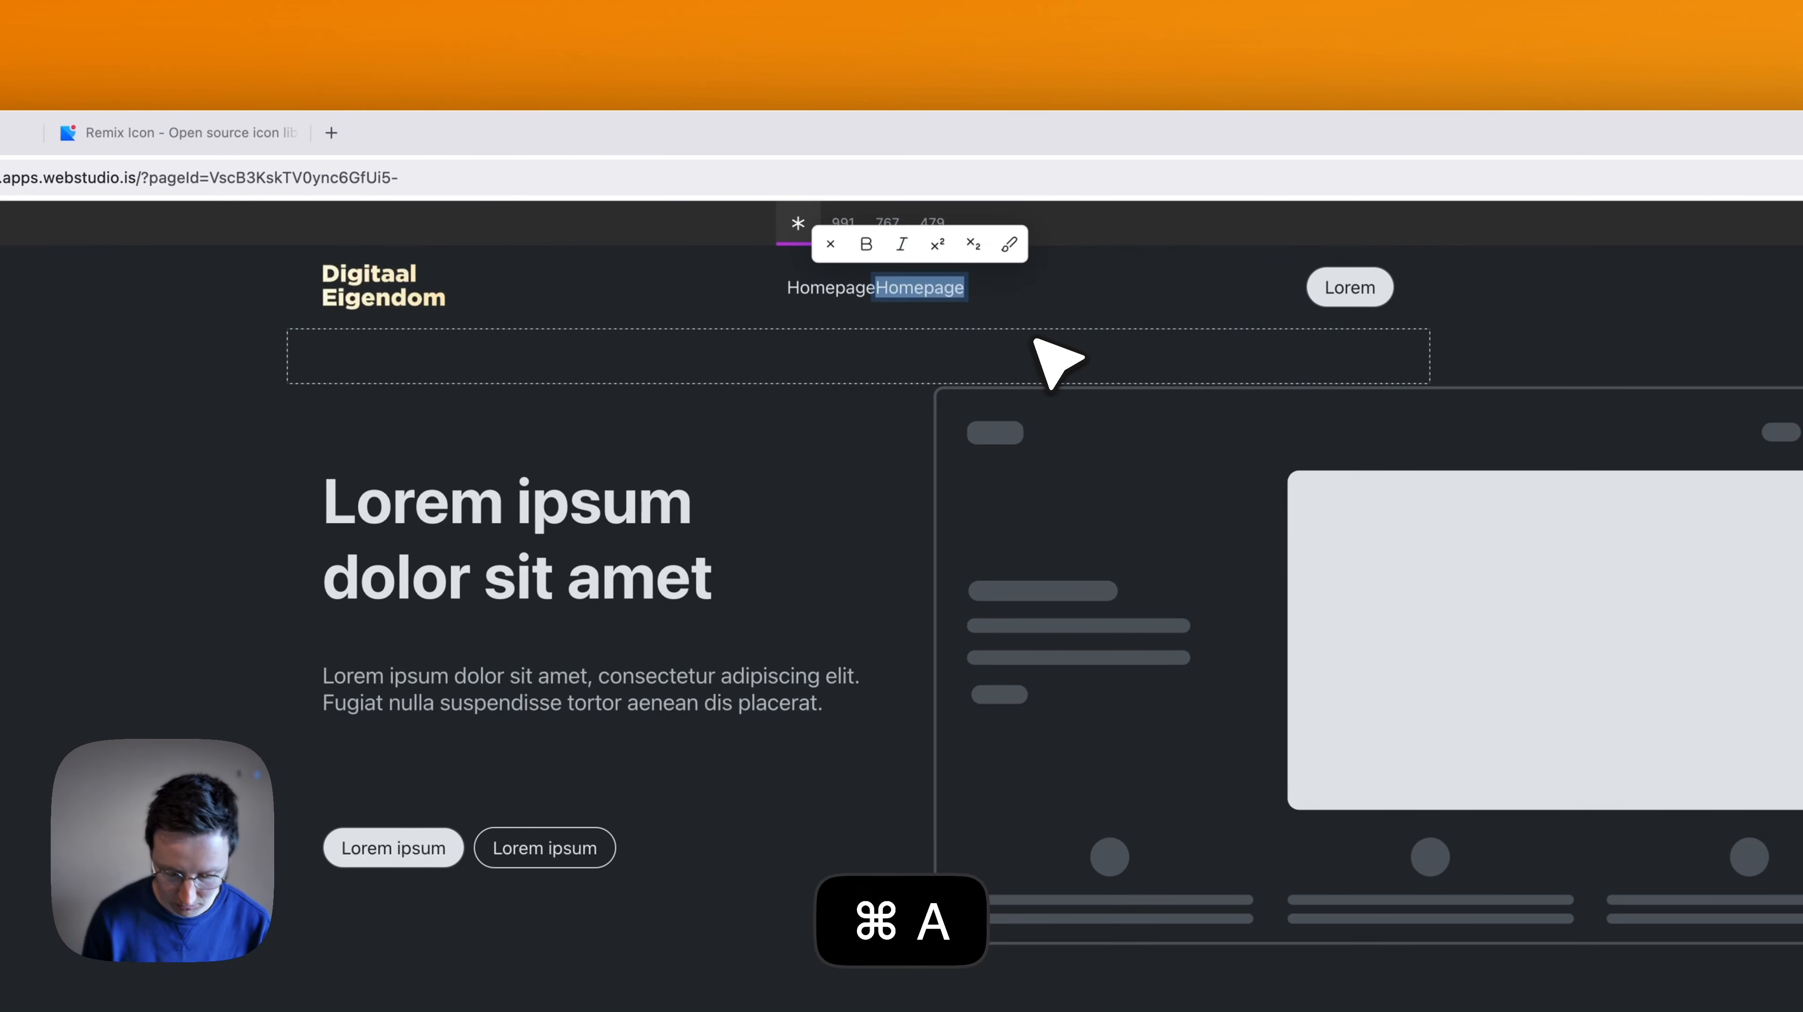
{"action": "type", "text": "New Page"}
{"action": "key", "text": "Escape"}
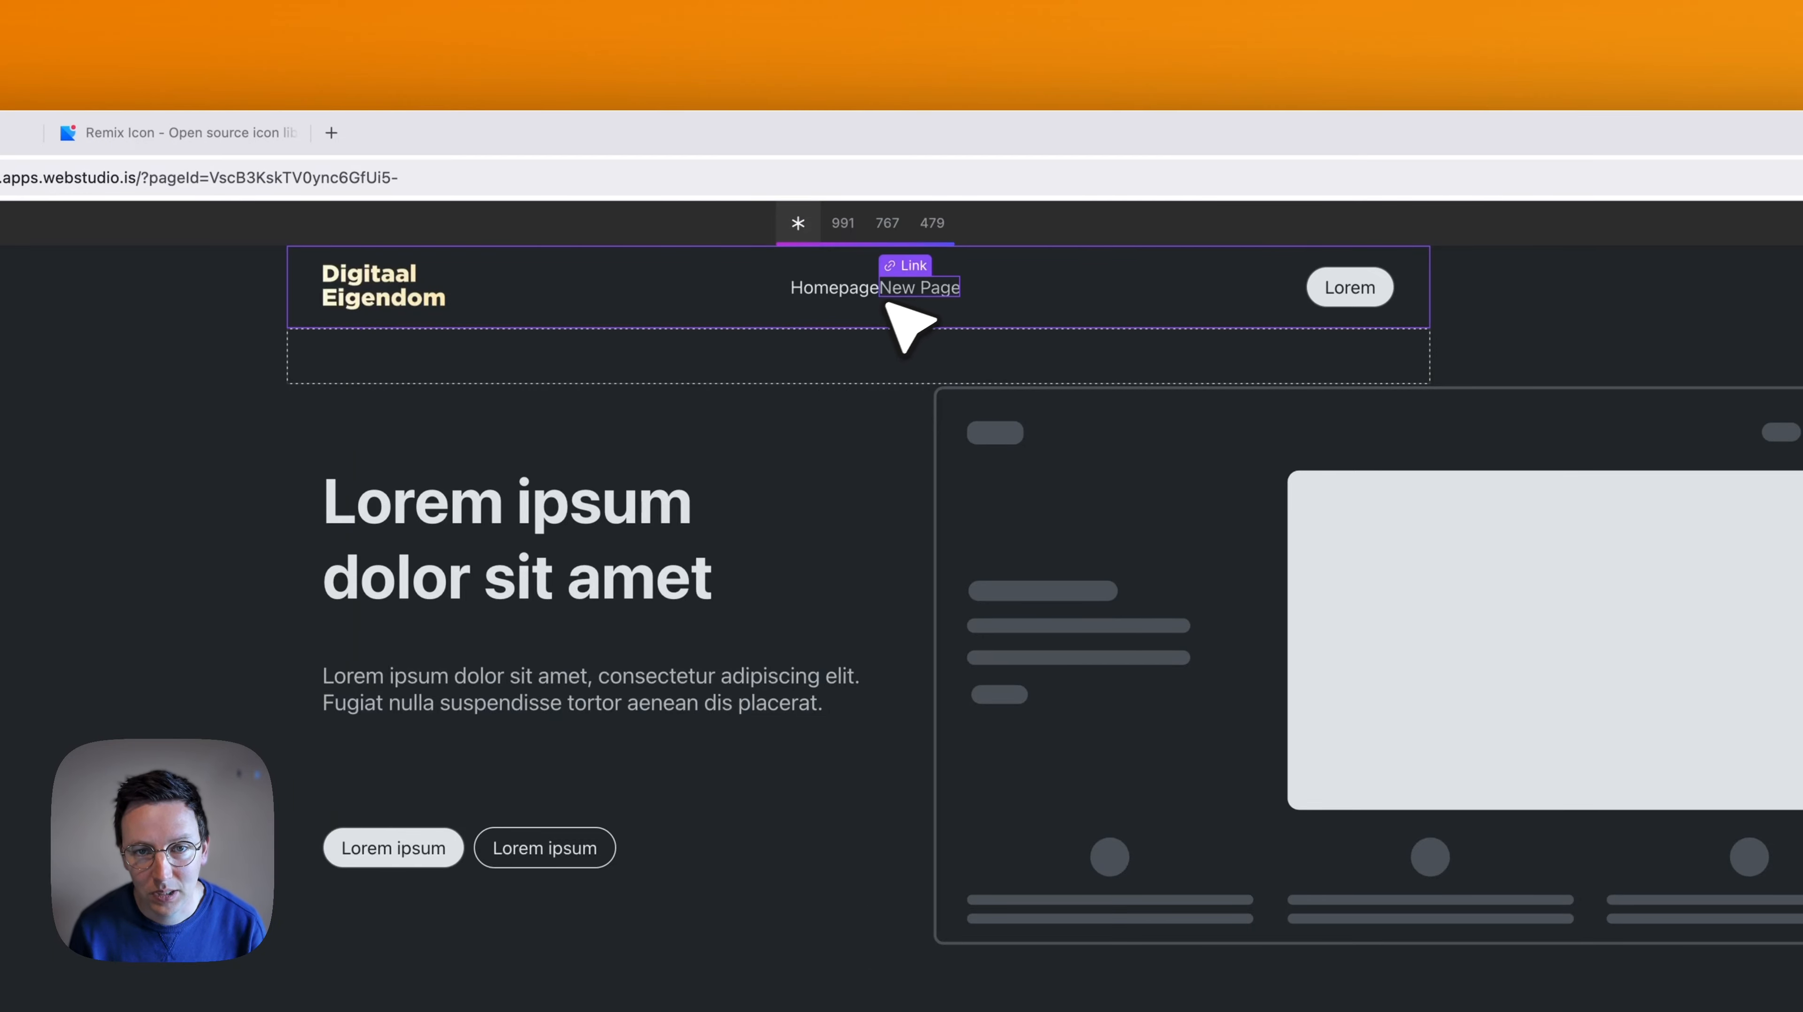
{"action": "scroll", "coordinate": [921, 355], "scroll_direction": "down", "scroll_amount": 10}
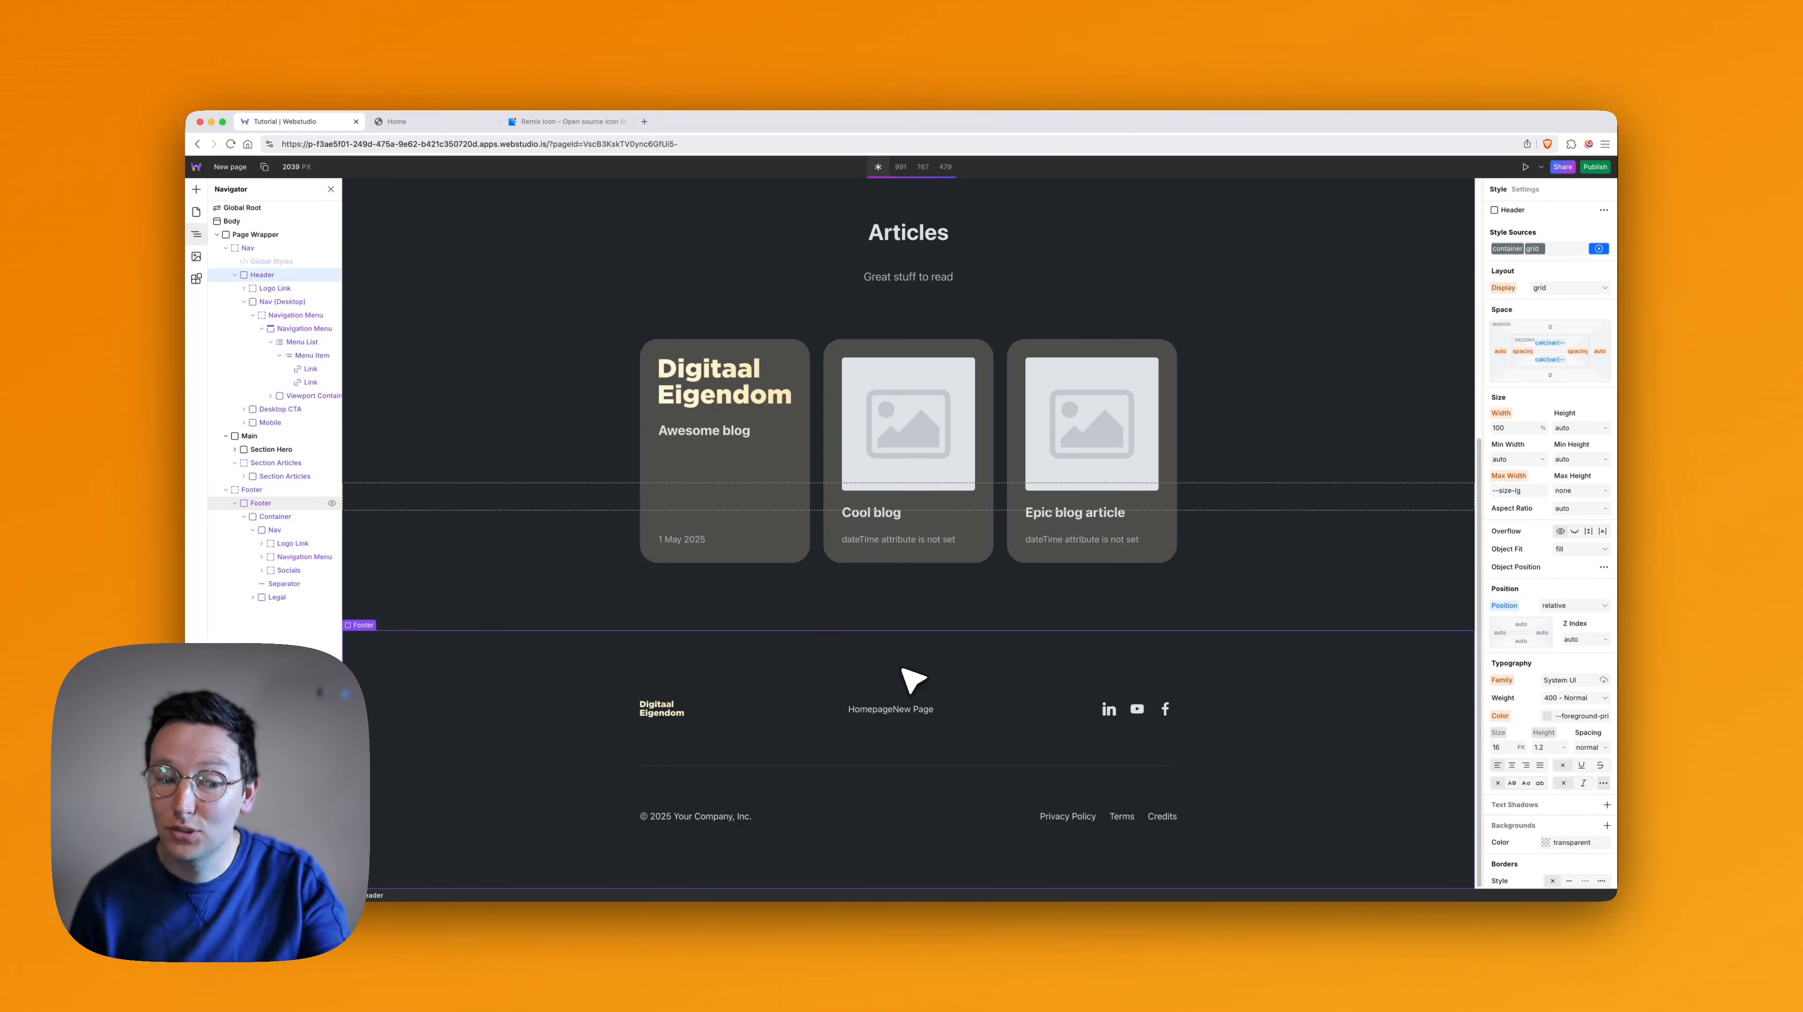
{"action": "scroll", "coordinate": [893, 659], "scroll_direction": "up", "scroll_amount": 6}
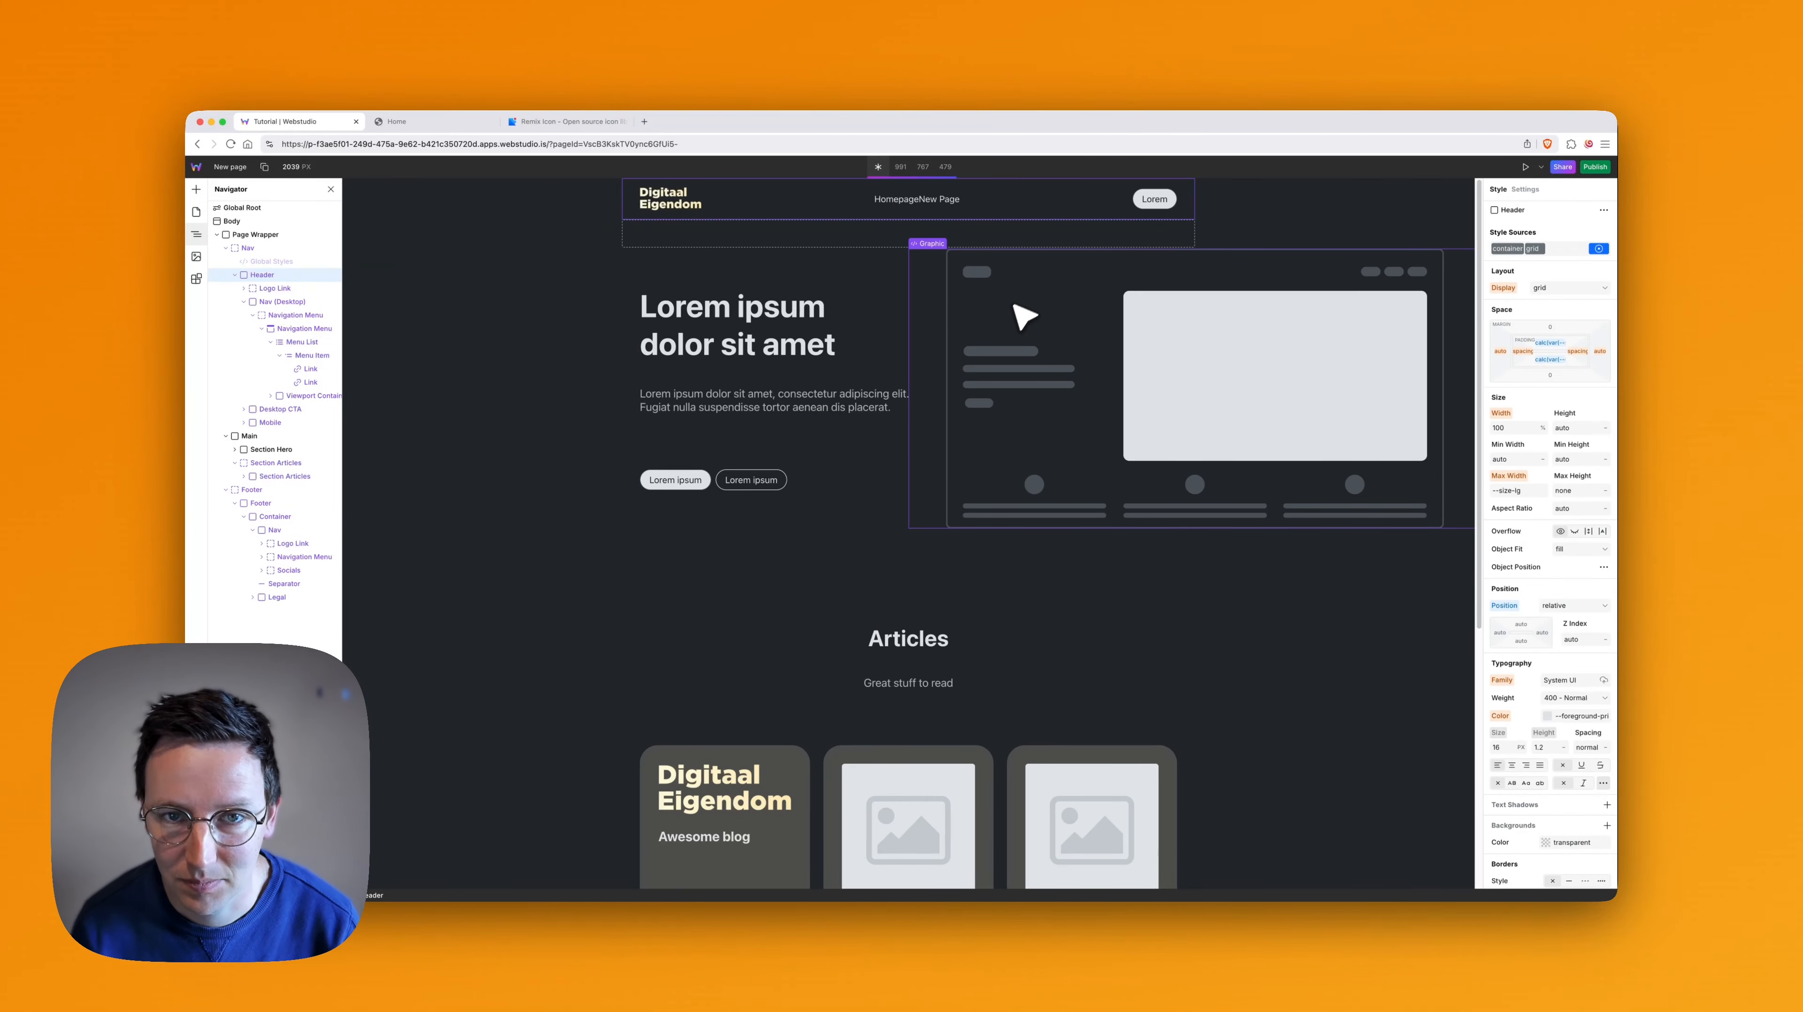
- Select the Homepage link in the header menu and make its is-link-nav token the style source being edited
{"action": "left_click", "coordinate": [904, 206]}
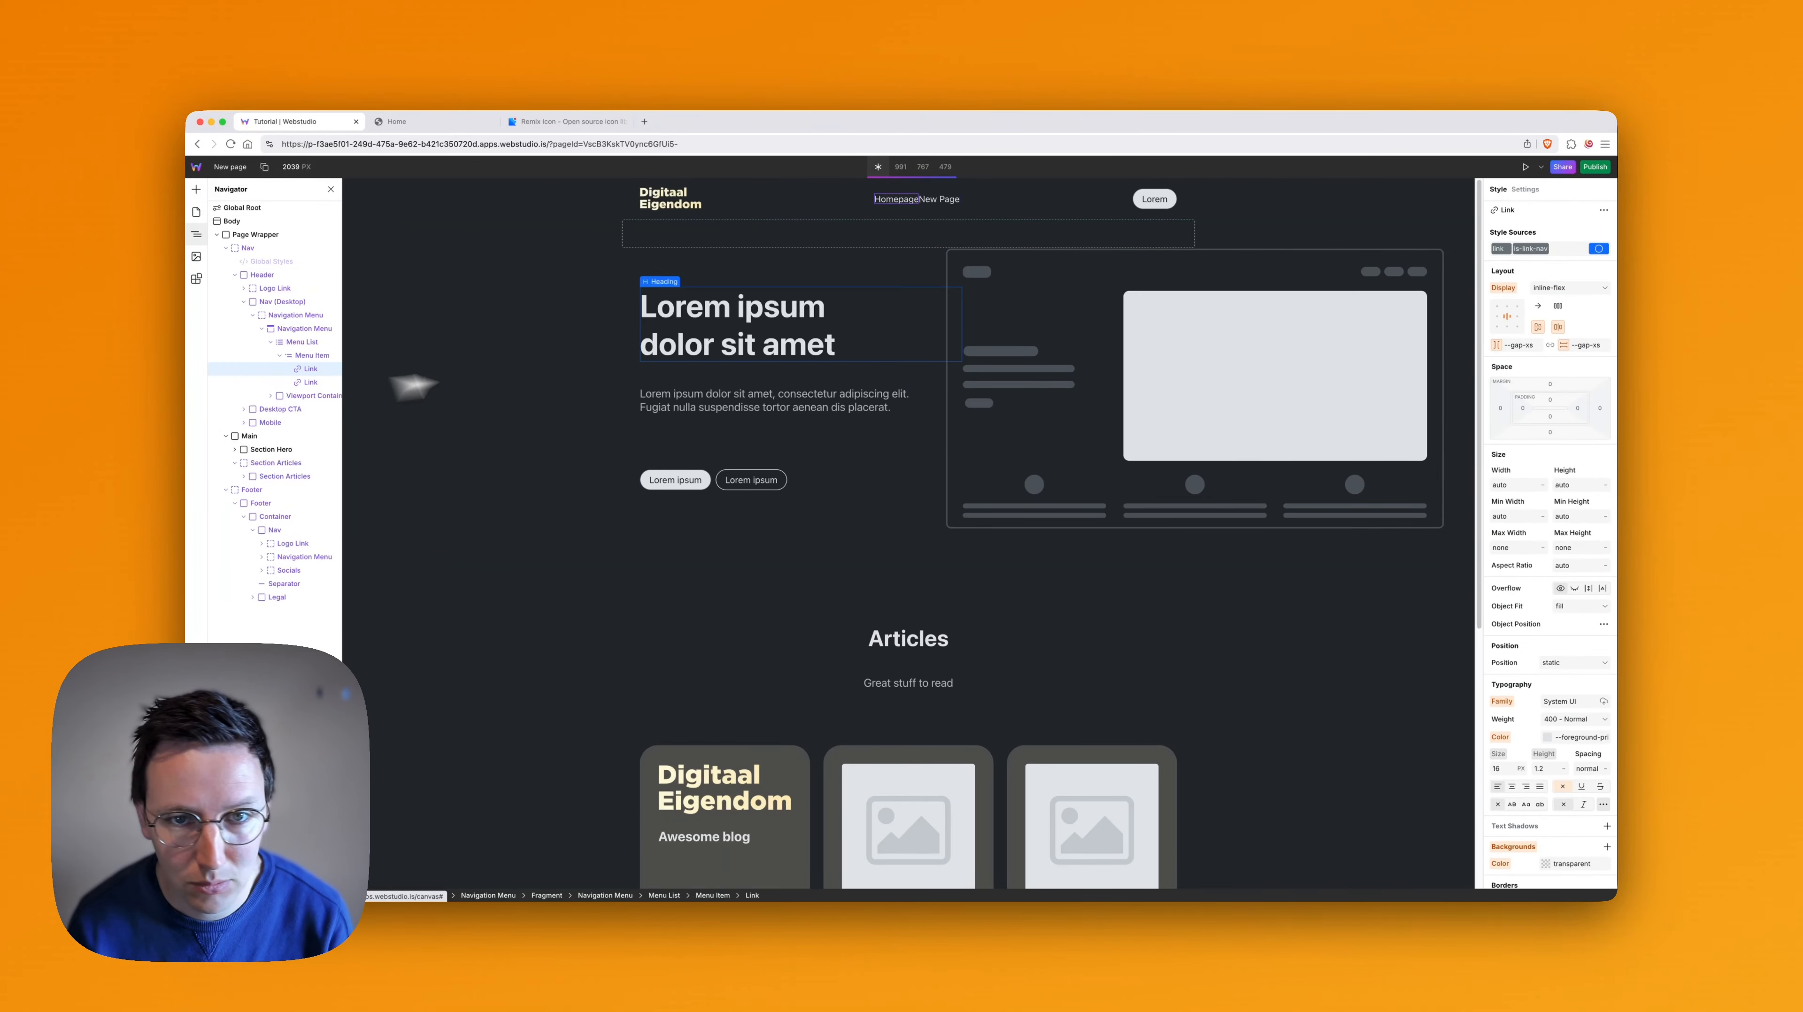
{"action": "scroll", "coordinate": [886, 365], "scroll_direction": "down", "scroll_amount": 5}
{"action": "scroll", "coordinate": [1028, 496], "scroll_direction": "up", "scroll_amount": 5}
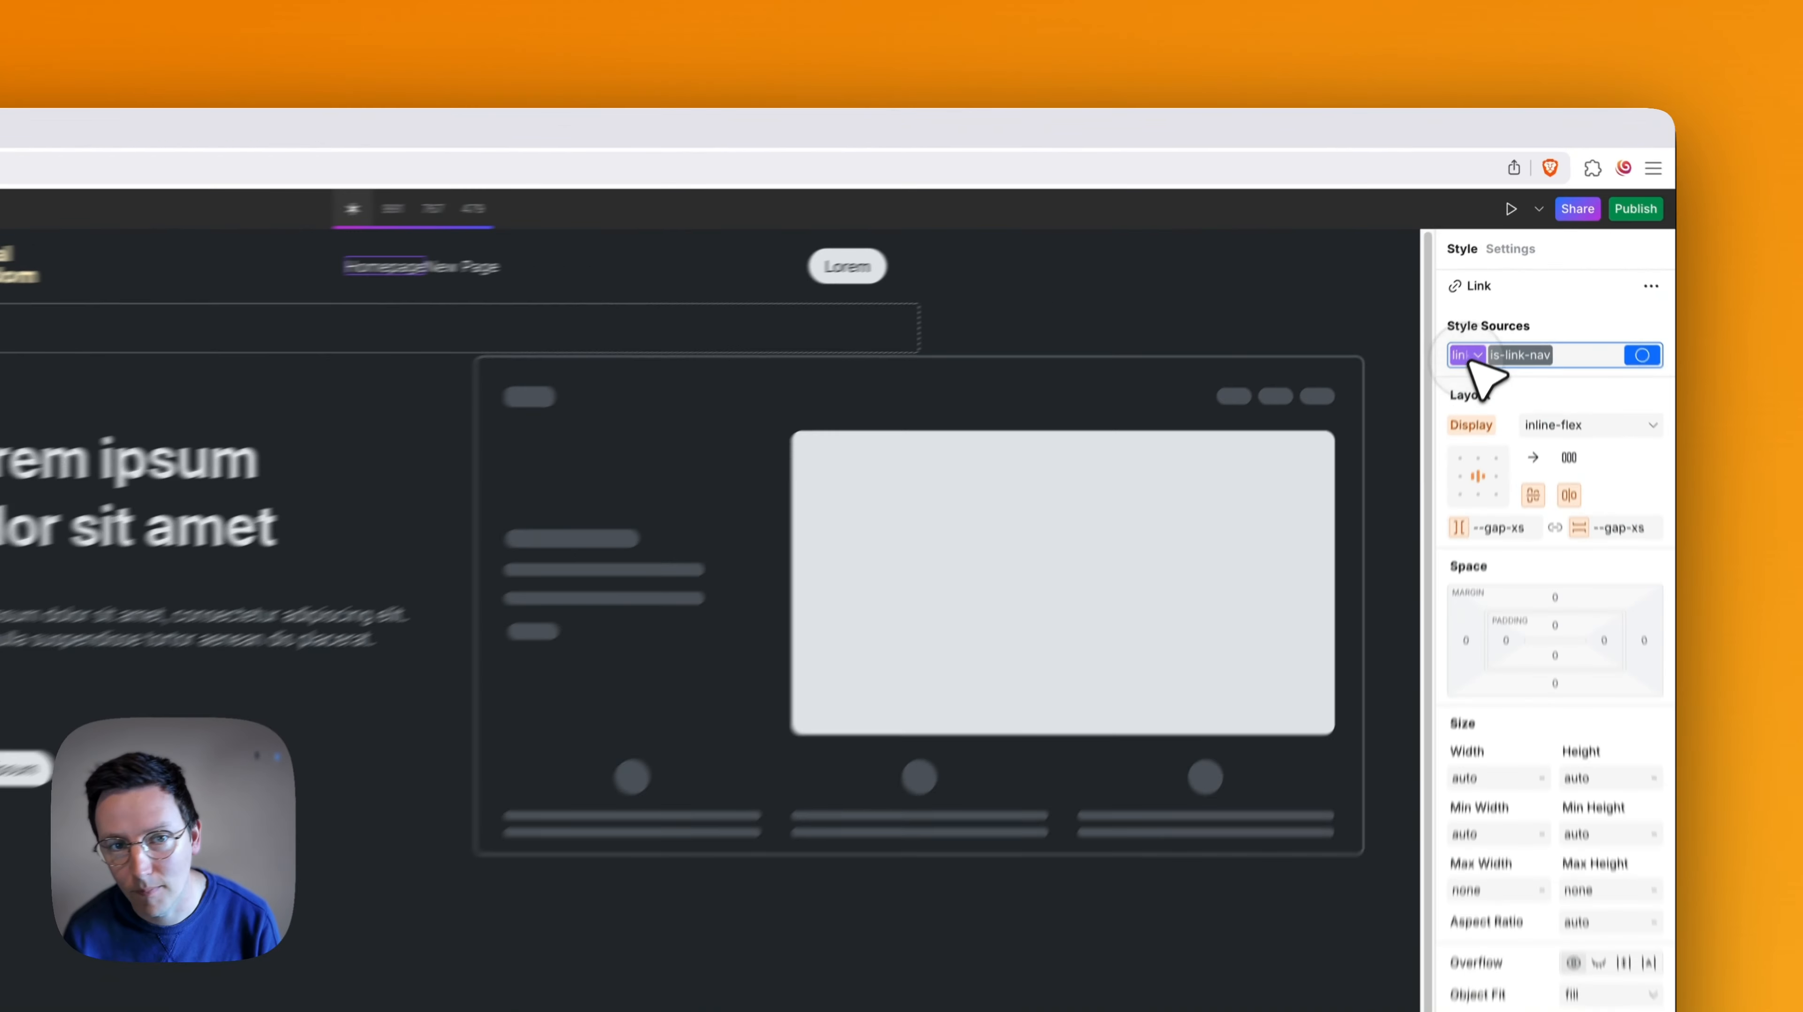
{"action": "left_click", "coordinate": [1497, 249]}
{"action": "left_click", "coordinate": [1530, 249]}
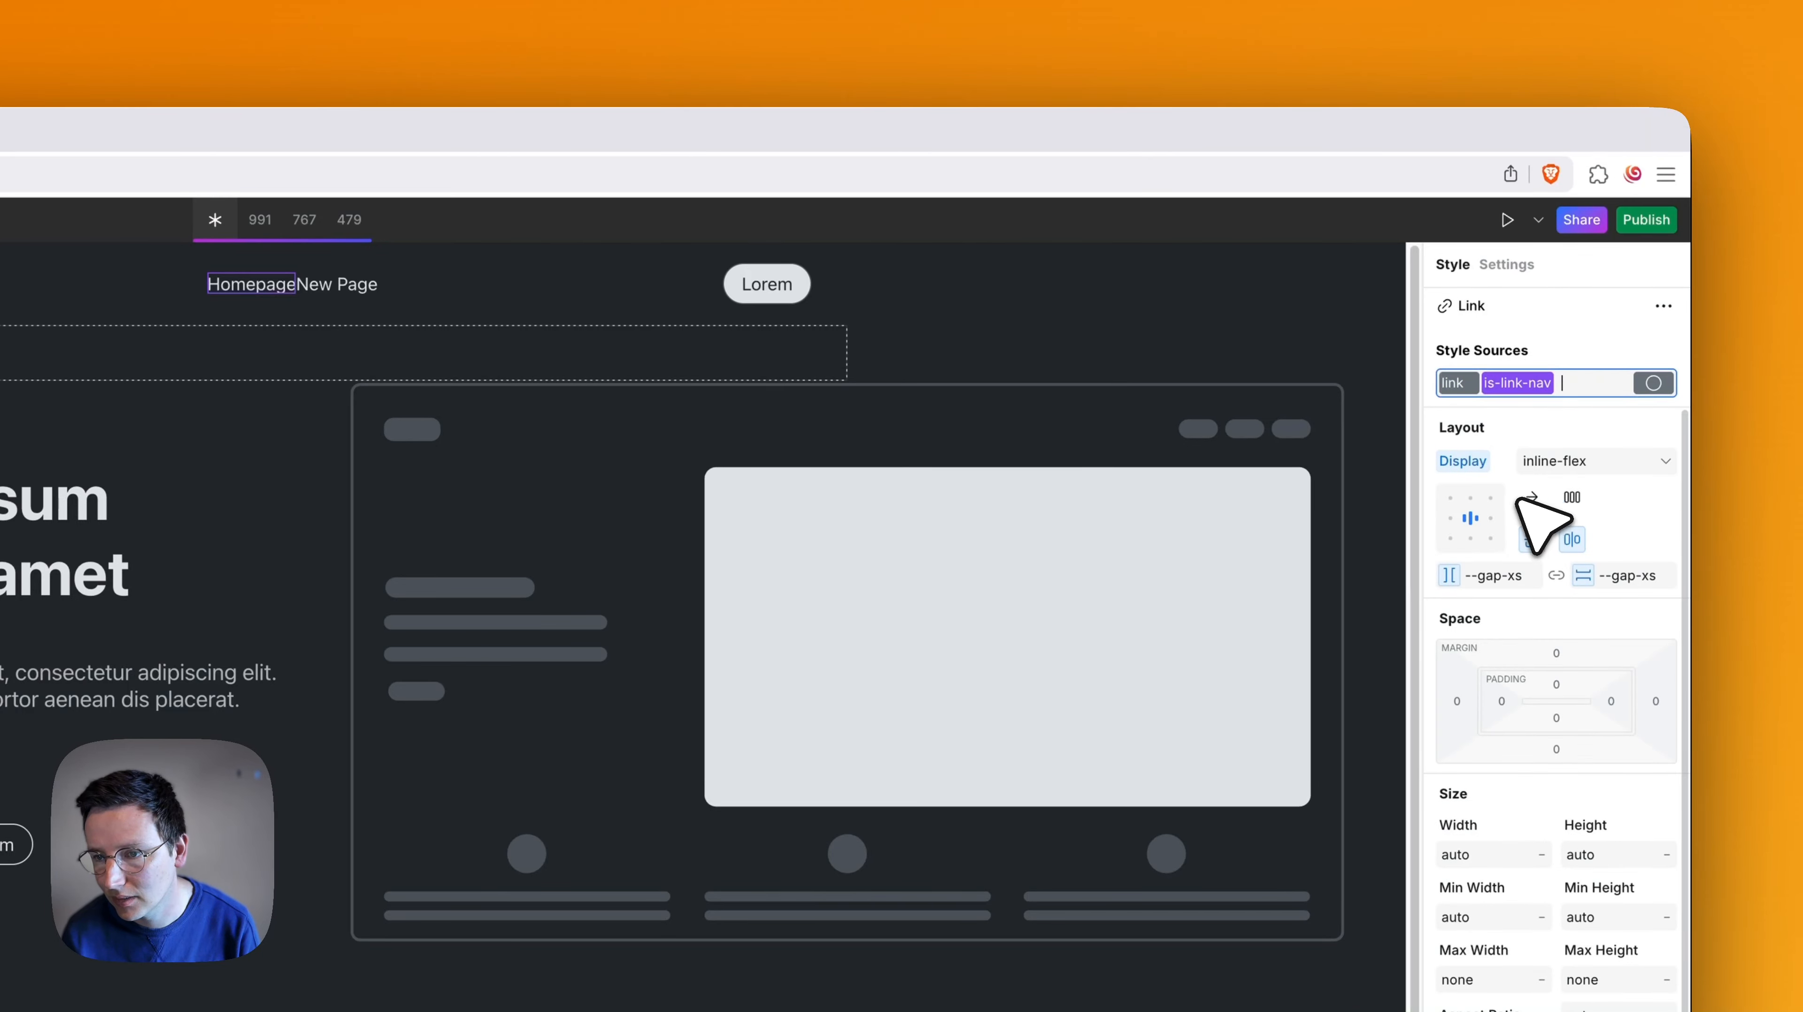
{"action": "left_click", "coordinate": [1499, 579]}
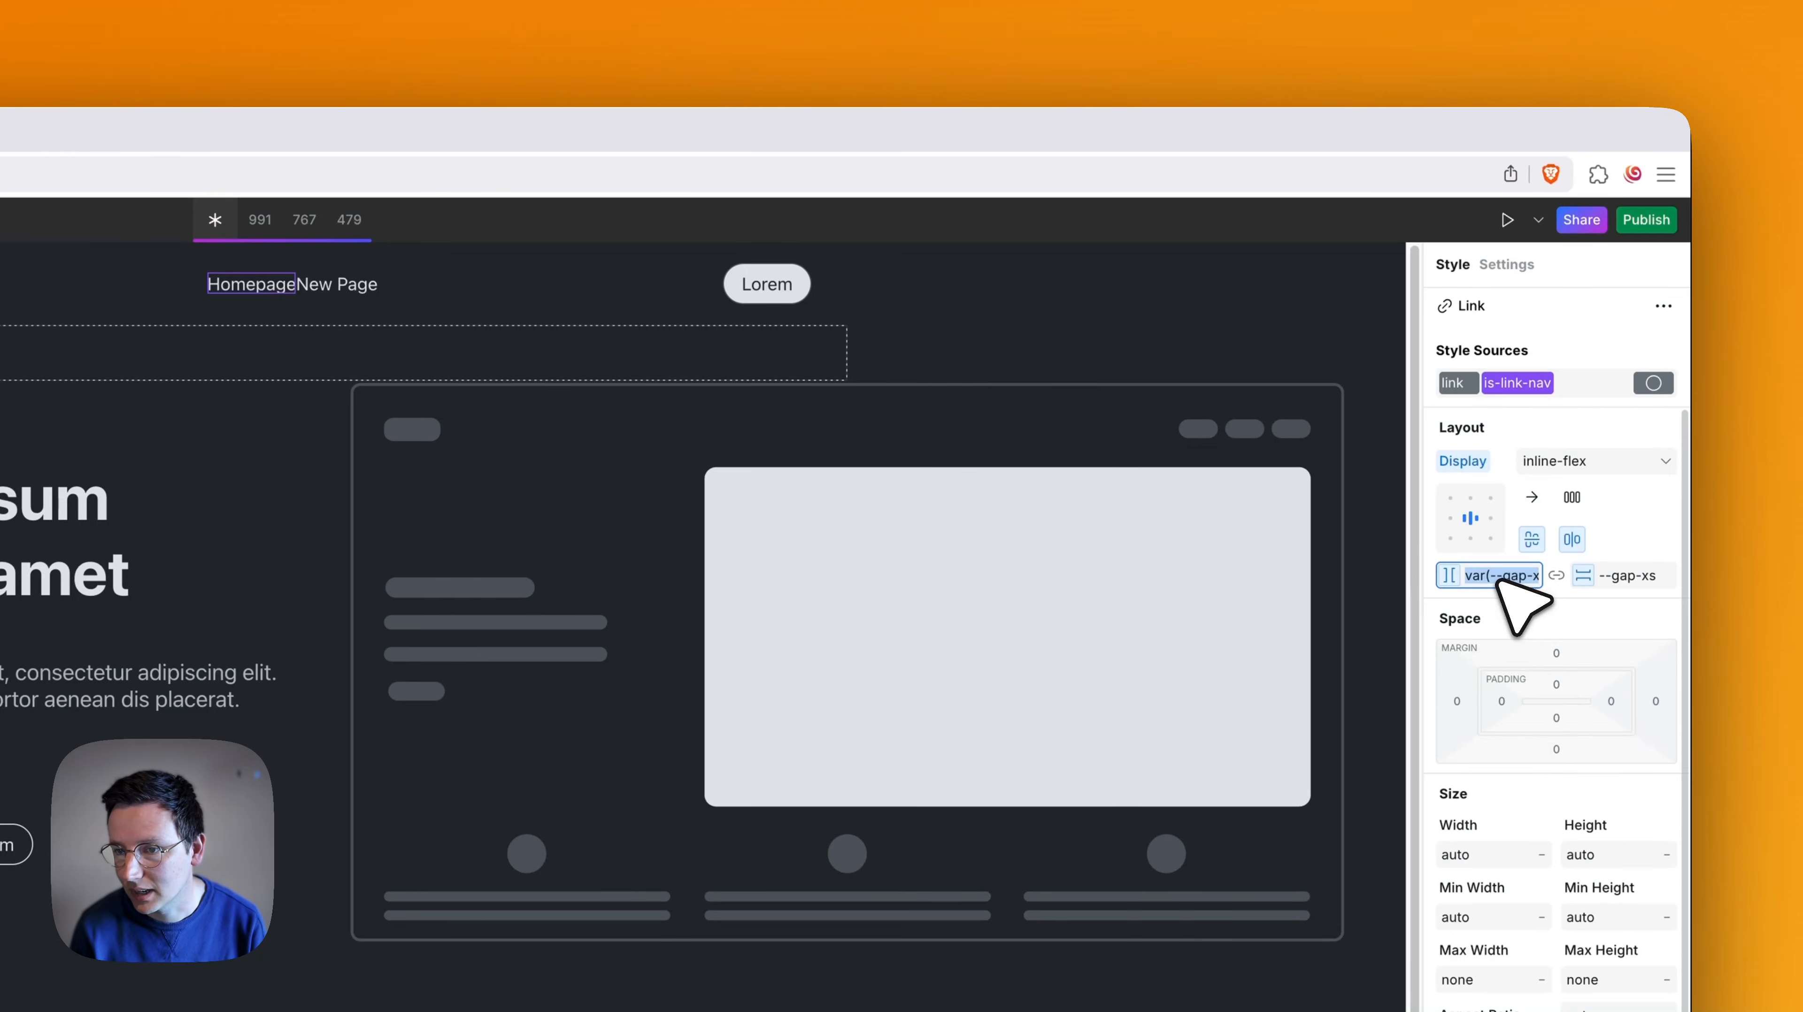
{"action": "type", "text": "--gap"}
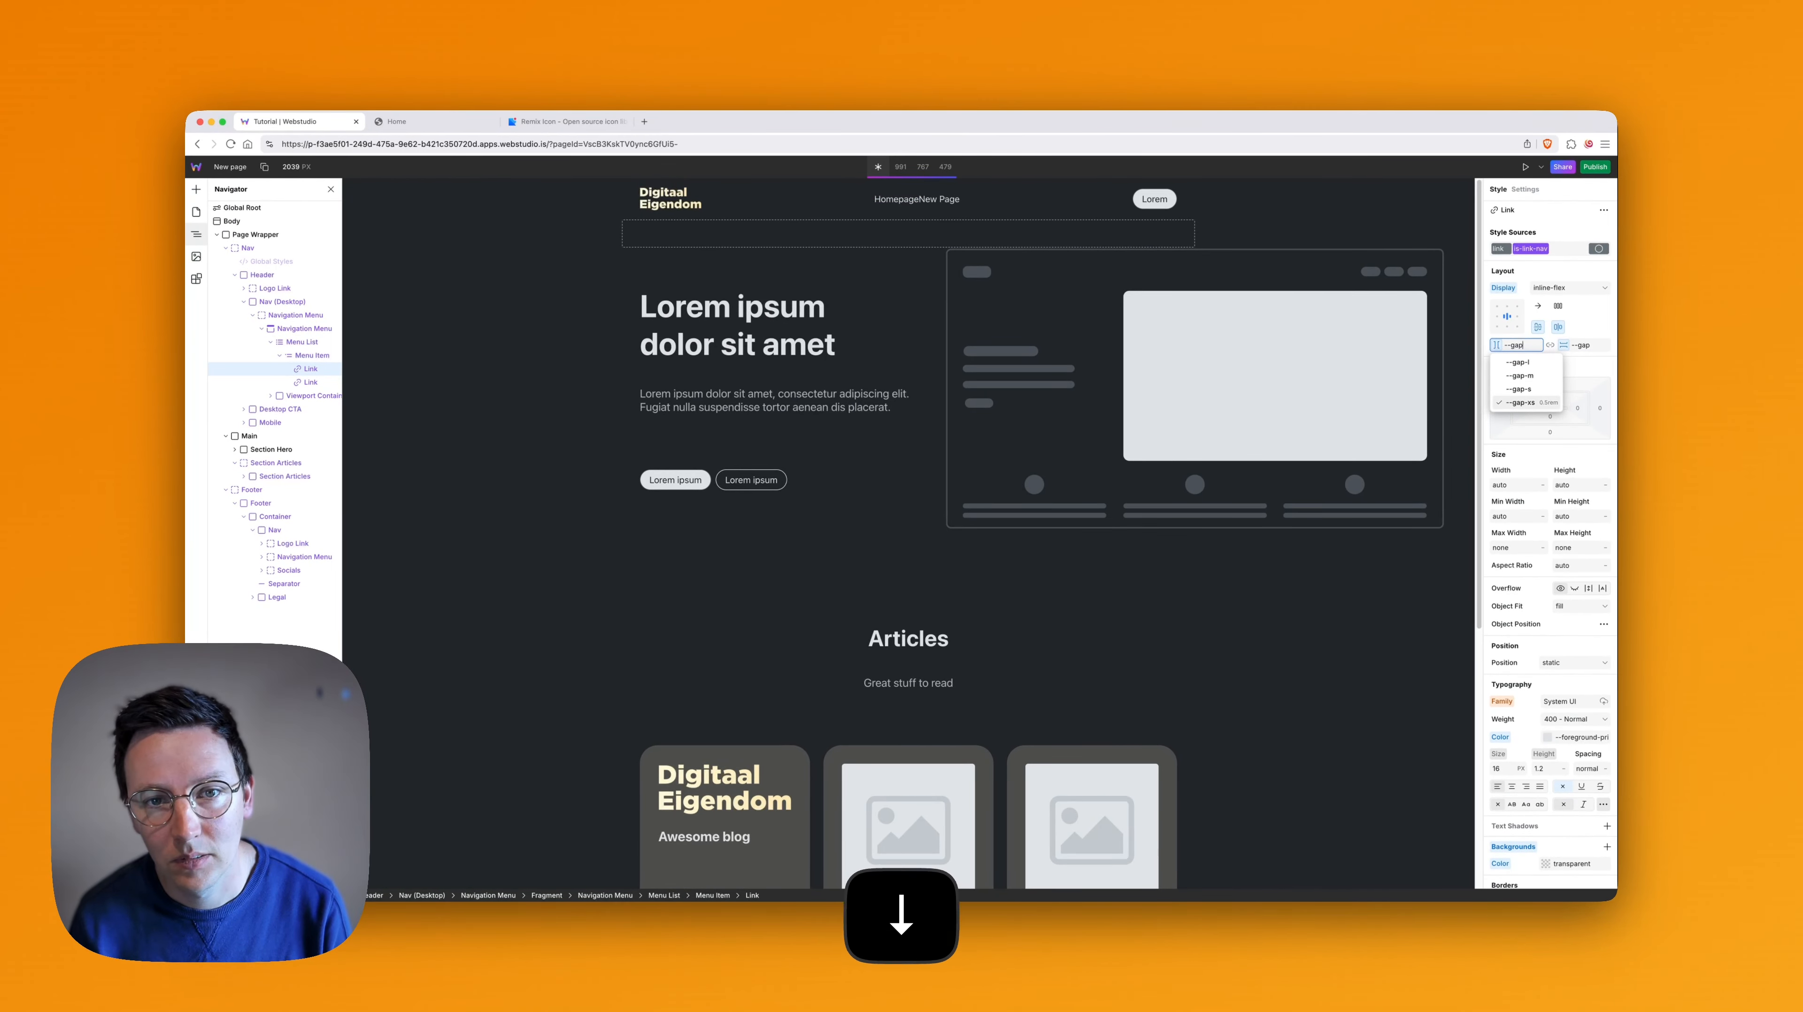
{"action": "key", "text": "Up"}
{"action": "key", "text": "Down"}
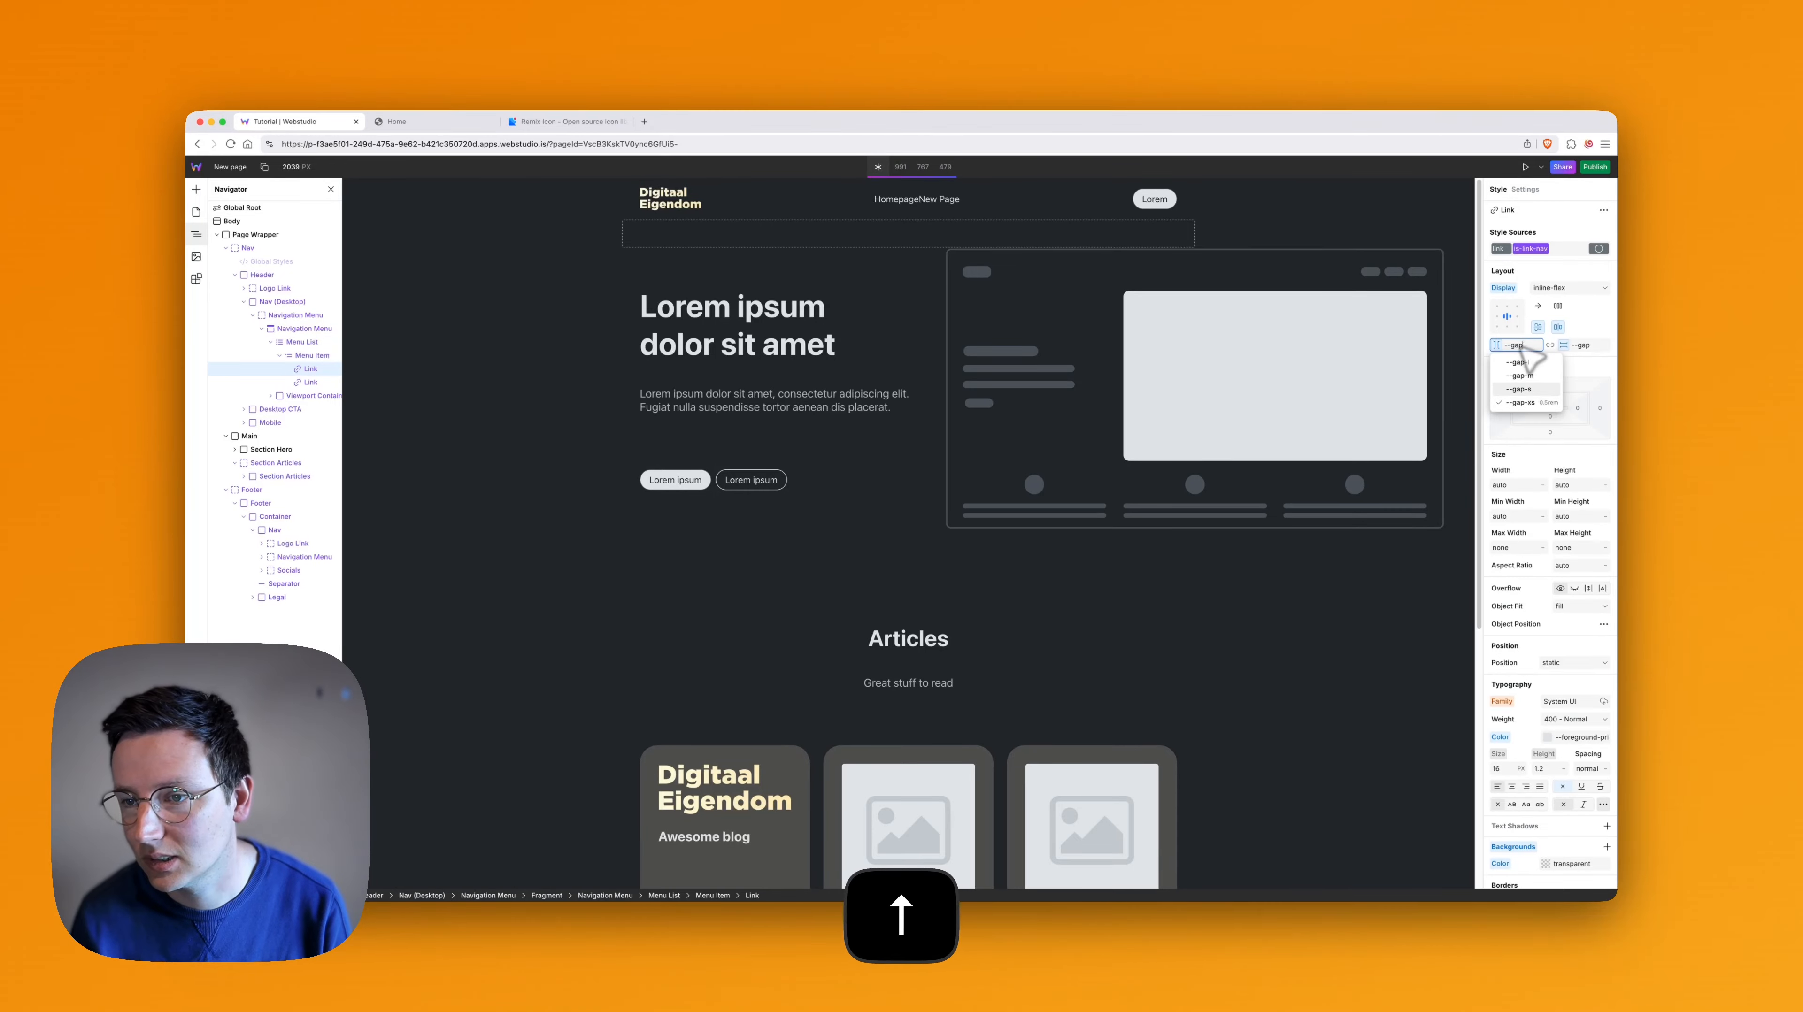
{"action": "left_click", "coordinate": [1604, 331]}
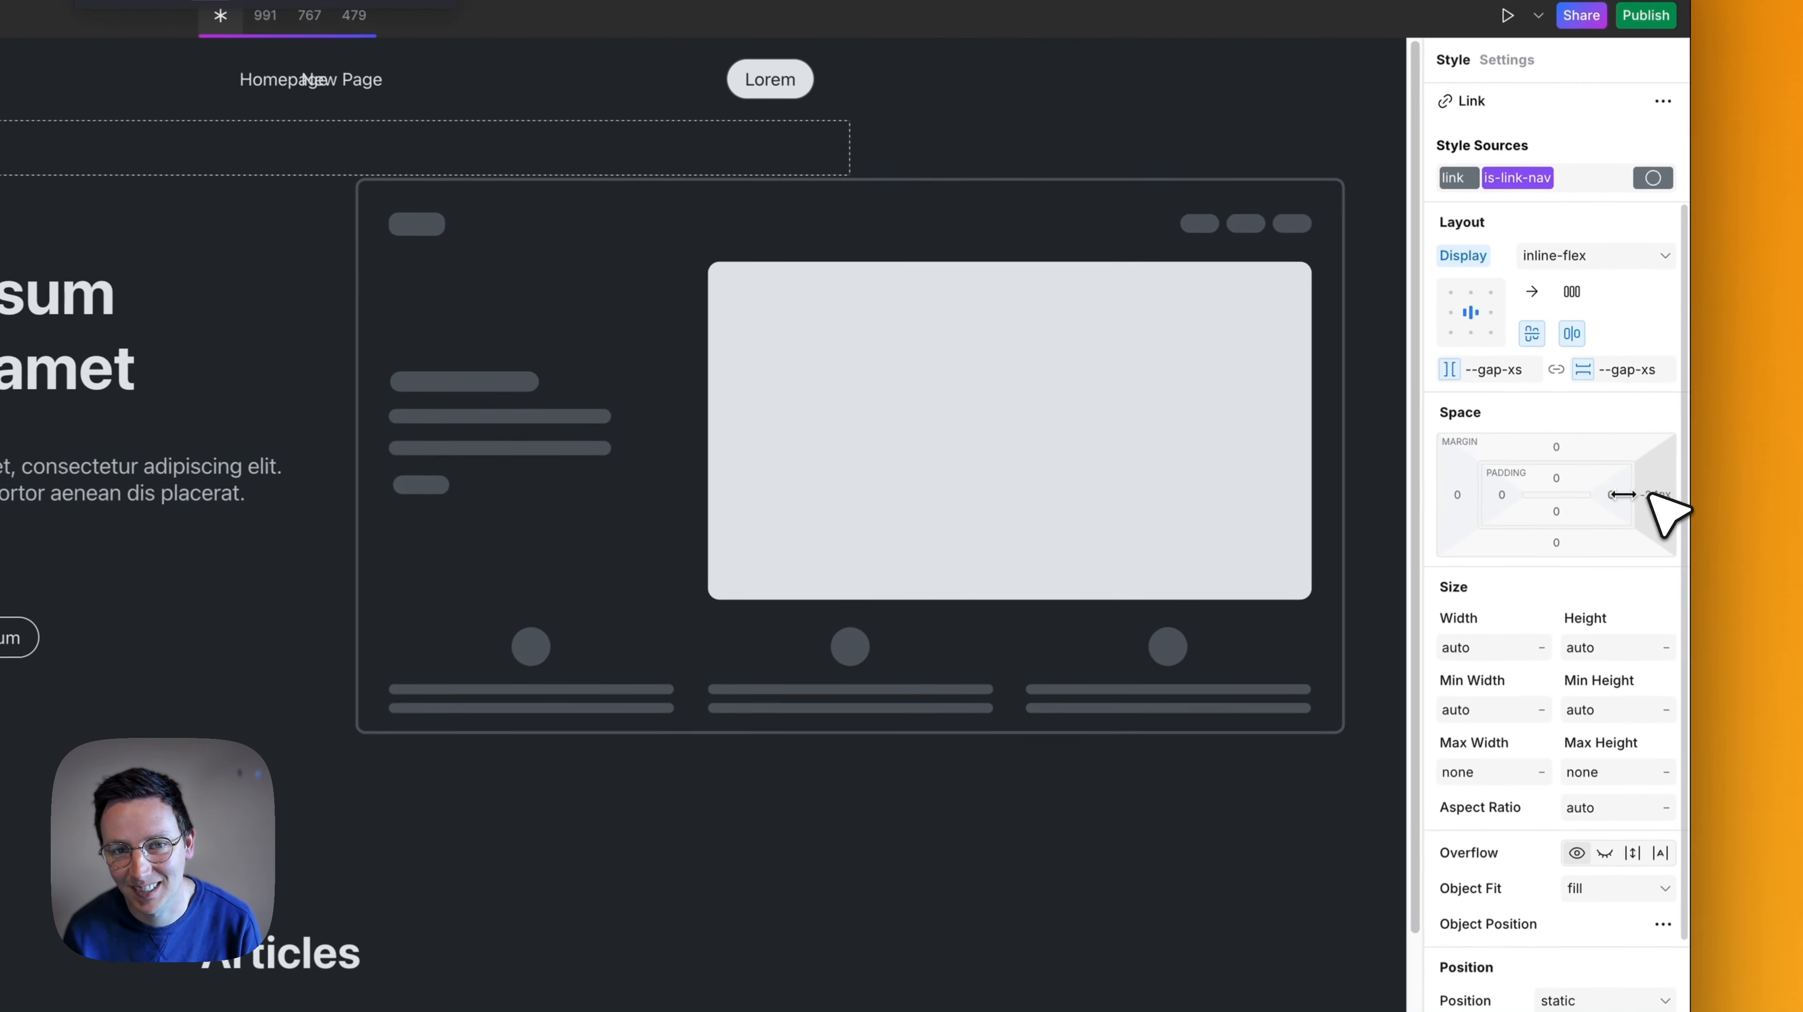
- Set the right margin of the is-link-nav token to --size-3 and check the spacing in the header and footer menus
{"action": "left_click_drag", "start_coordinate": [1651, 496], "coordinate": [1654, 496]}
{"action": "left_click", "coordinate": [1655, 496]}
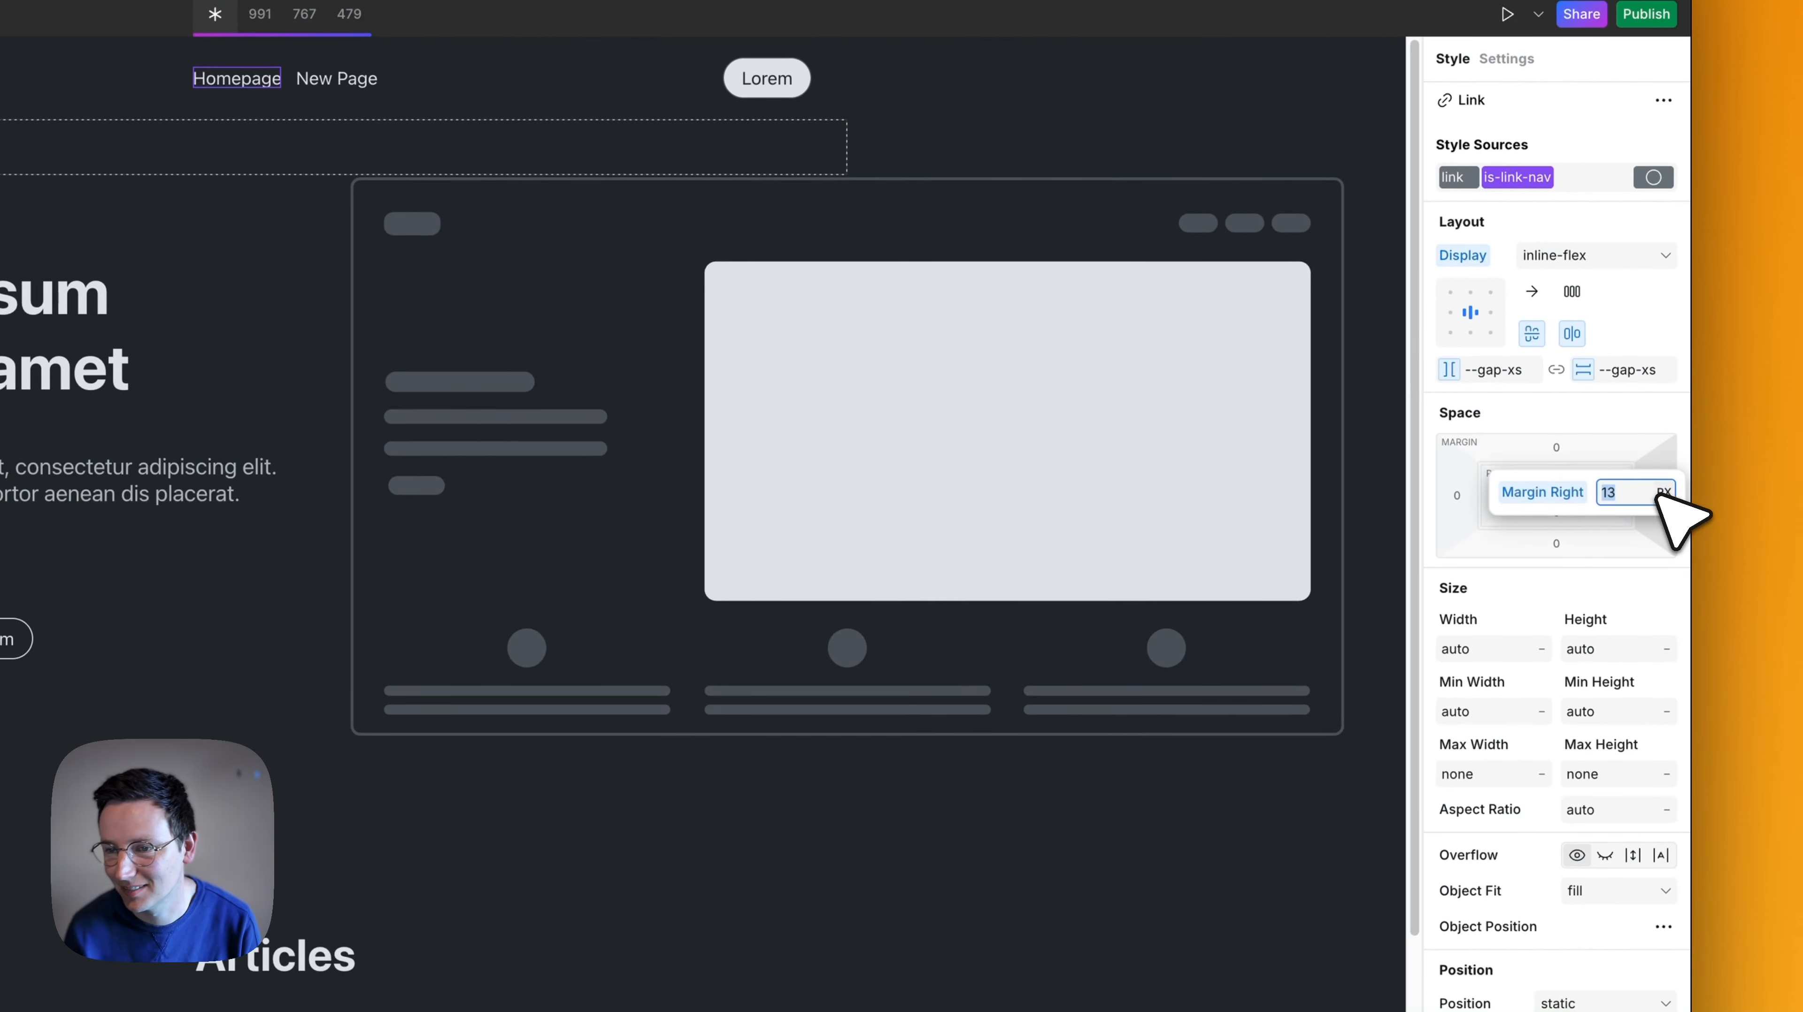
{"action": "type", "text": "--size"}
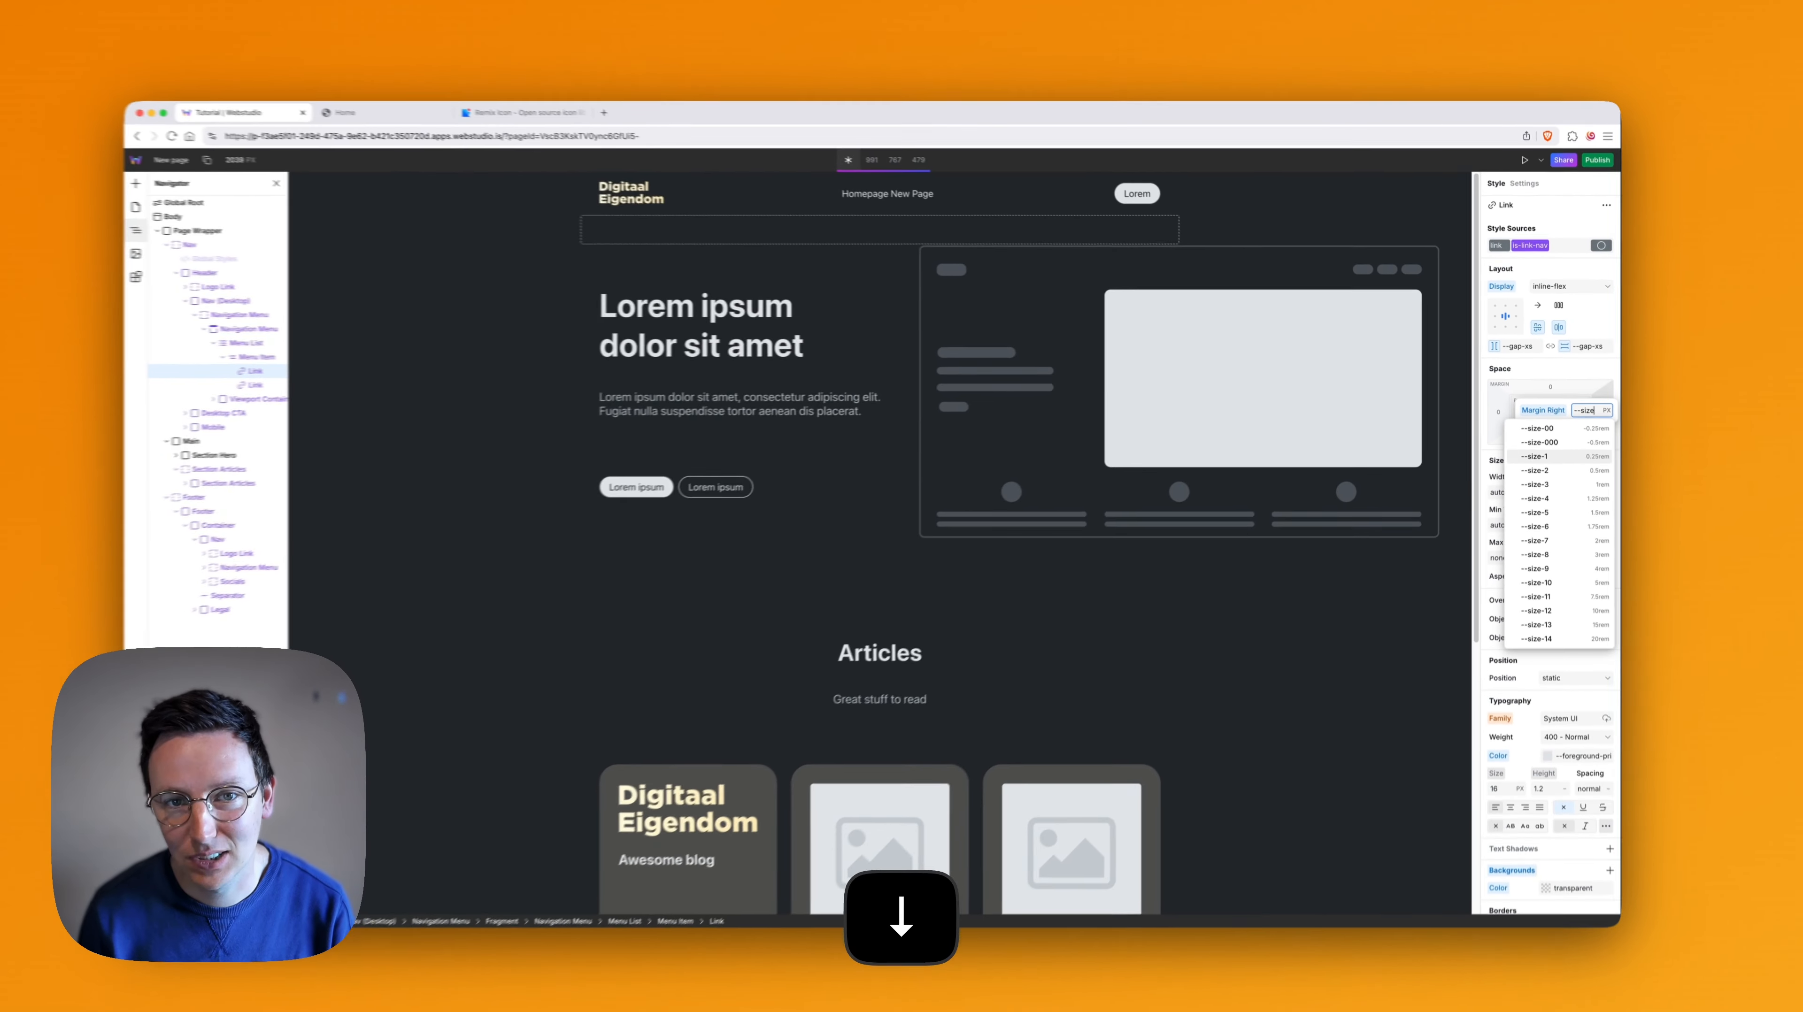
{"action": "key", "text": "Down"}
{"action": "key", "text": "Down"}
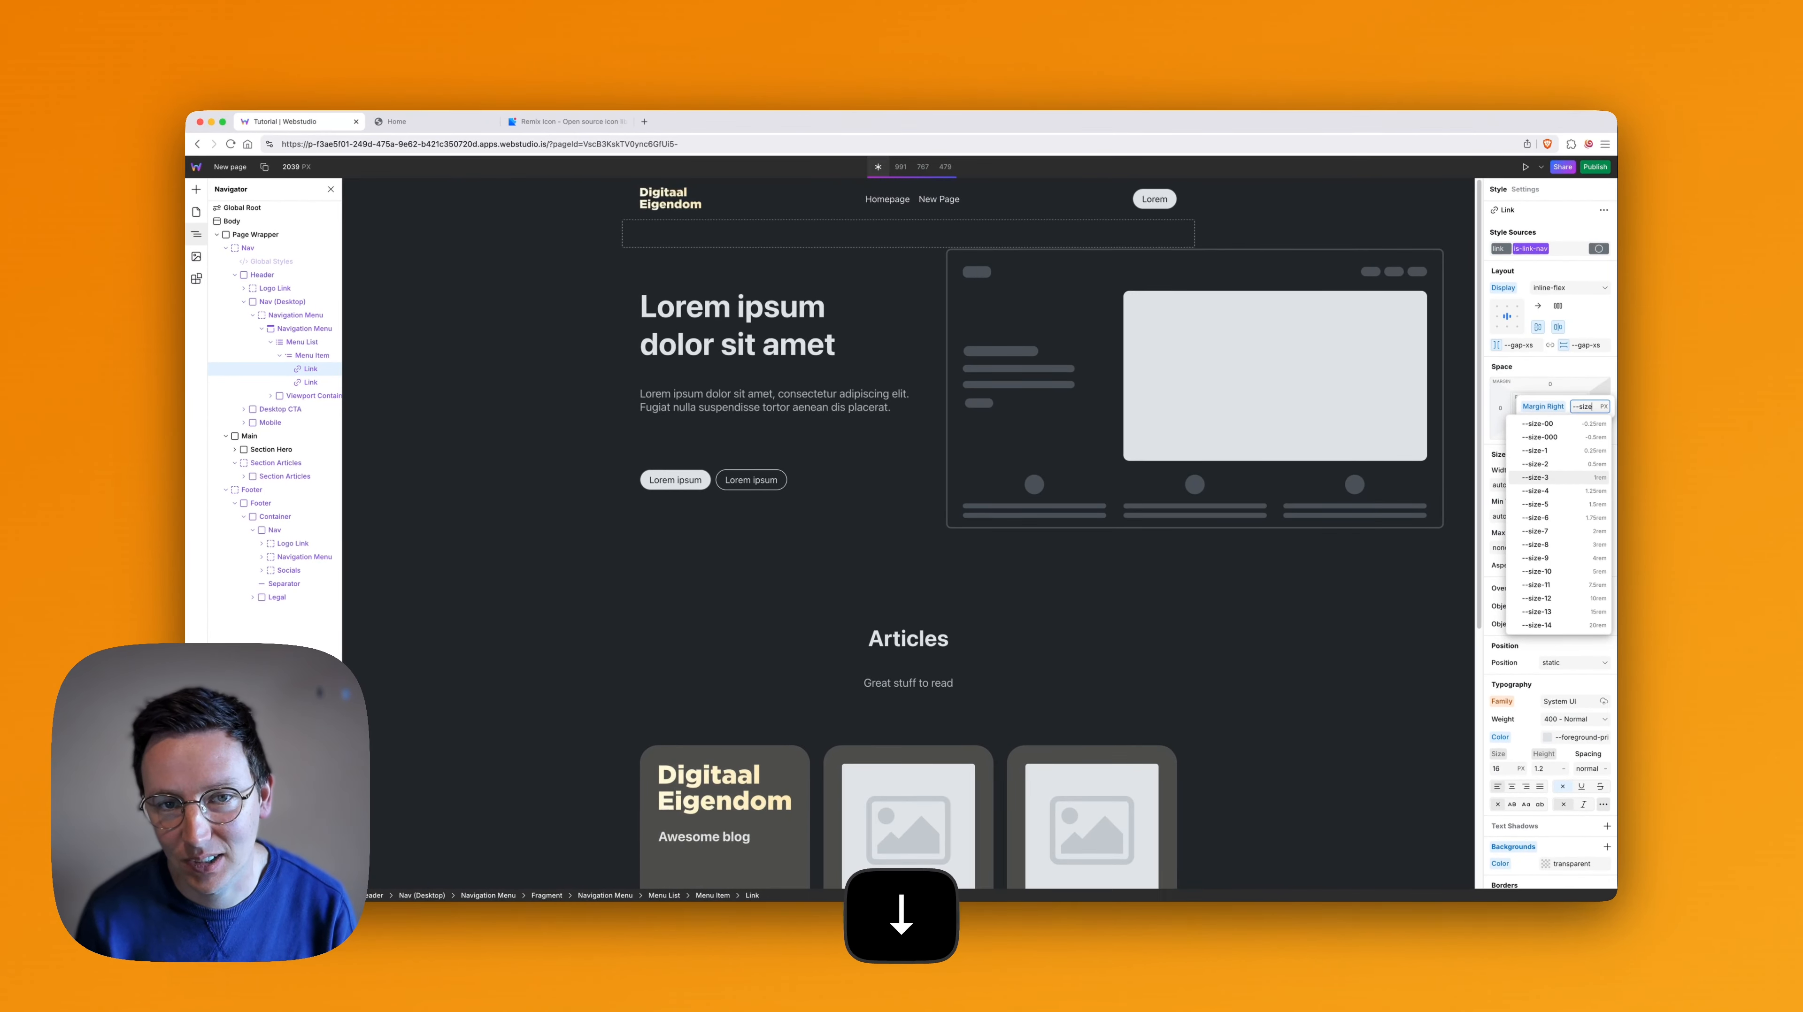
{"action": "key", "text": "Down"}
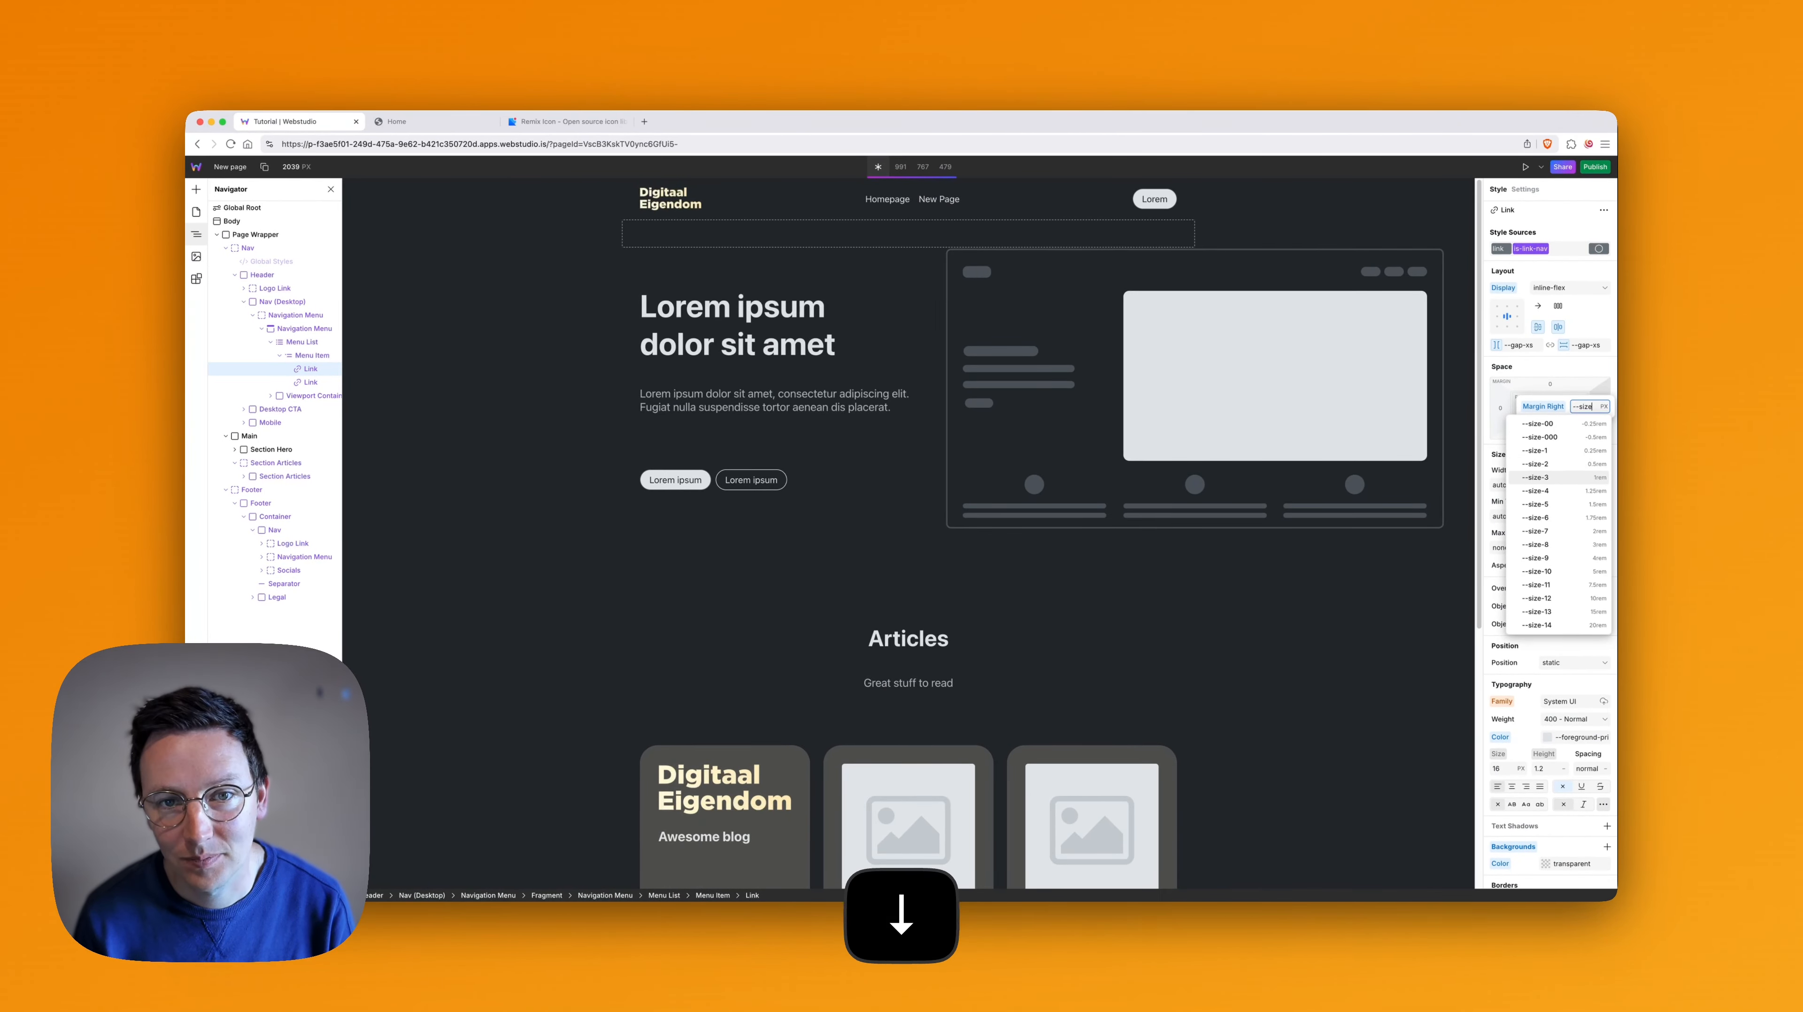
{"action": "key", "text": "Return"}
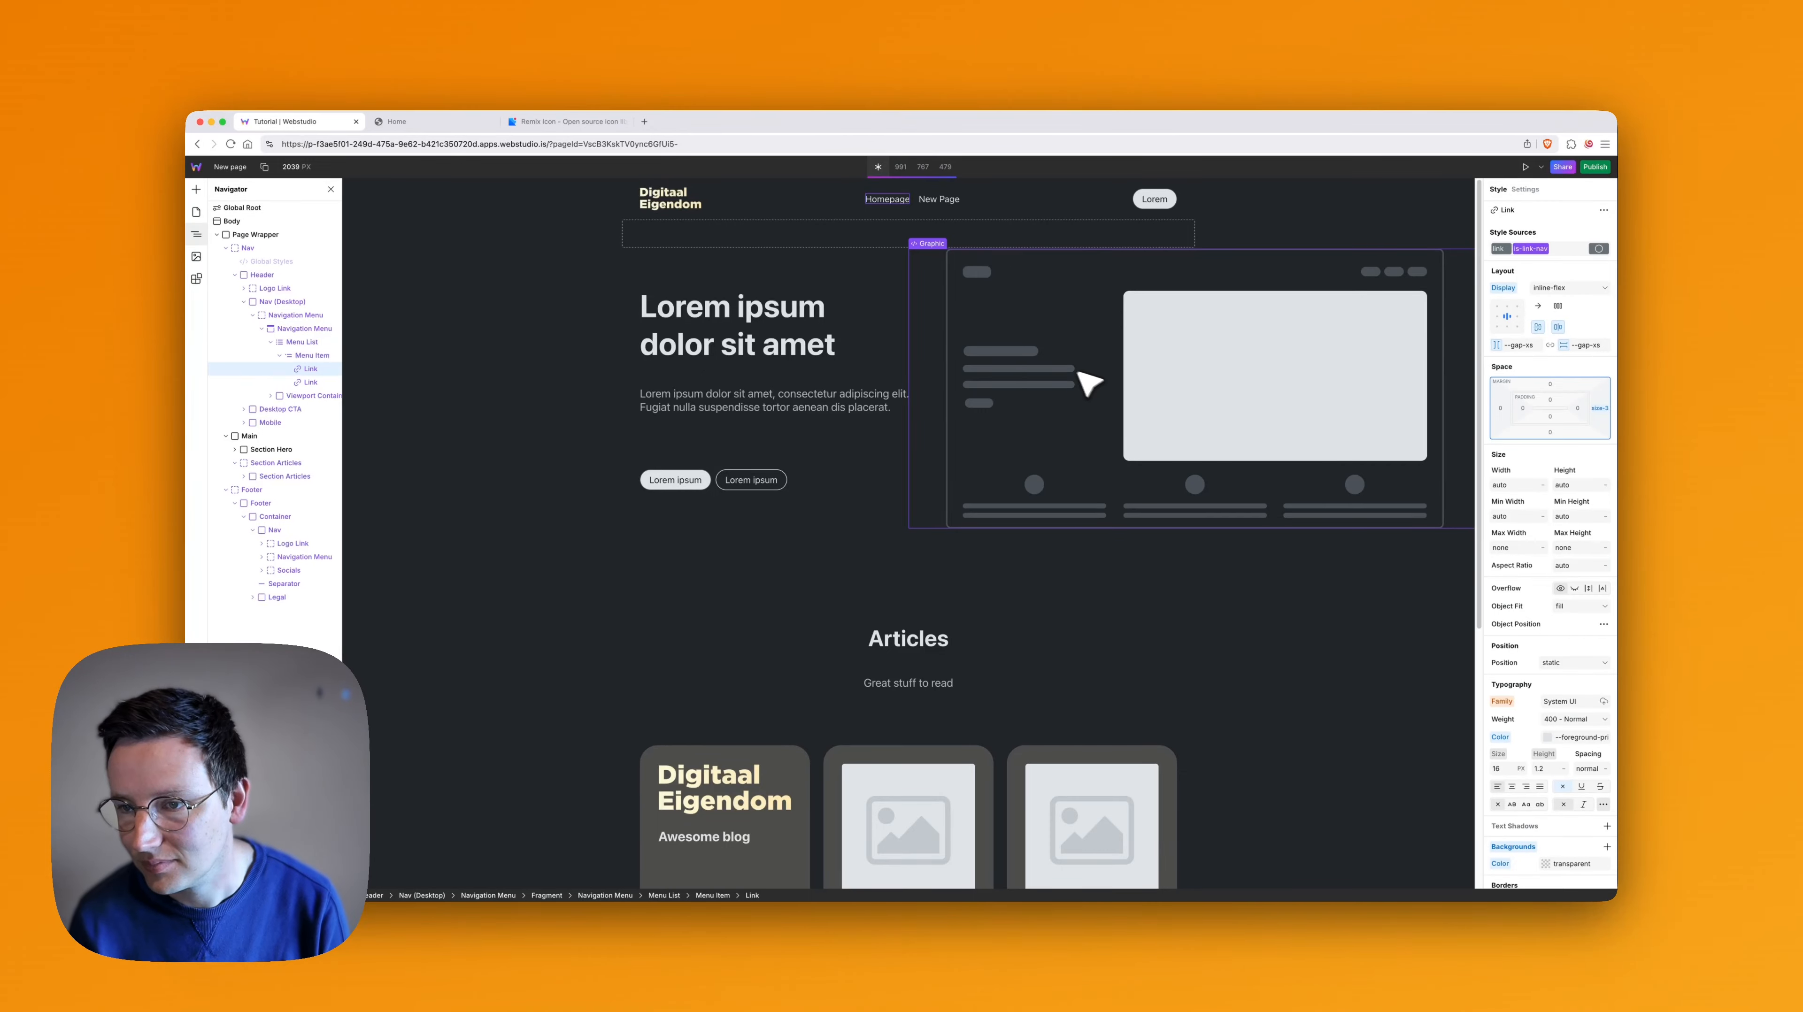
{"action": "scroll", "coordinate": [1224, 437], "scroll_direction": "down", "scroll_amount": 5}
{"action": "scroll", "coordinate": [1119, 403], "scroll_direction": "up", "scroll_amount": 5}
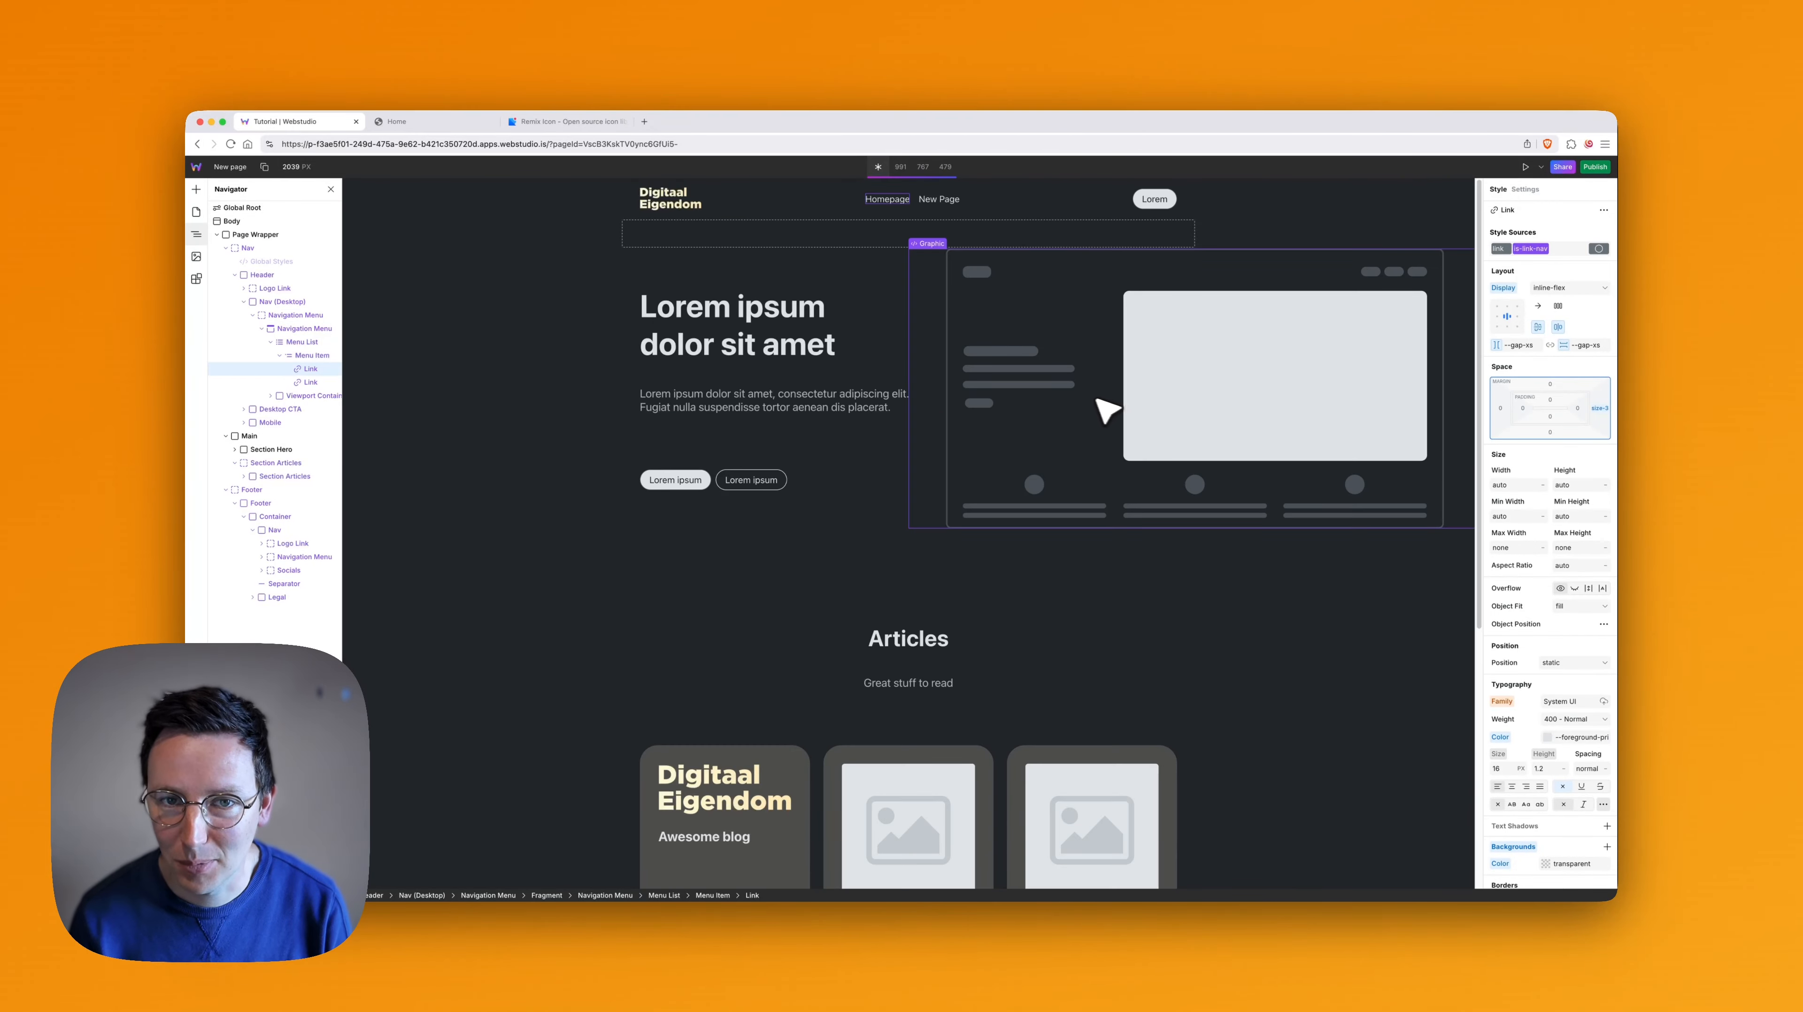
{"action": "scroll", "coordinate": [1105, 410], "scroll_direction": "down", "scroll_amount": 5}
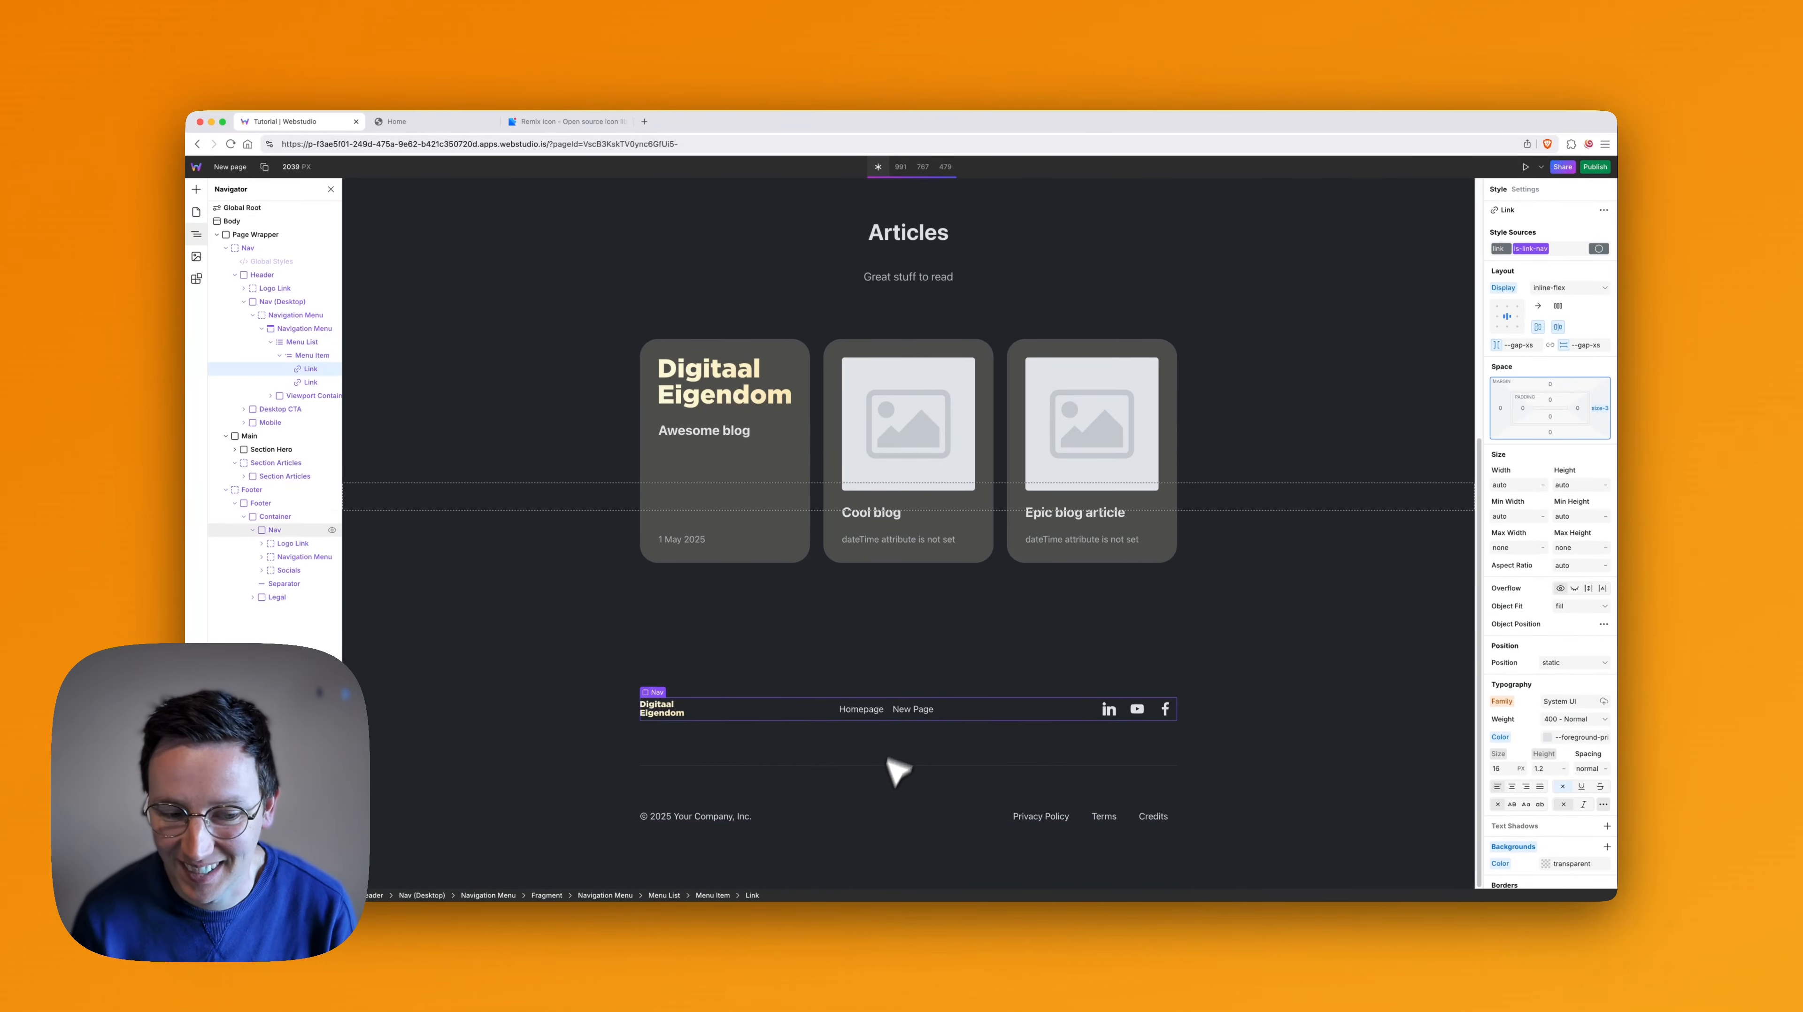
{"action": "scroll", "coordinate": [901, 765], "scroll_direction": "up", "scroll_amount": 5}
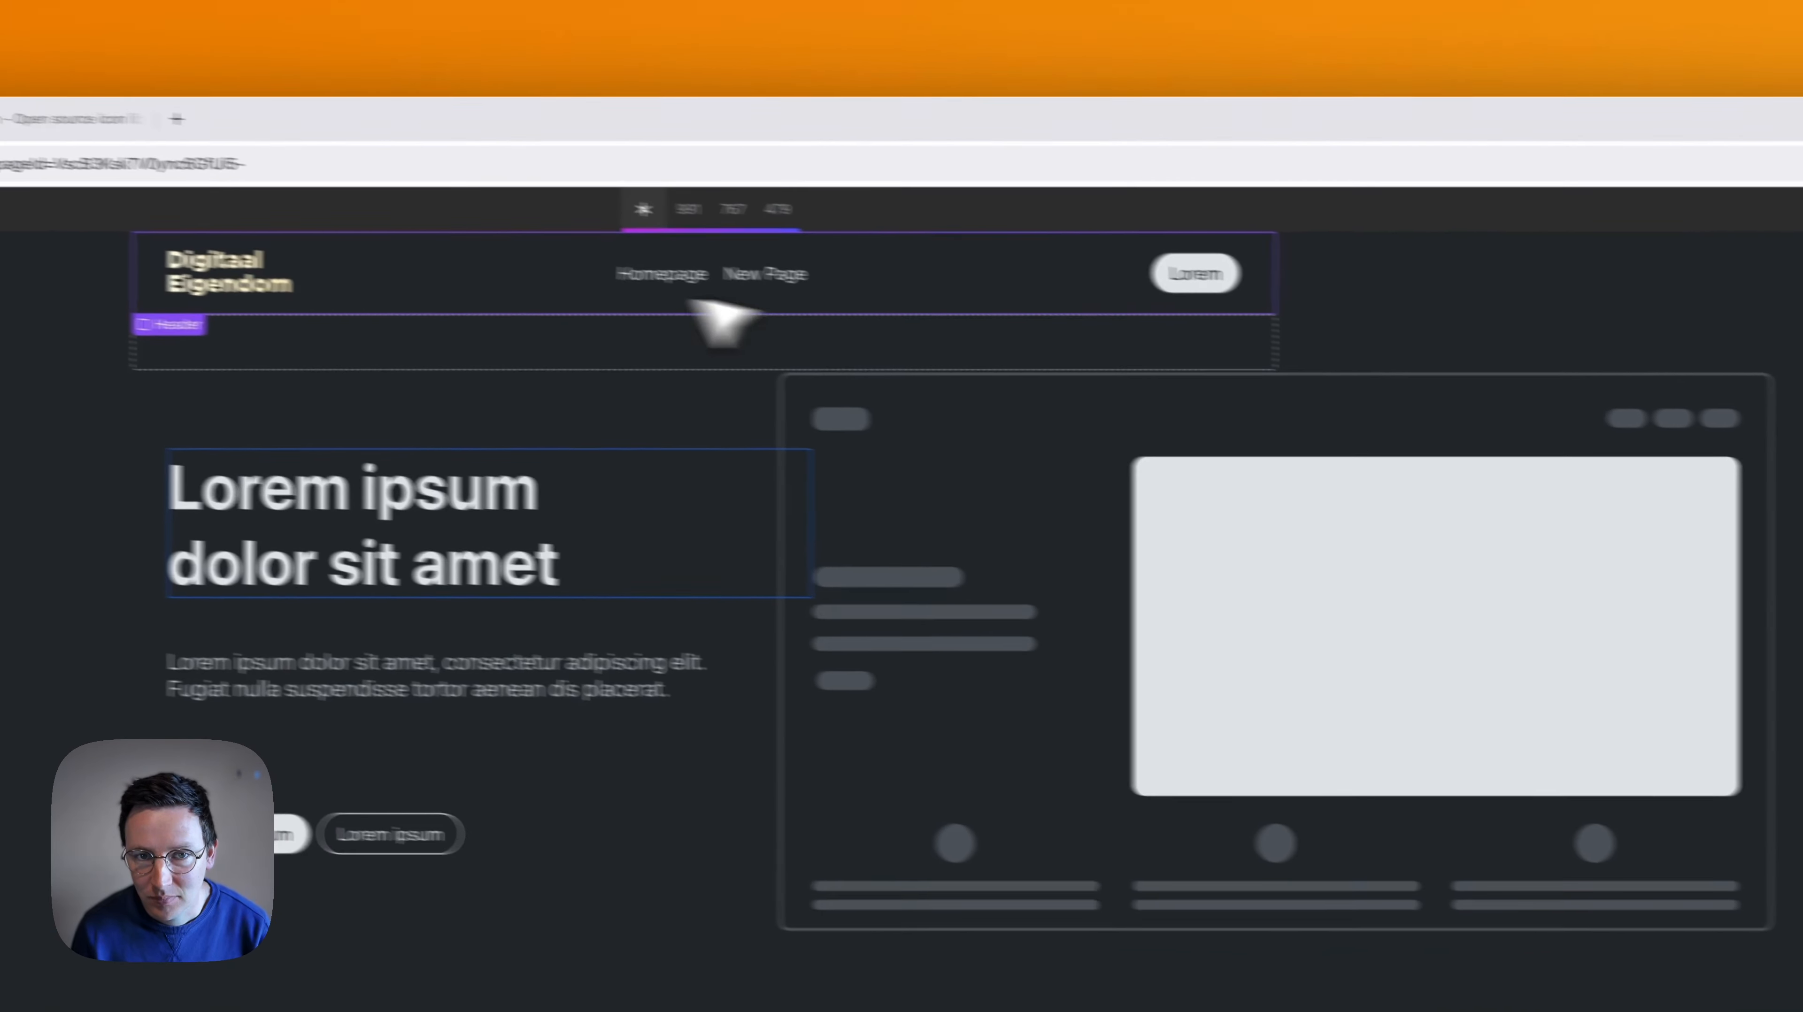
- Link the header's Homepage menu item to the site's Home page
{"action": "left_click", "coordinate": [694, 275]}
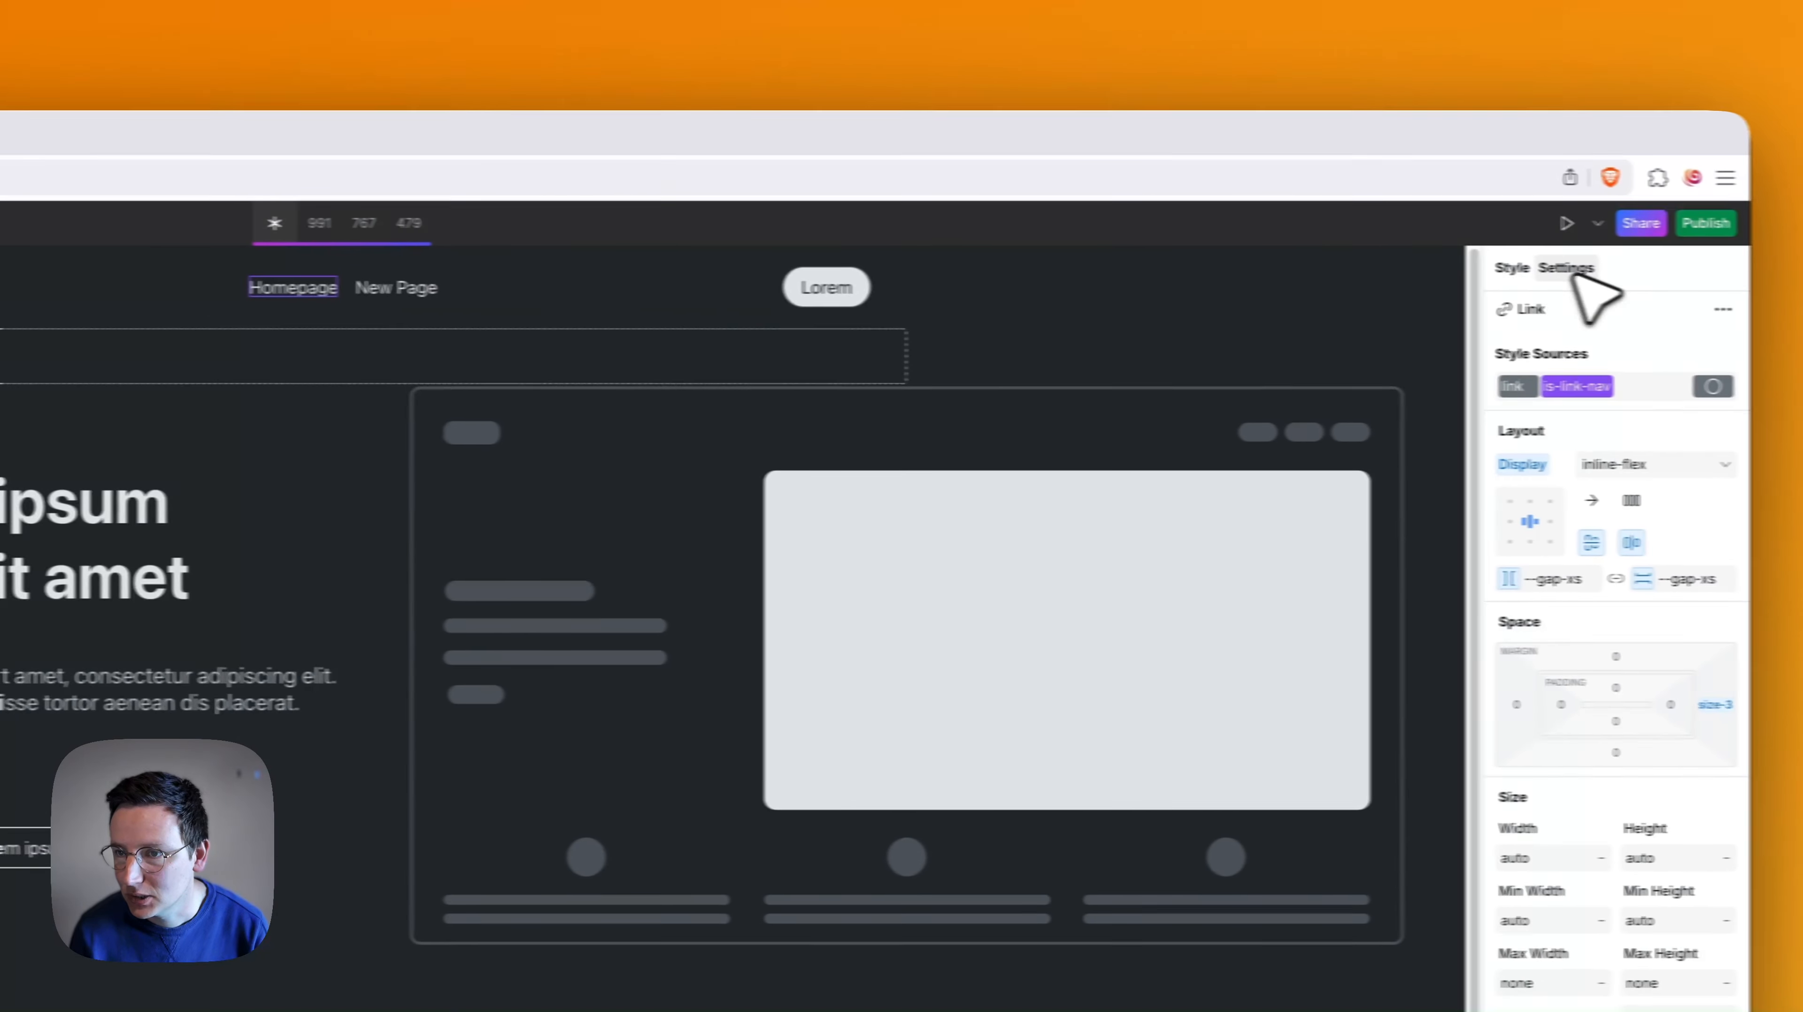
{"action": "left_click", "coordinate": [1570, 271]}
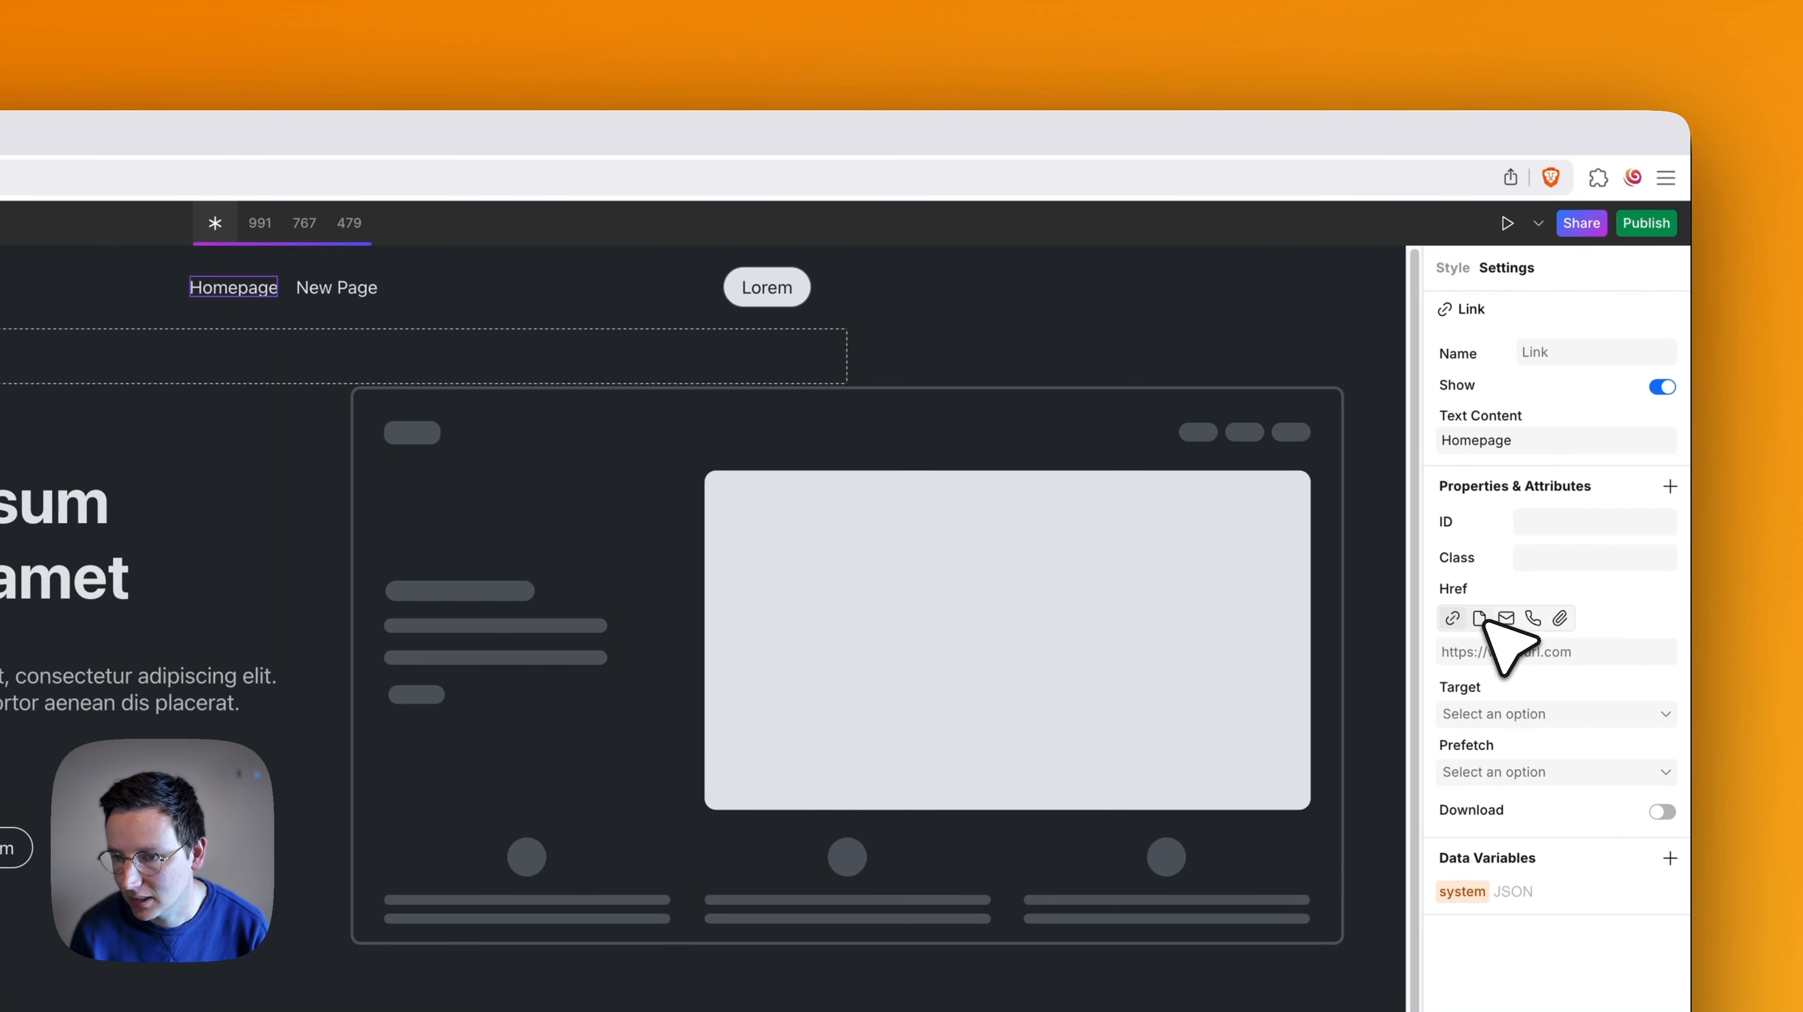
{"action": "left_click", "coordinate": [1538, 620]}
{"action": "left_click", "coordinate": [1509, 652]}
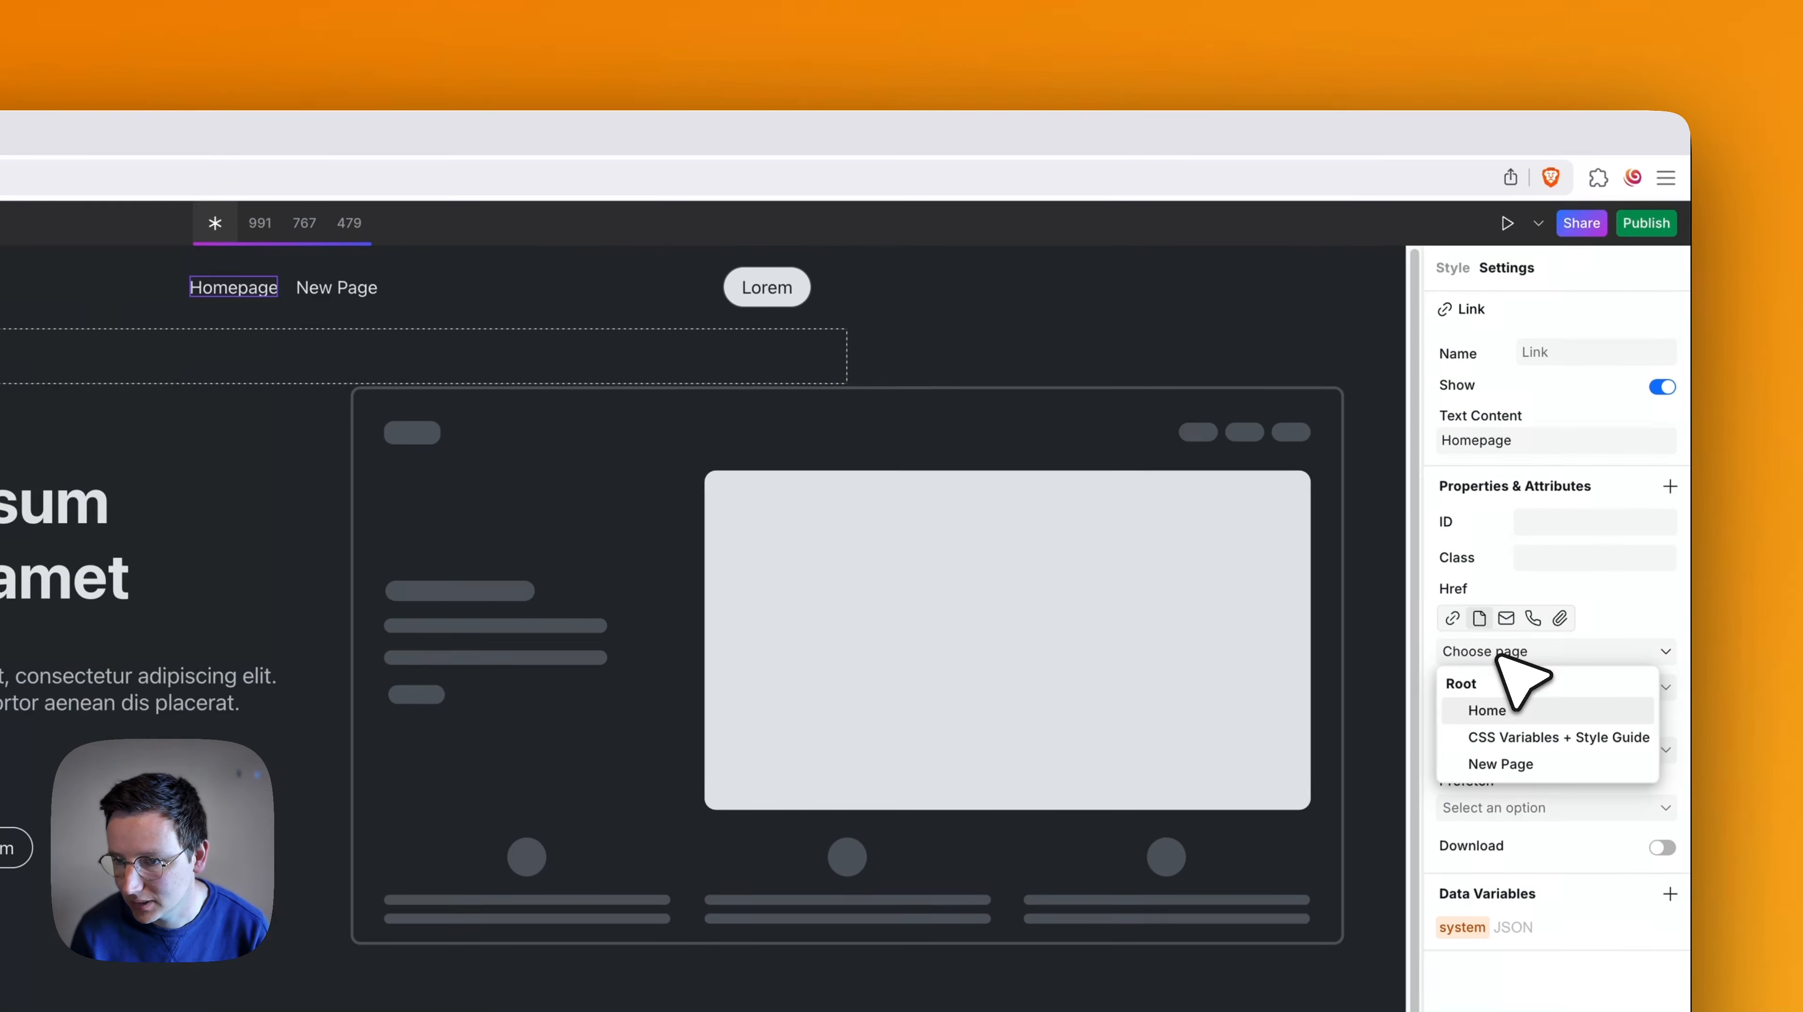
{"action": "left_click", "coordinate": [1501, 711]}
- Link the header's New Page menu item to the site's page of the same name
{"action": "left_click", "coordinate": [348, 290]}
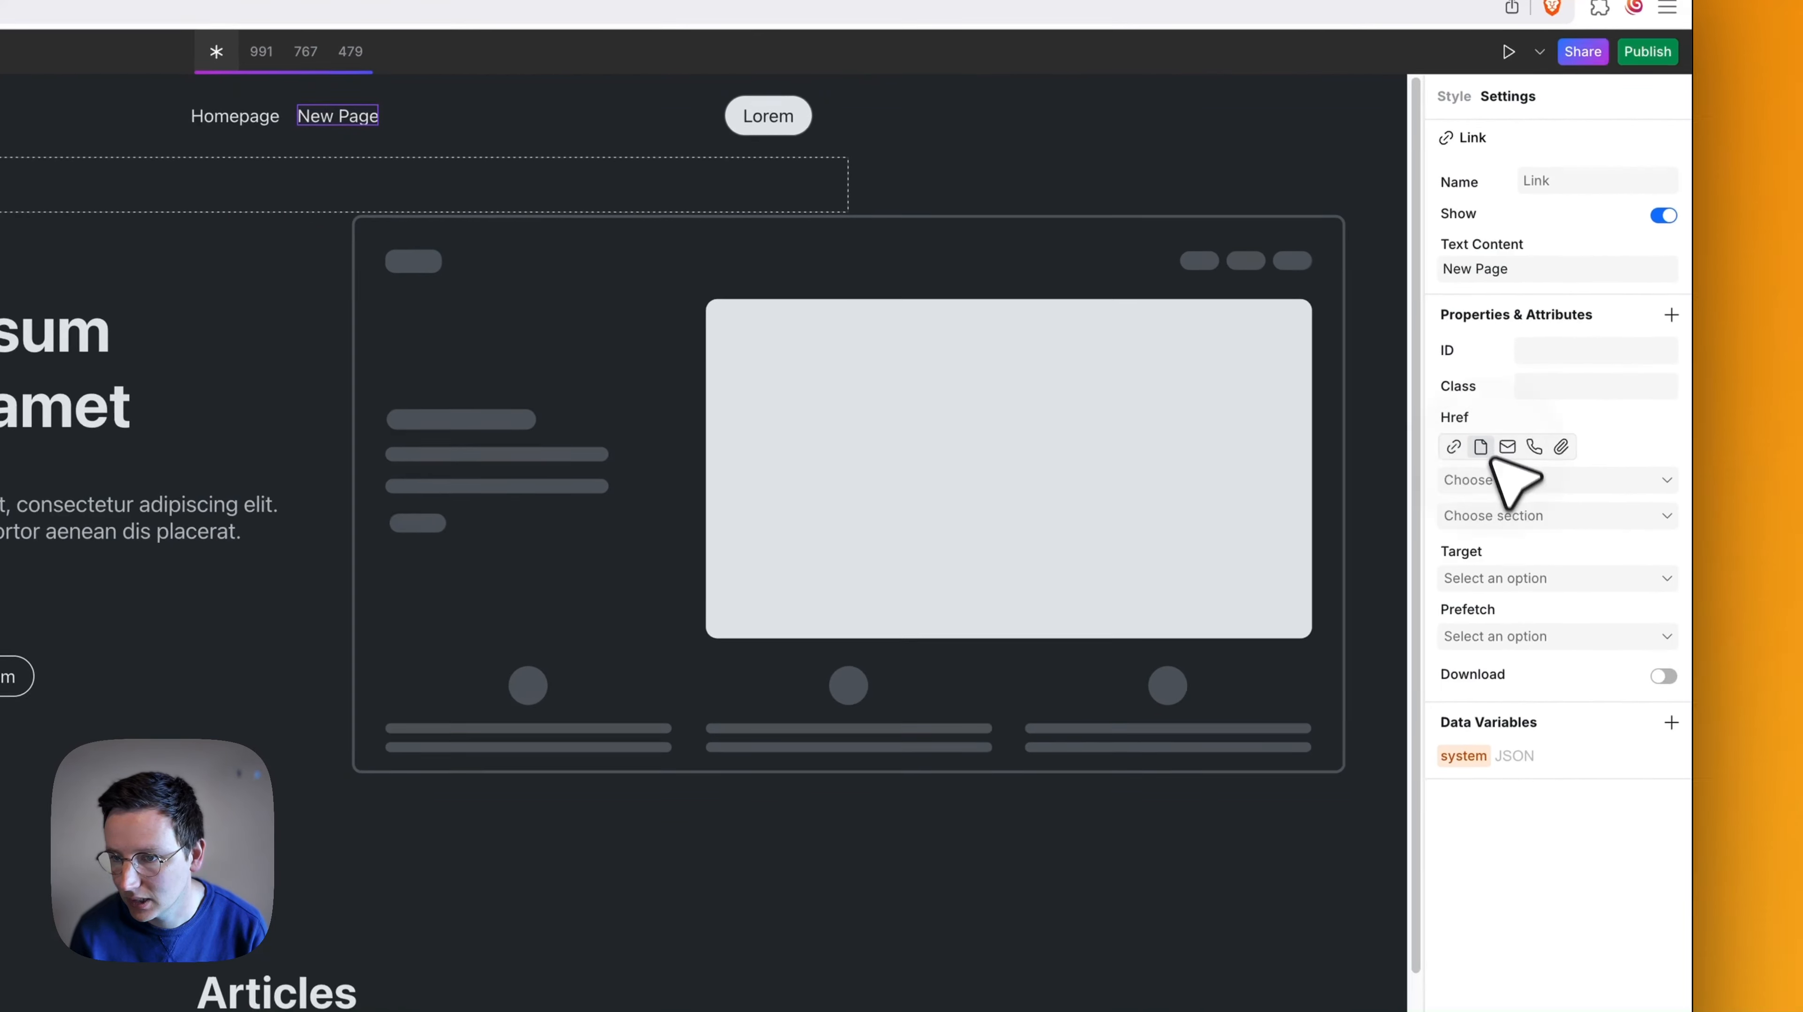
{"action": "left_click", "coordinate": [1510, 480]}
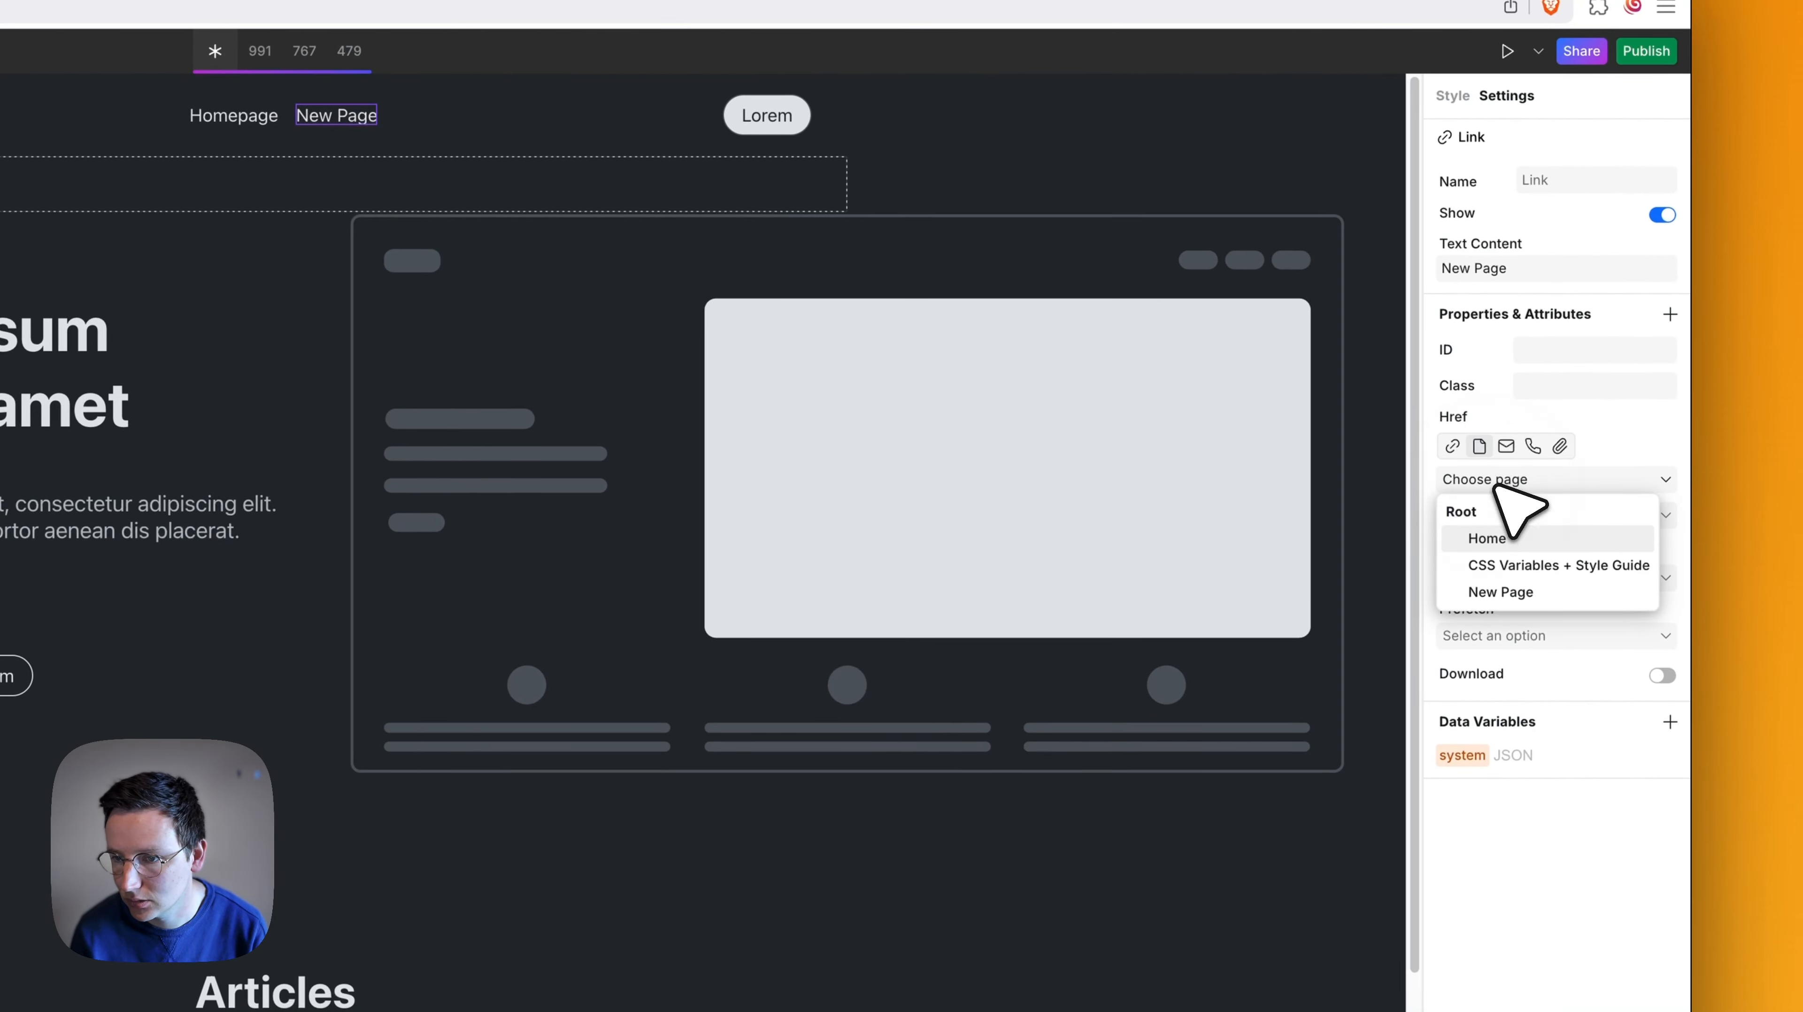
{"action": "left_click", "coordinate": [1517, 599]}
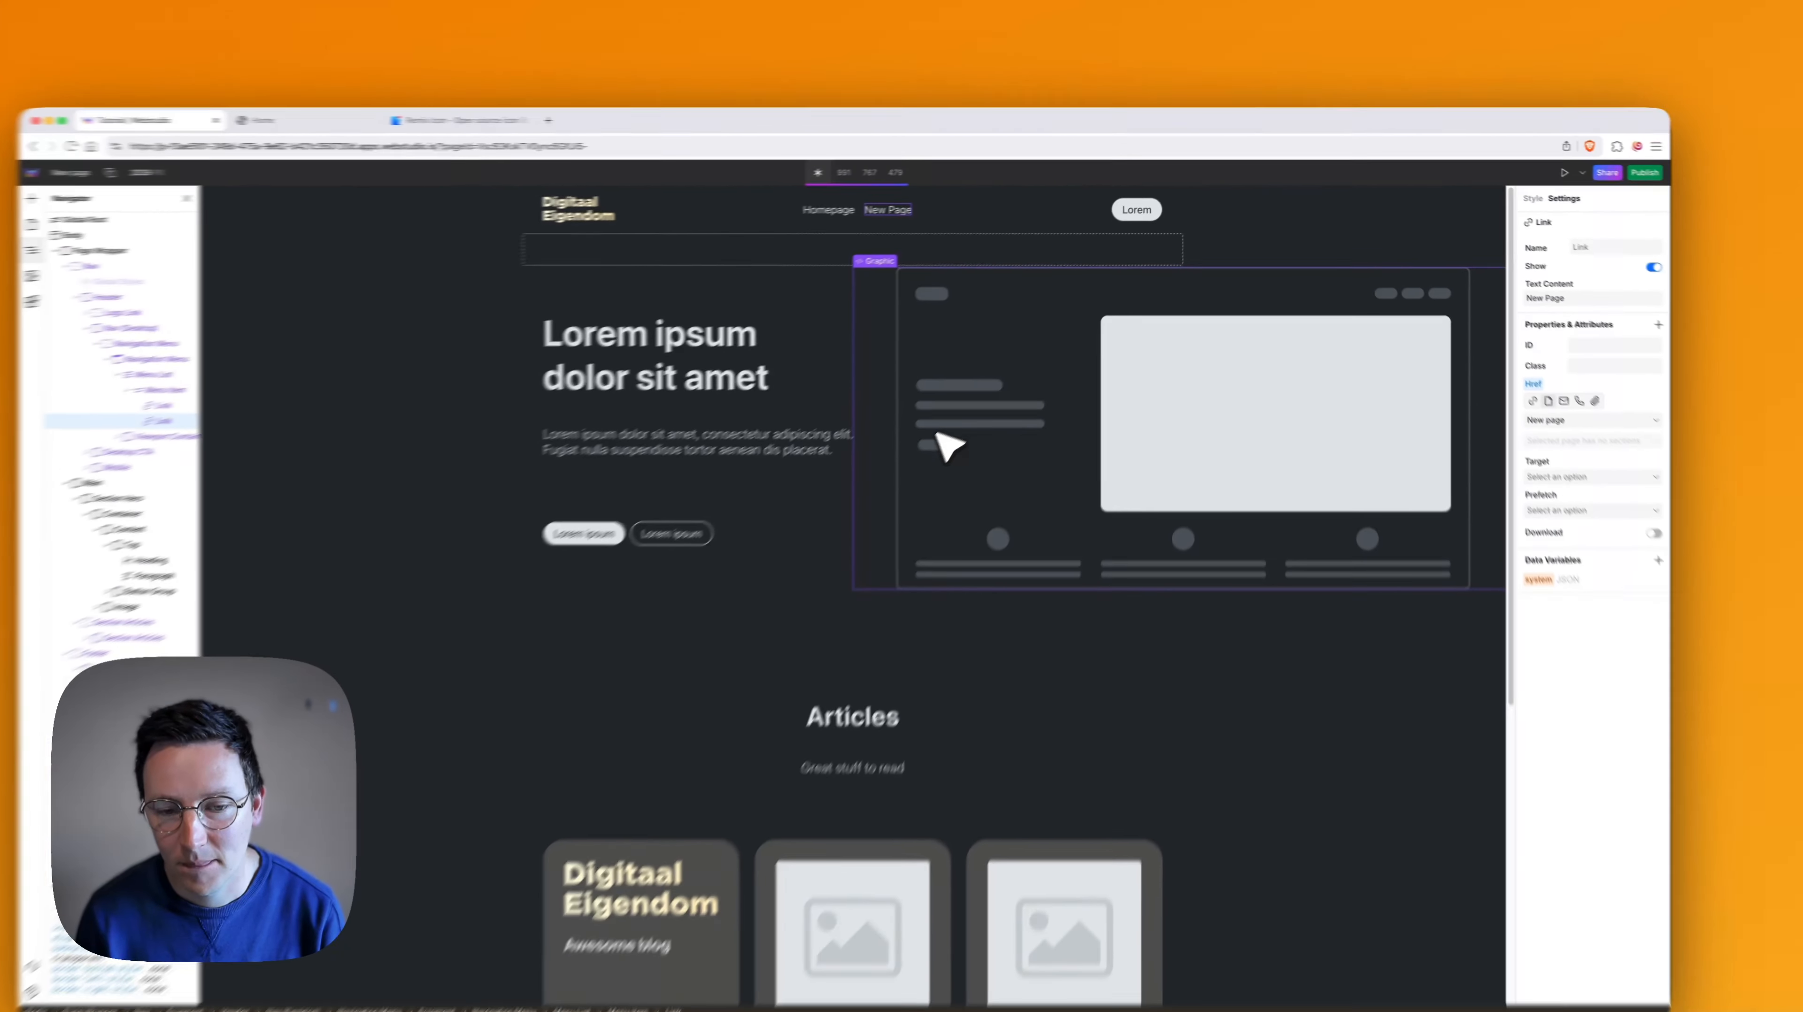
{"action": "scroll", "coordinate": [950, 497], "scroll_direction": "down", "scroll_amount": 10}
{"action": "scroll", "coordinate": [992, 432], "scroll_direction": "up", "scroll_amount": 6}
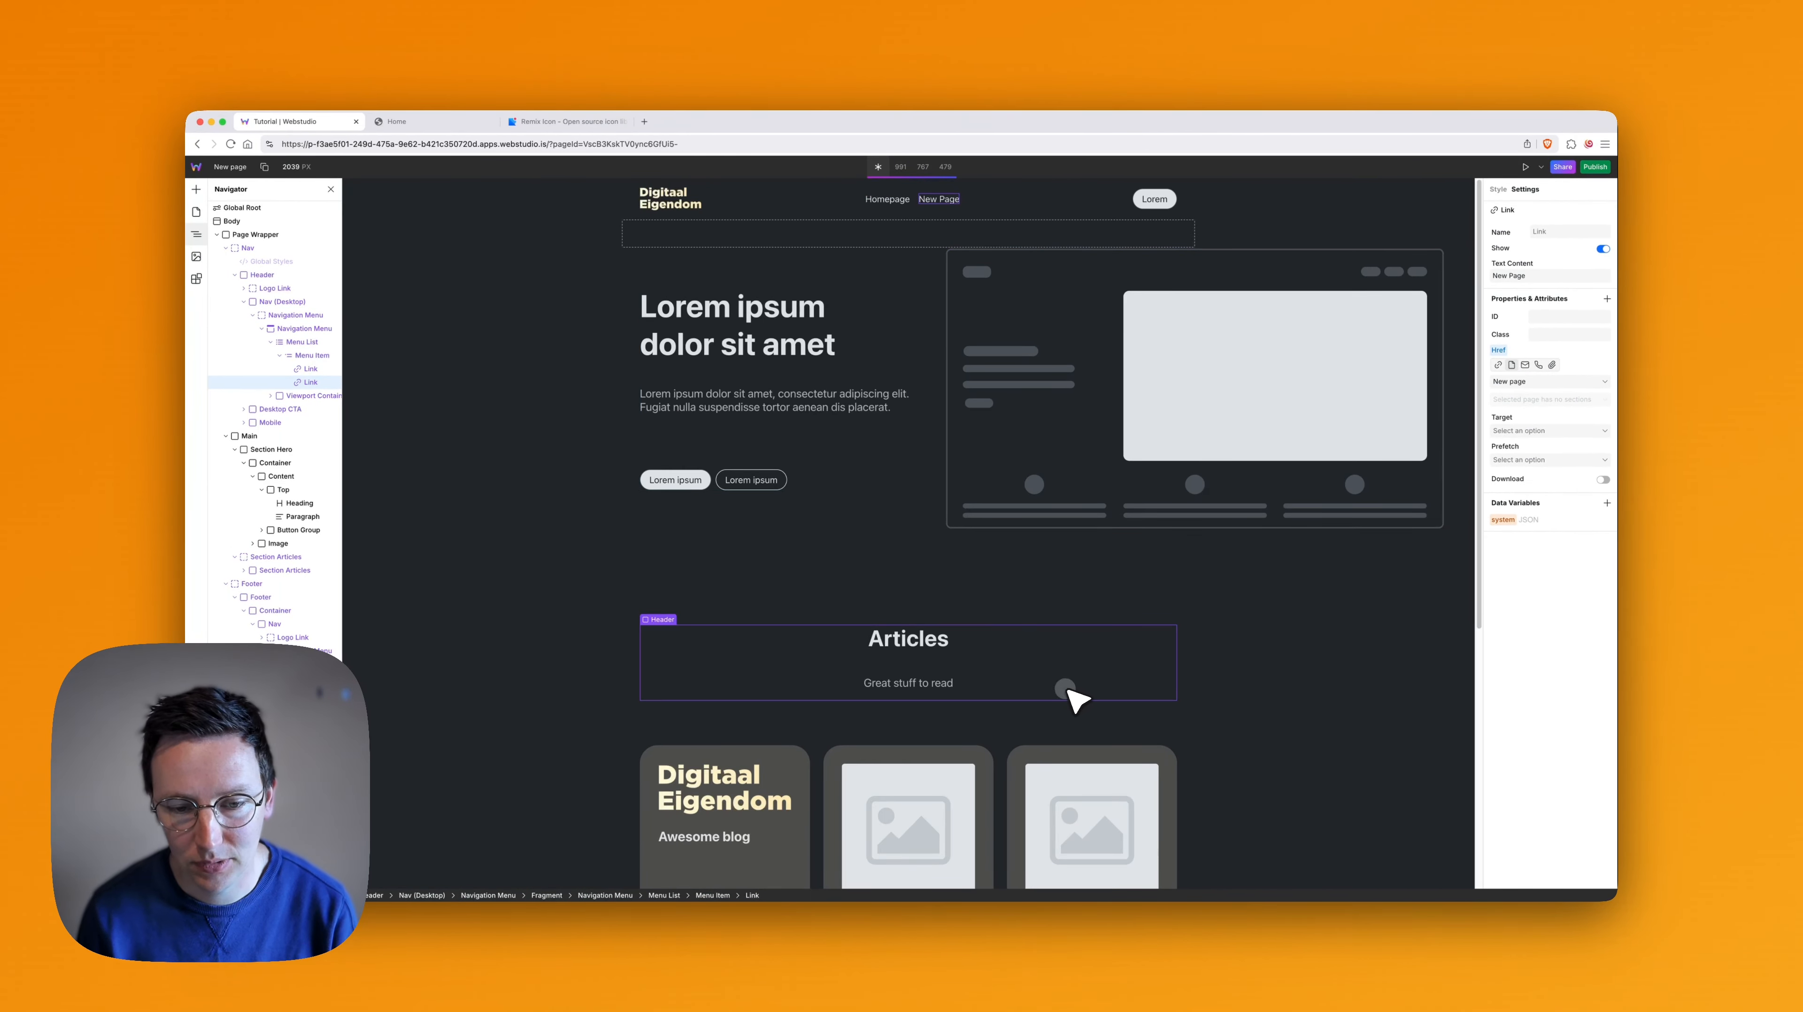
- Change the text of the header's call-to-action button to "Contact"
{"action": "left_click", "coordinate": [1070, 691]}
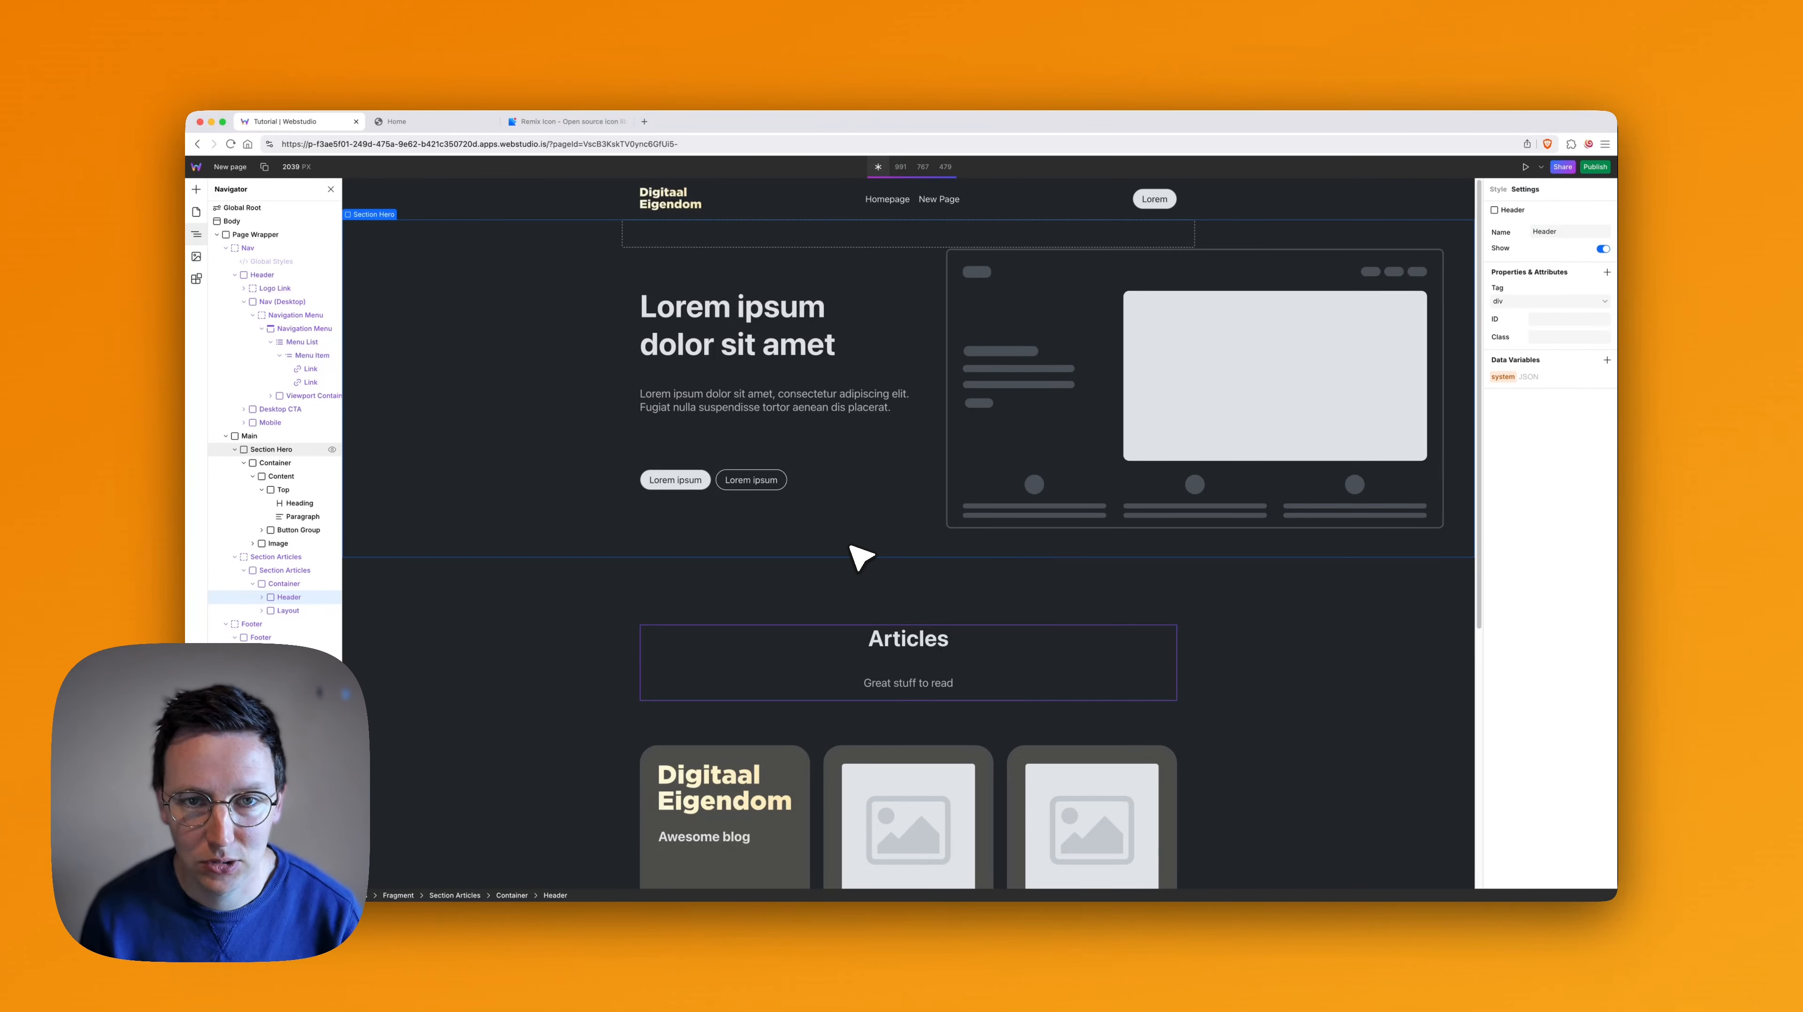
{"action": "double_click", "coordinate": [1159, 199]}
{"action": "key", "text": "super+a"}
{"action": "type", "text": "Contact"}
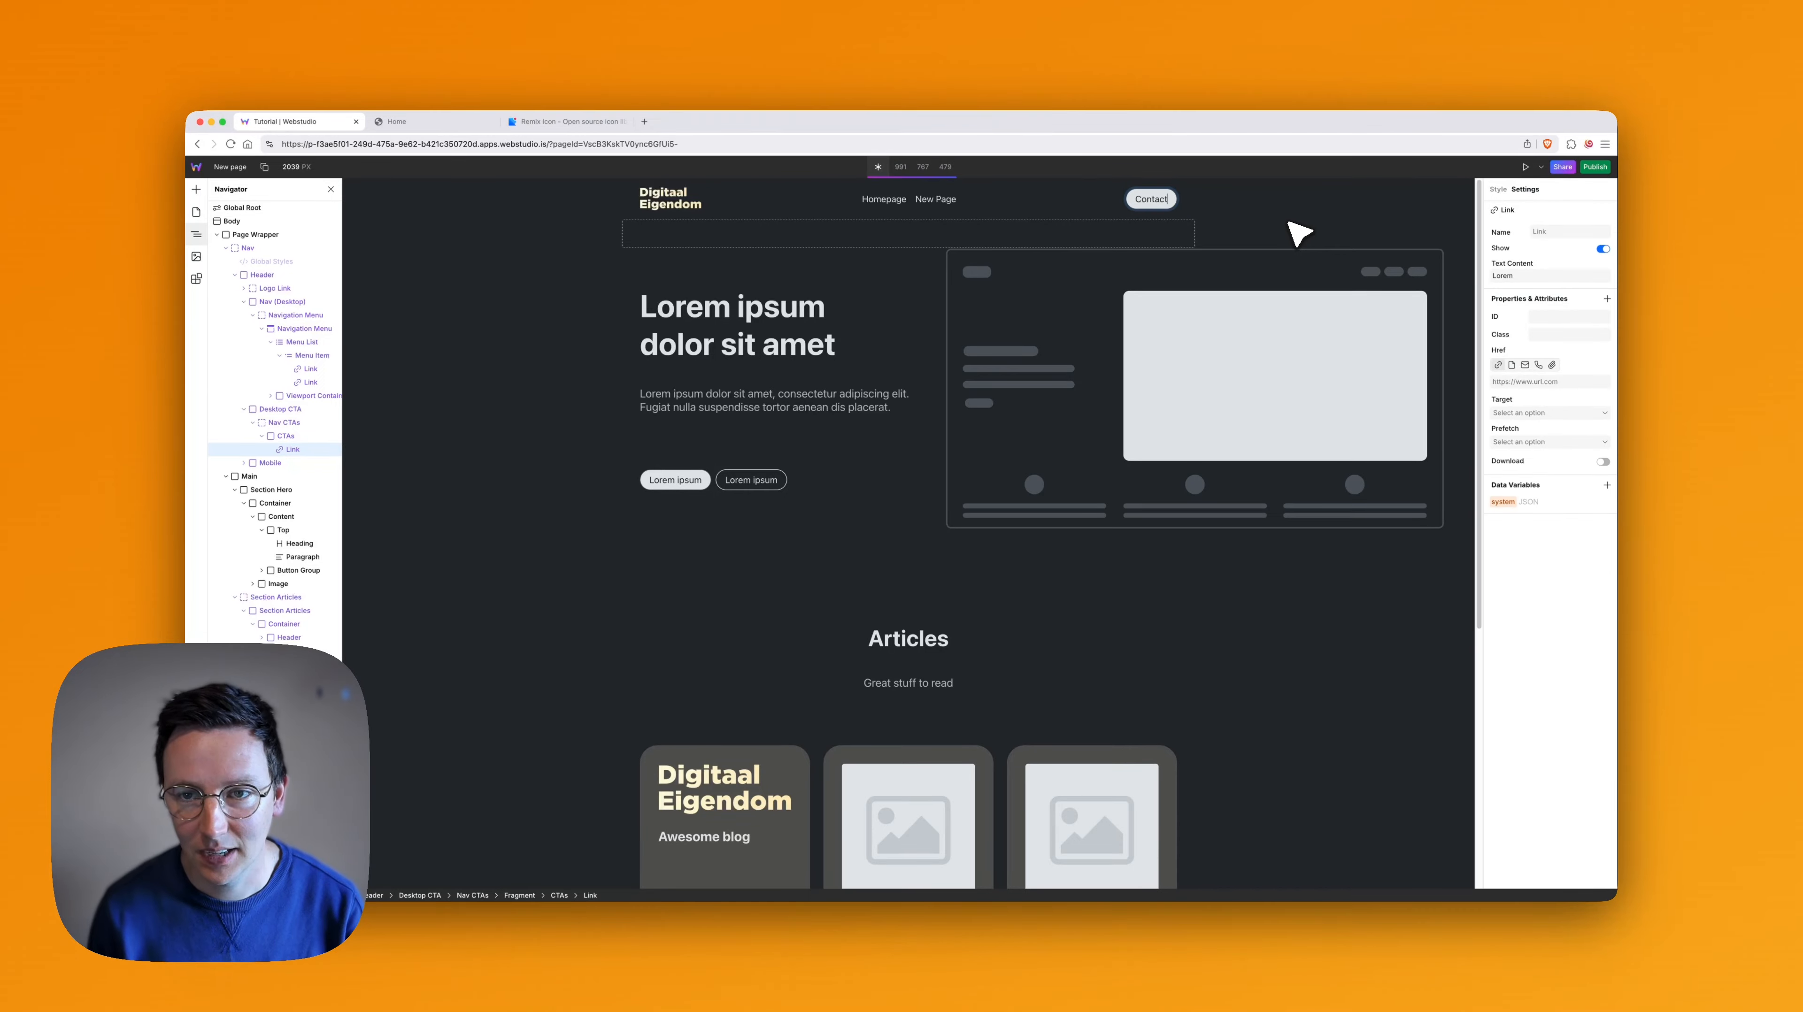
{"action": "scroll", "coordinate": [806, 592], "scroll_direction": "down", "scroll_amount": 3}
{"action": "left_click", "coordinate": [970, 588]}
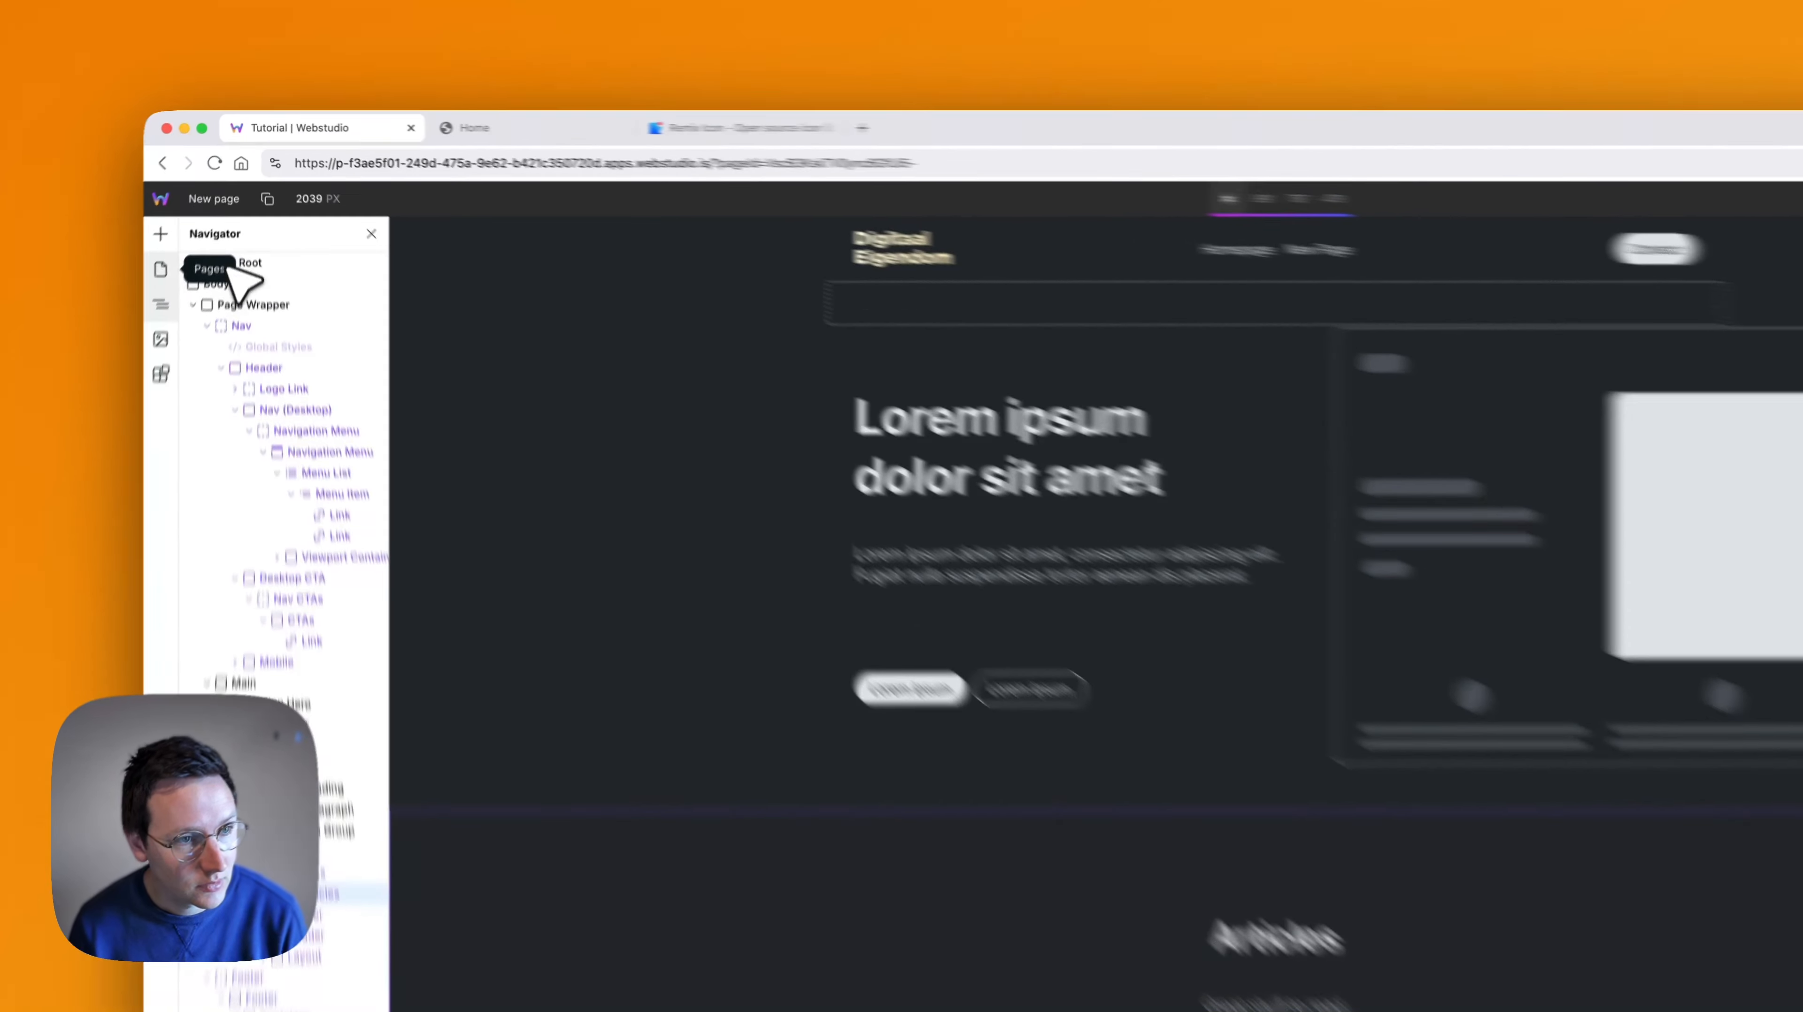
- Create a new page named "Contact" with the path /contact
{"action": "left_click", "coordinate": [197, 212]}
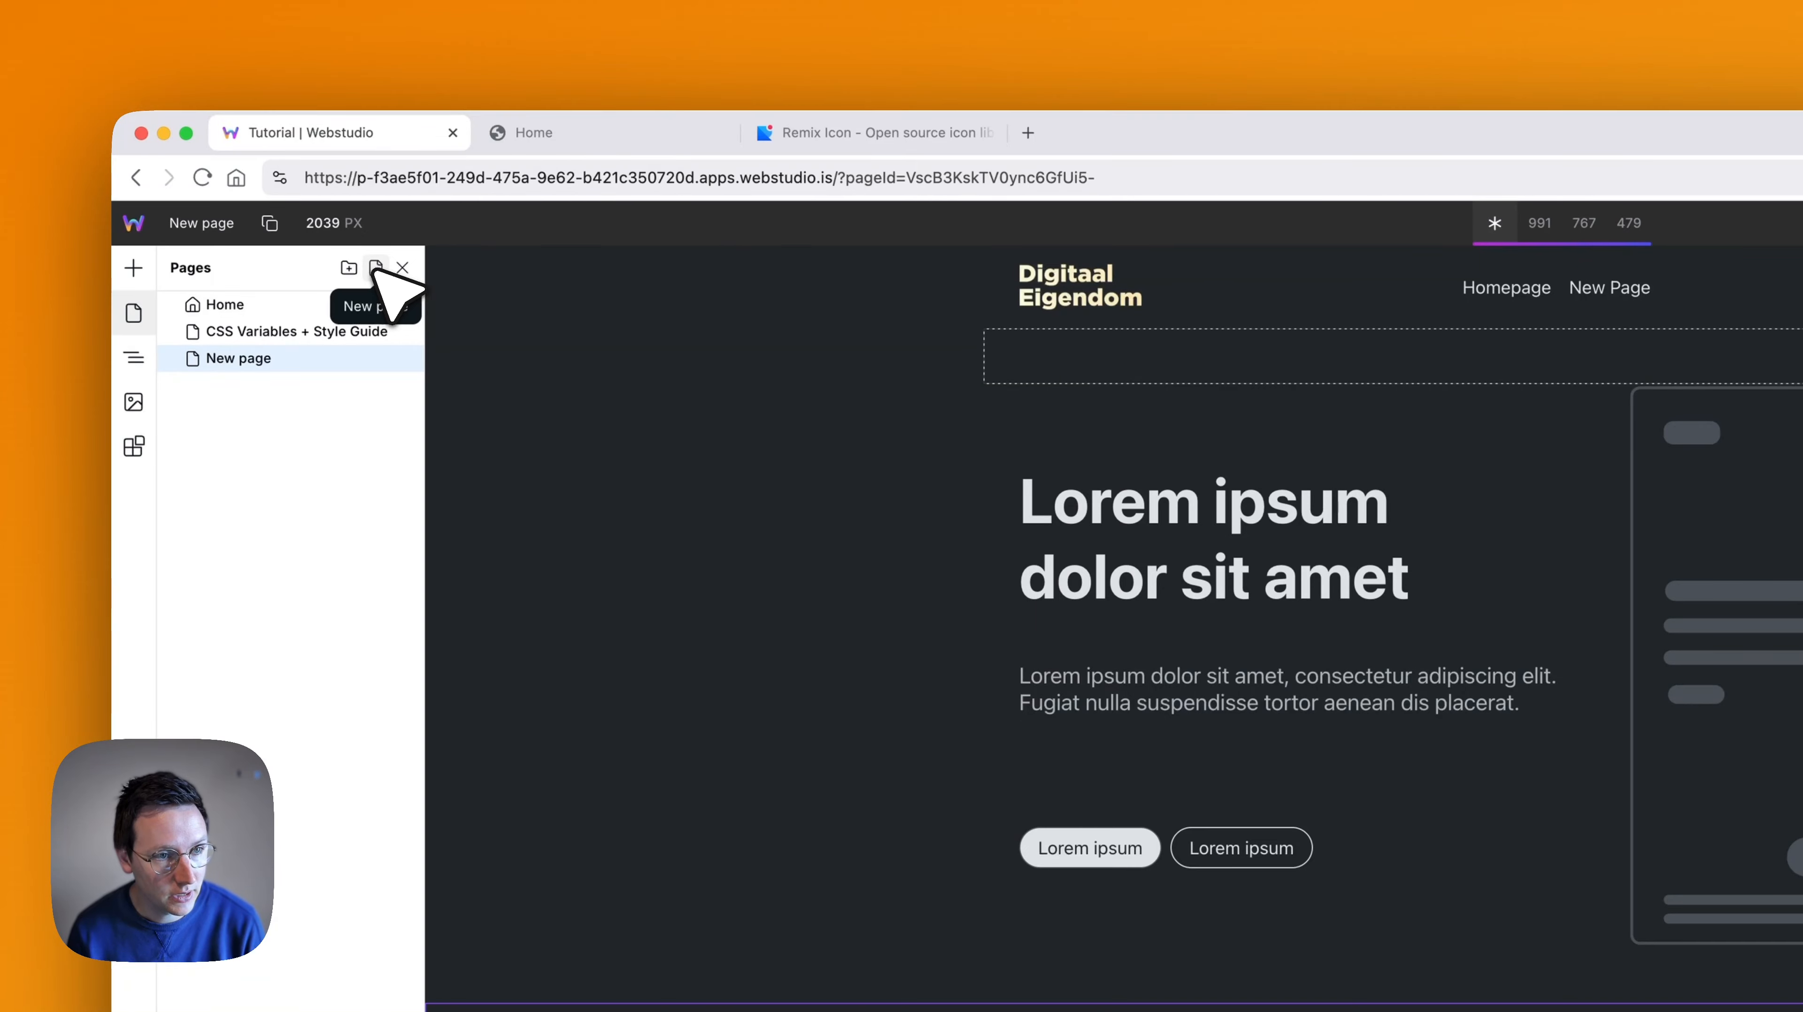
{"action": "left_click", "coordinate": [375, 268]}
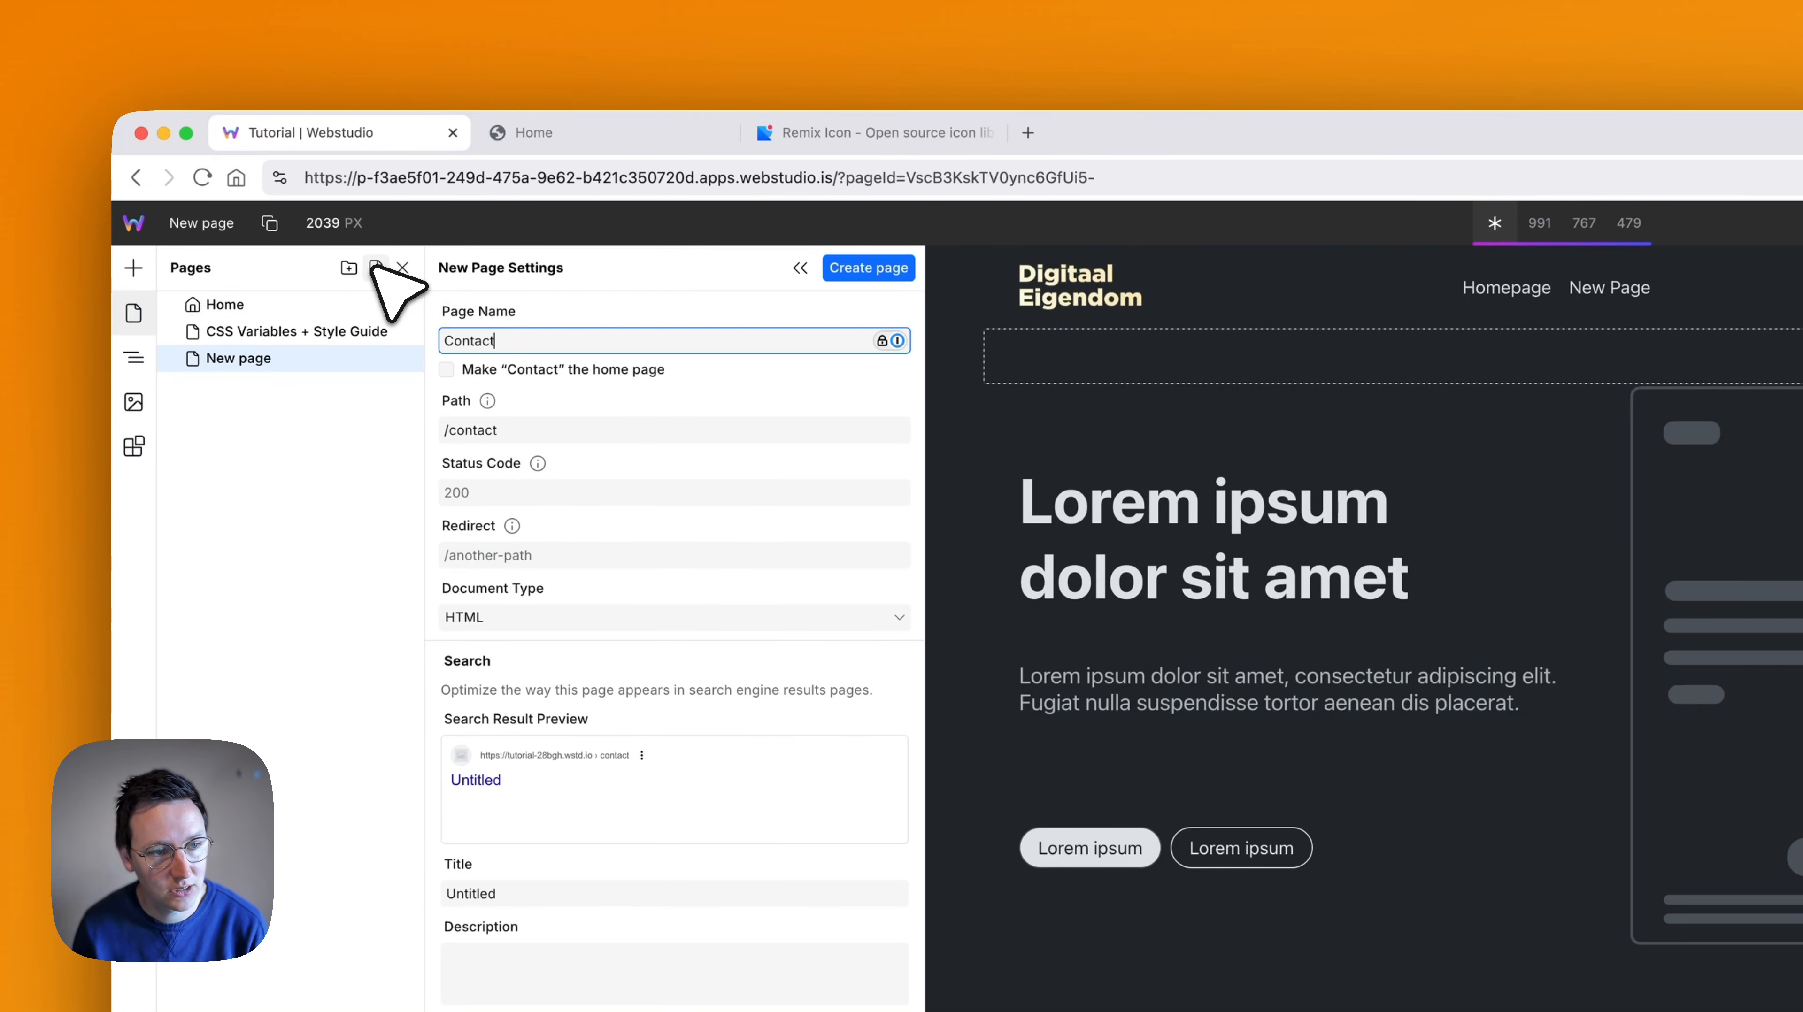
{"action": "type", "text": "Contact"}
{"action": "left_click", "coordinate": [868, 268]}
- Copy the template Page Wrapper from the CSS Variables + Style Guide page and paste it into the Contact page
{"action": "left_click", "coordinate": [259, 331]}
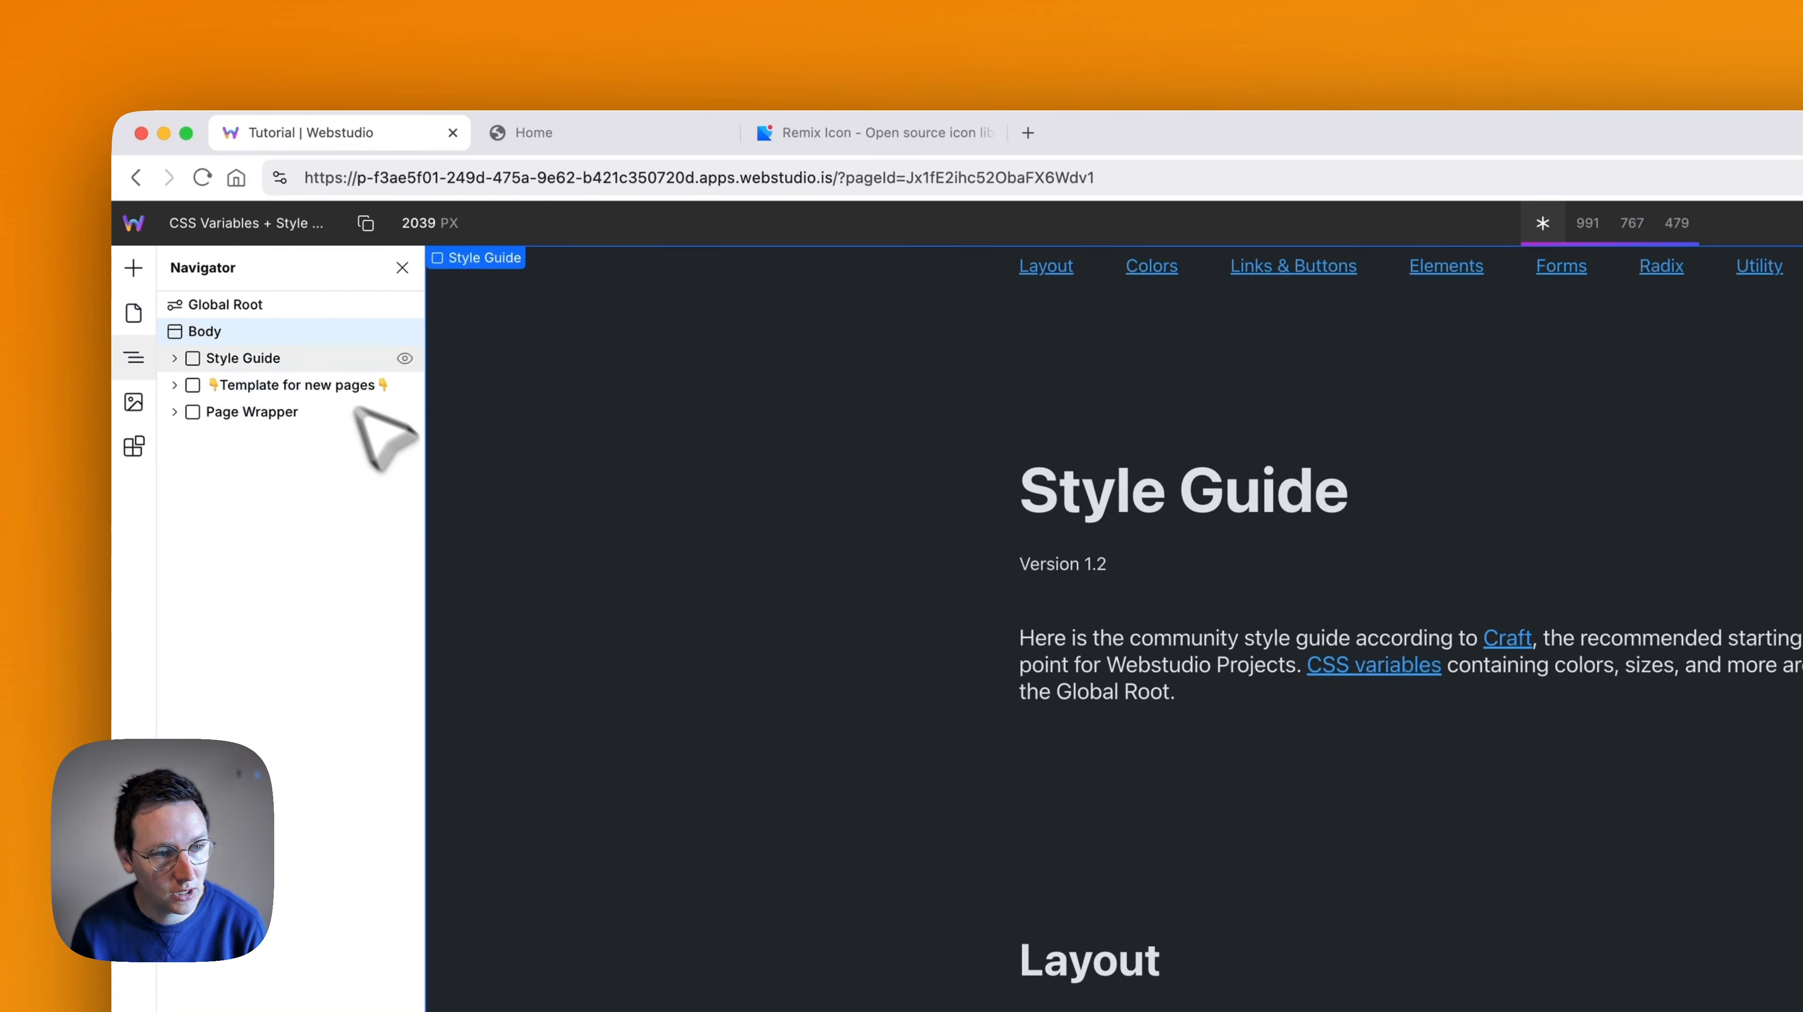
{"action": "left_click", "coordinate": [262, 411]}
{"action": "key", "text": "super+c"}
{"action": "left_click", "coordinate": [133, 313]}
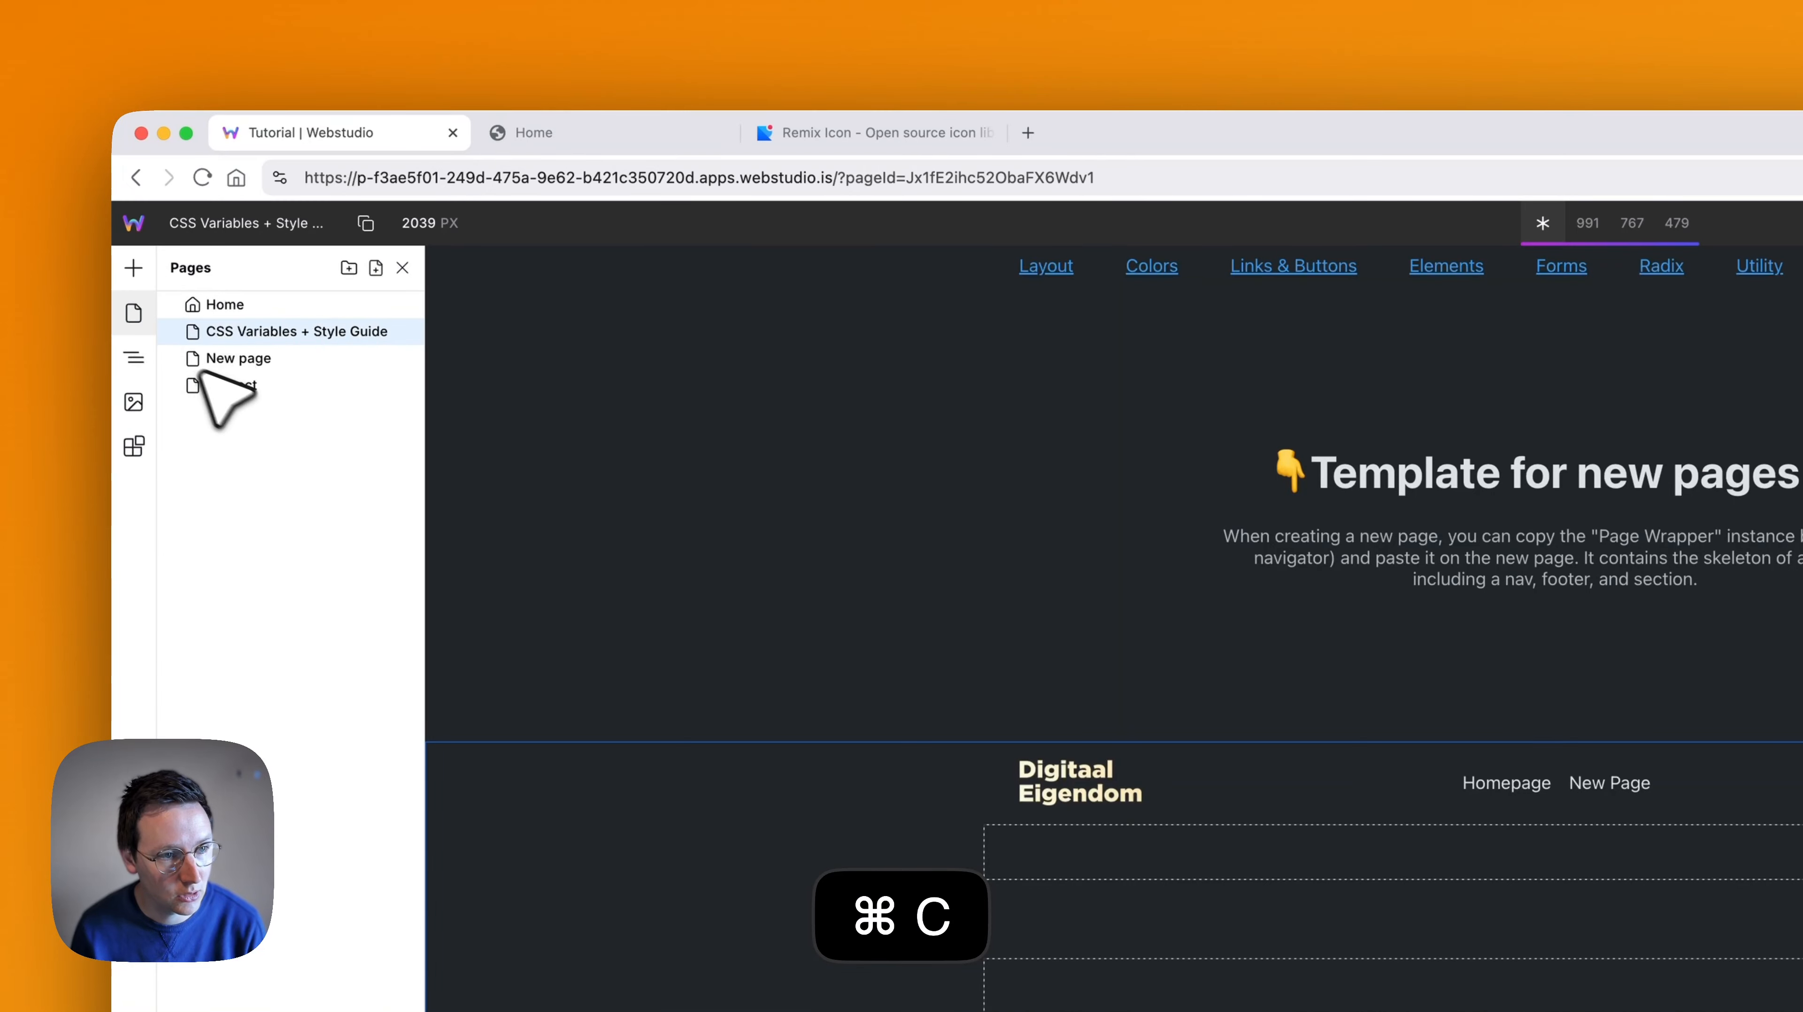
{"action": "left_click", "coordinate": [213, 386]}
{"action": "key", "text": "super+v"}
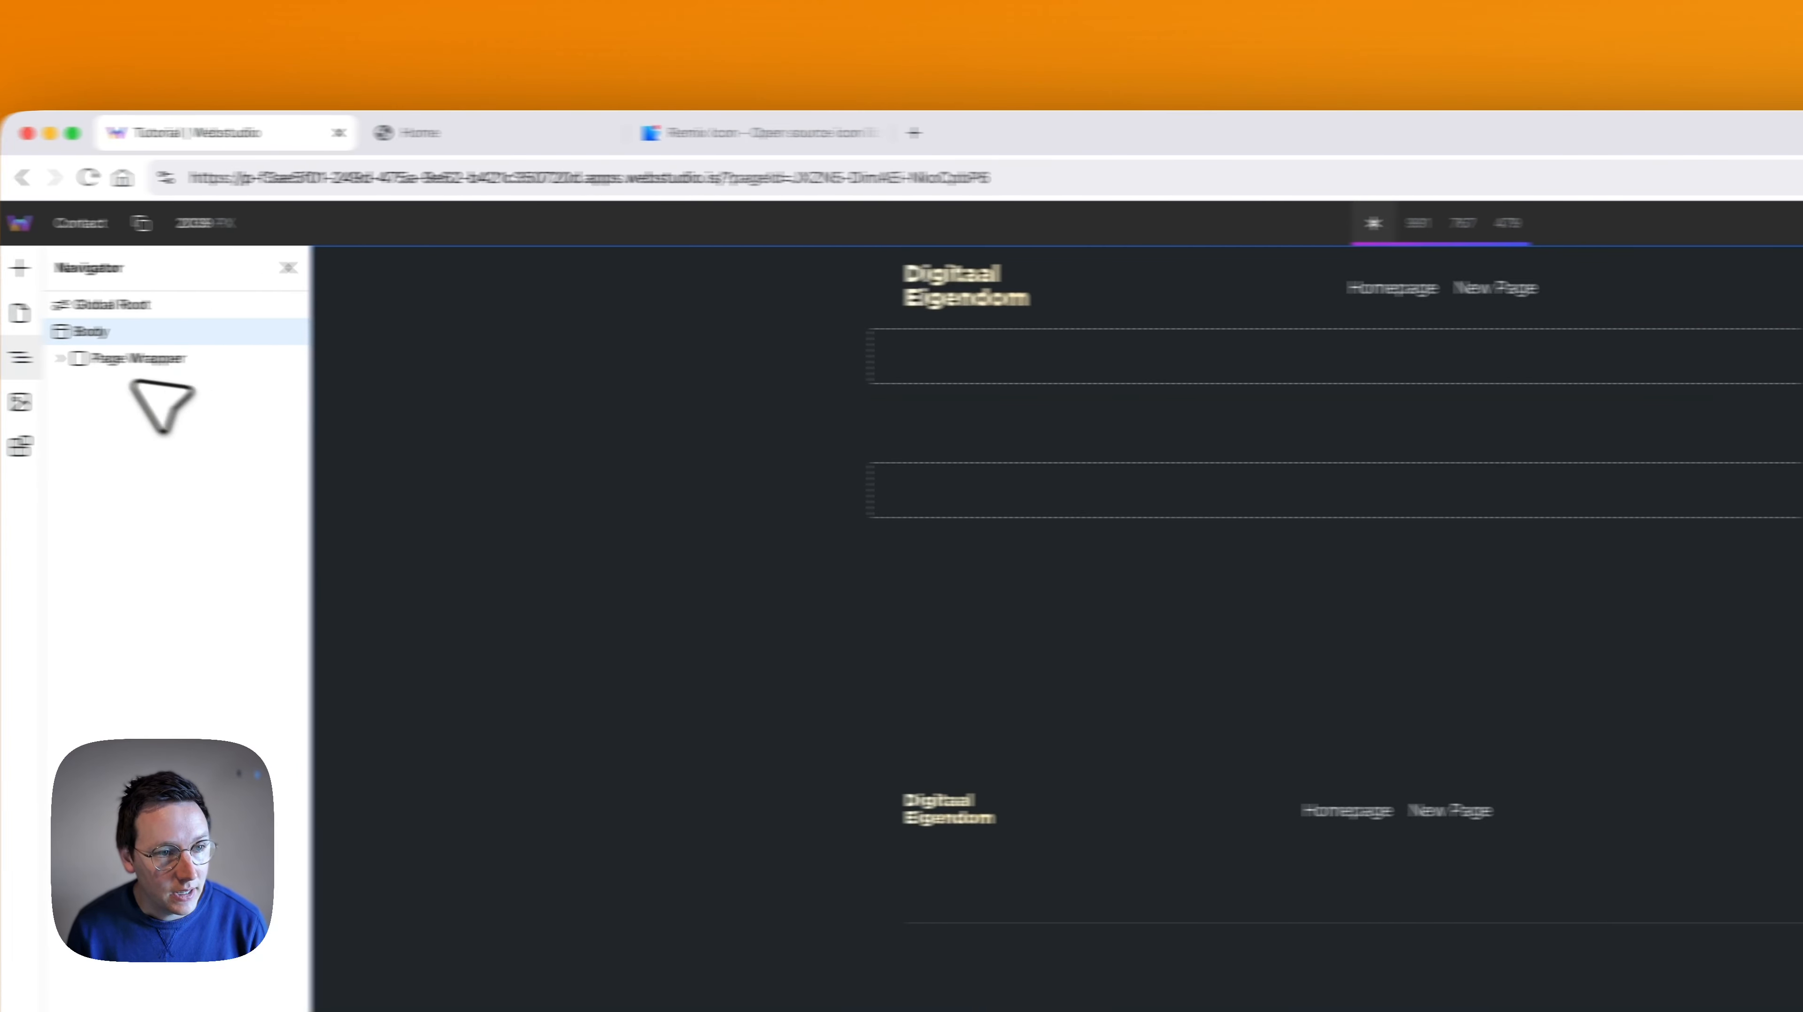
- Insert the CTA 5 contact form section from the marketplace's Craft Library into the Contact page
{"action": "left_click", "coordinate": [62, 359]}
{"action": "left_click", "coordinate": [82, 411]}
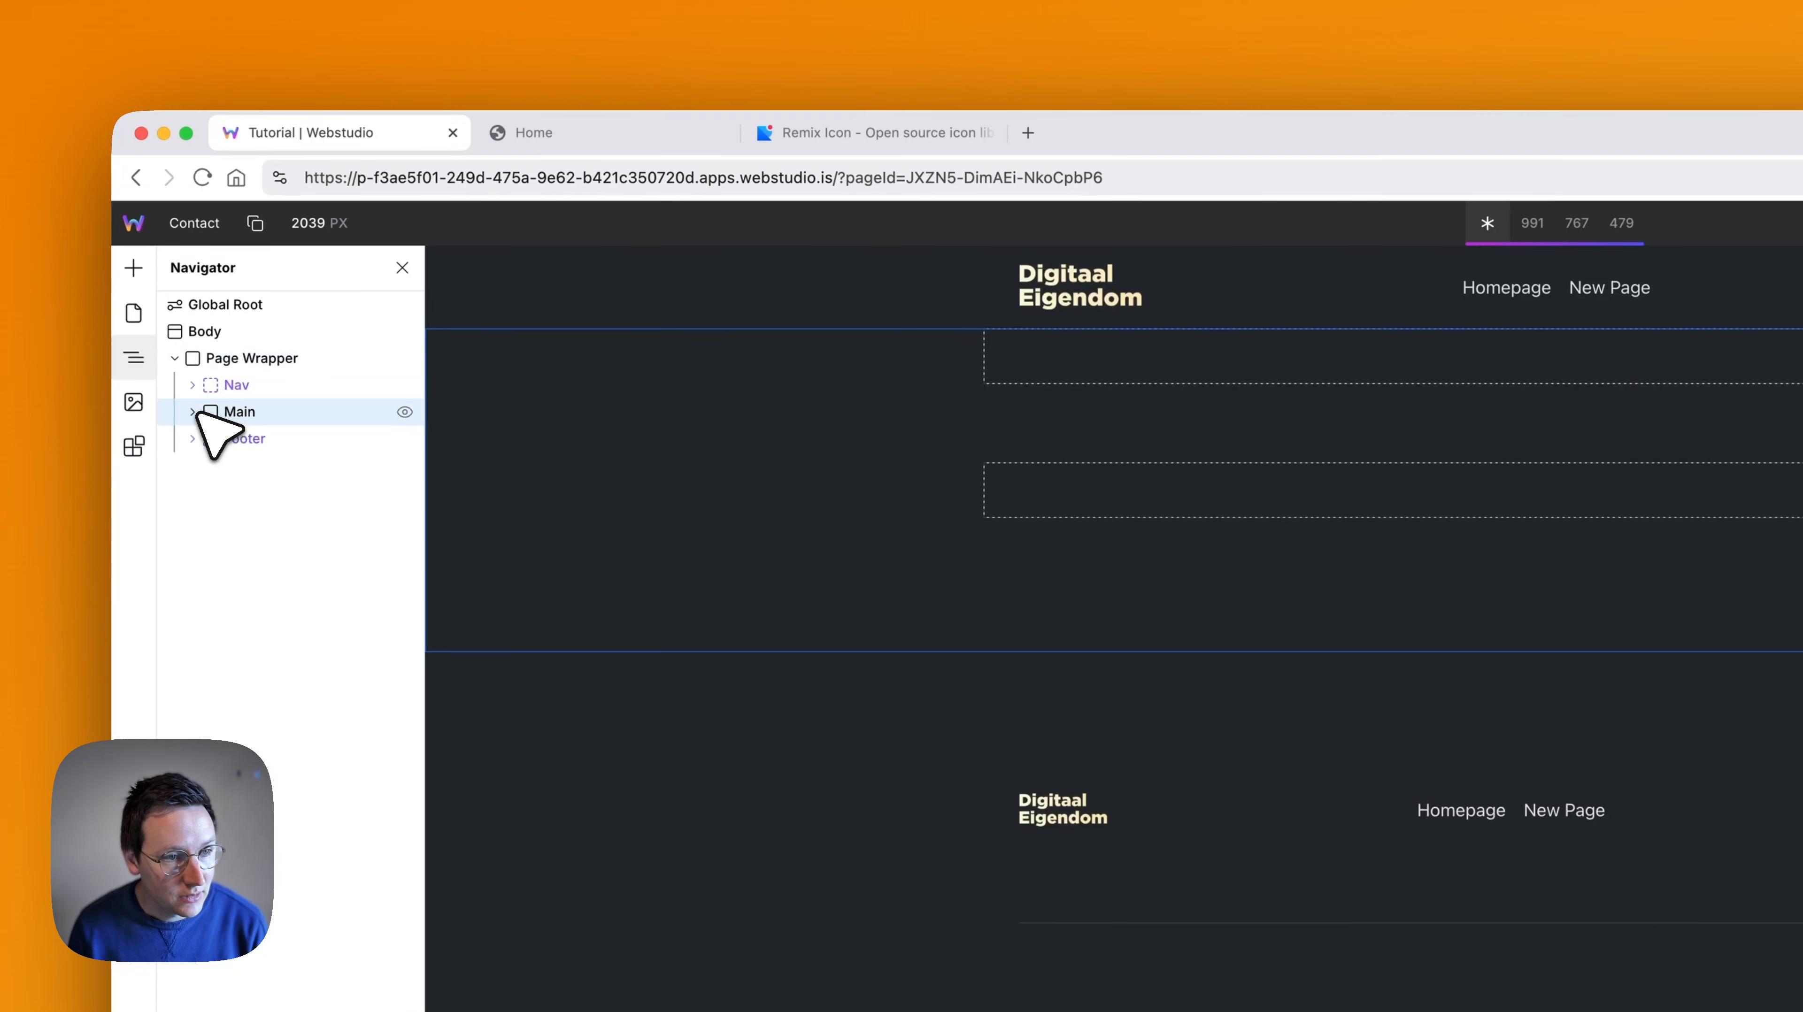
{"action": "left_click", "coordinate": [192, 412]}
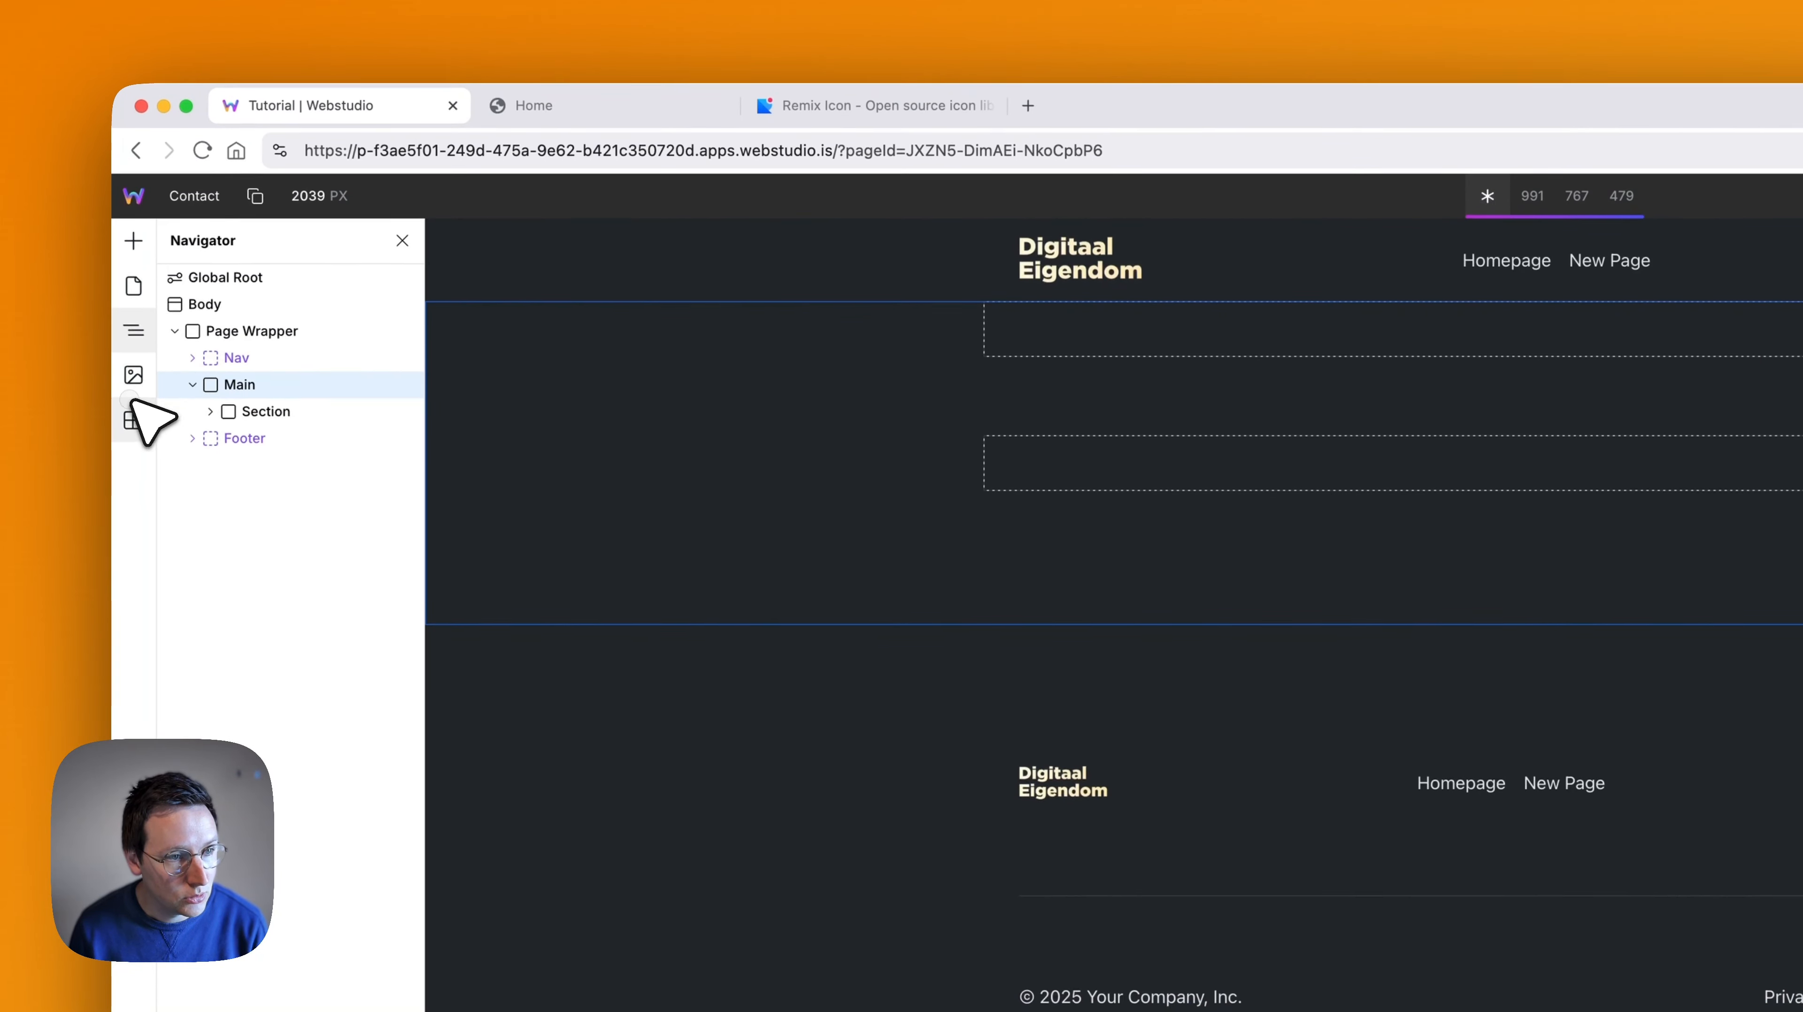
{"action": "left_click", "coordinate": [133, 418]}
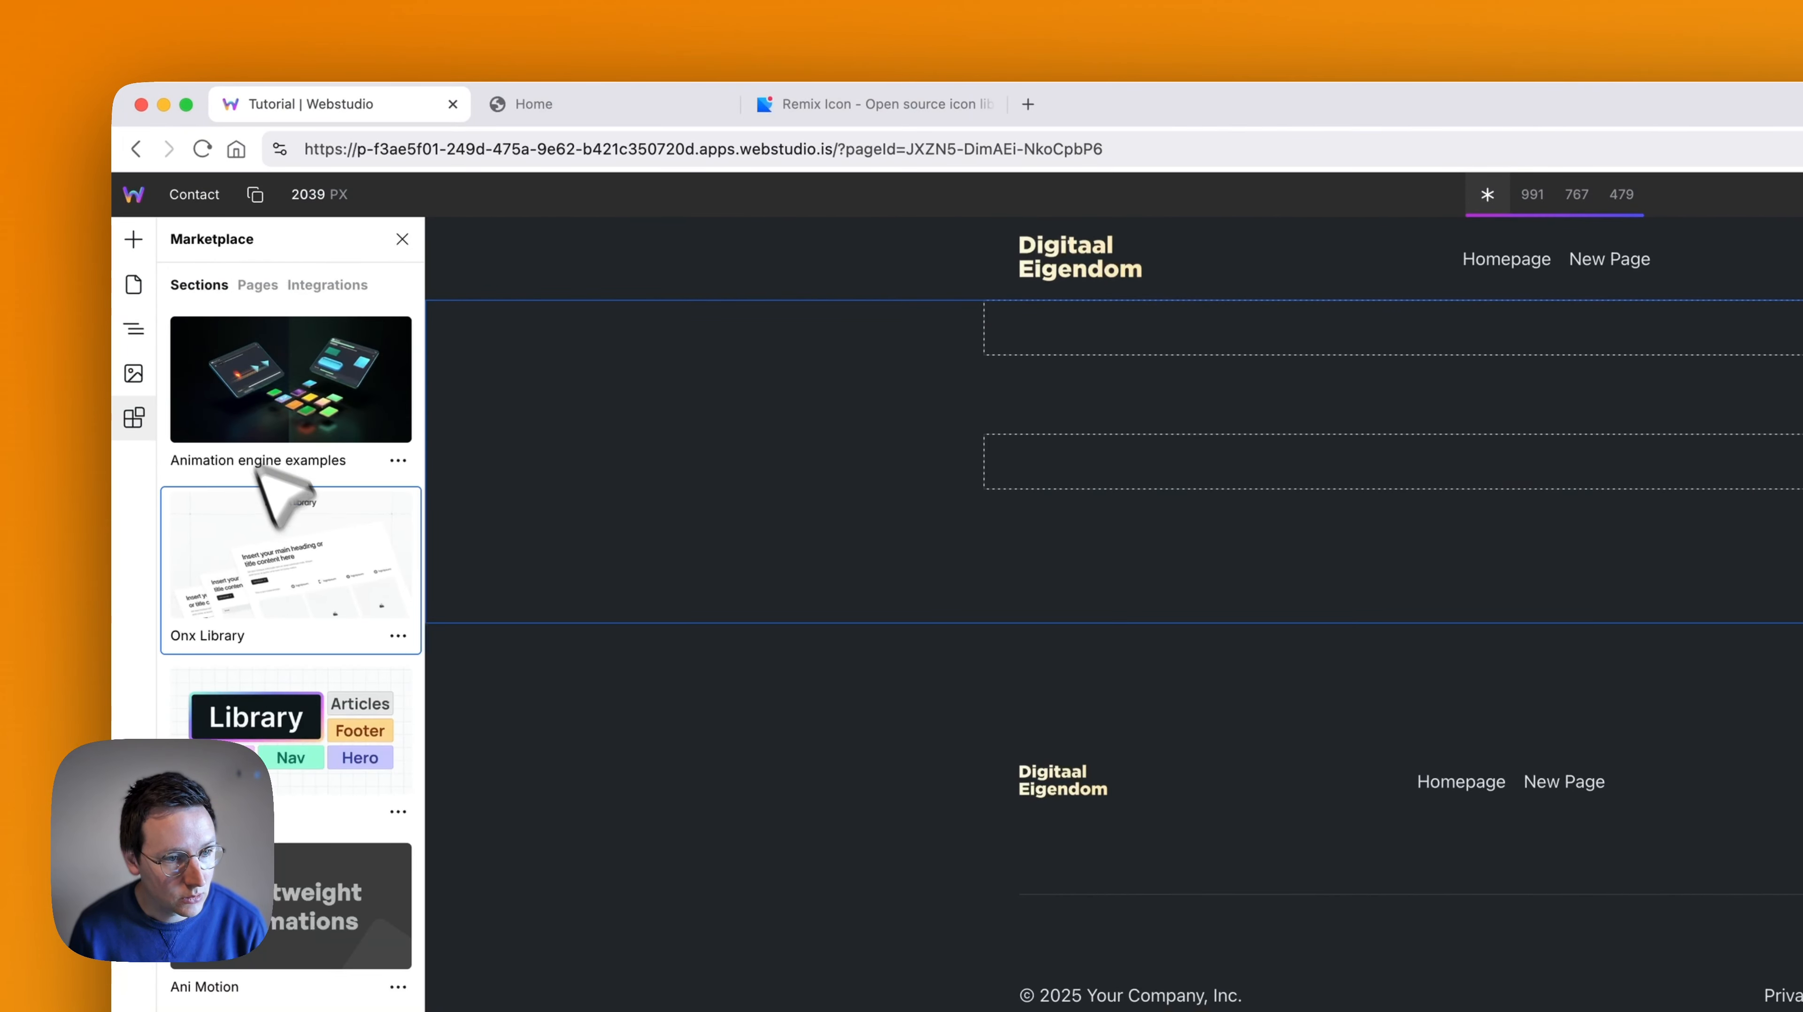
{"action": "left_click", "coordinate": [291, 755]}
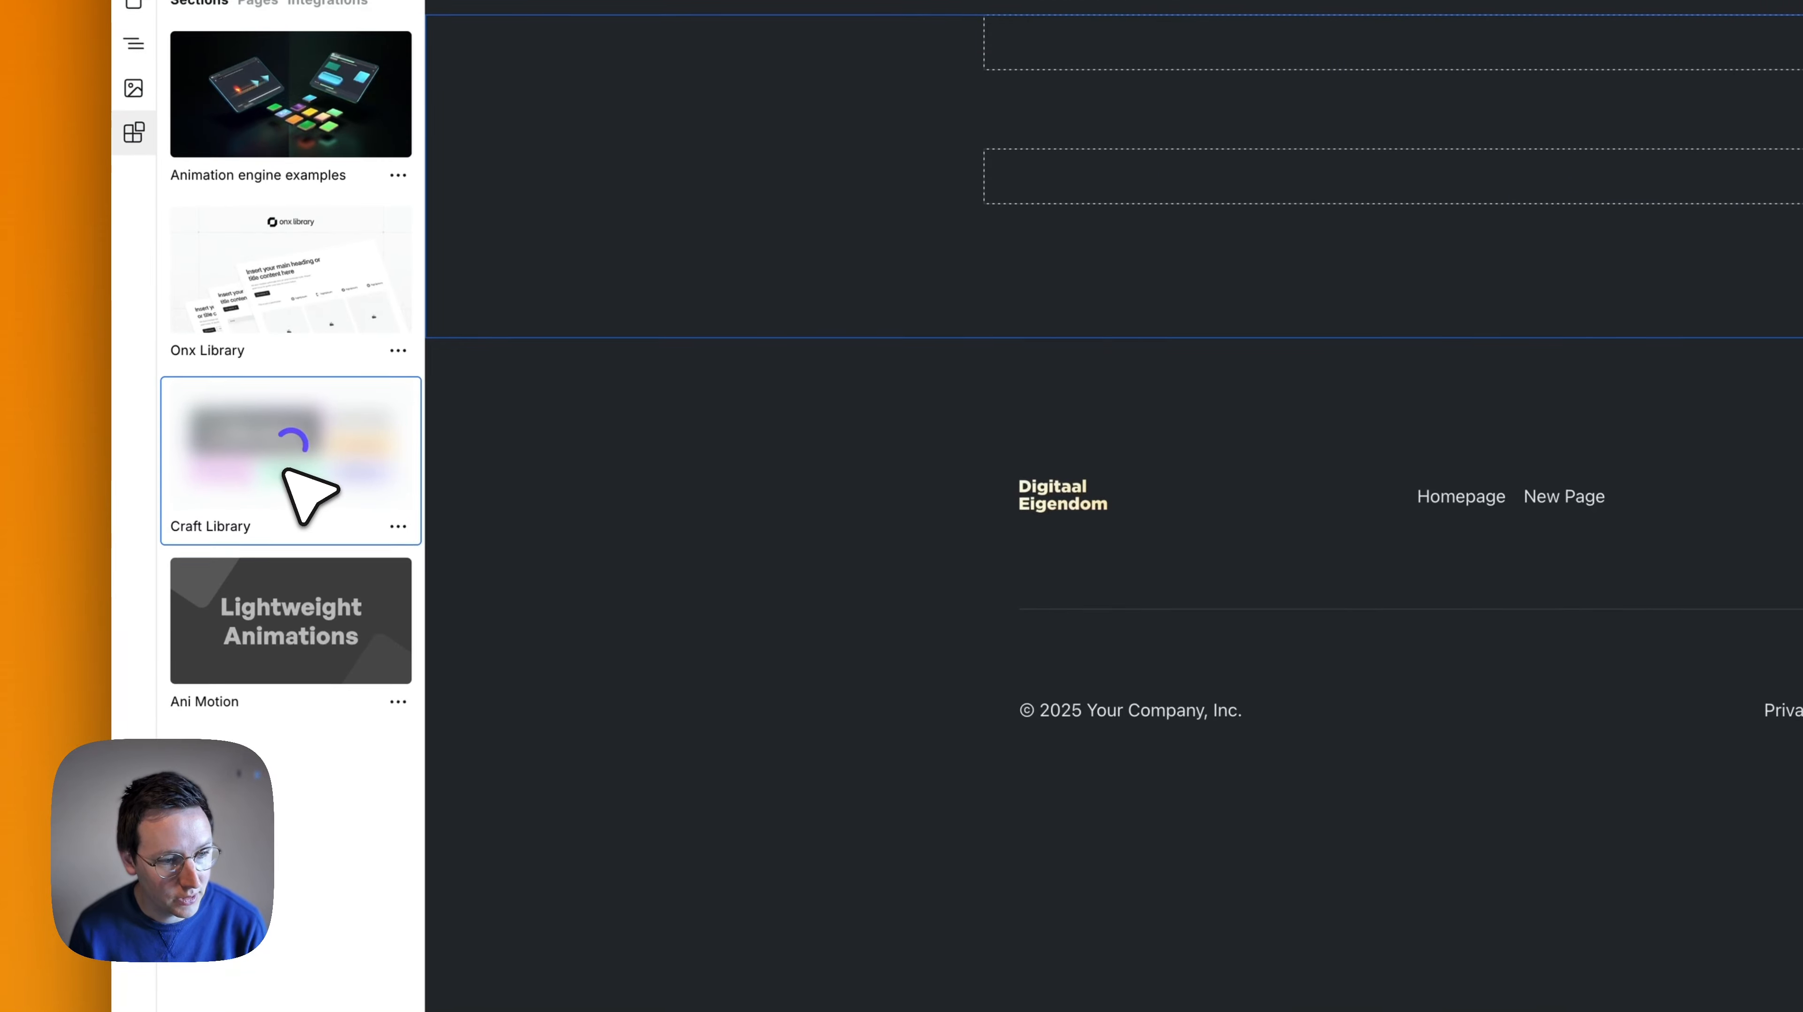
{"action": "key", "text": "super+f"}
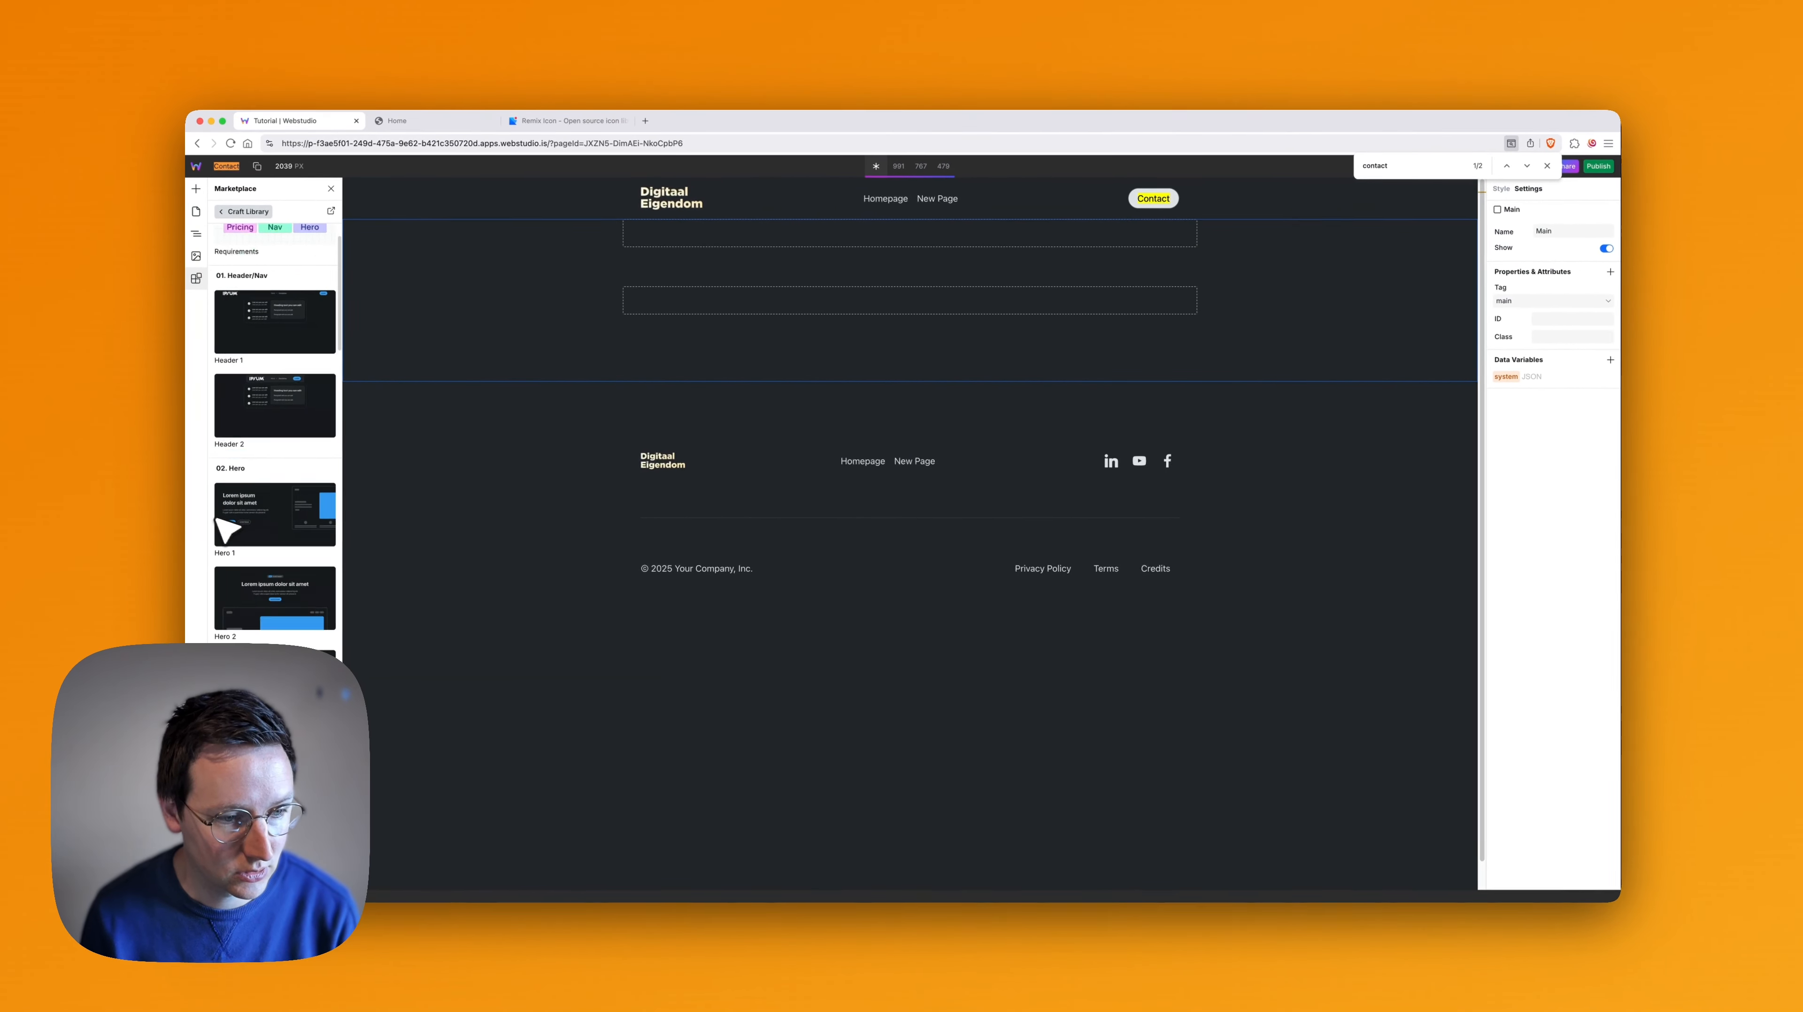
{"action": "scroll", "coordinate": [234, 496], "scroll_direction": "down", "scroll_amount": 15}
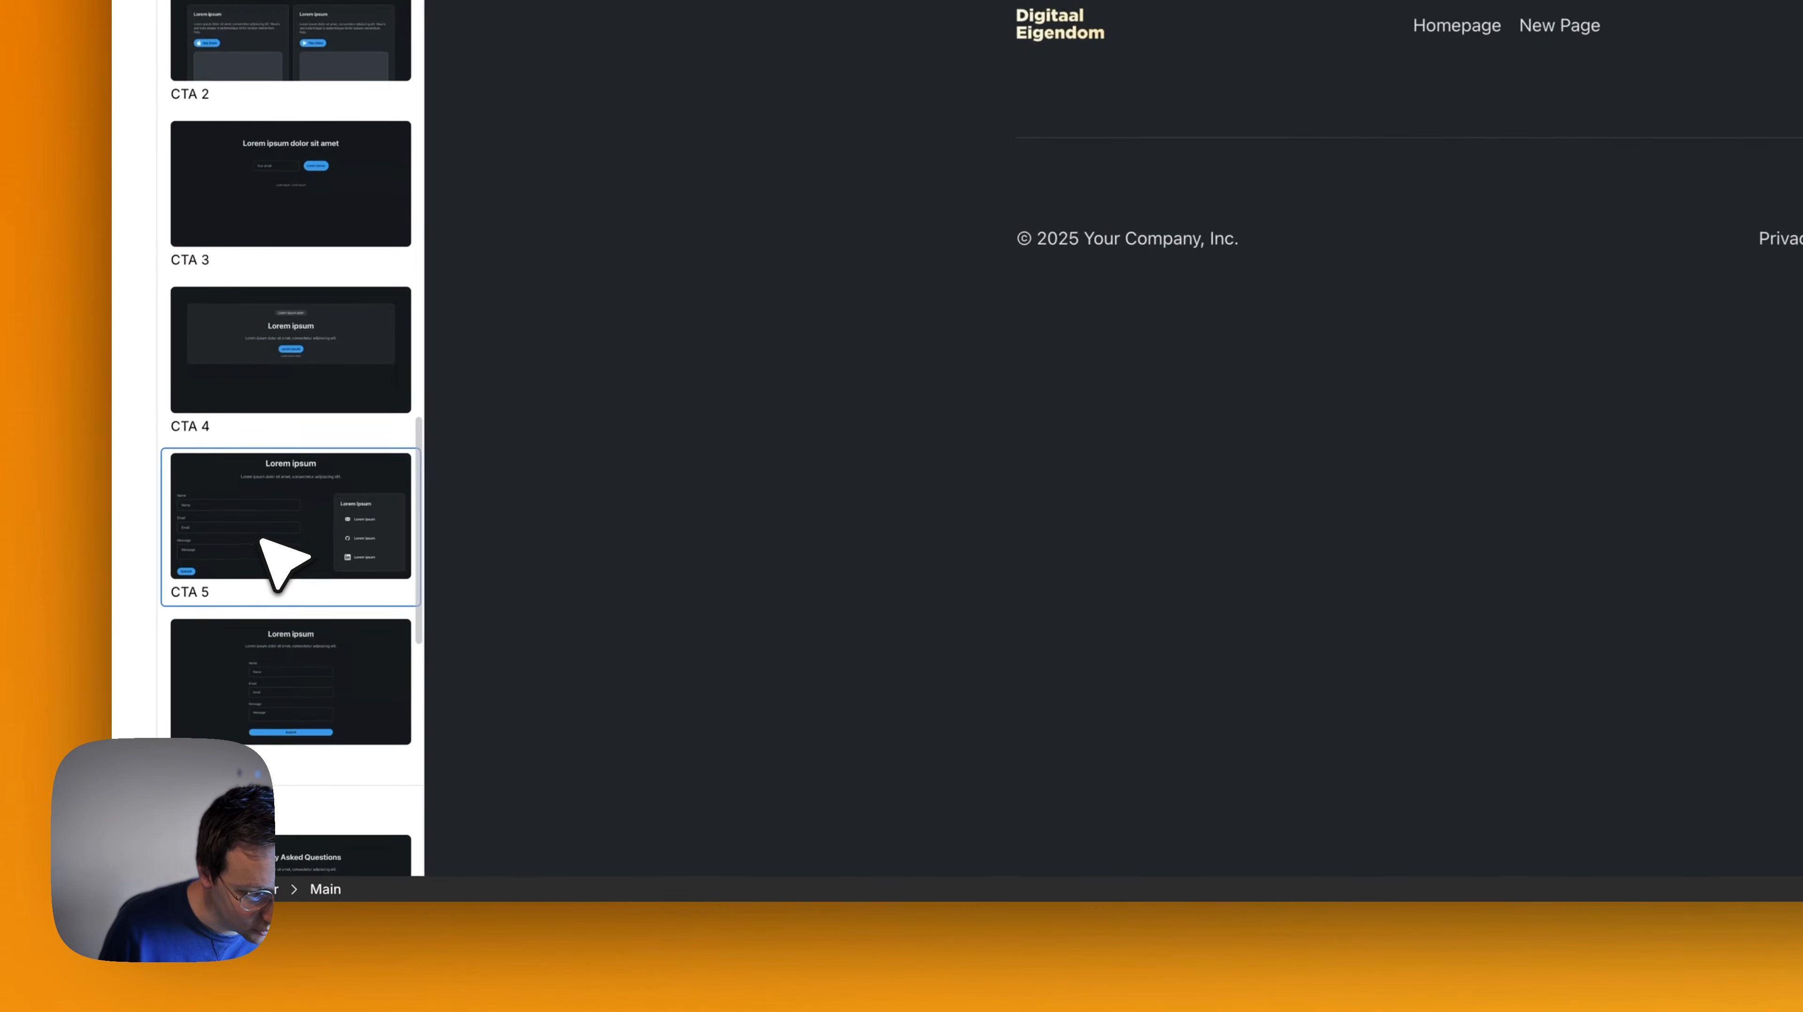
{"action": "scroll", "coordinate": [269, 568], "scroll_direction": "down", "scroll_amount": 1}
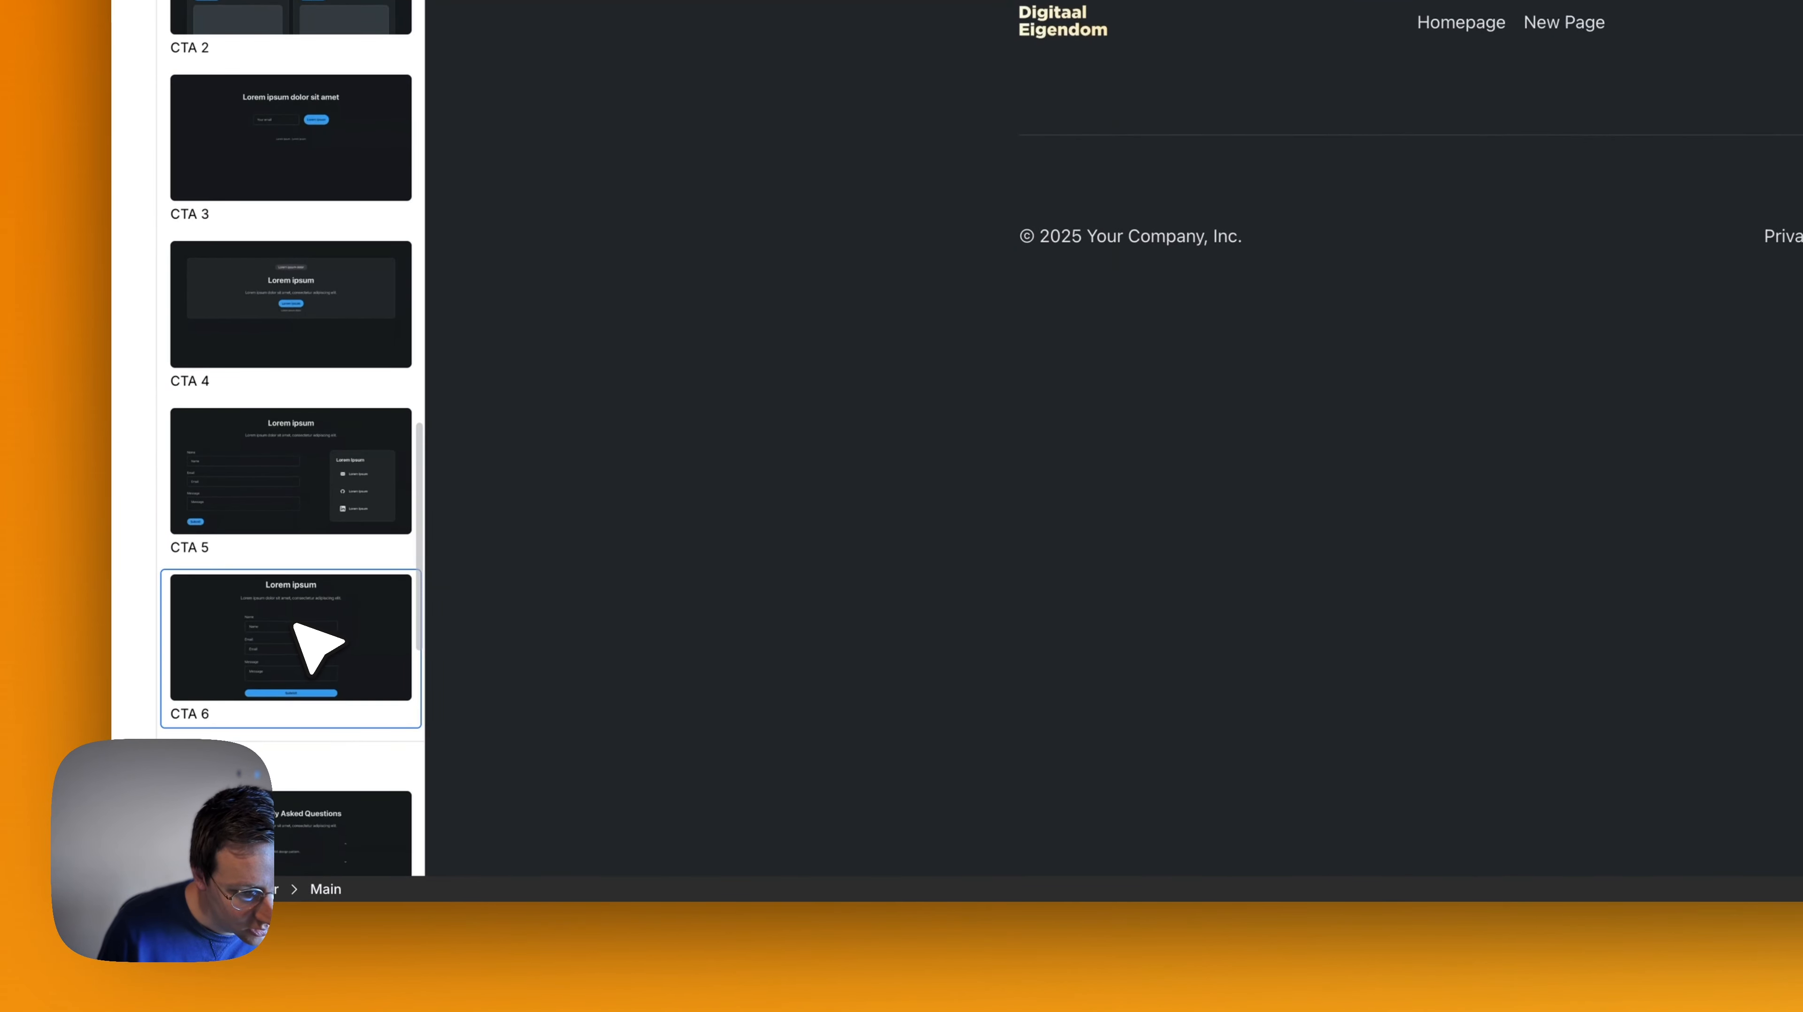
{"action": "left_click", "coordinate": [301, 499]}
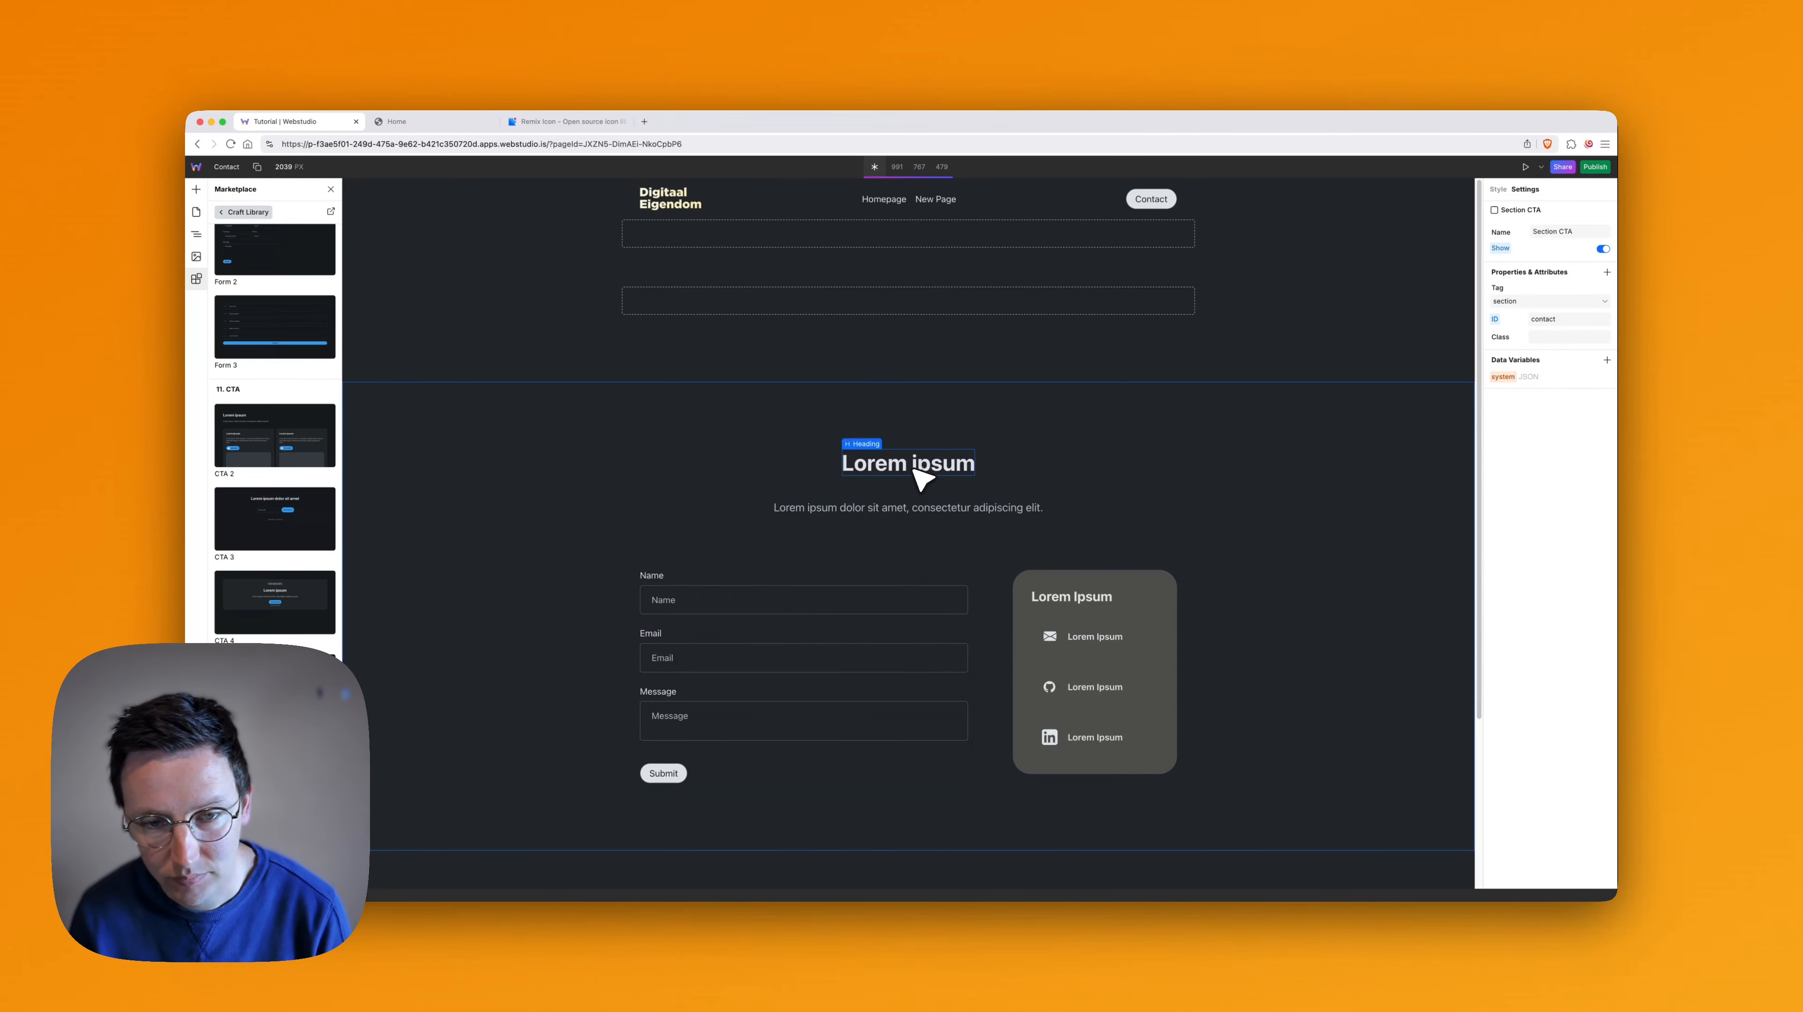
- Change the contact section's heading to "Questions? Feel free to ask!"
{"action": "double_click", "coordinate": [916, 467]}
{"action": "key", "text": "super+a"}
{"action": "type", "text": "Questions"}
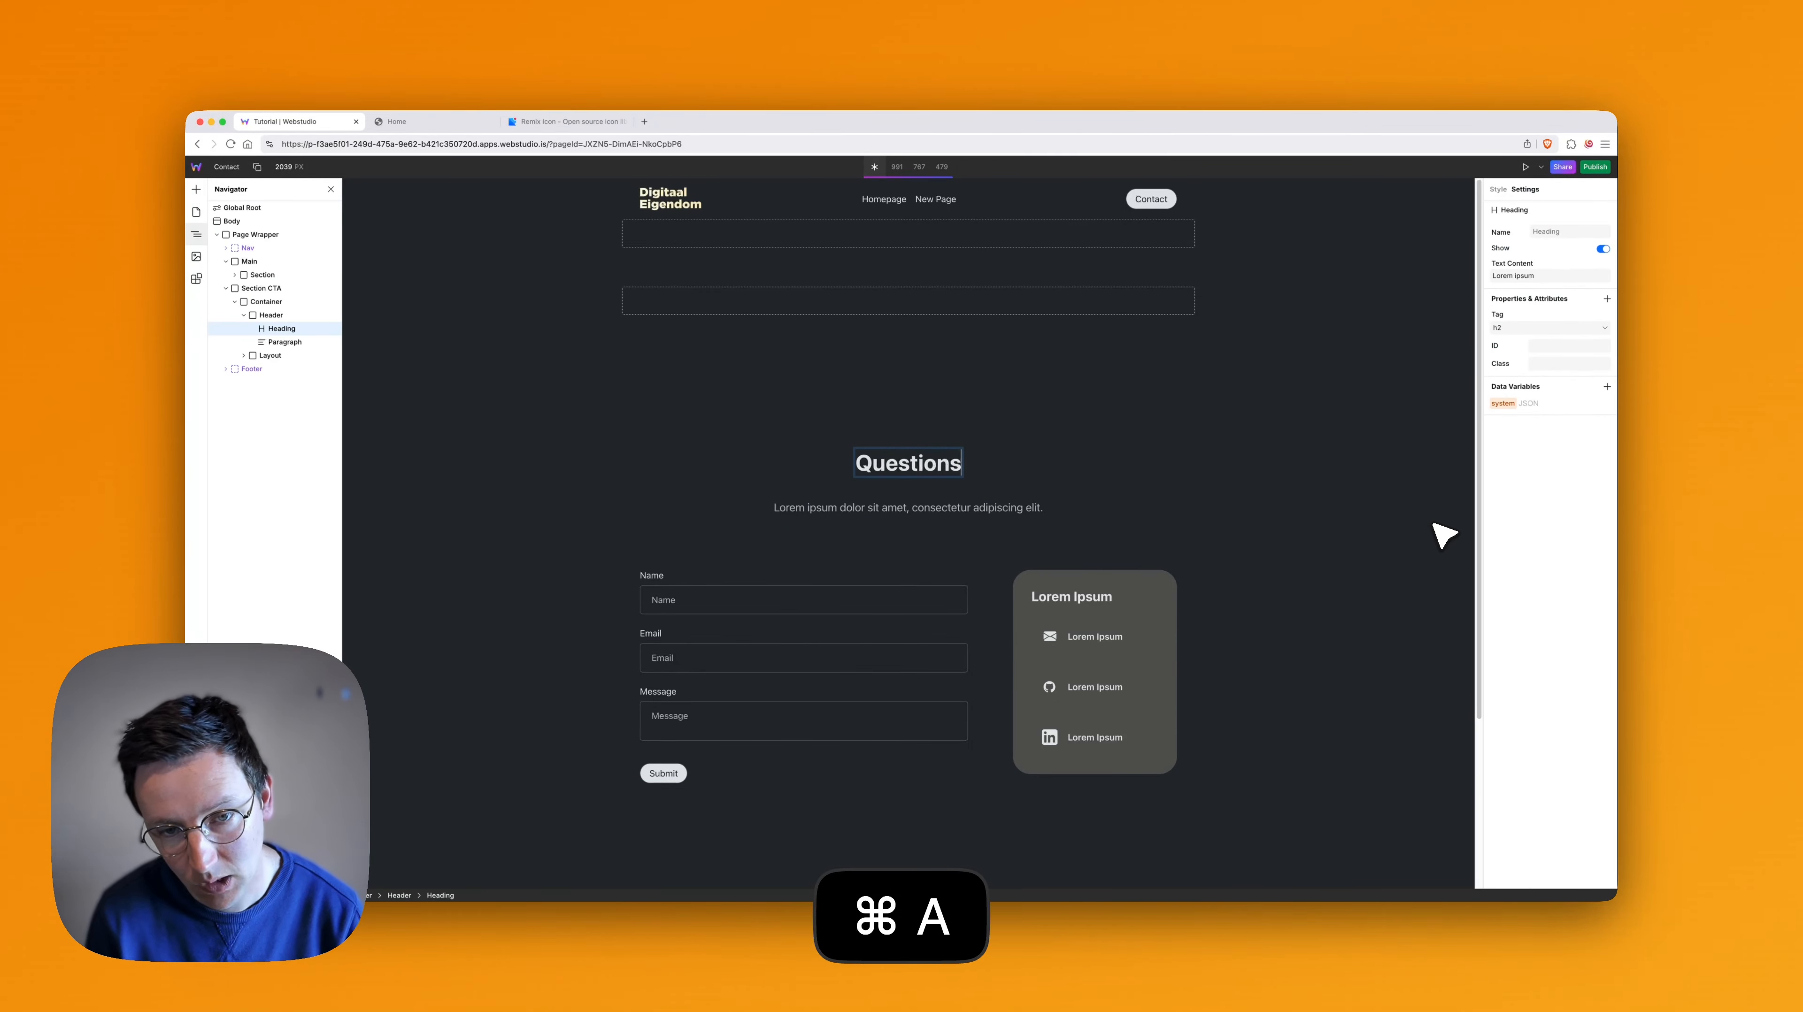
{"action": "type", "text": "? Feel free to ask!"}
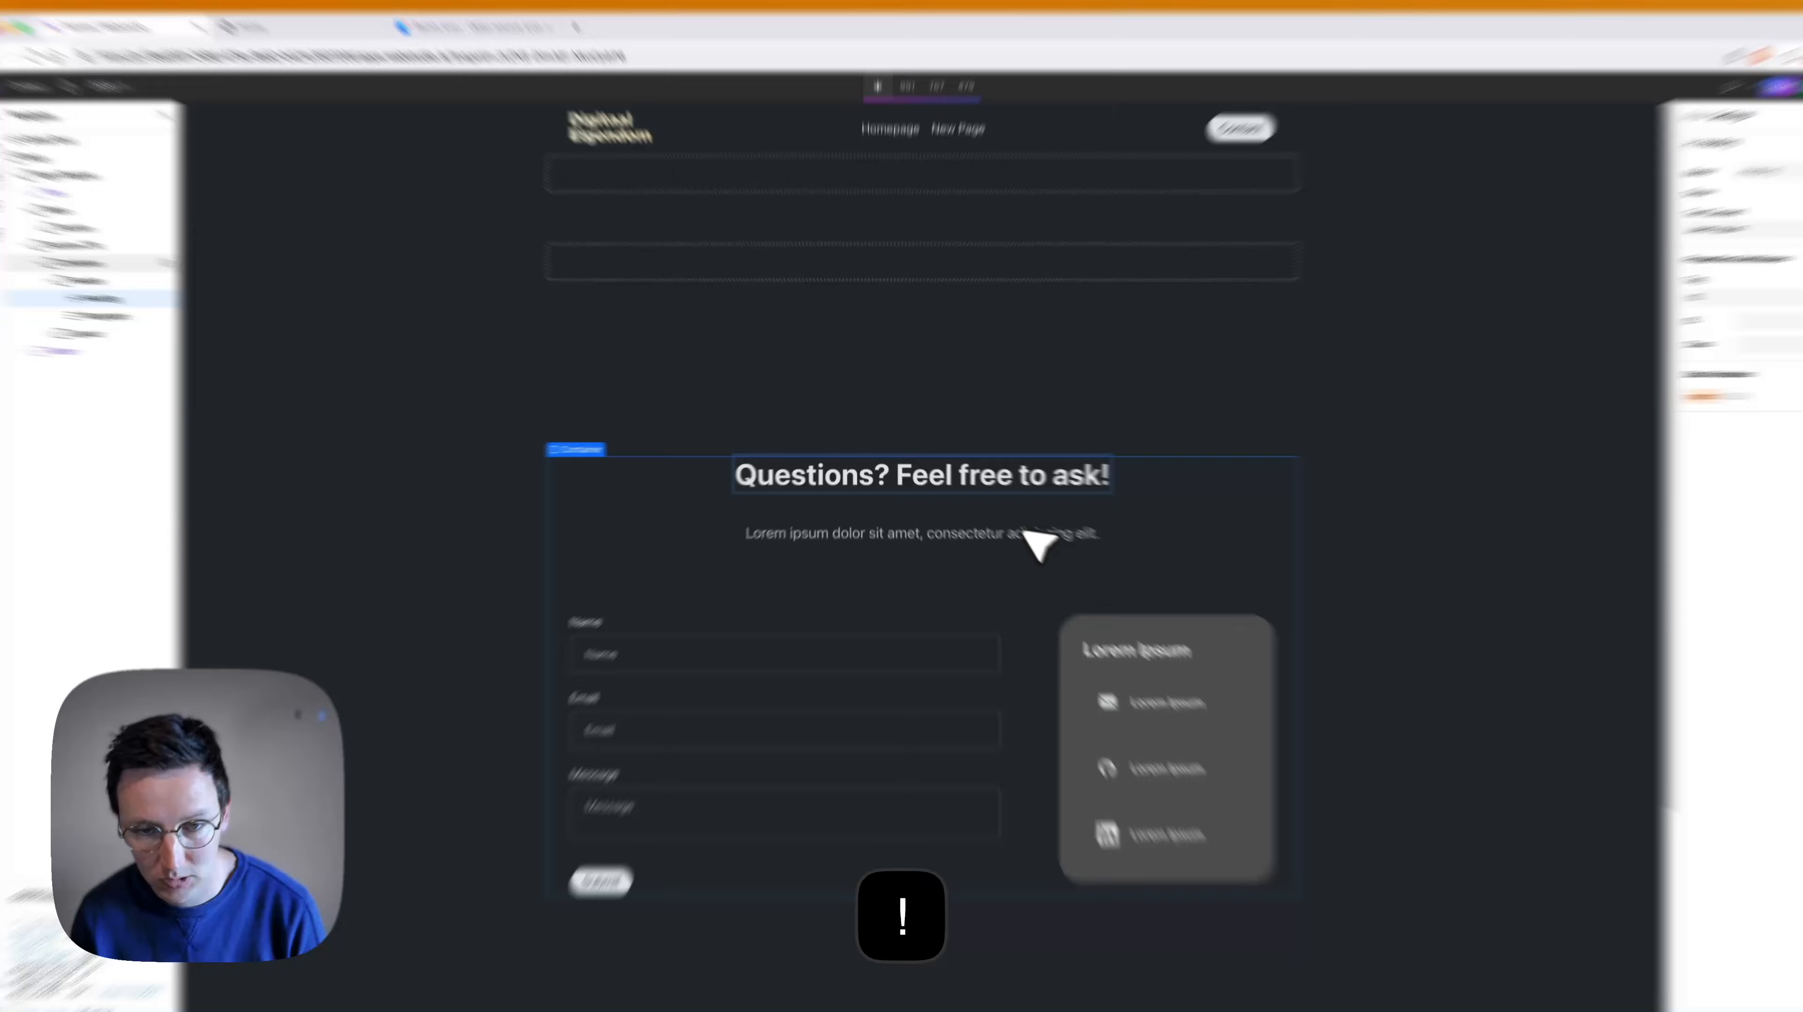
{"action": "left_click", "coordinate": [1009, 531]}
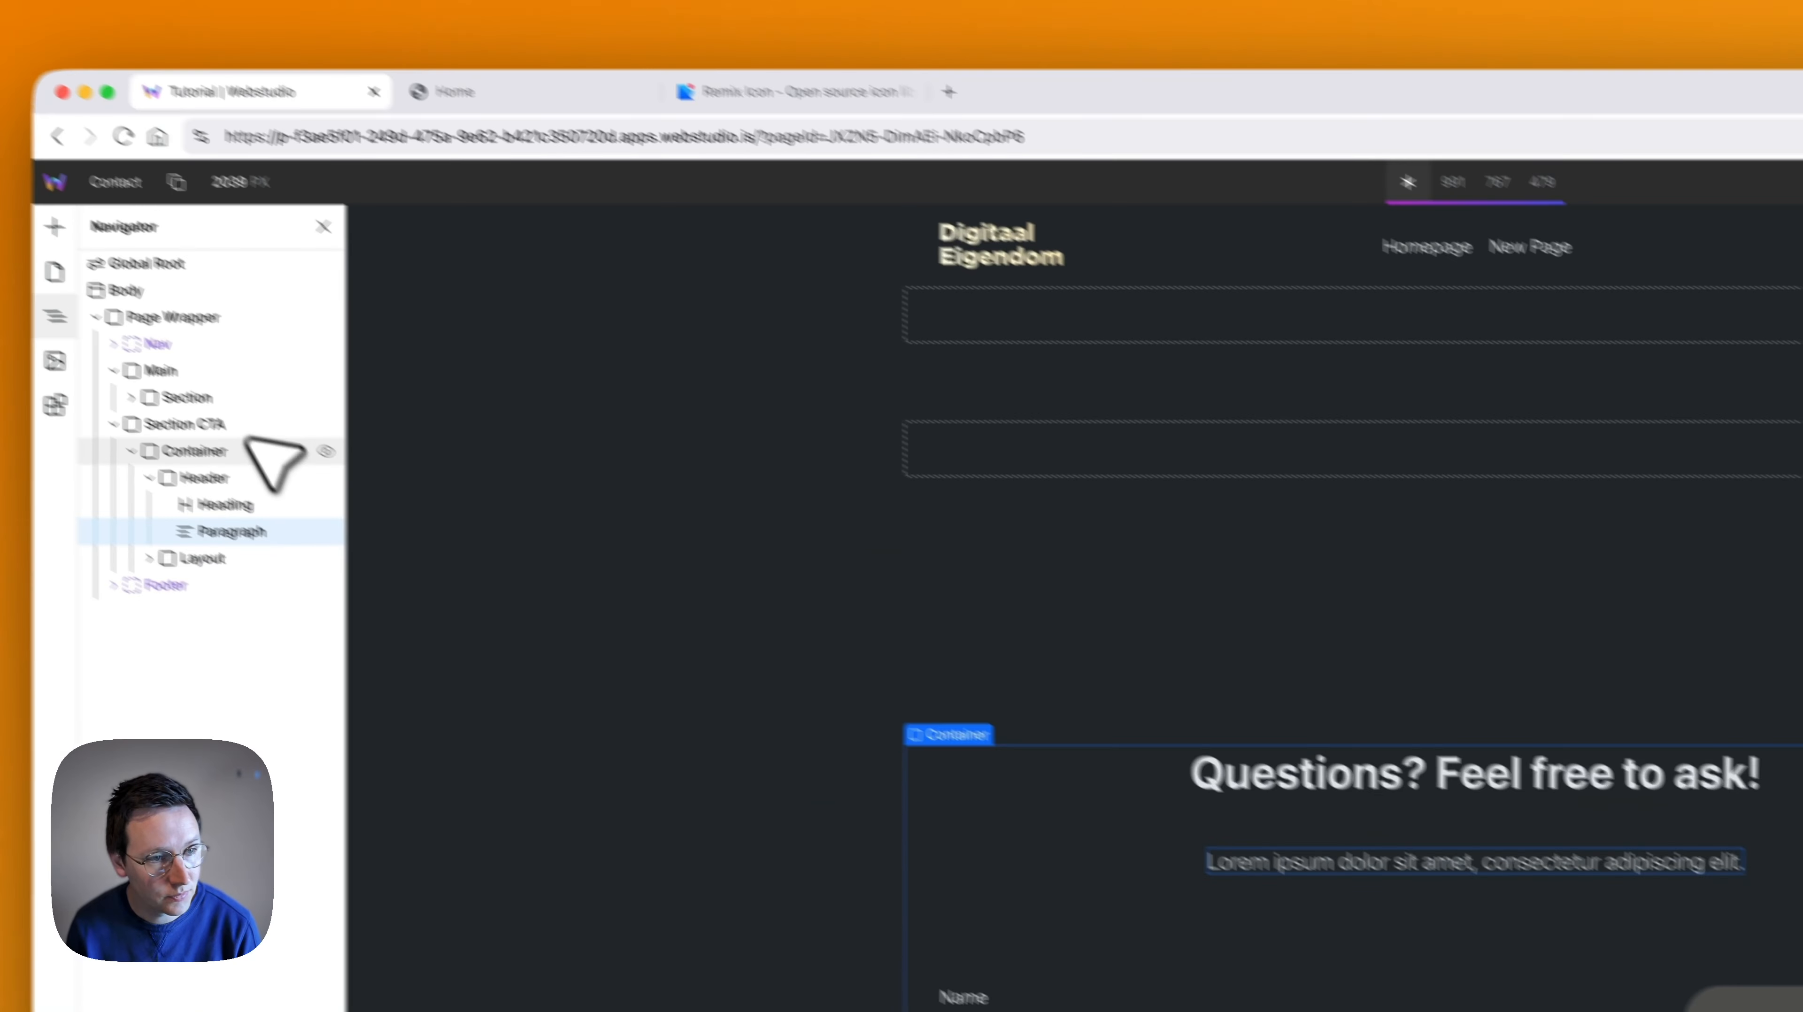
- Move Section CTA into Main above the empty Section and delete that empty Section
{"action": "left_click", "coordinate": [103, 263]}
{"action": "left_click_drag", "start_coordinate": [249, 454], "coordinate": [251, 422]}
{"action": "left_click", "coordinate": [283, 464]}
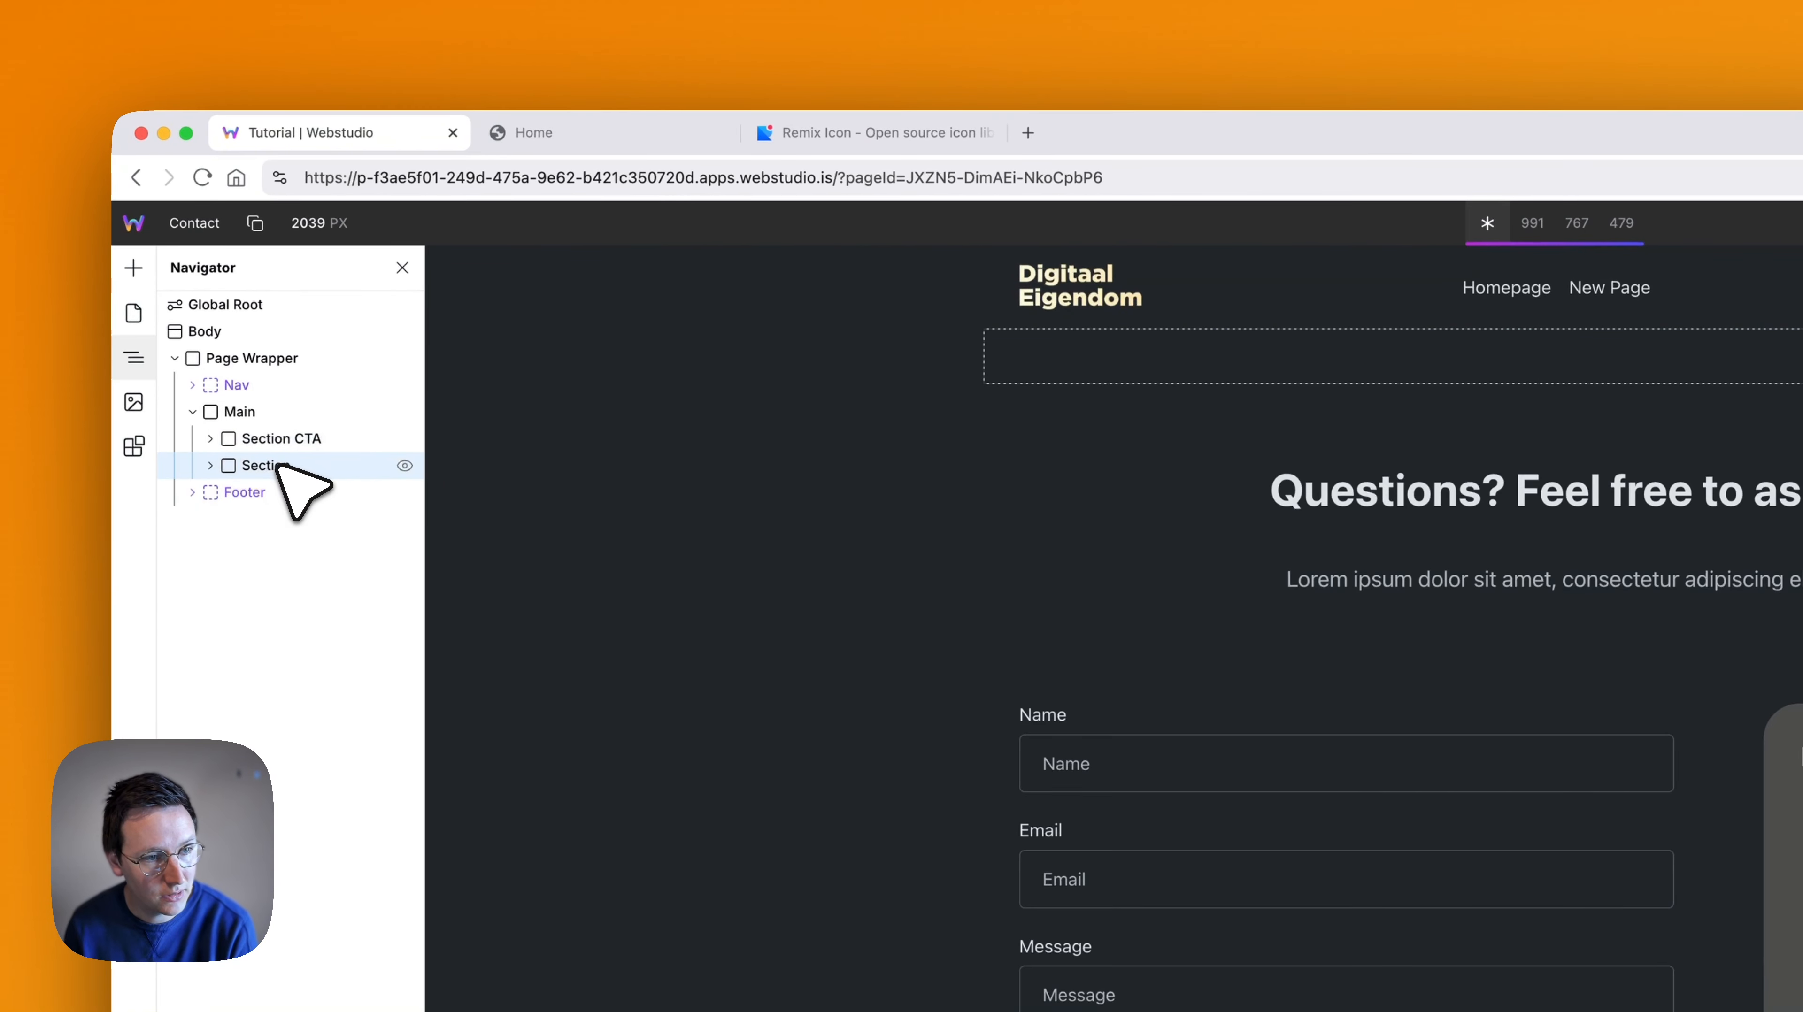
{"action": "key", "text": "BackSpace"}
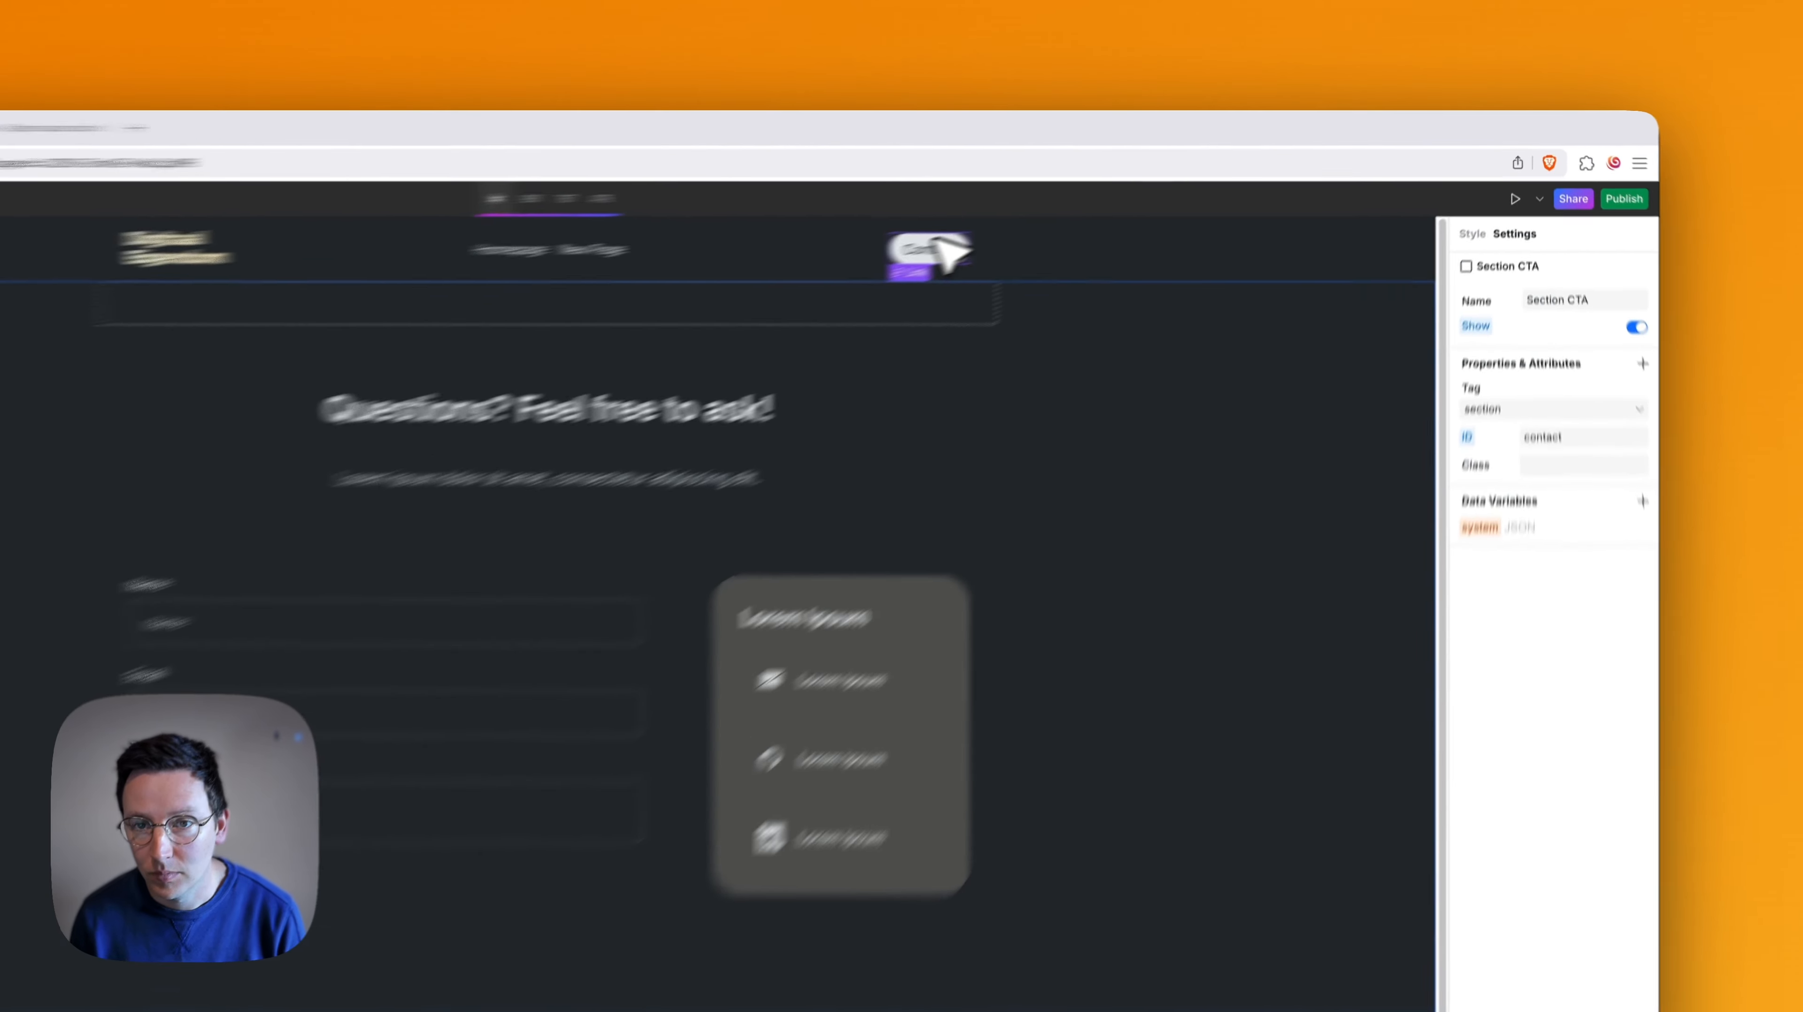
- Link the header's Contact button to the Contact page
{"action": "left_click", "coordinate": [1151, 199]}
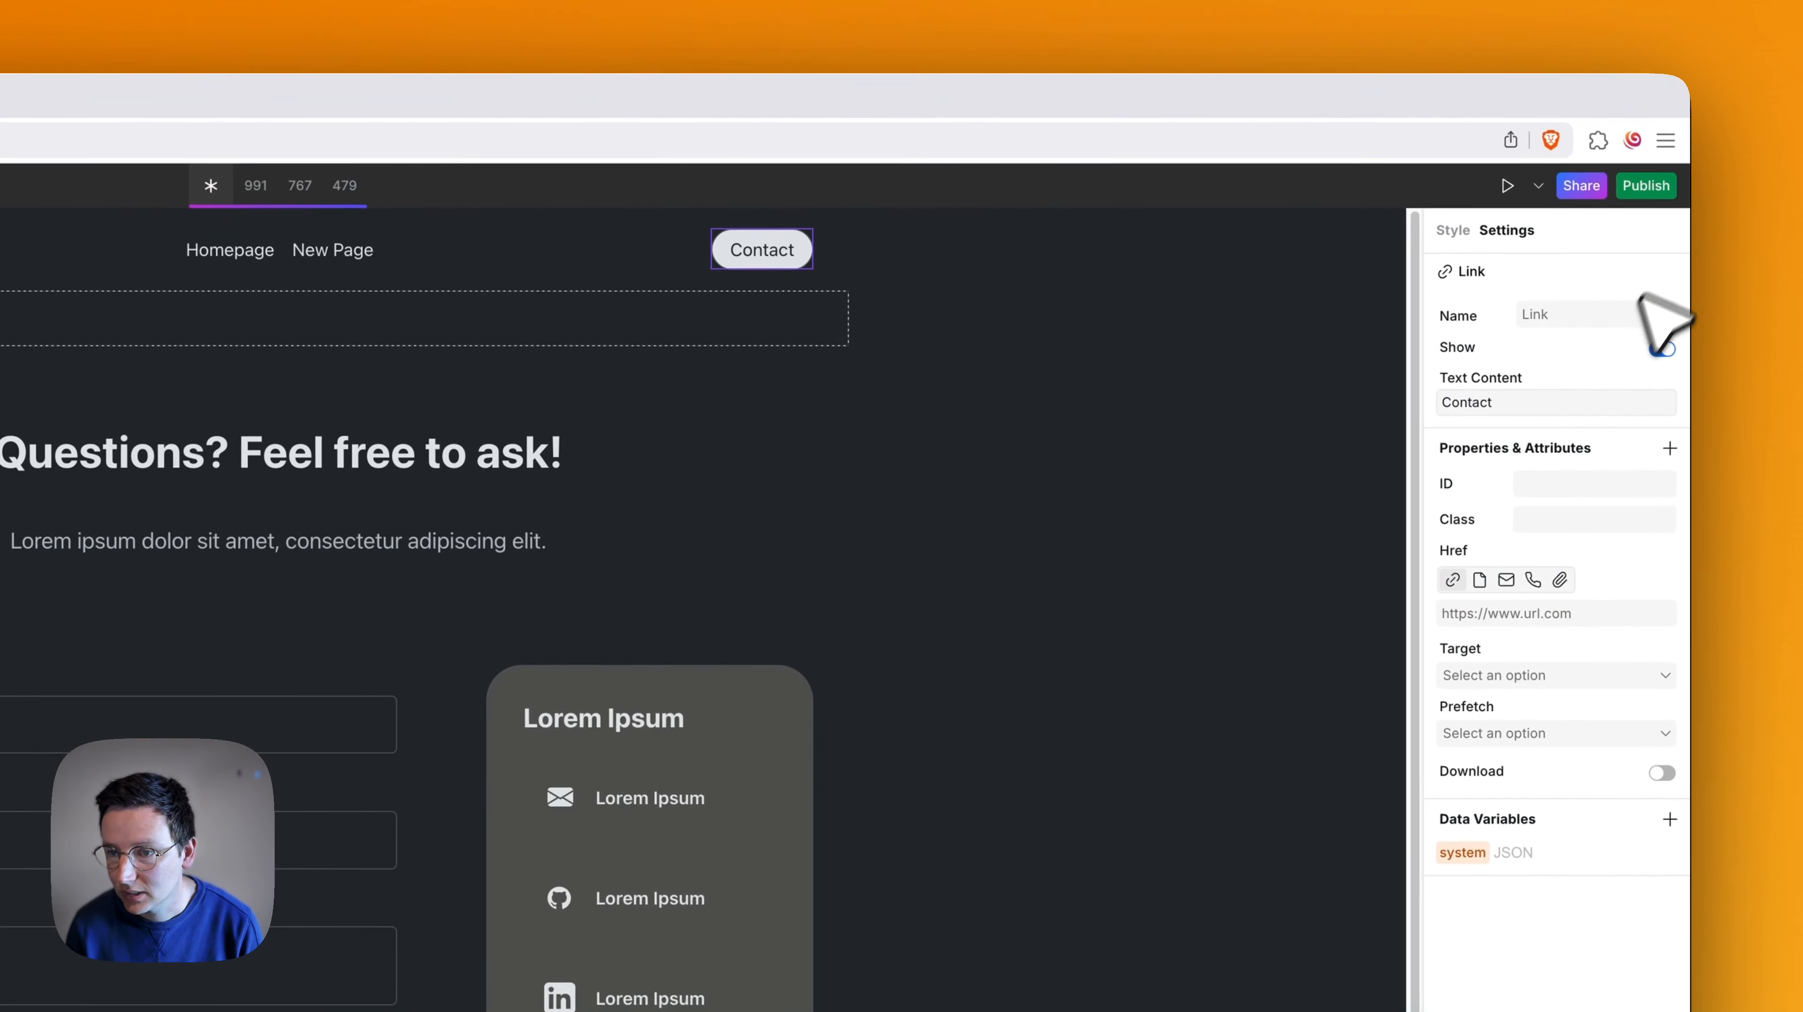
{"action": "left_click", "coordinate": [1480, 604]}
{"action": "left_click", "coordinate": [1503, 646]}
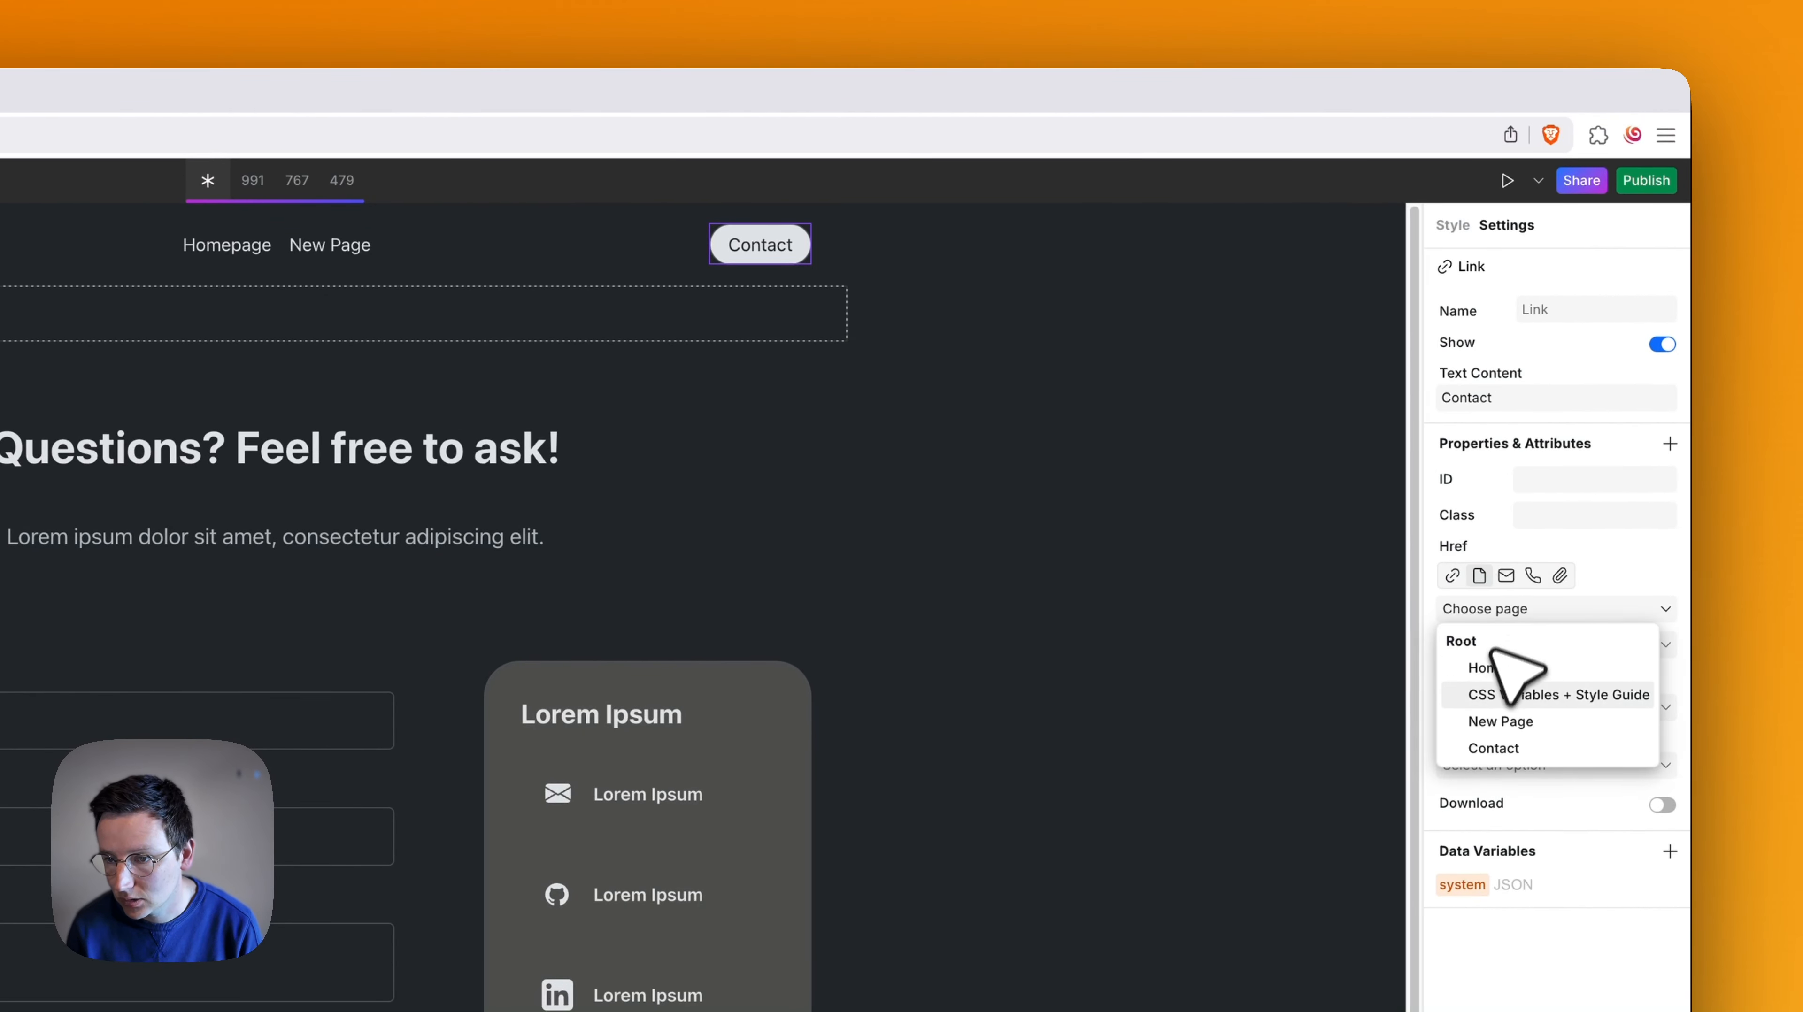
{"action": "left_click", "coordinate": [1495, 748]}
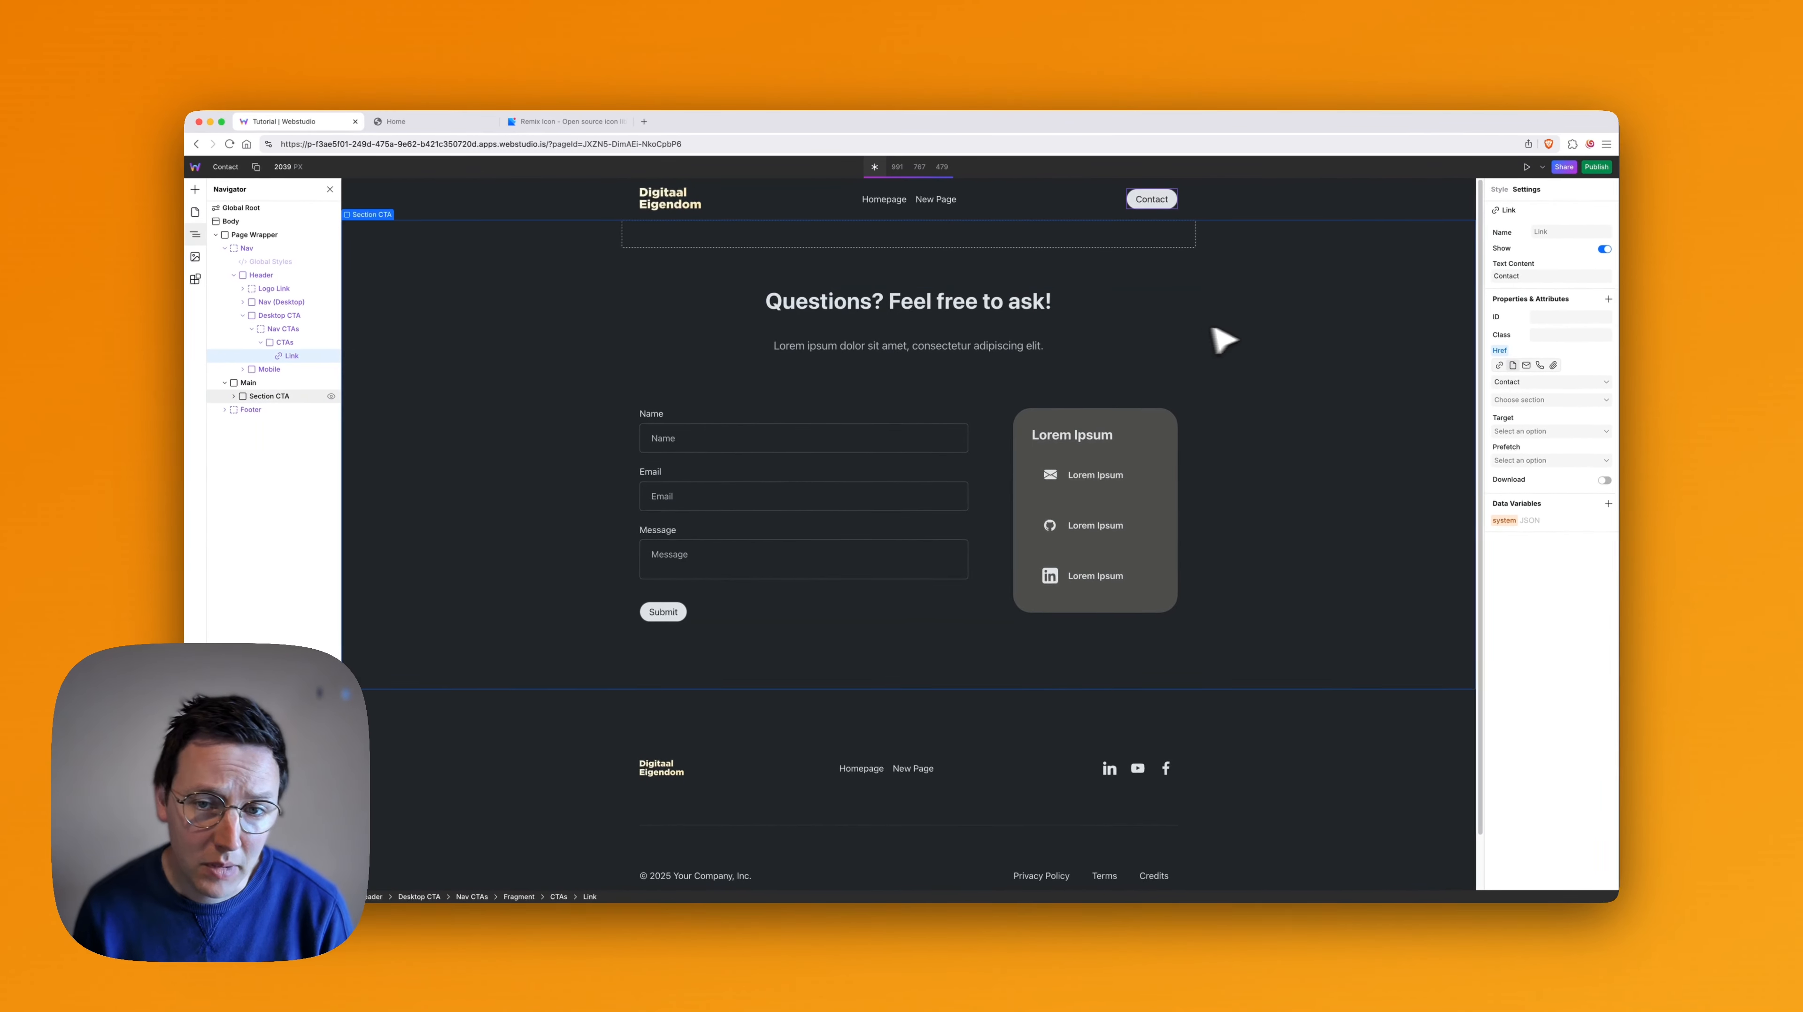
{"action": "left_click", "coordinate": [1645, 541]}
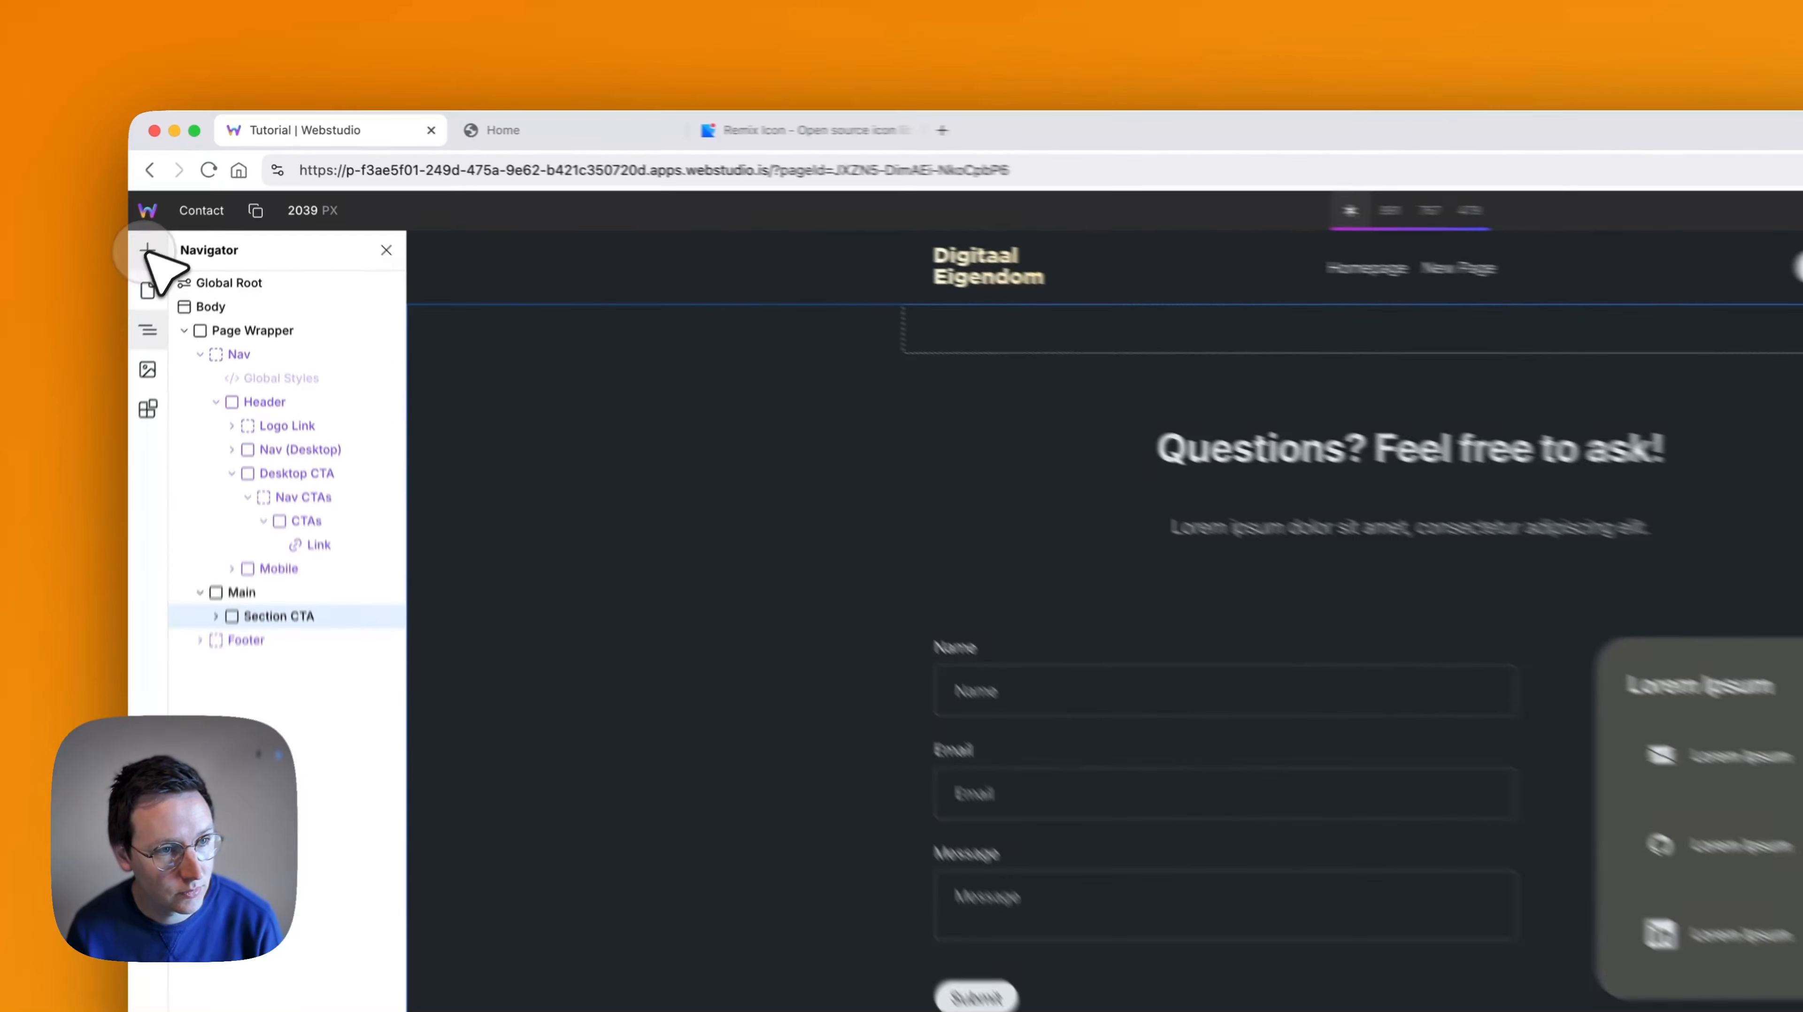
- Add a Slot inside Main, nest Section CTA in it and rename the Slot "Section Contact"
{"action": "left_click", "coordinate": [197, 190]}
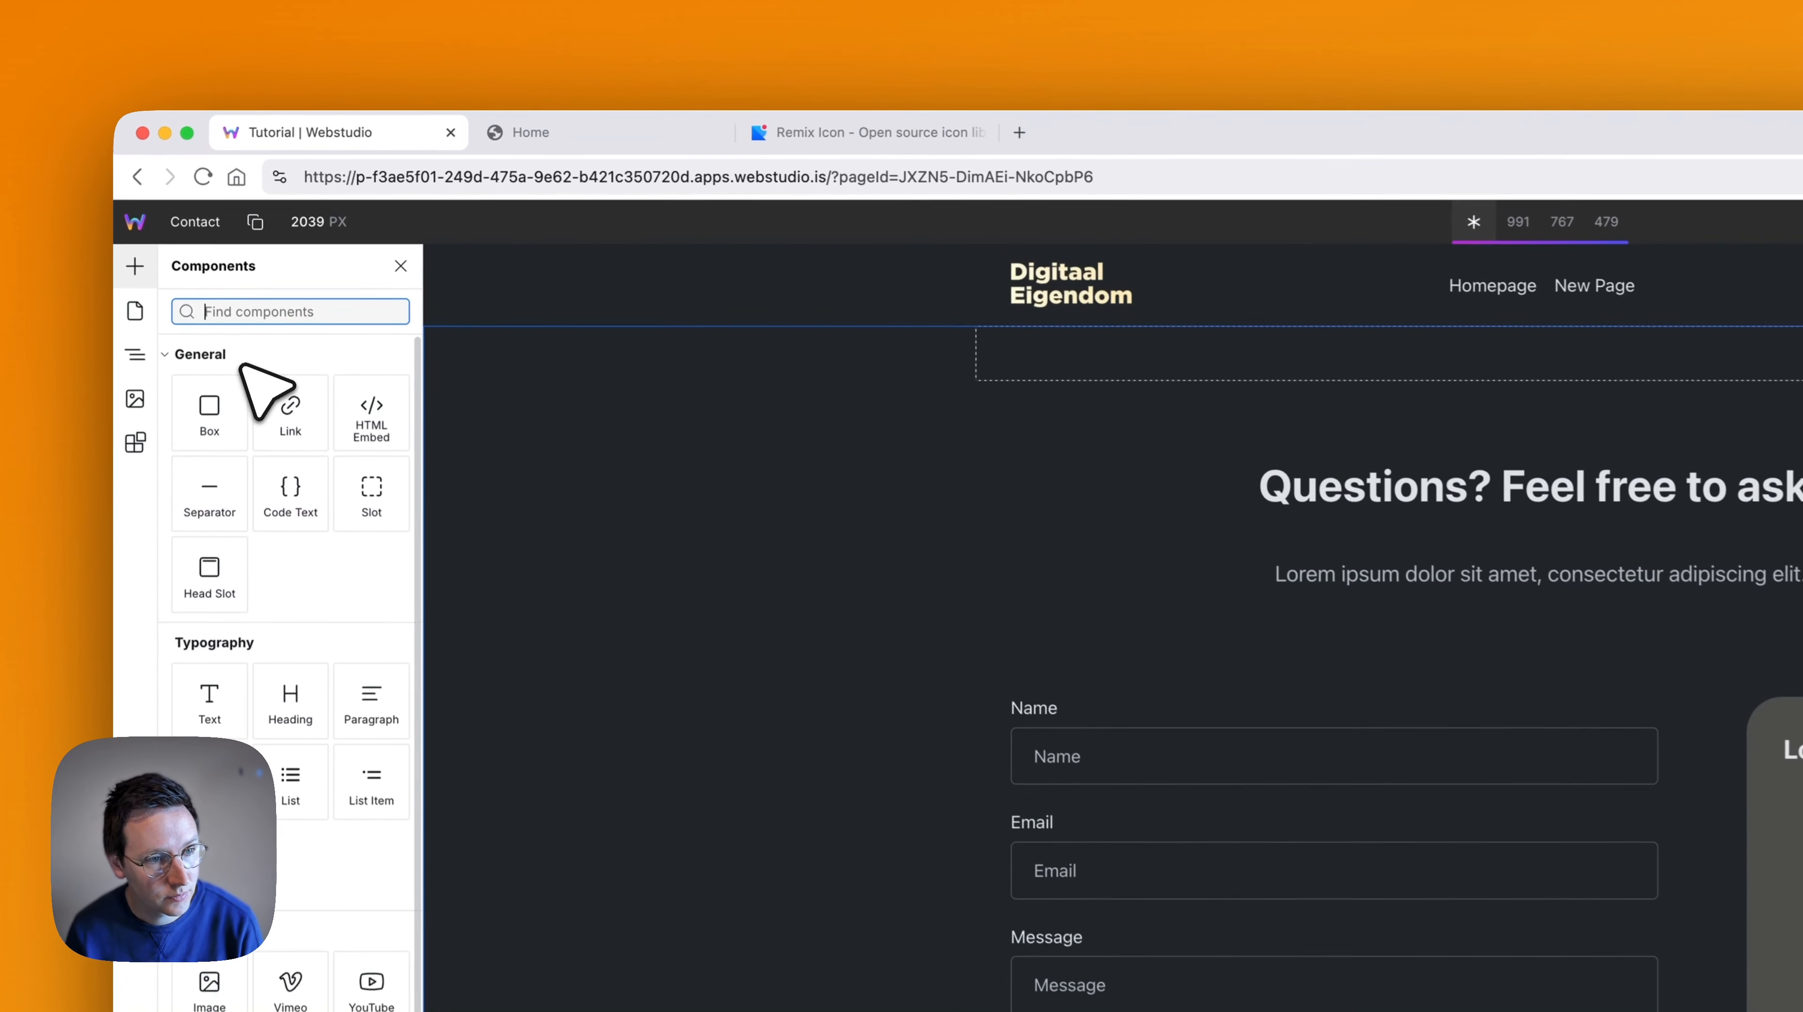
{"action": "left_click", "coordinate": [373, 505]}
{"action": "left_click_drag", "start_coordinate": [282, 727], "coordinate": [269, 693]}
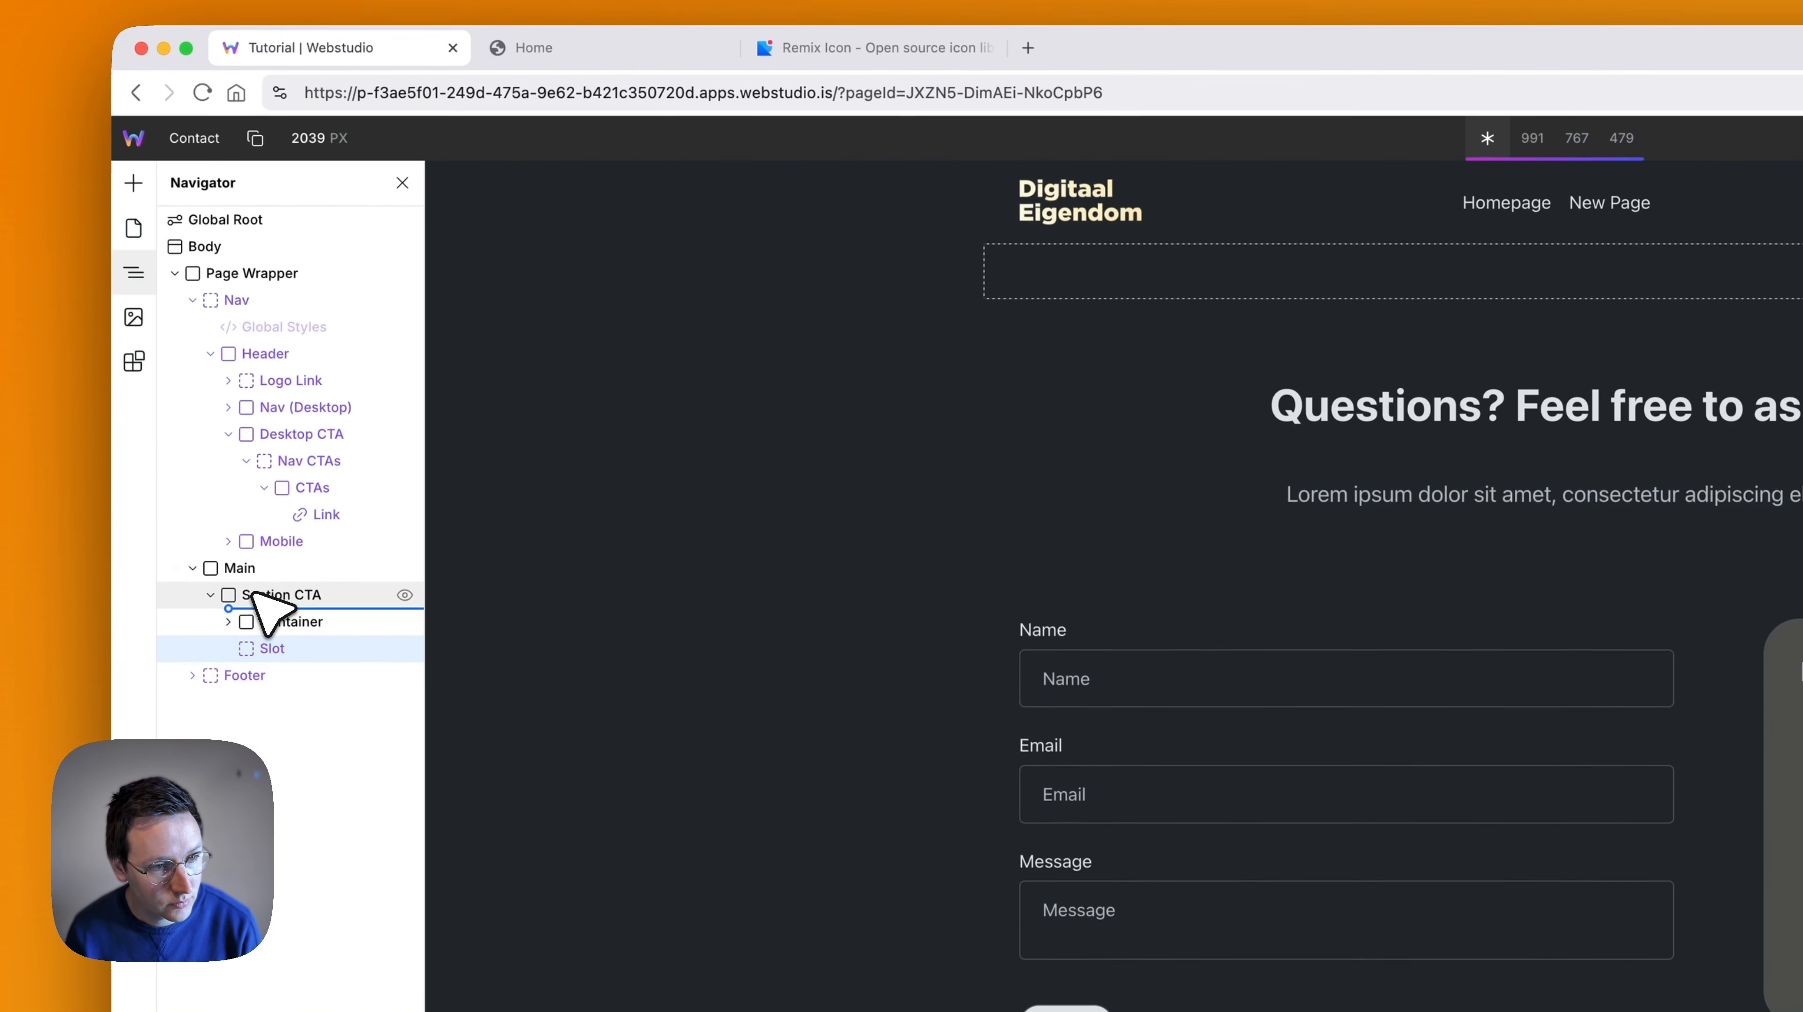
{"action": "mouse_move", "coordinate": [253, 594]}
{"action": "left_mouse_down"}
{"action": "mouse_move", "coordinate": [281, 577]}
{"action": "mouse_move", "coordinate": [262, 598]}
{"action": "left_mouse_up"}
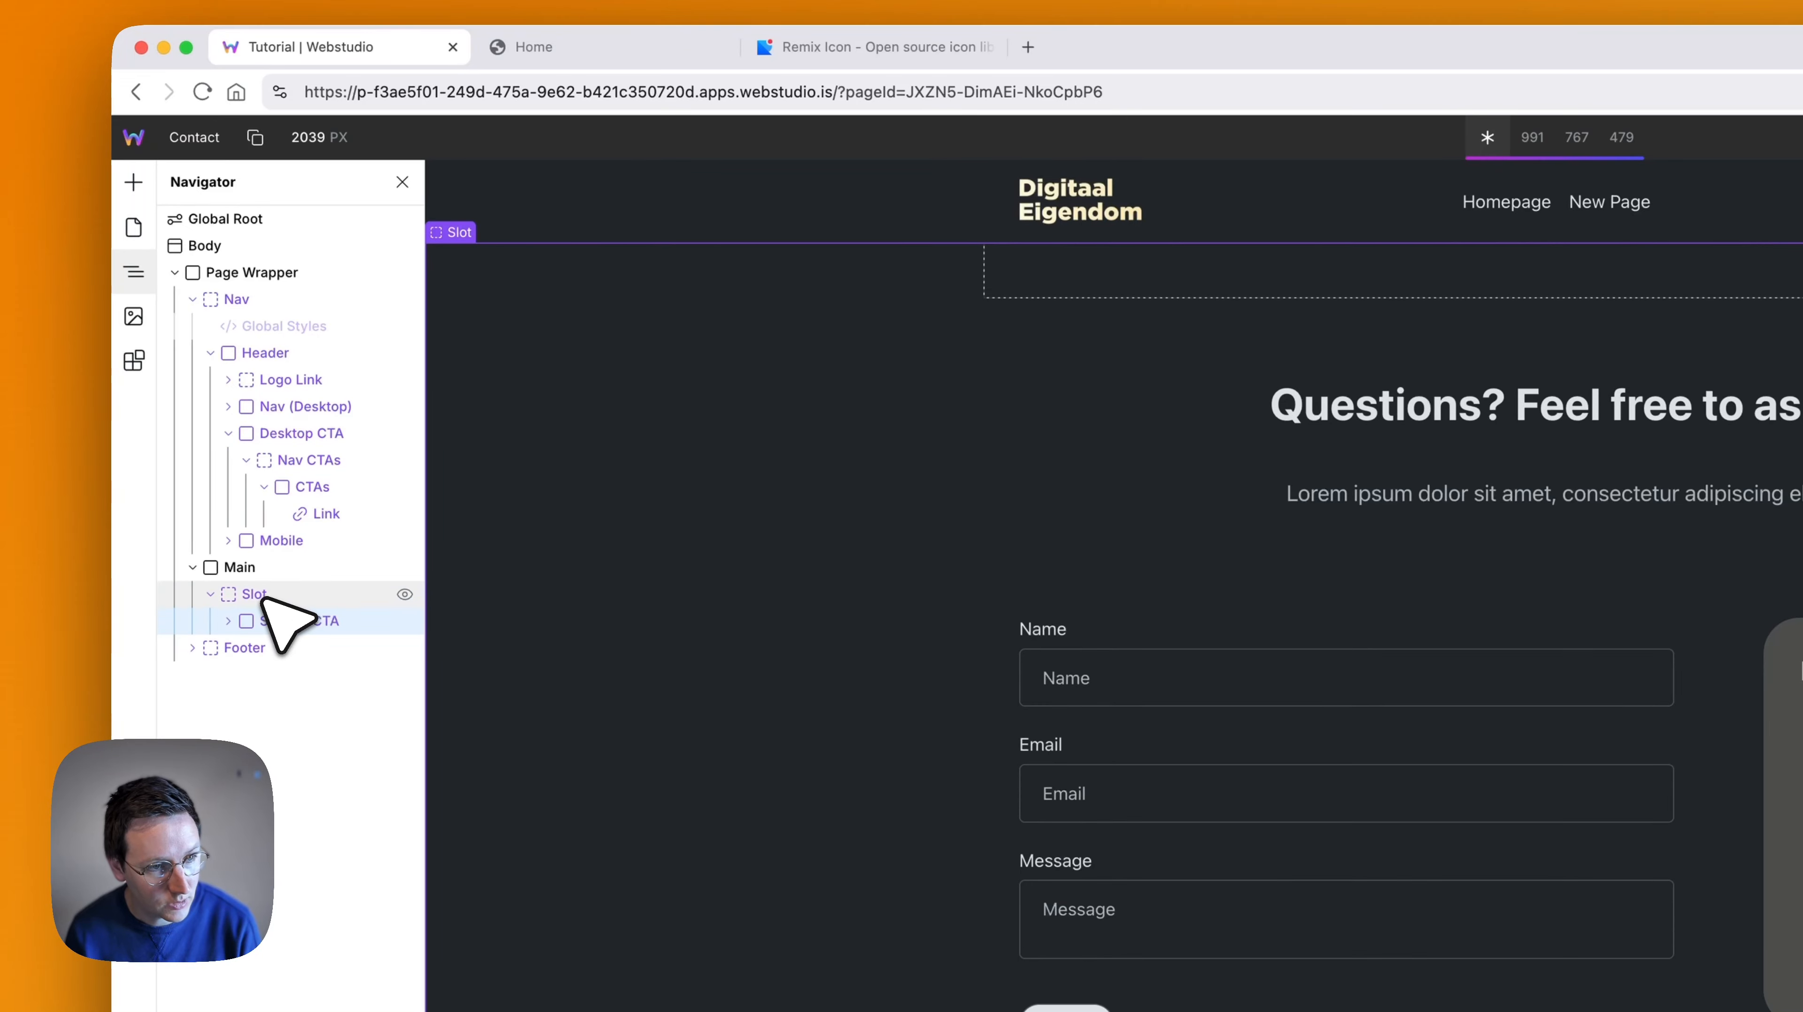
{"action": "double_click", "coordinate": [257, 595]}
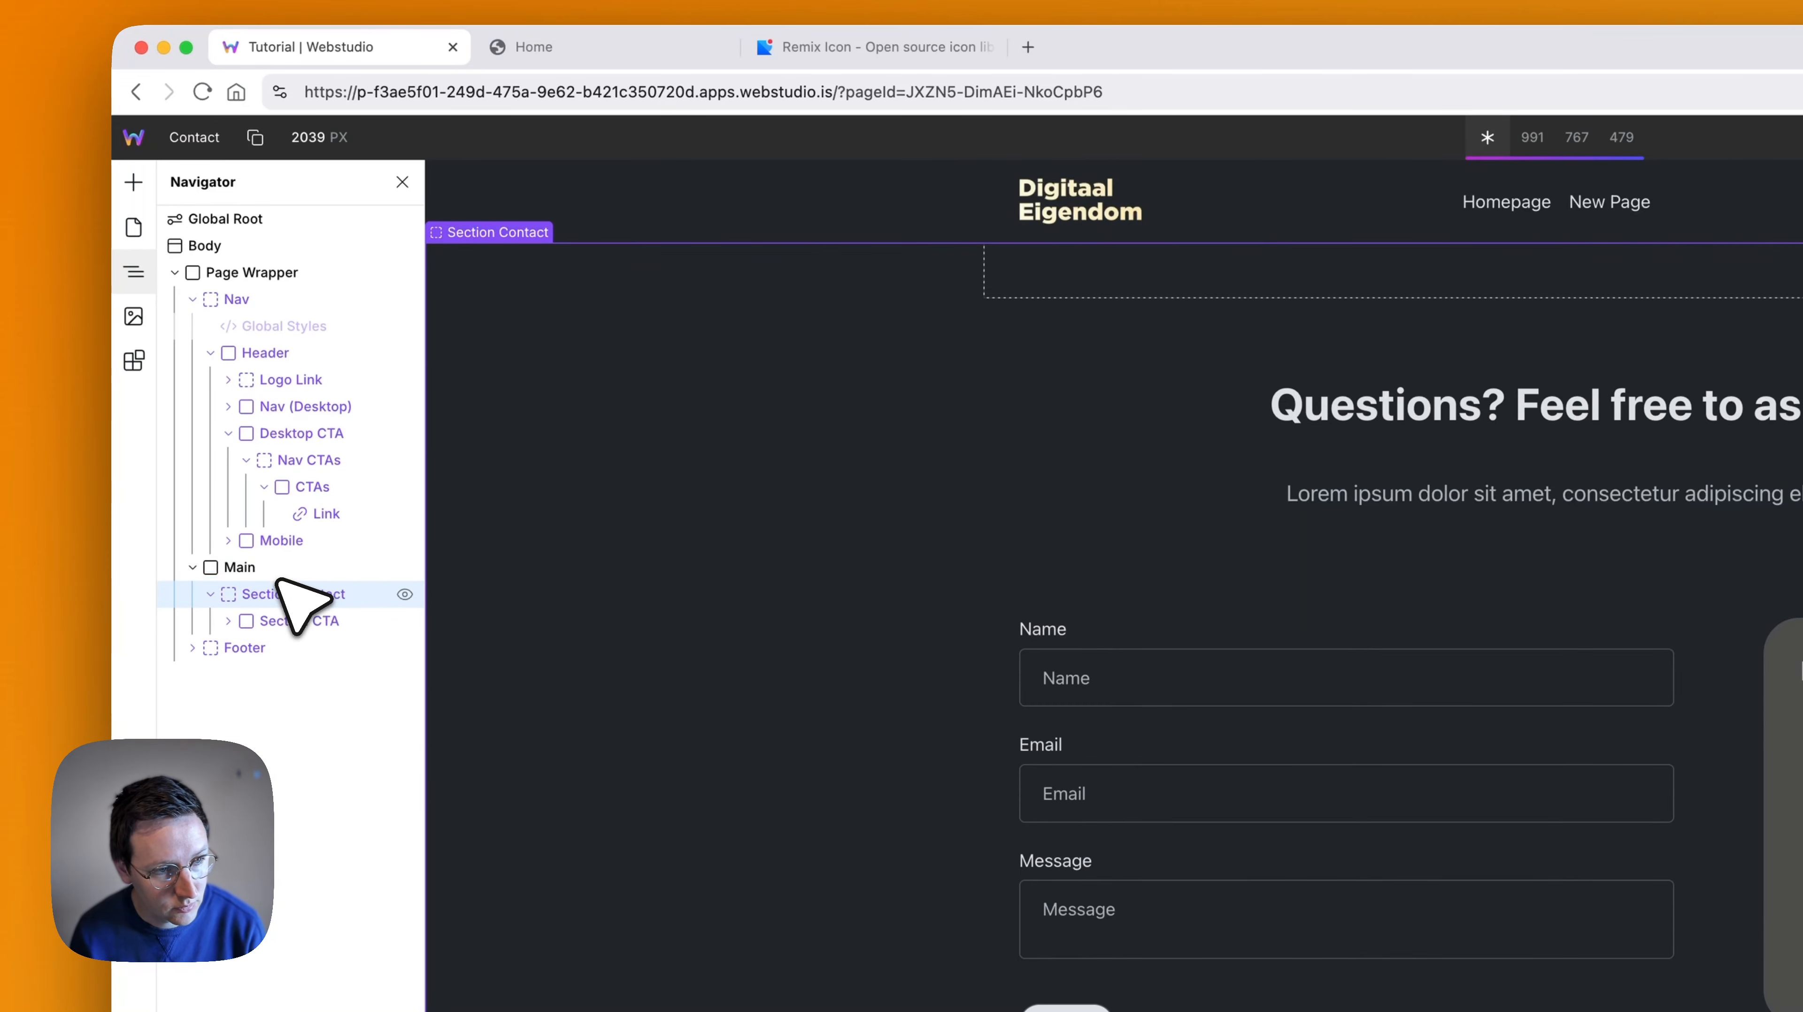
- Copy the Section Contact slot and paste it into Main on the Home page, below Section Articles
{"action": "key", "text": "super+c"}
{"action": "left_click", "coordinate": [133, 227]}
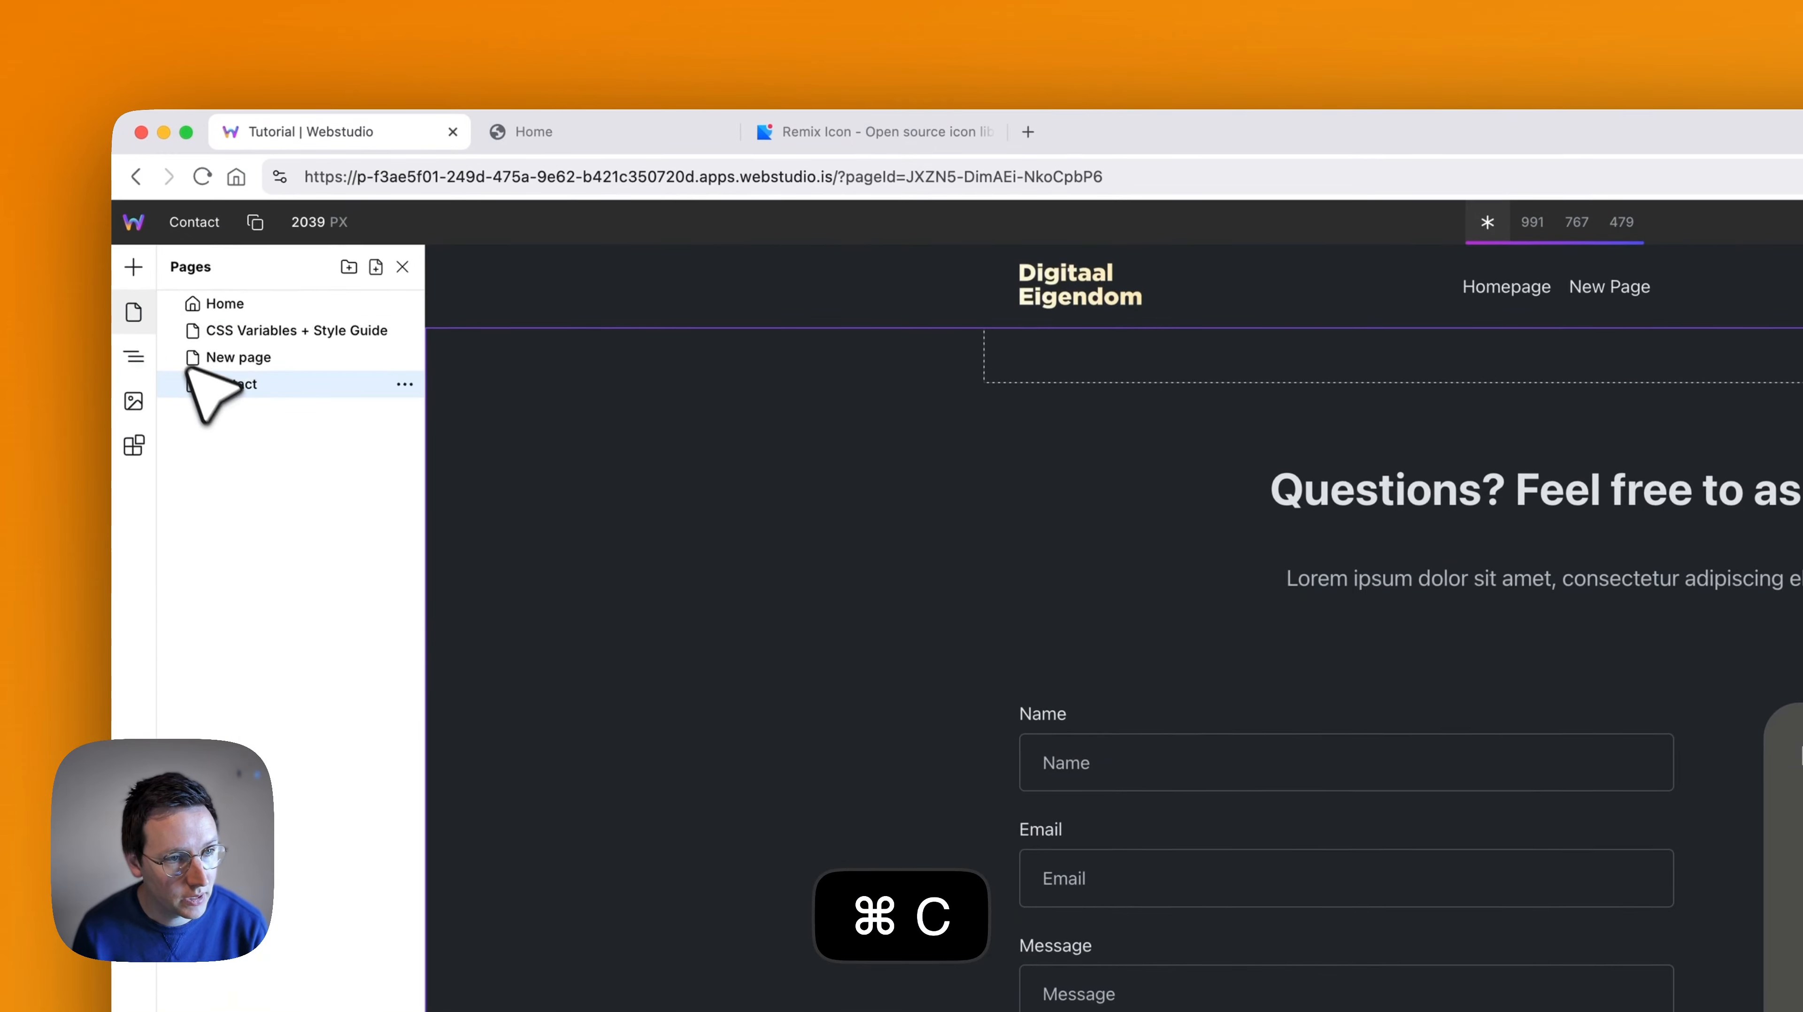
{"action": "left_click", "coordinate": [225, 305]}
{"action": "scroll", "coordinate": [1063, 567], "scroll_direction": "down", "scroll_amount": 15}
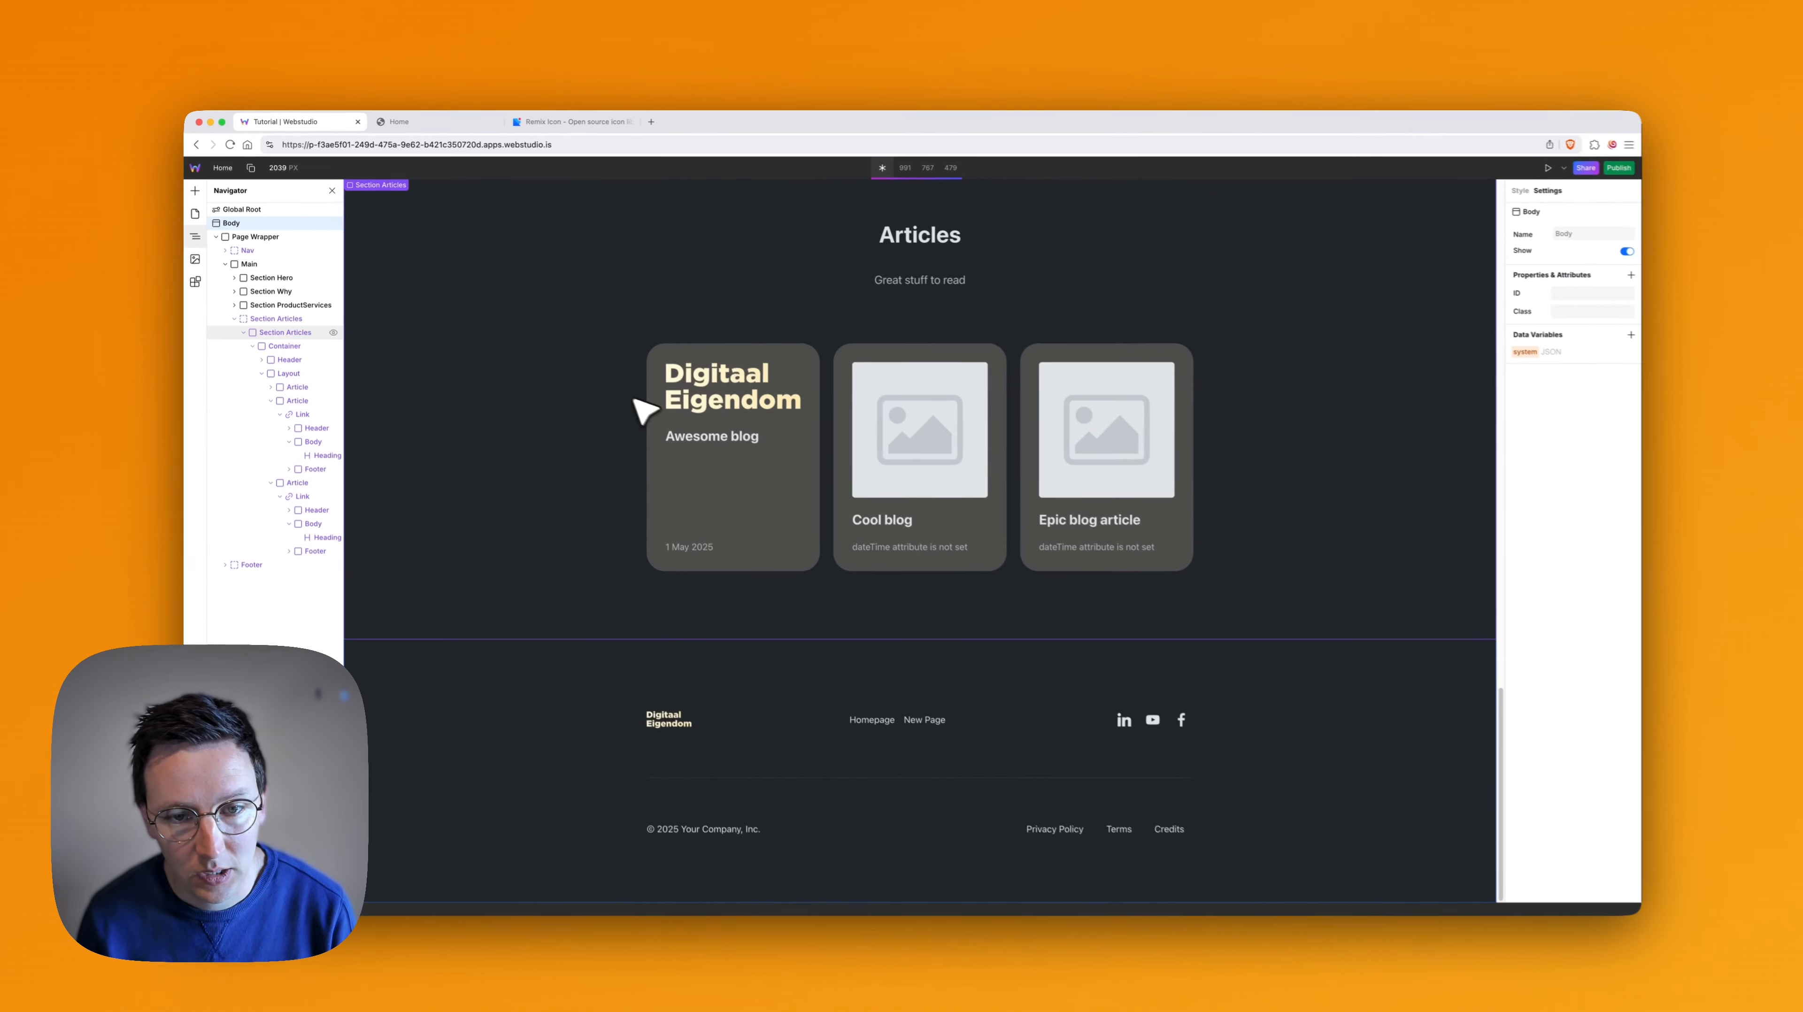
{"action": "left_click", "coordinate": [235, 315]}
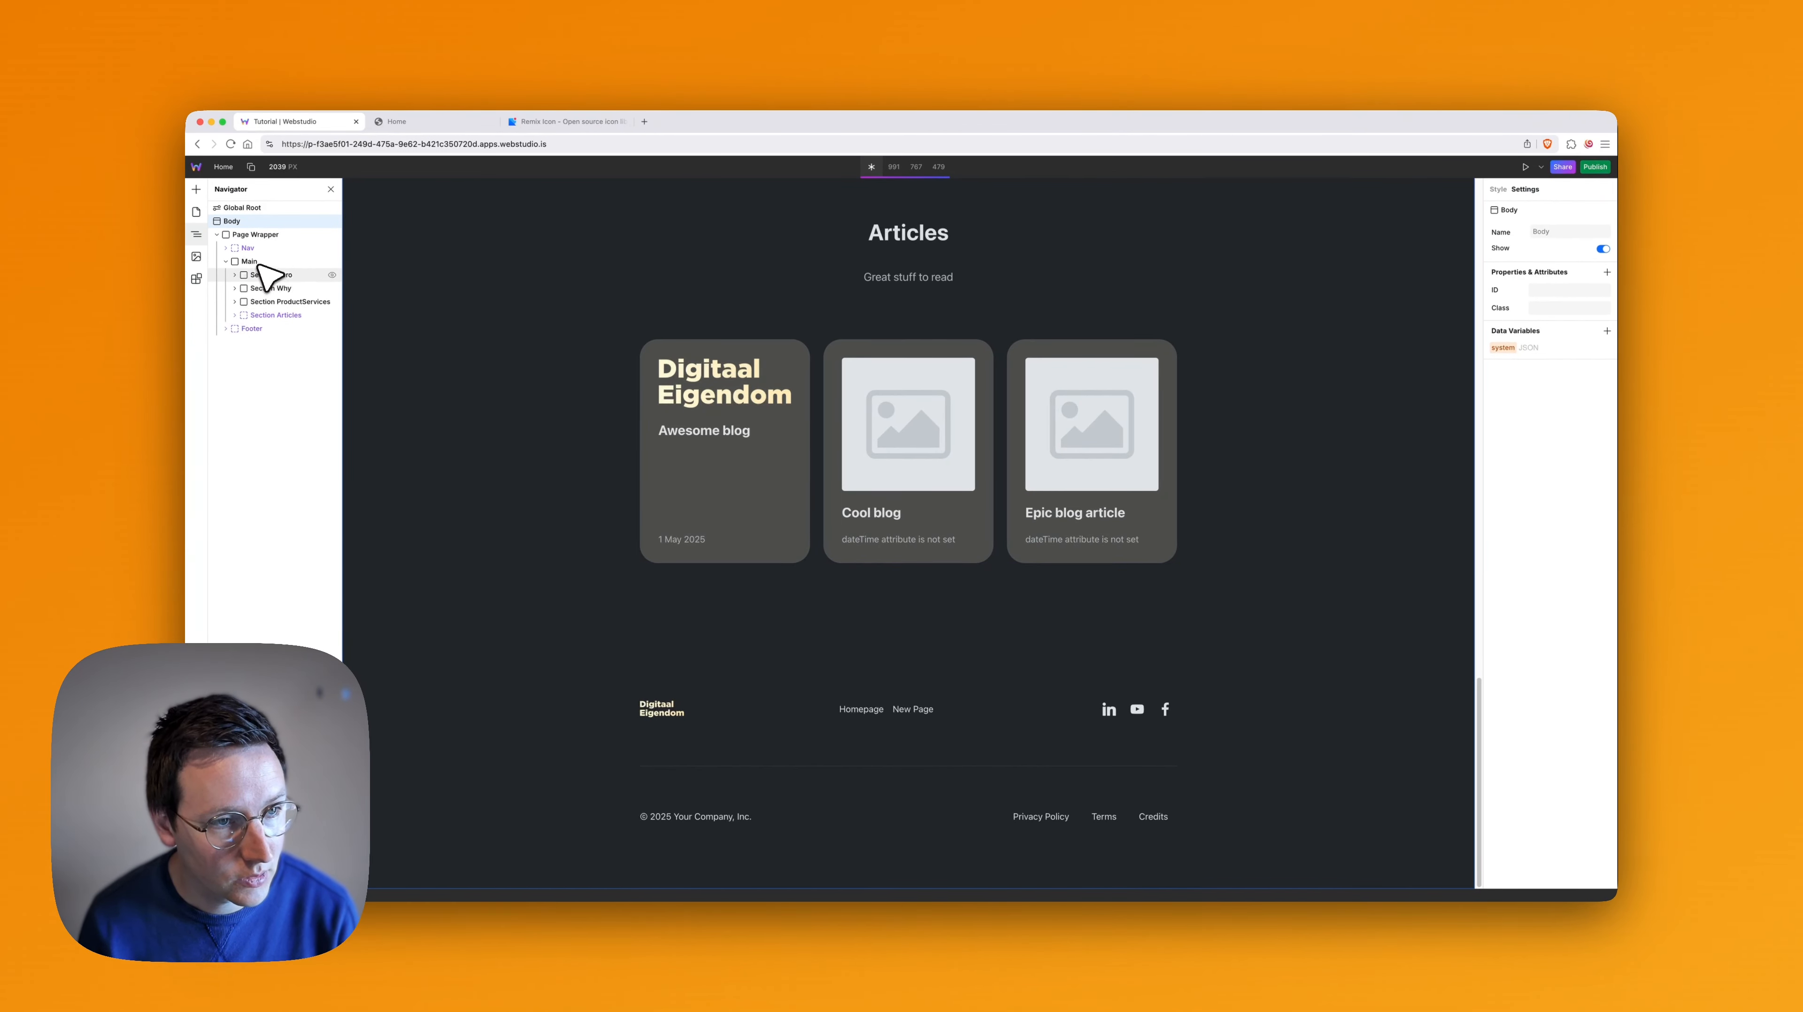
{"action": "left_click", "coordinate": [254, 262]}
{"action": "key", "text": "super+v"}
{"action": "scroll", "coordinate": [612, 407], "scroll_direction": "down", "scroll_amount": 6}
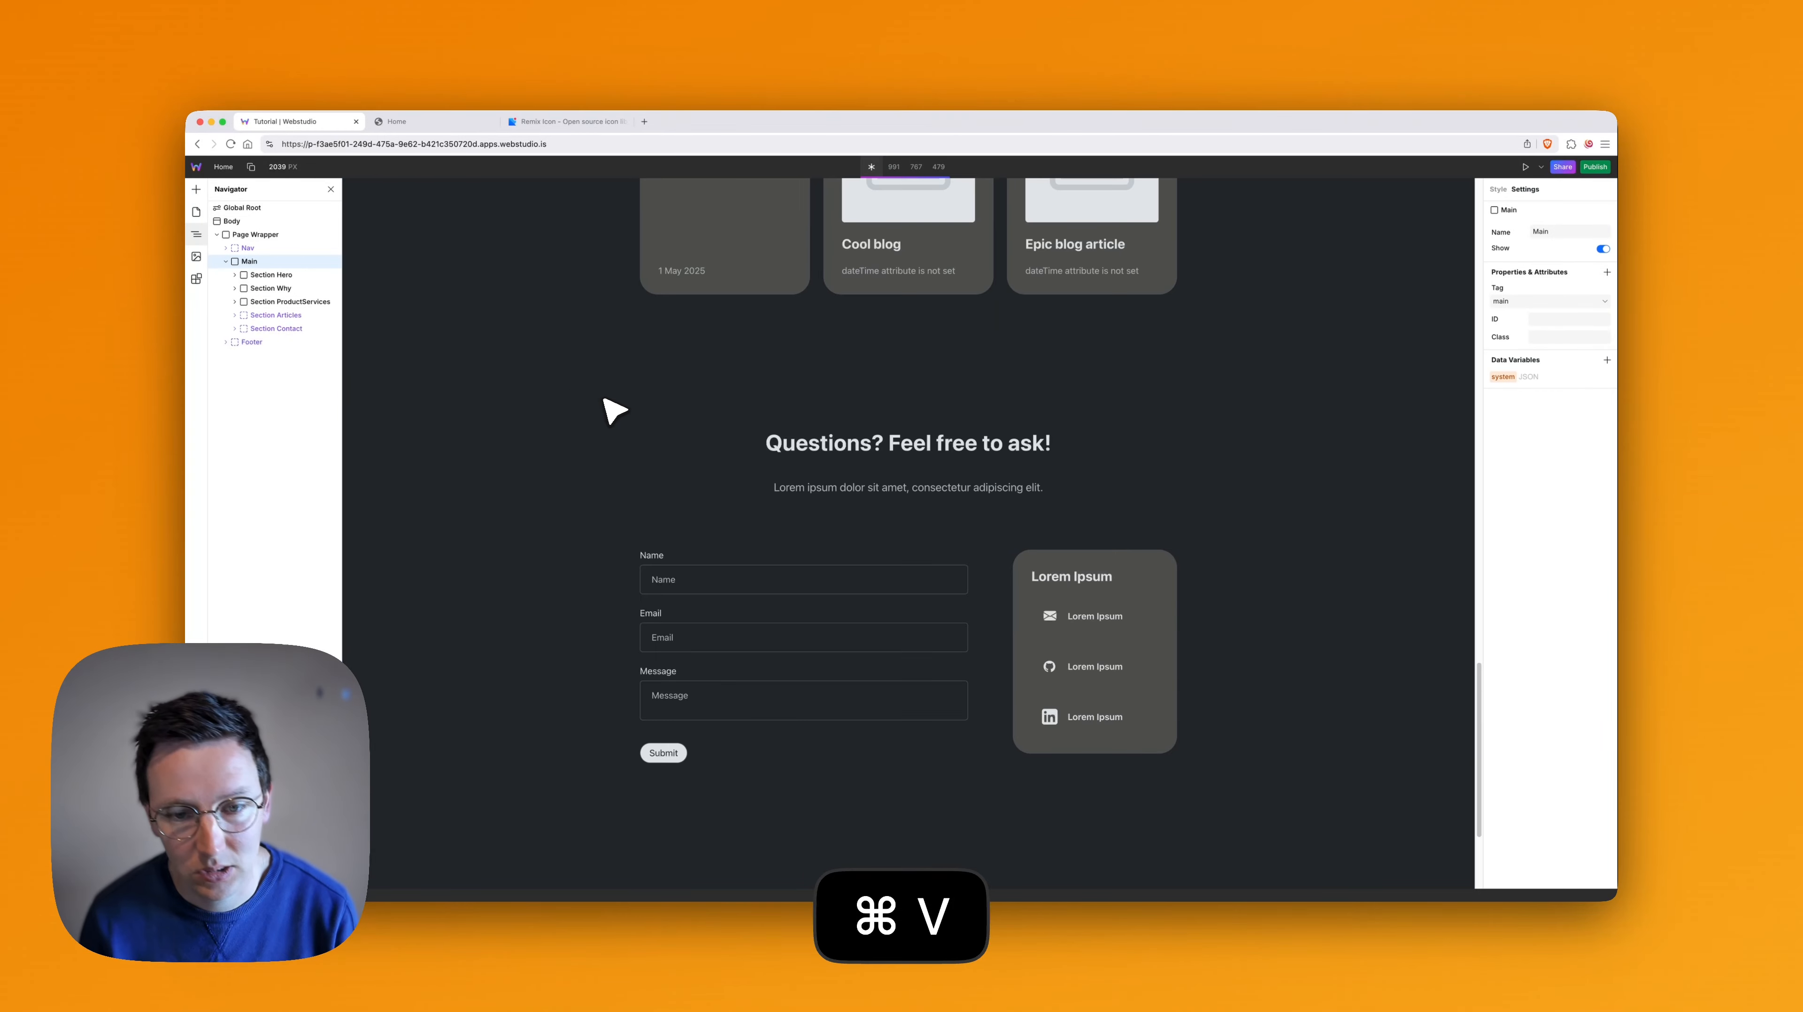
{"action": "scroll", "coordinate": [943, 348], "scroll_direction": "up", "scroll_amount": 5}
{"action": "scroll", "coordinate": [851, 341], "scroll_direction": "down", "scroll_amount": 5}
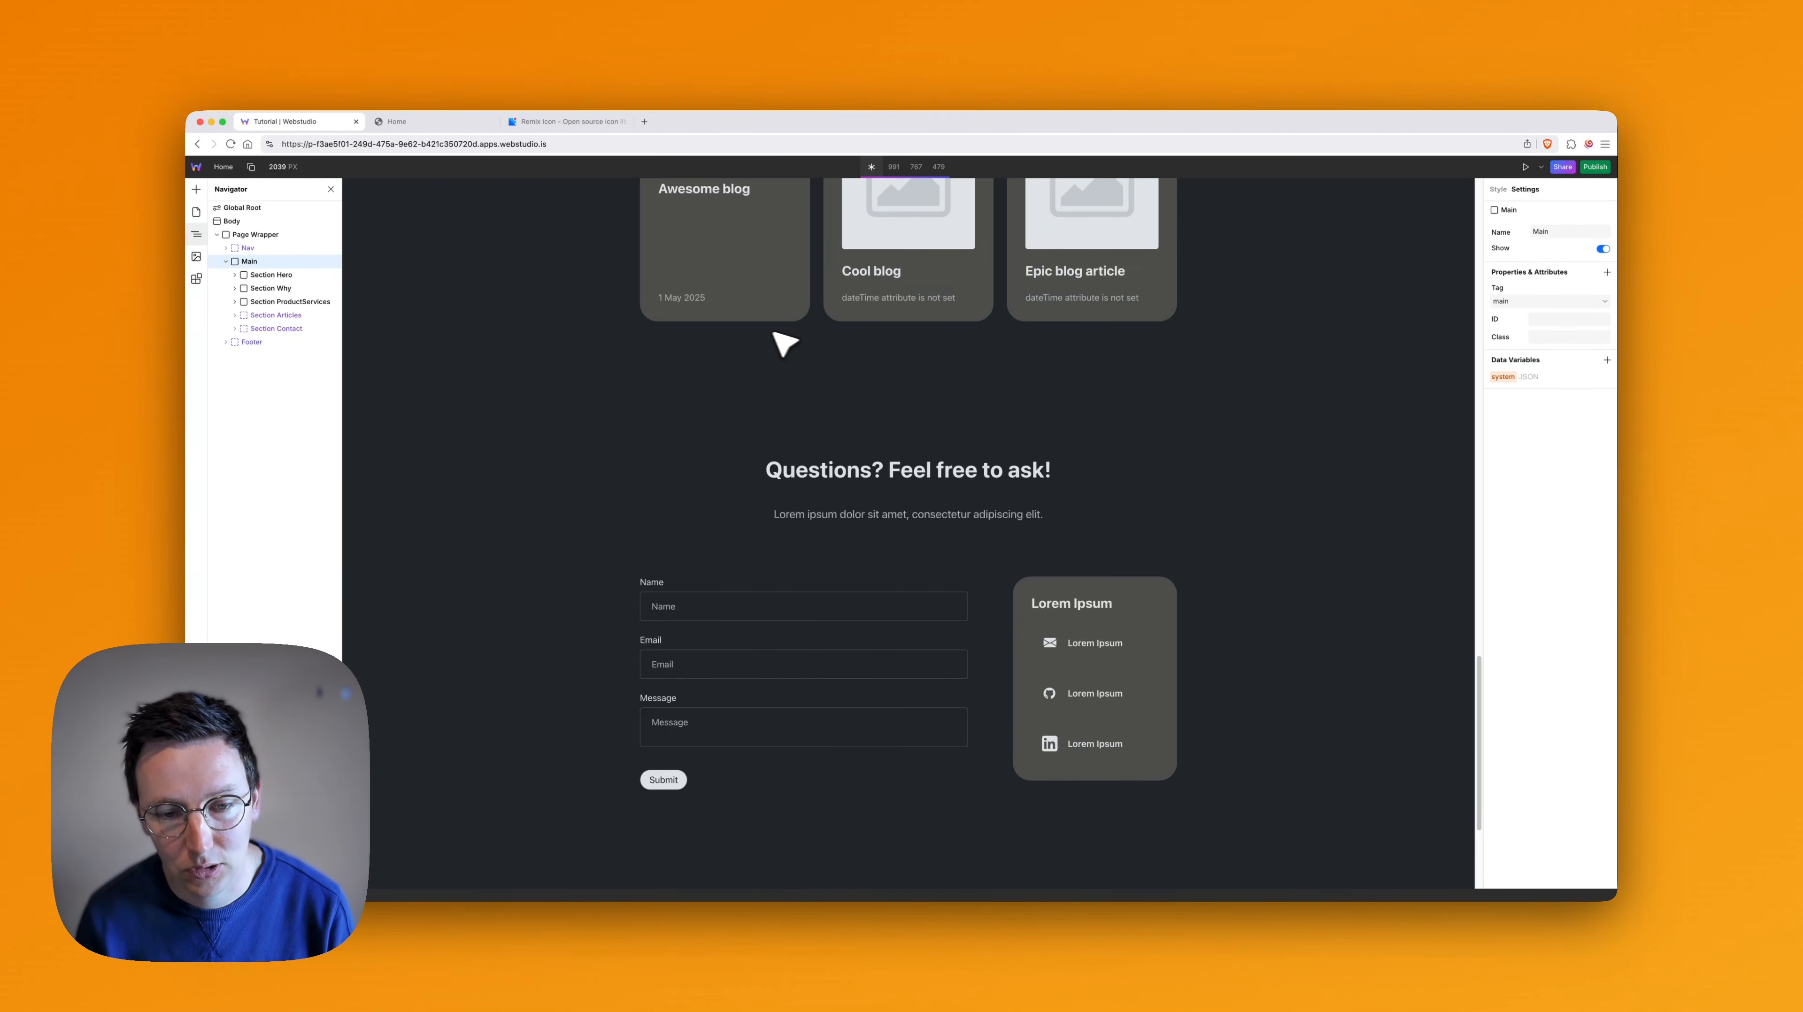
{"action": "scroll", "coordinate": [857, 464], "scroll_direction": "down", "scroll_amount": 3}
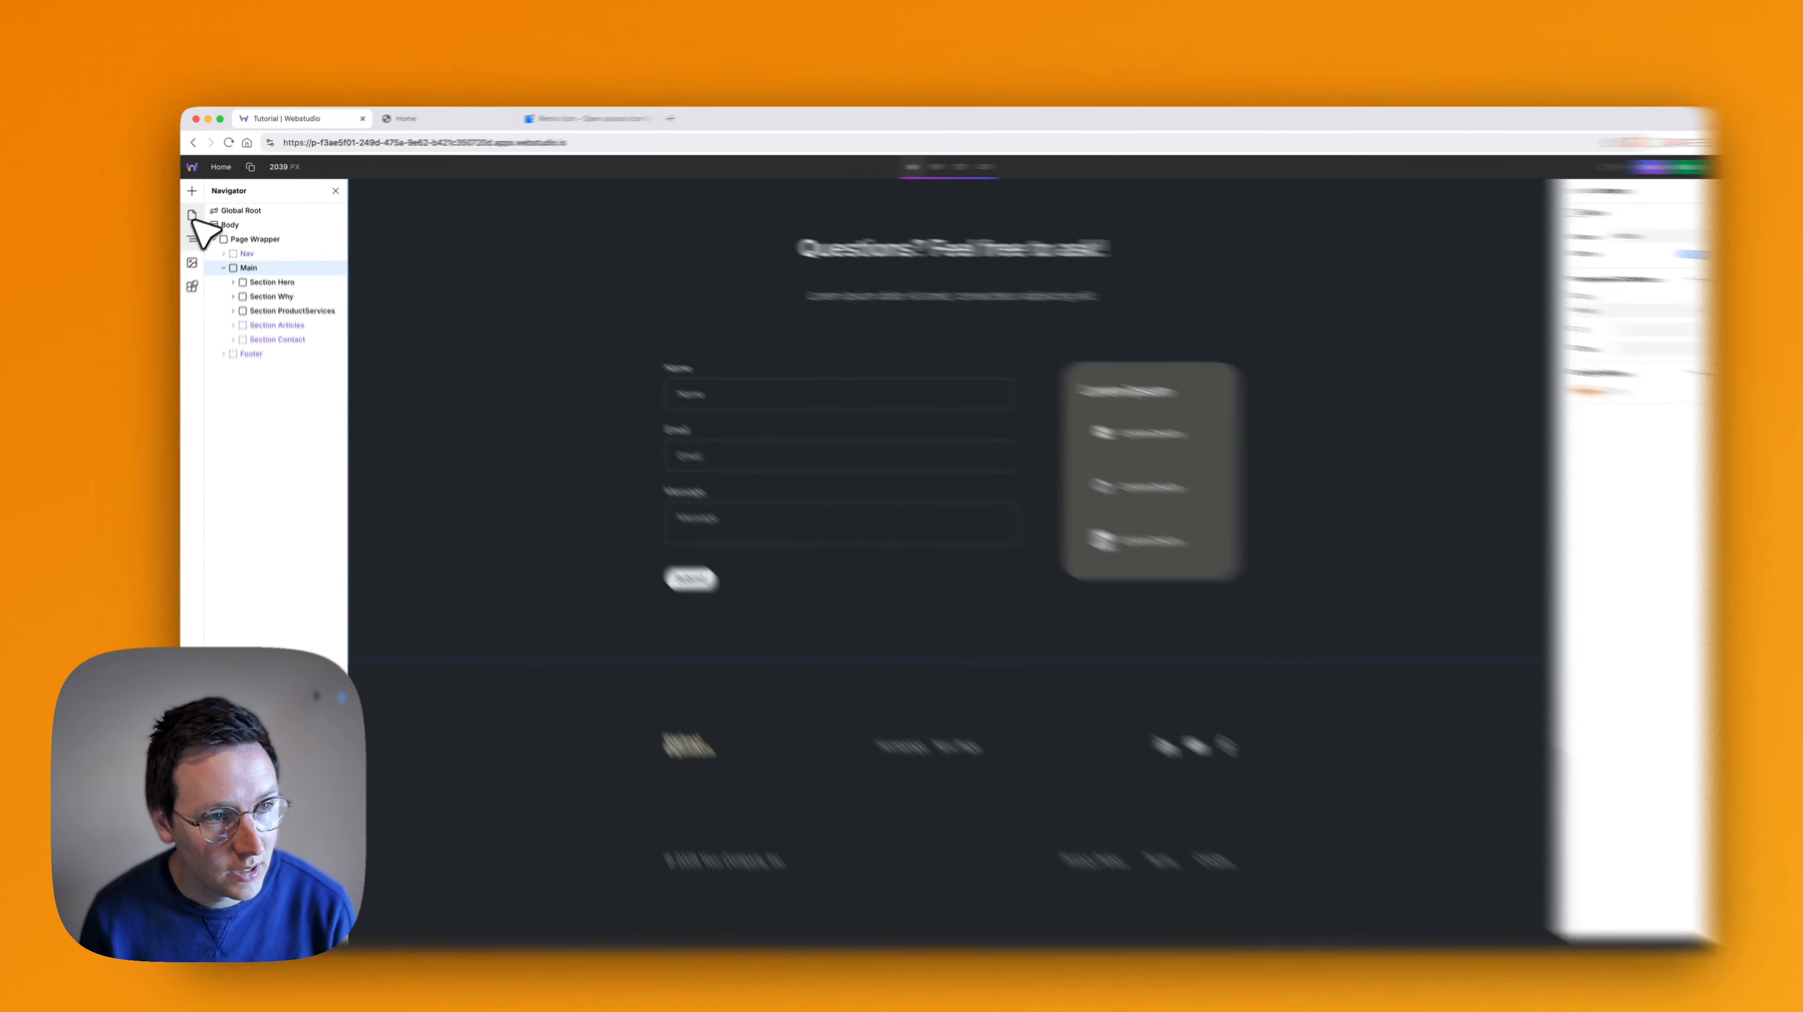
- Paste the copied Section Contact slot into Main on New page, below Section Articles
{"action": "left_click", "coordinate": [196, 212]}
{"action": "left_click", "coordinate": [234, 295]}
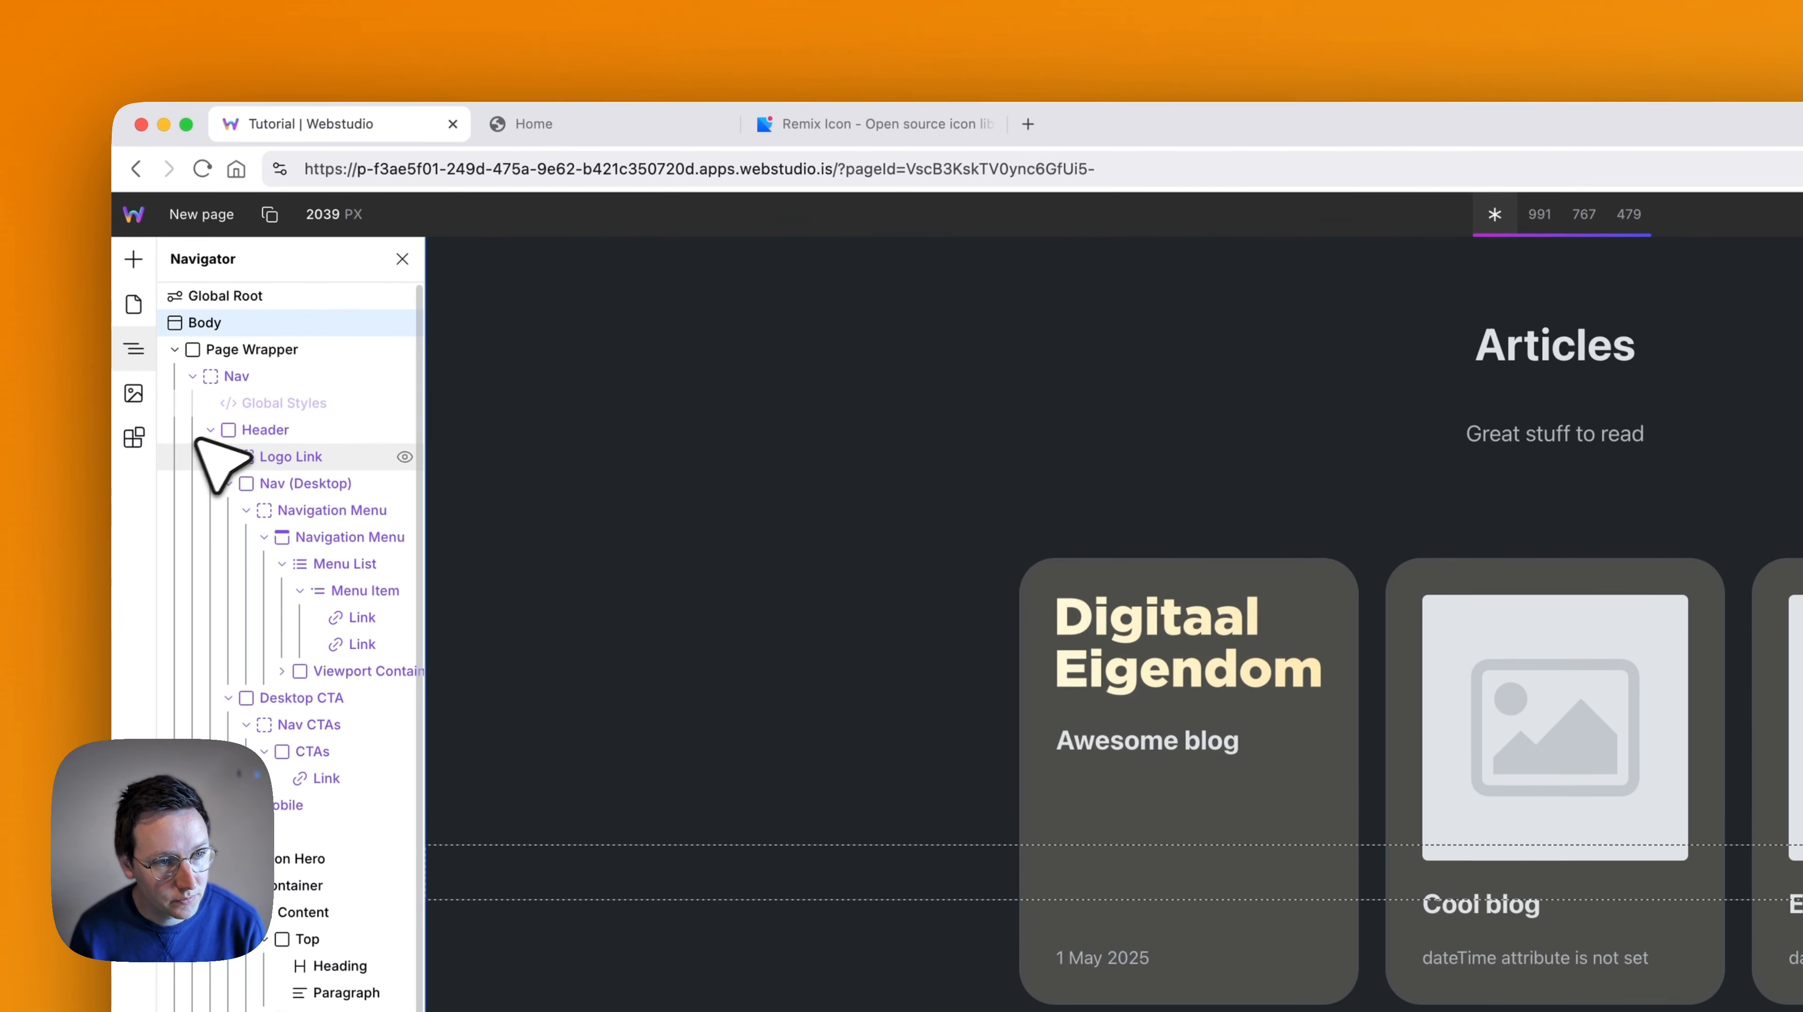
{"action": "left_click", "coordinate": [210, 364]}
{"action": "left_click", "coordinate": [192, 310]}
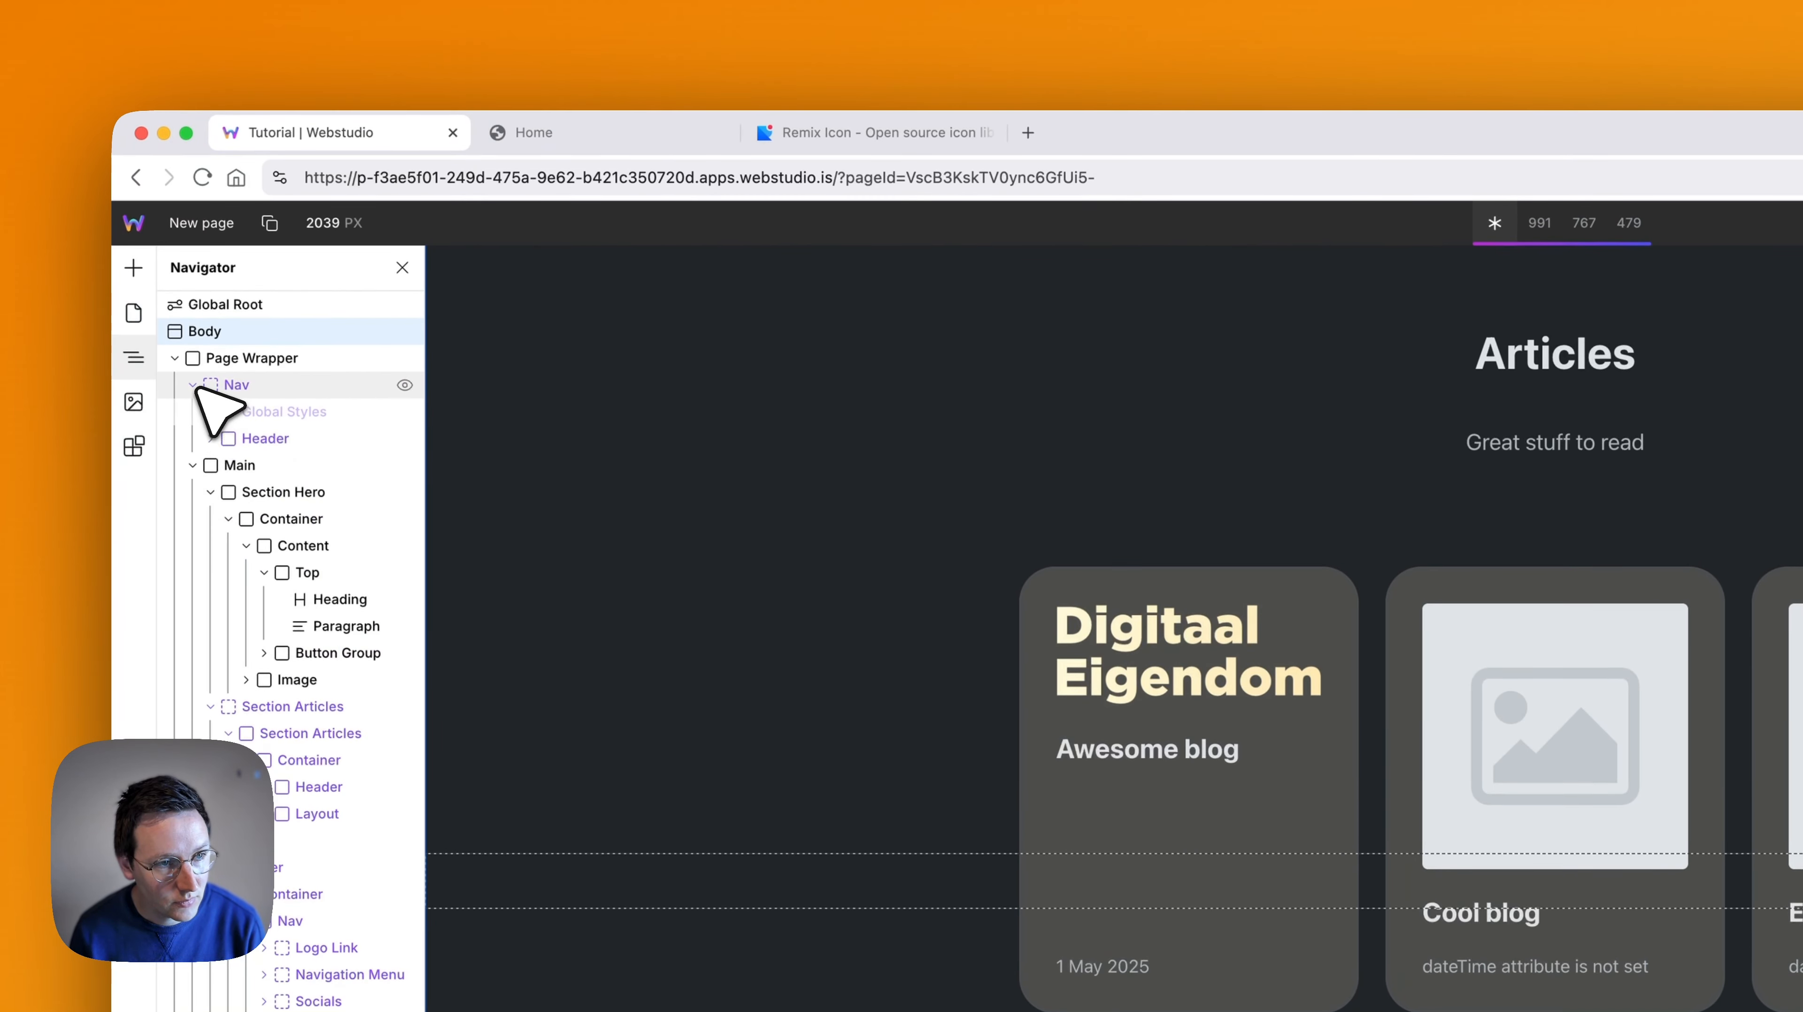
{"action": "left_click", "coordinate": [210, 438]}
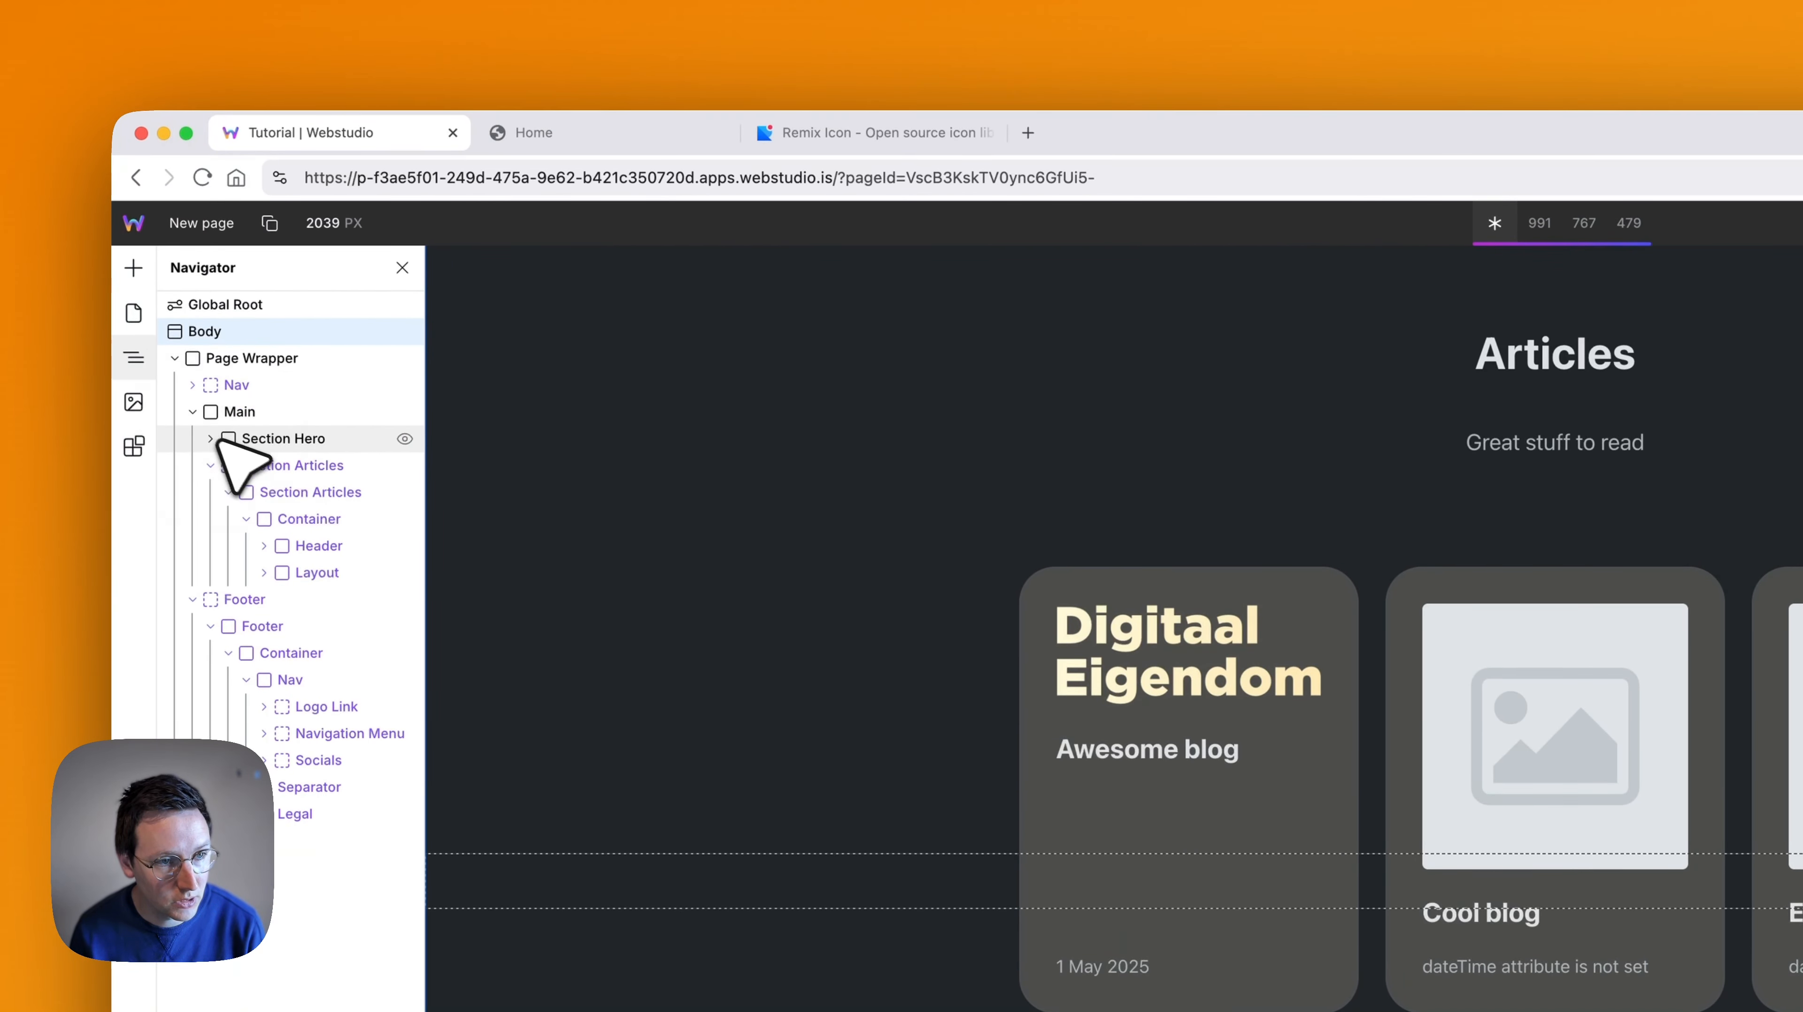
{"action": "left_click", "coordinate": [213, 465]}
{"action": "left_click", "coordinate": [284, 413]}
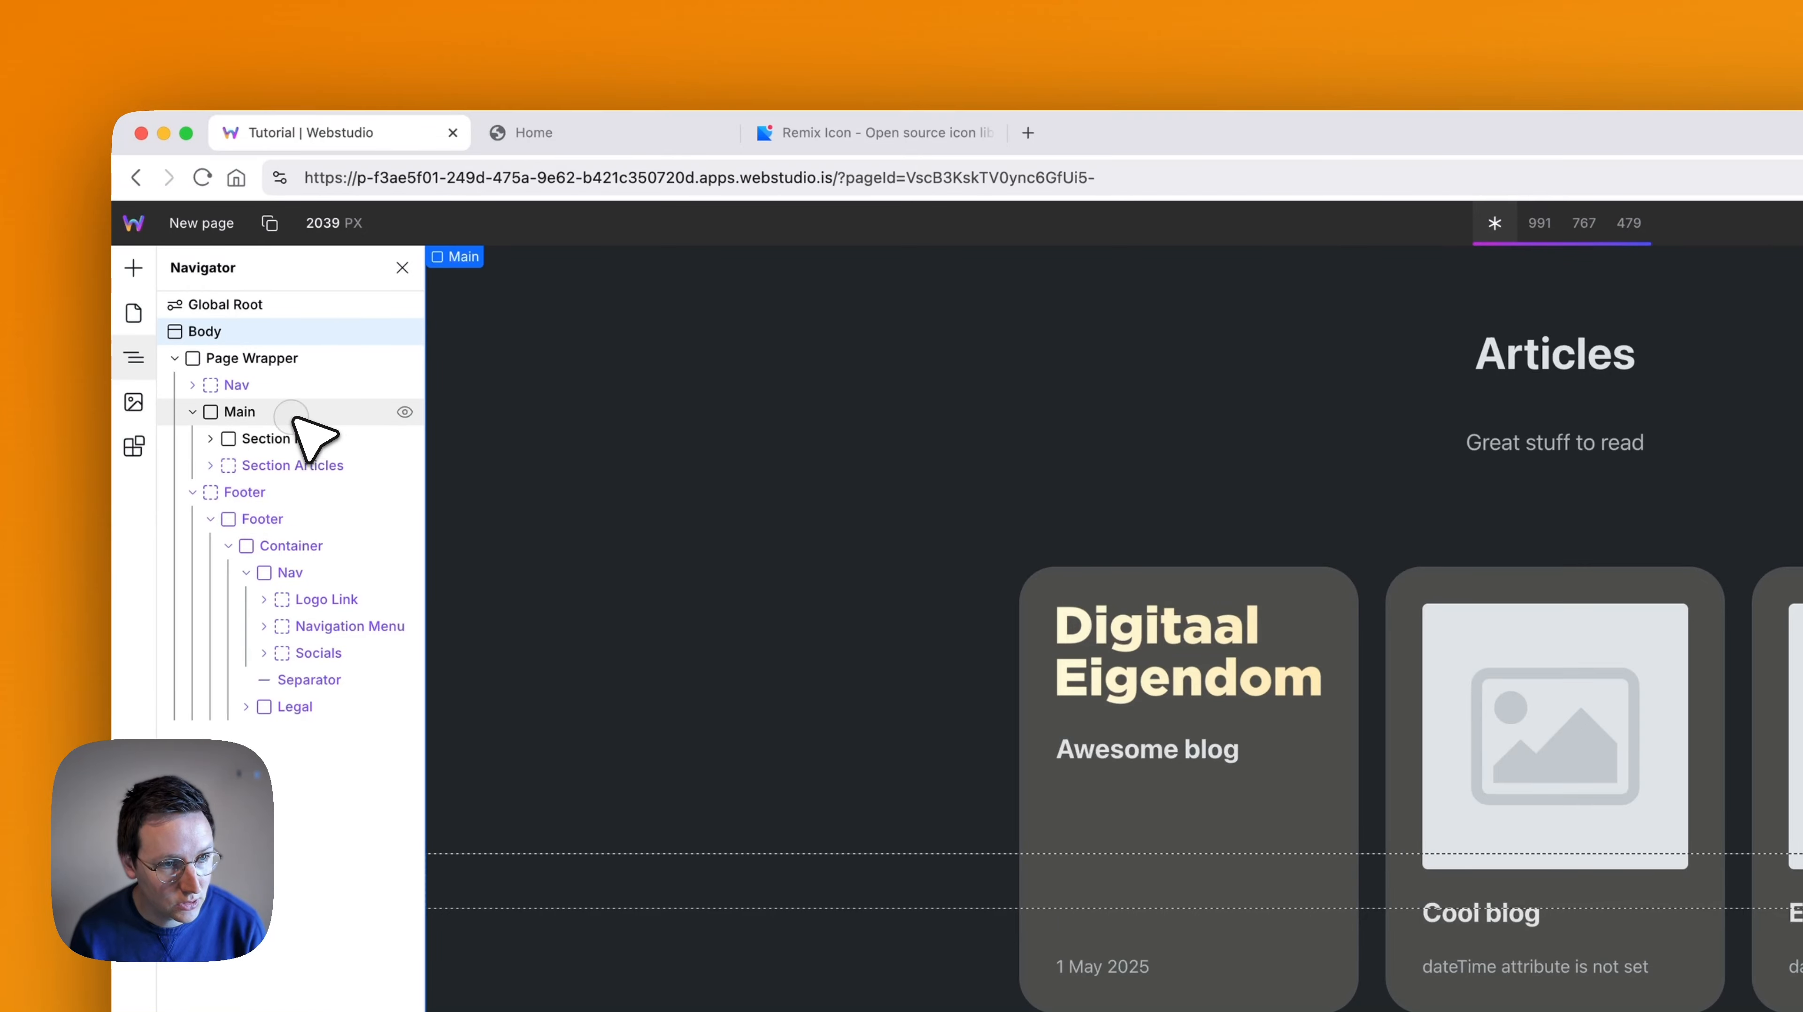
{"action": "key", "text": "super+v"}
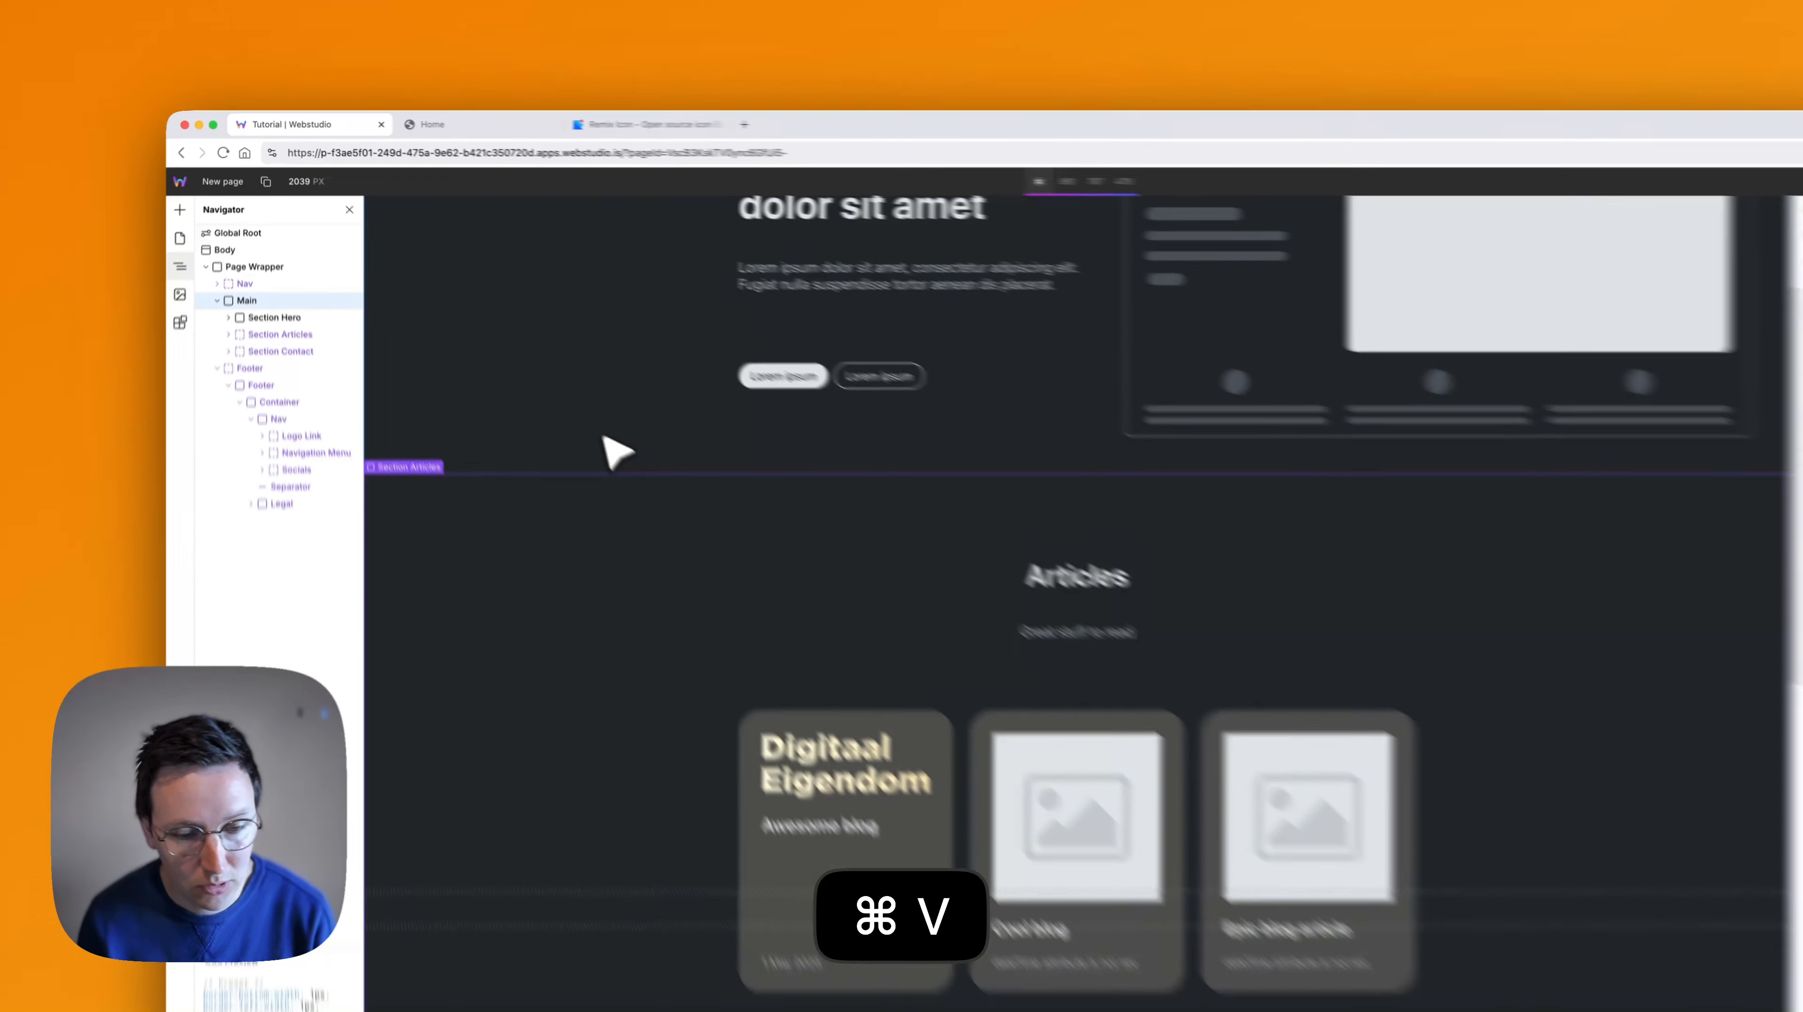
{"action": "scroll", "coordinate": [1028, 673], "scroll_direction": "down", "scroll_amount": 10}
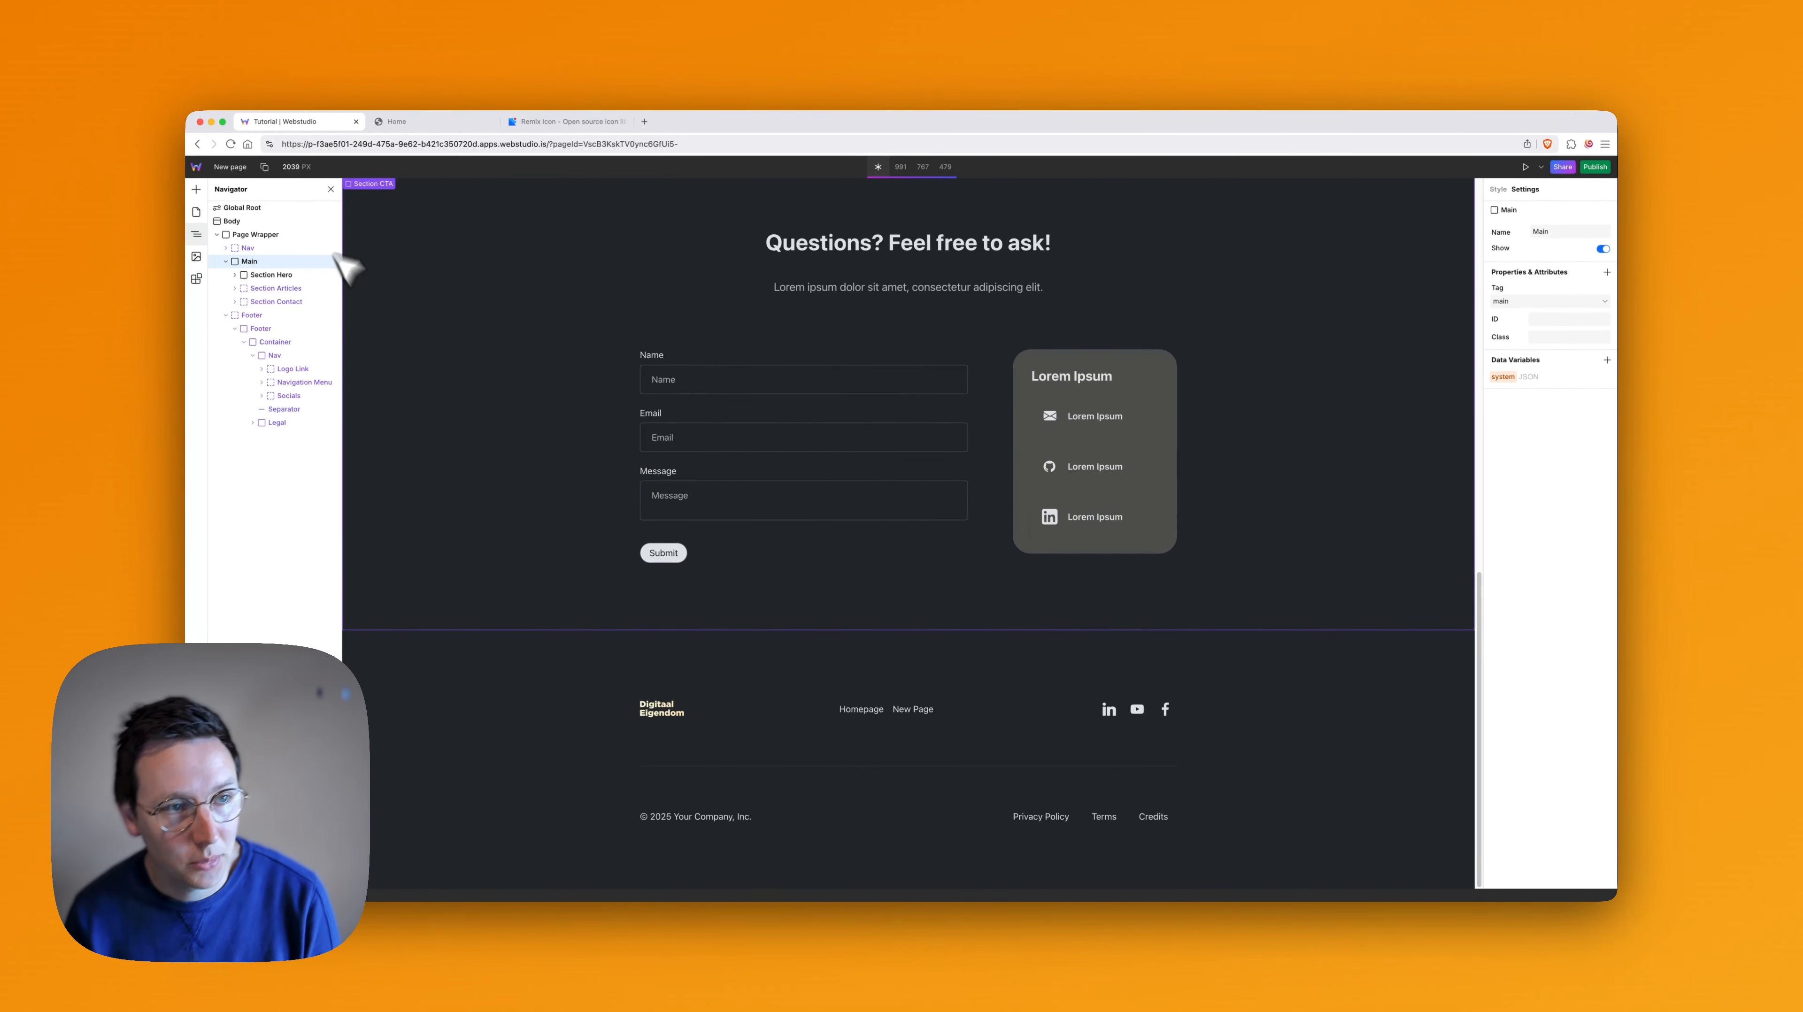
- Enter the site owner's e-mail address as the Contact Email in the project settings
{"action": "left_click", "coordinate": [196, 167]}
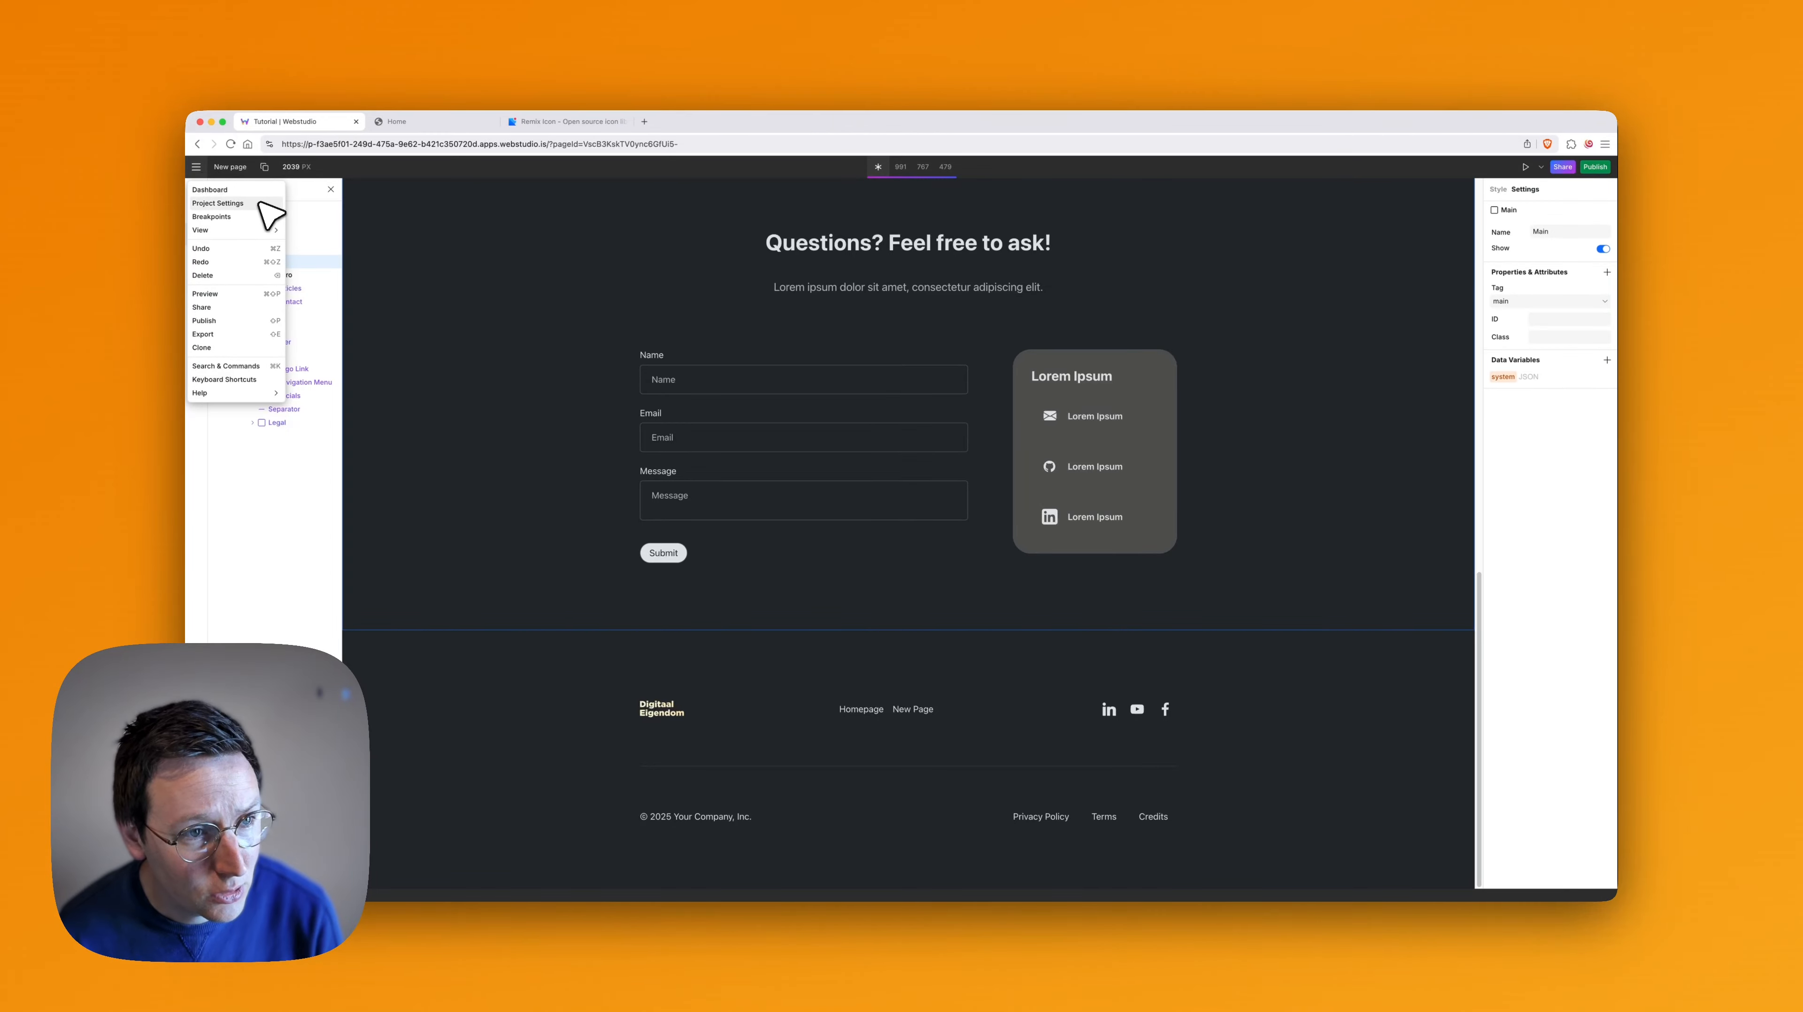
{"action": "left_click", "coordinate": [234, 204]}
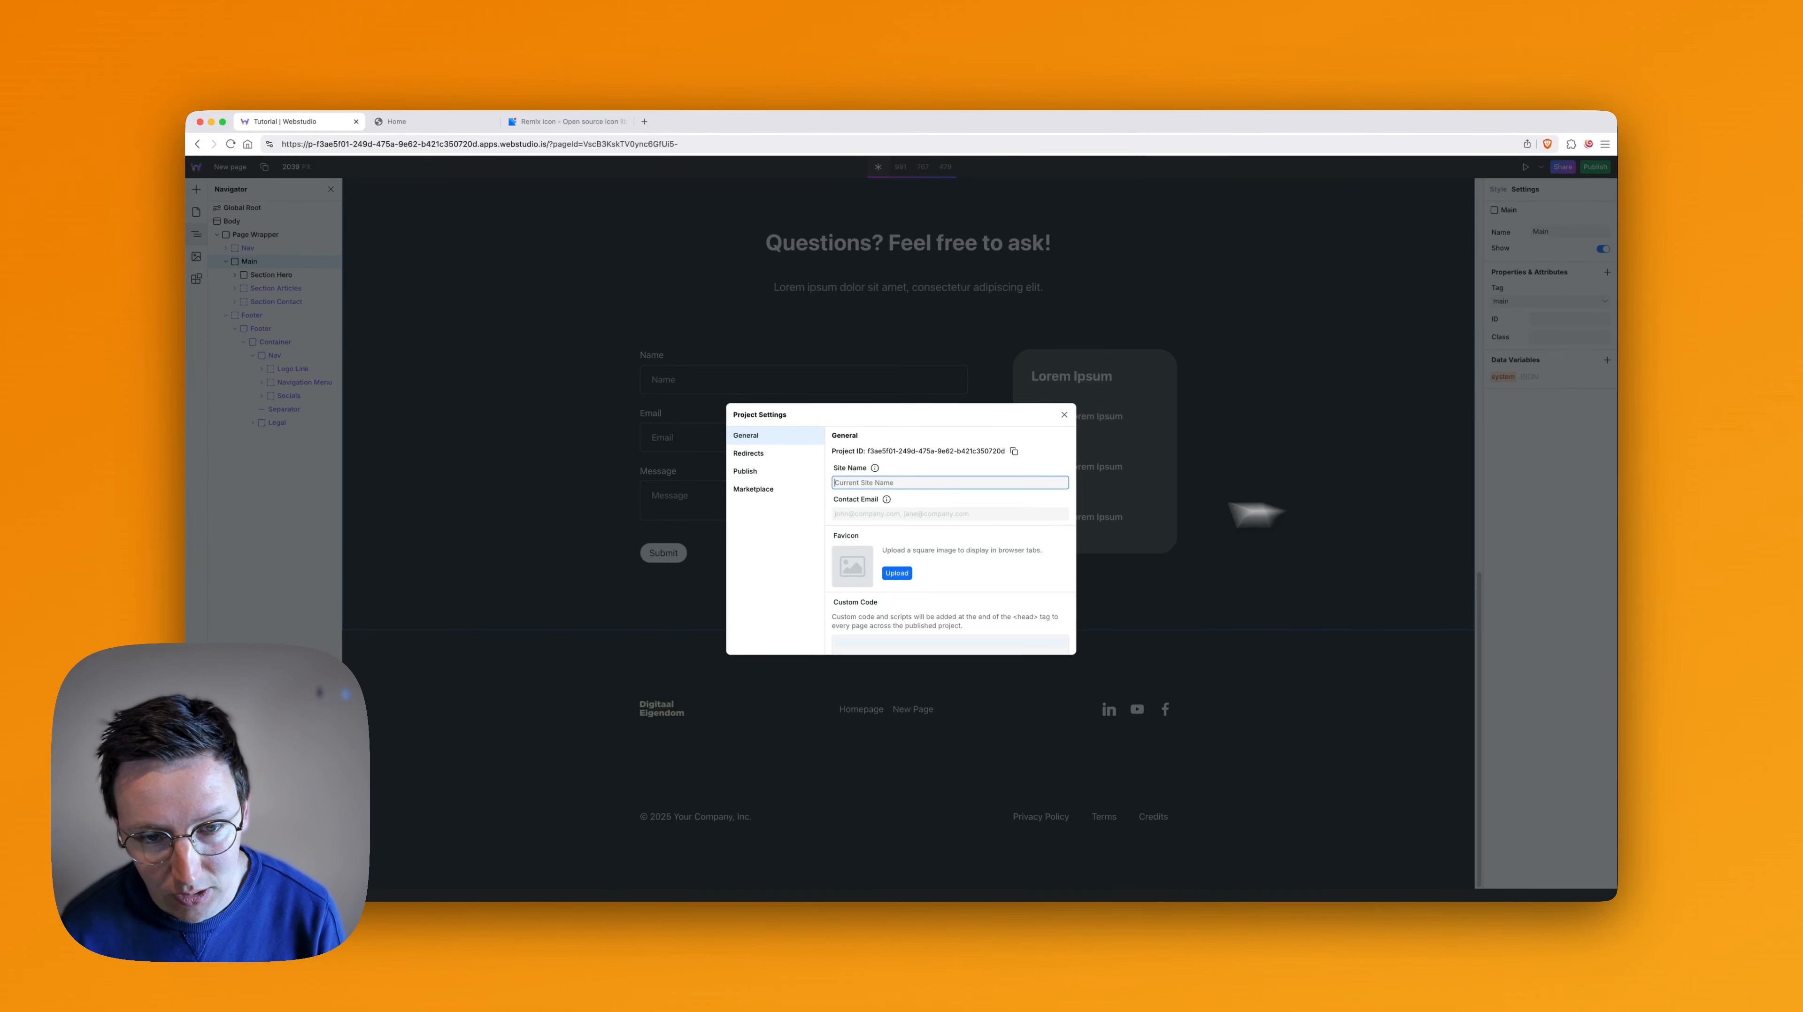
{"action": "left_click", "coordinate": [899, 508]}
{"action": "type", "text": "ronald@3"}
{"action": "key", "text": "BackSpace"}
{"action": "key", "text": "BackSpace"}
{"action": "key", "text": "BackSpace"}
{"action": "key", "text": "BackSpace"}
{"action": "key", "text": "BackSpace"}
{"action": "key", "text": "BackSpace"}
{"action": "key", "text": "BackSpace"}
{"action": "key", "text": "BackSpace"}
{"action": "key", "text": "super+v"}
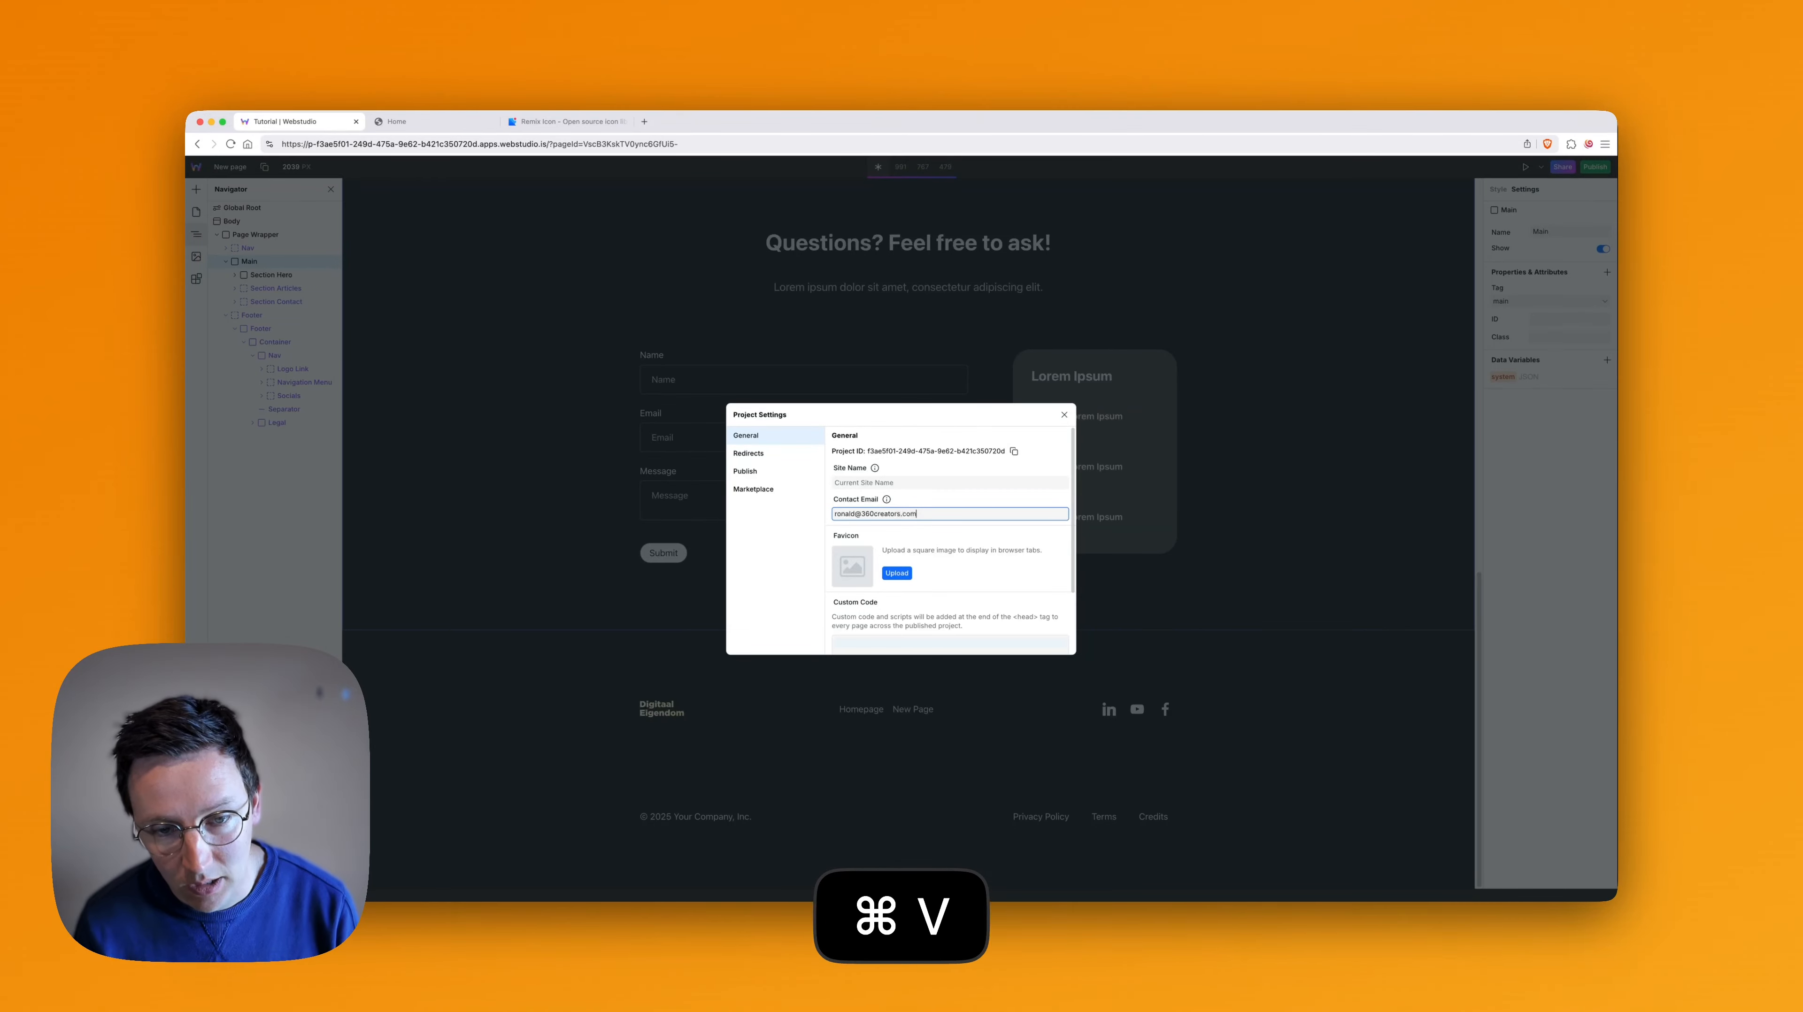
- Check the General project settings around the Contact Email and close the project settings
{"action": "scroll", "coordinate": [893, 538], "scroll_direction": "down", "scroll_amount": 2}
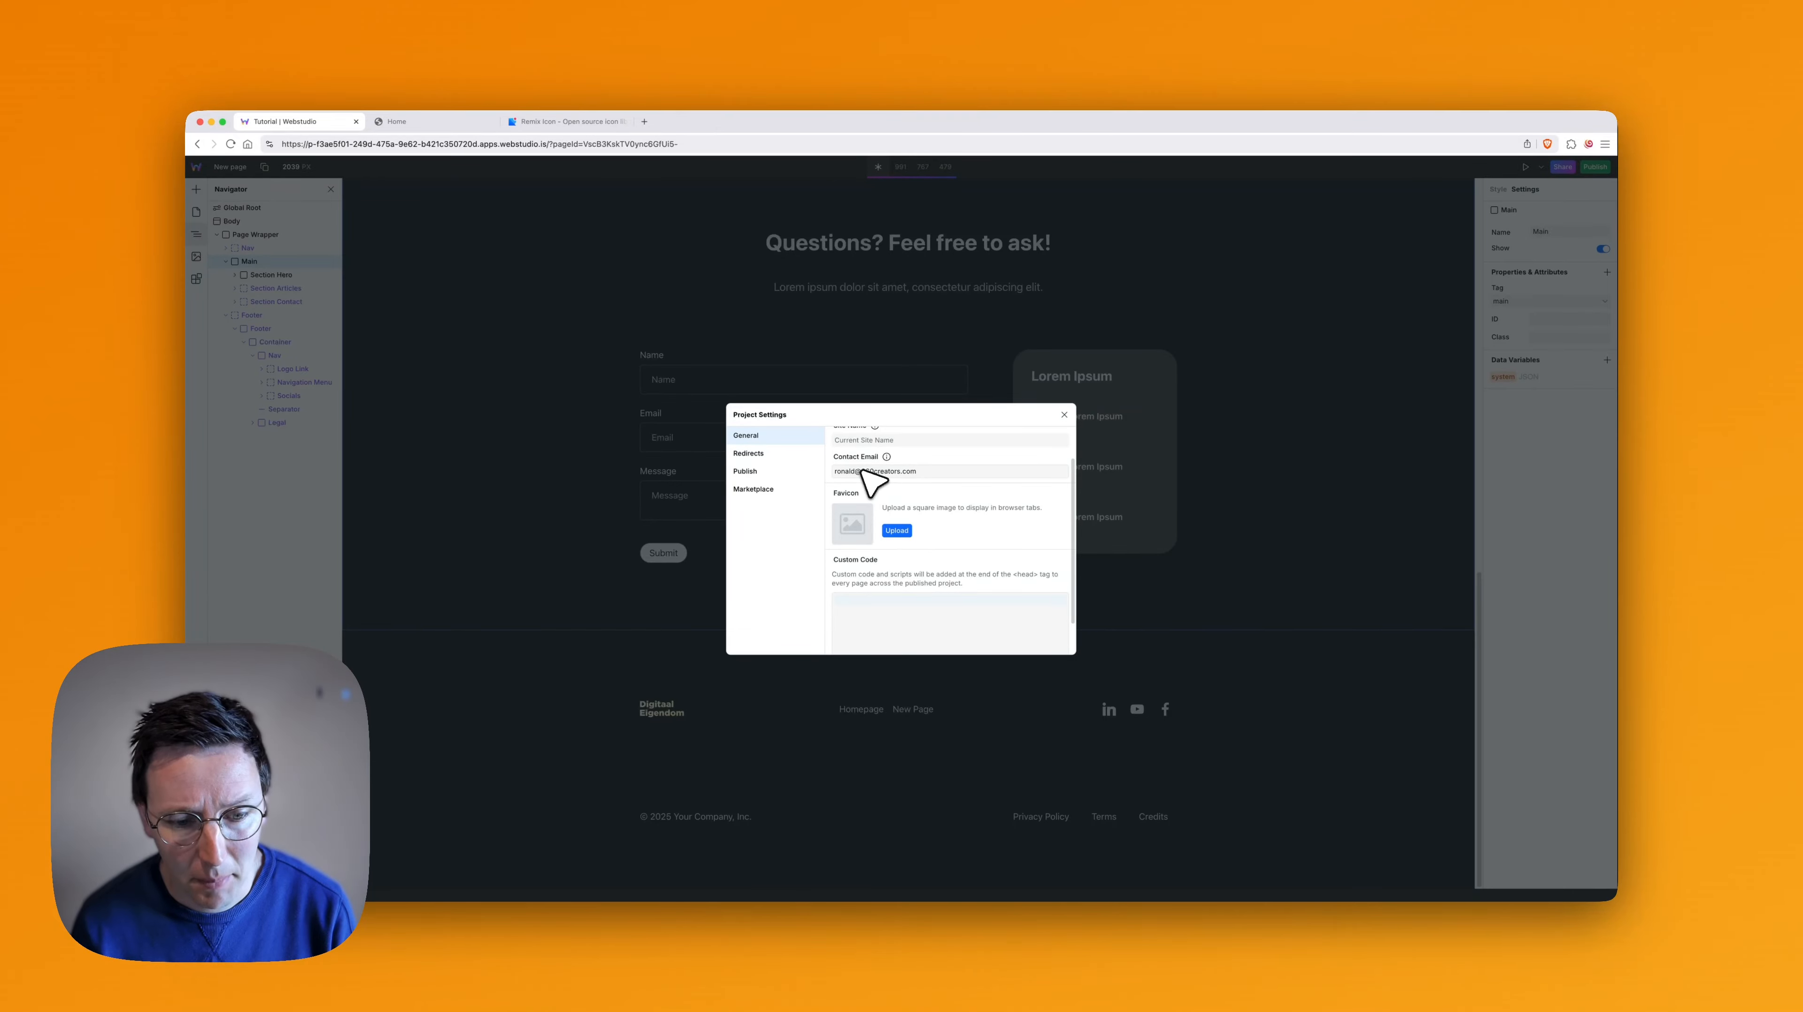
{"action": "scroll", "coordinate": [1013, 502], "scroll_direction": "up", "scroll_amount": 2}
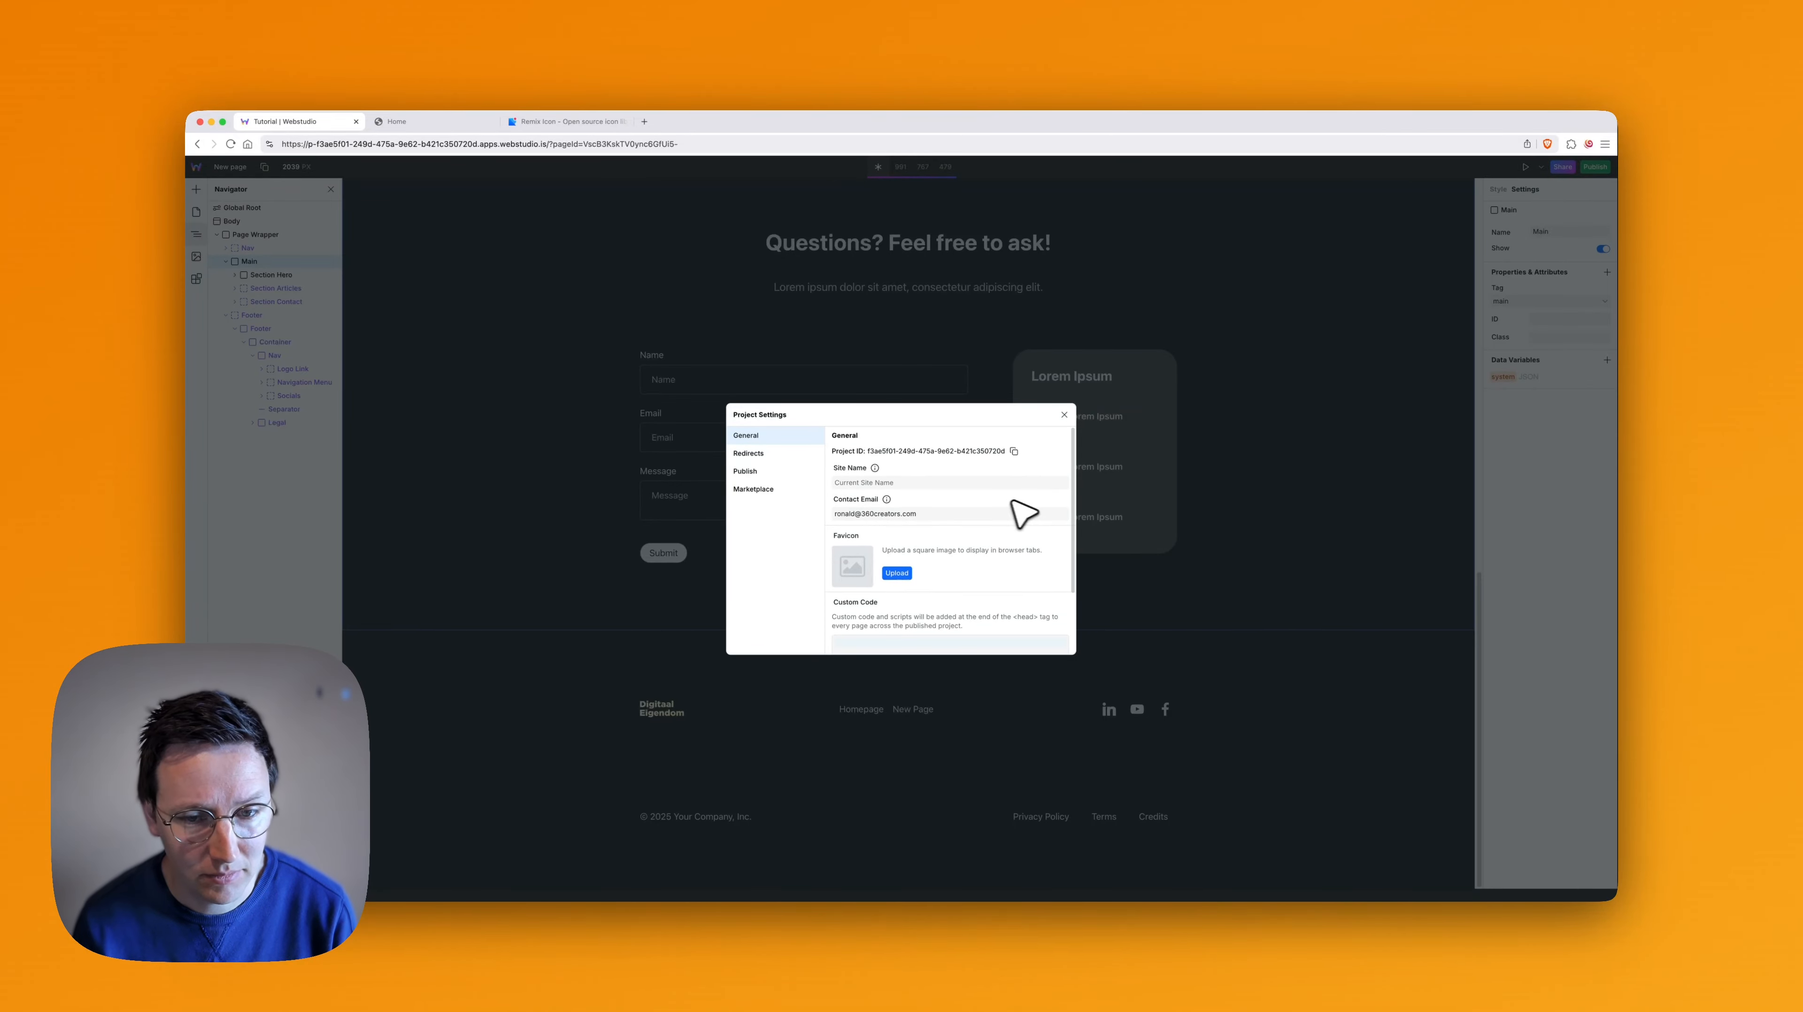
{"action": "left_click", "coordinate": [1064, 415]}
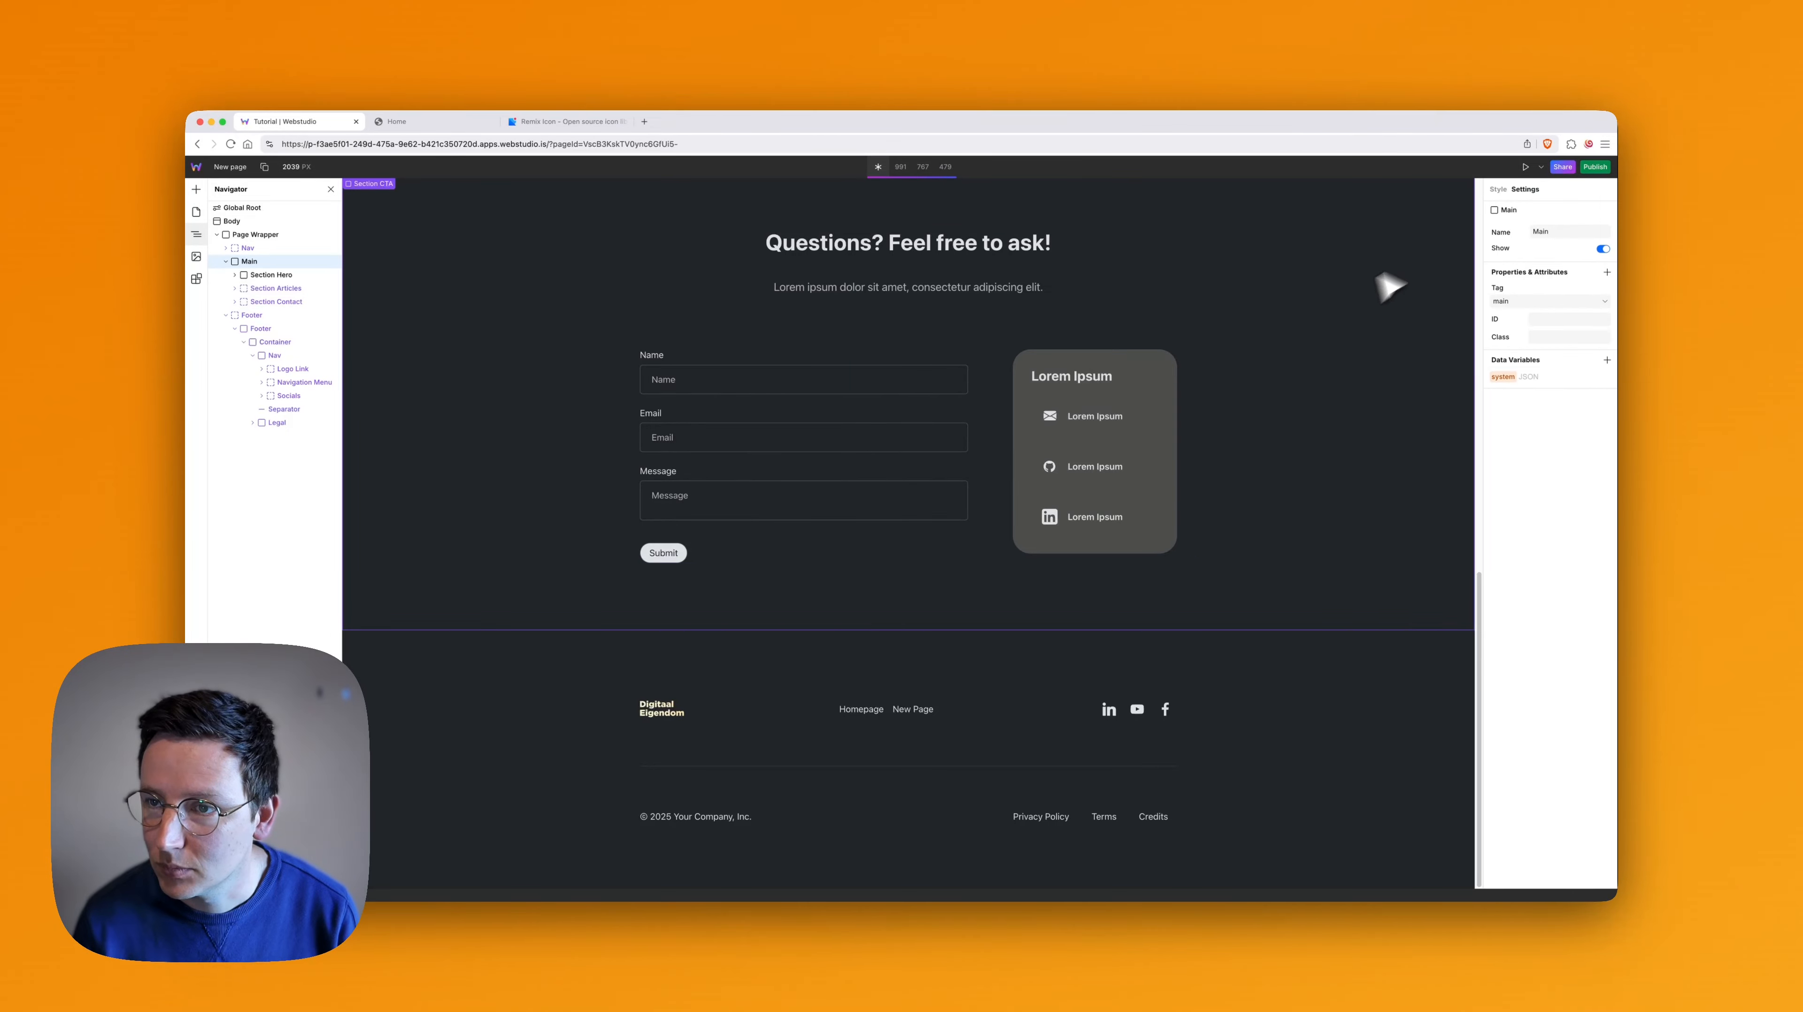
- Preview New page to try the contact form's Name field, and return to the contact section in the editor
{"action": "left_click", "coordinate": [1527, 167]}
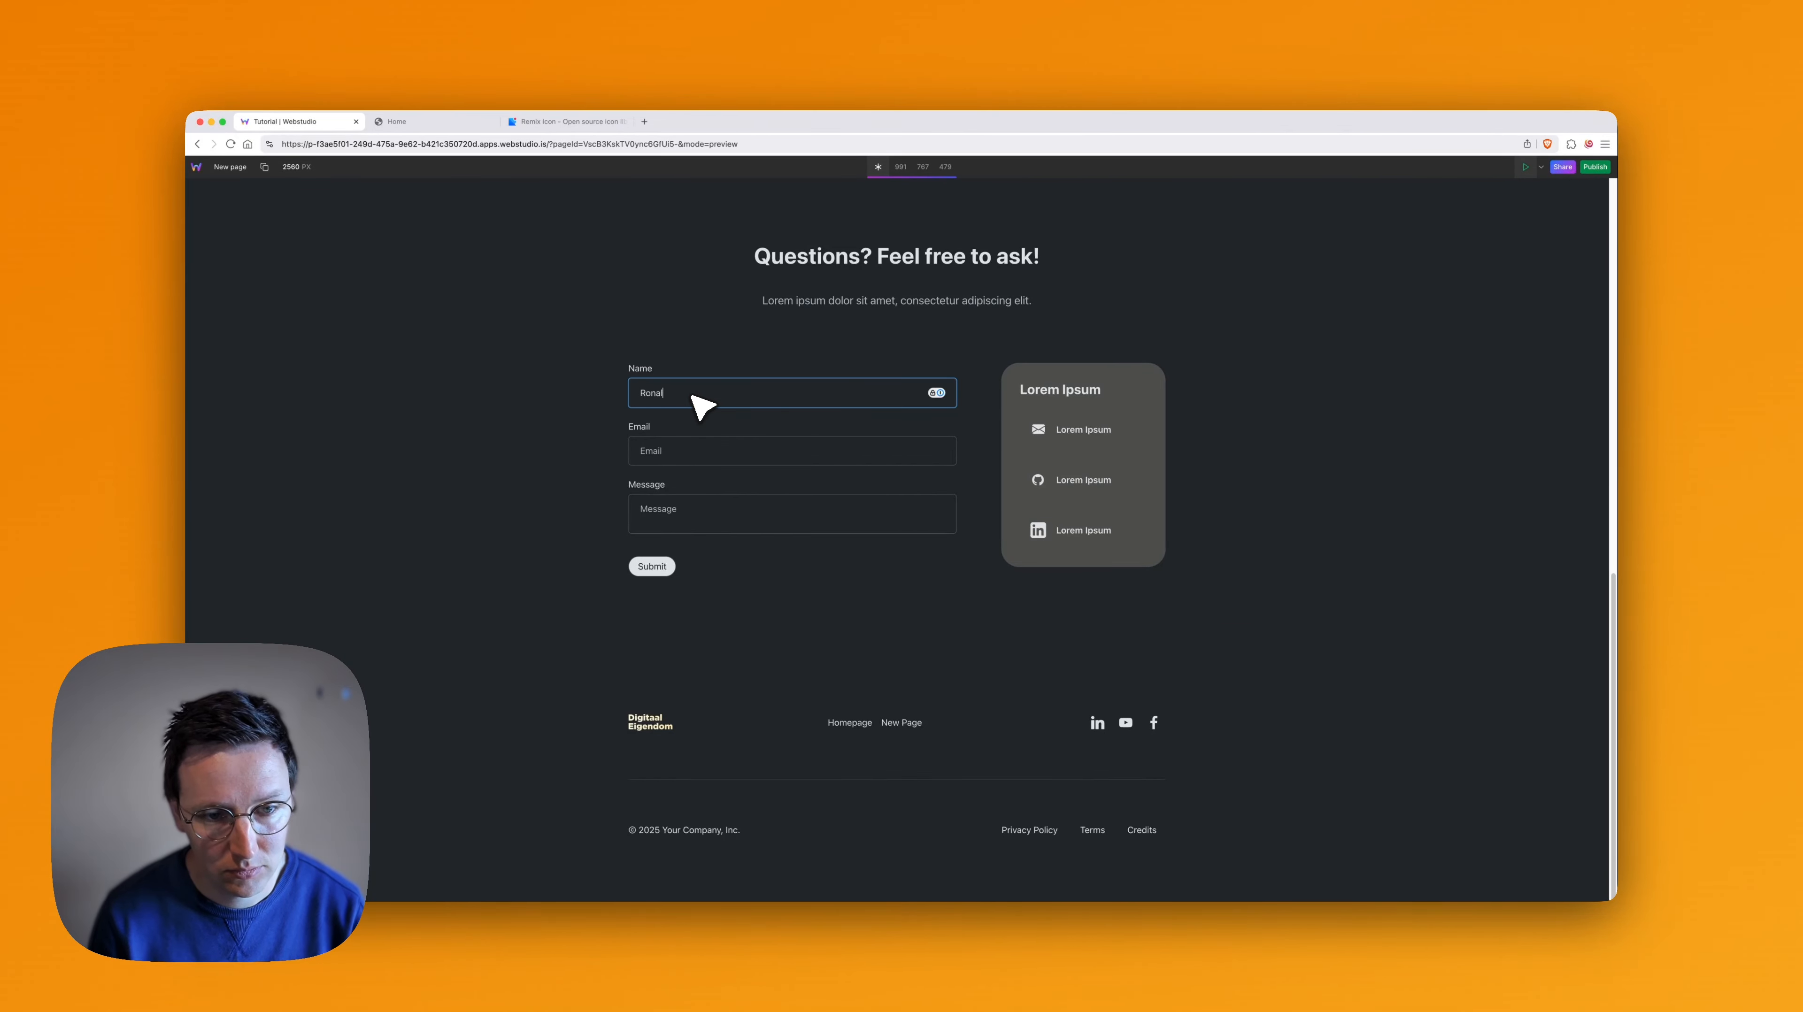
{"action": "scroll", "coordinate": [923, 447], "scroll_direction": "down", "scroll_amount": 3}
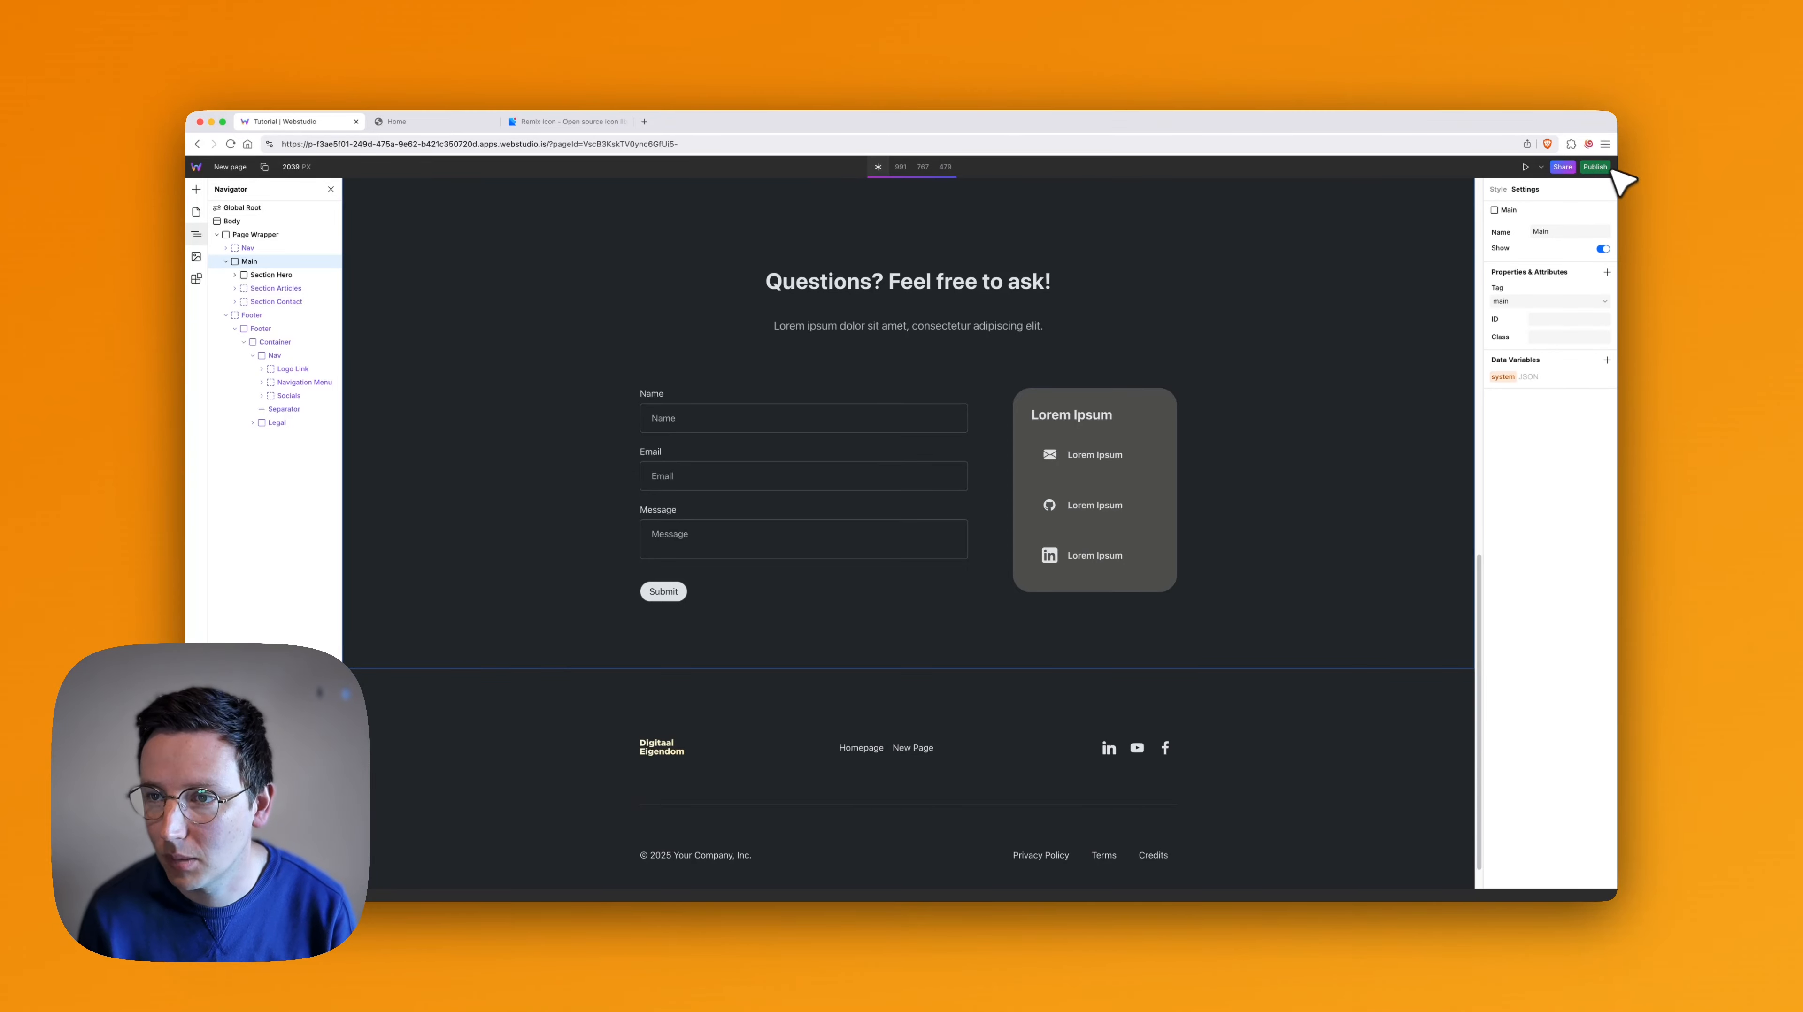
{"action": "scroll", "coordinate": [910, 628], "scroll_direction": "down", "scroll_amount": 1}
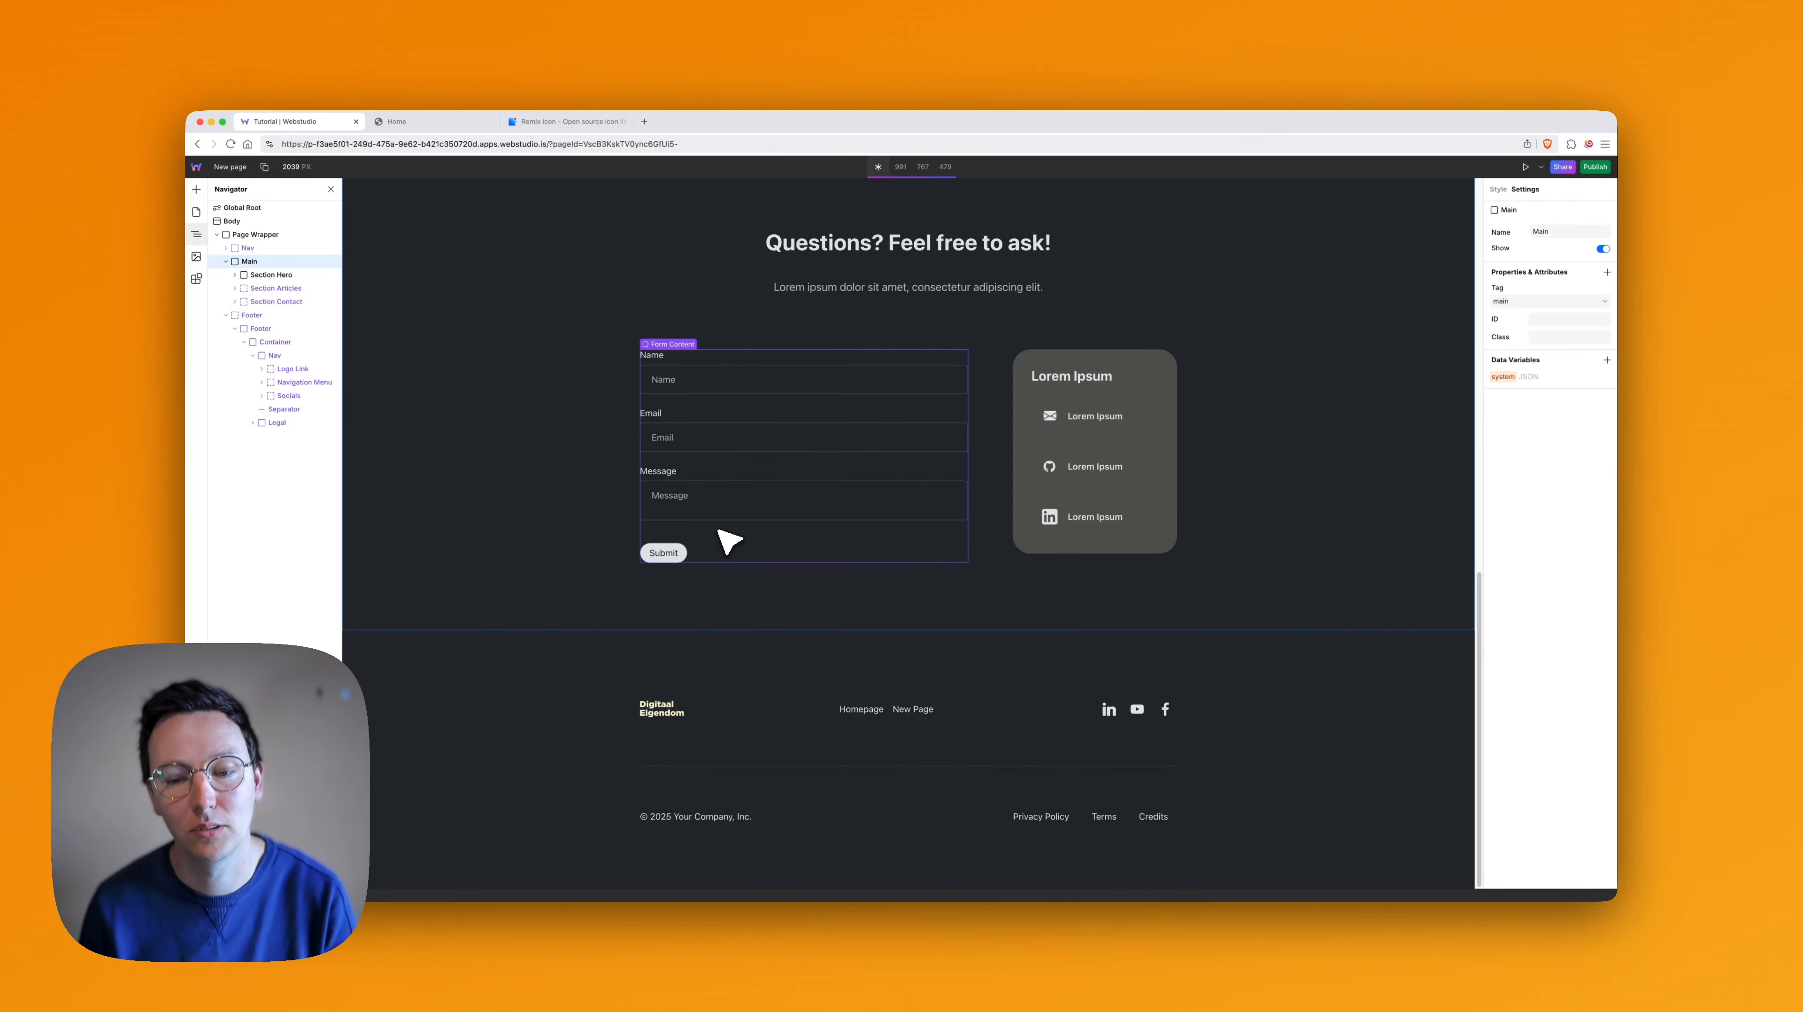